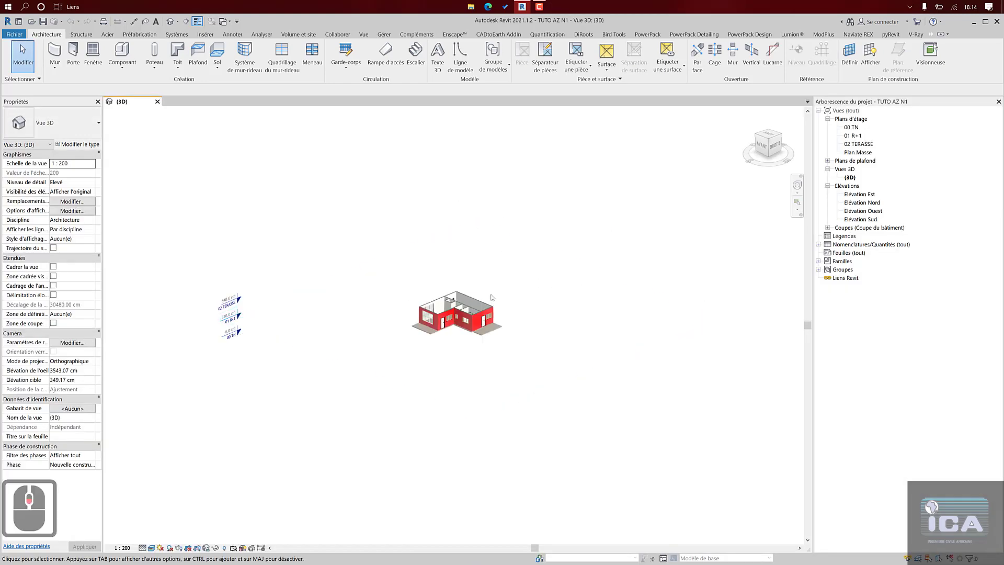
# - Open the 00 TN floor plan and examine the reference house image and the imported floor plans
pyautogui.scroll(5, 492, 297)
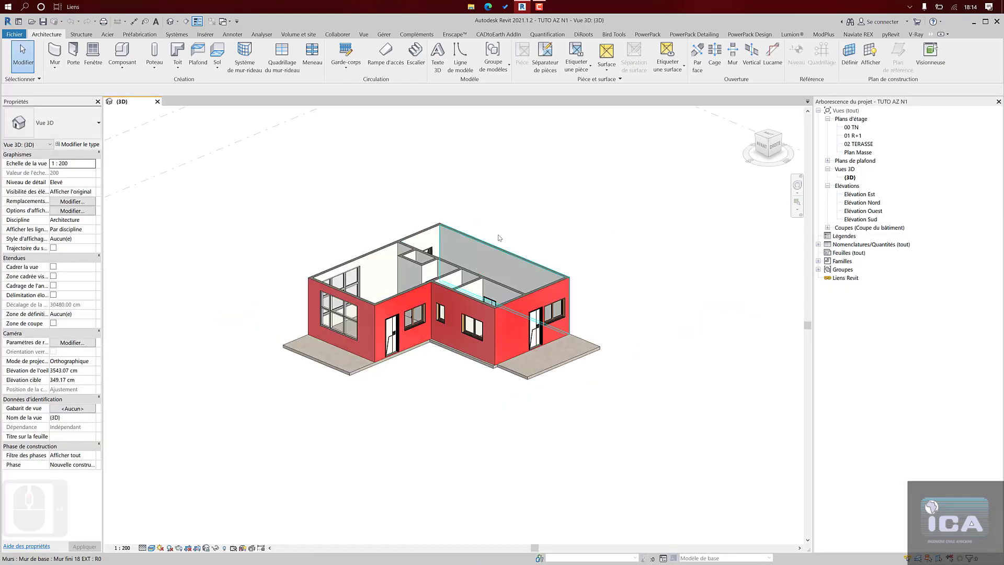
pyautogui.moveTo(518, 209); pyautogui.dragTo(519, 223, button='middle')
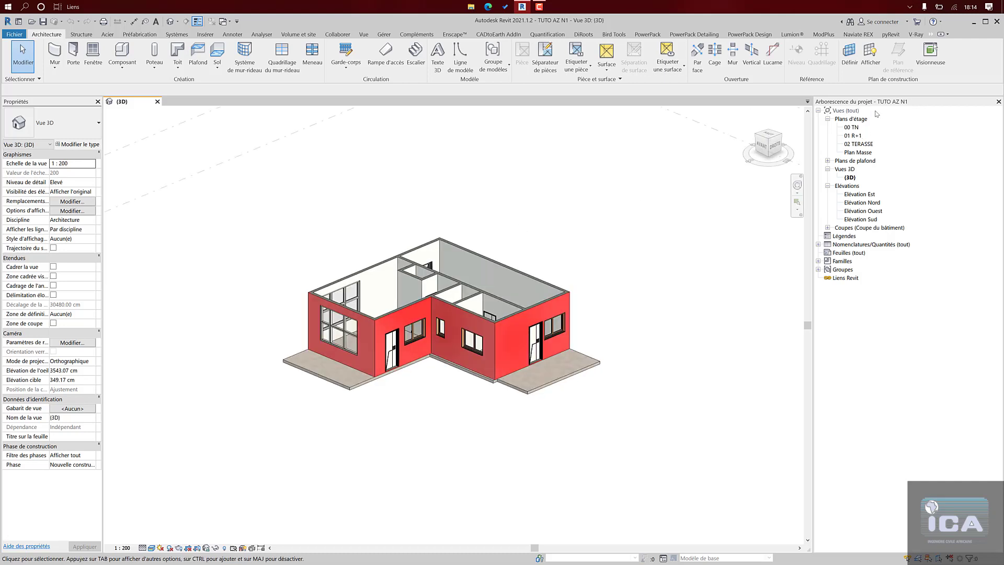
pyautogui.click(852, 127)
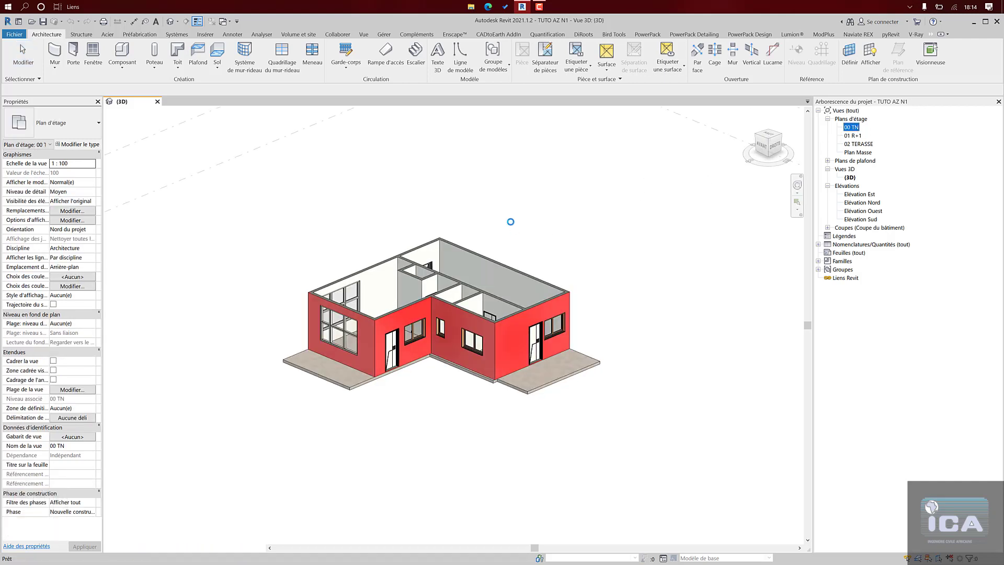
pyautogui.scroll(-2, 510, 224)
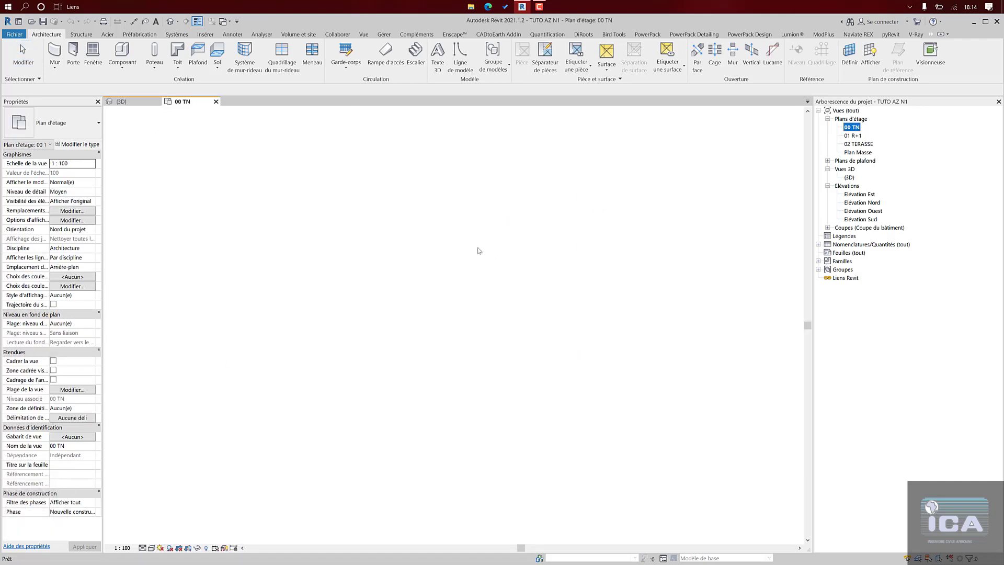
pyautogui.scroll(3, 730, 203)
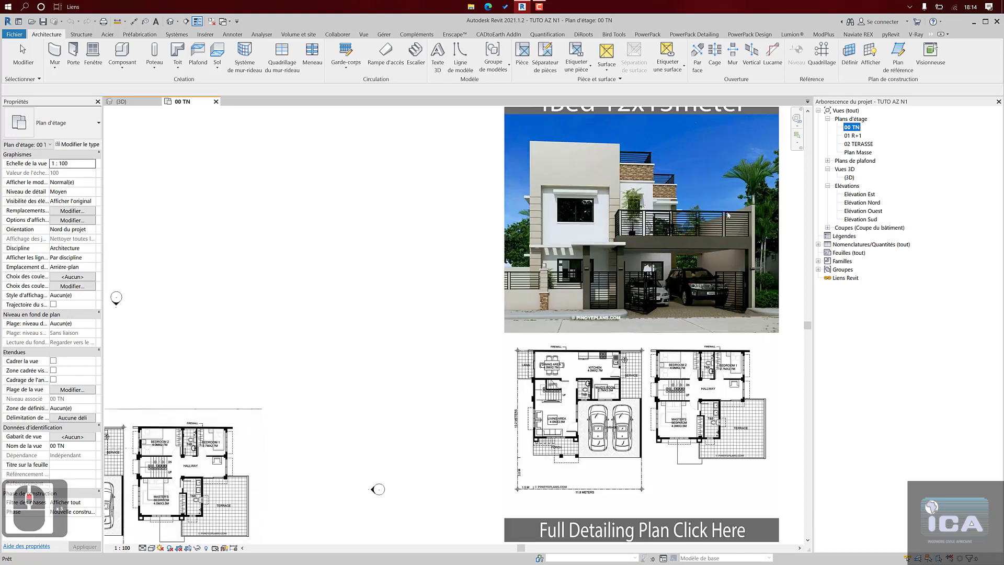
pyautogui.scroll(-2, 660, 263)
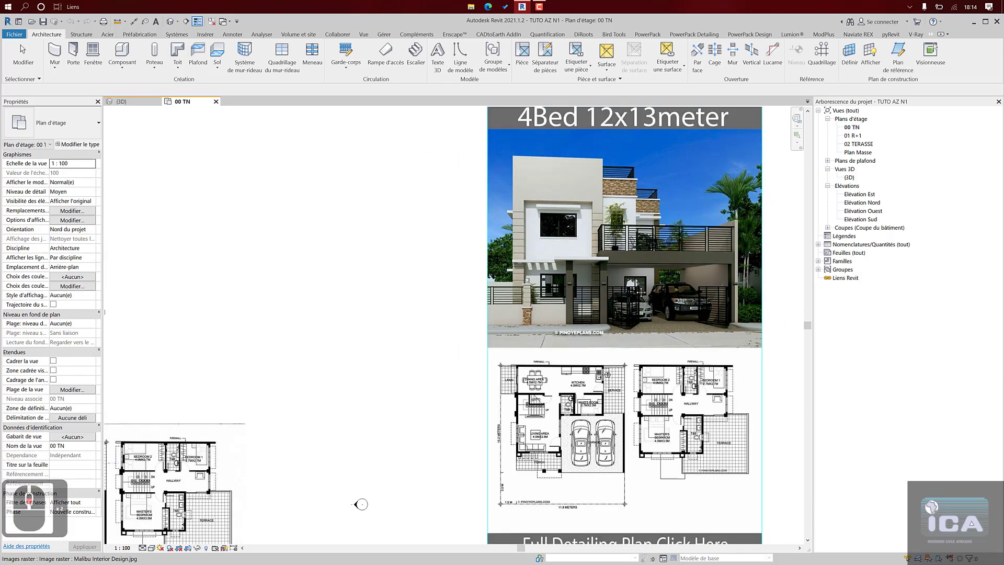
pyautogui.scroll(1, 660, 263)
pyautogui.moveTo(660, 263); pyautogui.dragTo(597, 256, button='middle')
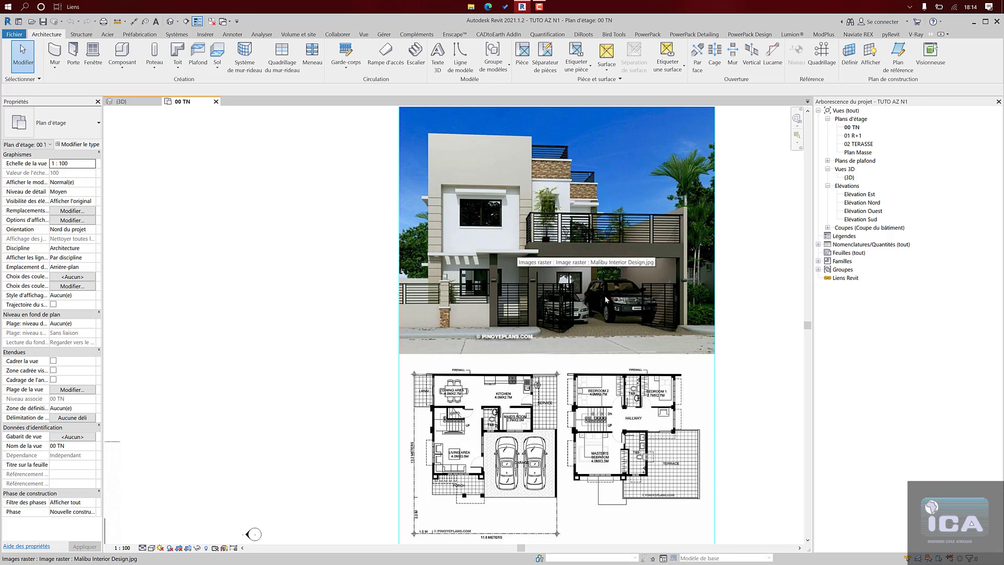
pyautogui.scroll(-1, 534, 217)
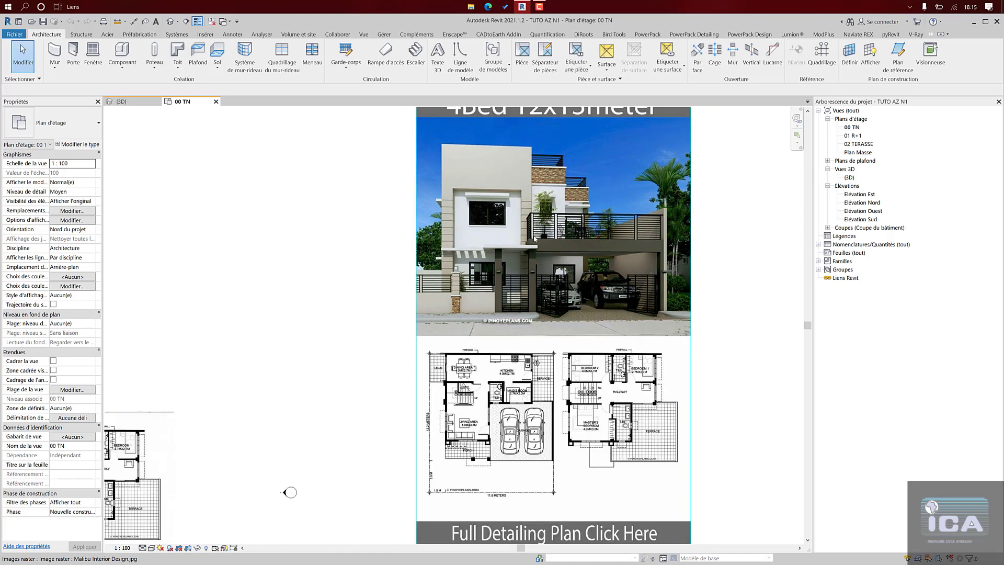
pyautogui.scroll(-2, 534, 239)
pyautogui.scroll(-2, 535, 239)
pyautogui.scroll(3, 314, 346)
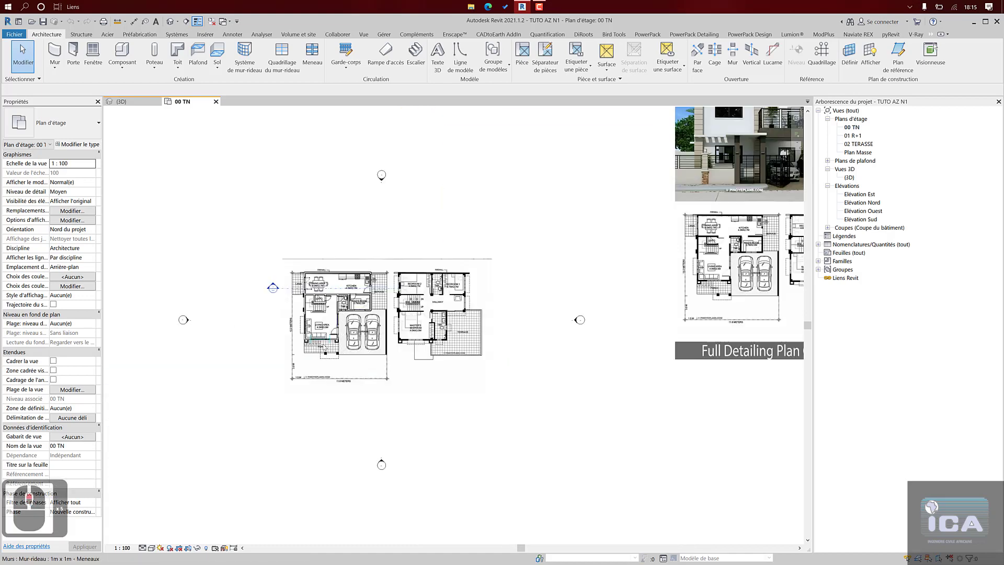
# - Return to the 3D view and select the Dalle en béton - 15 floor slab to inspect its extent
pyautogui.doubleClick(849, 178)
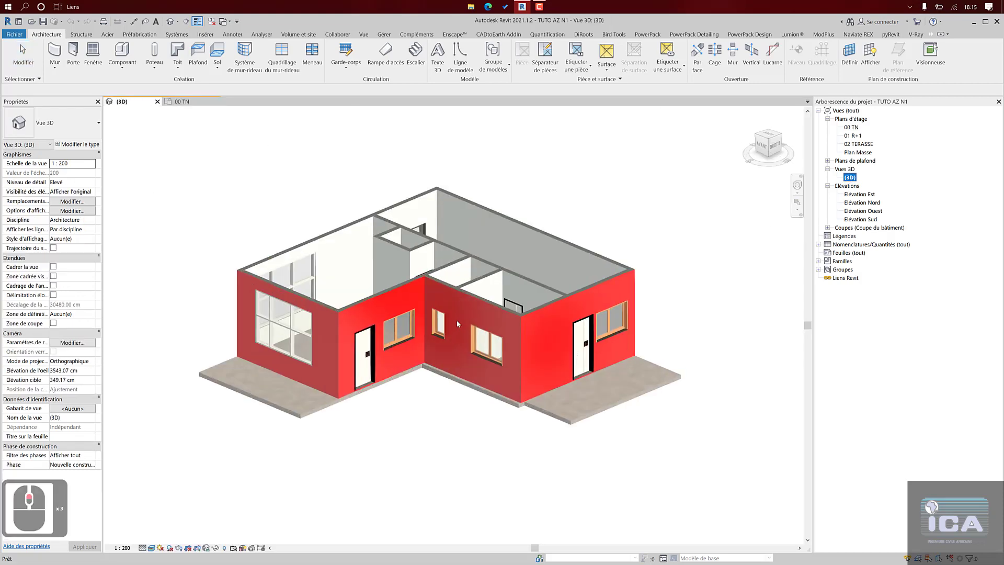
pyautogui.scroll(3, 402, 421)
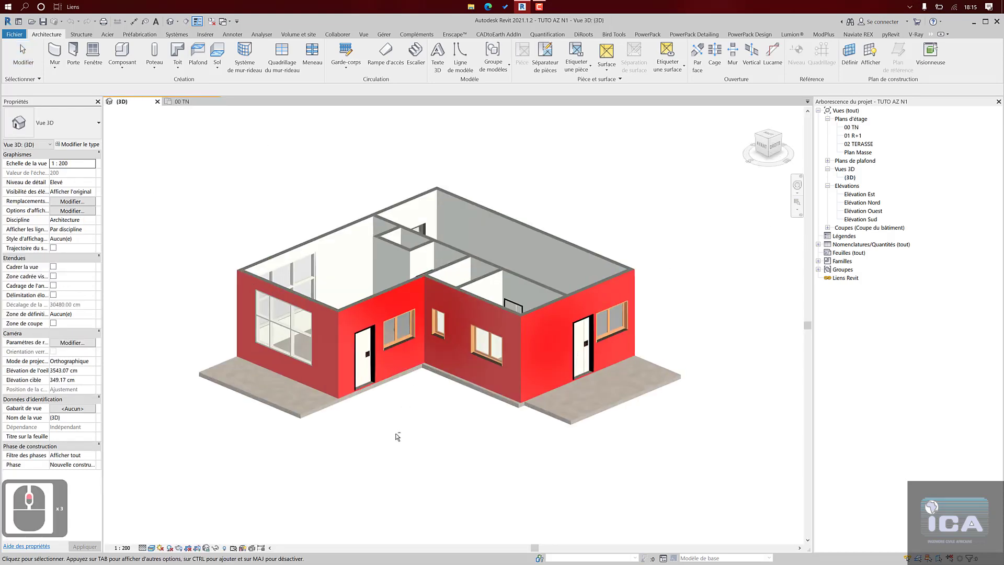
pyautogui.keyDown('shift'); pyautogui.moveTo(398, 437); pyautogui.dragTo(354, 477, button='middle'); pyautogui.keyUp('shift')
pyautogui.moveTo(479, 354); pyautogui.dragTo(470, 416, button='middle')
pyautogui.scroll(4, 432, 264)
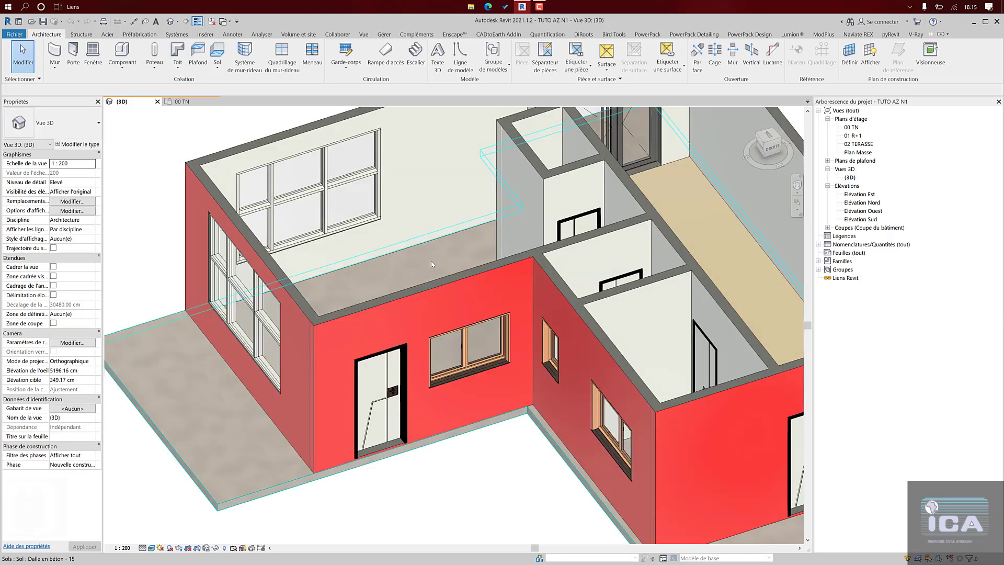
pyautogui.click(432, 264)
pyautogui.scroll(-4, 419, 264)
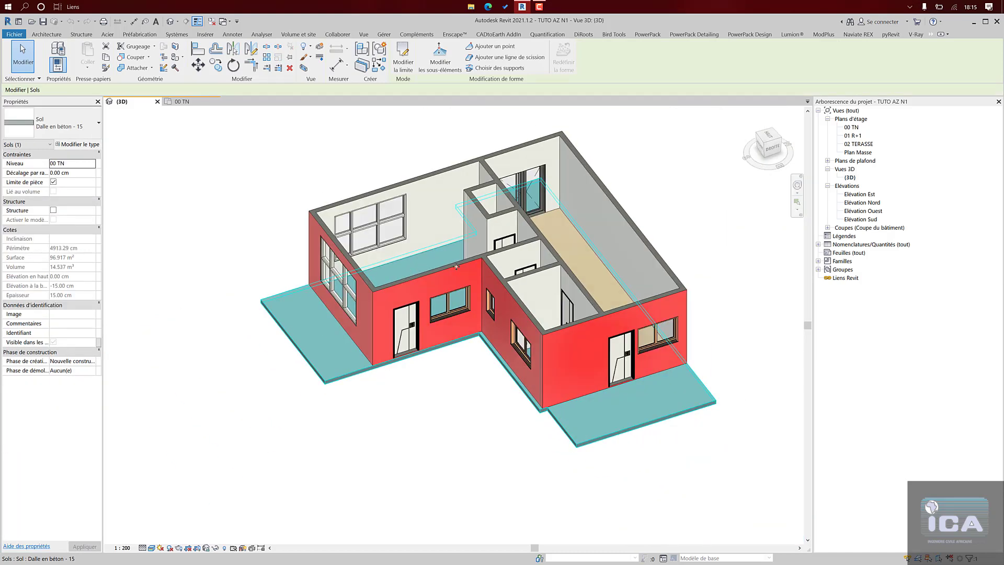
# - Select the SOL CARELLAGE CUISINE floor and examine it within the building from above
pyautogui.click(570, 258)
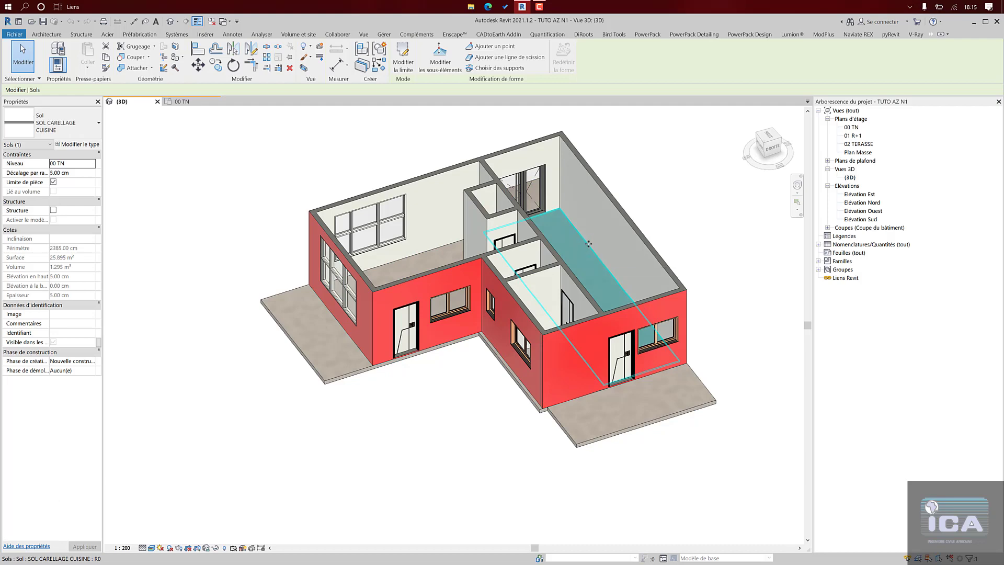
pyautogui.keyDown('shift'); pyautogui.moveTo(575, 252); pyautogui.dragTo(517, 450, button='middle'); pyautogui.keyUp('shift')
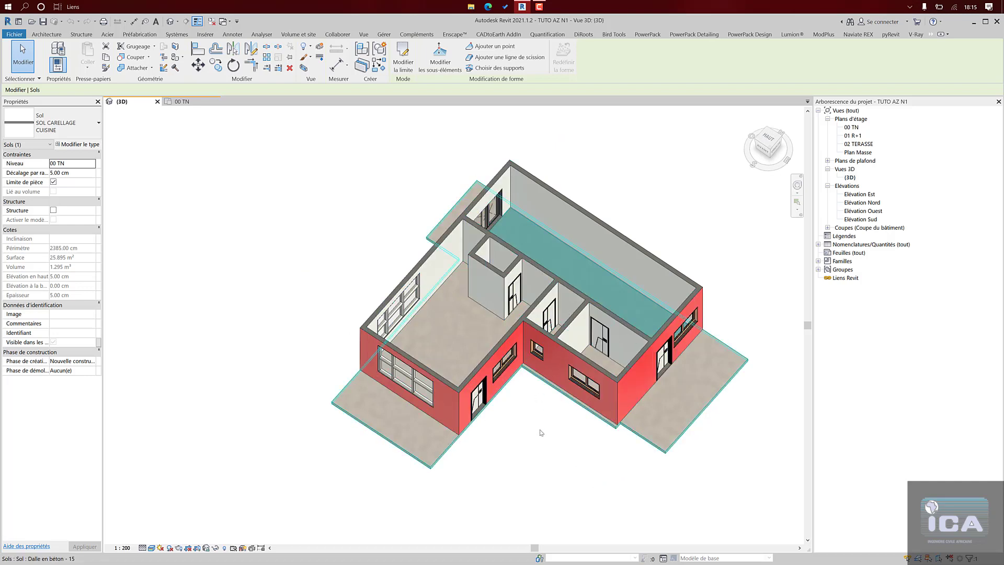
pyautogui.moveTo(540, 434); pyautogui.dragTo(510, 421, button='middle')
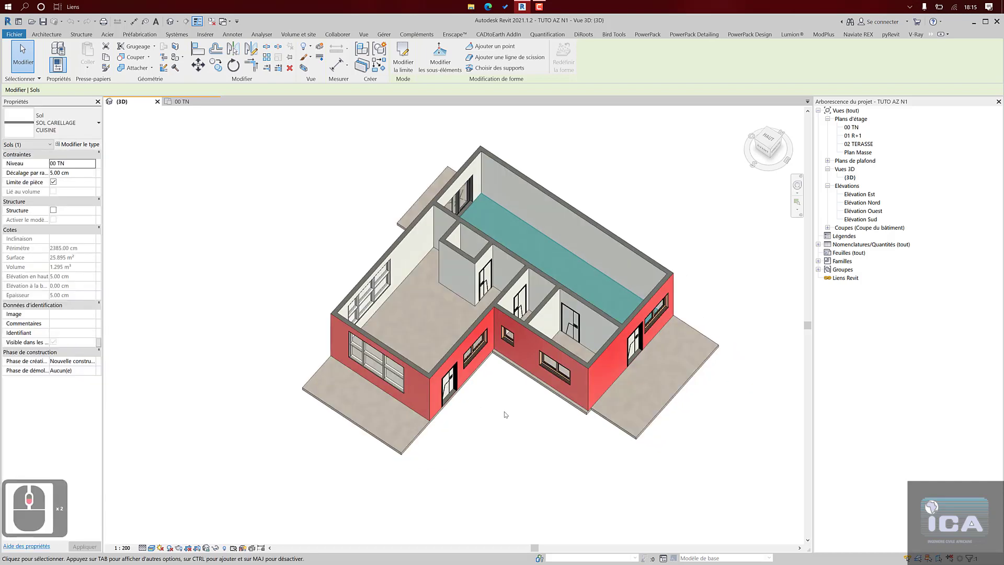
pyautogui.scroll(-3, 506, 411)
pyautogui.keyDown('shift'); pyautogui.moveTo(603, 274); pyautogui.dragTo(577, 400, button='middle'); pyautogui.keyUp('shift')
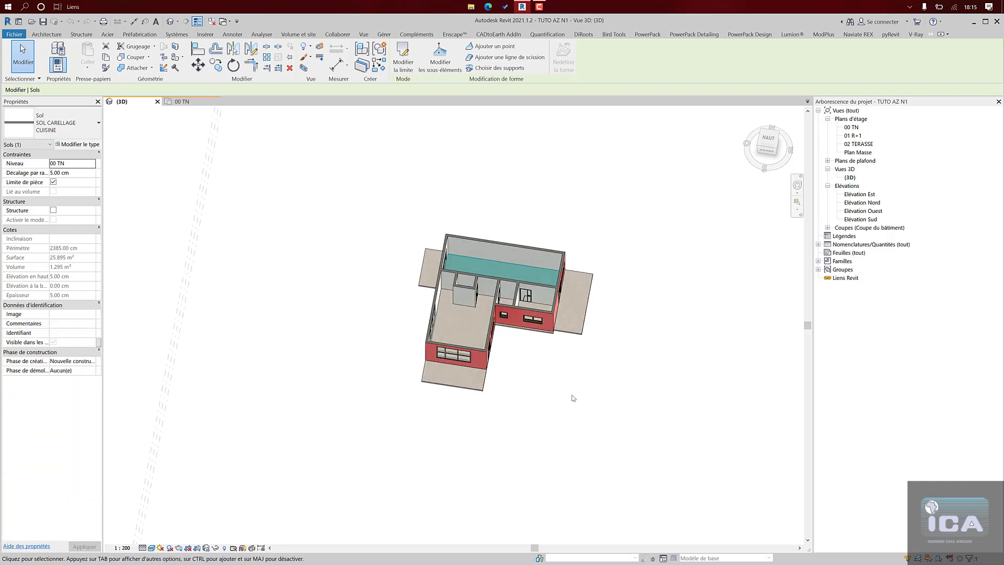
pyautogui.keyDown('shift'); pyautogui.moveTo(573, 398); pyautogui.dragTo(507, 406, button='middle'); pyautogui.keyUp('shift')
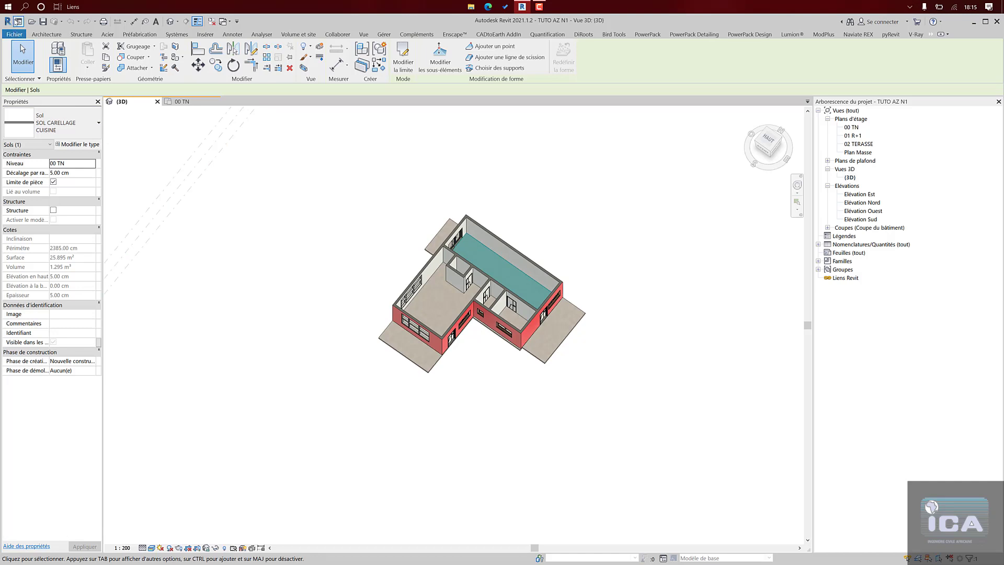
# - Save the project as a new project file named TUTO AZ N2 in the Projet A à Z N°1 folder
pyautogui.click(11, 35)
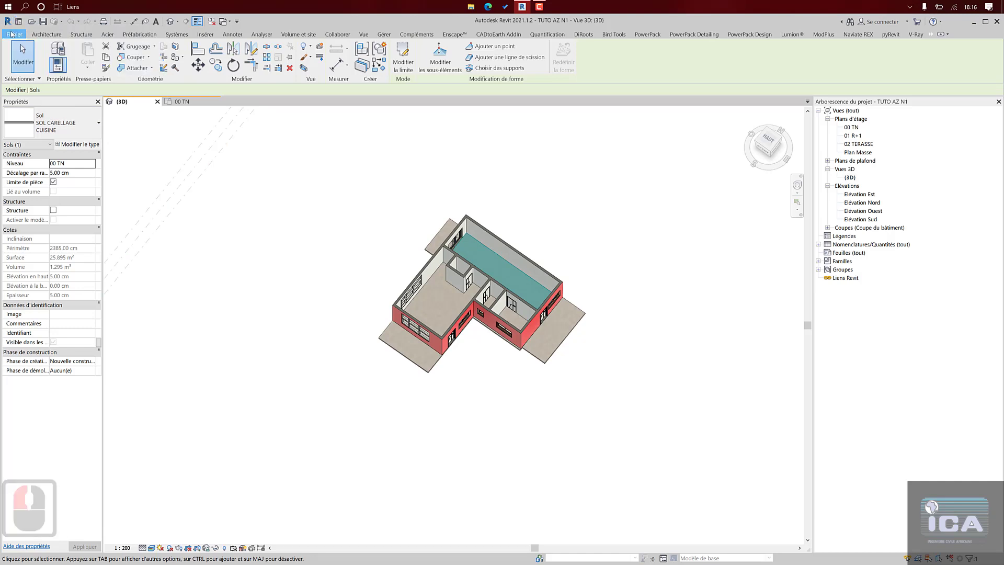
pyautogui.click(54, 150)
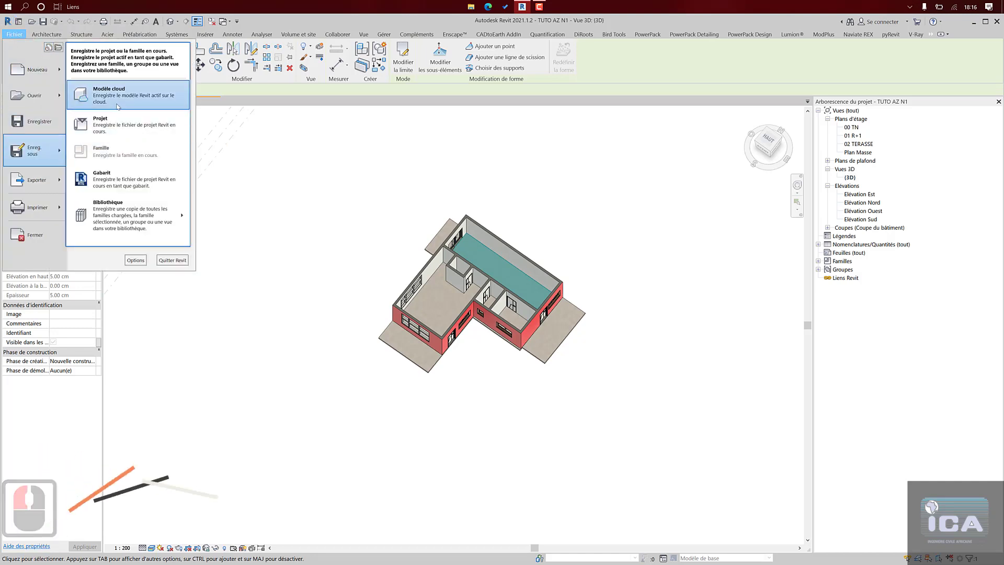
pyautogui.click(118, 125)
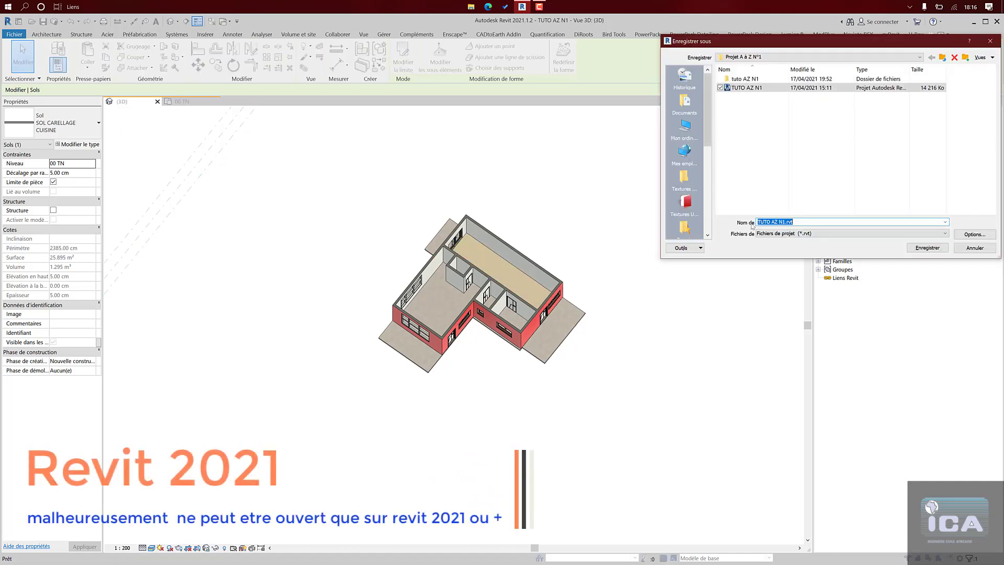
pyautogui.press('BackSpace')
pyautogui.press('BackSpace')
pyautogui.press('BackSpace')
pyautogui.press('BackSpace')
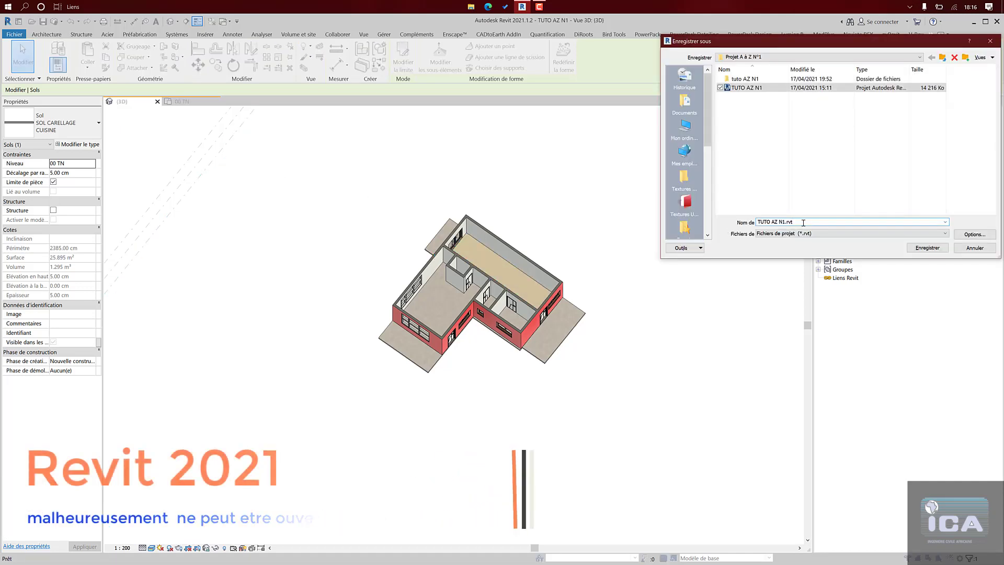
pyautogui.press('BackSpace')
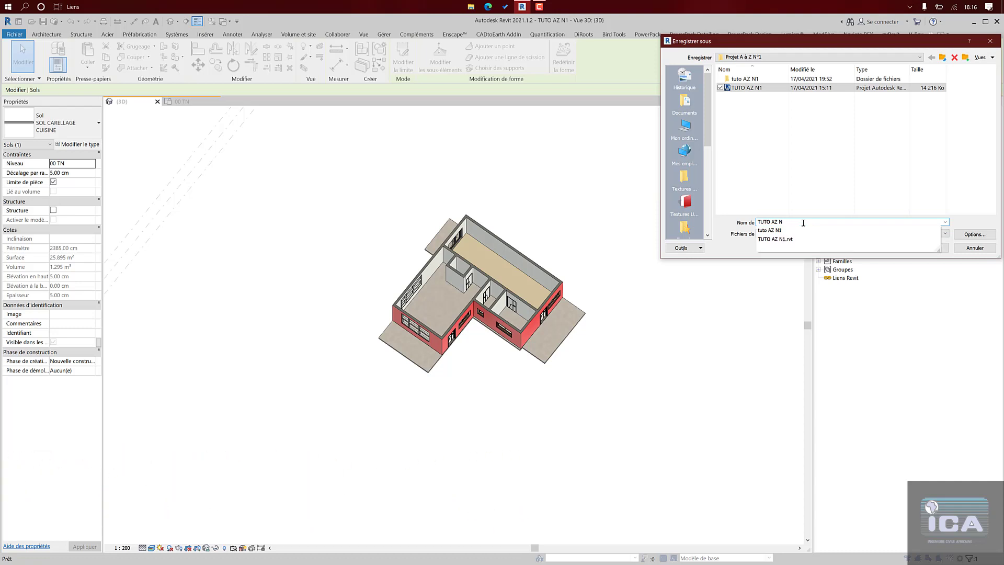
pyautogui.write('2')
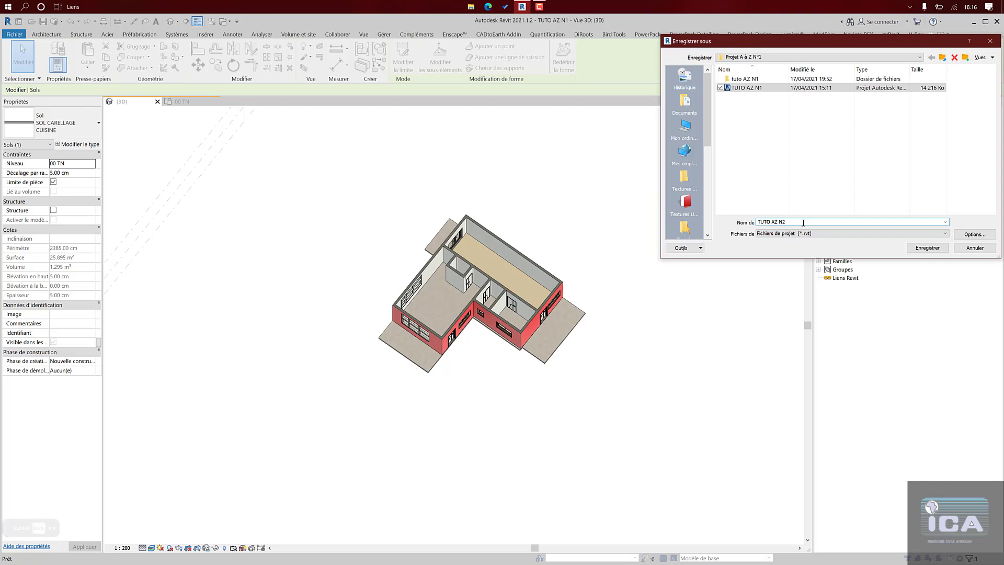
pyautogui.click(927, 248)
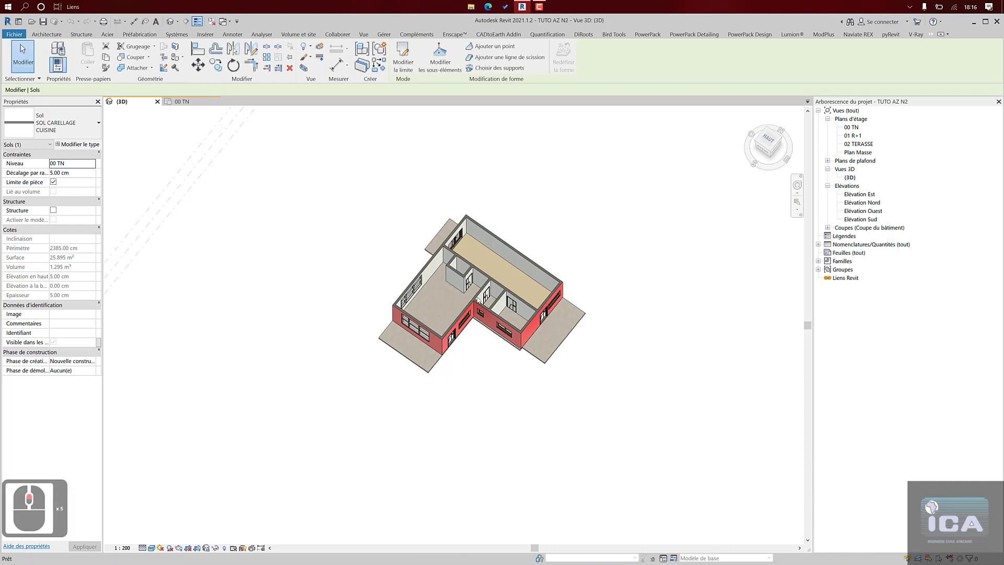
# - Inspect the layer structure of the Mur fini 18 EXT exterior wall type and close its type properties
pyautogui.scroll(9, 477, 297)
pyautogui.scroll(-1, 477, 305)
pyautogui.moveTo(477, 306); pyautogui.dragTo(495, 253, button='middle')
pyautogui.click(486, 391)
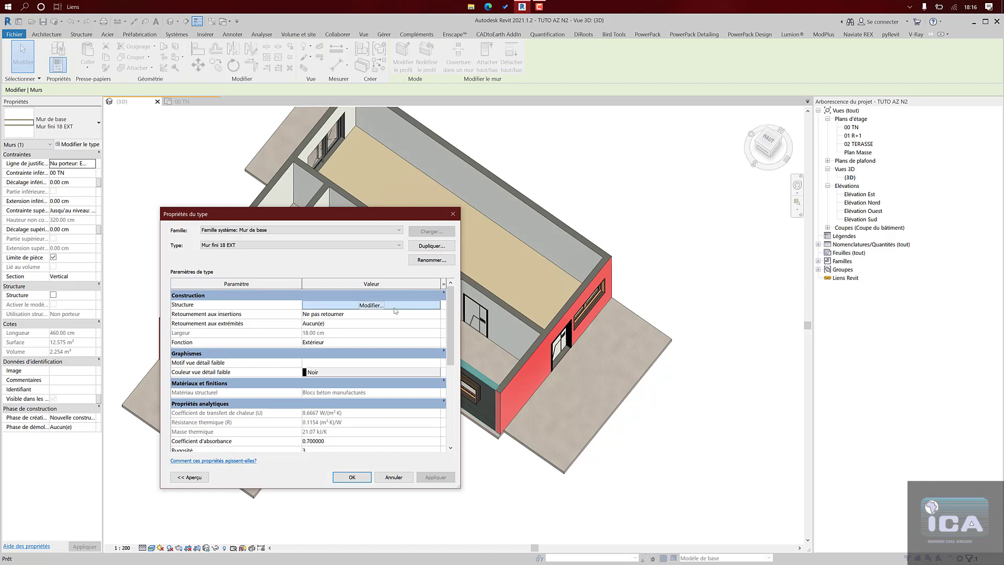
pyautogui.click(394, 308)
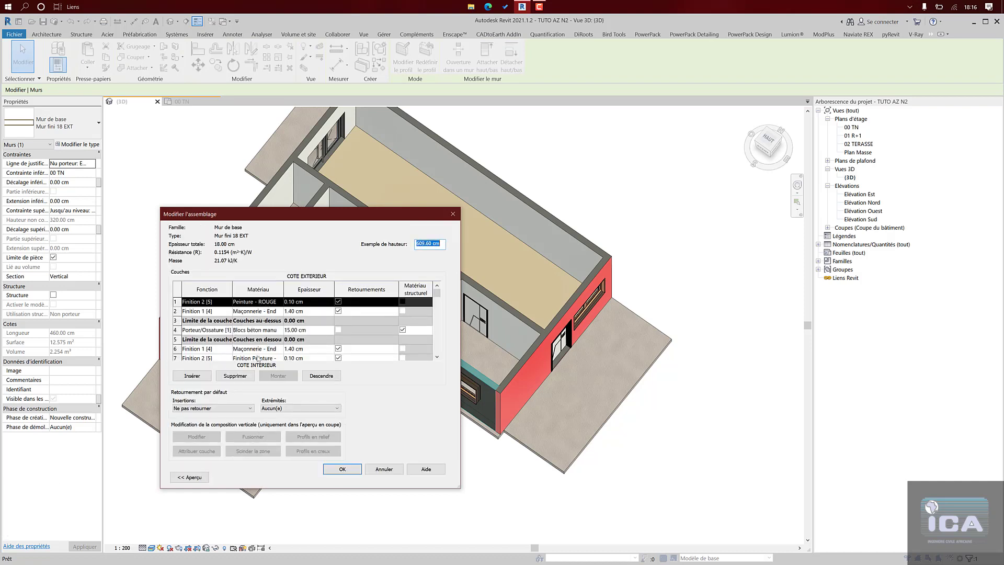
pyautogui.click(342, 468)
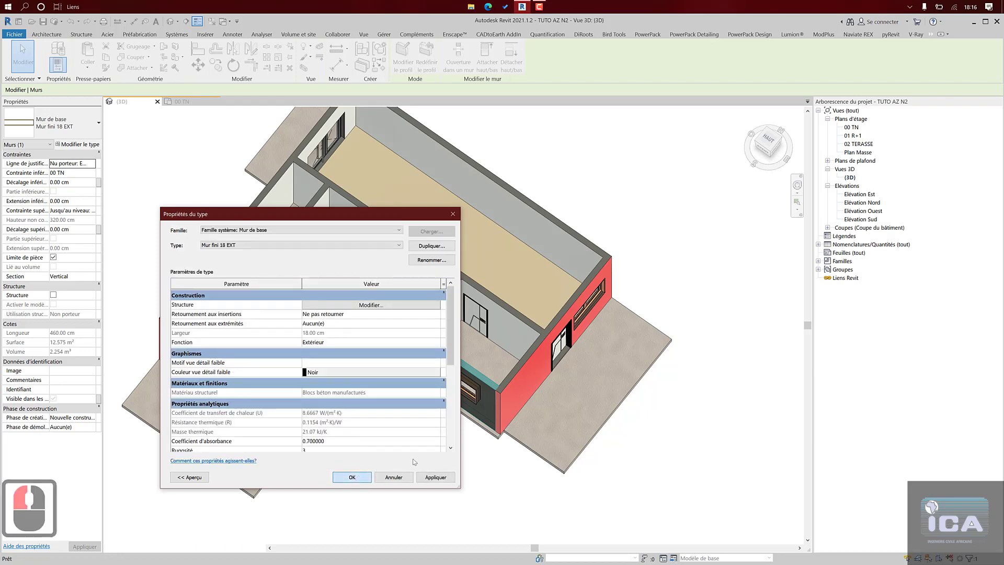
pyautogui.click(331, 476)
pyautogui.keyDown('shift'); pyautogui.moveTo(430, 453); pyautogui.dragTo(430, 375, button='middle'); pyautogui.keyUp('shift')
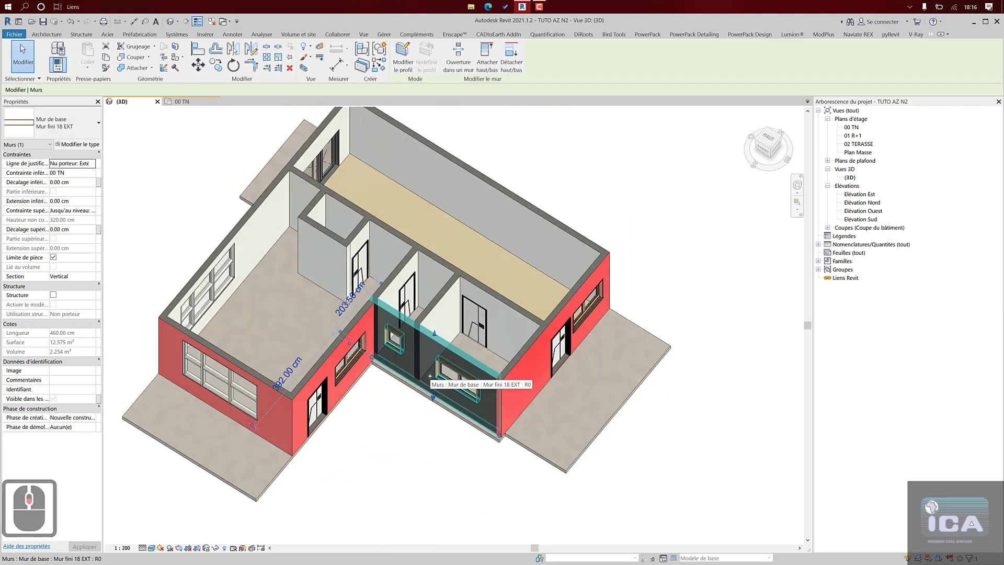
# - Inspect the layer structure of the Mur fini 18 INT interior wall type, checking its inner and outer finish materials, and close its type properties
pyautogui.click(444, 262)
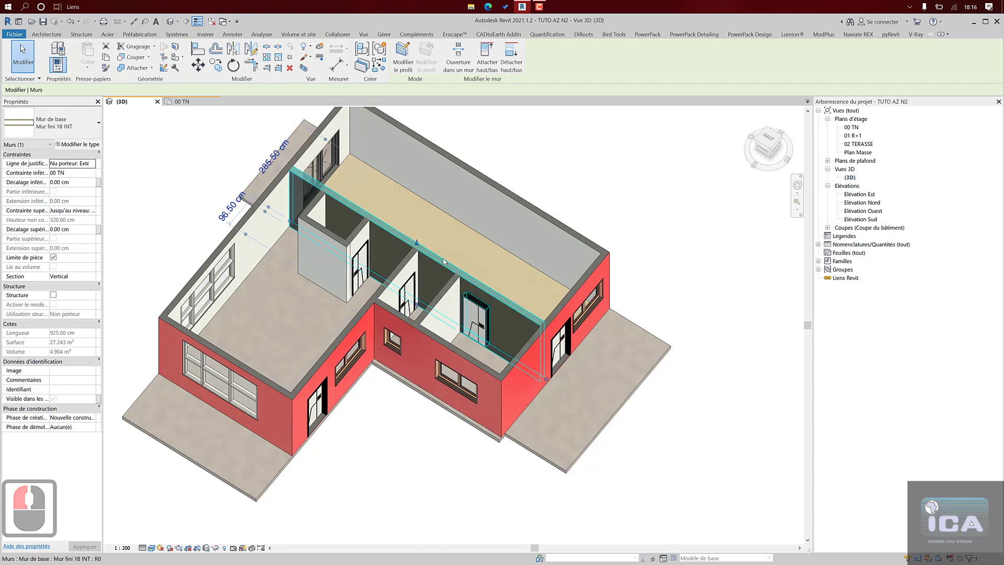
pyautogui.click(73, 145)
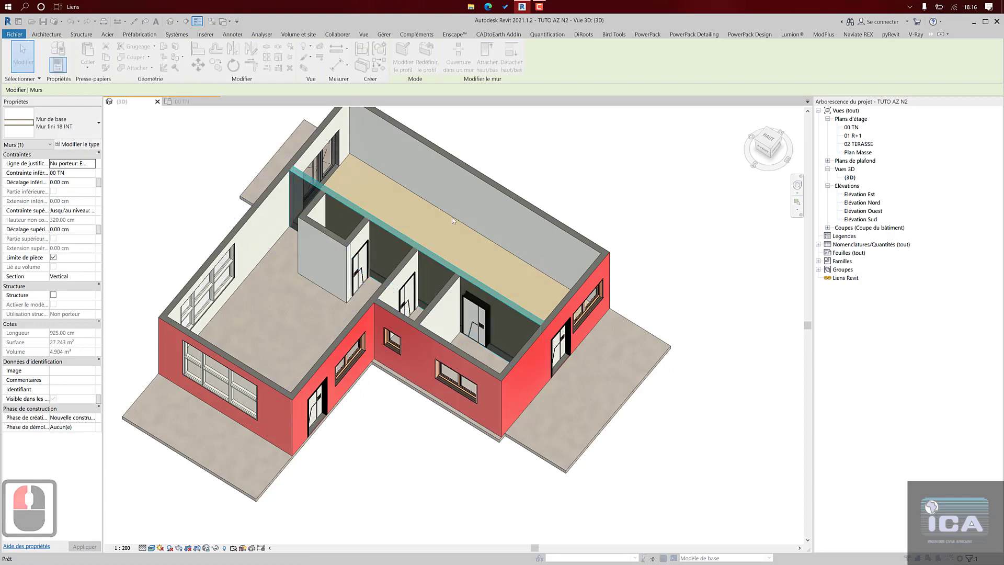
pyautogui.click(382, 306)
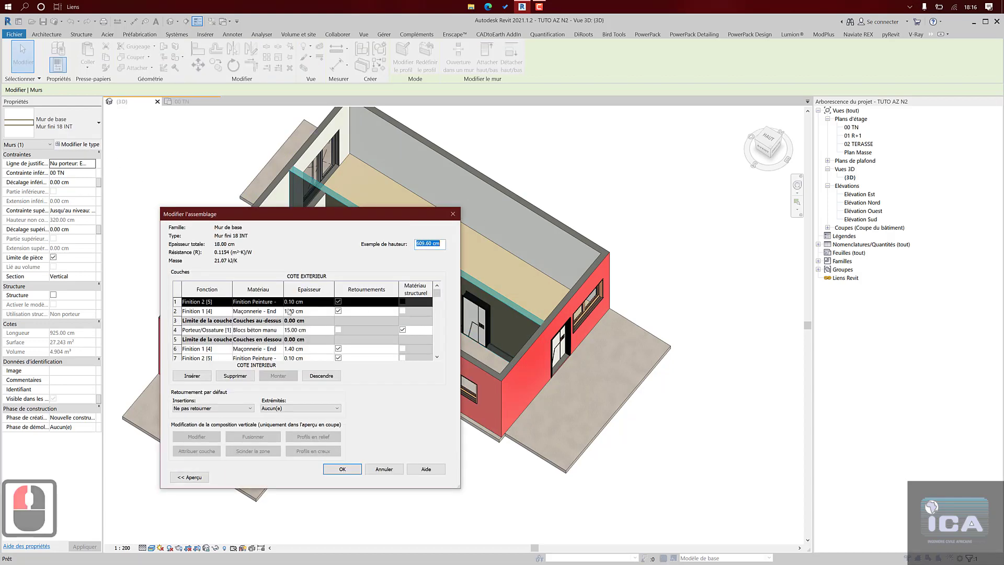
pyautogui.click(269, 358)
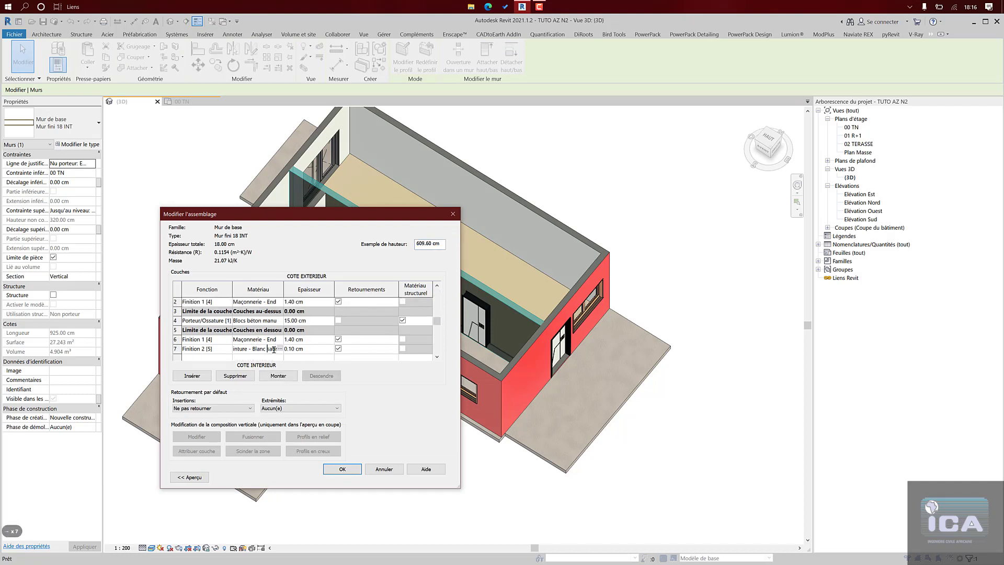
pyautogui.scroll(1, 274, 306)
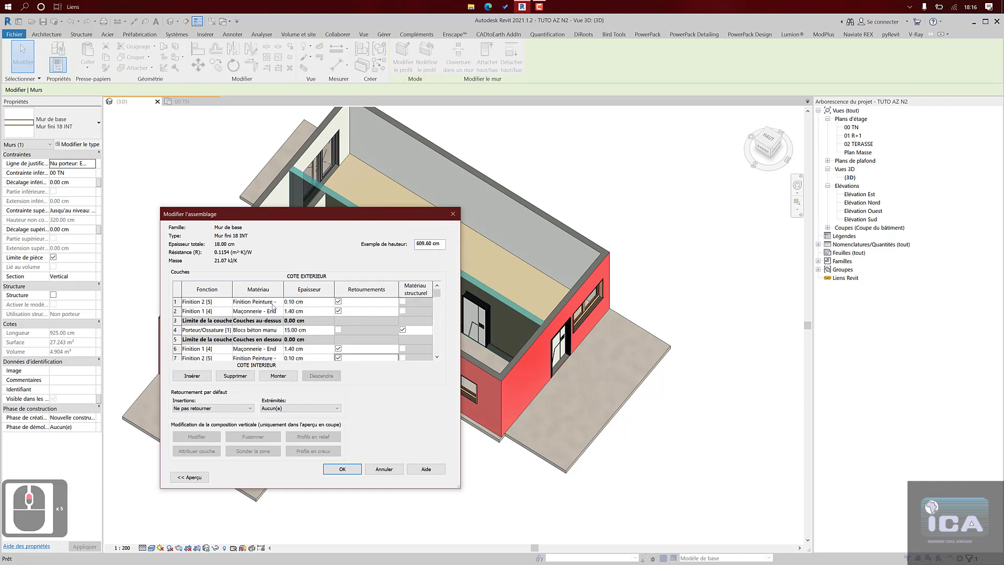
pyautogui.click(270, 302)
pyautogui.press('Right')
pyautogui.press('Right')
pyautogui.press('Right')
pyautogui.press('Right')
pyautogui.press('Right')
pyautogui.press('Right')
pyautogui.press('Right')
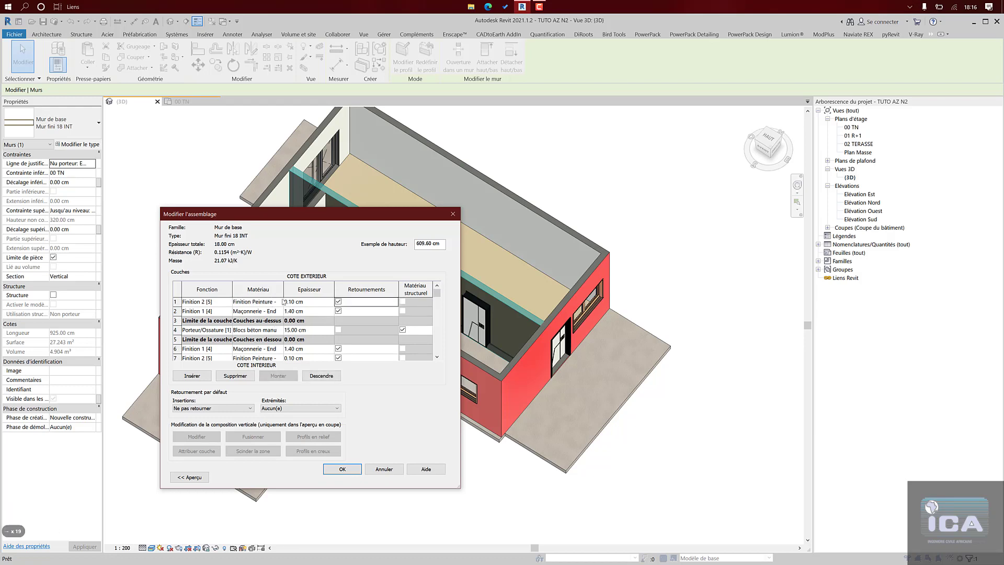
pyautogui.click(330, 474)
pyautogui.click(331, 474)
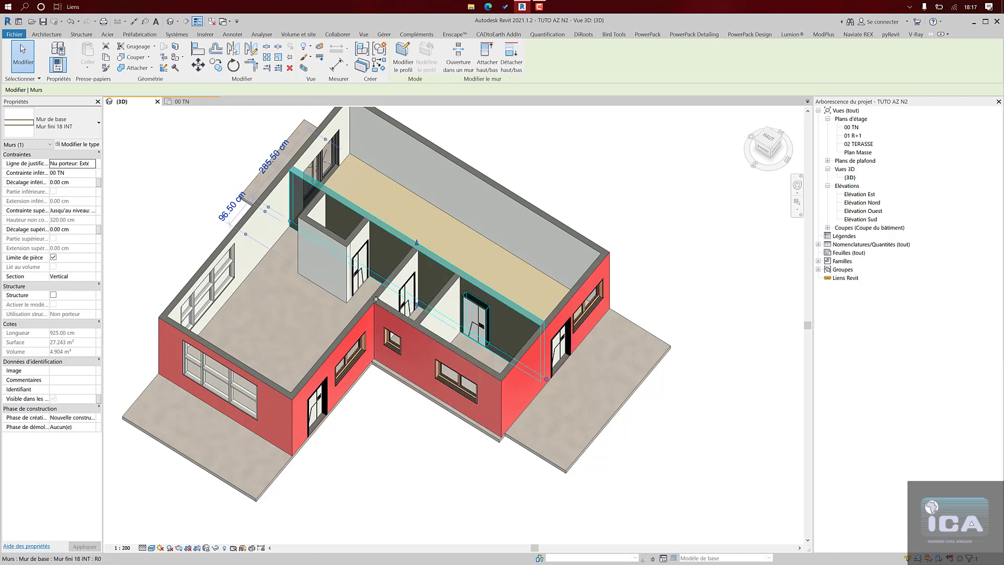
# - In the 00 TN floor plan, create a vertical building section running from below the porch up through the living and dining areas
pyautogui.scroll(-3, 318, 268)
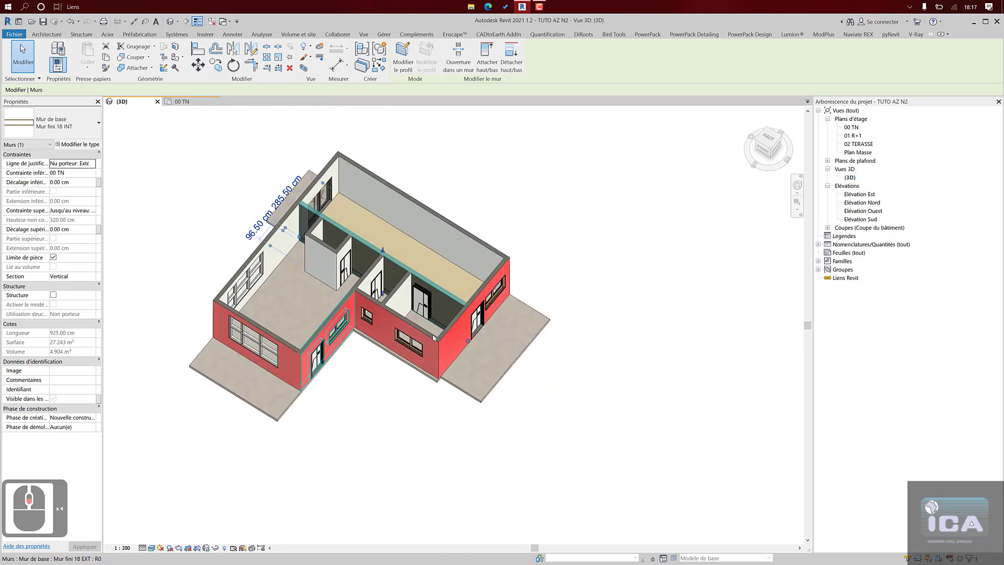
pyautogui.keyDown('shift'); pyautogui.moveTo(394, 409); pyautogui.dragTo(386, 430, button='middle'); pyautogui.keyUp('shift')
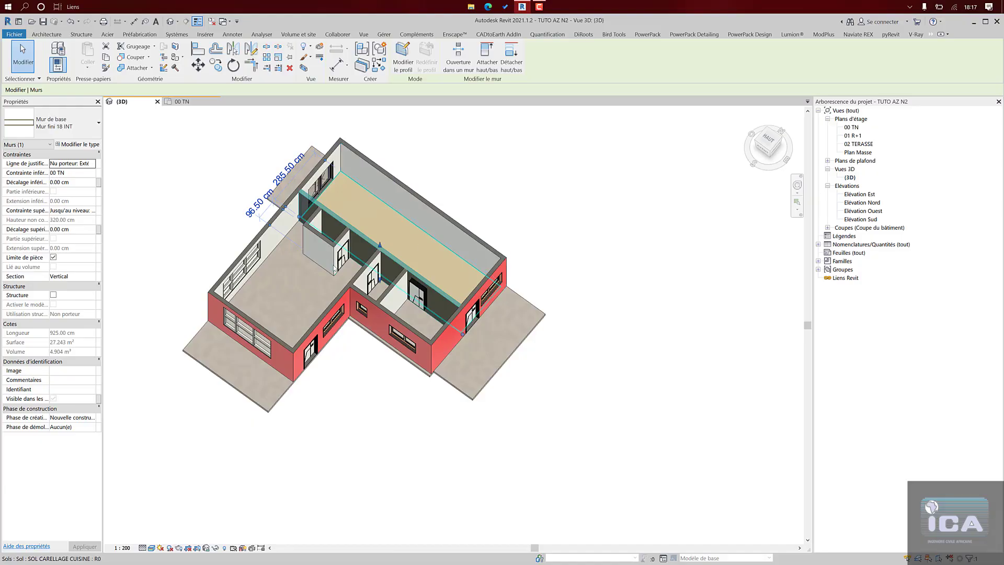
pyautogui.scroll(-4, 416, 343)
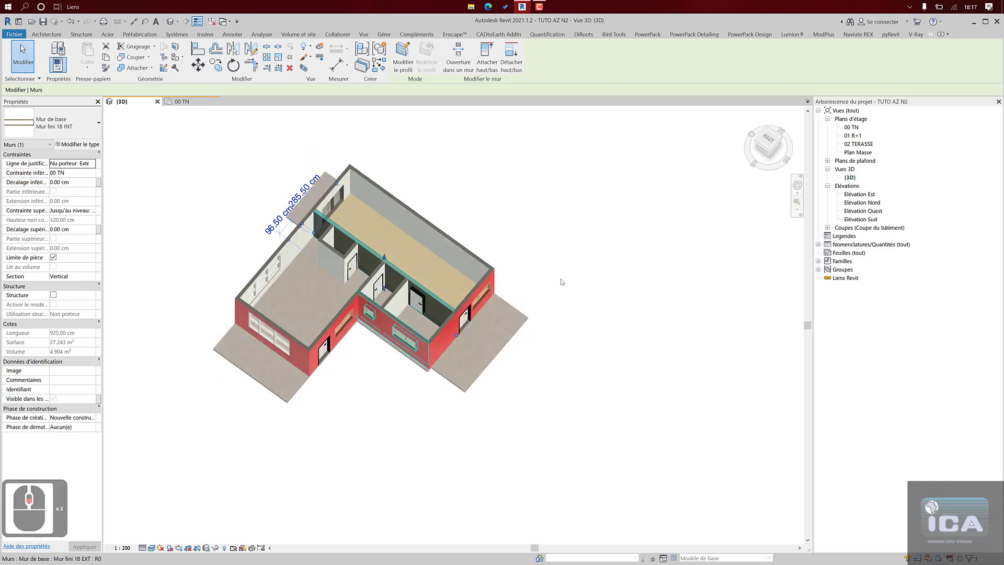
pyautogui.doubleClick(851, 127)
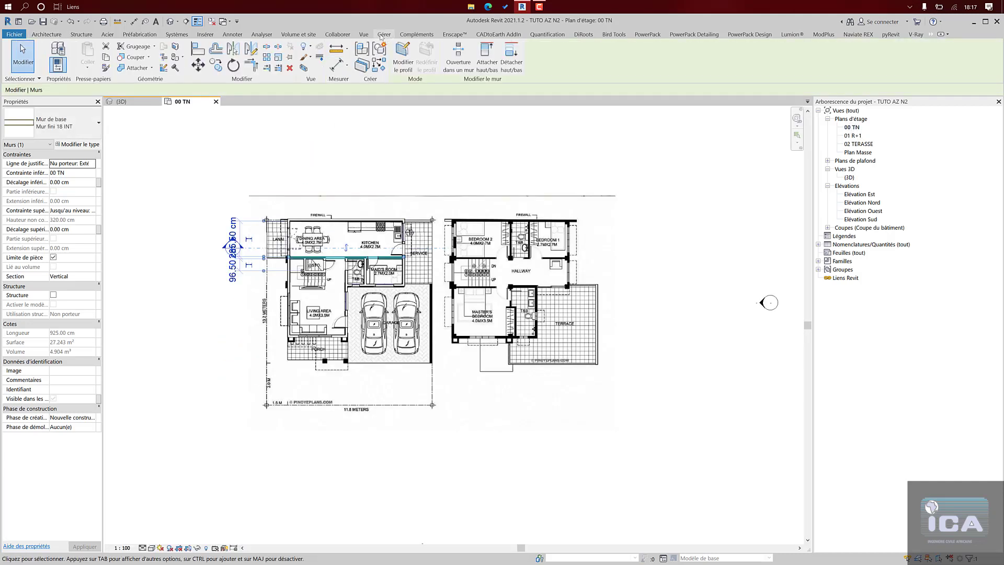
pyautogui.click(364, 34)
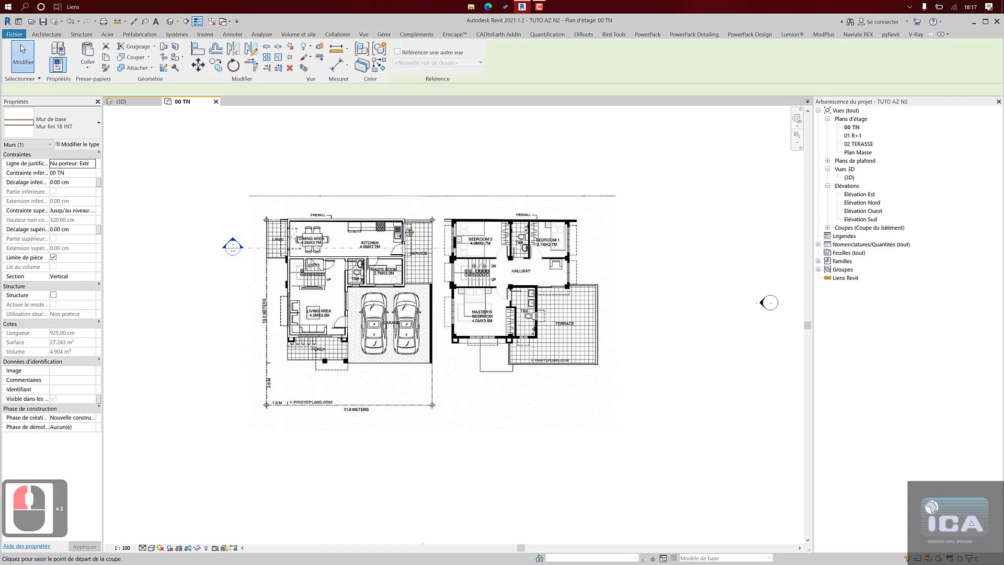
pyautogui.click(325, 438)
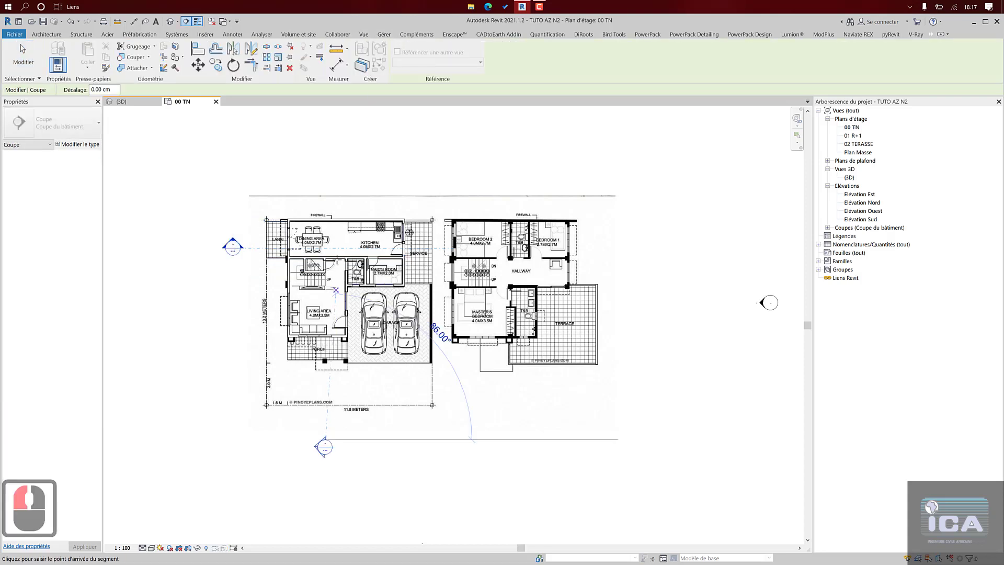
pyautogui.click(326, 173)
pyautogui.press('Escape')
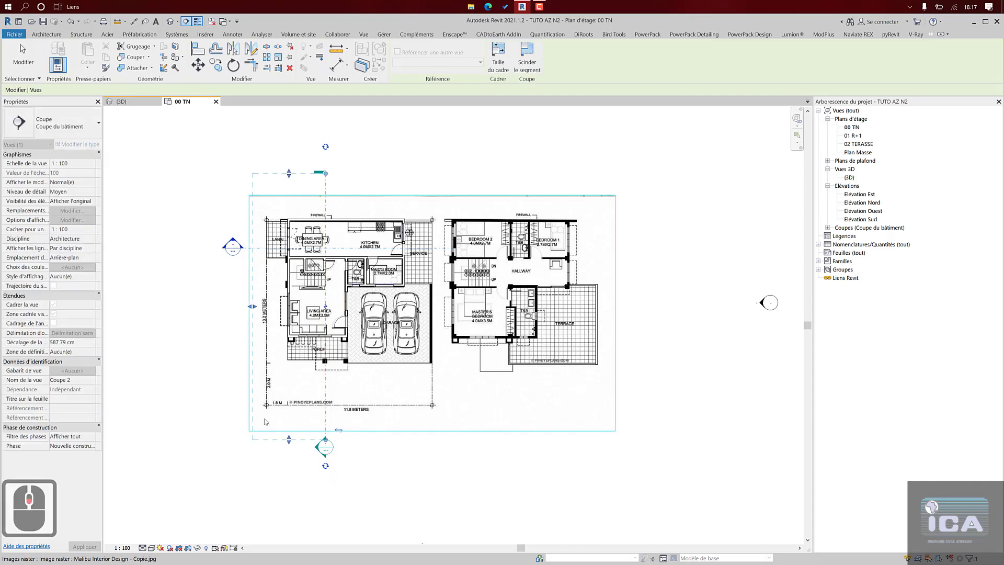
# - Open the new section view, select the concrete floor slab below the double door, and display the view in a coloured visual style
pyautogui.middleClick(314, 449)
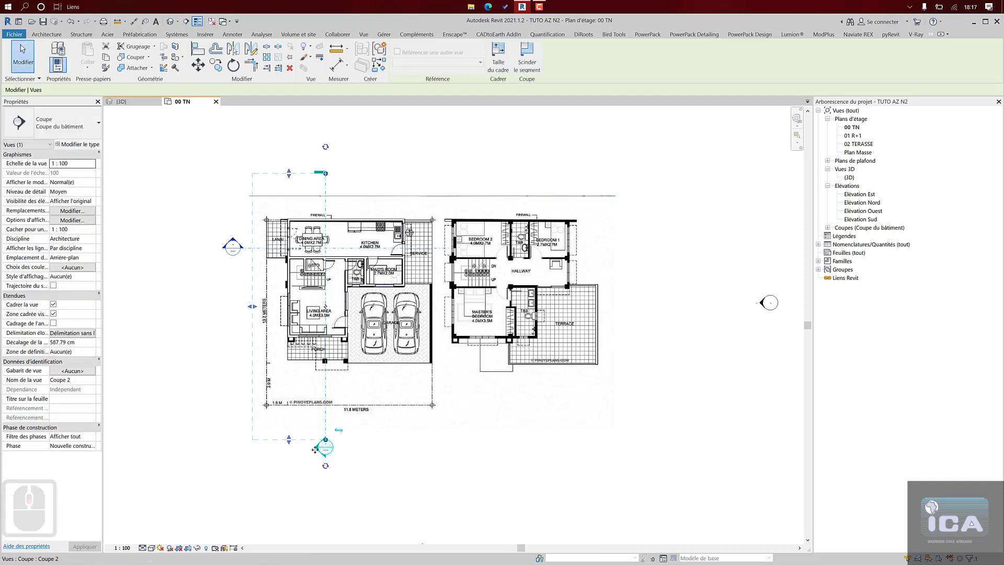
pyautogui.click(303, 465)
pyautogui.doubleClick(317, 451)
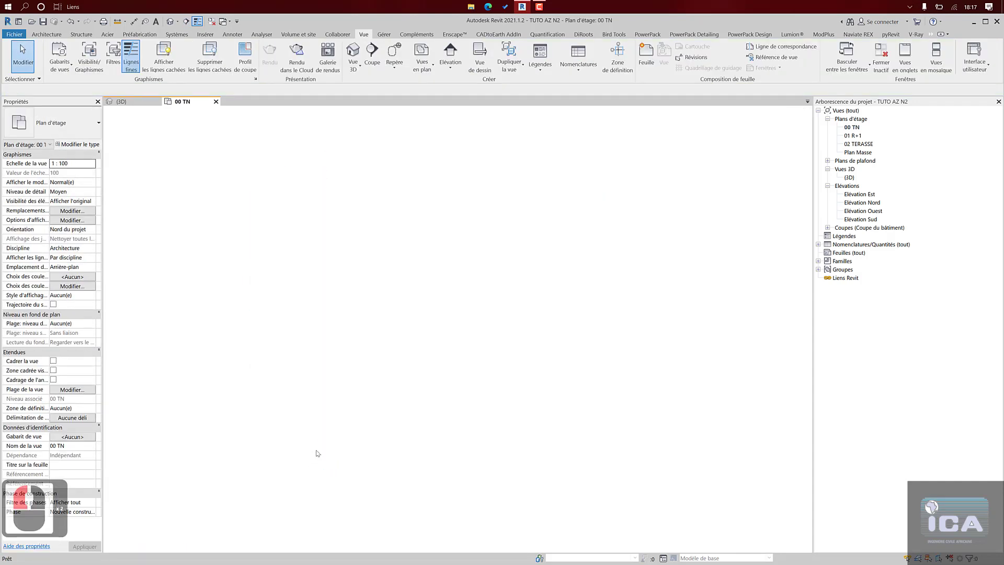
pyautogui.scroll(13, 541, 348)
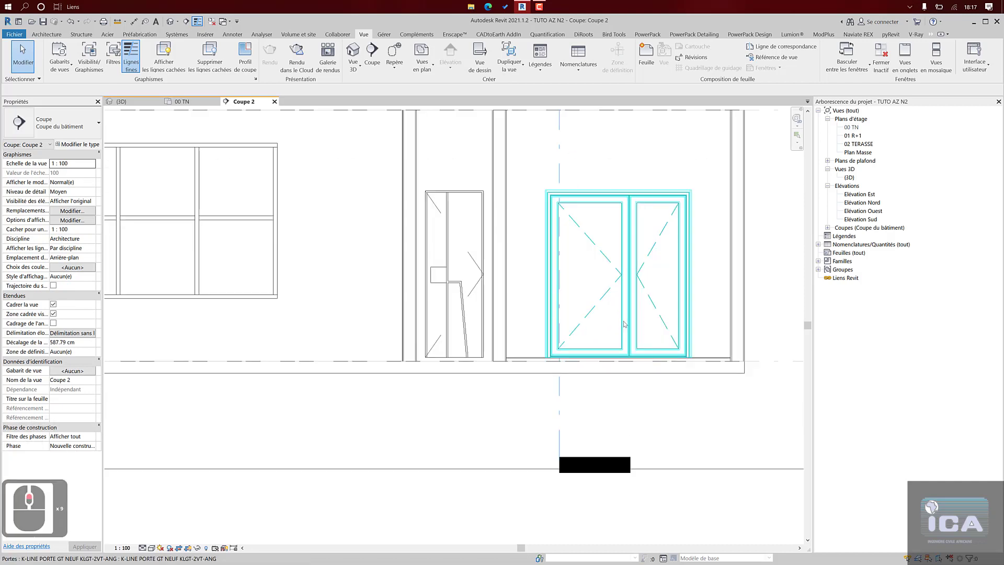
pyautogui.moveTo(493, 401); pyautogui.dragTo(380, 369, button='middle')
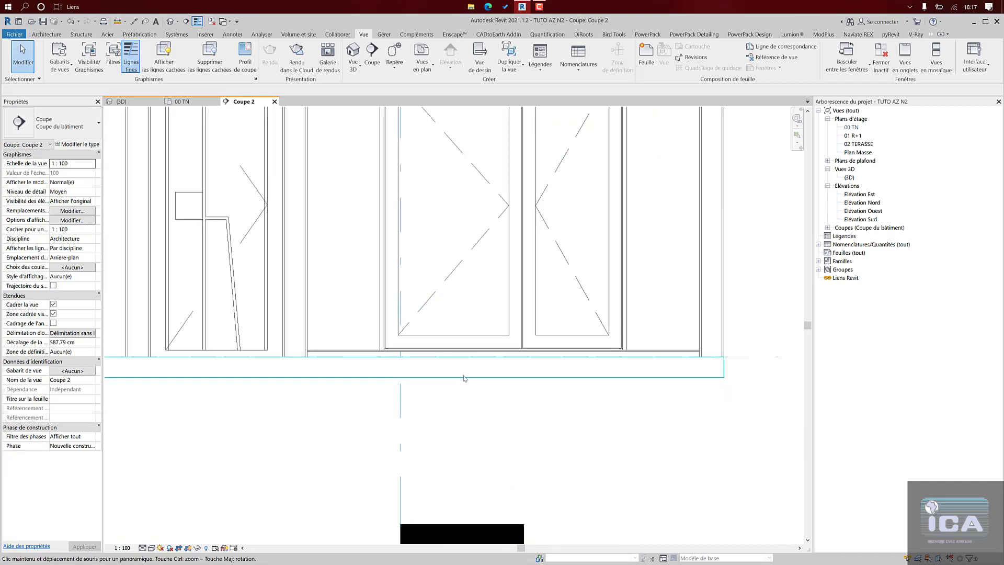
pyautogui.click(499, 378)
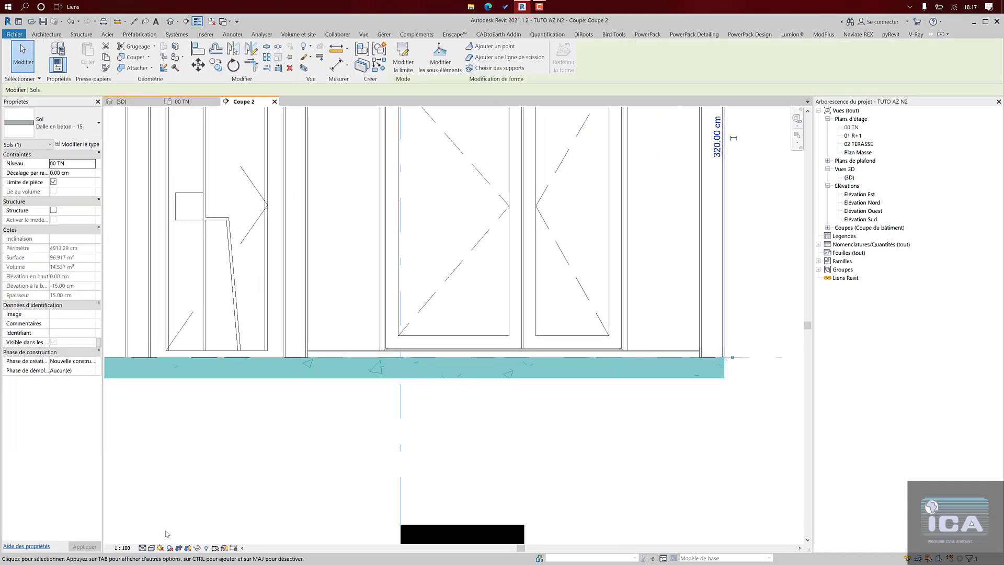
pyautogui.click(151, 548)
pyautogui.click(173, 529)
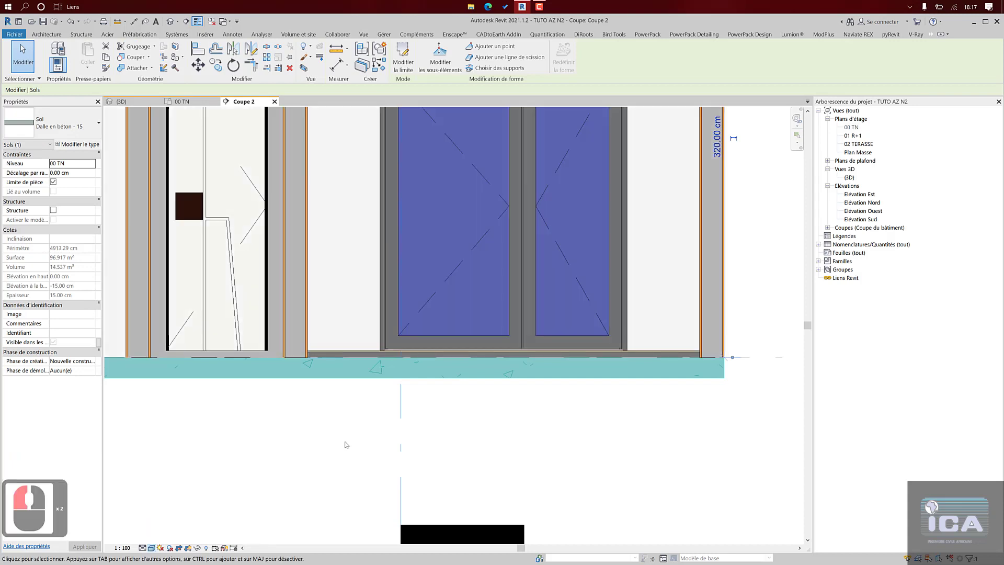
# - Examine how the Dalle en béton - 15 slab and the SOL CARELLAGE CUISINE floor stack in the section, leaving the tiled floor selected
pyautogui.scroll(-4, 355, 385)
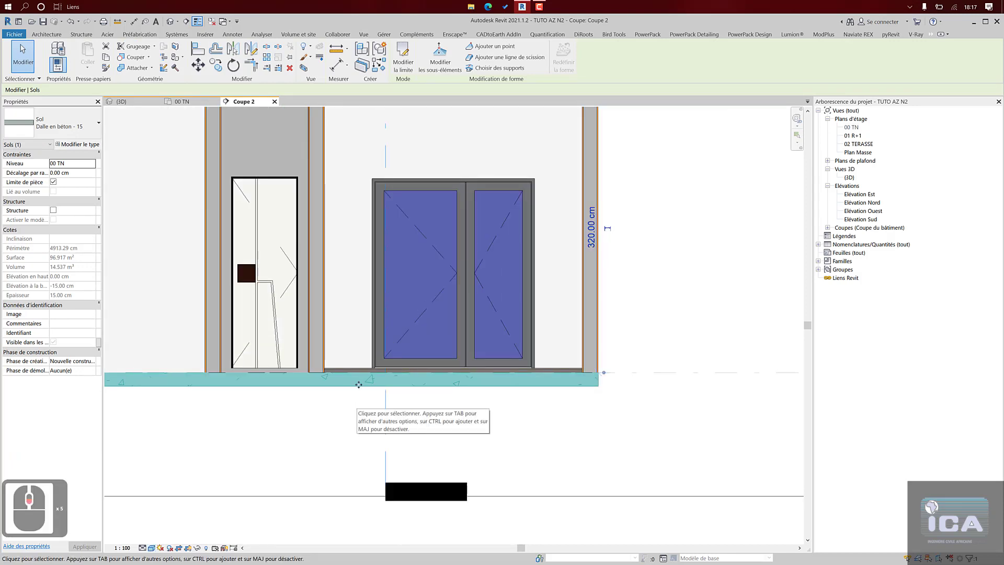
pyautogui.click(598, 412)
pyautogui.click(576, 387)
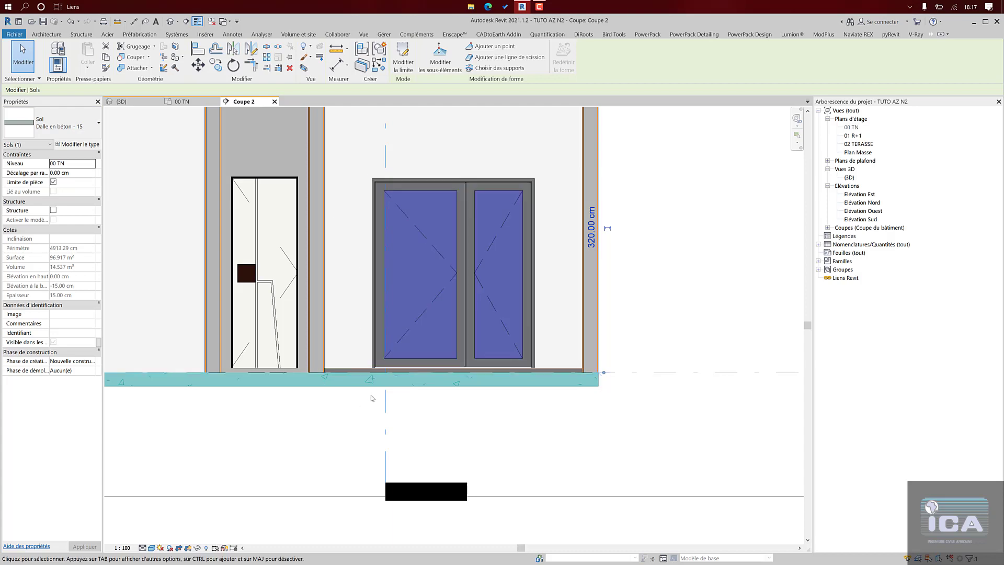
pyautogui.click(353, 408)
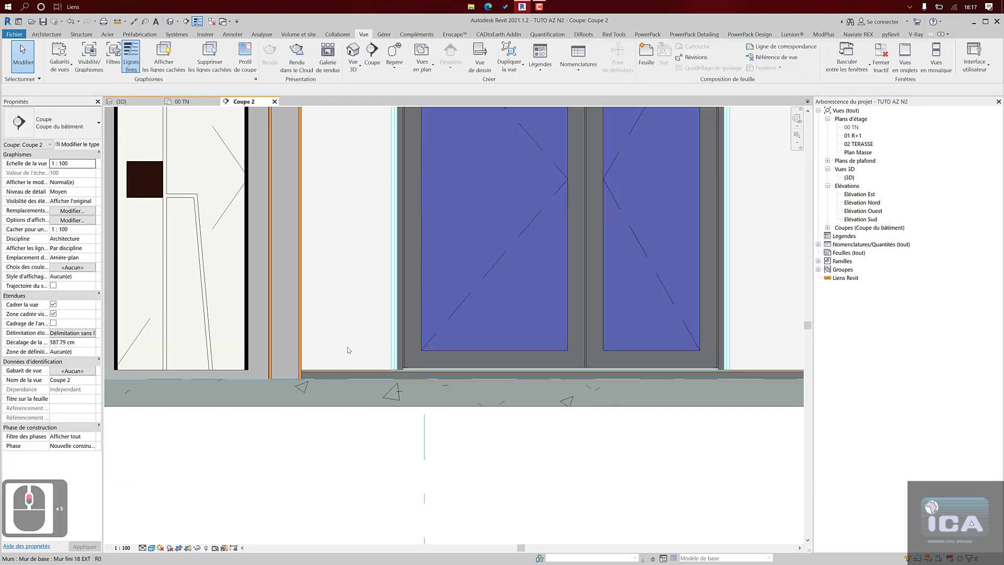
pyautogui.click(340, 375)
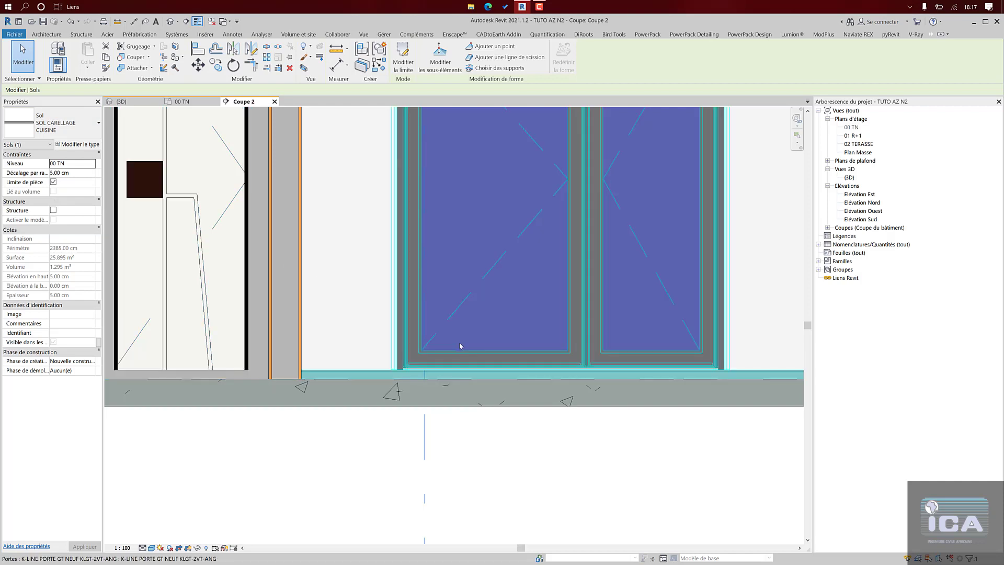
pyautogui.scroll(-6, 448, 332)
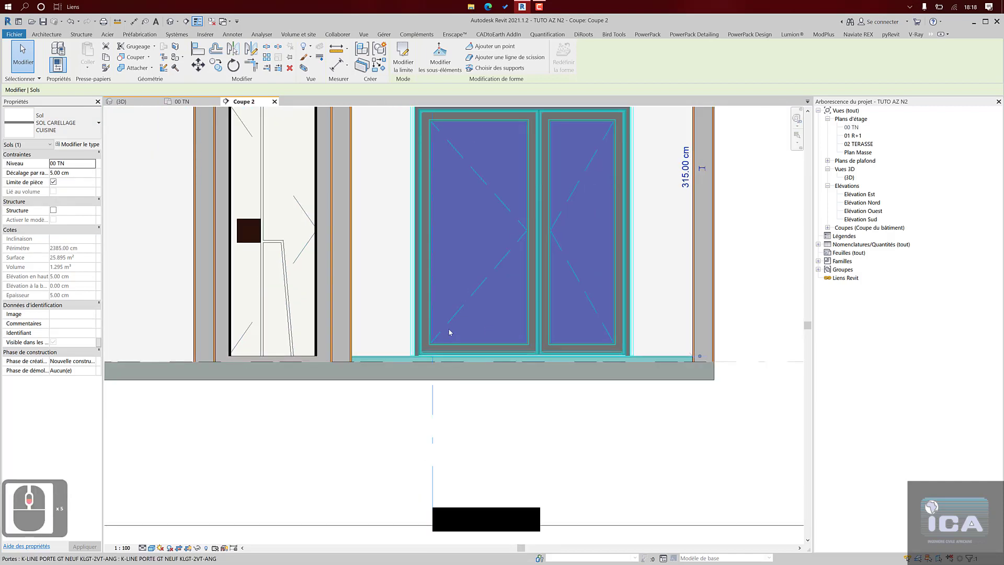
pyautogui.scroll(3, 403, 352)
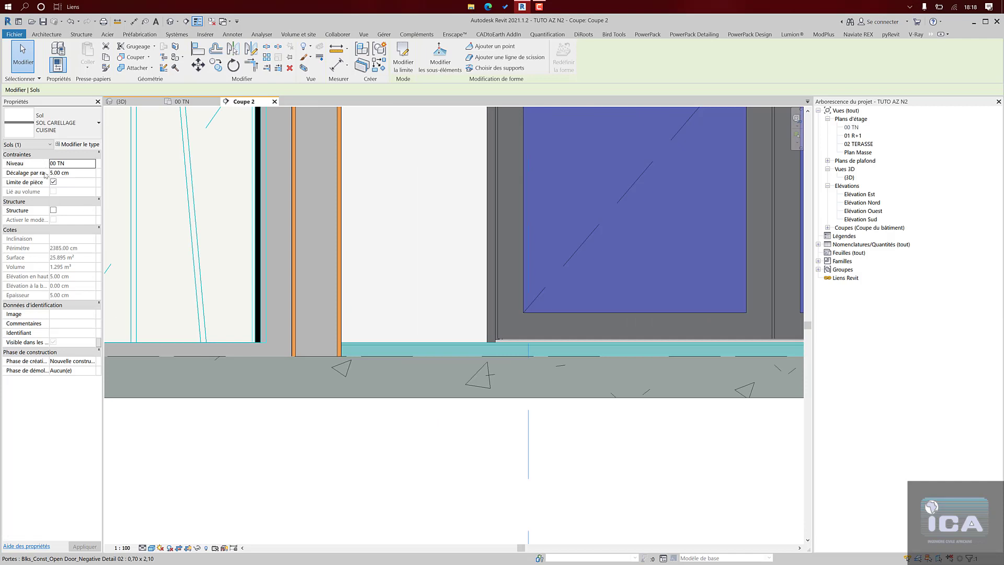
# - Set the level offset of the SOL CARELLAGE CUISINE floor to 0 cm and examine its position relative to the slab
pyautogui.click(79, 173)
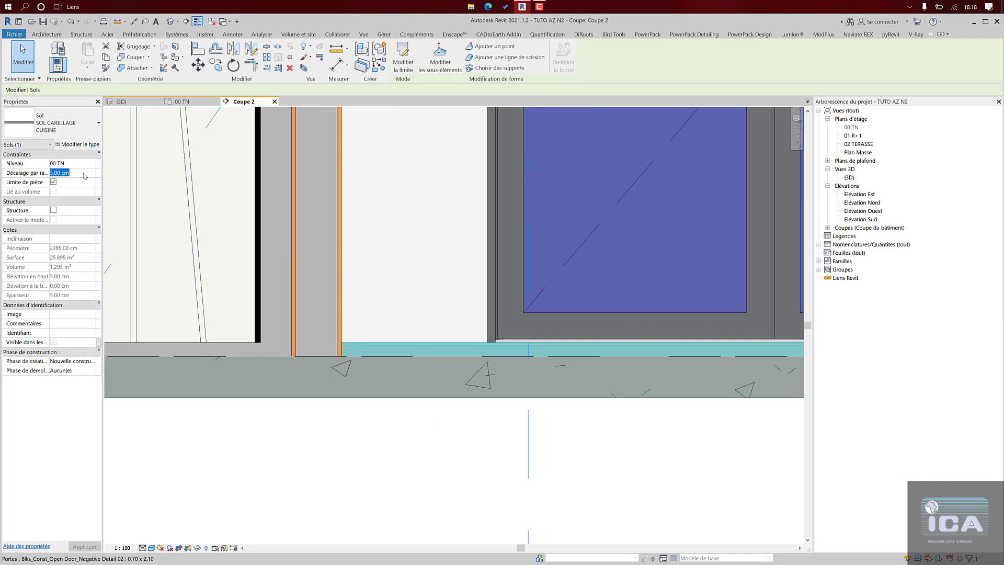
pyautogui.write('0')
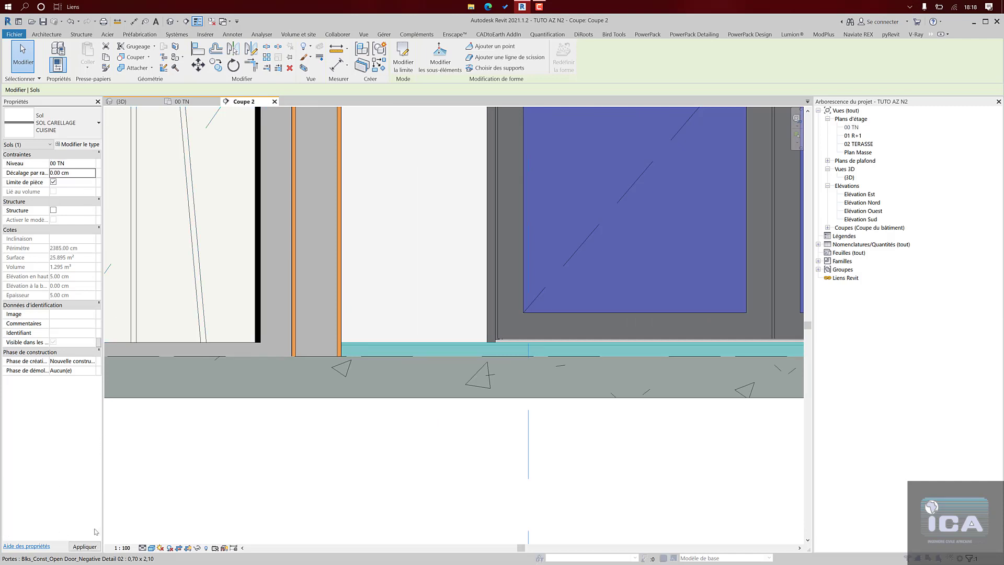
pyautogui.click(85, 547)
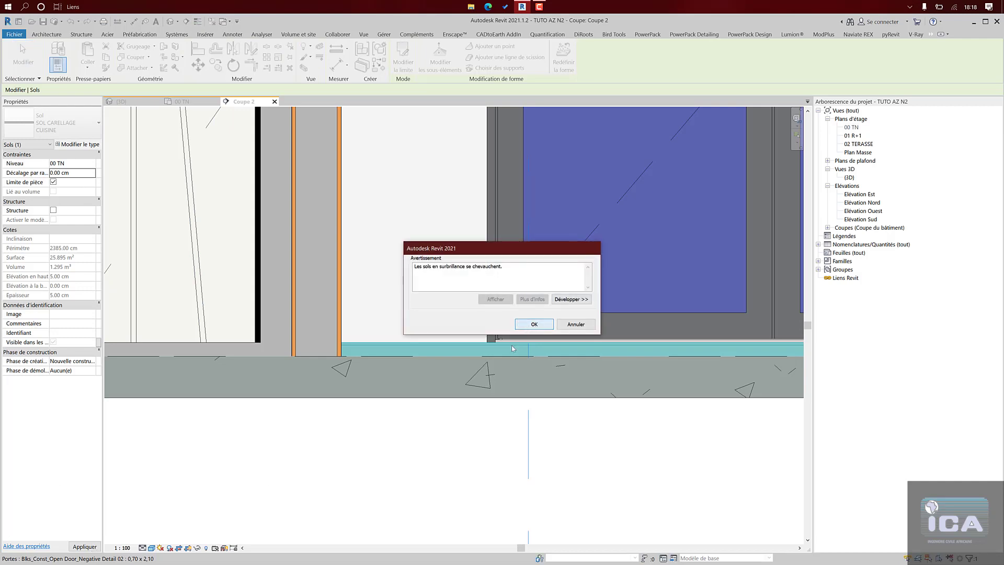
pyautogui.click(534, 324)
pyautogui.scroll(3, 400, 365)
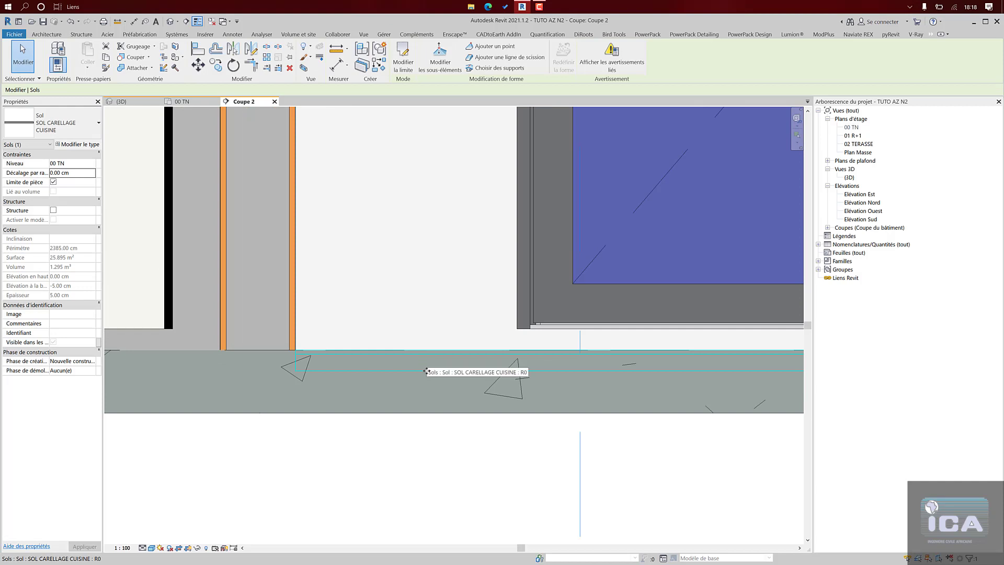
# - Set the level offset of the SOL CARELLAGE CUISINE floor to 5 cm and check its position on the slab below the double door
pyautogui.click(82, 174)
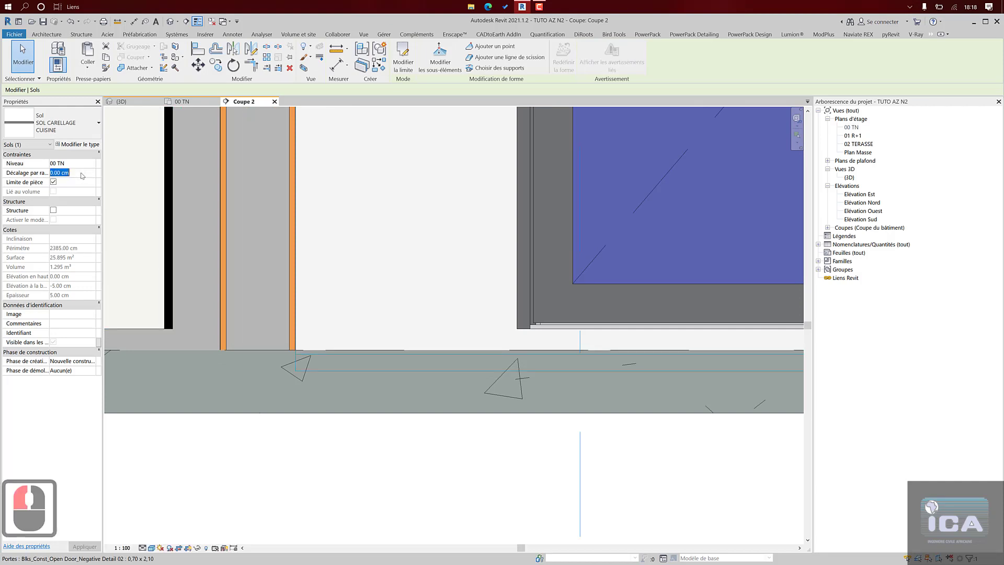
pyautogui.write('5')
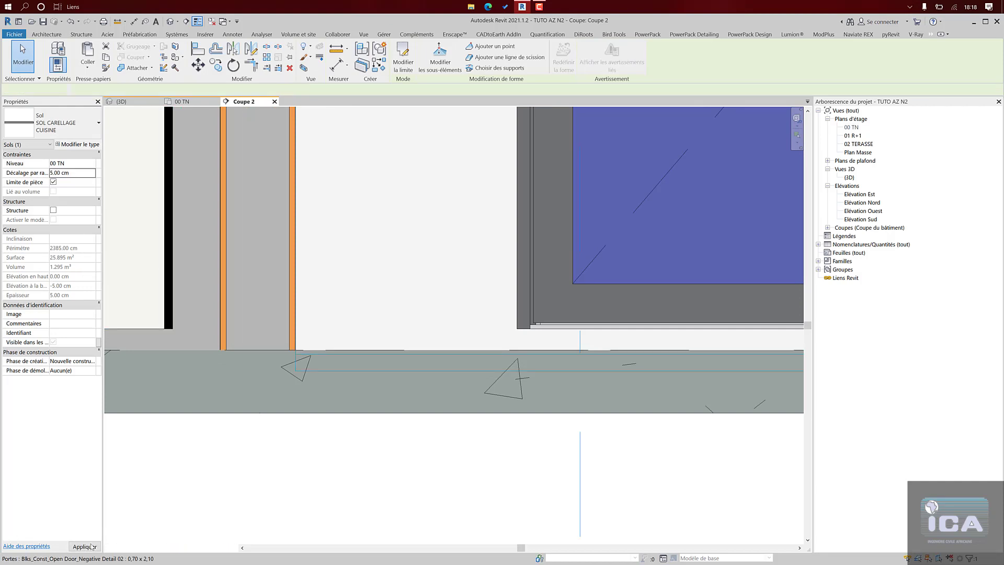
pyautogui.click(85, 546)
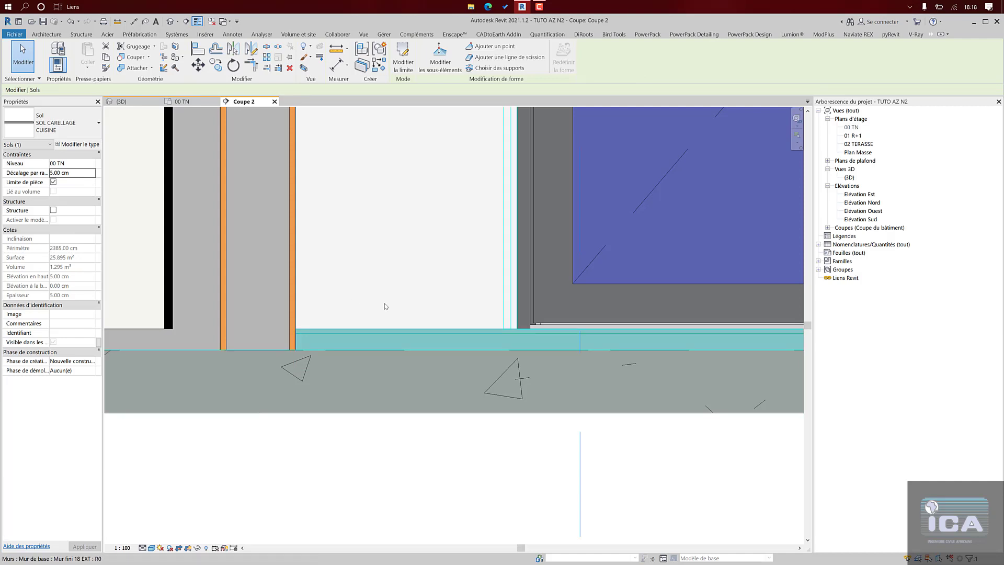
pyautogui.scroll(-2, 436, 330)
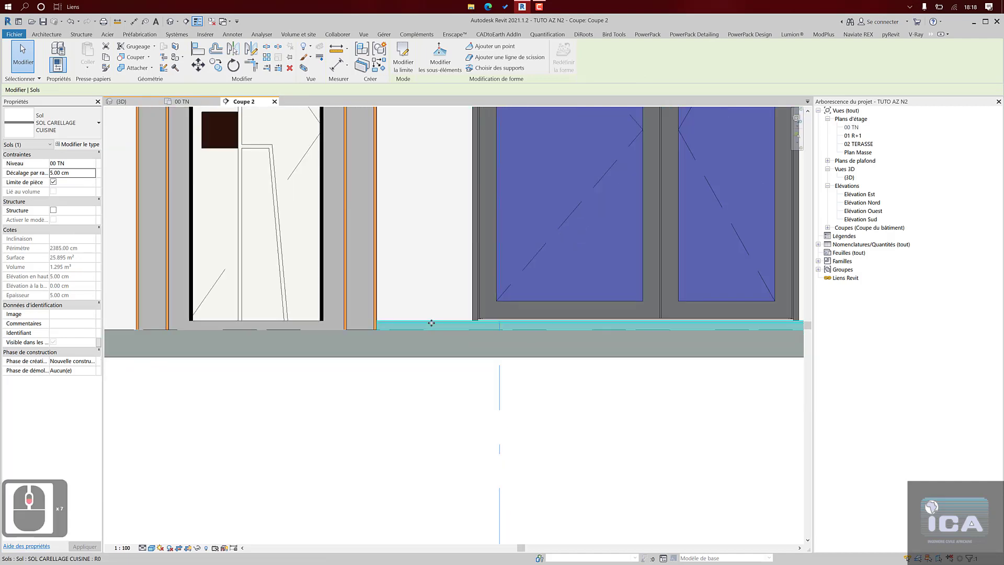
pyautogui.scroll(-2, 431, 326)
pyautogui.moveTo(424, 354); pyautogui.dragTo(388, 390, button='middle')
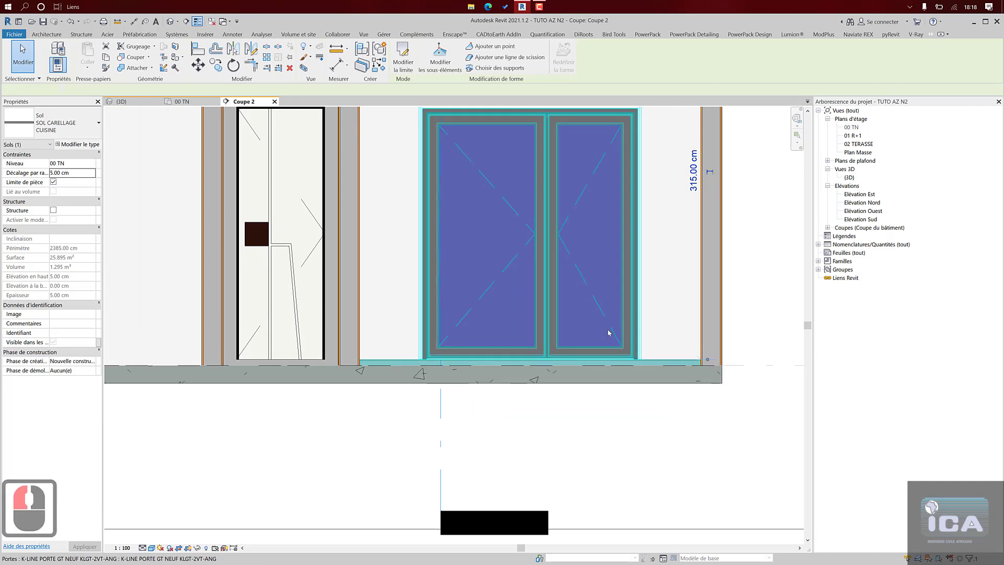
# - Examine the double door's sill height and how its base sits on the tiled floor and concrete slab in the section
pyautogui.click(591, 340)
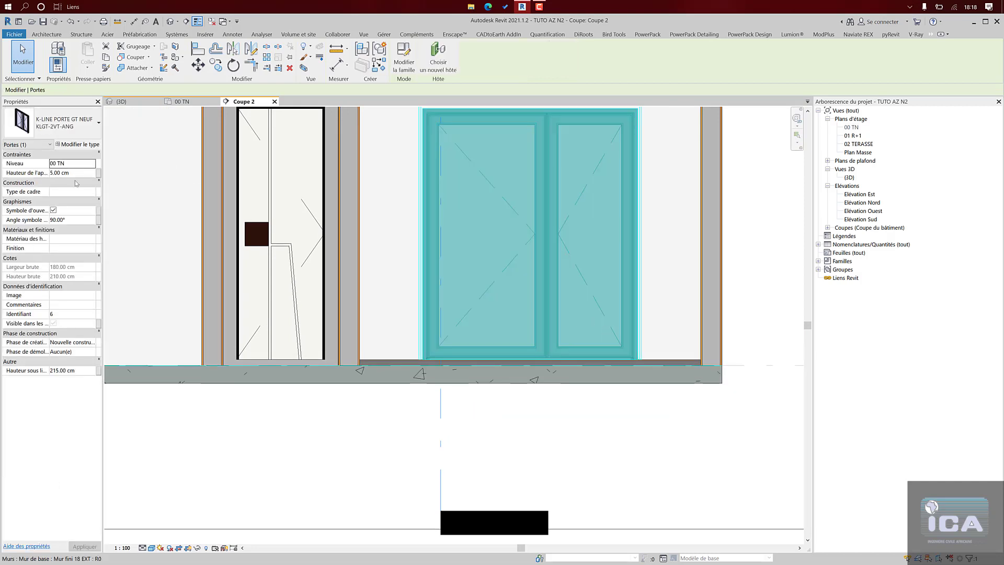
pyautogui.scroll(5, 496, 369)
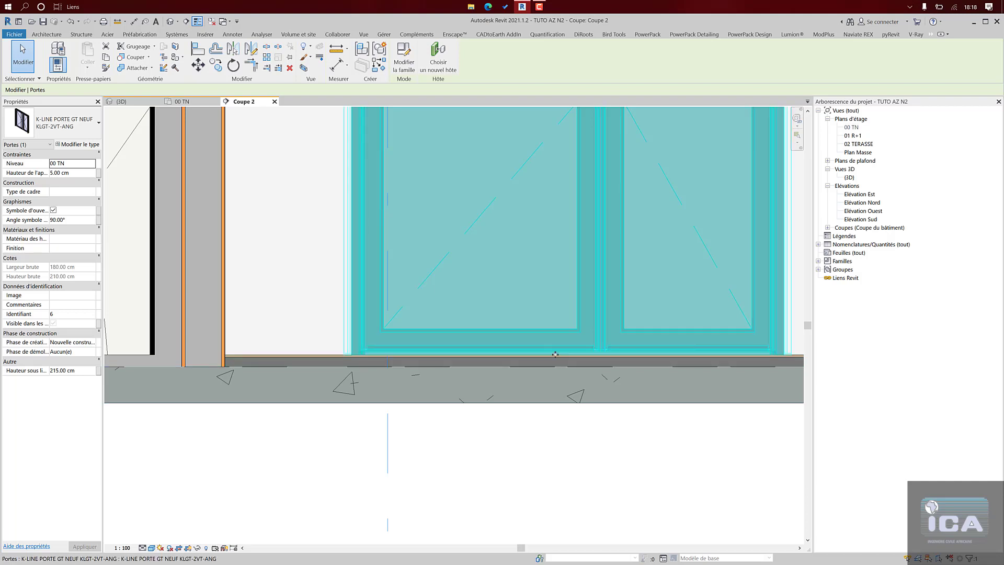
pyautogui.click(556, 364)
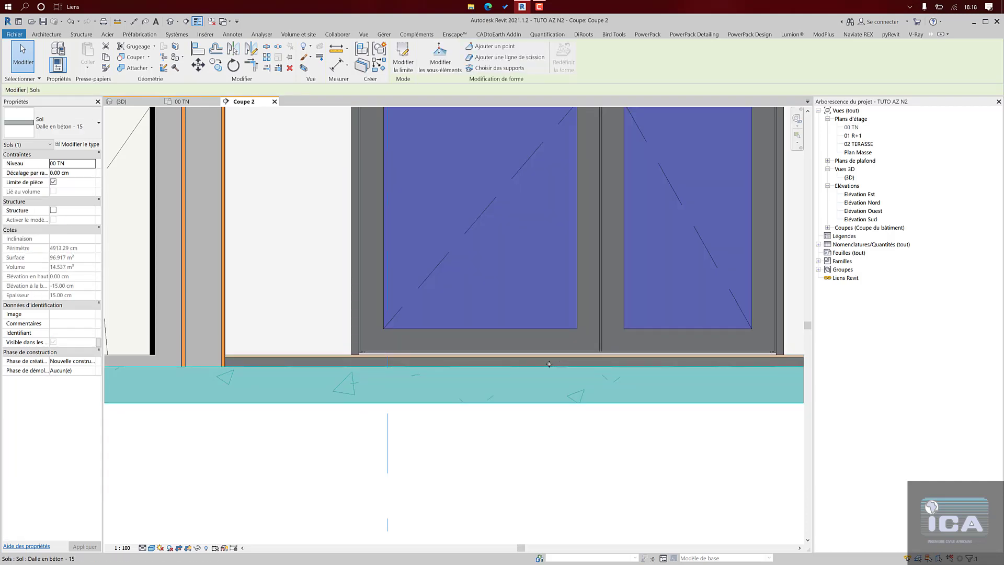
pyautogui.scroll(-13, 550, 360)
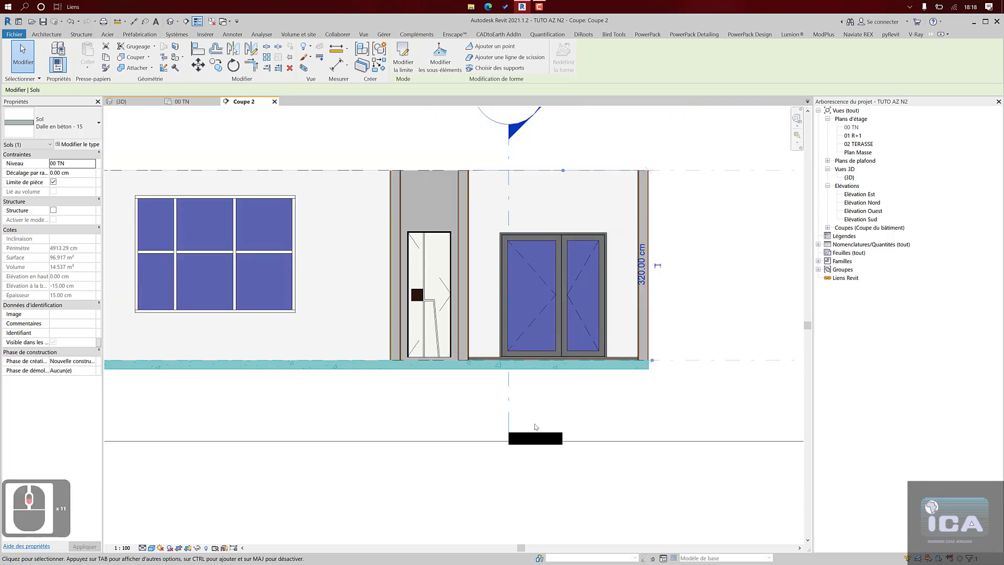
# - In the 00 TN floor plan, reveal the hidden elements and unhide the concrete slab and the SOL CARELLAGE CUISINE floor
pyautogui.click(853, 128)
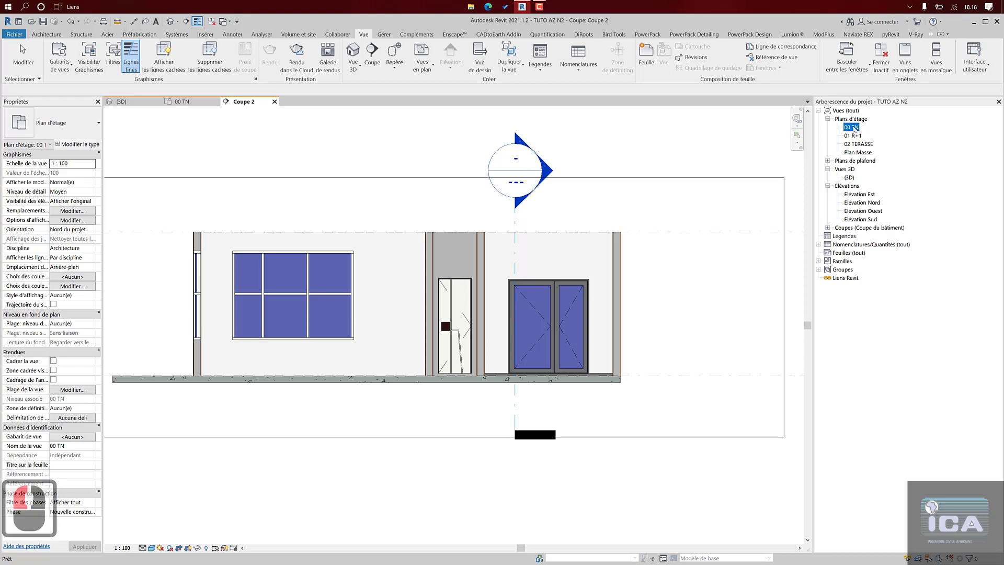
pyautogui.doubleClick(853, 128)
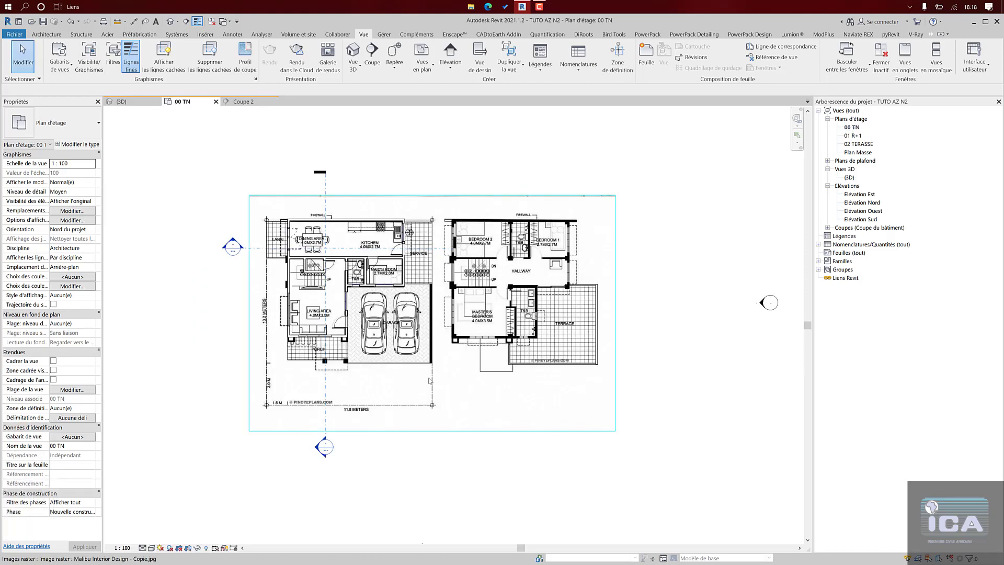
pyautogui.scroll(3, 349, 385)
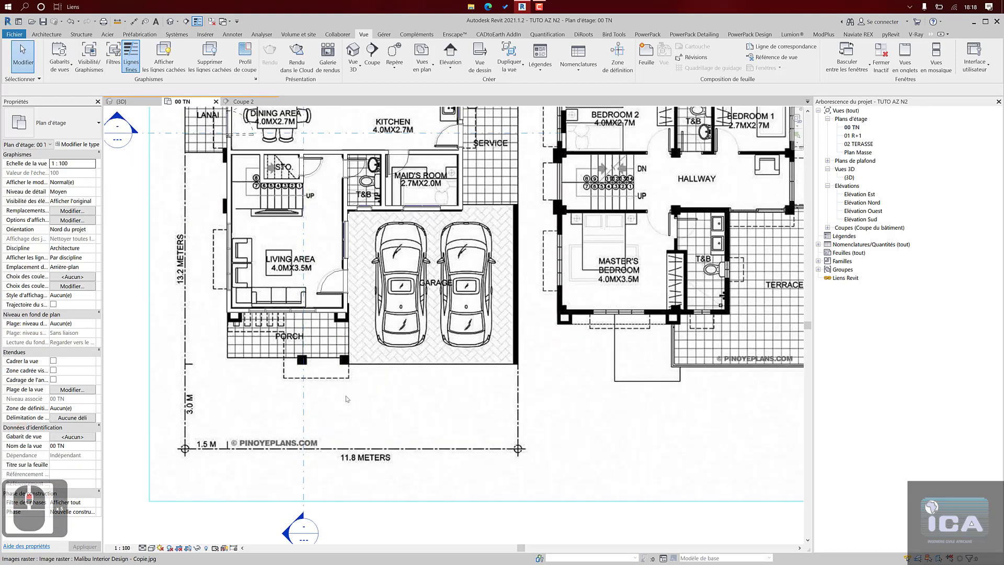
pyautogui.scroll(-2, 346, 395)
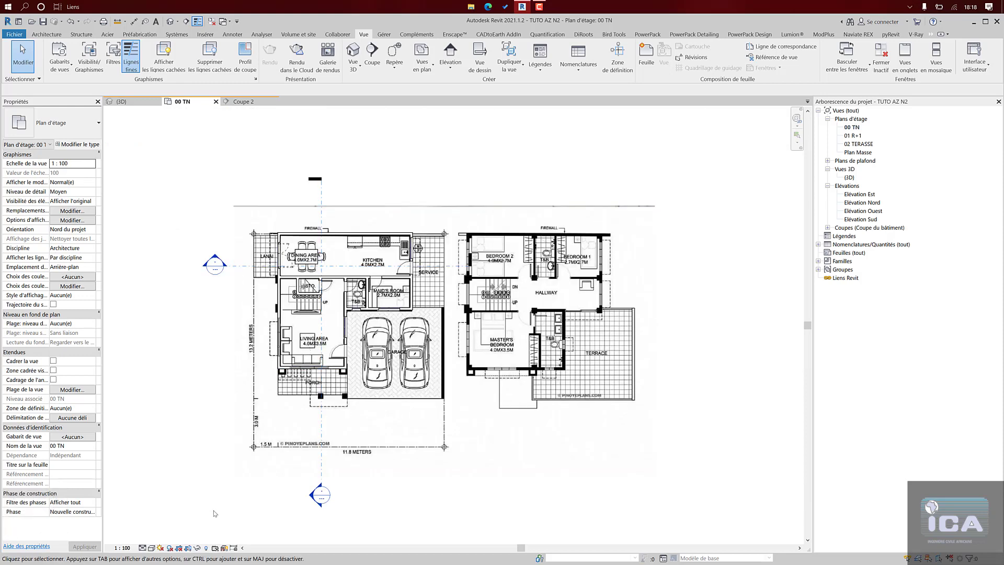
pyautogui.click(207, 548)
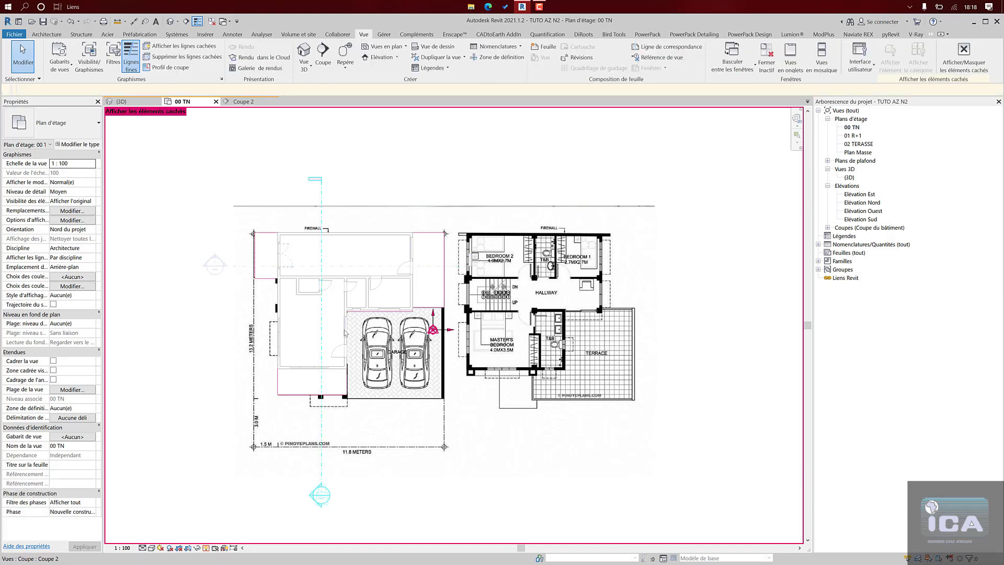
pyautogui.click(372, 257)
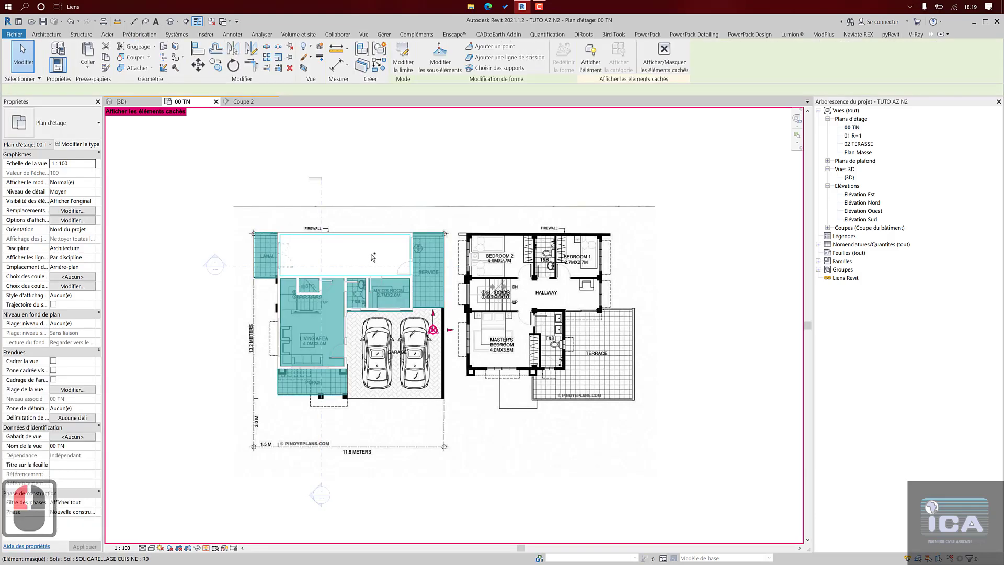
pyautogui.keyDown('ctrl'); pyautogui.click(373, 257); pyautogui.keyUp('ctrl')
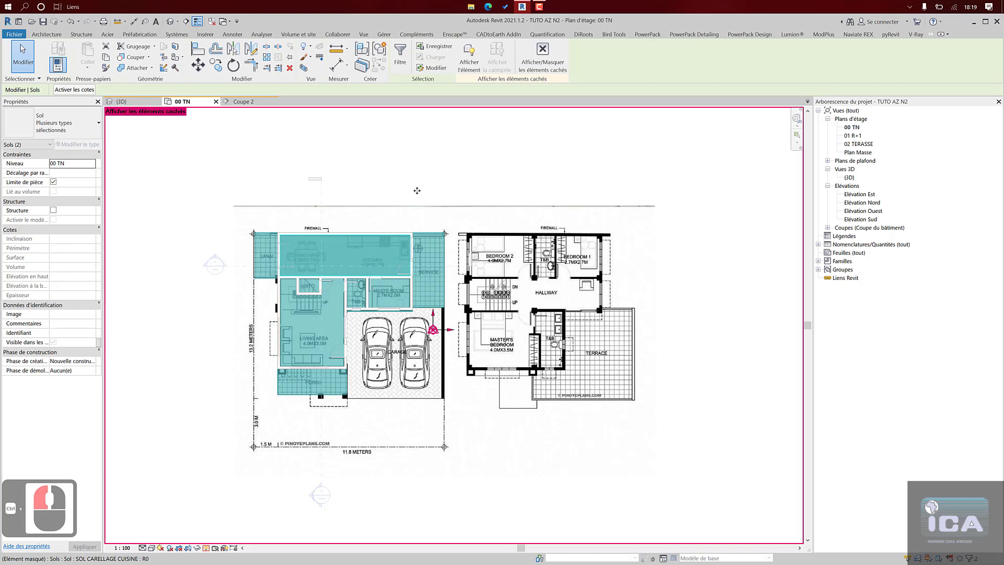
pyautogui.click(469, 66)
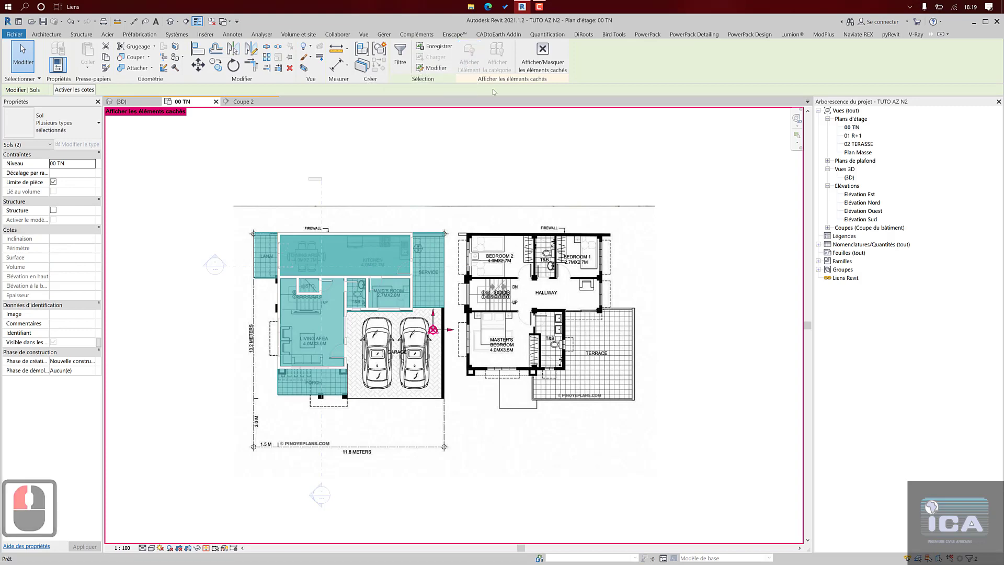
pyautogui.click(542, 55)
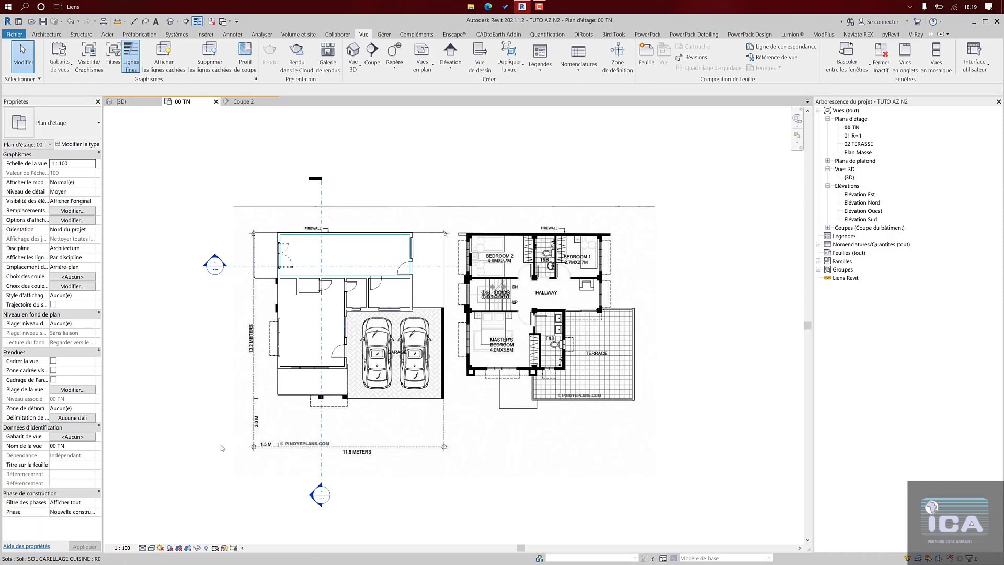
# - Display the 00 TN plan in the Réaliste visual style and inspect the floor finishes in the kitchen and adjoining rooms
pyautogui.click(151, 548)
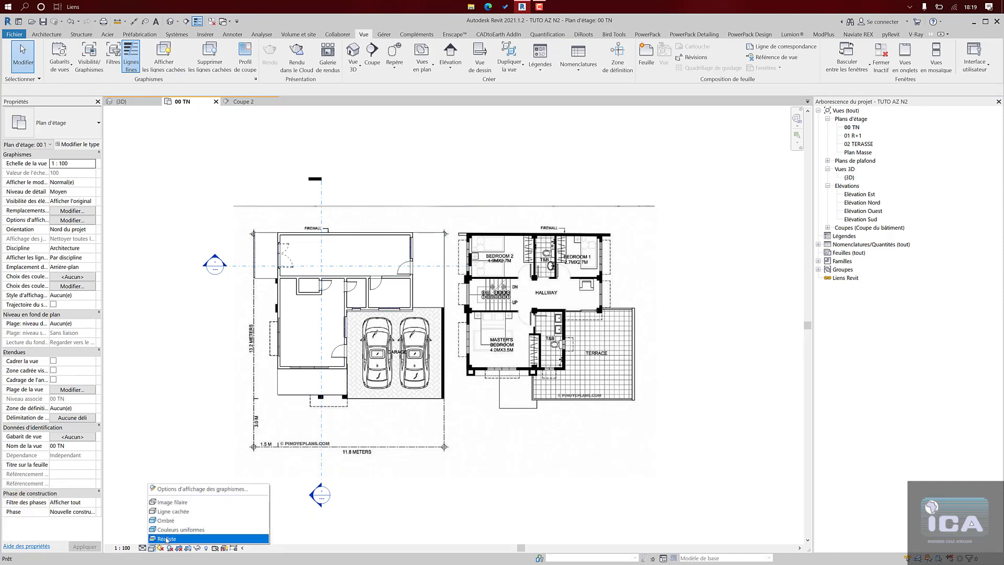
pyautogui.click(168, 539)
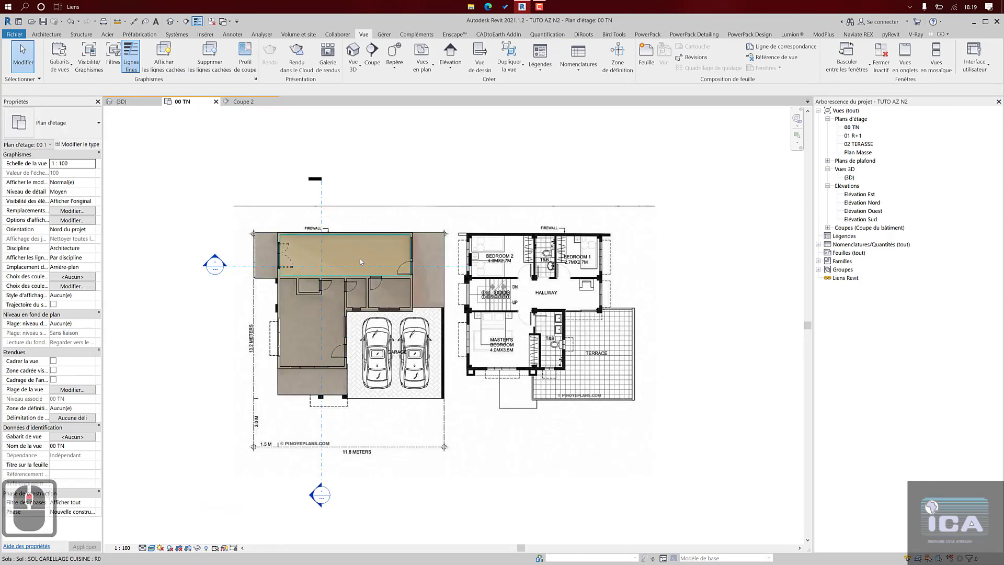
pyautogui.scroll(4, 360, 258)
pyautogui.moveTo(360, 259); pyautogui.dragTo(439, 221, button='middle')
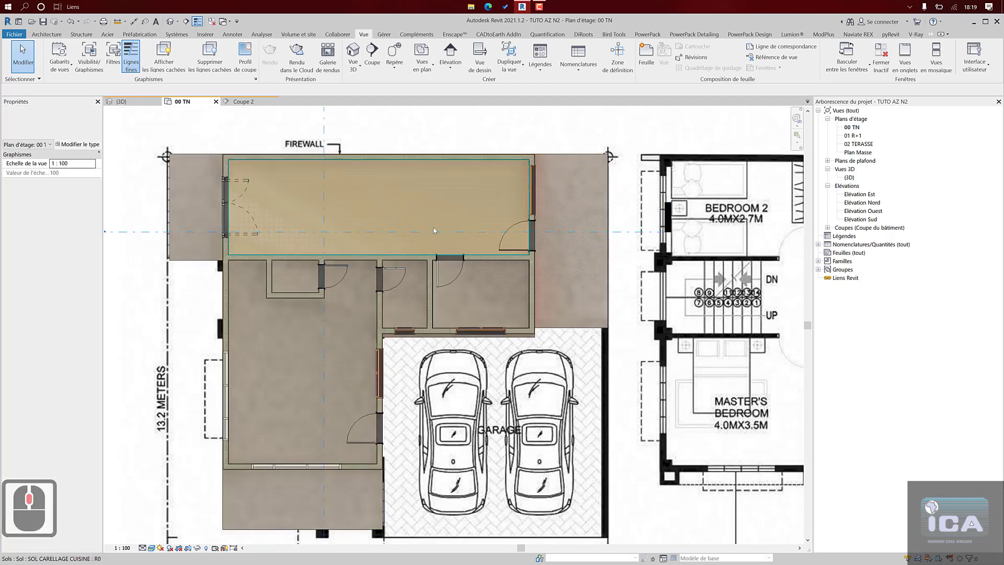
pyautogui.scroll(-4, 547, 315)
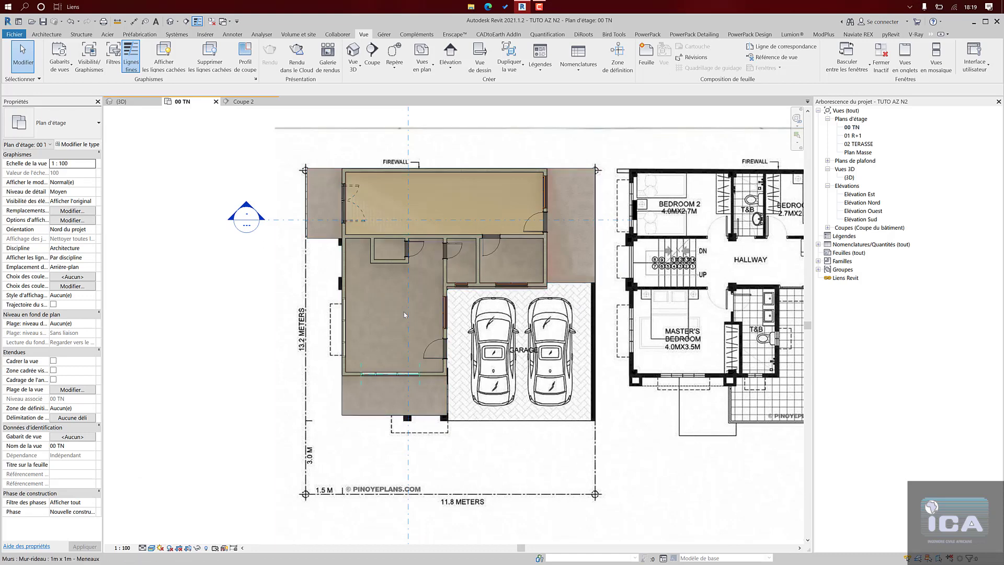
pyautogui.scroll(4, 460, 262)
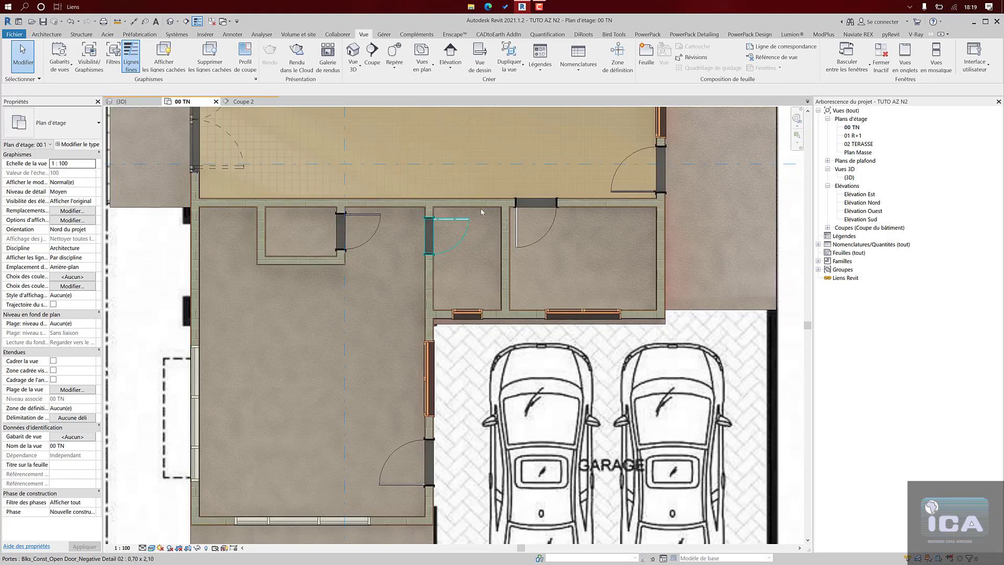
pyautogui.scroll(-4, 481, 212)
# - Compare the extents of the kitchen's tiled floor and the concrete slab in plan, leaving nothing selected
pyautogui.click(484, 163)
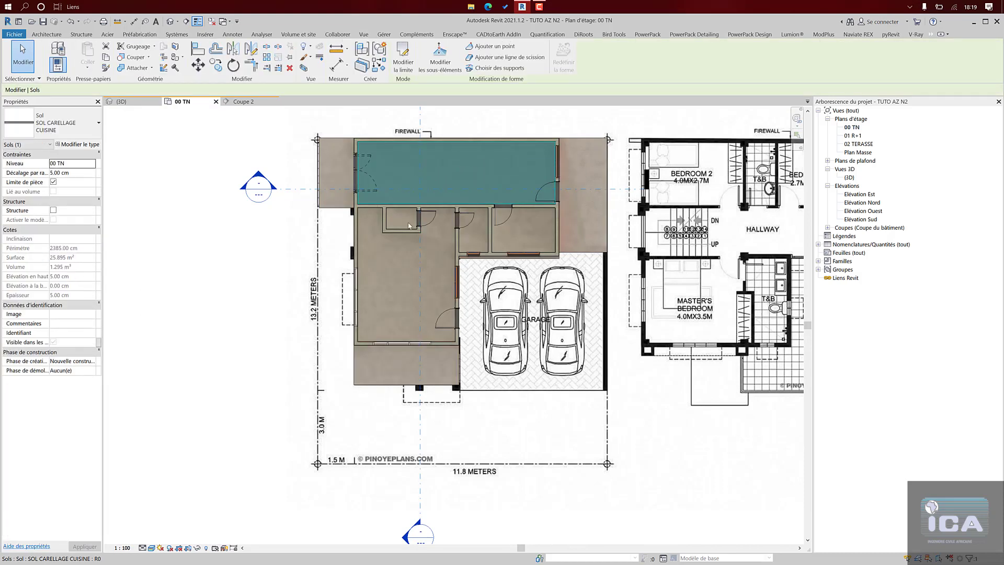
pyautogui.scroll(-1, 404, 226)
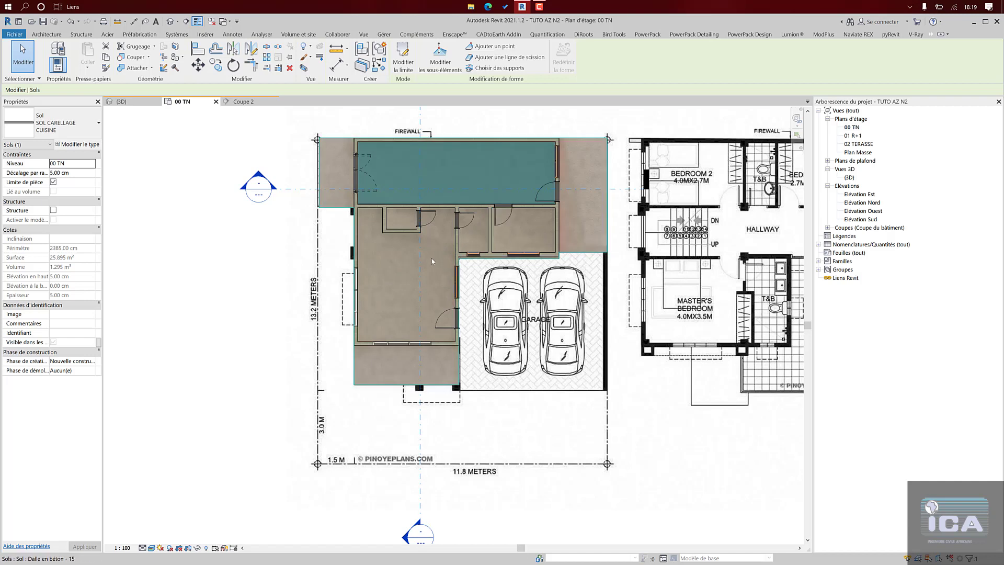
pyautogui.click(398, 371)
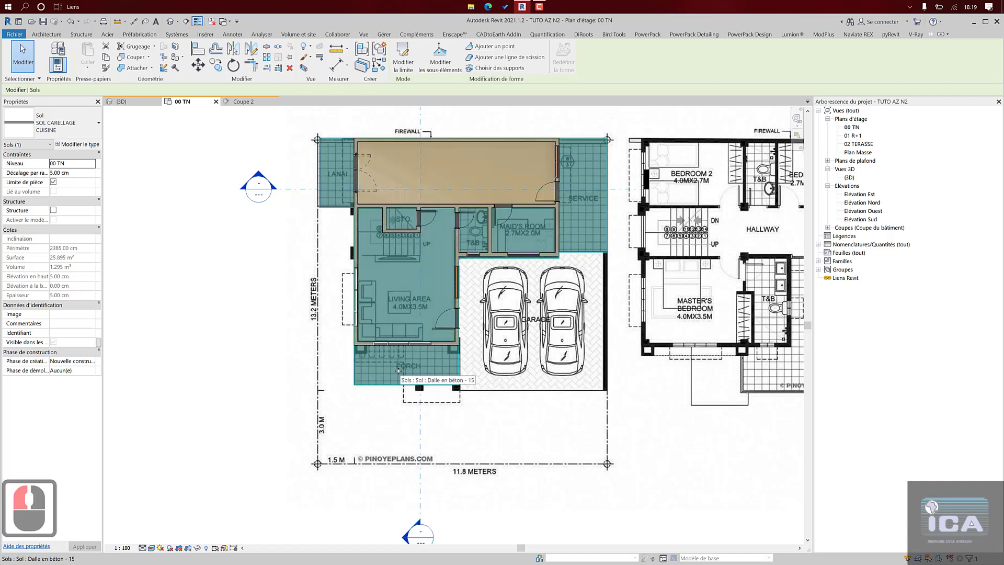
pyautogui.click(292, 283)
pyautogui.click(252, 285)
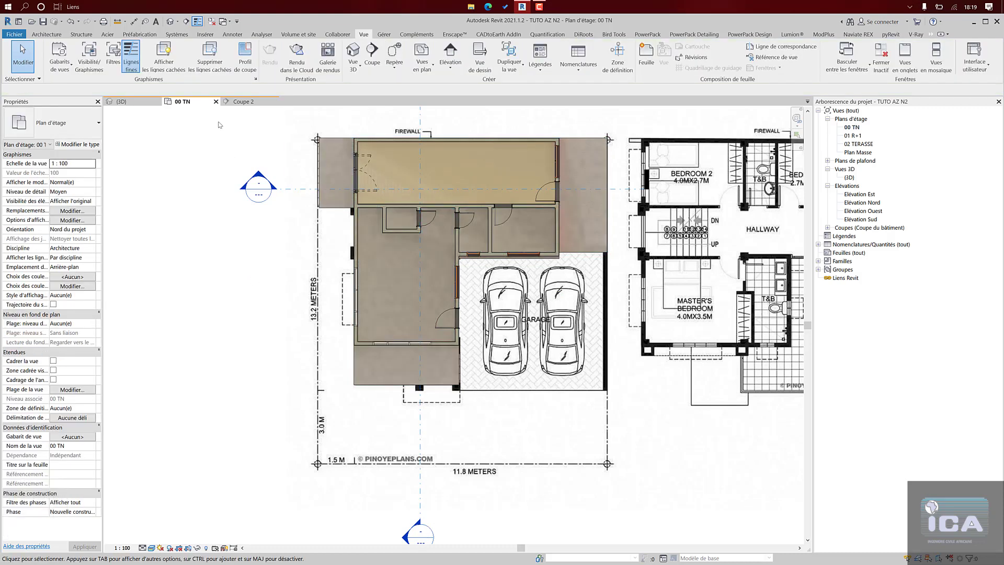
# - Start a new floor on level 00 TN using the SOL CARELLAGE CUISINE type
pyautogui.click(46, 34)
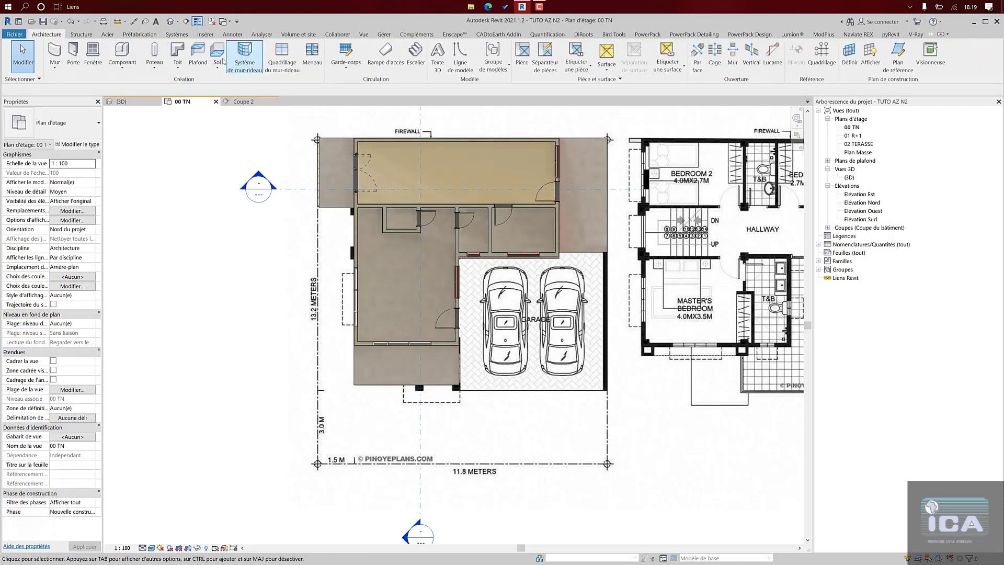
pyautogui.click(223, 59)
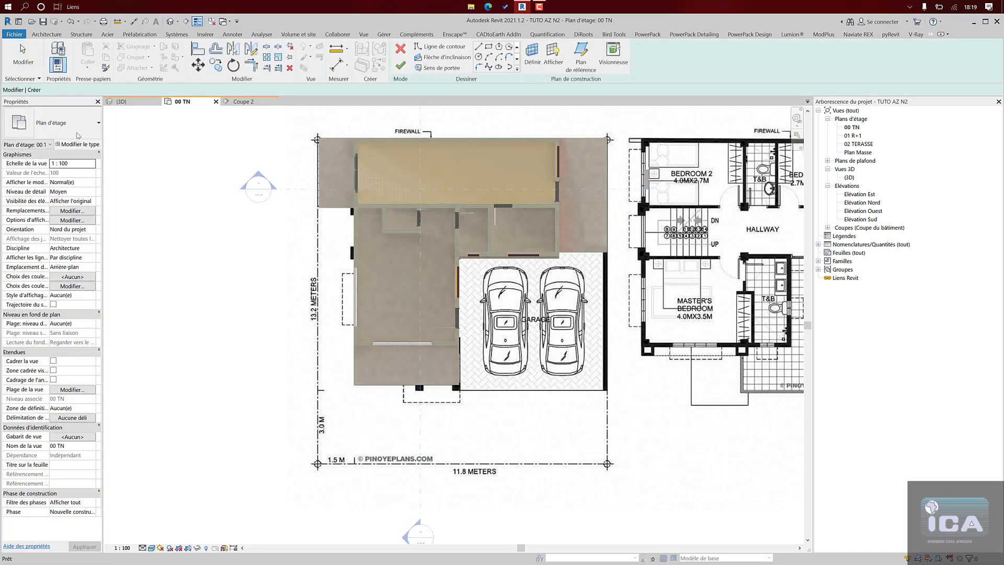
pyautogui.click(78, 133)
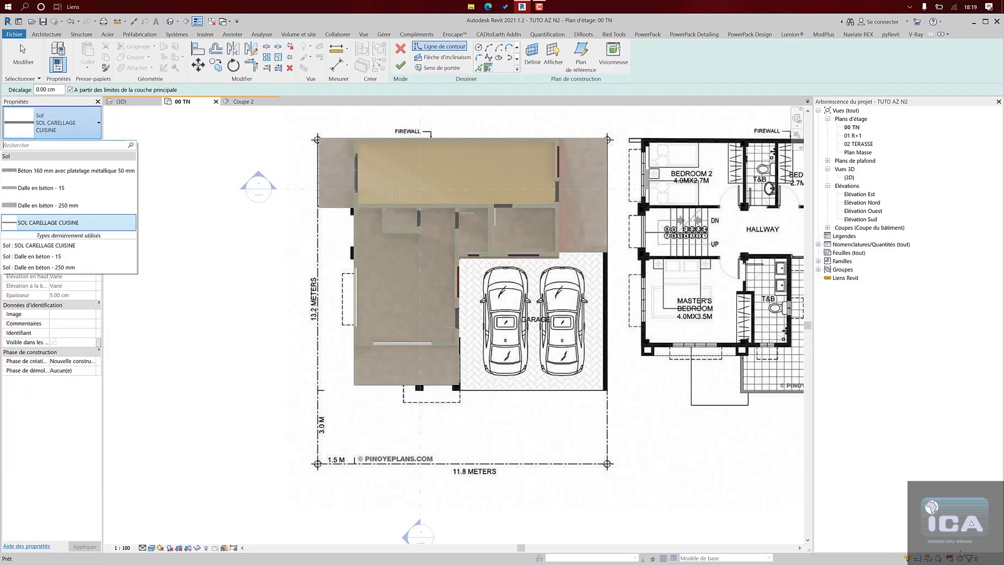
pyautogui.scroll(3, 98, 206)
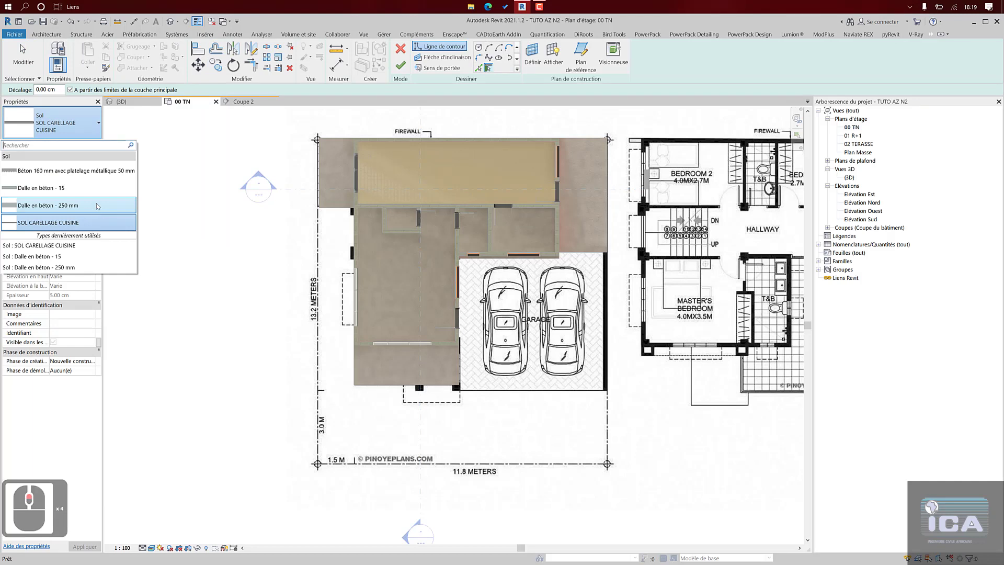
pyautogui.scroll(-6, 98, 196)
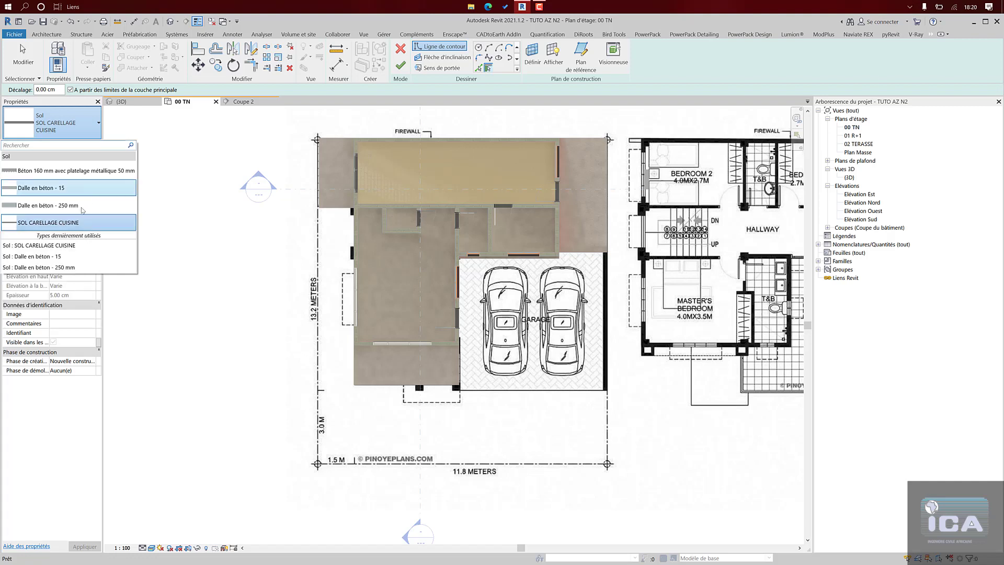
pyautogui.click(76, 222)
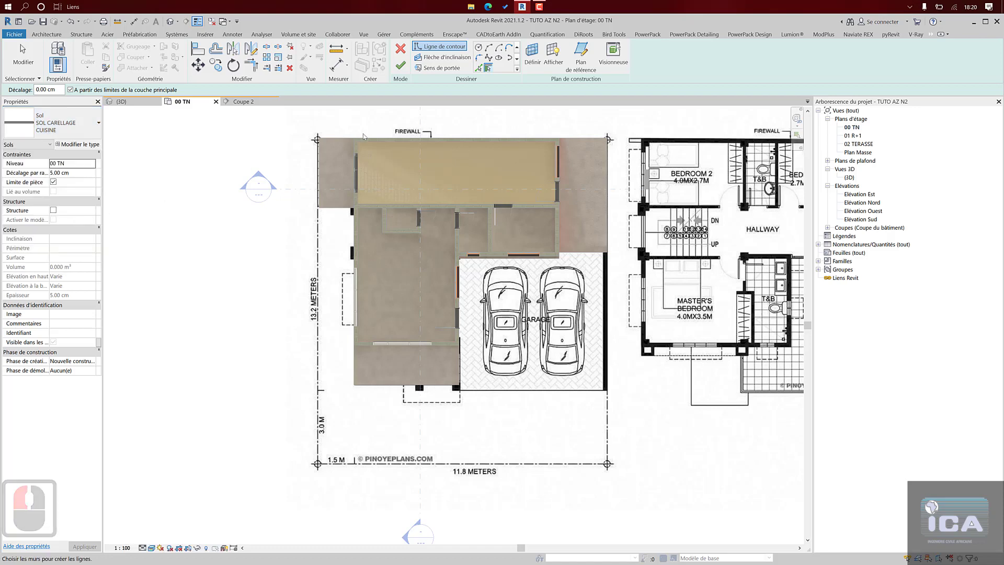
# - Sketch a rectangular boundary about 133.5 cm wide along the inner wall faces of the T&B room, finish the floor and select it
pyautogui.scroll(3, 486, 52)
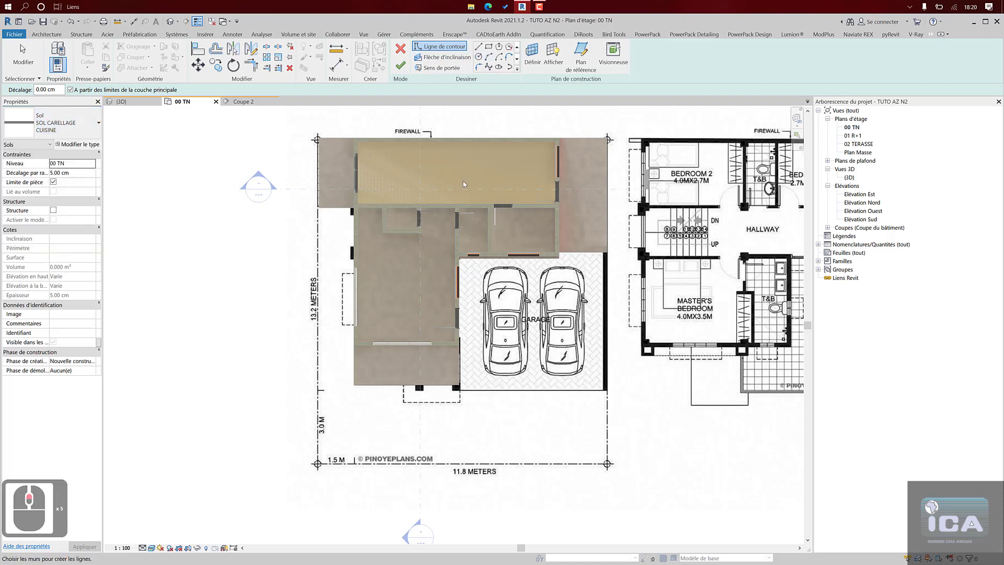
pyautogui.scroll(5, 463, 184)
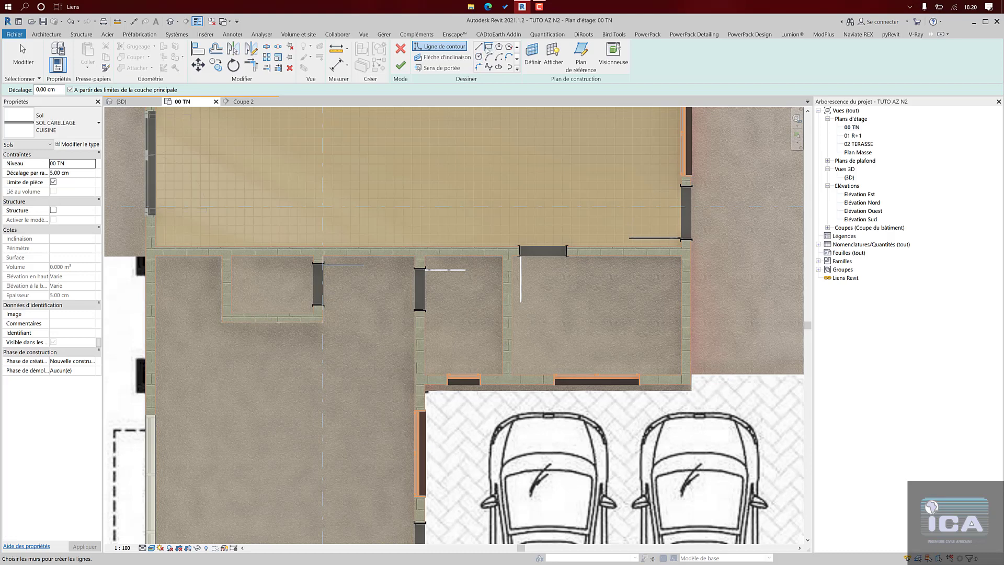
pyautogui.click(487, 46)
pyautogui.scroll(2, 489, 180)
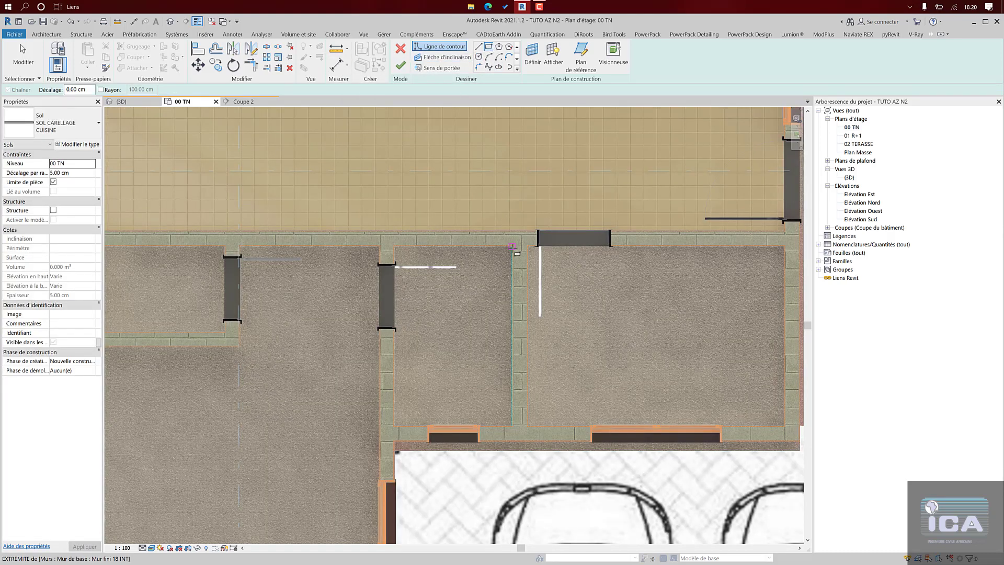
pyautogui.click(512, 246)
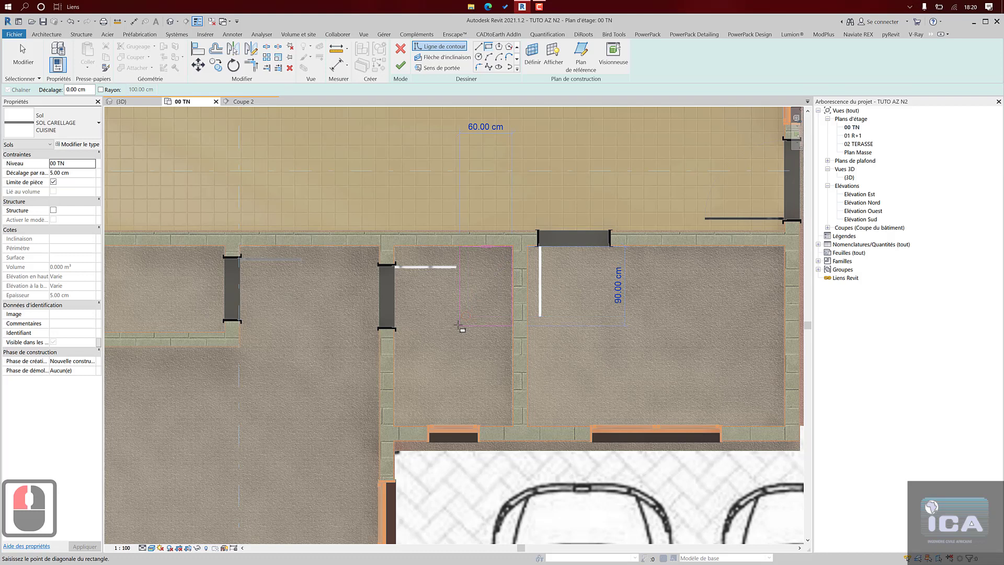
pyautogui.click(396, 425)
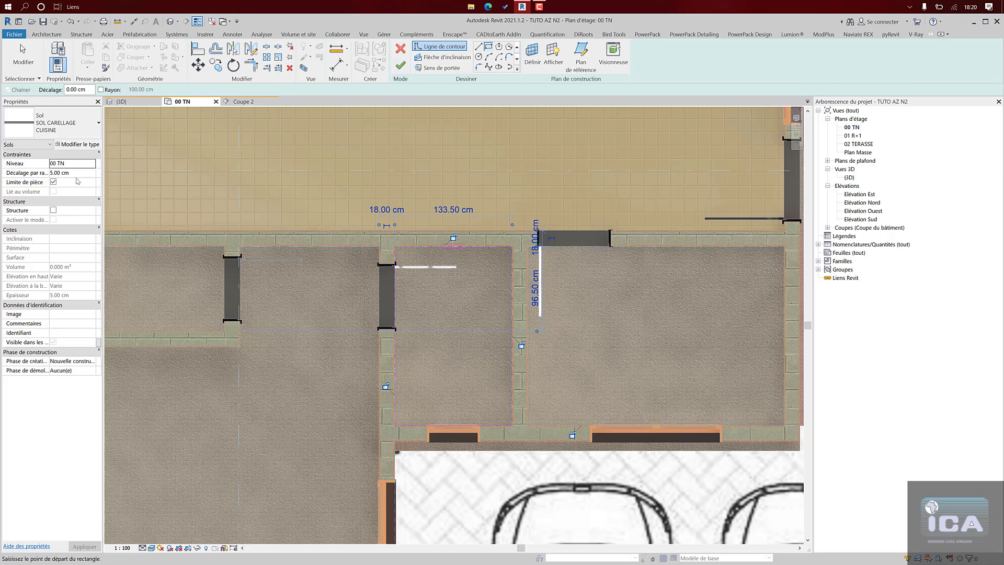
pyautogui.click(401, 64)
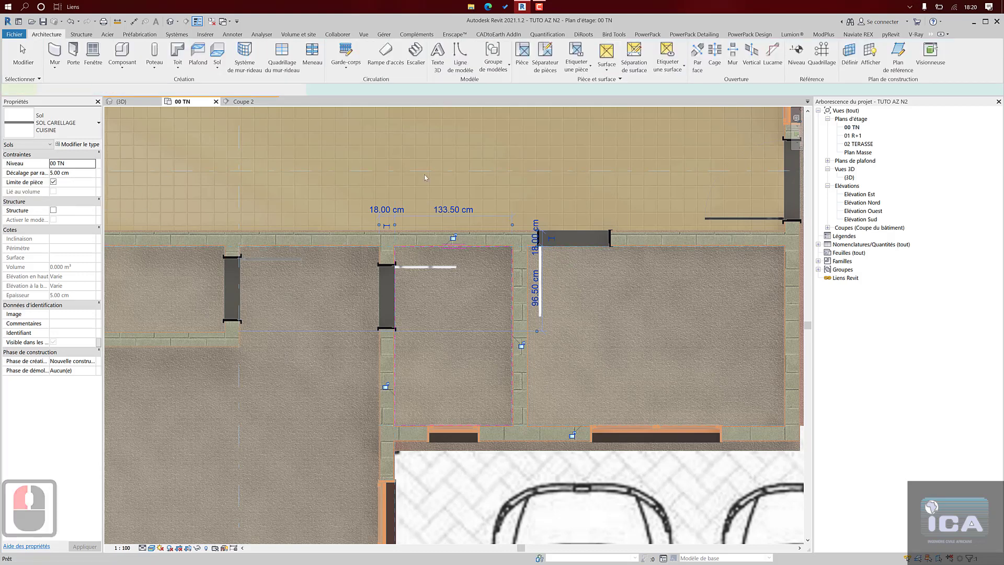
pyautogui.click(472, 332)
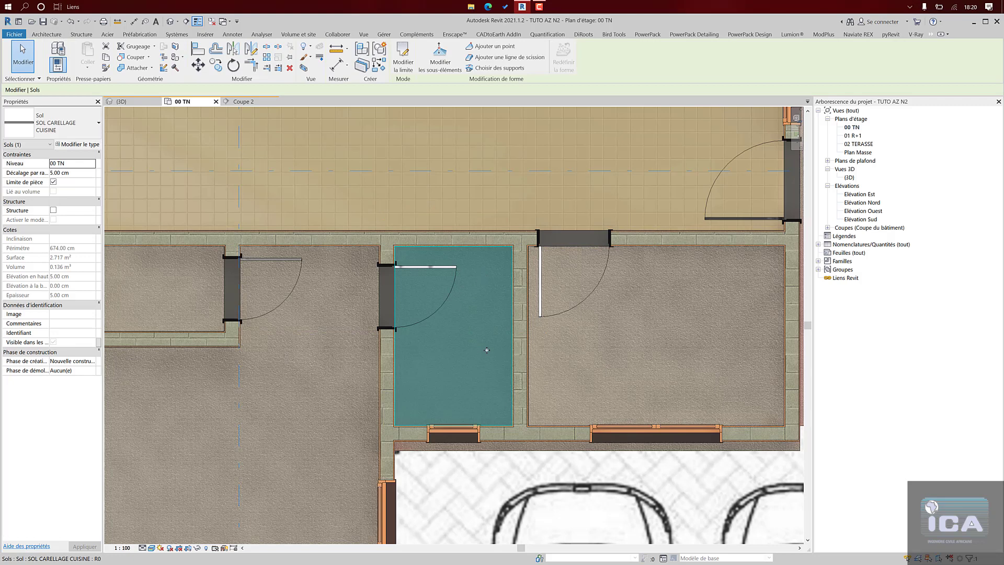
# - Move the Coupe 2 section line across so it cuts through the T&B room, and open its section view
pyautogui.scroll(-4, 489, 348)
pyautogui.scroll(-2, 489, 394)
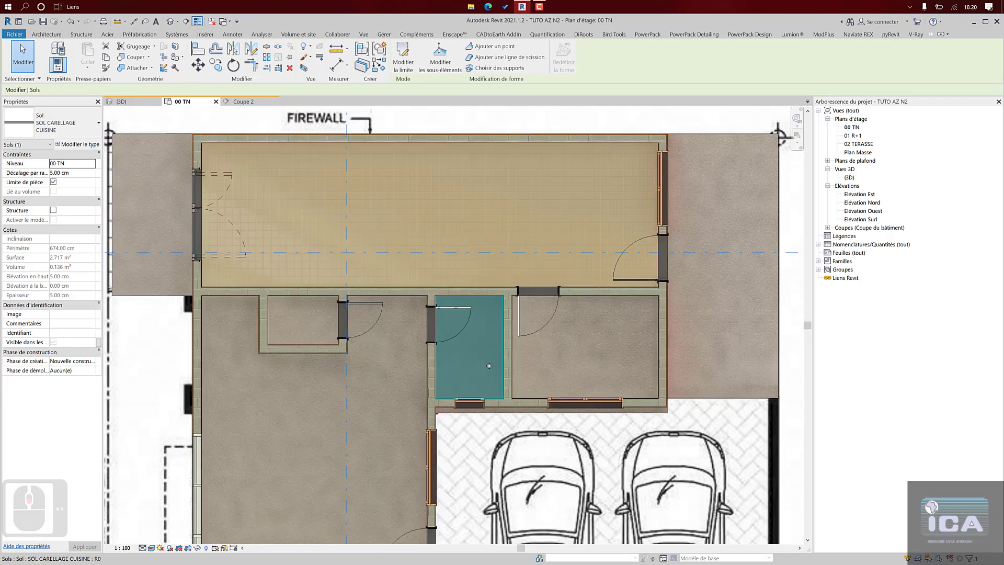
pyautogui.scroll(-3, 551, 176)
pyautogui.click(551, 173)
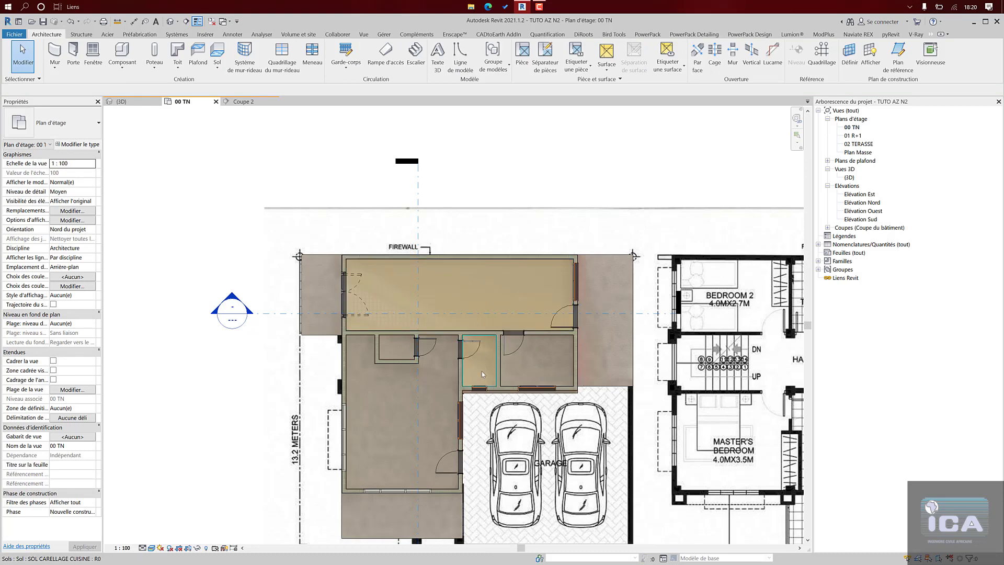
pyautogui.scroll(5, 482, 374)
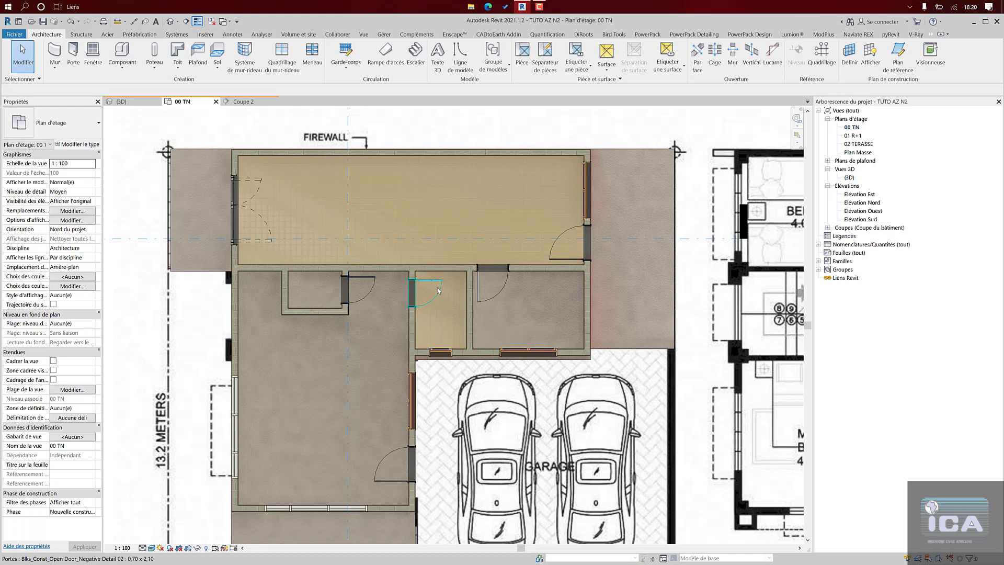
pyautogui.scroll(-3, 444, 314)
pyautogui.click(387, 147)
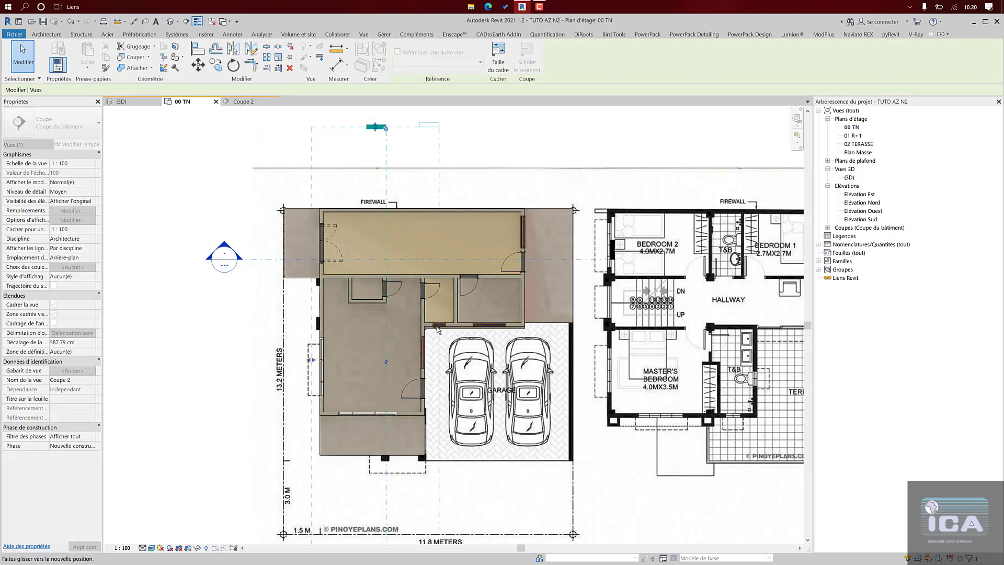
pyautogui.scroll(-2, 438, 330)
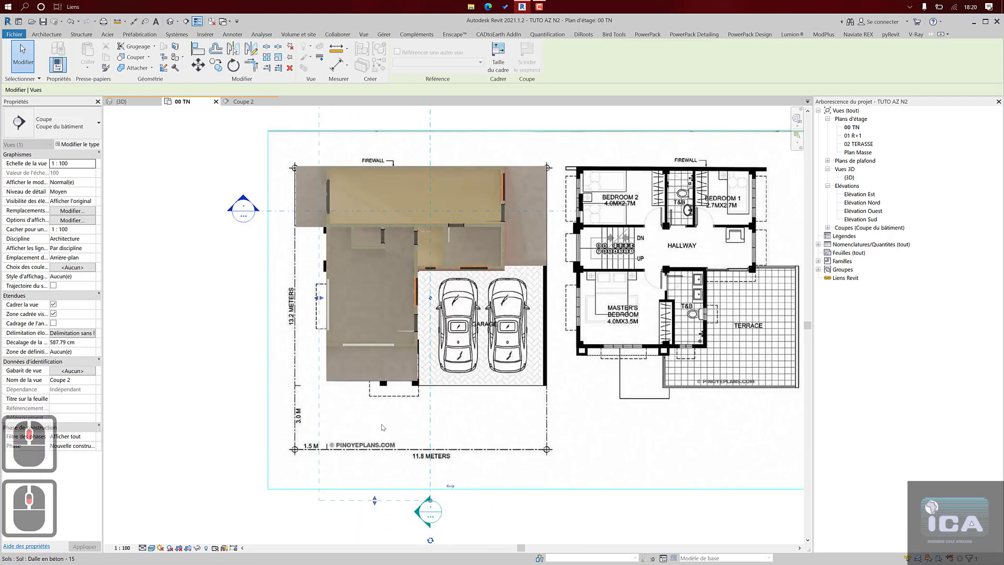
pyautogui.click(482, 527)
pyautogui.doubleClick(422, 517)
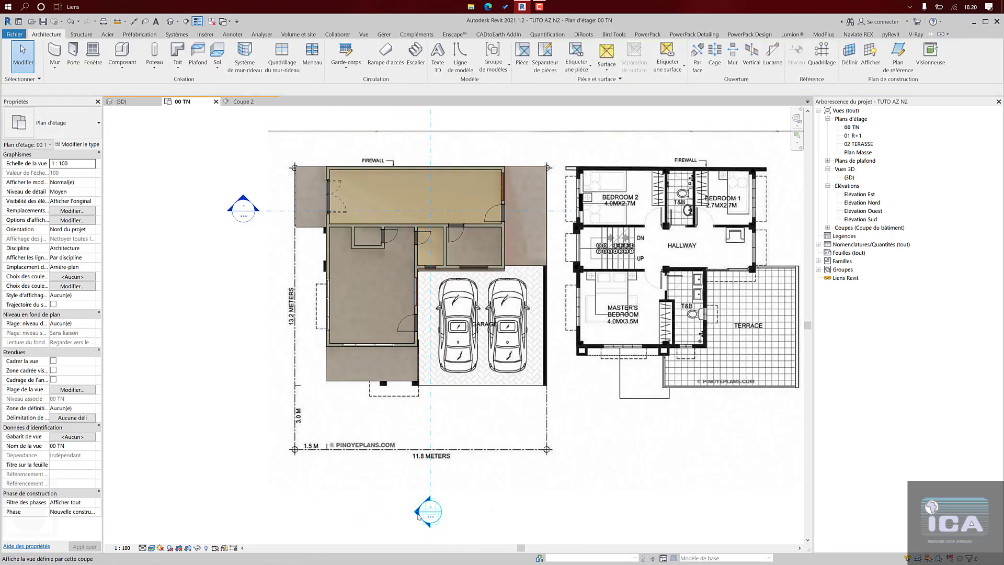
# - Examine in Coupe 2 how the SOL CARELLAGE CUISINE floors meet the base and finish layers of the wall between the rooms
pyautogui.scroll(15, 463, 376)
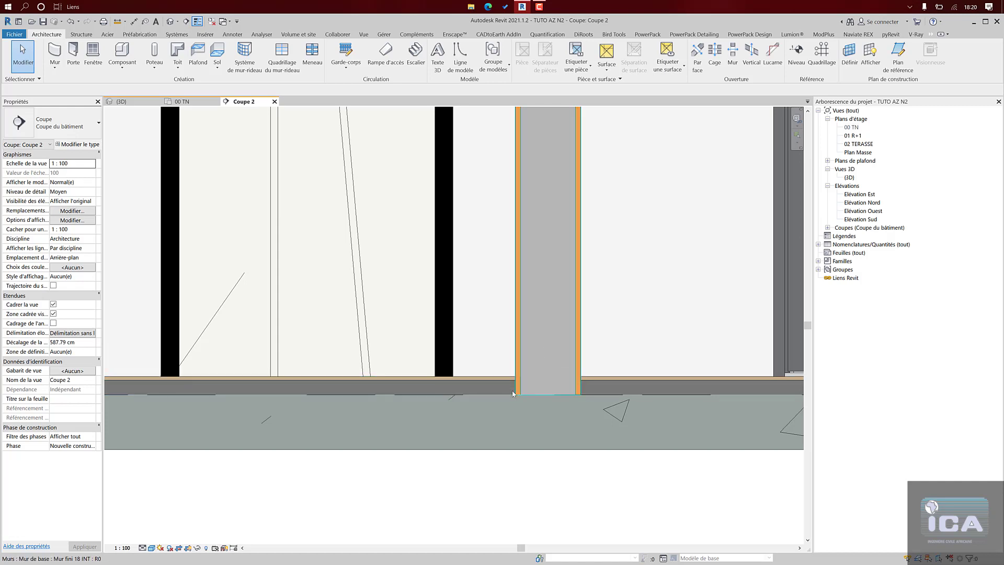
pyautogui.scroll(4, 513, 390)
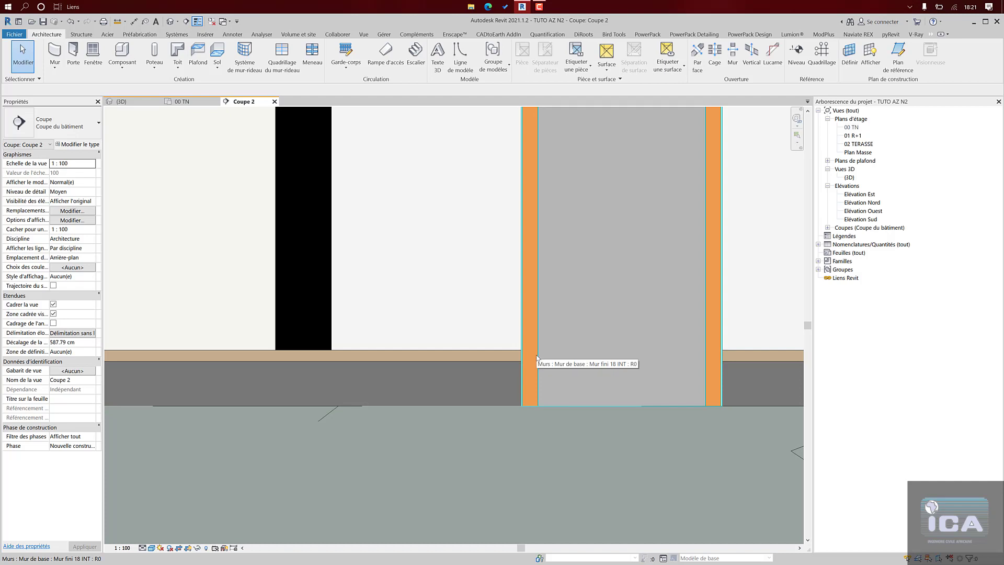
pyautogui.scroll(-4, 537, 358)
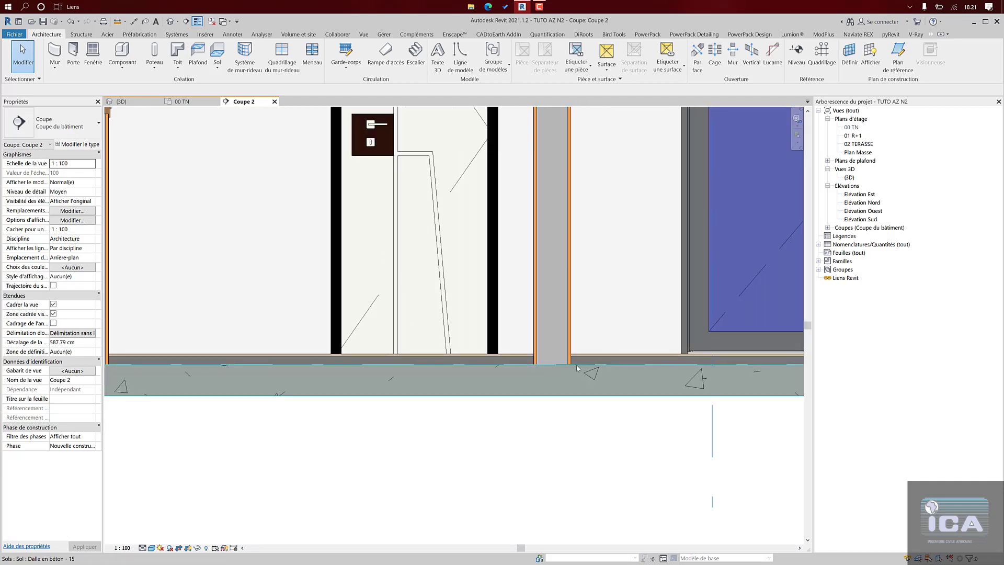
pyautogui.scroll(5, 573, 364)
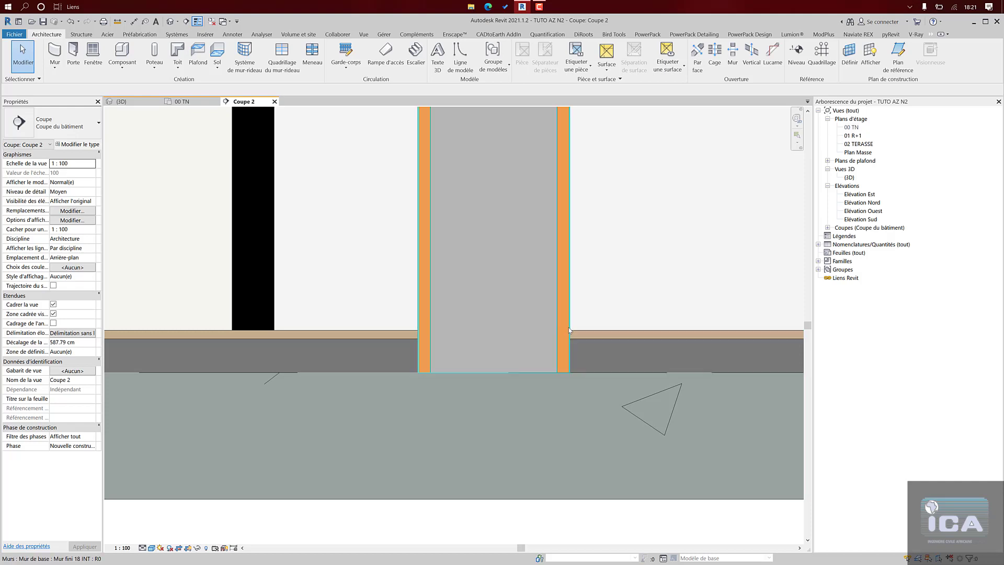
pyautogui.press('Tab')
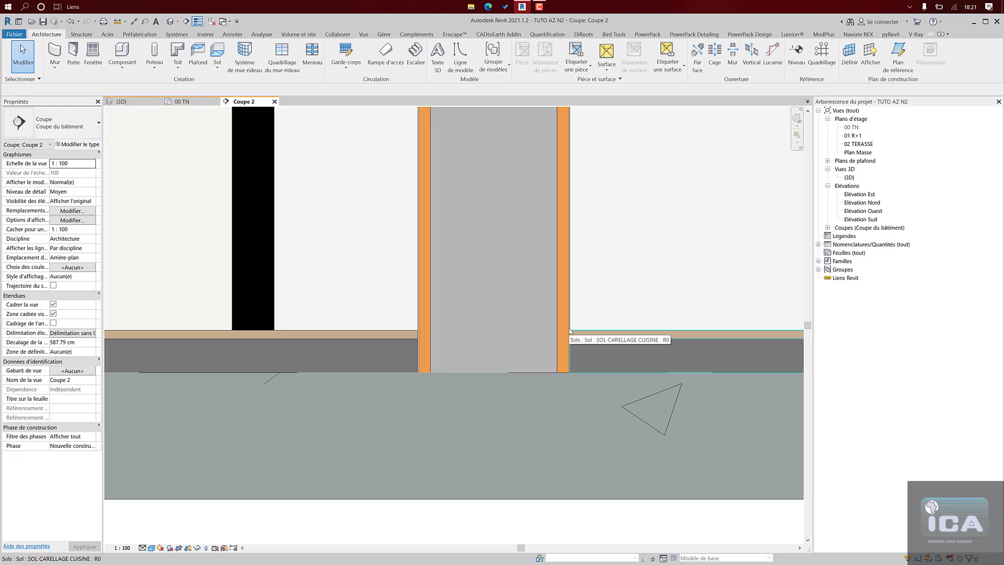
pyautogui.scroll(-5, 570, 331)
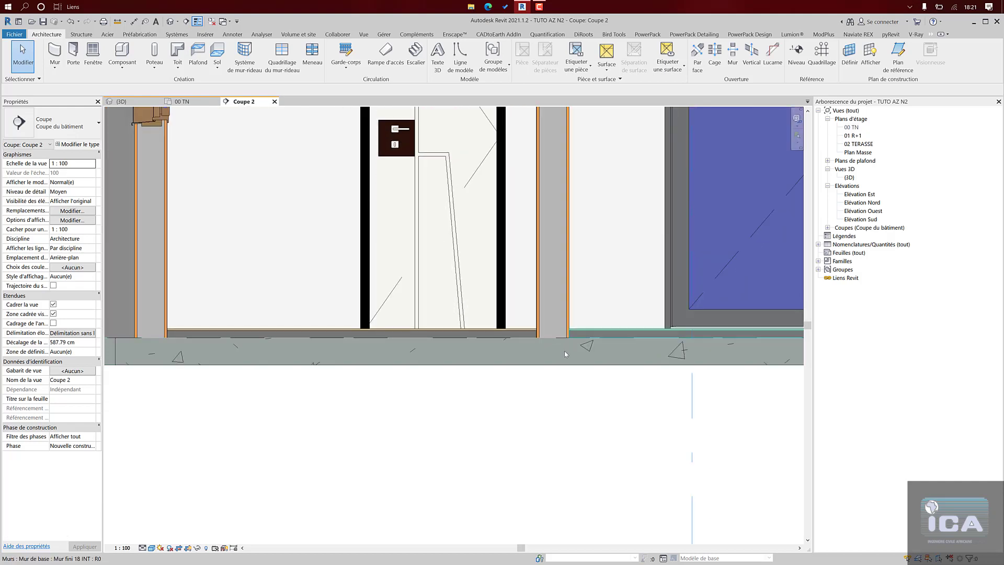
pyautogui.scroll(4, 565, 353)
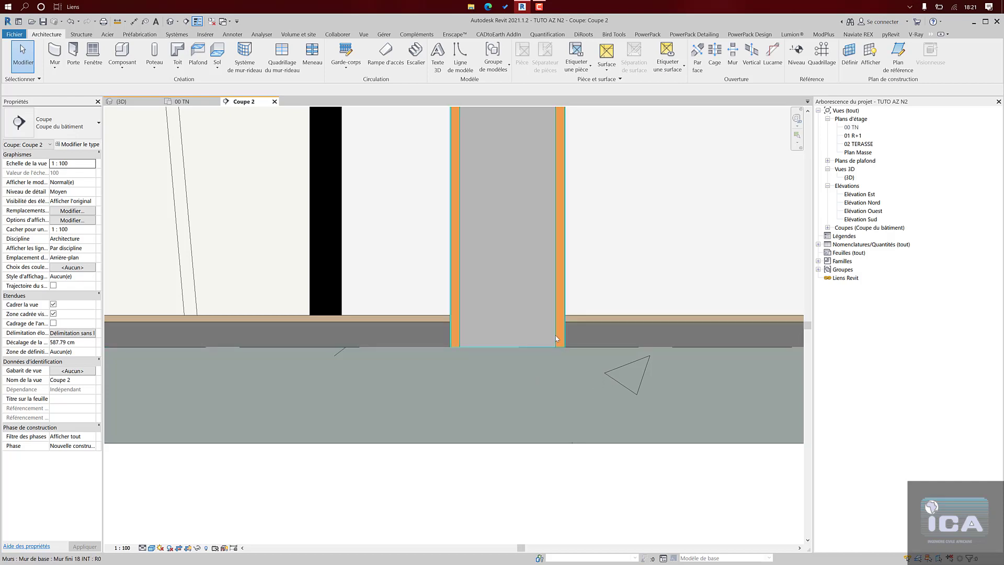
pyautogui.scroll(-3, 555, 338)
# - Delete the T&B room's SOL CARELLAGE CUISINE floor in the 00 TN plan
pyautogui.click(182, 102)
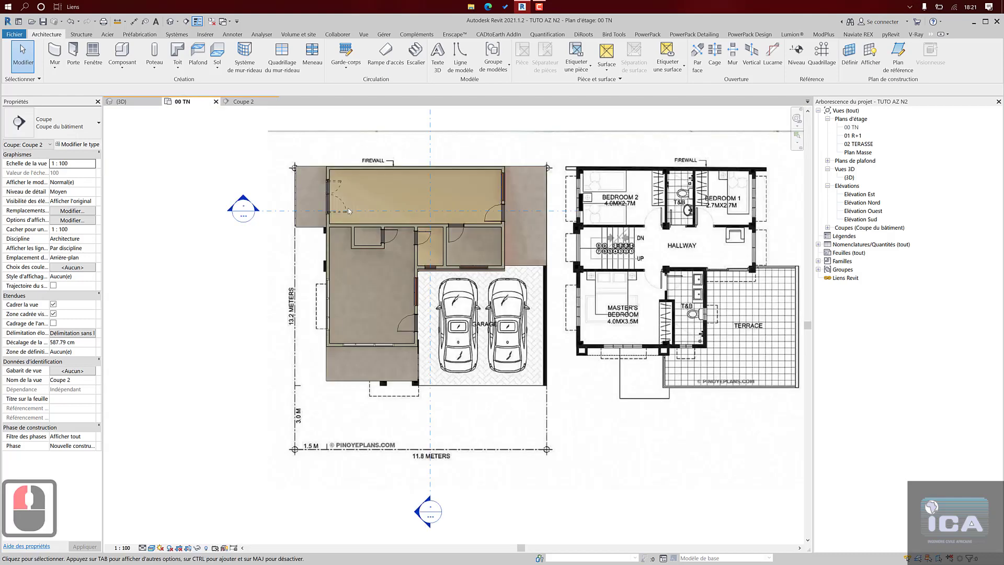
pyautogui.scroll(5, 430, 248)
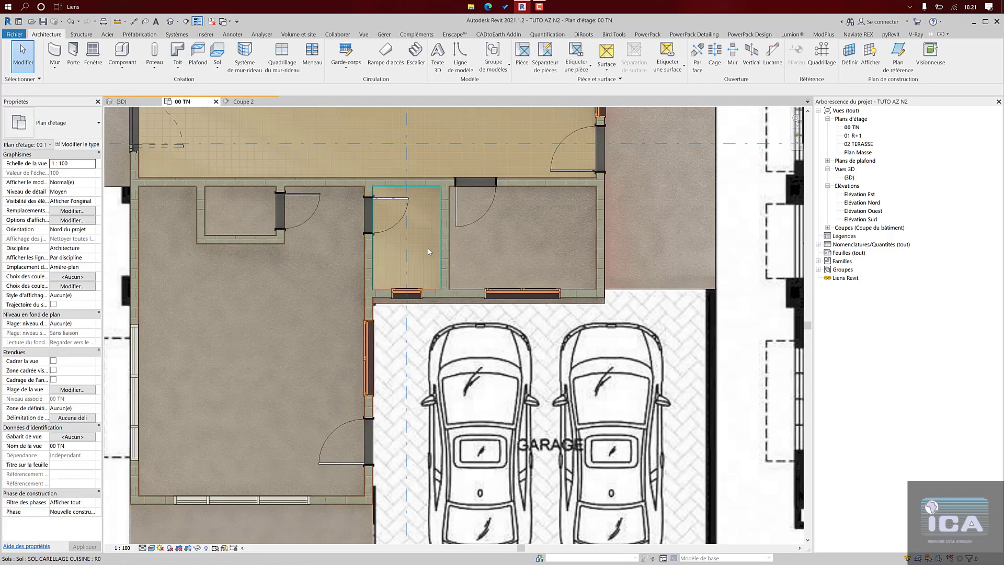
pyautogui.click(428, 251)
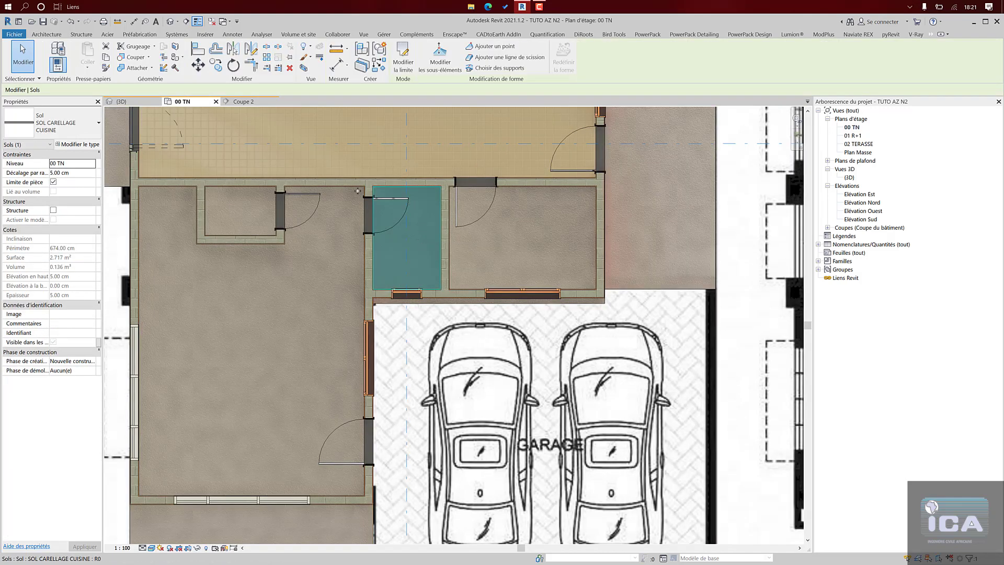
pyautogui.press('Escape')
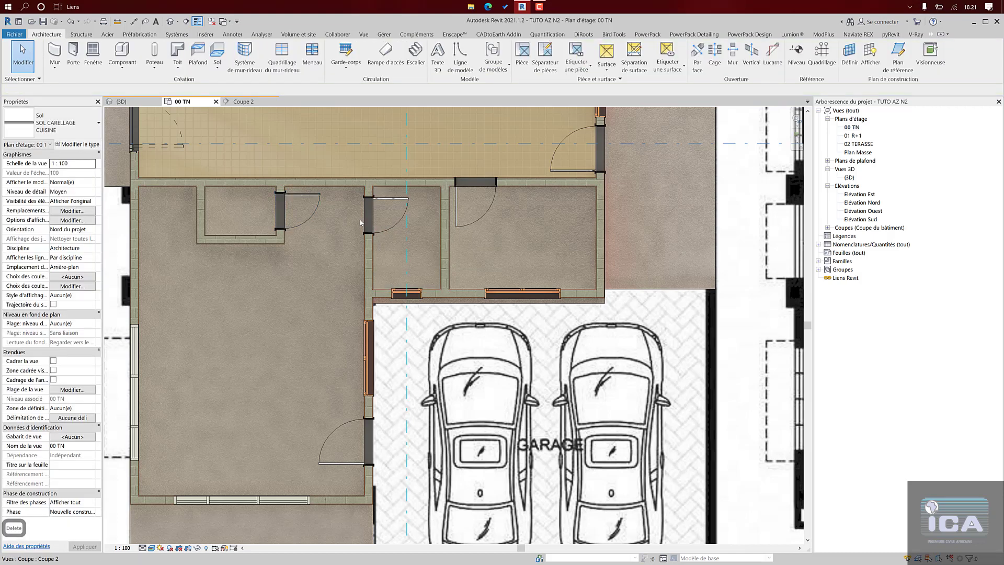
# - Start a new SOL CARELLAGE CUISINE floor on level 00 TN, with its boundary lines created by picking walls
pyautogui.click(215, 51)
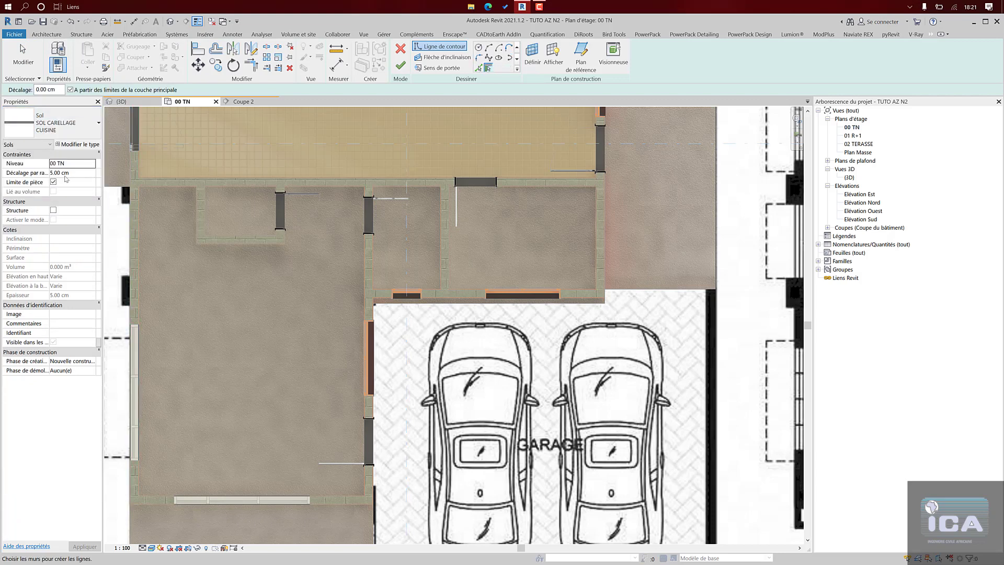
pyautogui.scroll(2, 489, 49)
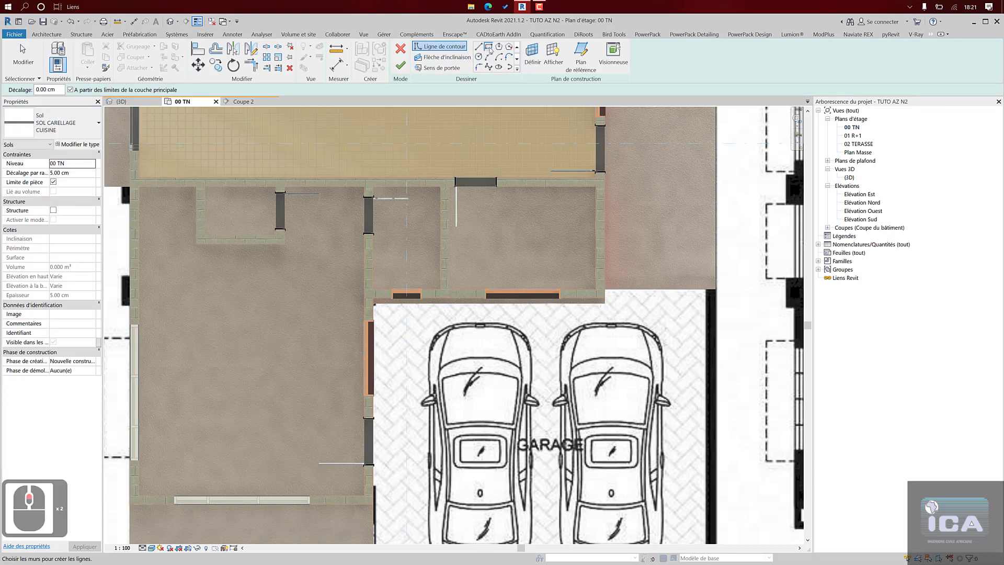
pyautogui.scroll(-2, 489, 53)
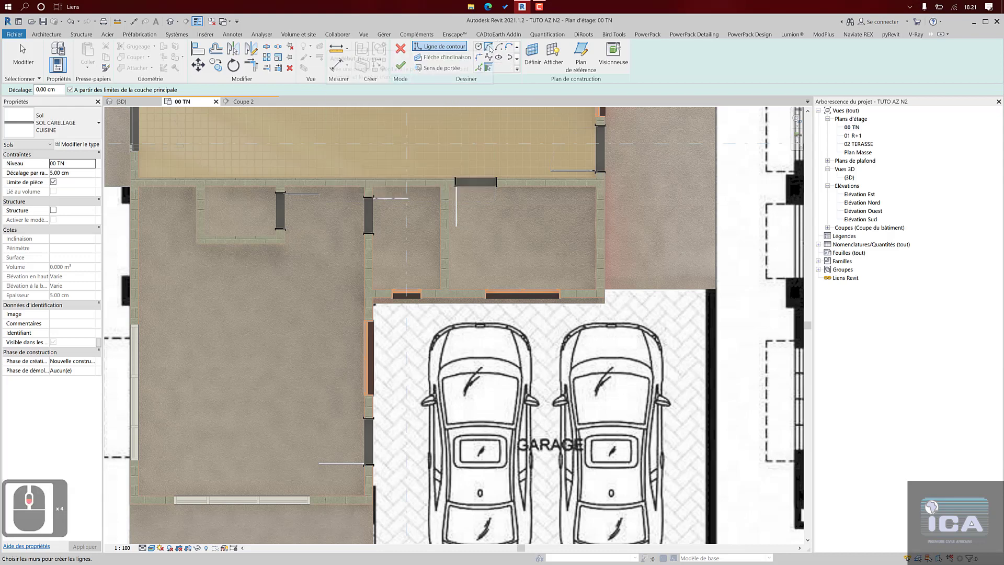
pyautogui.click(488, 68)
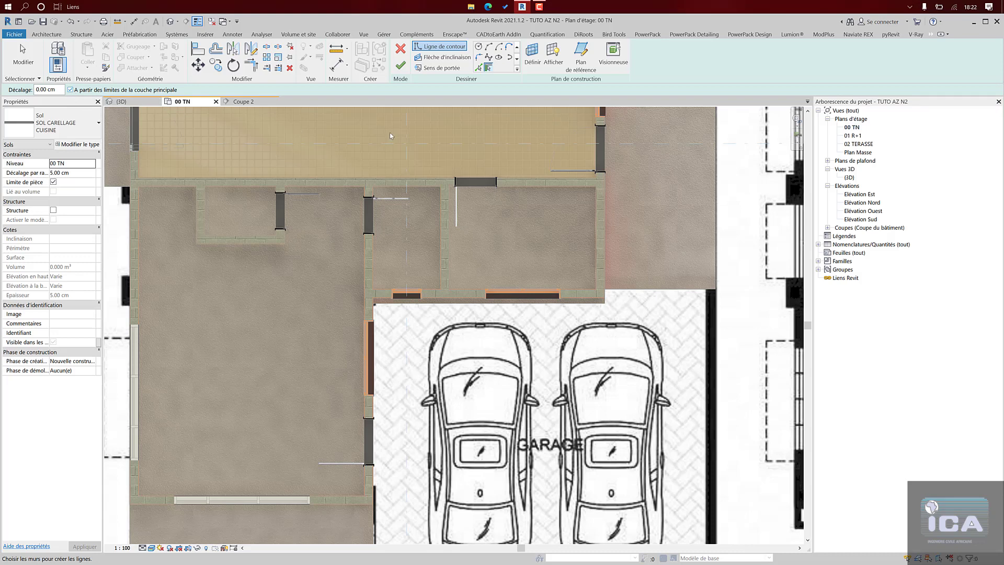
# - Try a boundary line picked from the wall between the kitchen and the T&B room, checking it with thin lines off and on
pyautogui.scroll(12, 421, 191)
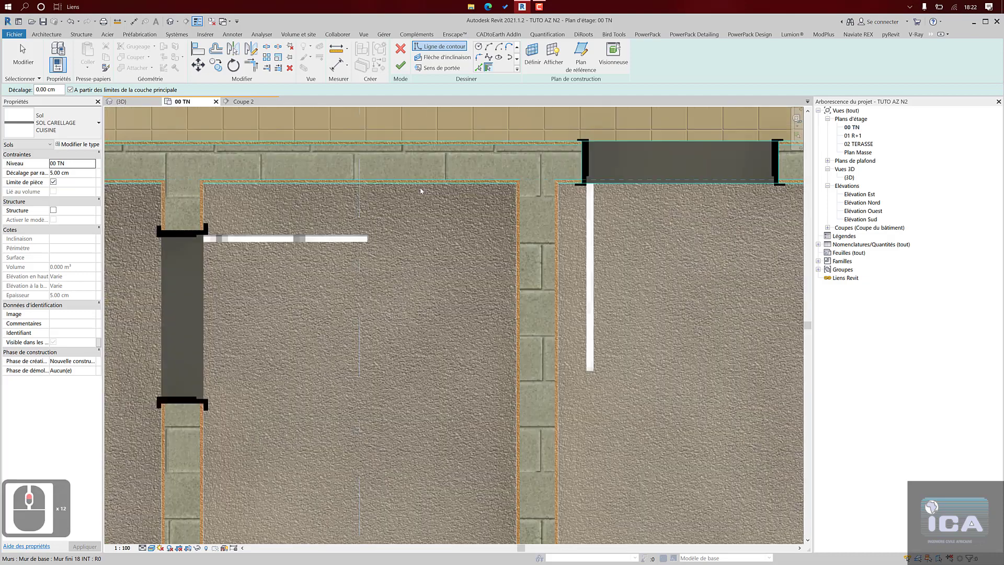
pyautogui.scroll(-8, 491, 186)
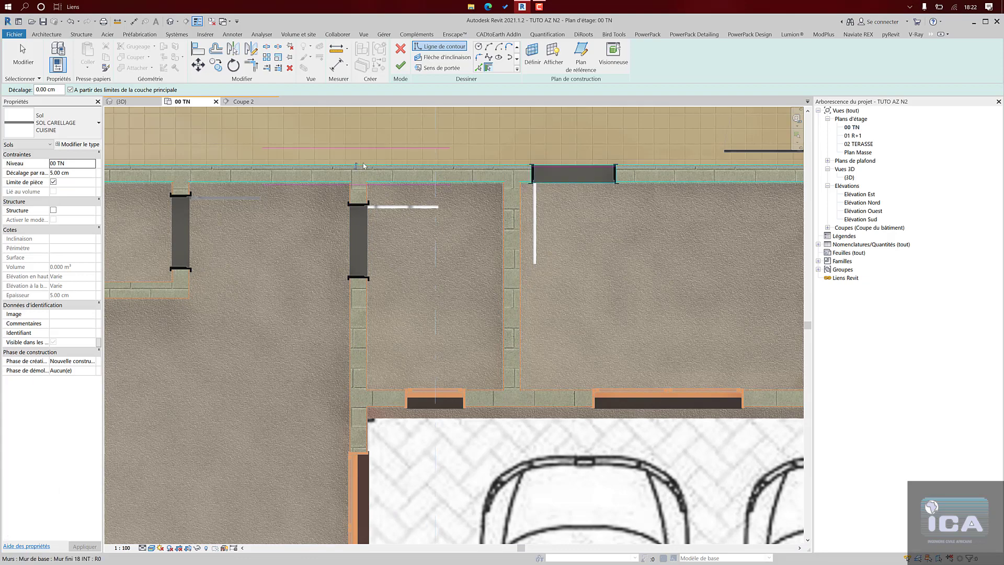
pyautogui.scroll(6, 375, 146)
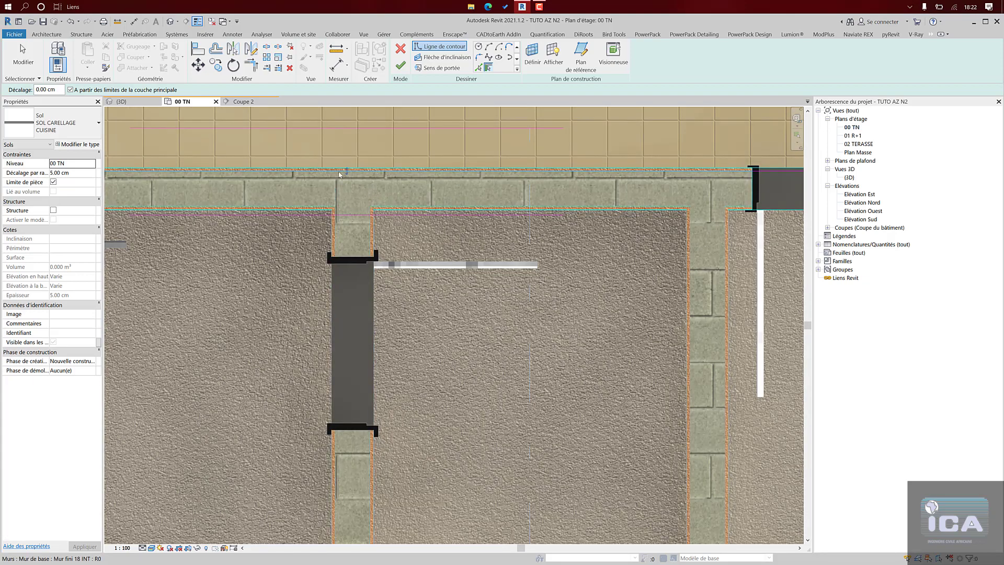
pyautogui.scroll(-5, 459, 199)
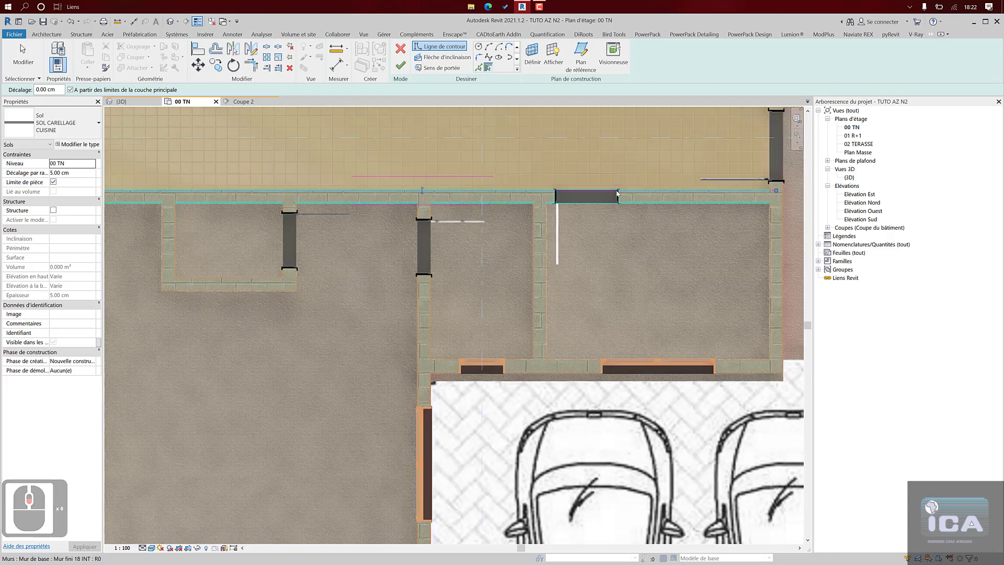
pyautogui.click(579, 195)
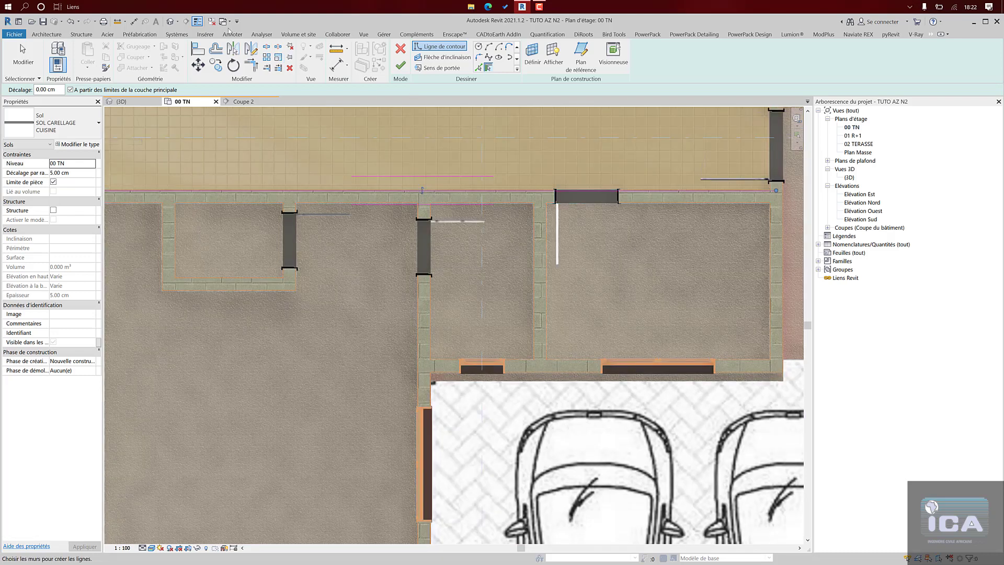
pyautogui.click(198, 21)
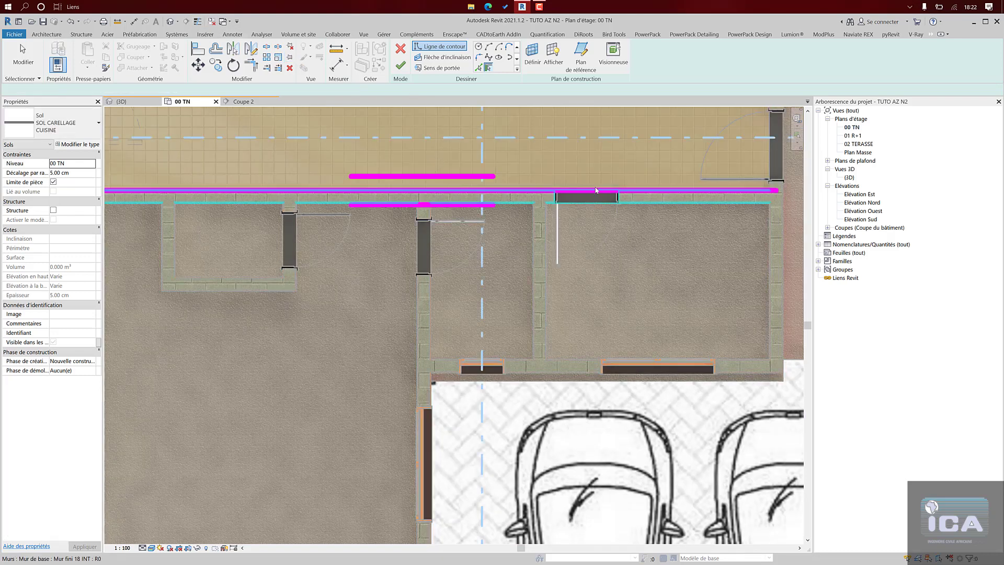
pyautogui.click(198, 21)
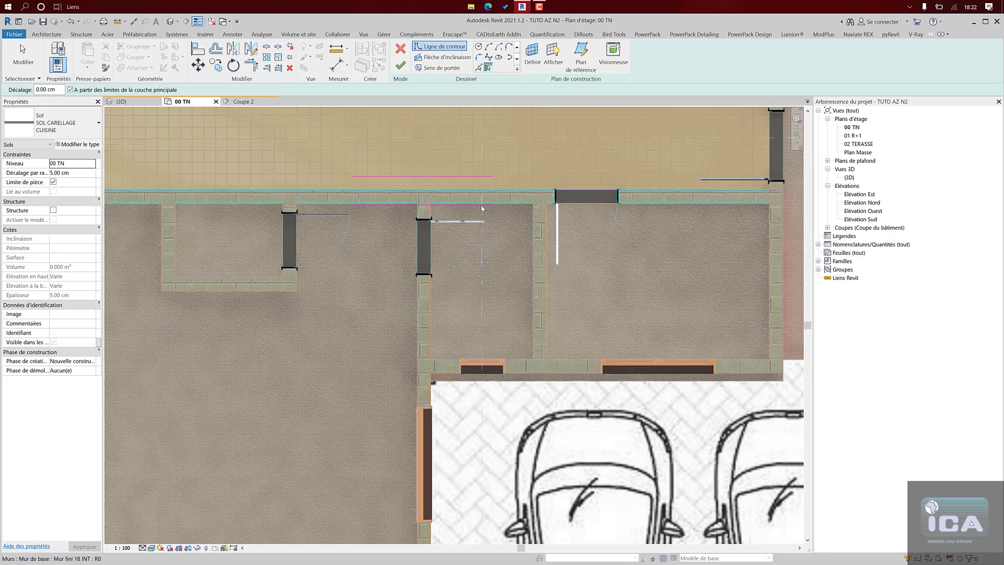
# - Stop picking walls and delete the boundary line created along the kitchen and T&B wall
pyautogui.scroll(2, 482, 208)
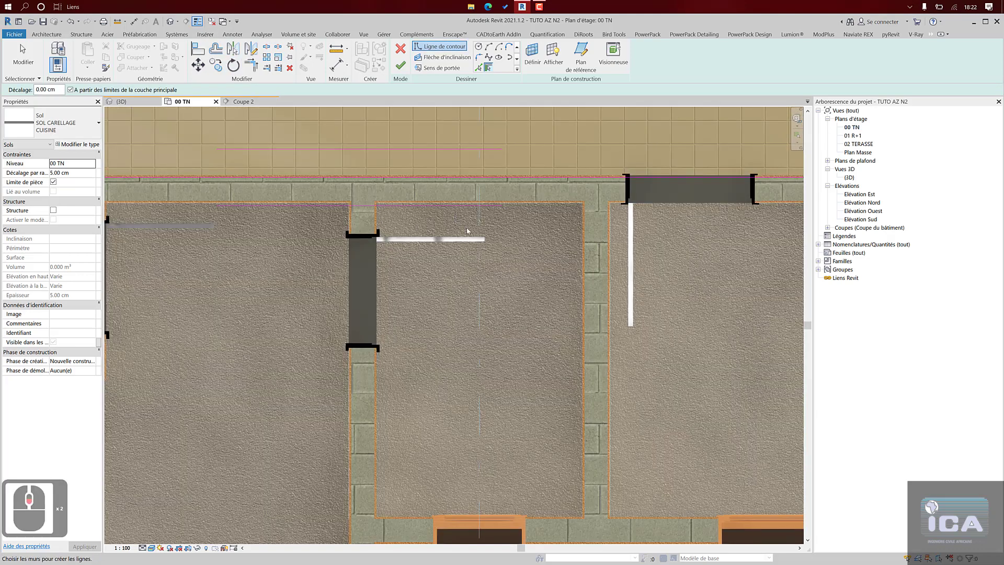
pyautogui.scroll(-3, 468, 231)
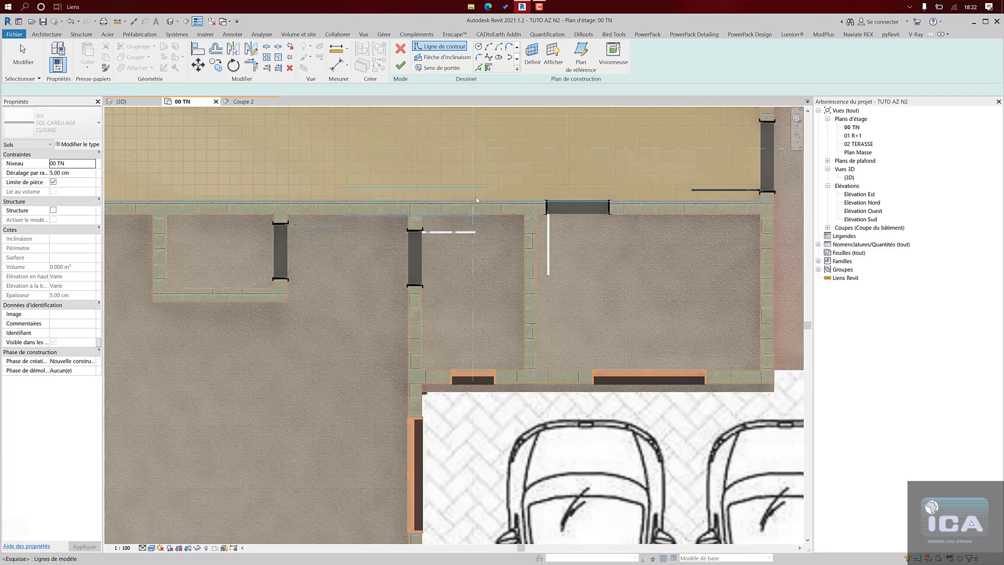
pyautogui.press('Escape')
pyautogui.click(477, 201)
pyautogui.press('Delete')
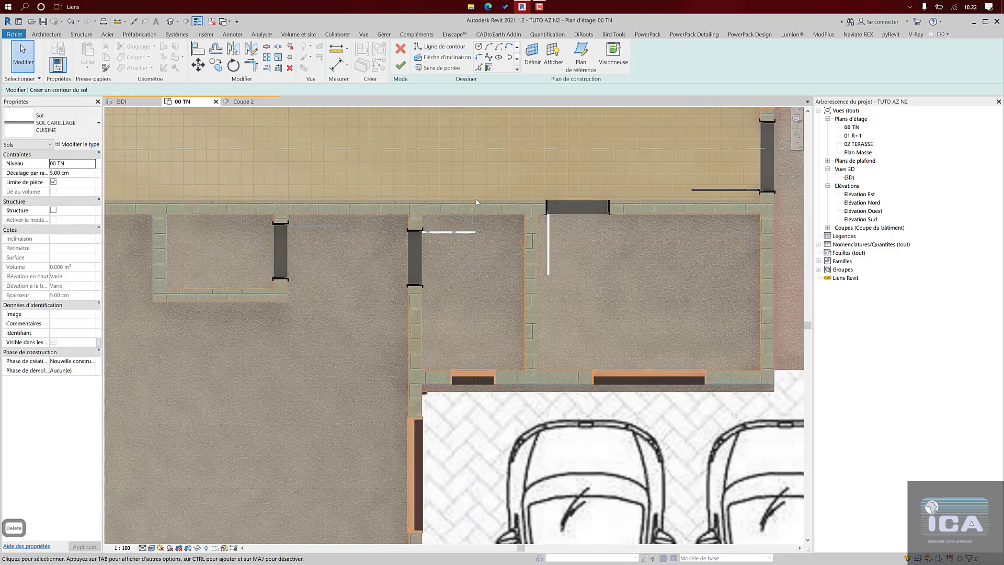
# - Create a floor boundary line from the wall along the T&B room's upper side and switch the plan to a lines-only visual style
pyautogui.click(488, 67)
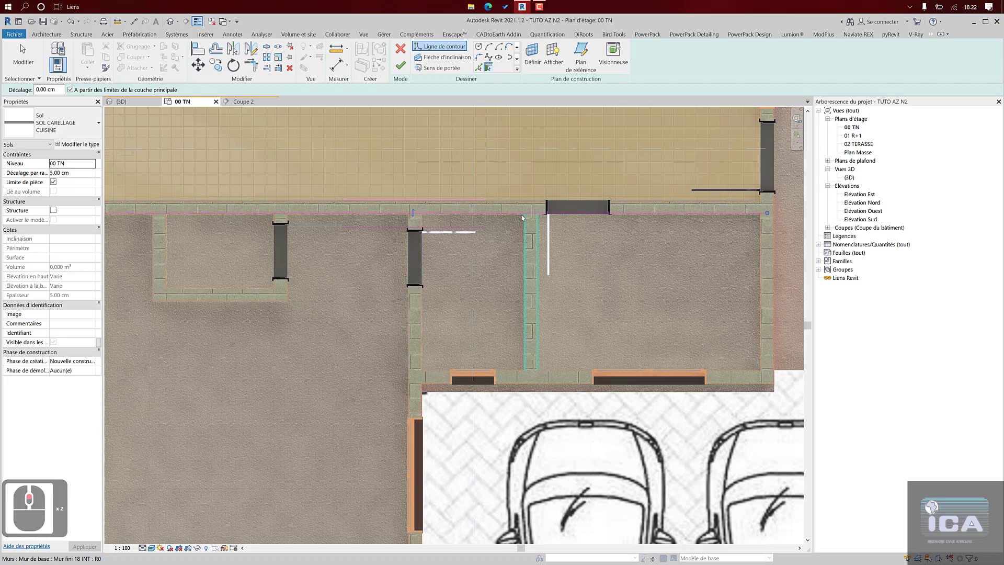
pyautogui.scroll(6, 523, 218)
pyautogui.scroll(6, 522, 217)
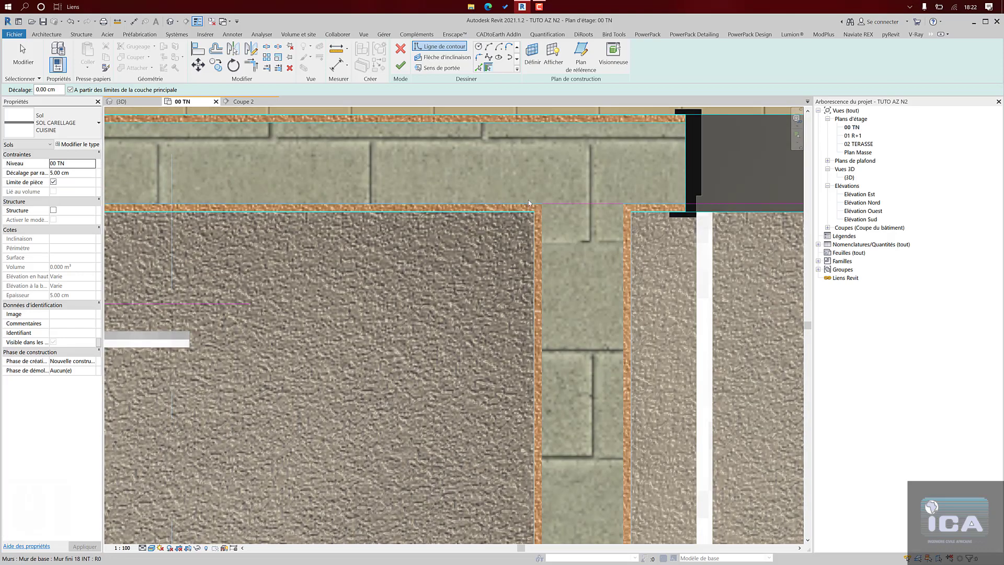
pyautogui.scroll(4, 534, 213)
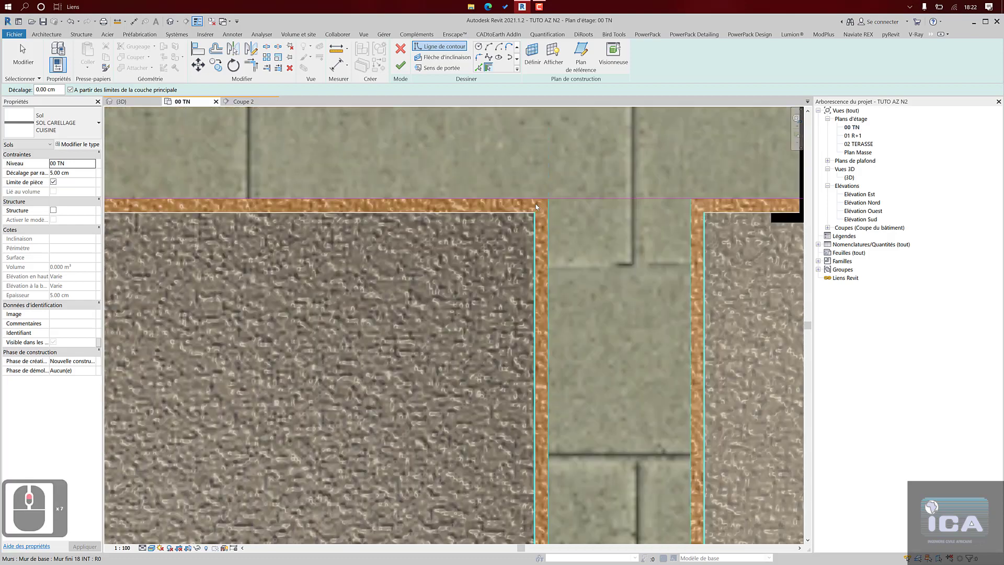
pyautogui.scroll(4, 496, 197)
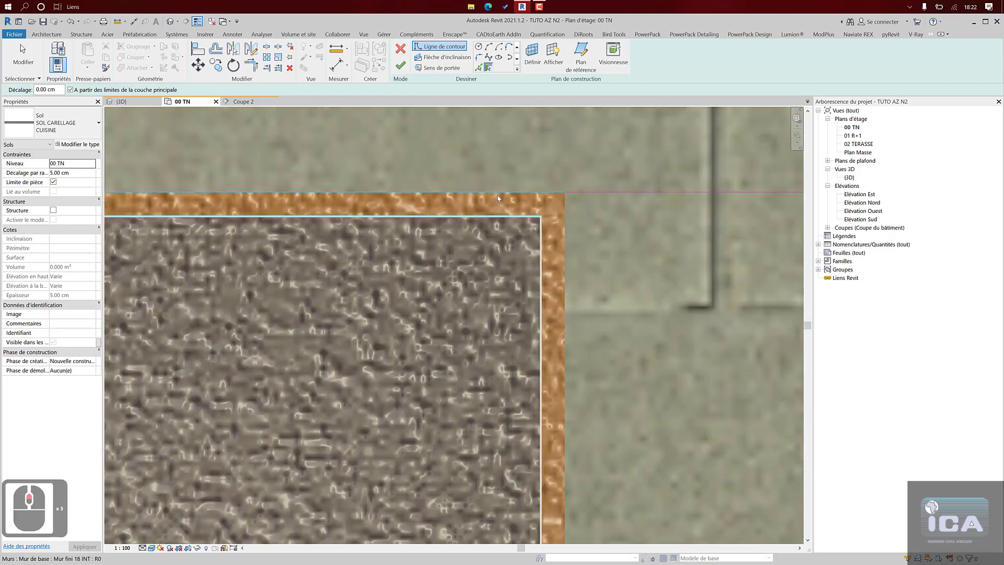
pyautogui.click(152, 548)
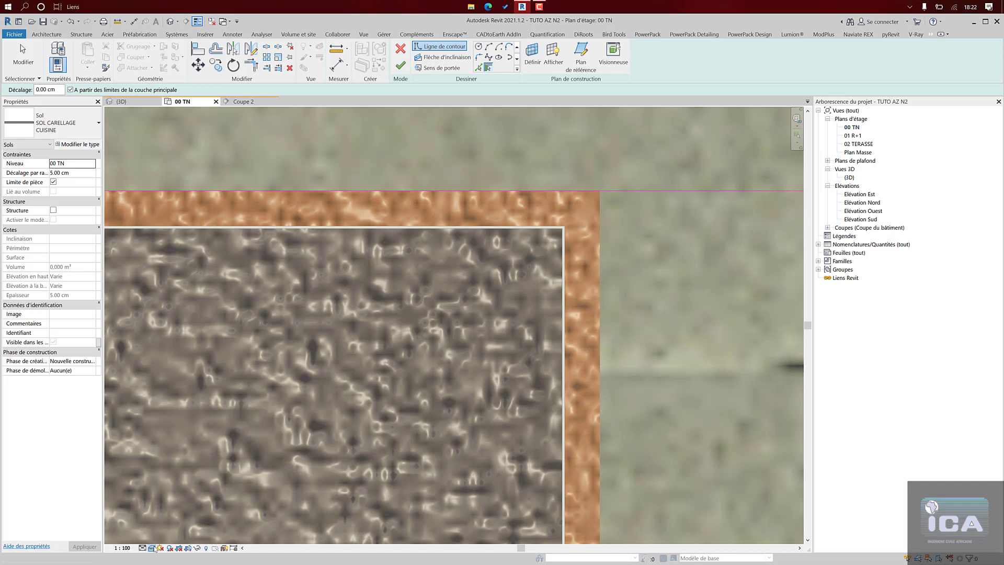
pyautogui.click(173, 507)
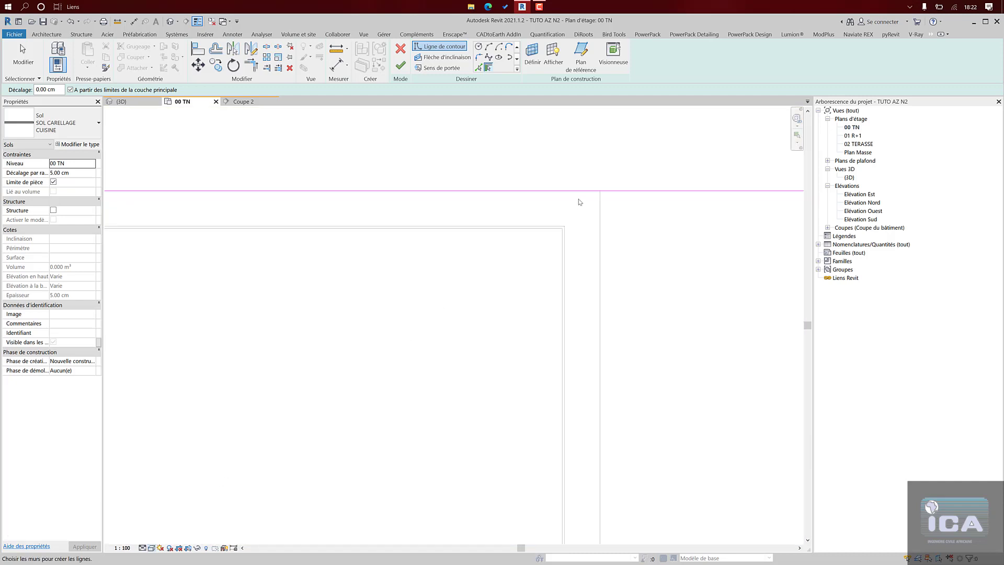
# - Create a boundary line along the core face of the partition wall on the T&B room's right side
pyautogui.scroll(-4, 614, 292)
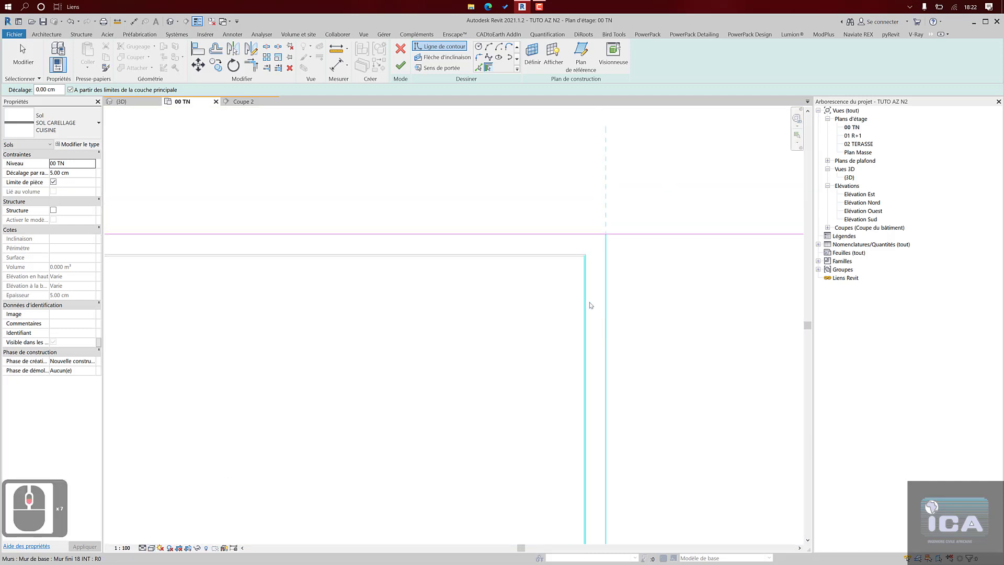
pyautogui.scroll(-1, 550, 277)
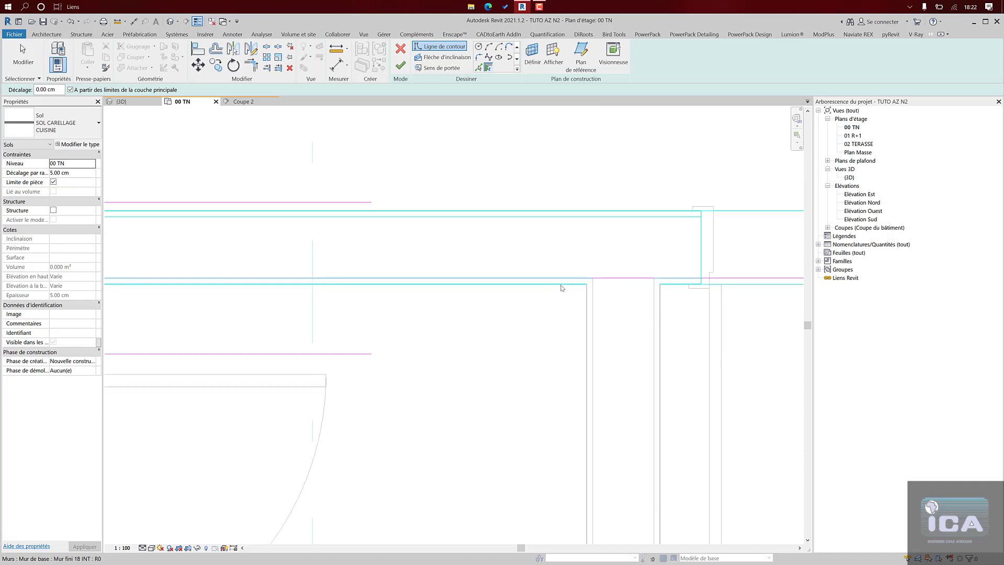
pyautogui.scroll(3, 585, 287)
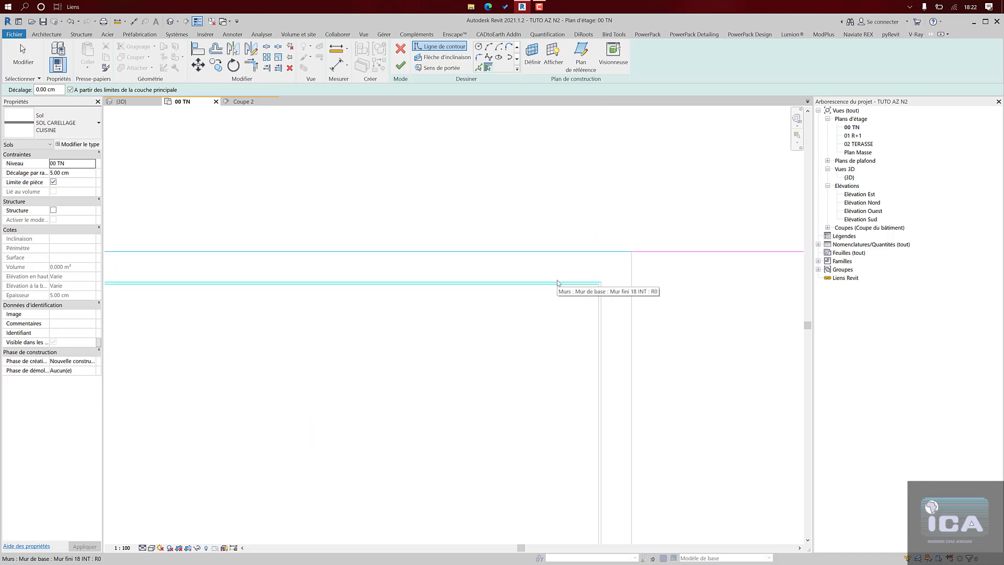
pyautogui.scroll(4, 557, 282)
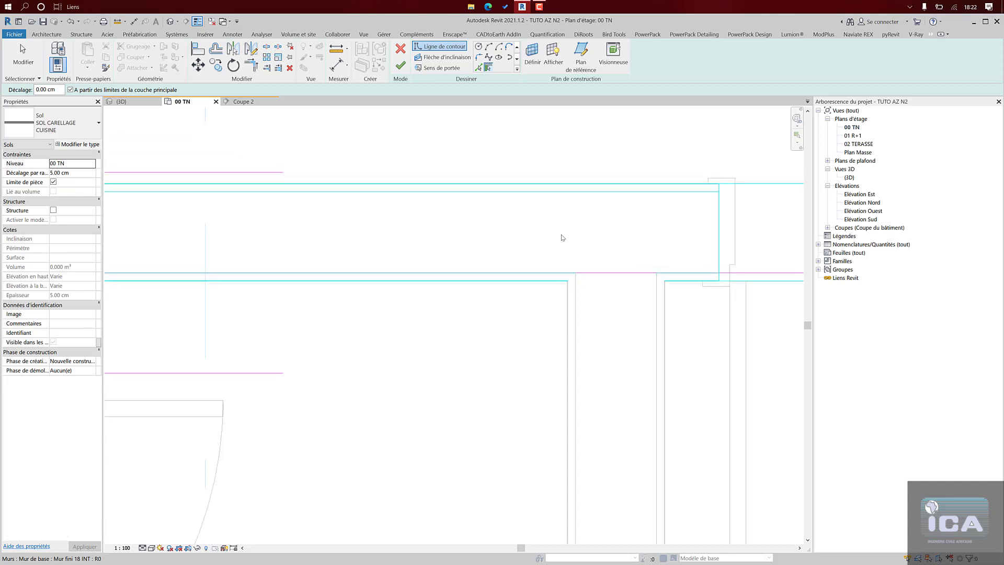
pyautogui.click(576, 274)
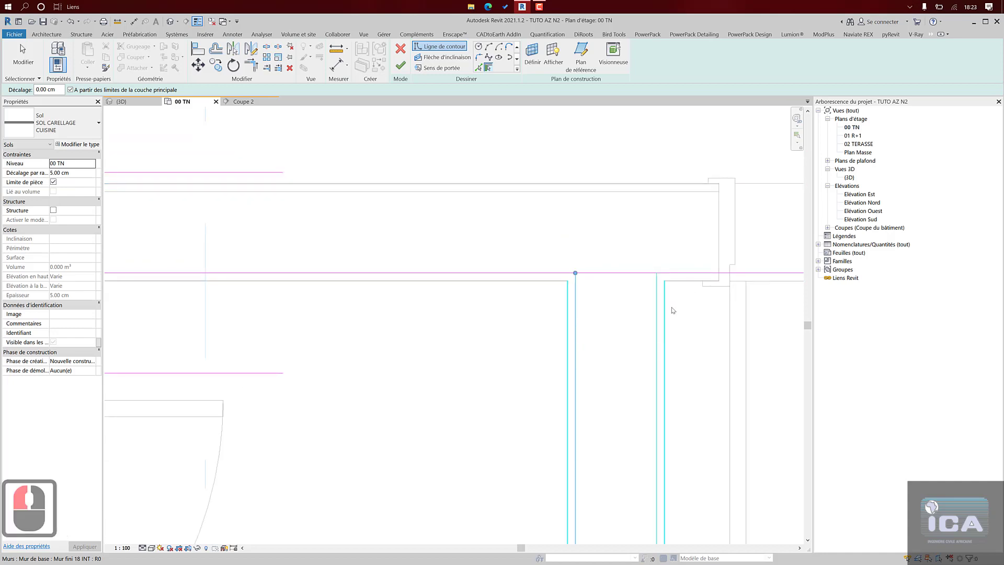
# - Add boundary lines from the T&B room's lower and left walls, flipping the lower one to the core's room-side face
pyautogui.scroll(-7, 680, 324)
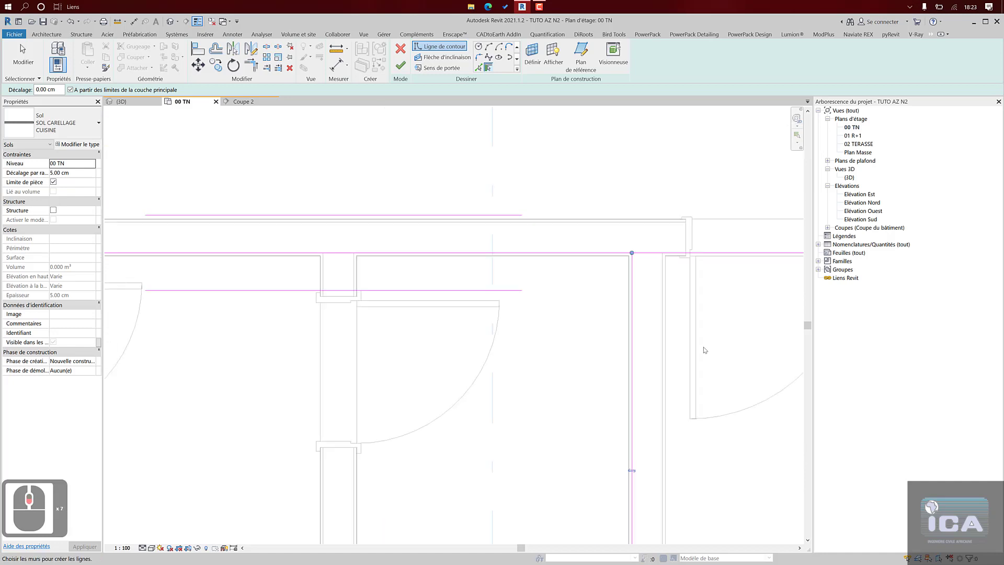
pyautogui.scroll(-2, 704, 349)
pyautogui.moveTo(682, 422); pyautogui.dragTo(690, 243, button='middle')
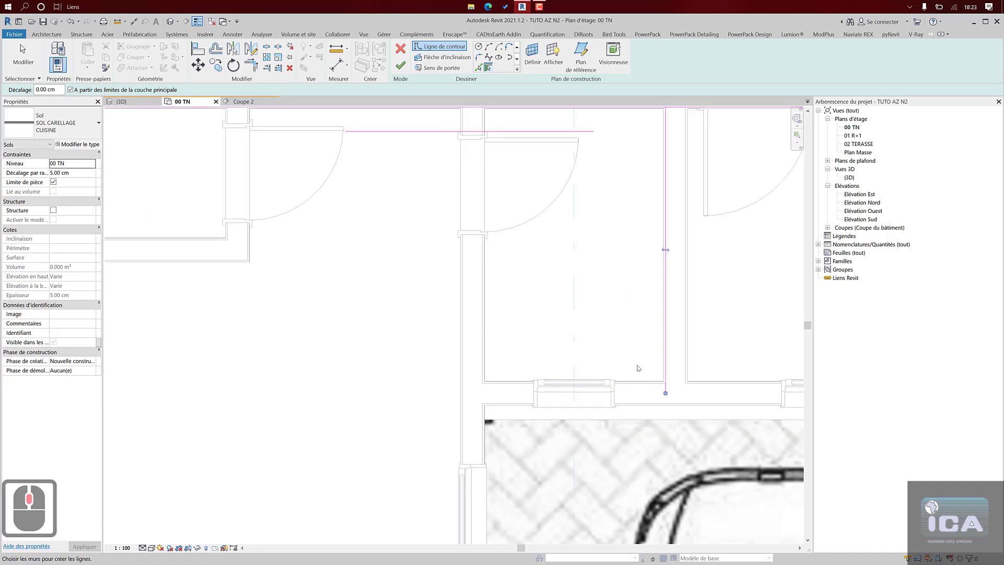
pyautogui.click(642, 400)
pyautogui.scroll(3, 646, 450)
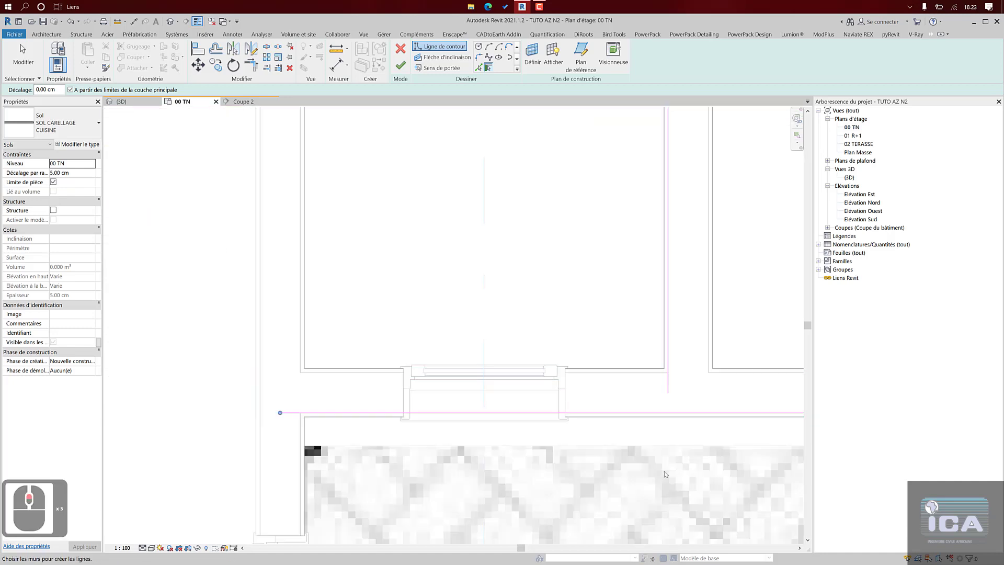
pyautogui.scroll(-4, 613, 438)
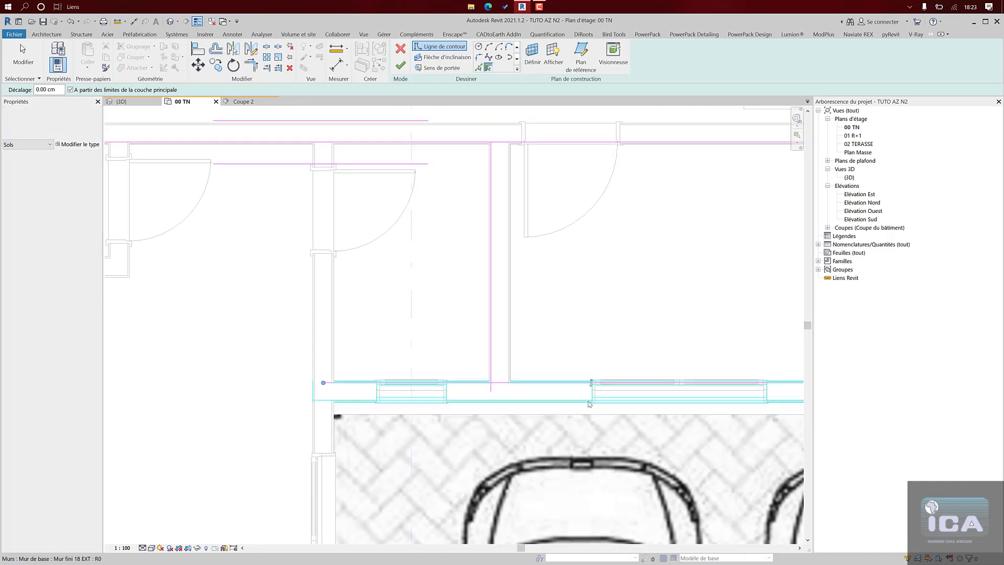
pyautogui.scroll(3, 487, 386)
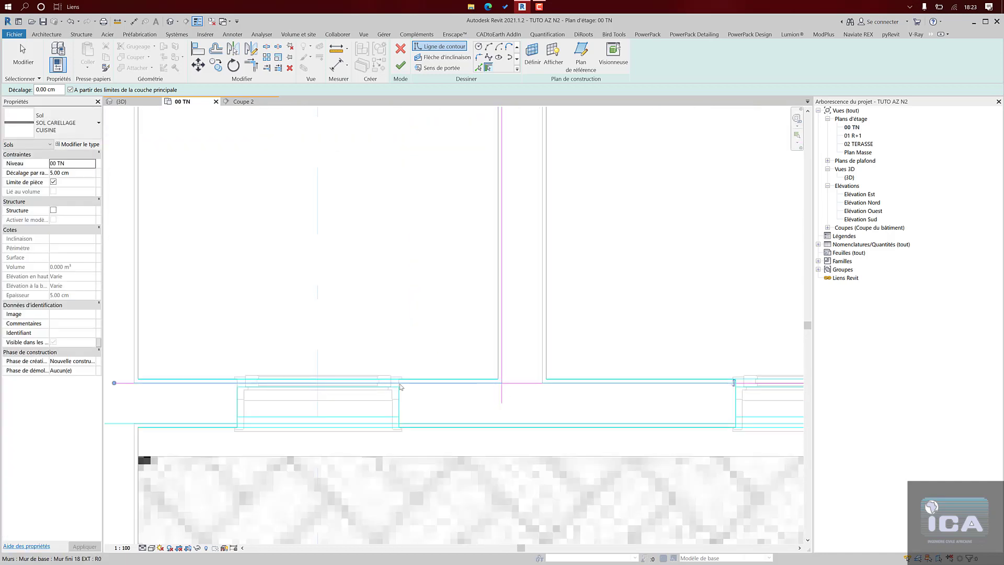
pyautogui.scroll(-7, 157, 351)
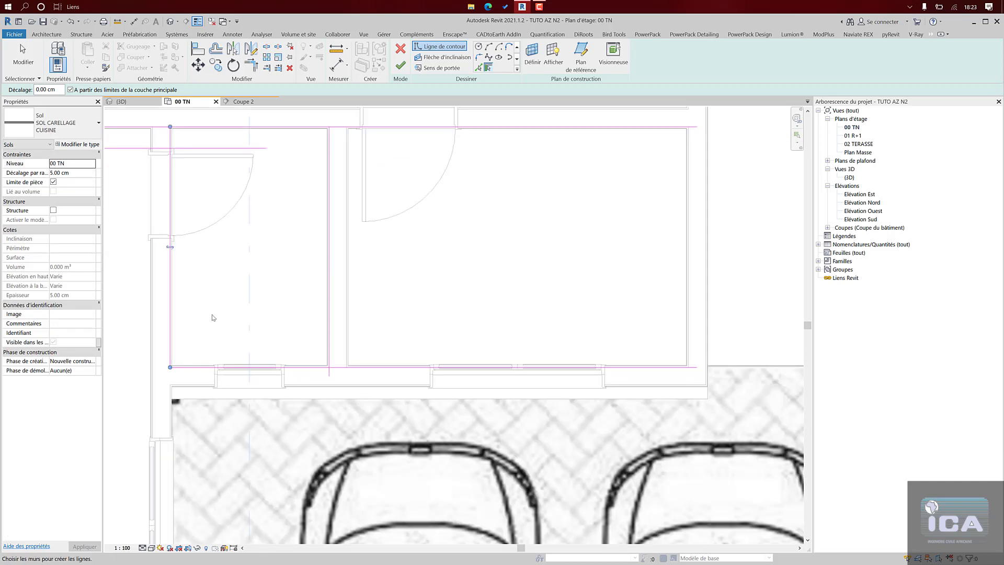
# - Trim the picked boundary lines to their corners to form a closed rectangle around the T&B room
pyautogui.press('t')
pyautogui.press('r')
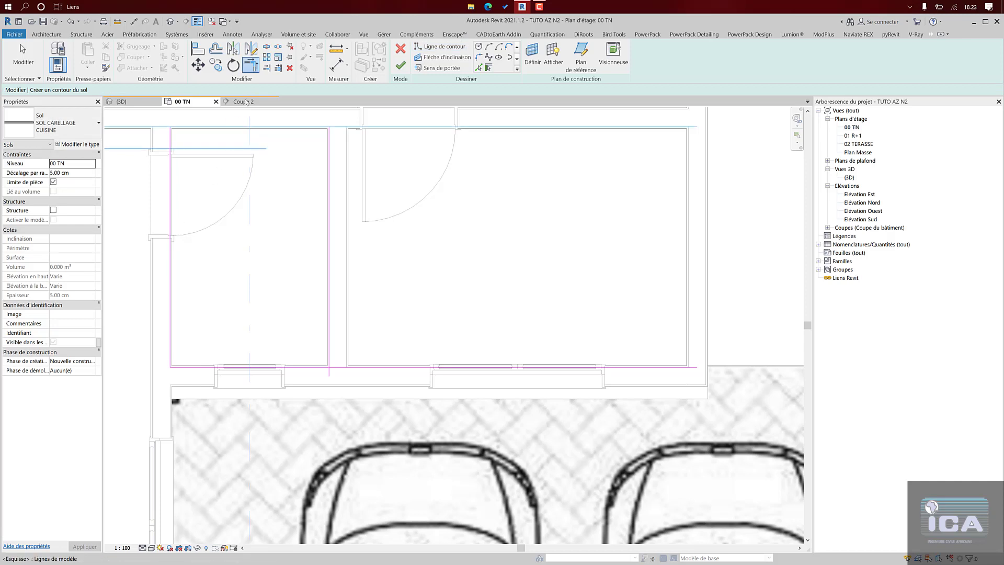
pyautogui.click(252, 67)
pyautogui.click(170, 217)
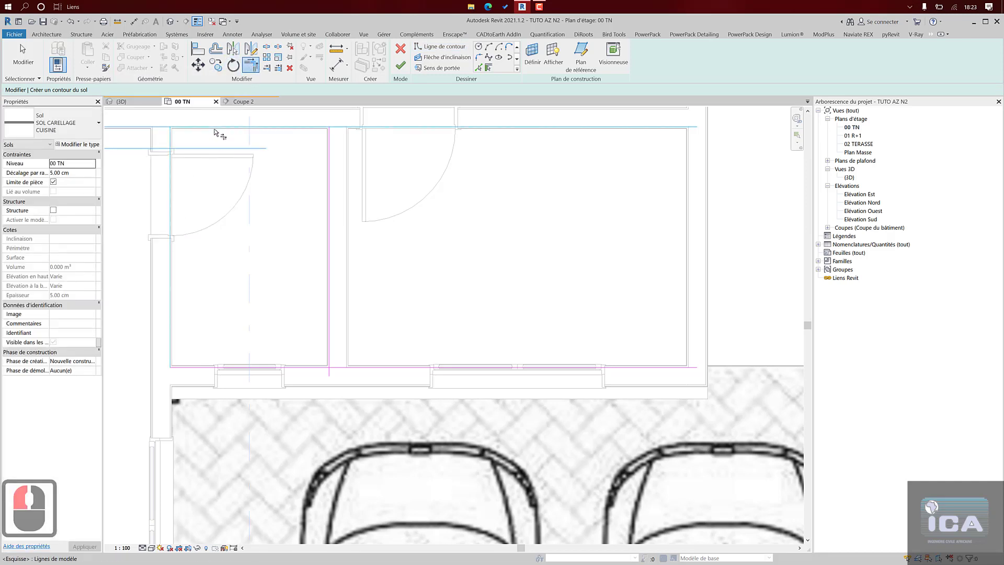
pyautogui.click(215, 129)
pyautogui.click(328, 160)
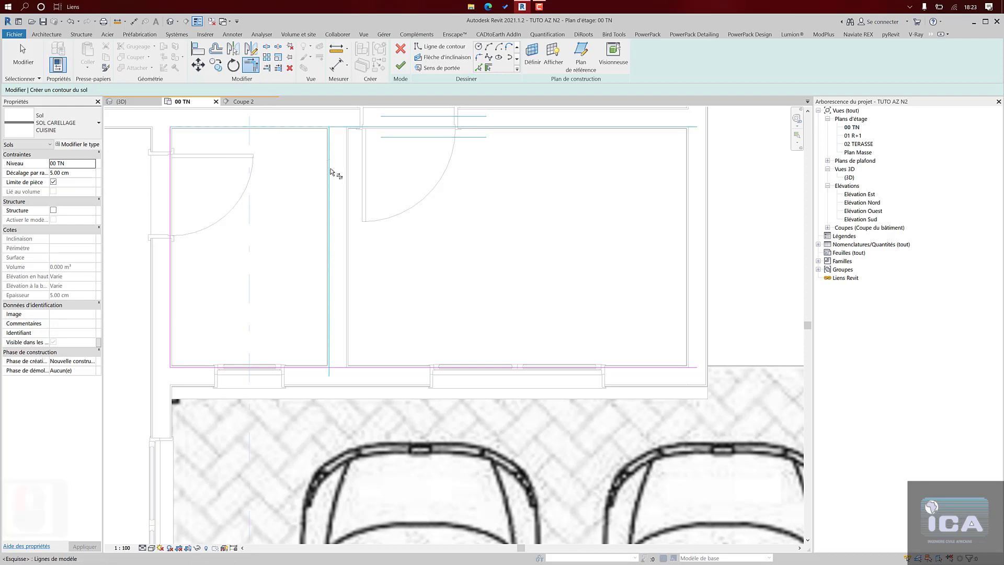
pyautogui.click(282, 128)
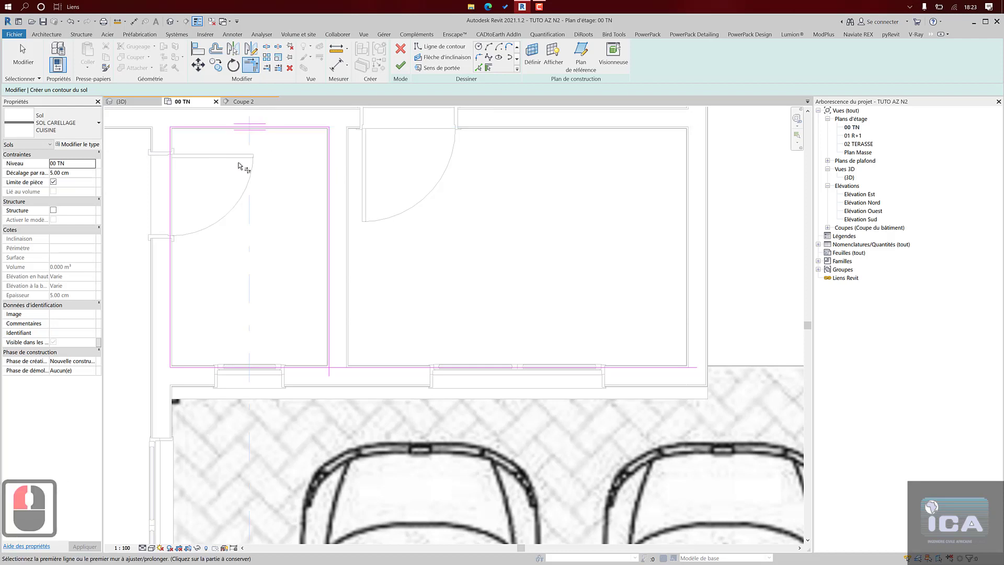
pyautogui.click(328, 346)
# - Finish the T&B floor sketch, declining to join the geometry and cut the overlapping volume from the walls
pyautogui.scroll(-2, 316, 277)
pyautogui.moveTo(314, 276); pyautogui.dragTo(401, 318, button='middle')
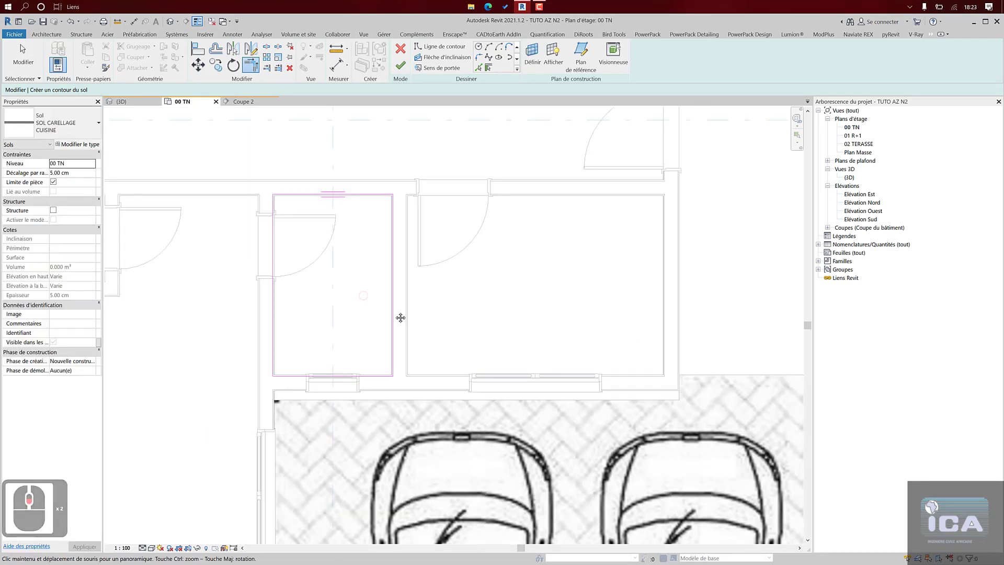
pyautogui.scroll(-1, 400, 309)
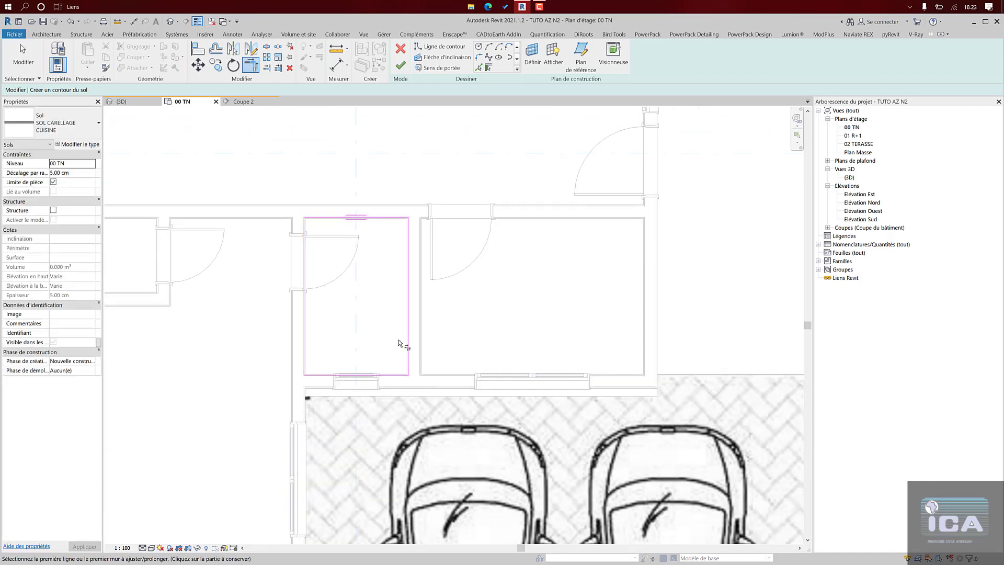
pyautogui.click(401, 65)
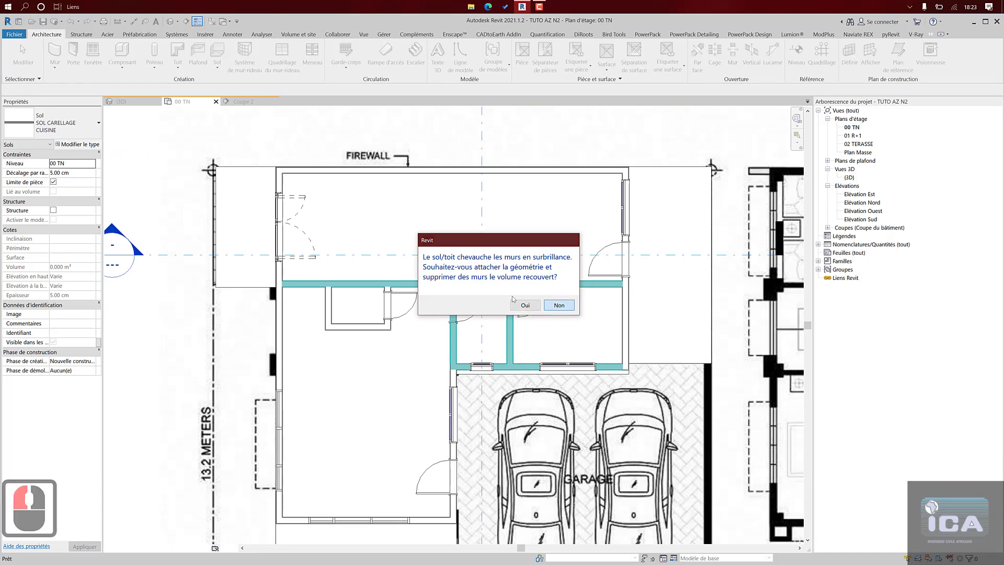
pyautogui.click(558, 305)
# - Open the Coupe 2 section from its mark in the plan, framing where the T&B floor meets the right-hand wall
pyautogui.scroll(-1, 313, 162)
pyautogui.moveTo(488, 234); pyautogui.dragTo(473, 144, button='middle')
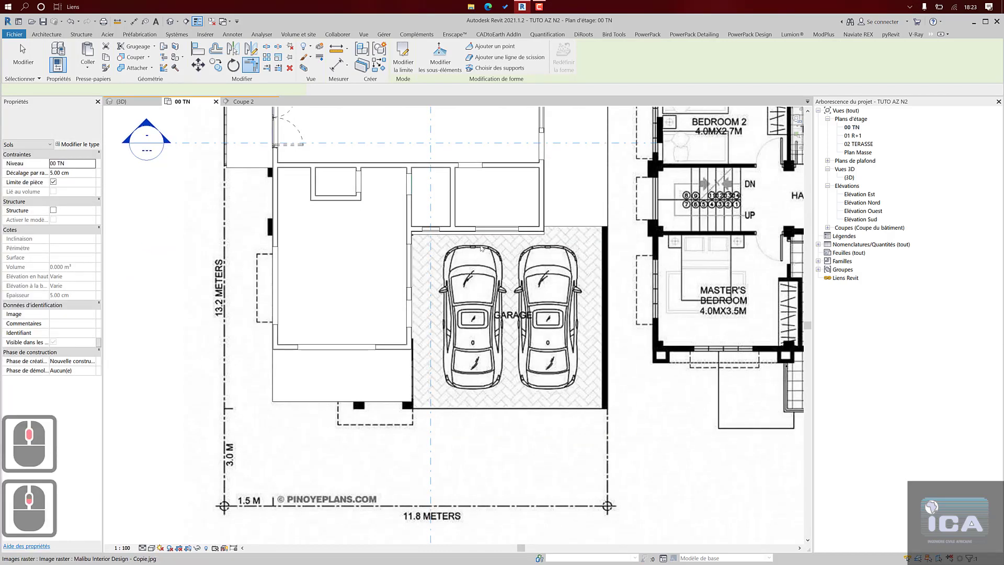
pyautogui.scroll(-2, 485, 243)
pyautogui.doubleClick(432, 481)
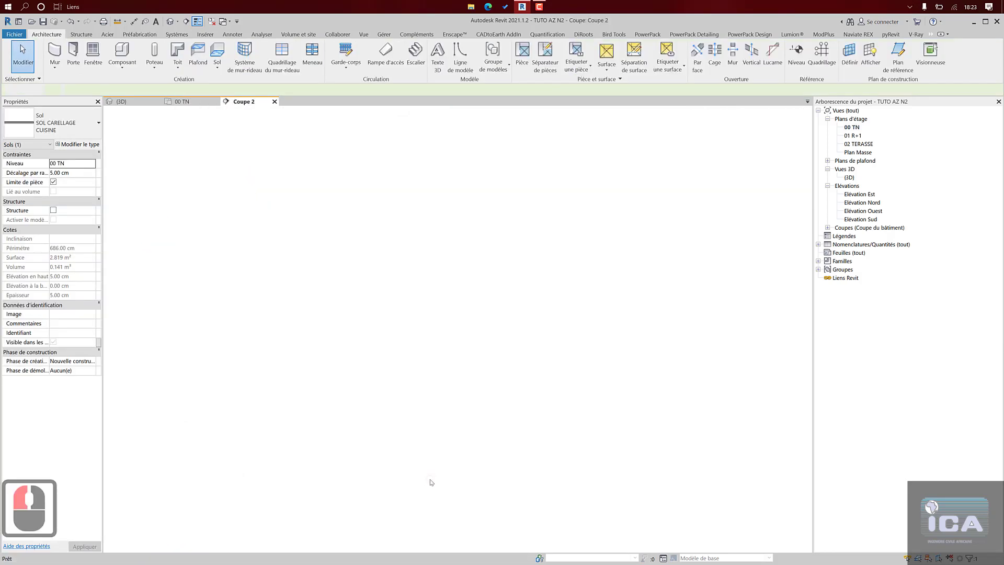
pyautogui.scroll(-2, 481, 488)
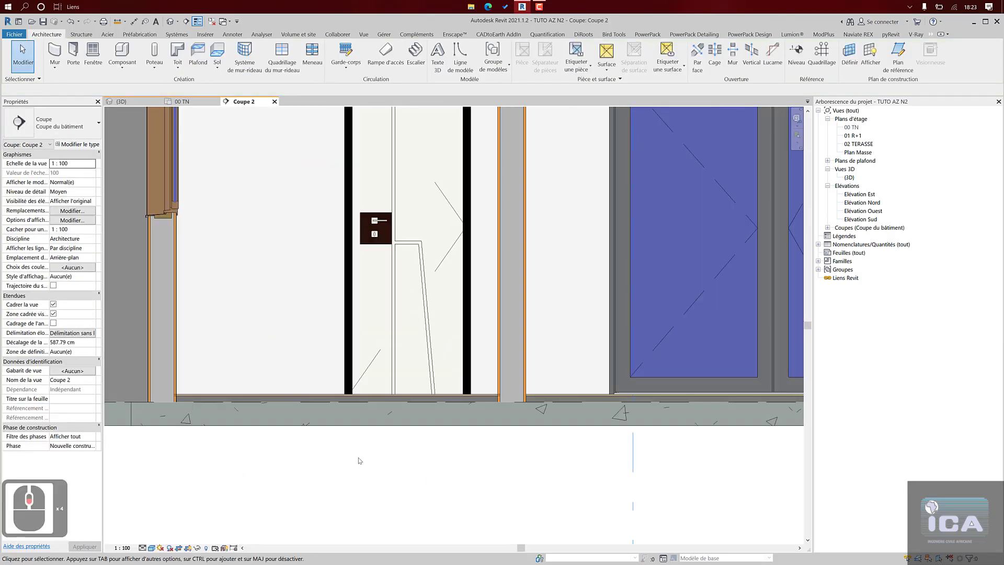
pyautogui.moveTo(358, 461)
pyautogui.mouseDown(button='middle')
pyautogui.moveTo(387, 460)
pyautogui.moveTo(365, 439)
pyautogui.mouseUp(button='middle')
pyautogui.scroll(5, 452, 383)
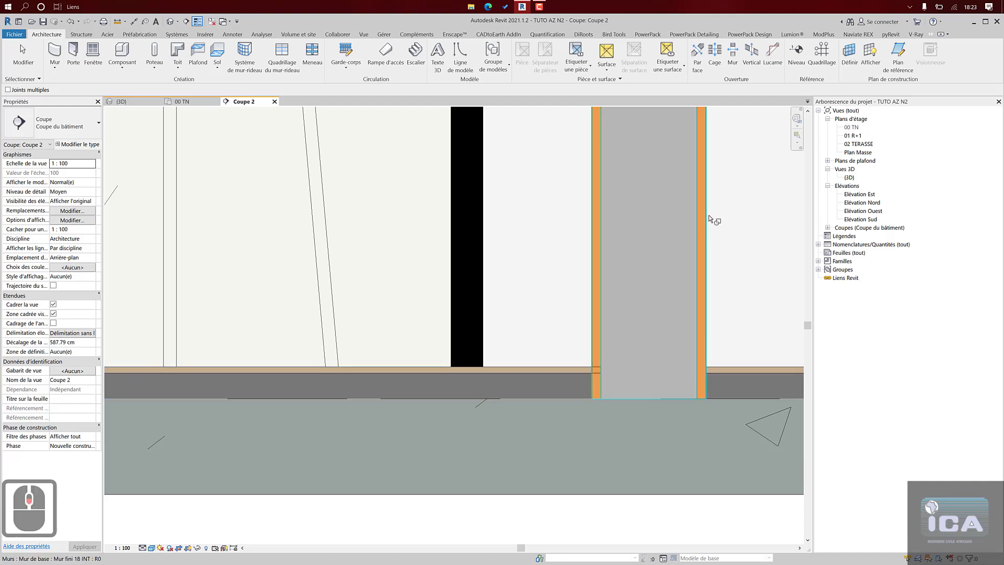
# - Join the SOL CARELLAGE CUISINE floor with the wall on the right side of the T&B room in Coupe 2
pyautogui.click(932, 36)
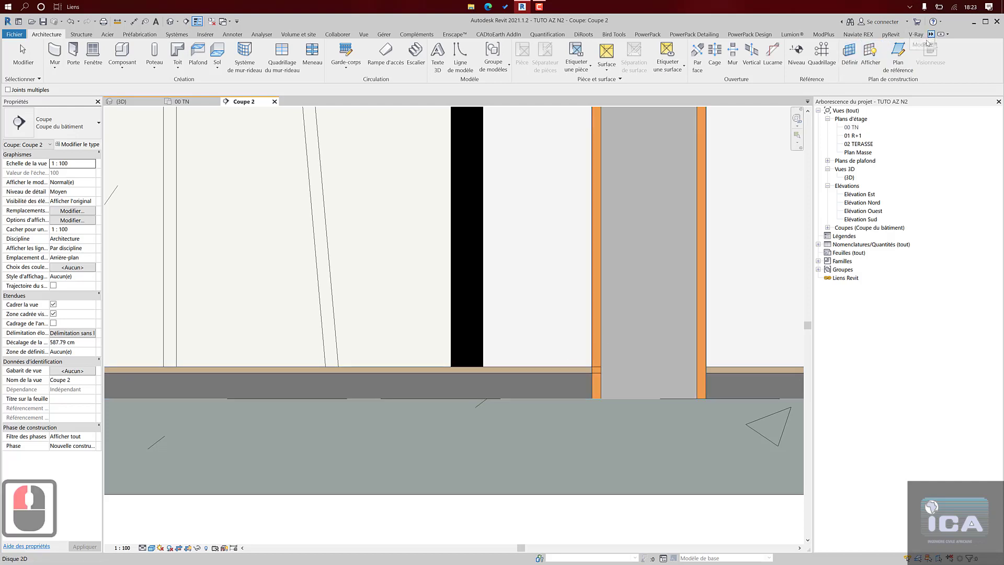
pyautogui.click(921, 44)
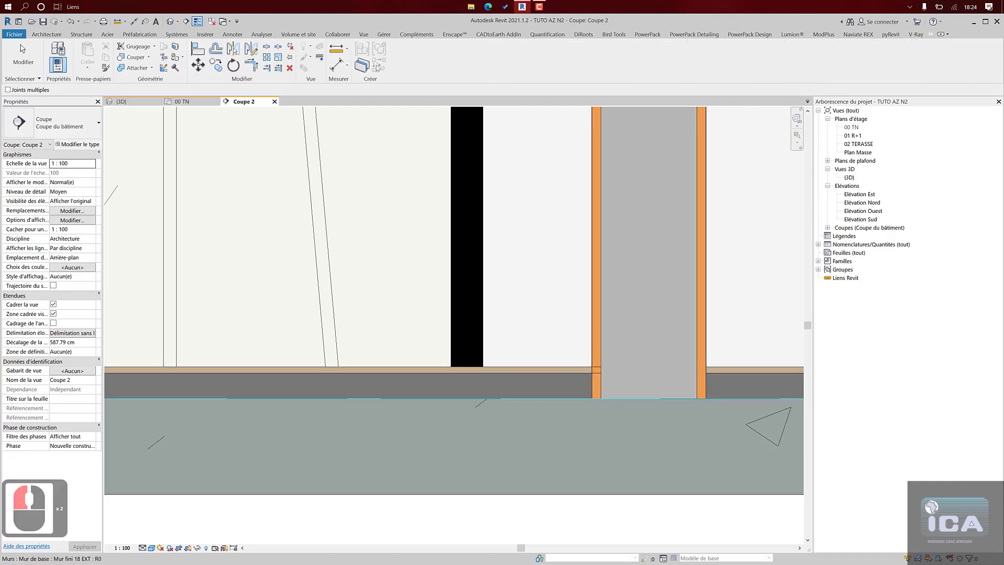
pyautogui.click(136, 69)
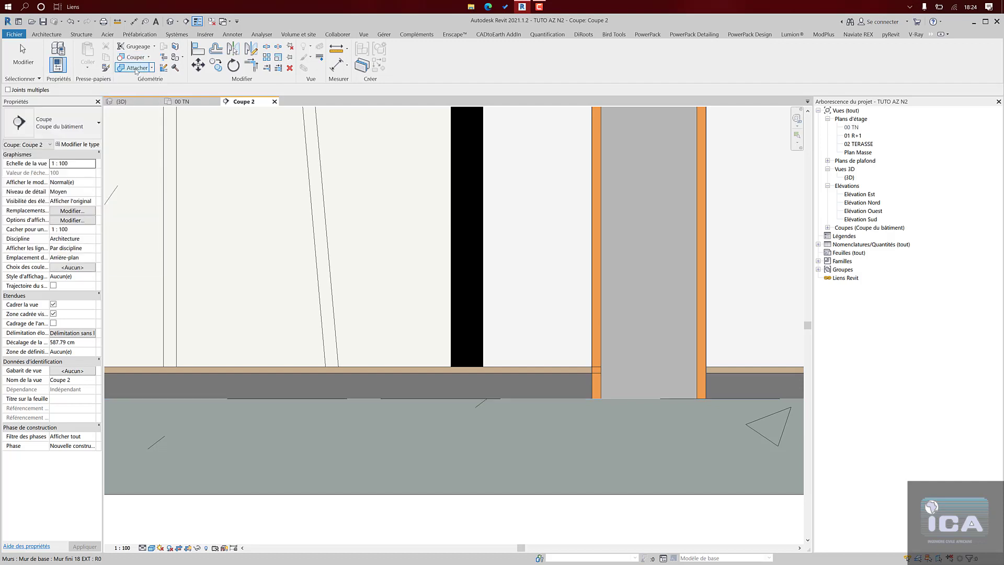
pyautogui.click(529, 374)
pyautogui.click(614, 326)
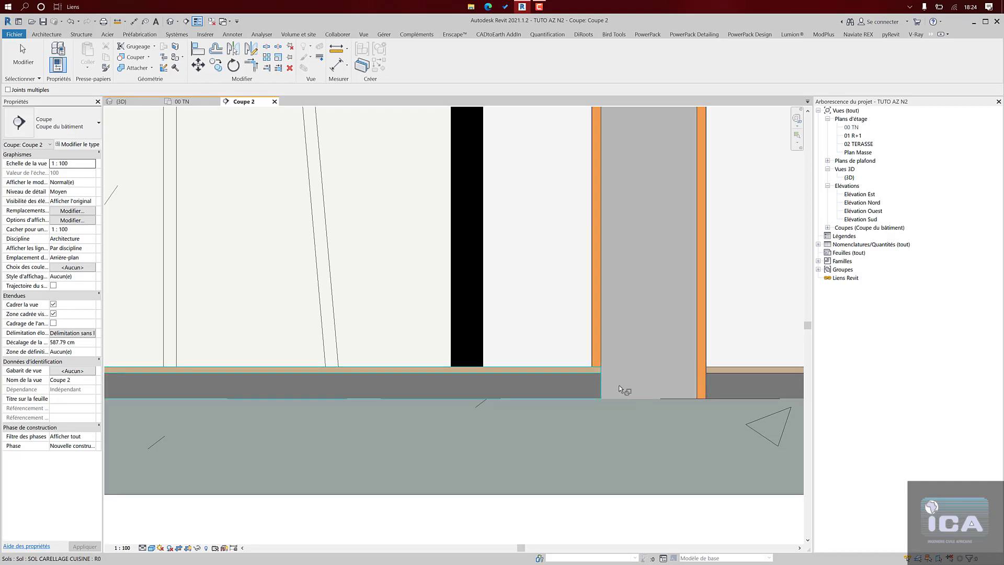
# - Join the T&B floor with the wall on its left side, below the window, in the section
pyautogui.scroll(-12, 616, 361)
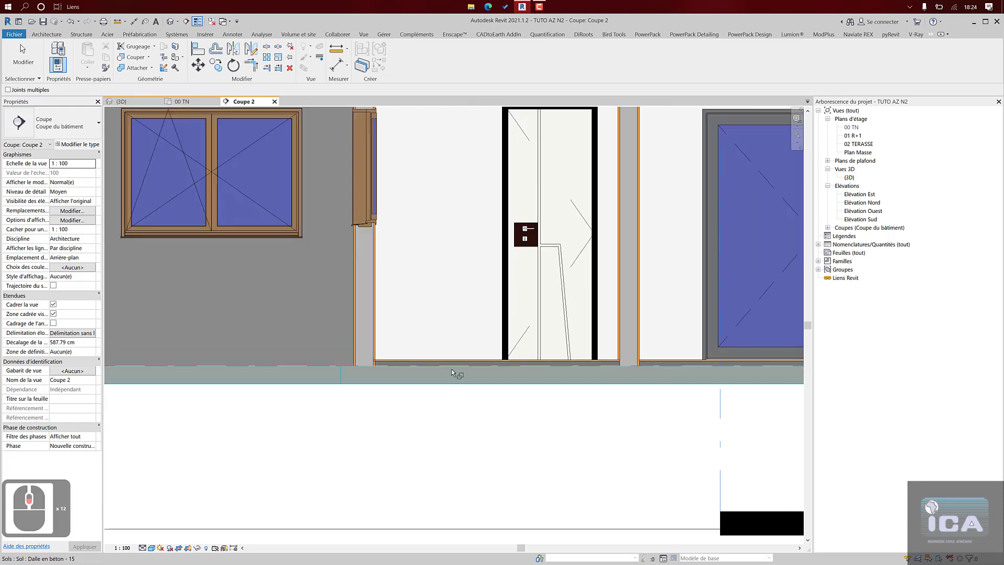
pyautogui.scroll(10, 398, 374)
pyautogui.click(370, 383)
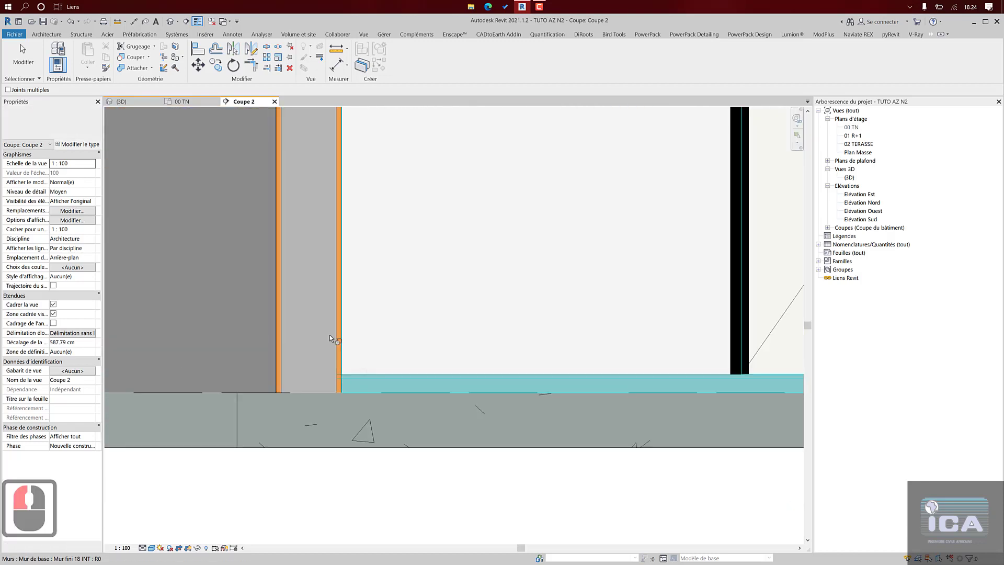
pyautogui.click(327, 335)
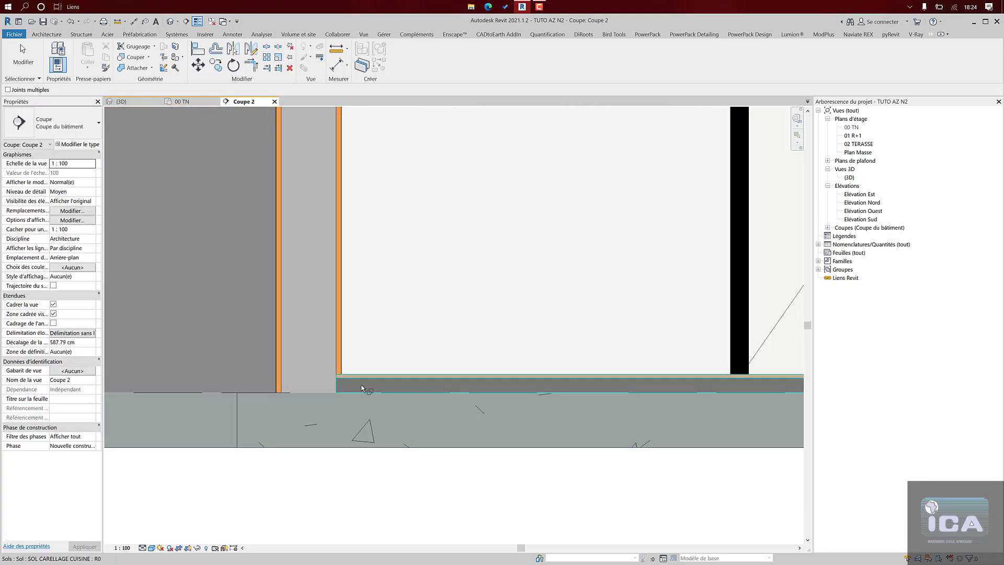
# - Examine the junctions between the T&B floor and the walls on both sides of the room in Coupe 2
pyautogui.scroll(3, 330, 372)
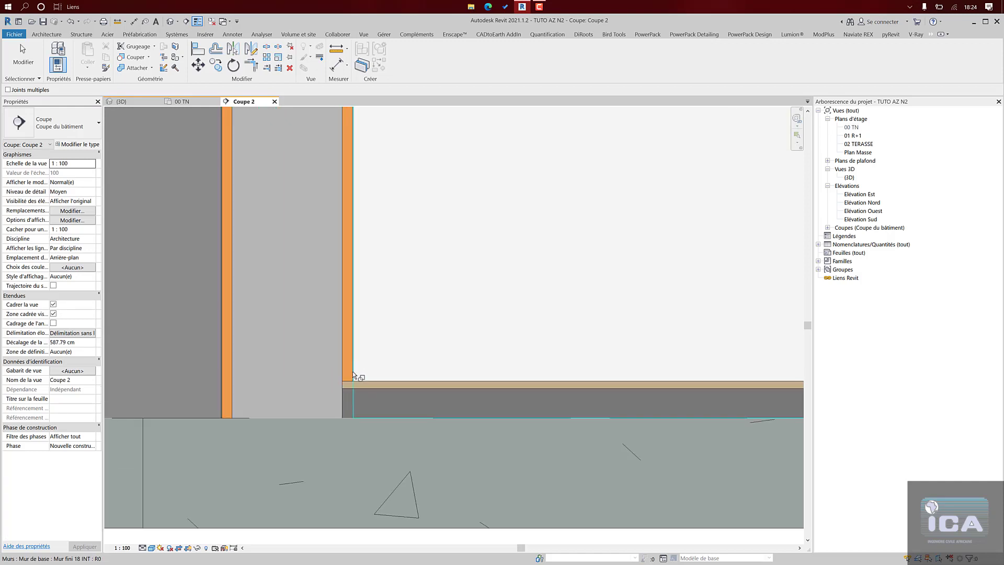
pyautogui.scroll(-3, 353, 375)
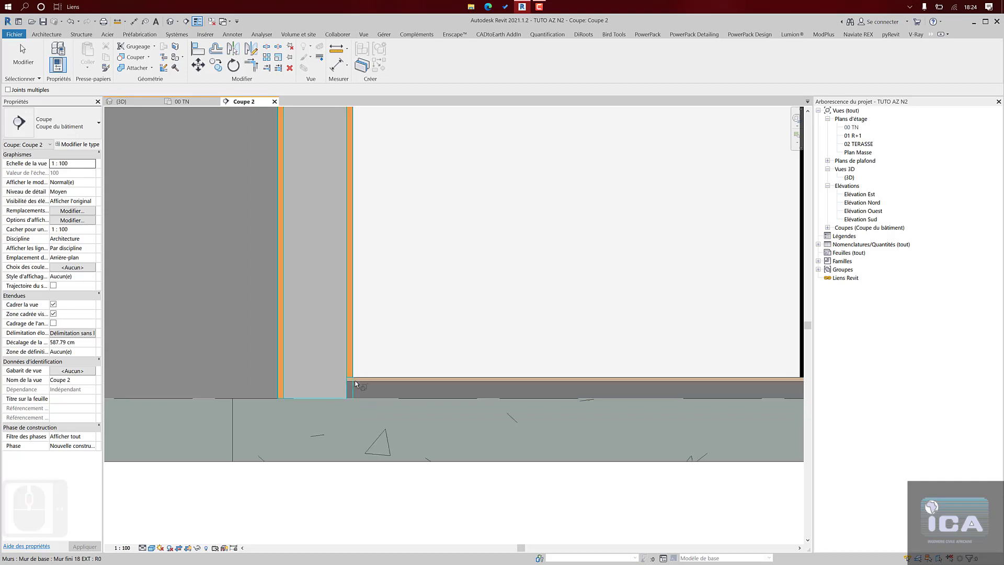
pyautogui.scroll(-8, 377, 374)
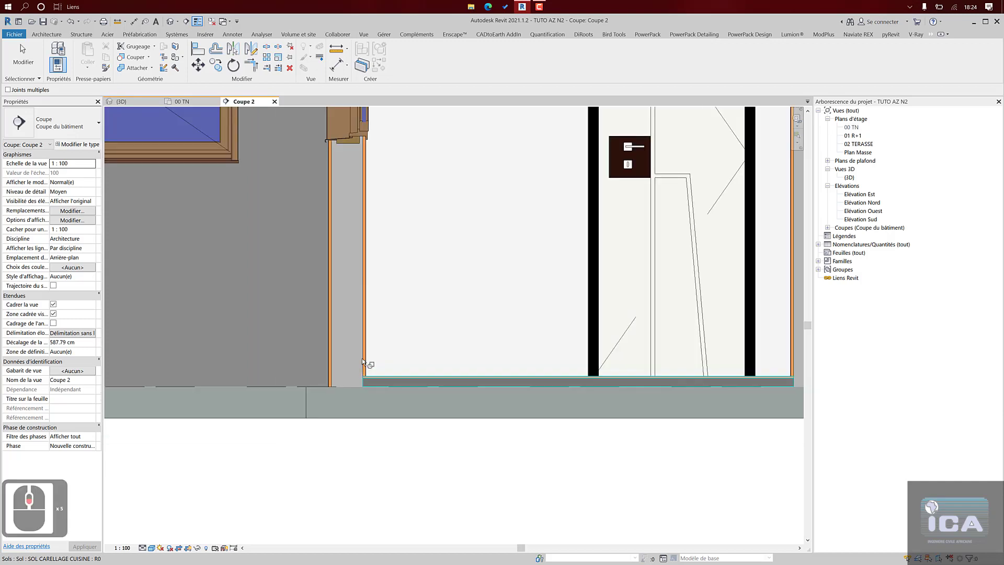
pyautogui.scroll(-1, 379, 361)
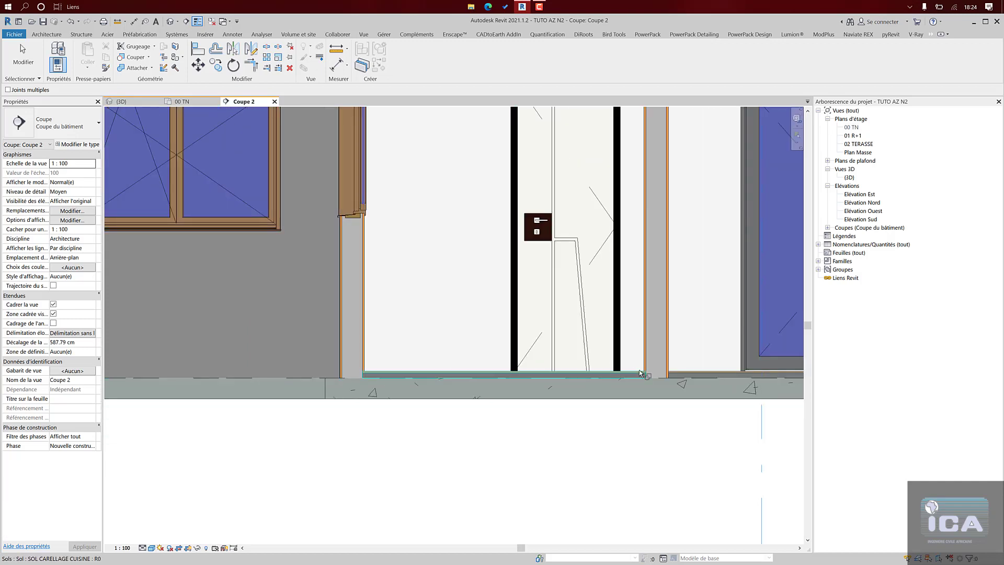
pyautogui.moveTo(647, 375); pyautogui.dragTo(551, 376, button='middle')
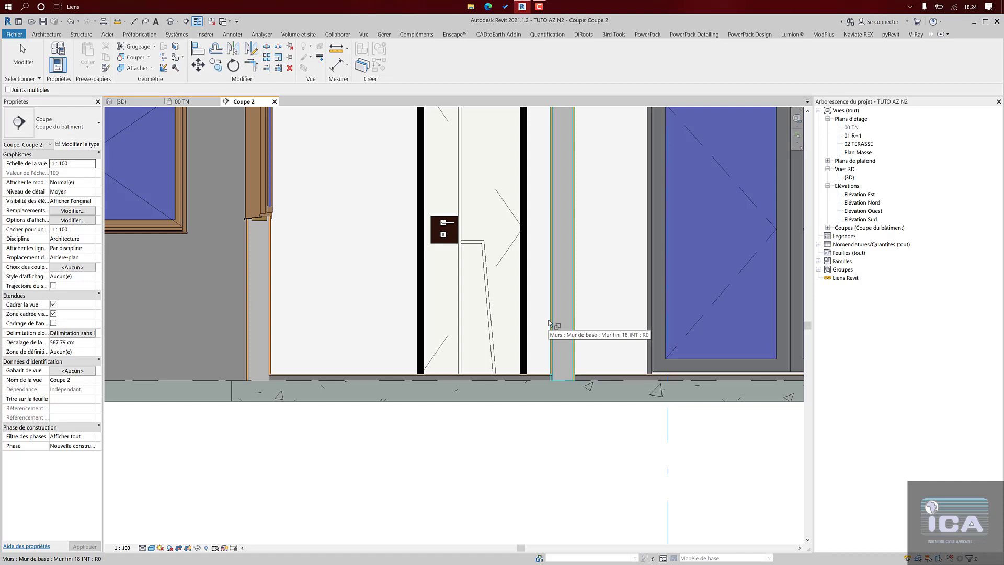
pyautogui.scroll(-3, 548, 322)
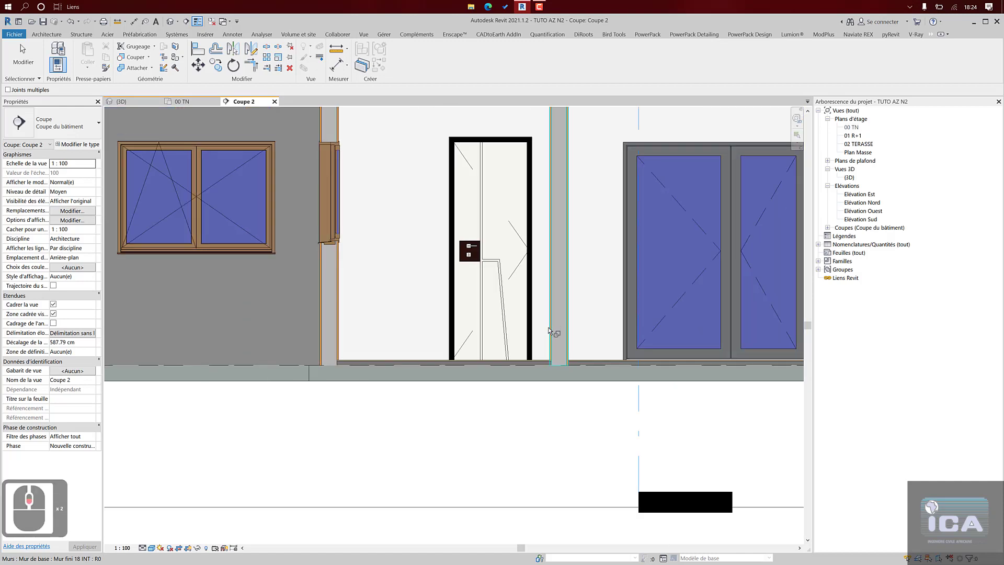
pyautogui.scroll(10, 475, 367)
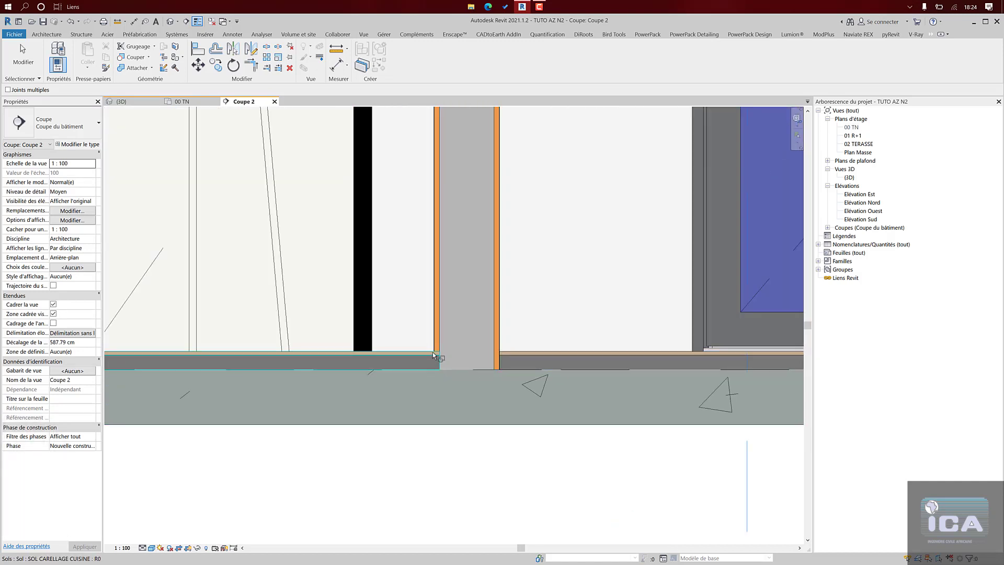
pyautogui.scroll(-10, 455, 360)
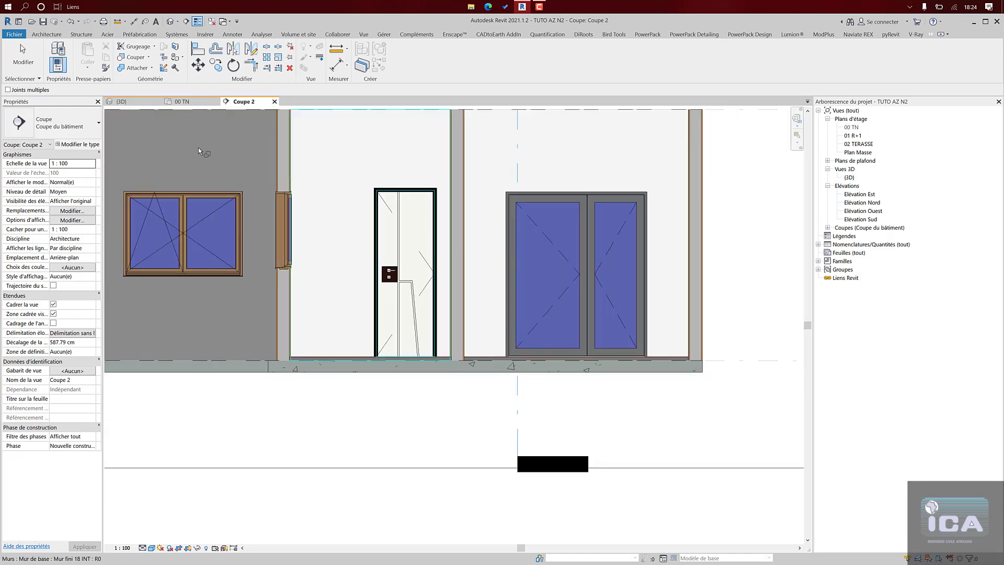
# - Return to the 00 TN plan, leave the join command and set the plan's visual style to Réaliste
pyautogui.click(195, 103)
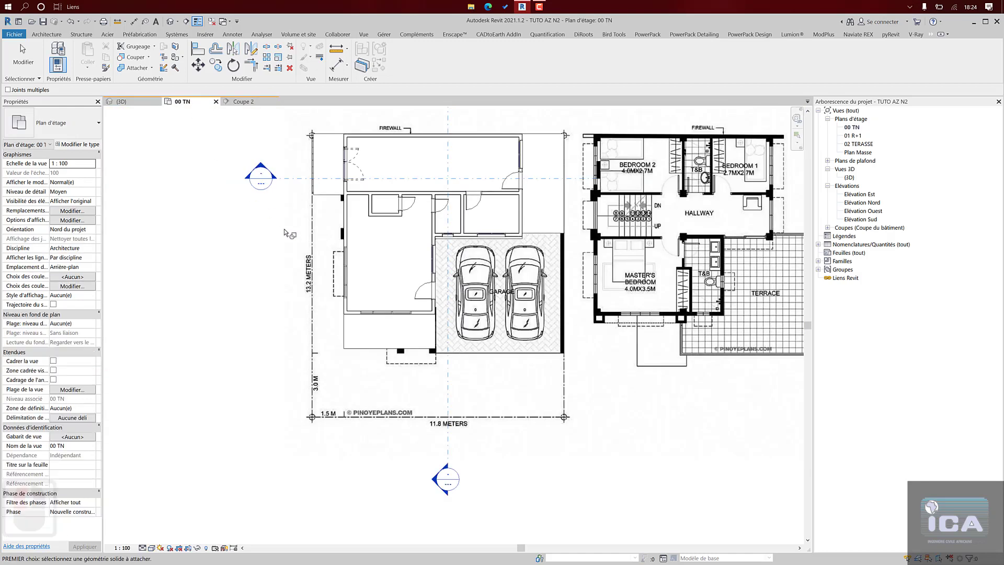
pyautogui.moveTo(375, 244); pyautogui.dragTo(369, 273, button='middle')
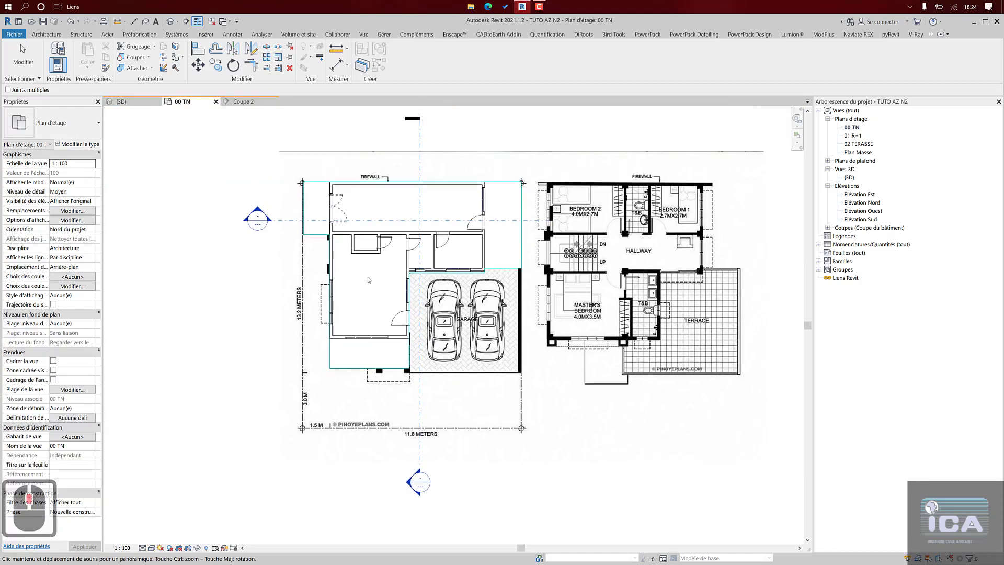
pyautogui.press('Escape')
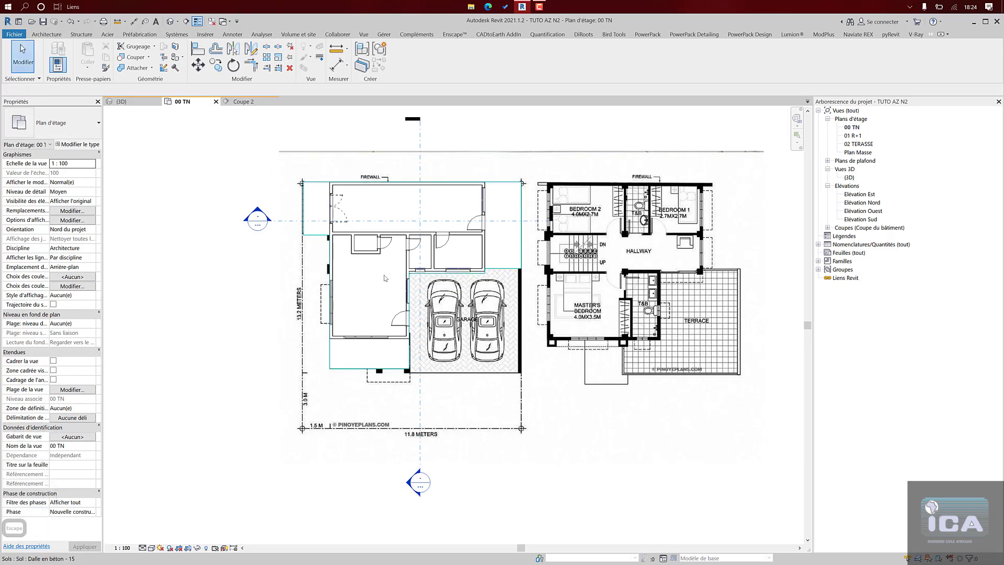
pyautogui.scroll(5, 390, 251)
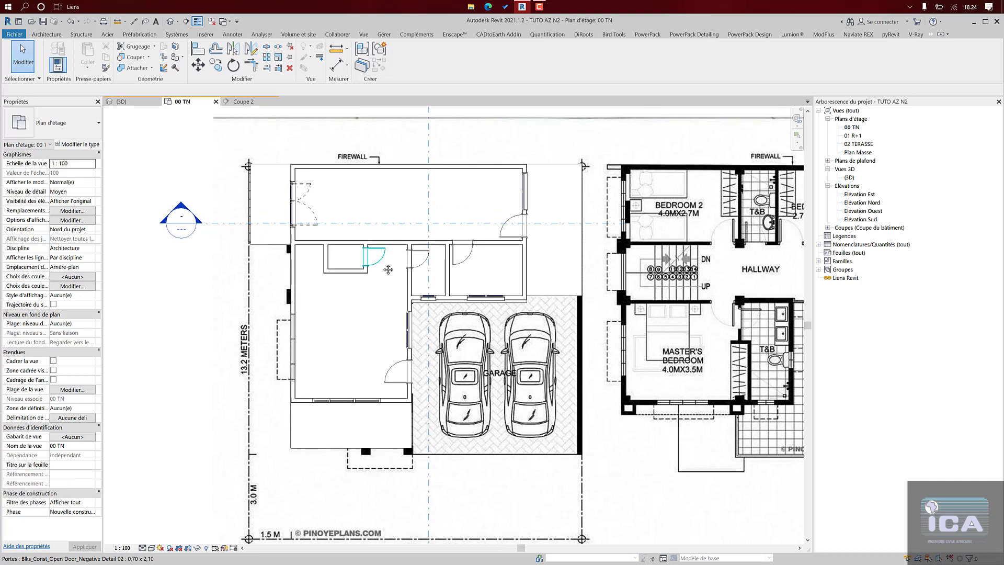
pyautogui.click(151, 547)
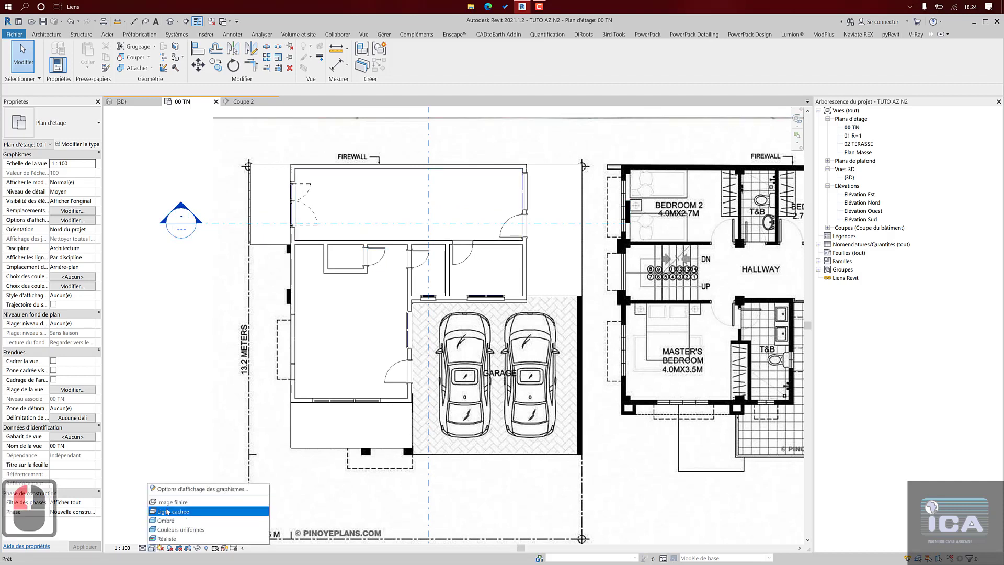
pyautogui.click(181, 538)
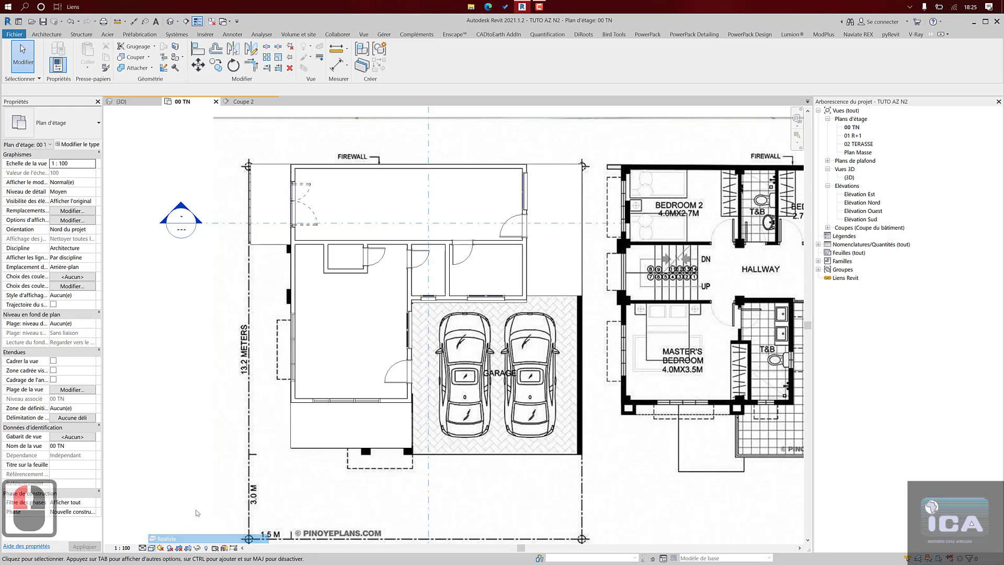
pyautogui.scroll(5, 440, 272)
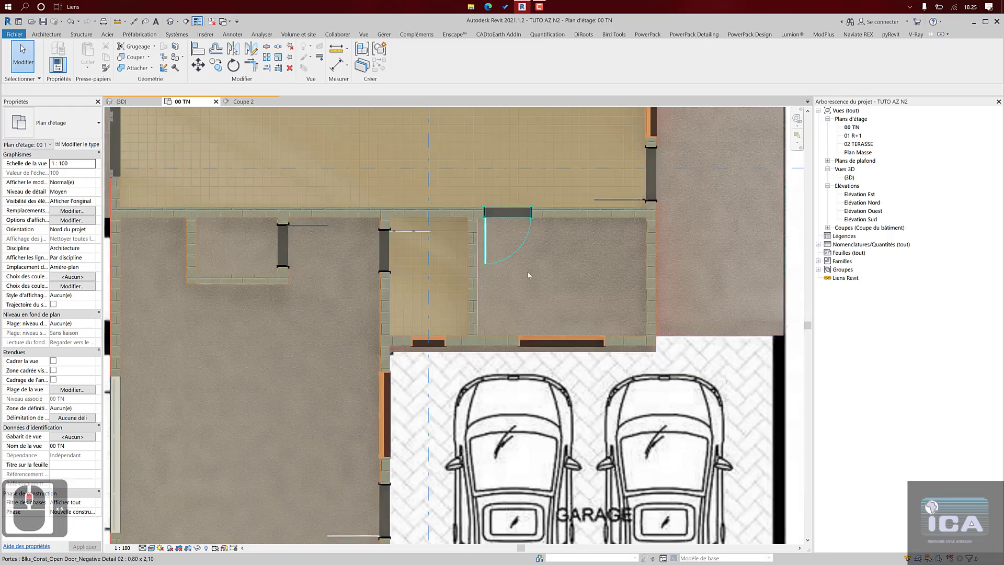
pyautogui.scroll(-4, 554, 279)
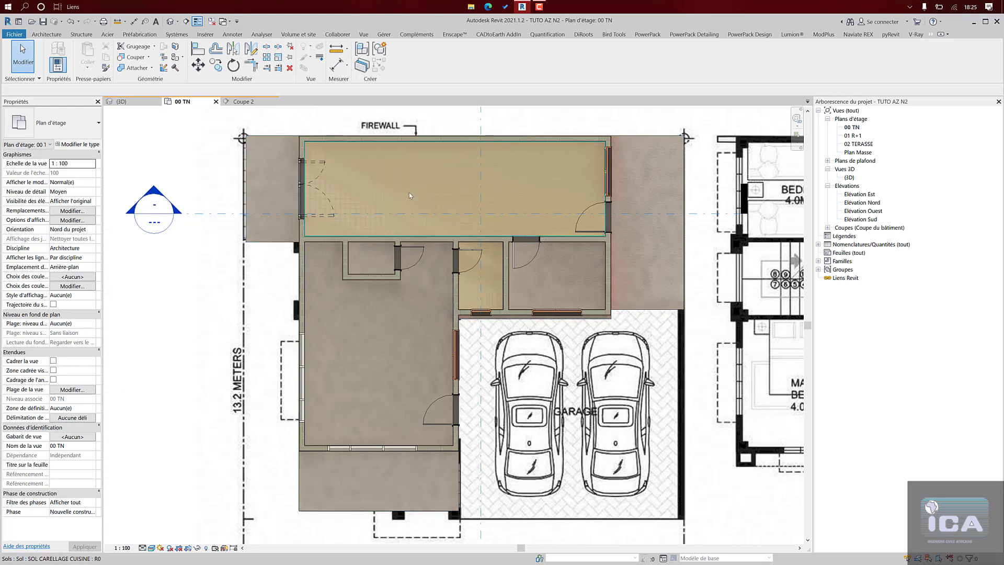
# - Start a SOL CARELLAGE CUISINE floor and sketch its rectangular boundary between opposite wall-core corners of the room right of the T&B
pyautogui.click(48, 35)
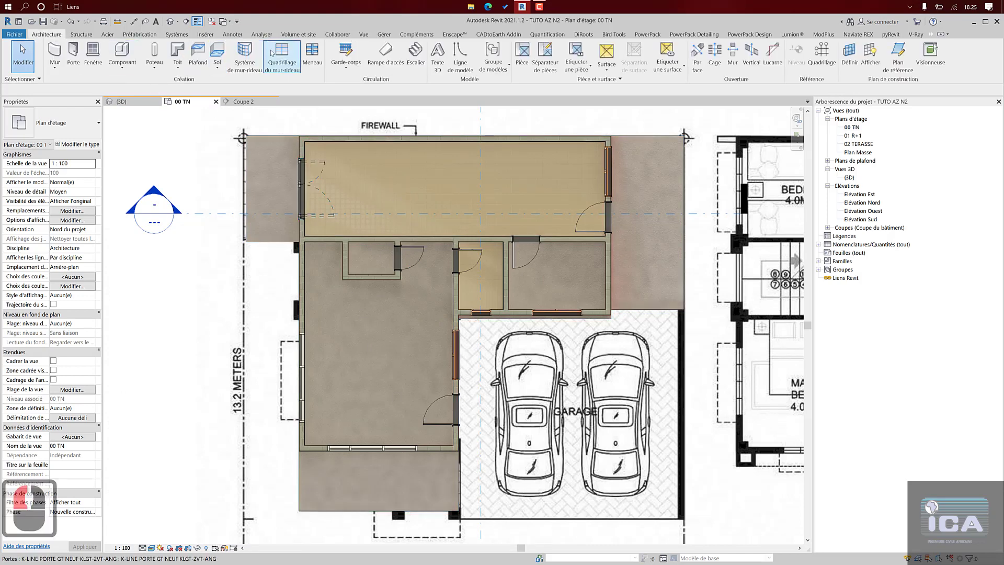
pyautogui.click(216, 56)
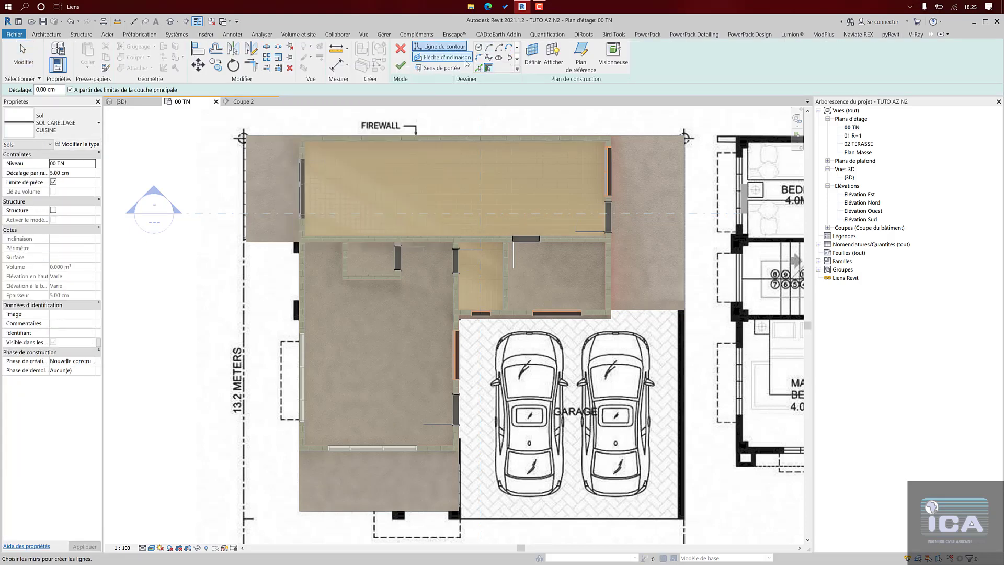
pyautogui.click(480, 57)
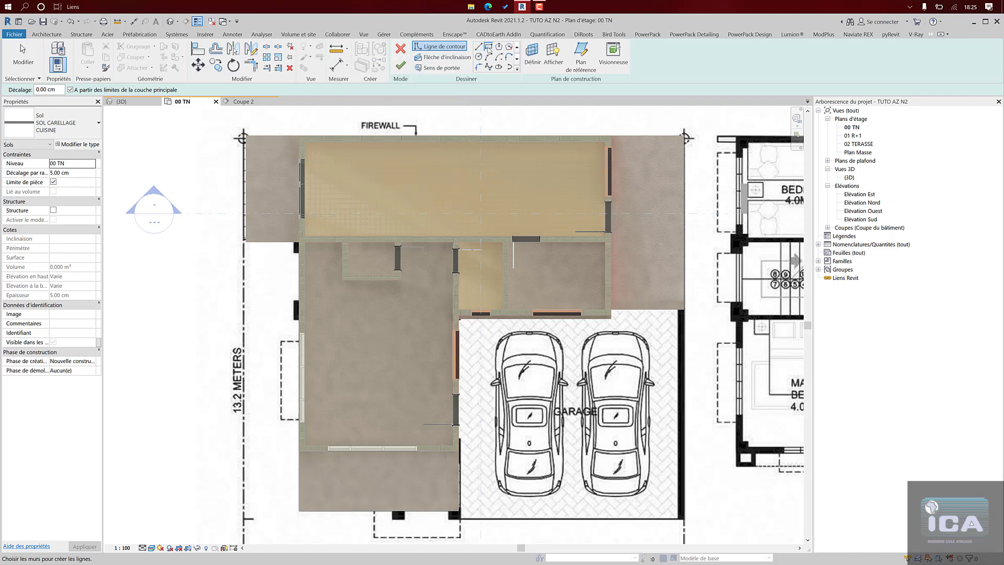
pyautogui.click(483, 90)
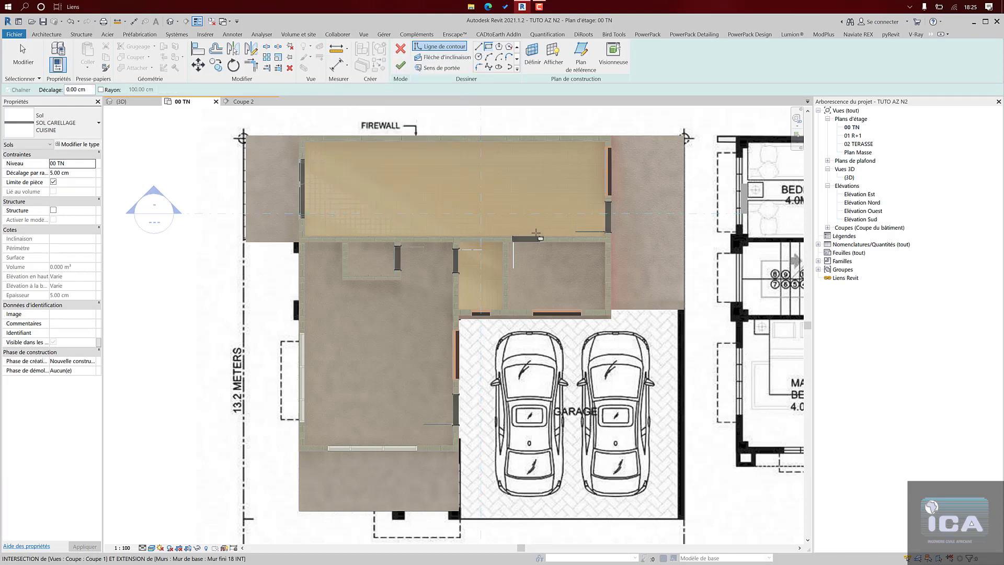
pyautogui.scroll(20, 597, 244)
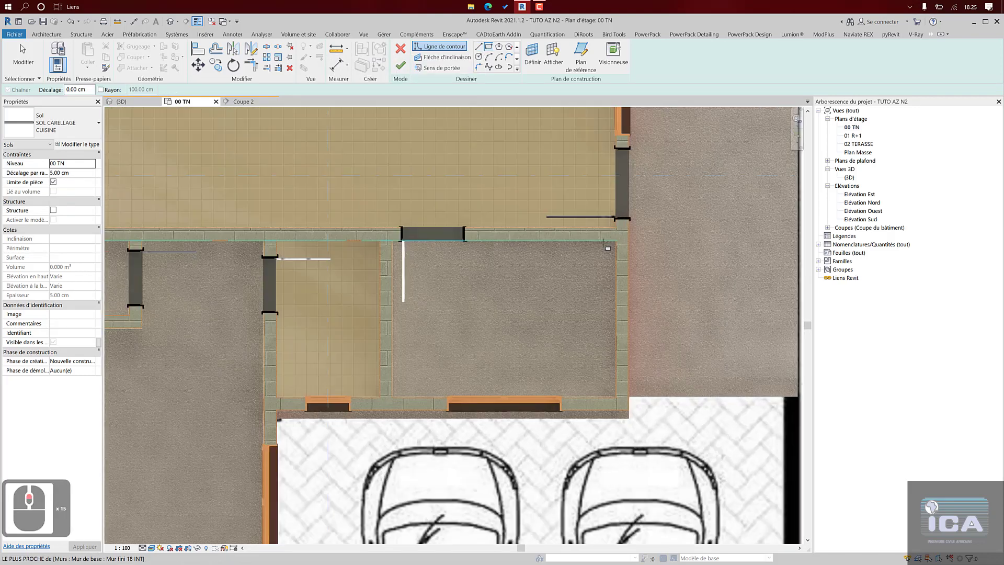
pyautogui.scroll(10, 624, 244)
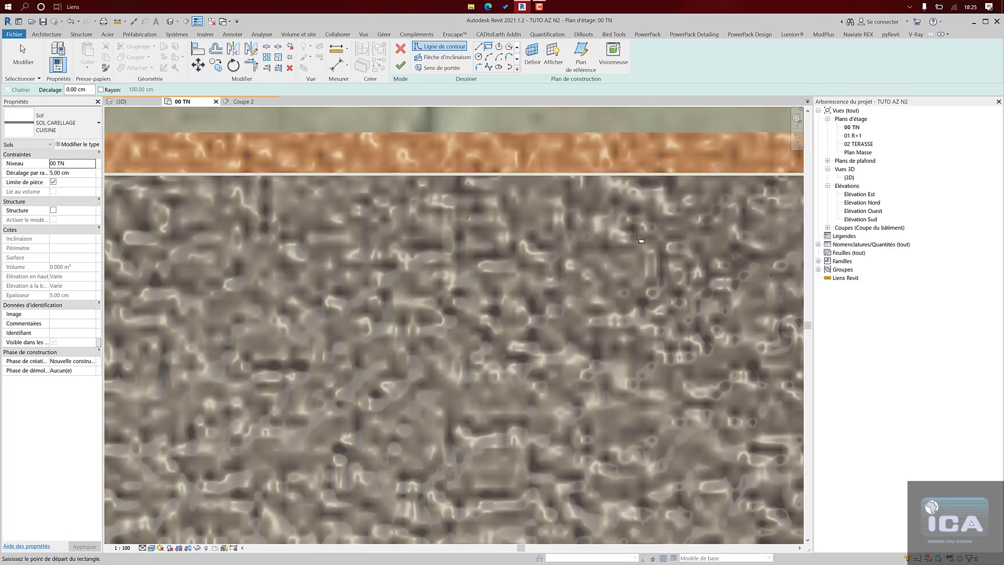
pyautogui.scroll(-3, 641, 241)
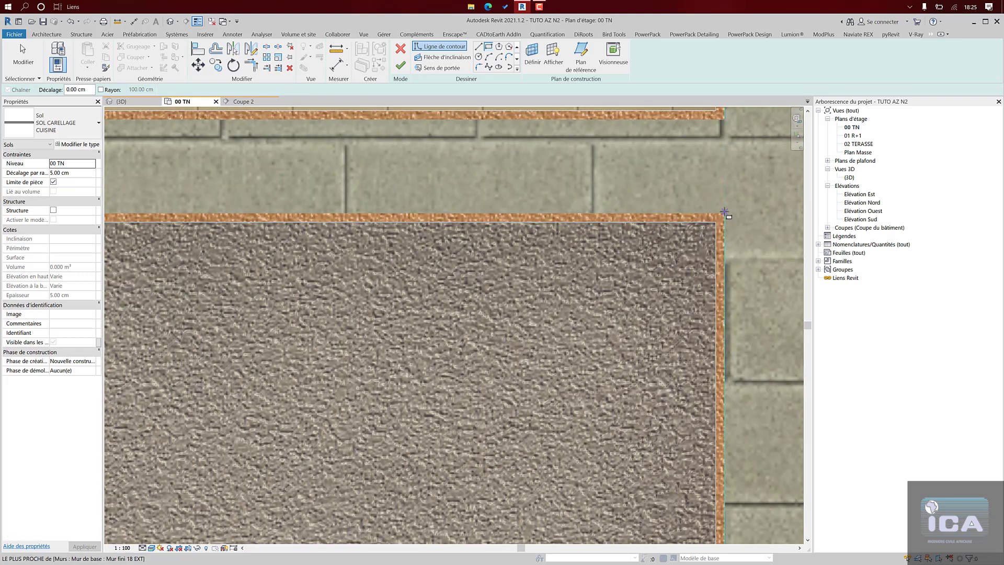
pyautogui.click(602, 305)
pyautogui.scroll(-4, 602, 306)
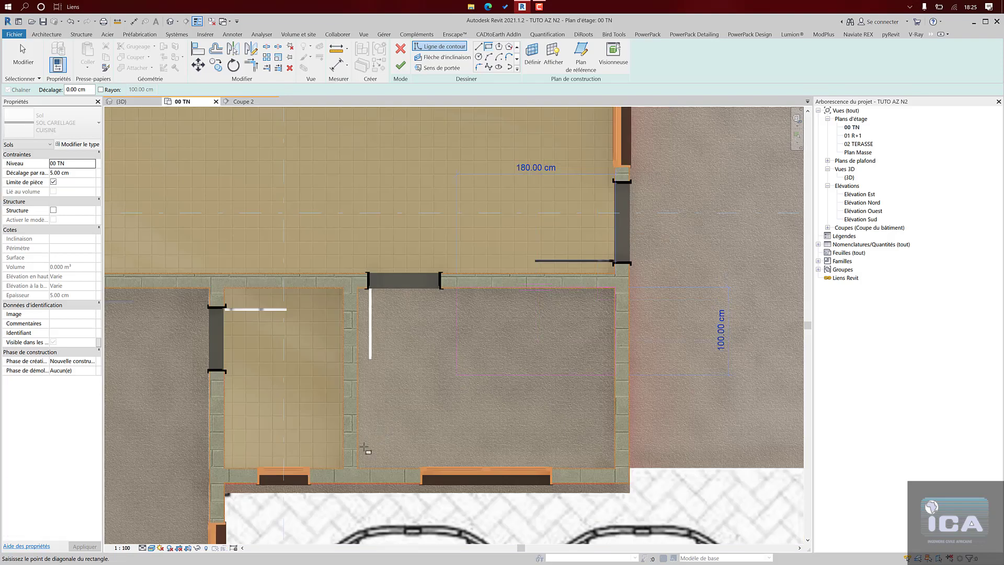
pyautogui.scroll(18, 365, 448)
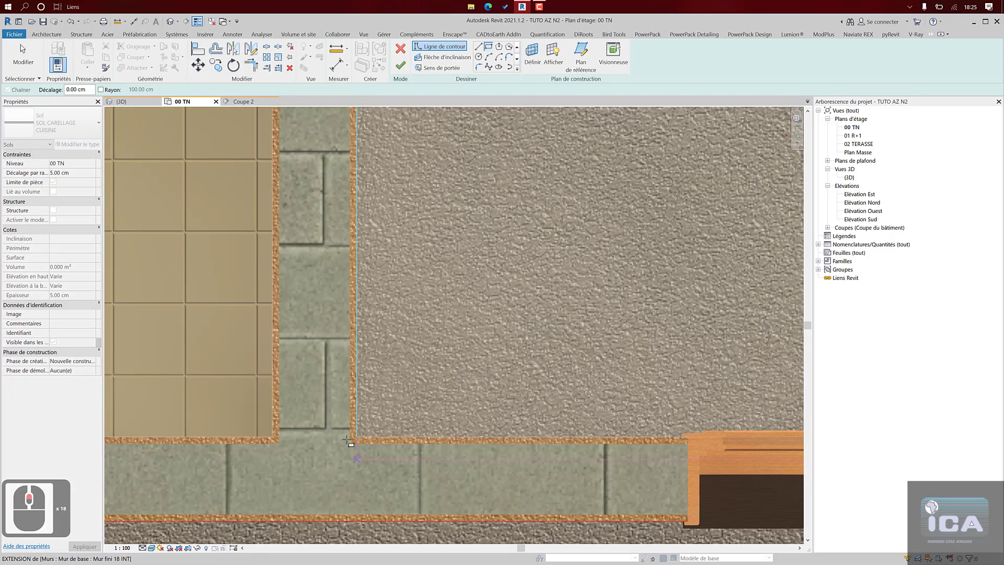
pyautogui.scroll(8, 346, 439)
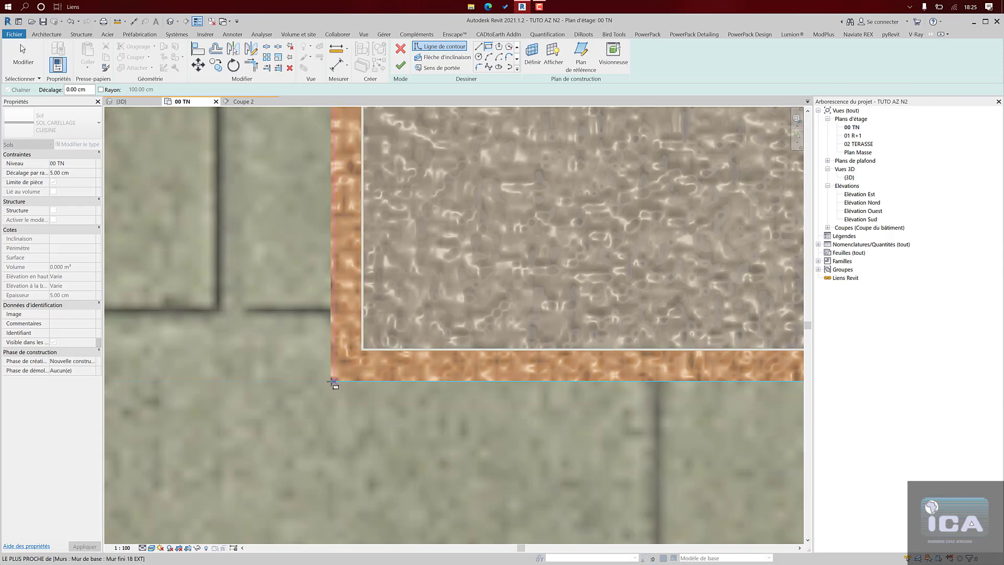
pyautogui.click(330, 381)
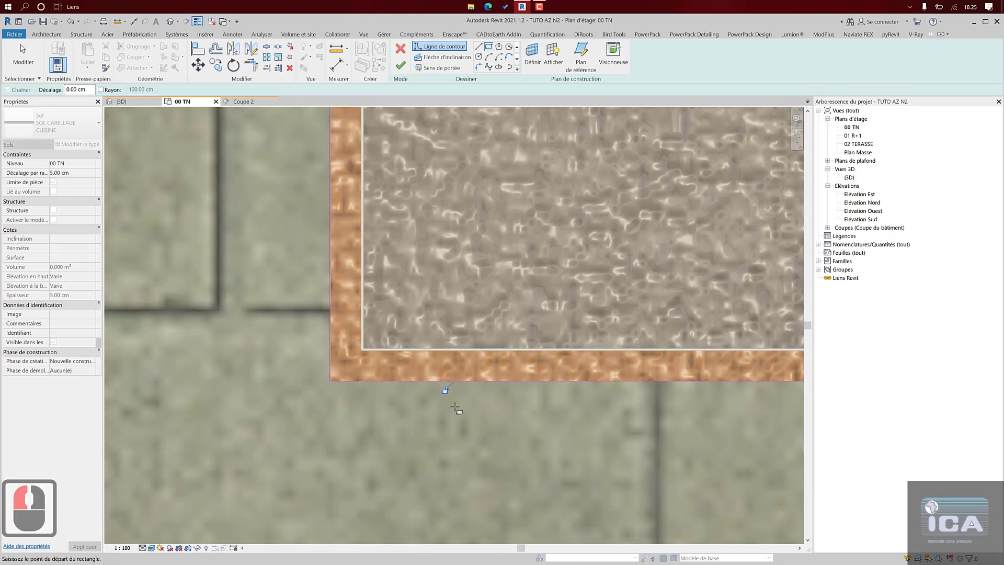
# - Check the rectangle's lower-left corner against the wall cores and finish the floor sketch
pyautogui.scroll(6, 332, 386)
pyautogui.scroll(5, 333, 389)
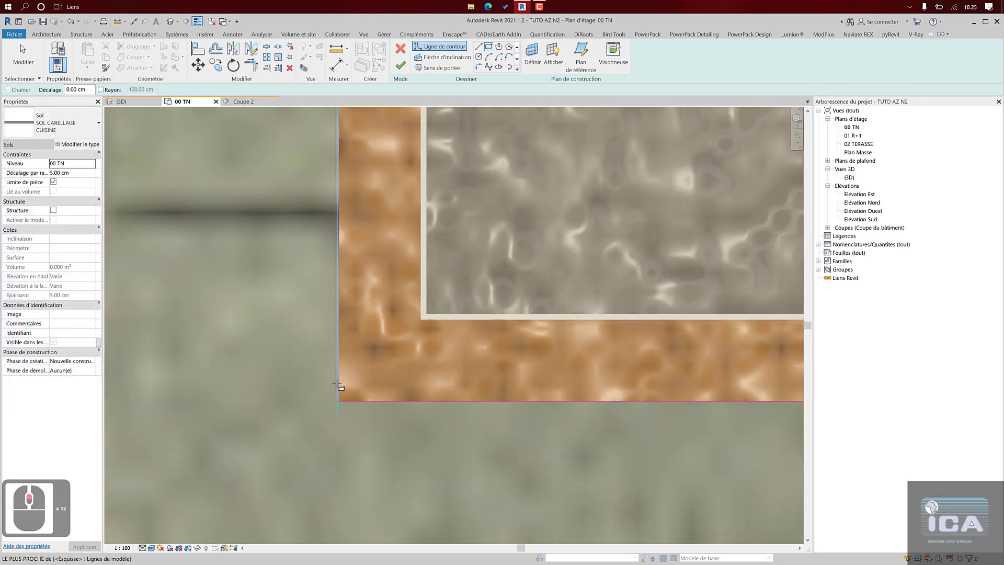
pyautogui.scroll(-10, 337, 389)
pyautogui.scroll(-6, 347, 388)
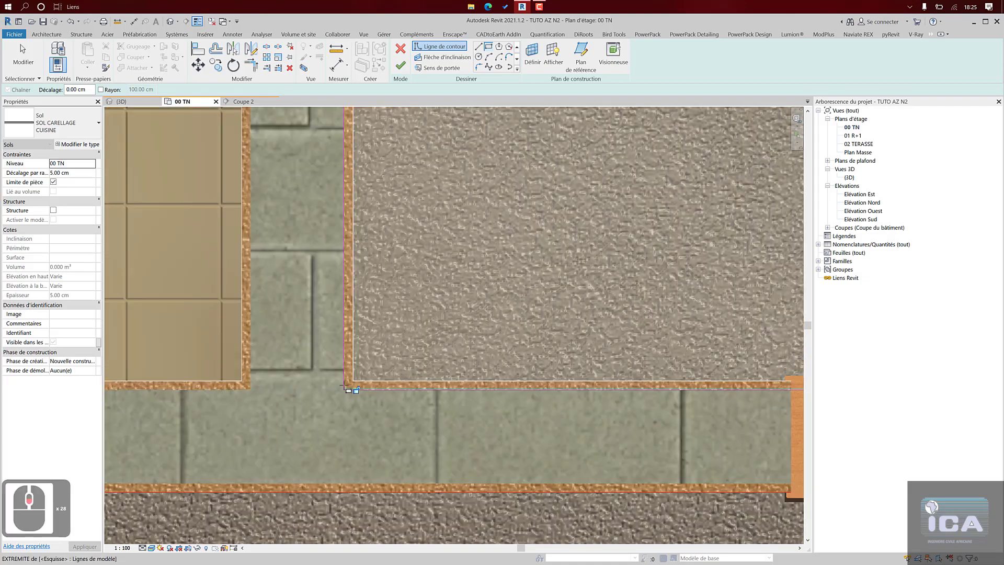
pyautogui.scroll(-5, 455, 309)
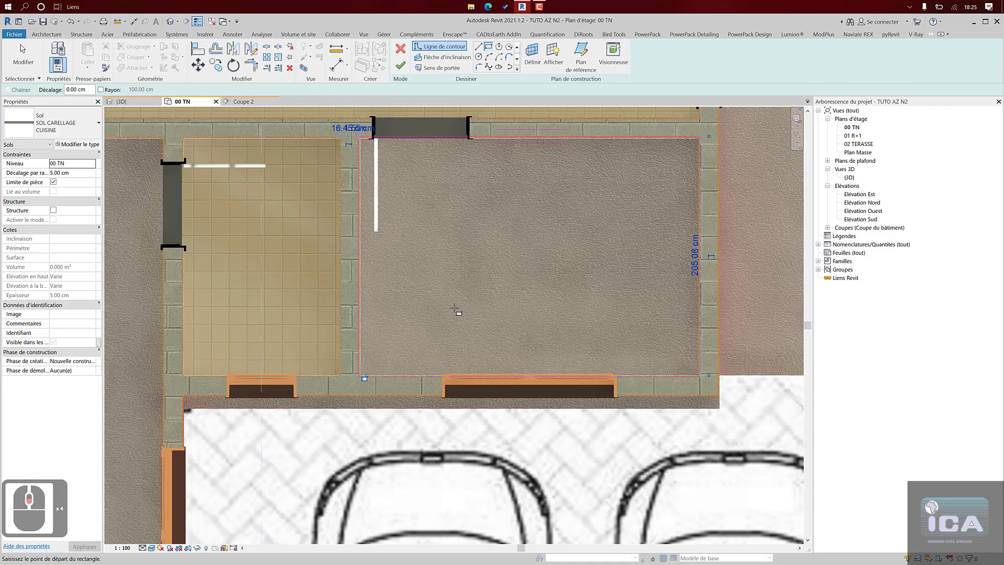
pyautogui.click(400, 73)
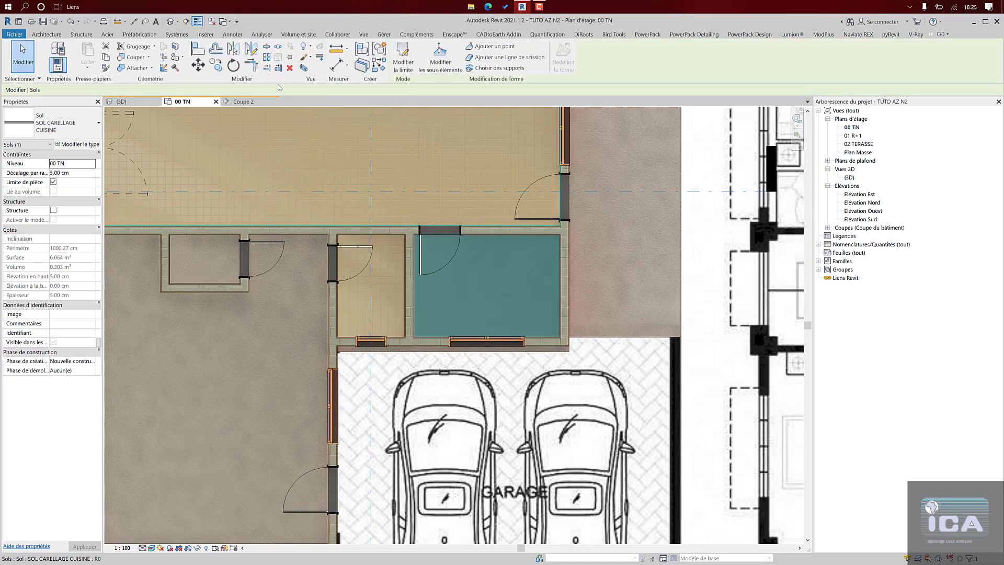
# - Add a SOL CARELLAGE CUISINE floor to the small closet of the large room, with a rectangular boundary between opposite wall-core corners
pyautogui.click(47, 35)
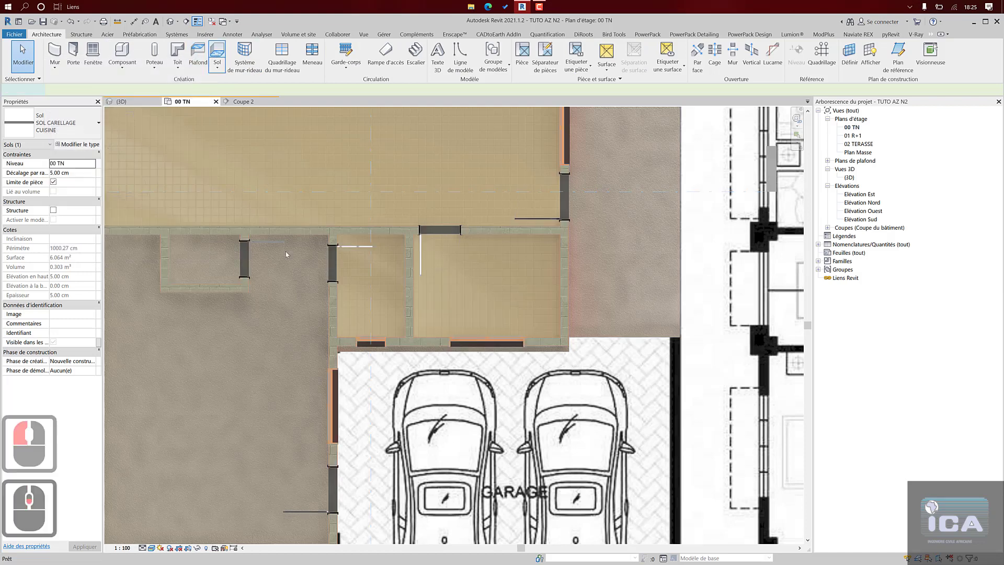
pyautogui.scroll(-2, 289, 252)
pyautogui.moveTo(301, 304)
pyautogui.mouseDown(button='middle')
pyautogui.moveTo(343, 282)
pyautogui.moveTo(388, 282)
pyautogui.mouseUp(button='middle')
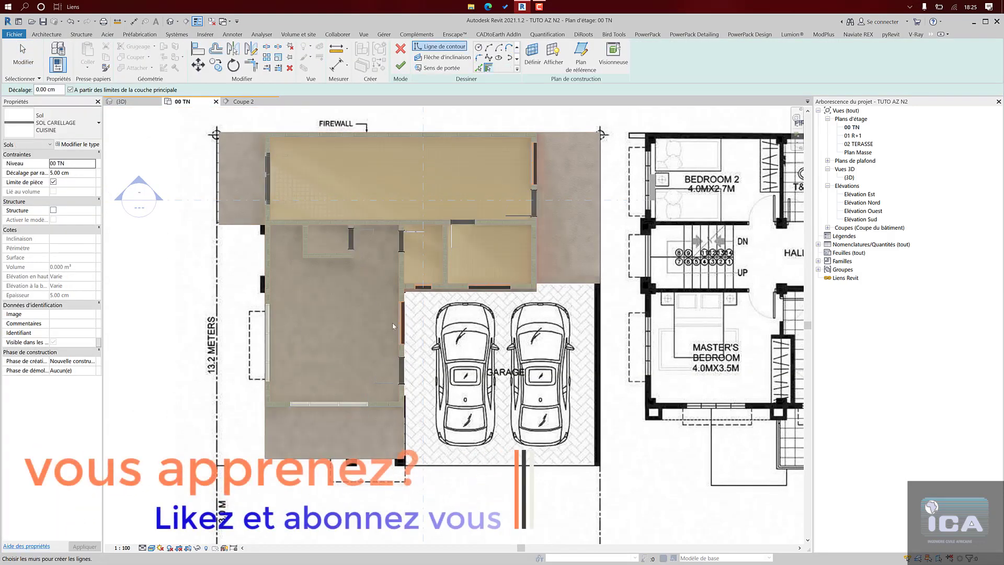
pyautogui.scroll(7, 316, 238)
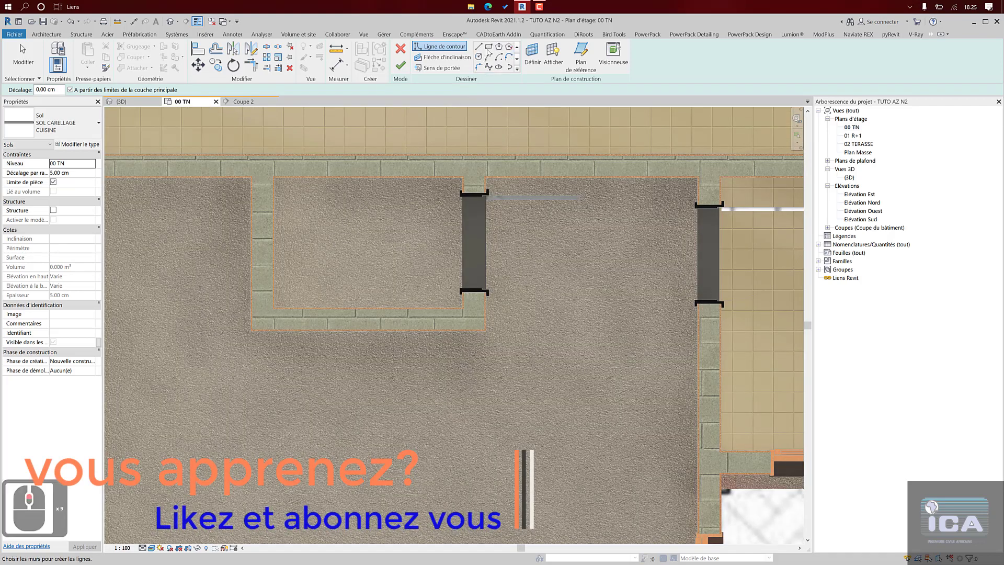
pyautogui.click(487, 58)
pyautogui.scroll(5, 460, 179)
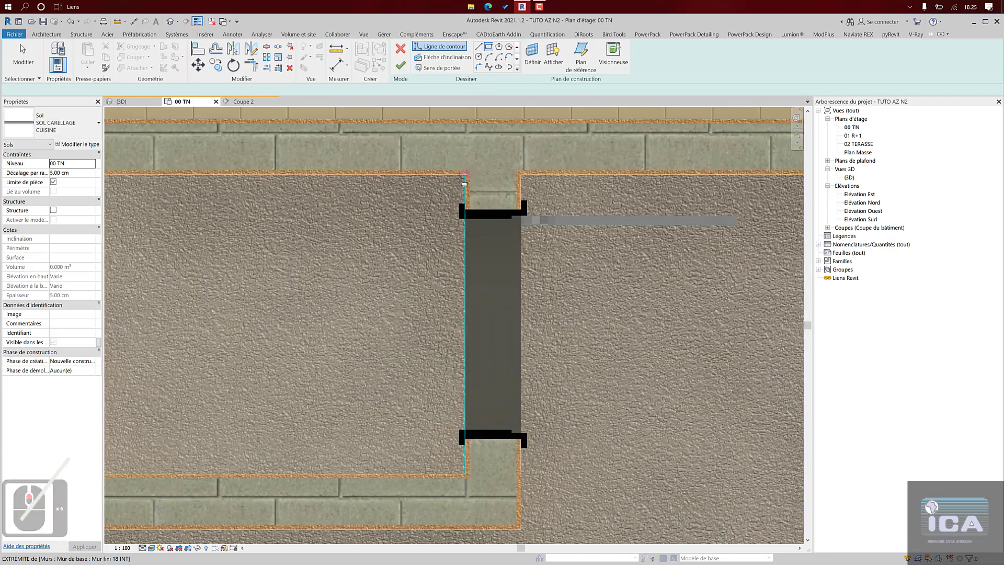
pyautogui.click(461, 179)
pyautogui.scroll(-7, 400, 271)
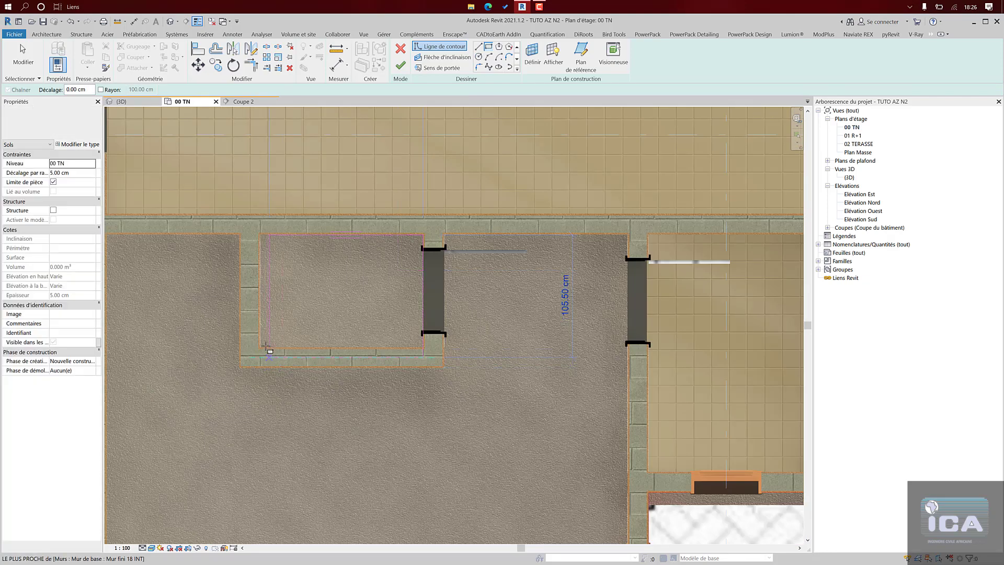
pyautogui.click(261, 346)
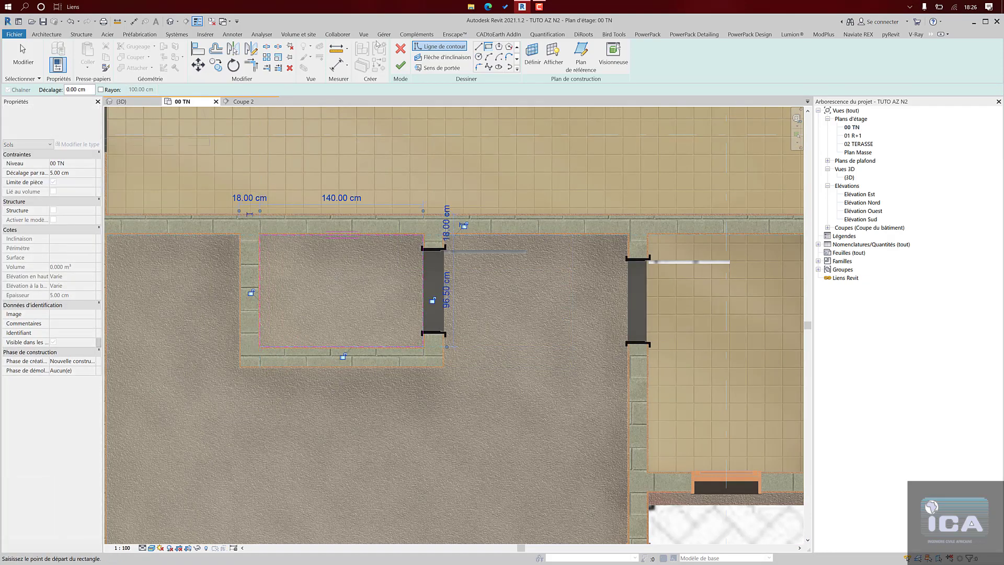
pyautogui.click(402, 64)
# - Start a floor for the large room, picking boundary lines along its left and upper walls and the closet's left and lower outer faces
pyautogui.scroll(-5, 431, 290)
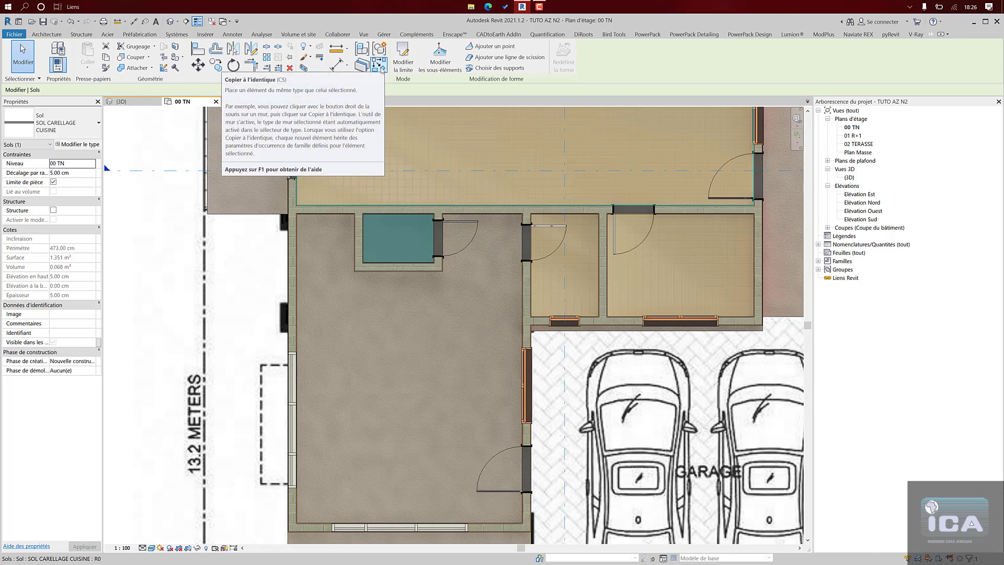
pyautogui.click(403, 55)
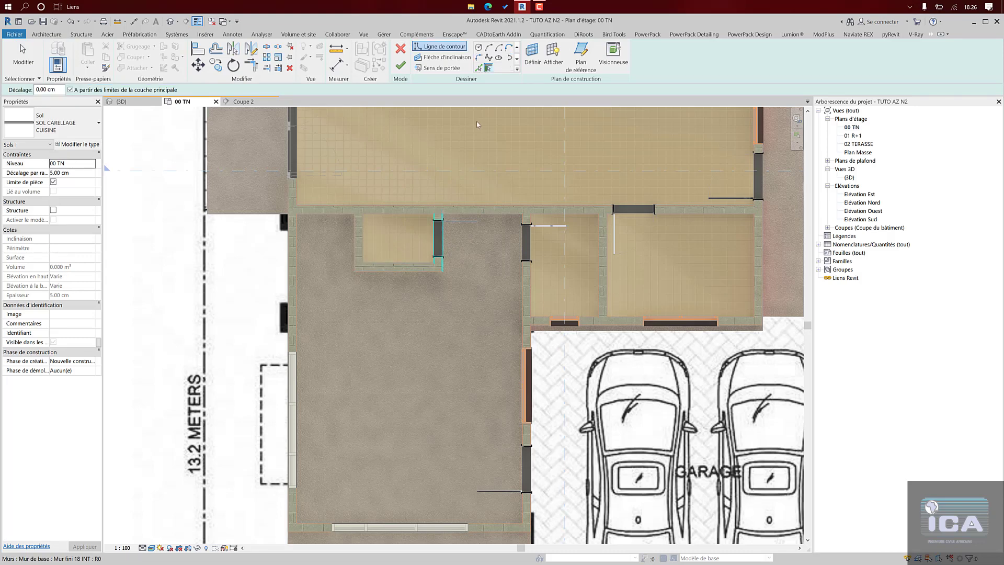
pyautogui.click(480, 68)
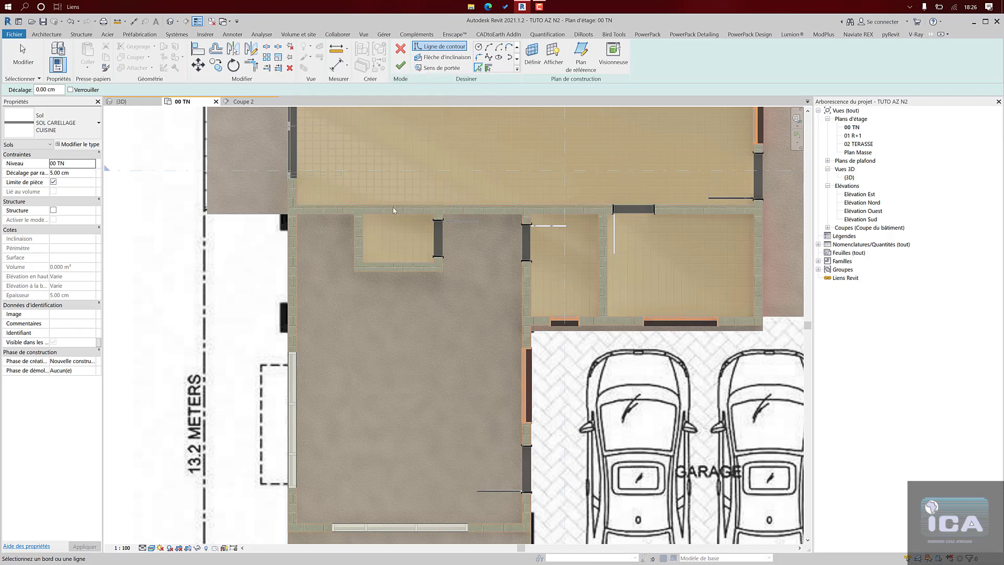
pyautogui.scroll(-2, 488, 58)
pyautogui.click(294, 272)
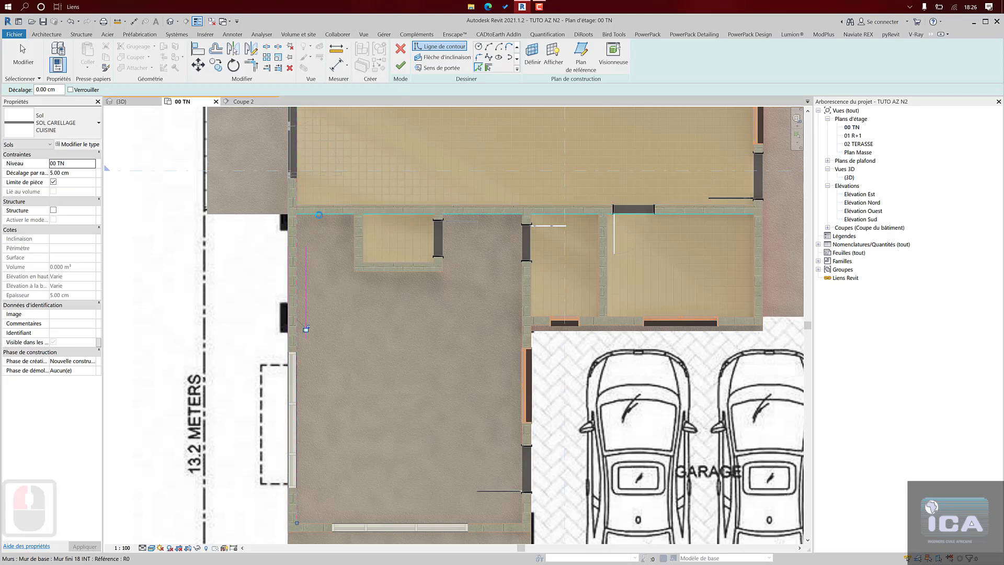
pyautogui.click(353, 240)
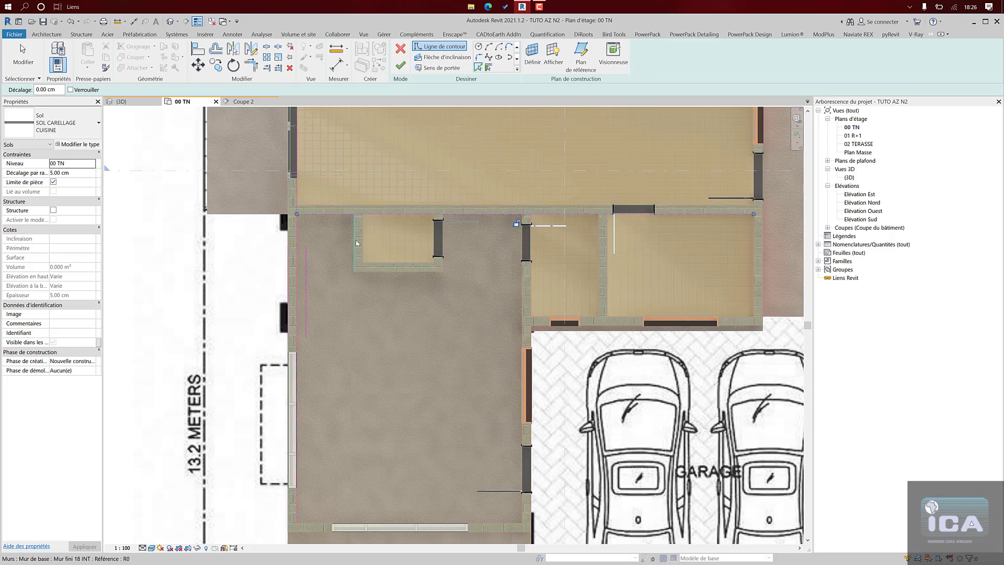
pyautogui.click(389, 270)
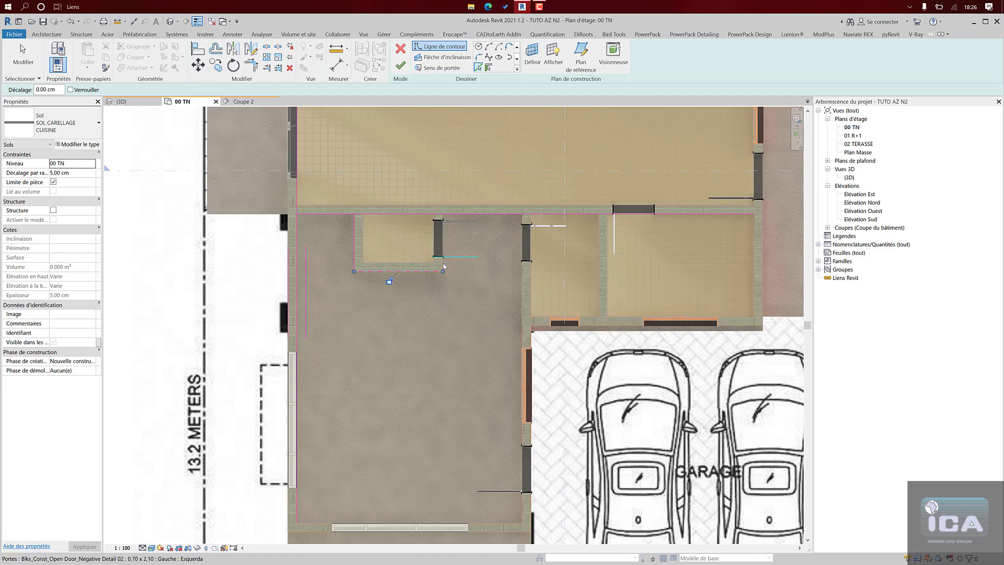
# - Pick the remaining boundary lines along the closet's door-side face and the large room's right and lower walls
pyautogui.scroll(5, 443, 268)
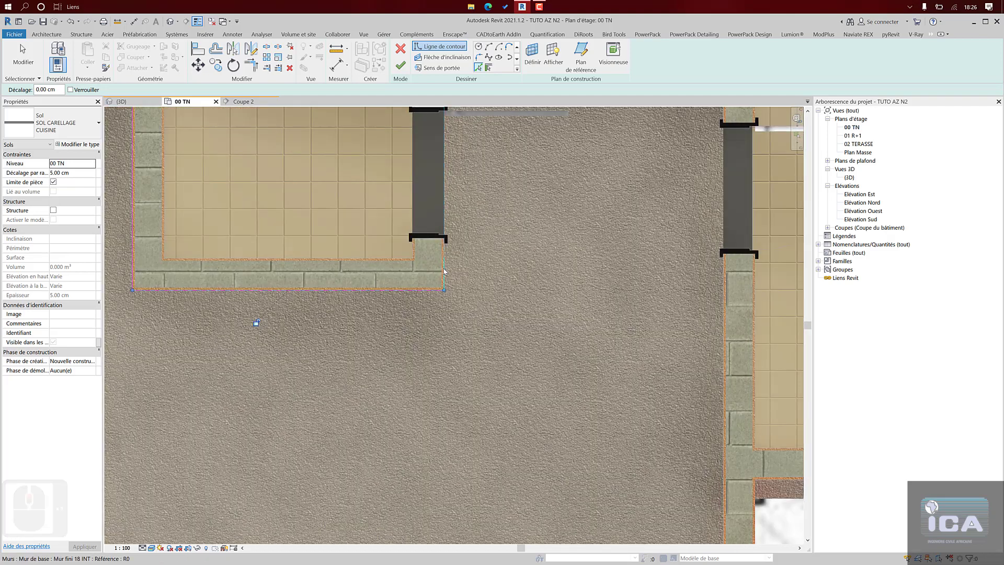
pyautogui.scroll(-5, 450, 246)
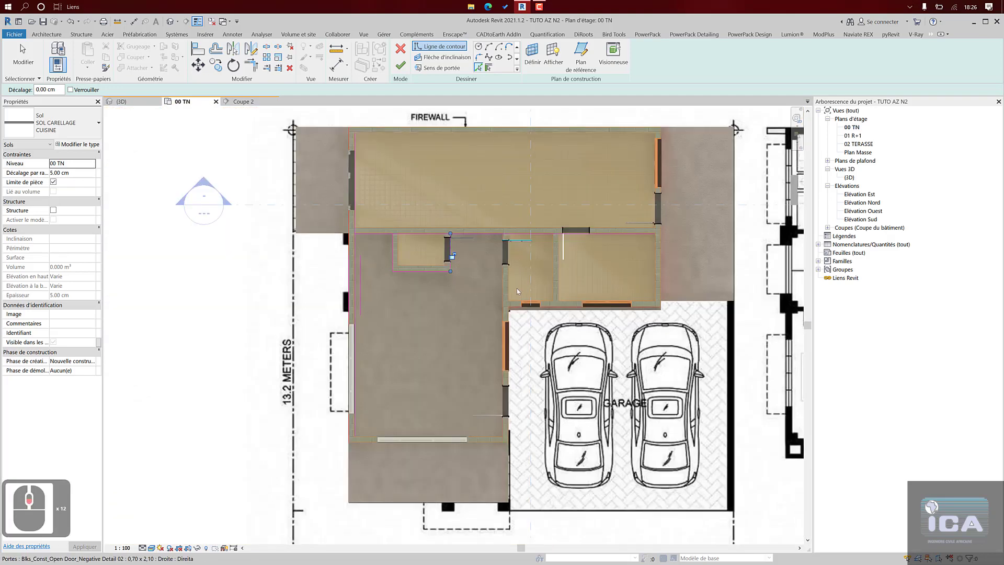
pyautogui.click(499, 305)
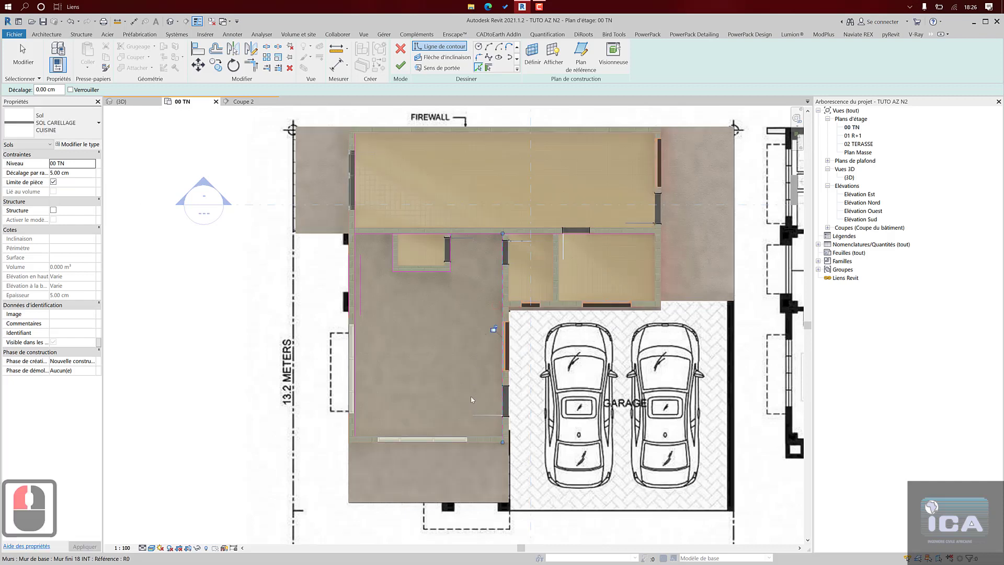
pyautogui.click(479, 434)
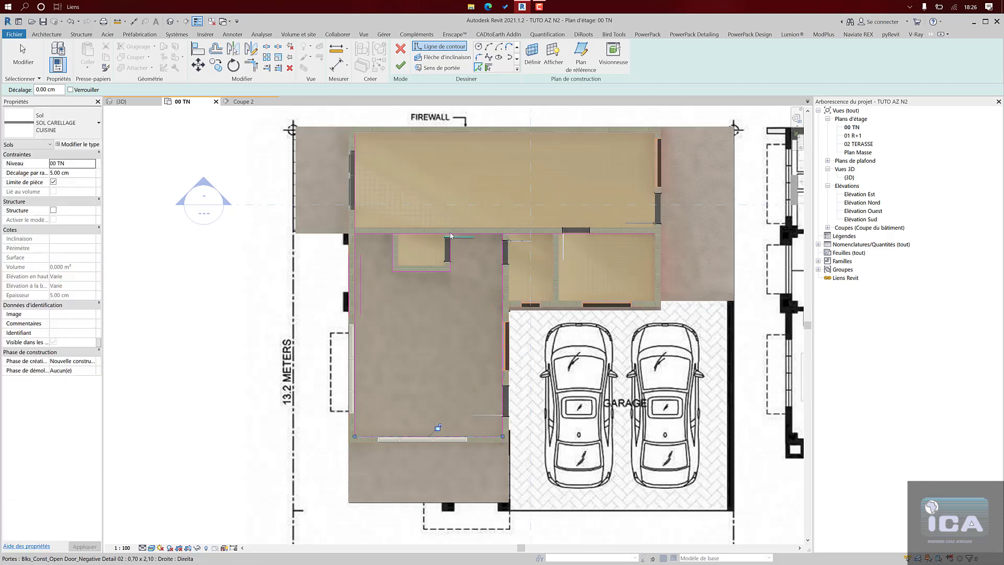
# - Trim the large room's floor boundary lines into corners, detaching the constrained elements
pyautogui.click(251, 66)
pyautogui.click(381, 236)
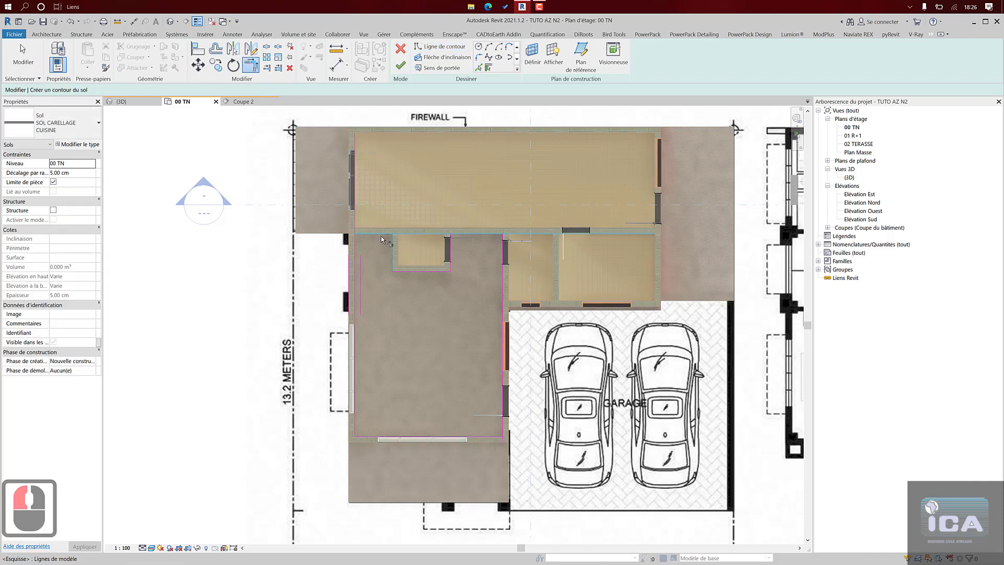
pyautogui.click(367, 252)
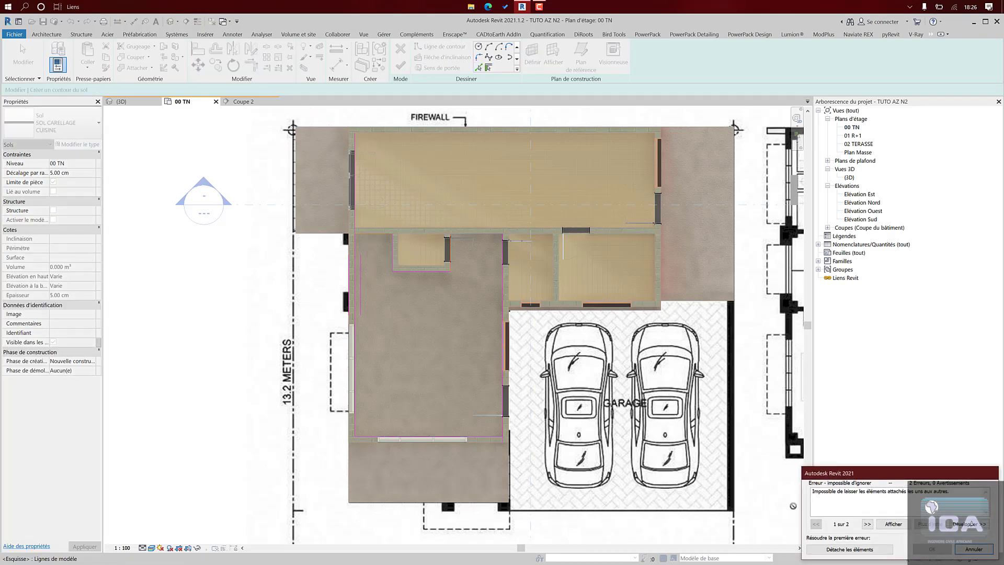
pyautogui.click(843, 550)
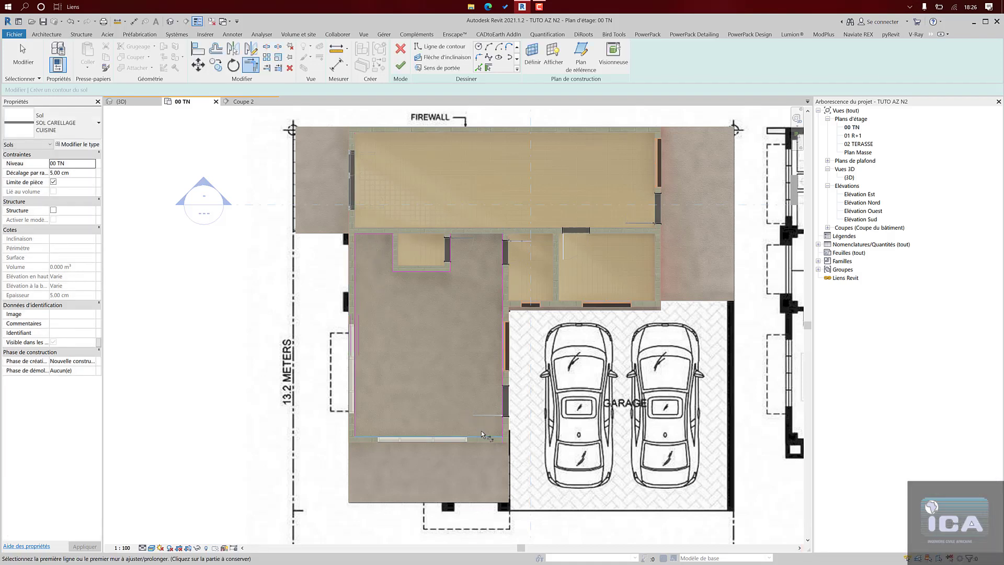
pyautogui.click(502, 416)
# - Draw the missing boundary line, about 157.5 cm long, from the closet's door-side wall to the room's upper-right corner, finish the floor and deselect it
pyautogui.click(458, 47)
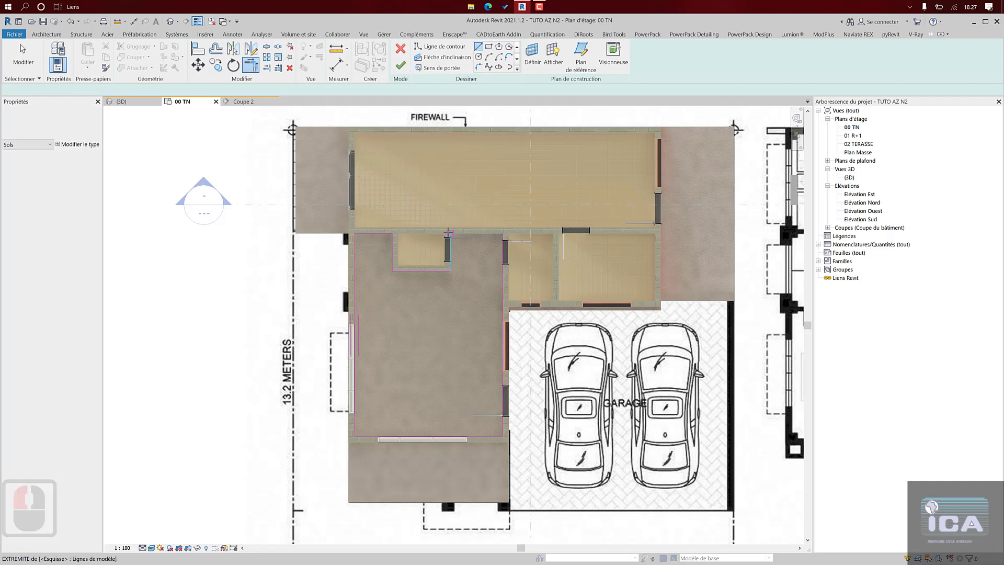
pyautogui.click(502, 234)
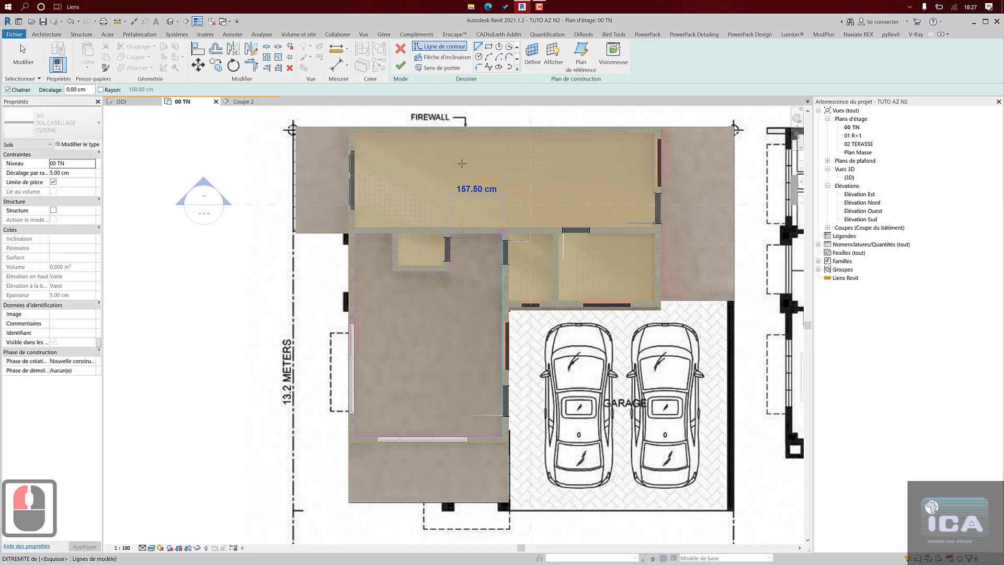
pyautogui.click(401, 68)
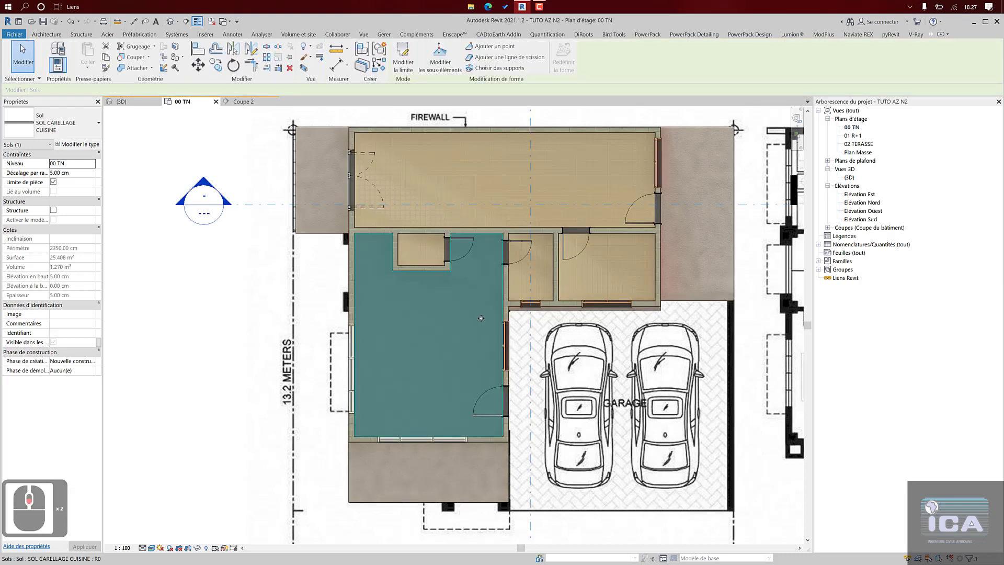
pyautogui.scroll(-2, 465, 339)
pyautogui.moveTo(463, 339); pyautogui.dragTo(460, 356, button='middle')
pyautogui.scroll(1, 461, 347)
pyautogui.scroll(-1, 461, 347)
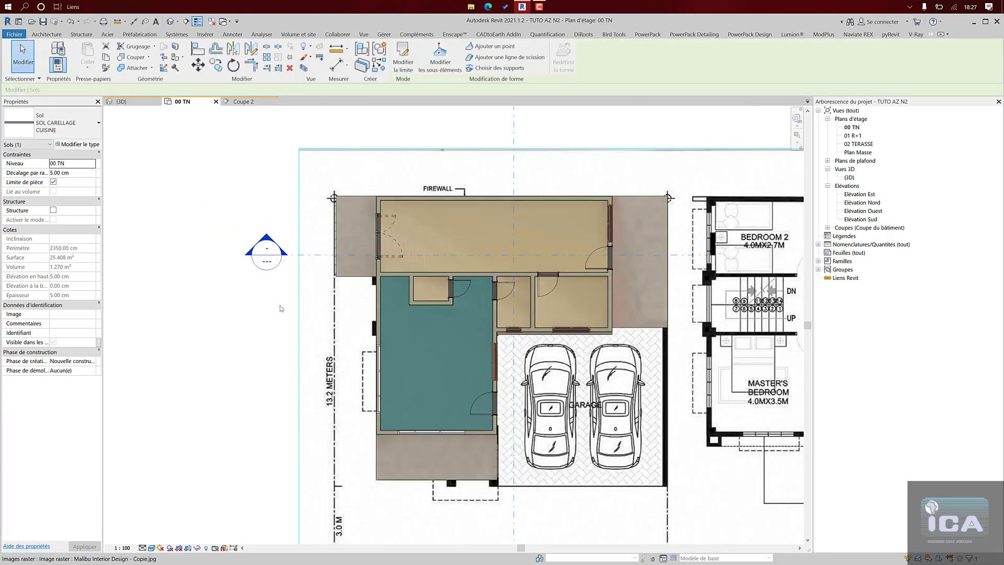
pyautogui.click(279, 309)
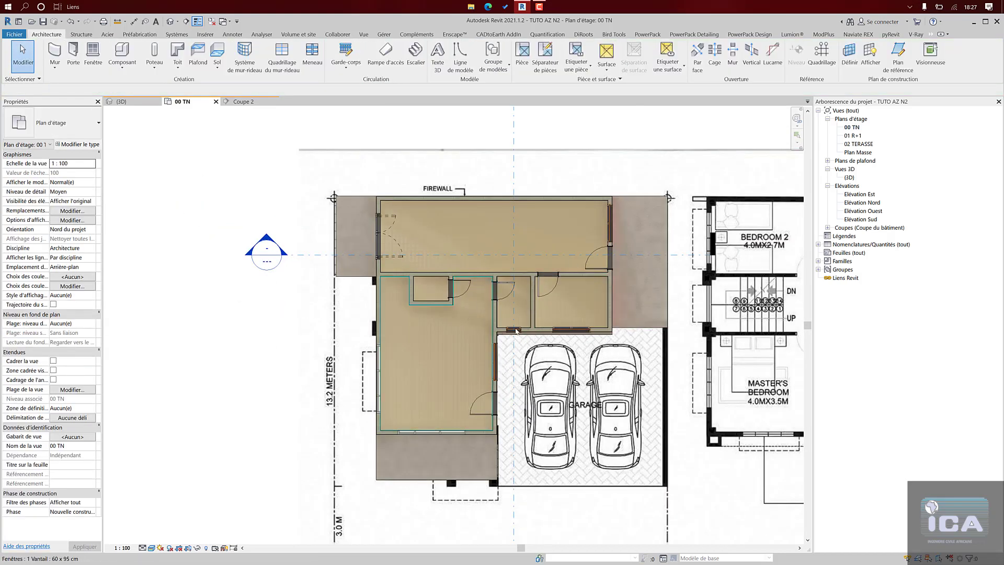
# - Examine the tiled floors and the wall gaps under the interior doors on the 00 TN plan, and open the {3D} view
pyautogui.scroll(2, 498, 290)
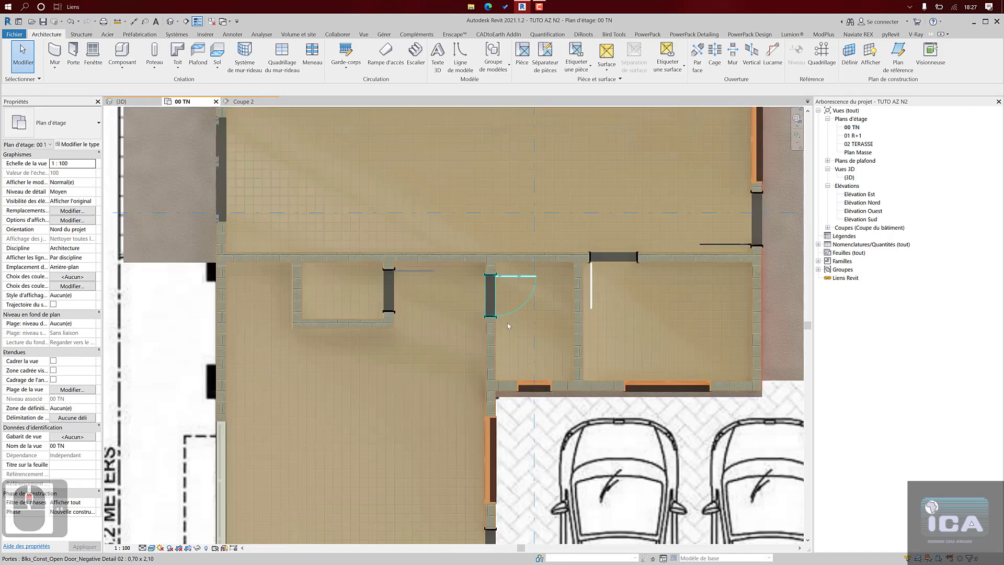
pyautogui.scroll(-2, 462, 324)
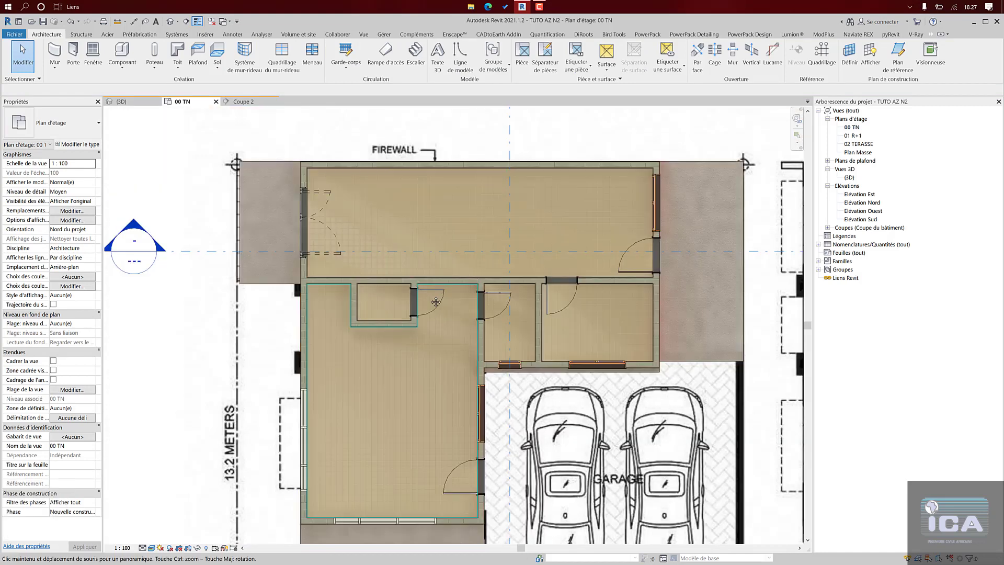
pyautogui.moveTo(438, 303); pyautogui.dragTo(403, 270, button='middle')
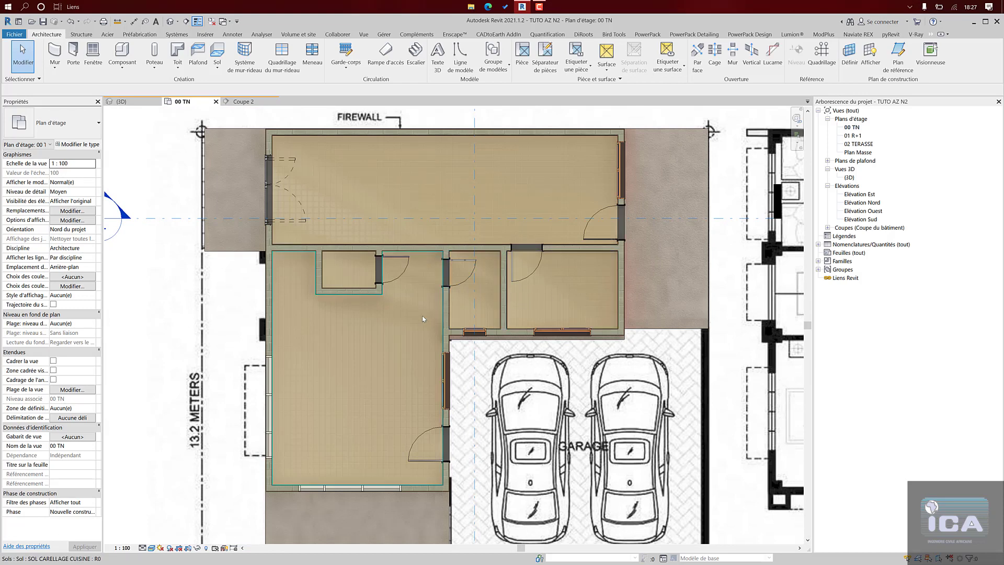
pyautogui.click(387, 276)
pyautogui.scroll(4, 387, 276)
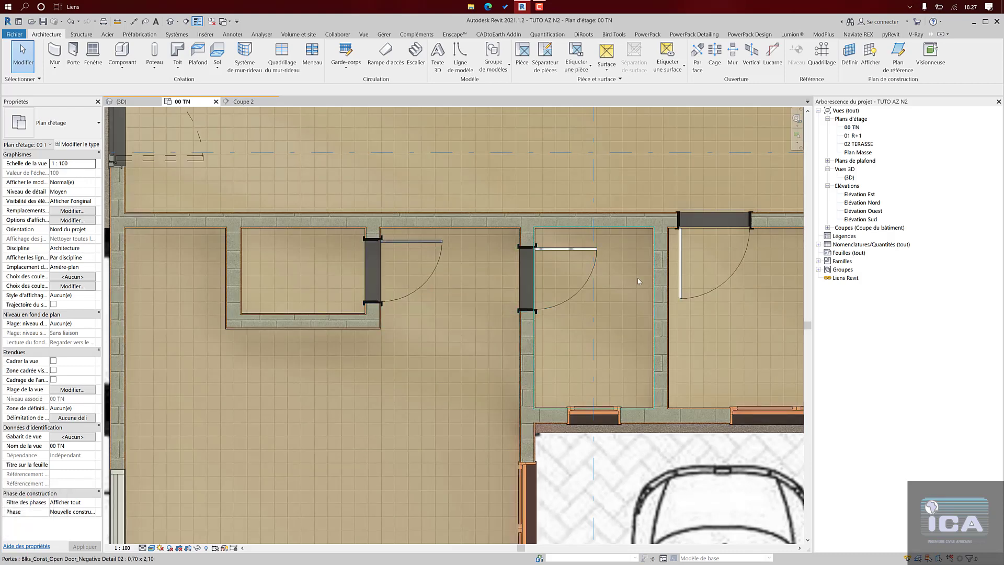
pyautogui.click(726, 223)
pyautogui.moveTo(726, 224); pyautogui.dragTo(611, 319, button='middle')
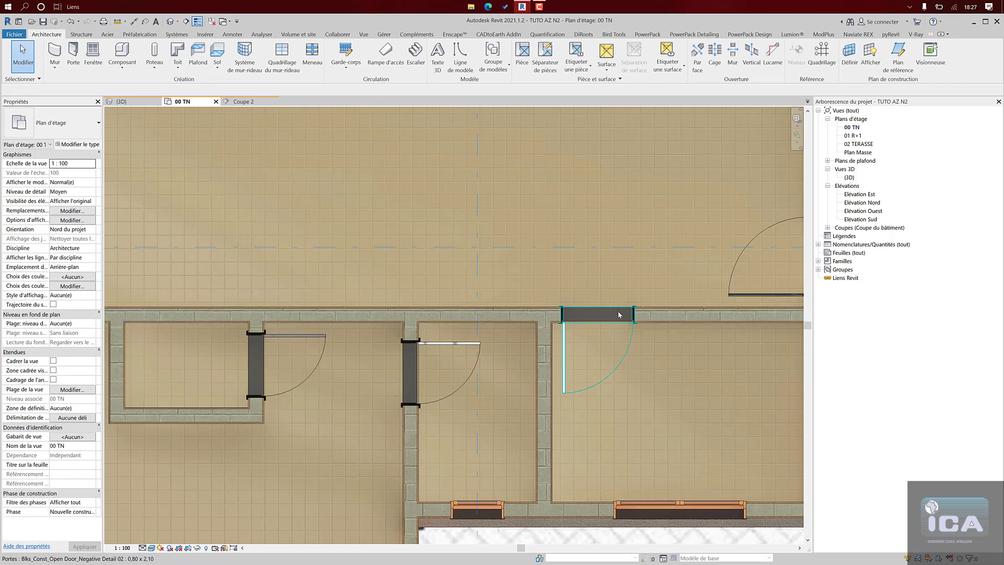
pyautogui.scroll(-4, 606, 314)
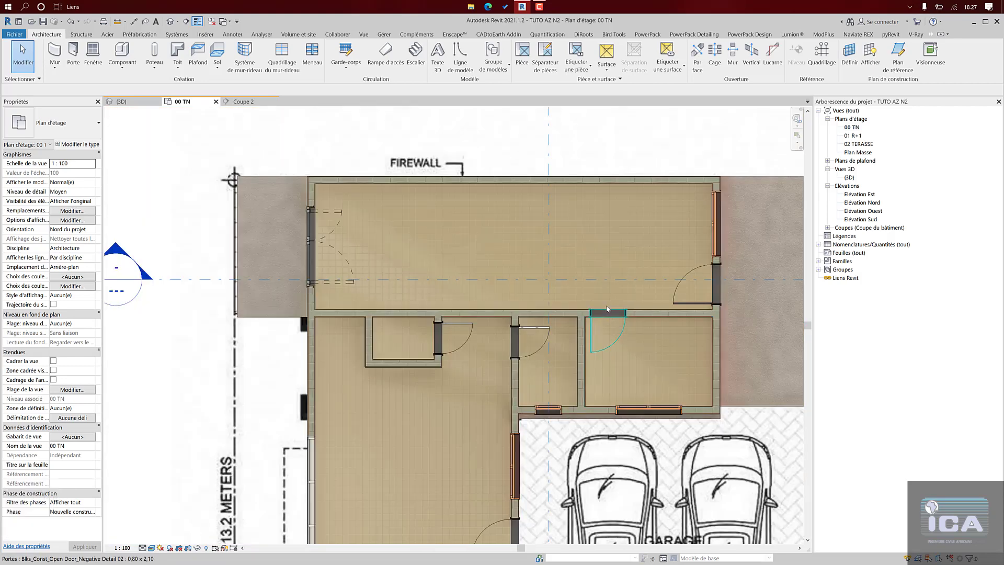
pyautogui.scroll(4, 607, 310)
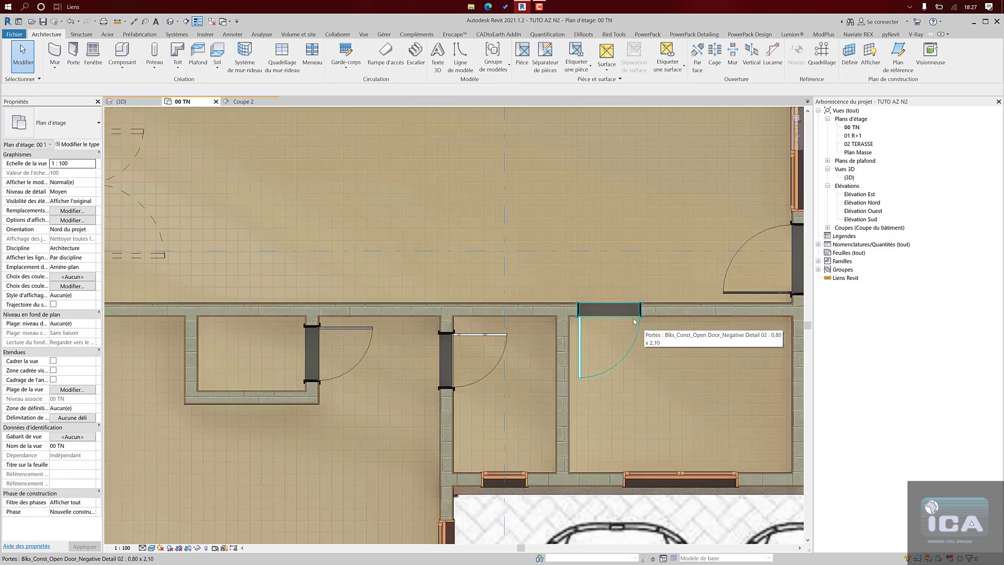
pyautogui.scroll(-4, 634, 321)
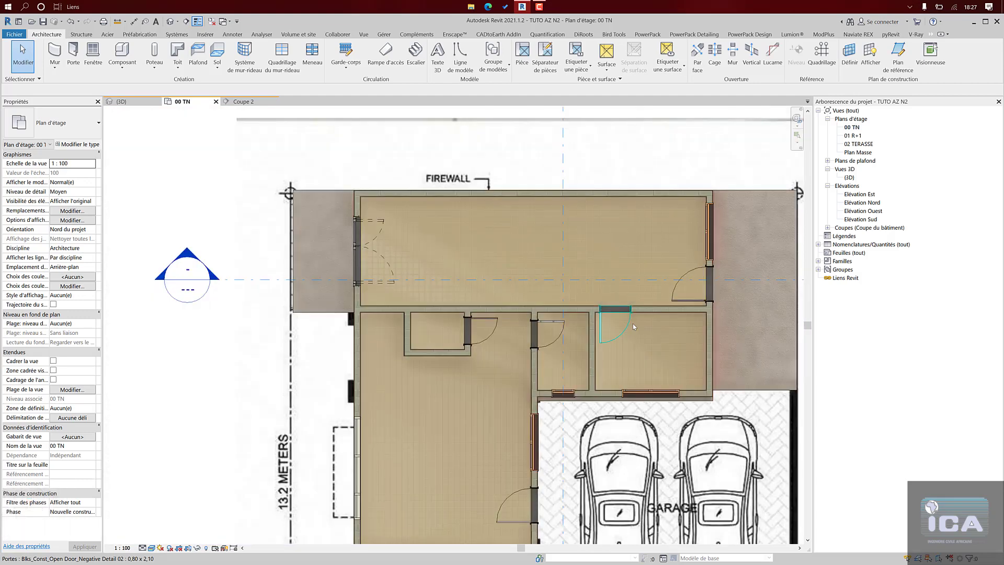
pyautogui.moveTo(643, 340); pyautogui.dragTo(616, 317, button='middle')
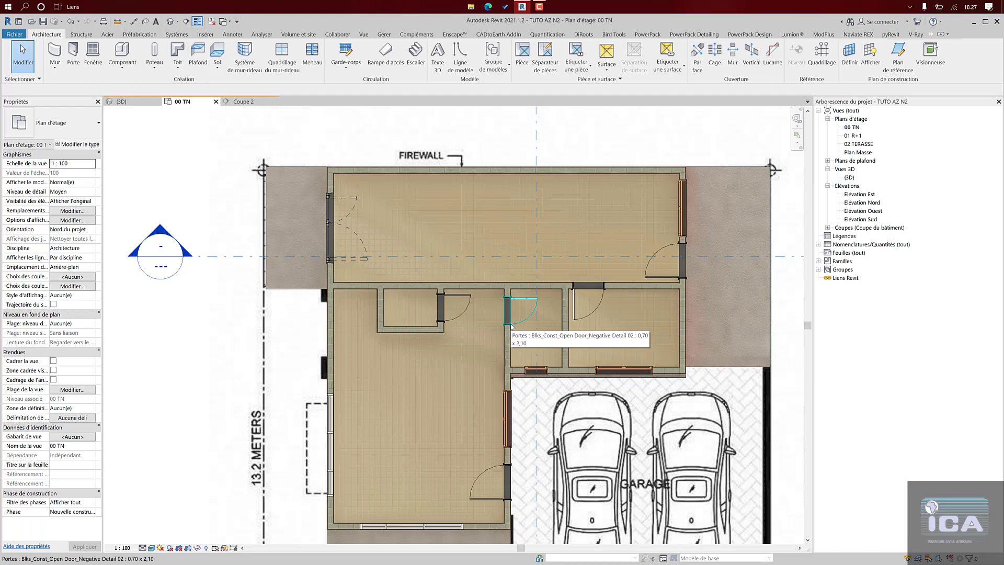
pyautogui.scroll(-3, 450, 242)
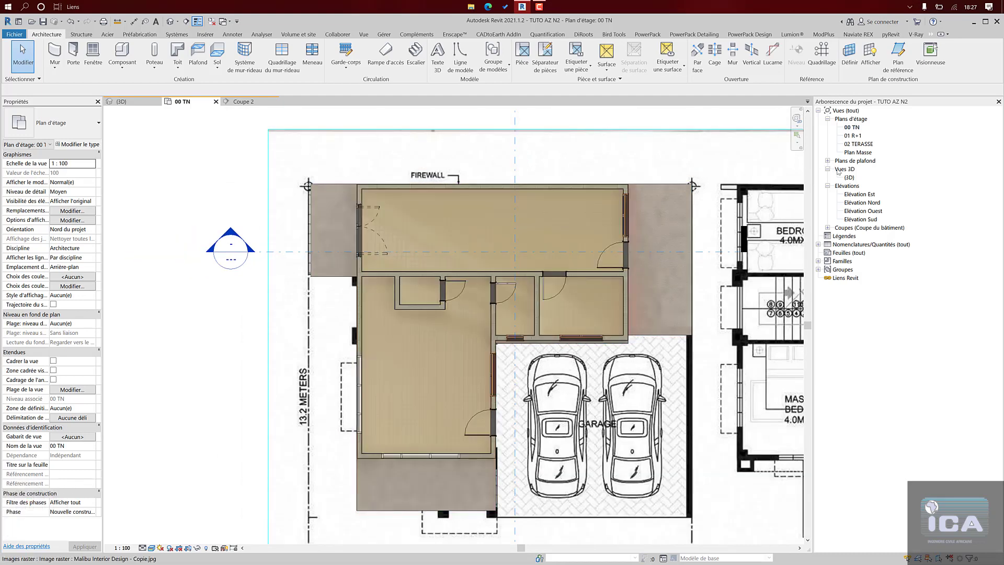
pyautogui.doubleClick(849, 178)
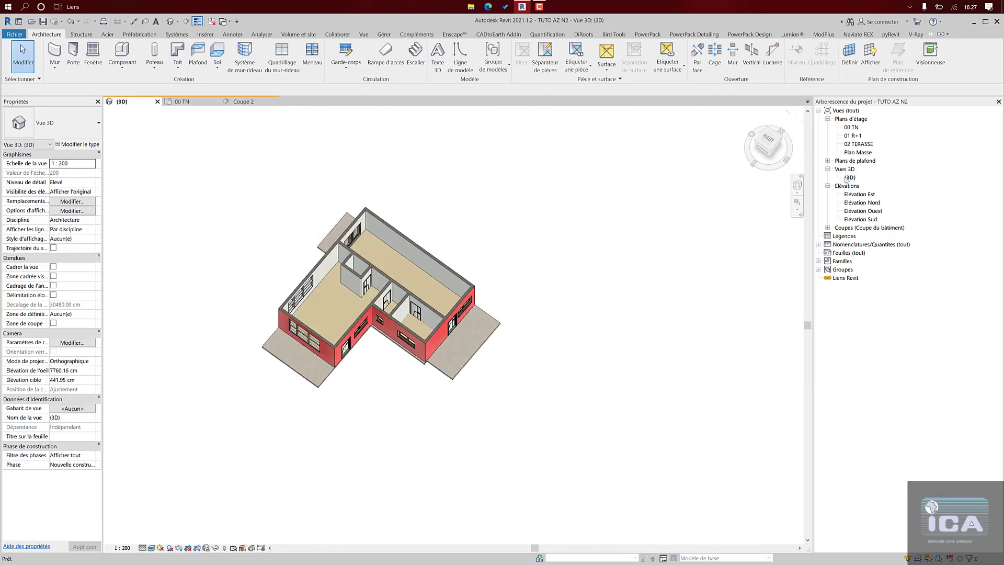
# - Set the opening angle of the 0,70 x 2,10 interior door type to 45° and deselect the closet door
pyautogui.scroll(12, 384, 294)
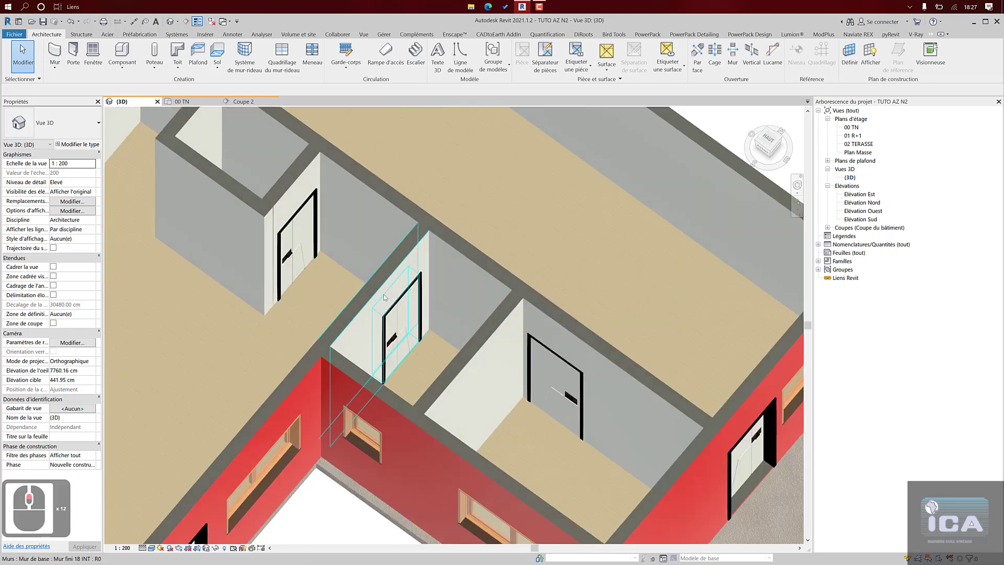
pyautogui.moveTo(384, 294); pyautogui.dragTo(431, 266, button='middle')
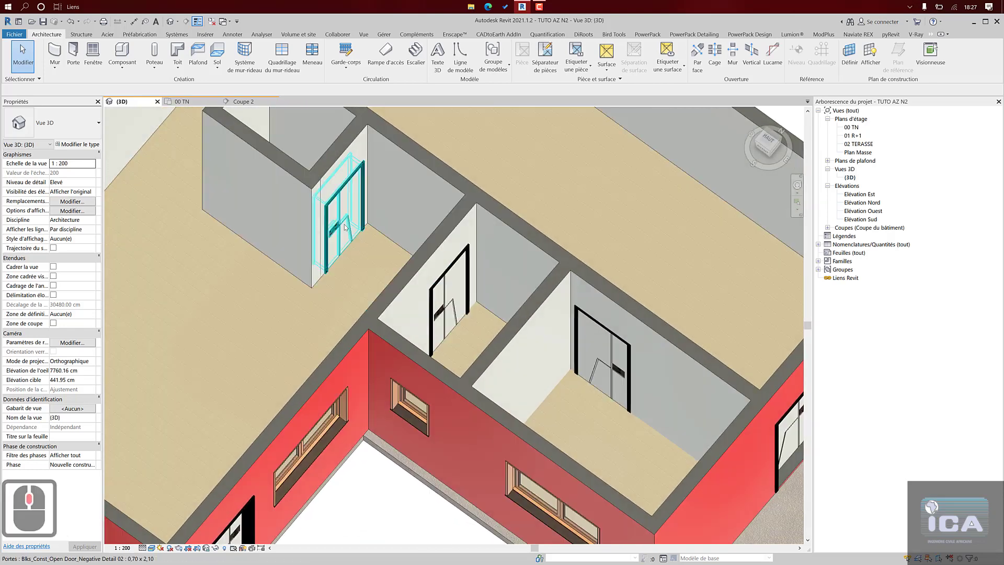
pyautogui.click(346, 226)
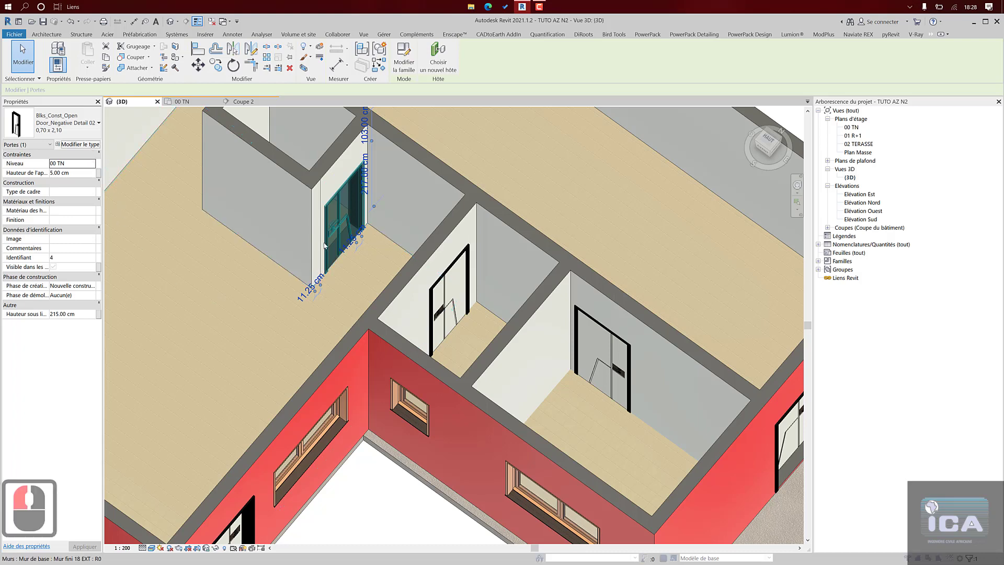
pyautogui.click(87, 148)
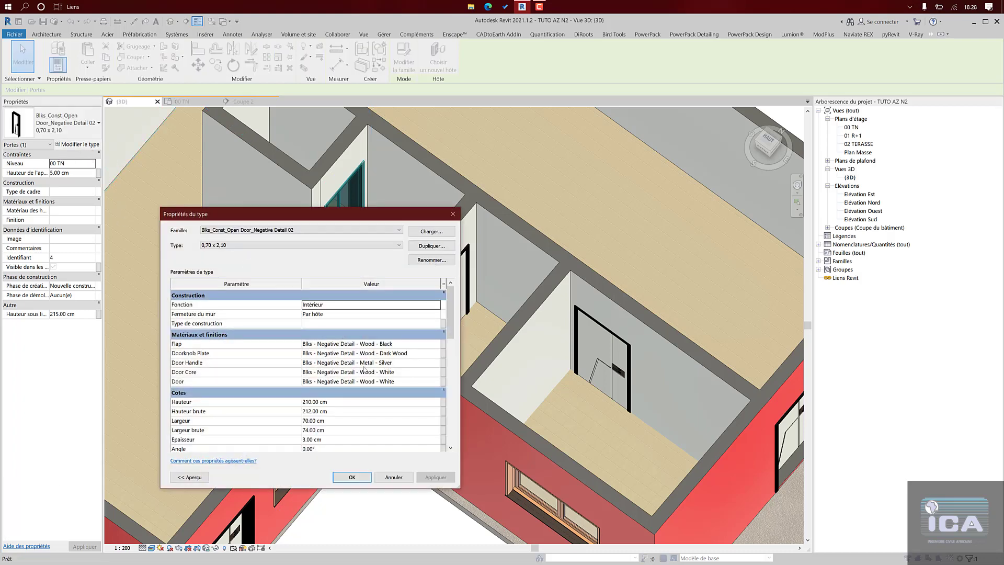
pyautogui.scroll(-2, 364, 370)
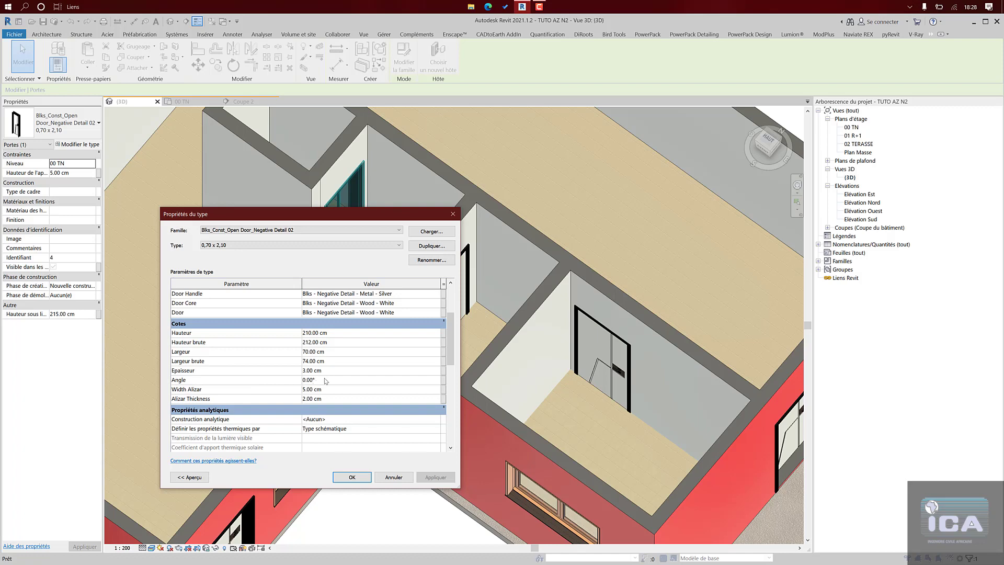
pyautogui.click(326, 380)
pyautogui.write('45')
pyautogui.click(352, 477)
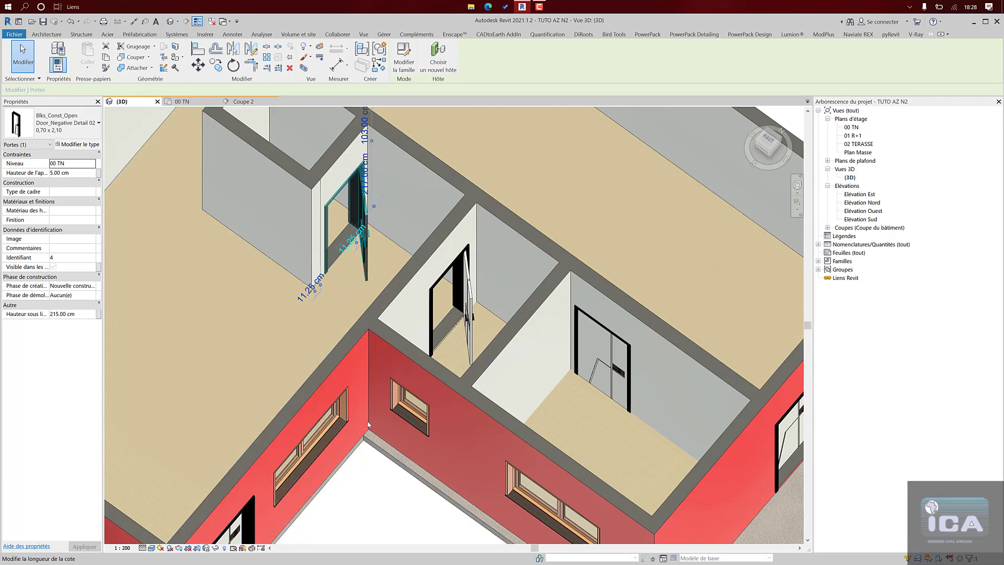
pyautogui.click(379, 491)
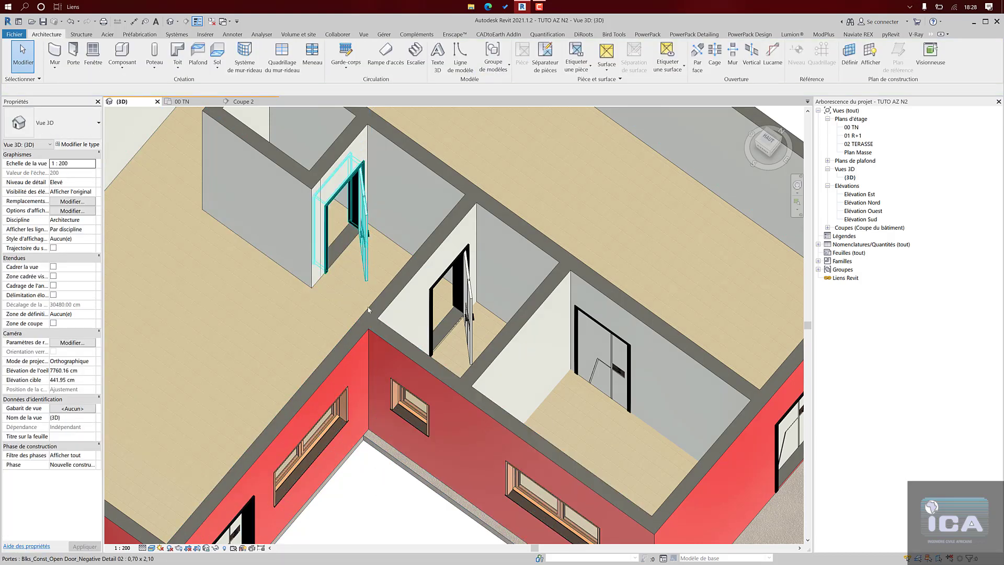
# - Examine the floor gaps under the opened closet door and the neighbouring interior doors in the 3D view
pyautogui.click(473, 316)
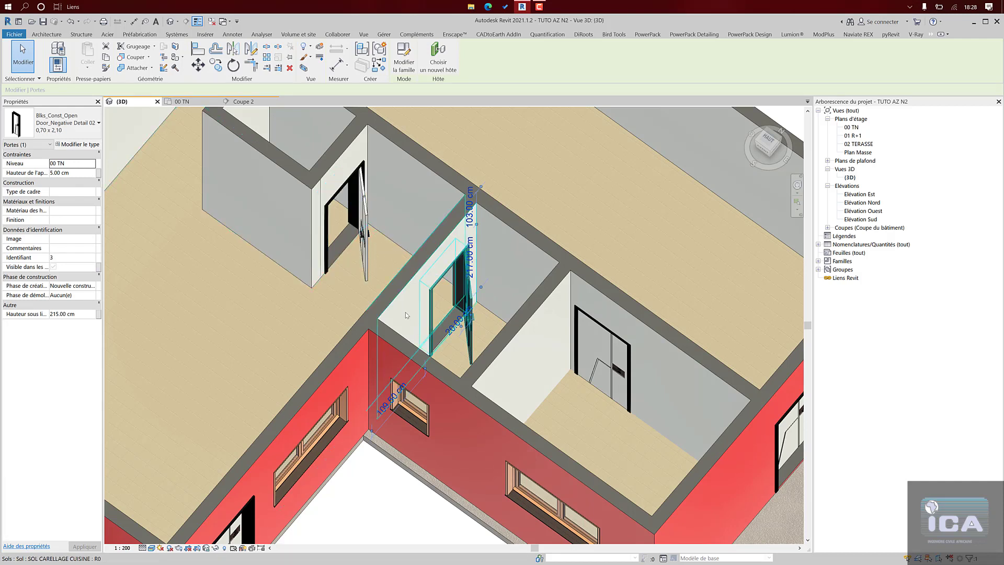
pyautogui.click(389, 479)
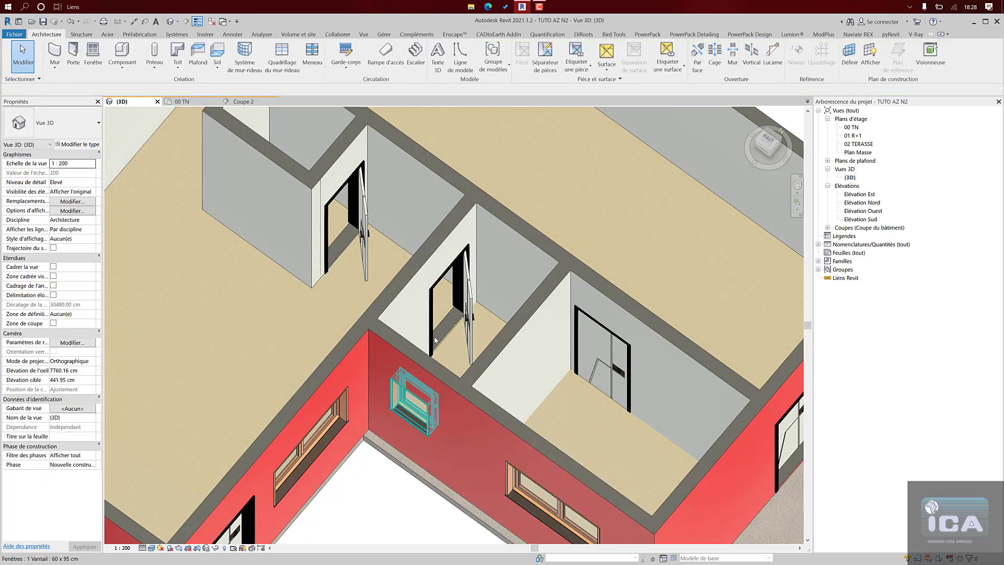
pyautogui.scroll(-5, 446, 407)
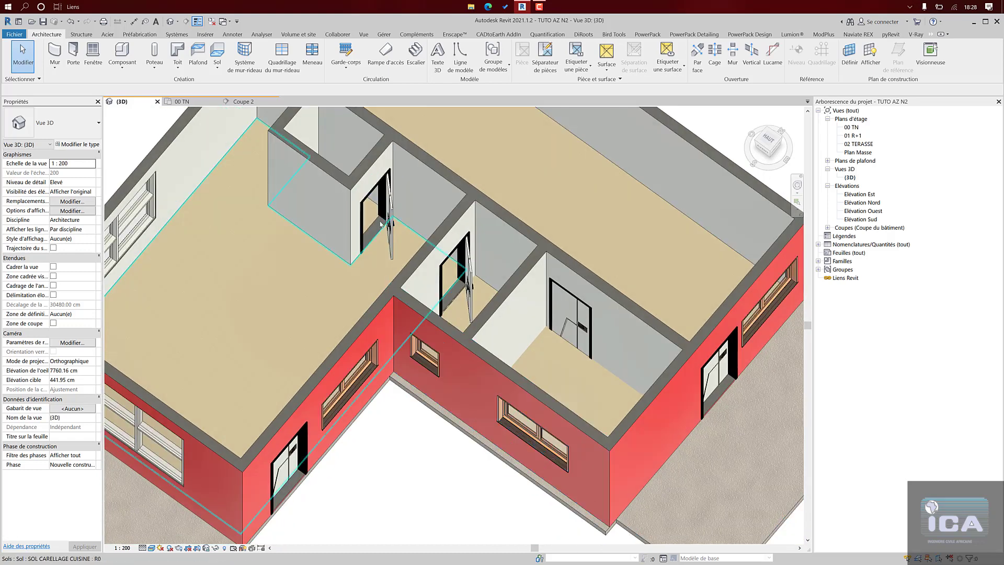
pyautogui.scroll(10, 408, 336)
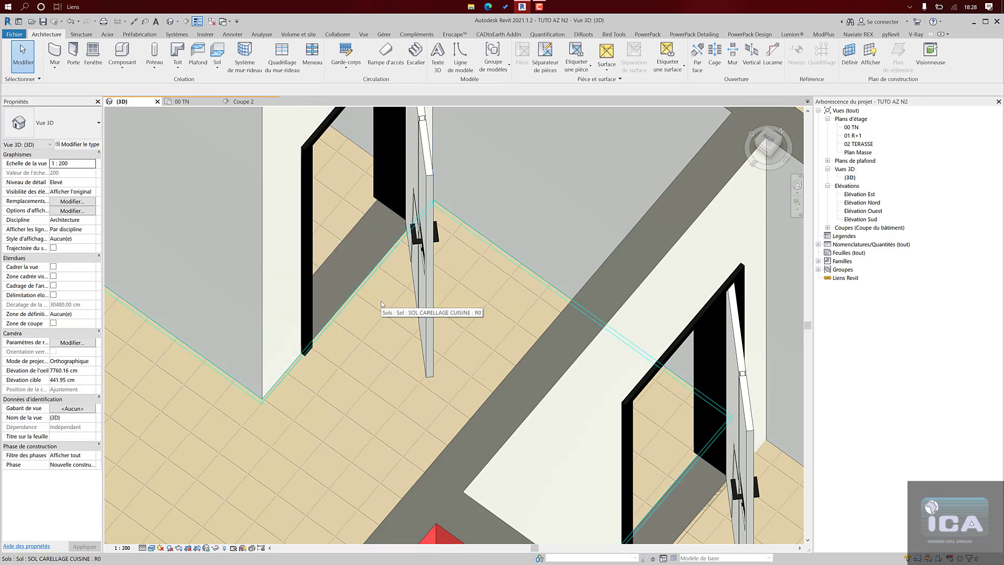
pyautogui.scroll(-3, 503, 257)
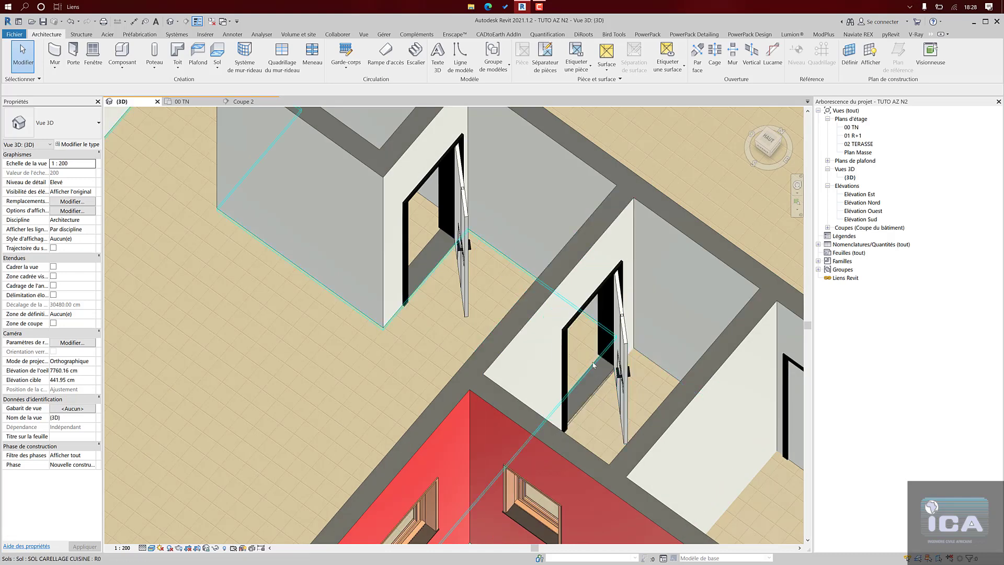
pyautogui.scroll(-2, 580, 340)
pyautogui.moveTo(542, 287); pyautogui.dragTo(488, 212, button='middle')
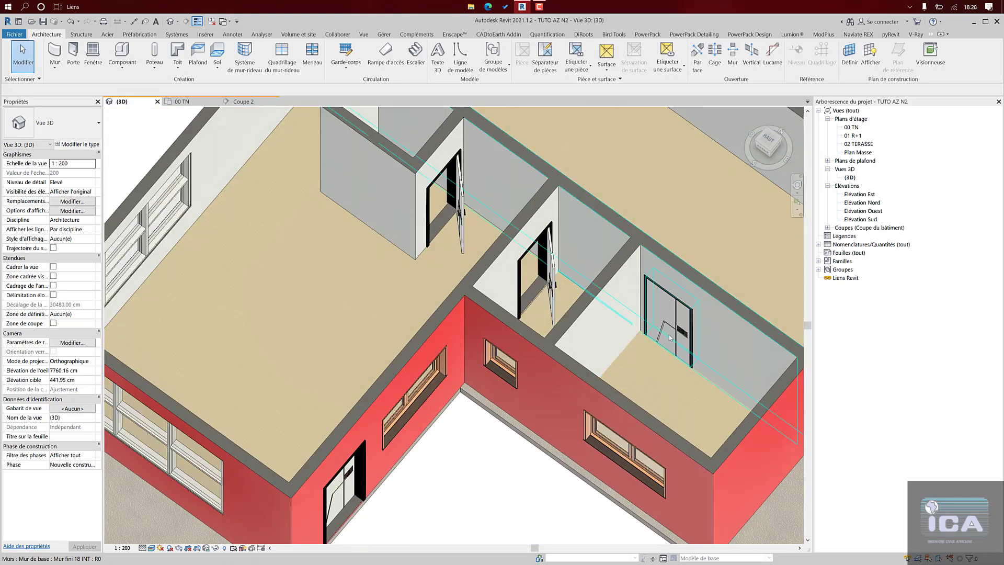
pyautogui.scroll(-5, 329, 322)
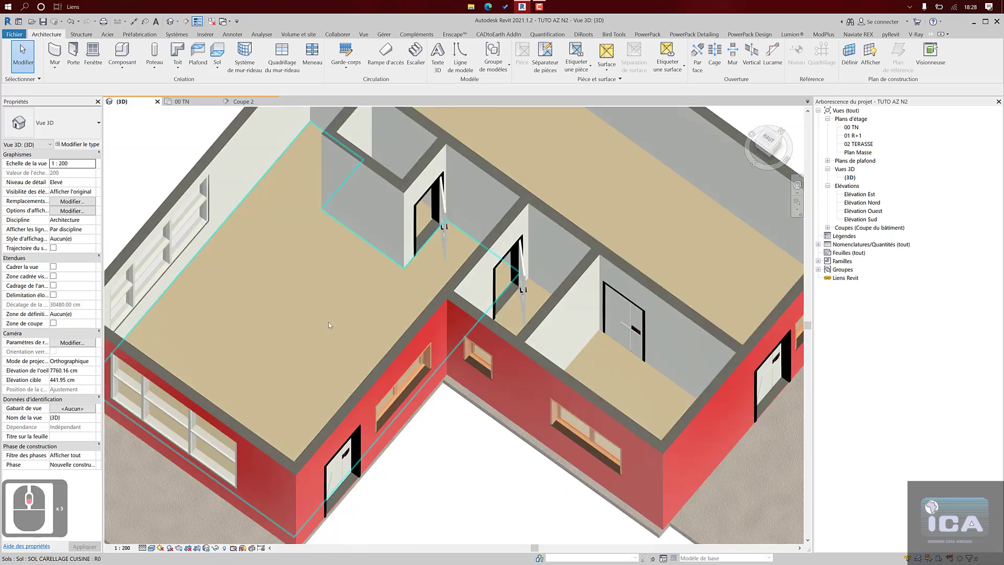
# - Edit the closet floor's boundary on the 00 TN plan, picking lines along the door opening's two jambs and its outer wall face
pyautogui.click(183, 102)
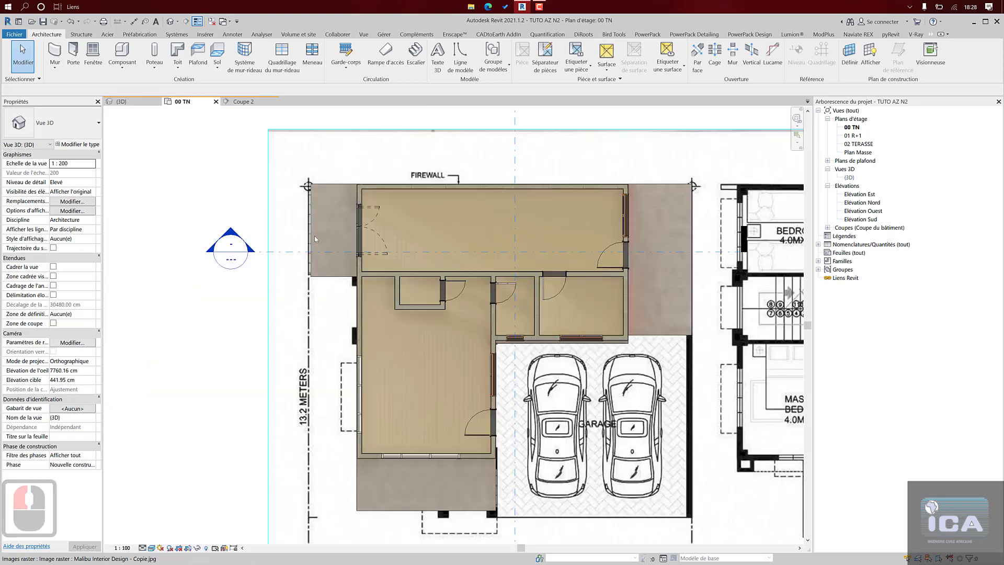
pyautogui.scroll(3, 440, 300)
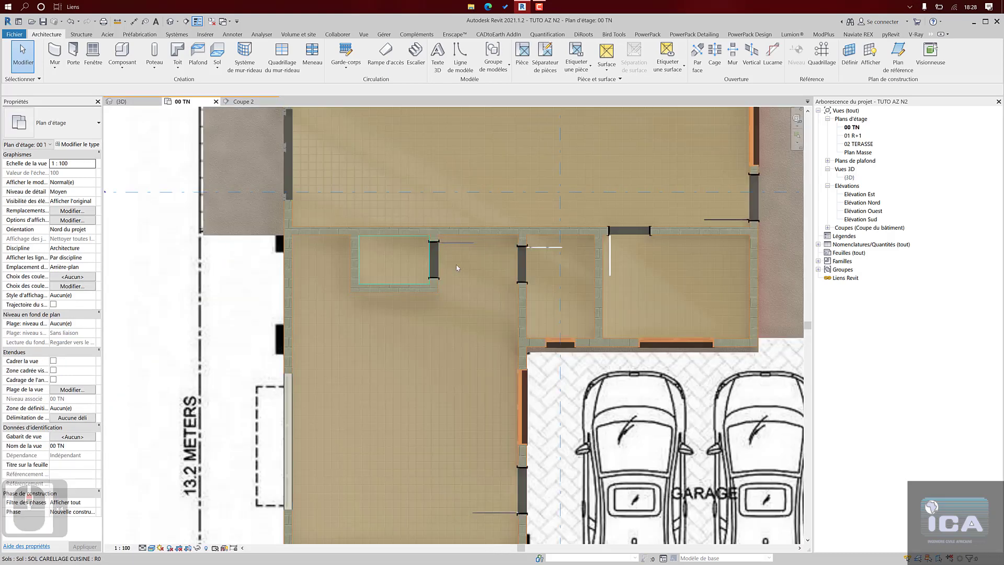
pyautogui.click(399, 256)
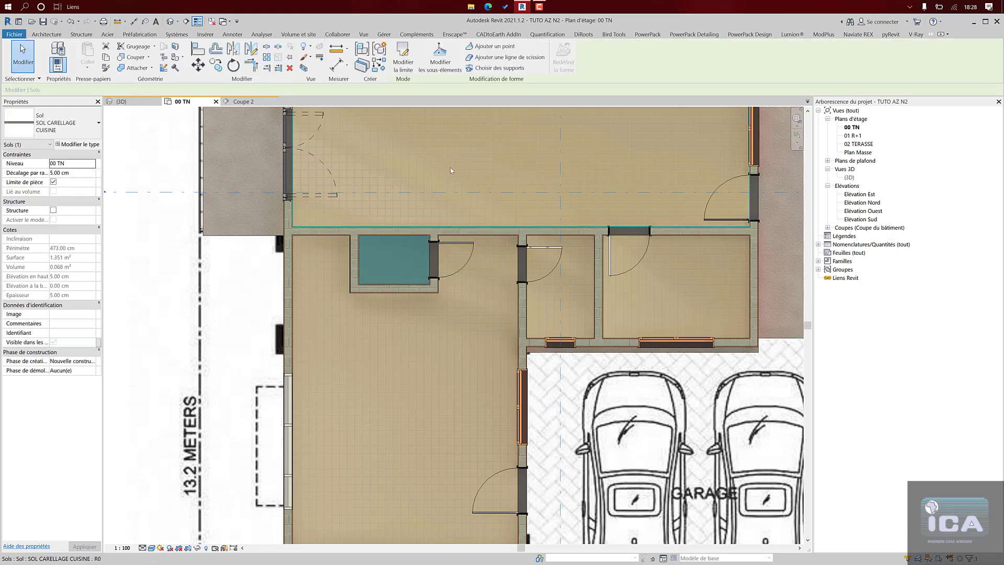
pyautogui.click(402, 64)
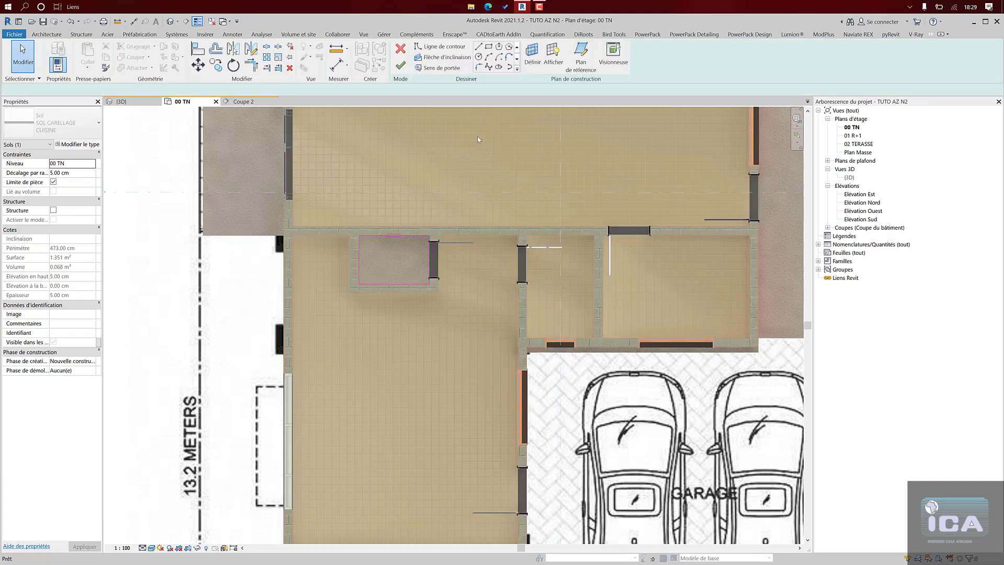
pyautogui.scroll(-6, 486, 63)
pyautogui.scroll(5, 487, 57)
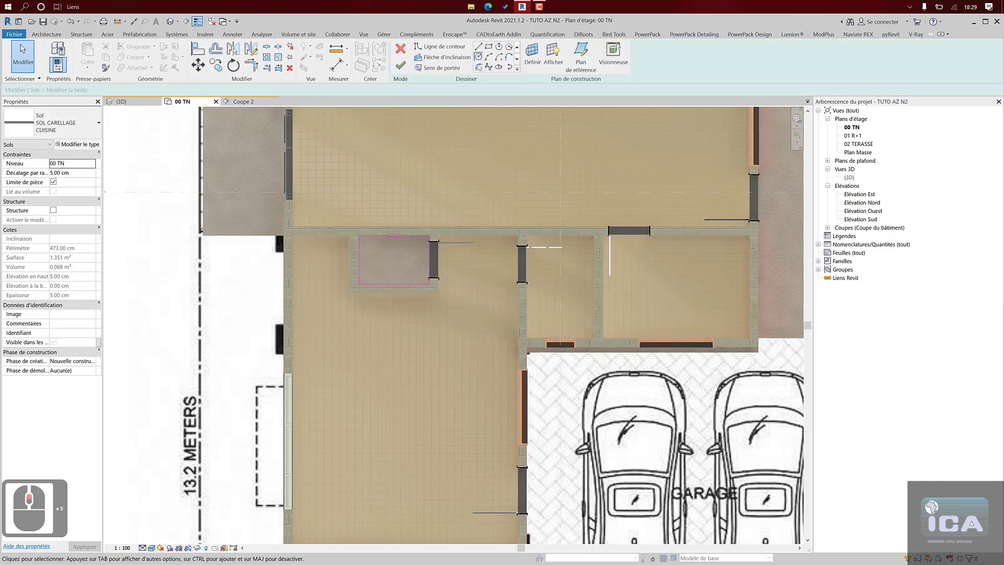
pyautogui.click(440, 46)
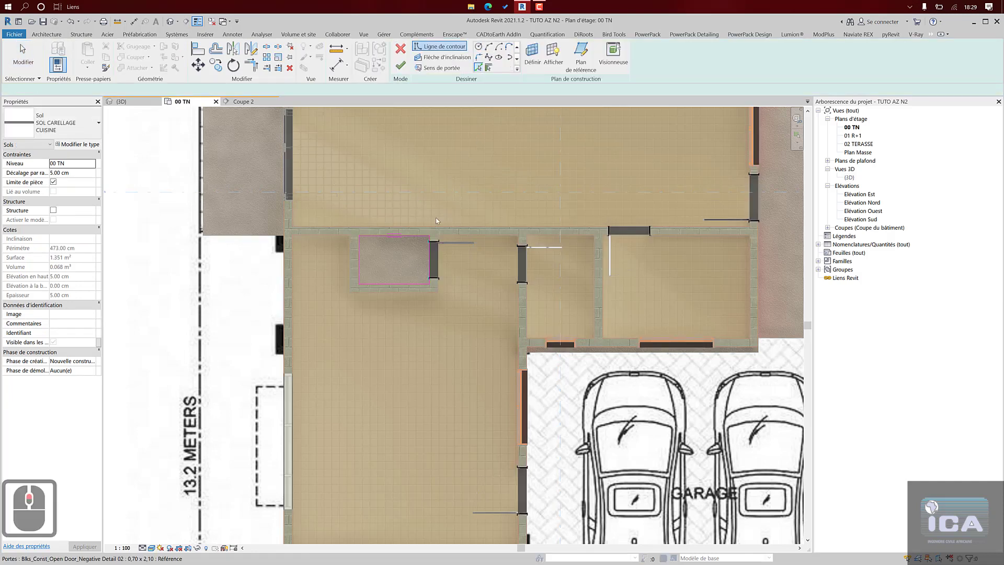
pyautogui.scroll(16, 437, 235)
pyautogui.scroll(5, 442, 219)
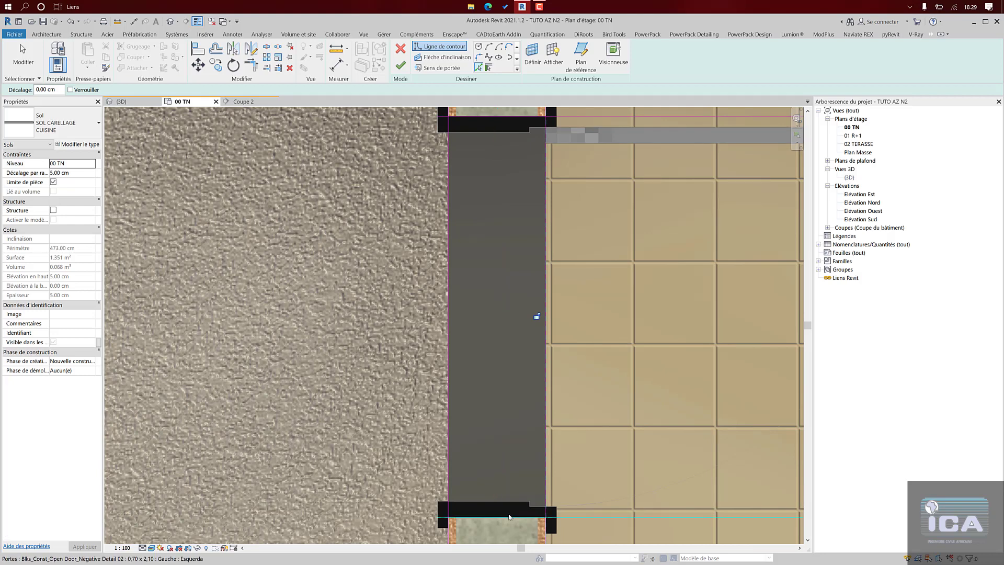
pyautogui.scroll(-5, 496, 470)
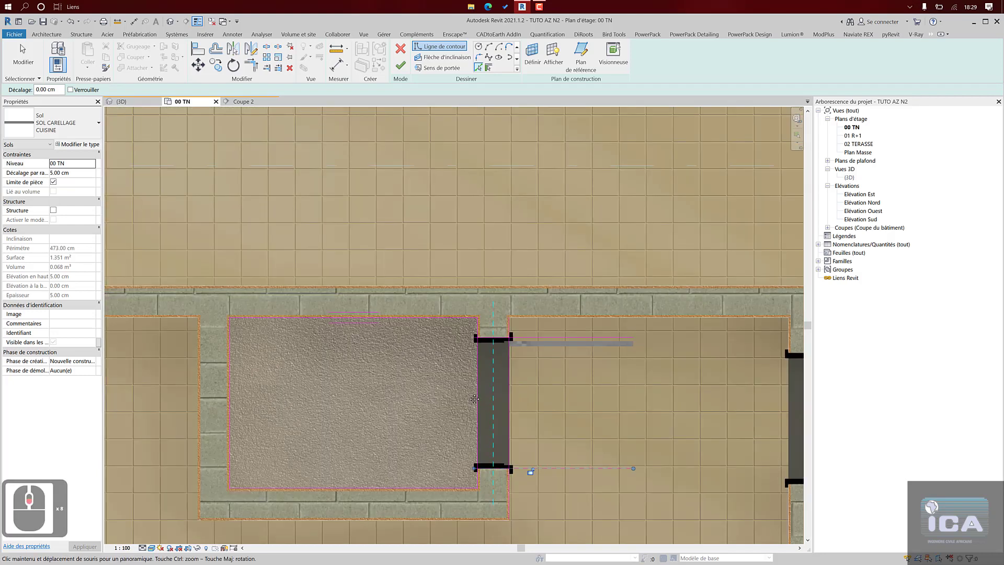
pyautogui.moveTo(462, 384); pyautogui.dragTo(451, 370, button='middle')
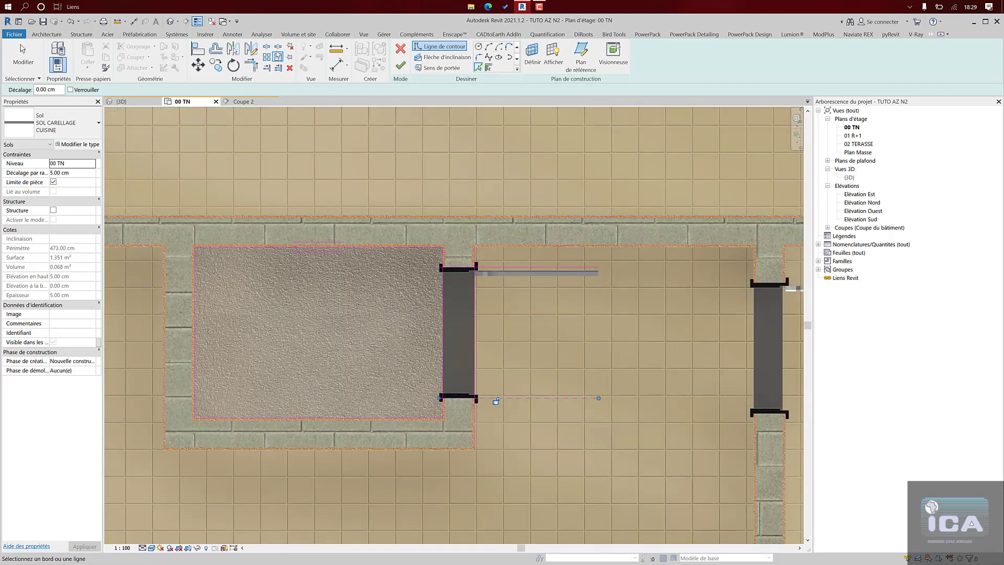
# - Split the closet floor's door-side boundary line within the opening and trim the lines into corners so the outline extends through the doorway
pyautogui.click(267, 47)
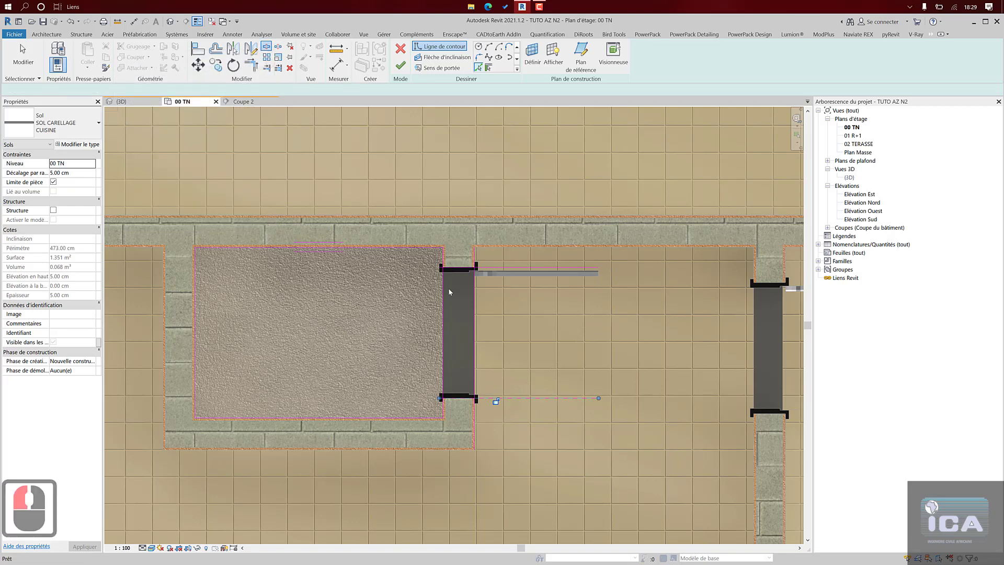
pyautogui.click(444, 326)
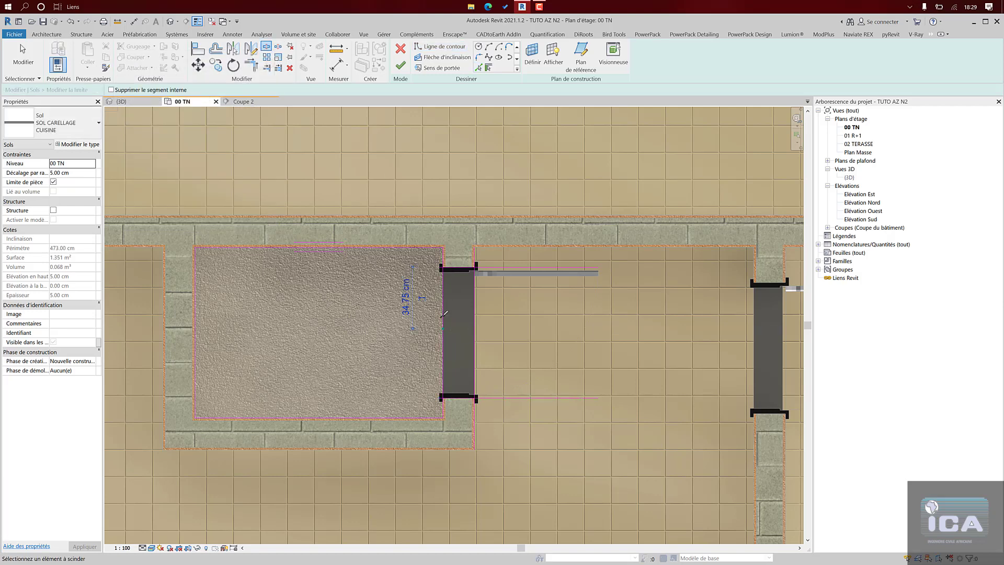
pyautogui.click(253, 70)
pyautogui.click(453, 267)
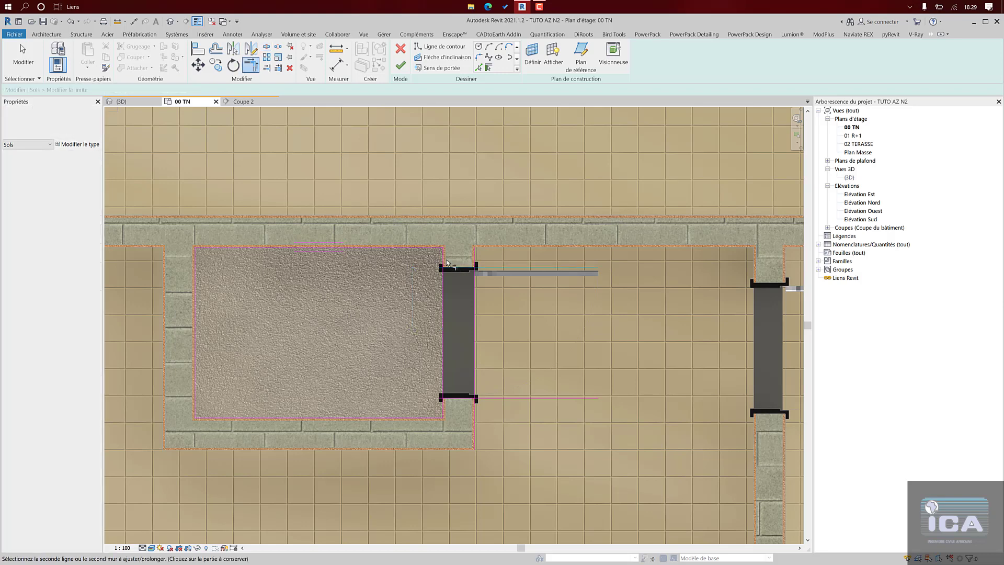
pyautogui.click(475, 291)
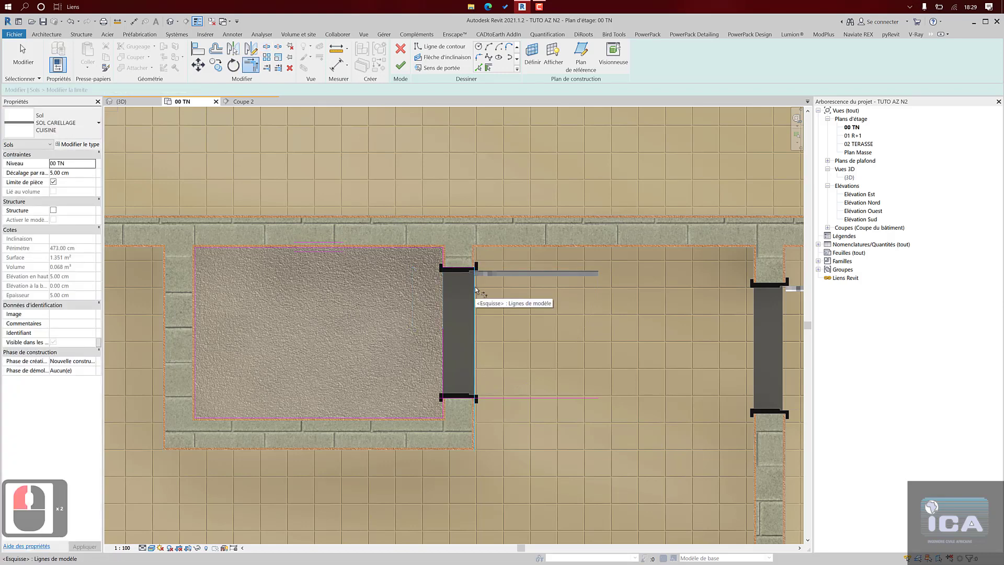
pyautogui.click(473, 396)
pyautogui.click(474, 394)
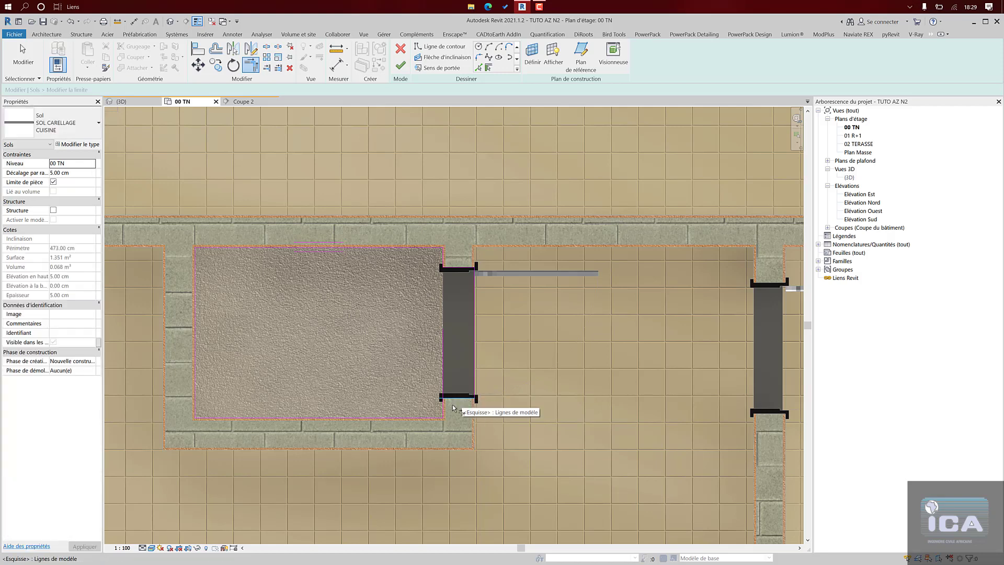
pyautogui.click(453, 397)
pyautogui.click(444, 408)
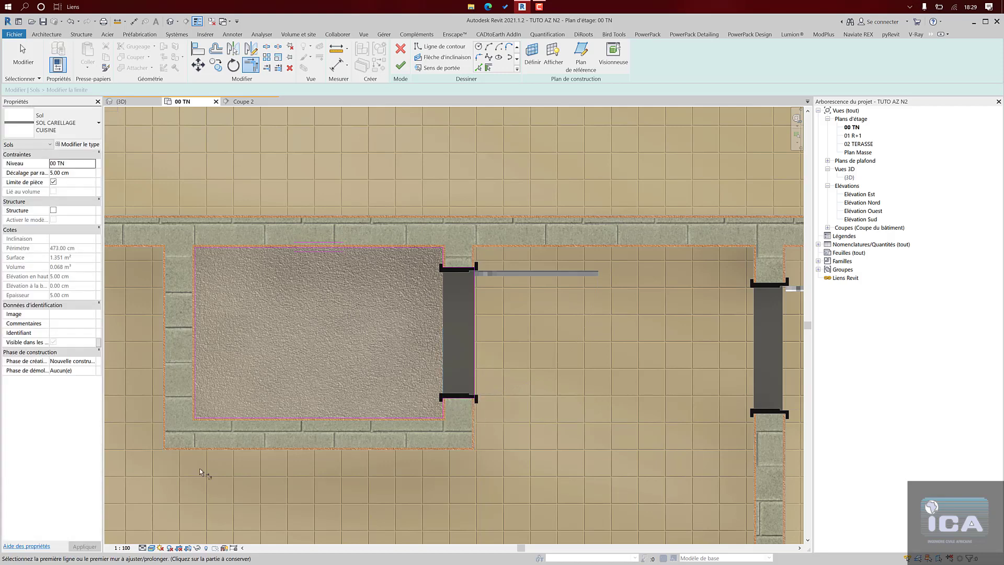
# - Switch the plan's visual style to Ligne cachée and finish the closet floor's boundary edit
pyautogui.click(151, 548)
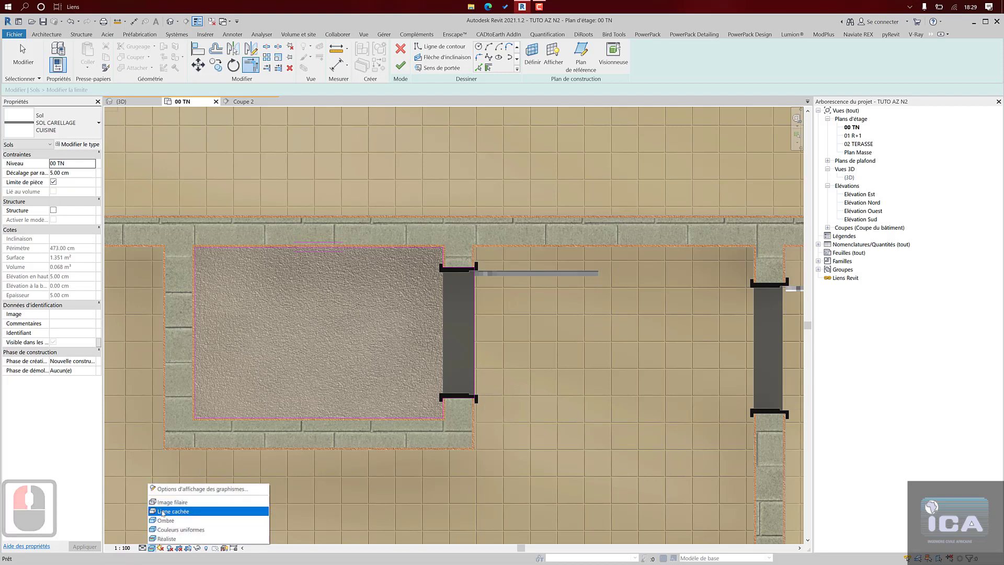
pyautogui.click(173, 512)
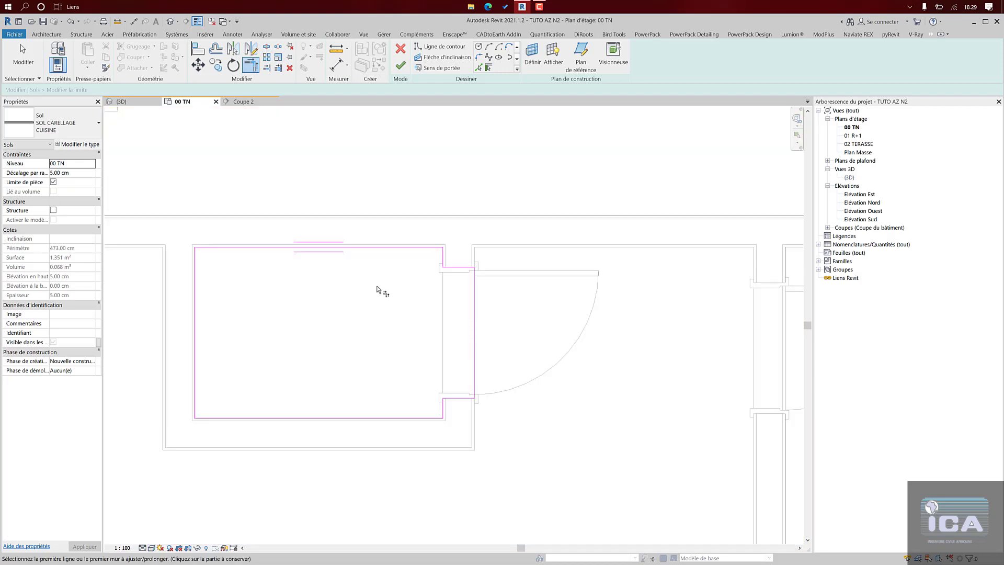
pyautogui.click(400, 64)
pyautogui.scroll(-5, 476, 238)
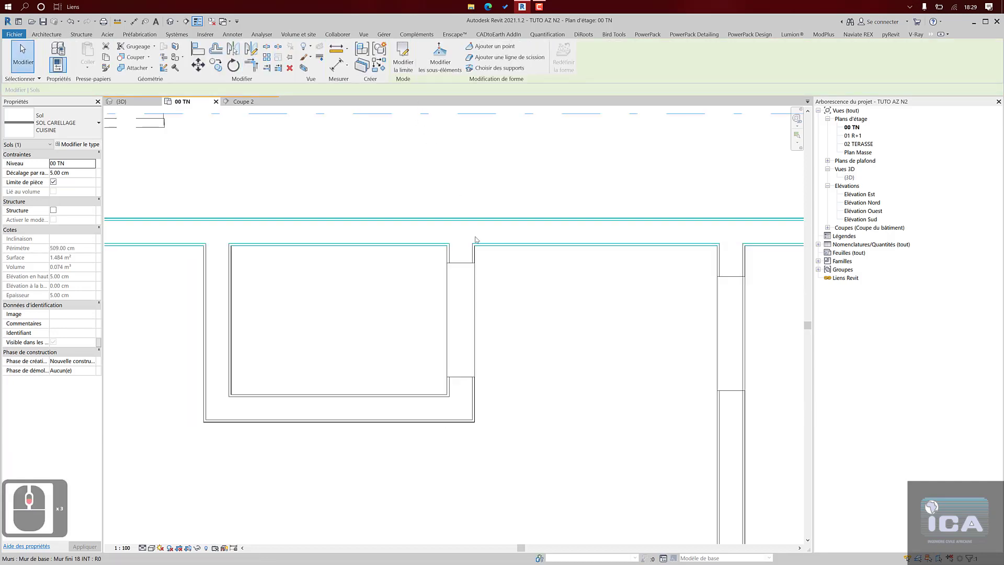
# - Open the {3D} view to check the closet floor at the doorway, and clear the selection
pyautogui.click(847, 177)
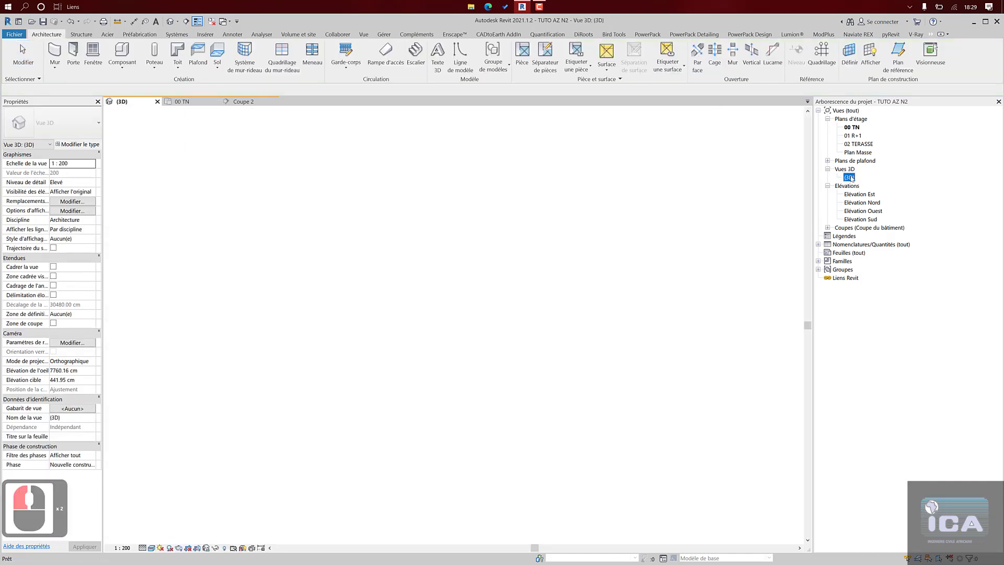
pyautogui.click(445, 305)
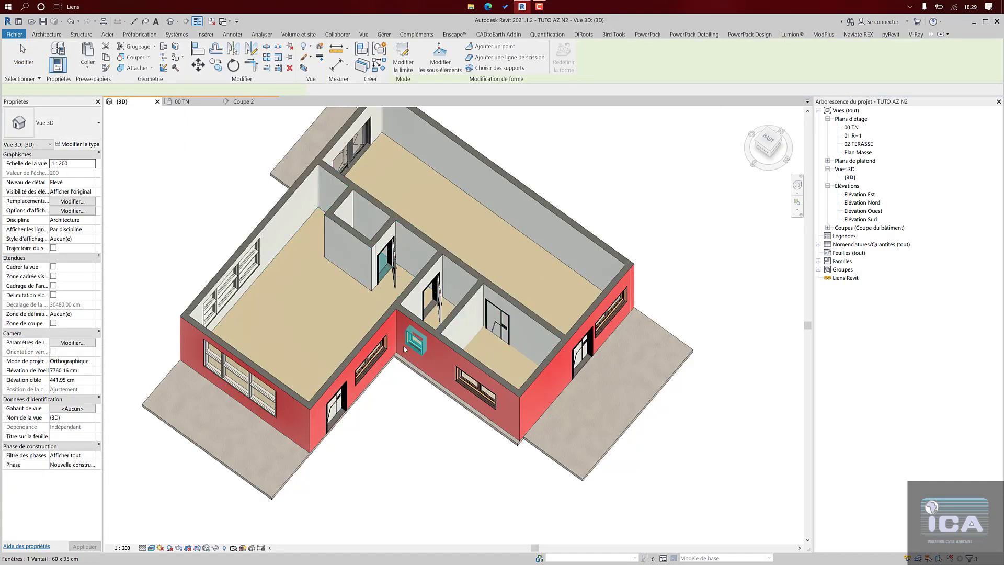
pyautogui.click(422, 335)
pyautogui.click(405, 415)
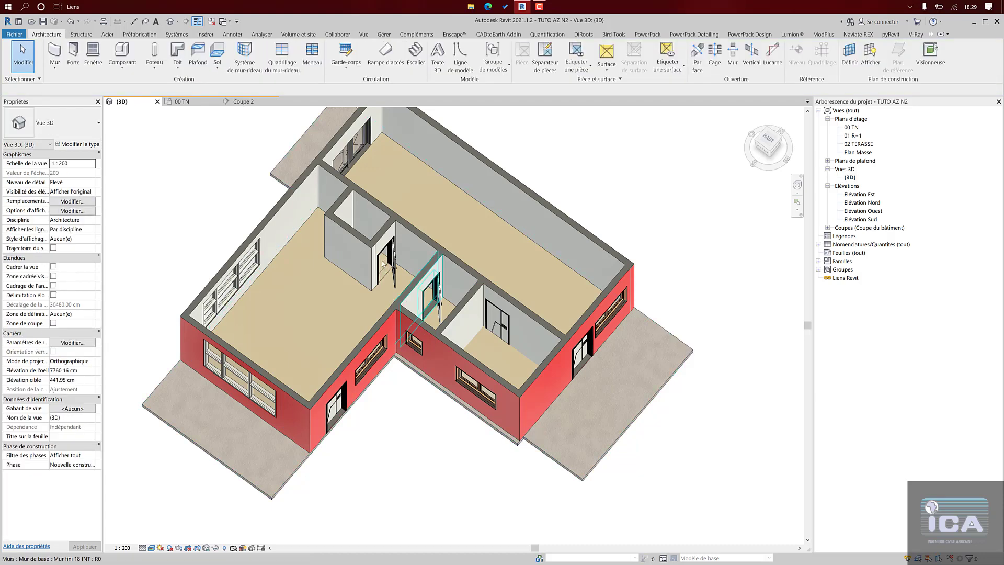
# - Set the closet door's sill height (Hauteur de l'appui) to 4 cm in the 3D view and clear the selection
pyautogui.scroll(10, 391, 256)
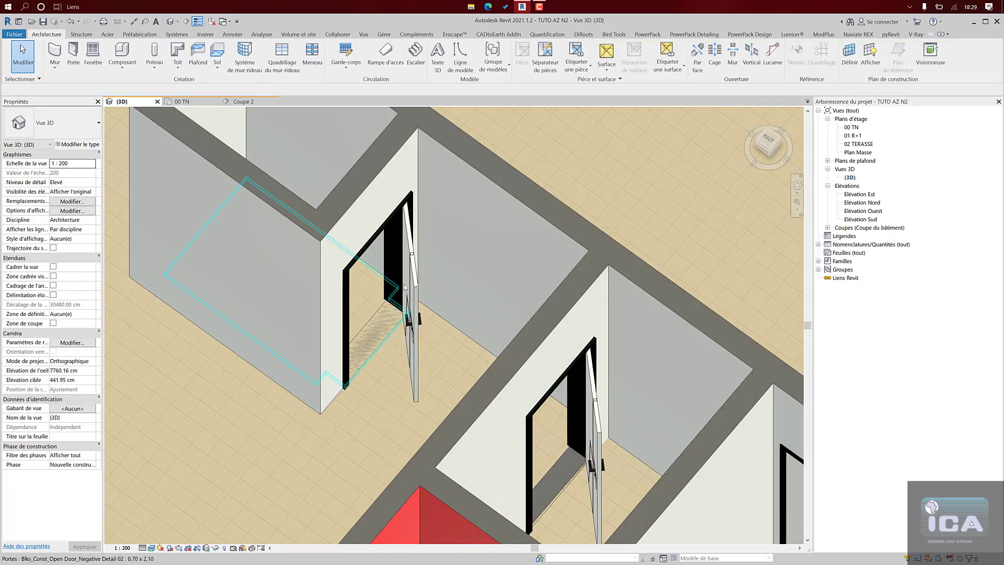
pyautogui.click(387, 403)
pyautogui.click(410, 271)
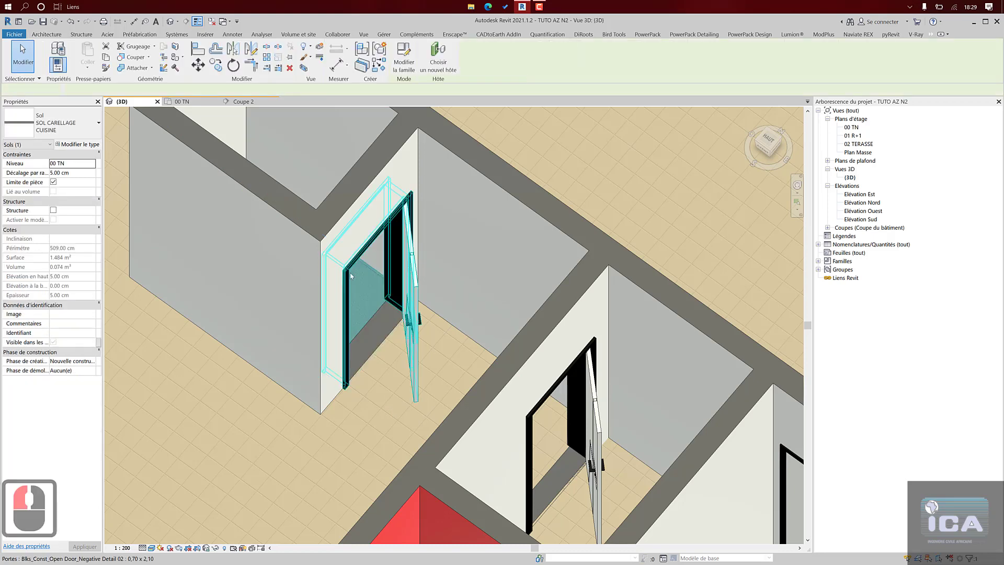
pyautogui.click(77, 172)
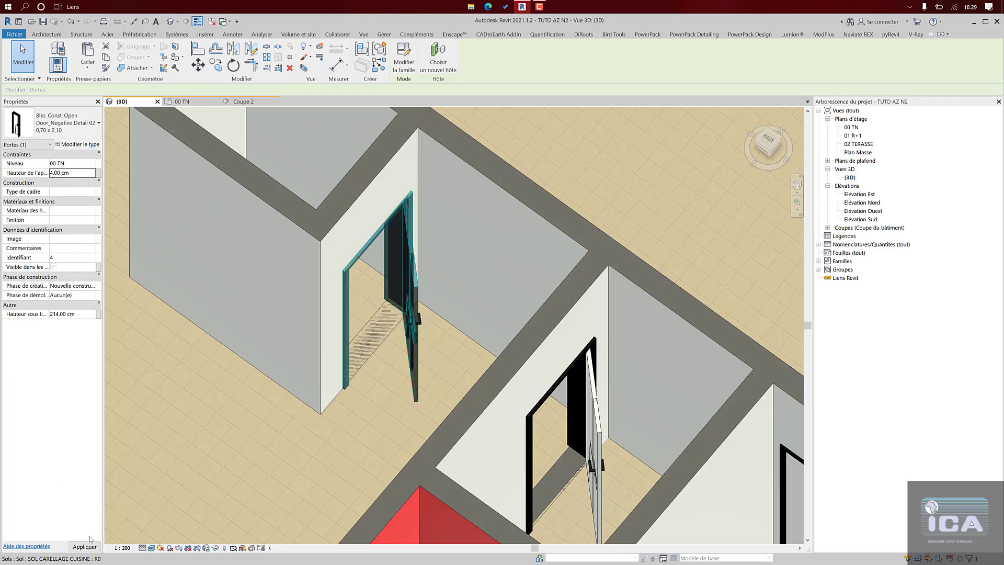
pyautogui.click(91, 546)
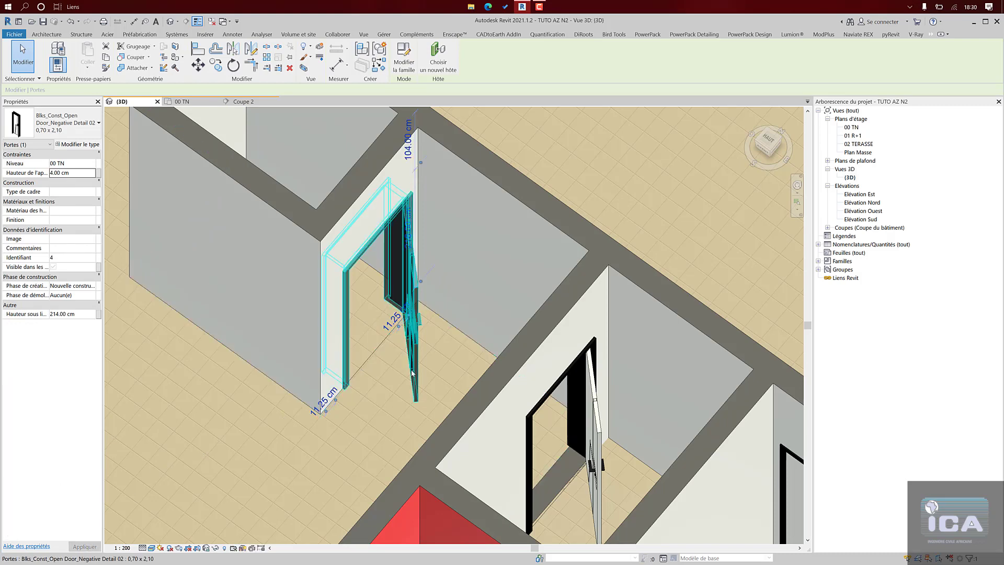
pyautogui.scroll(-1, 372, 372)
pyautogui.press('Escape')
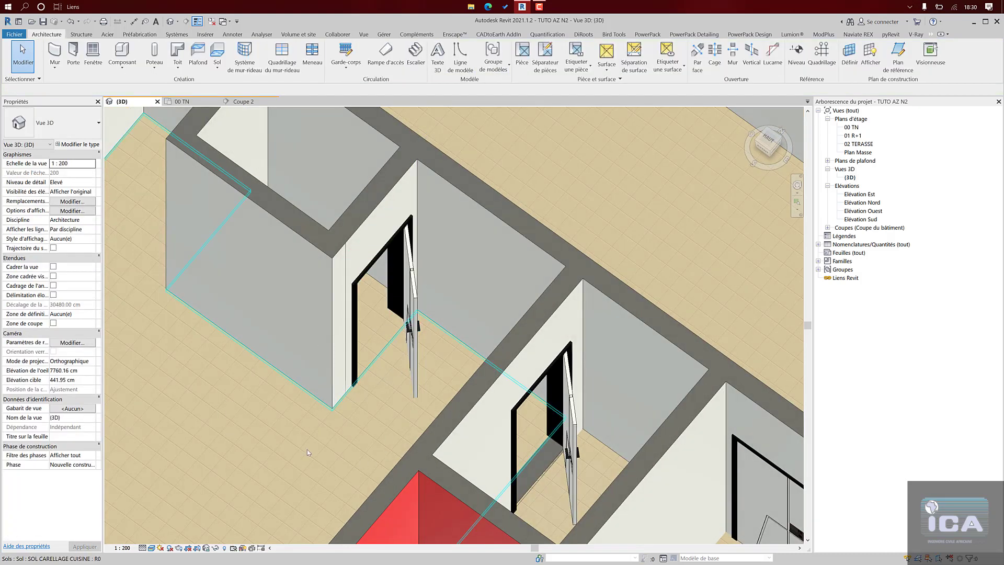
# - Join the closet floor's geometry with the large room's floor at the closet doorway
pyautogui.moveTo(345, 414); pyautogui.dragTo(358, 306, button='middle')
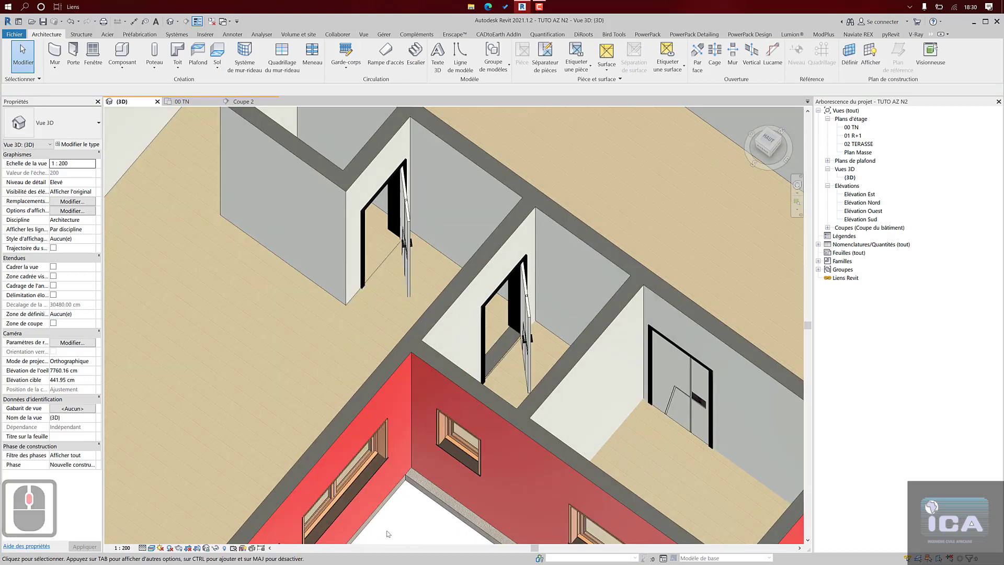
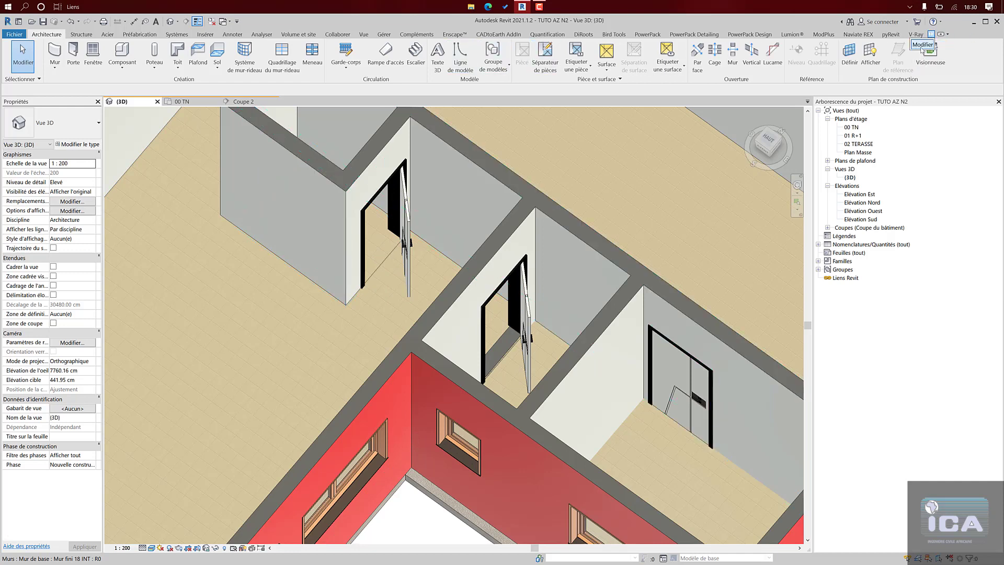
pyautogui.click(932, 35)
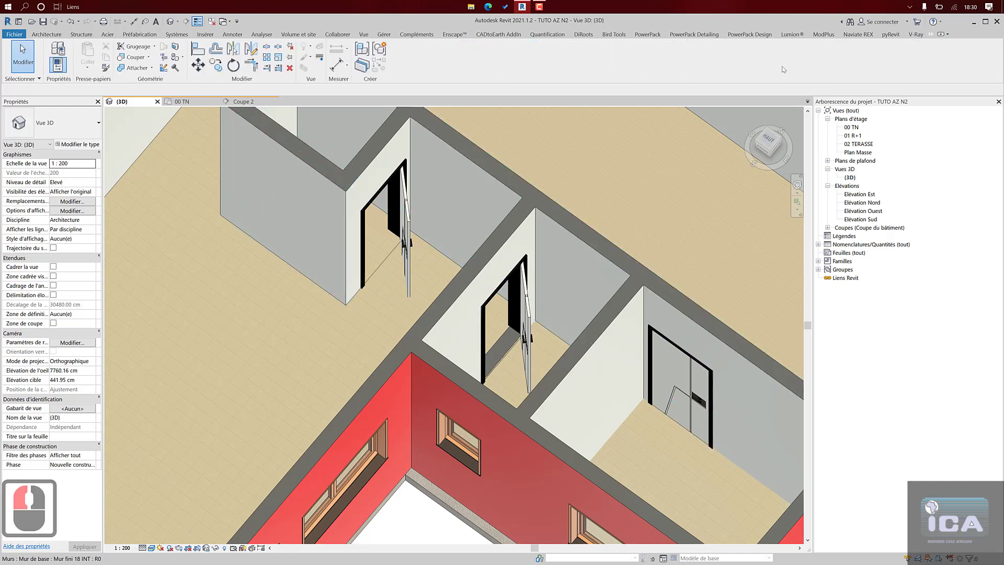
pyautogui.click(138, 71)
pyautogui.click(377, 238)
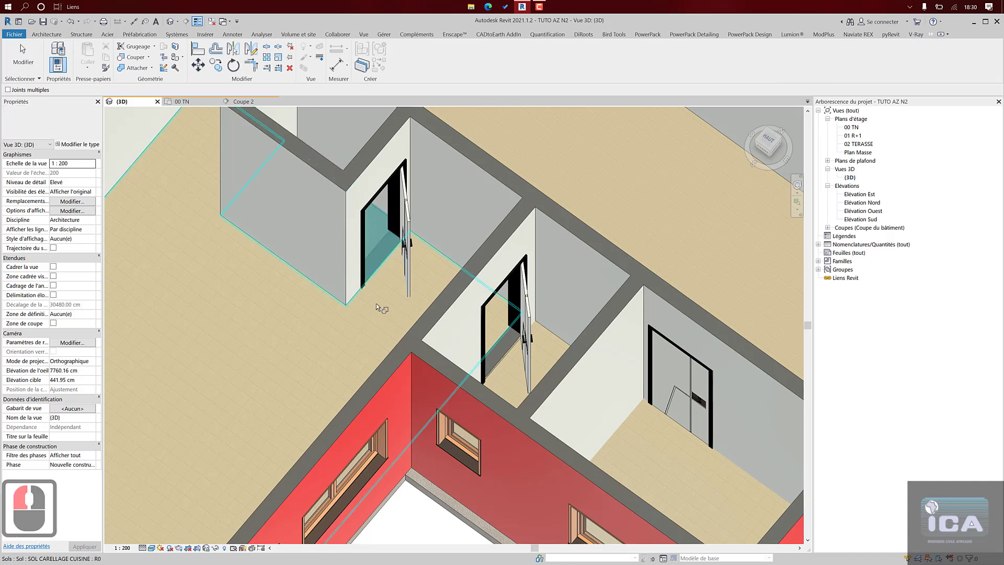
pyautogui.click(376, 303)
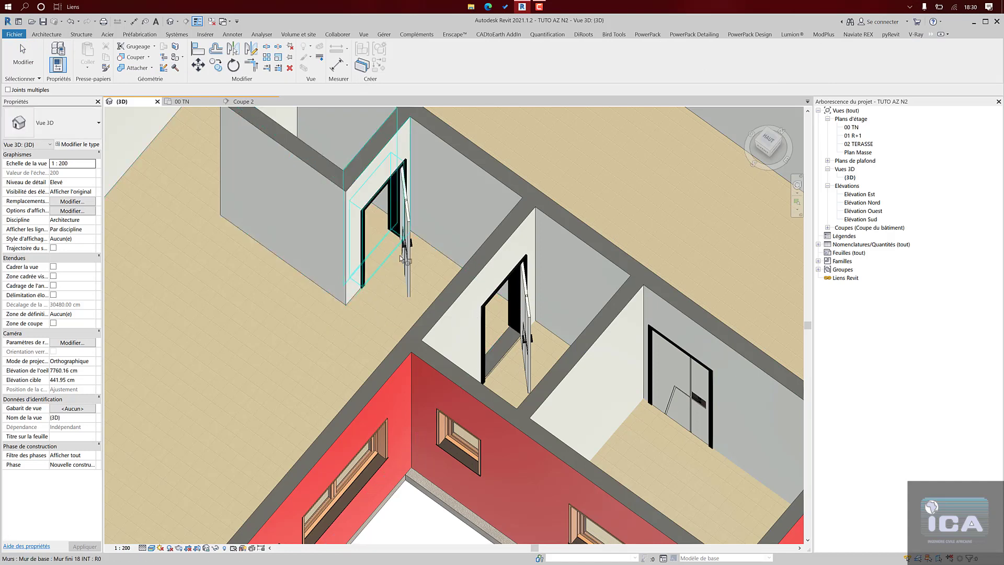
pyautogui.click(419, 508)
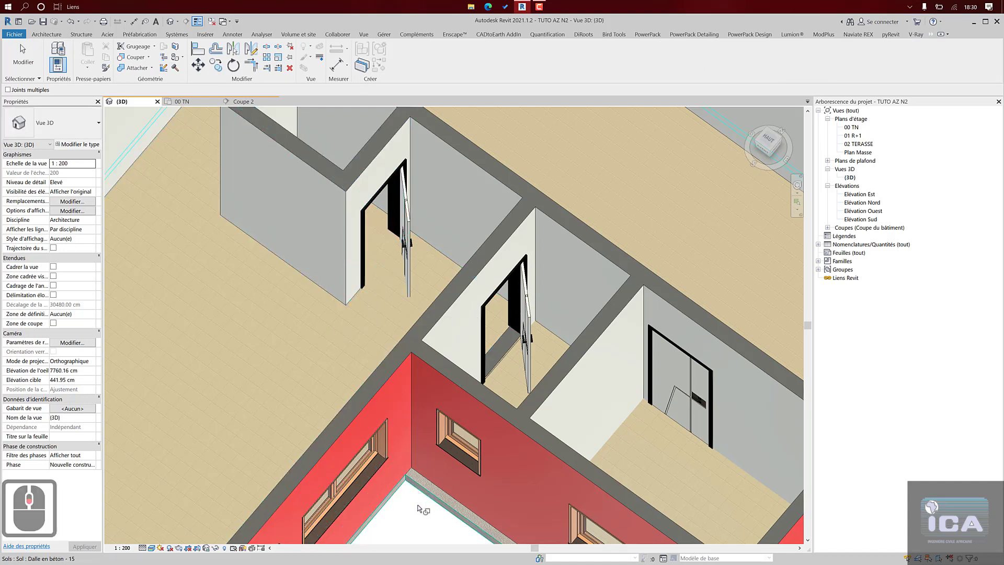
pyautogui.scroll(-1, 421, 528)
pyautogui.moveTo(423, 527); pyautogui.dragTo(417, 485, button='middle')
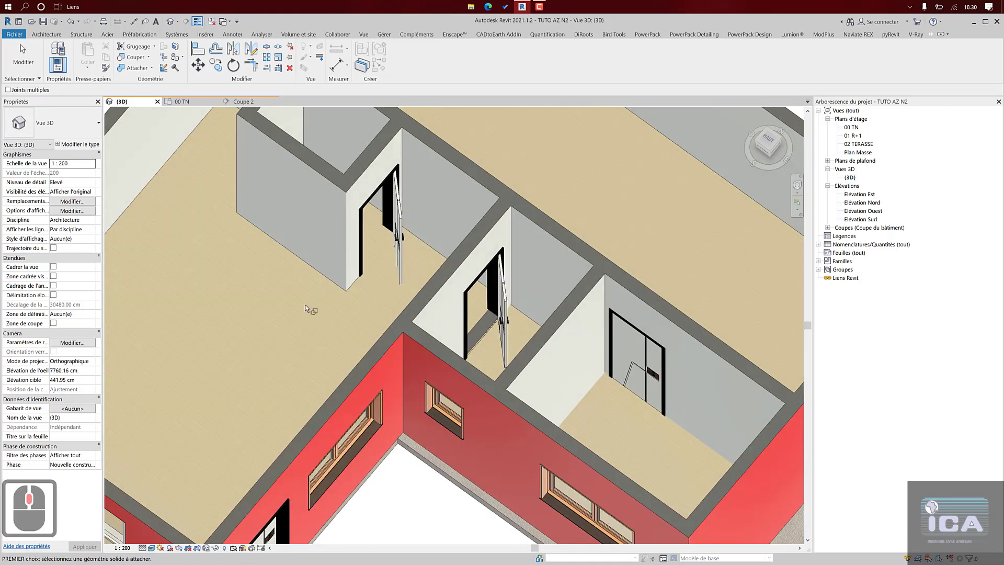
# - Open the 00 TN plan, switch it to a colour-filled visual style, and leave the Join command
pyautogui.click(182, 101)
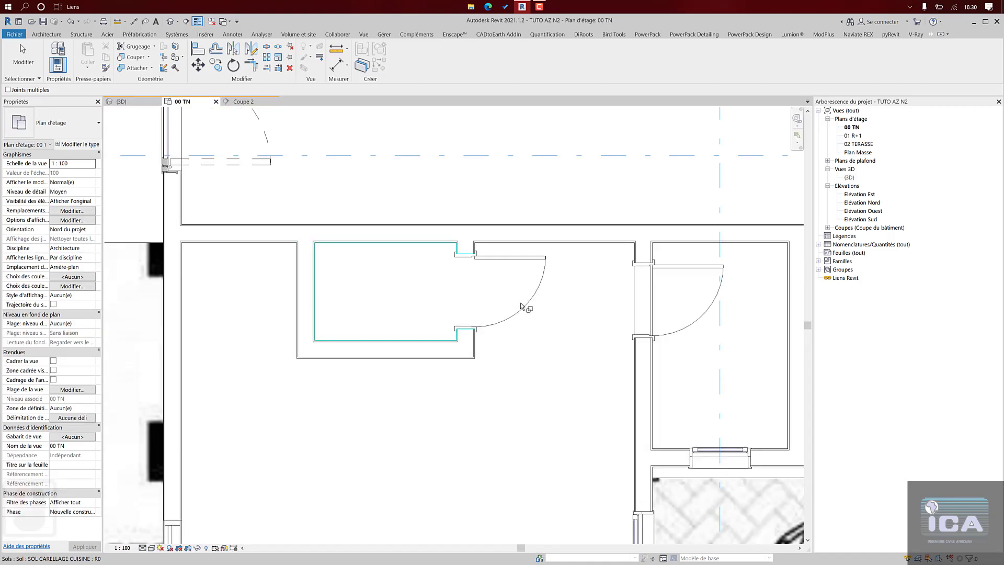
pyautogui.scroll(-5, 522, 306)
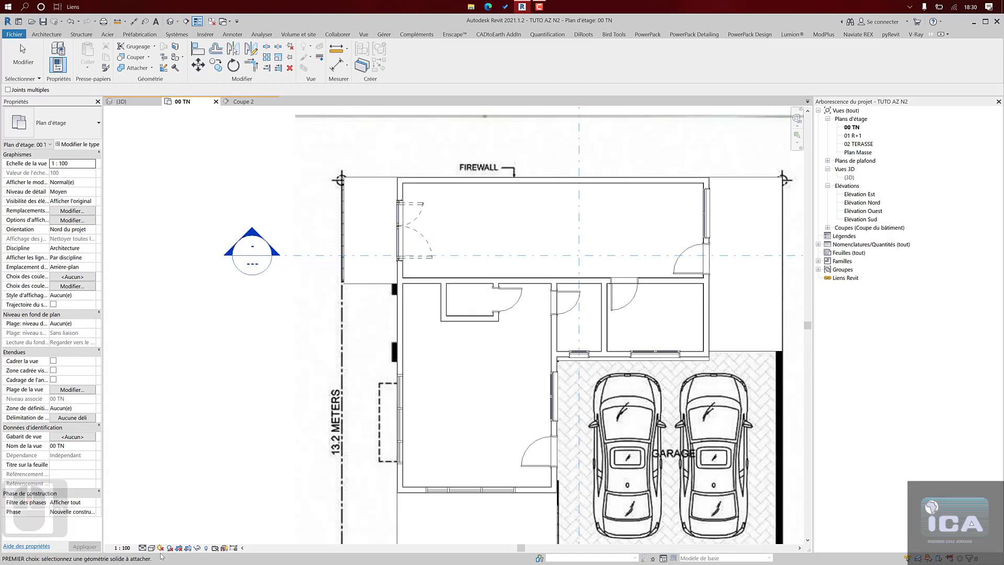
pyautogui.click(151, 548)
pyautogui.click(178, 529)
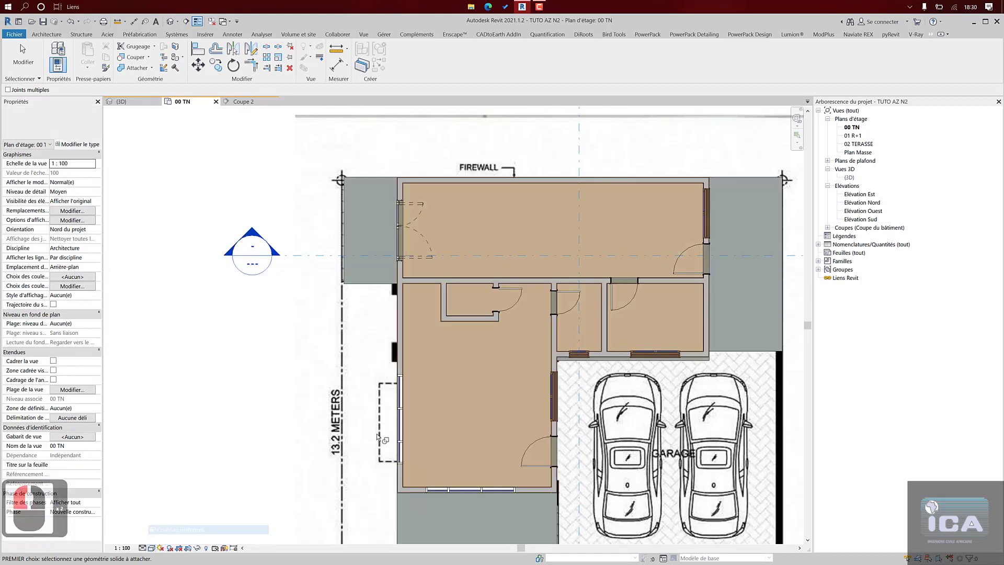
pyautogui.moveTo(575, 336); pyautogui.dragTo(506, 340, button='middle')
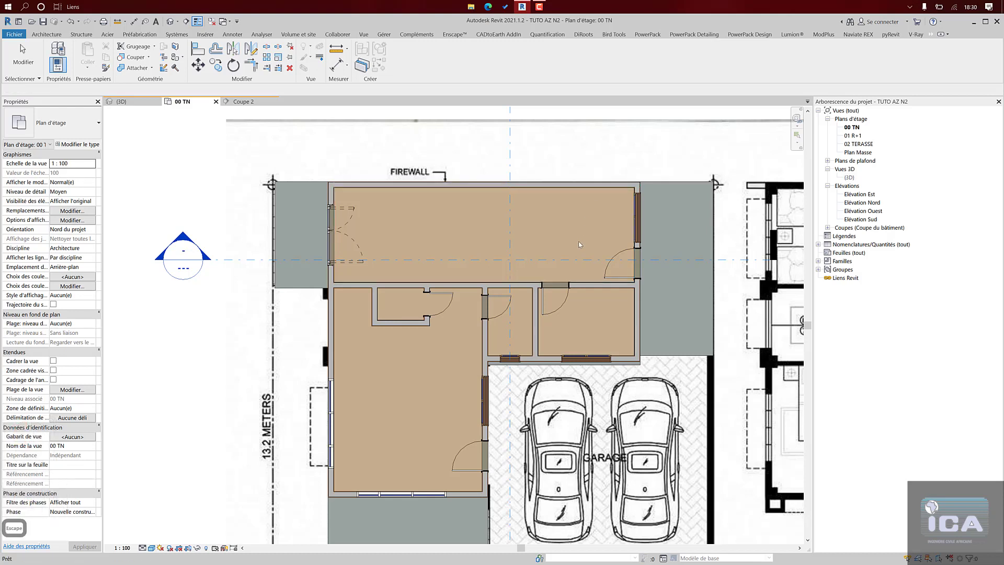
pyautogui.press('Escape')
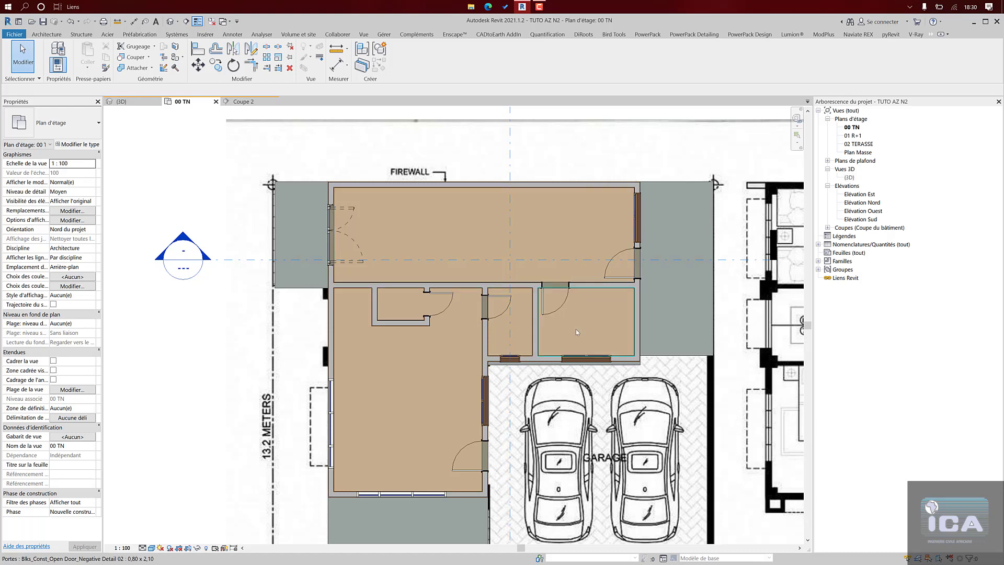
# - Select the floors of the large room, the room above the garage and the long room by the firewall in turn to examine their extents
pyautogui.click(450, 366)
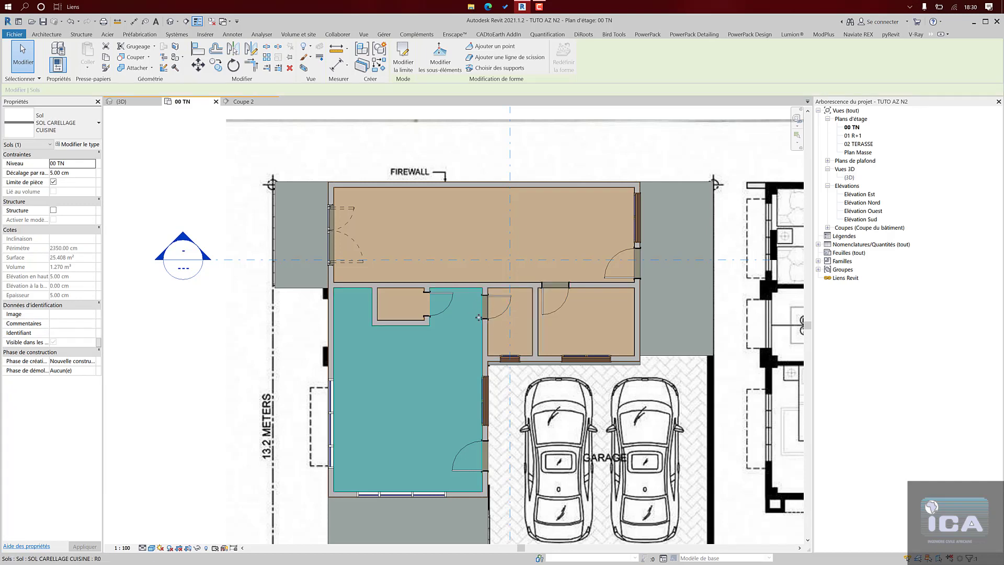
pyautogui.click(579, 326)
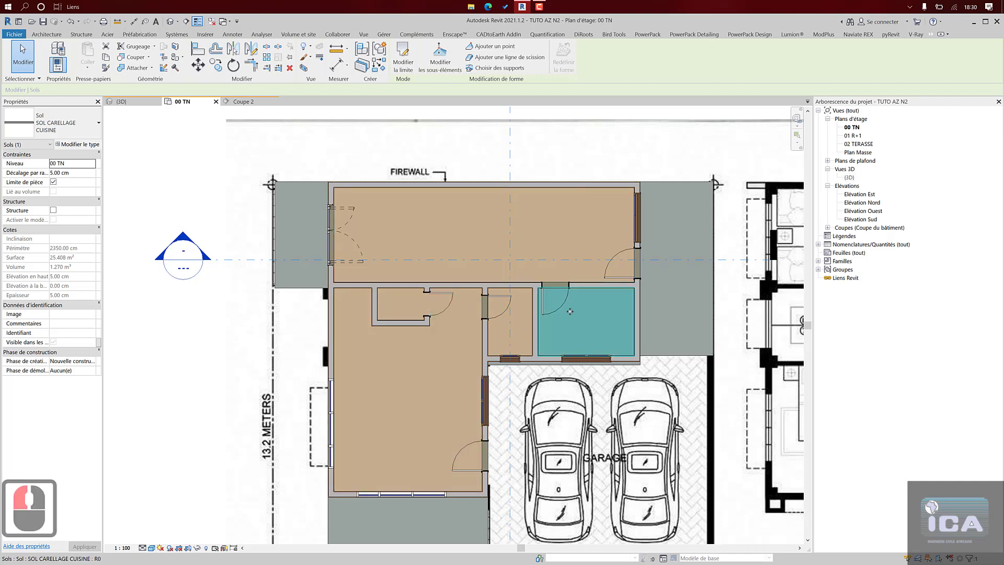
pyautogui.click(579, 225)
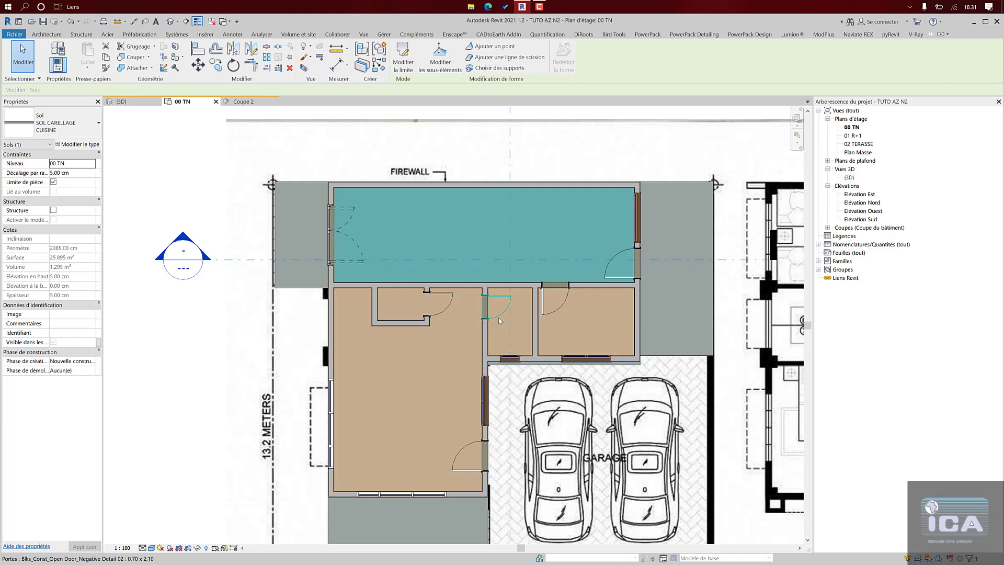
# - Open the large room's floor boundary for editing and turn off thin-line display
pyautogui.click(472, 302)
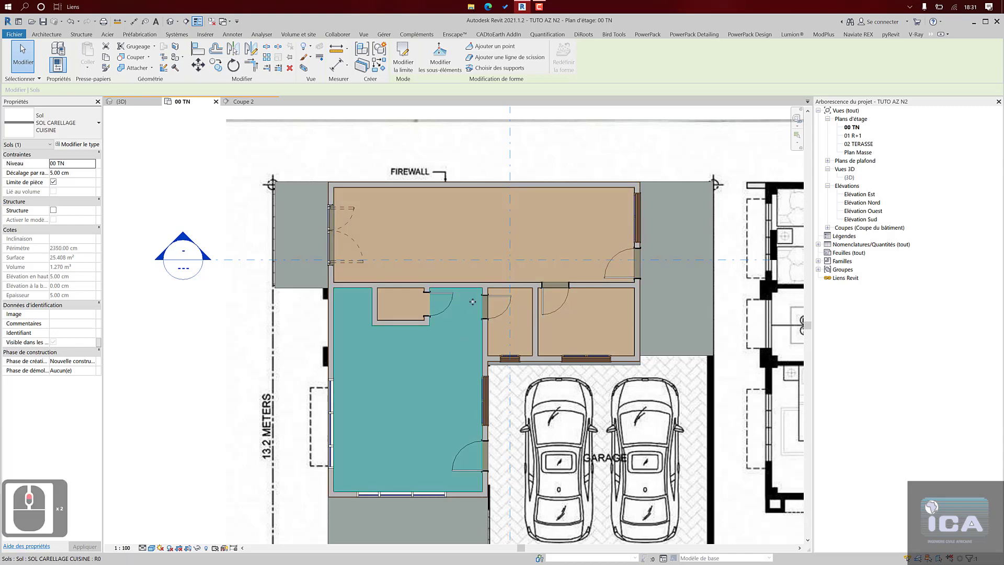
pyautogui.scroll(2, 473, 302)
pyautogui.doubleClick(487, 285)
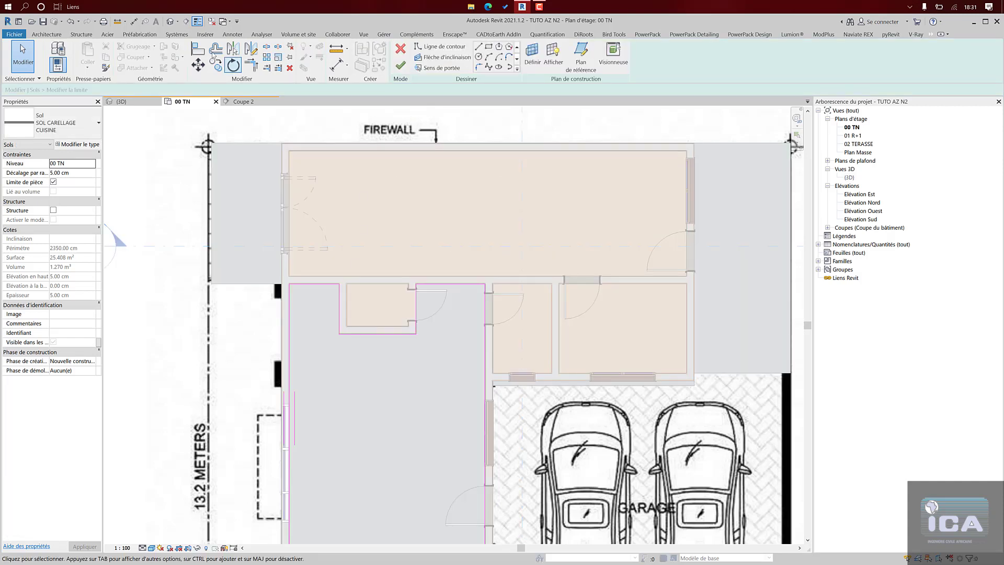
pyautogui.click(197, 24)
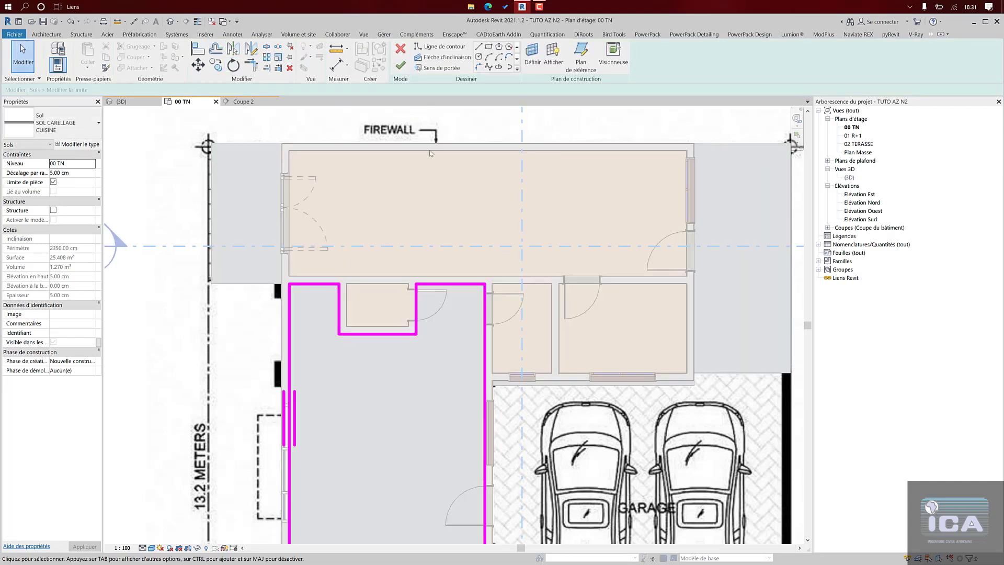
# - Pick boundary lines along both jambs and the far wall face of the door opening between the large room and the small room beside it
pyautogui.scroll(-5, 483, 70)
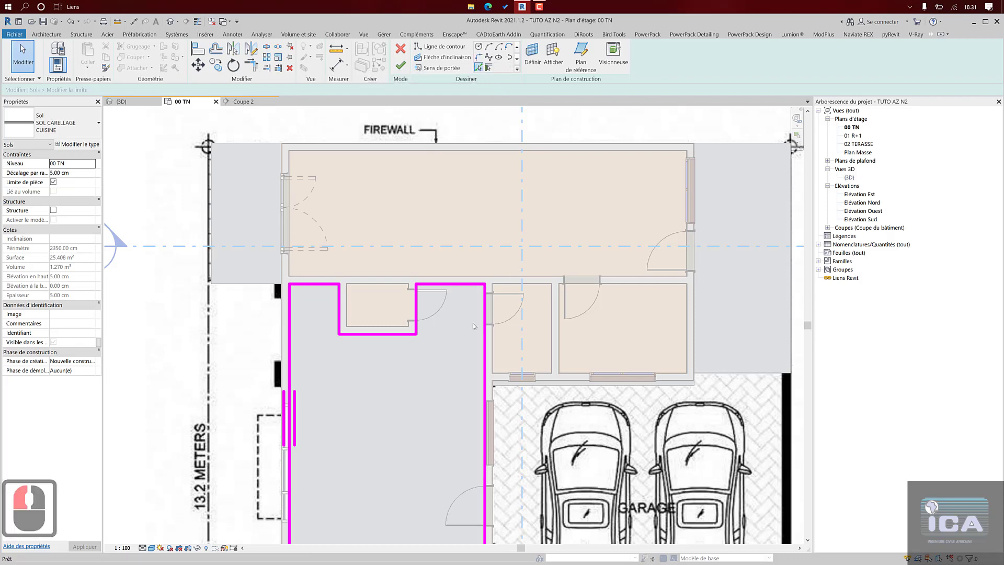
pyautogui.scroll(2, 497, 327)
pyautogui.scroll(3, 499, 323)
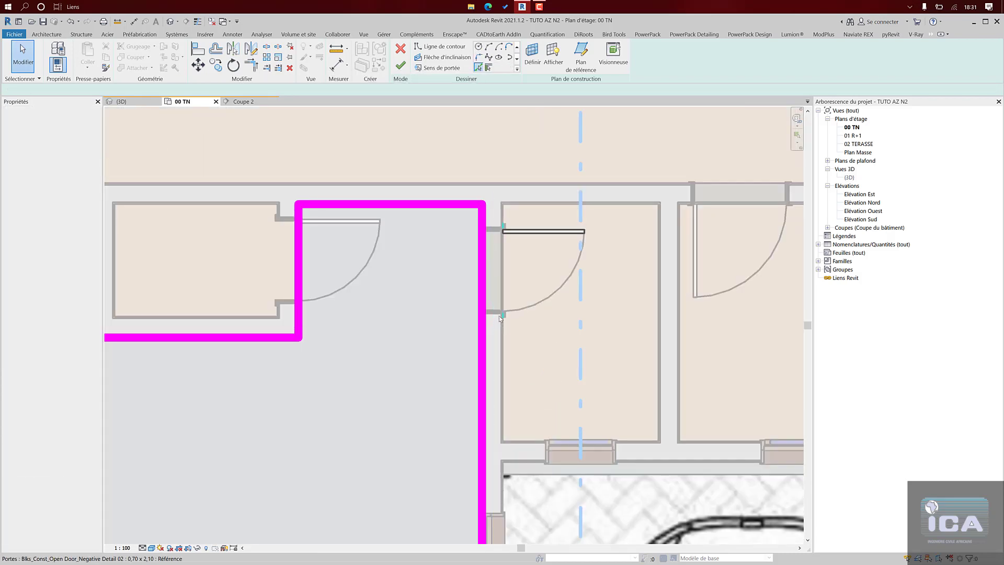
pyautogui.press('Return')
pyautogui.click(499, 314)
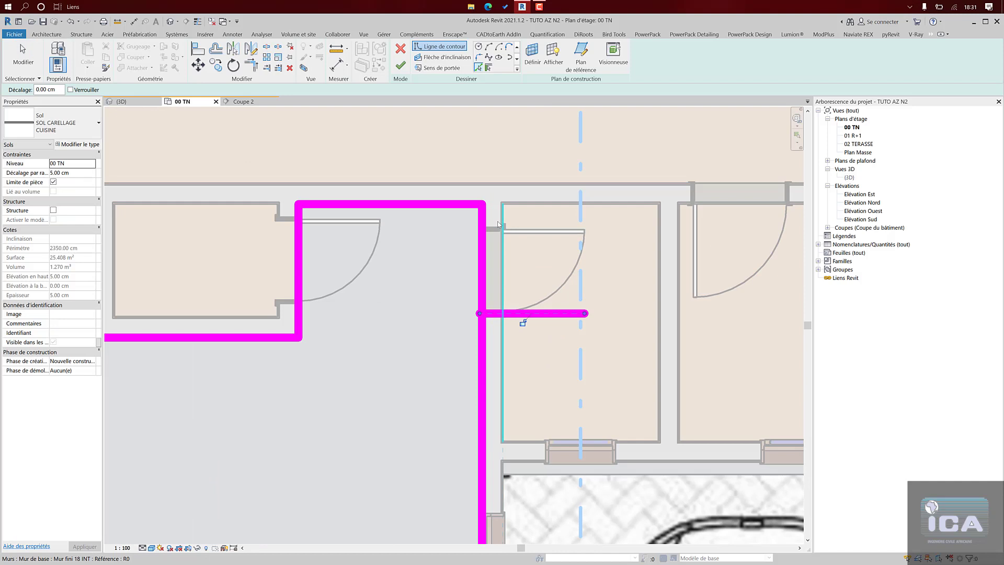
pyautogui.click(496, 226)
pyautogui.click(501, 251)
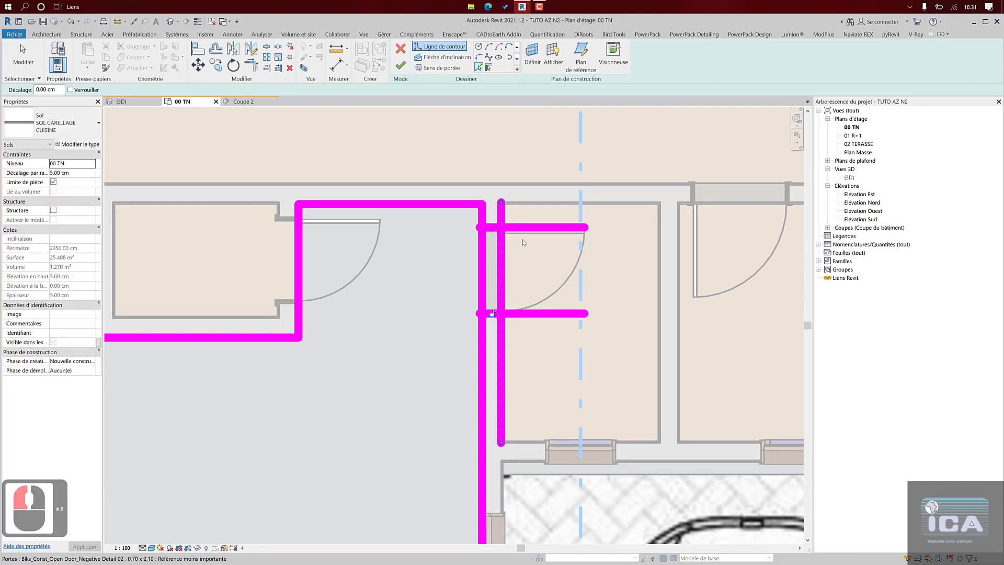
# - Split the large room's boundary line within the small room's door opening and trim the lines into corners so the outline extends through the doorway
pyautogui.click(265, 50)
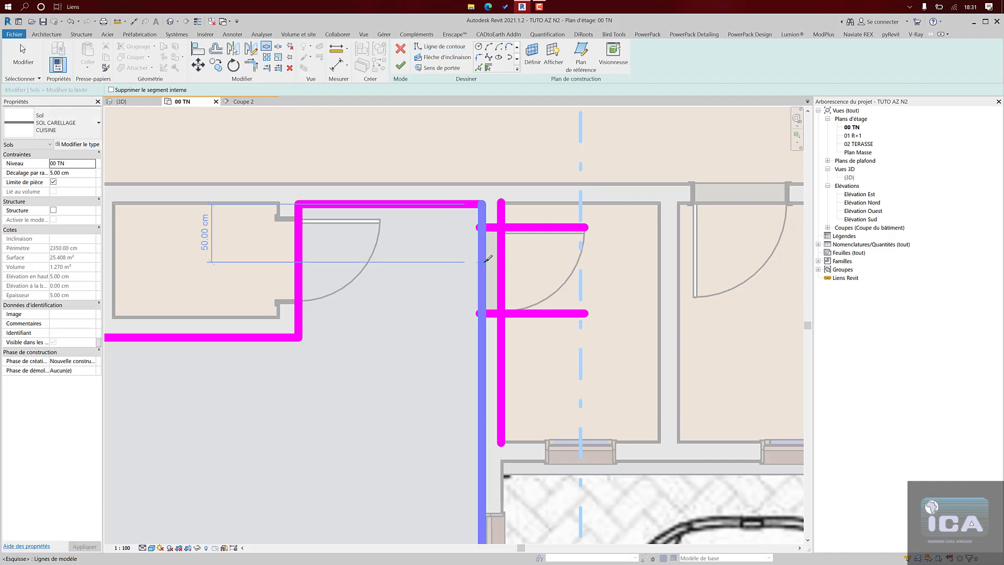
pyautogui.click(482, 262)
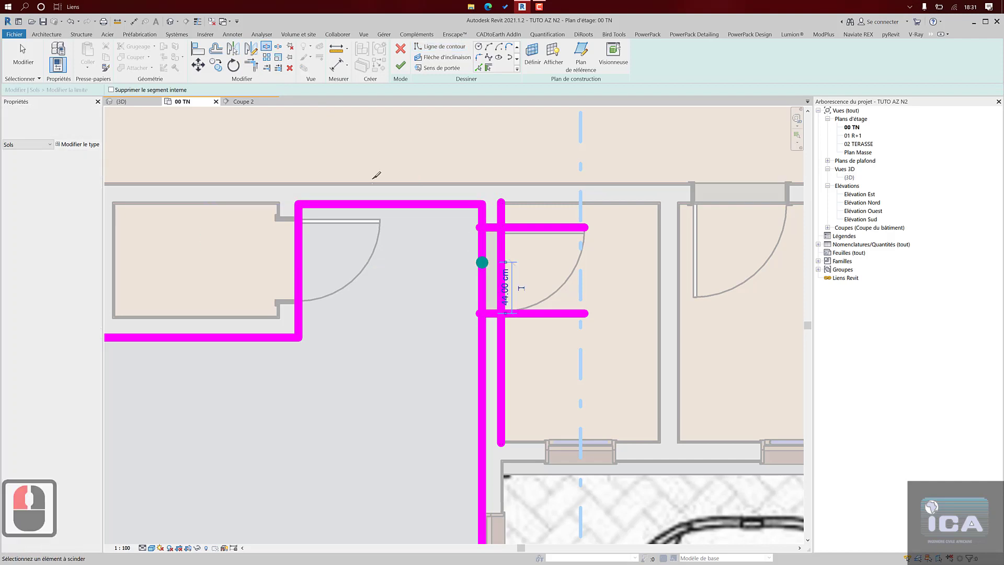
pyautogui.click(251, 64)
pyautogui.click(485, 227)
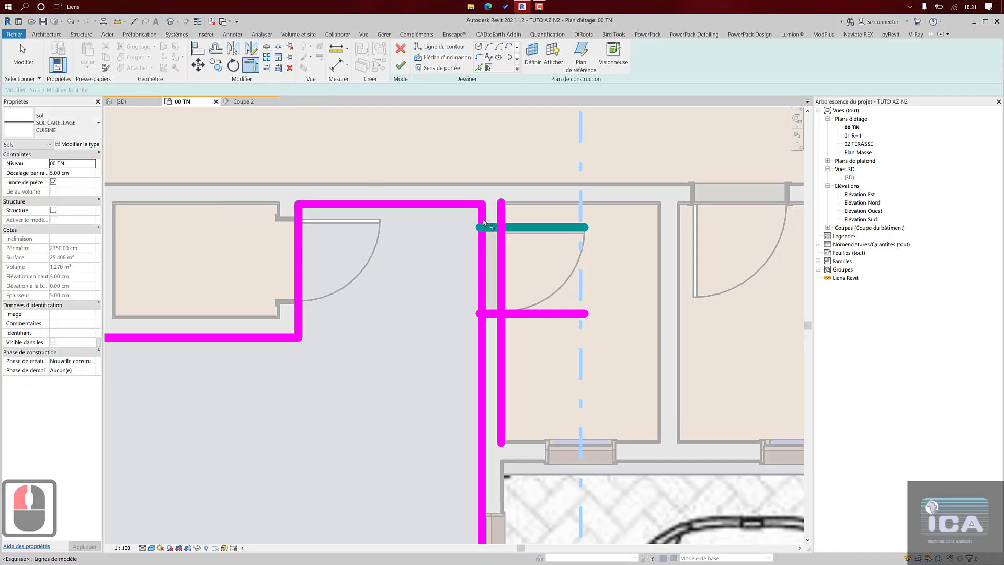
pyautogui.click(492, 229)
pyautogui.click(504, 283)
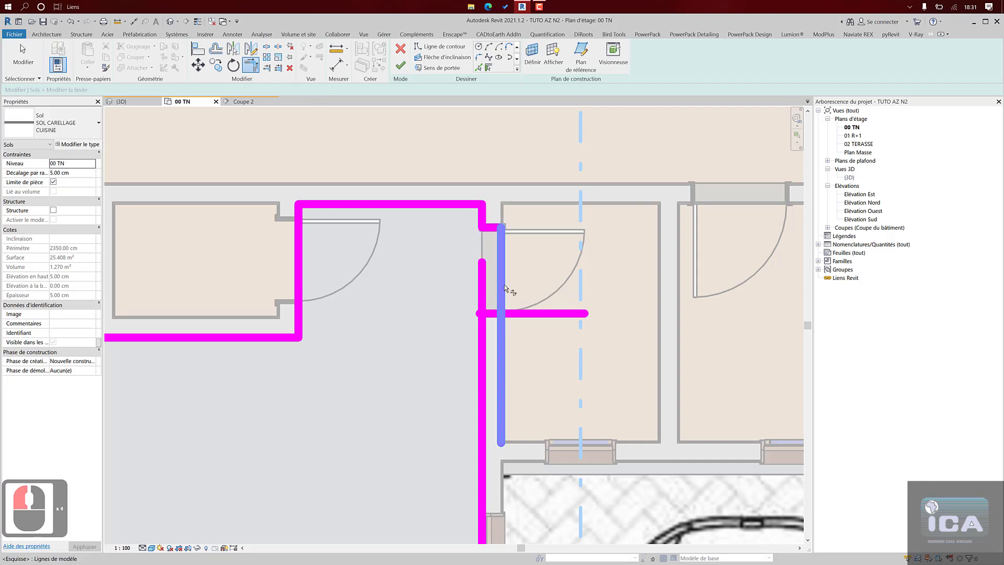
pyautogui.click(502, 295)
pyautogui.click(494, 314)
pyautogui.click(494, 314)
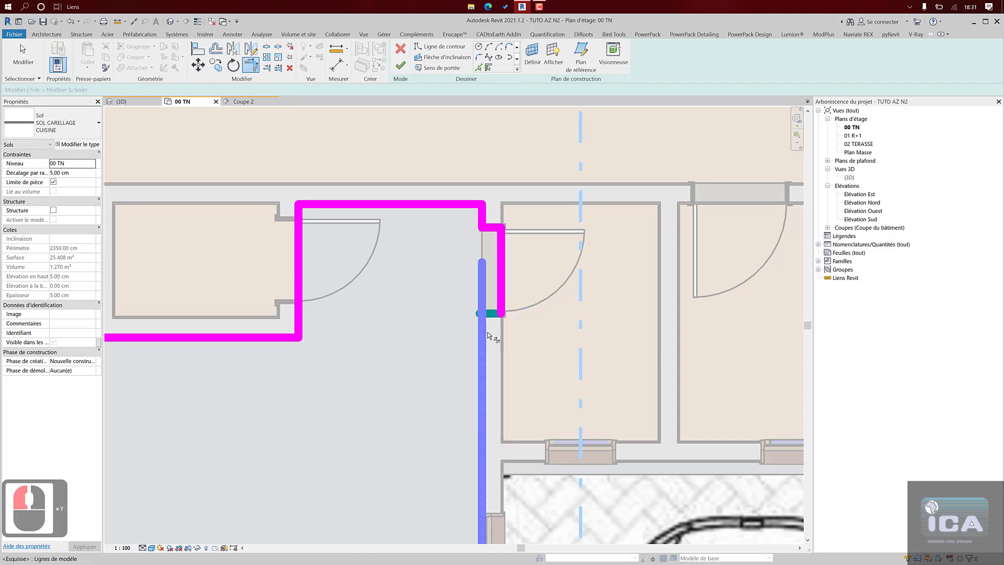
pyautogui.click(491, 325)
# - Draw a rectangular boundary about 94 cm long in the door opening between the large room and the garage
pyautogui.scroll(-5, 492, 328)
pyautogui.moveTo(494, 330); pyautogui.dragTo(494, 281, button='middle')
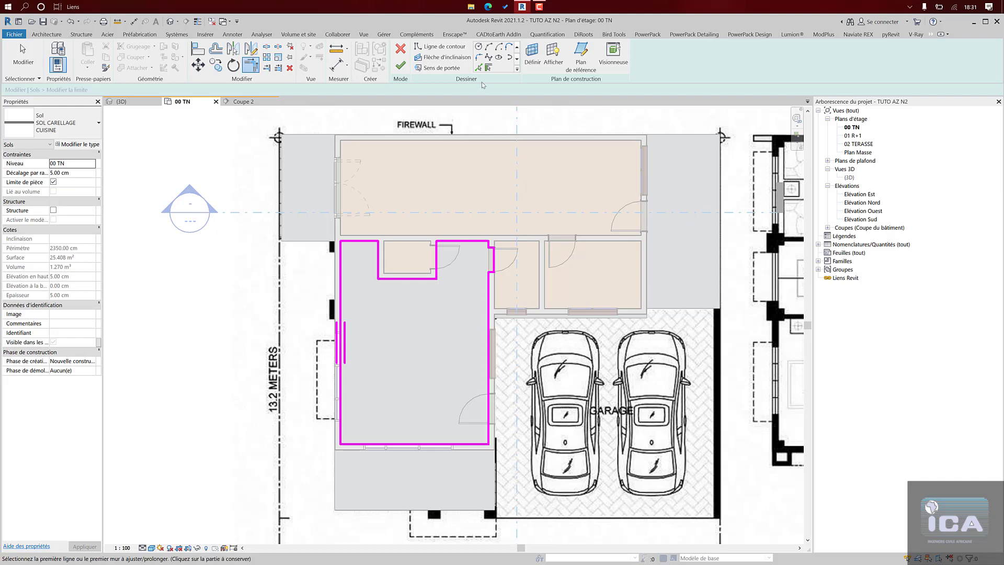
pyautogui.click(486, 58)
pyautogui.click(488, 47)
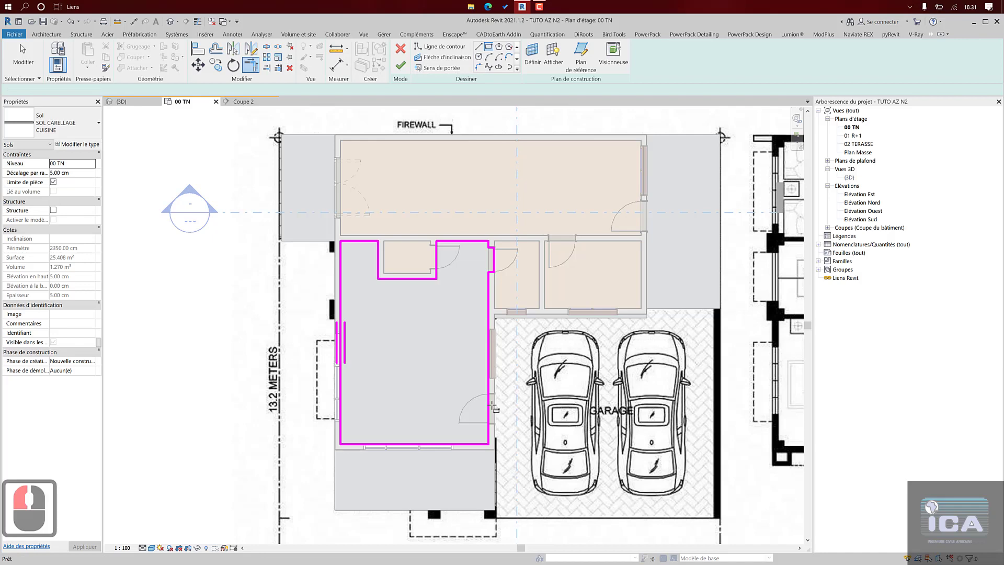
pyautogui.scroll(4, 497, 407)
pyautogui.scroll(3, 501, 386)
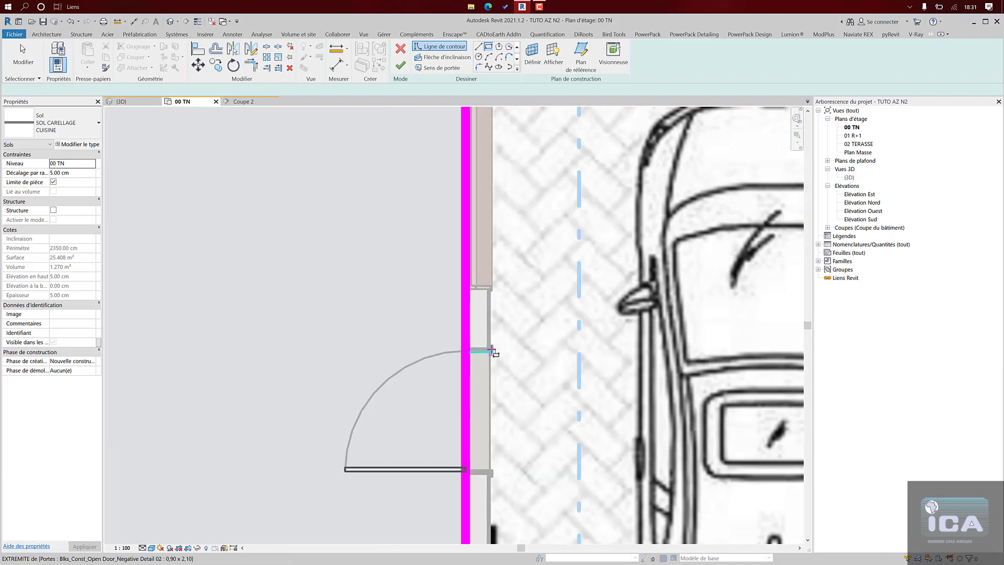
pyautogui.click(493, 348)
pyautogui.click(477, 474)
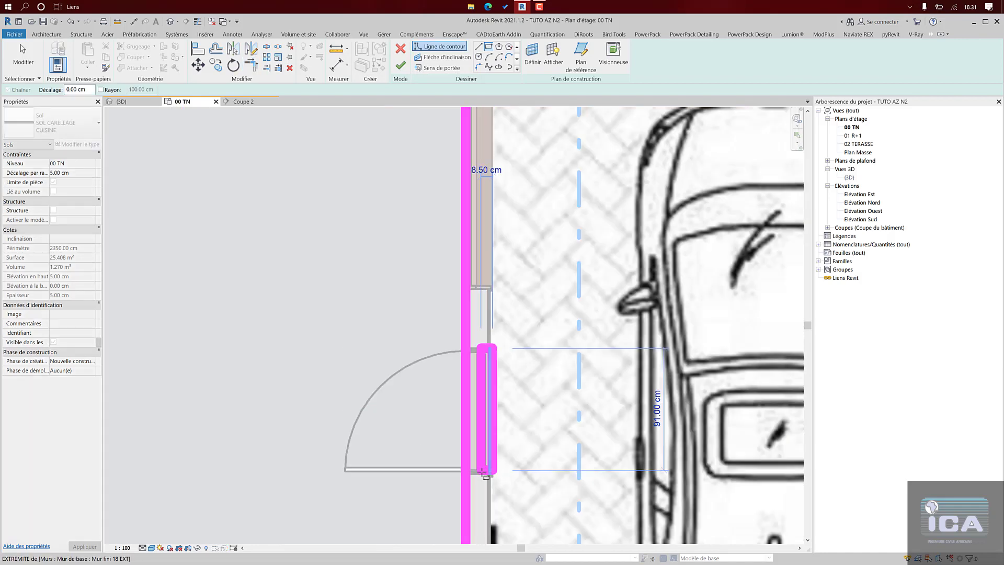
# - Delete the inner long side of the rectangle in the garage door opening
pyautogui.scroll(-4, 496, 450)
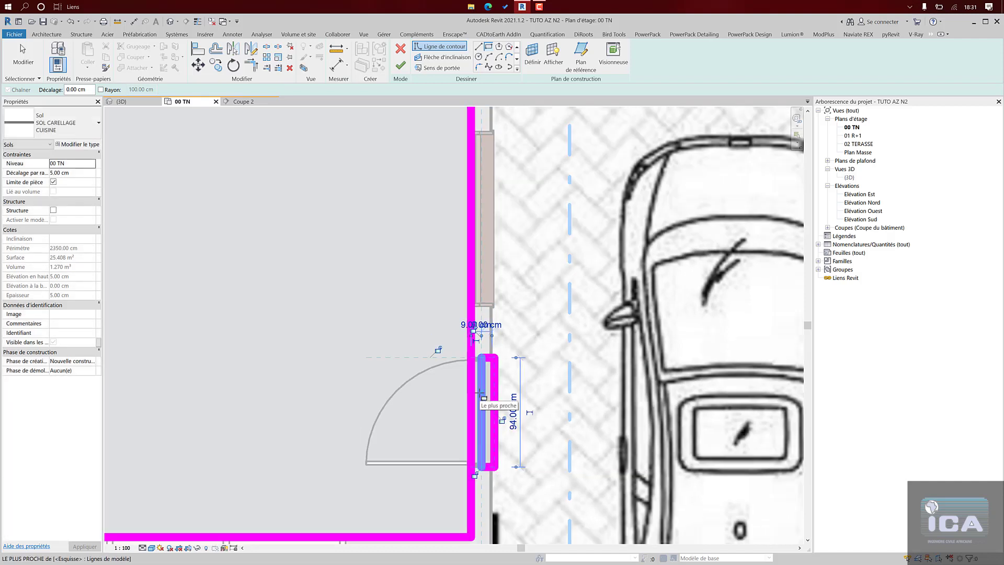
pyautogui.press('Escape')
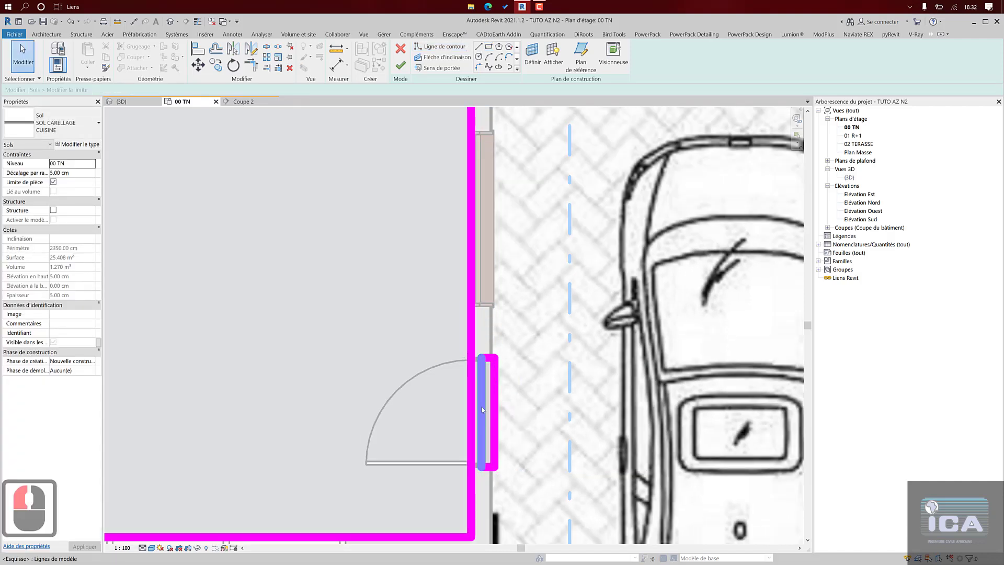
pyautogui.click(480, 400)
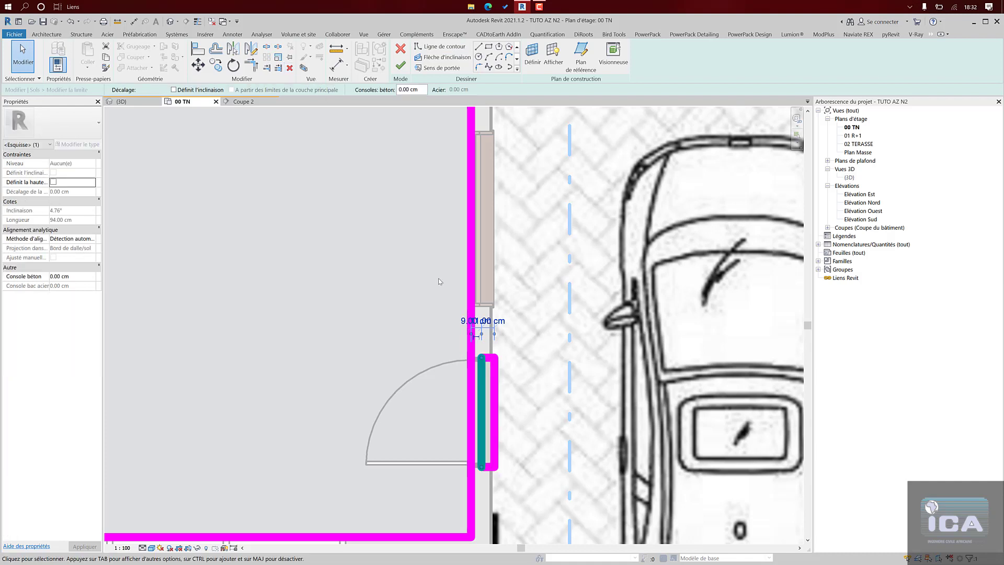
pyautogui.press('Delete')
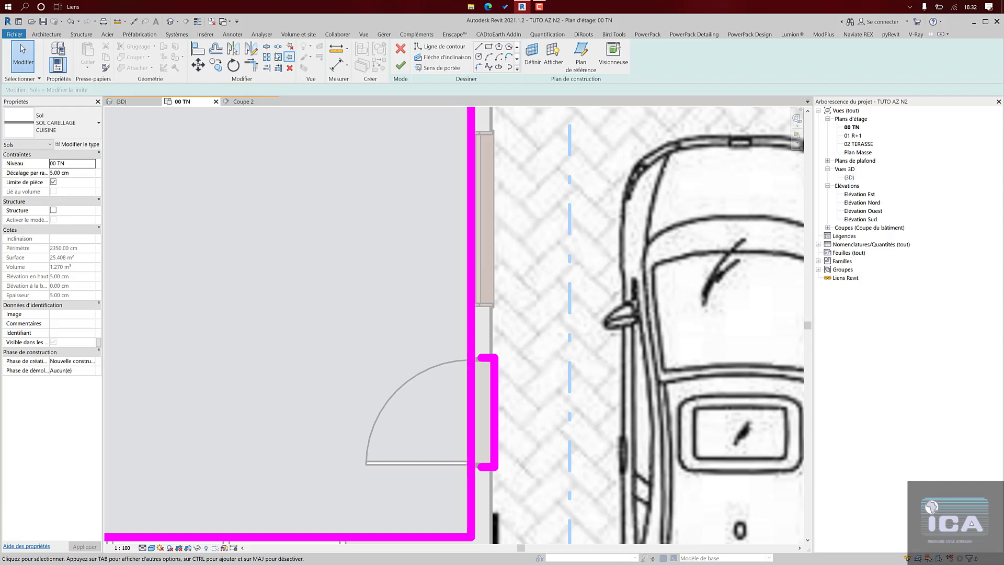
# - Split the large room's boundary within the garage door opening, trim it to both jamb lines and finish the floor edit
pyautogui.click(266, 47)
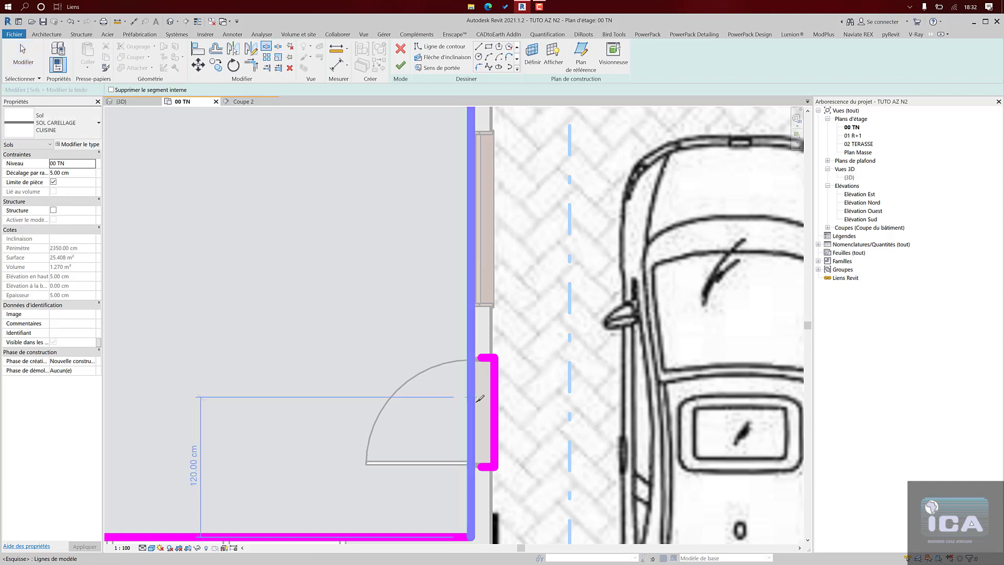
pyautogui.click(408, 221)
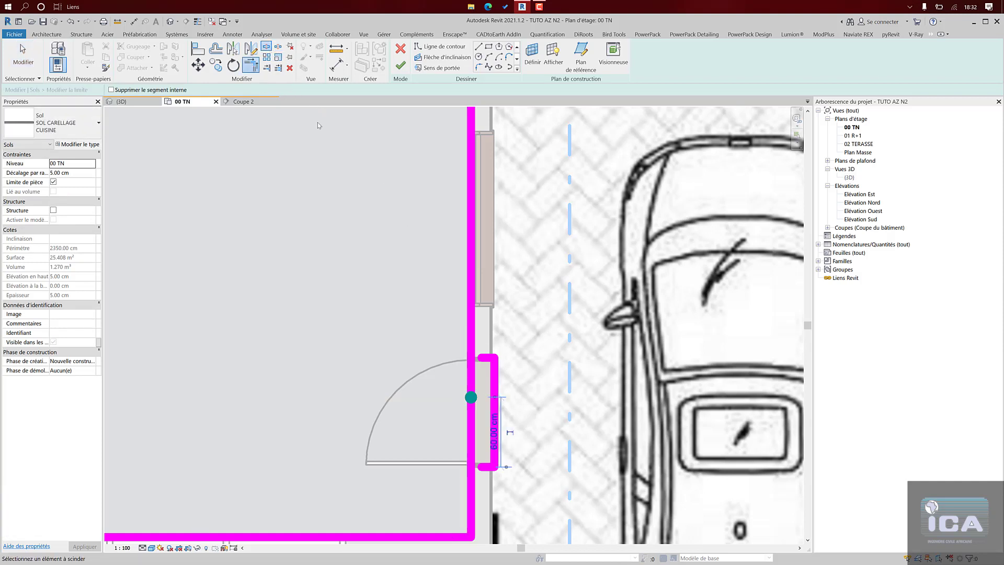
pyautogui.click(470, 346)
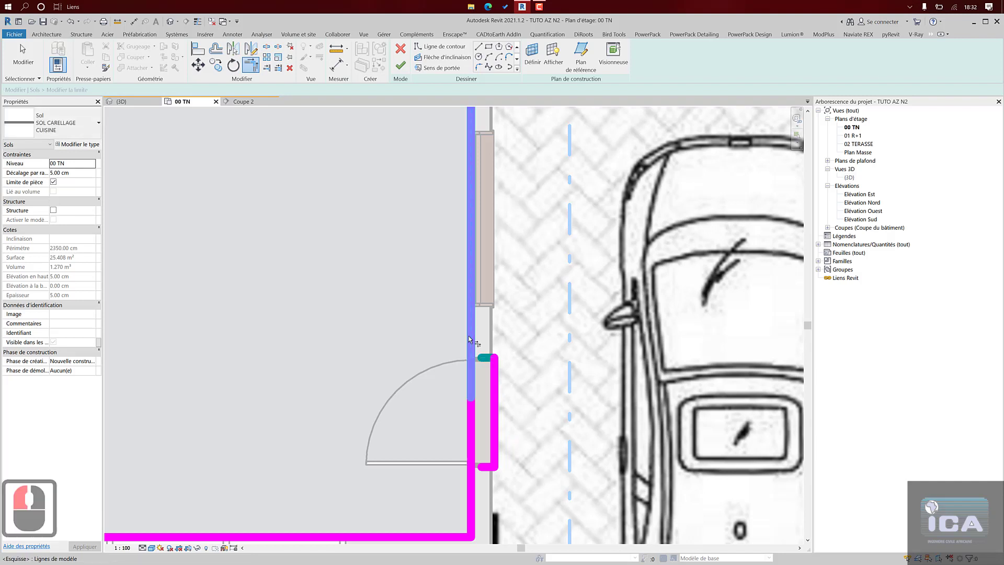
pyautogui.click(483, 468)
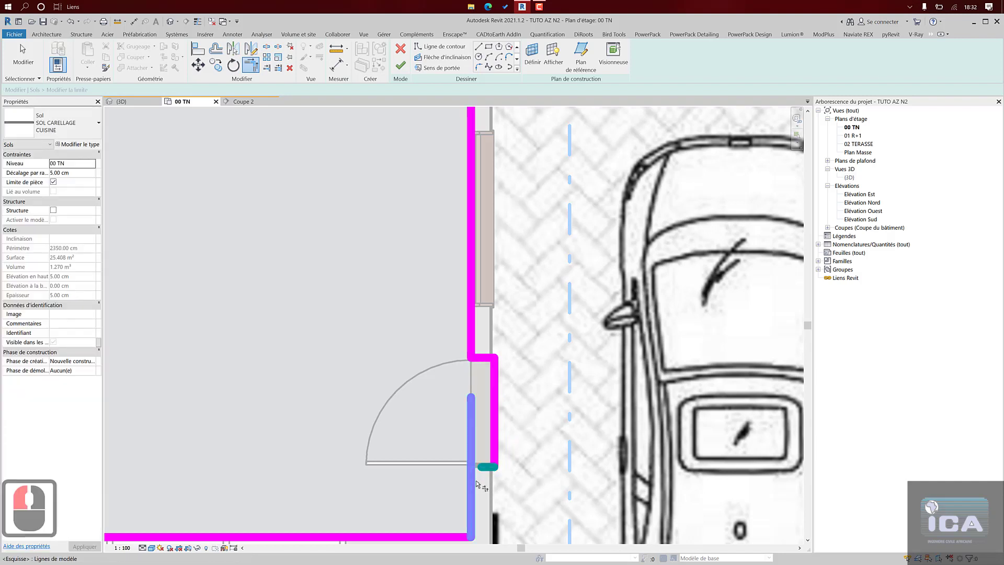
pyautogui.scroll(-8, 486, 471)
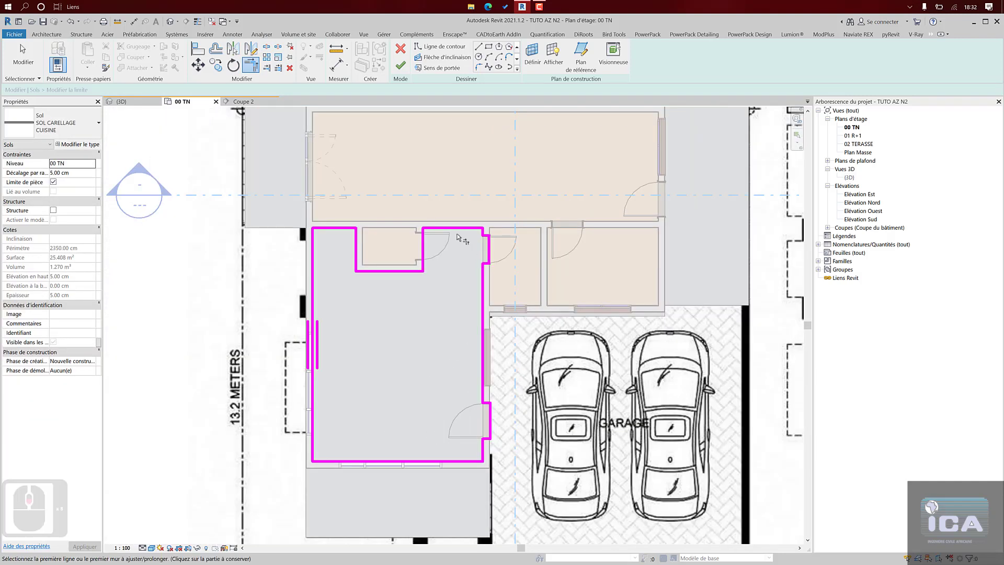
pyautogui.click(405, 69)
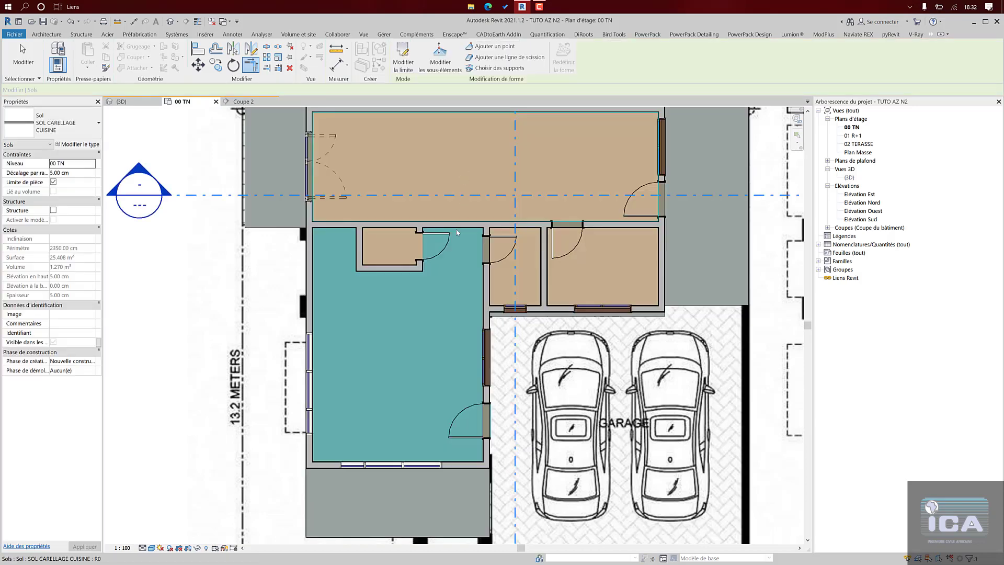
# - In the 3D view, set the sill height of the door between the large room and the small room to 4 cm
pyautogui.click(121, 101)
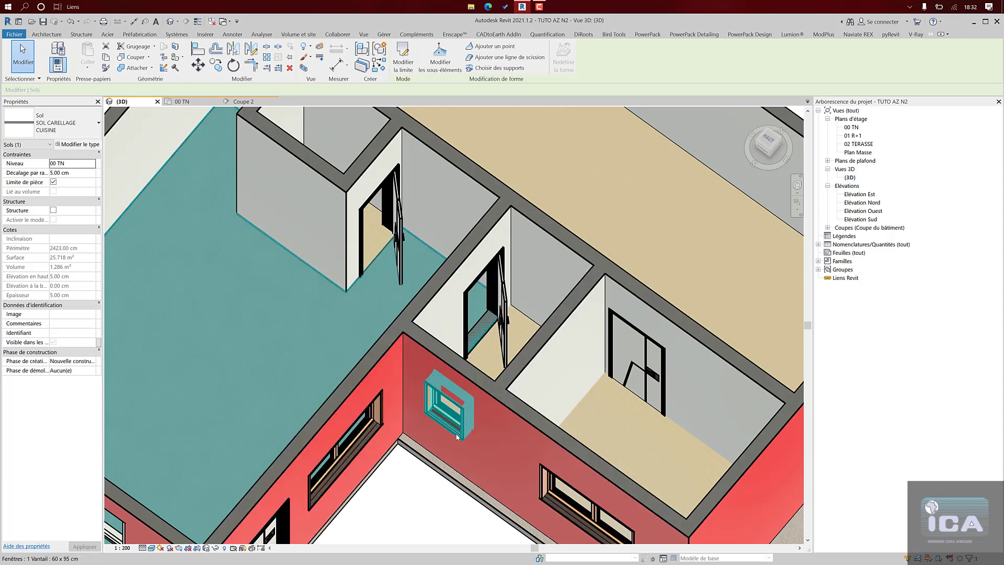
pyautogui.click(487, 361)
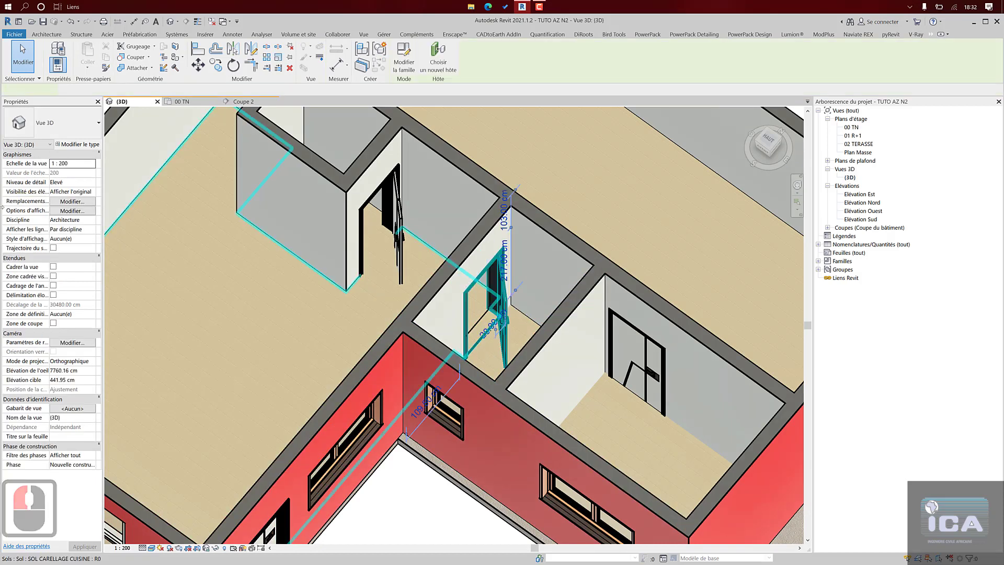
pyautogui.click(76, 174)
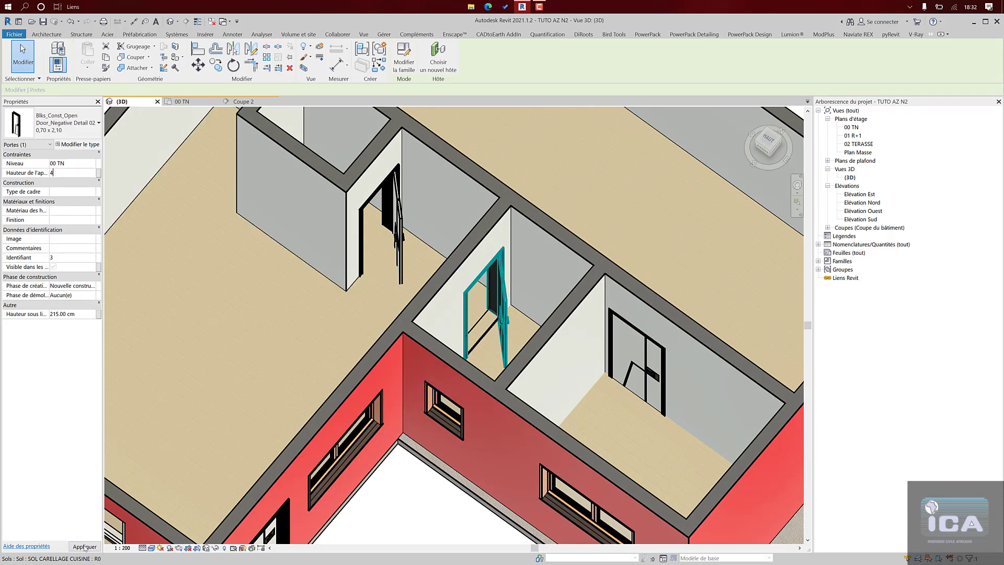
pyautogui.click(203, 484)
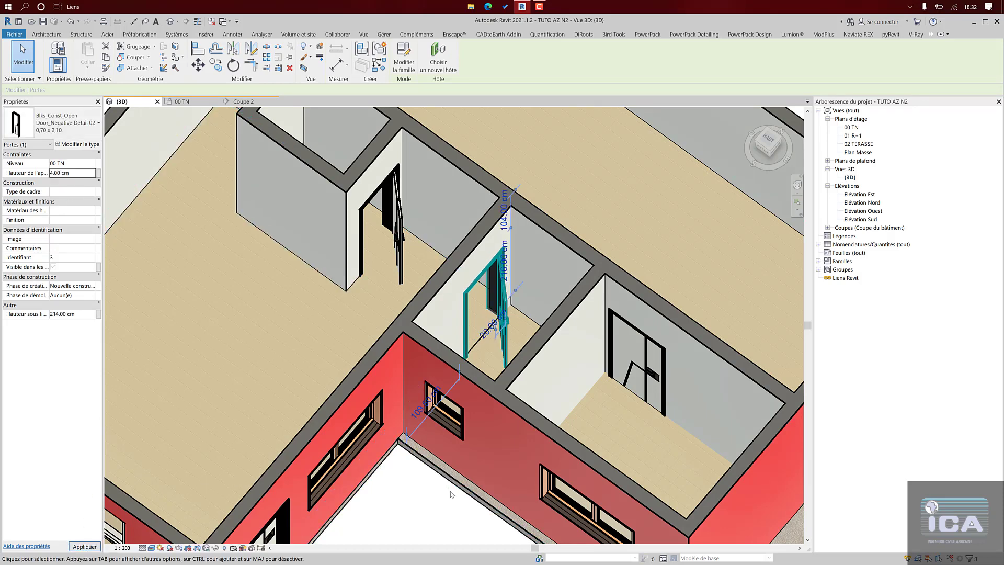
pyautogui.scroll(-1, 507, 354)
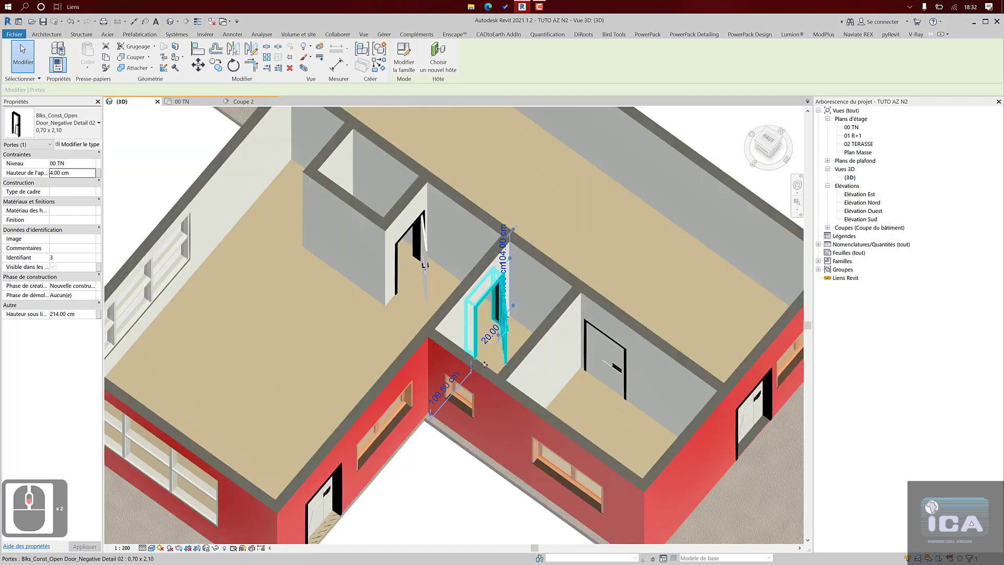
pyautogui.click(464, 454)
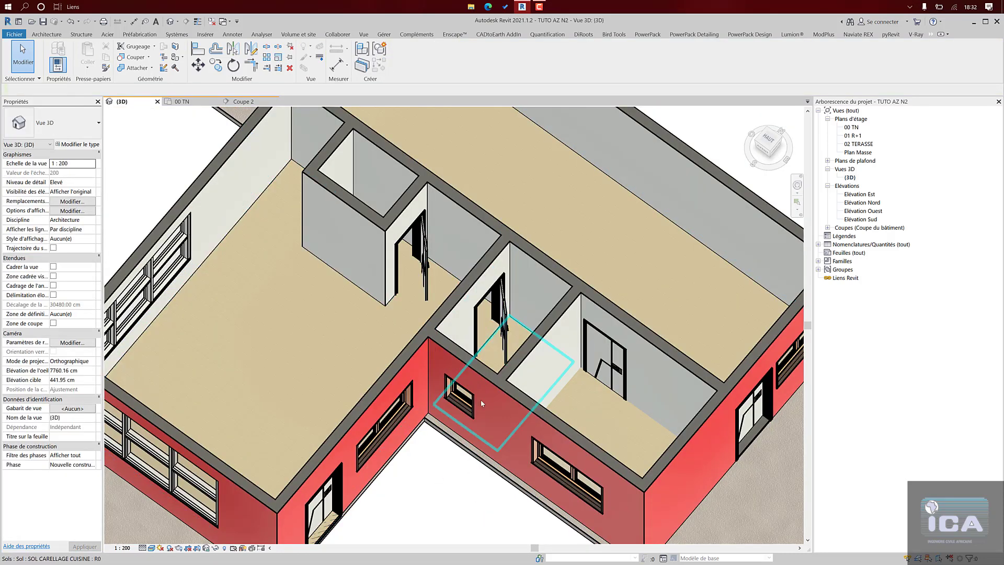
# - Join the geometry of the large room's floor with the adjacent small room's floor
pyautogui.press('a')
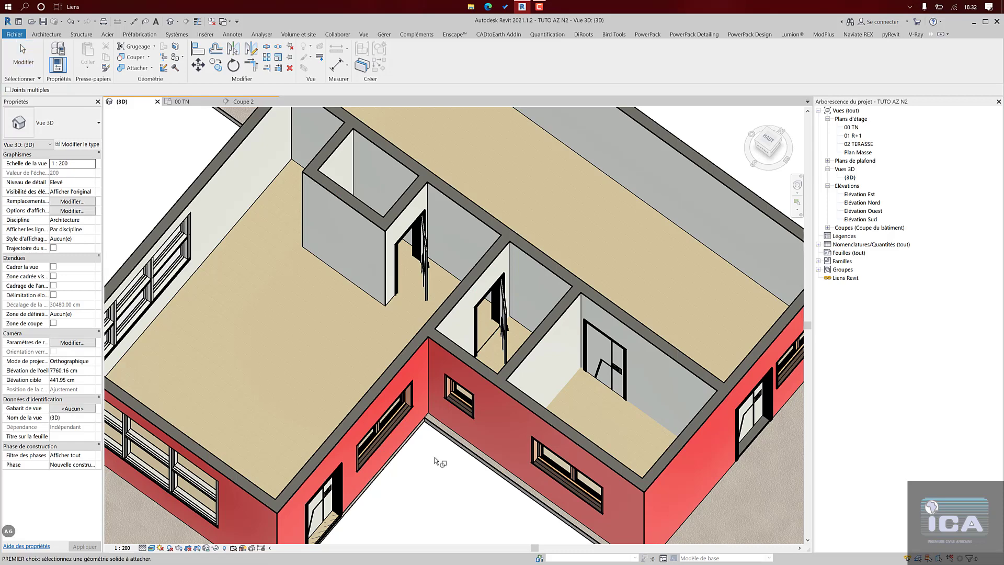
pyautogui.click(365, 353)
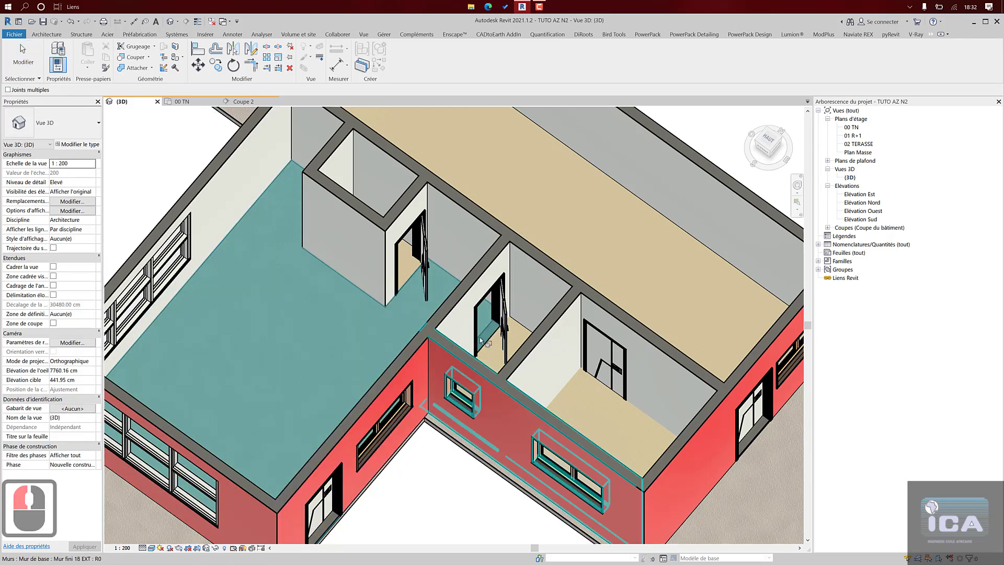
pyautogui.click(513, 330)
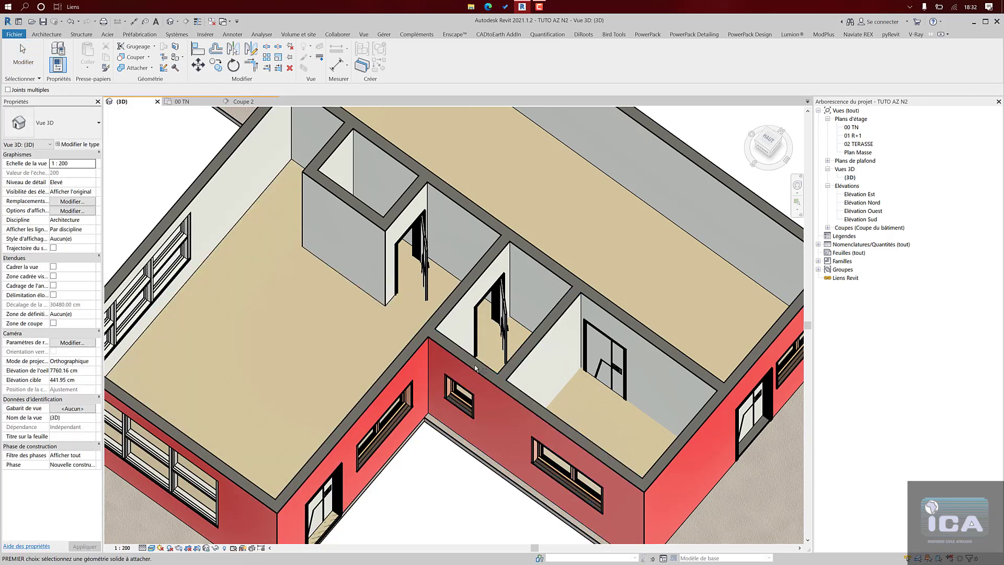
pyautogui.press('Escape')
# - Return to the 00 TN plan and open the boundary of the long room's floor for editing
pyautogui.scroll(-5, 454, 414)
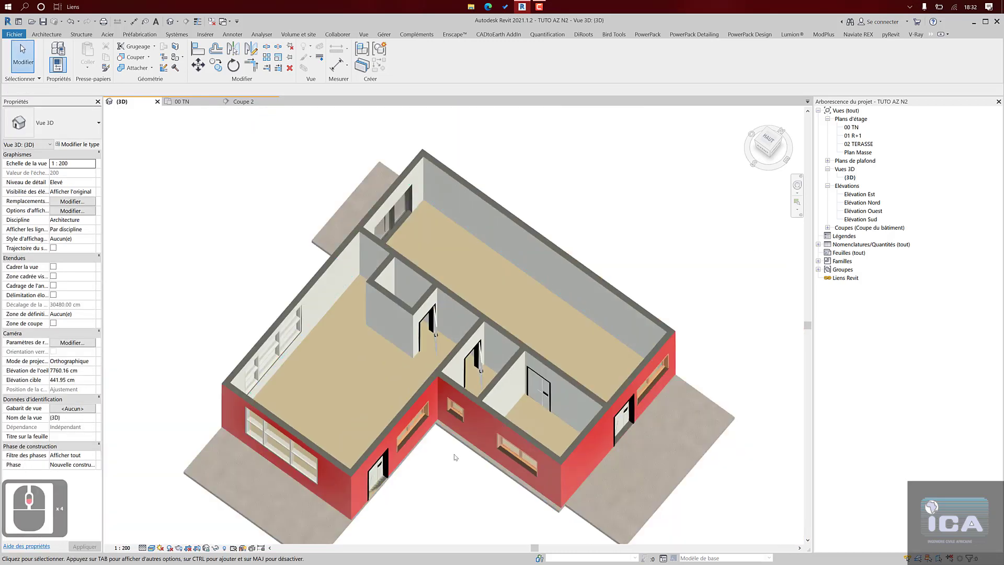
pyautogui.keyDown('shift'); pyautogui.moveTo(449, 416); pyautogui.dragTo(565, 360, button='middle'); pyautogui.keyUp('shift')
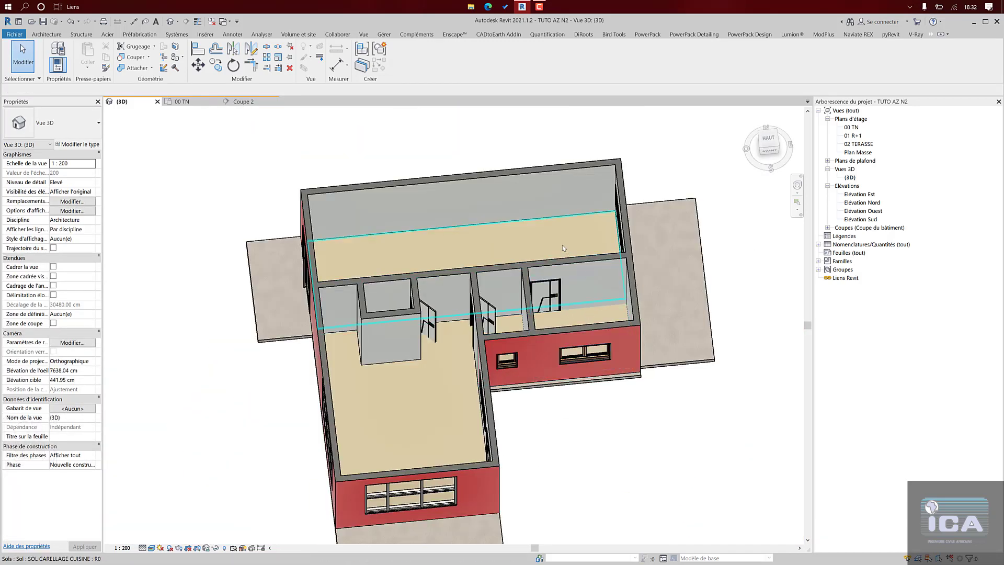
pyautogui.scroll(-2, 547, 244)
pyautogui.click(190, 103)
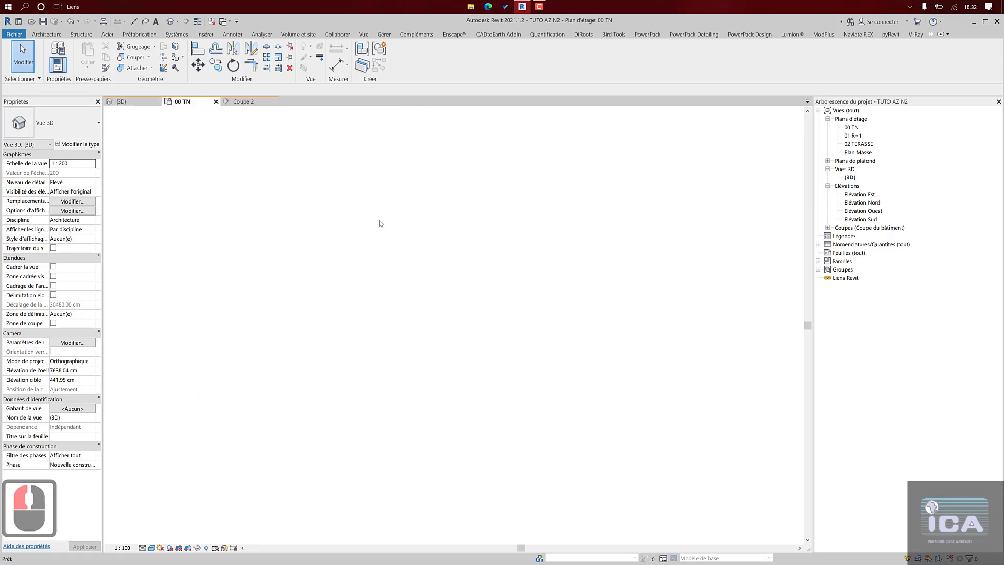
pyautogui.click(570, 171)
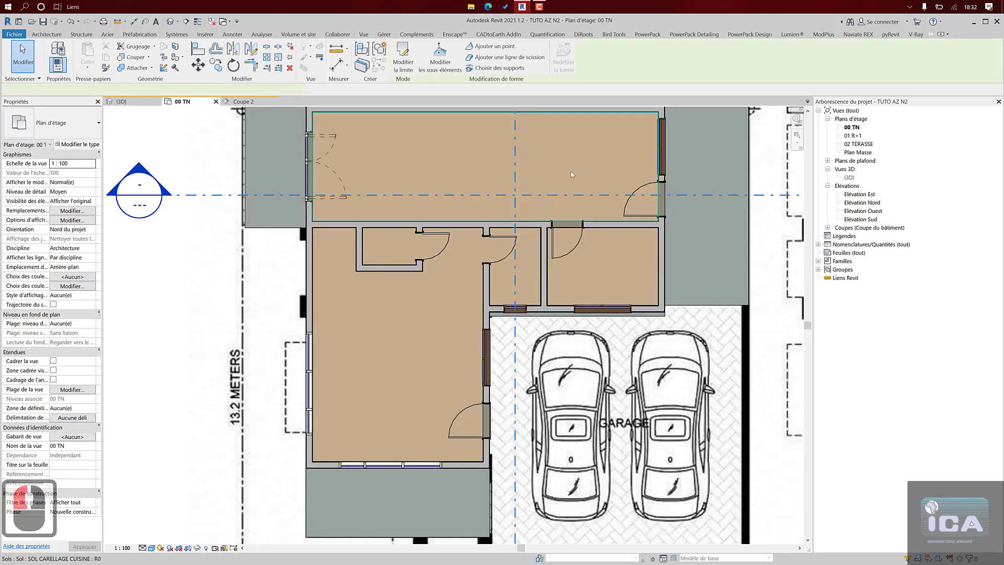
pyautogui.click(399, 55)
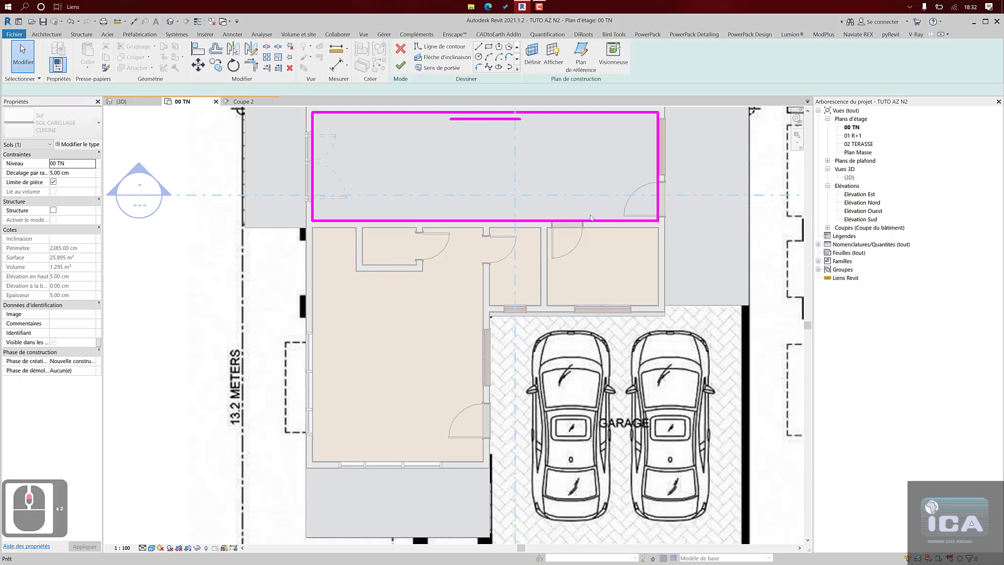
# - Draw boundary lines around the door opening between the long room and the room above the garage, about 82 cm wide and 20 cm deep
pyautogui.scroll(4, 588, 213)
pyautogui.moveTo(588, 213); pyautogui.dragTo(583, 257, button='middle')
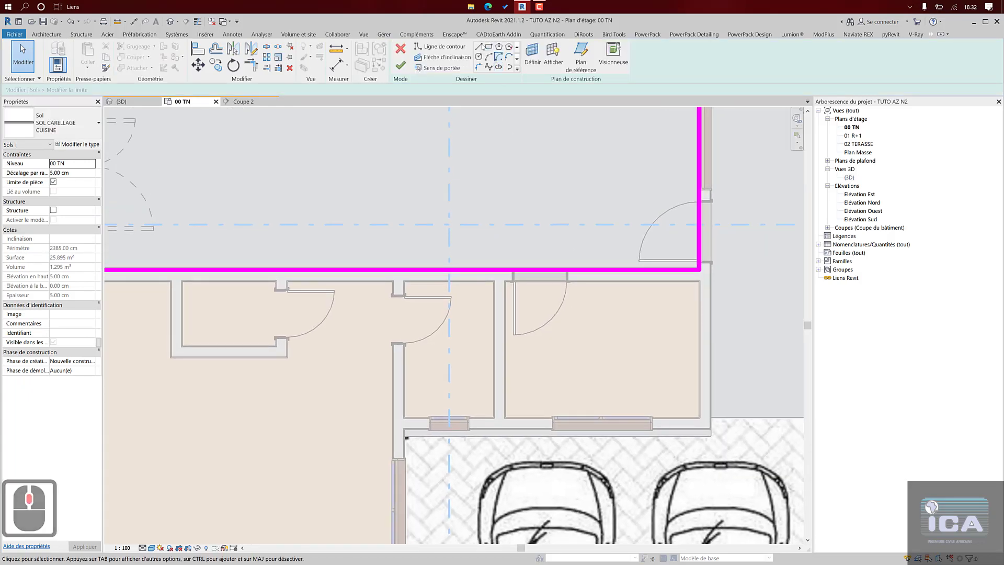
pyautogui.click(480, 47)
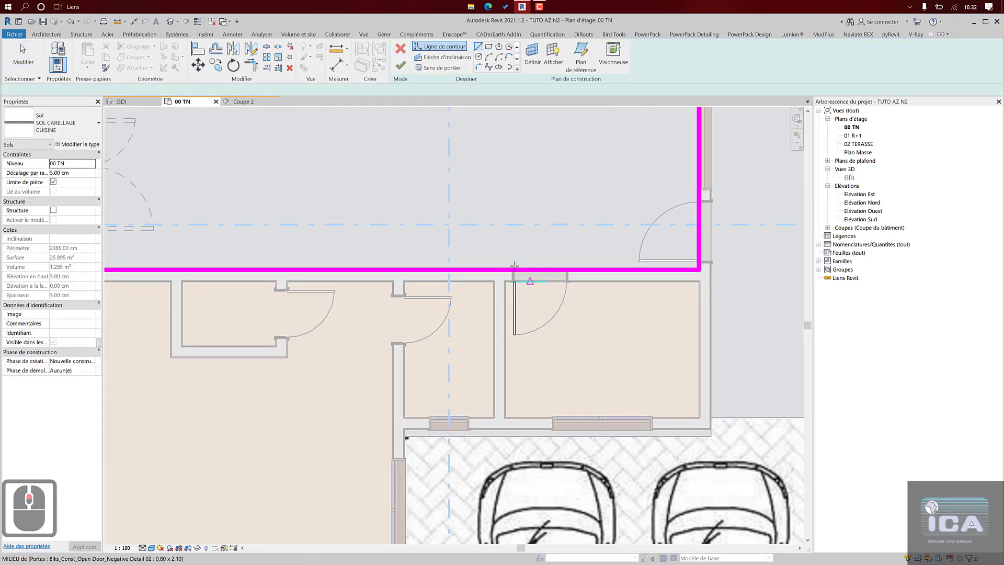
pyautogui.scroll(4, 514, 269)
pyautogui.click(508, 268)
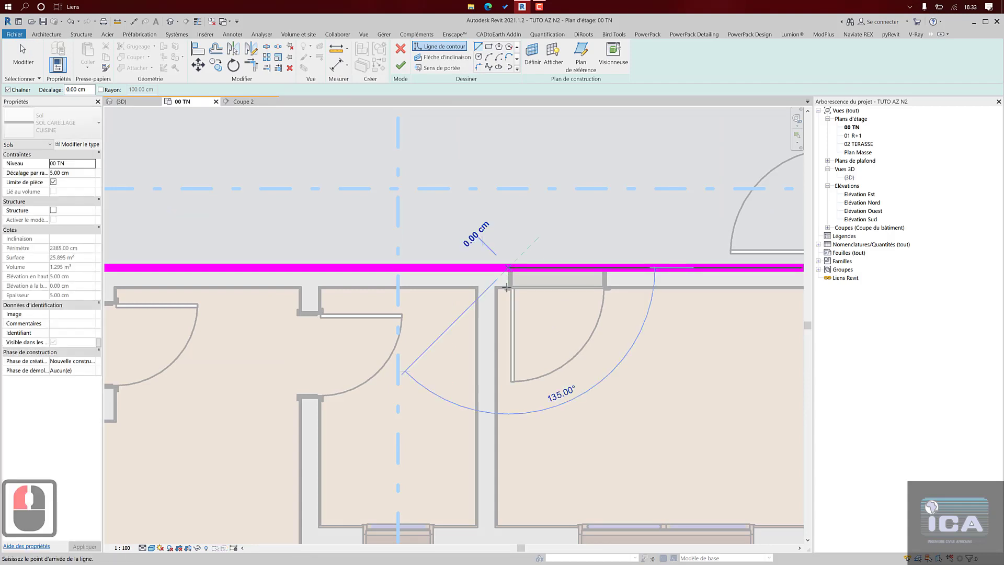
pyautogui.click(509, 288)
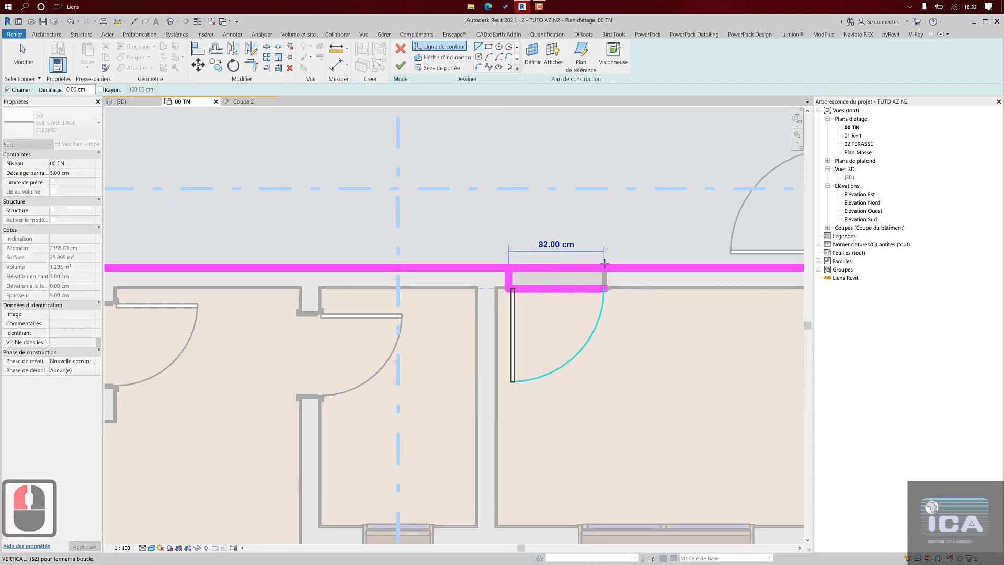
pyautogui.click(604, 287)
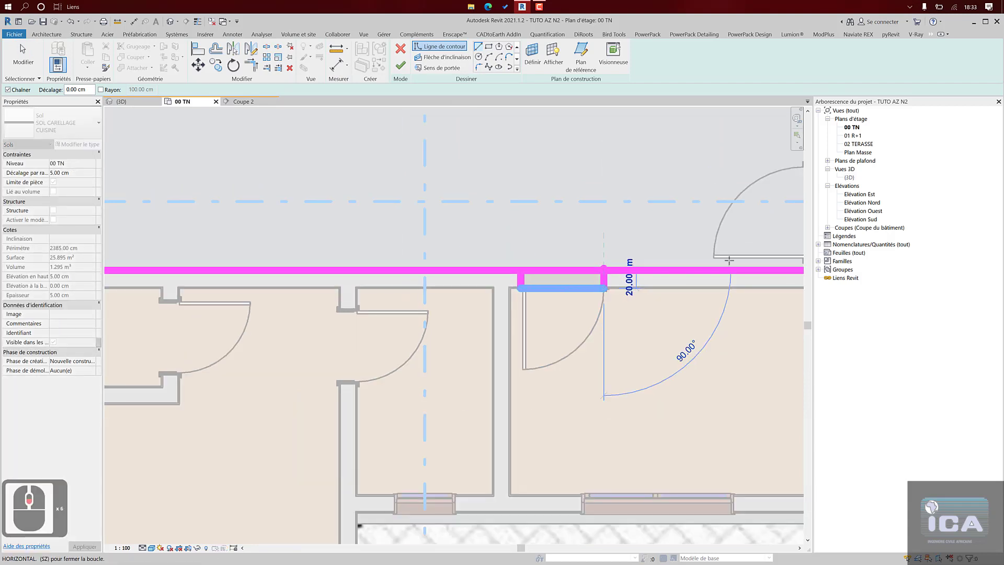
pyautogui.scroll(-4, 604, 283)
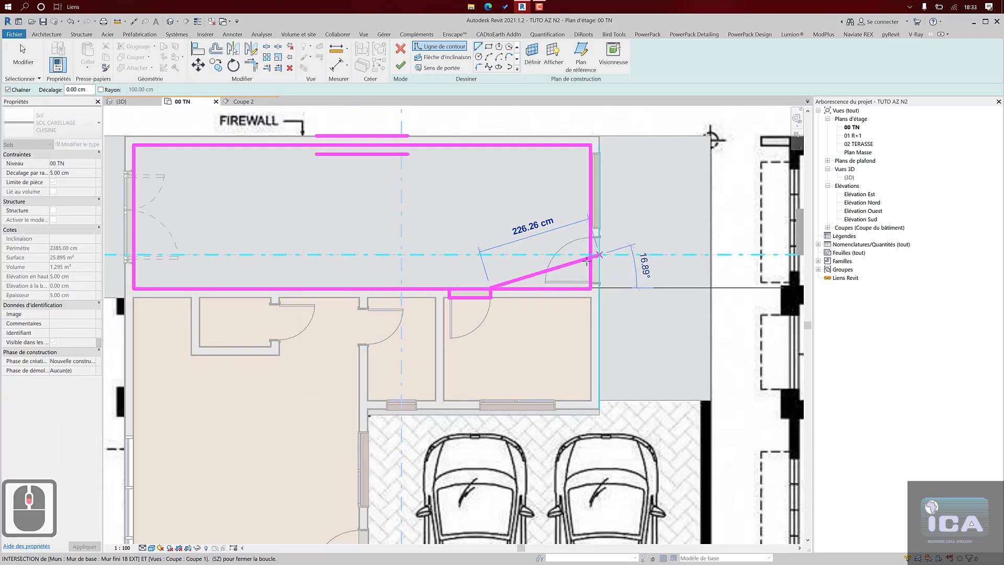
pyautogui.press('Escape')
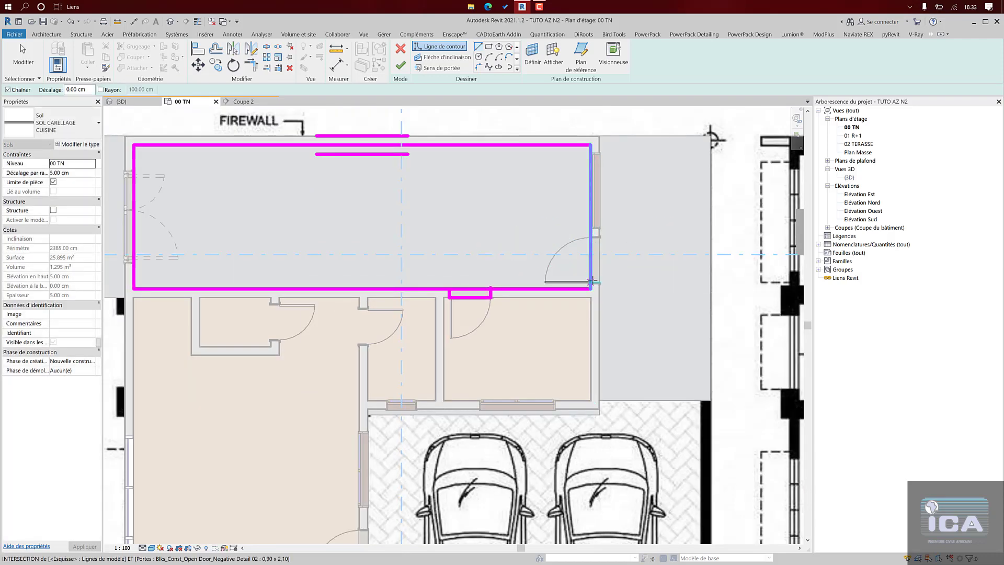
# - Draw boundary lines from the long room's edge along the exterior door's lower jamb and up the outer wall face
pyautogui.scroll(3, 590, 287)
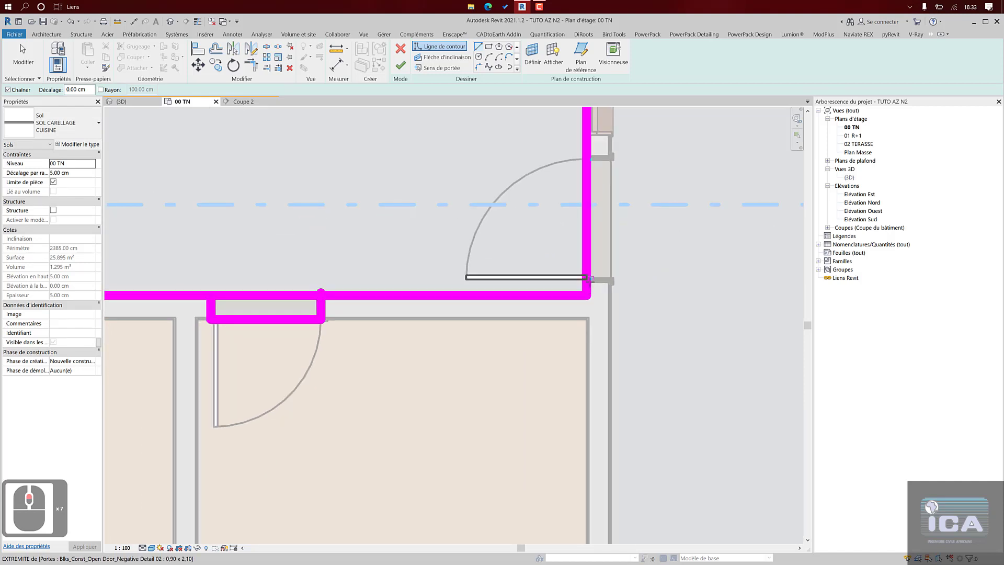
pyautogui.scroll(2, 588, 282)
pyautogui.click(585, 281)
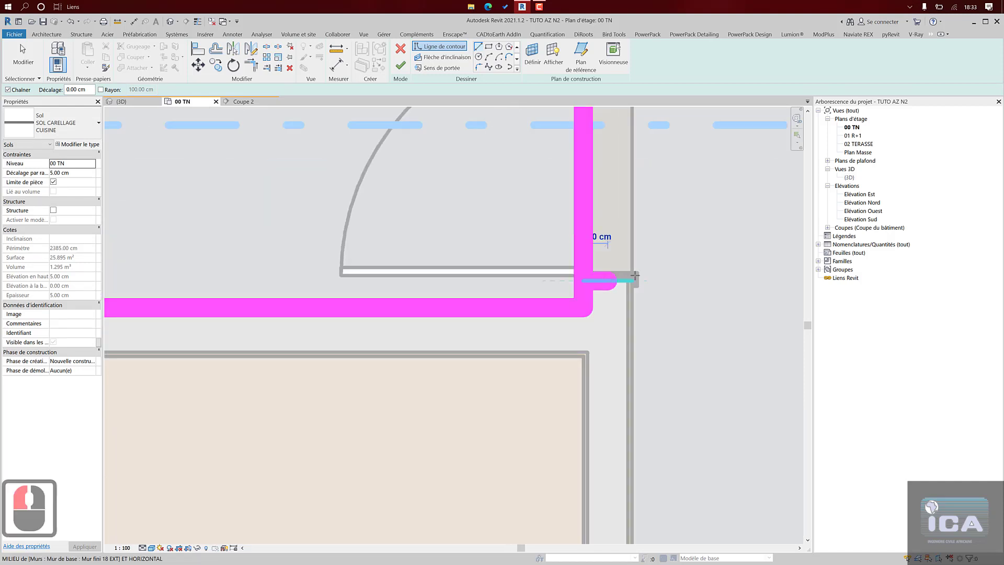
pyautogui.click(635, 281)
pyautogui.scroll(-3, 635, 244)
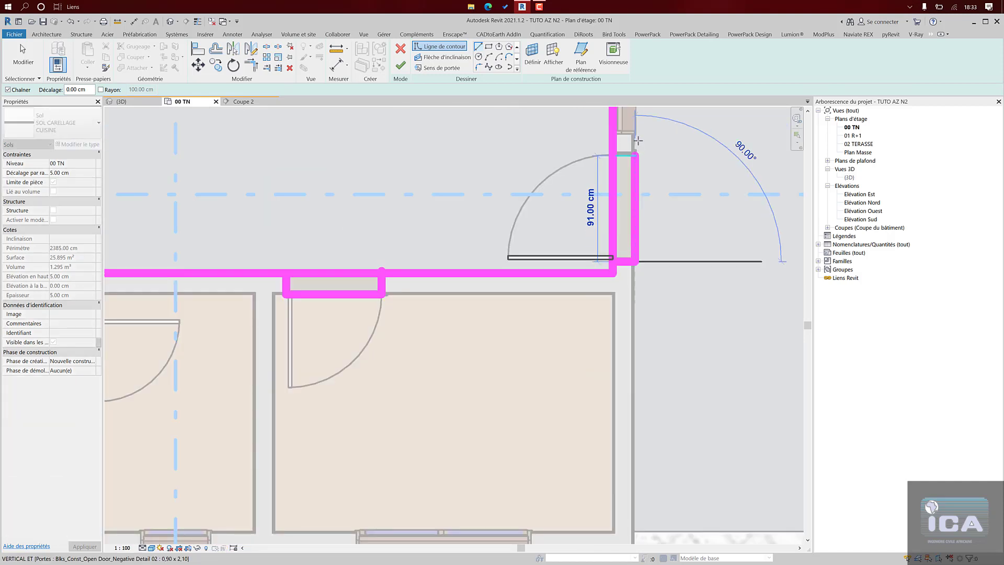
# - Close the floor outline around the exterior single door with an outer line about 110 cm long, and split the wall-side boundary at both single doors
pyautogui.click(635, 133)
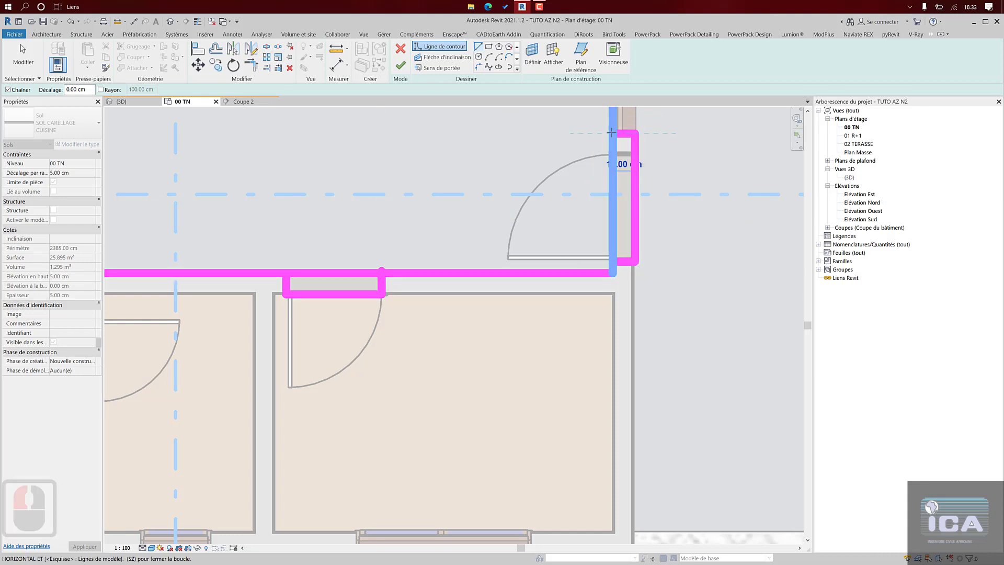
pyautogui.press('Escape')
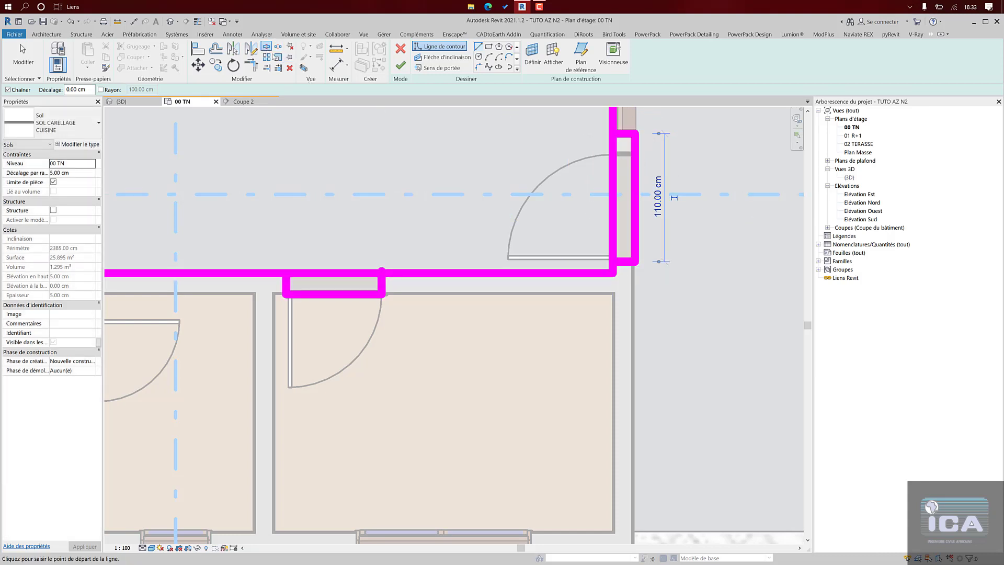
pyautogui.click(267, 48)
pyautogui.click(333, 273)
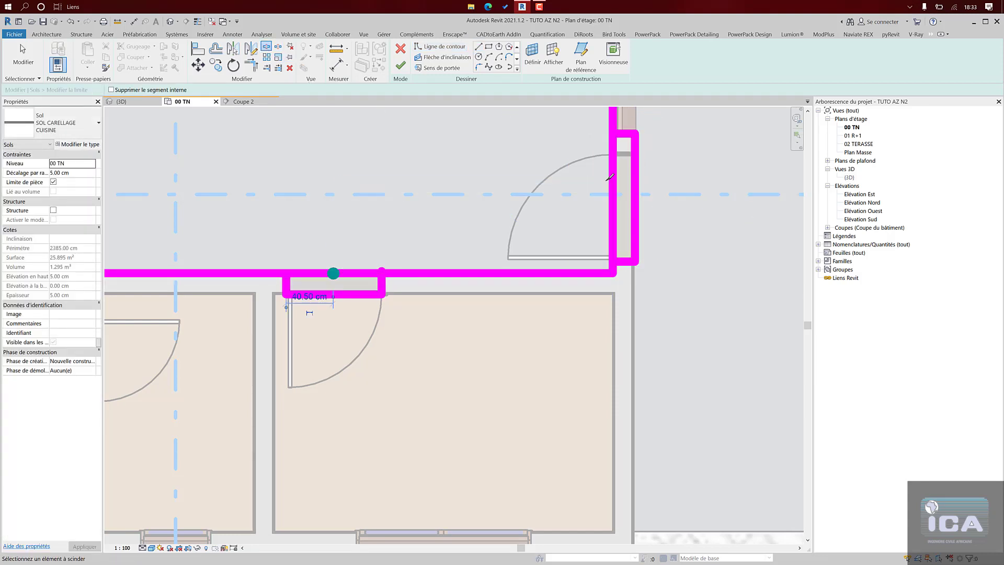
pyautogui.click(613, 180)
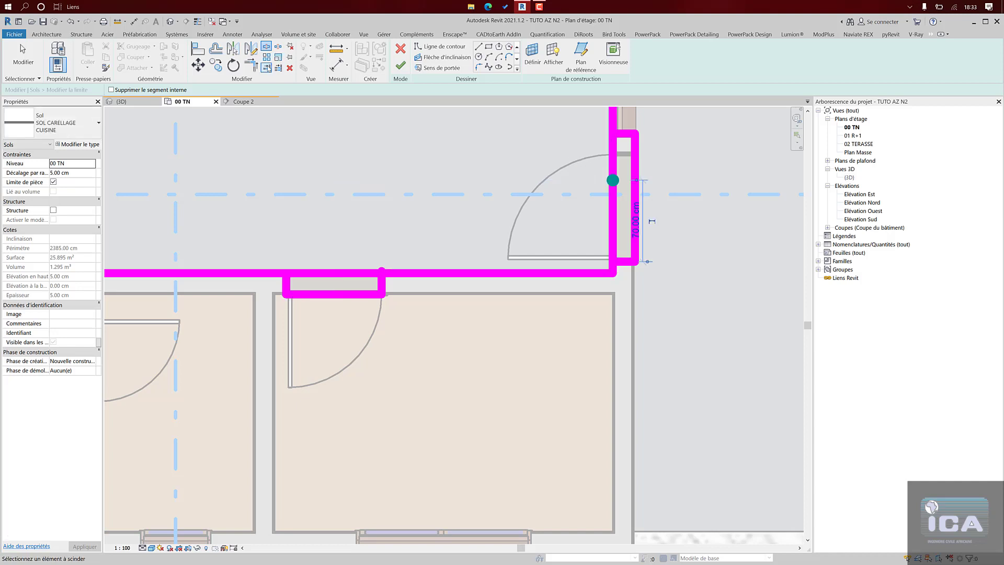
# - Trim the split boundary lines to the recess outlines at the two single doors so the floor extends into both openings
pyautogui.click(251, 66)
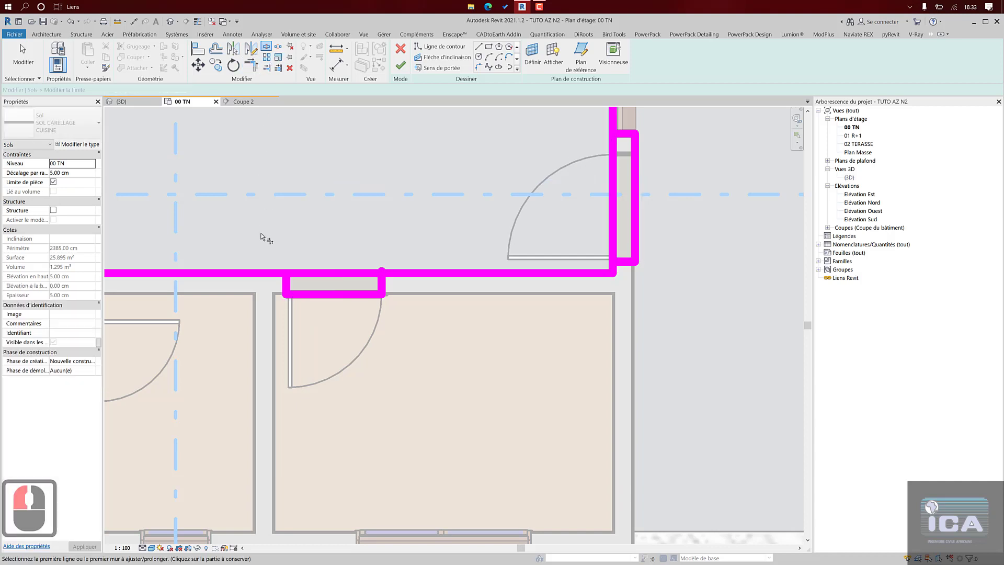
pyautogui.click(271, 274)
pyautogui.click(286, 285)
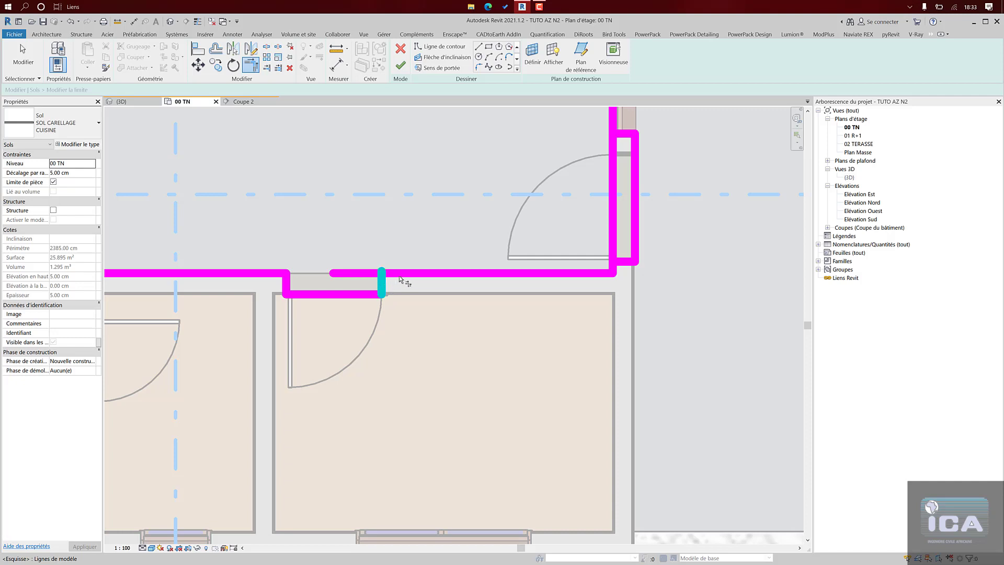
pyautogui.click(400, 276)
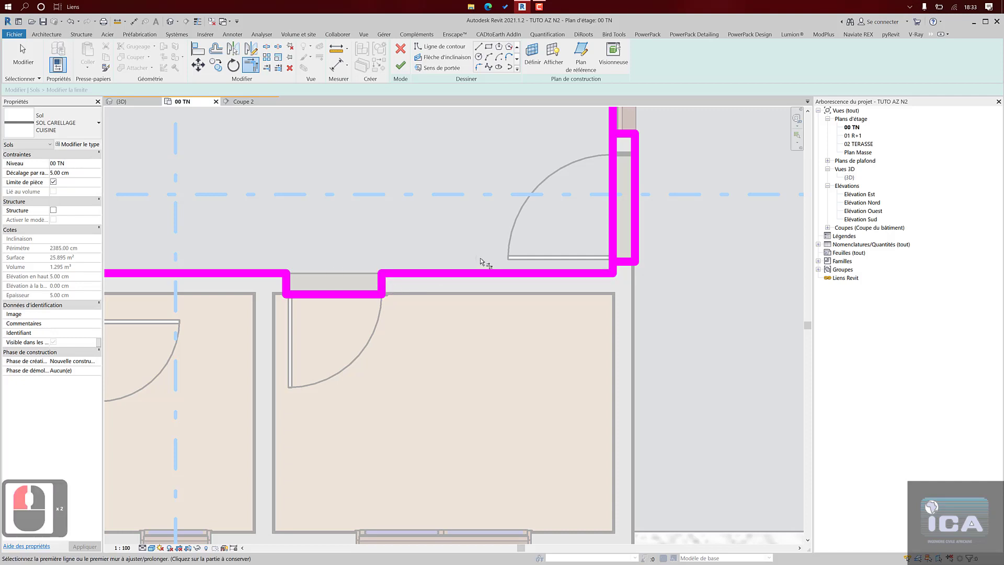
pyautogui.click(614, 269)
pyautogui.click(625, 134)
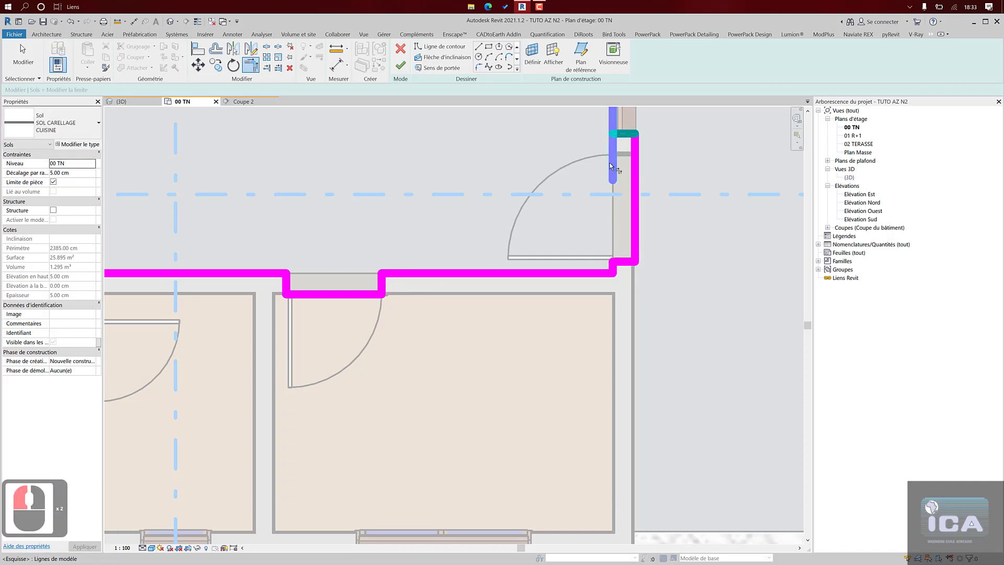
# - Pick boundary lines along both jambs and the outer face of the double door at the opposite end of the room
pyautogui.scroll(-6, 610, 167)
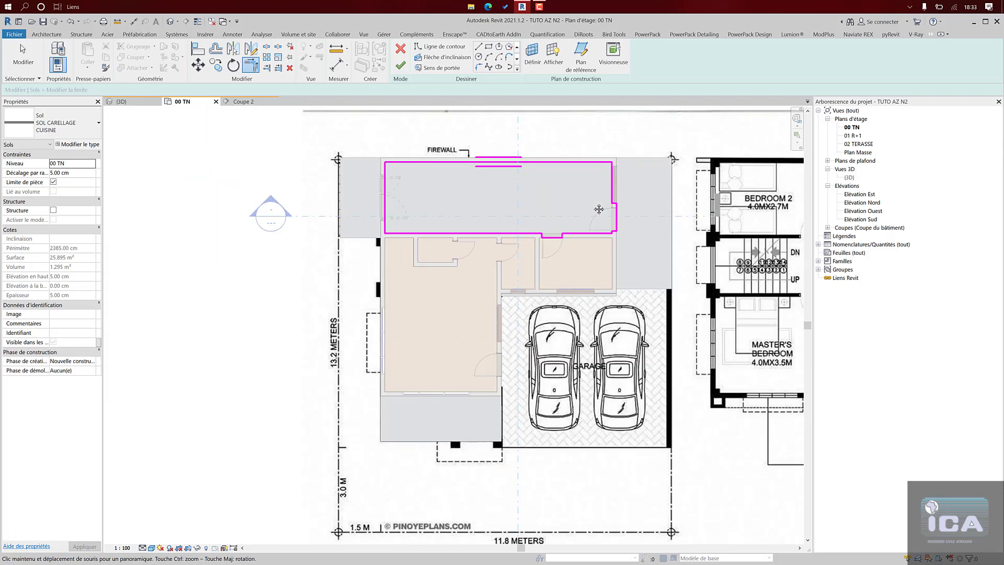
pyautogui.middleClick(599, 209)
pyautogui.scroll(5, 386, 199)
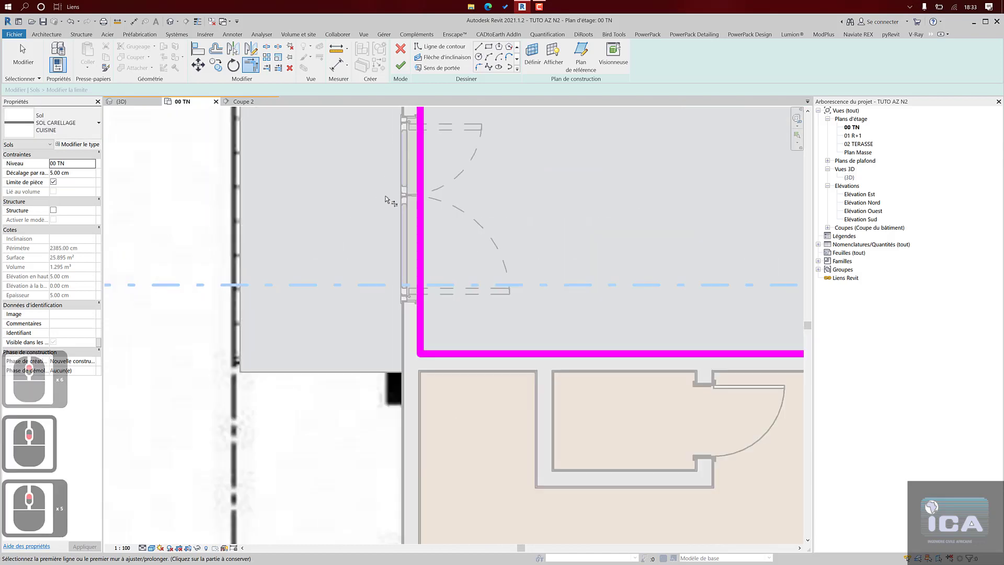
pyautogui.scroll(-5, 421, 238)
pyautogui.moveTo(421, 240); pyautogui.dragTo(423, 262, button='middle')
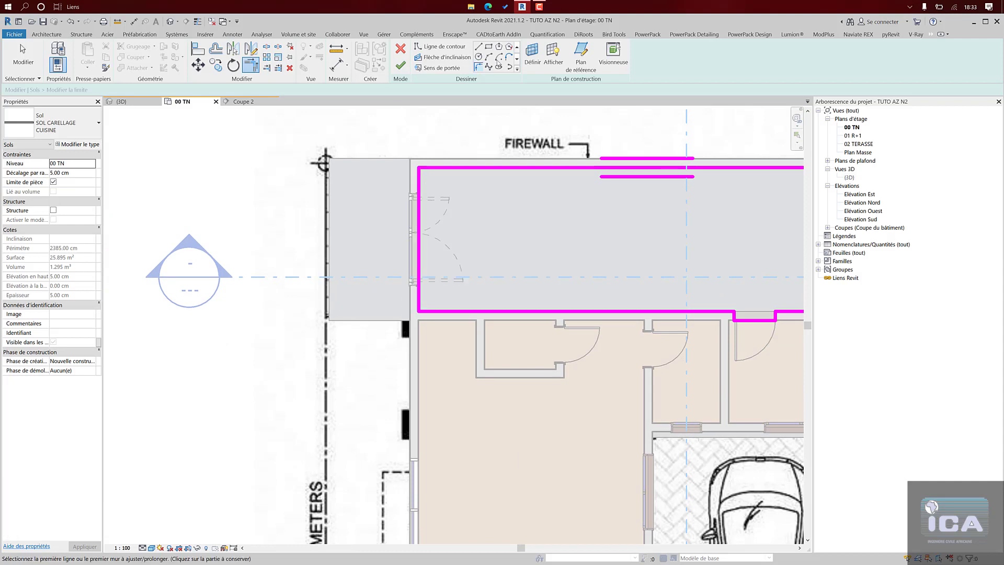
pyautogui.scroll(-5, 486, 60)
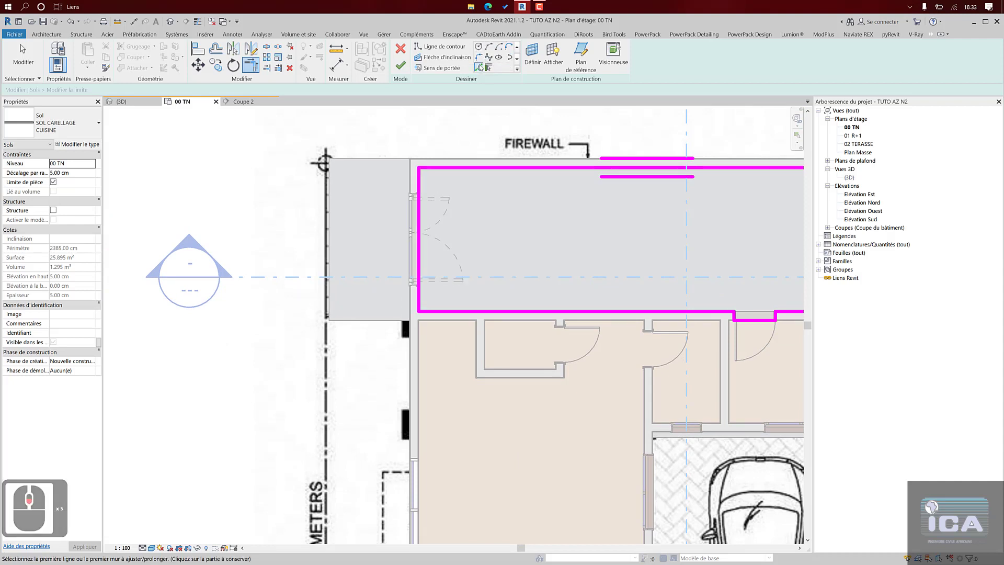
pyautogui.press('Escape')
pyautogui.scroll(5, 411, 191)
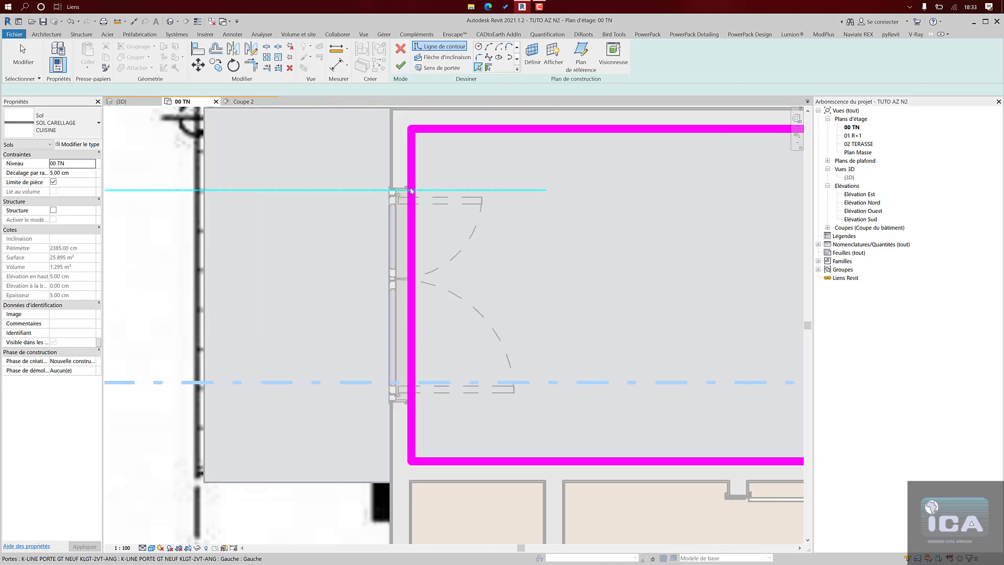
pyautogui.click(396, 189)
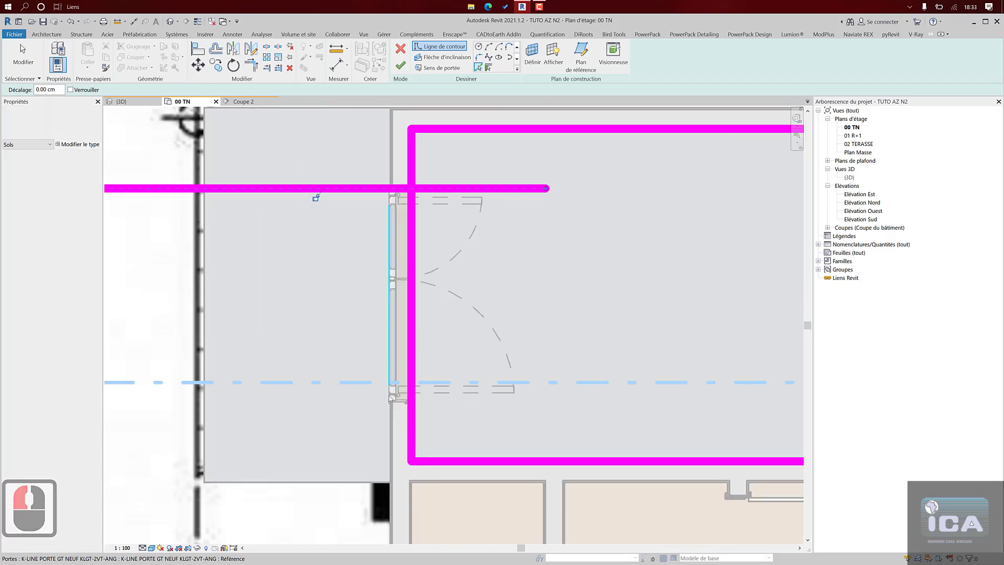
pyautogui.click(390, 401)
pyautogui.click(385, 360)
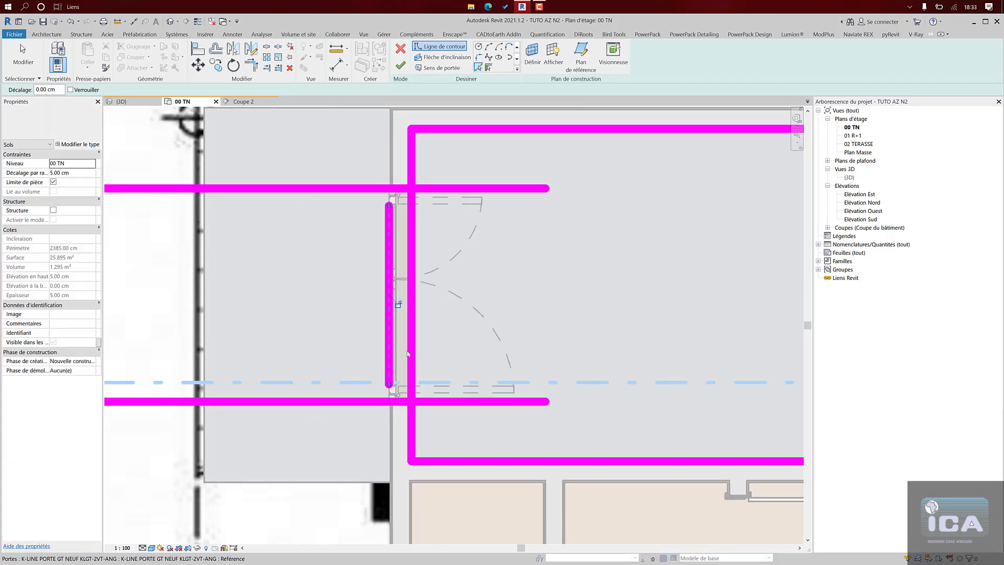
# - Trim the two jamb lines and the outer face line of the double door opening into corners
pyautogui.press('t')
pyautogui.press('r')
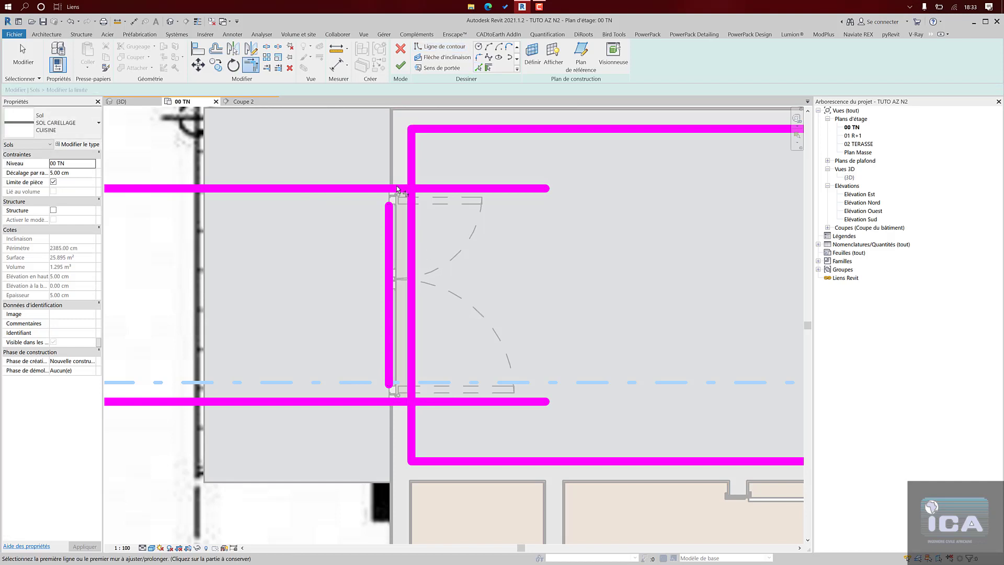
pyautogui.click(405, 188)
pyautogui.click(387, 274)
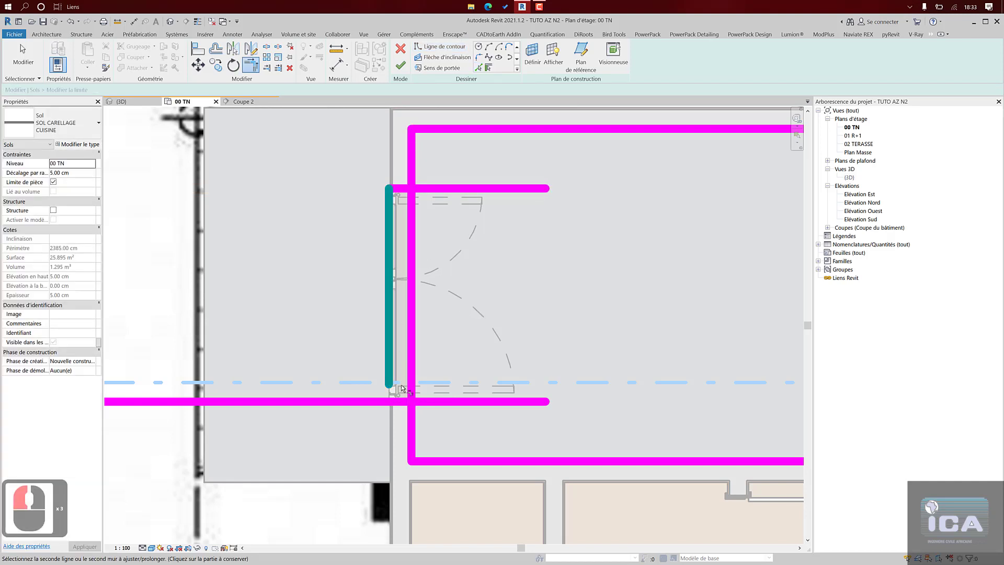
pyautogui.click(399, 401)
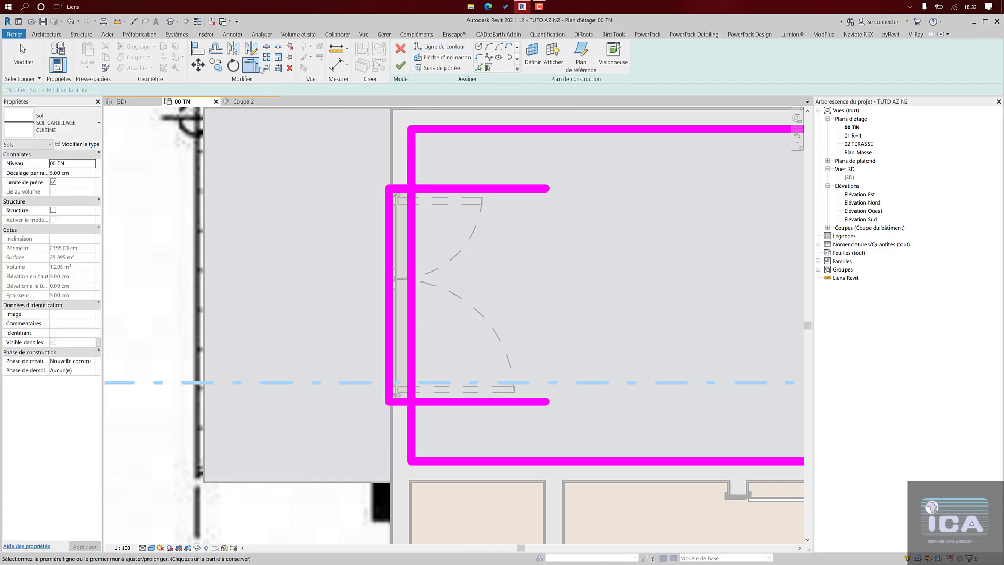
# - Split the inner wall boundary line across the double door and trim its two parts to the jamb lines
pyautogui.click(266, 46)
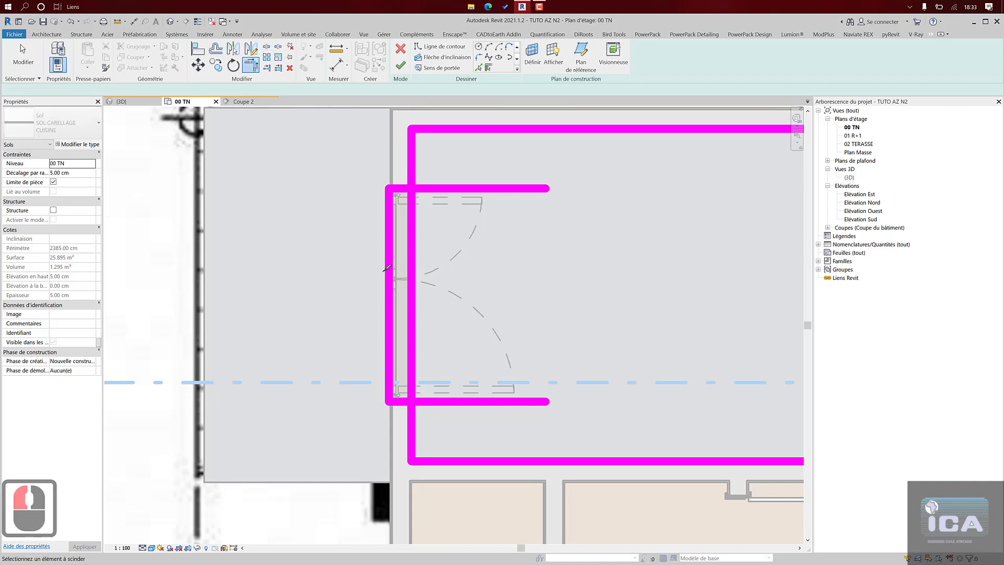
pyautogui.click(412, 292)
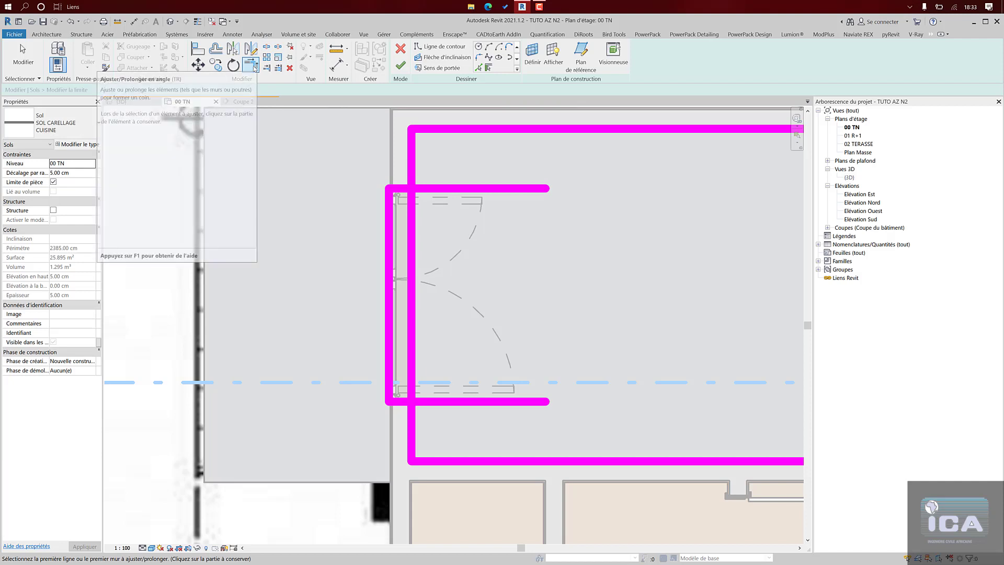
pyautogui.click(403, 186)
pyautogui.click(413, 170)
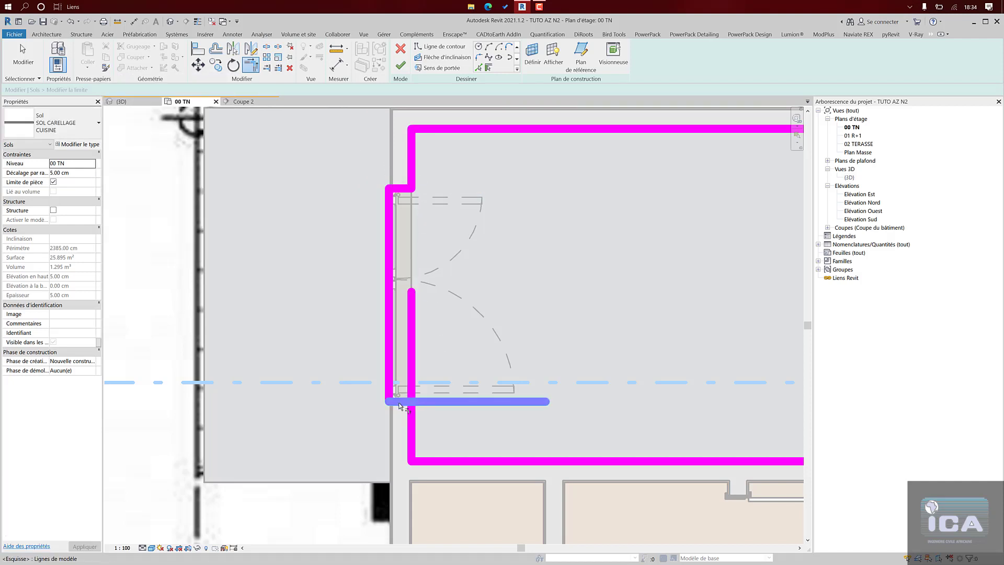
pyautogui.click(408, 421)
# - Finish the boundary edit of the SOL CARELLAGE CUISINE floor, dismiss the warning and deselect the floor
pyautogui.scroll(-3, 413, 360)
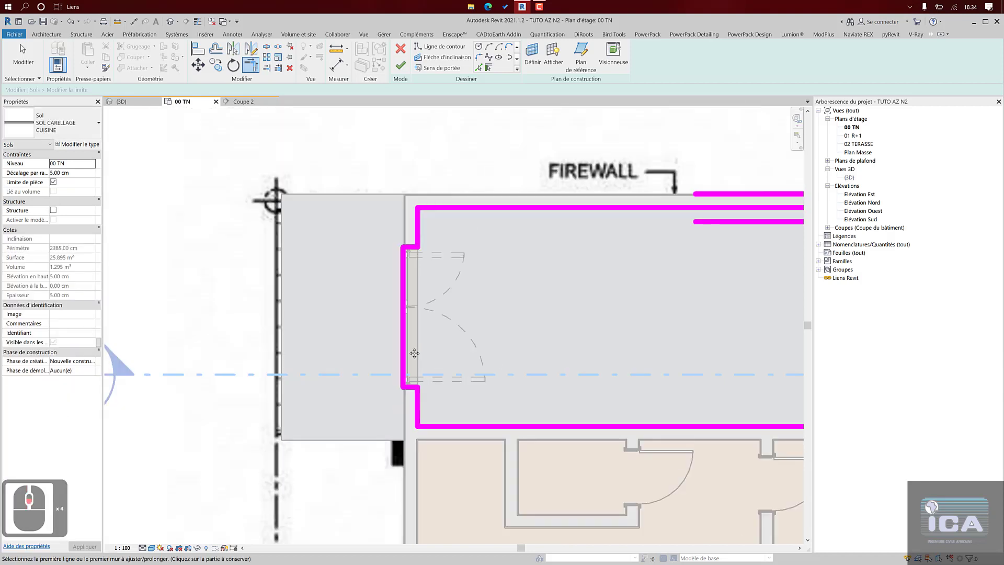
pyautogui.scroll(-2, 408, 278)
pyautogui.moveTo(409, 279)
pyautogui.mouseDown(button='middle')
pyautogui.moveTo(361, 253)
pyautogui.moveTo(312, 253)
pyautogui.mouseUp(button='middle')
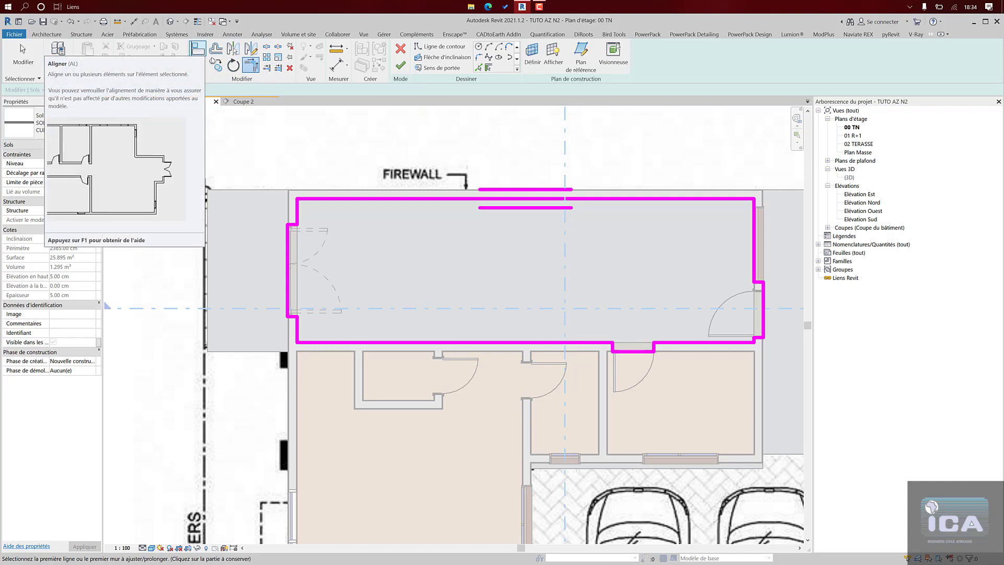
pyautogui.click(406, 67)
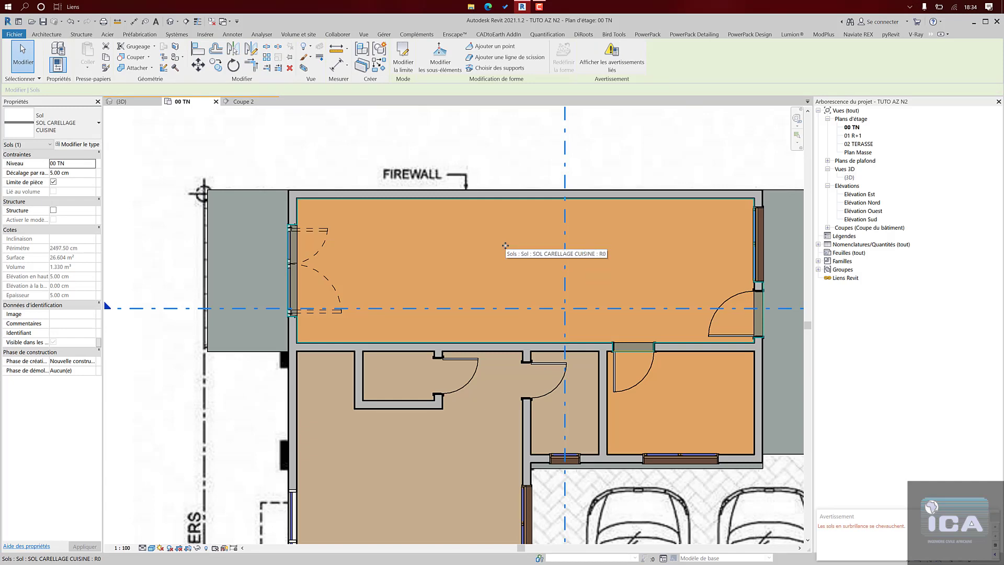
pyautogui.click(995, 518)
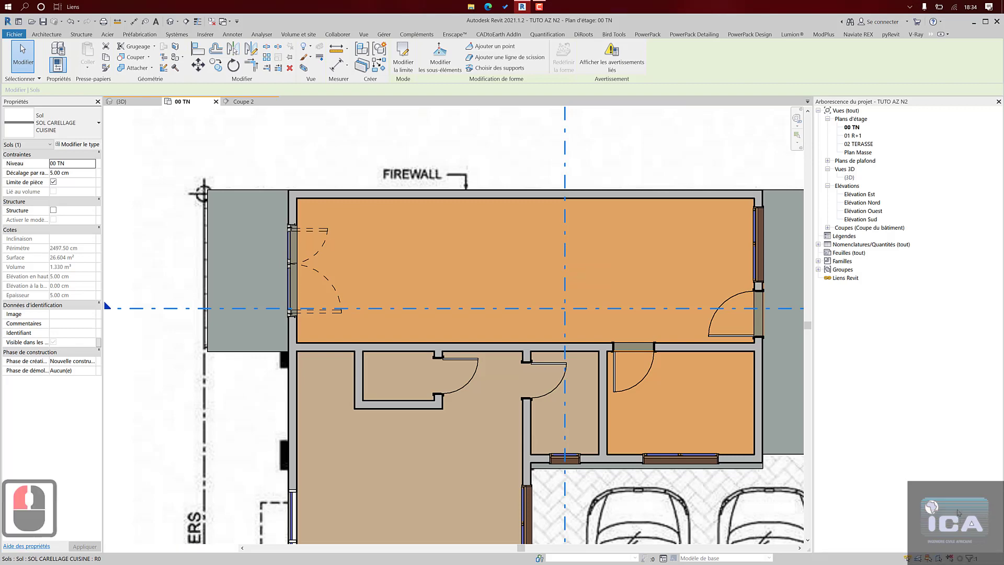
pyautogui.scroll(-3, 680, 416)
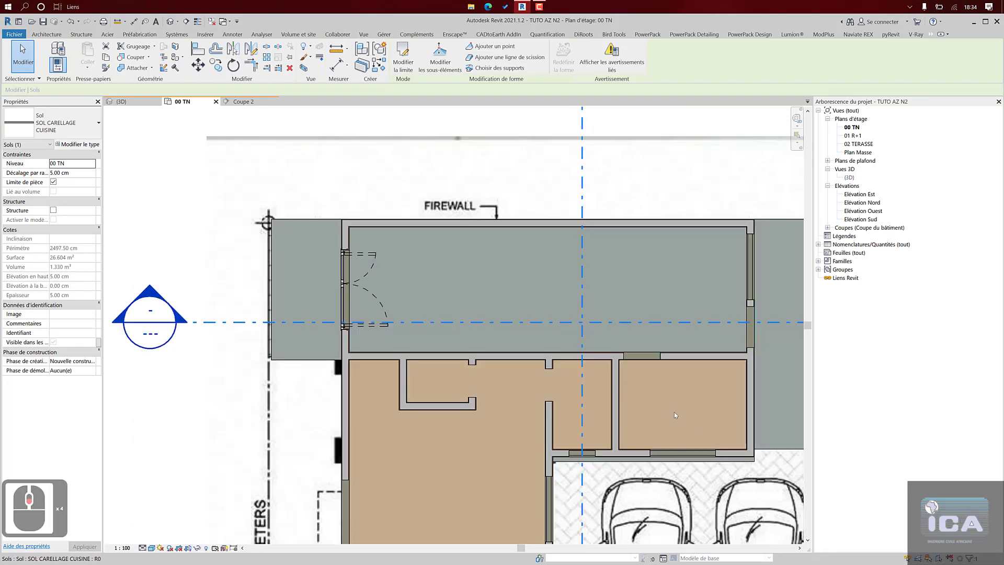
pyautogui.press('Escape')
# - Open the section view Coupe 2 from its section marker in the ground floor plan
pyautogui.scroll(-2, 577, 349)
pyautogui.moveTo(560, 326); pyautogui.dragTo(507, 231, button='middle')
pyautogui.moveTo(534, 534); pyautogui.dragTo(533, 436, button='middle')
pyautogui.doubleClick(535, 437)
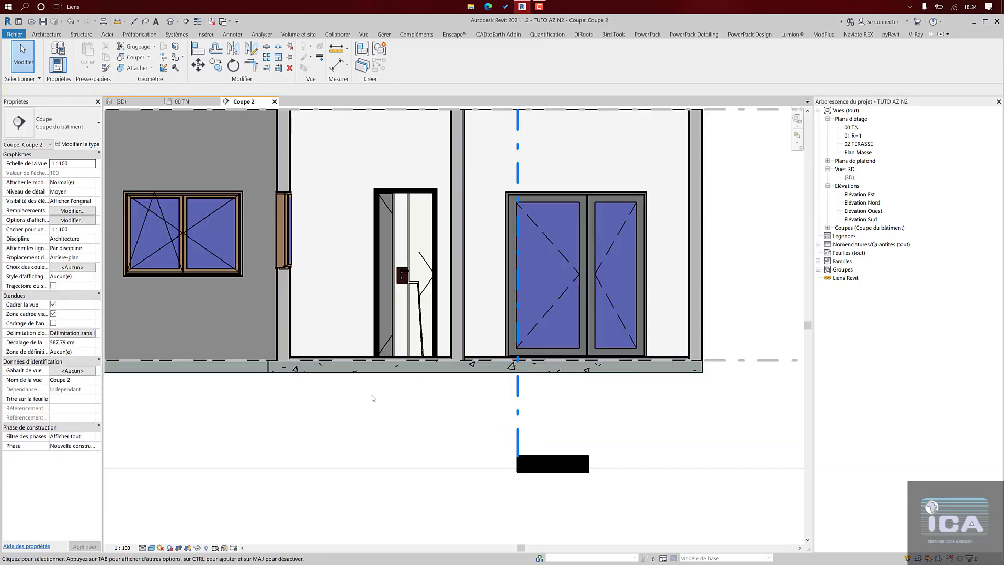
# - Set the visual style of section Coupe 2 to hidden line (Ligne cachée)
pyautogui.scroll(3, 372, 394)
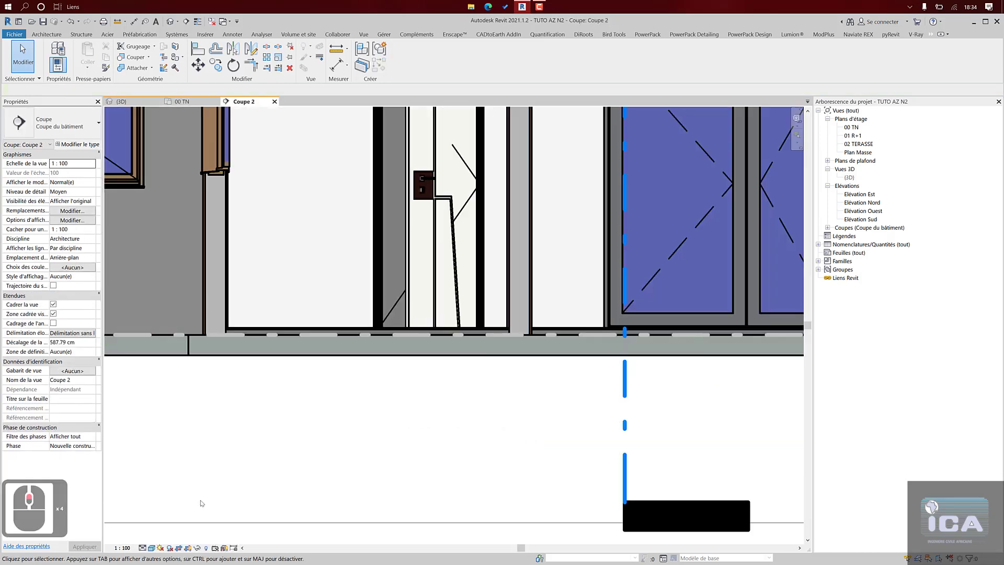
pyautogui.click(150, 548)
pyautogui.click(151, 548)
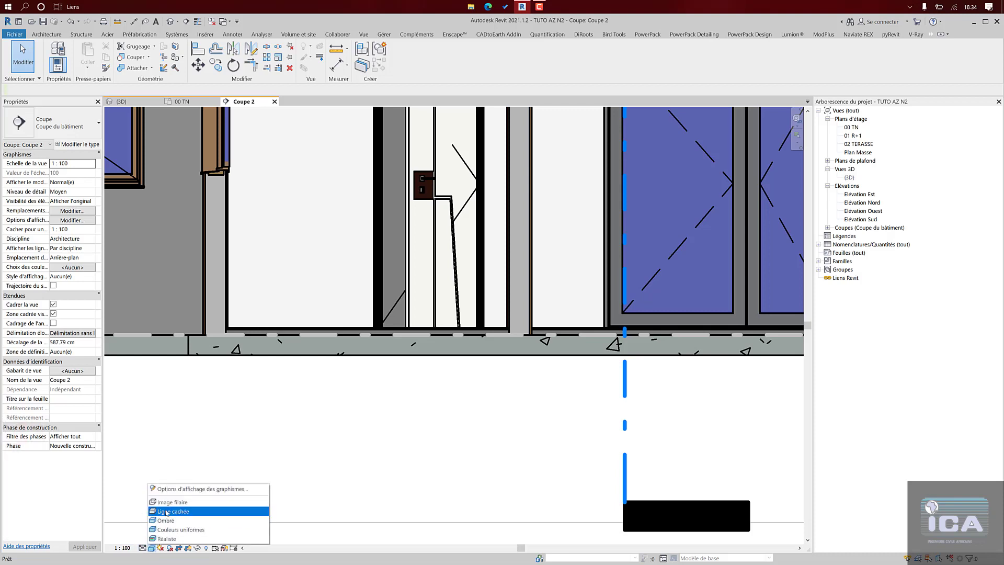
pyautogui.click(172, 510)
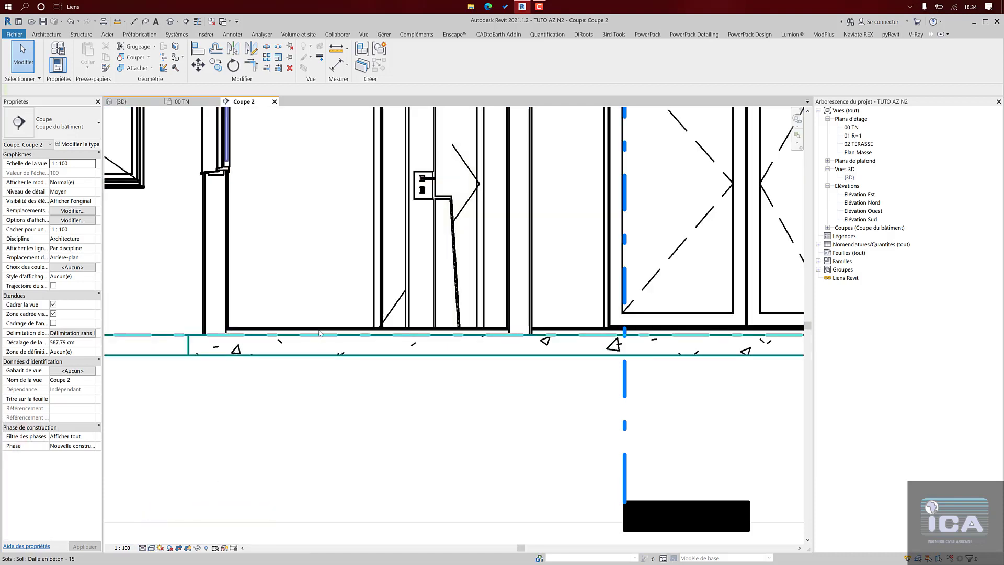
# - Examine in section how the kitchen tile floor sits on the concrete slab and meets the walls and doors
pyautogui.click(561, 327)
pyautogui.scroll(3, 561, 328)
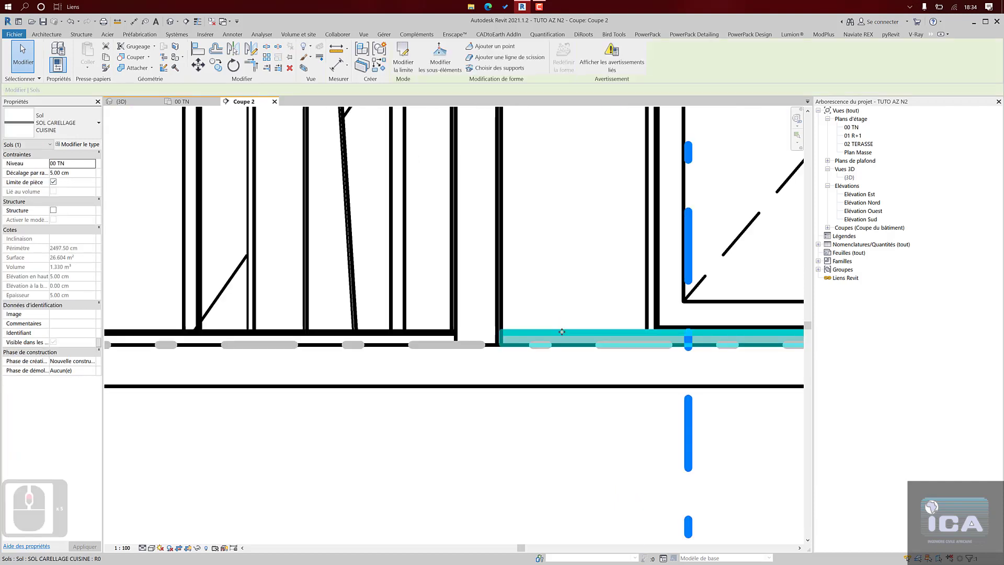
pyautogui.press('Escape')
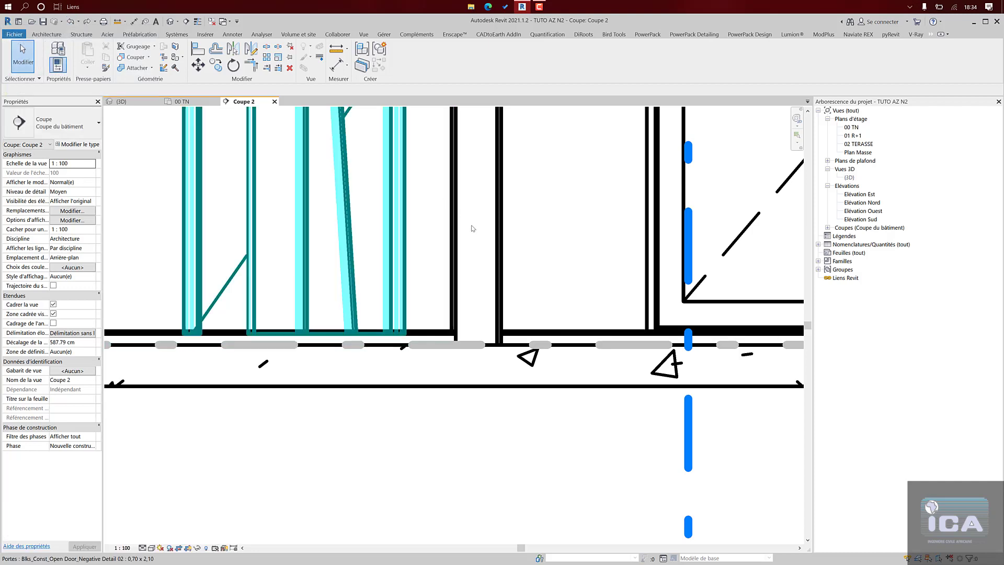
pyautogui.scroll(-3, 576, 260)
pyautogui.scroll(-2, 574, 257)
pyautogui.moveTo(574, 264); pyautogui.dragTo(542, 306, button='middle')
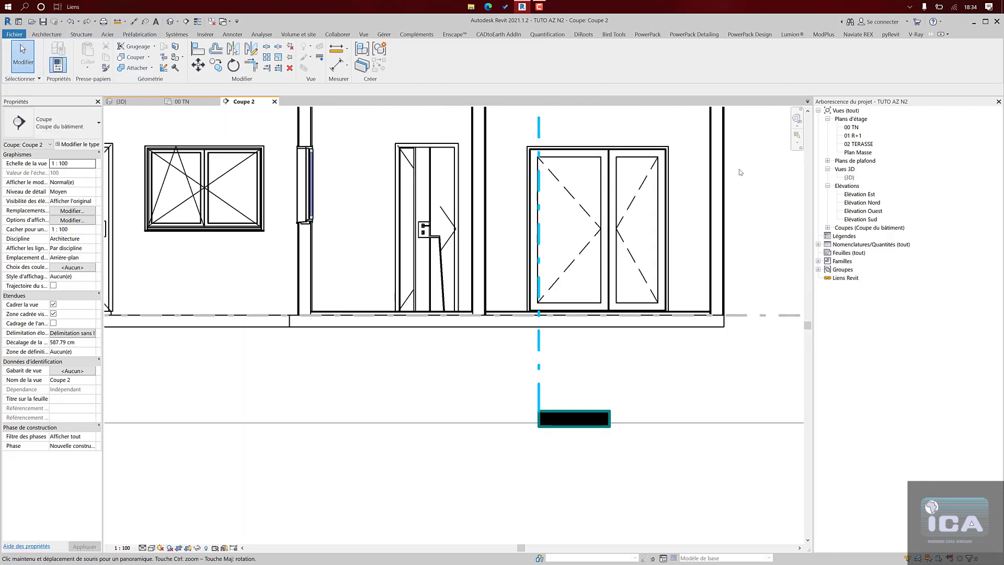
# - Return to the 00 TN floor plan and look over the finished floors of the whole ground level
pyautogui.click(200, 102)
pyautogui.moveTo(414, 222); pyautogui.dragTo(386, 311, button='middle')
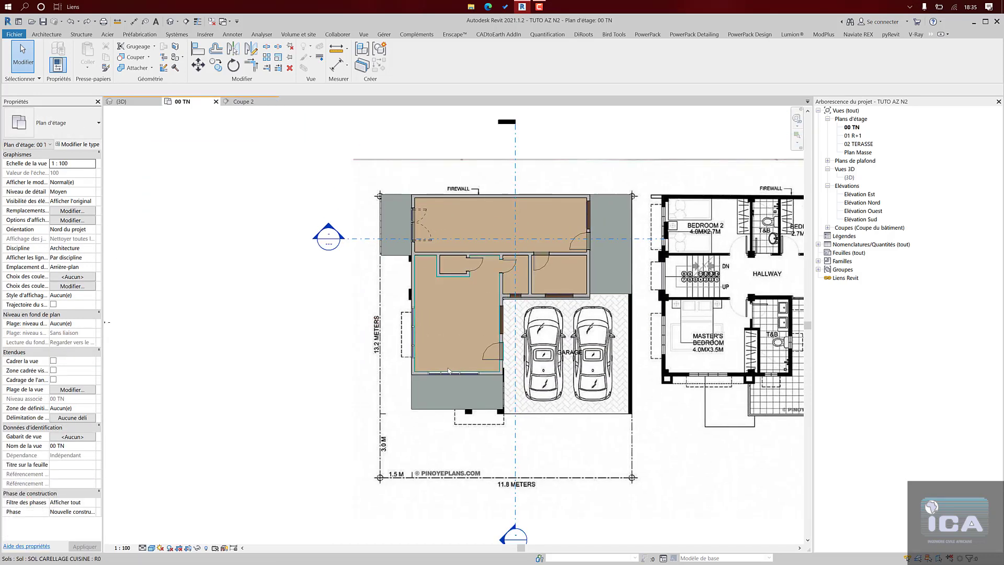
pyautogui.scroll(-1, 476, 336)
pyautogui.scroll(1, 476, 336)
pyautogui.moveTo(476, 329); pyautogui.dragTo(390, 293, button='middle')
pyautogui.scroll(-1, 436, 222)
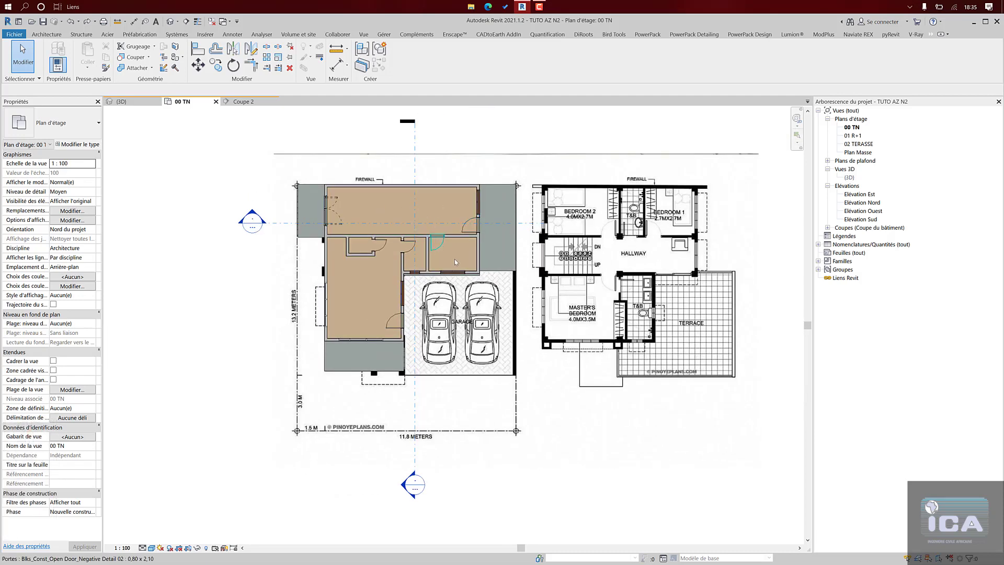
# - Set the sill height of the two single-leaf doors opening off the upper room to 4 cm
pyautogui.scroll(5, 453, 231)
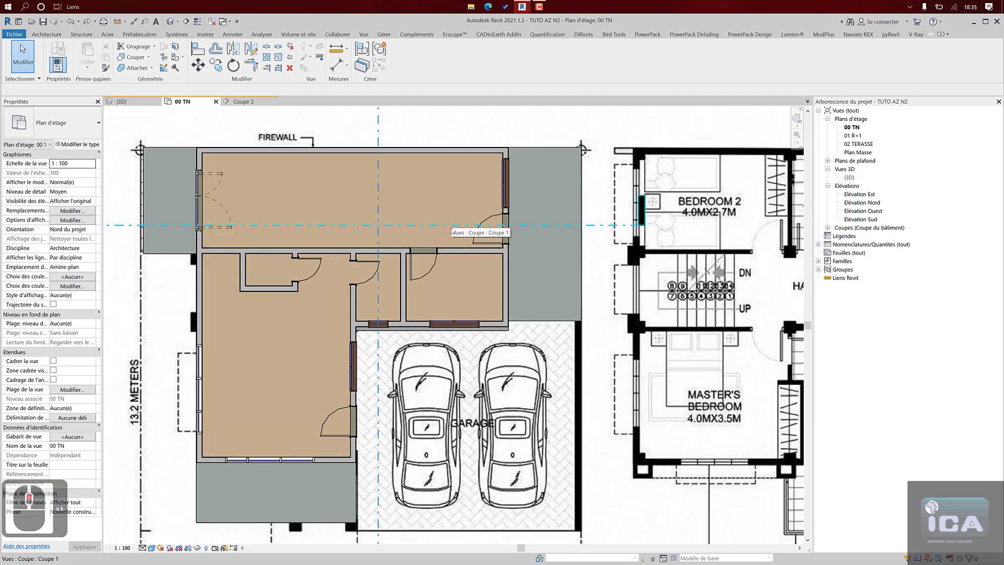
pyautogui.click(421, 264)
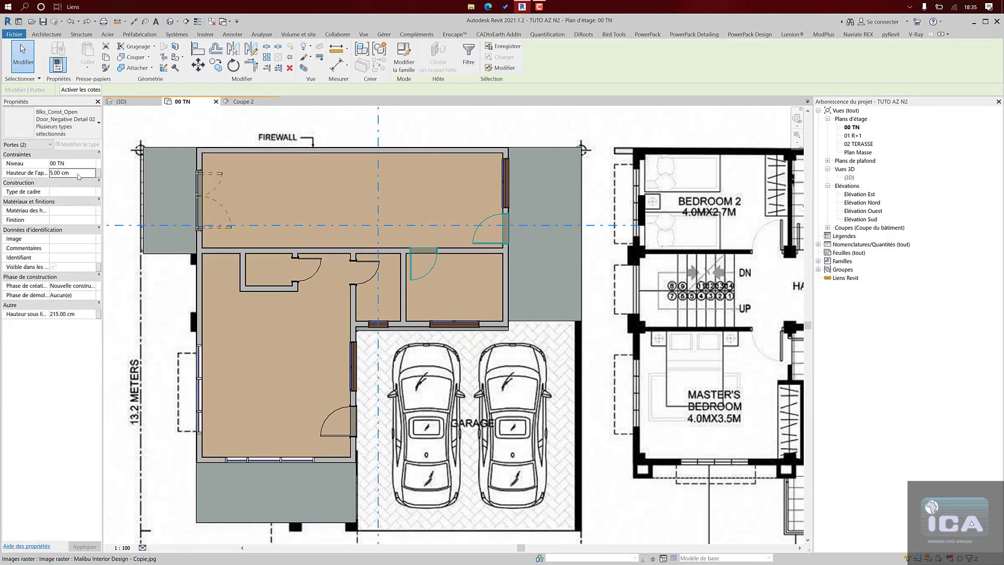
pyautogui.click(78, 173)
pyautogui.write('4')
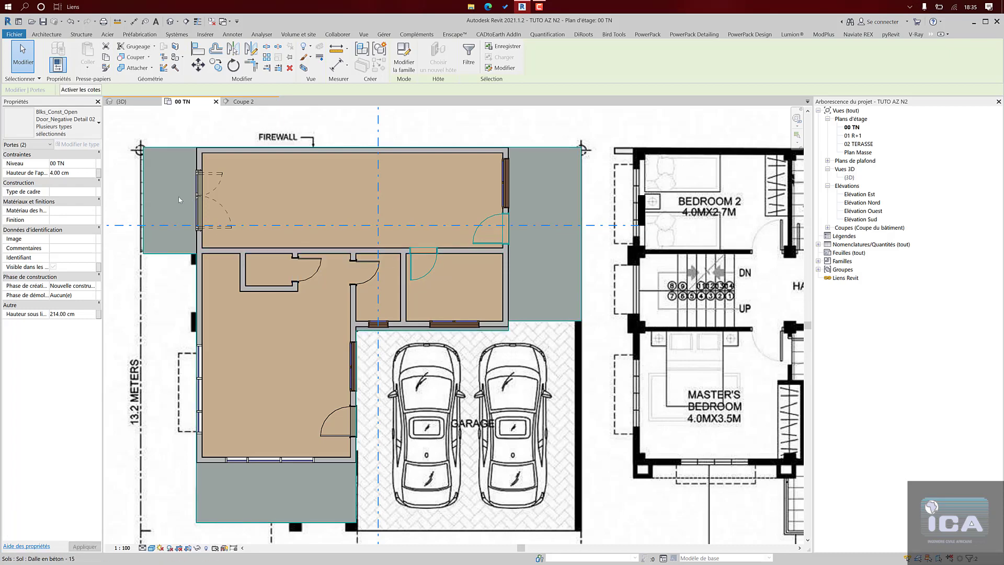
# - Join the geometry of the kitchen tile floors on either side of the upper room's interior wall
pyautogui.write('jg')
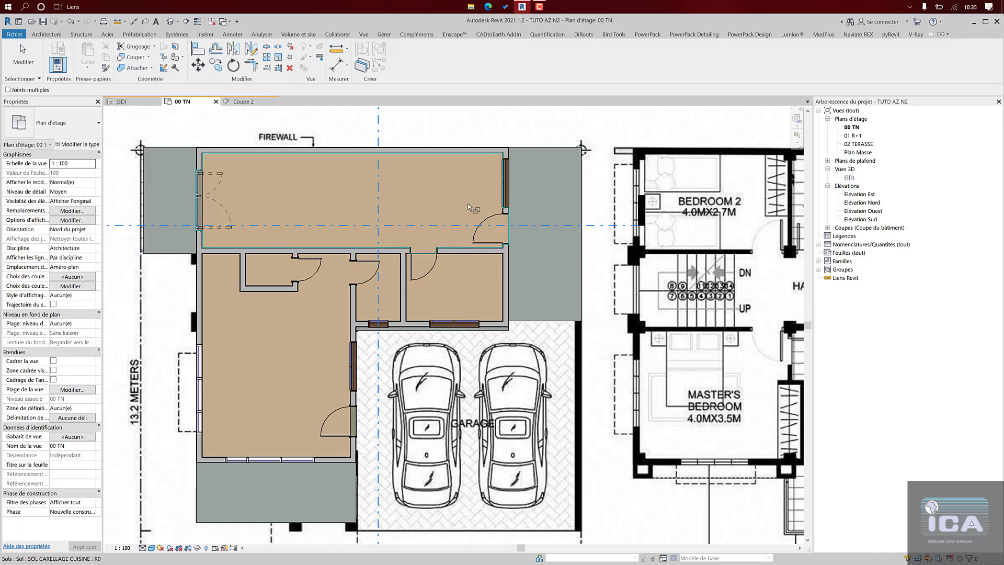
pyautogui.click(470, 276)
pyautogui.click(360, 242)
pyautogui.scroll(-3, 320, 238)
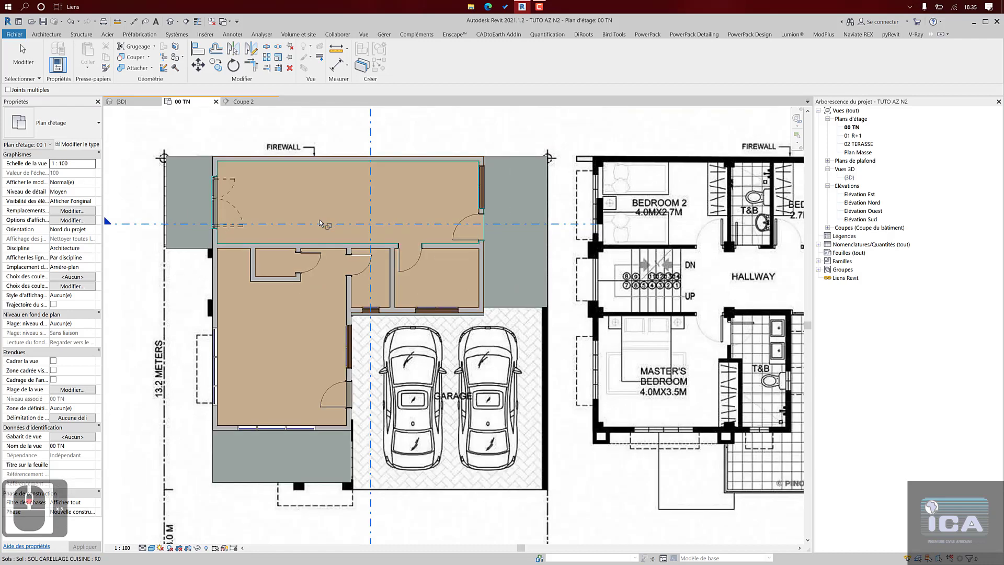
pyautogui.press('Escape')
pyautogui.press('Escape')
pyautogui.press('Escape')
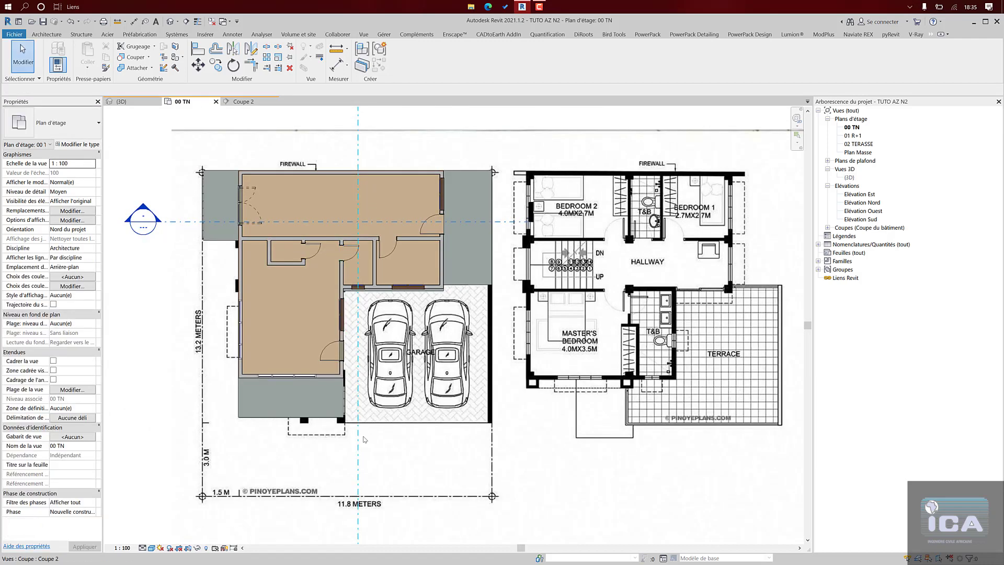
# - Open section view Coupe 2 from its section marker below the ground floor plan
pyautogui.click(358, 448)
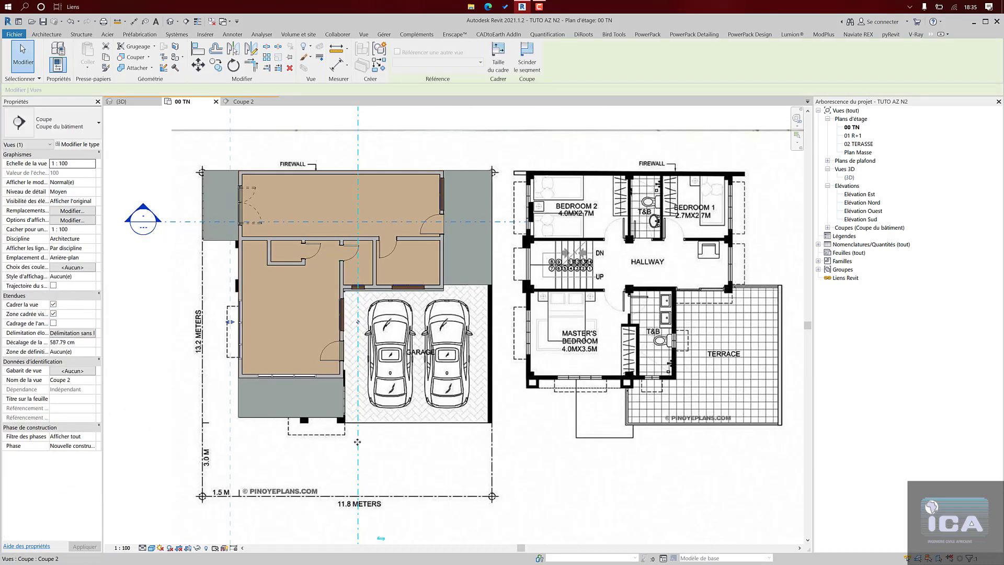
pyautogui.scroll(-5, 305, 447)
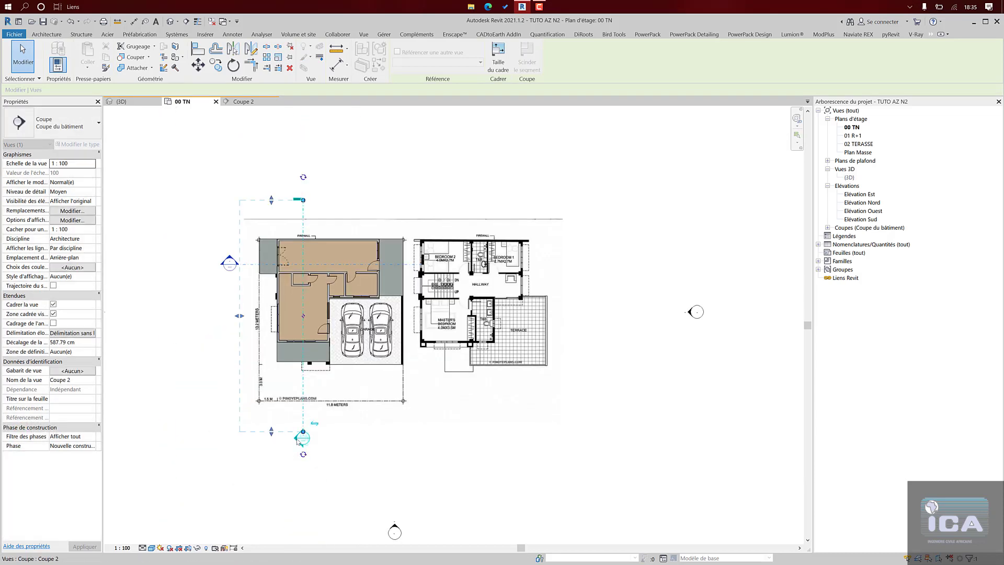
pyautogui.click(246, 473)
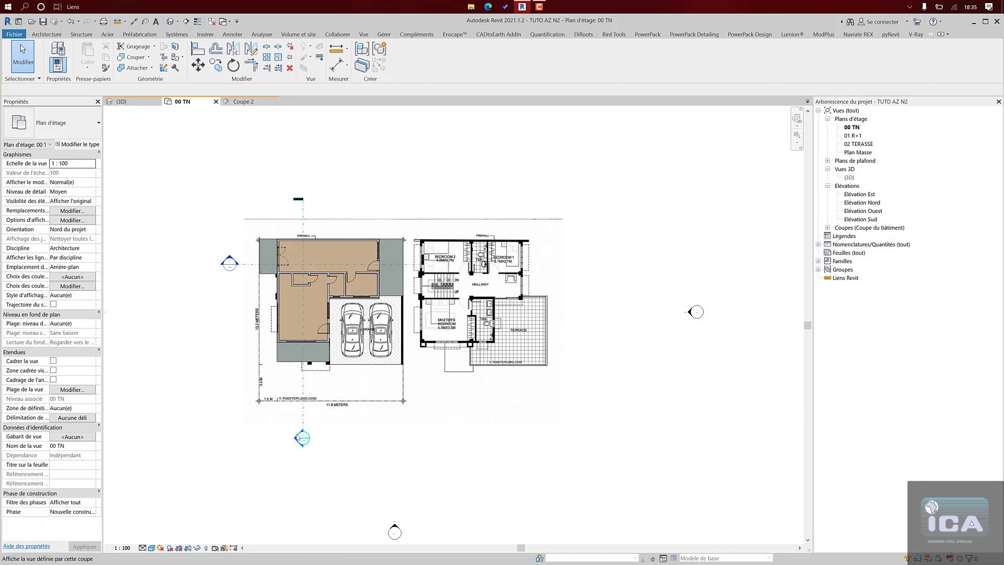
pyautogui.doubleClick(302, 438)
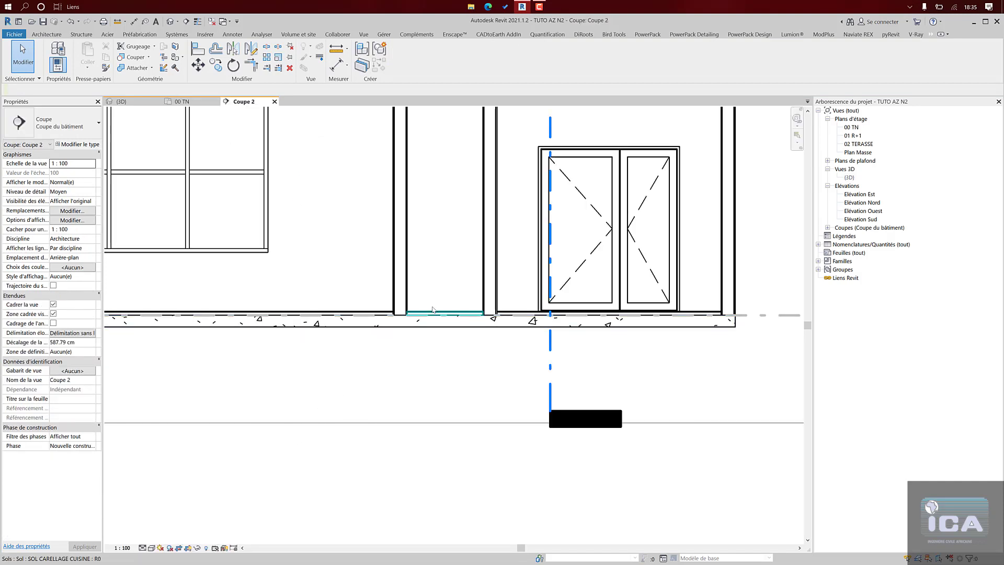
# - Set the visual style of section Coupe 2 to realistic (Réaliste)
pyautogui.scroll(4, 423, 320)
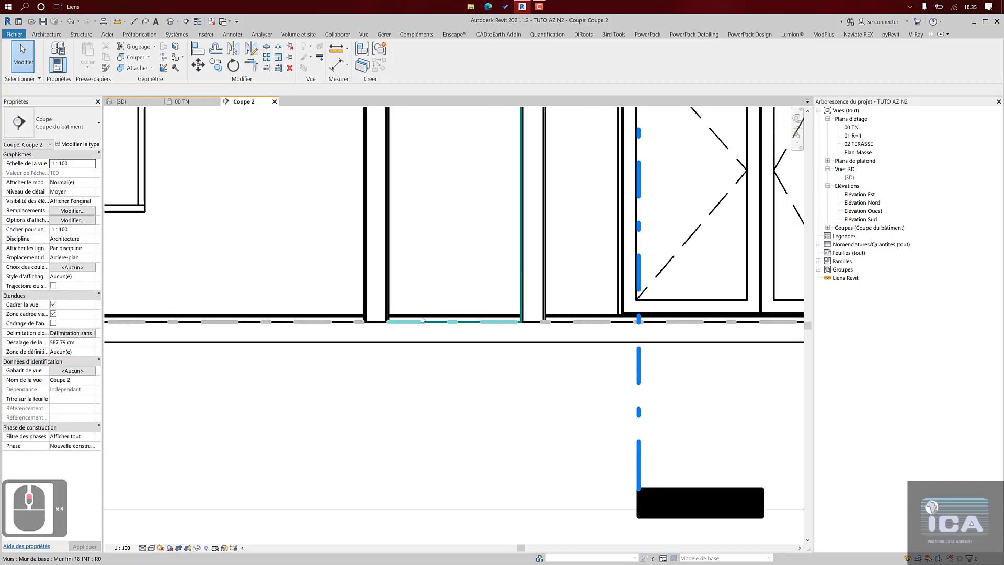
pyautogui.click(124, 548)
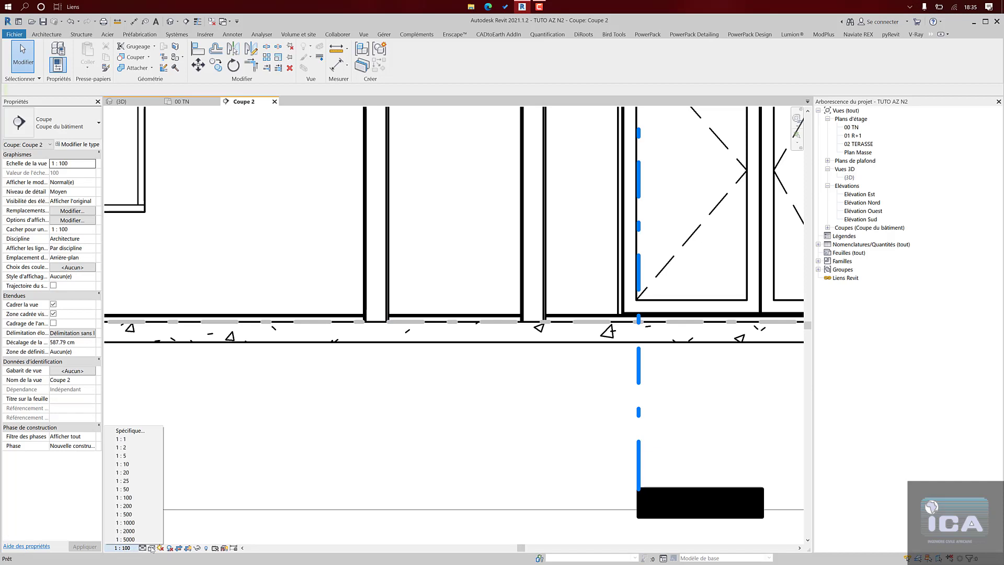
pyautogui.click(152, 548)
pyautogui.click(163, 530)
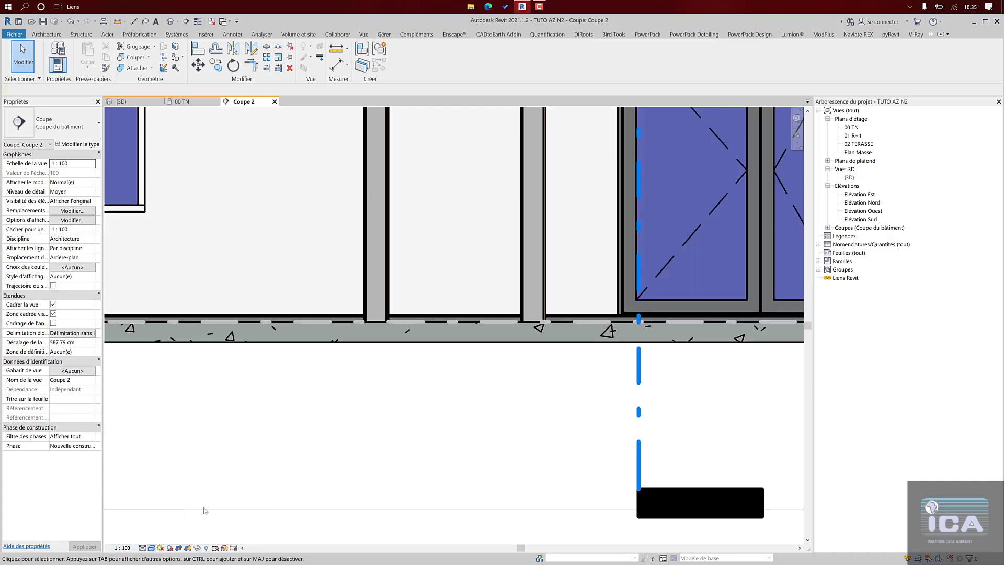
pyautogui.click(151, 549)
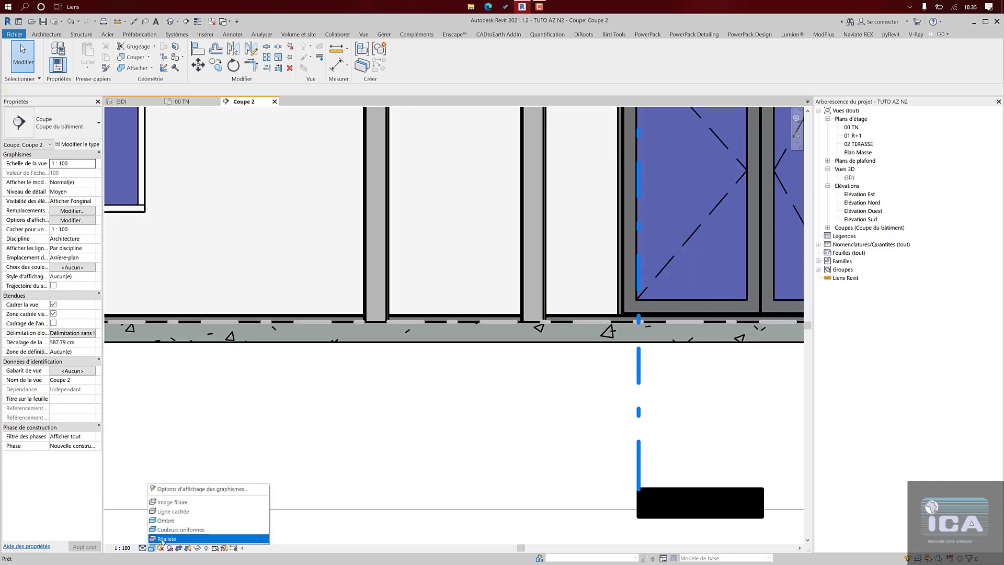
pyautogui.click(163, 538)
# - Examine in section how the separate kitchen tile floors sit on the slab beside the double door and between the interior walls
pyautogui.scroll(-5, 330, 402)
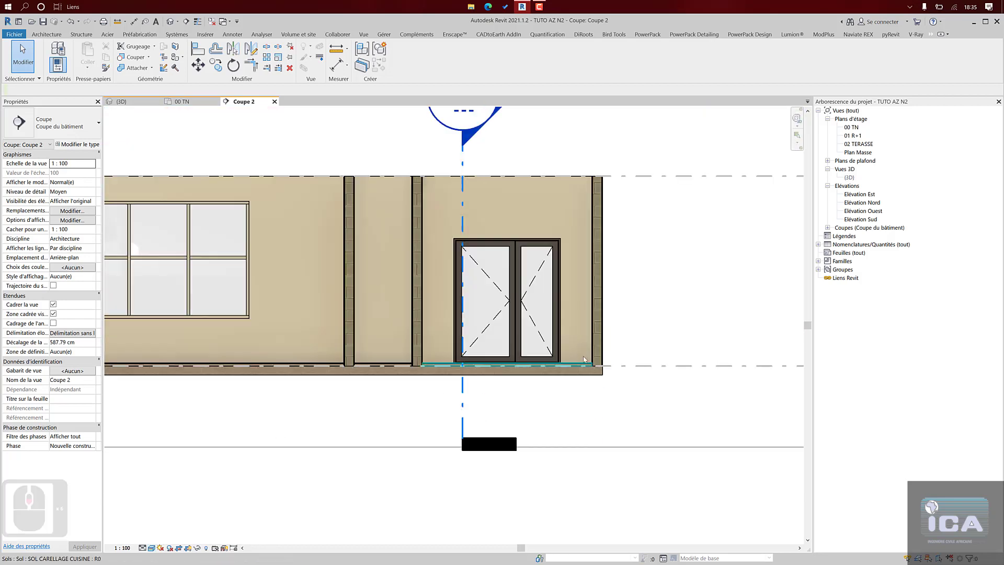
pyautogui.scroll(9, 585, 355)
pyautogui.scroll(7, 581, 376)
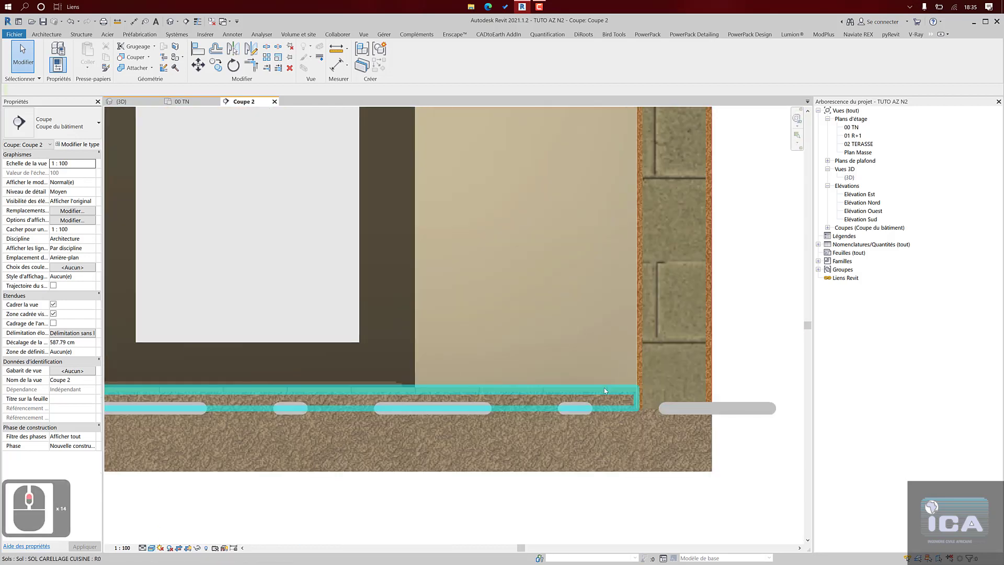
pyautogui.scroll(-3, 606, 395)
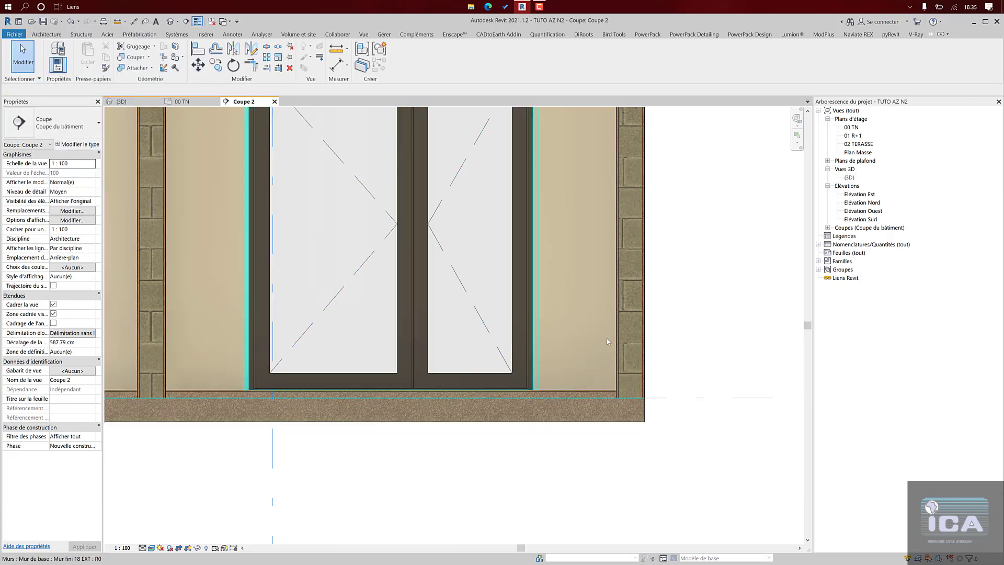
pyautogui.scroll(4, 600, 410)
pyautogui.click(600, 435)
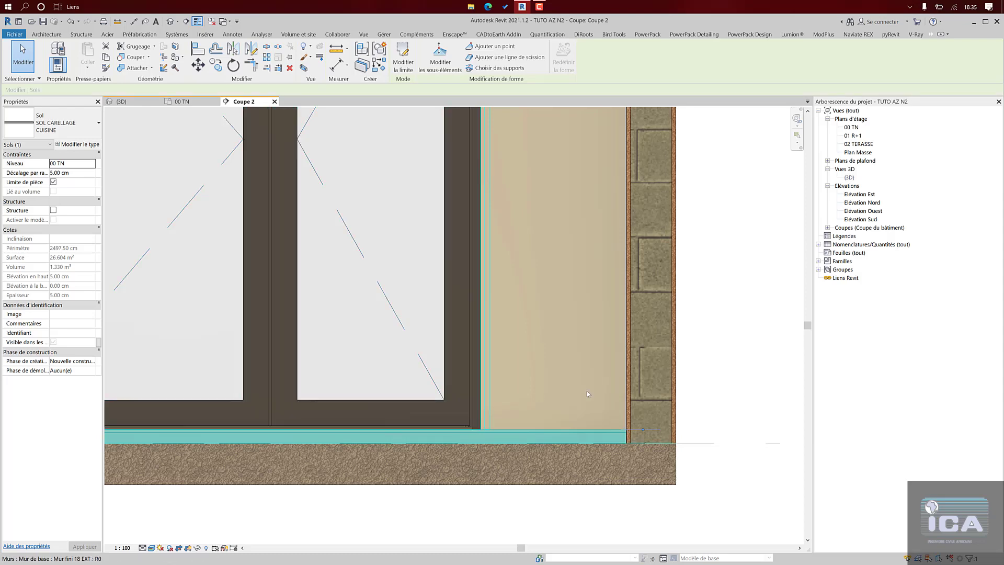
pyautogui.scroll(-3, 586, 391)
pyautogui.moveTo(630, 407); pyautogui.dragTo(892, 398, button='middle')
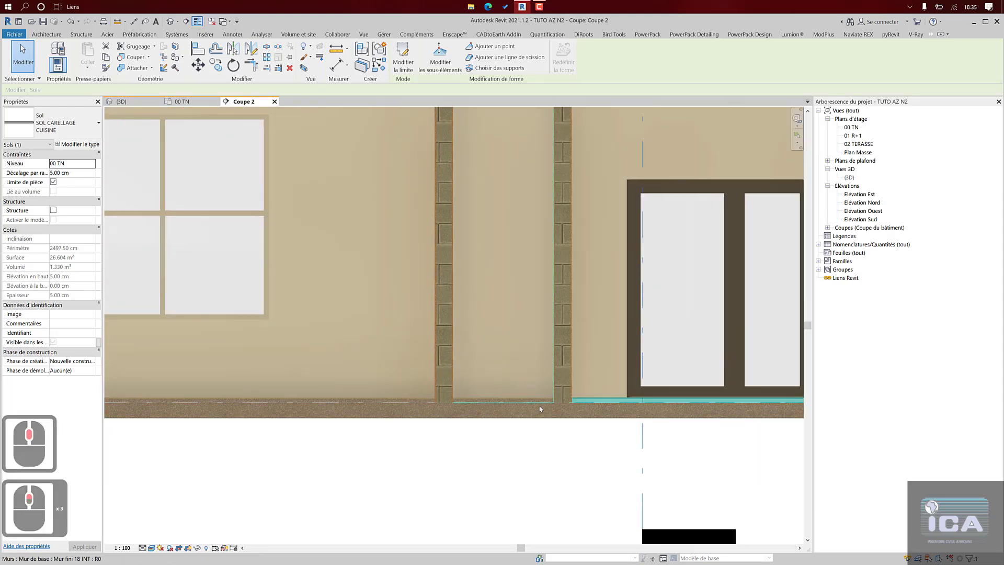
pyautogui.scroll(3, 544, 408)
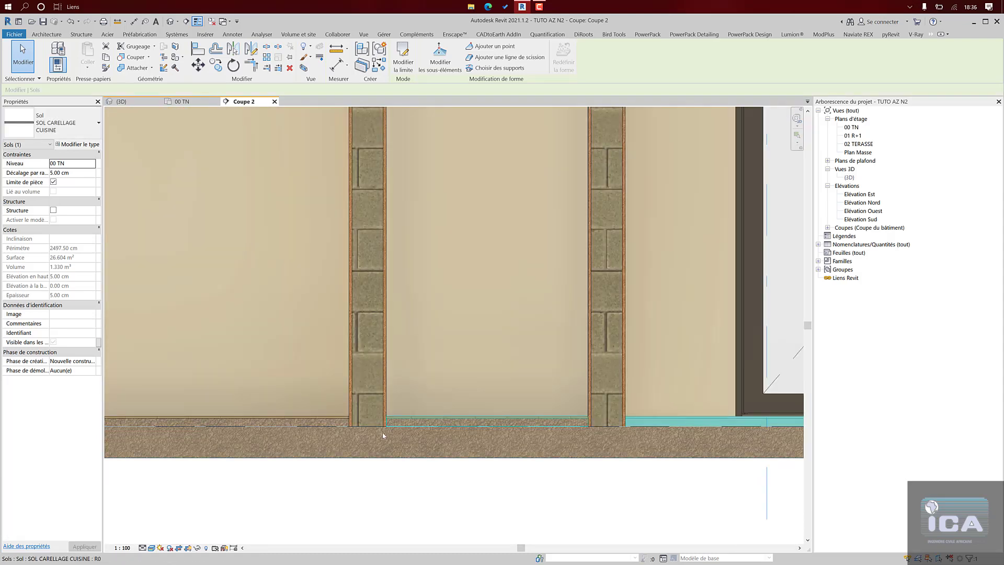
pyautogui.scroll(-5, 512, 403)
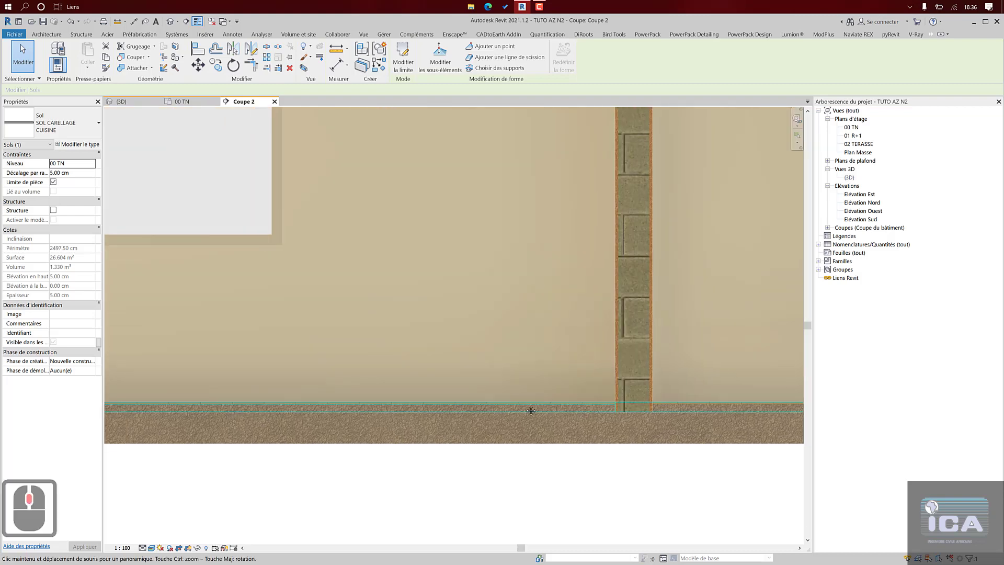
pyautogui.scroll(-3, 510, 403)
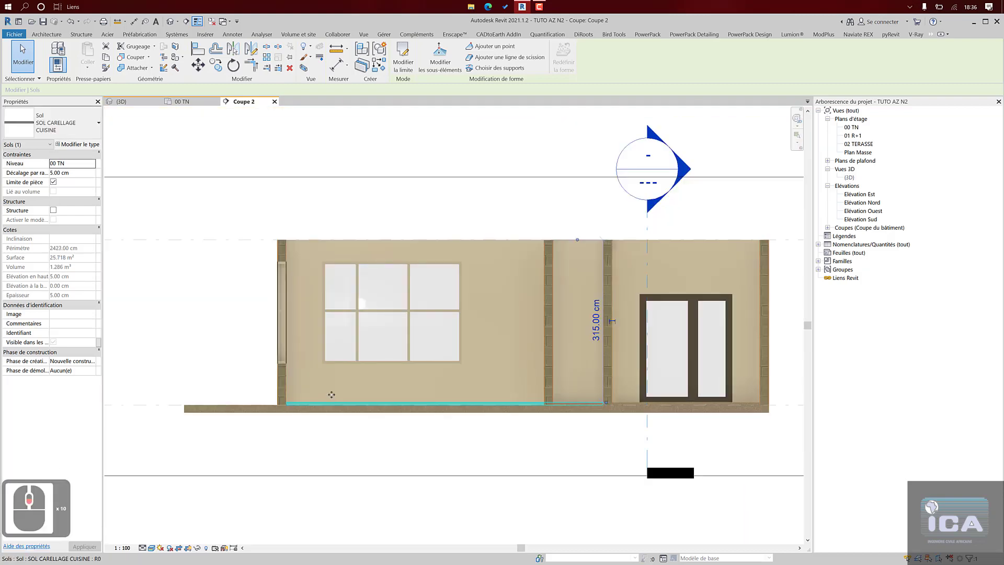
pyautogui.click(472, 440)
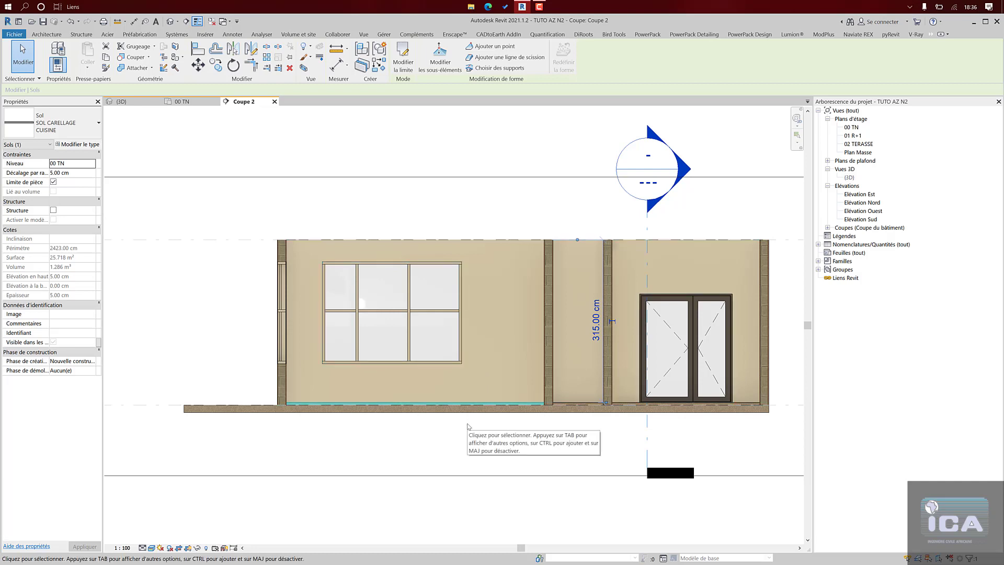
pyautogui.press('Escape')
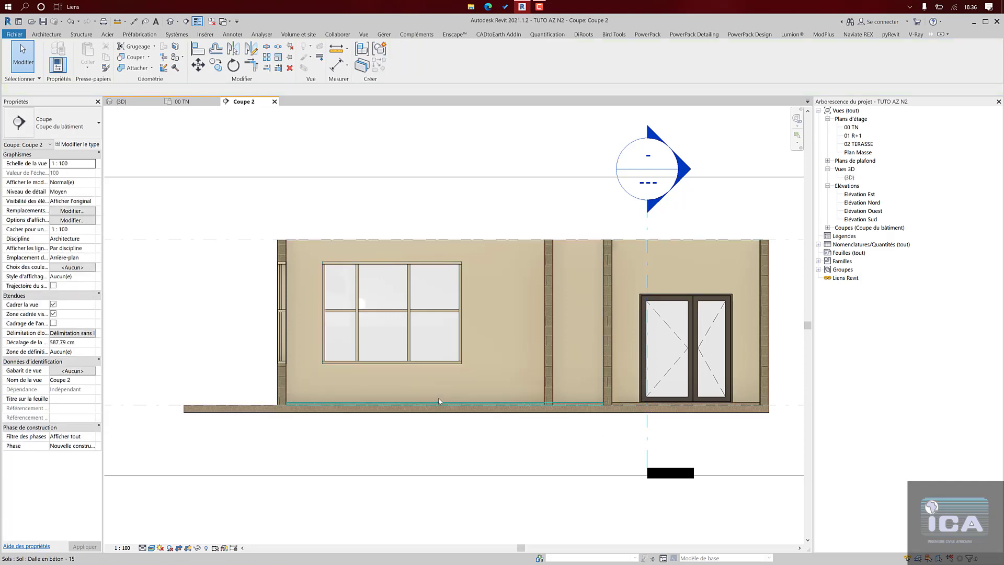
# - Examine the tile floor in the window room and its layers where they meet the end wall's finish beside the double door
pyautogui.scroll(3, 439, 401)
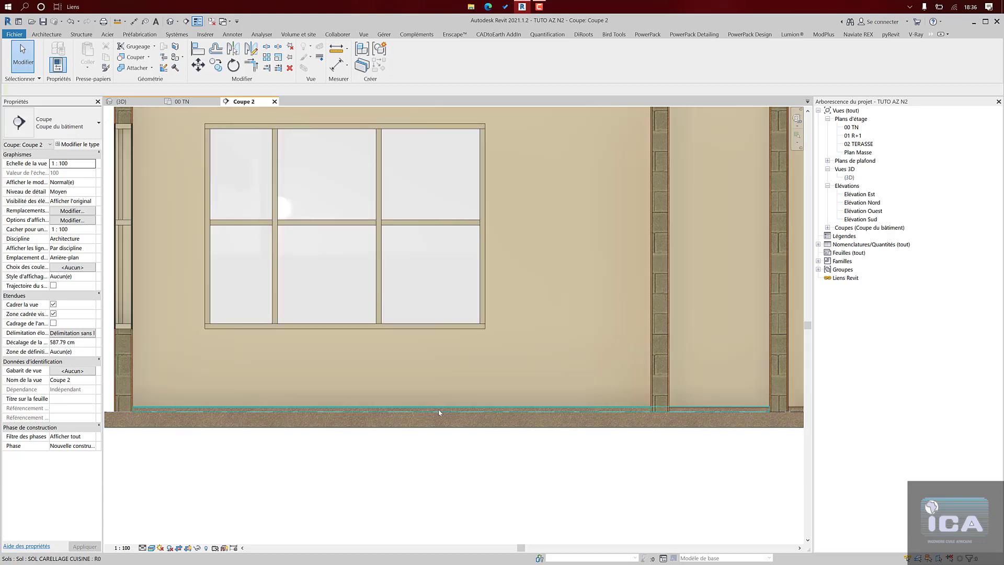
pyautogui.scroll(3, 439, 412)
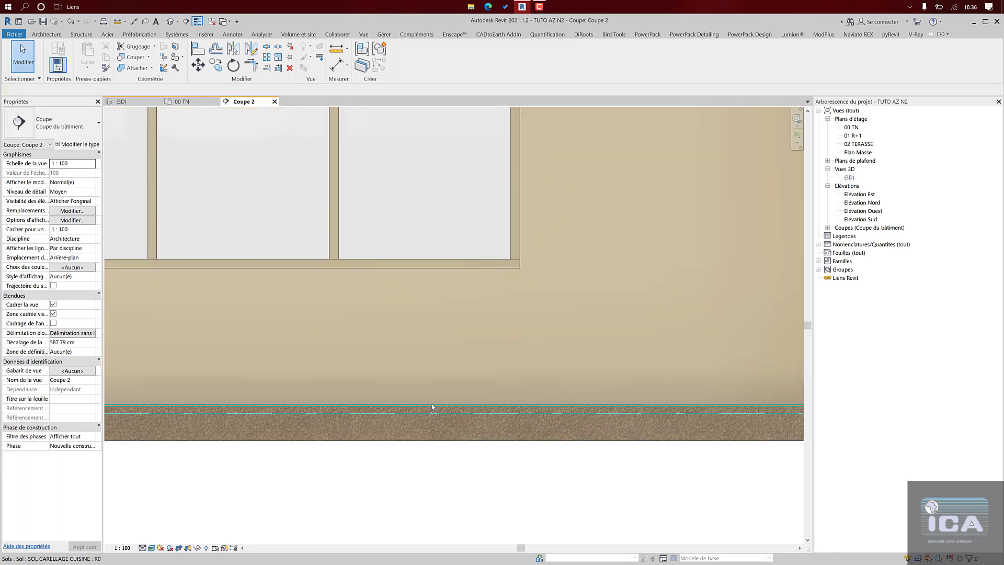
pyautogui.scroll(-4, 432, 407)
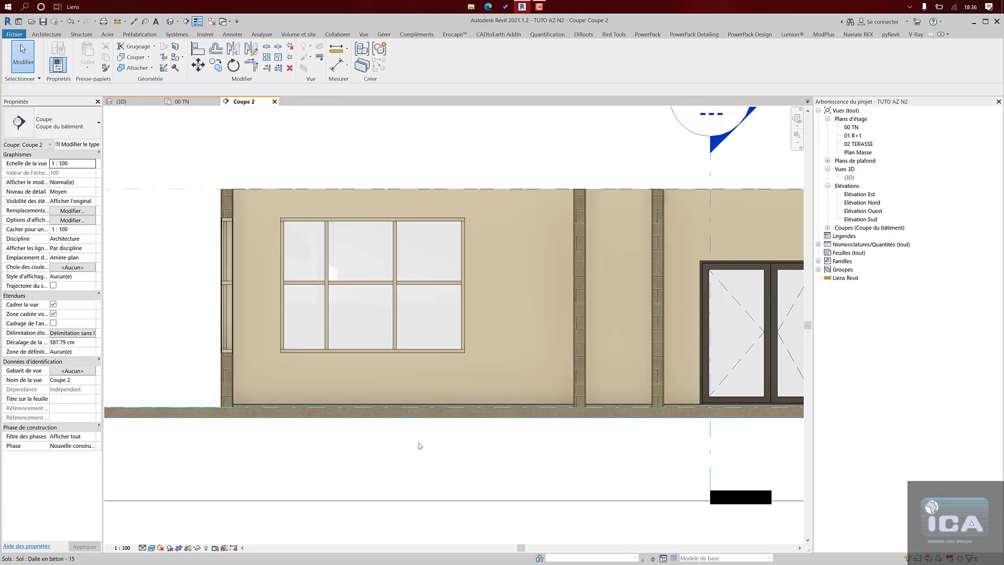
pyautogui.moveTo(437, 442); pyautogui.dragTo(473, 451, button='middle')
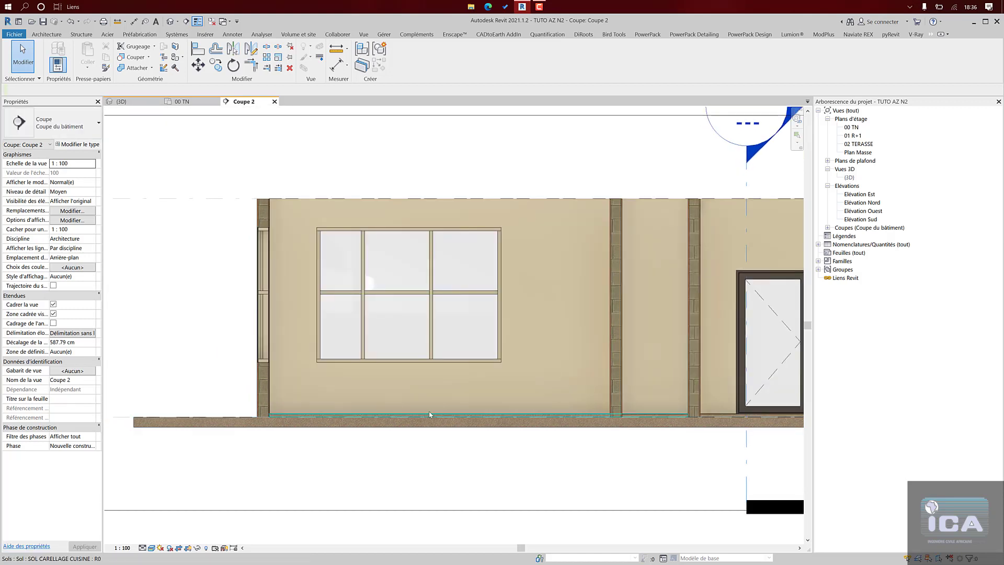
pyautogui.scroll(2, 429, 415)
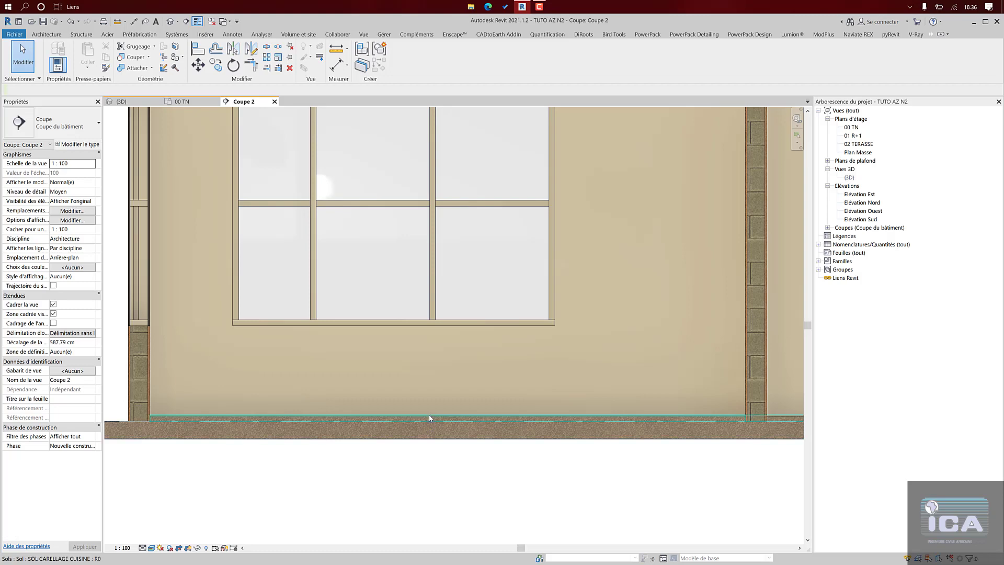
pyautogui.scroll(-2, 429, 417)
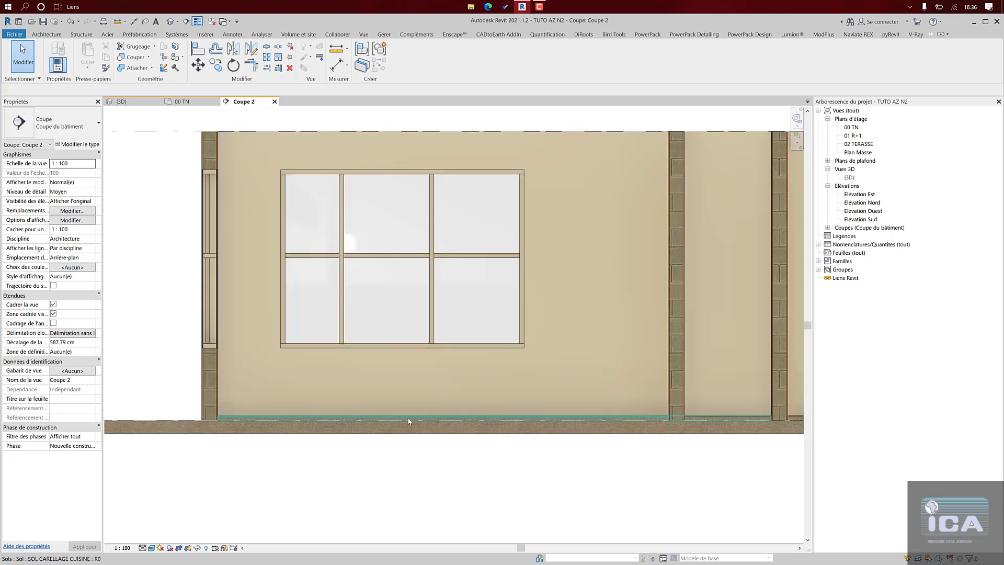
pyautogui.scroll(2, 223, 417)
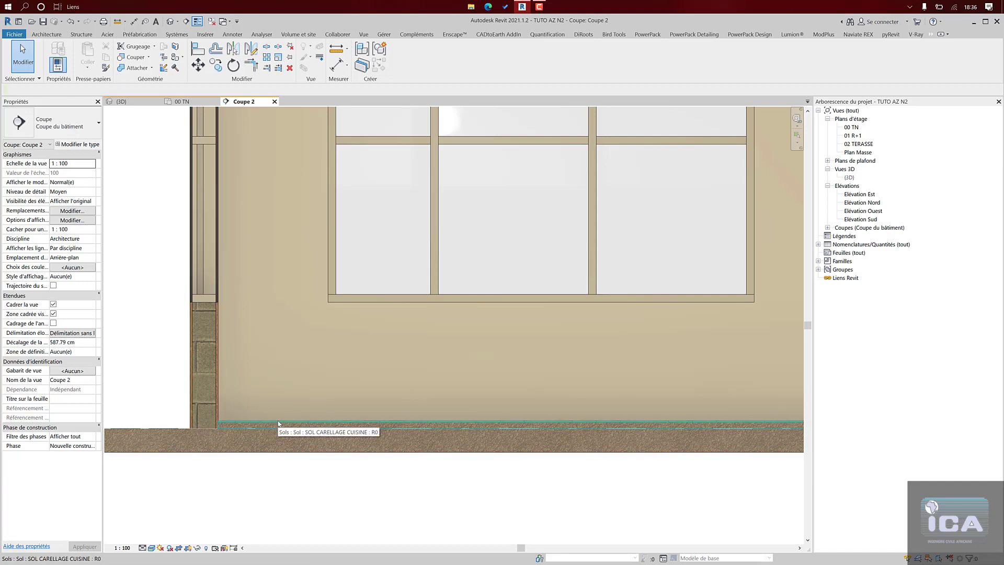
pyautogui.scroll(-5, 279, 423)
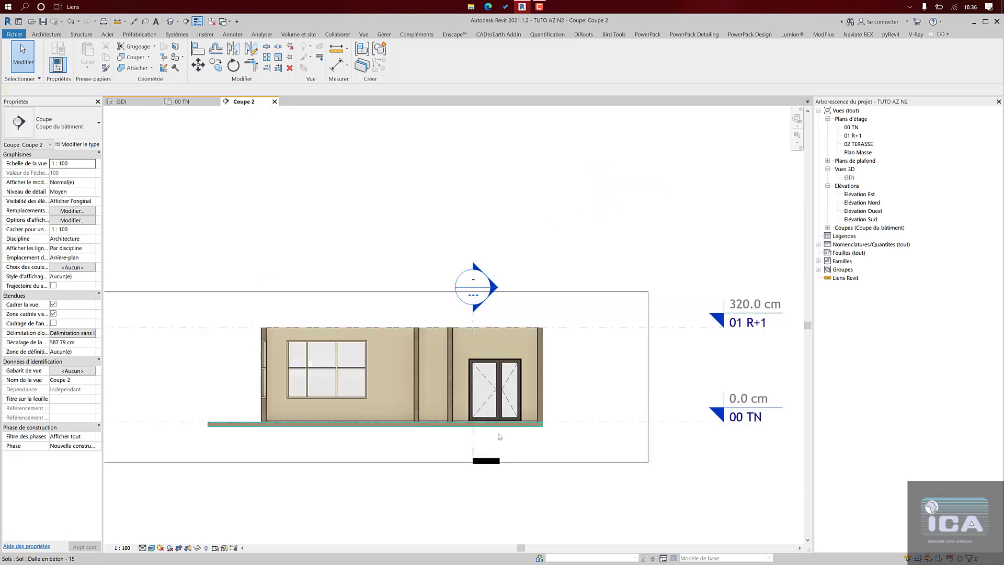
pyautogui.scroll(16, 500, 436)
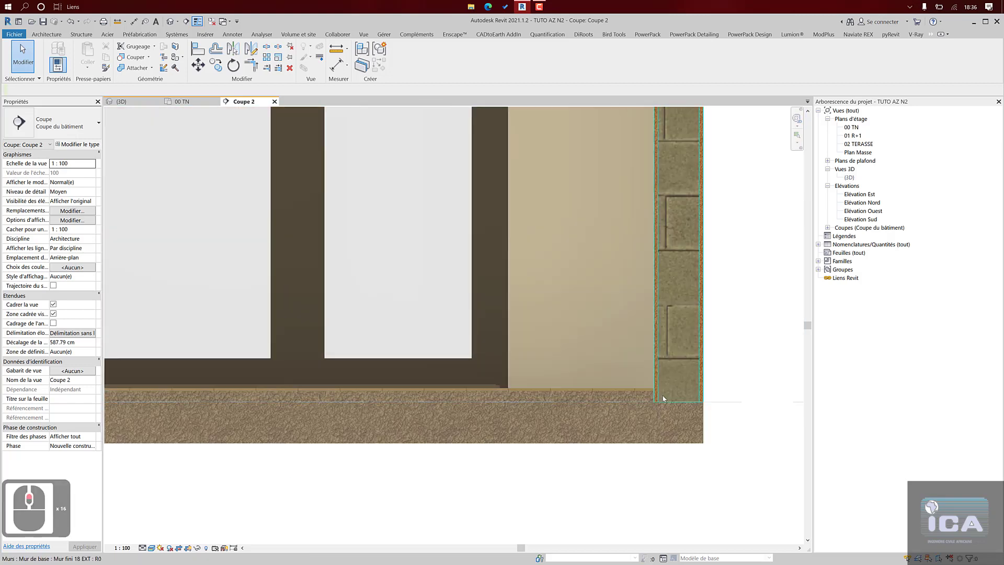
pyautogui.scroll(5, 663, 399)
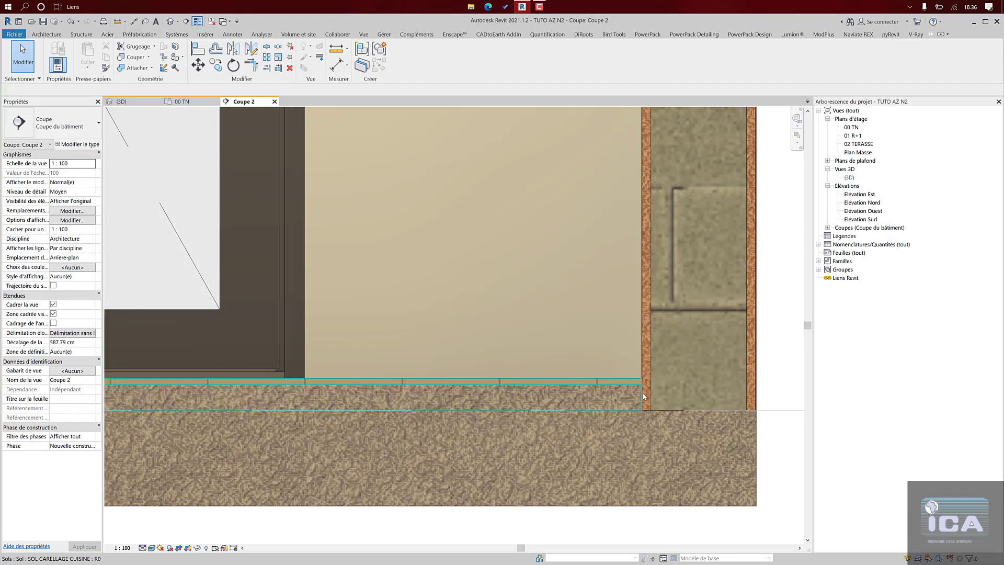
pyautogui.scroll(4, 644, 396)
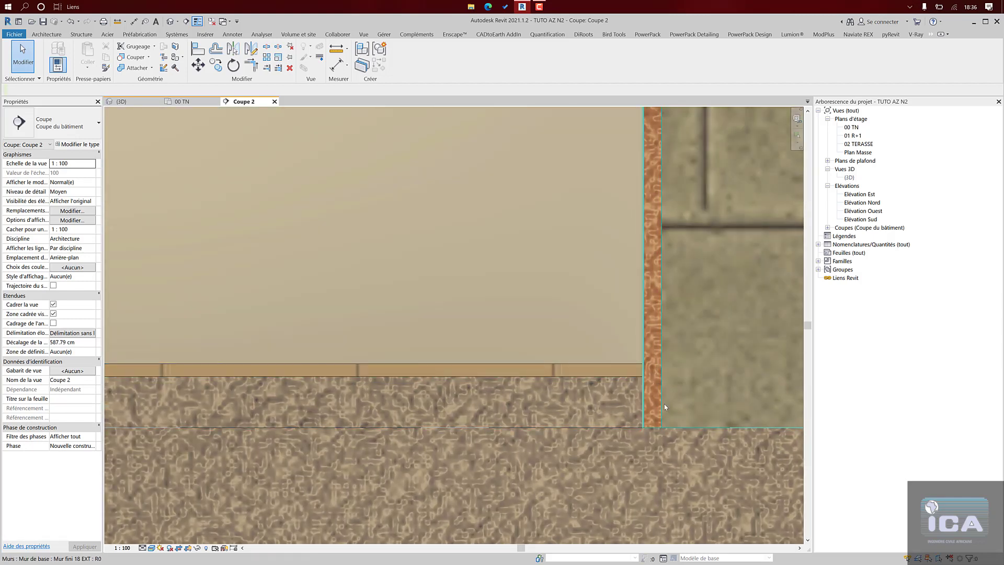
# - Leave the Coupe 2 section and return to floor plan 00 TN
pyautogui.scroll(-15, 665, 407)
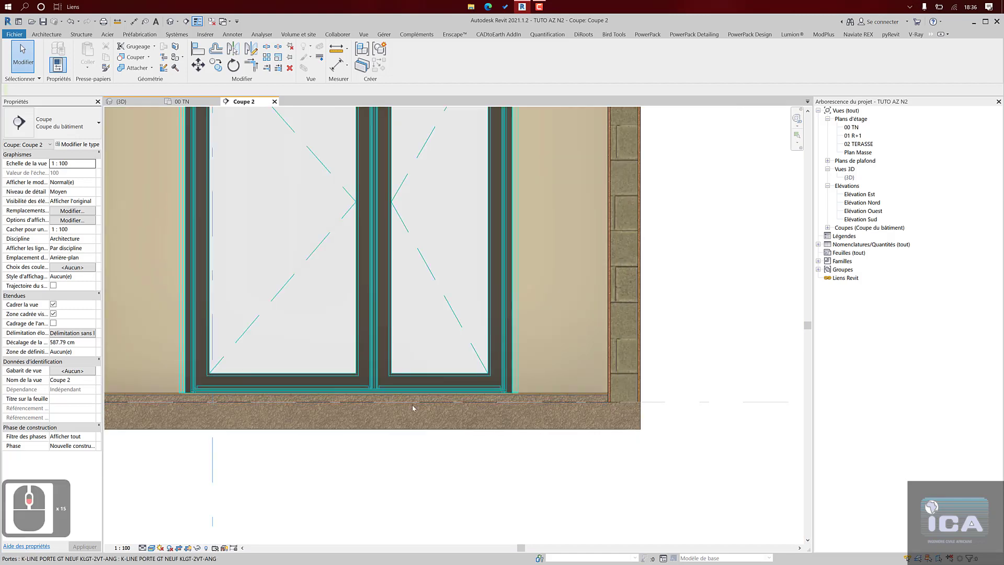
pyautogui.scroll(-6, 413, 408)
pyautogui.scroll(3, 443, 363)
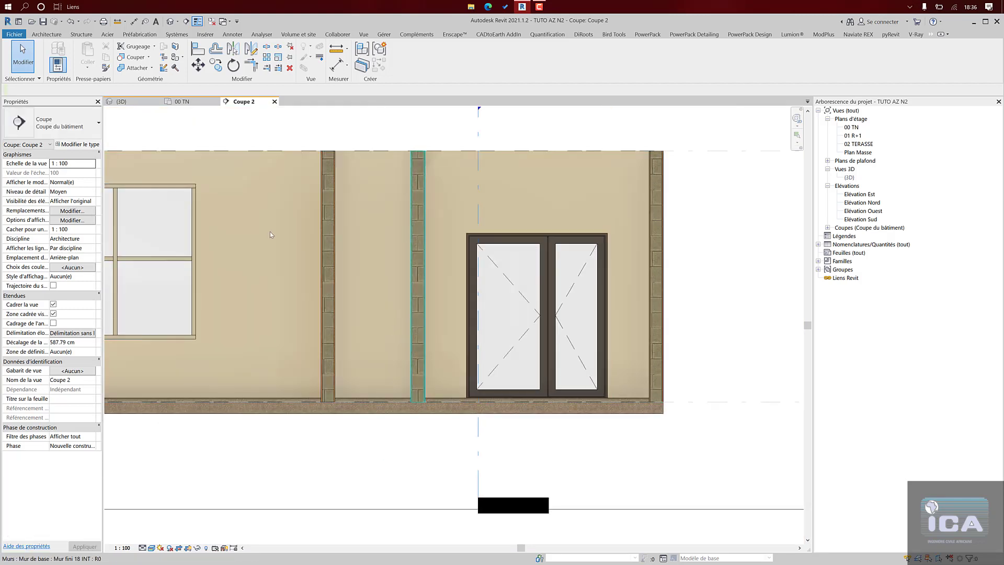
pyautogui.click(184, 102)
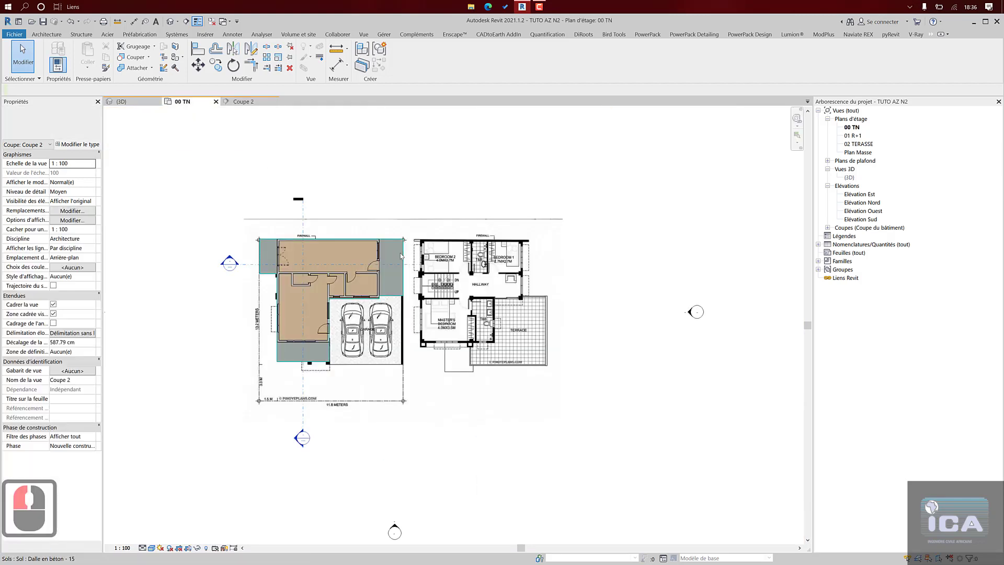
# - Compare the modelled ground floor with the reference plan image, checking the lanai, service, porch and garage areas around the rooms
pyautogui.scroll(5, 306, 308)
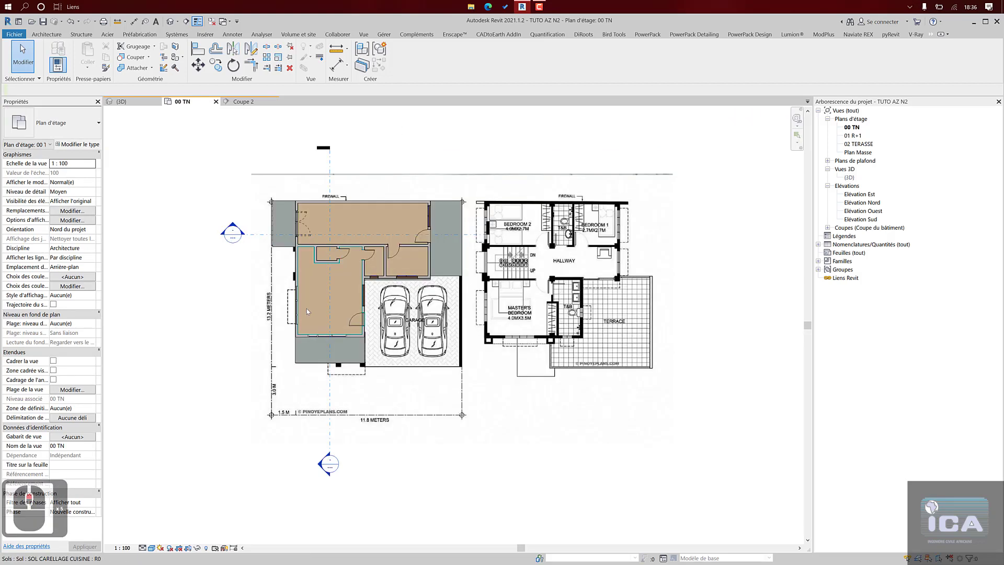
pyautogui.scroll(-6, 309, 331)
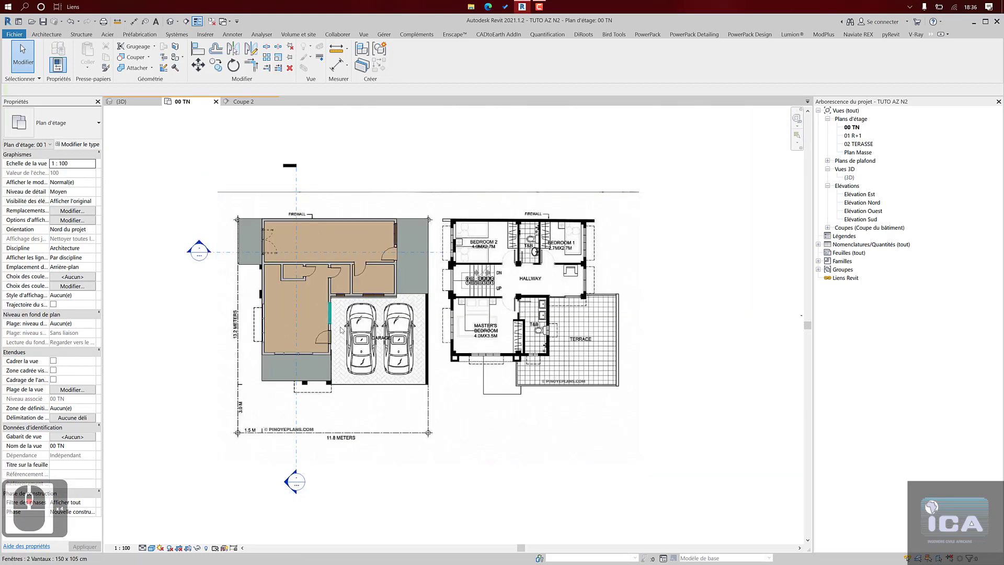
pyautogui.scroll(5, 672, 307)
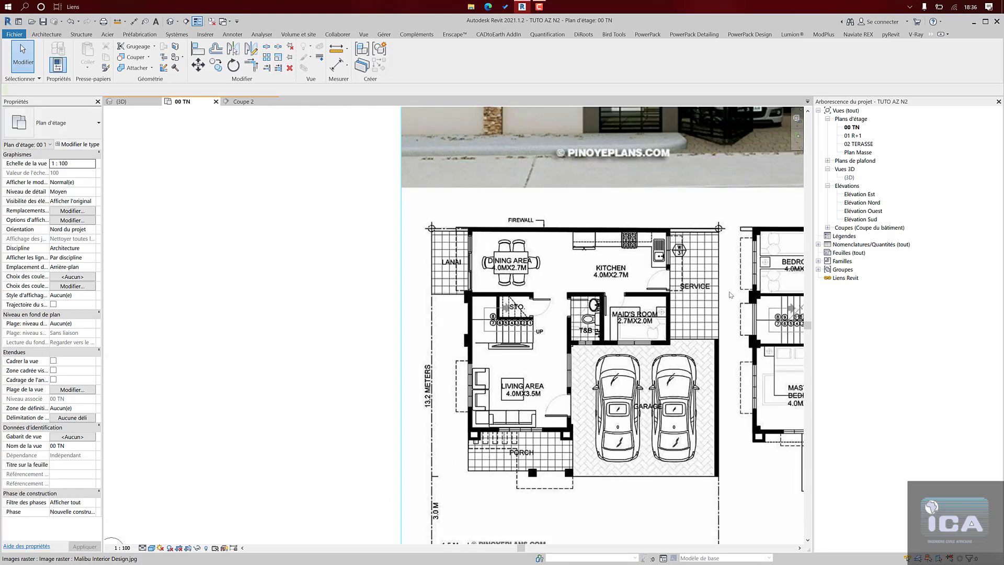
pyautogui.scroll(-1, 714, 308)
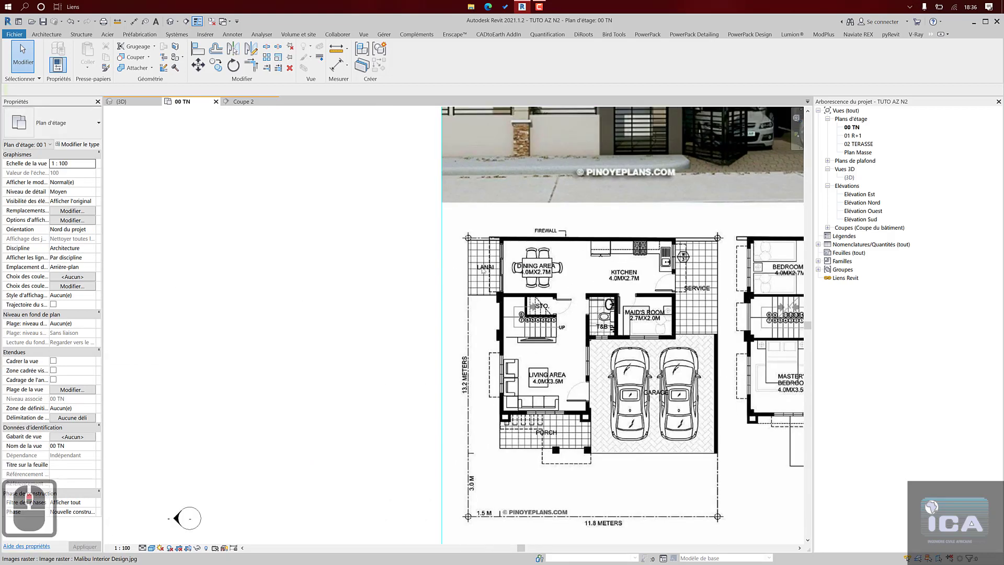
pyautogui.scroll(2, 481, 273)
pyautogui.scroll(-2, 482, 274)
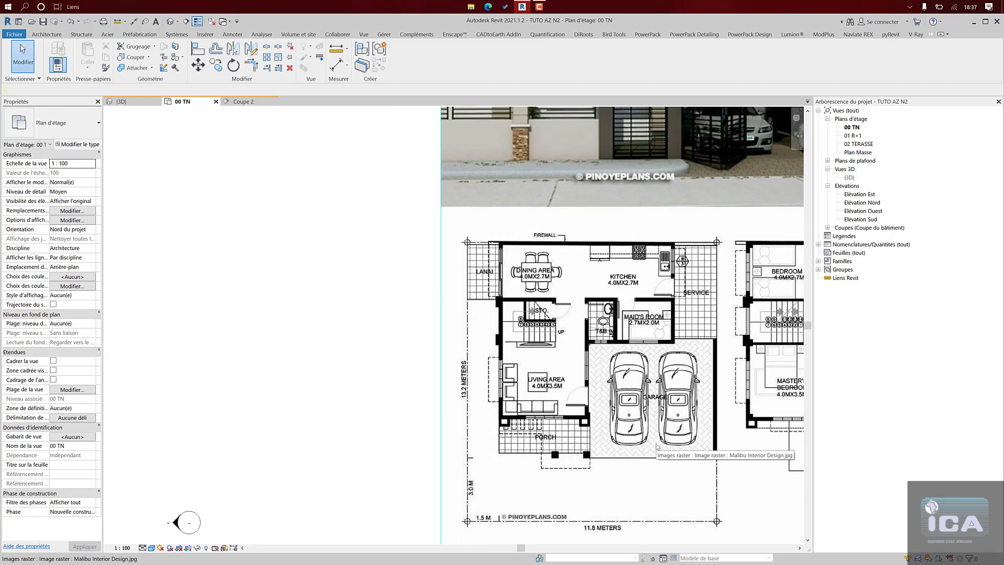
pyautogui.scroll(-2, 658, 446)
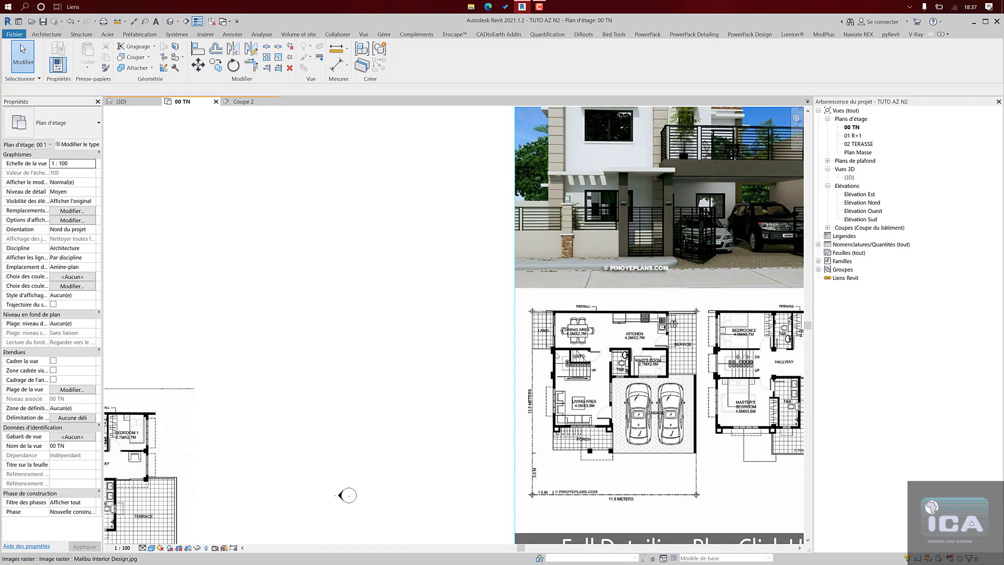
pyautogui.scroll(3, 623, 378)
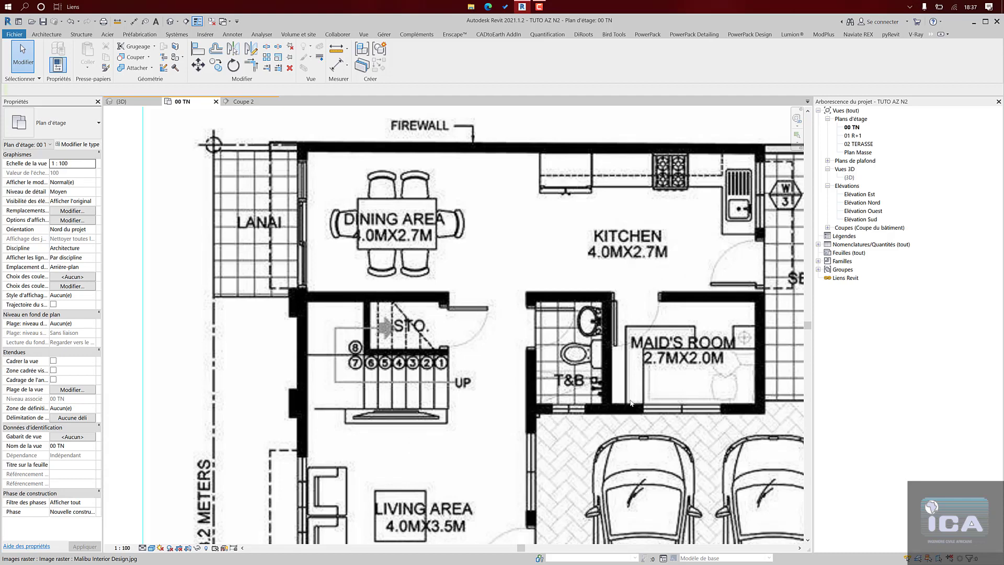
pyautogui.scroll(-5, 631, 402)
pyautogui.moveTo(506, 382); pyautogui.dragTo(701, 341, button='middle')
pyautogui.scroll(4, 309, 411)
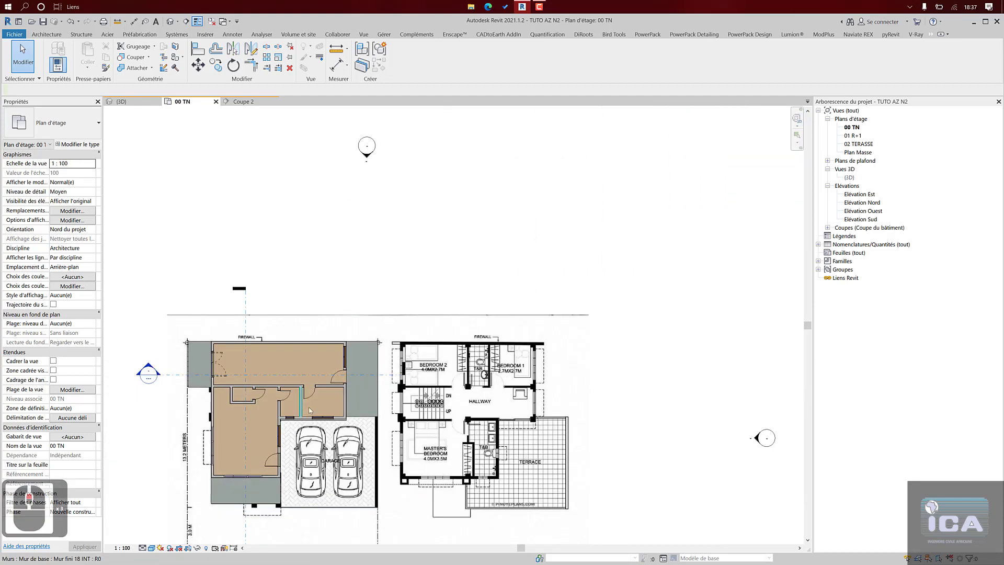
pyautogui.scroll(-3, 309, 411)
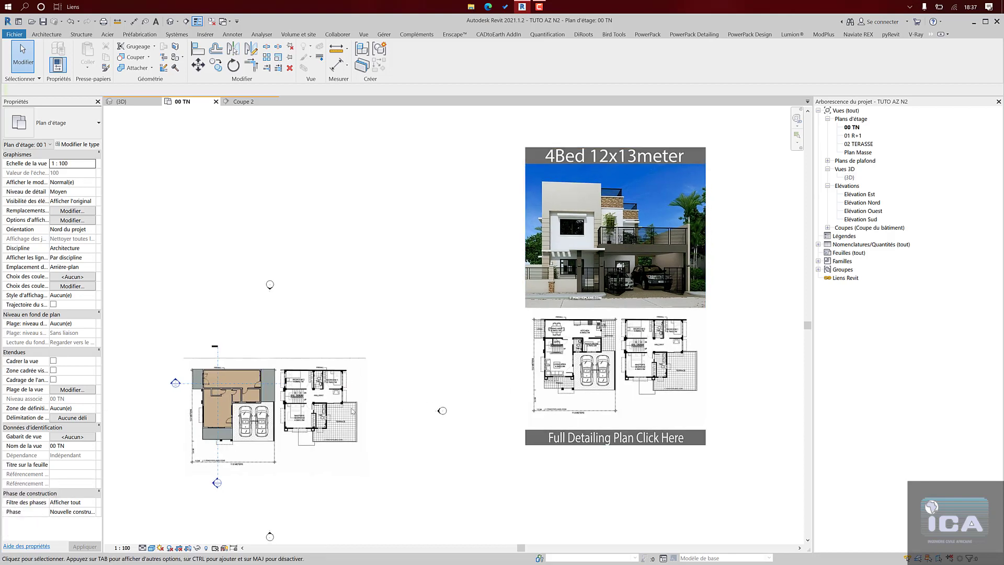
pyautogui.scroll(5, 214, 418)
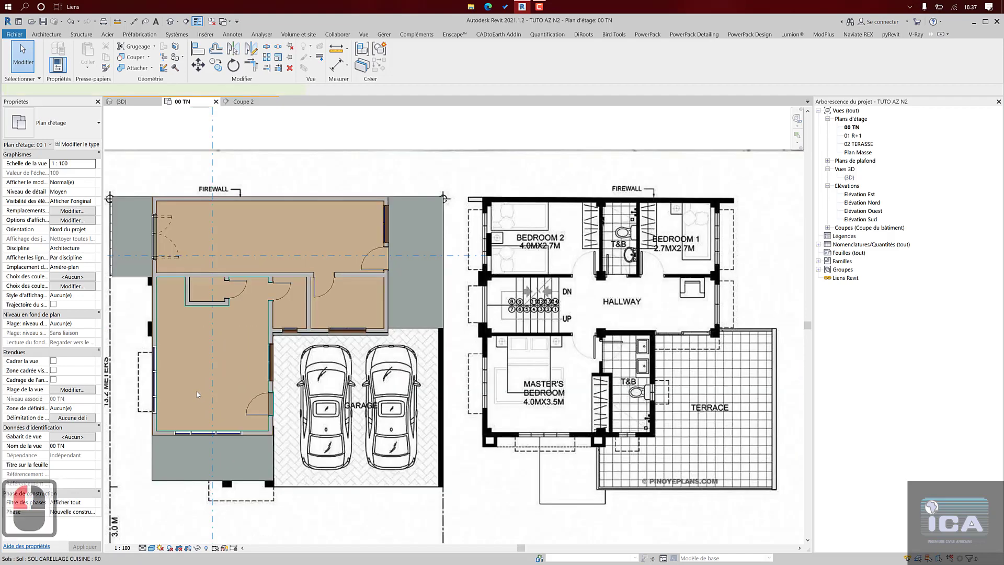
pyautogui.click(197, 392)
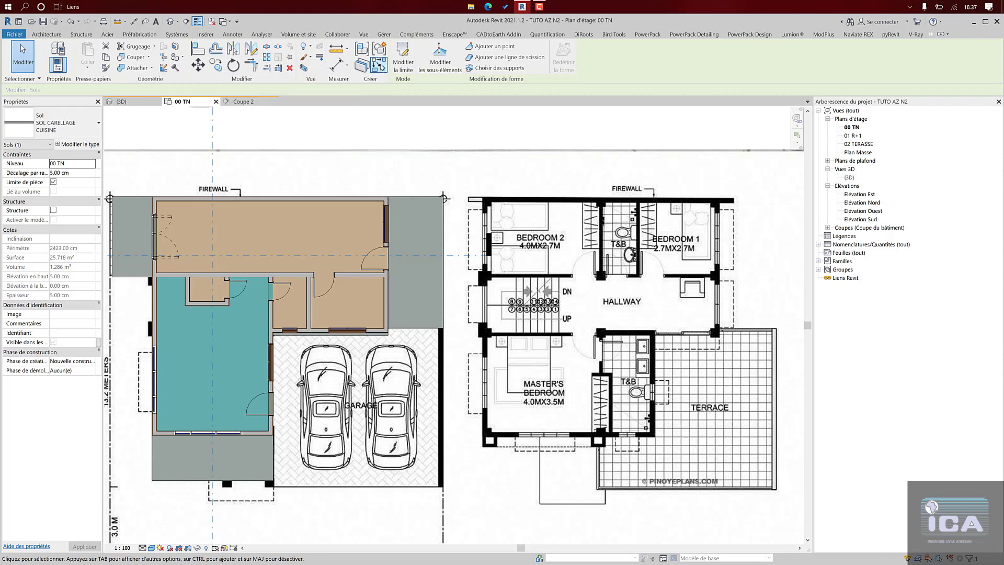
pyautogui.click(403, 57)
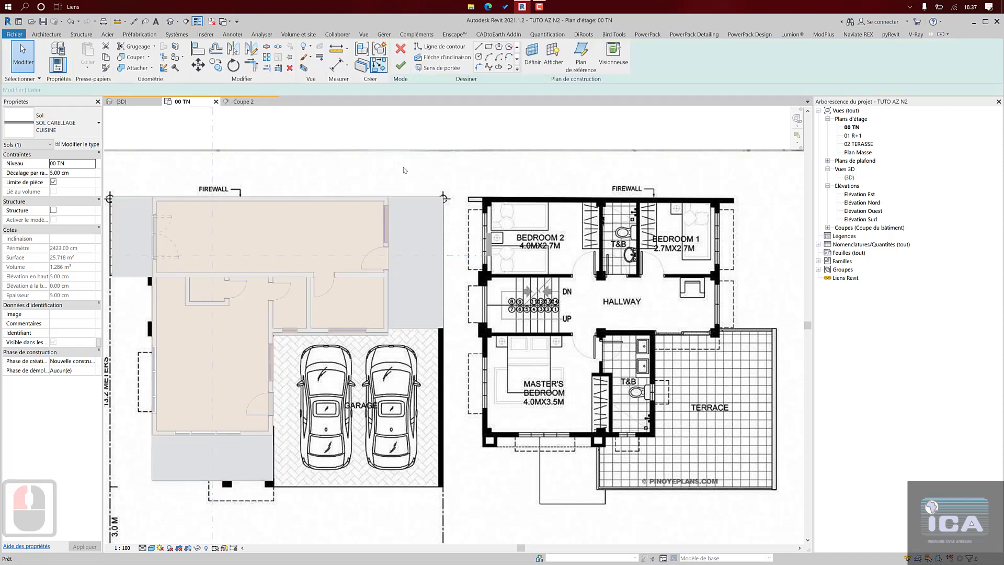
pyautogui.click(400, 48)
# - Start a new SOL CARELLAGE CUISINE floor and sketch a rectangular boundary about 220 by 523.5 cm over the service area slab
pyautogui.click(46, 34)
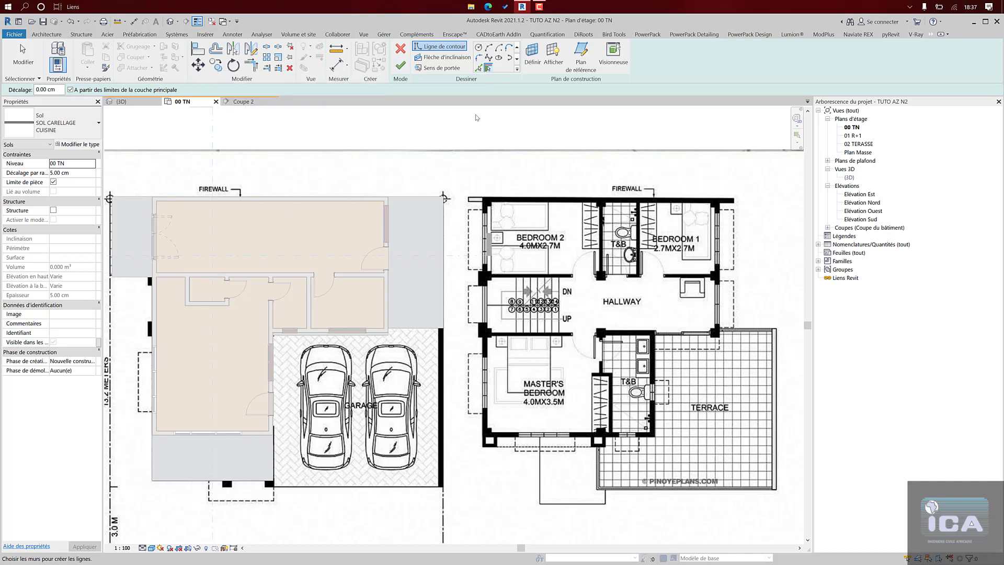
pyautogui.scroll(1, 485, 57)
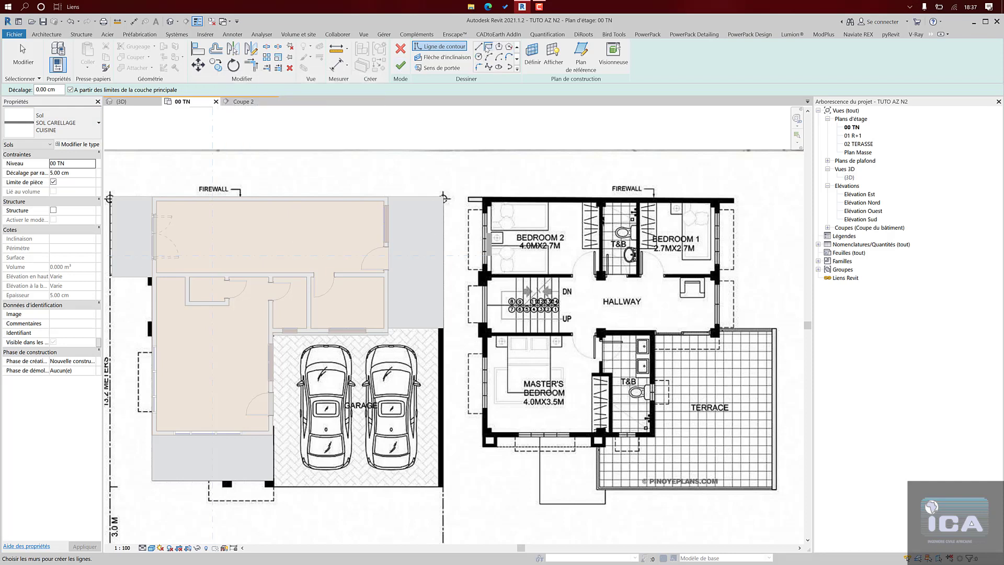
pyautogui.click(488, 47)
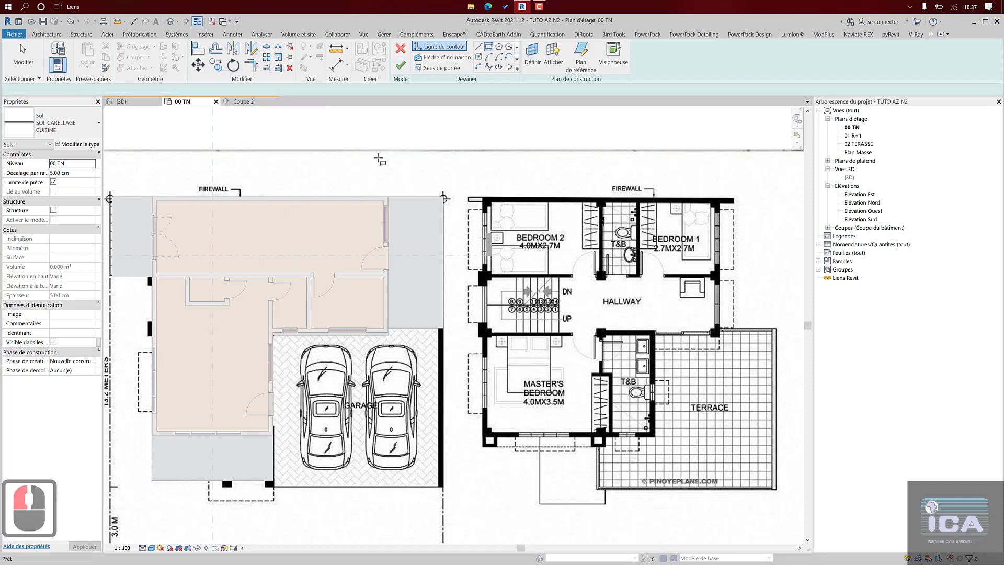
pyautogui.click(387, 197)
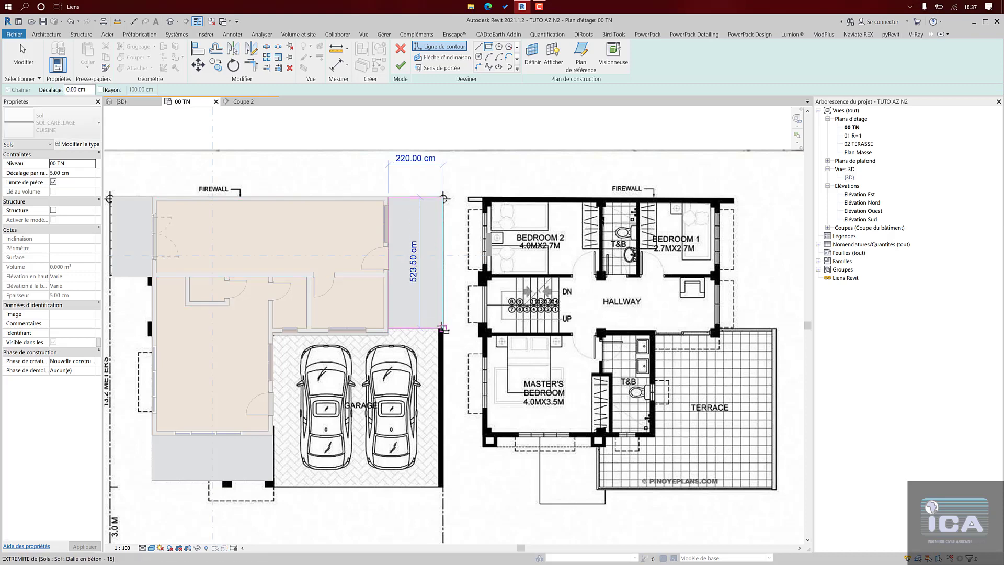
pyautogui.click(443, 328)
# - Add a rectangular boundary about 160 by 321.5 cm over the lanai slab outside the double door
pyautogui.moveTo(267, 260); pyautogui.dragTo(463, 254, button='middle')
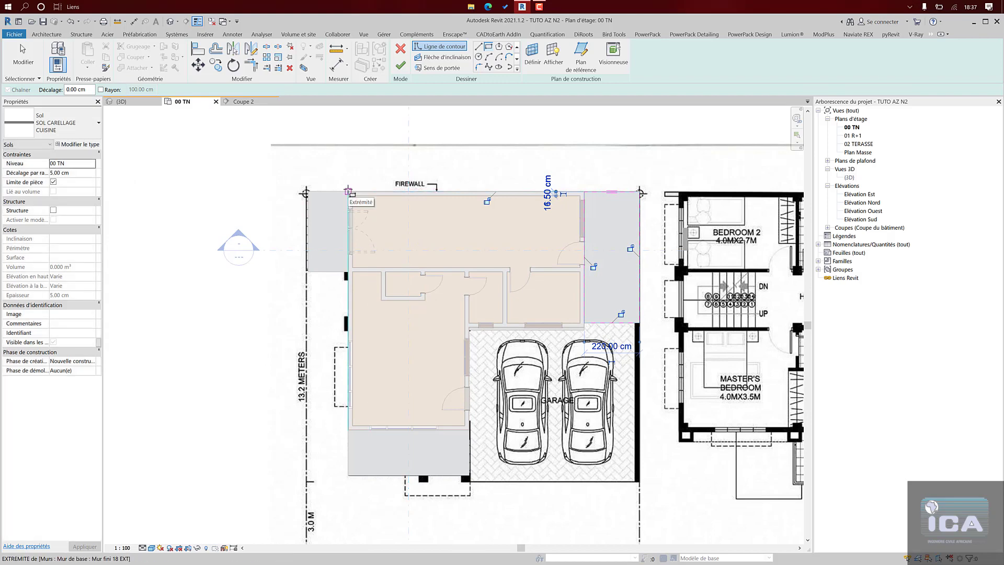
pyautogui.click(323, 255)
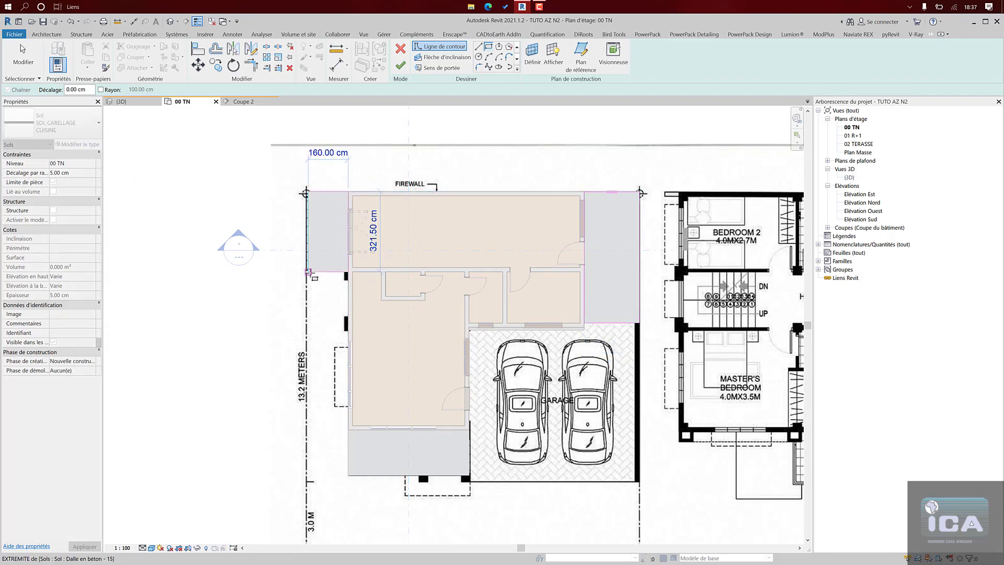
pyautogui.middleClick(455, 288)
pyautogui.middleClick(455, 288)
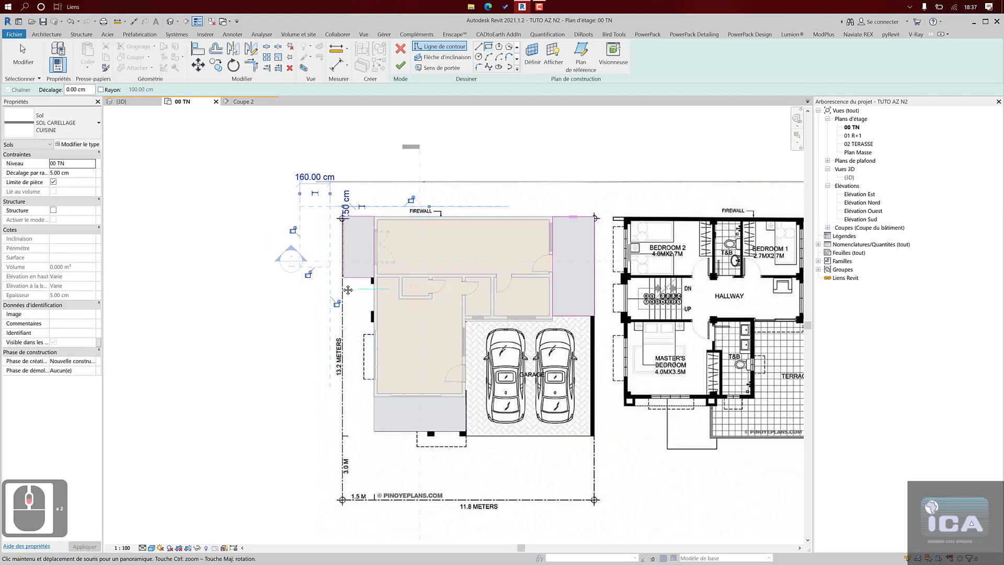
# - Add a rectangular boundary about 181 cm deep over the porch slab, spanning the slab's full width below the living area wall
pyautogui.scroll(-7, 460, 288)
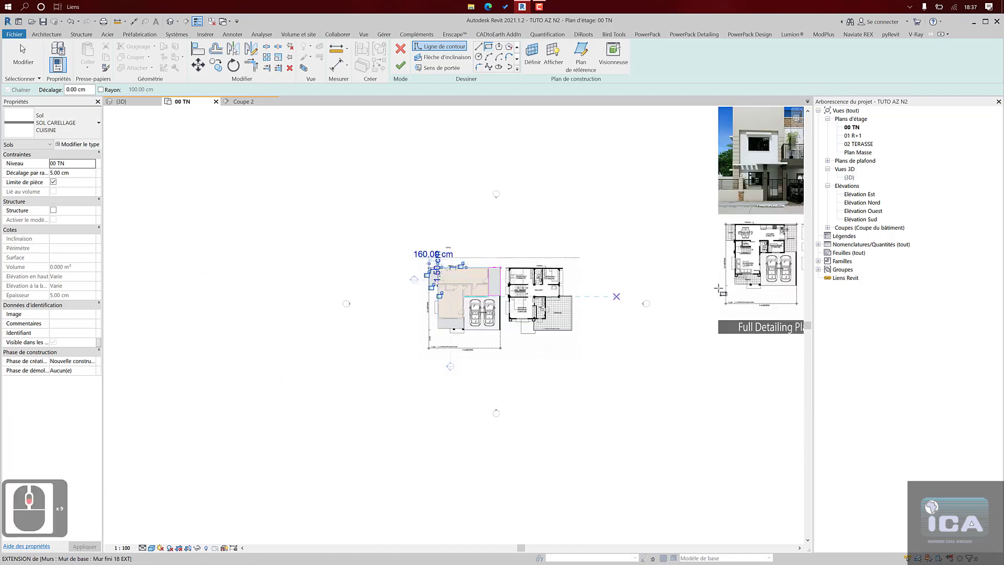
pyautogui.scroll(4, 472, 337)
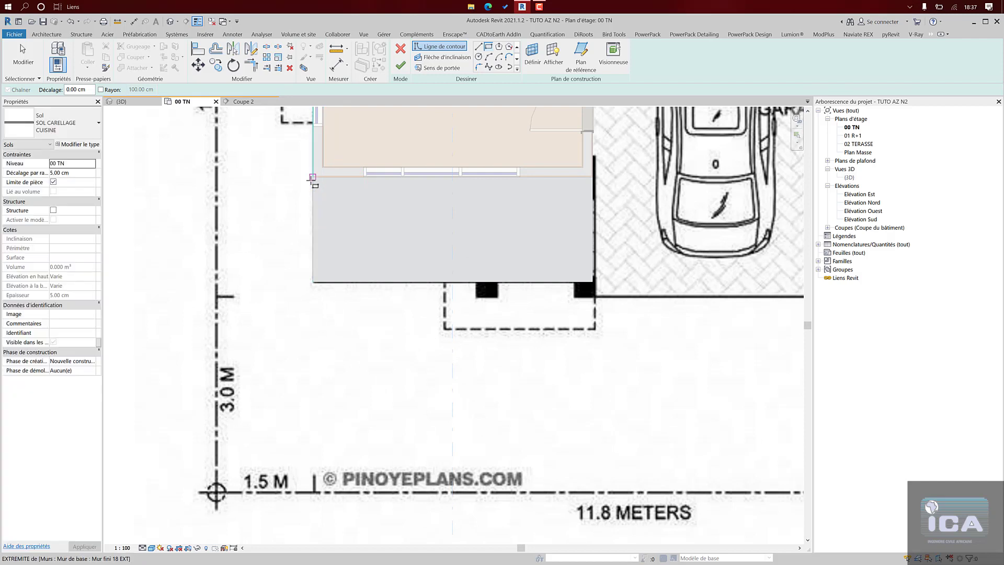
pyautogui.click(312, 178)
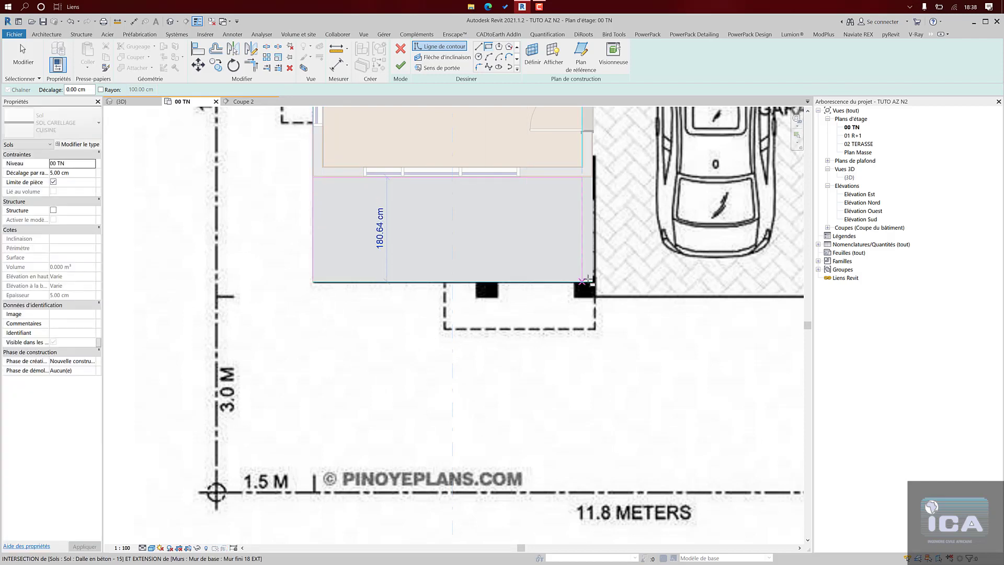
pyautogui.click(593, 281)
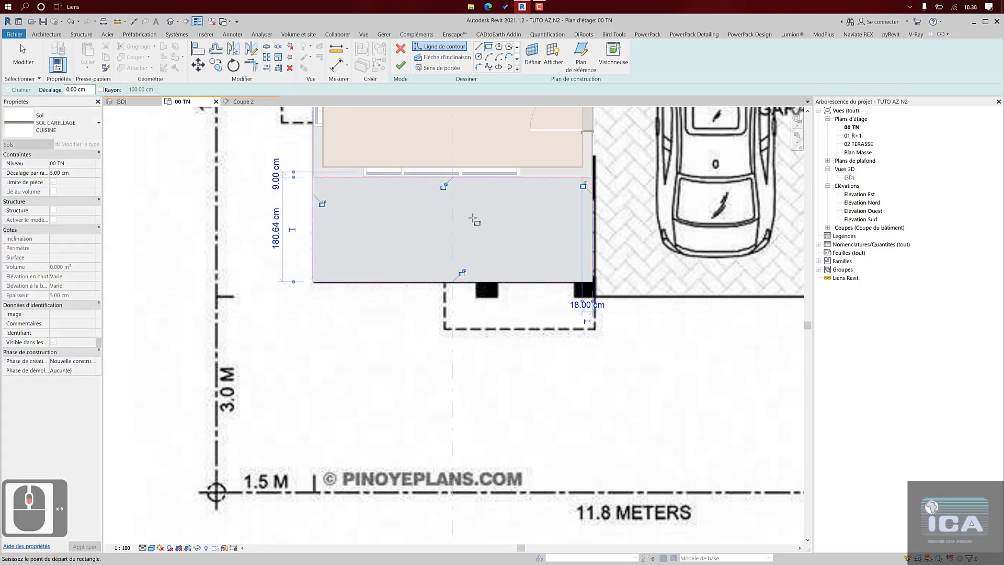
# - Finish the floor sketch for the three outdoor slabs and dismiss the overlap warning
pyautogui.scroll(-5, 474, 219)
pyautogui.scroll(2, 553, 229)
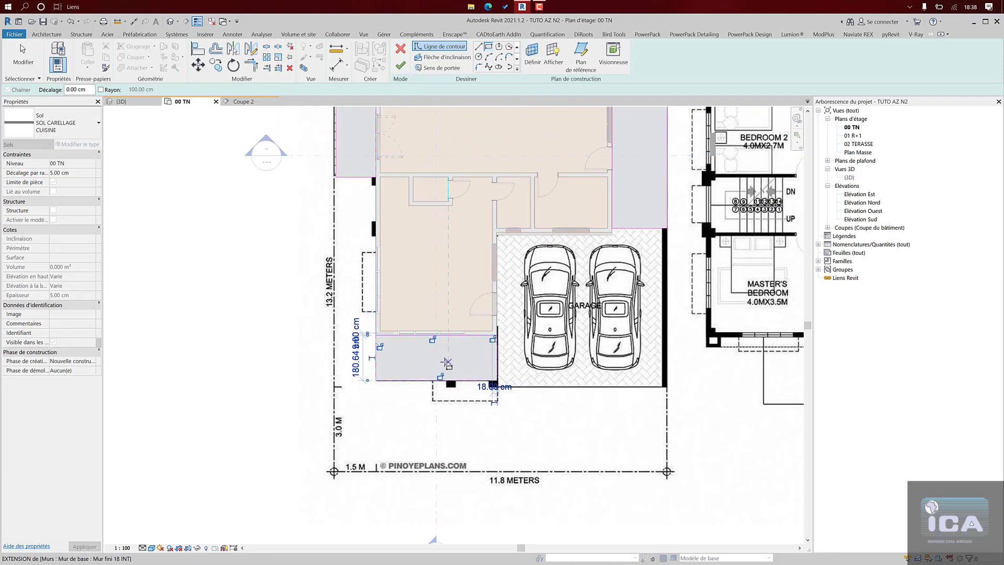
pyautogui.click(400, 66)
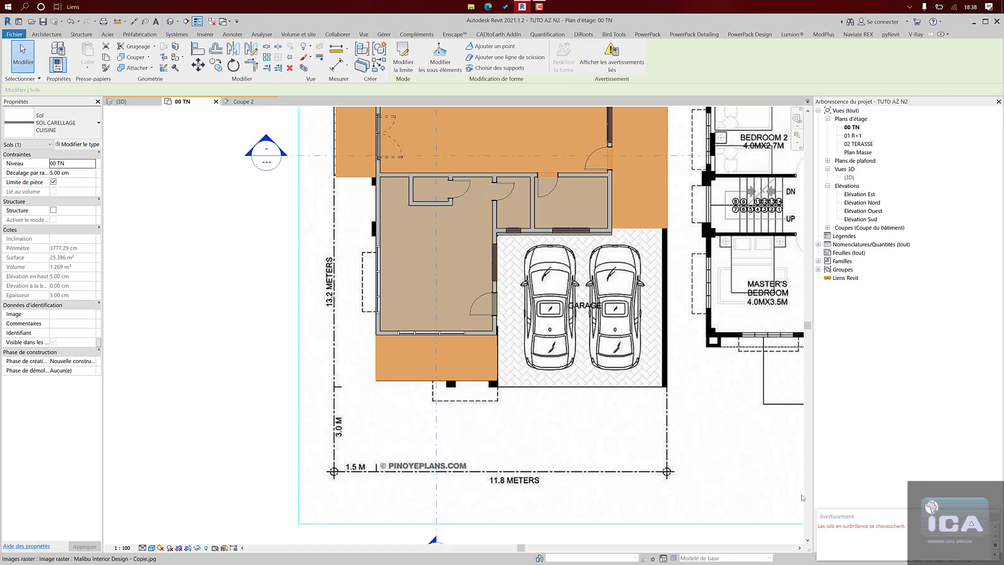
pyautogui.click(995, 517)
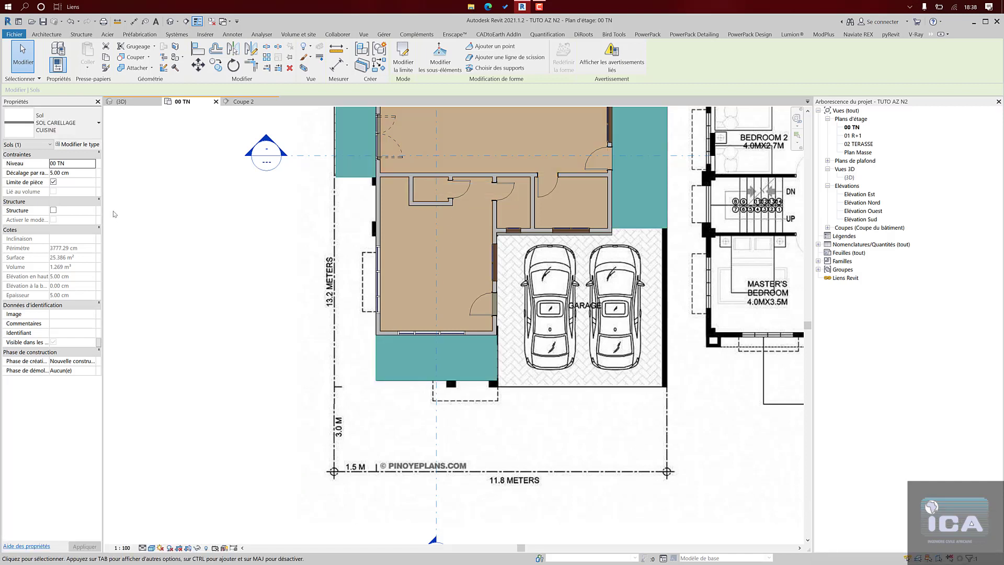
pyautogui.click(84, 147)
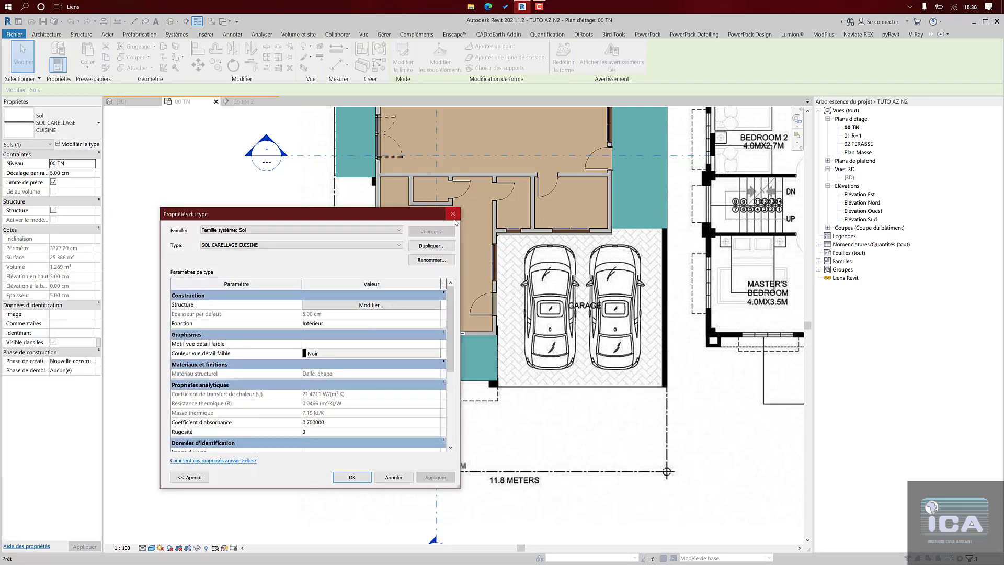
pyautogui.click(453, 215)
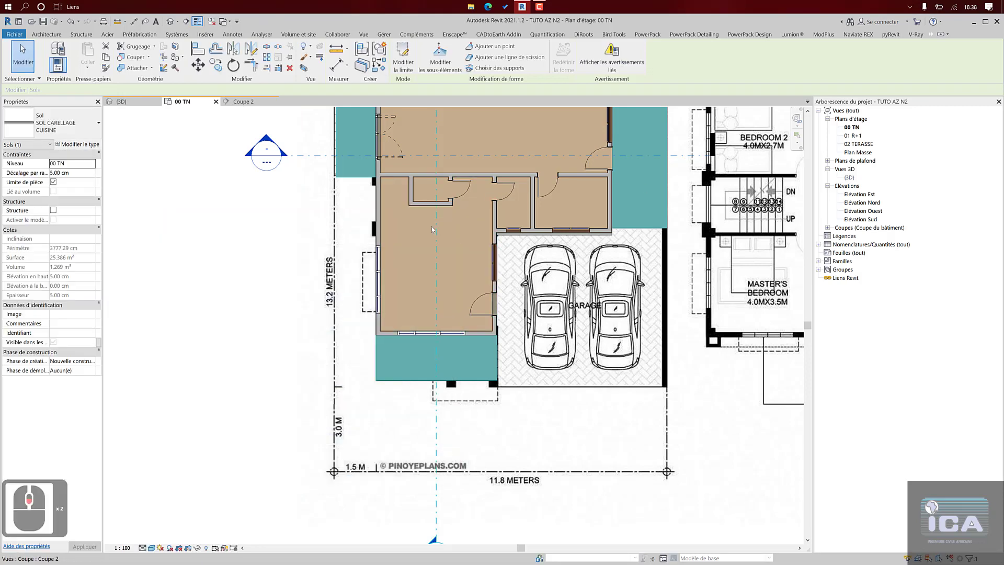
pyautogui.scroll(-2, 432, 227)
pyautogui.moveTo(395, 231); pyautogui.dragTo(366, 253, button='middle')
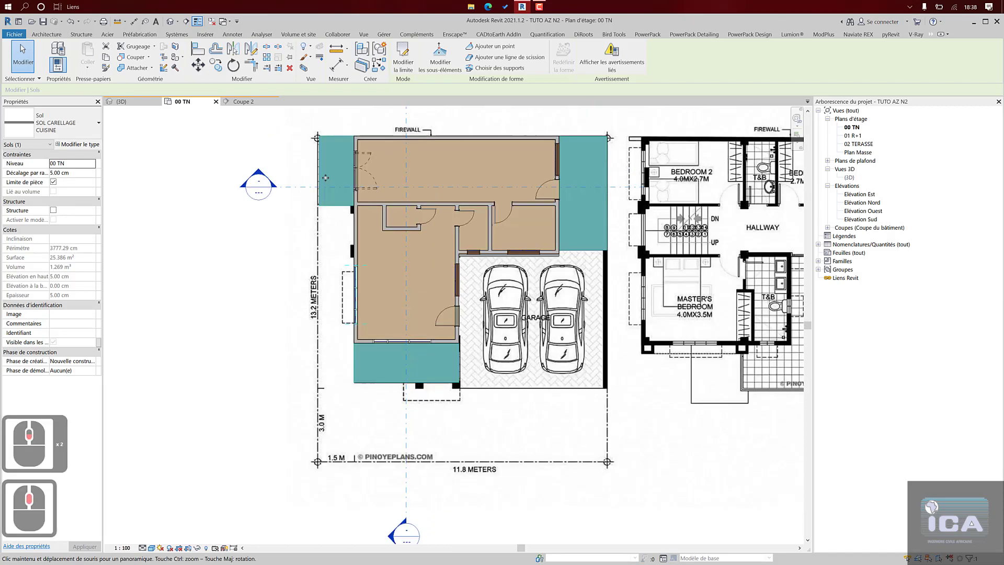
# - Switch to the 3D view, deselect the new floor and inspect the outdoor tiling on the lanai, porch and service slabs
pyautogui.click(133, 102)
pyautogui.scroll(-2, 438, 329)
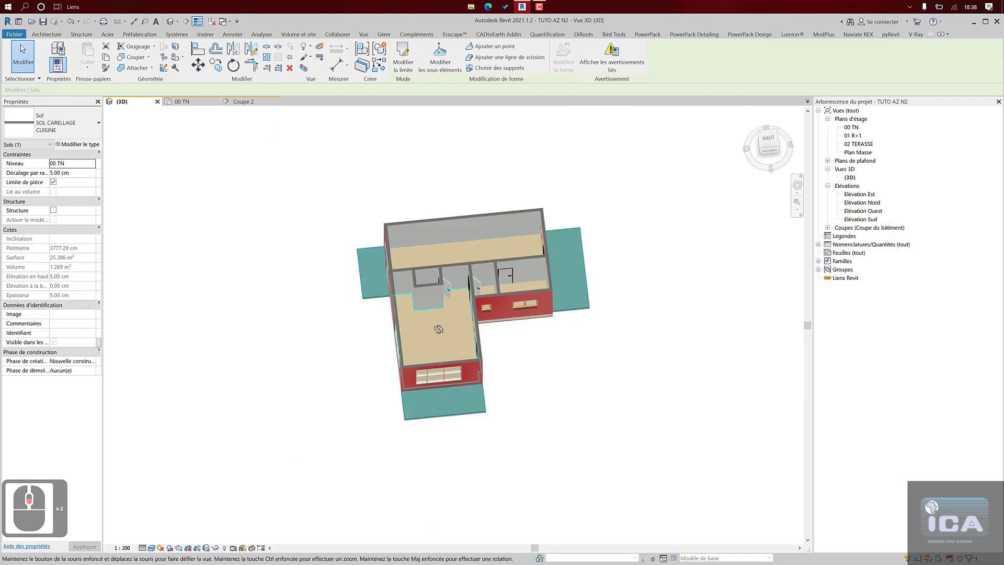
pyautogui.keyDown('shift'); pyautogui.moveTo(438, 329); pyautogui.dragTo(367, 347, button='middle'); pyautogui.keyUp('shift')
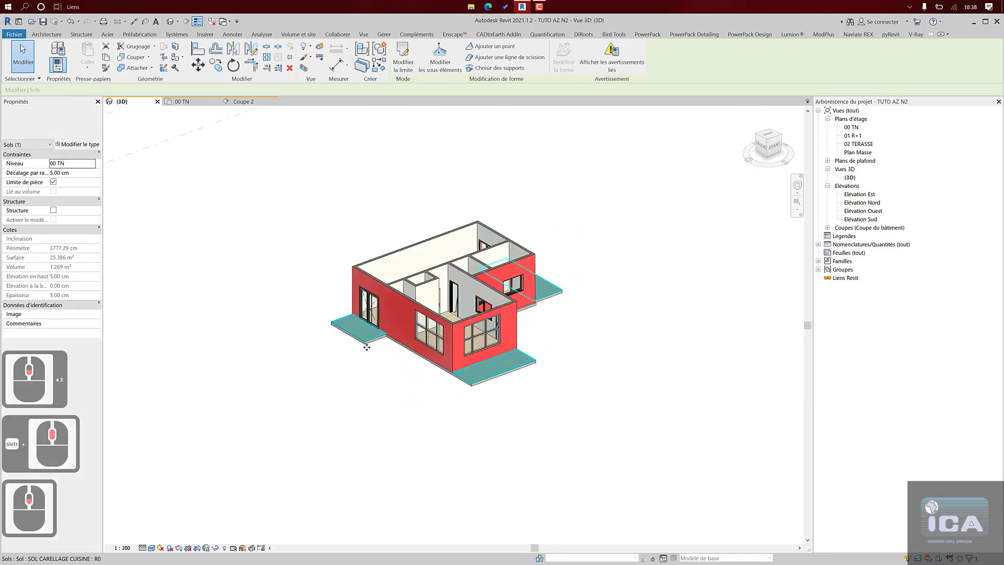
pyautogui.click(367, 347)
pyautogui.scroll(11, 380, 342)
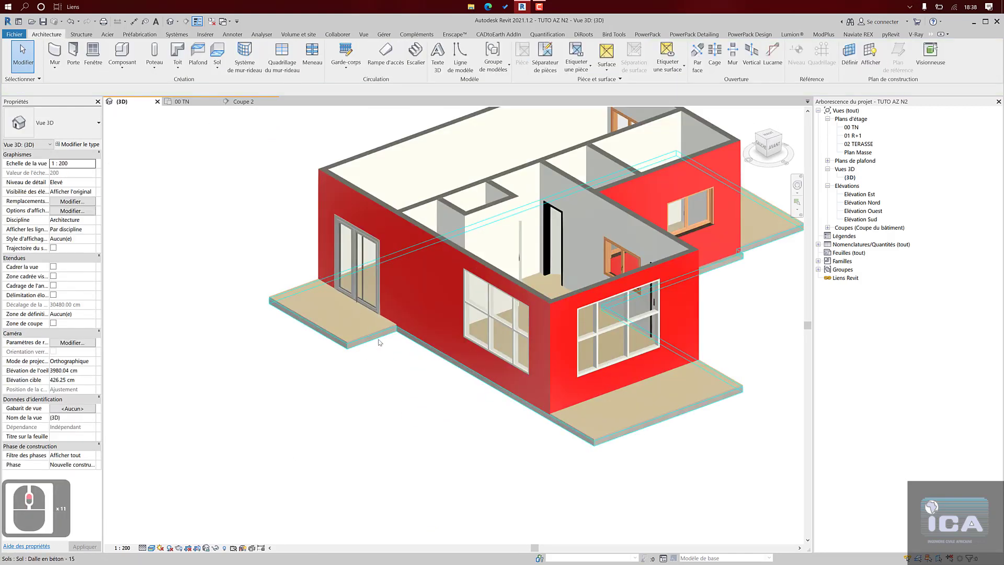
# - Select the 15 cm concrete slab and examine its edges below the outdoor tiling around the house in 3D
pyautogui.scroll(5, 379, 343)
pyautogui.click(379, 321)
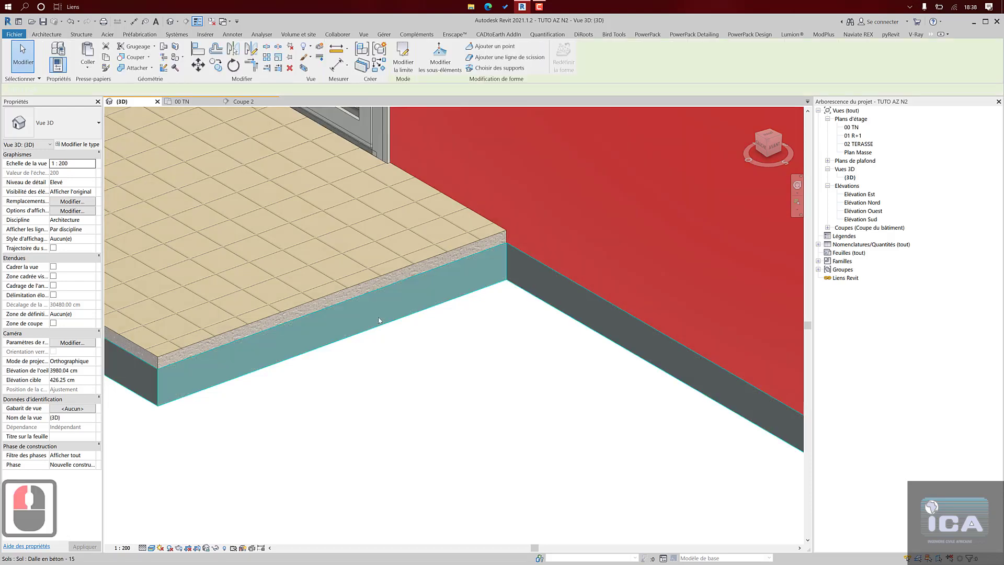
pyautogui.scroll(-12, 379, 319)
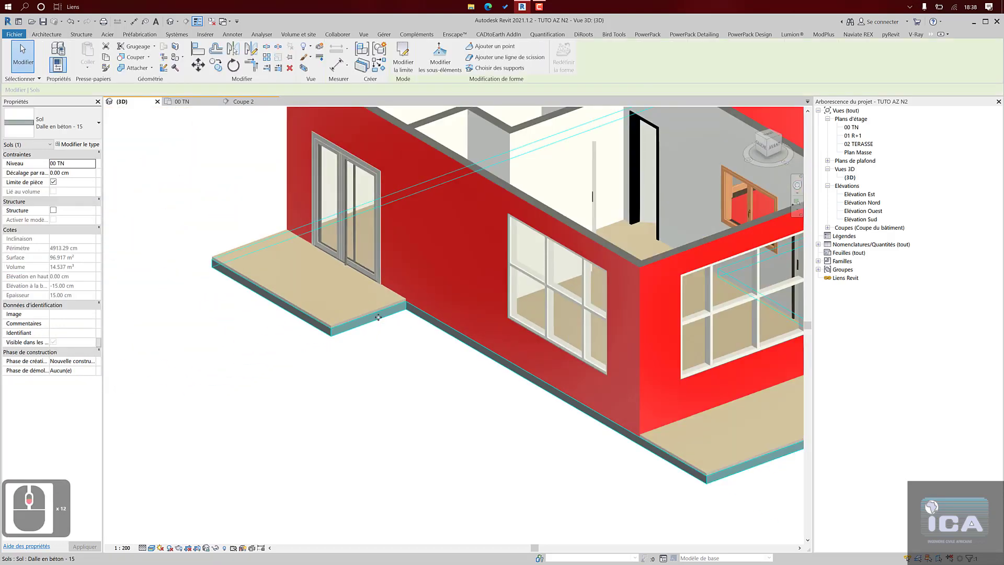
pyautogui.keyDown('shift'); pyautogui.moveTo(453, 388); pyautogui.dragTo(275, 382, button='middle'); pyautogui.keyUp('shift')
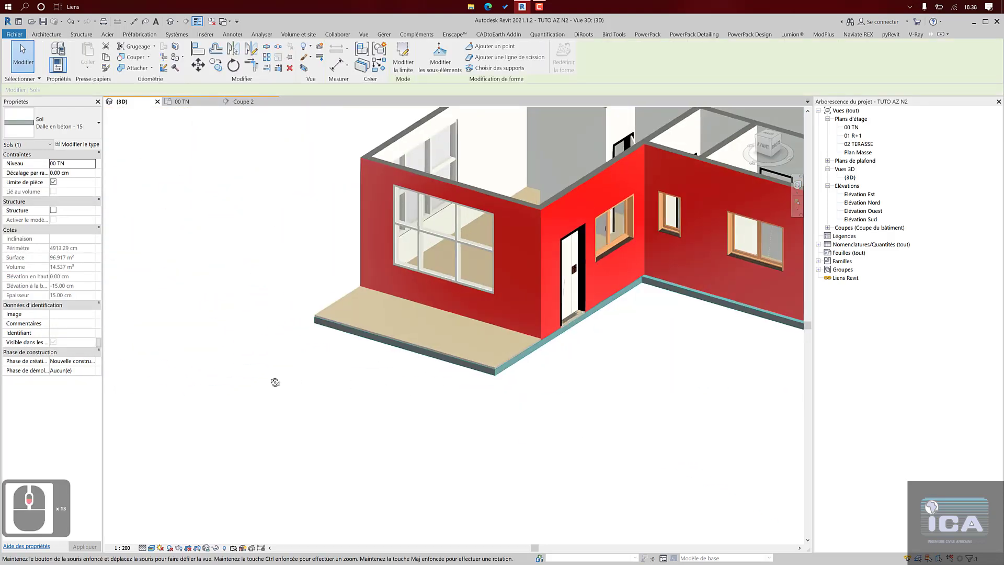
pyautogui.keyDown('shift'); pyautogui.moveTo(471, 385); pyautogui.dragTo(643, 316, button='middle'); pyautogui.keyUp('shift')
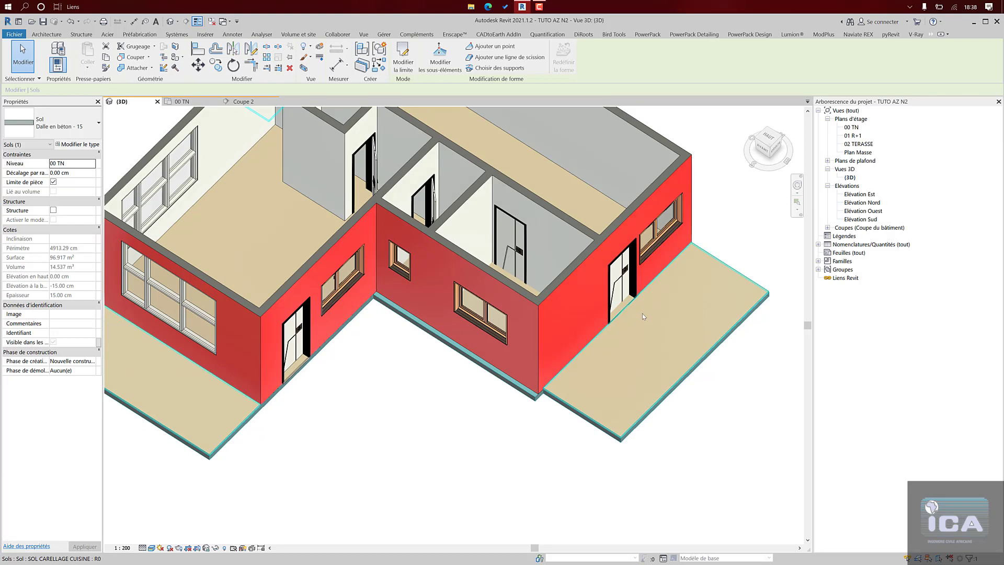
# - Select the long room's tile floor and the outdoor tile floor in turn to compare their extents in 3D
pyautogui.click(589, 204)
pyautogui.keyDown('shift'); pyautogui.moveTo(610, 266); pyautogui.dragTo(678, 344, button='middle'); pyautogui.keyUp('shift')
pyautogui.click(679, 346)
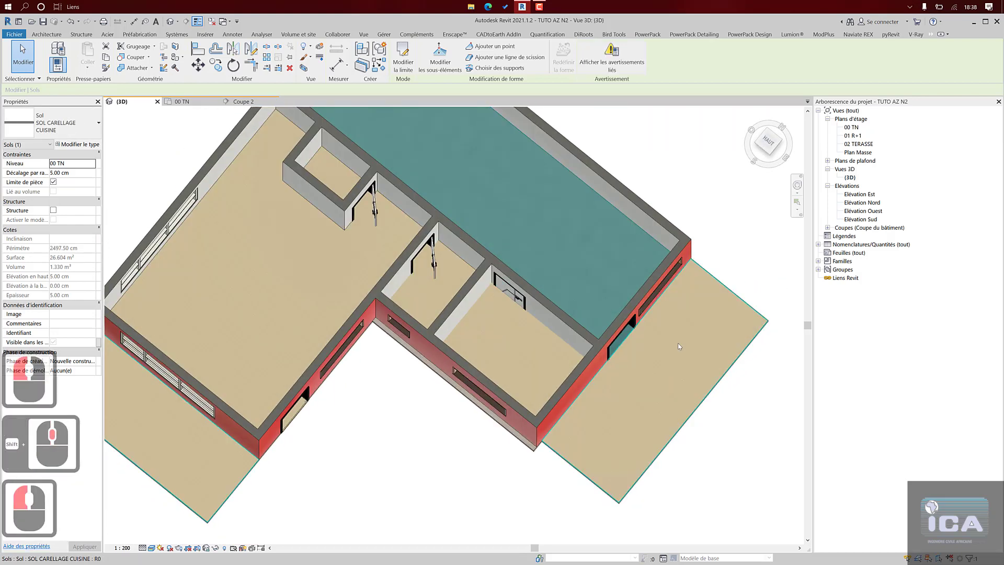
pyautogui.scroll(-3, 621, 262)
pyautogui.keyDown('shift'); pyautogui.moveTo(625, 262); pyautogui.dragTo(660, 220, button='middle'); pyautogui.keyUp('shift')
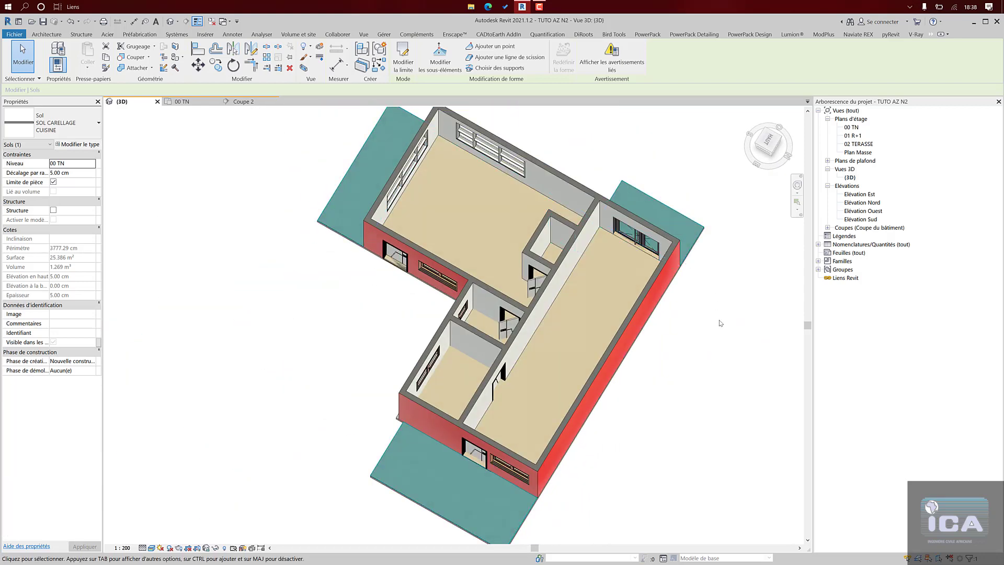
pyautogui.scroll(12, 629, 246)
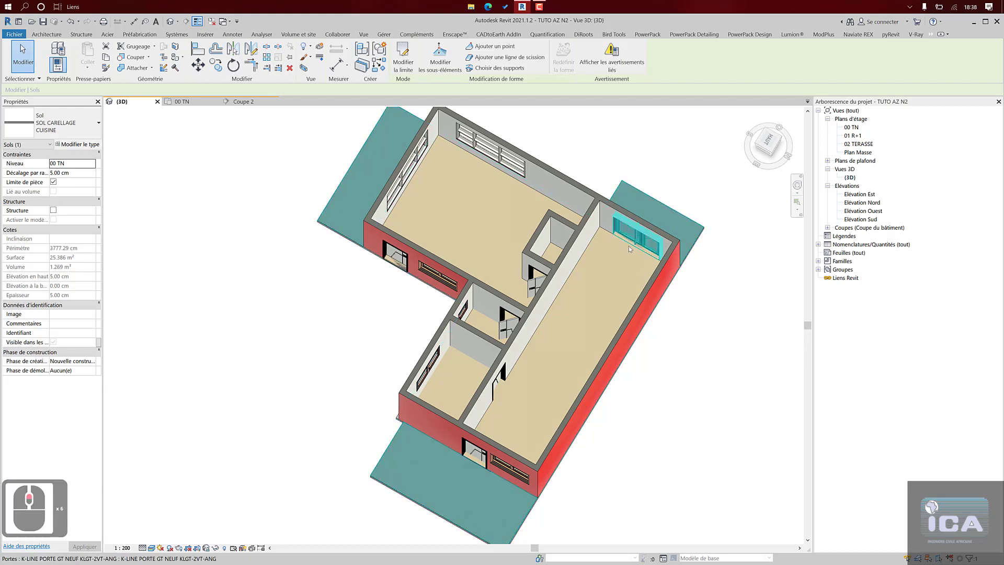
pyautogui.scroll(-11, 601, 290)
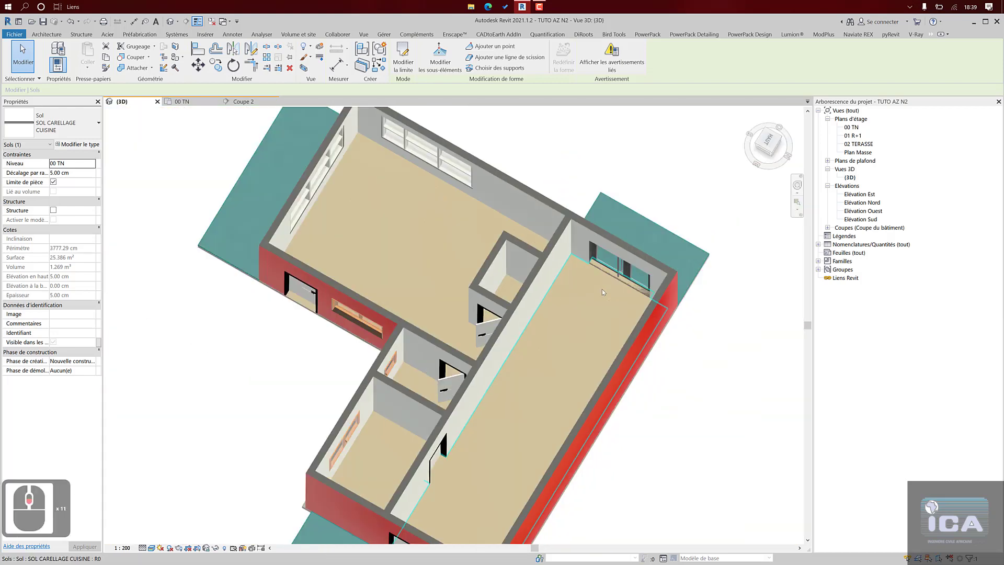
# - Review the outdoor tile floor's overlap warning, highlight each of the two floors involved, and close the warning and deselect the floor
pyautogui.click(612, 52)
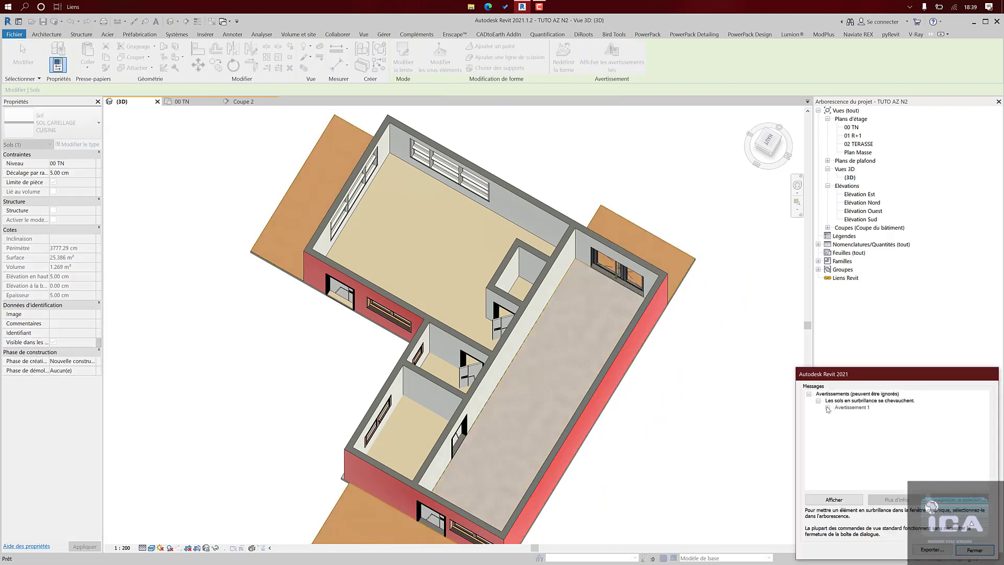
pyautogui.click(828, 408)
pyautogui.click(846, 414)
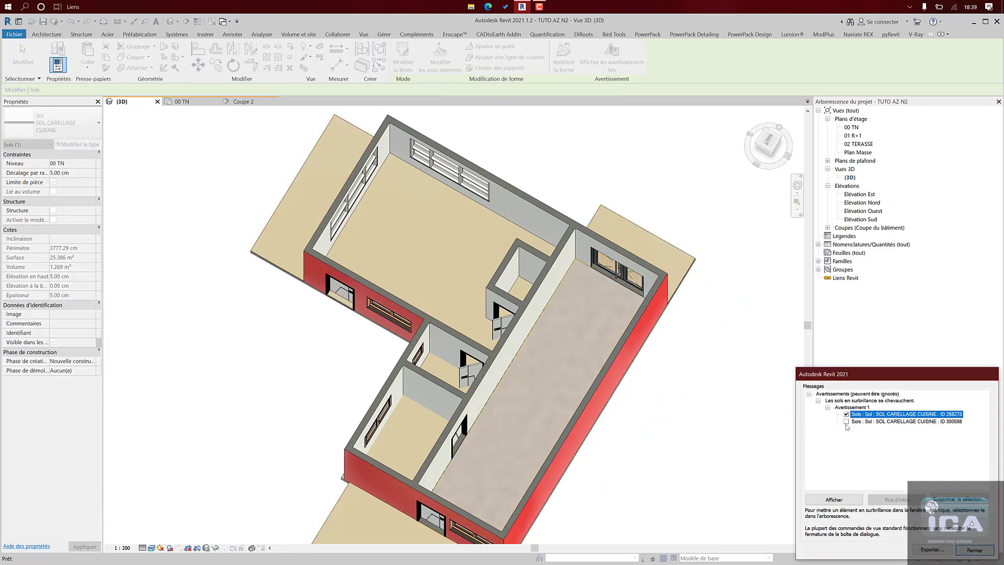
pyautogui.click(855, 424)
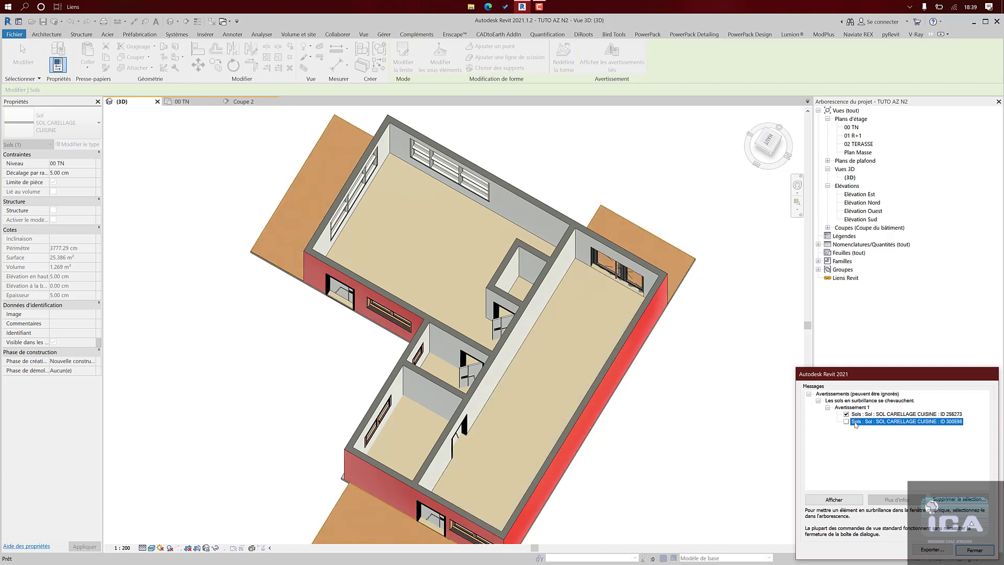
pyautogui.click(846, 421)
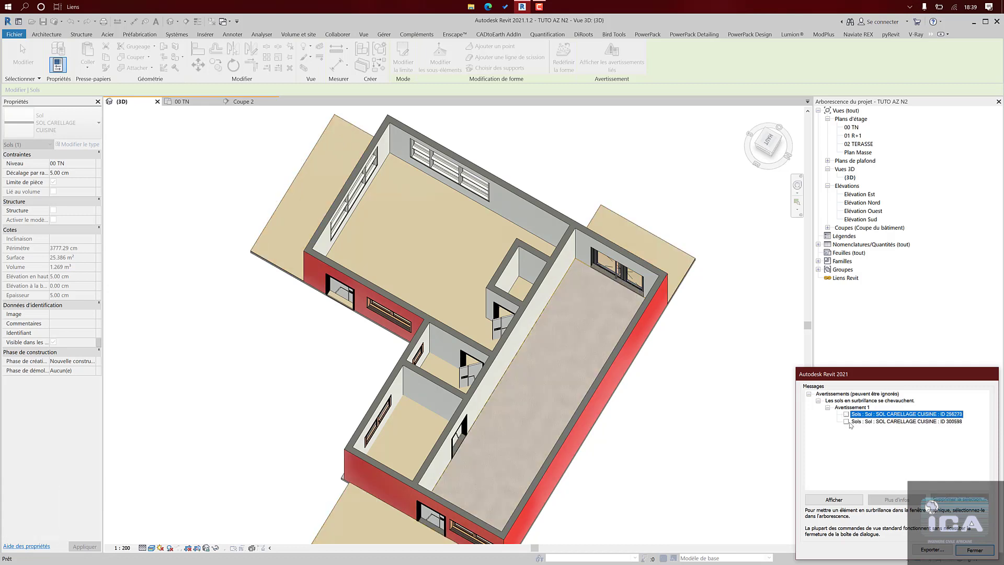
pyautogui.click(847, 422)
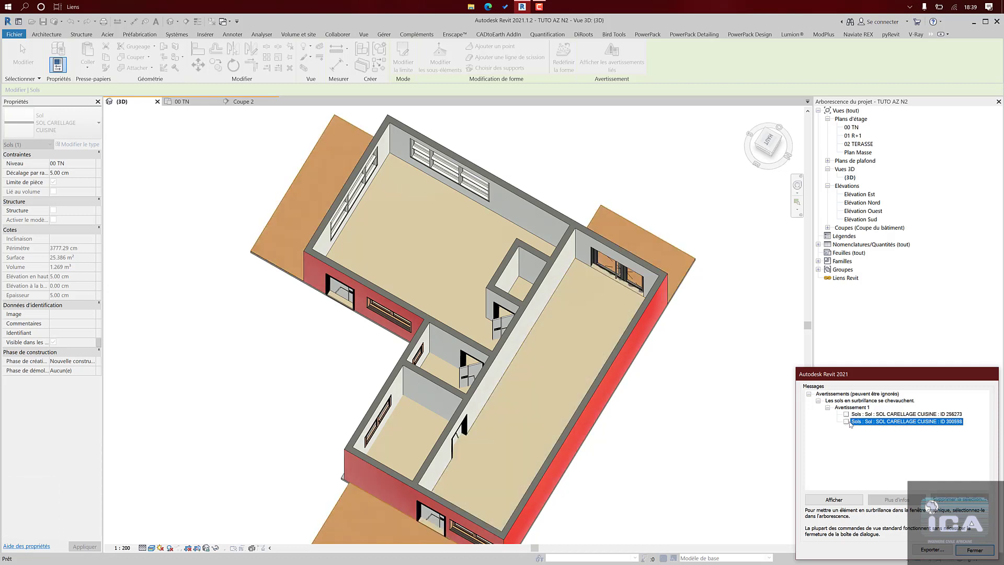
pyautogui.click(847, 422)
pyautogui.click(846, 414)
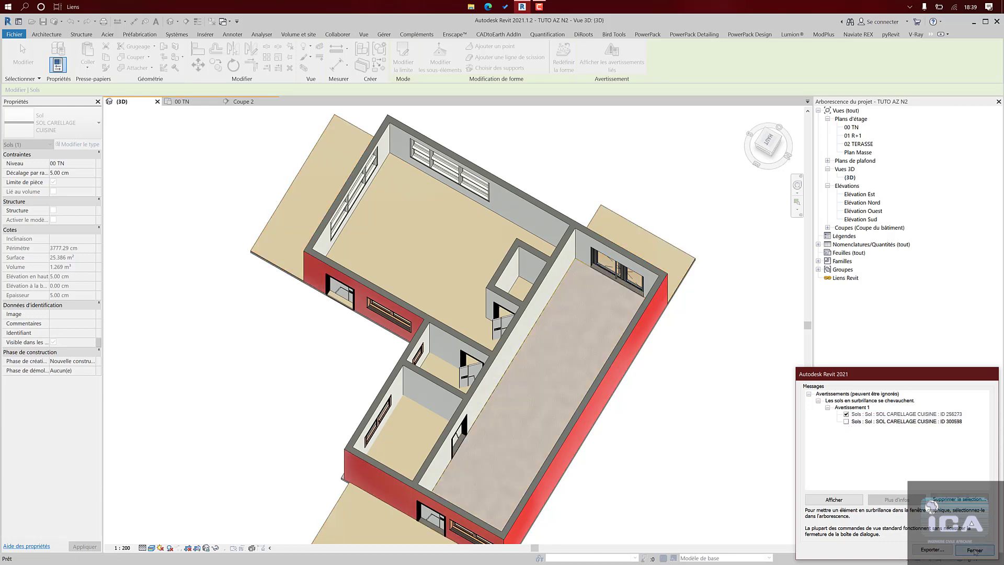
pyautogui.click(974, 551)
pyautogui.click(738, 415)
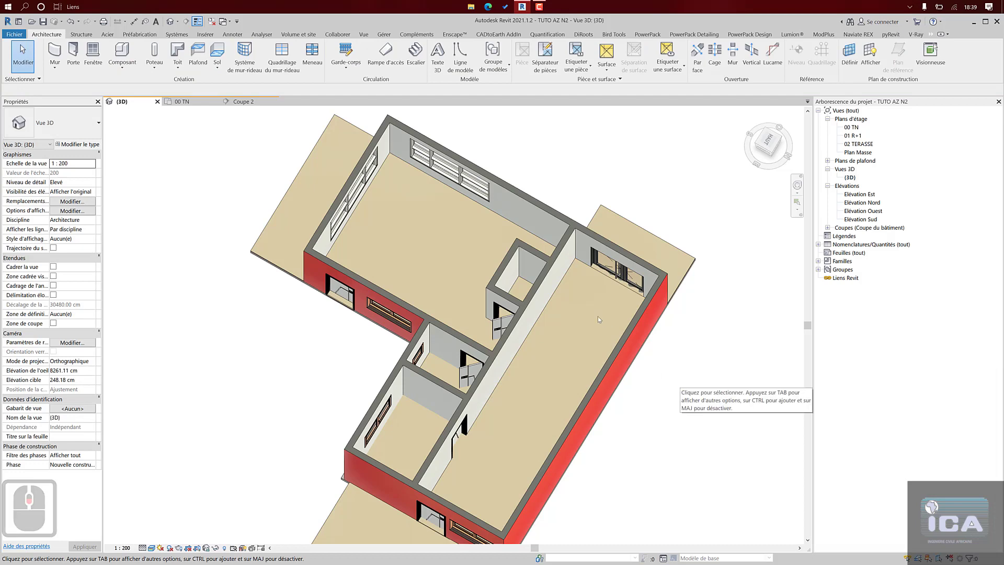
# - Open section Coupe 1 from the 00 TN plan and identify the concrete slab and the two tile floors below the double door
pyautogui.scroll(-4, 596, 315)
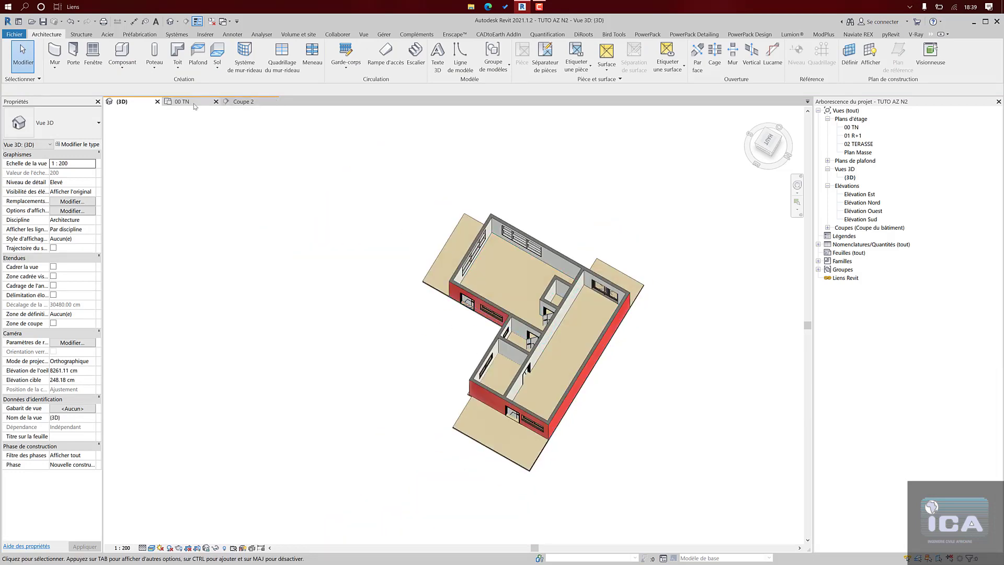
pyautogui.click(191, 106)
pyautogui.scroll(-2, 404, 188)
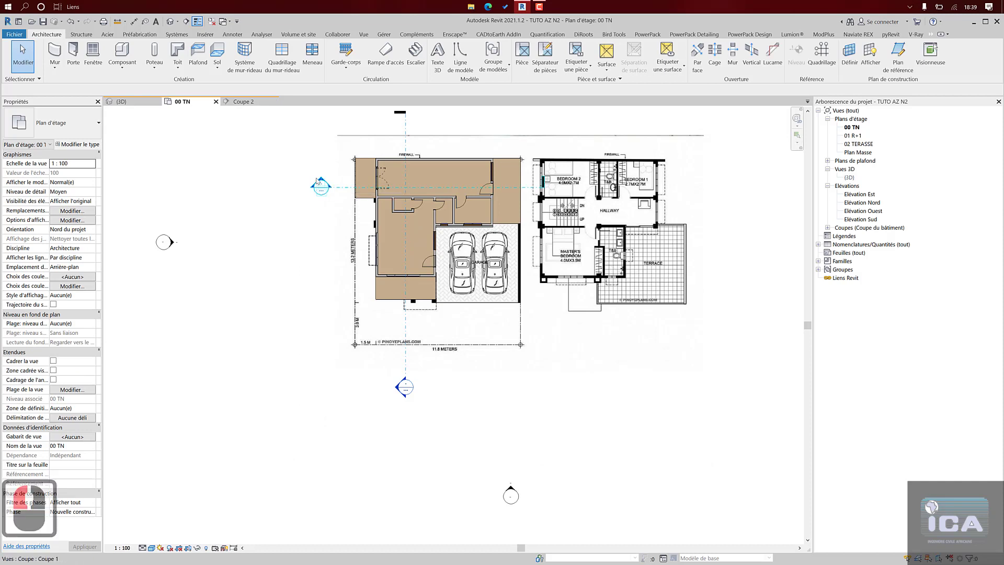
pyautogui.doubleClick(319, 183)
pyautogui.scroll(6, 339, 352)
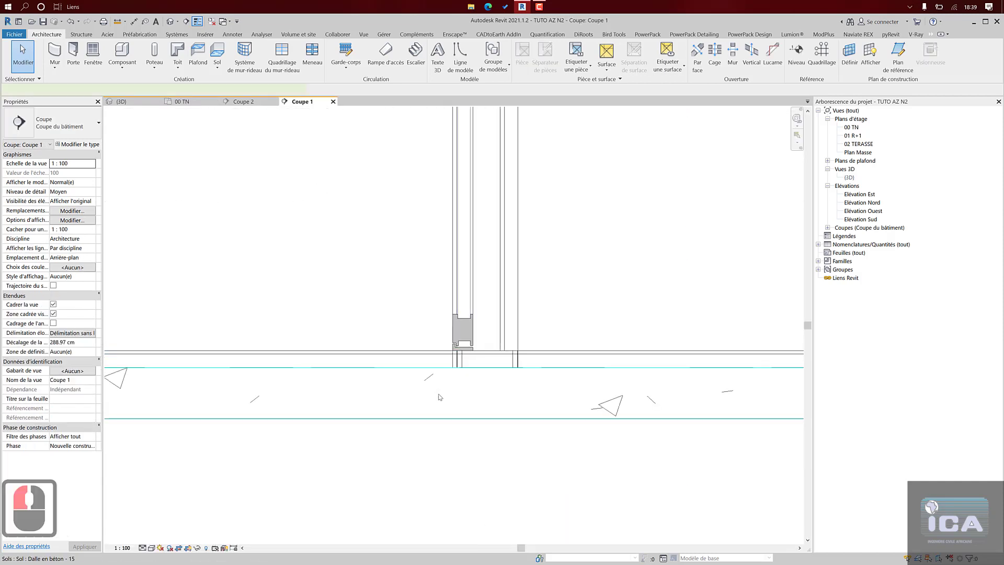
pyautogui.click(440, 397)
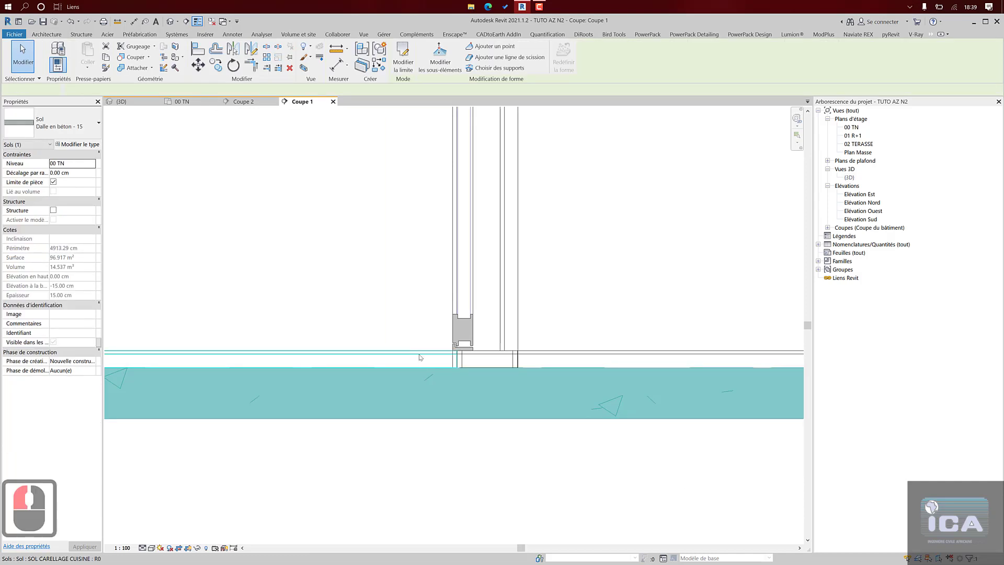
pyautogui.click(419, 357)
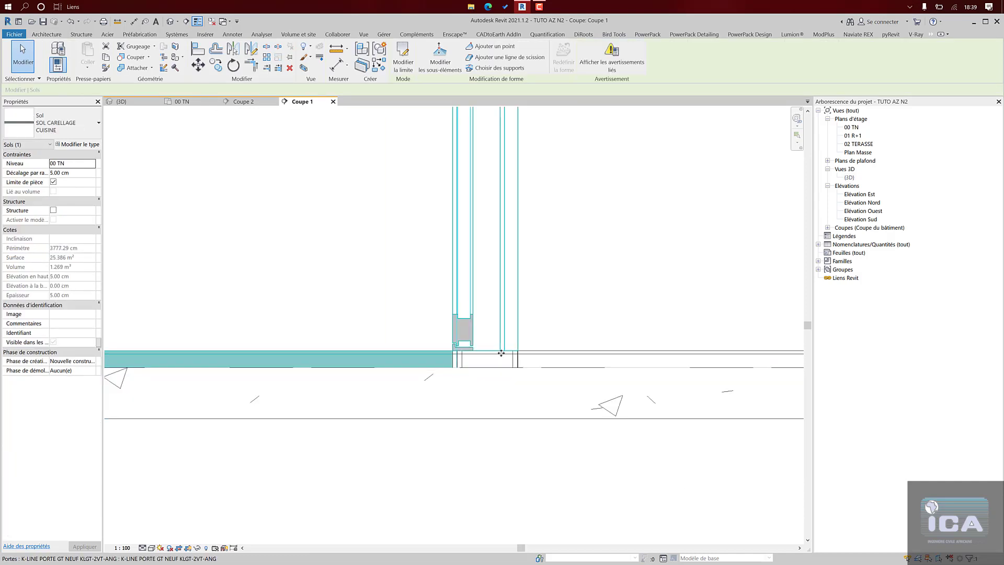
pyautogui.click(562, 360)
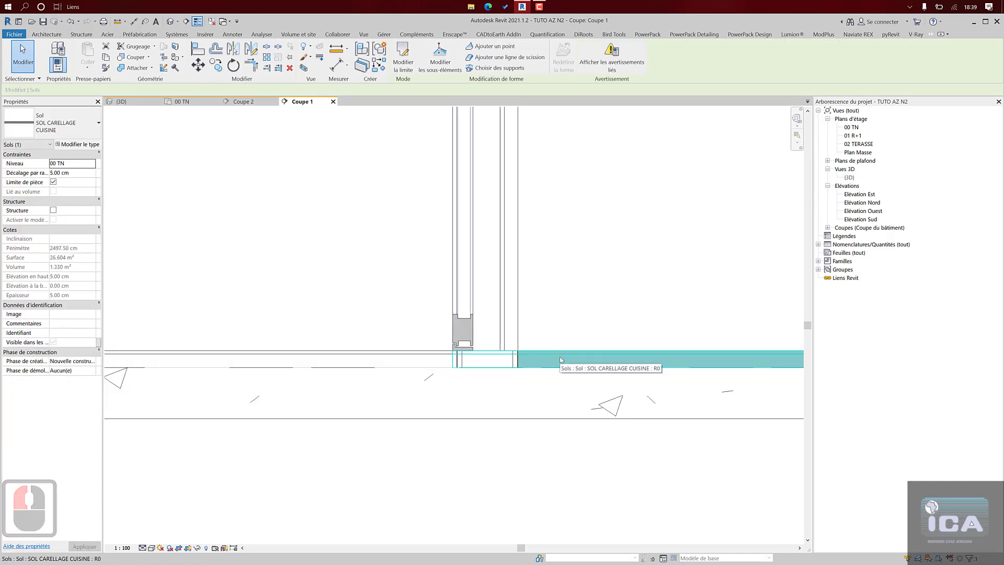
# - Compare where the outdoor and indoor tile floors end beneath the double door's threshold in section
pyautogui.click(440, 359)
pyautogui.scroll(11, 469, 366)
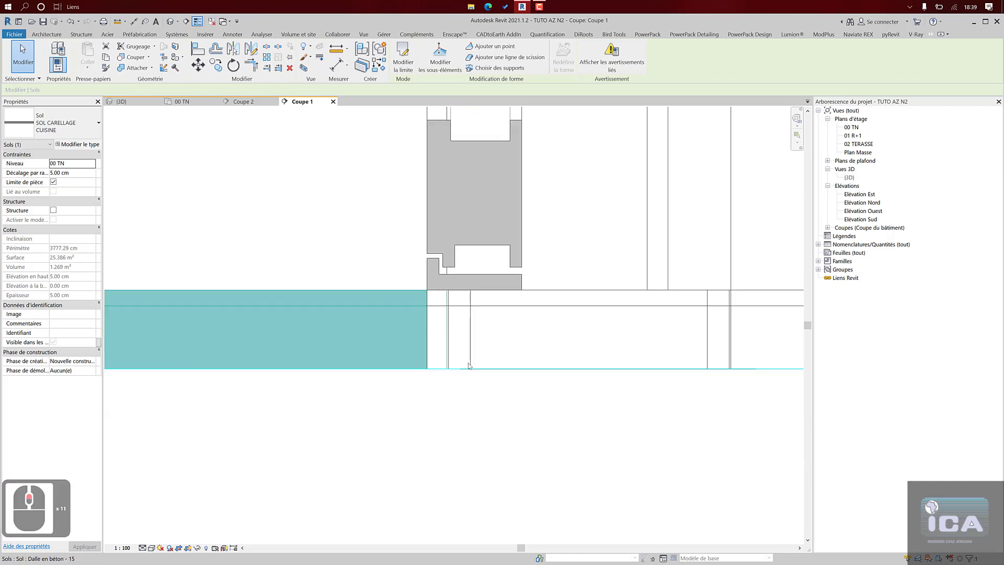
pyautogui.scroll(-13, 410, 390)
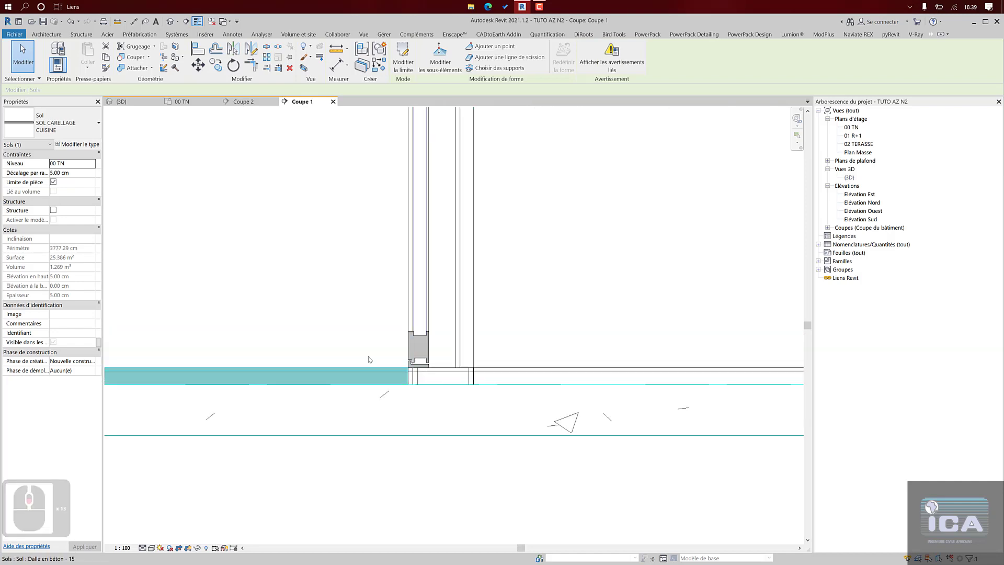
pyautogui.click(388, 346)
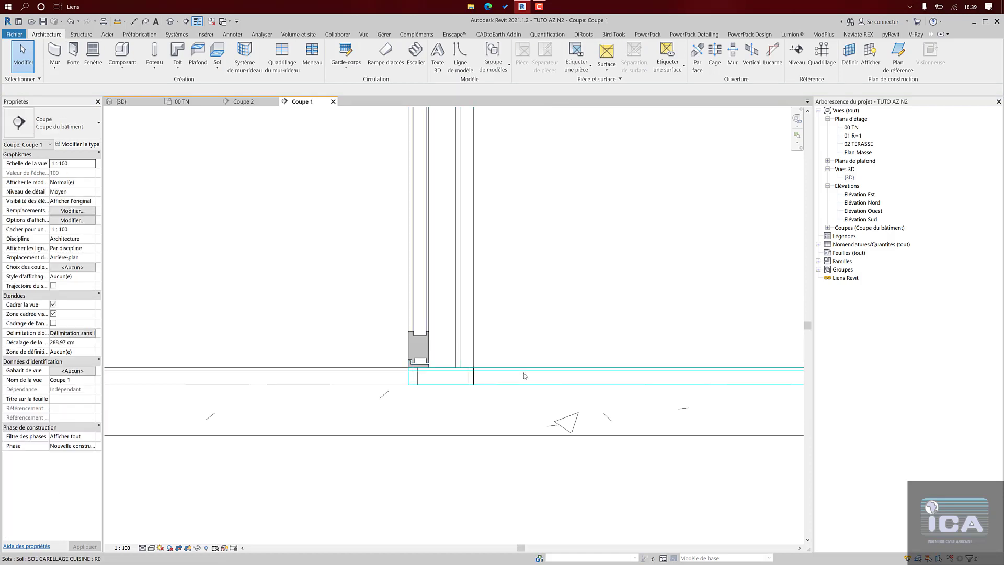
pyautogui.click(525, 375)
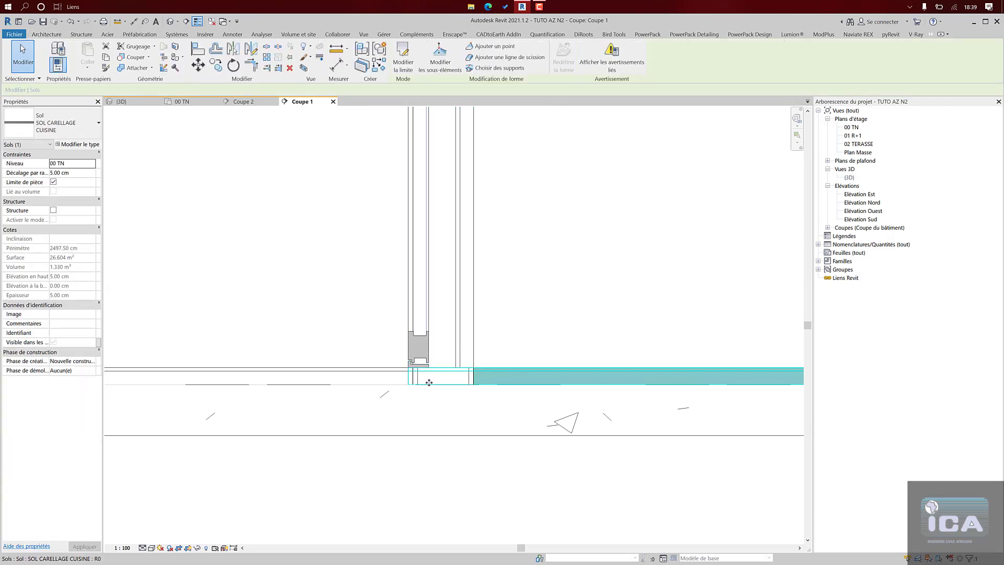
pyautogui.click(389, 372)
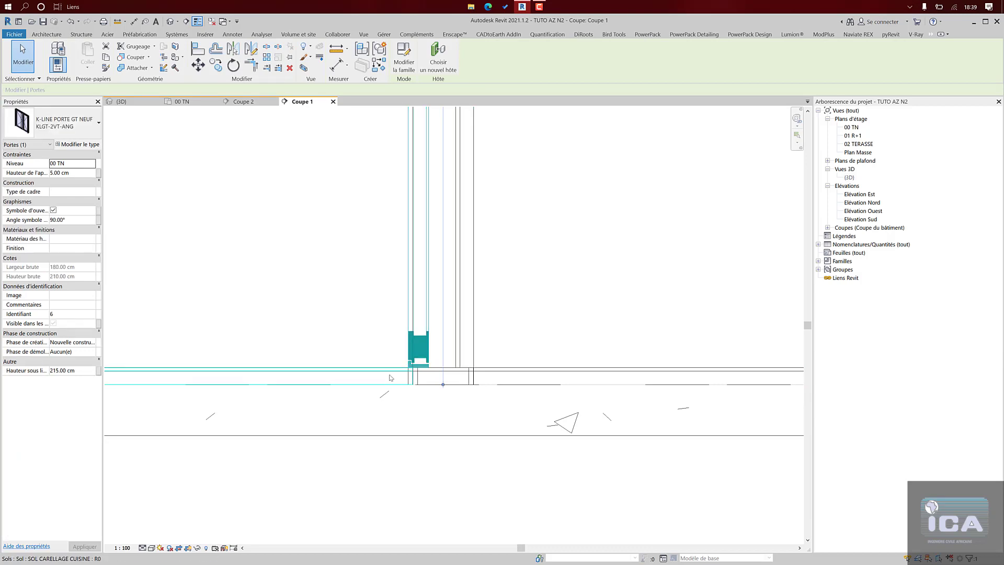
pyautogui.click(389, 377)
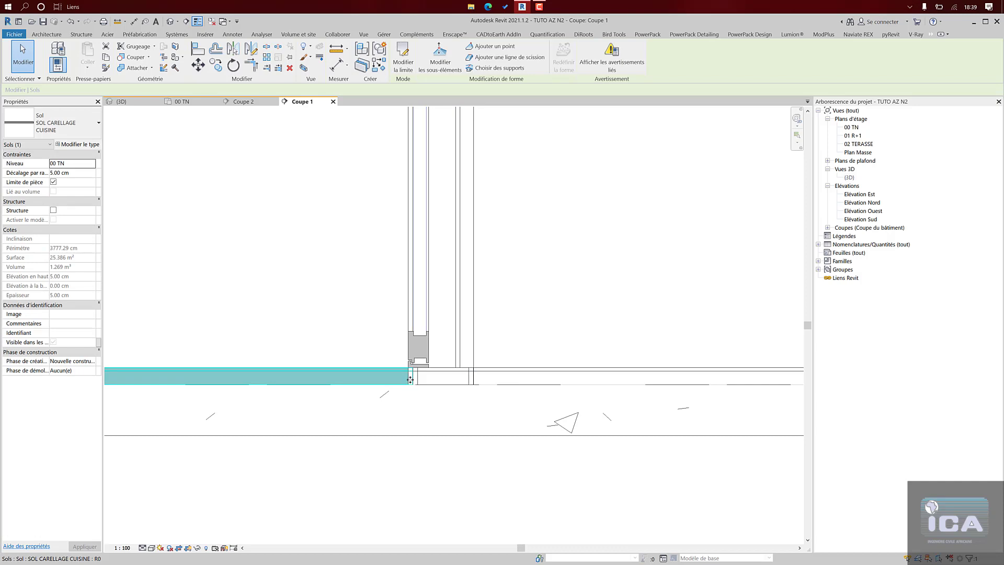
# - Examine the joint between the indoor and outdoor tile floors below the 0,90 x 2,10 door at the section's opposite end
pyautogui.scroll(-6, 410, 378)
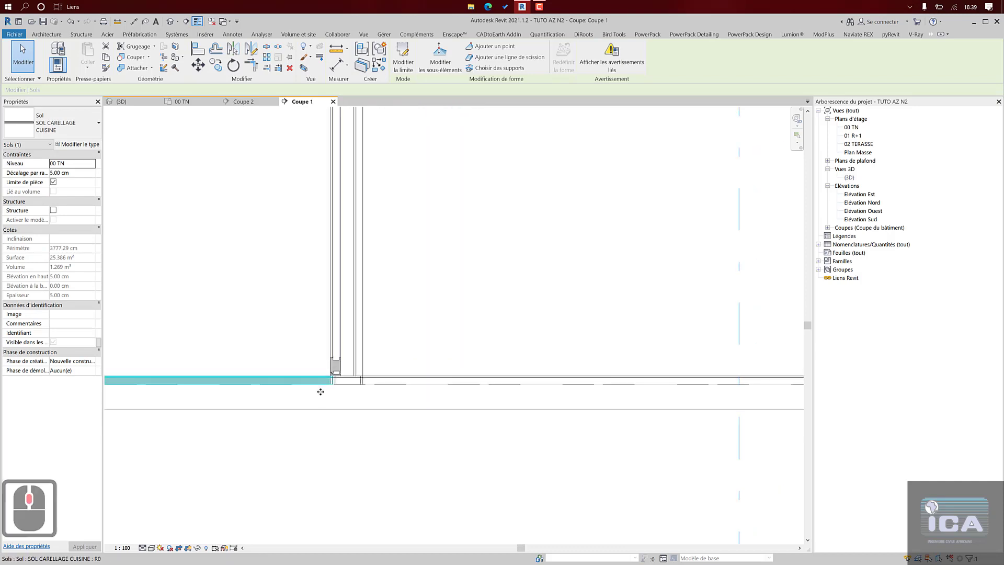
pyautogui.scroll(-5, 506, 386)
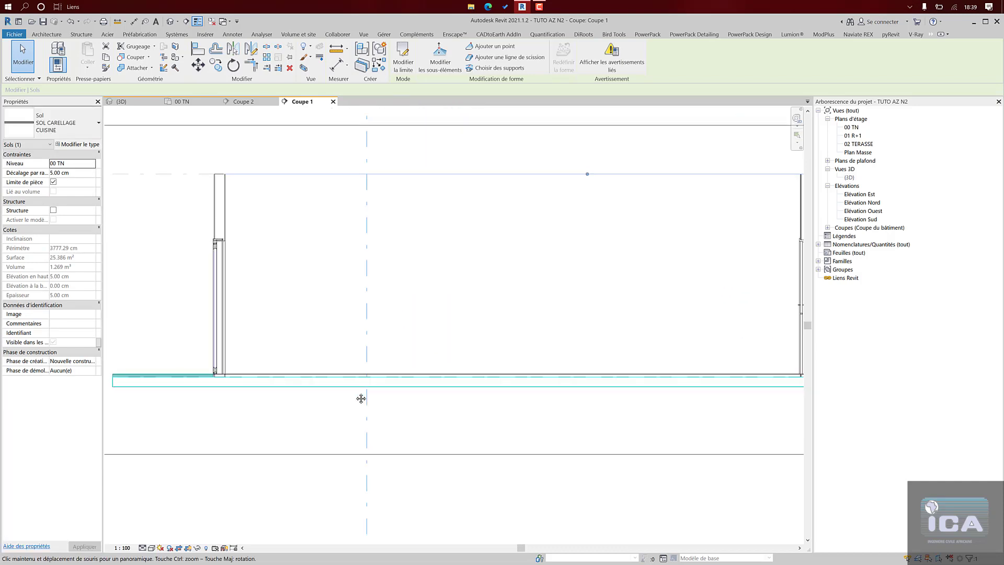
pyautogui.scroll(15, 579, 384)
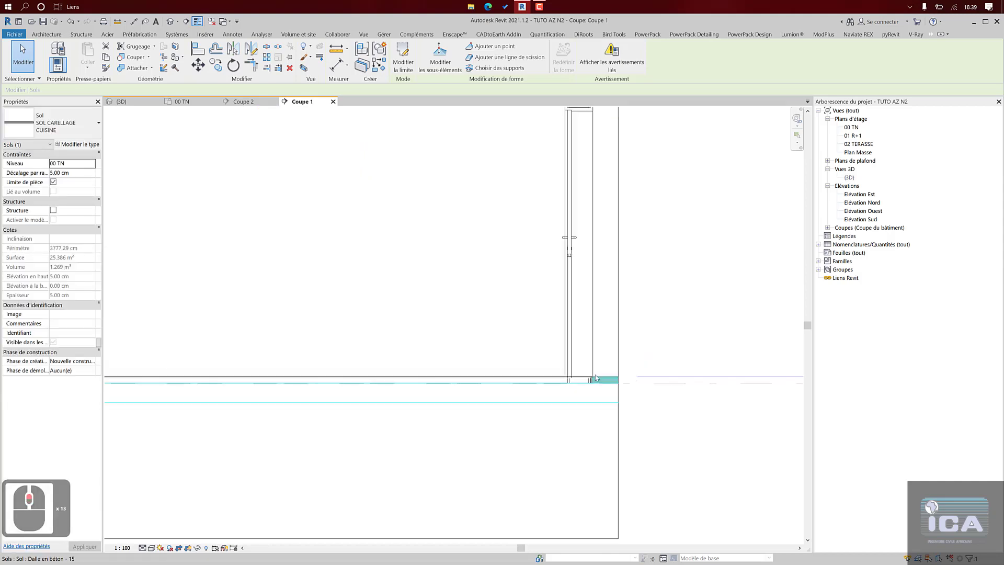
pyautogui.scroll(3, 634, 376)
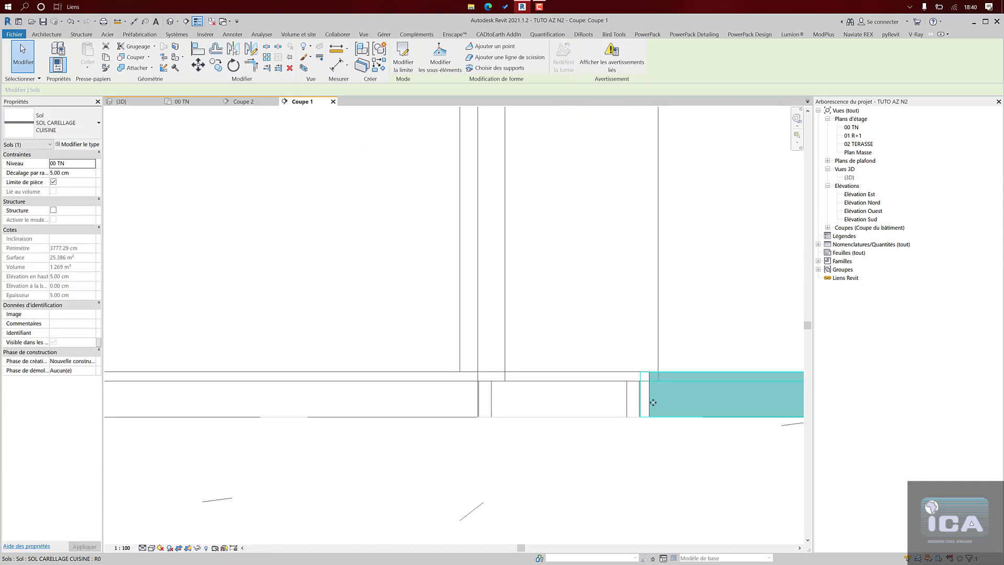
pyautogui.click(585, 404)
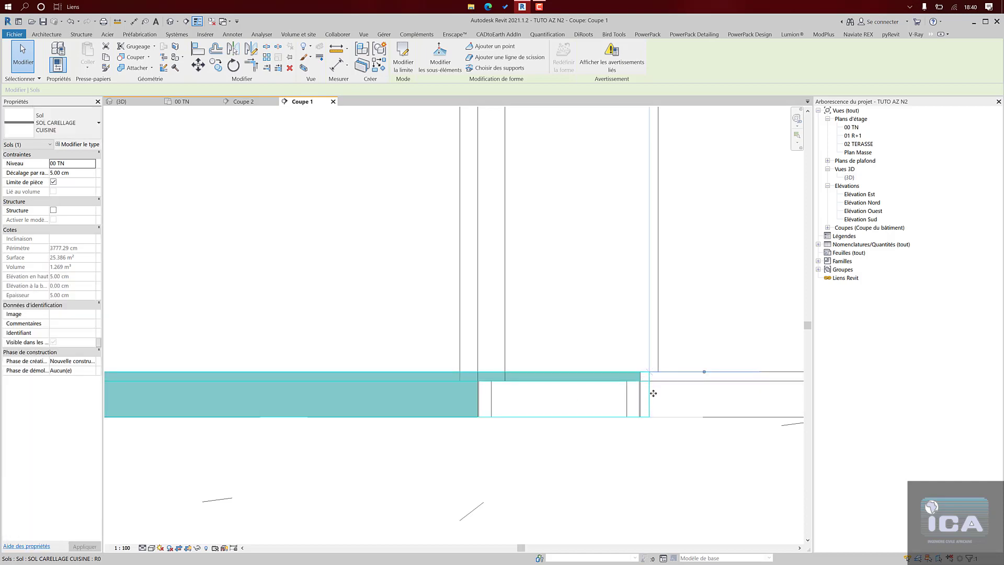
pyautogui.scroll(-4, 654, 400)
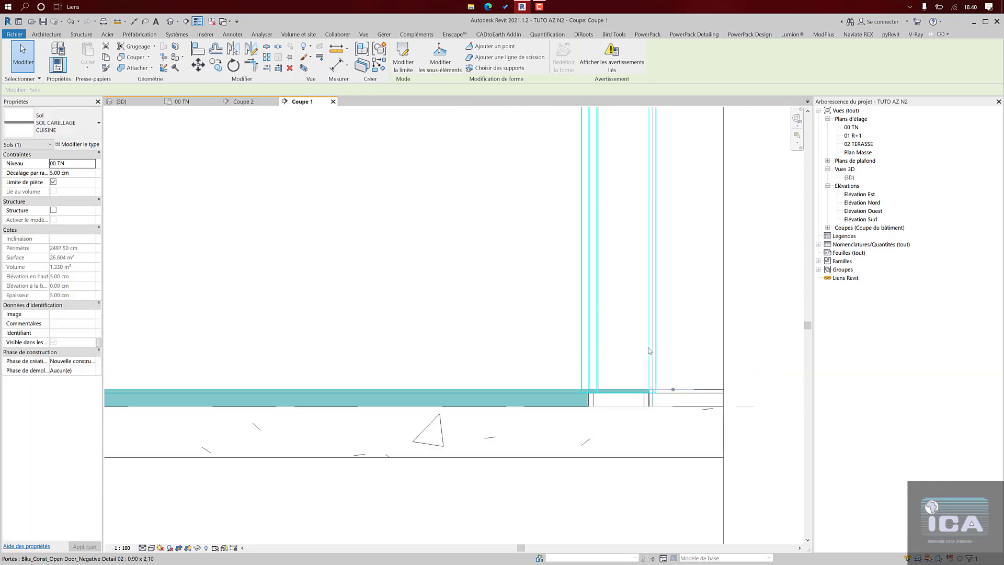
# - Open the outdoor tile floor's boundary for editing in the 00 TN plan and examine its edge along the kitchen's exterior wall
pyautogui.doubleClick(853, 127)
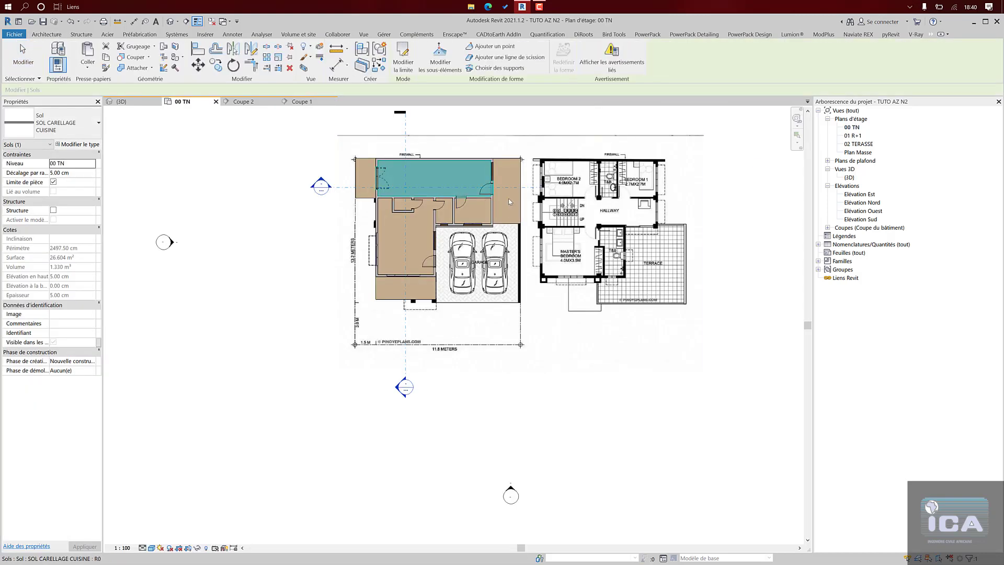
pyautogui.scroll(5, 508, 198)
pyautogui.click(508, 196)
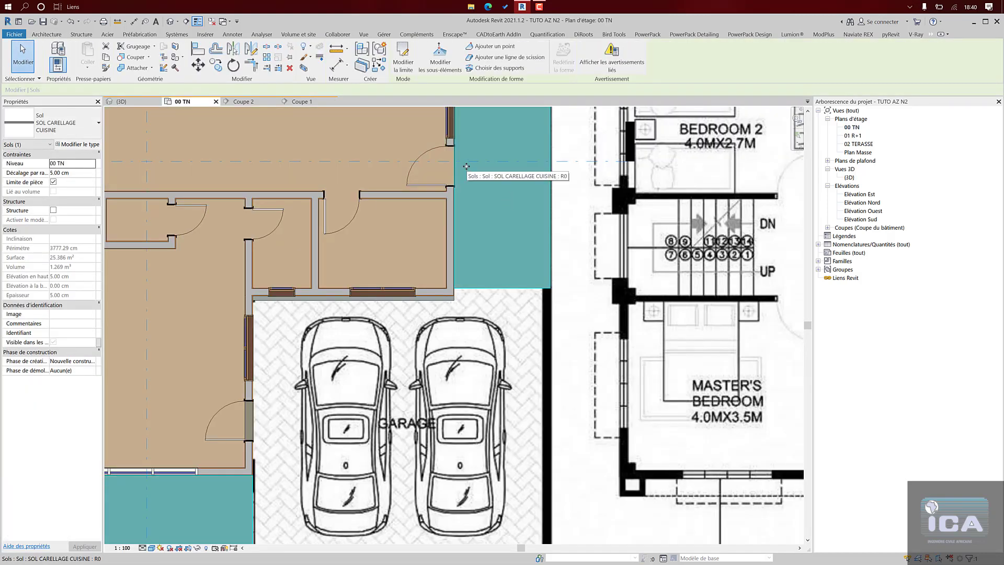
pyautogui.moveTo(479, 195); pyautogui.dragTo(493, 279, button='middle')
pyautogui.click(407, 73)
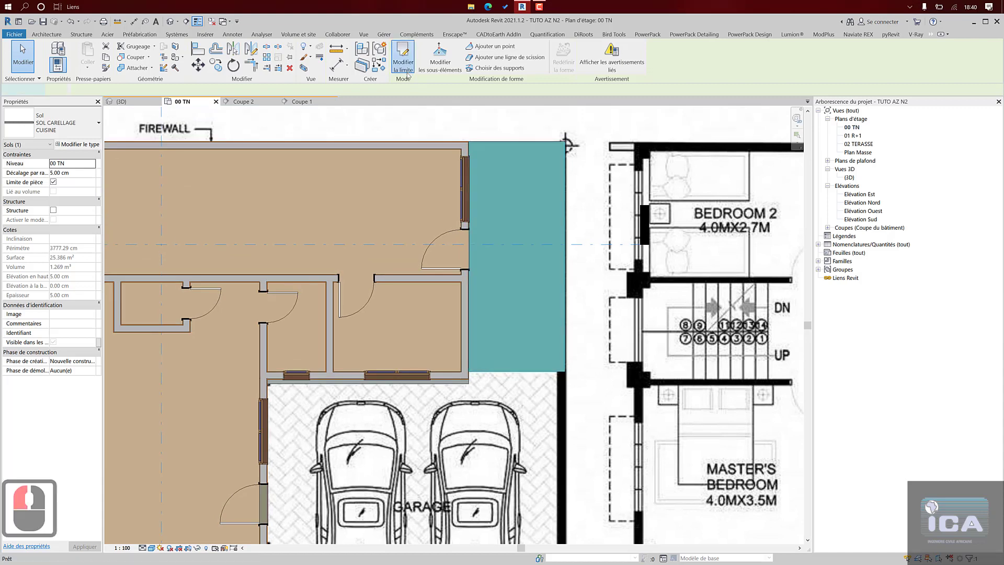
pyautogui.scroll(8, 460, 151)
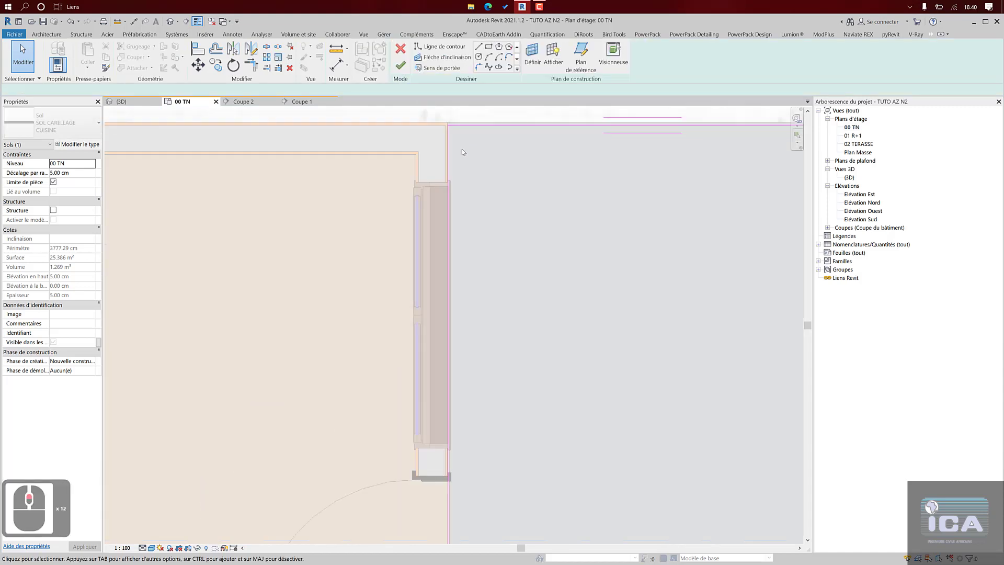
pyautogui.scroll(-3, 443, 183)
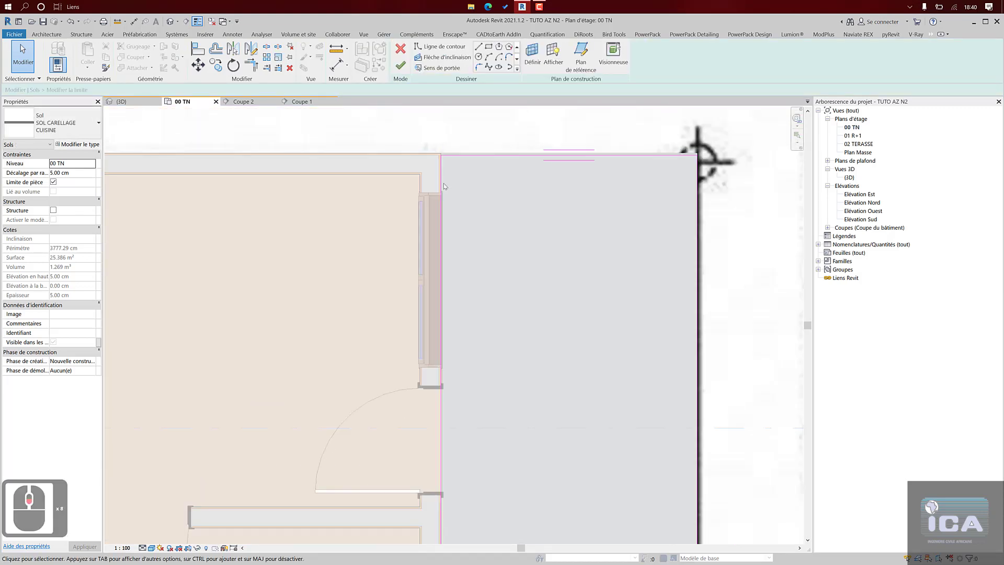
# - Examine the outdoor floor's boundary at the double door and along the living area's front wall, and finish the boundary edit
pyautogui.scroll(-5, 443, 185)
pyautogui.scroll(5, 437, 188)
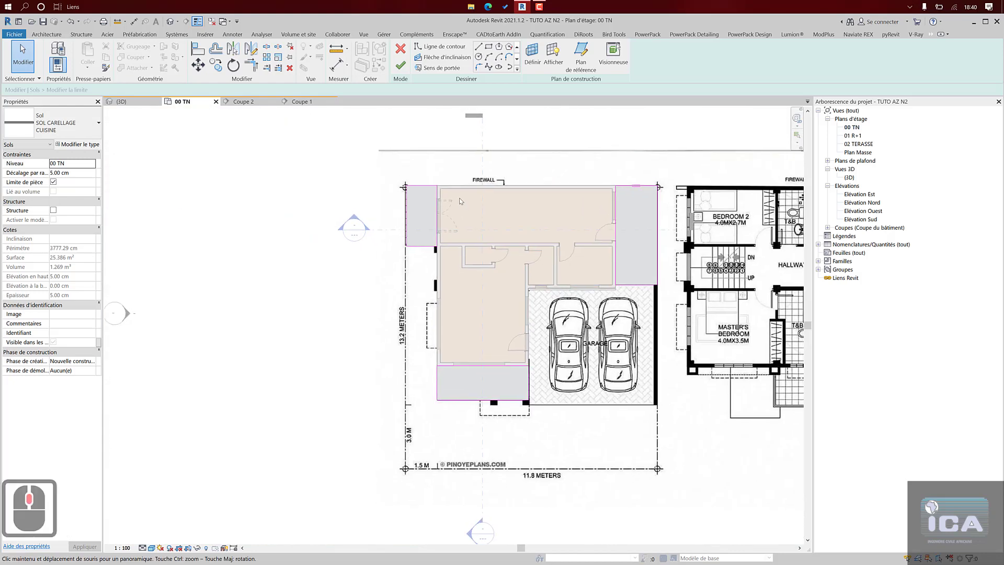
pyautogui.scroll(6, 435, 189)
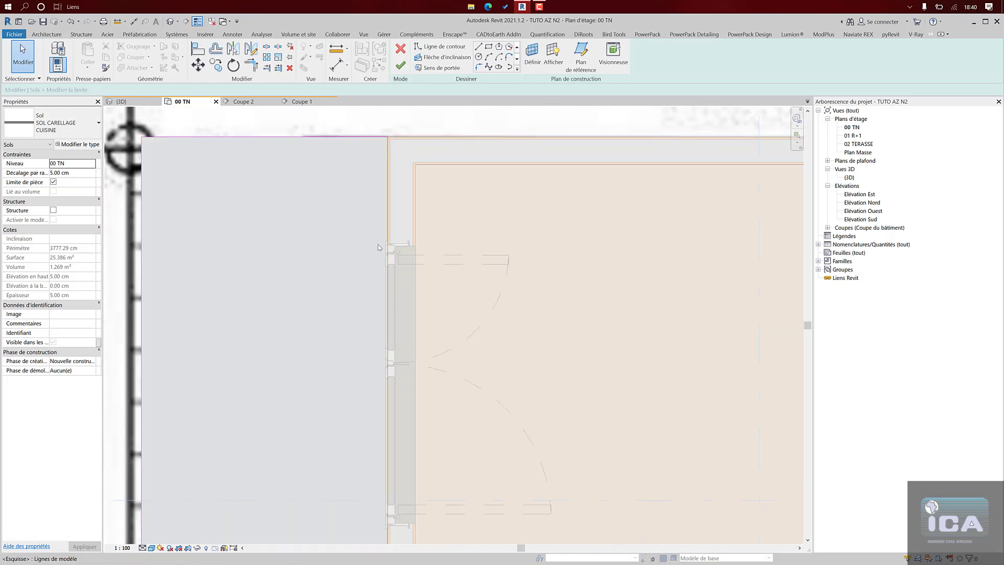
pyautogui.scroll(-5, 399, 282)
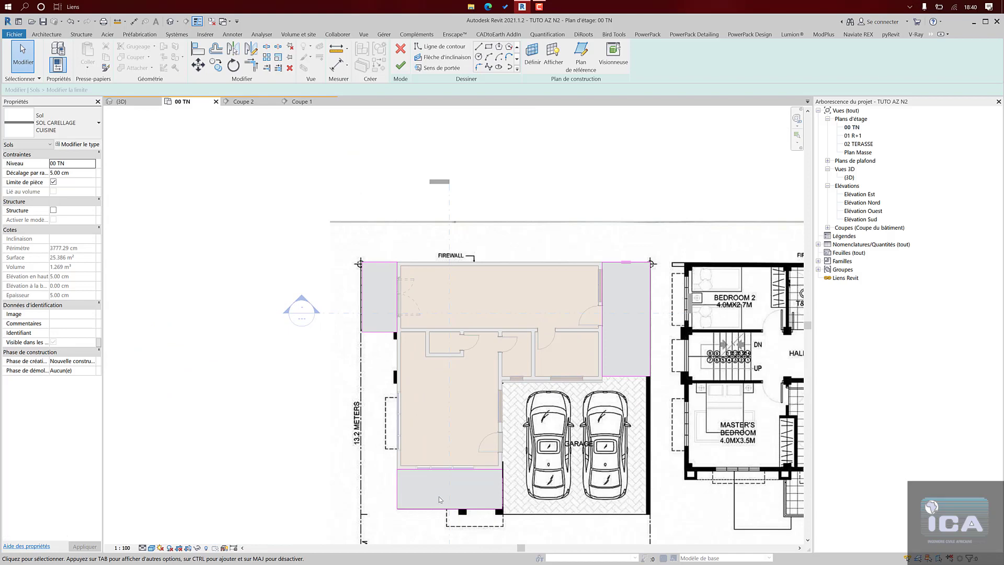
pyautogui.scroll(5, 443, 471)
pyautogui.scroll(5, 447, 453)
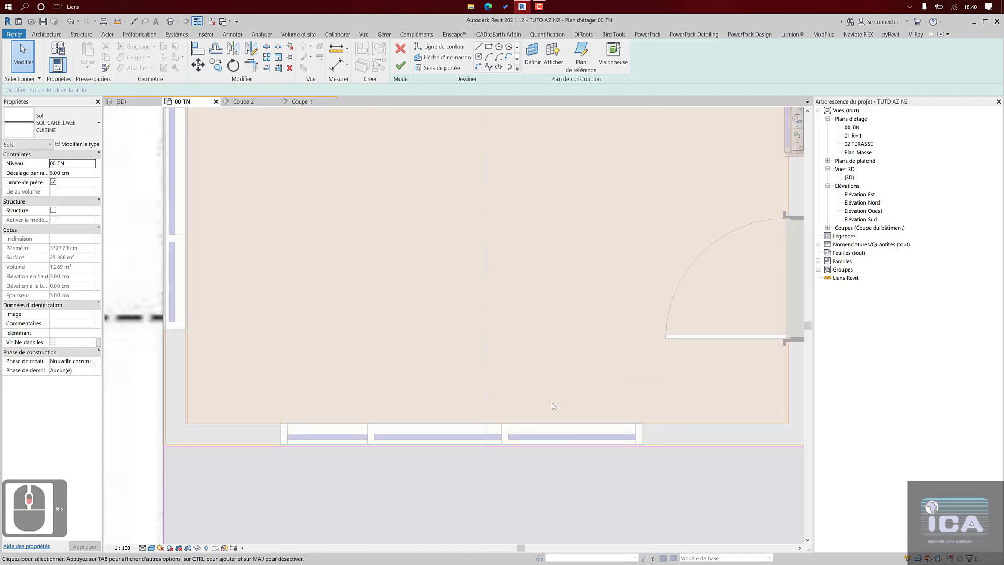
pyautogui.scroll(-6, 417, 233)
pyautogui.scroll(-3, 418, 233)
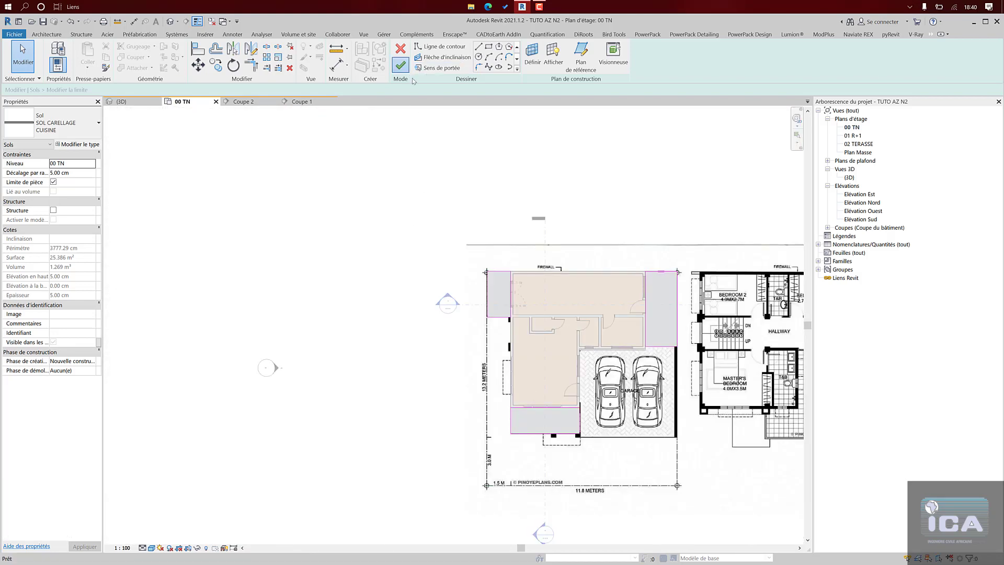
pyautogui.click(400, 65)
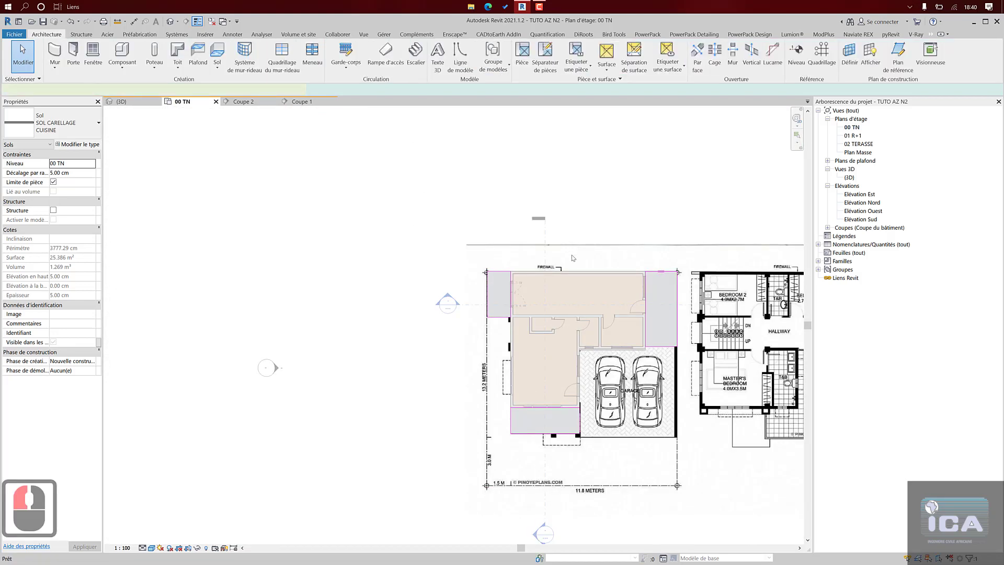
# - Edit the dining and kitchen tile floor's boundary and align its edge under the double door with the wall's outer face
pyautogui.click(585, 294)
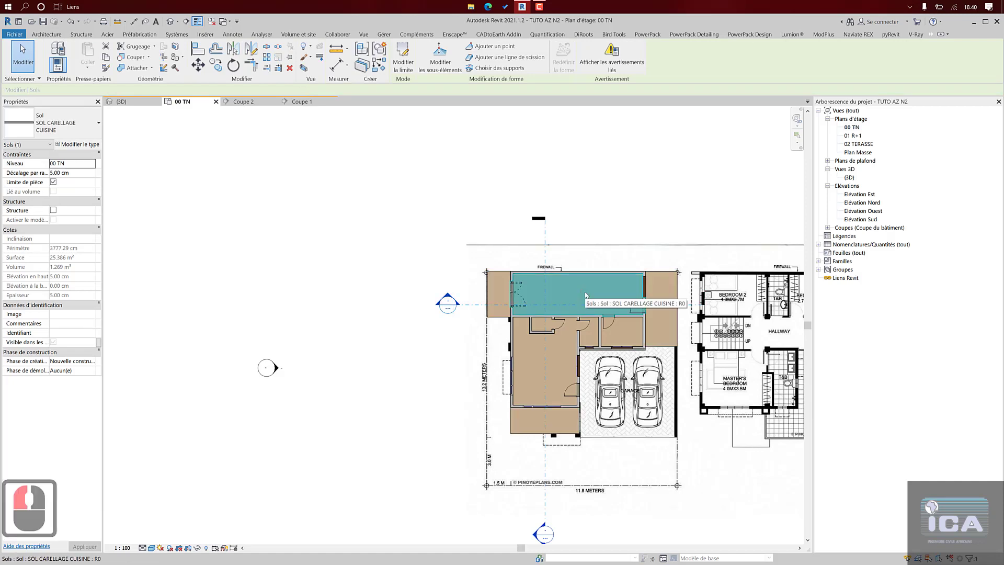
pyautogui.click(402, 73)
pyautogui.scroll(15, 506, 291)
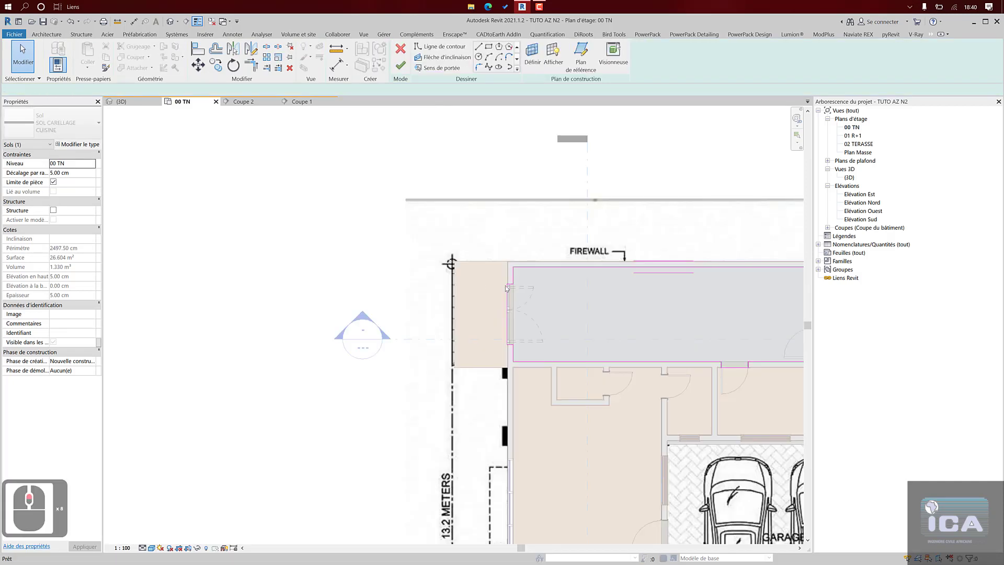
pyautogui.scroll(3, 506, 291)
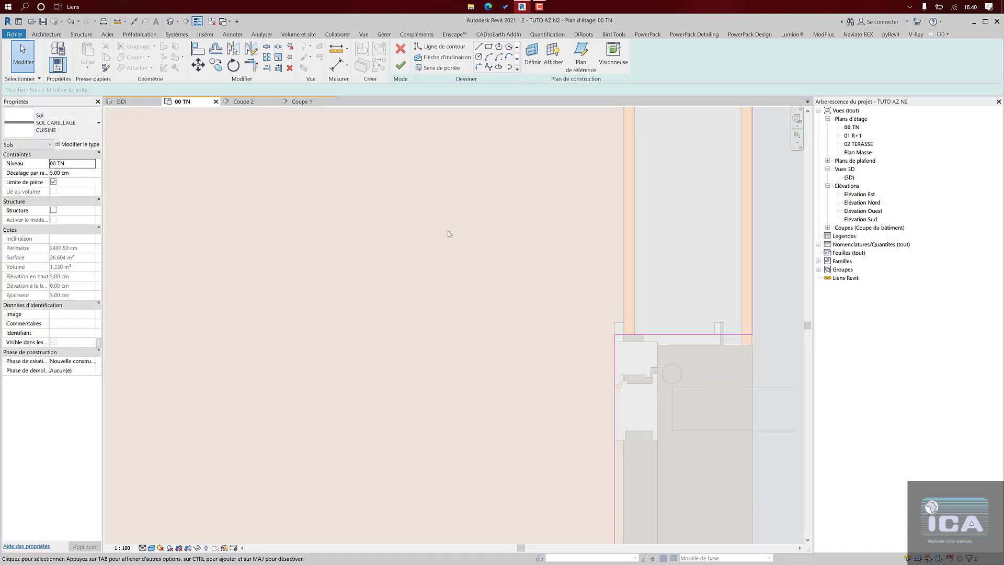
pyautogui.click(197, 48)
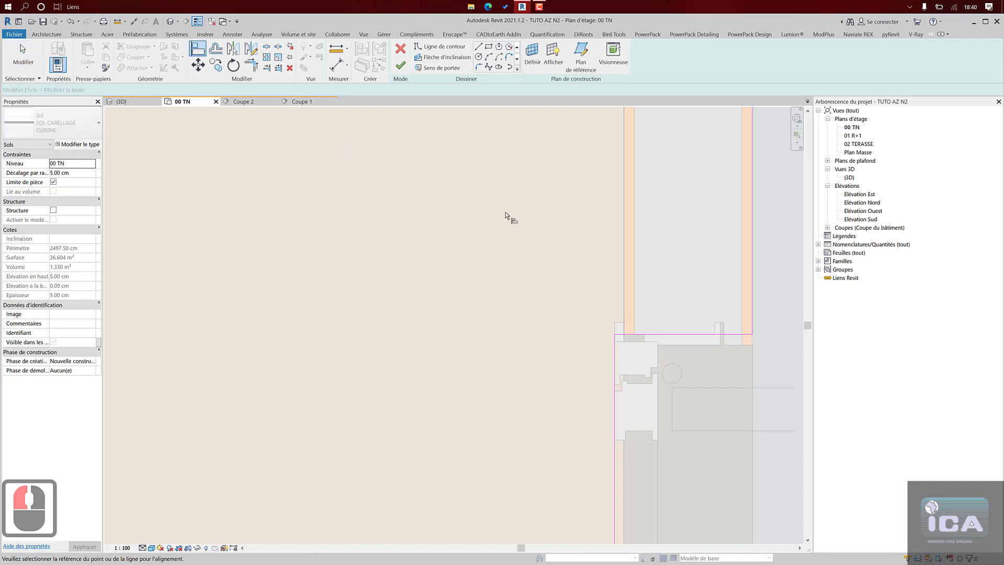
pyautogui.click(617, 282)
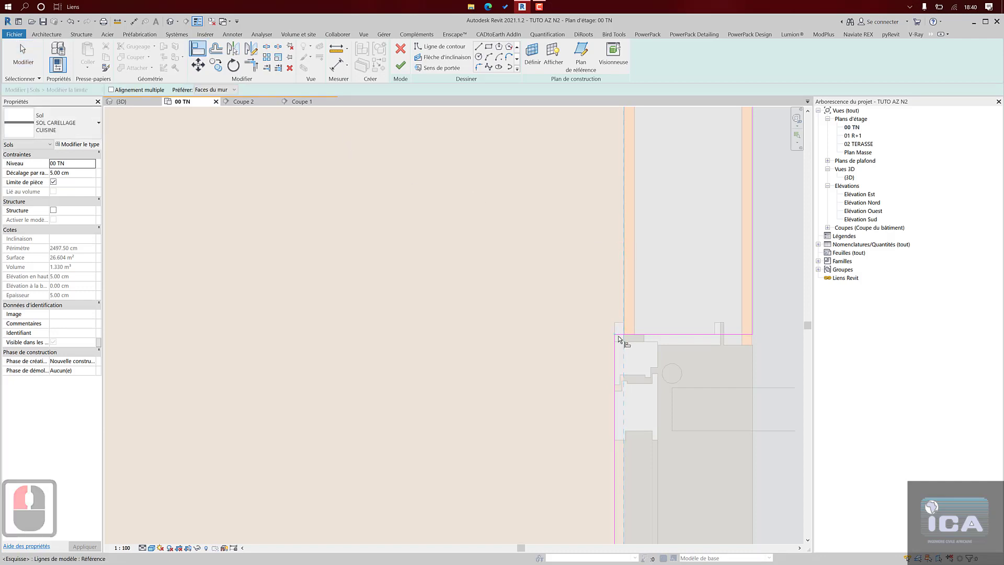
pyautogui.scroll(-10, 622, 351)
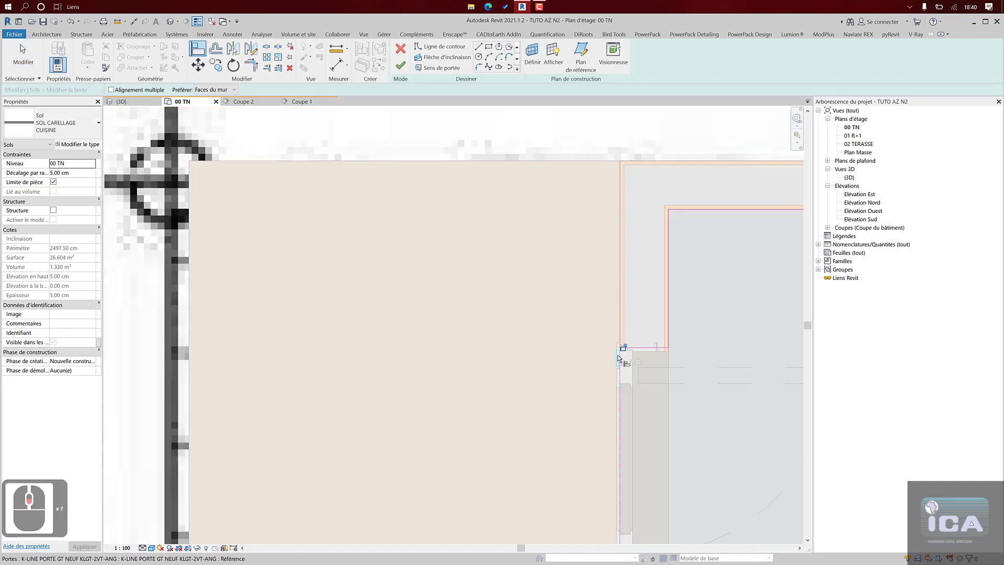
# - Align the same floor's boundary edge under the kitchen's exterior single door with the wall's outer face, and finish the boundary edit
pyautogui.moveTo(389, 320); pyautogui.dragTo(292, 303, button='middle')
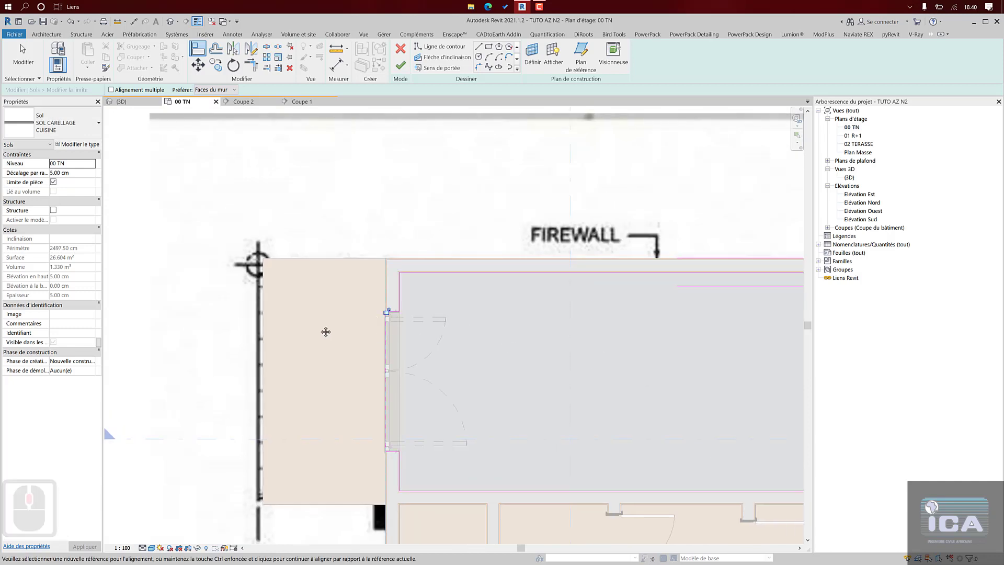
pyautogui.moveTo(326, 331); pyautogui.dragTo(267, 325, button='middle')
pyautogui.moveTo(538, 338); pyautogui.dragTo(254, 317, button='middle')
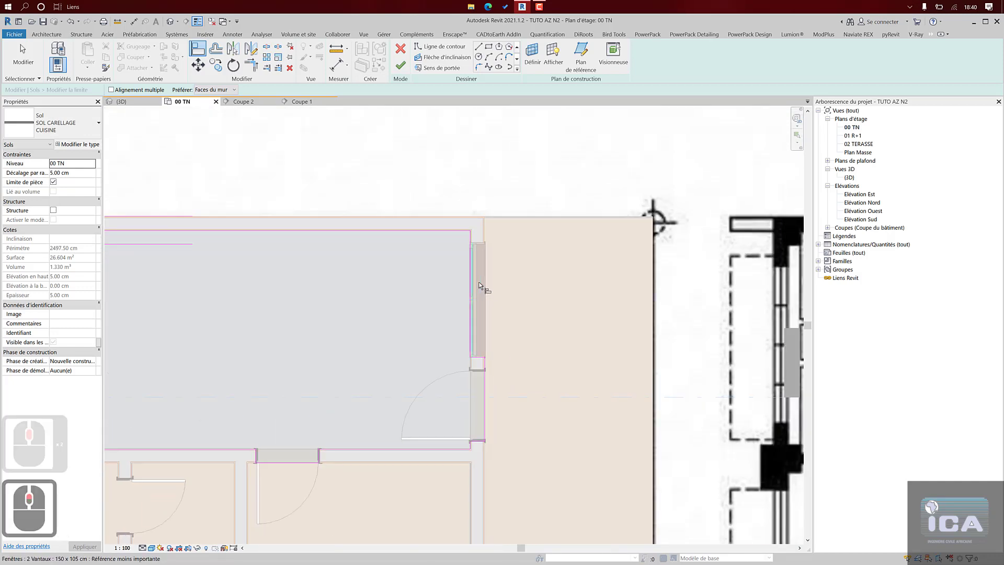
pyautogui.scroll(5, 484, 361)
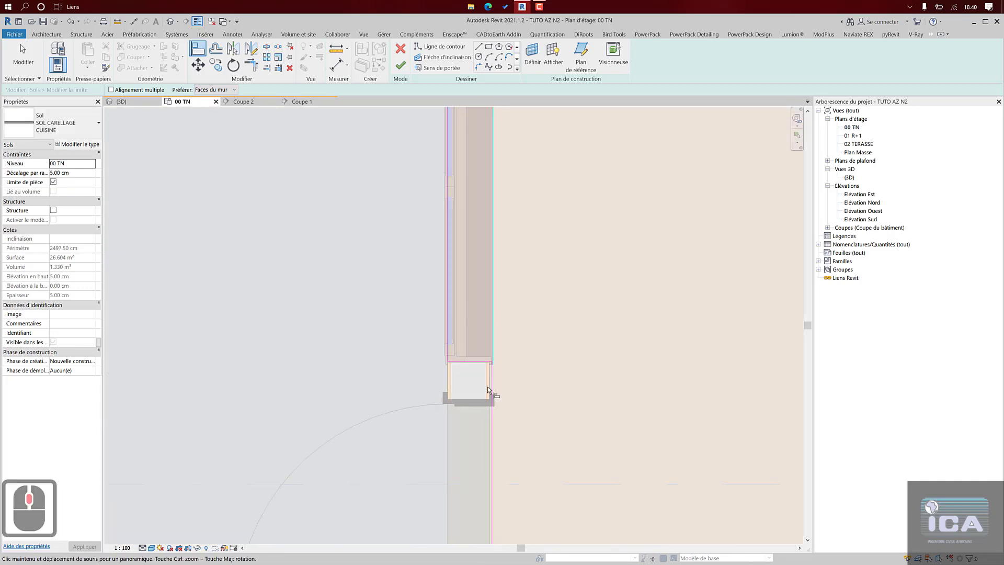
pyautogui.scroll(5, 484, 378)
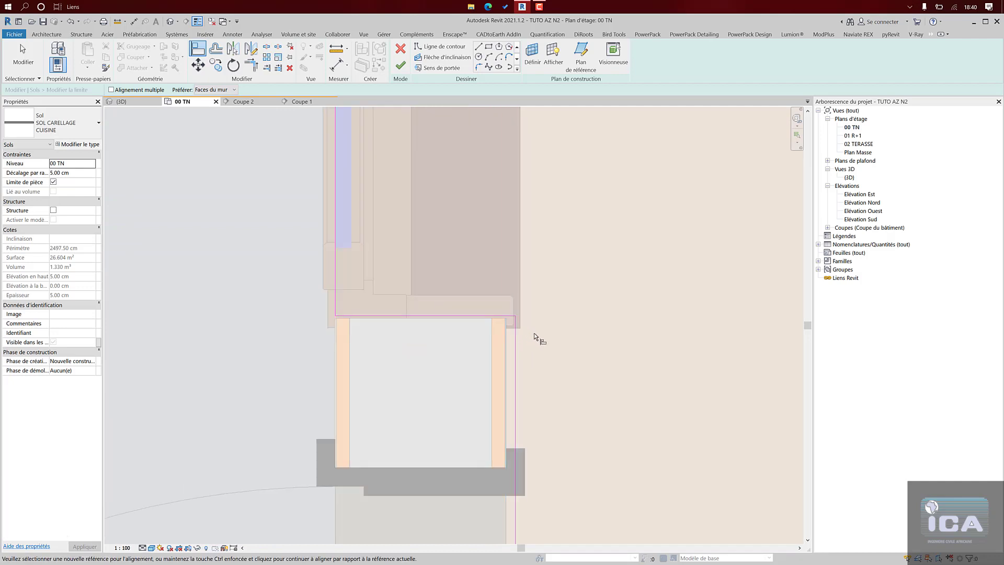
pyautogui.scroll(-8, 535, 337)
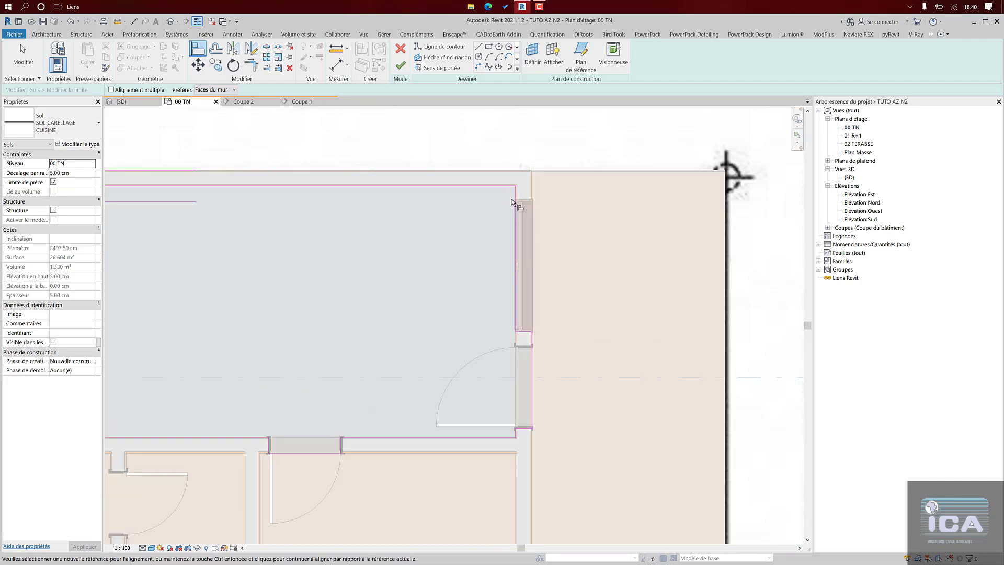
pyautogui.scroll(5, 515, 202)
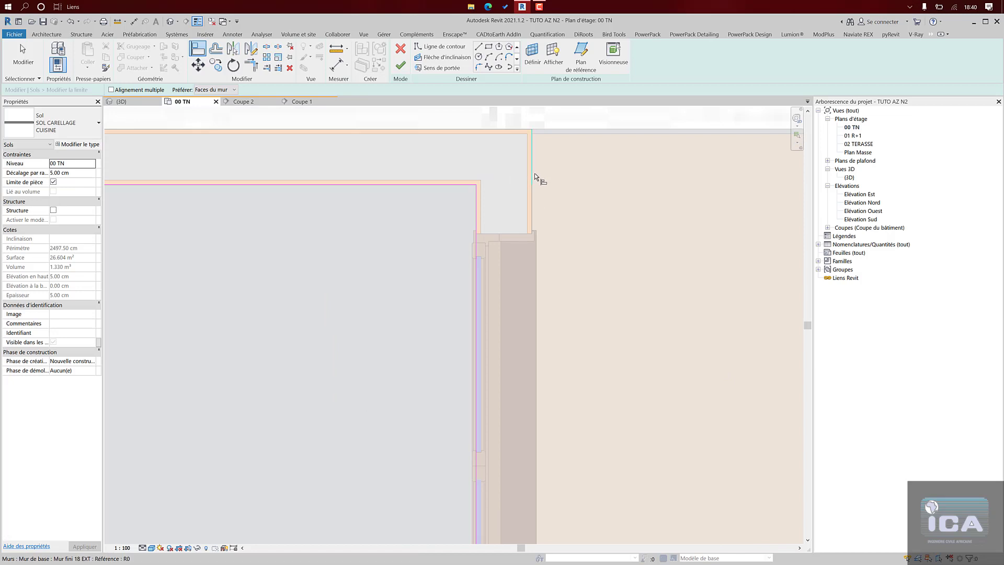
pyautogui.click(534, 173)
pyautogui.scroll(-5, 528, 205)
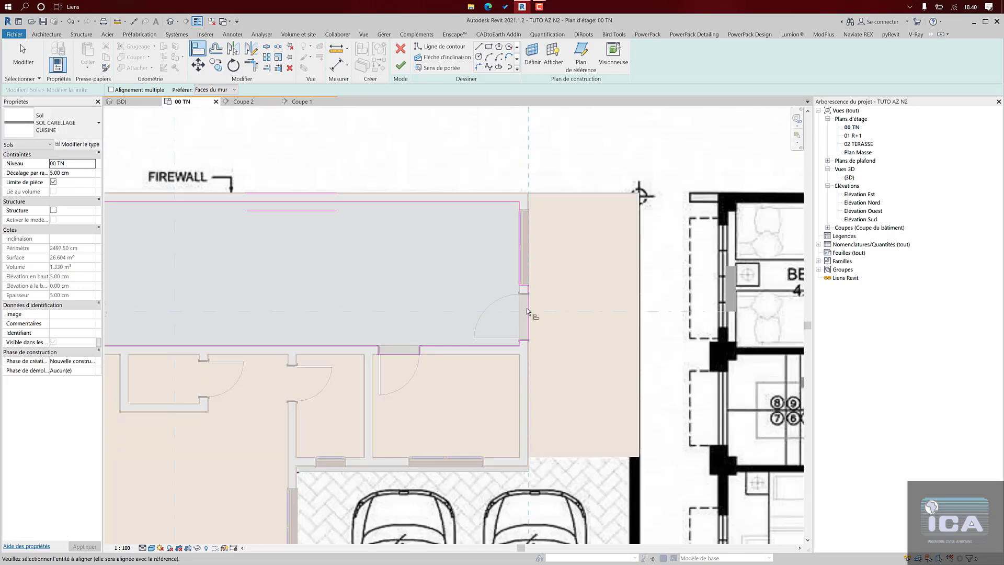
pyautogui.scroll(5, 527, 310)
pyautogui.click(533, 311)
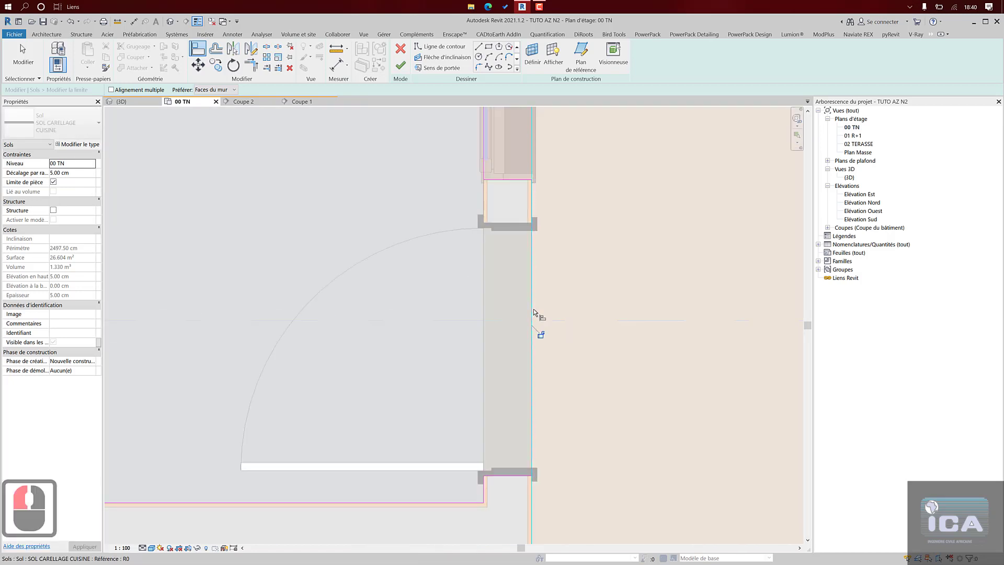
pyautogui.scroll(-5, 534, 310)
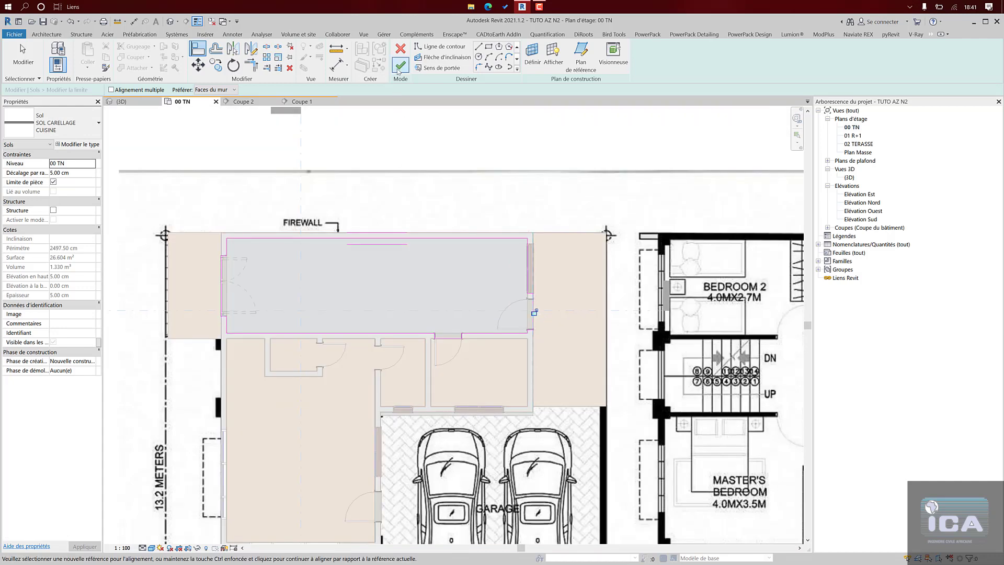
pyautogui.click(399, 67)
# - Select the outdoor tile floor and compare its three areas with the lanai, service and porch on the reference plan image
pyautogui.scroll(-7, 413, 215)
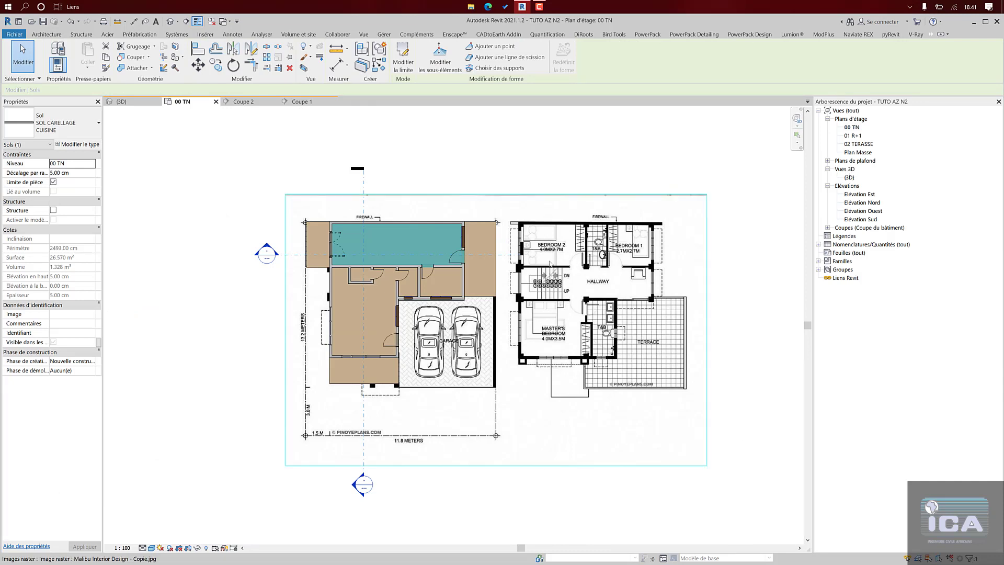
pyautogui.click(489, 283)
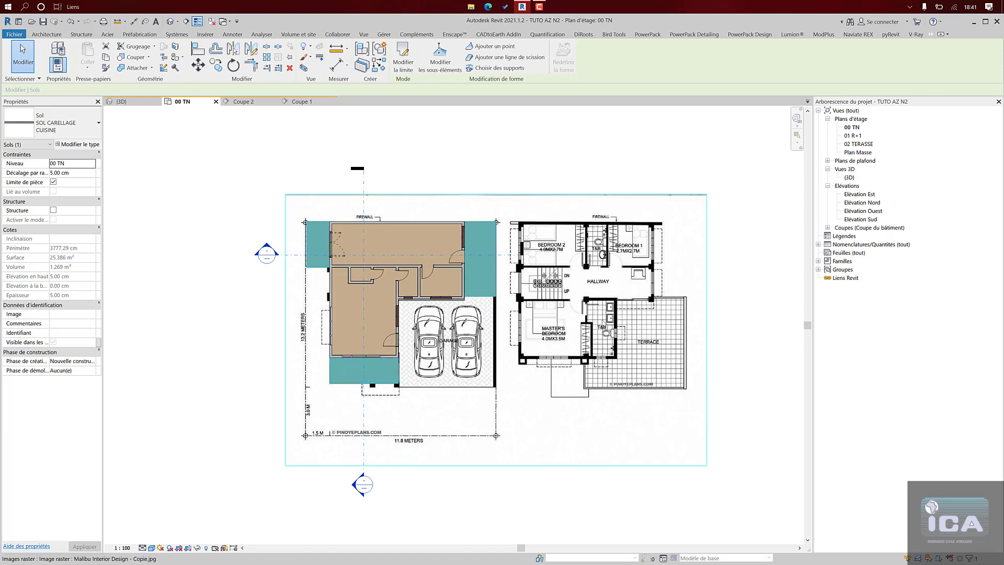
pyautogui.scroll(-1, 617, 346)
pyautogui.moveTo(728, 334); pyautogui.dragTo(496, 334, button='middle')
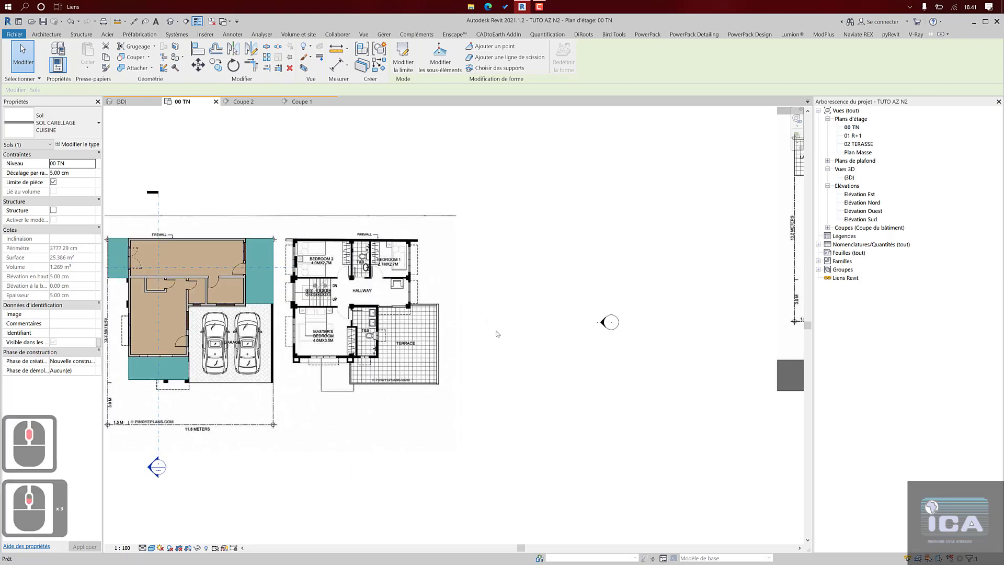
pyautogui.scroll(-5, 497, 333)
pyautogui.scroll(5, 722, 248)
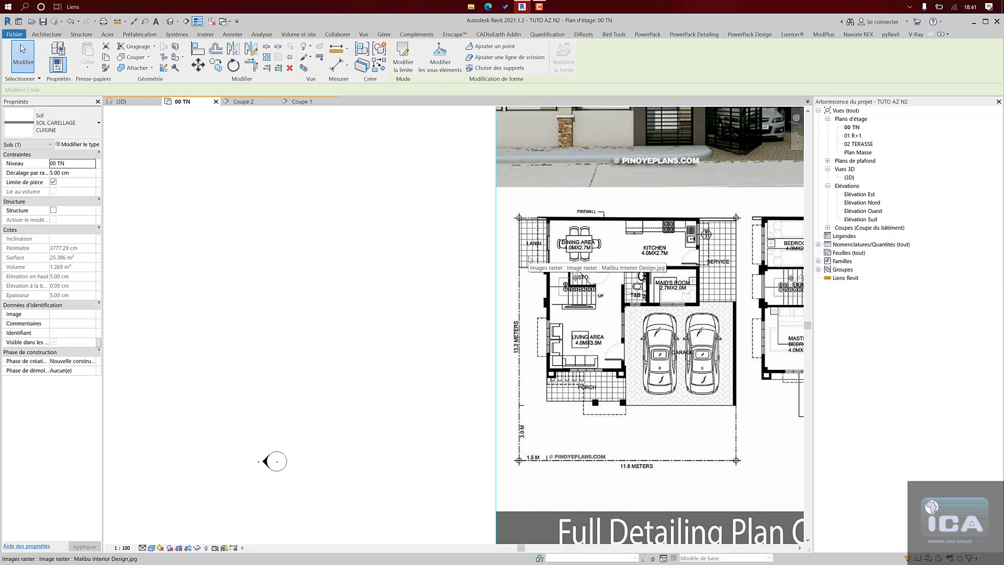
pyautogui.scroll(-11, 528, 259)
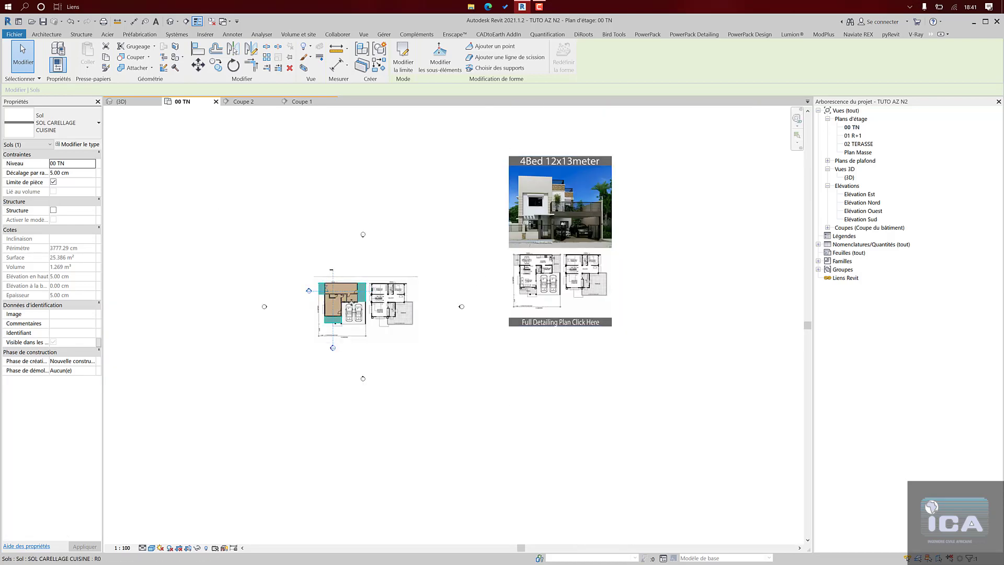
pyautogui.scroll(5, 351, 303)
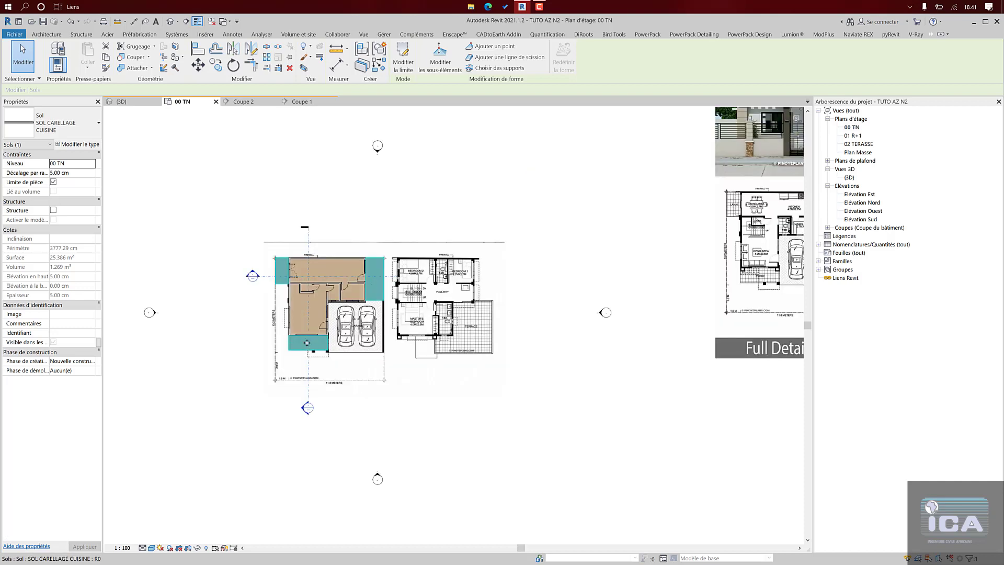
pyautogui.scroll(-3, 307, 341)
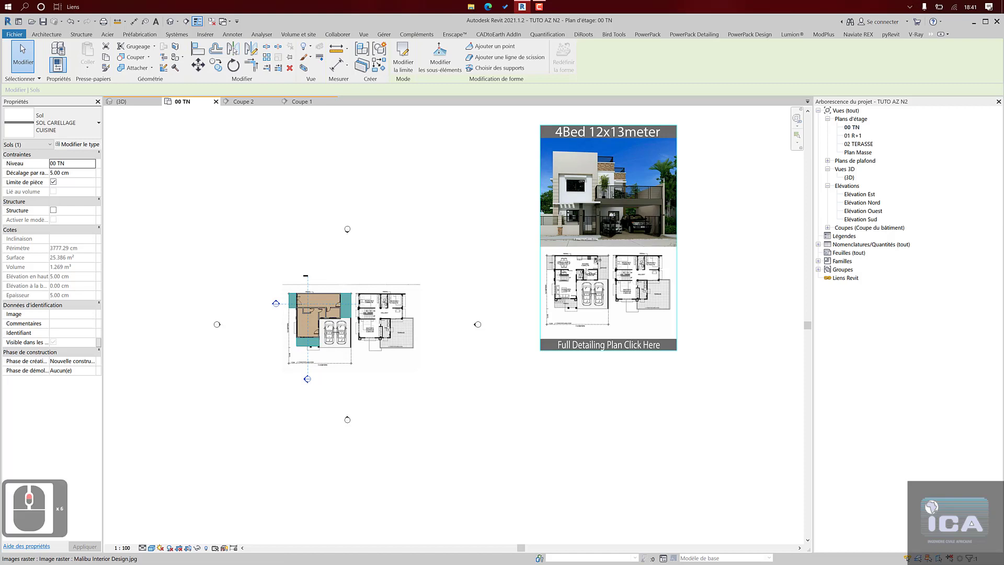
pyautogui.scroll(8, 557, 286)
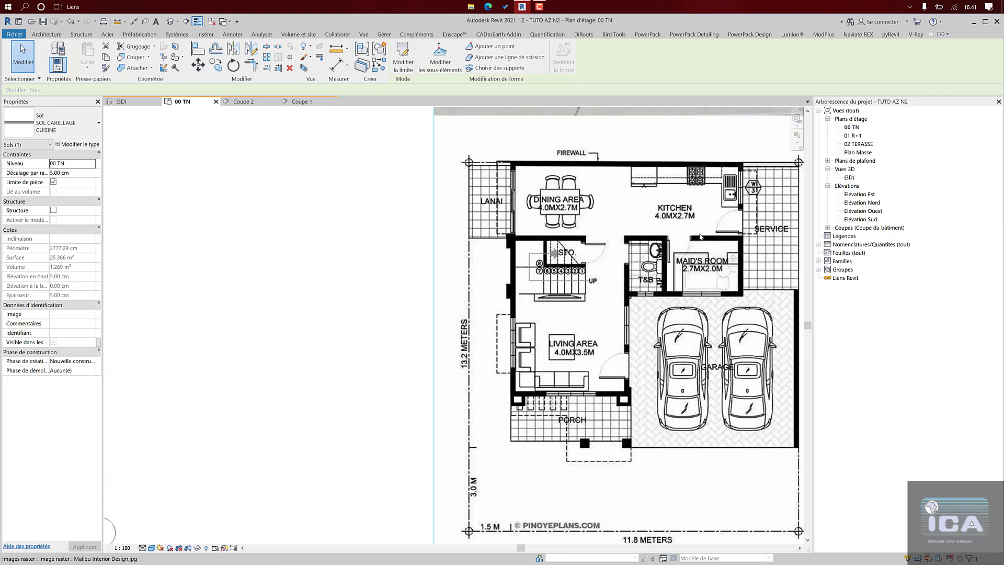
pyautogui.scroll(-6, 623, 242)
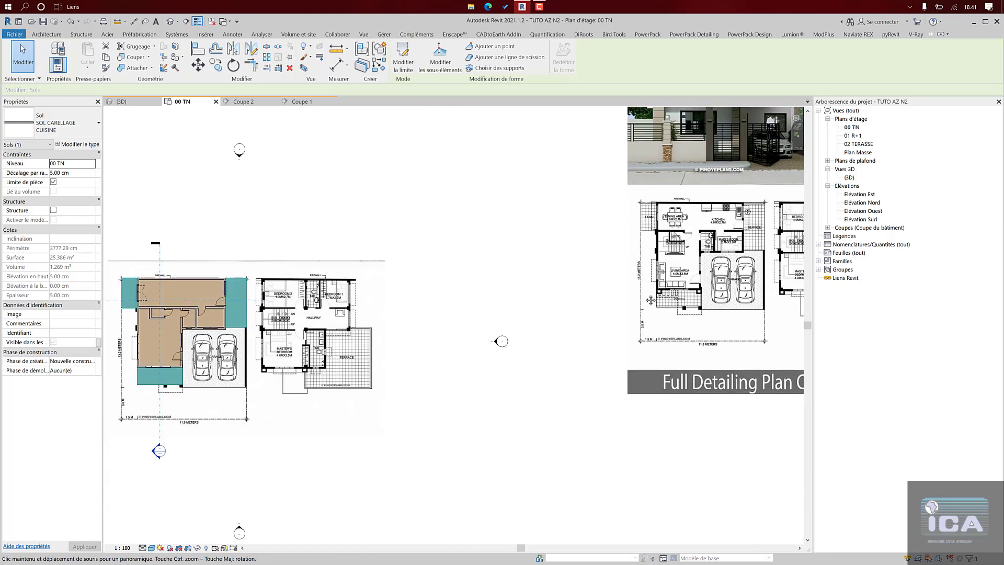
# - Select the living area, dining and kitchen, toilet, maid's room and outdoor tile floors one by one to check their extents
pyautogui.moveTo(497, 341); pyautogui.dragTo(528, 354, button='middle')
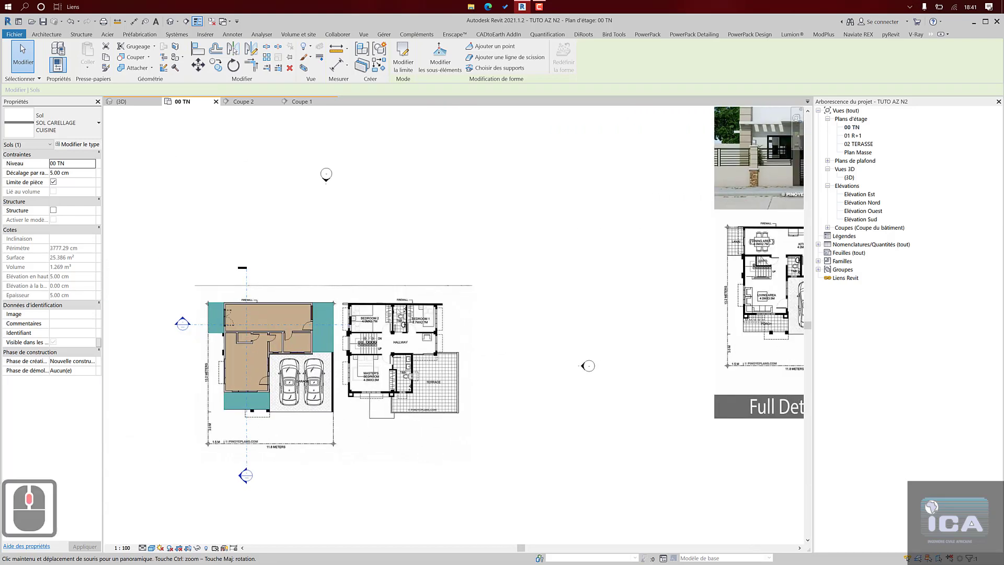
pyautogui.click(237, 361)
pyautogui.scroll(5, 262, 314)
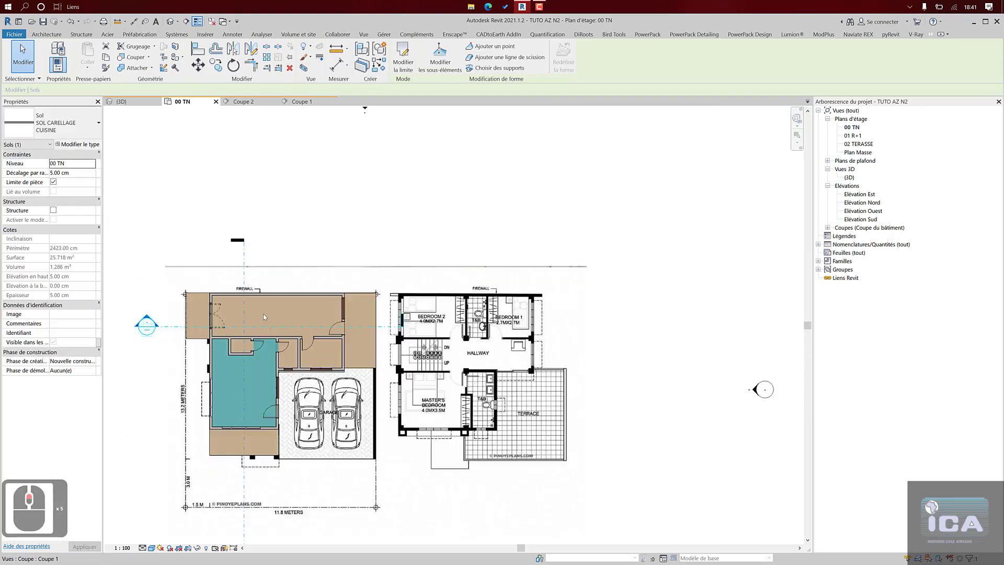
pyautogui.click(262, 314)
pyautogui.scroll(3, 234, 355)
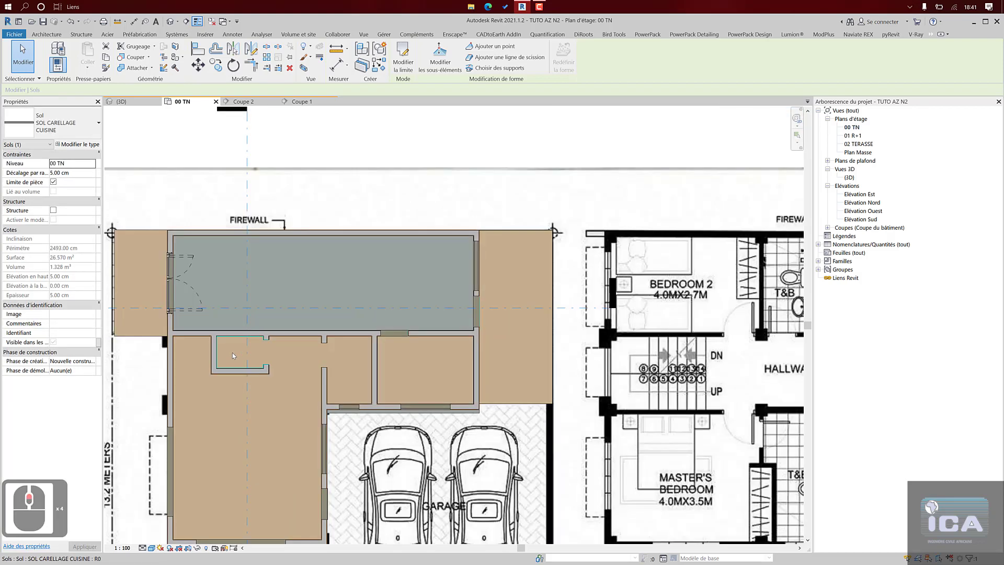
pyautogui.click(280, 358)
pyautogui.click(350, 372)
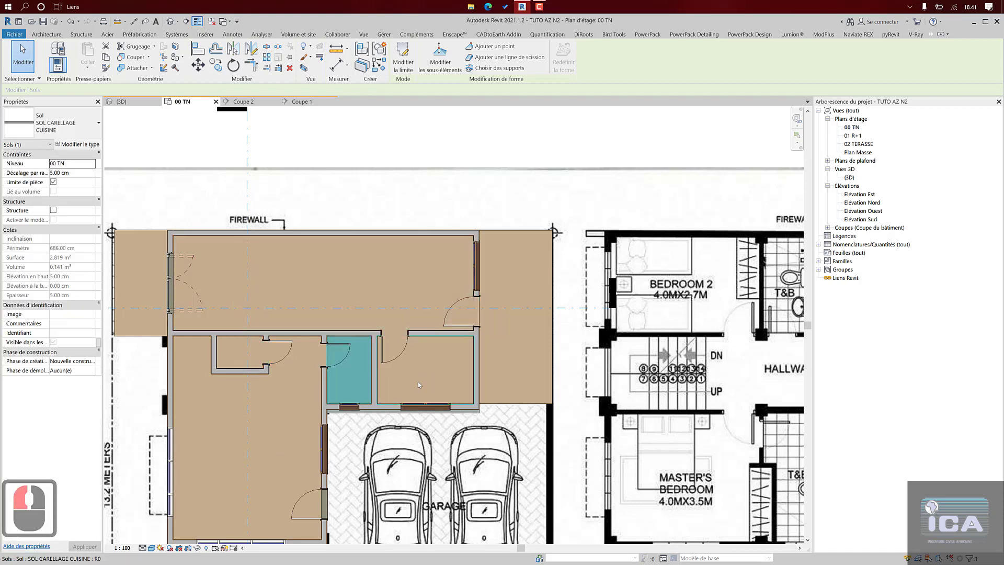
pyautogui.click(419, 384)
pyautogui.scroll(-3, 419, 384)
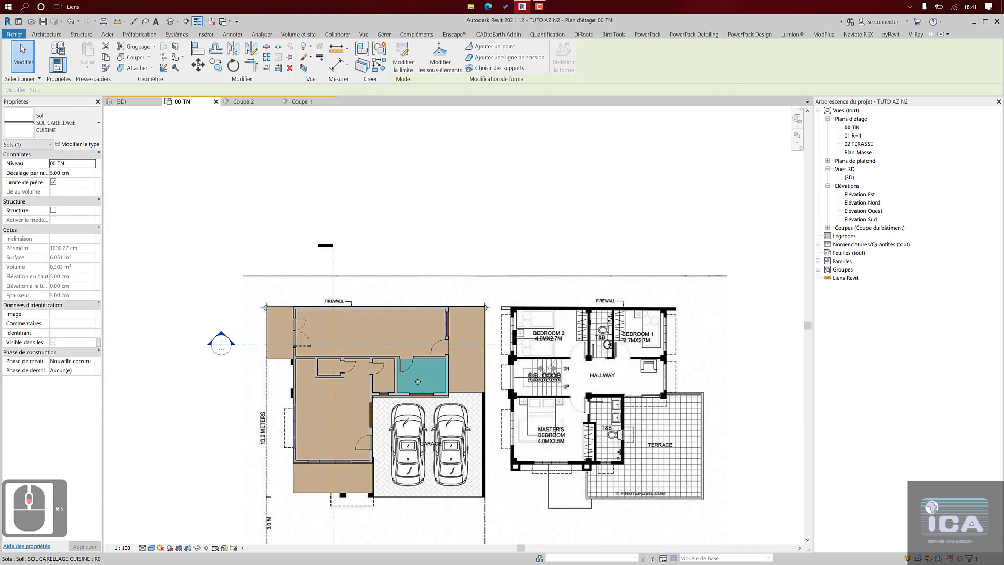
pyautogui.click(465, 369)
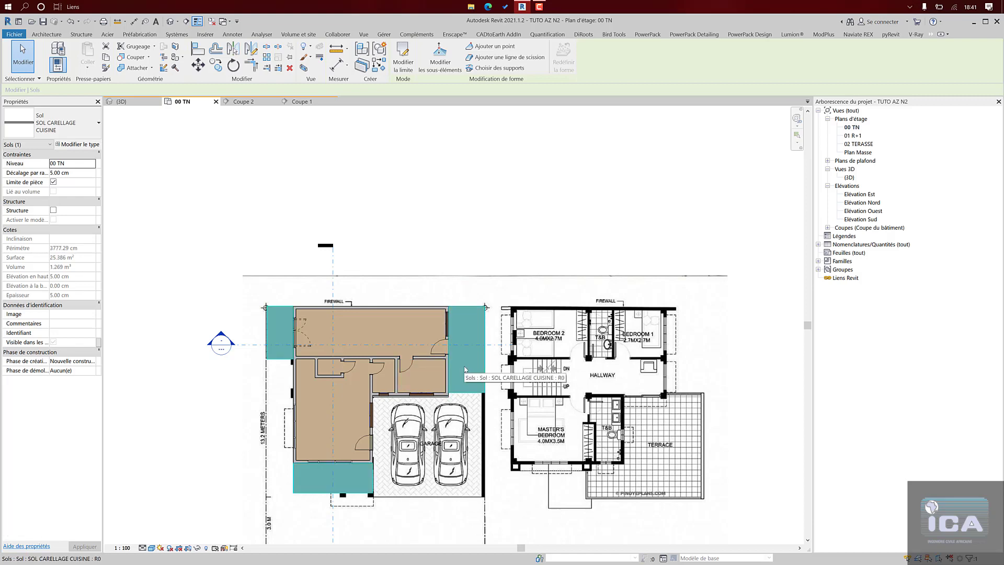
# - Compare the tiled ground floor with the reference plan image and clear the floor selection
pyautogui.scroll(-2, 465, 370)
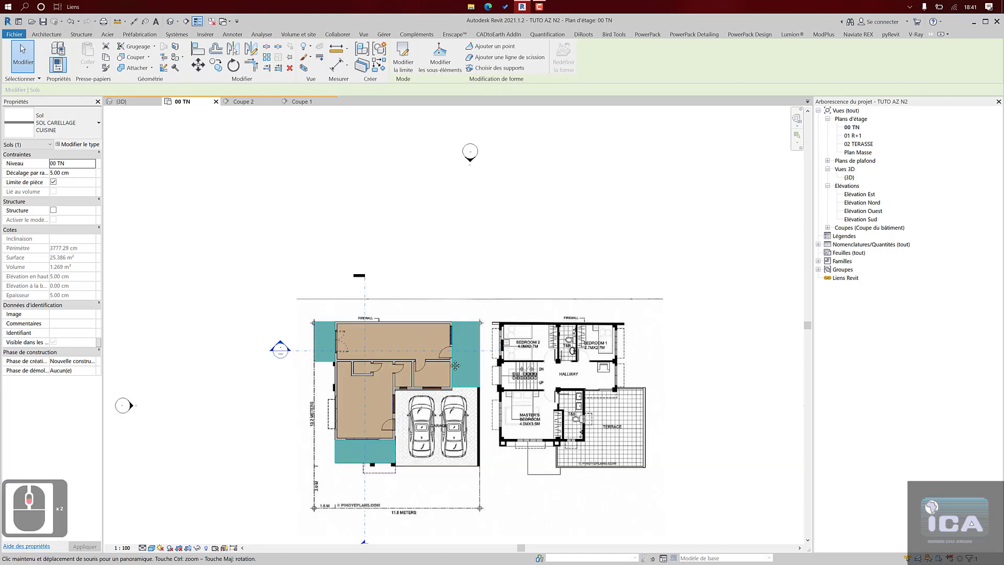
pyautogui.moveTo(465, 369); pyautogui.dragTo(401, 330, button='middle')
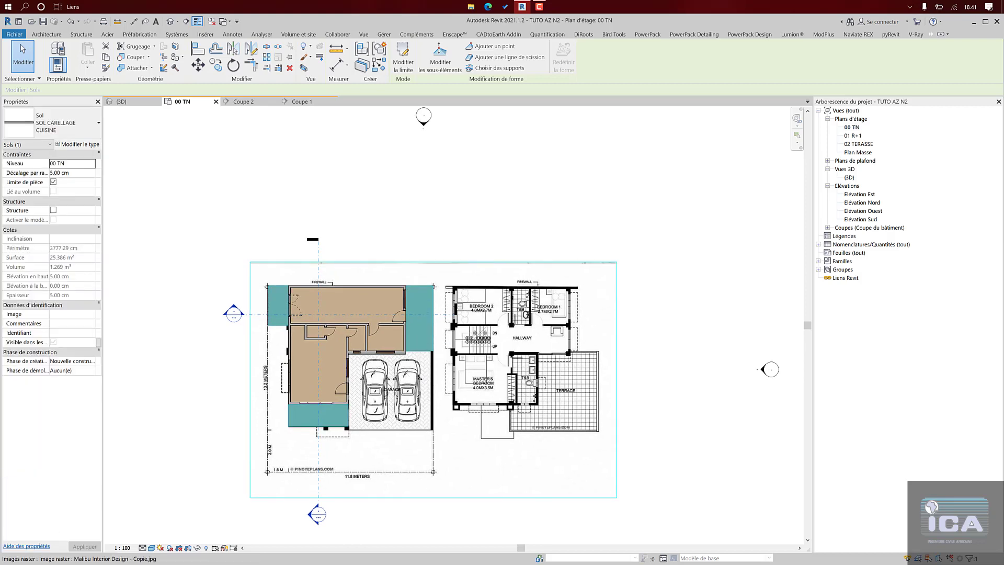
pyautogui.scroll(-5, 390, 383)
pyautogui.scroll(-1, 390, 383)
pyautogui.moveTo(529, 343); pyautogui.dragTo(469, 308, button='middle')
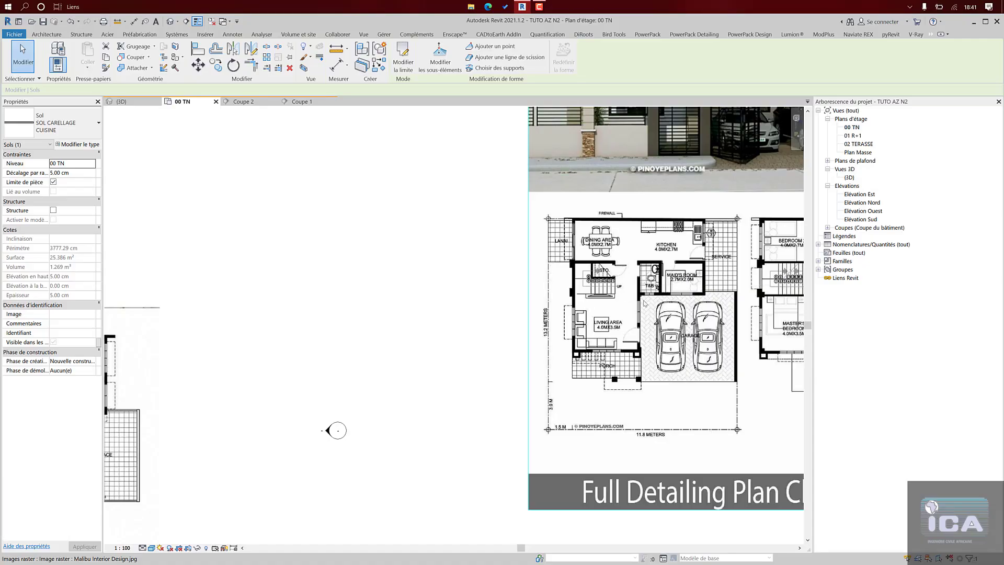
pyautogui.scroll(-3, 644, 304)
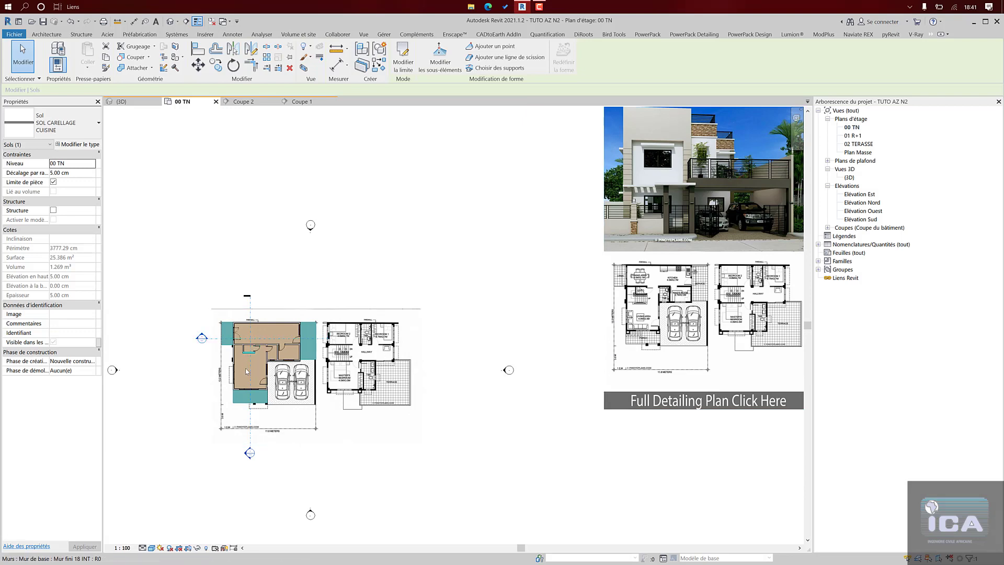
pyautogui.press('Escape')
pyautogui.scroll(5, 244, 370)
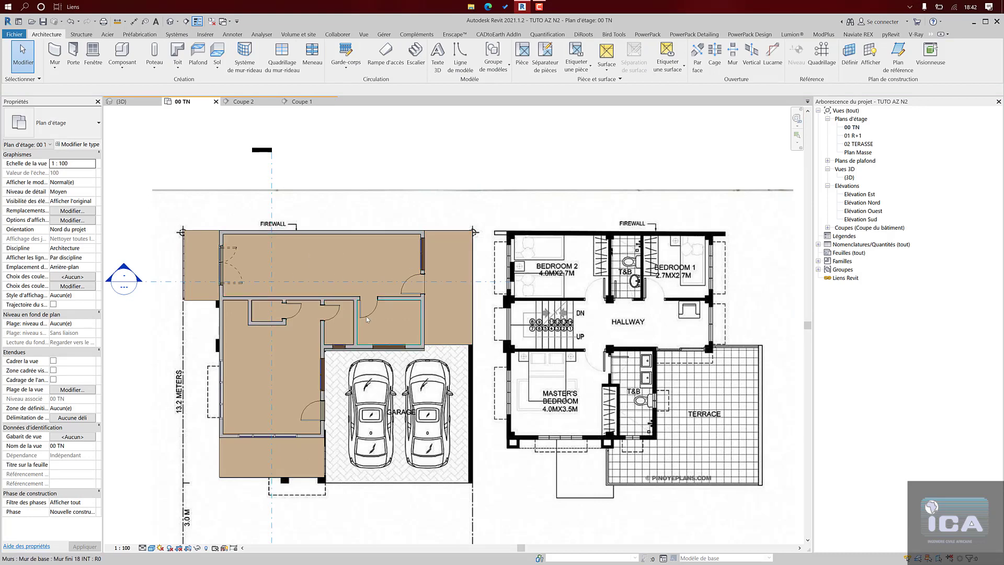
pyautogui.scroll(-2, 387, 326)
pyautogui.scroll(-2, 387, 326)
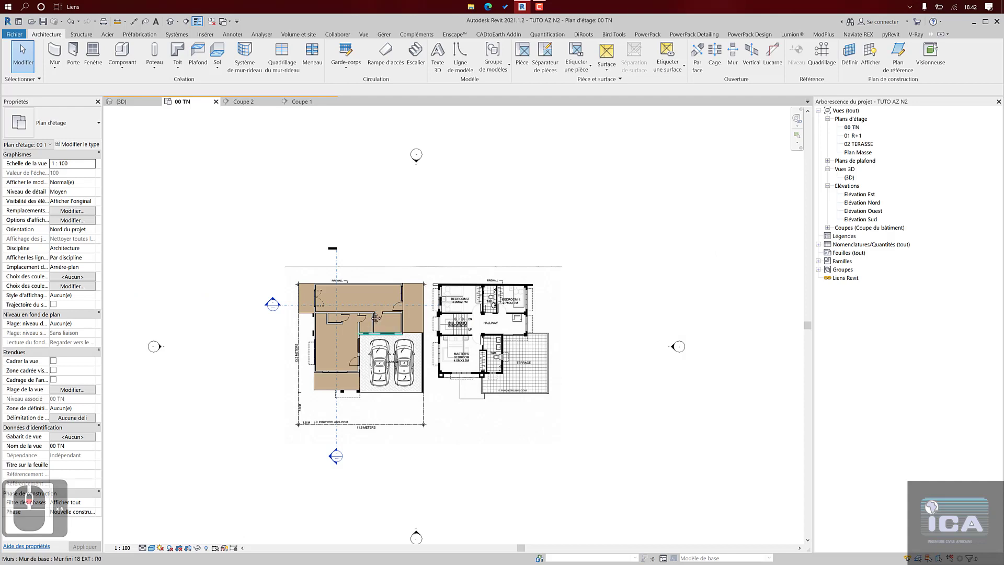
pyautogui.scroll(-1, 381, 291)
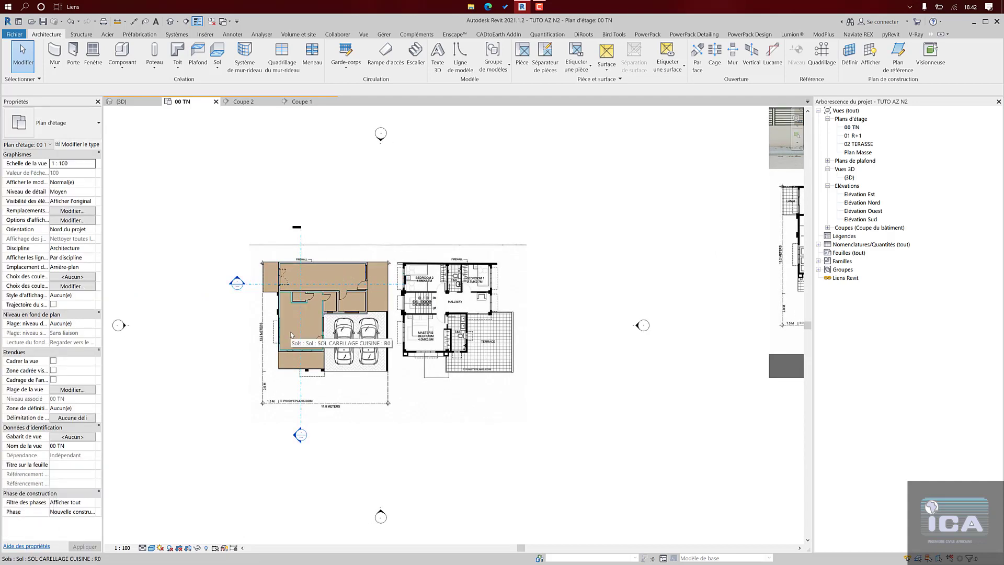
pyautogui.moveTo(516, 281); pyautogui.dragTo(386, 289, button='middle')
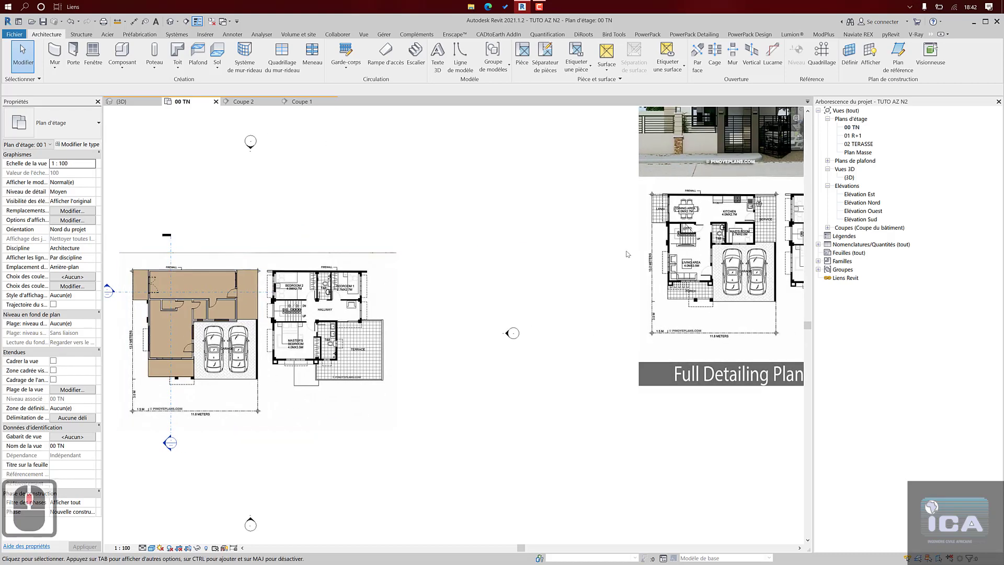
pyautogui.scroll(-1, 464, 298)
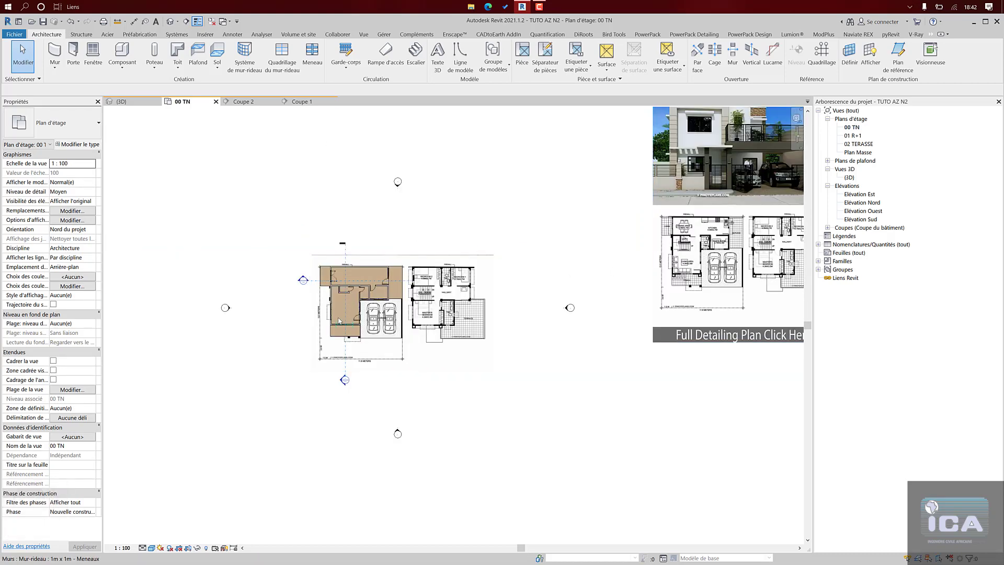
pyautogui.scroll(2, 360, 311)
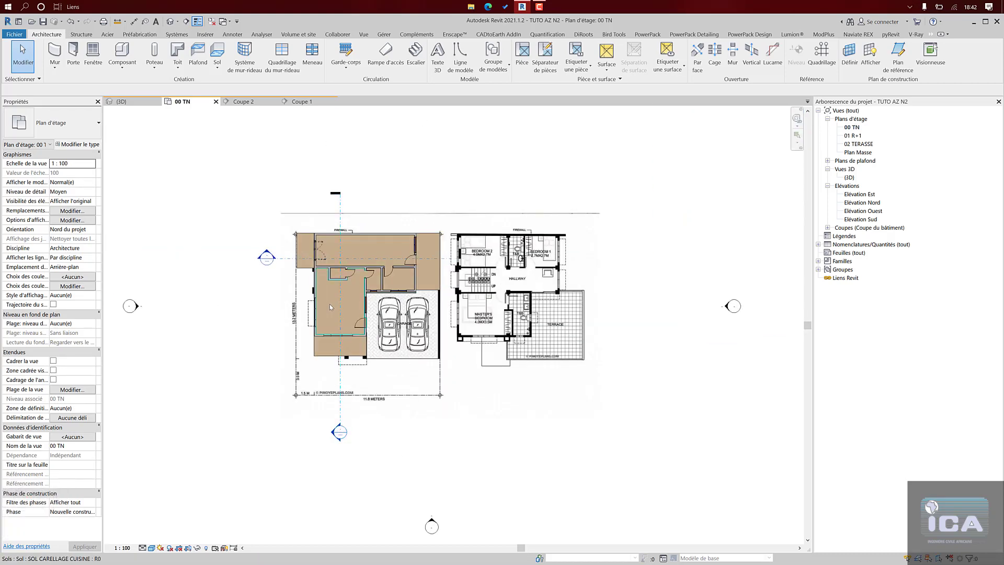
# - Duplicate the living area floor's type as SOL PARQUET
pyautogui.click(330, 306)
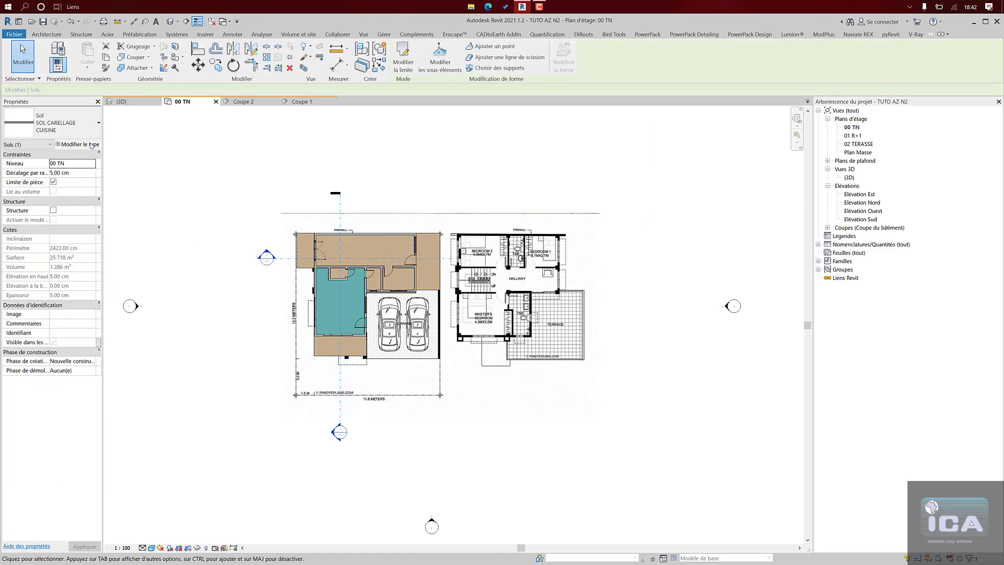
pyautogui.click(79, 145)
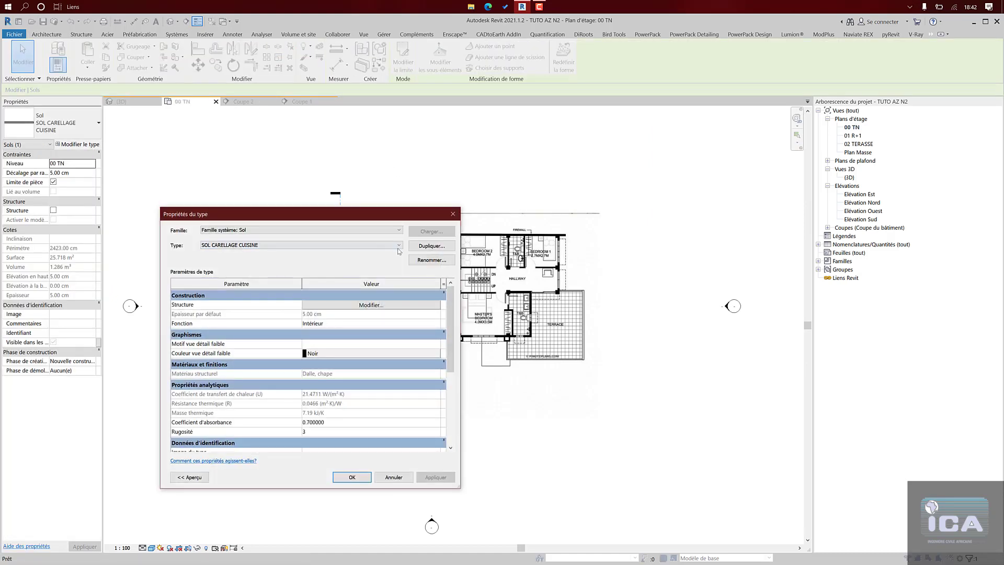
pyautogui.click(423, 246)
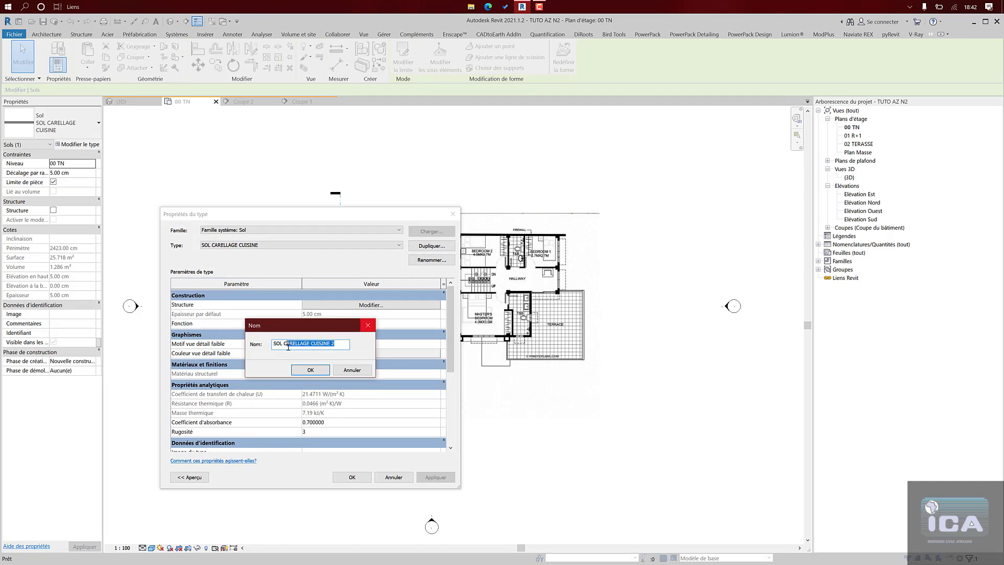
pyautogui.moveTo(282, 345); pyautogui.dragTo(278, 345)
pyautogui.write('PARQUET')
pyautogui.click(281, 345)
pyautogui.press('BackSpace')
pyautogui.click(303, 373)
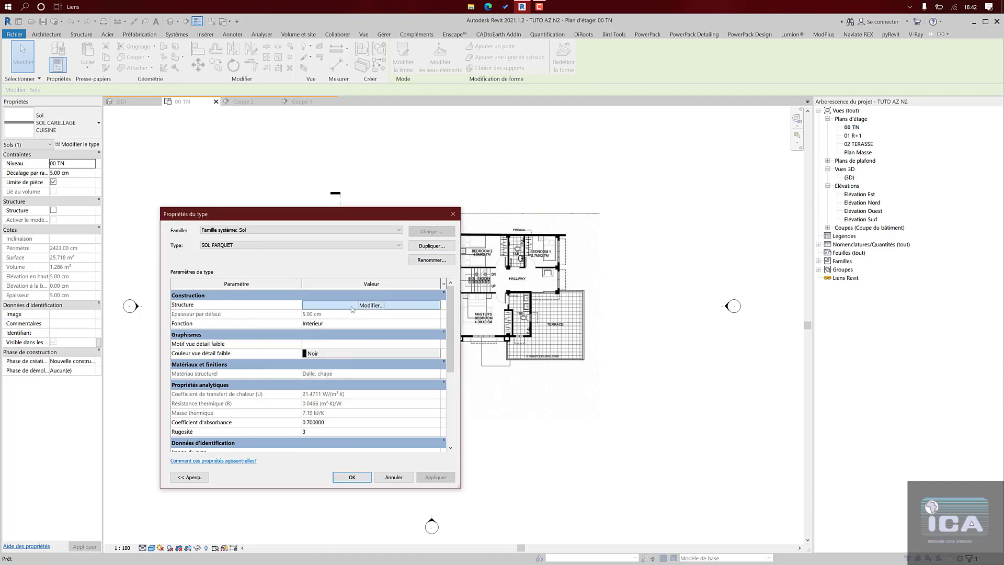
# - Open the material choice for SOL PARQUET's Finition 2 [5] layer and search the materials for "PARQUET" and "PLANCHER"
pyautogui.click(352, 306)
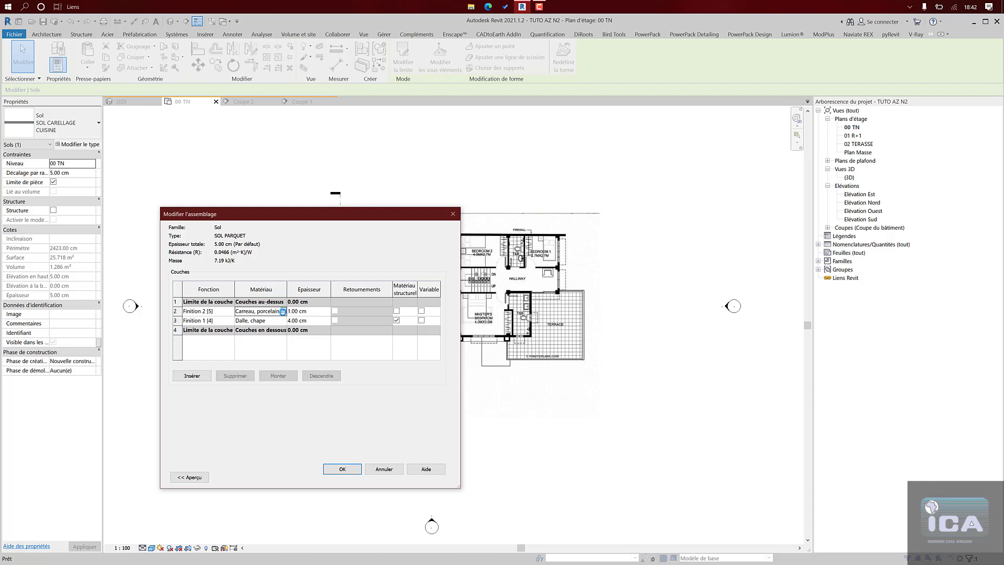
pyautogui.click(282, 311)
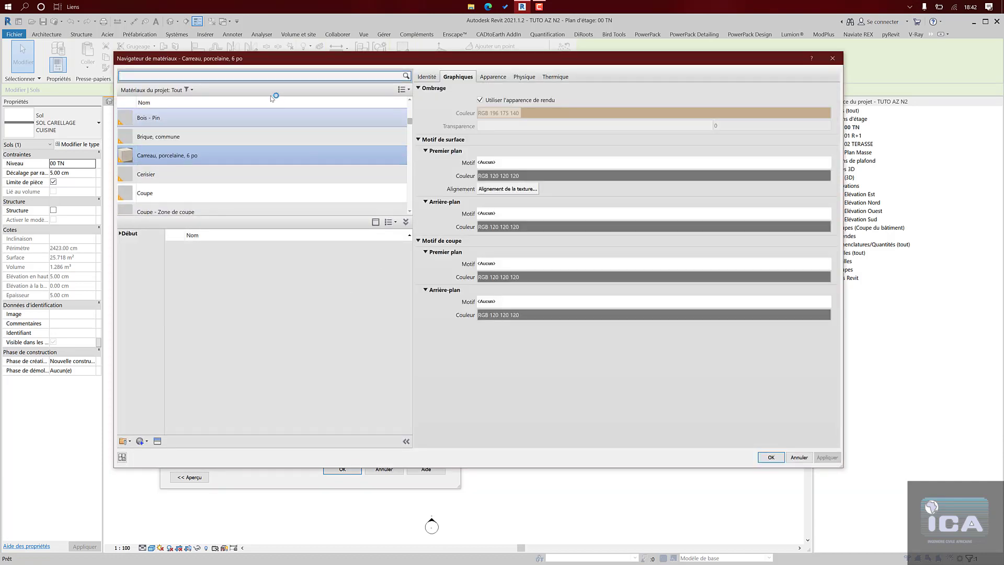
pyautogui.click(273, 77)
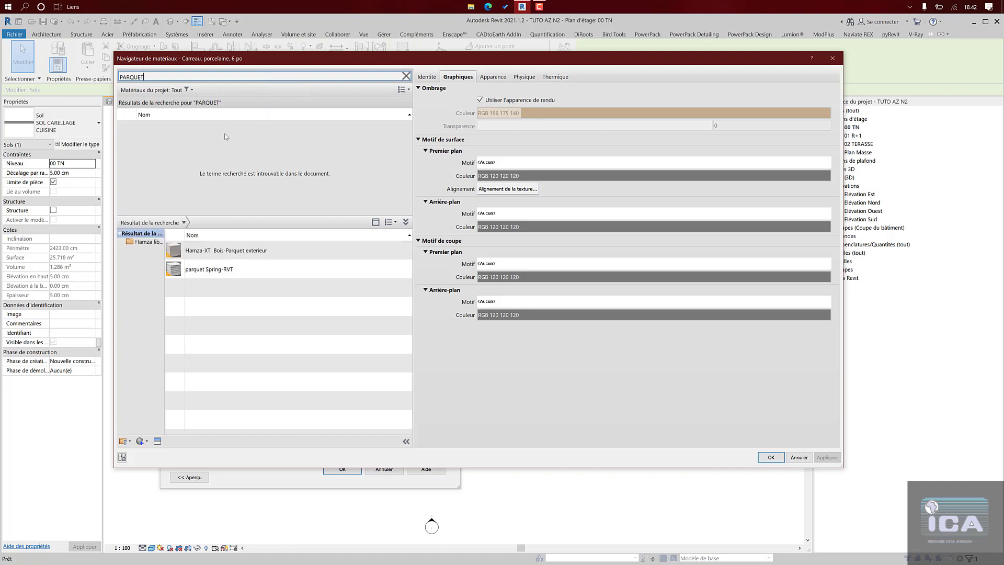
pyautogui.click(200, 90)
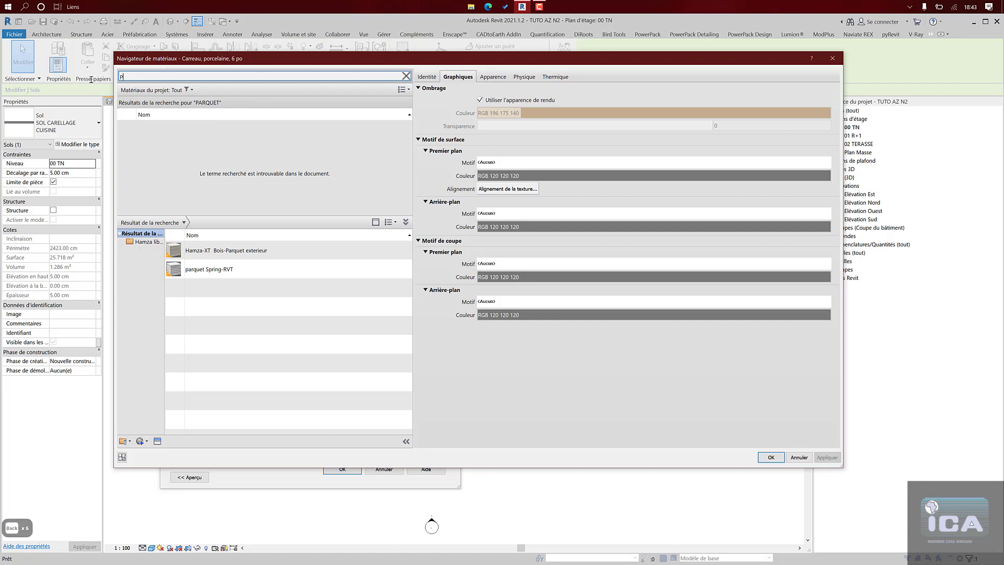
pyautogui.write('LANCHER')
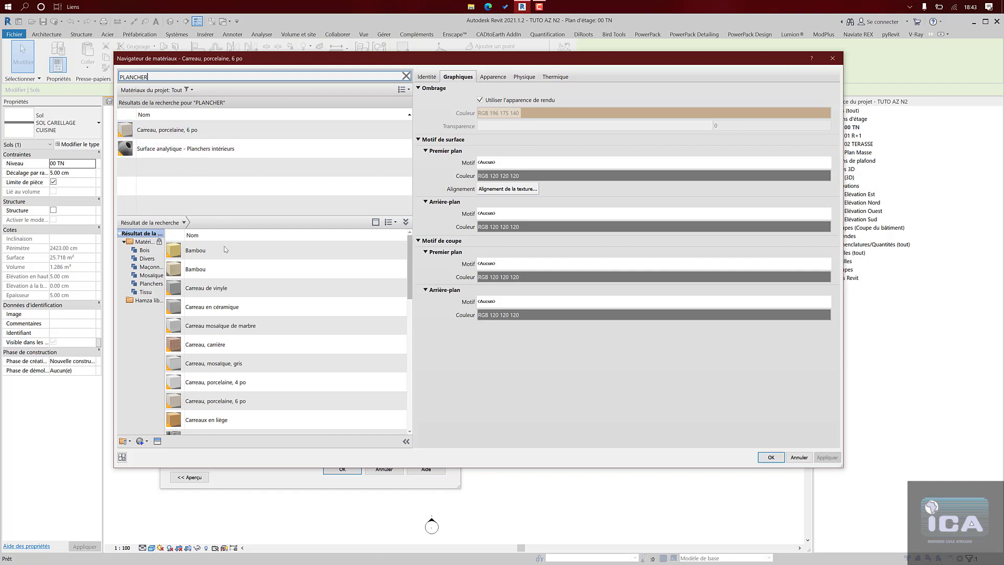
pyautogui.scroll(-5, 170, 135)
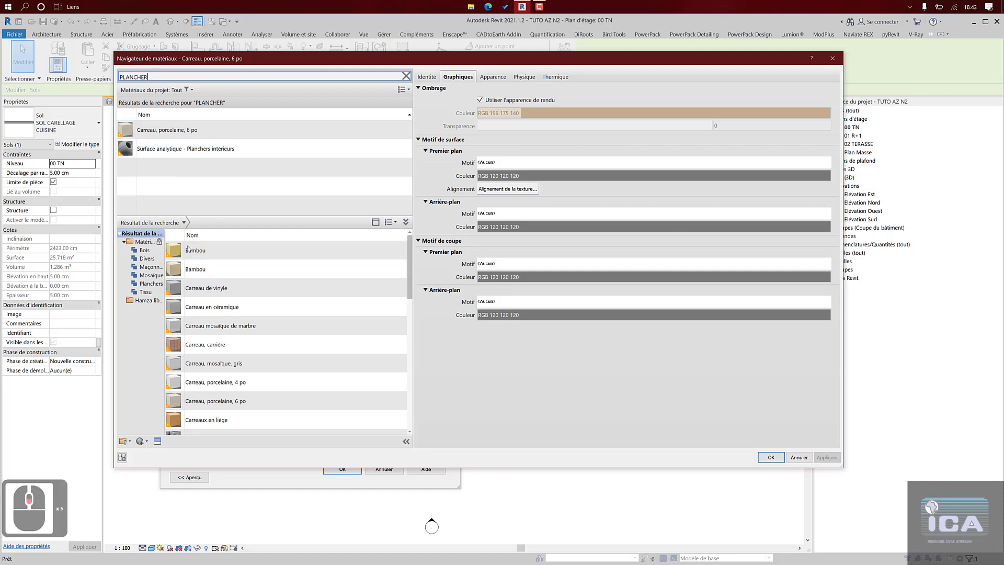
pyautogui.scroll(-13, 189, 249)
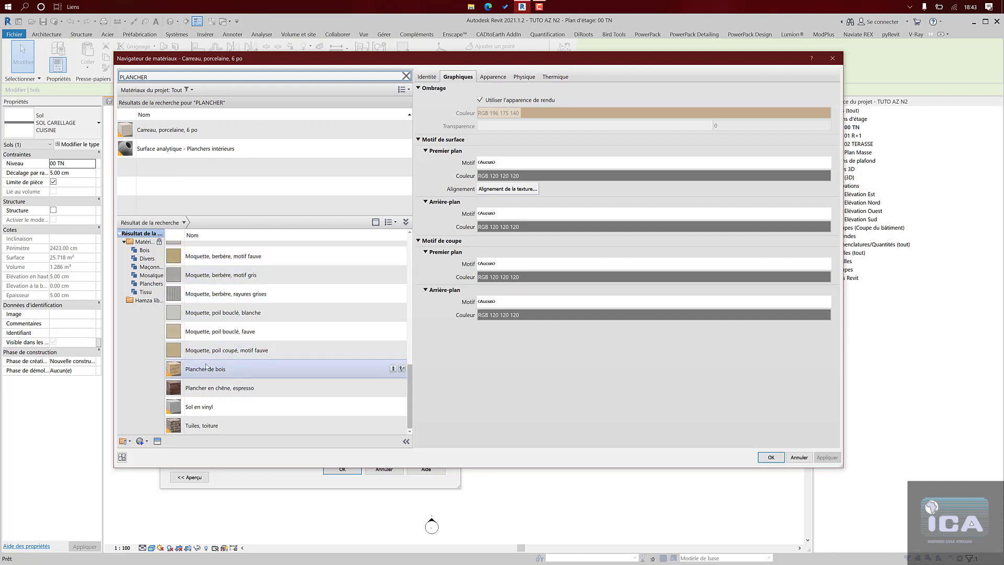
pyautogui.scroll(1, 200, 293)
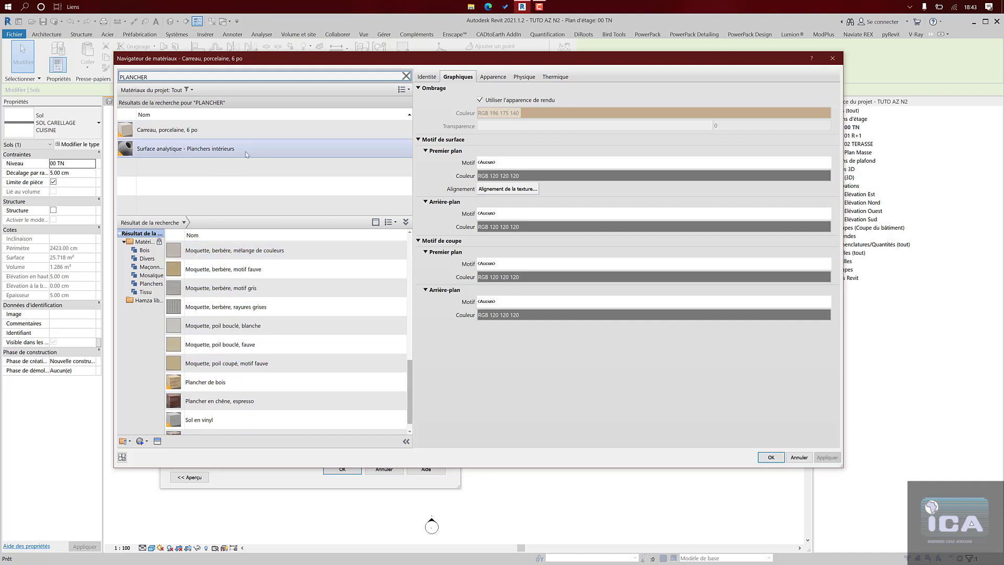
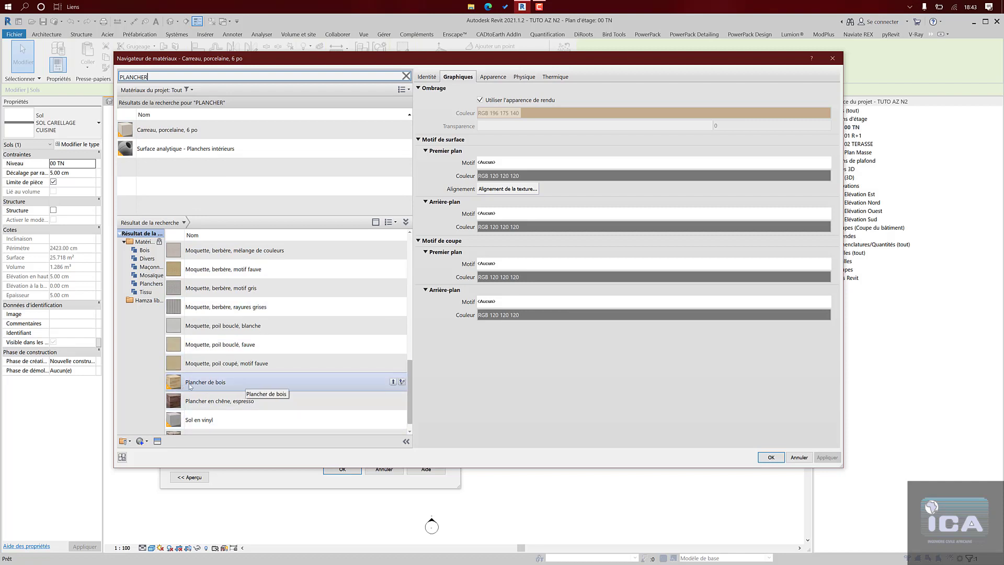
# - Assign the library material Plancher de bois to the Finition 2 [5] layer with its render appearance used for shading, and confirm the floor type
pyautogui.click(393, 382)
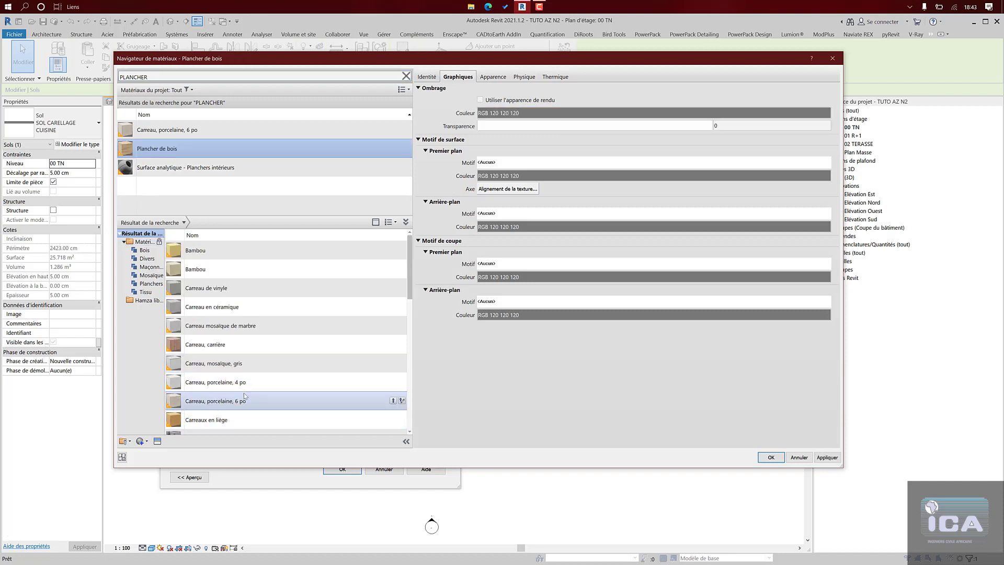
pyautogui.scroll(-1, 242, 419)
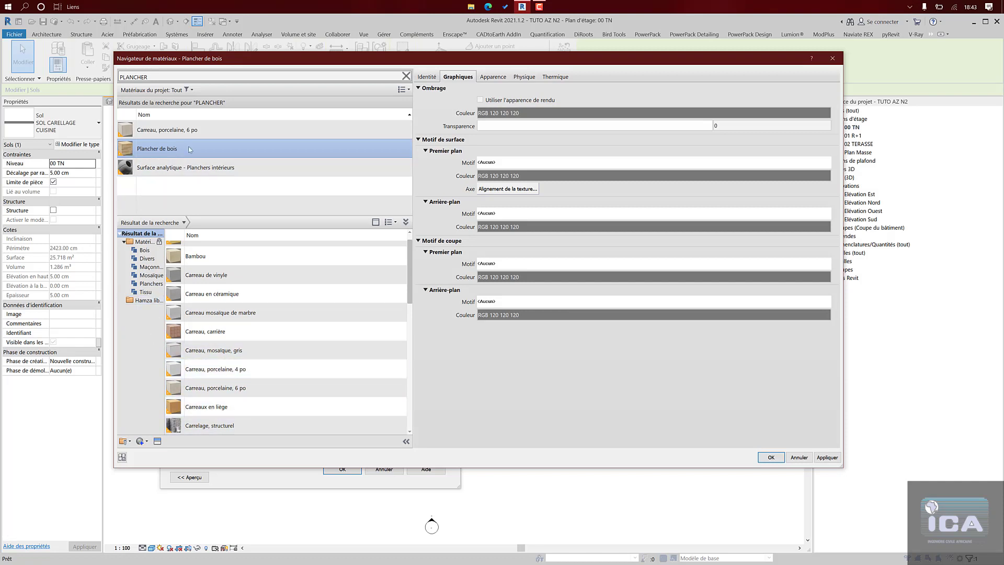
pyautogui.click(480, 99)
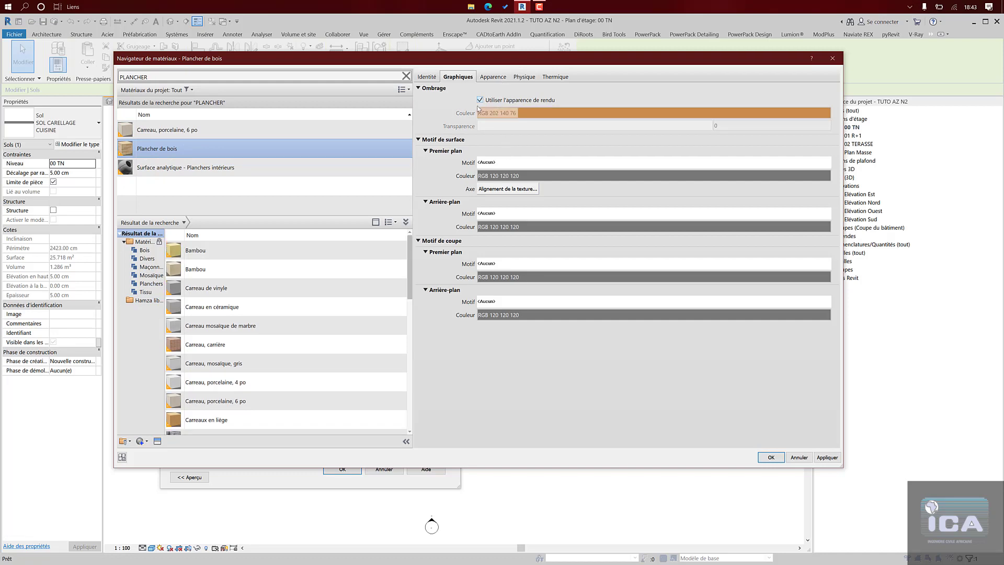
pyautogui.click(770, 458)
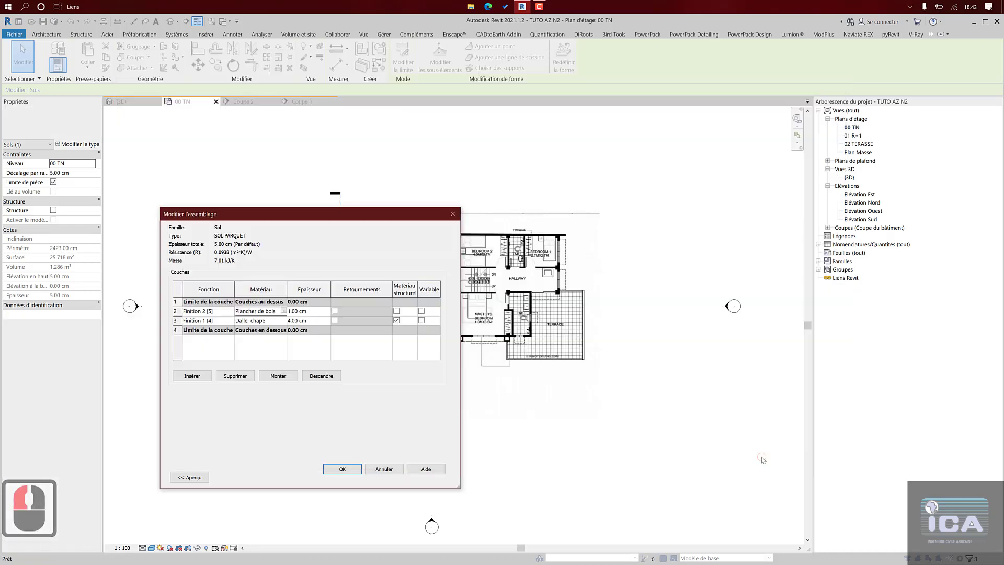
pyautogui.click(340, 470)
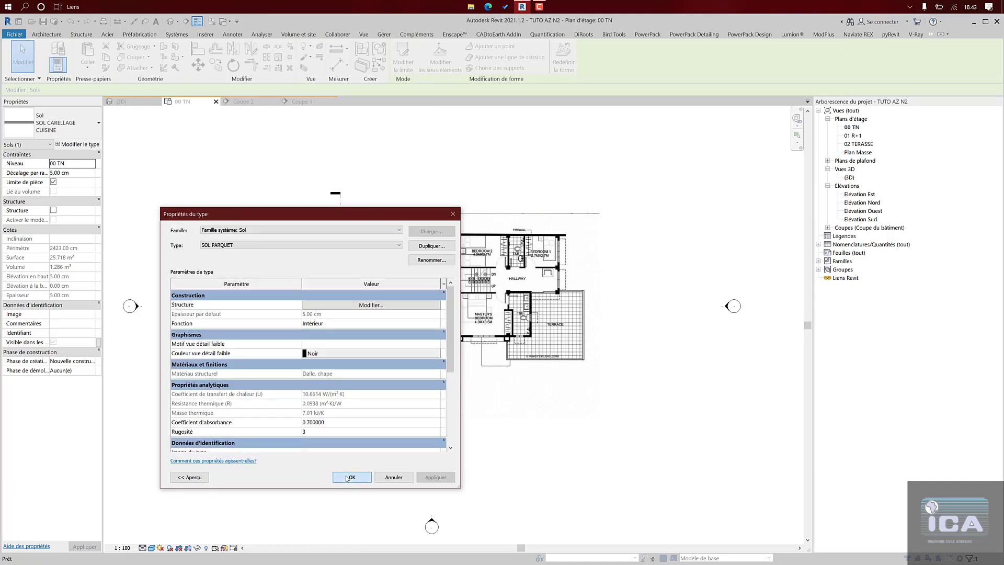
pyautogui.click(351, 477)
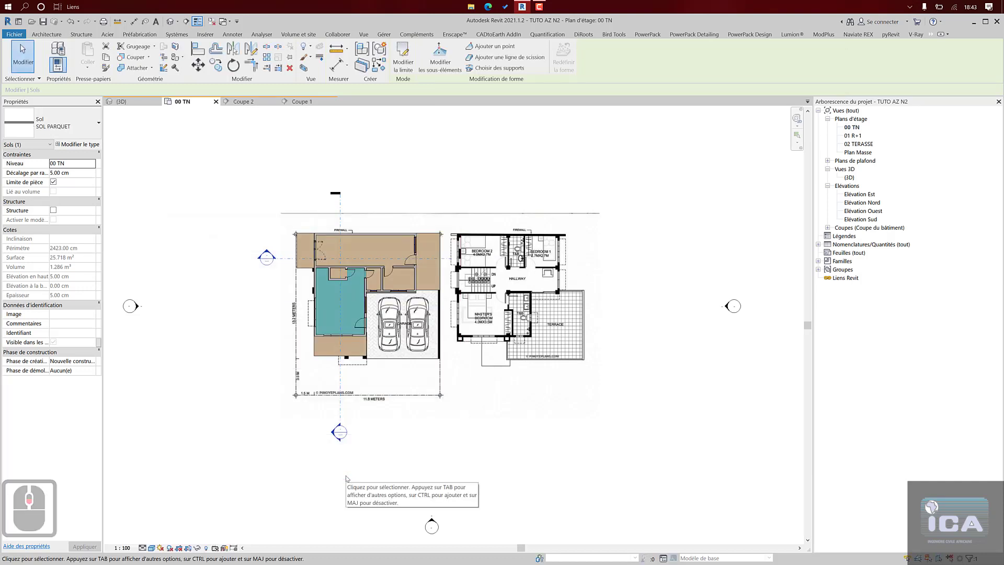
# - Clear the floor selection and inspect the living area parquet and the neighbouring tiled floors in the 3D view
pyautogui.click(346, 479)
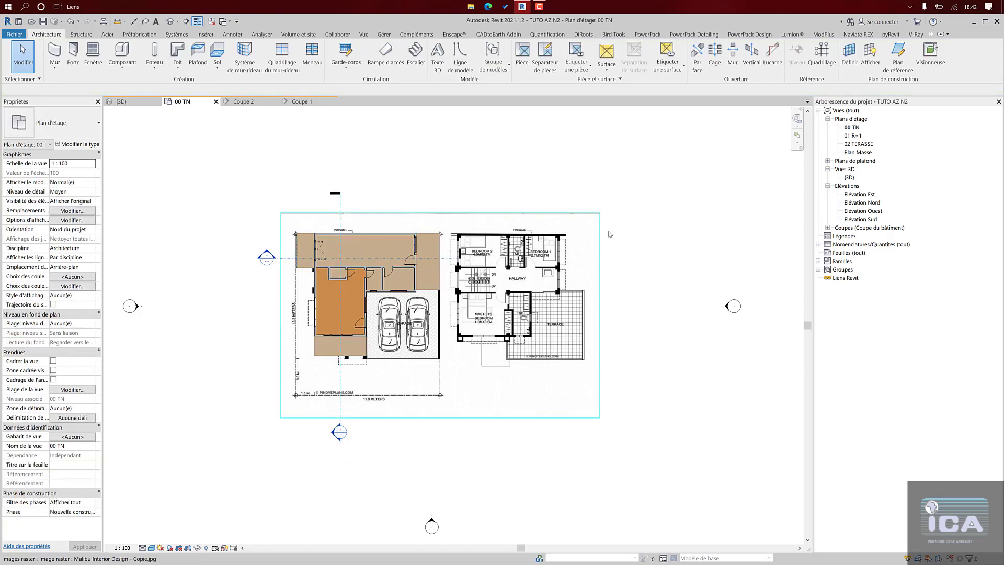
pyautogui.doubleClick(850, 178)
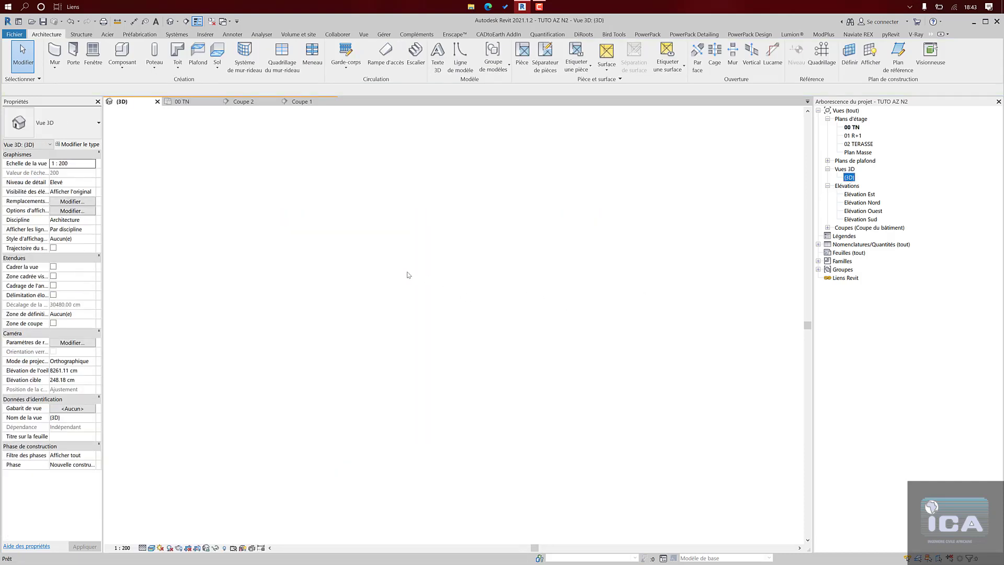
pyautogui.scroll(4, 490, 277)
pyautogui.scroll(3, 525, 287)
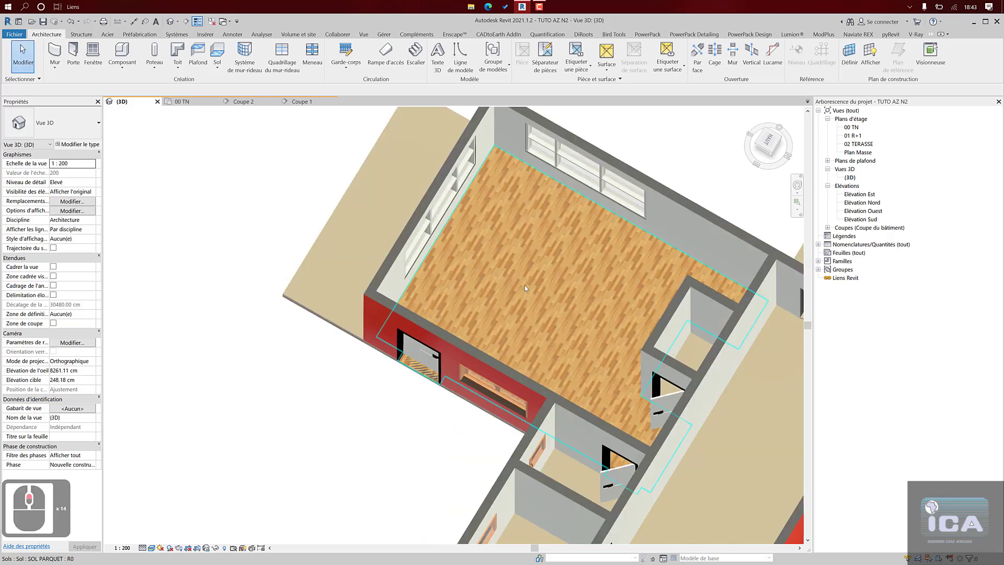
pyautogui.scroll(11, 525, 285)
pyautogui.scroll(-7, 525, 284)
pyautogui.moveTo(525, 284); pyautogui.dragTo(412, 227, button='middle')
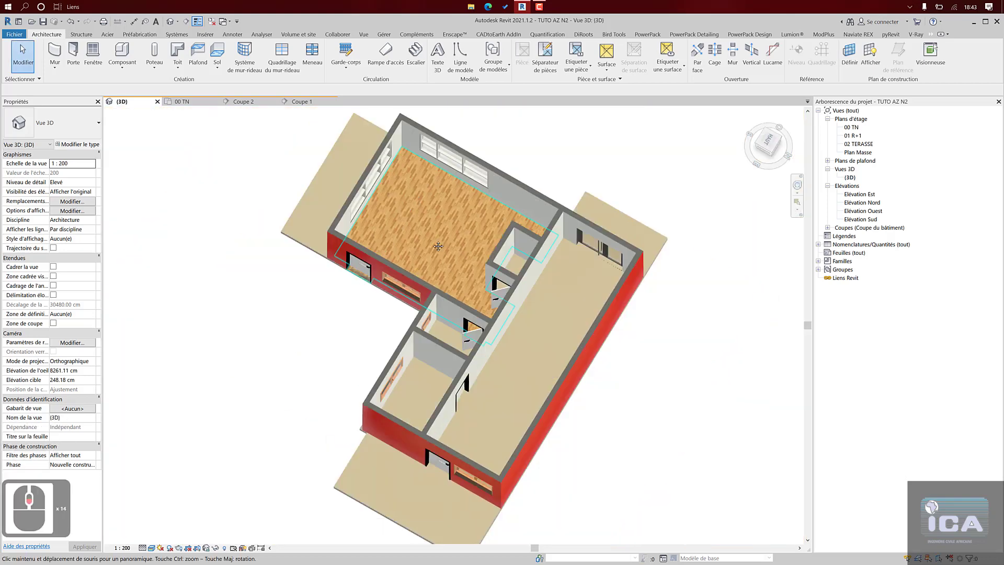
pyautogui.scroll(11, 571, 275)
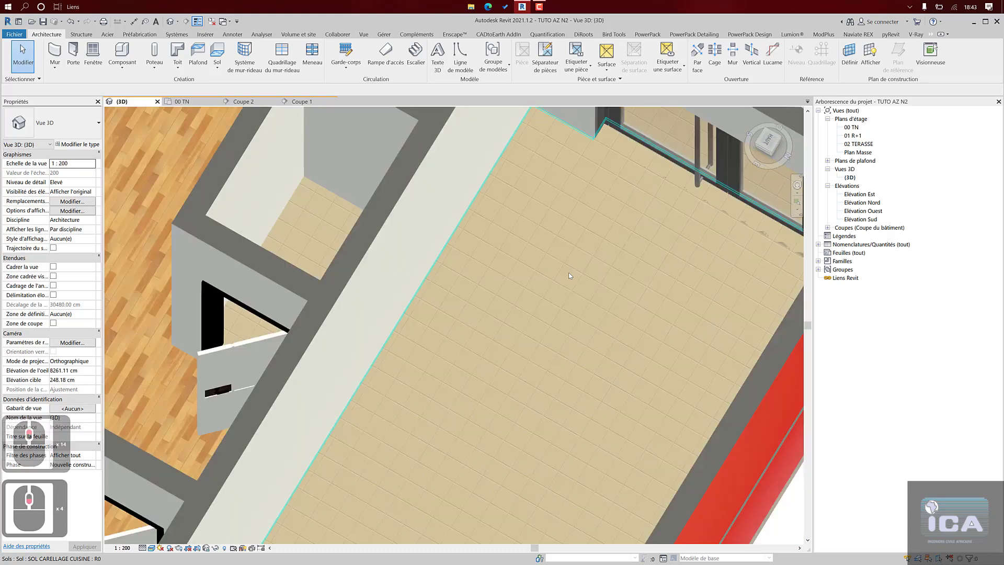
pyautogui.scroll(-8, 570, 276)
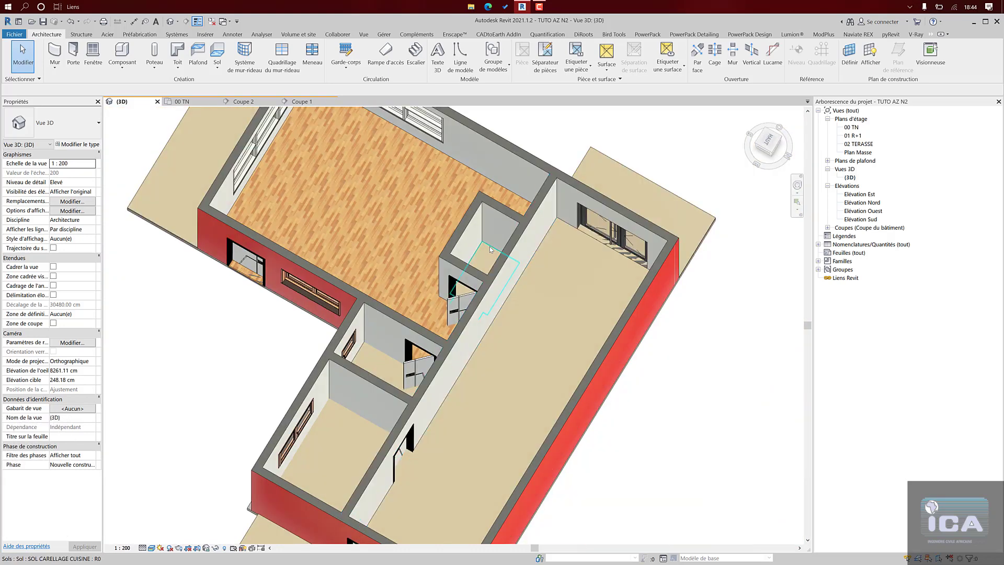
pyautogui.scroll(2, 478, 253)
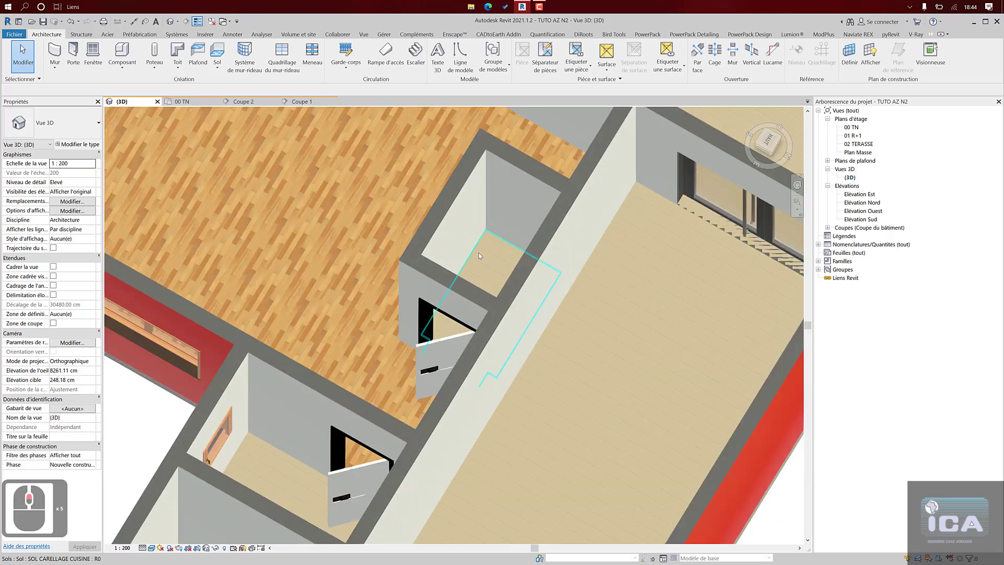
pyautogui.scroll(-4, 486, 262)
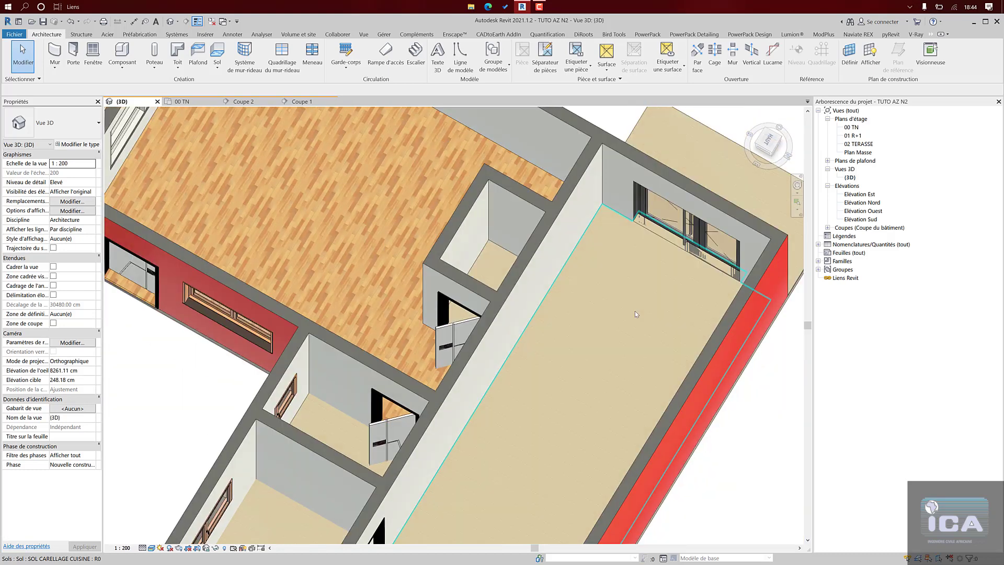
pyautogui.scroll(-2, 635, 310)
pyautogui.scroll(2, 629, 337)
# - Select the kitchen and dining area floor in the 3D view and return to the 00 TN floor plan
pyautogui.keyDown('shift'); pyautogui.moveTo(630, 337); pyautogui.dragTo(613, 273, button='middle'); pyautogui.keyUp('shift')
pyautogui.click(613, 273)
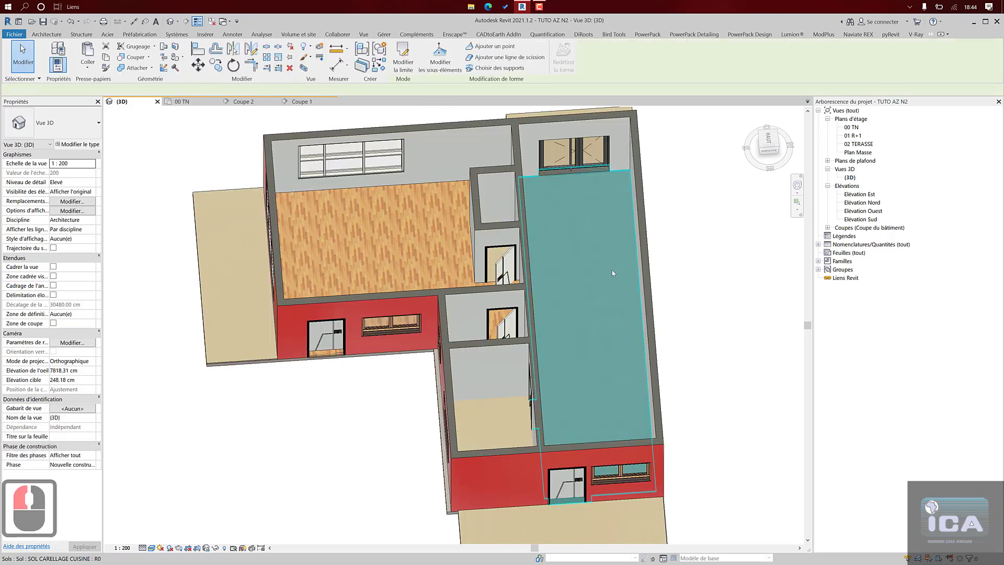
pyautogui.scroll(-6, 612, 270)
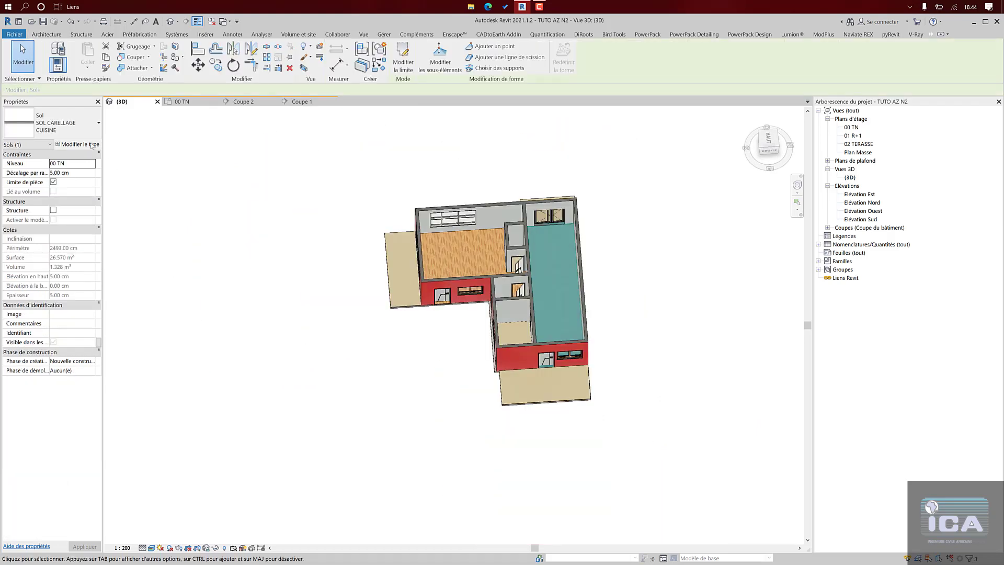
pyautogui.scroll(-1, 471, 183)
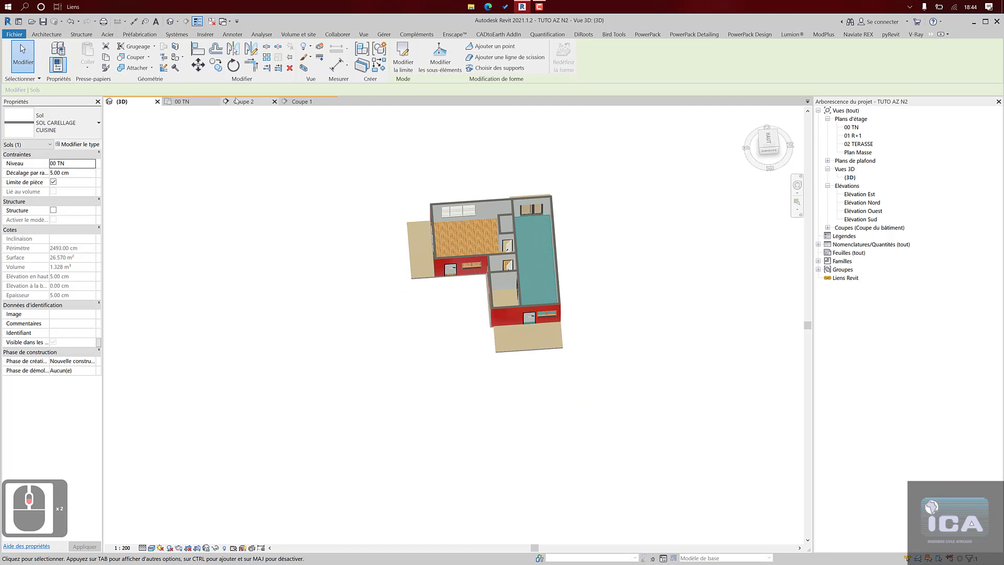
pyautogui.click(182, 102)
# - Examine the ground floor rooms and their floor finishes on the reference plan image beside the model
pyautogui.scroll(-2, 594, 258)
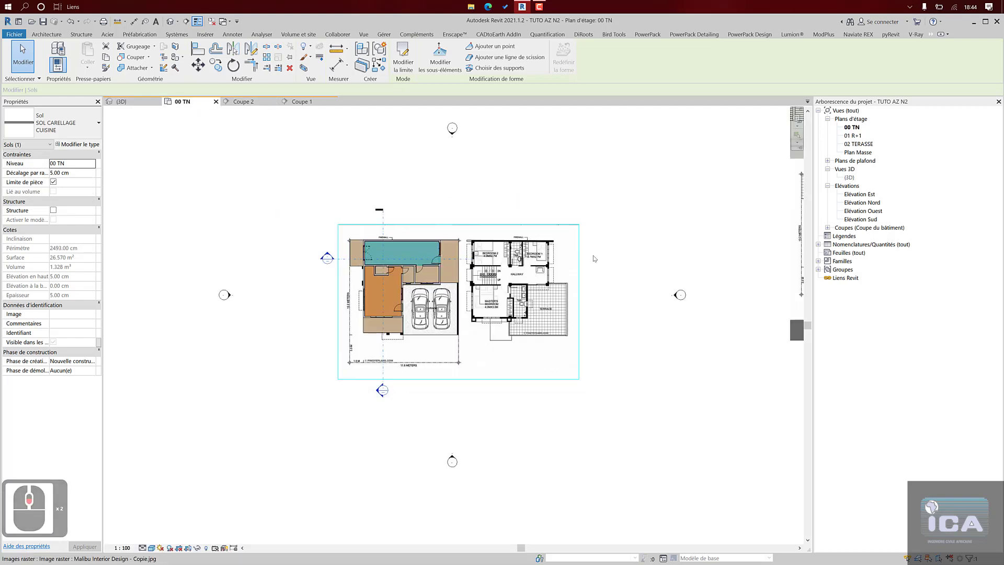
pyautogui.moveTo(738, 255); pyautogui.dragTo(509, 259, button='middle')
pyautogui.scroll(5, 653, 206)
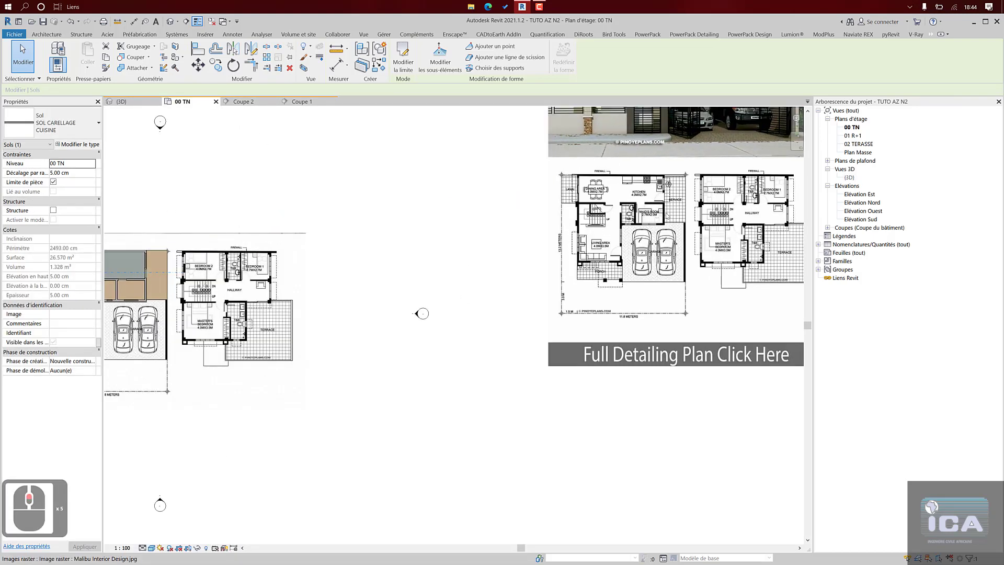
pyautogui.scroll(3, 664, 209)
pyautogui.scroll(5, 578, 282)
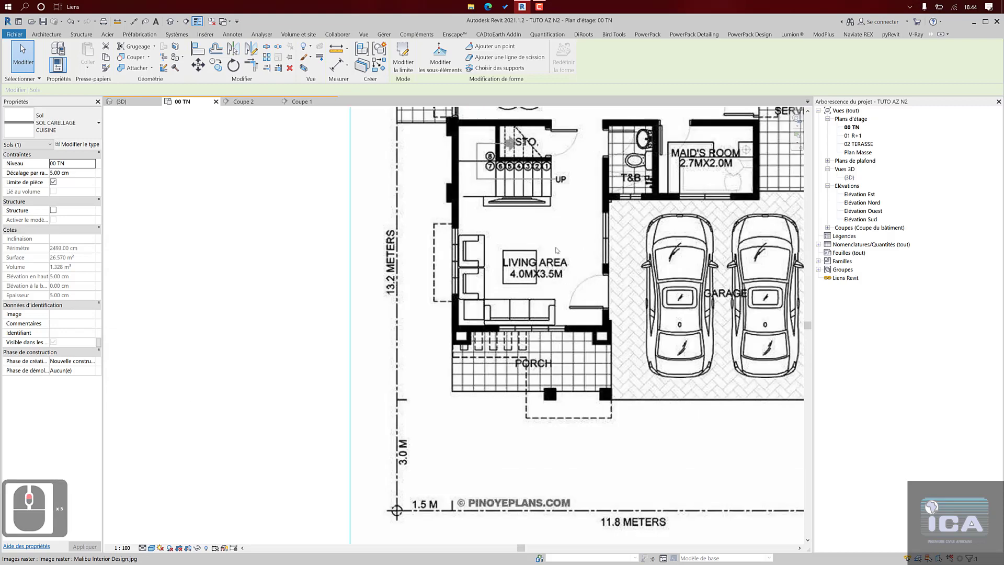
pyautogui.moveTo(610, 193); pyautogui.dragTo(573, 267, button='middle')
pyautogui.scroll(1, 545, 277)
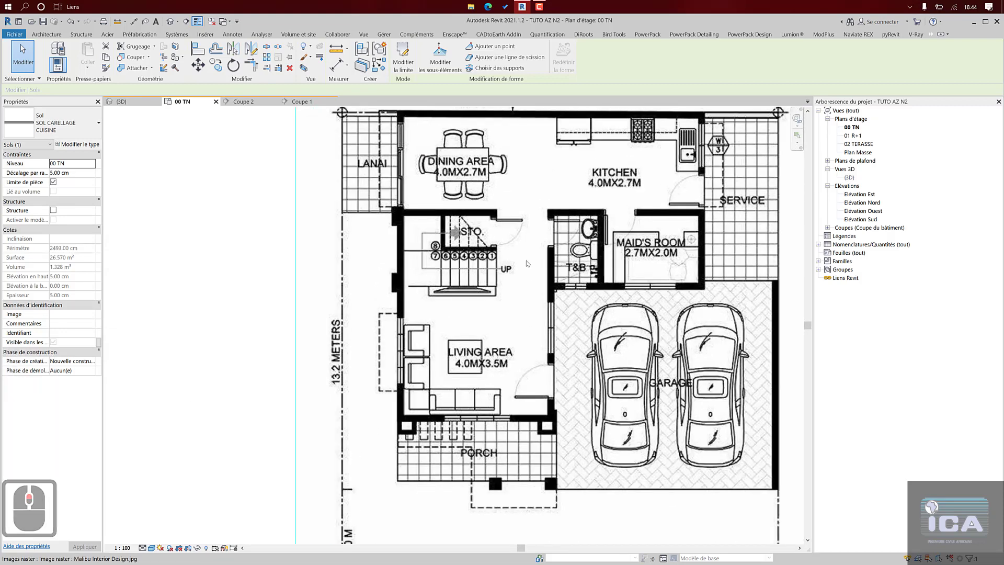
pyautogui.moveTo(532, 261); pyautogui.dragTo(532, 305, button='middle')
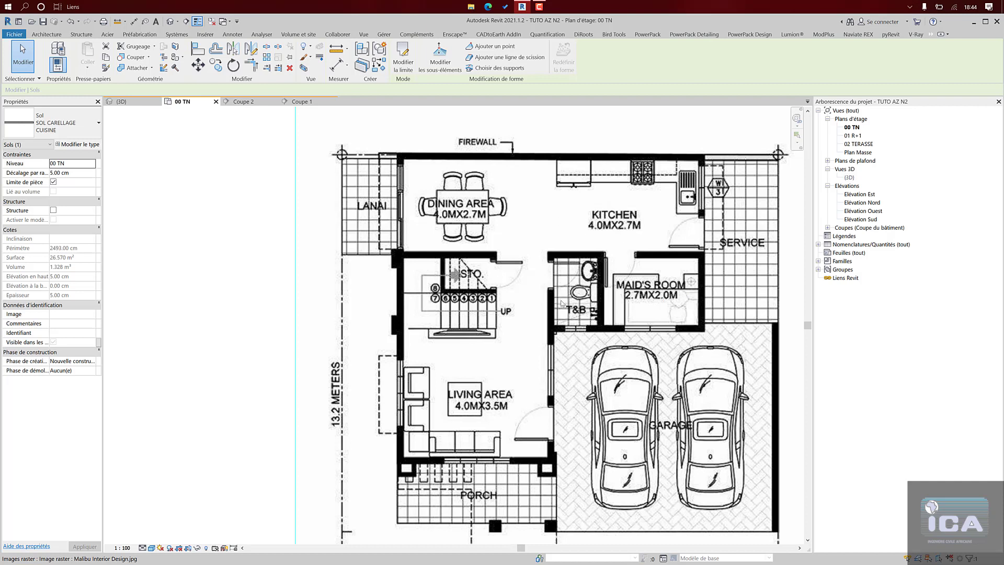
pyautogui.scroll(-1, 507, 301)
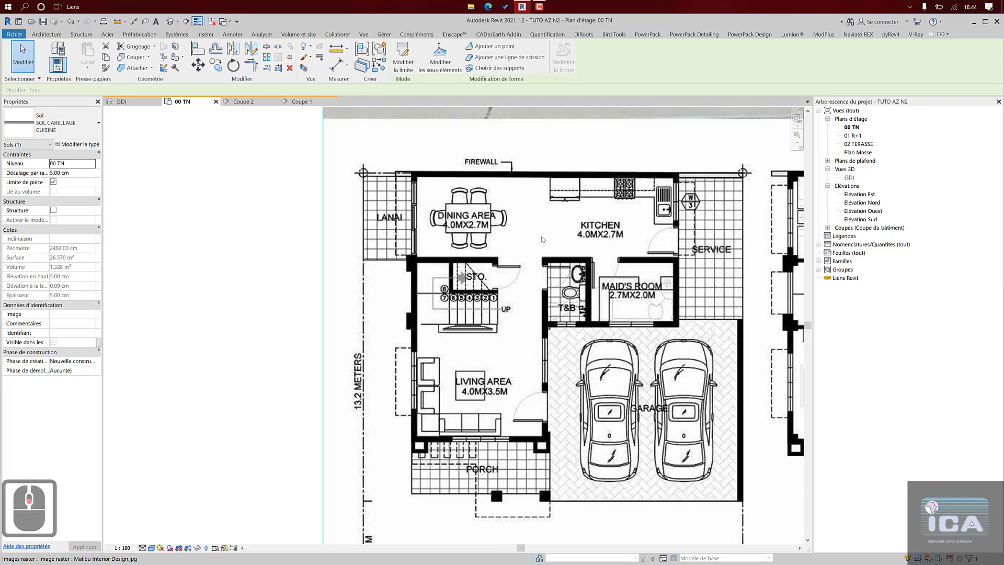
pyautogui.scroll(-11, 549, 239)
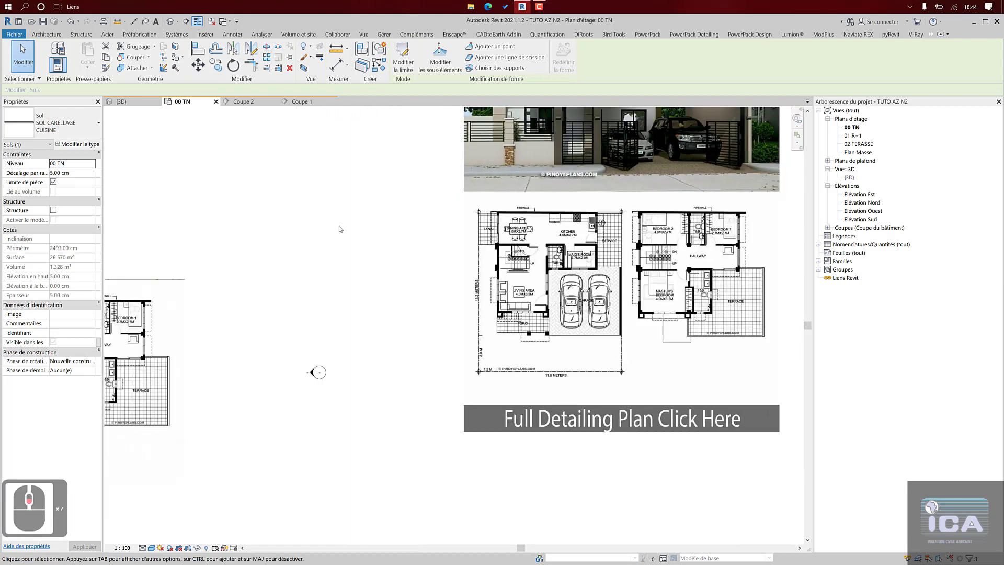
pyautogui.moveTo(380, 238); pyautogui.dragTo(596, 236, button='middle')
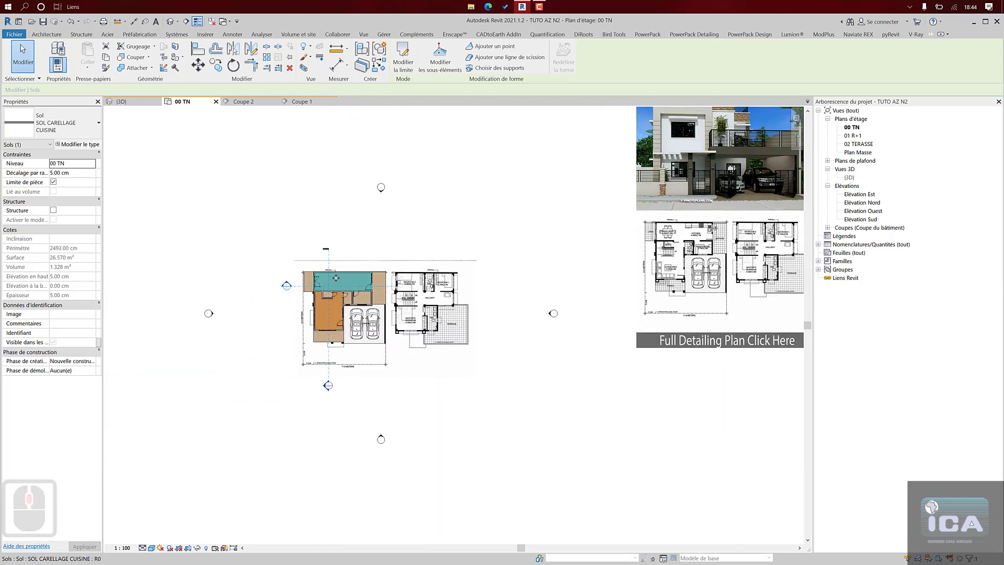
# - Duplicate the selected kitchen and dining floor's type as SOL CUISINE
pyautogui.scroll(8, 337, 276)
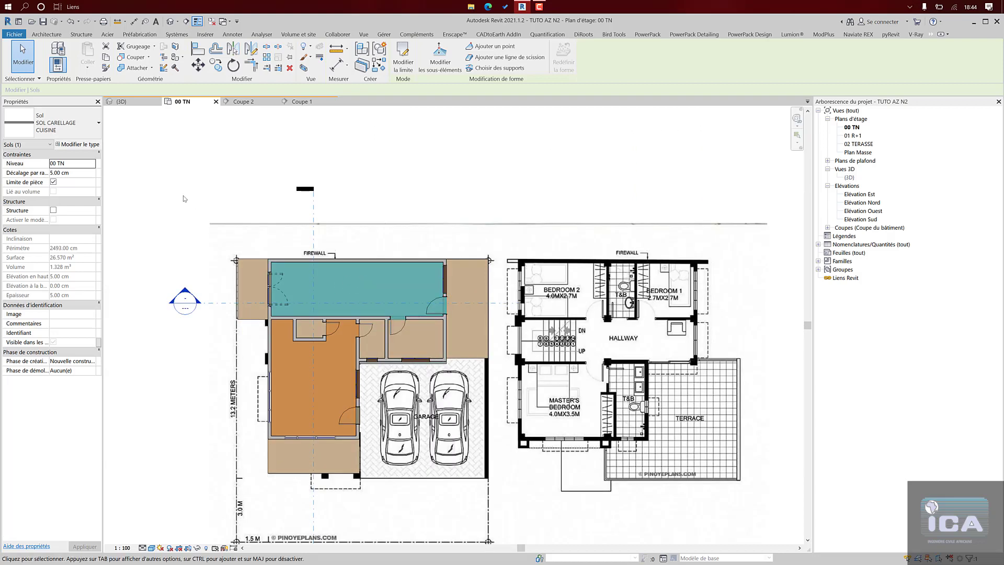
pyautogui.click(96, 146)
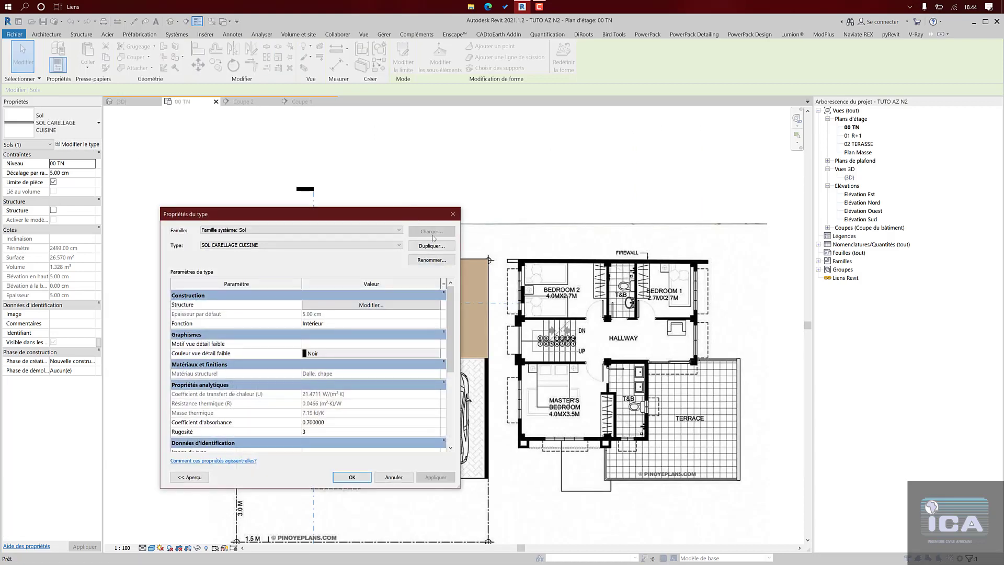
pyautogui.click(432, 247)
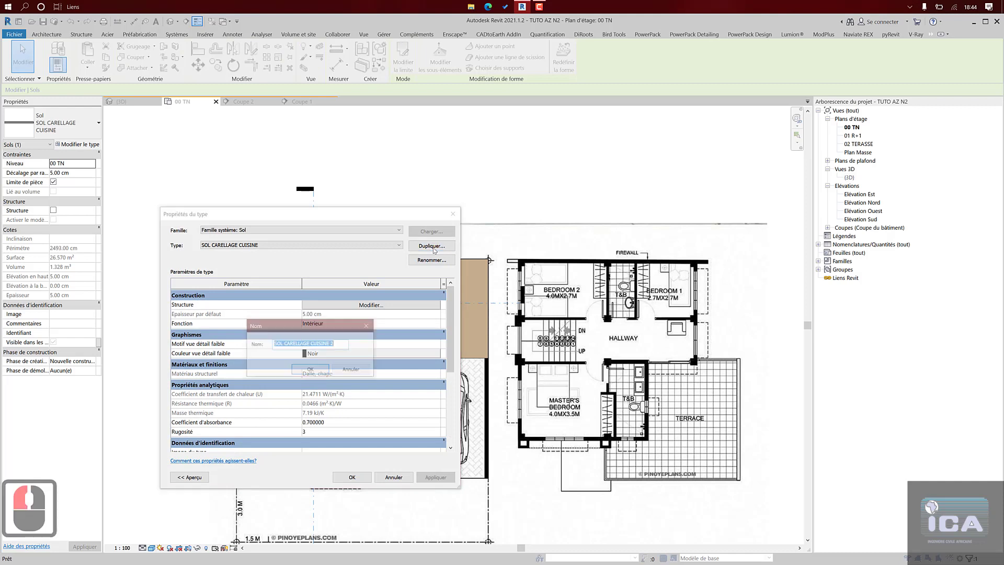
pyautogui.click(342, 345)
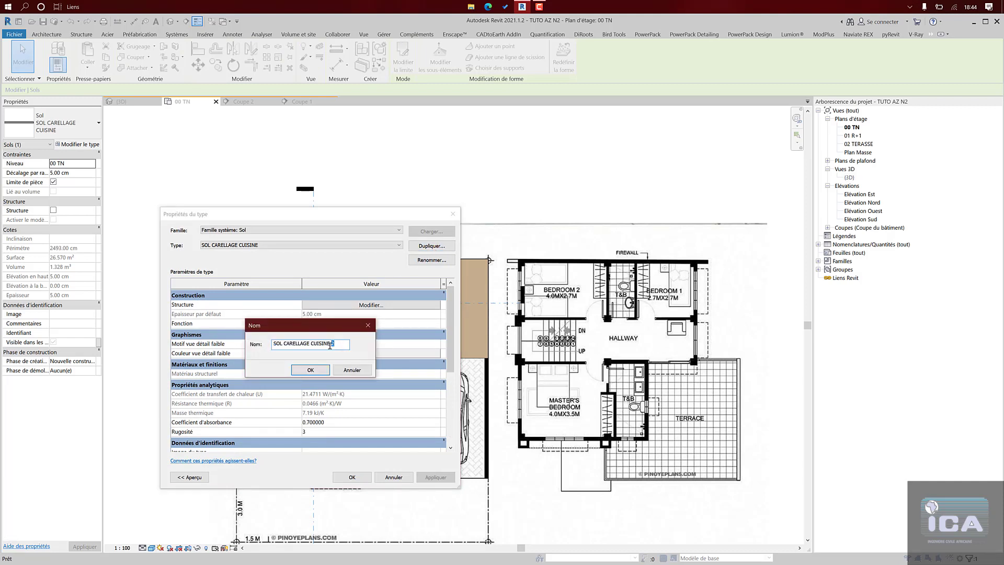
pyautogui.press('BackSpace')
pyautogui.press('BackSpace')
pyautogui.press('BackSpace')
pyautogui.press('BackSpace')
pyautogui.press('BackSpace')
pyautogui.press('BackSpace')
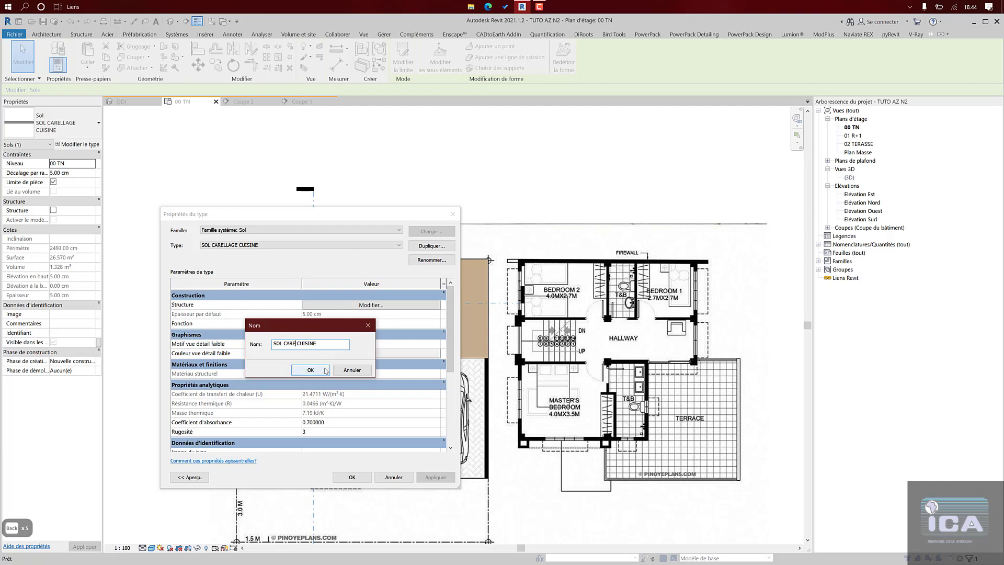
pyautogui.click(310, 370)
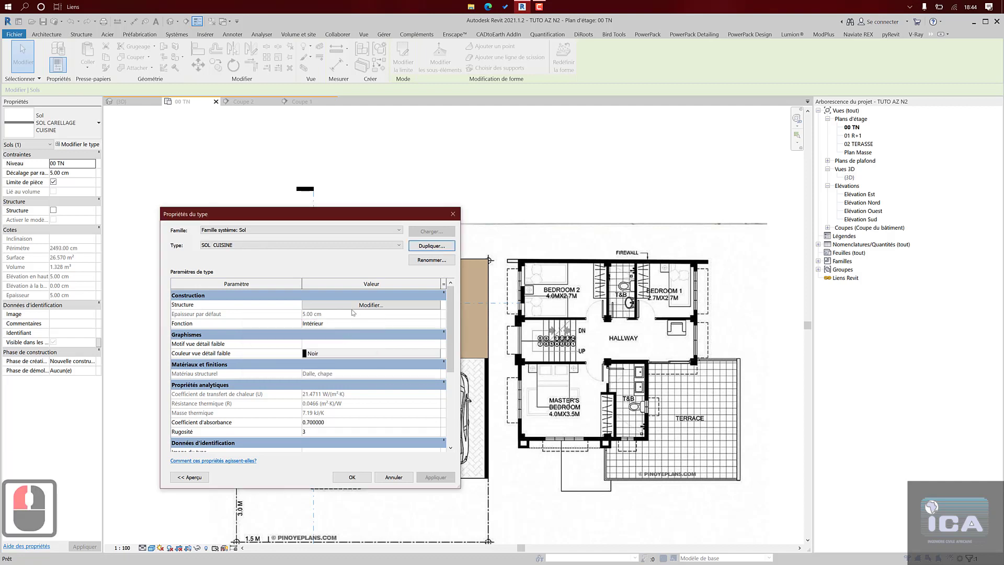
# - Open the material choice for SOL CUISINE's Finition 2 [5] layer and search the materials for "CARR"
pyautogui.click(371, 304)
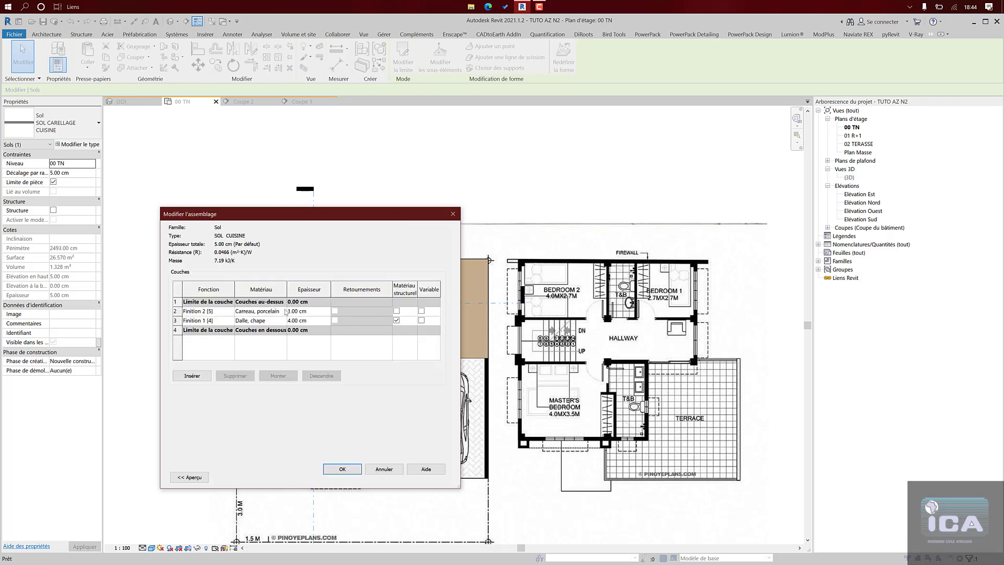
pyautogui.click(283, 310)
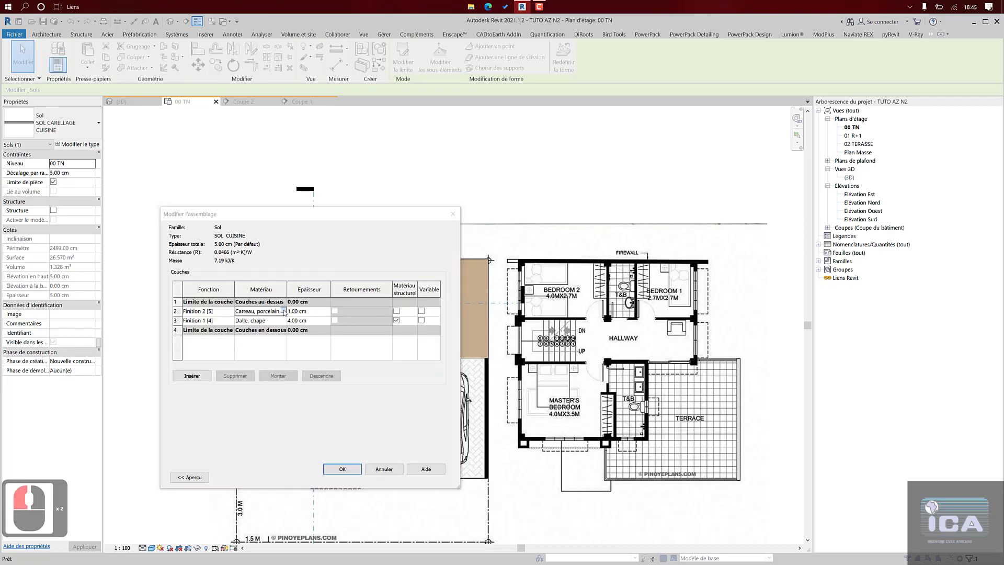
pyautogui.scroll(-5, 250, 165)
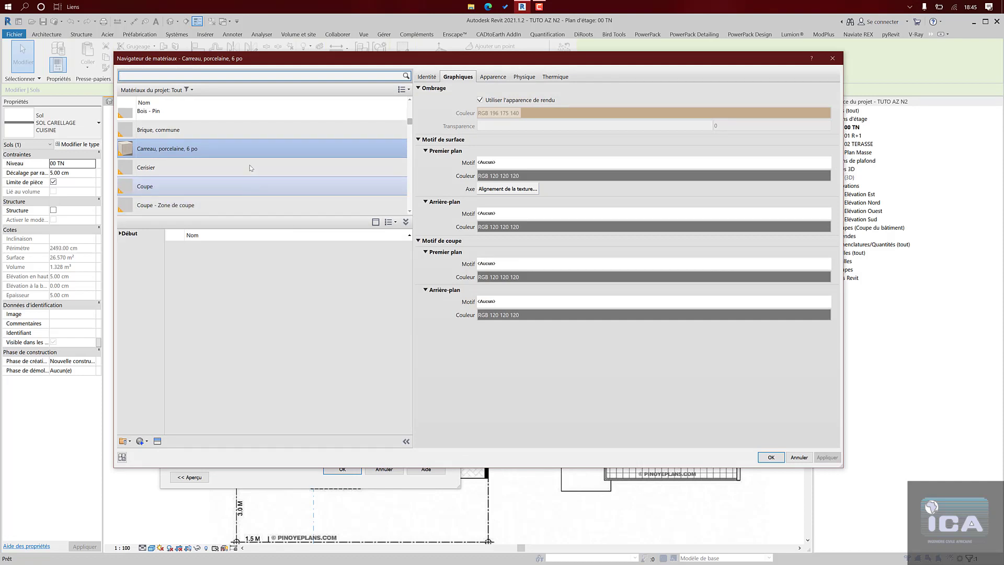
pyautogui.click(217, 78)
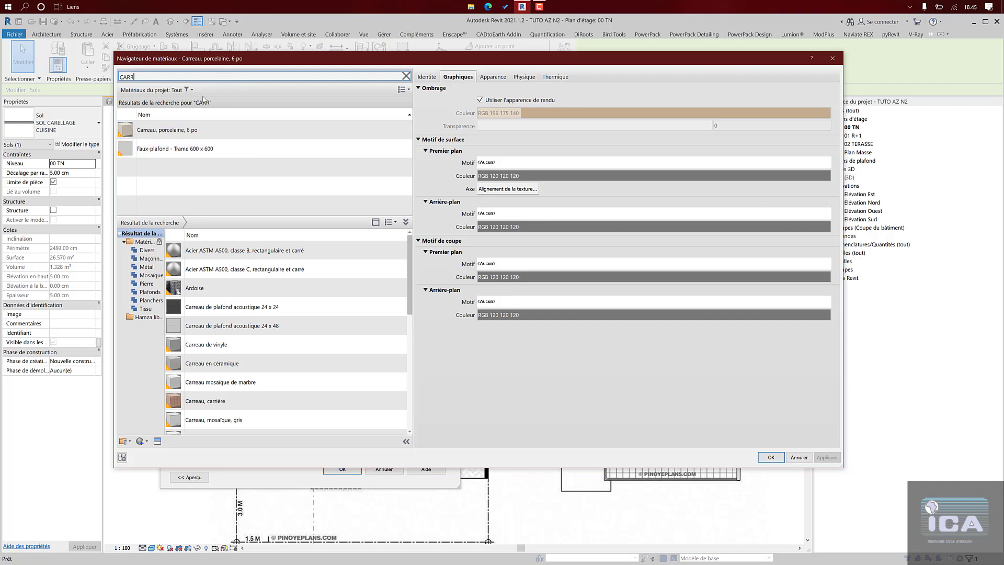
# - Assign Faux-plafond - Trame 600 x 600 to the Finition 2 [5] layer with its render appearance used for shading, and confirm the layer structure
pyautogui.click(199, 149)
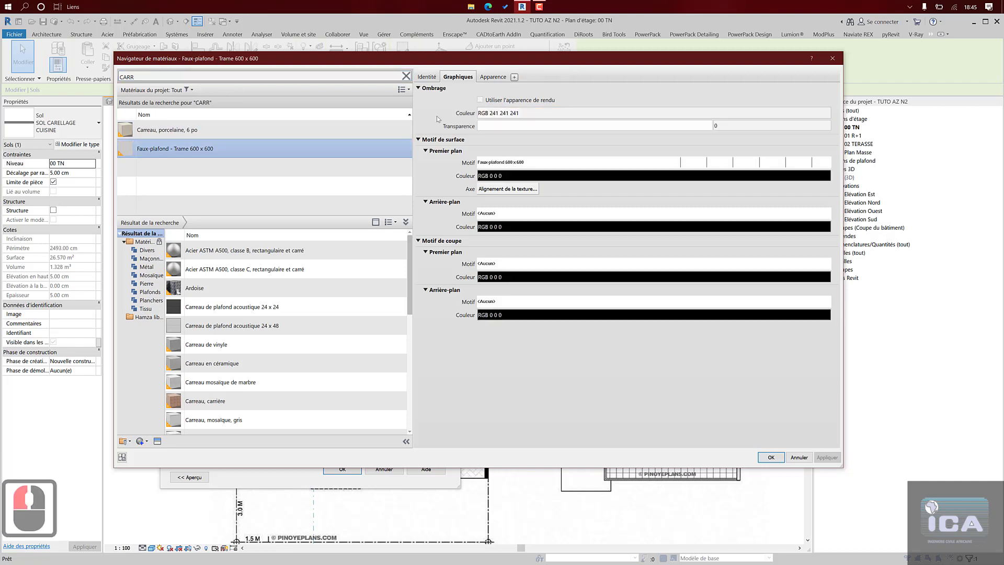
pyautogui.click(492, 77)
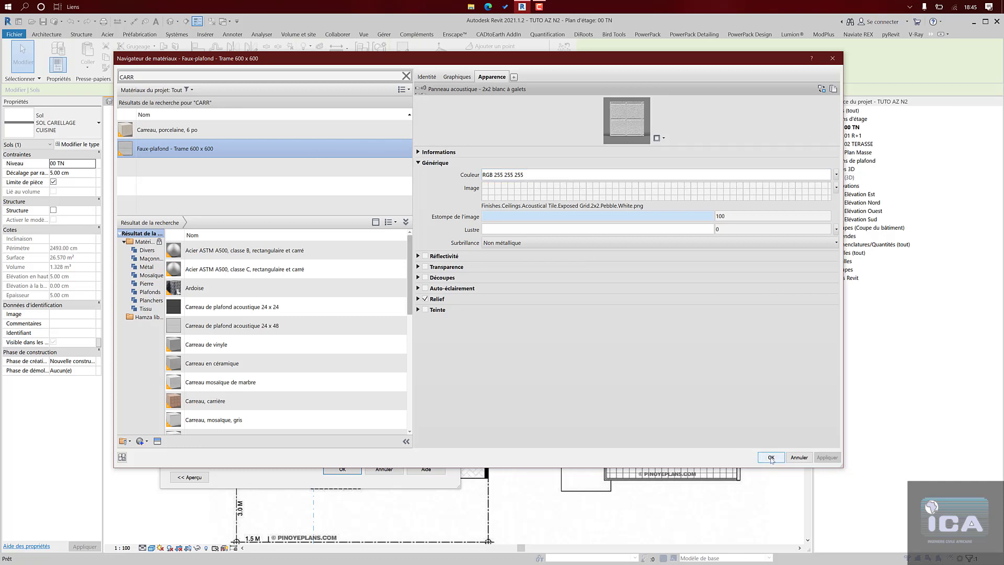
pyautogui.click(458, 76)
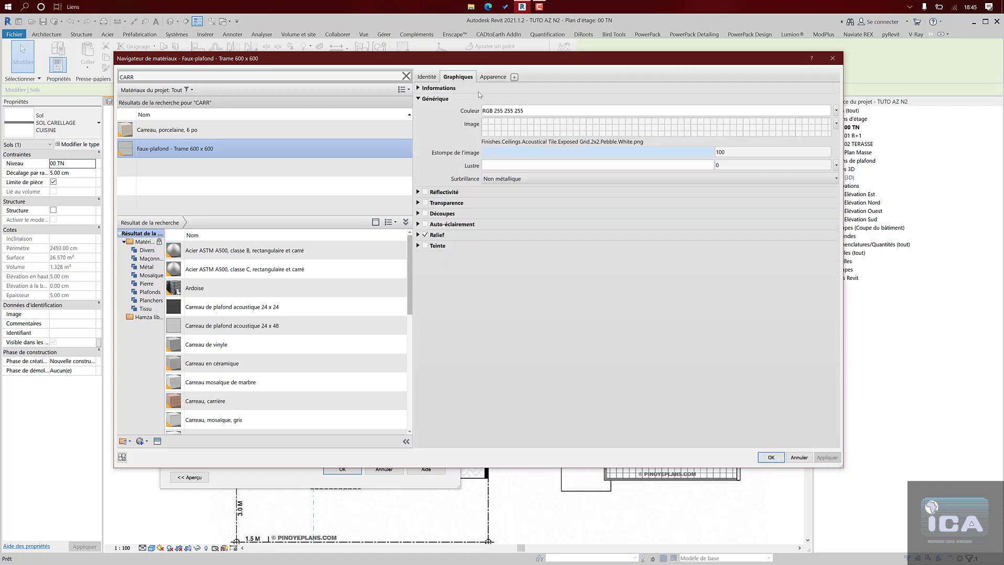
pyautogui.click(480, 100)
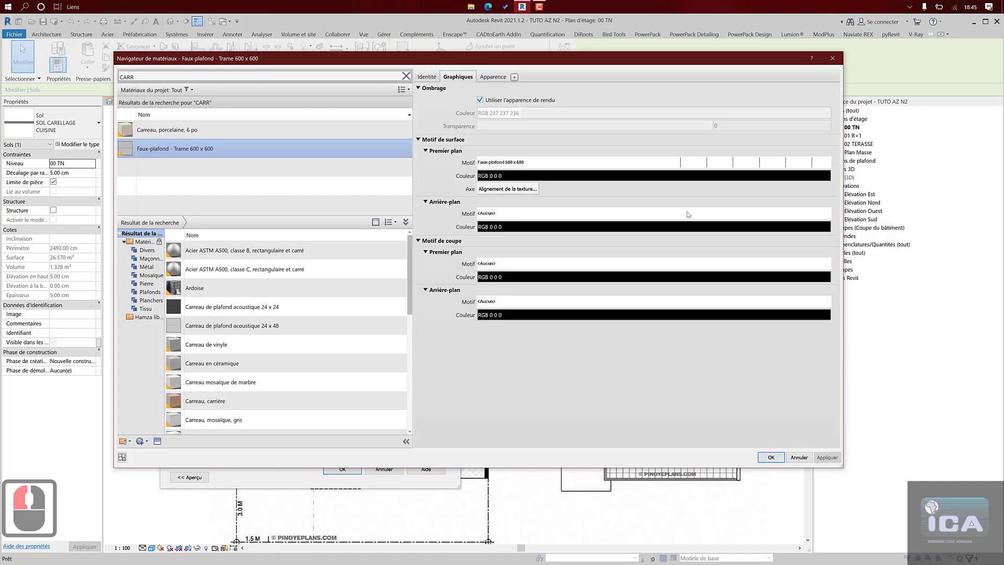
pyautogui.click(771, 457)
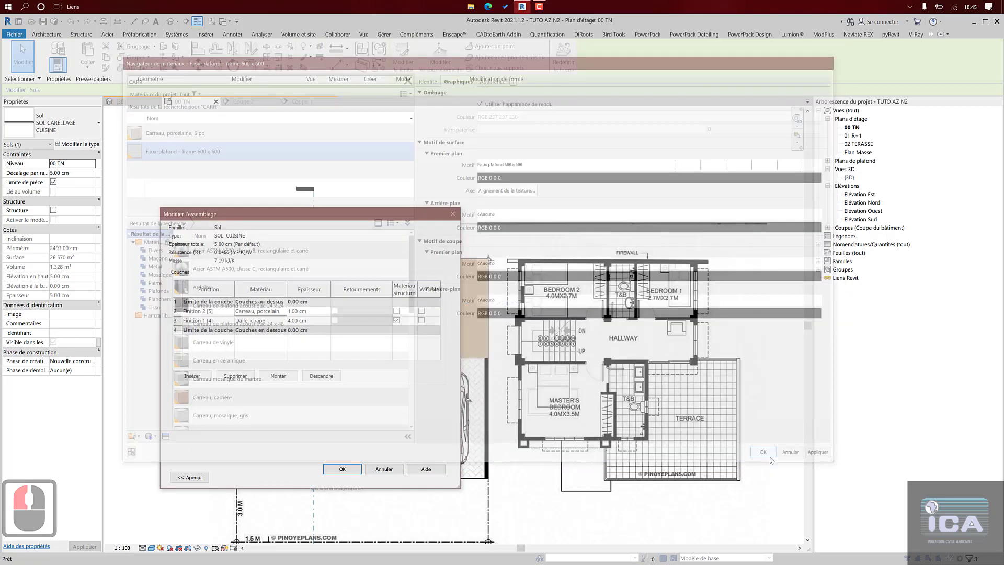
pyautogui.click(346, 470)
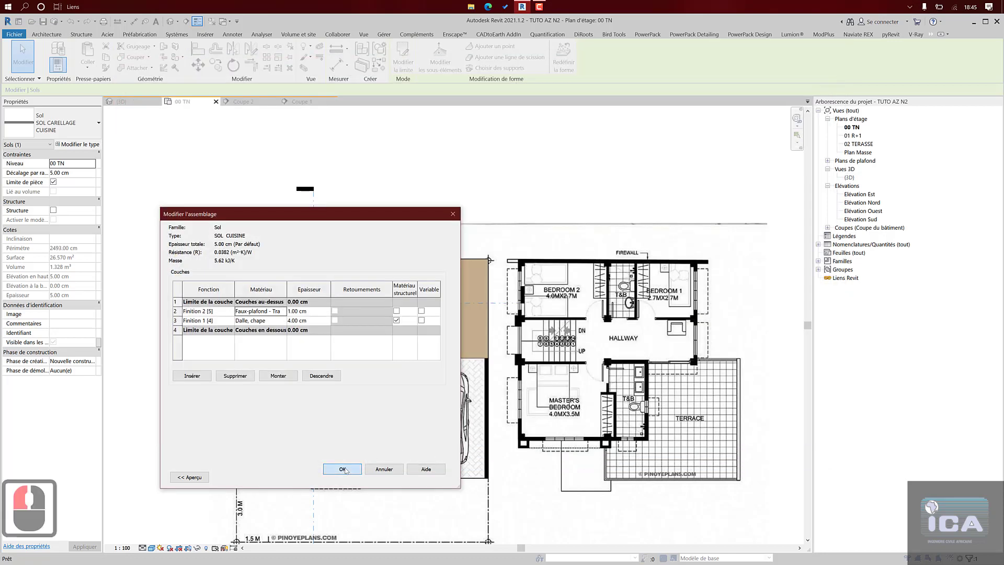
# - Confirm the SOL CUISINE type for the kitchen and dining floor, deselect it and open the 3D view
pyautogui.click(353, 471)
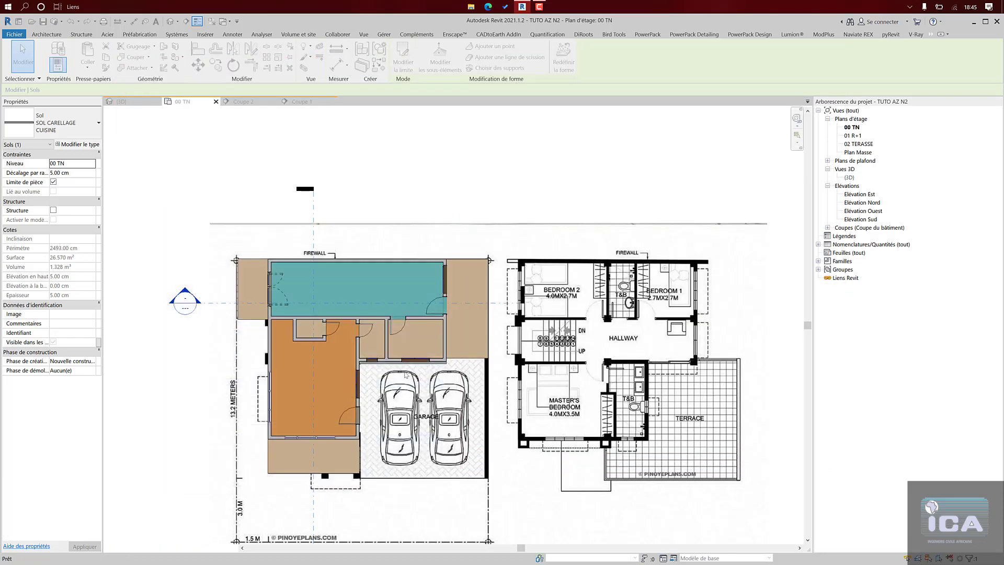
pyautogui.click(410, 166)
pyautogui.click(142, 103)
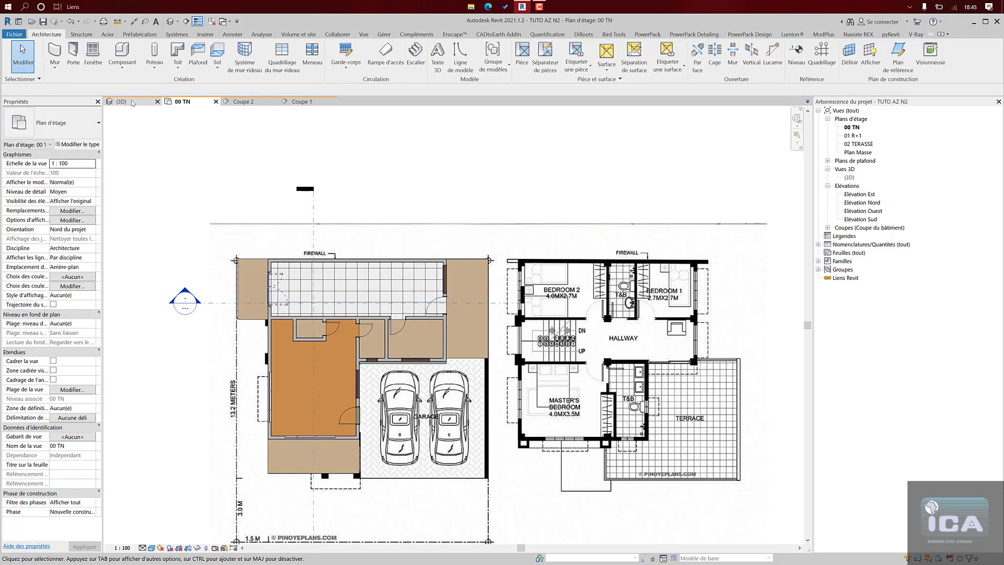
# - Examine the new kitchen tiles and the neighbouring floors in the 3D view, up close and from several angles
pyautogui.scroll(6, 539, 271)
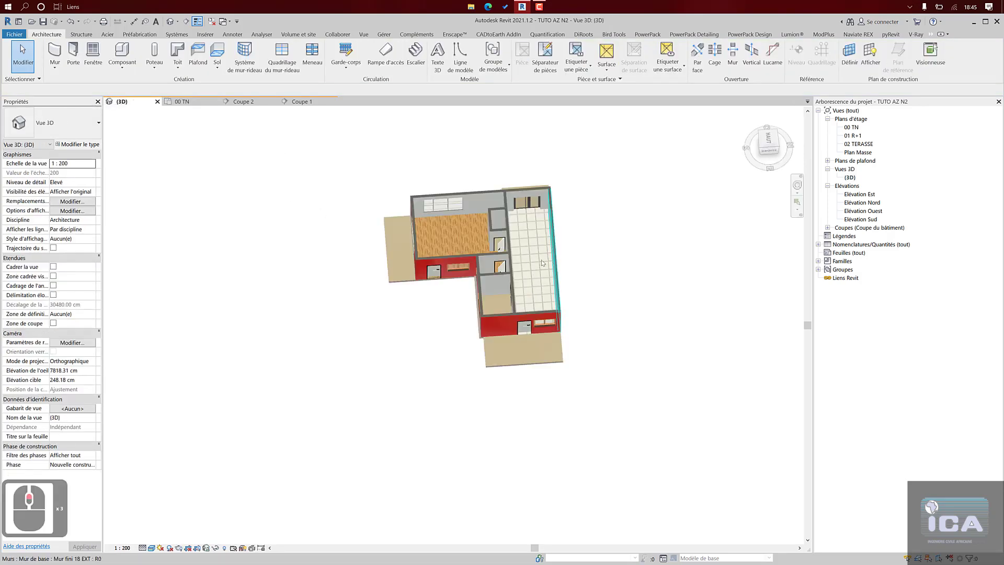
pyautogui.scroll(-5, 541, 268)
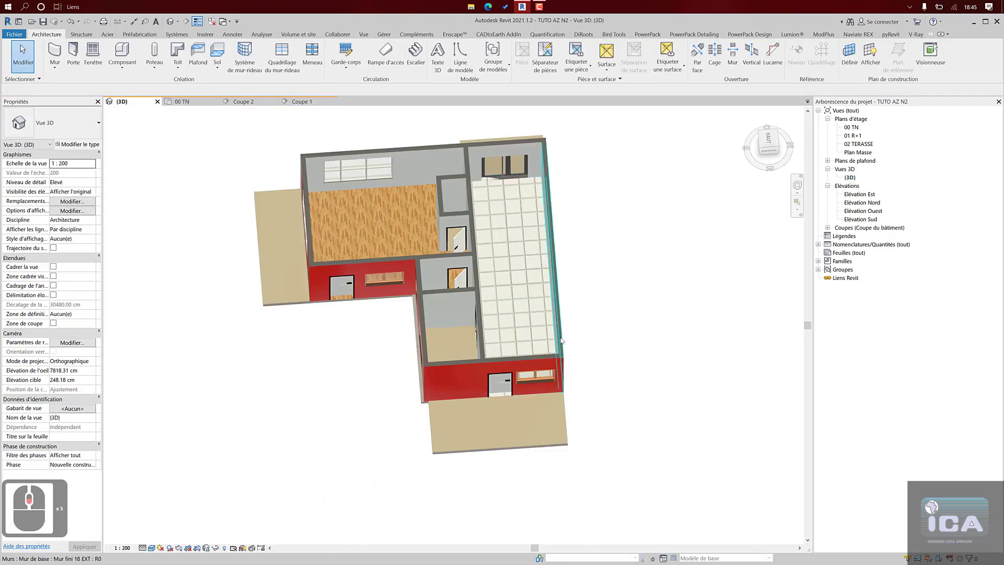
pyautogui.scroll(2, 578, 320)
pyautogui.keyDown('shift'); pyautogui.moveTo(615, 278); pyautogui.dragTo(756, 366, button='middle'); pyautogui.keyUp('shift')
pyautogui.scroll(10, 534, 221)
pyautogui.scroll(5, 533, 222)
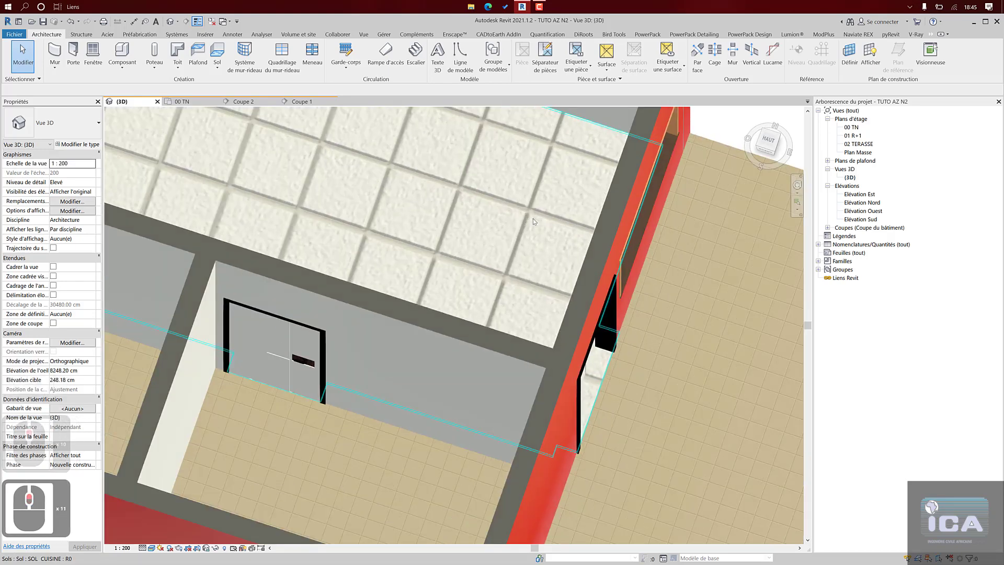
pyautogui.scroll(-15, 533, 222)
pyautogui.keyDown('shift'); pyautogui.moveTo(511, 312); pyautogui.dragTo(449, 329, button='middle'); pyautogui.keyUp('shift')
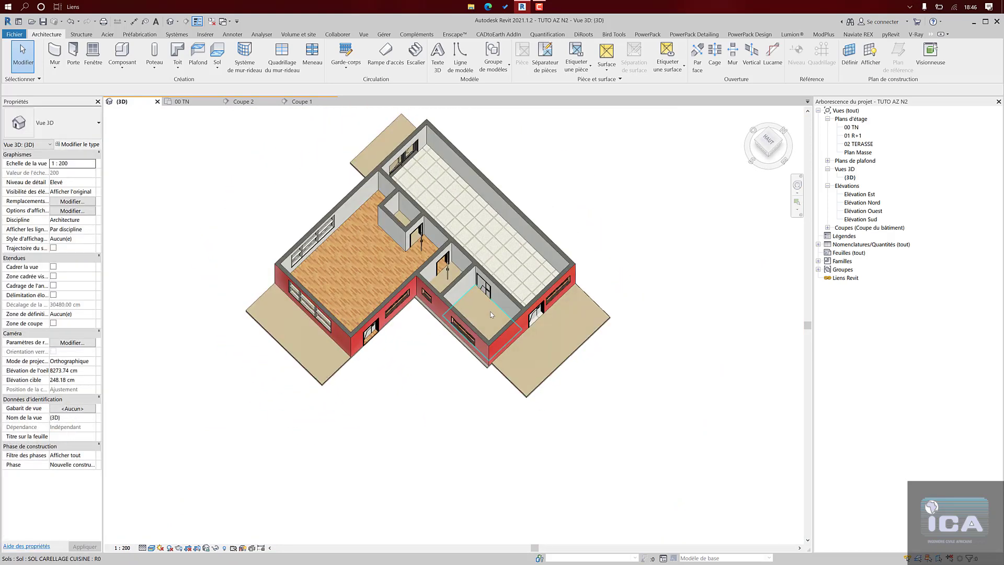
# - Change the floor of the small corner room beside the kitchen to the SOL CUISINE type and save the project
pyautogui.click(490, 311)
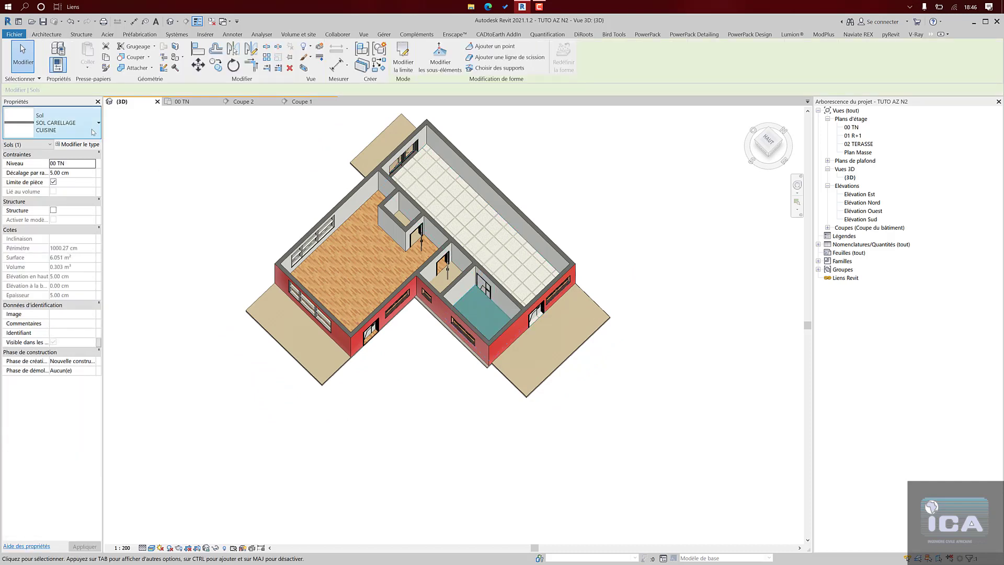
pyautogui.click(68, 124)
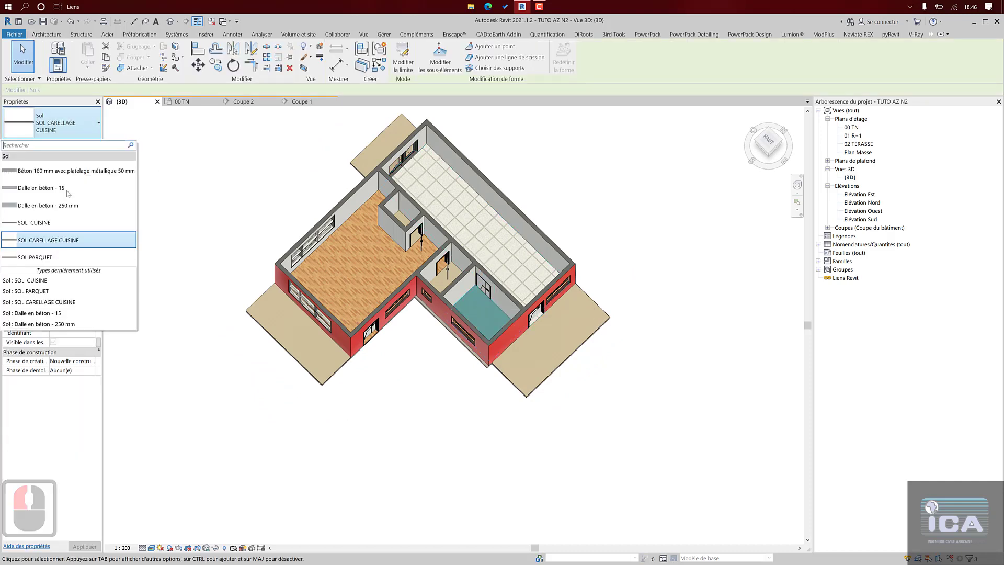
pyautogui.click(68, 240)
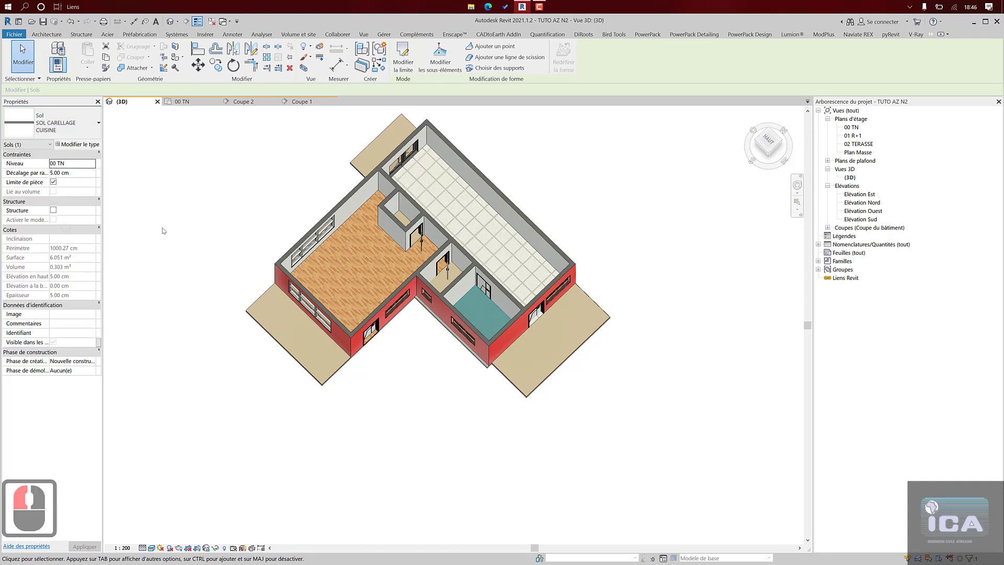
pyautogui.click(232, 183)
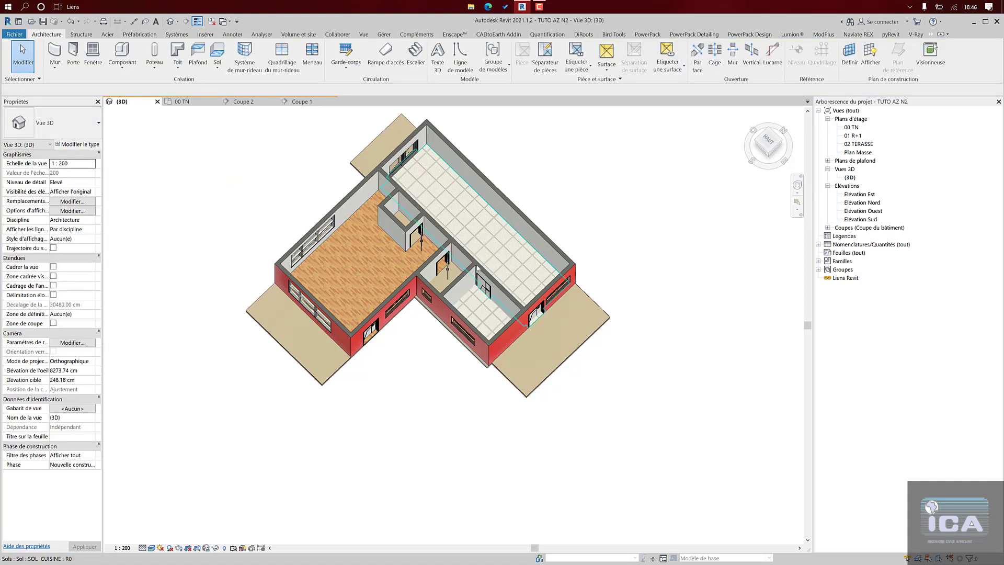
pyautogui.keyDown('shift'); pyautogui.moveTo(422, 251); pyautogui.dragTo(638, 272, button='middle'); pyautogui.keyUp('shift')
pyautogui.click(43, 21)
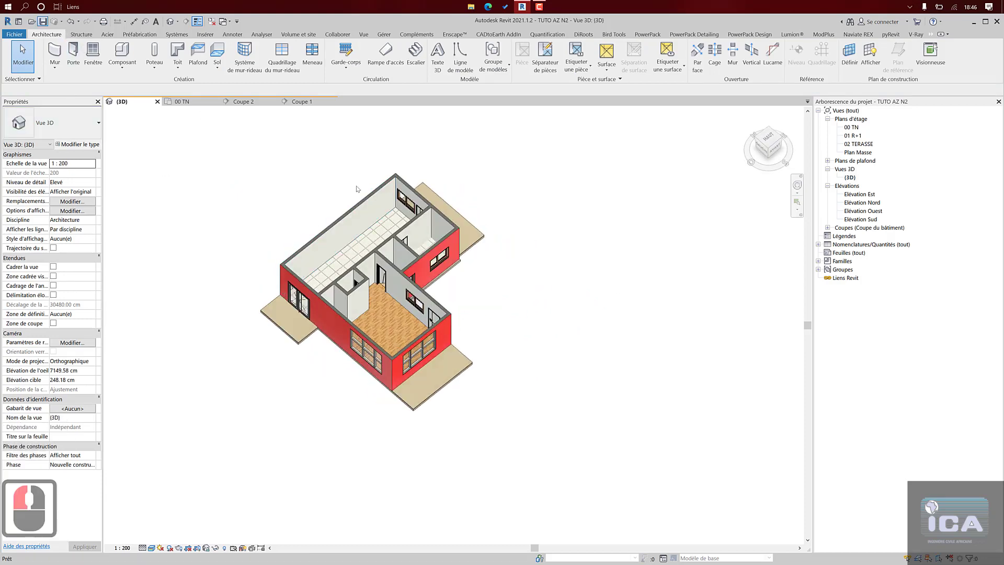
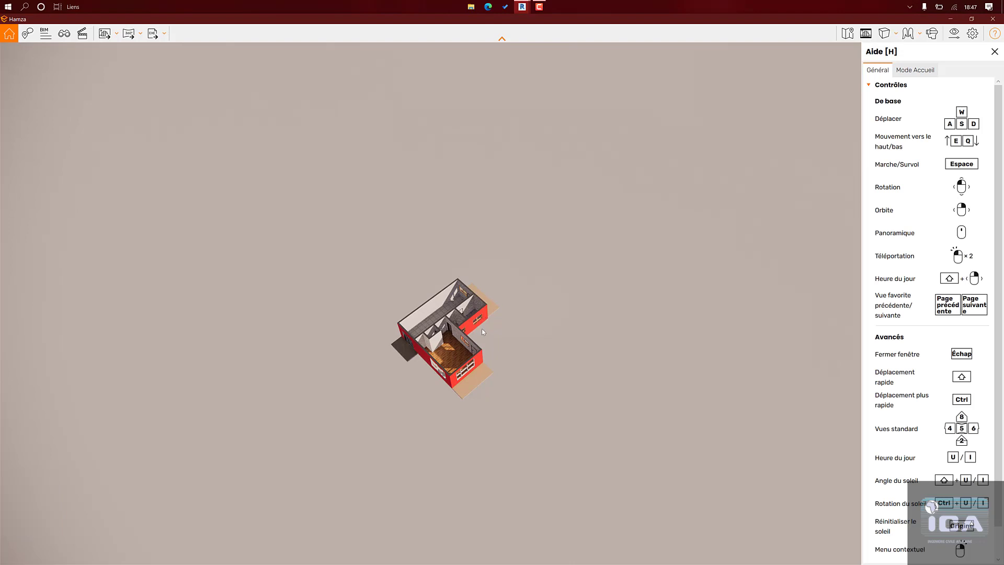
# - Switch to the Enscape render window and move the camera close to the house
pyautogui.hotkey('alt', 'Tab')
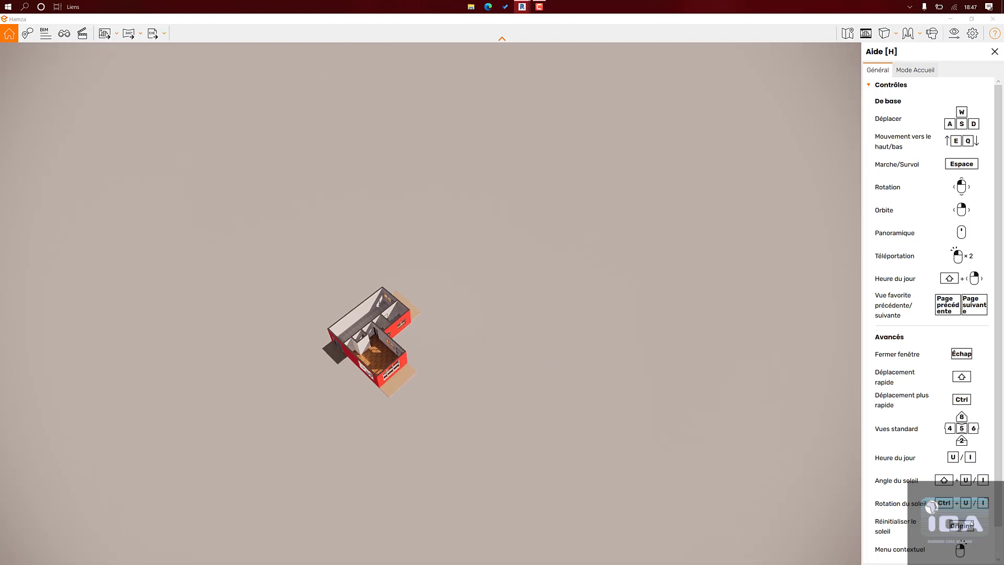
pyautogui.hotkey('shift', 'Up')
pyautogui.hotkey('shift', 'Up')
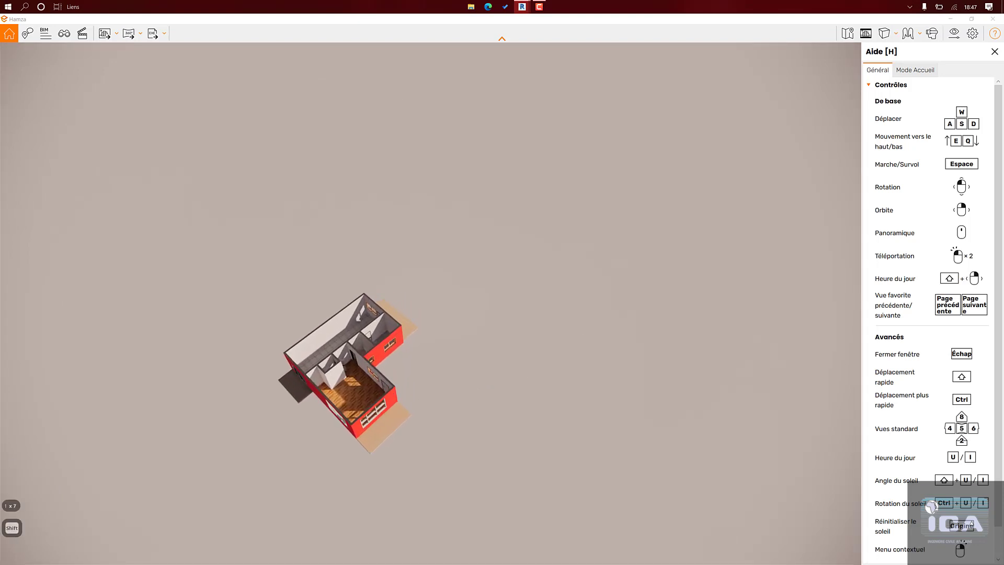
pyautogui.hotkey('shift', 'Up')
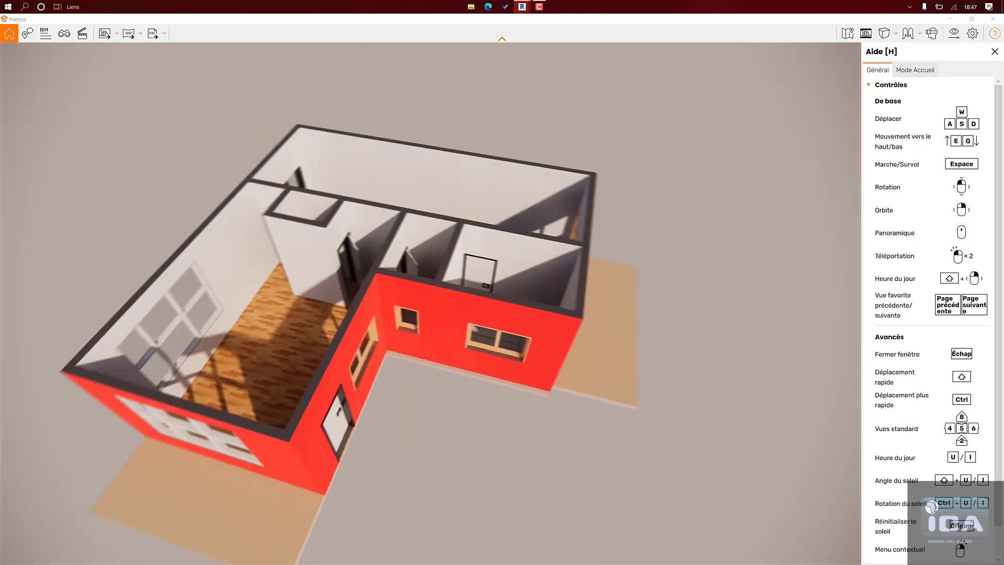
# - Advance the render's time of day until sunlight falls into the rooms
pyautogui.press('i')
pyautogui.press('i')
pyautogui.press('i')
pyautogui.press('i')
pyautogui.press('i')
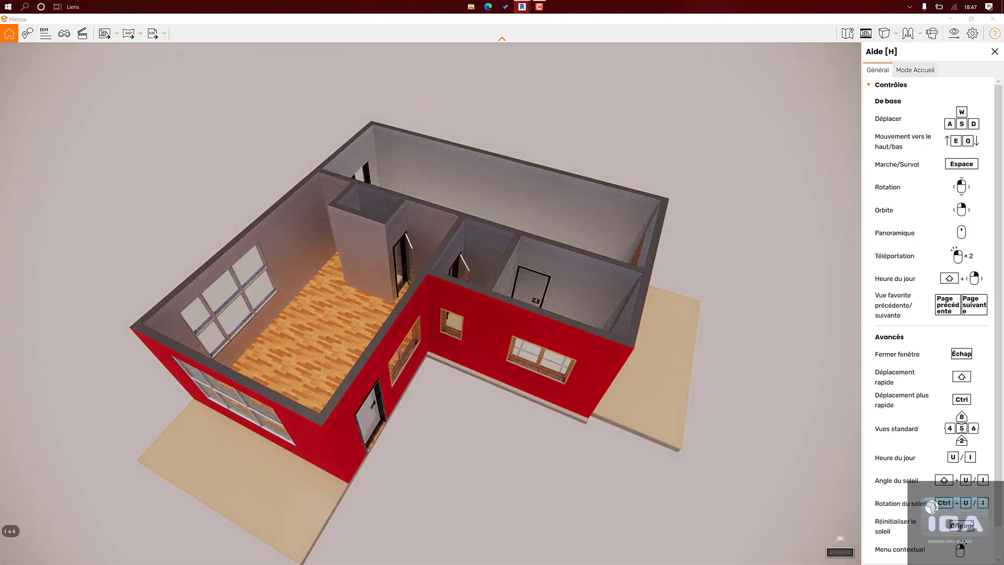
pyautogui.press('i')
pyautogui.press('i')
pyautogui.press('i')
pyautogui.press('i')
pyautogui.press('i')
pyautogui.press('i')
pyautogui.press('i')
pyautogui.press('i')
pyautogui.press('i')
pyautogui.press('i')
pyautogui.press('i')
pyautogui.press('i')
pyautogui.press('i')
pyautogui.press('i')
pyautogui.press('i')
pyautogui.press('i')
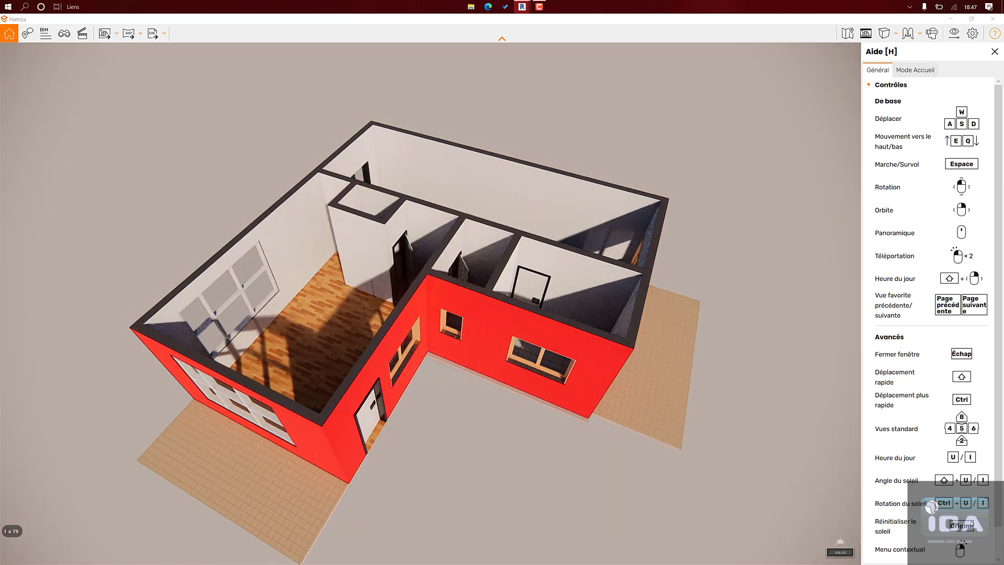
# - Raise the camera above the house and inspect the rendered kitchen tiles and living area parquet from overhead
pyautogui.moveTo(525, 376); pyautogui.dragTo(526, 369)
pyautogui.press('e')
pyautogui.press('e')
pyautogui.press('e')
pyautogui.press('e')
pyautogui.press('e')
pyautogui.press('e')
pyautogui.press('e')
pyautogui.press('e')
pyautogui.press('e')
pyautogui.press('e')
pyautogui.press('e')
pyautogui.press('e')
pyautogui.press('e')
pyautogui.press('e')
pyautogui.press('e')
pyautogui.press('e')
pyautogui.press('e')
pyautogui.press('e')
pyautogui.press('e')
pyautogui.press('e')
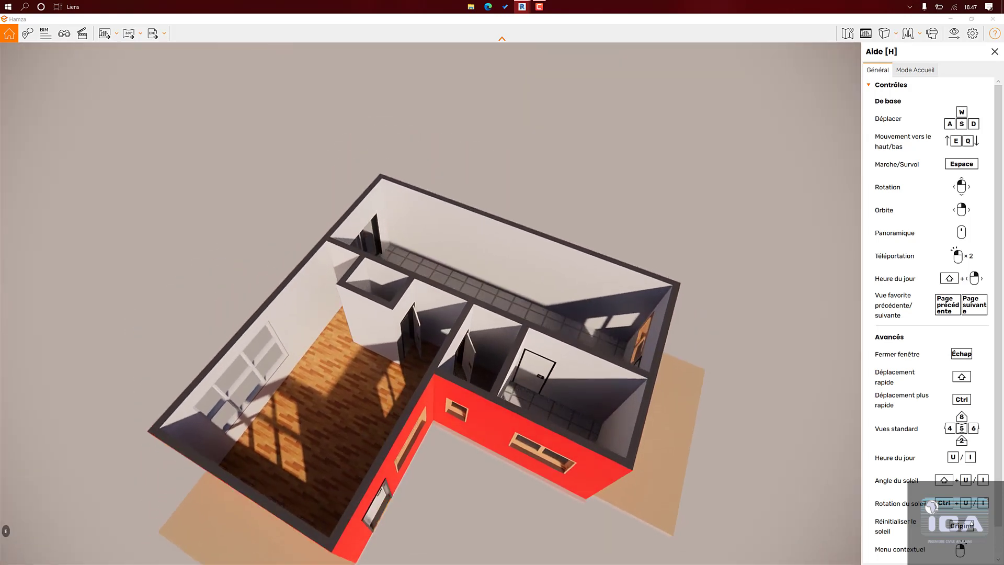
pyautogui.press('e')
pyautogui.press('e')
pyautogui.press('e')
pyautogui.press('e')
pyautogui.press('e')
pyautogui.press('e')
pyautogui.press('e')
pyautogui.press('e')
pyautogui.press('e')
pyautogui.press('e')
pyautogui.press('e')
pyautogui.press('e')
pyautogui.press('e')
pyautogui.press('e')
pyautogui.press('e')
pyautogui.press('e')
pyautogui.press('e')
pyautogui.press('e')
pyautogui.press('e')
pyautogui.press('e')
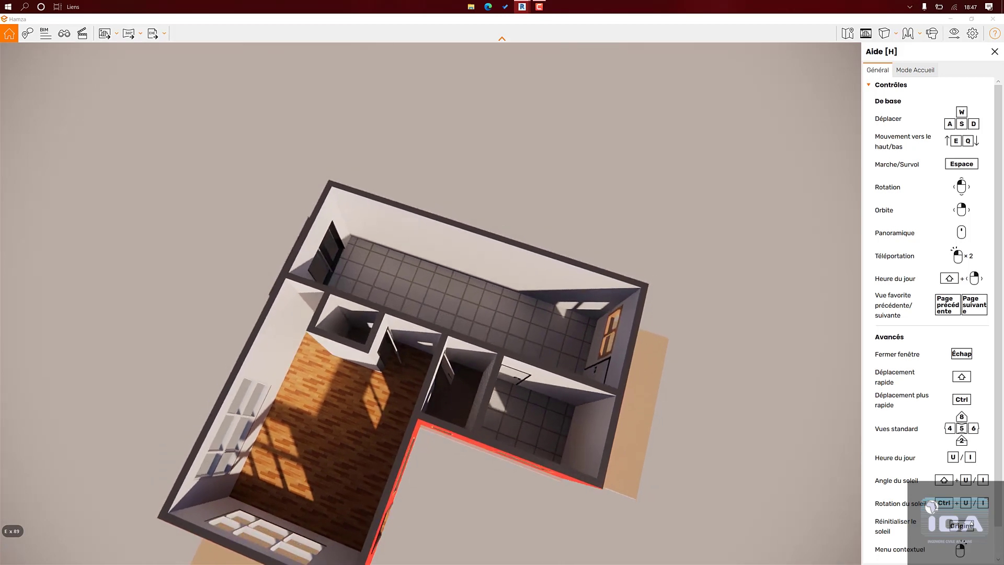
pyautogui.press('e')
pyautogui.press('e')
pyautogui.press('e')
pyautogui.press('e')
pyautogui.press('e')
pyautogui.press('e')
pyautogui.press('e')
pyautogui.press('e')
pyautogui.press('e')
pyautogui.press('e')
pyautogui.press('e')
pyautogui.press('e')
pyautogui.press('e')
pyautogui.press('e')
pyautogui.press('e')
pyautogui.press('e')
pyautogui.press('e')
pyautogui.press('e')
pyautogui.press('e')
pyautogui.press('e')
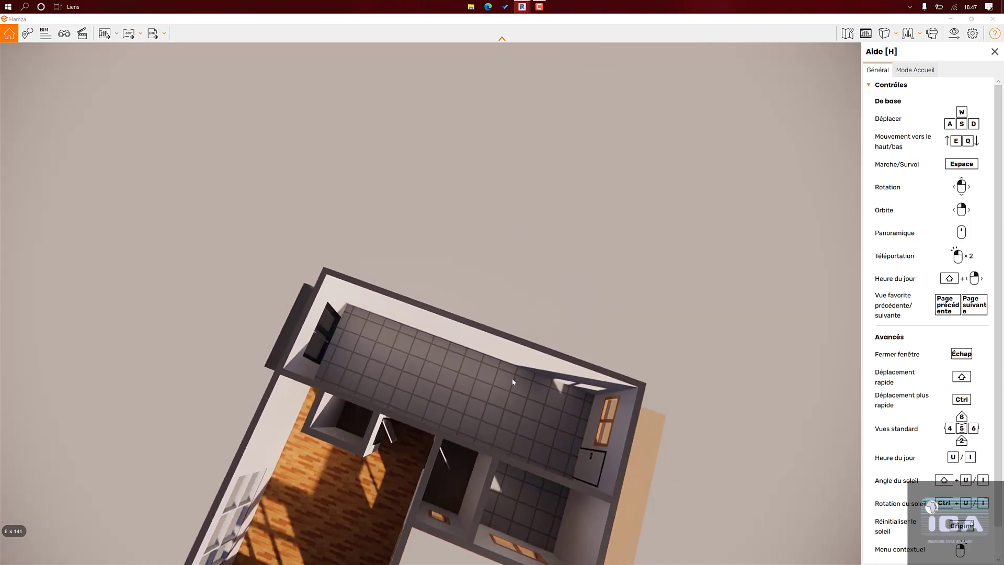
pyautogui.scroll(6, 503, 388)
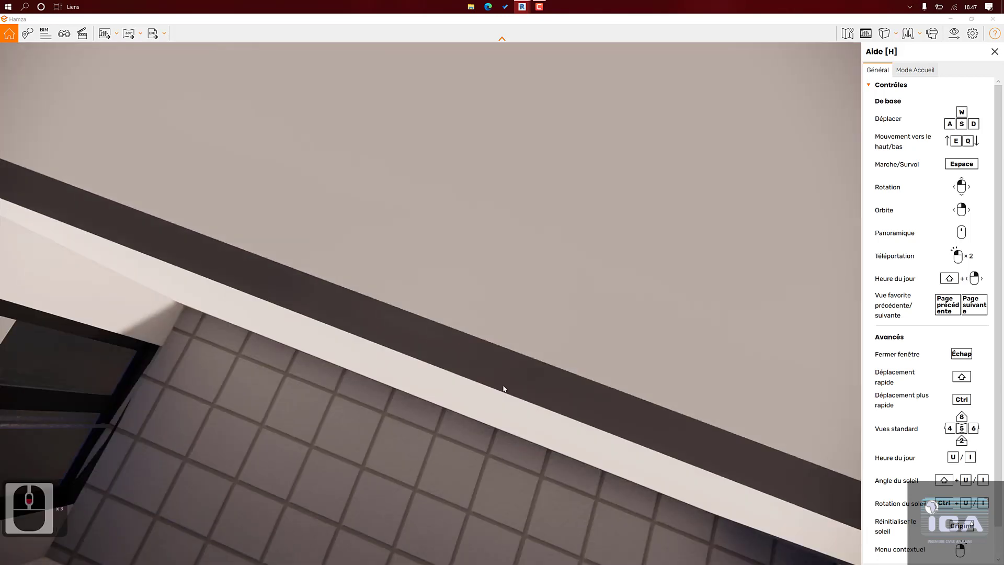
pyautogui.scroll(-6, 503, 390)
# - View the rendered house's exterior facades and terraces from a lower angle and close the Enscape render window
pyautogui.moveTo(504, 448); pyautogui.dragTo(251, 360)
pyautogui.hotkey('shift', 'a')
pyautogui.hotkey('shift', 's')
pyautogui.hotkey('shift', 'a')
pyautogui.hotkey('shift', 'w')
pyautogui.press('Left')
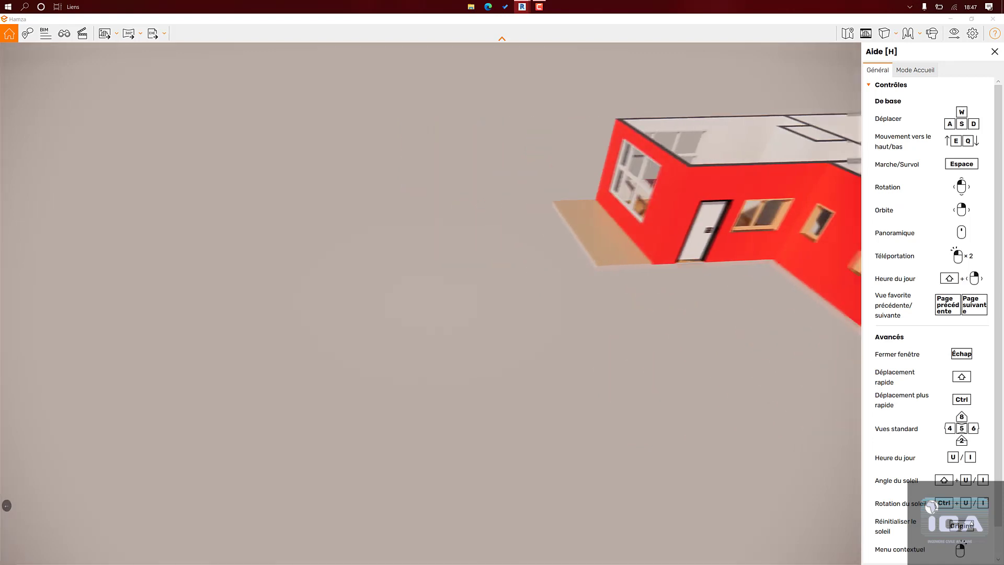
pyautogui.moveTo(821, 235); pyautogui.dragTo(467, 261)
pyautogui.click(993, 19)
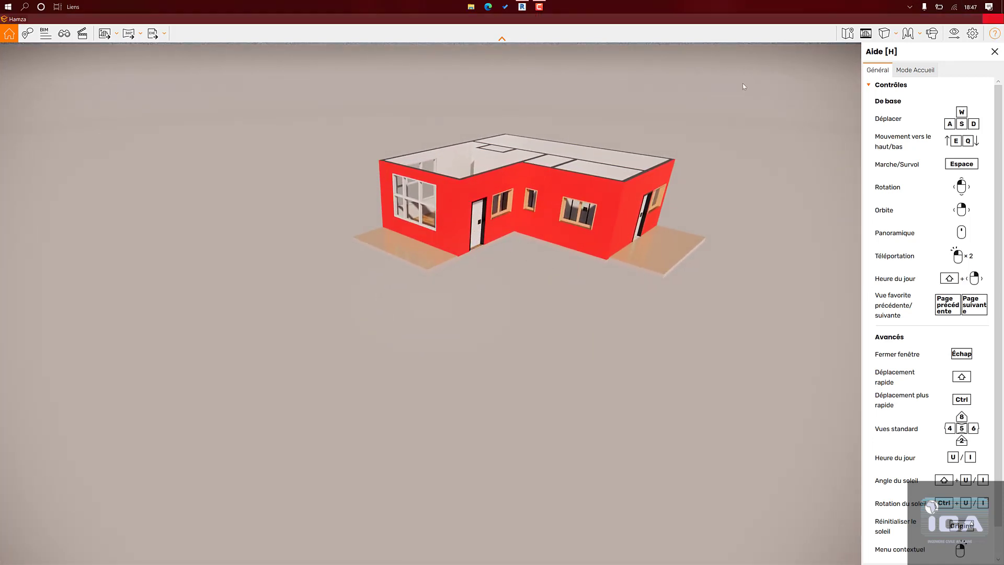
# - Duplicate the type of the exterior terrace floors in the Revit 3D view as SOL EXTERIEUR CARRELAGE
pyautogui.moveTo(540, 327); pyautogui.dragTo(568, 345, button='middle')
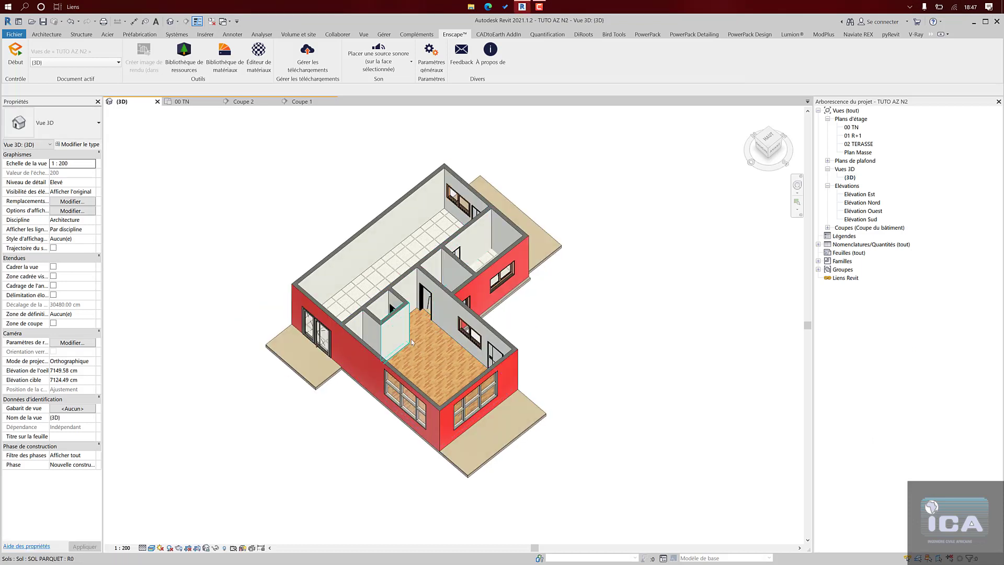
pyautogui.scroll(-2, 419, 361)
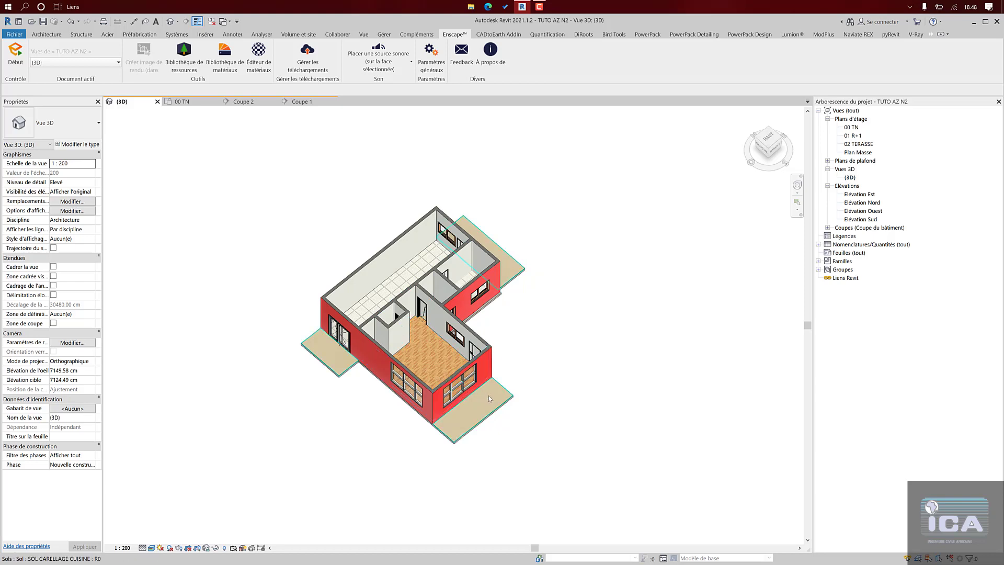
pyautogui.scroll(2, 490, 397)
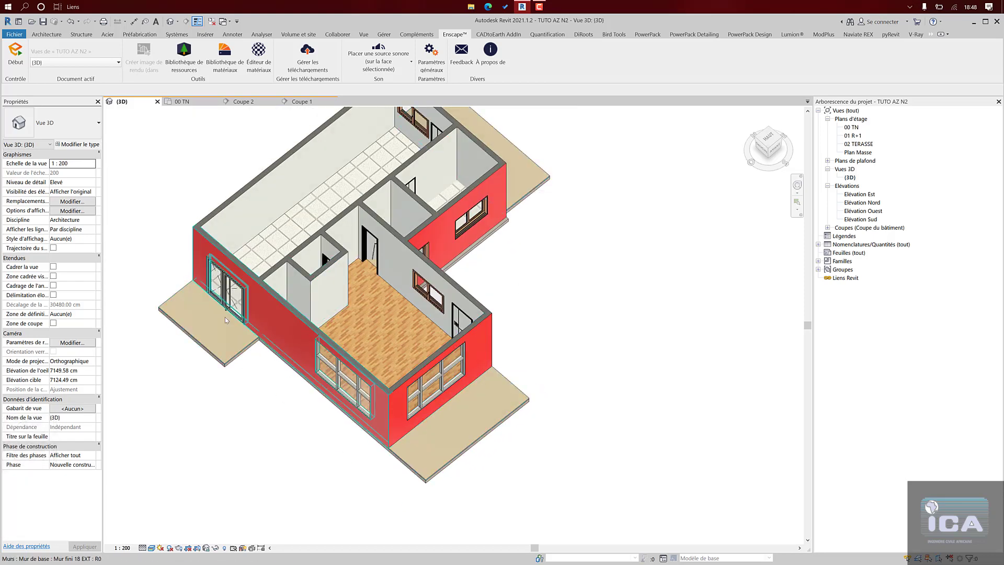
pyautogui.scroll(3, 483, 403)
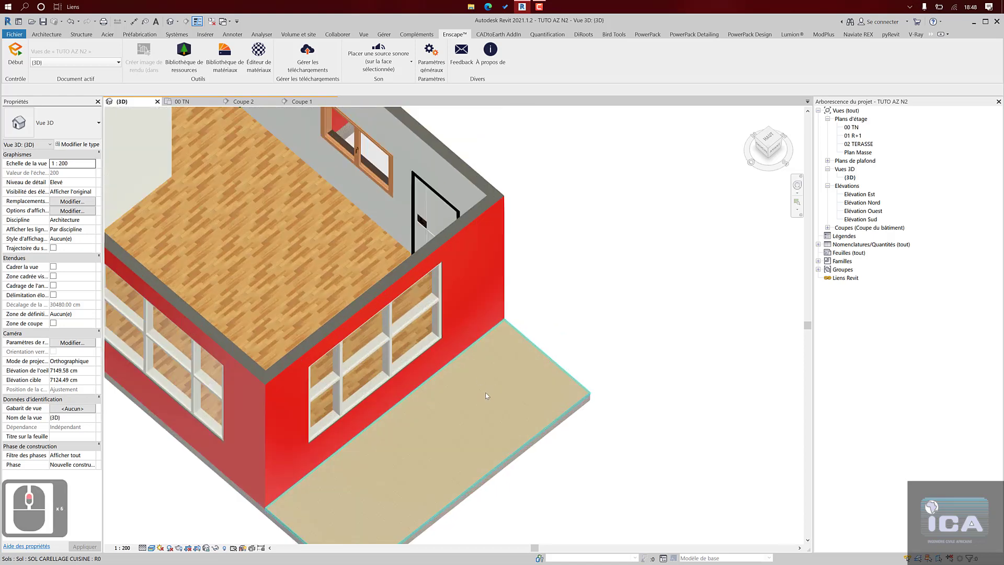
pyautogui.scroll(-3, 487, 396)
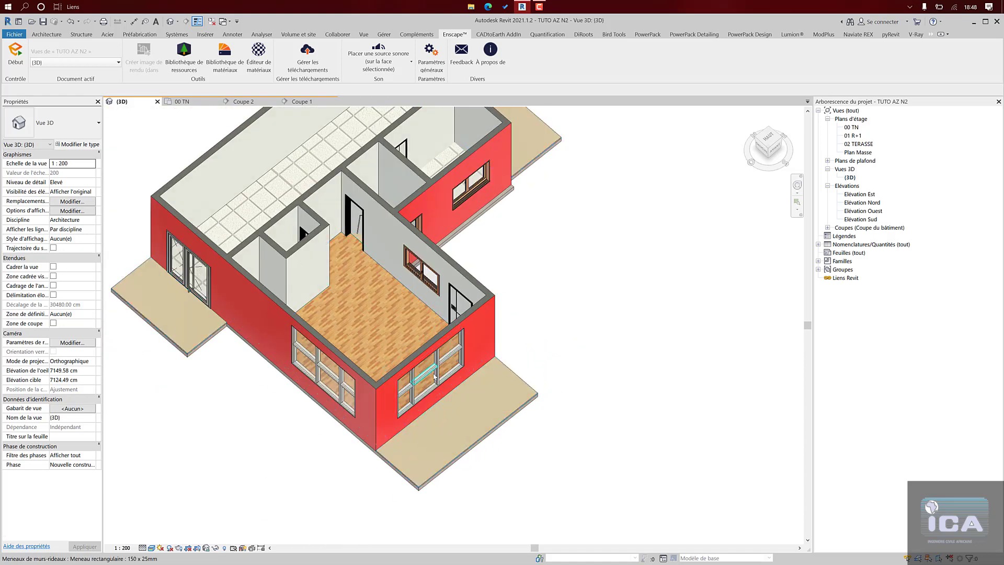
pyautogui.click(463, 415)
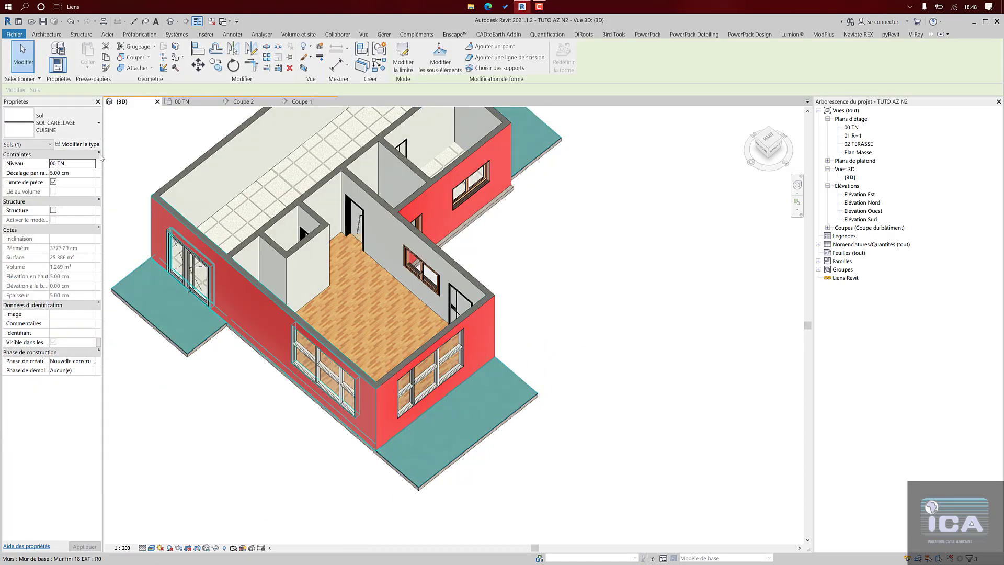
pyautogui.click(78, 144)
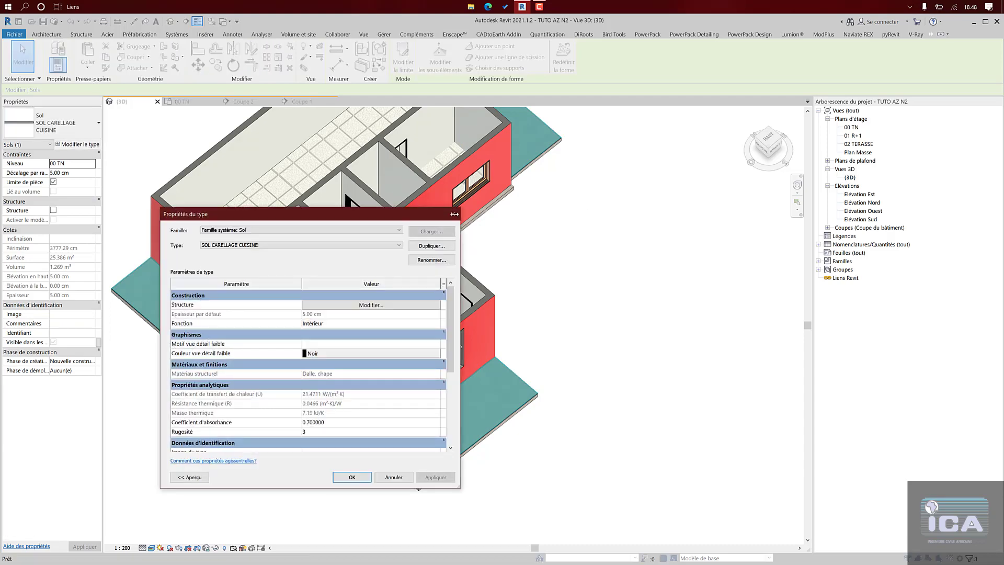
pyautogui.click(434, 245)
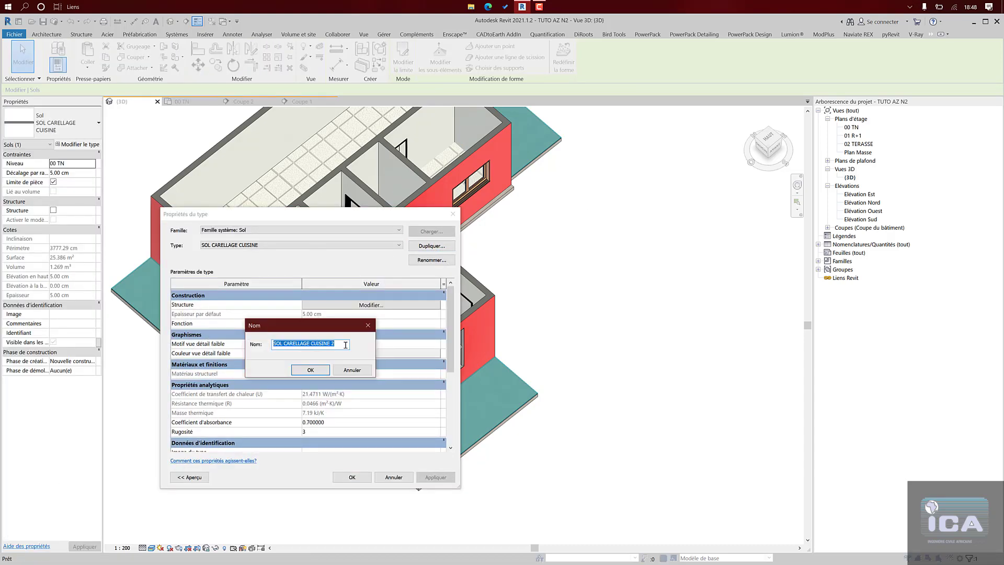
pyautogui.moveTo(345, 345); pyautogui.dragTo(298, 349)
pyautogui.write('EXTERIEUR')
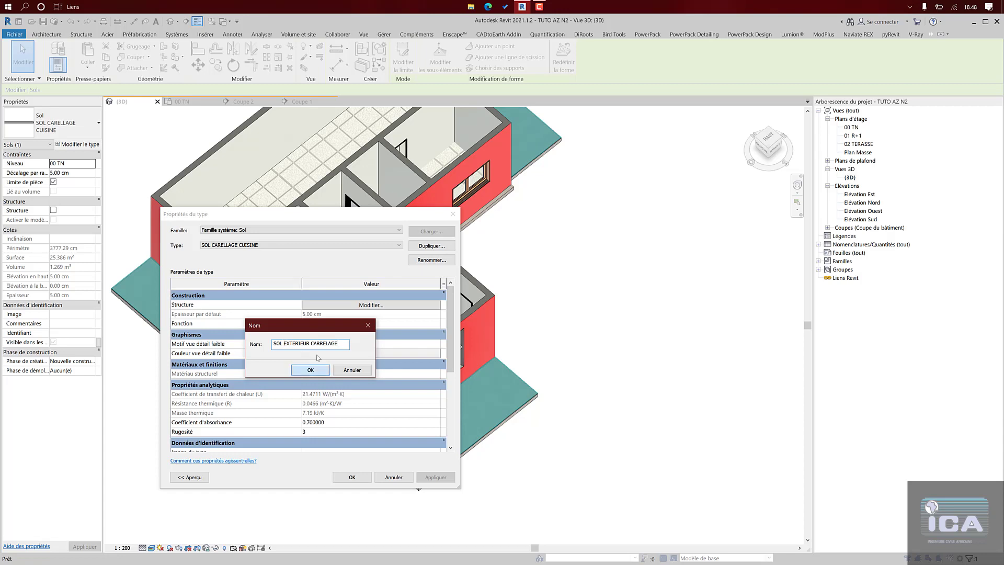
pyautogui.click(309, 370)
# - Open the material choice for the Finition 2 layer of the SOL EXTERIEUR CARRELAGE structure and search for PAVE
pyautogui.click(370, 305)
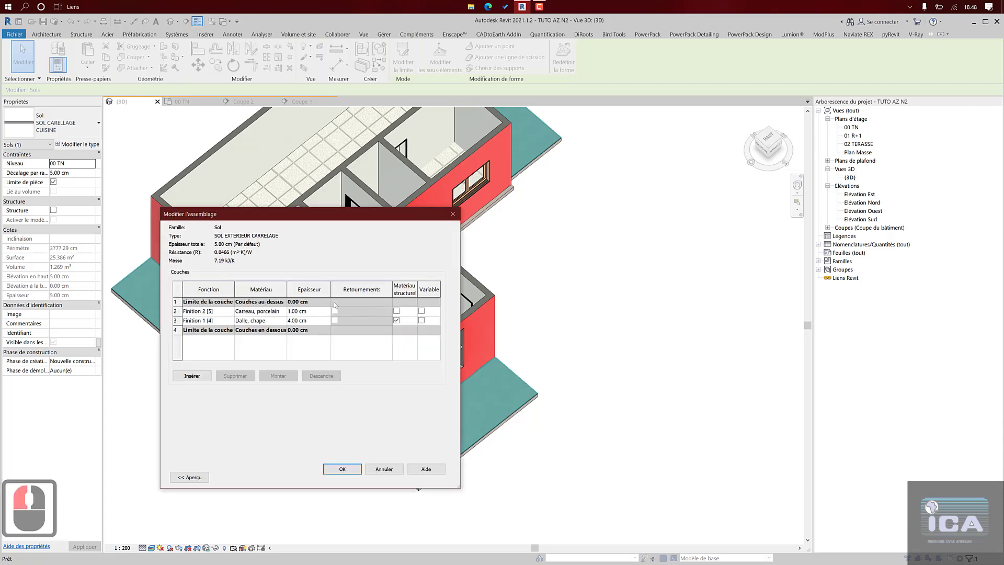
pyautogui.click(283, 311)
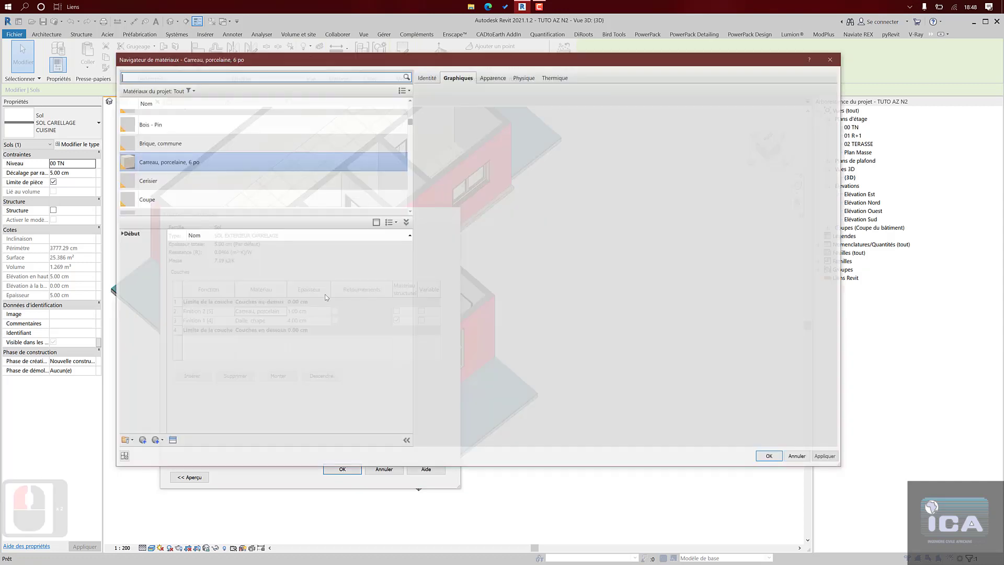
pyautogui.scroll(-5, 256, 157)
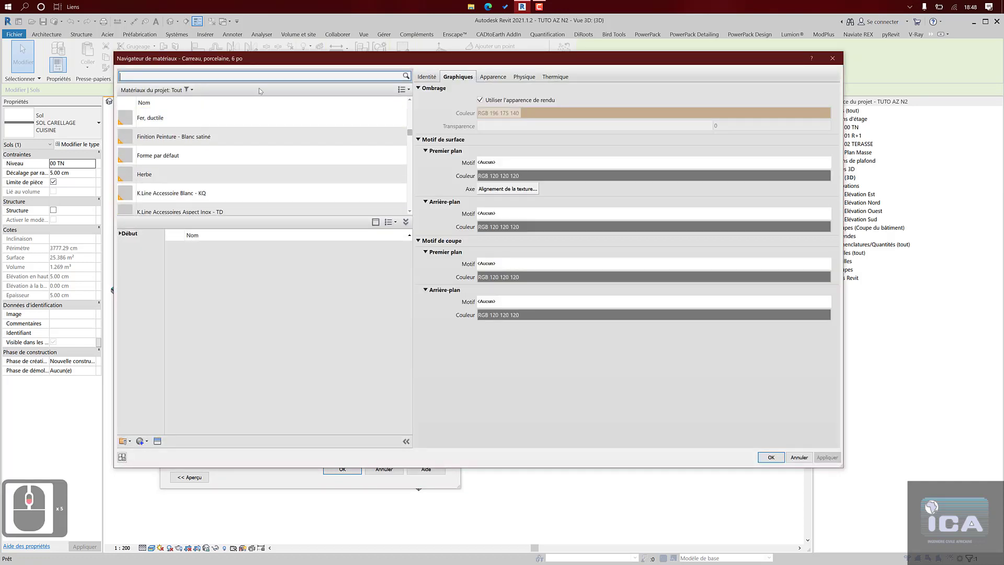
pyautogui.click(270, 74)
pyautogui.write('PAVE')
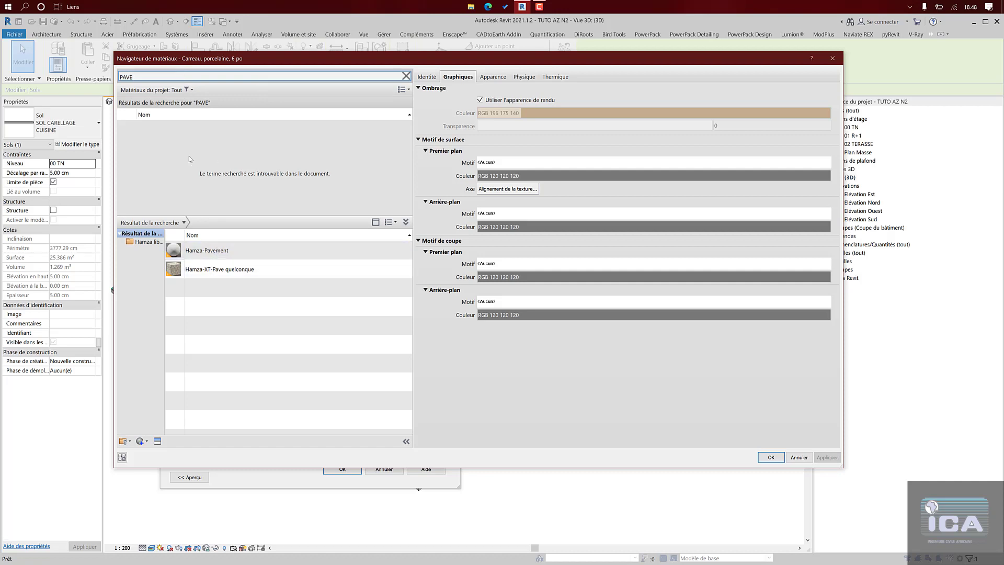
# - Search the materials for PIERRE instead and browse the library's stone and concrete entries
pyautogui.press('BackSpace')
pyautogui.press('BackSpace')
pyautogui.press('BackSpace')
pyautogui.write('PIERRE')
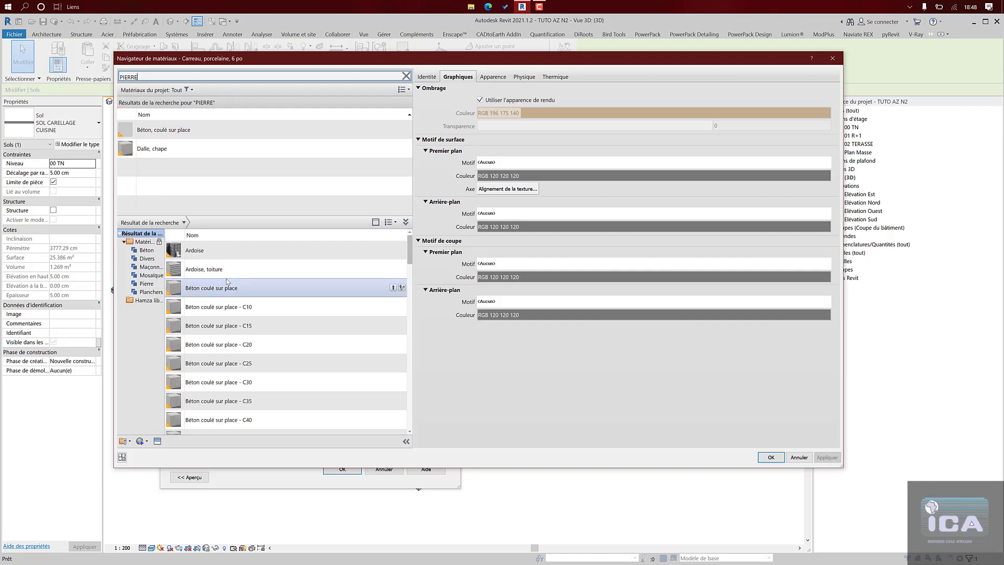
pyautogui.scroll(-11, 227, 280)
pyautogui.scroll(-15, 227, 281)
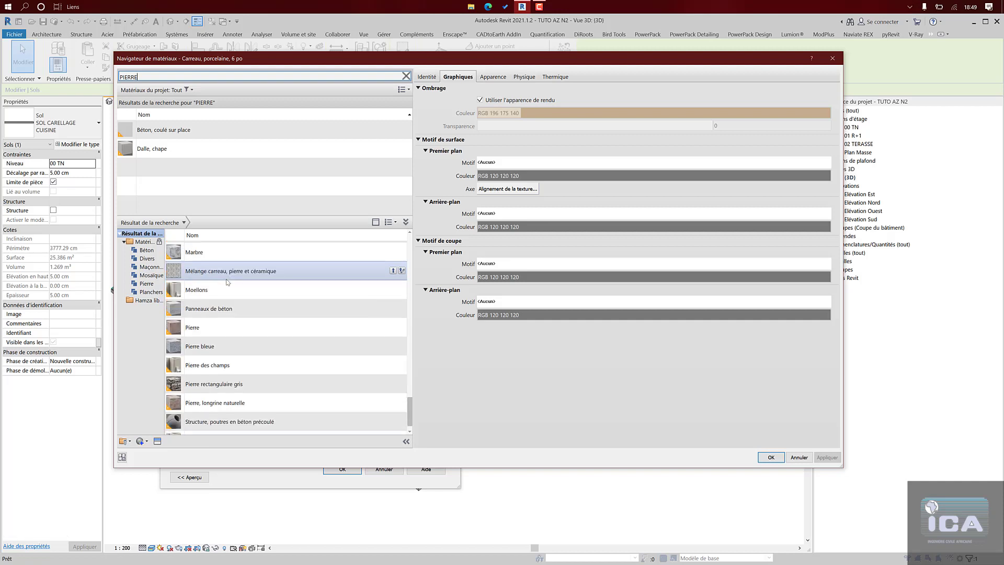
pyautogui.scroll(-2, 227, 283)
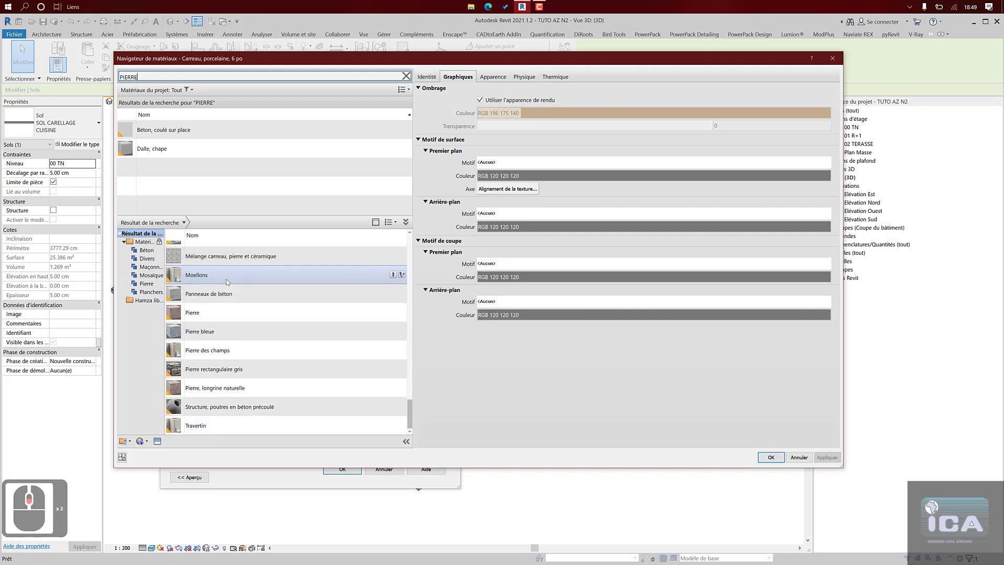
pyautogui.scroll(-3, 246, 368)
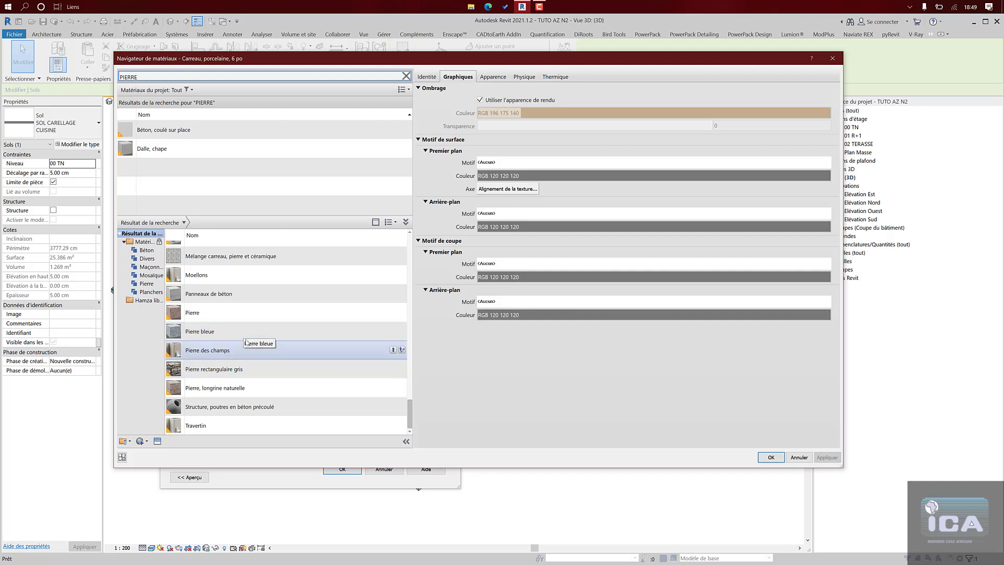
pyautogui.scroll(2, 245, 335)
pyautogui.scroll(7, 225, 291)
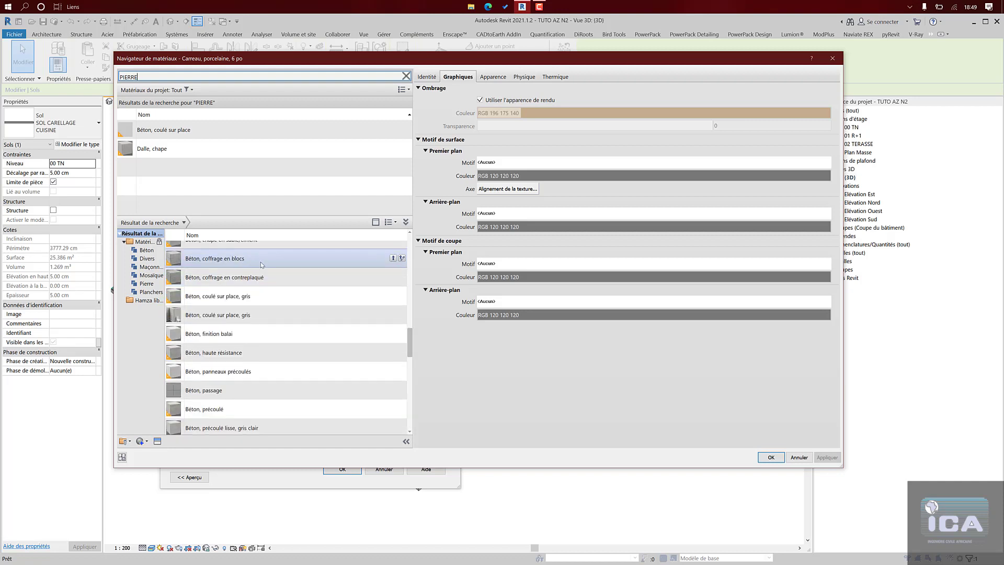
# - Examine the appearance of the library material Béton, coffrage en blocs in an enlarged preview
pyautogui.click(345, 259)
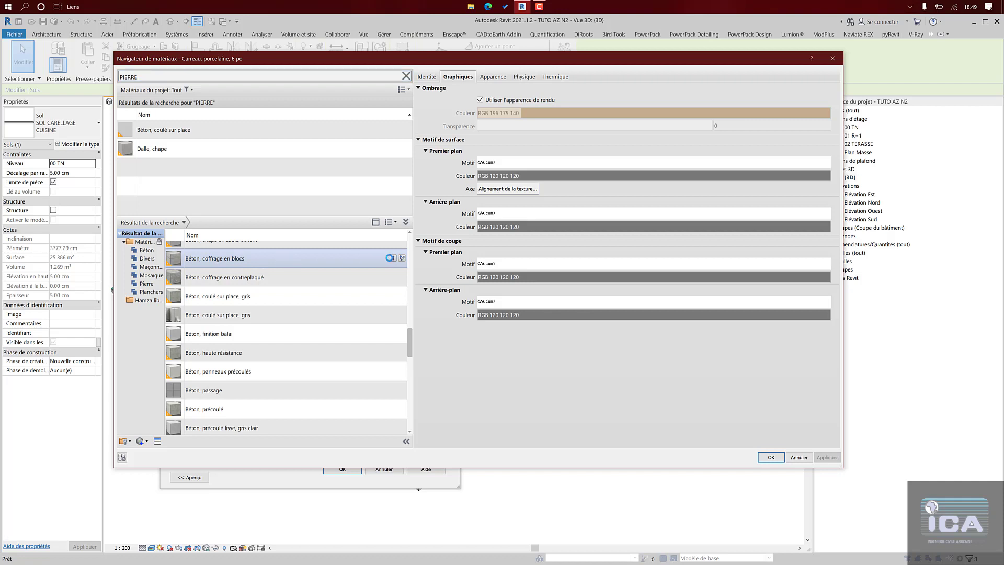
pyautogui.click(366, 244)
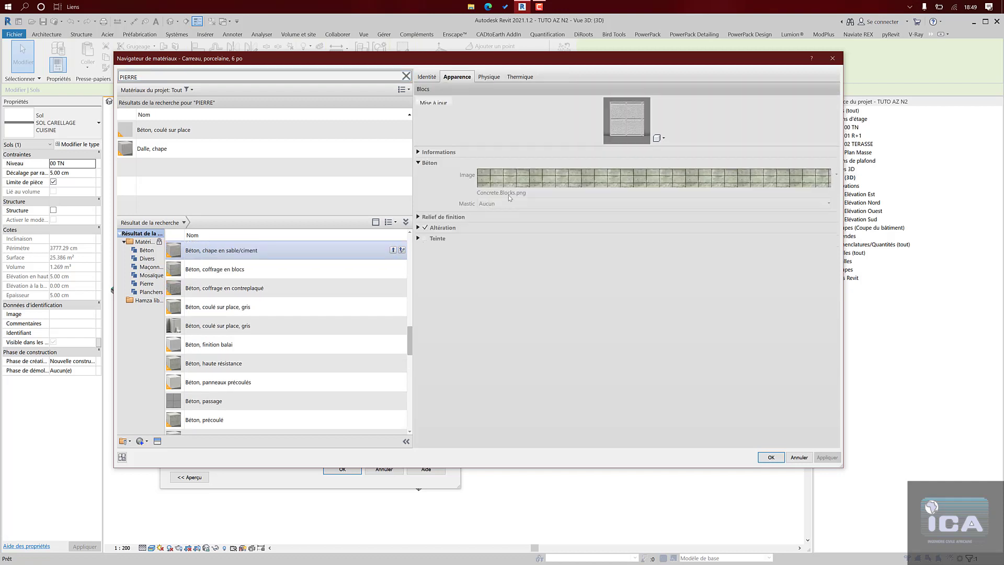
pyautogui.moveTo(629, 147); pyautogui.dragTo(620, 287)
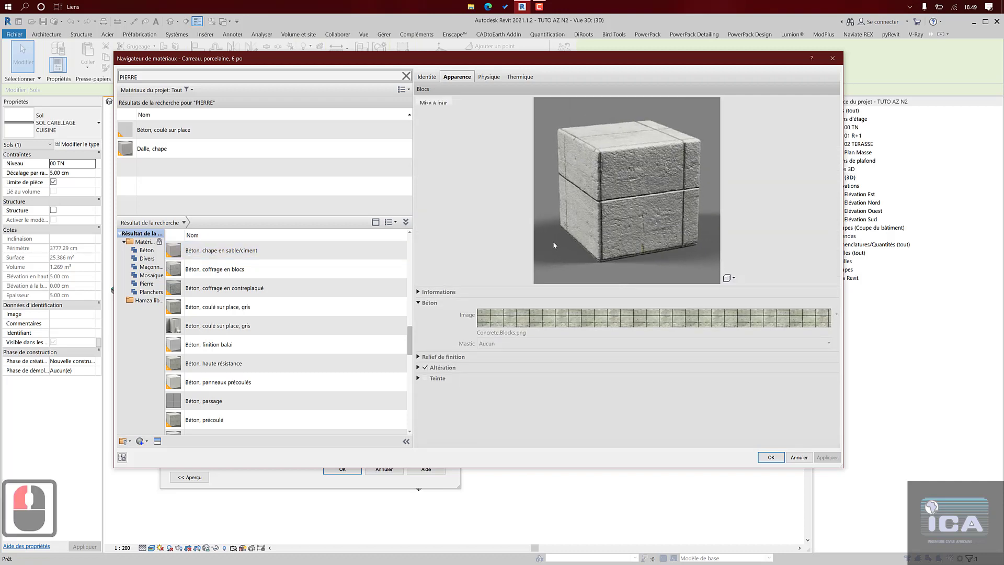
pyautogui.click(275, 291)
pyautogui.click(265, 273)
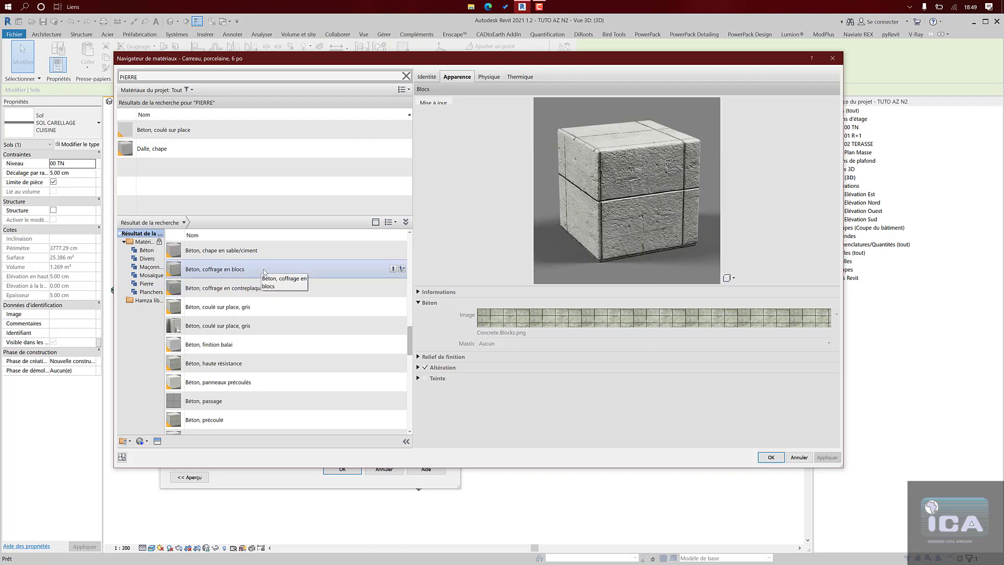
# - Preview the appearance of the library materials Marbre, Mélange carreau, pierre et céramique, and Travertin
pyautogui.scroll(-5, 263, 335)
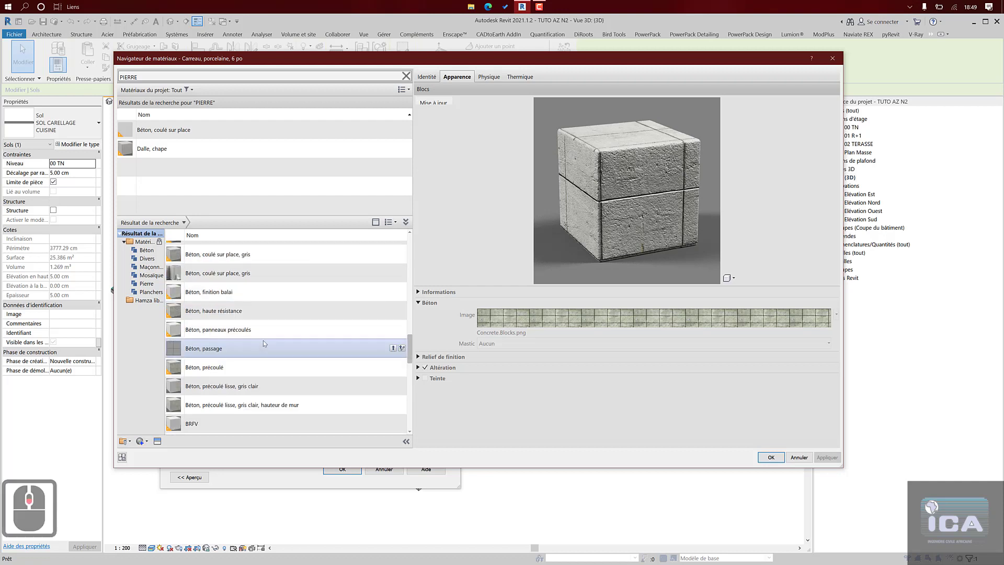
pyautogui.scroll(2, 255, 304)
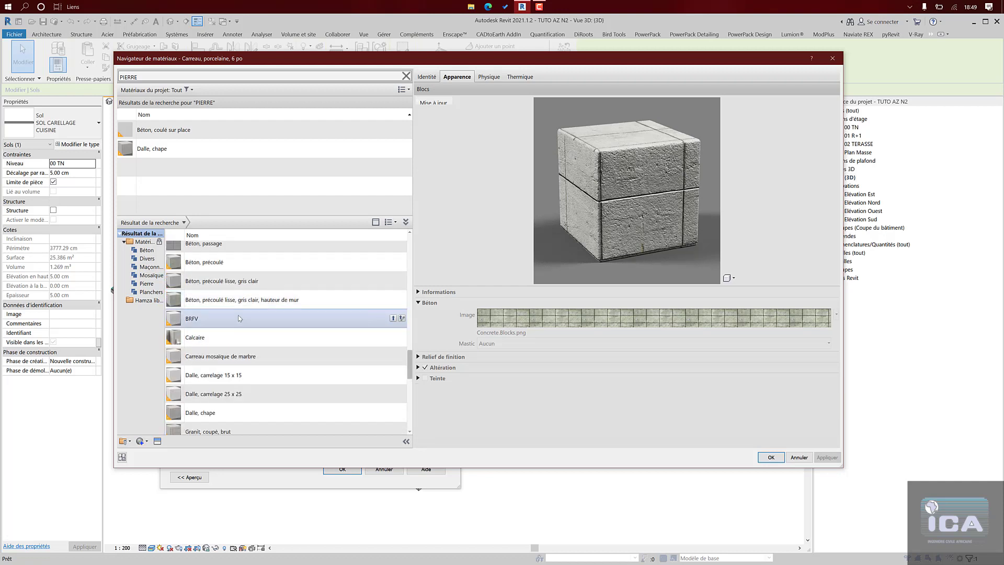
pyautogui.scroll(-4, 242, 384)
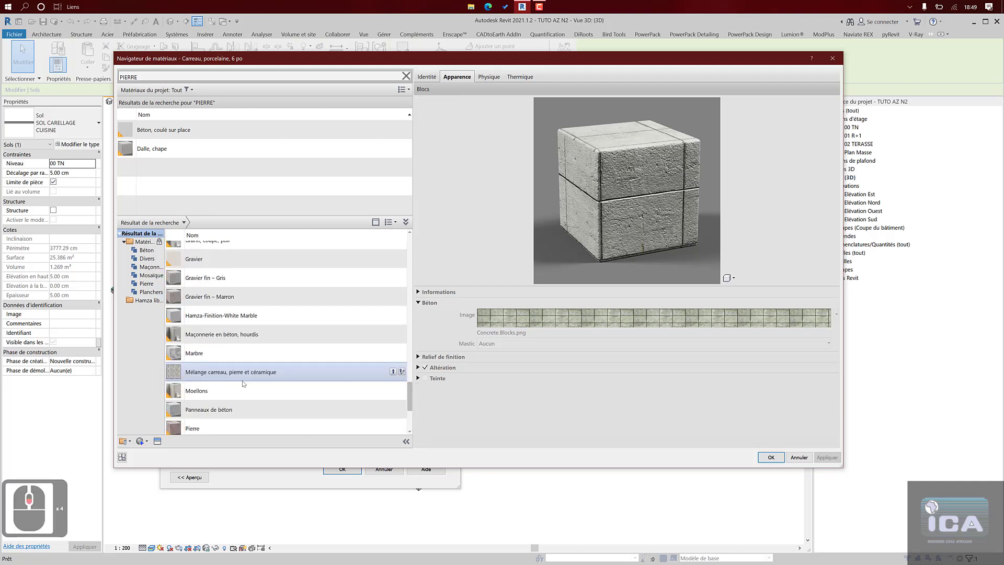
pyautogui.click(231, 352)
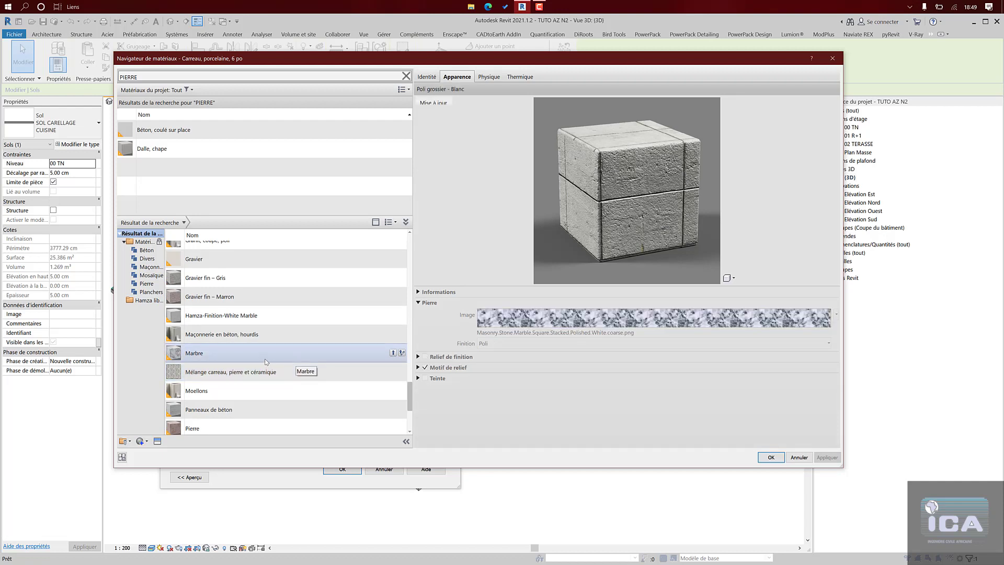
pyautogui.click(244, 367)
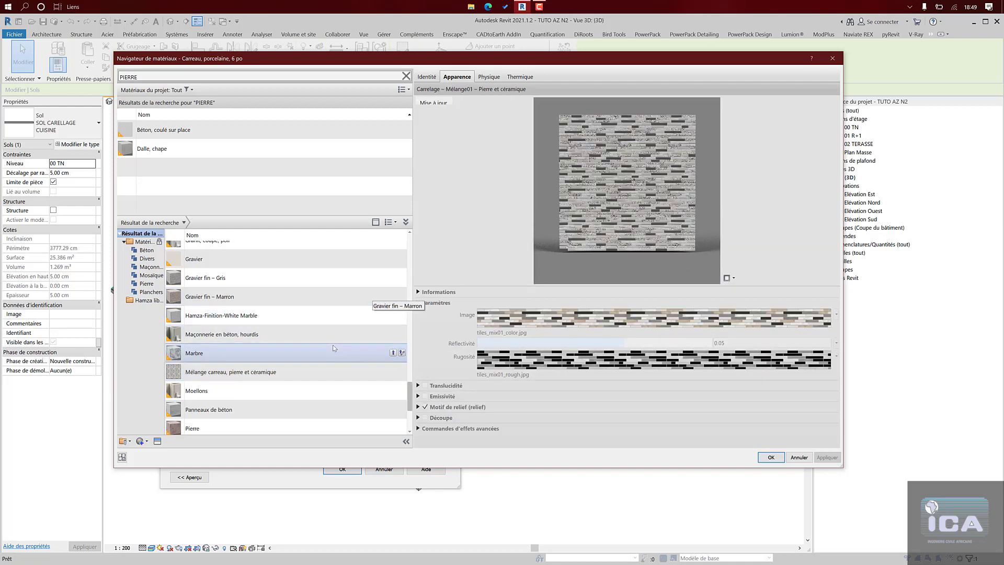
pyautogui.scroll(-2, 333, 344)
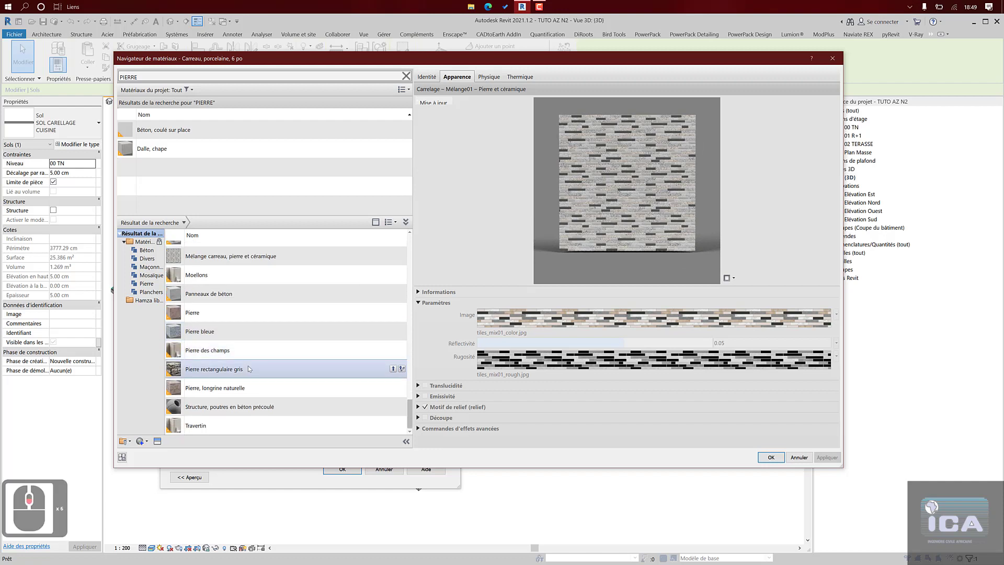
pyautogui.click(235, 421)
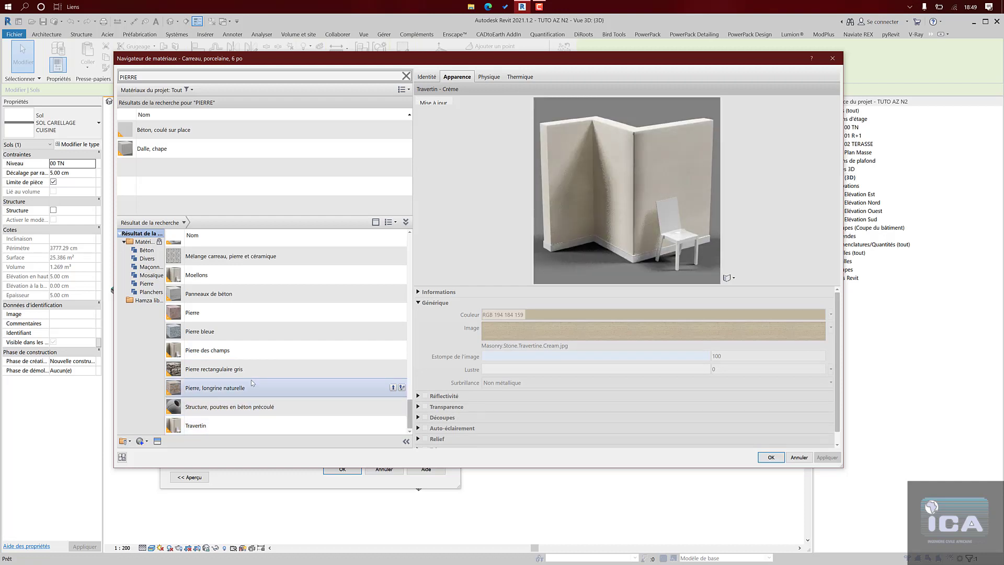
# - Add the library material Granit, coupé, brut to the project and assign it to the Finition 2 layer
pyautogui.scroll(3, 252, 383)
pyautogui.scroll(3, 234, 301)
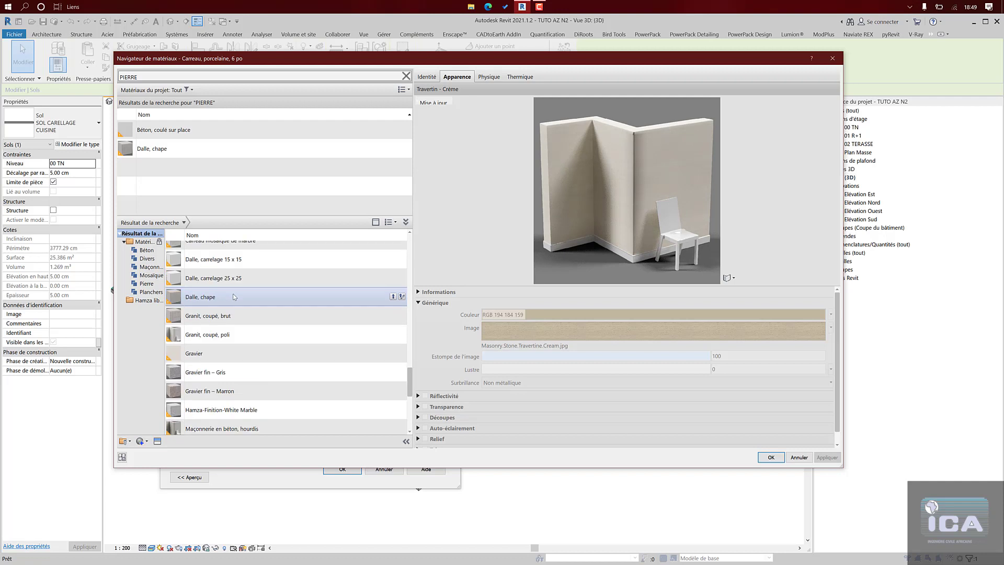
pyautogui.click(272, 320)
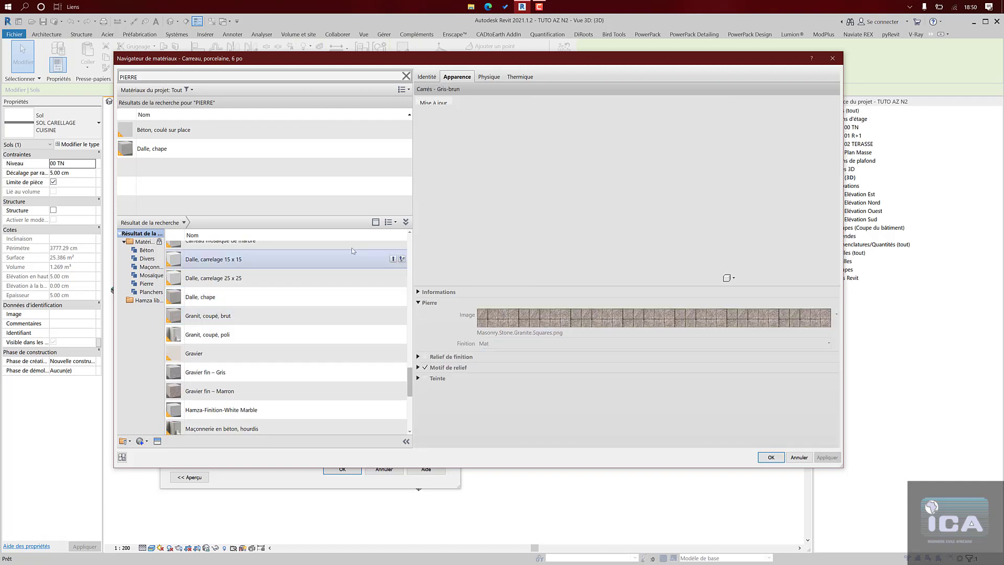
pyautogui.scroll(1, 362, 251)
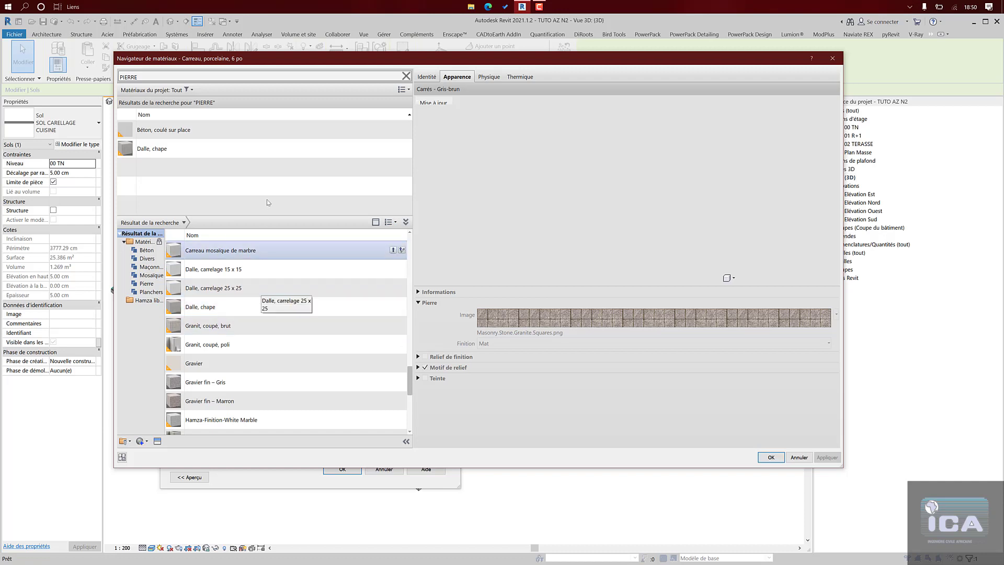
pyautogui.click(393, 326)
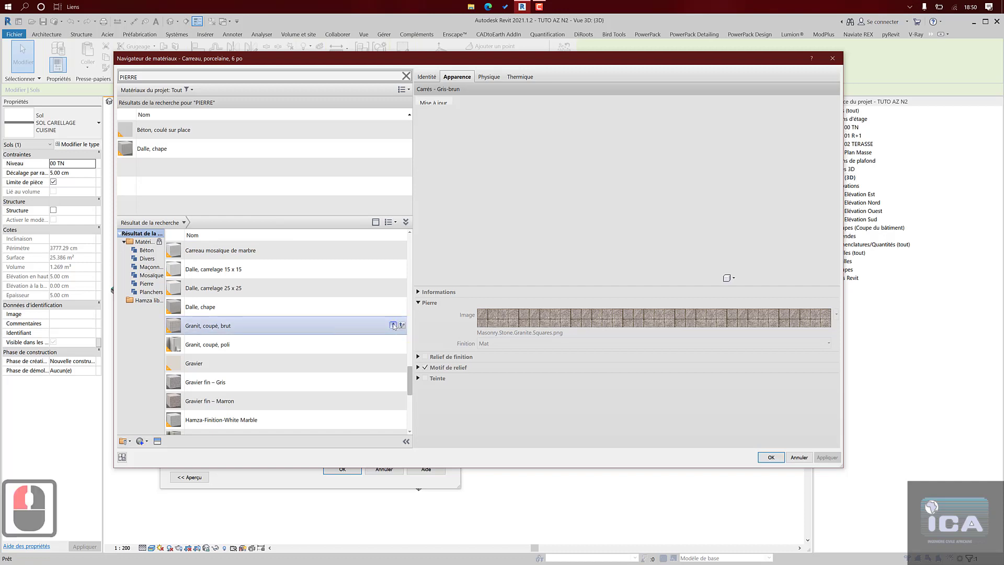
pyautogui.click(482, 100)
pyautogui.click(493, 77)
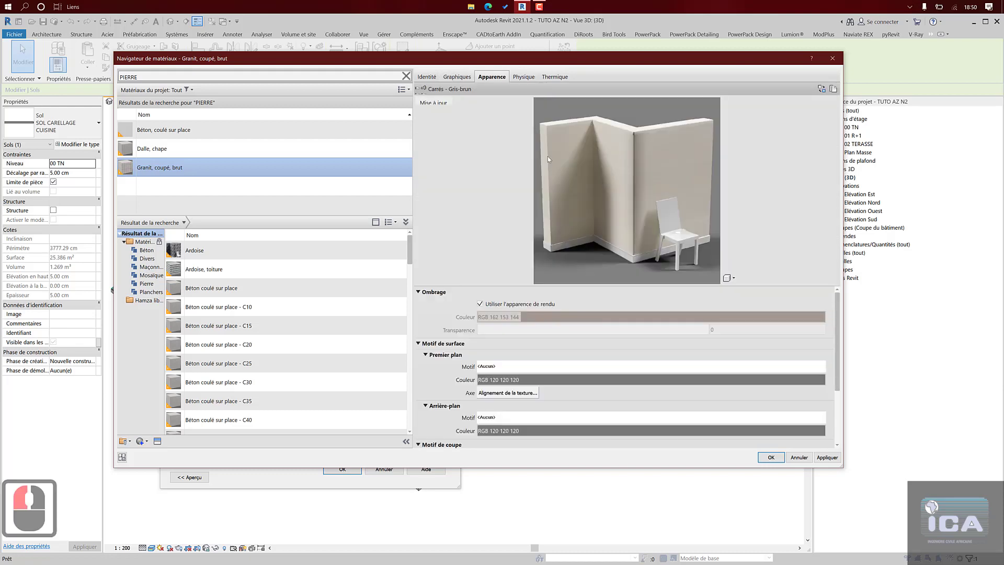
pyautogui.click(769, 458)
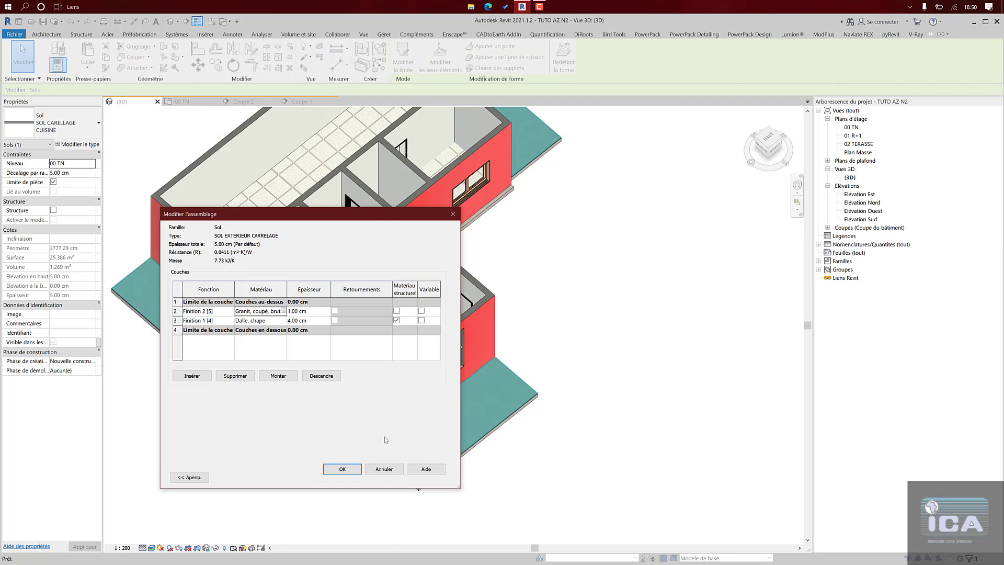
# - Apply the edited SOL EXTERIEUR CARRELAGE type to the terrace floors and check the granite paving up close
pyautogui.click(342, 469)
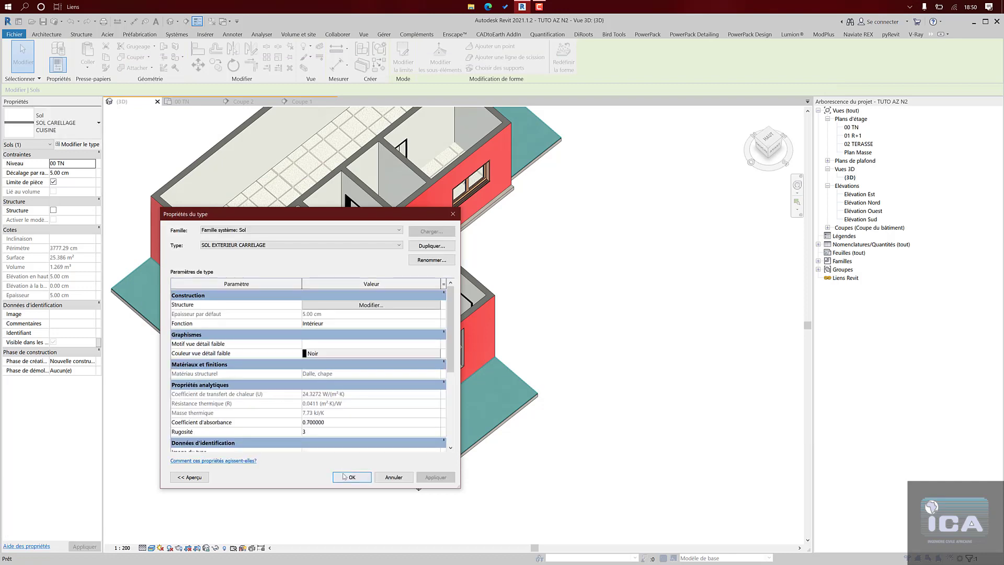
pyautogui.click(344, 476)
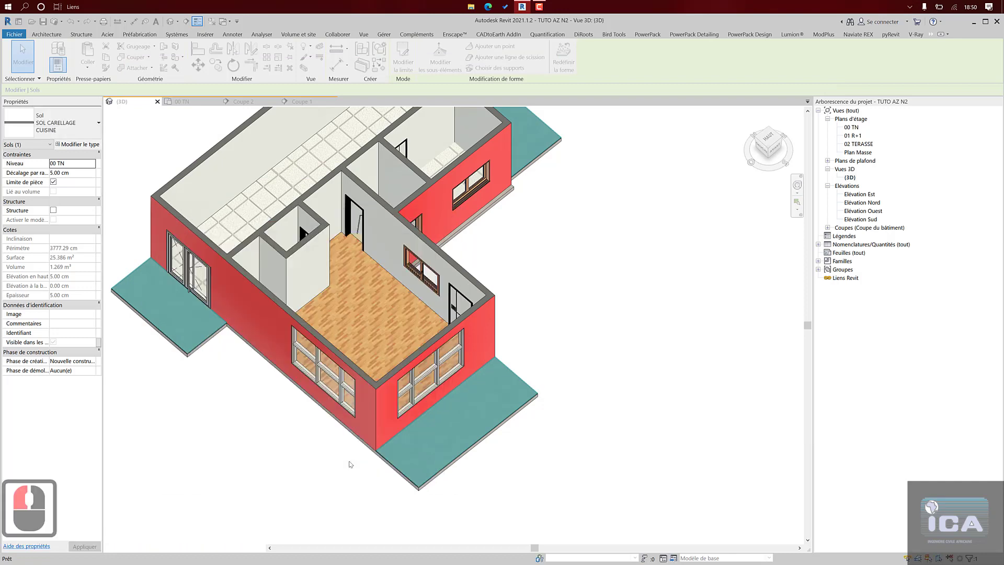
pyautogui.click(311, 451)
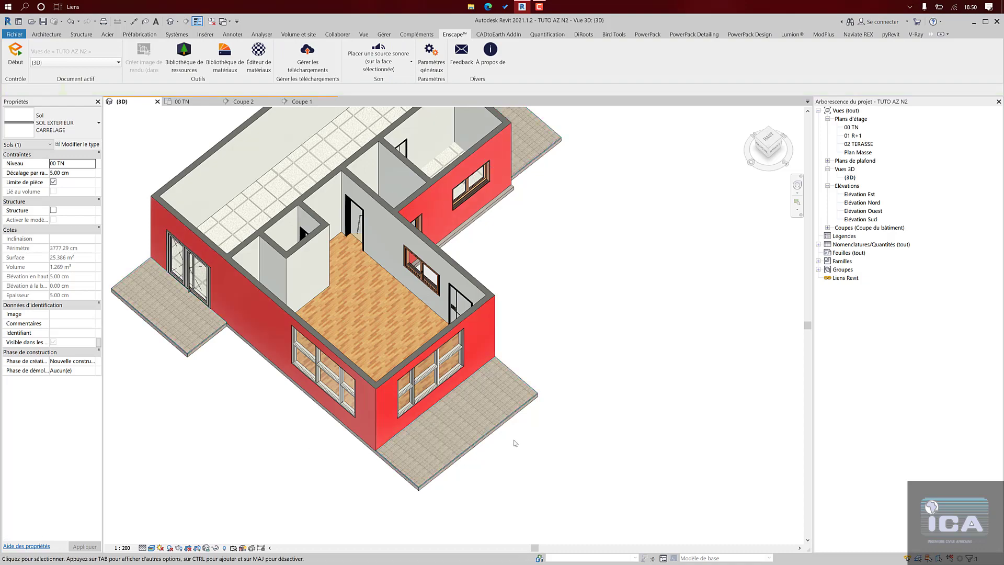
pyautogui.scroll(6, 496, 409)
pyautogui.scroll(10, 497, 408)
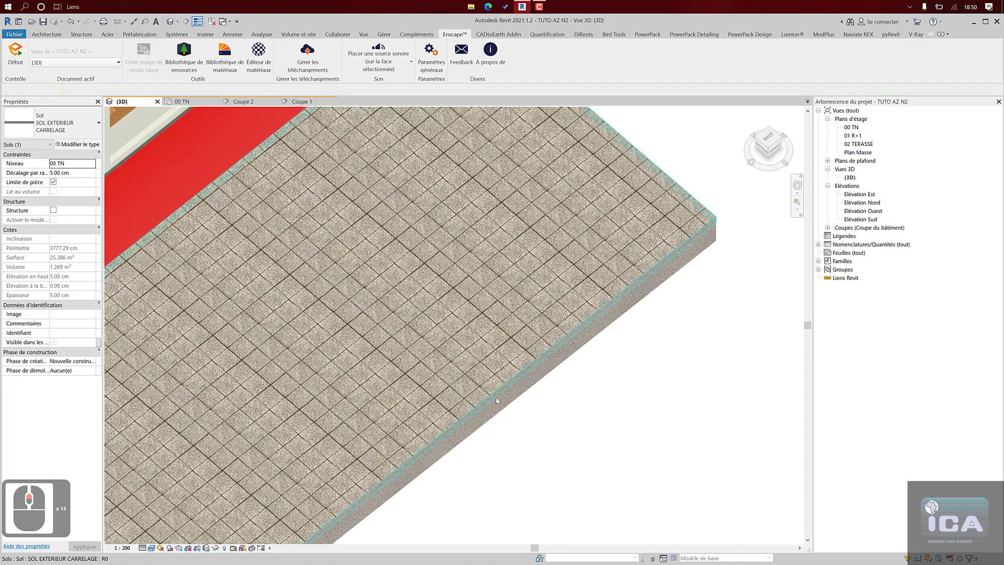
pyautogui.press('Escape')
pyautogui.scroll(-11, 494, 393)
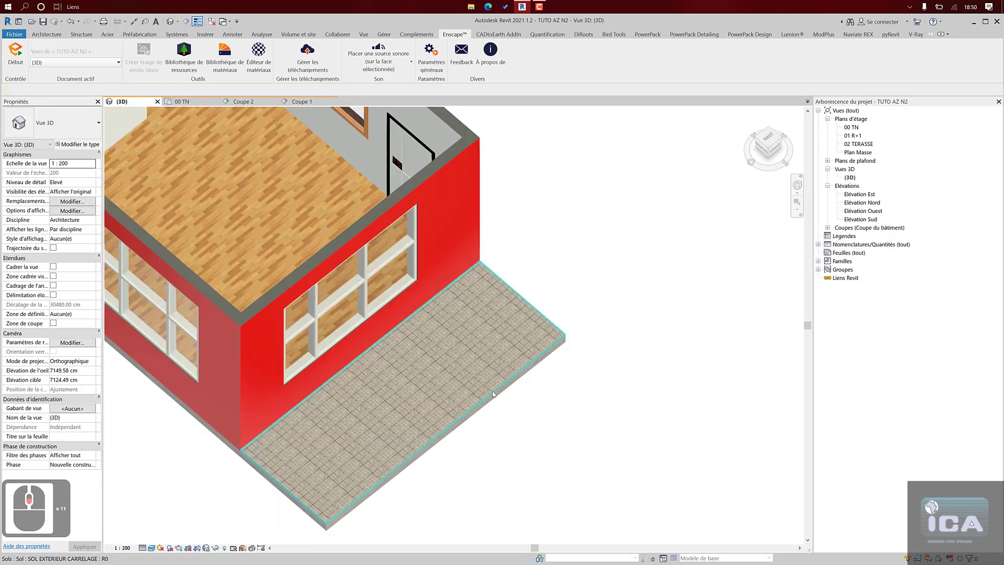
# - Examine the house's floor coverings and terraces from above in 3D, and open the 00 TN floor plan
pyautogui.moveTo(402, 307); pyautogui.dragTo(423, 357, button='middle')
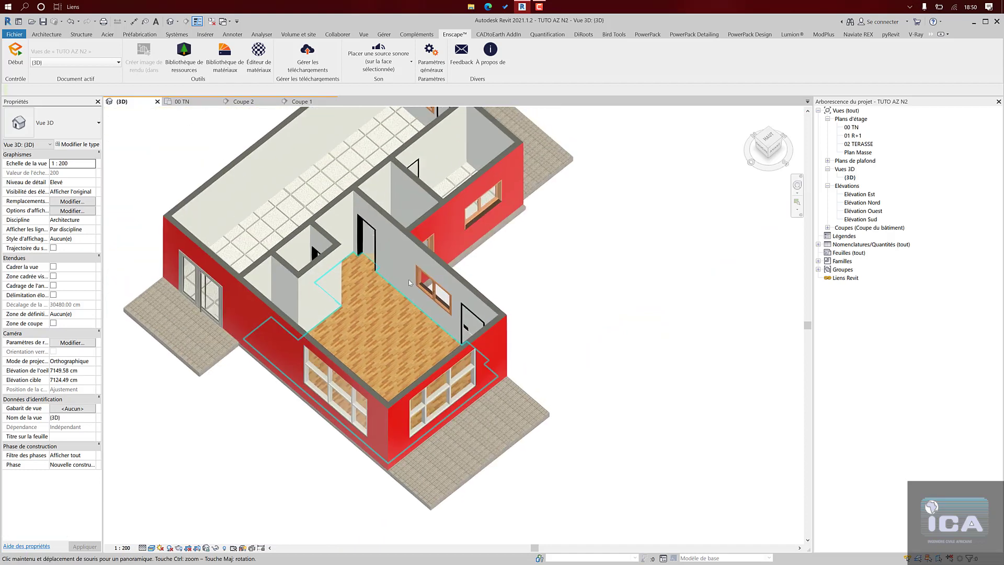
pyautogui.keyDown('shift'); pyautogui.moveTo(610, 258); pyautogui.dragTo(500, 329, button='middle'); pyautogui.keyUp('shift')
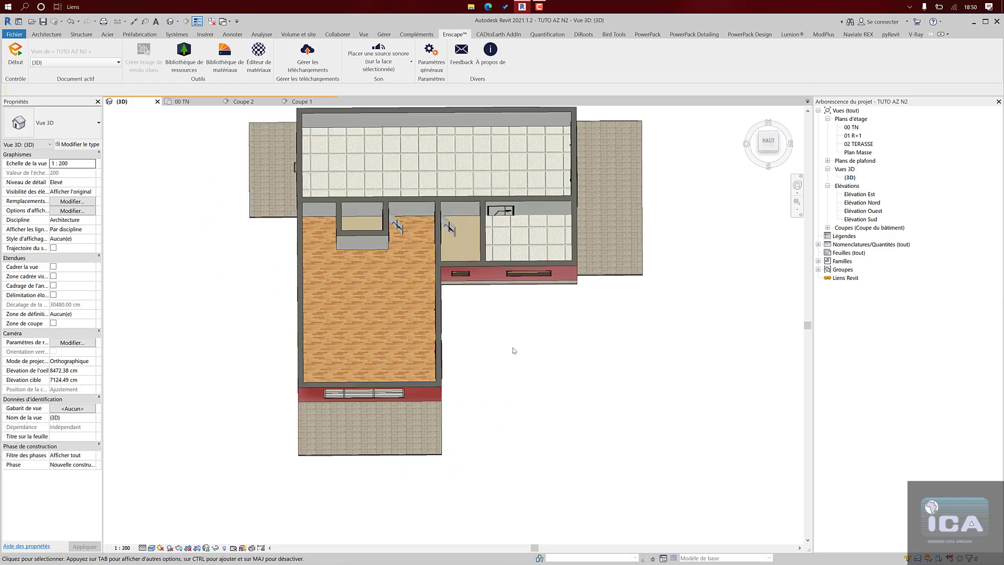
pyautogui.scroll(-1, 513, 351)
pyautogui.moveTo(760, 325); pyautogui.dragTo(589, 280, button='middle')
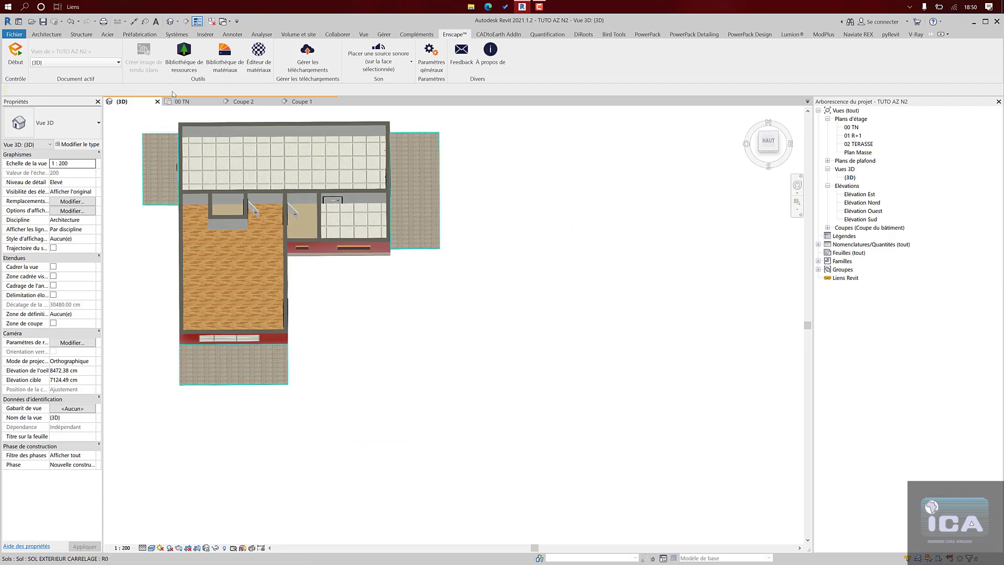
pyautogui.click(185, 101)
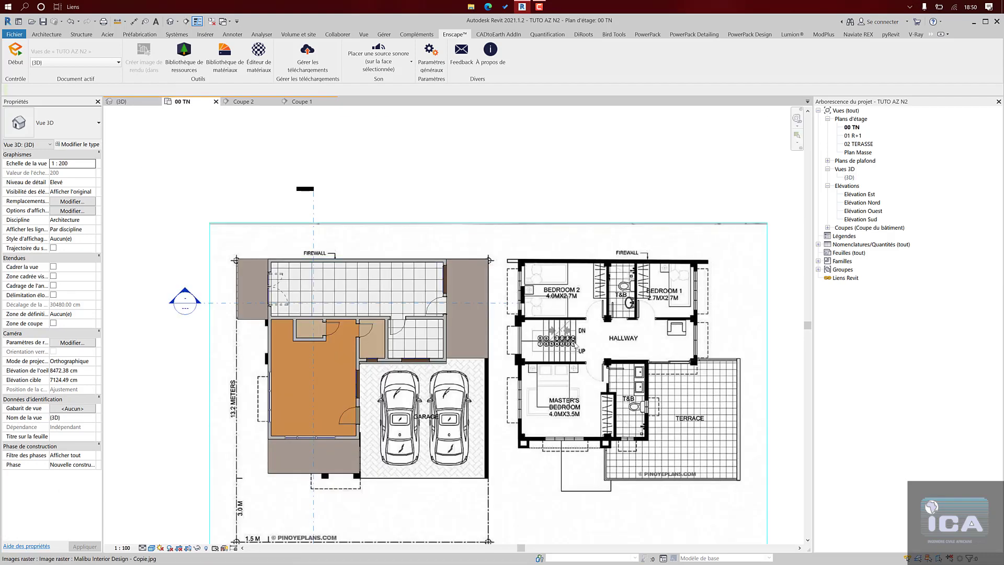
# - Compare the garage area of the 00 TN ground floor plan with the furnished plan on the full reference image
pyautogui.moveTo(579, 343); pyautogui.dragTo(570, 304, button='middle')
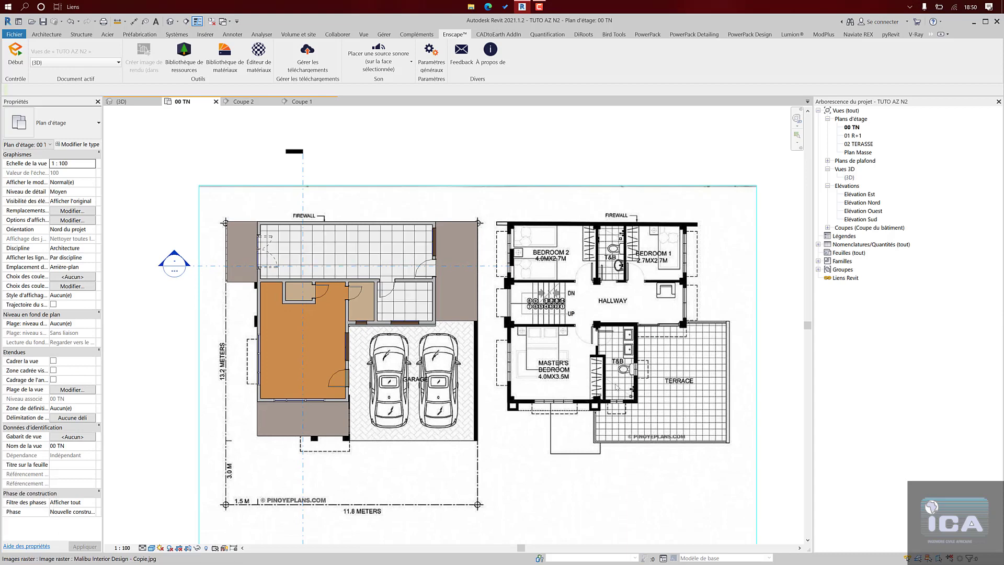
pyautogui.scroll(-2, 607, 385)
pyautogui.moveTo(534, 366); pyautogui.dragTo(283, 349, button='middle')
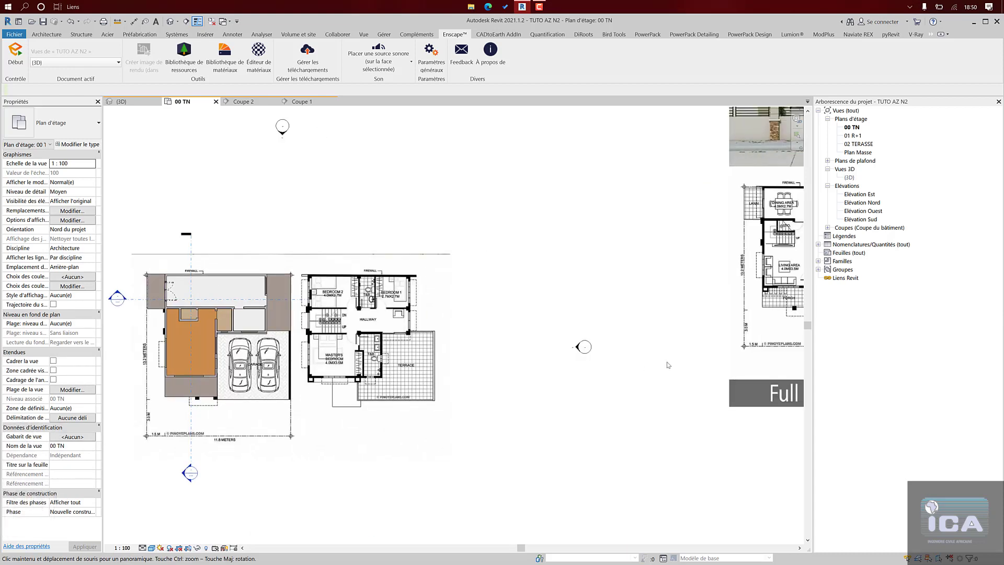
pyautogui.moveTo(667, 365); pyautogui.dragTo(472, 365, button='middle')
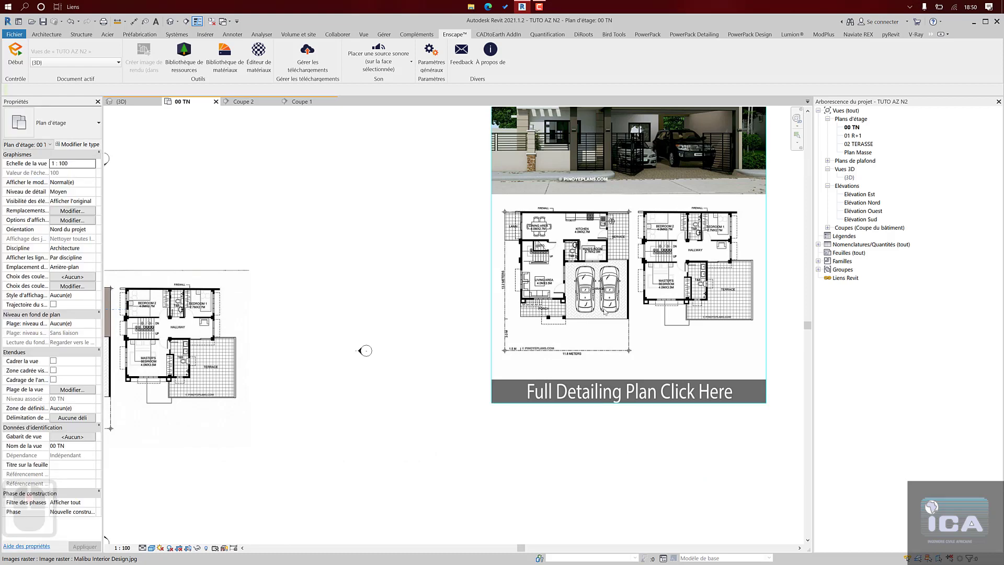
pyautogui.scroll(3, 605, 313)
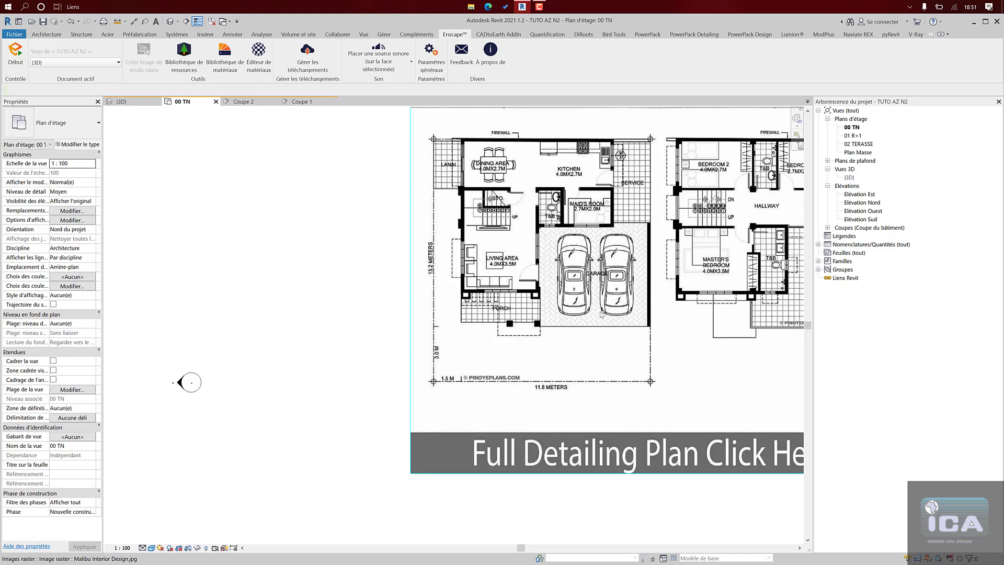
pyautogui.scroll(-3, 600, 314)
pyautogui.moveTo(644, 290); pyautogui.dragTo(880, 292, button='middle')
pyautogui.moveTo(441, 329); pyautogui.dragTo(575, 265, button='middle')
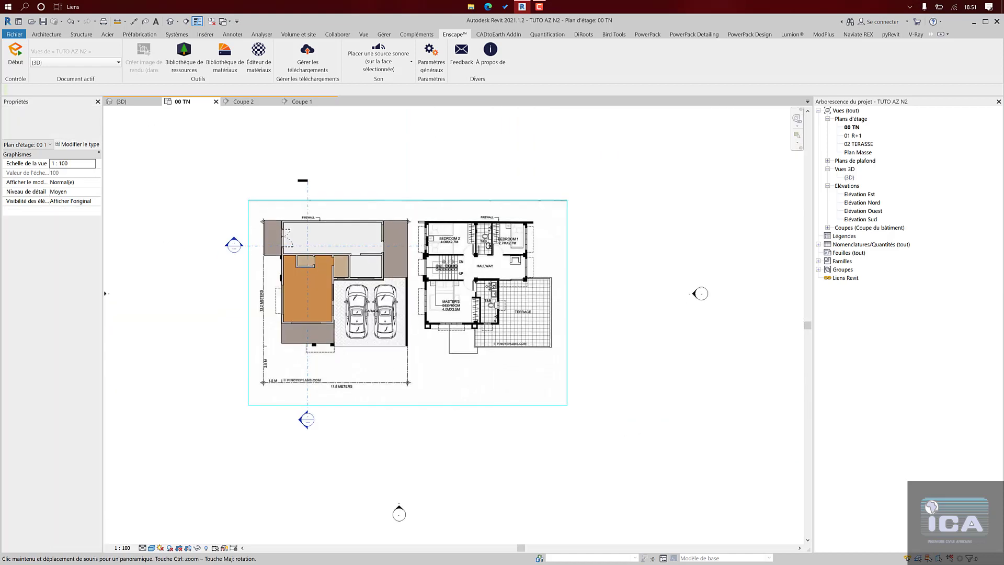
pyautogui.scroll(4, 343, 316)
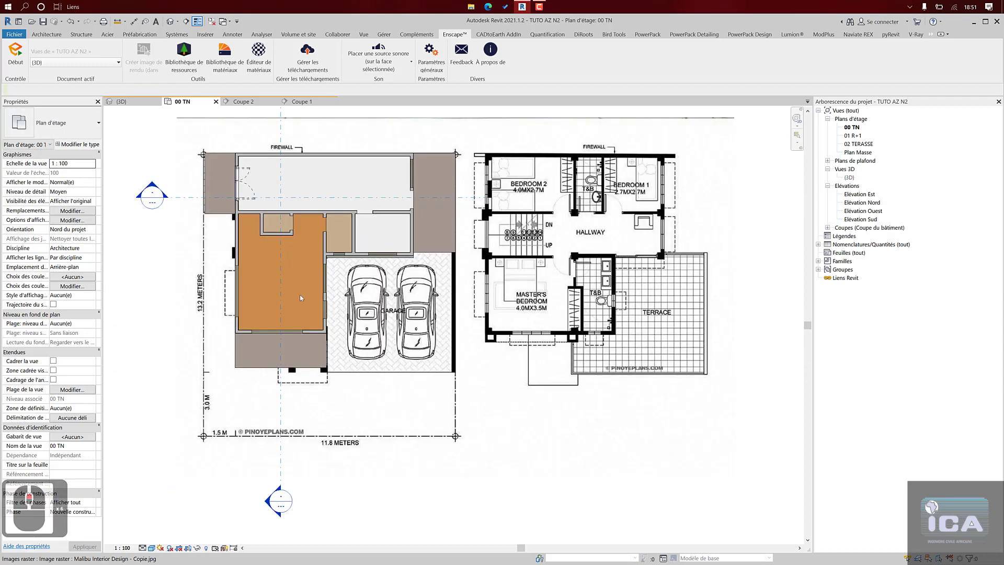
# - Start a new SOL EXTERIEUR CARRELAGE floor for the garage and trace its boundary along the house walls and the service terrace edge
pyautogui.click(273, 234)
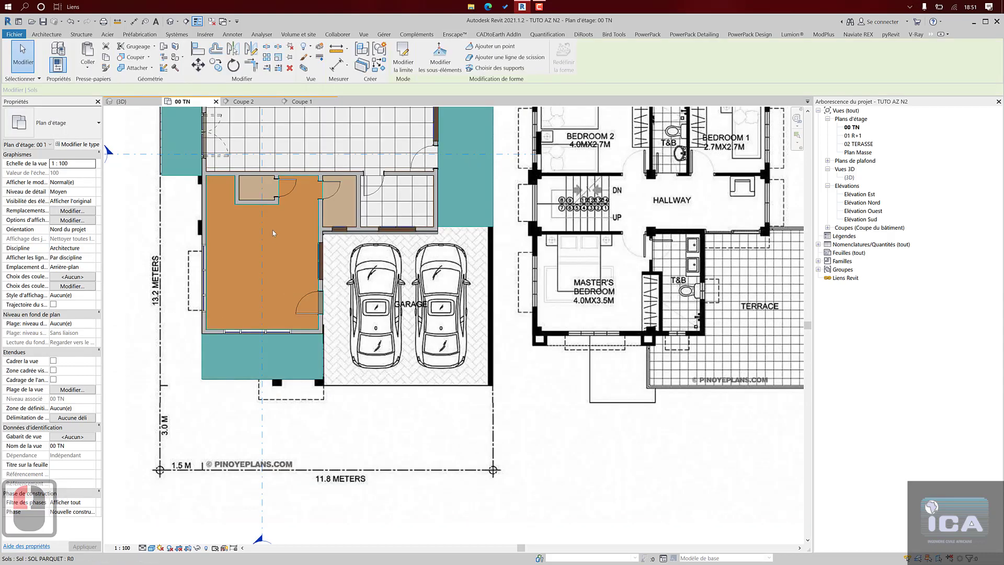
pyautogui.click(383, 69)
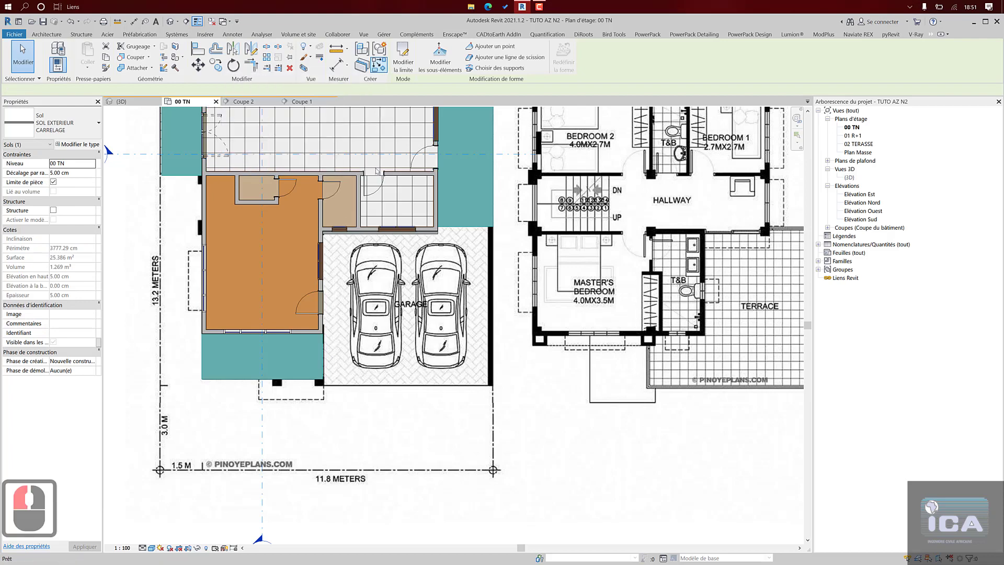
pyautogui.click(402, 57)
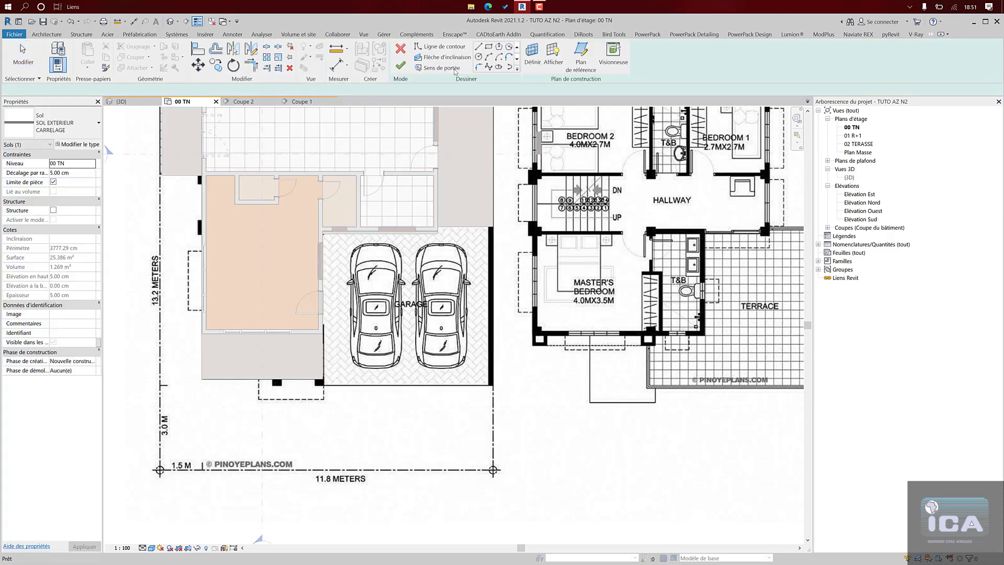
pyautogui.click(479, 65)
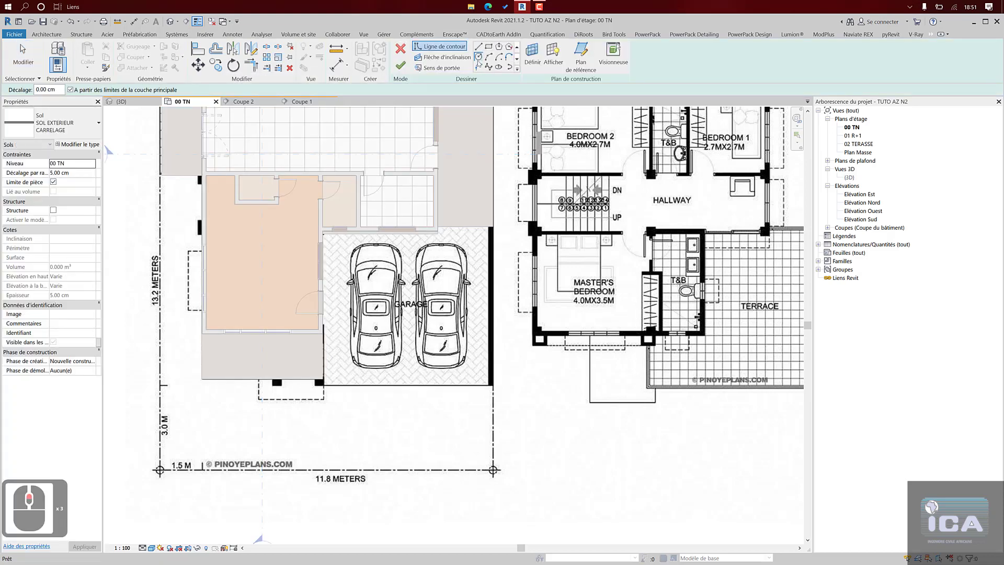
pyautogui.click(478, 66)
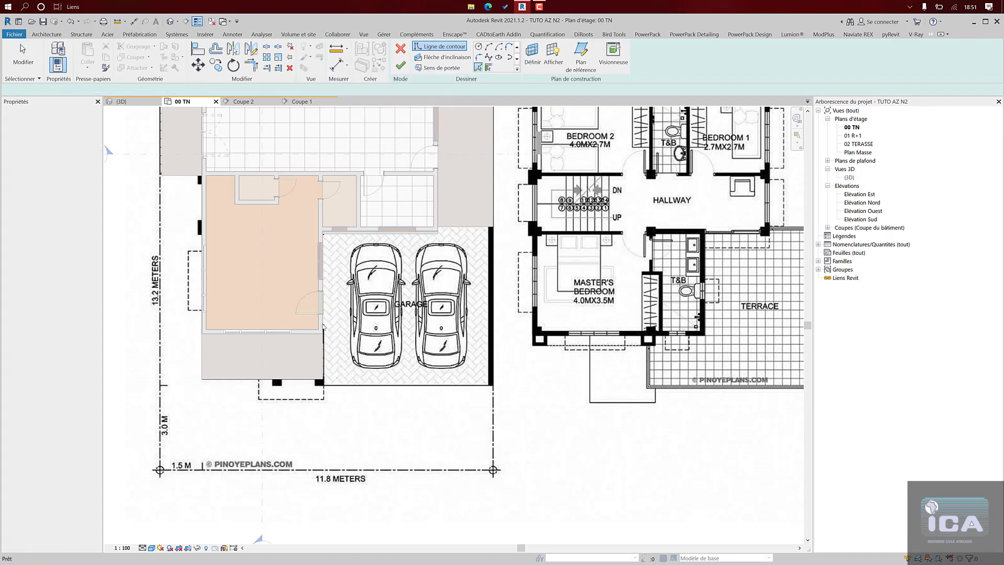
pyautogui.click(323, 323)
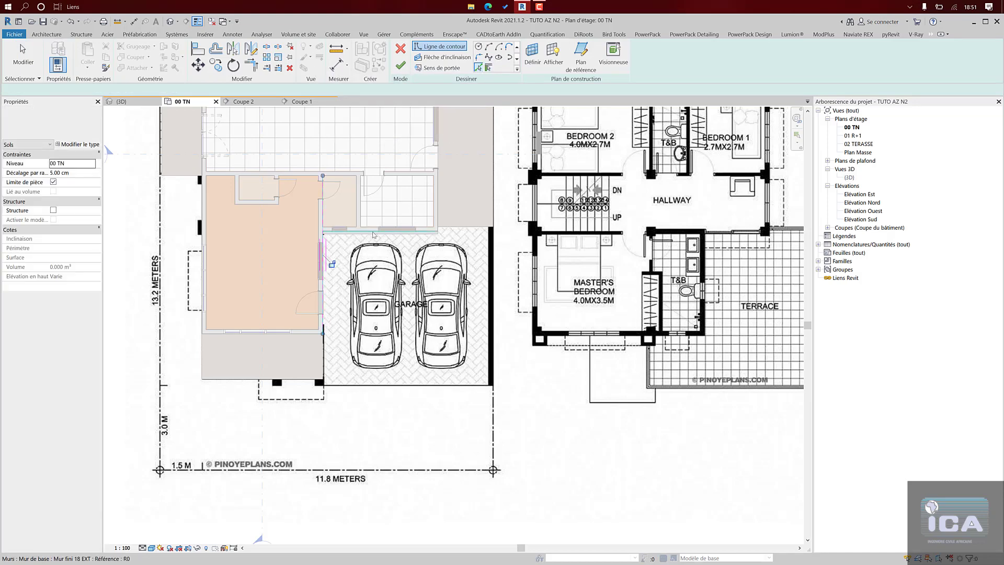
pyautogui.click(424, 230)
pyautogui.scroll(9, 454, 232)
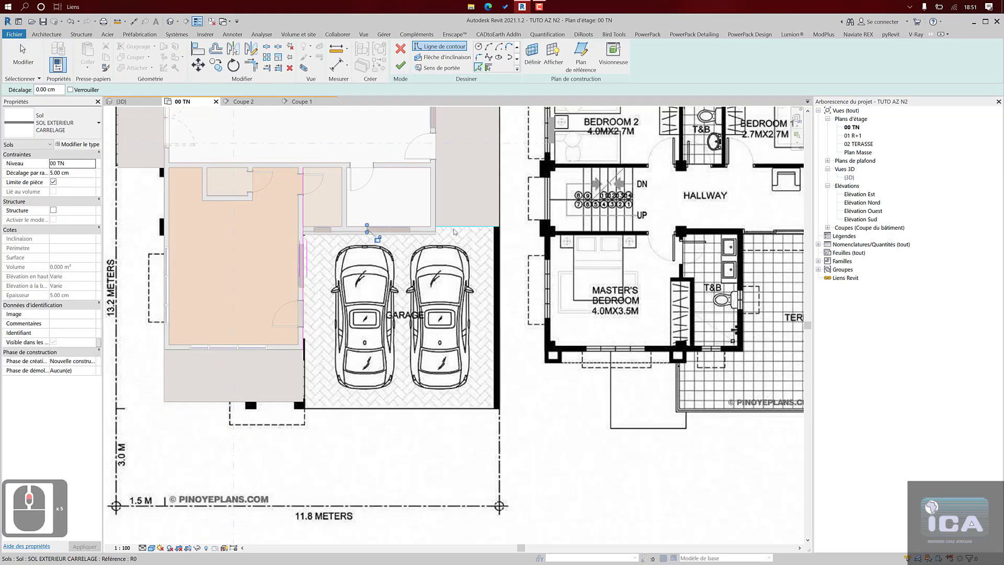
pyautogui.scroll(2, 428, 235)
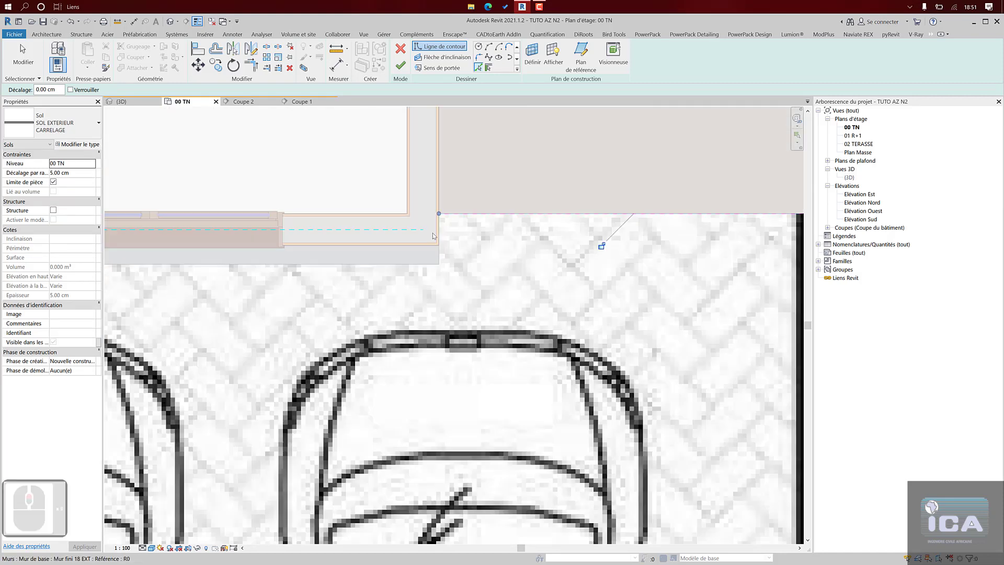
pyautogui.scroll(-3, 439, 235)
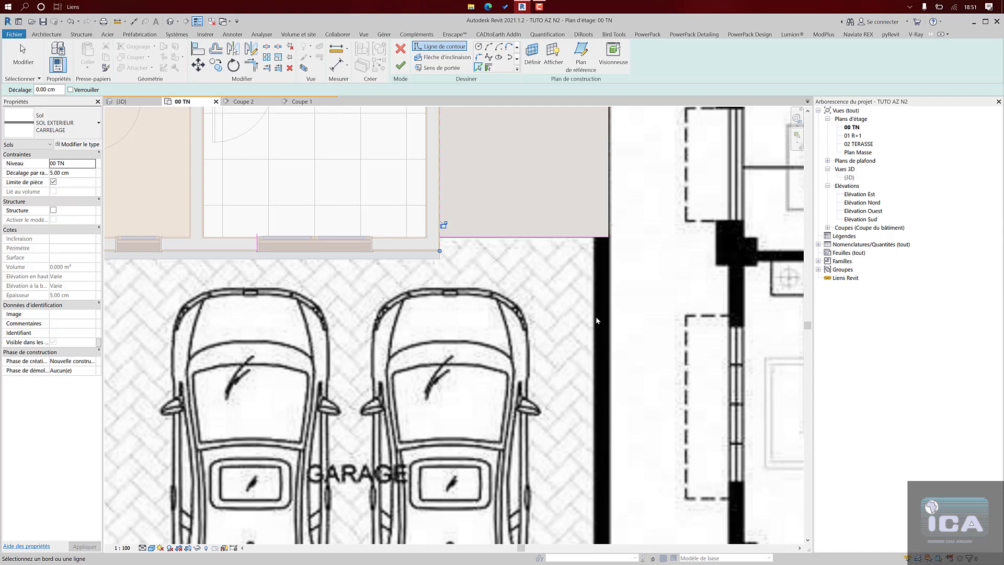
pyautogui.scroll(-6, 589, 284)
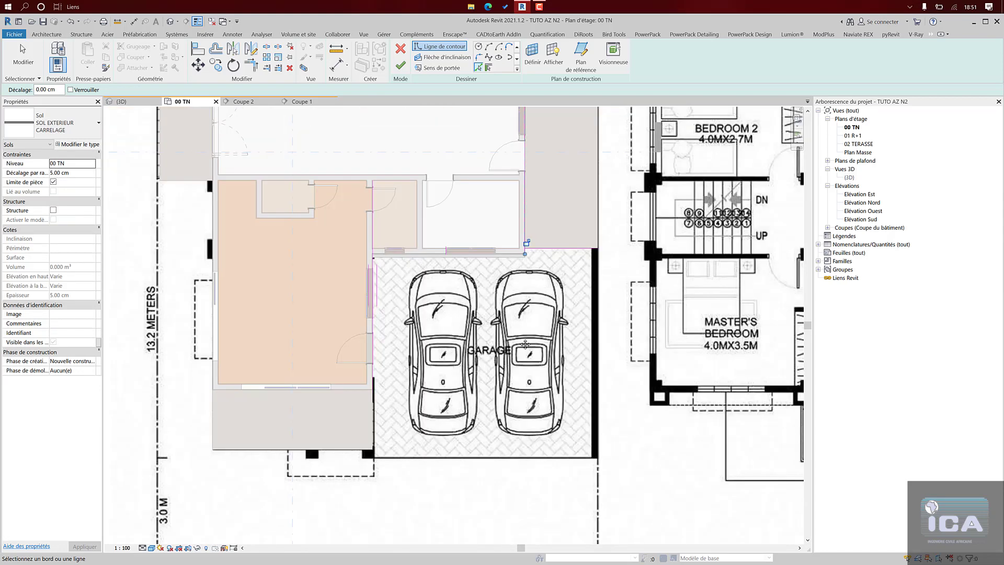
# - Draw the garage floor's front boundary line from the porch corner to the outer wall, plus a line up its outer side
pyautogui.moveTo(440, 431); pyautogui.dragTo(458, 320, button='middle')
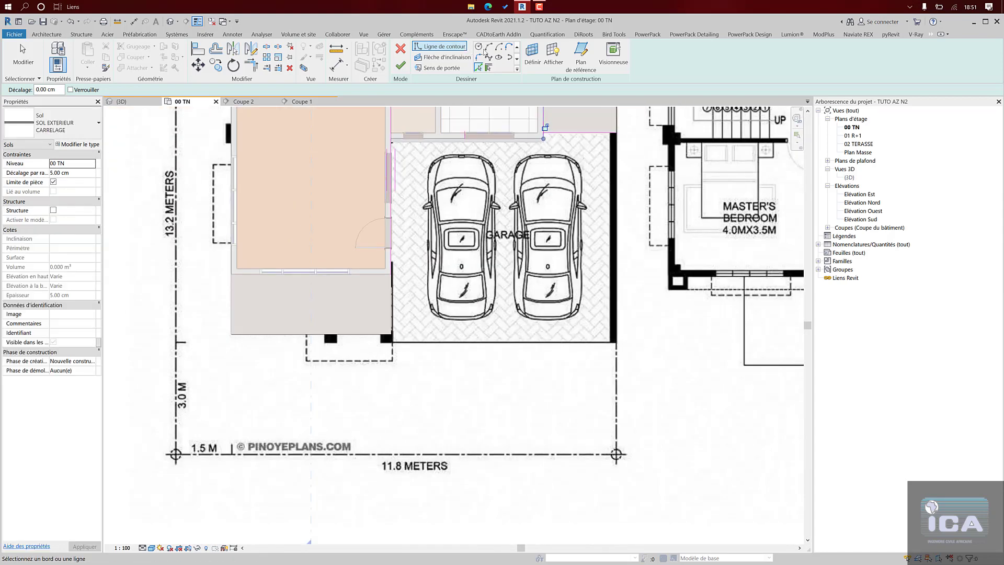
pyautogui.scroll(4, 486, 53)
pyautogui.click(478, 47)
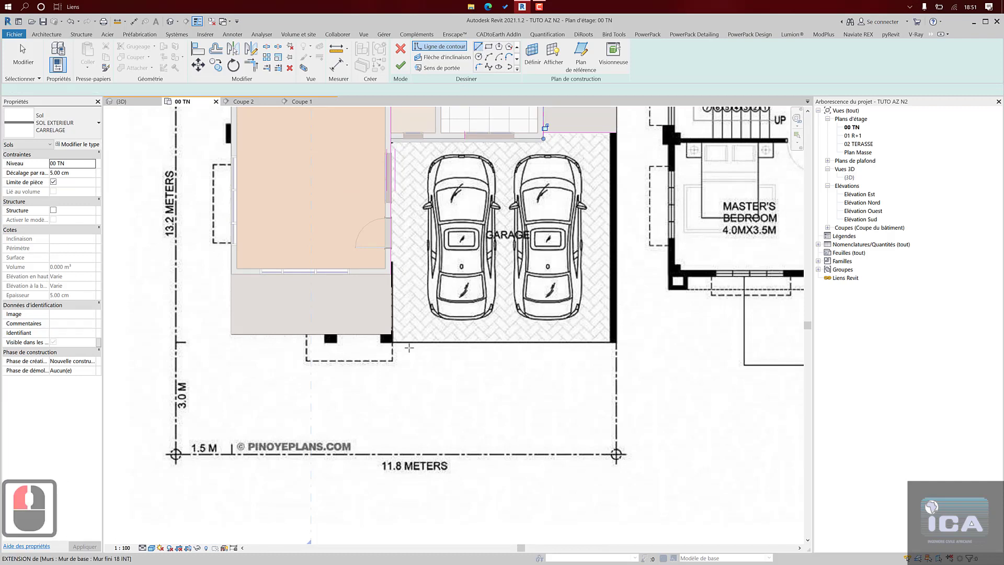
pyautogui.click(392, 343)
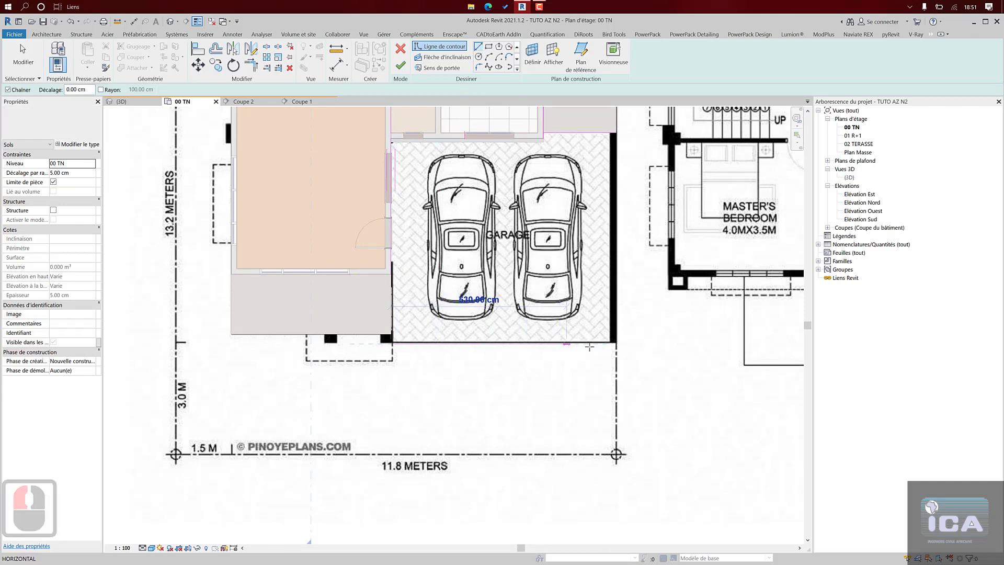
pyautogui.click(615, 343)
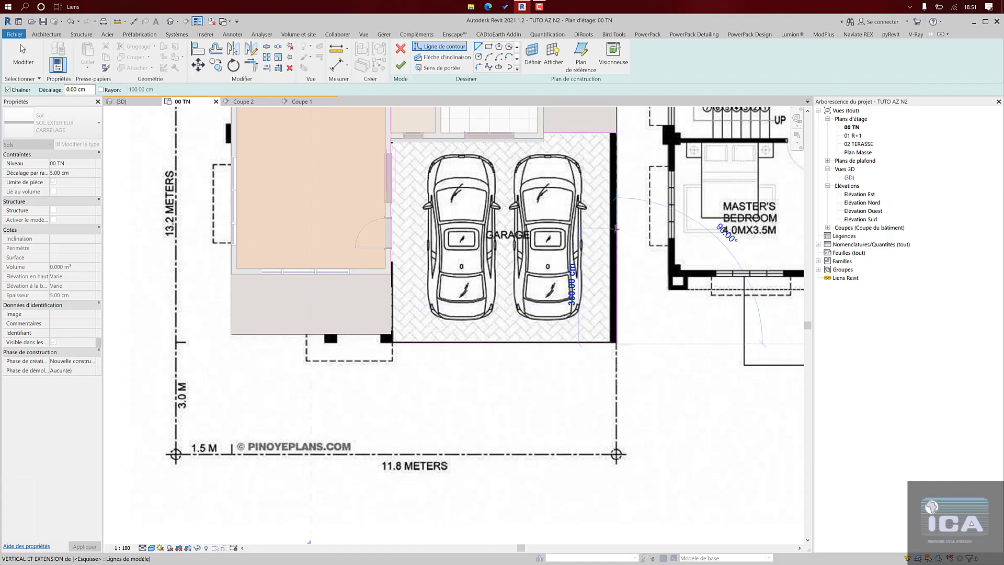
pyautogui.click(616, 229)
# - Trim and extend the garage floor boundary lines into corners and turn off the thin lines display
pyautogui.press('t')
pyautogui.press('r')
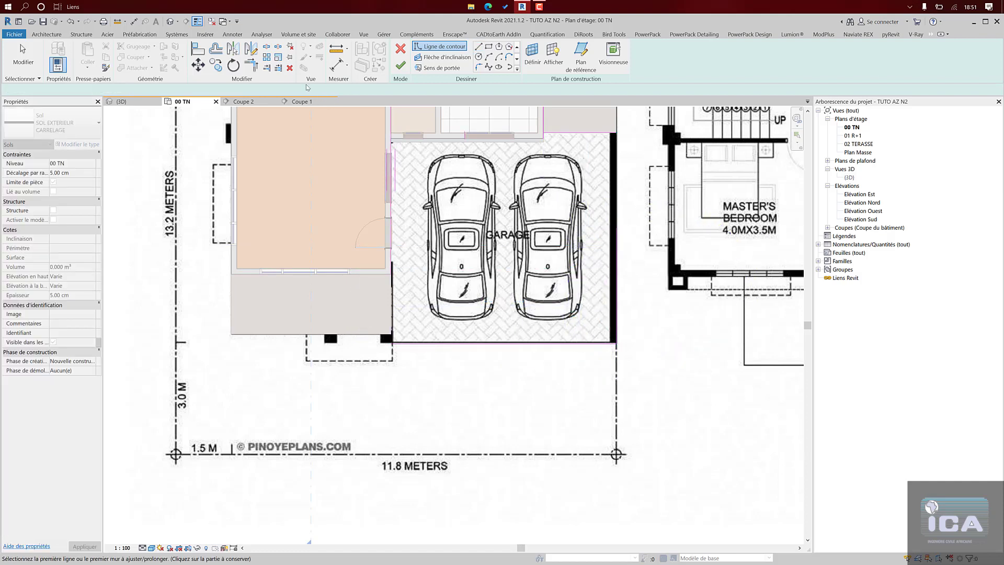
pyautogui.click(257, 72)
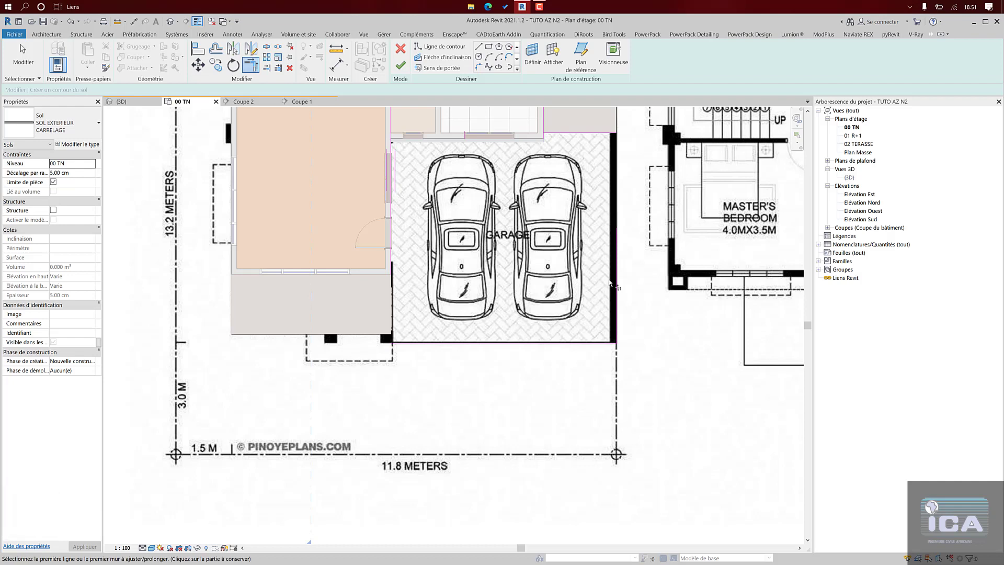
pyautogui.click(618, 275)
pyautogui.click(594, 133)
pyautogui.click(549, 135)
pyautogui.click(547, 135)
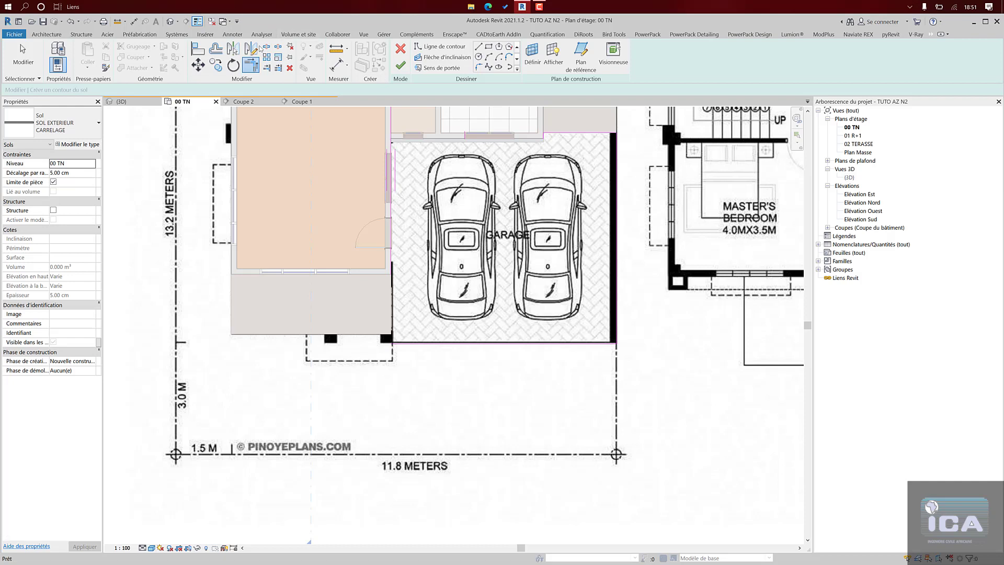
pyautogui.click(197, 21)
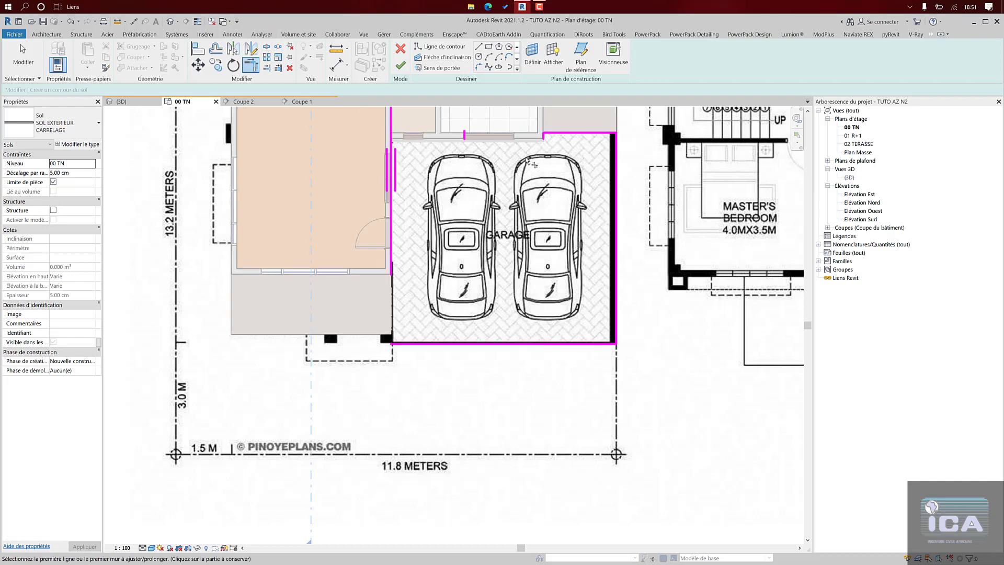
pyautogui.click(432, 342)
pyautogui.click(401, 173)
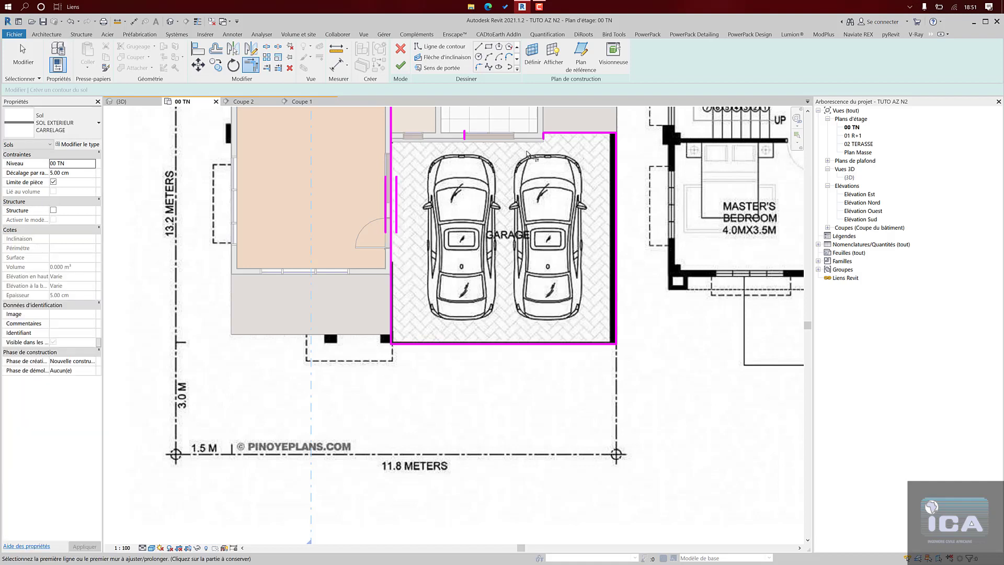
# - Delete the stray boundary segment at the window in the wall behind the garage
pyautogui.click(466, 136)
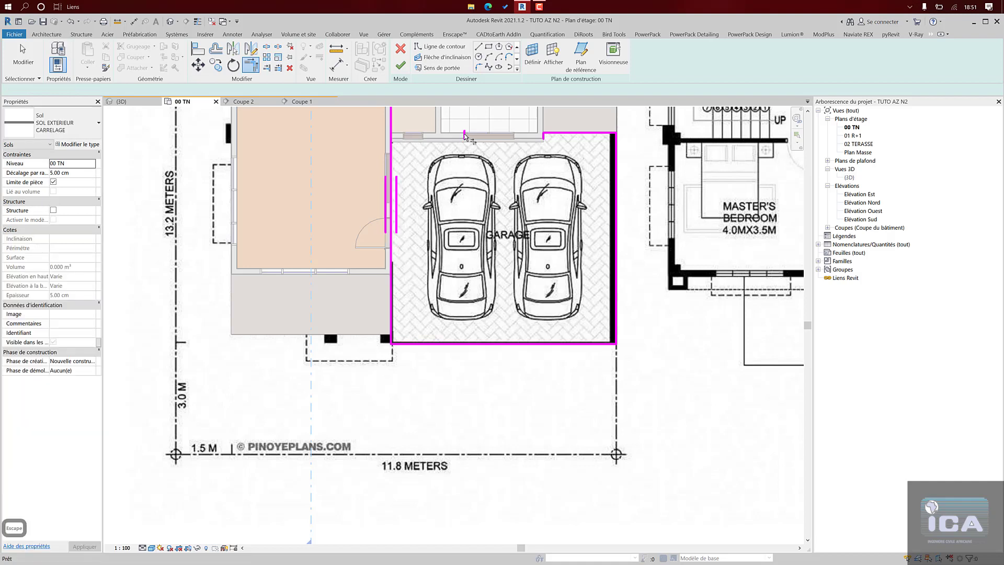
pyautogui.click(466, 136)
pyautogui.press('Delete')
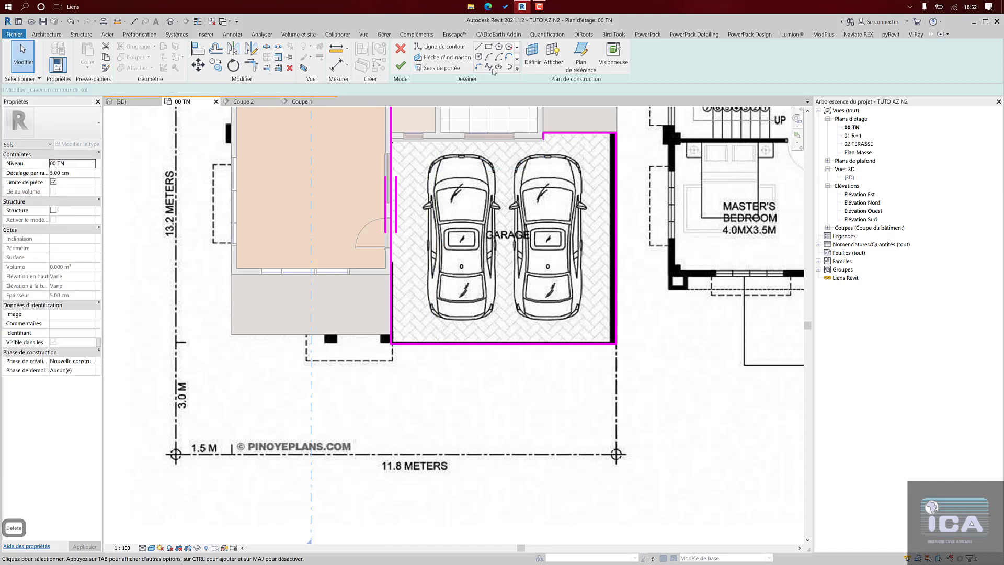
# - Draw the missing floor boundary line along the garage's upper wall and trim it to the short vertical line at the wall's corner
pyautogui.click(478, 46)
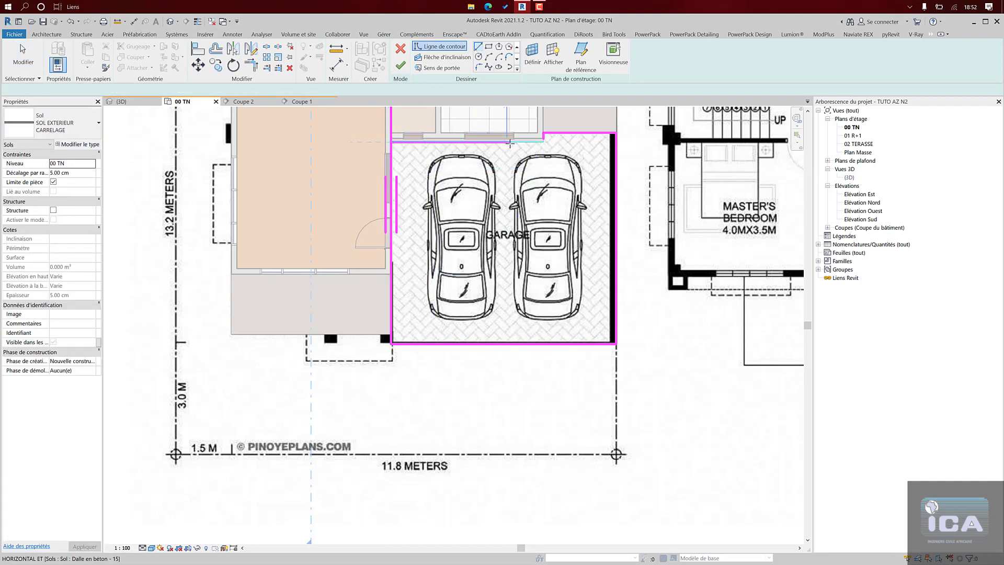
pyautogui.click(510, 142)
pyautogui.press('t')
pyautogui.press('r')
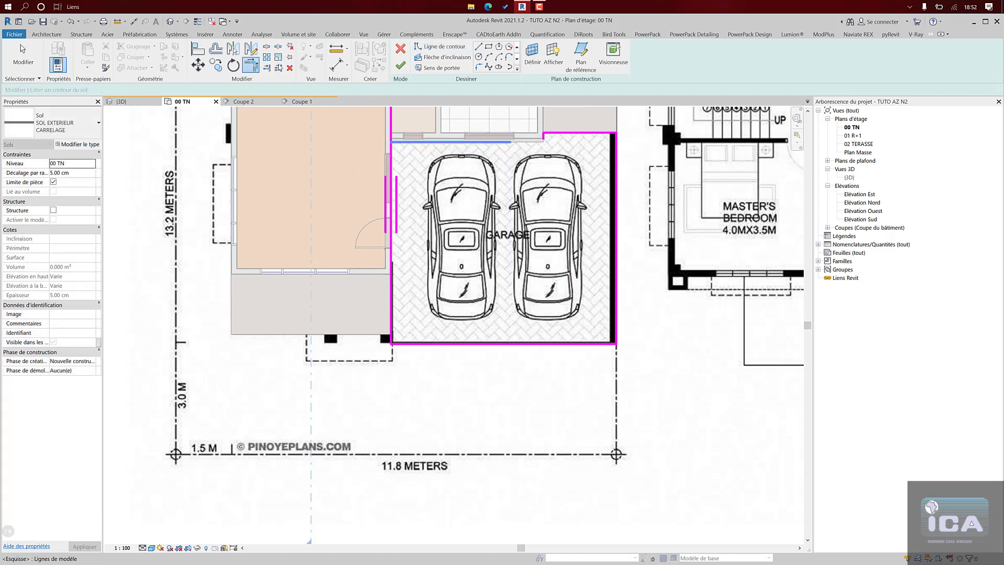
pyautogui.click(427, 131)
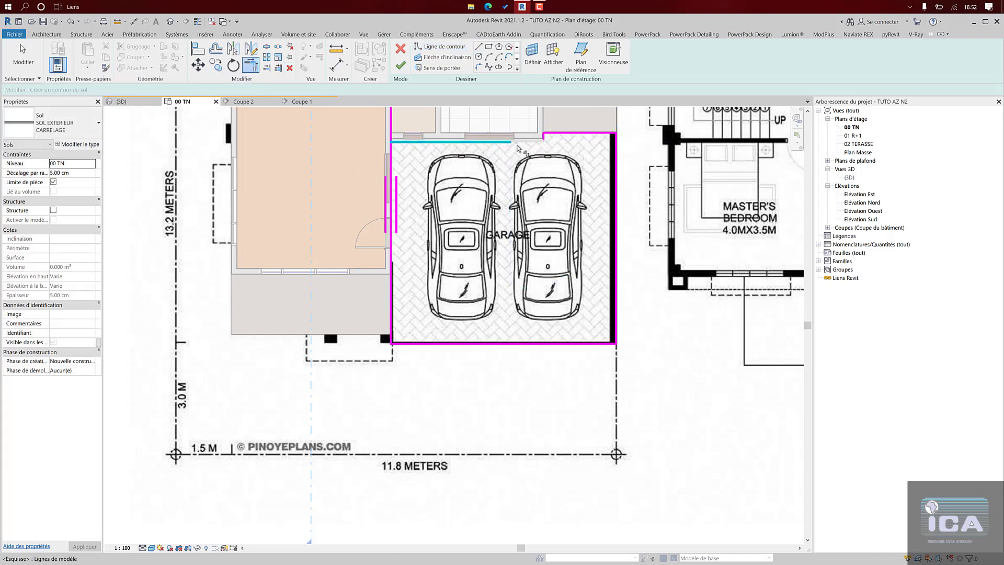
pyautogui.click(545, 138)
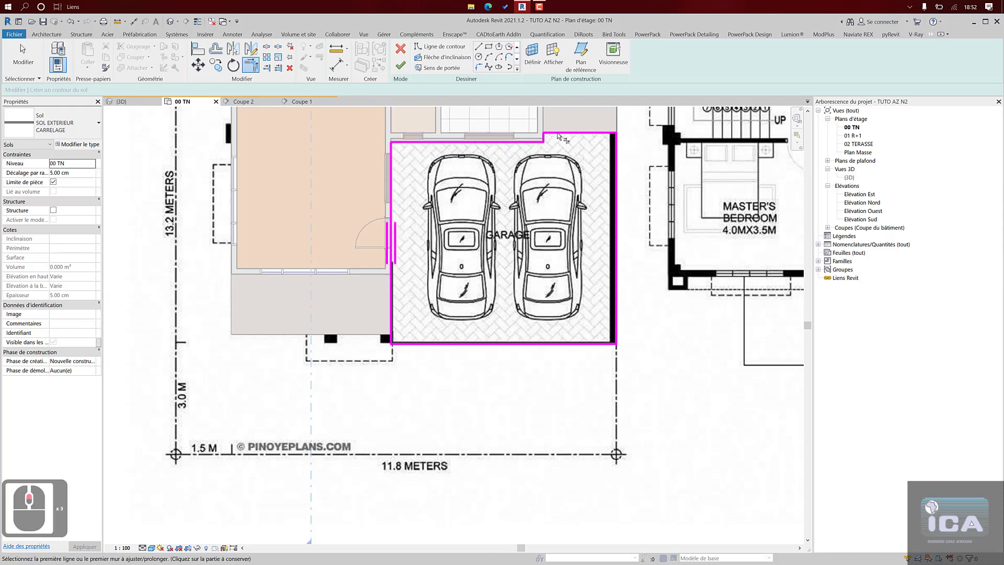
# - Align the garage floor's upper boundary line with the exterior wall face and finish the floor sketch
pyautogui.scroll(5, 529, 140)
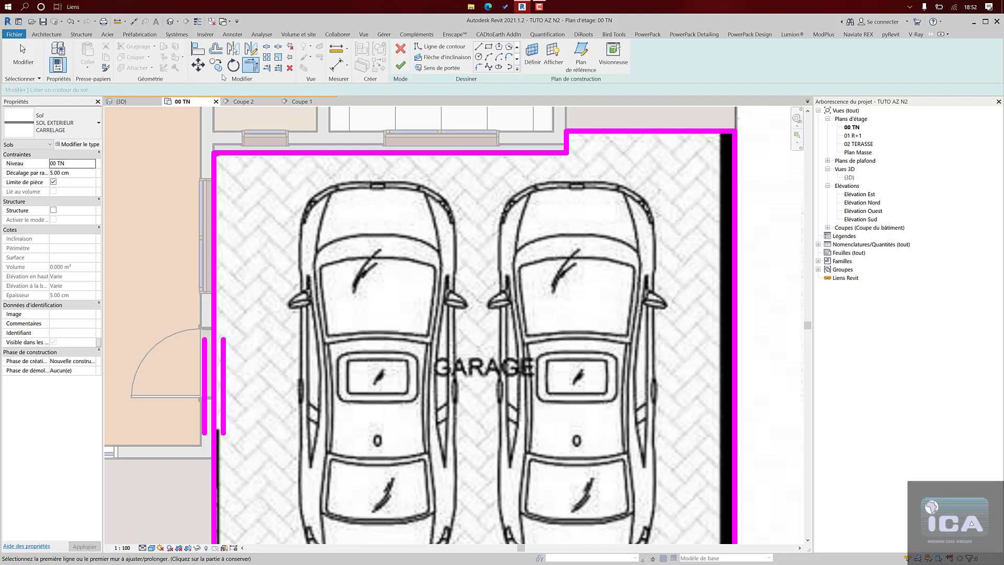
pyautogui.click(198, 49)
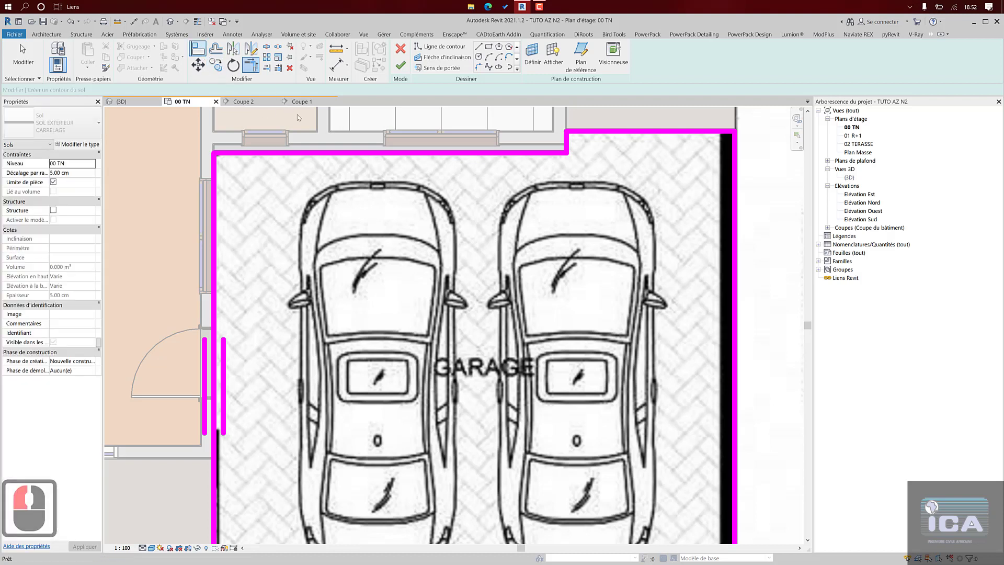
pyautogui.click(339, 148)
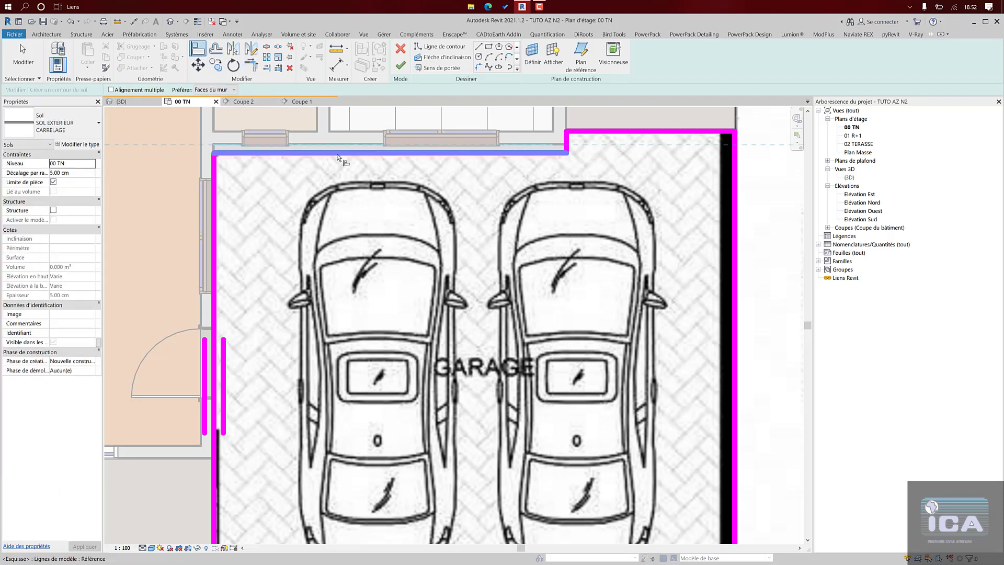
pyautogui.click(337, 152)
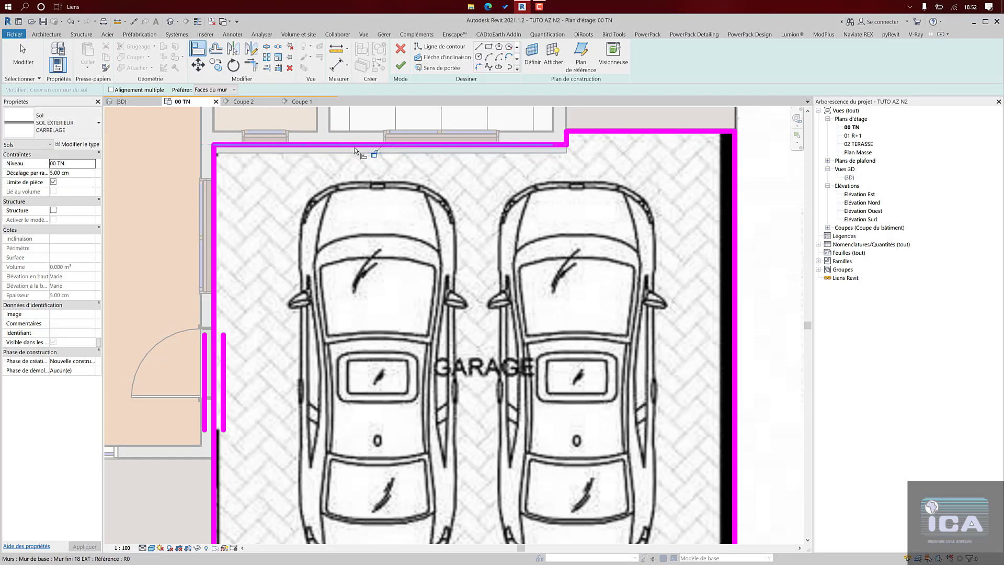
pyautogui.click(401, 73)
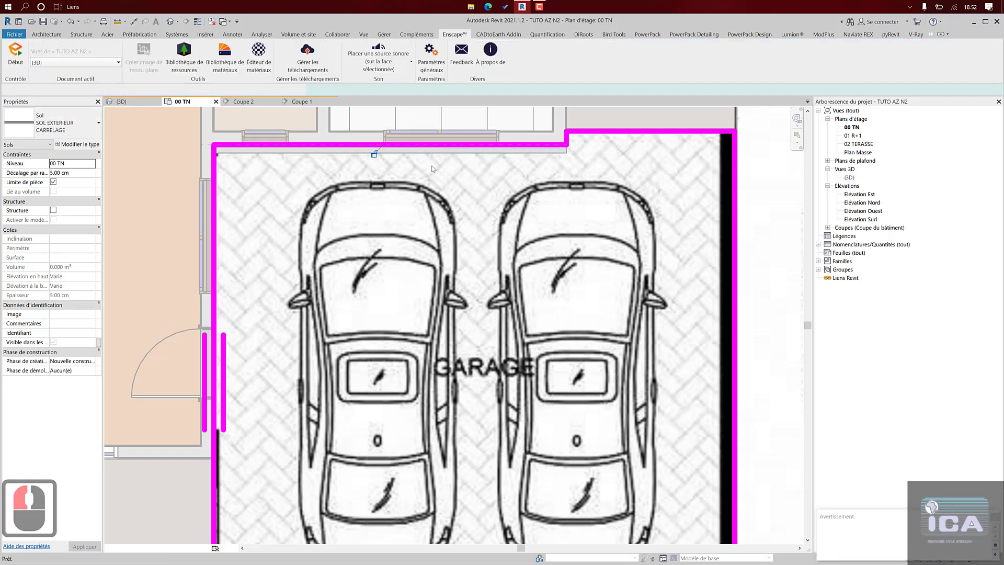
# - Deselect the garage floor and show it at an oblique angle in the 3D view
pyautogui.scroll(-2, 673, 317)
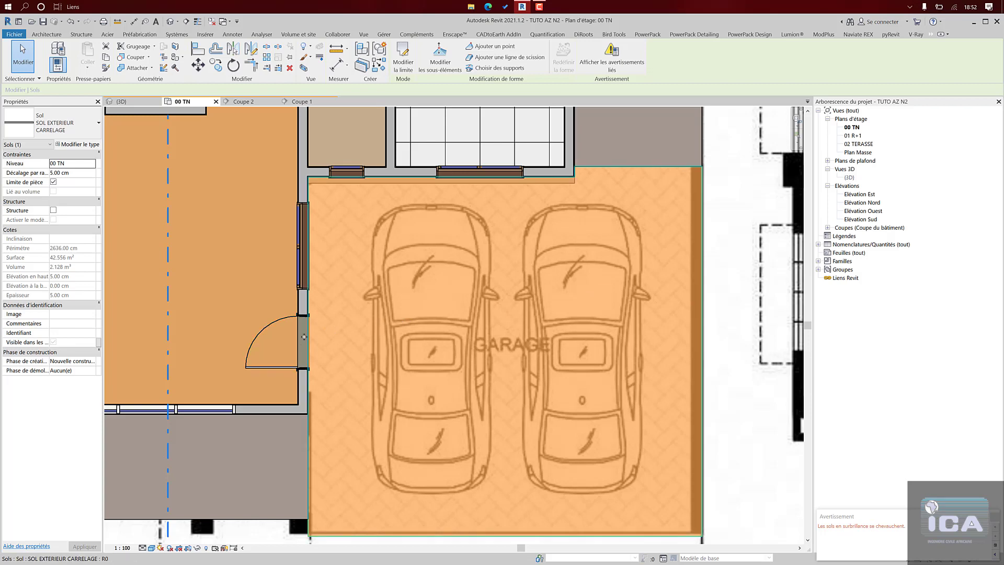
pyautogui.scroll(-1, 616, 226)
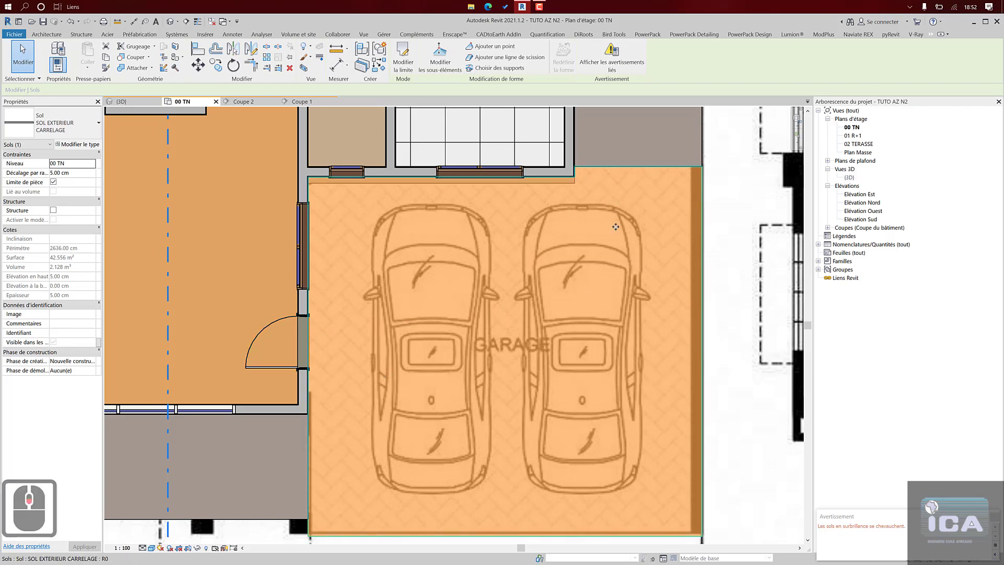
pyautogui.click(720, 300)
pyautogui.doubleClick(849, 178)
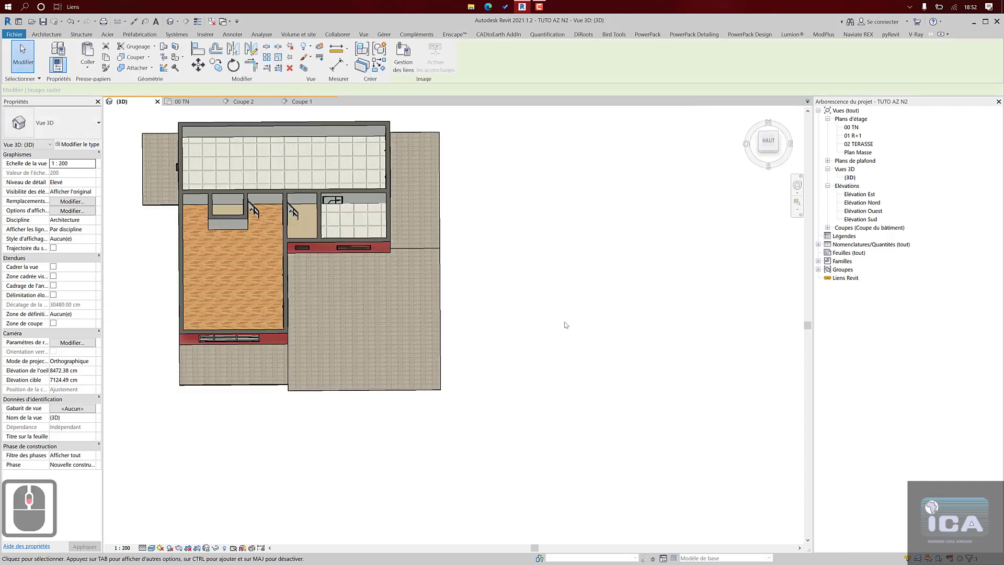
pyautogui.keyDown('shift'); pyautogui.moveTo(563, 320); pyautogui.dragTo(395, 315, button='middle'); pyautogui.keyUp('shift')
pyautogui.scroll(4, 395, 312)
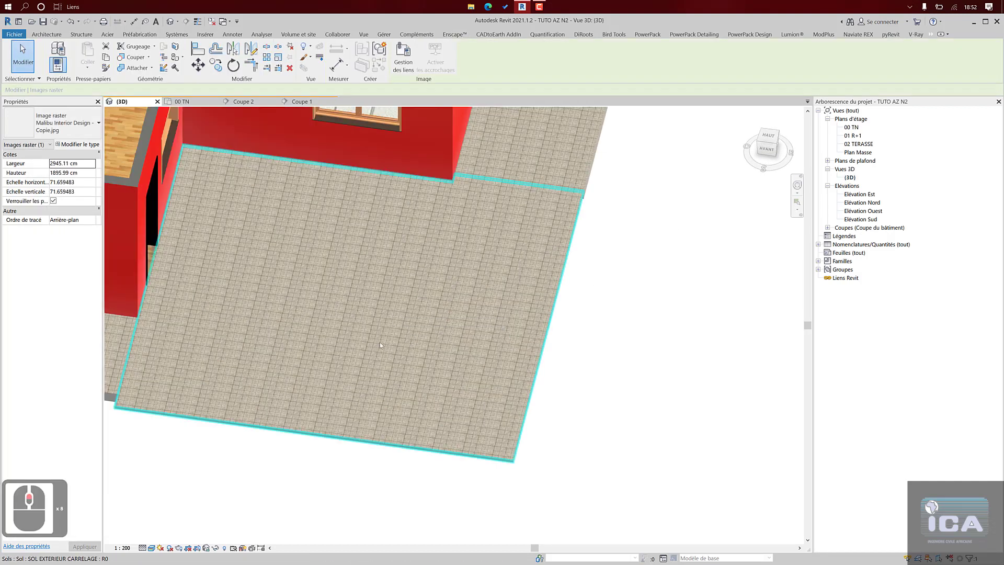
pyautogui.moveTo(522, 316)
pyautogui.mouseDown(button='middle')
pyautogui.moveTo(479, 323)
pyautogui.moveTo(509, 322)
pyautogui.mouseUp(button='middle')
# - Duplicate the garage floor's SOL EXTERIEUR CARRELAGE type under the name SOLPAVET
pyautogui.click(515, 313)
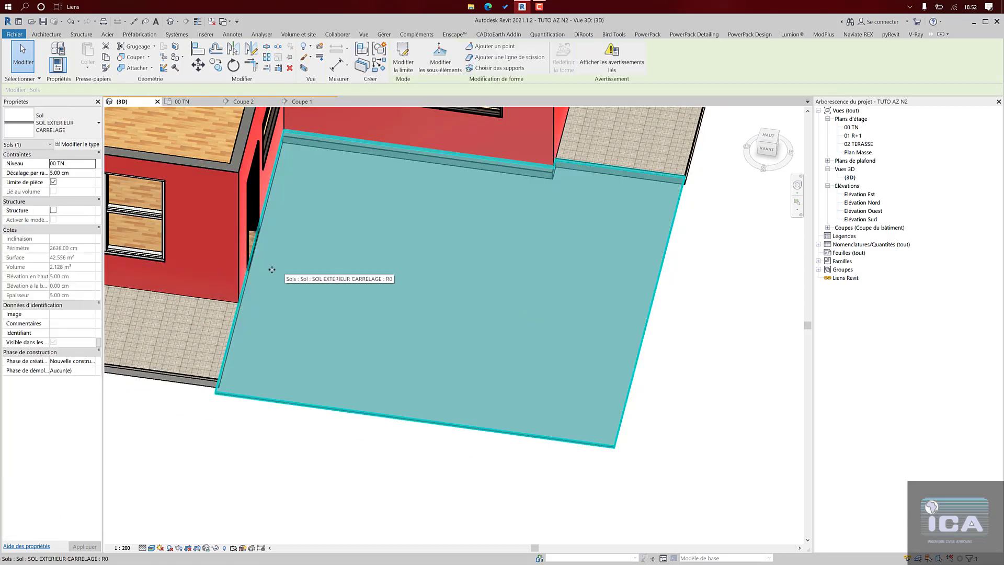
pyautogui.click(78, 144)
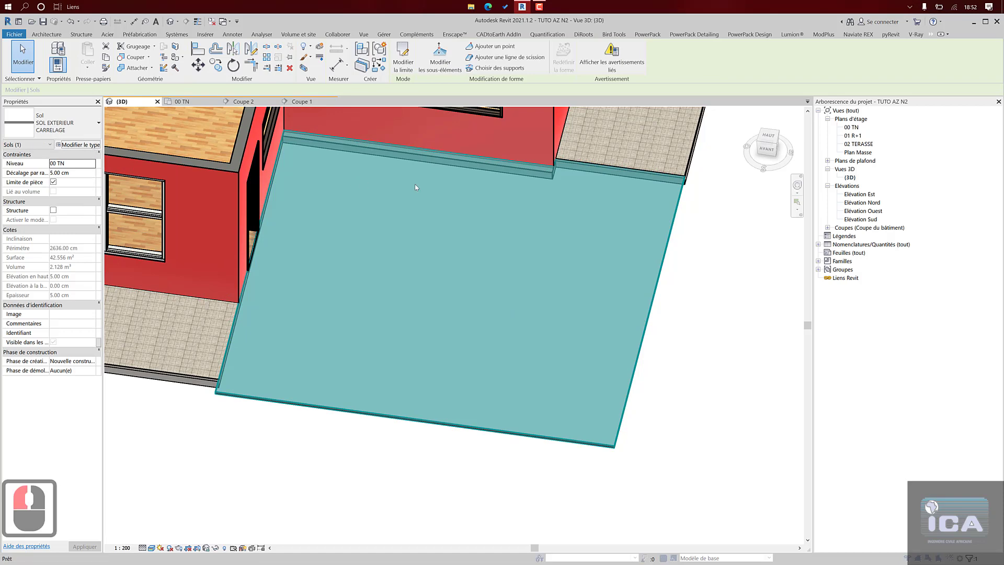
pyautogui.click(431, 245)
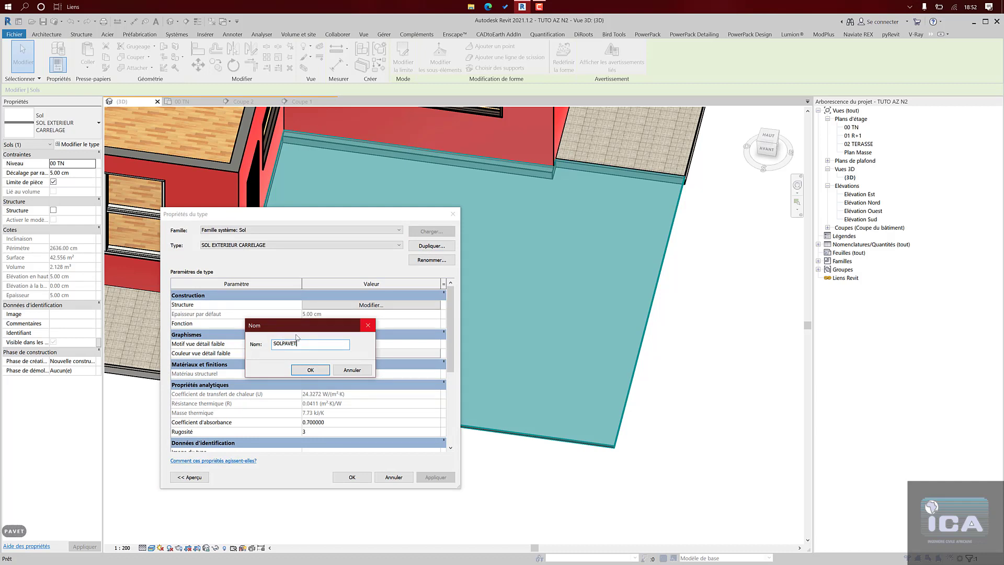
pyautogui.click(311, 371)
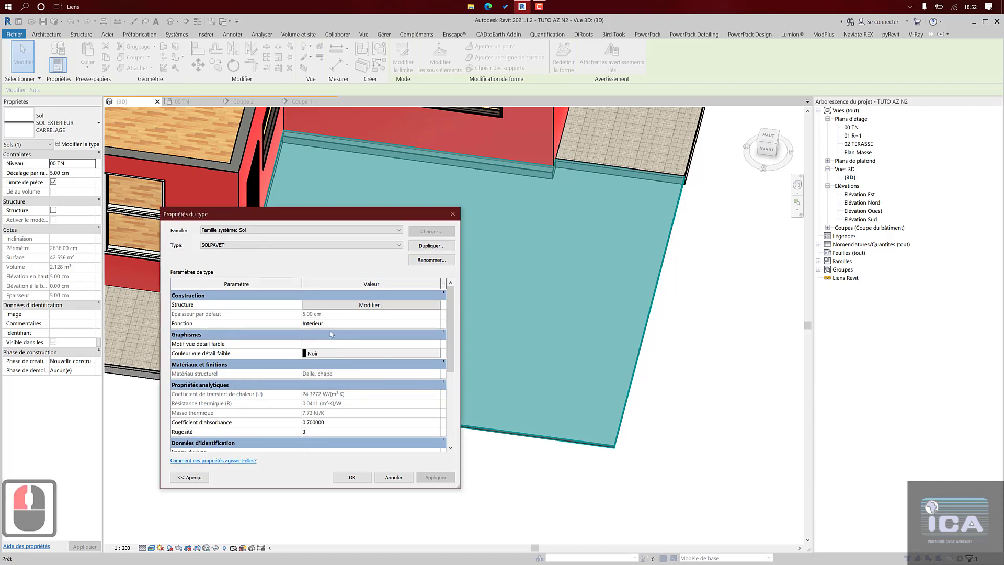
# - Edit the SOLPAVET structure, open the material choice for the Finition 2 [5] layer and browse the project materials
pyautogui.click(343, 306)
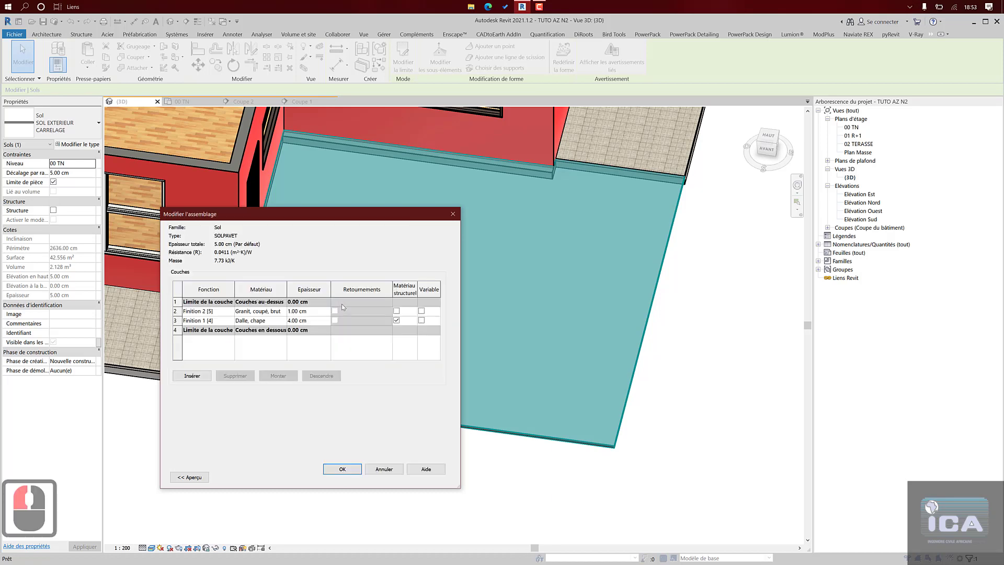
pyautogui.click(283, 311)
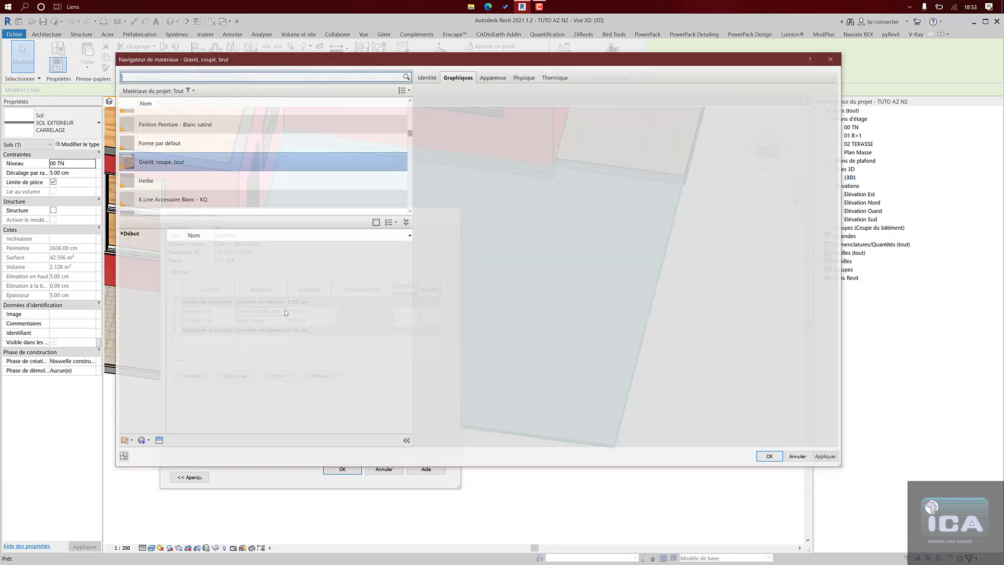
pyautogui.scroll(-11, 272, 180)
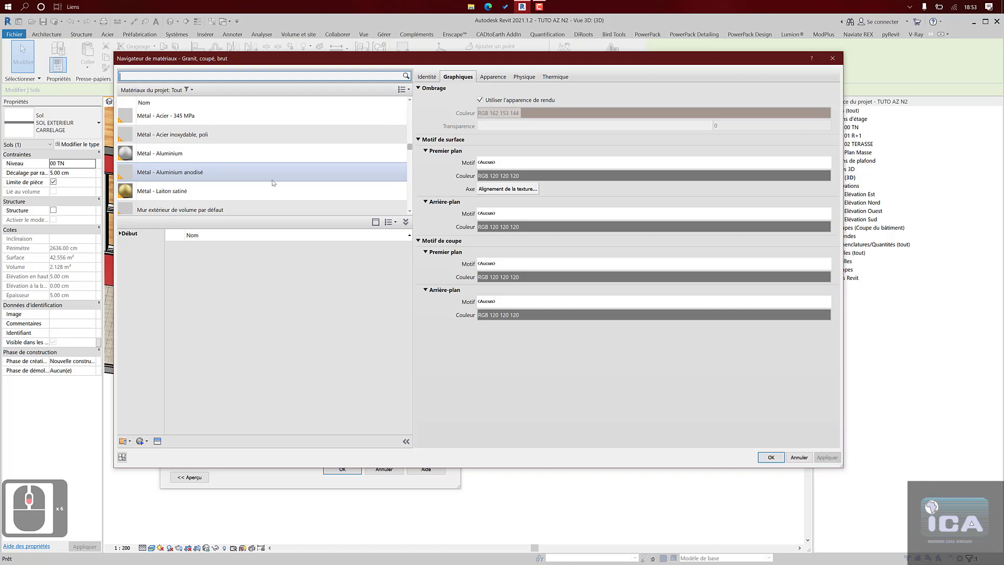
pyautogui.scroll(10, 264, 140)
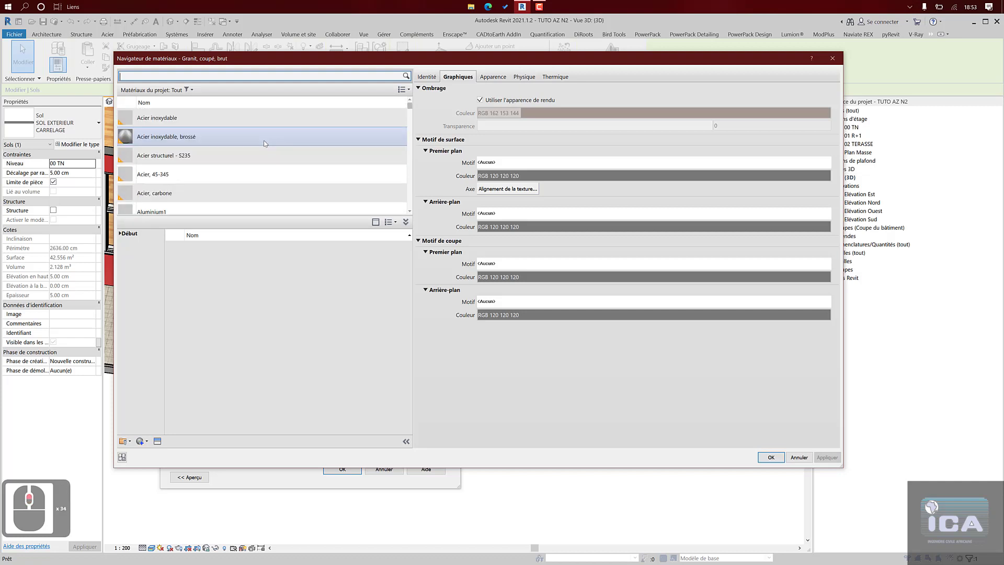
# - Search the materials for PAVE and SITE, look through the library results, and clear the search
pyautogui.click(265, 80)
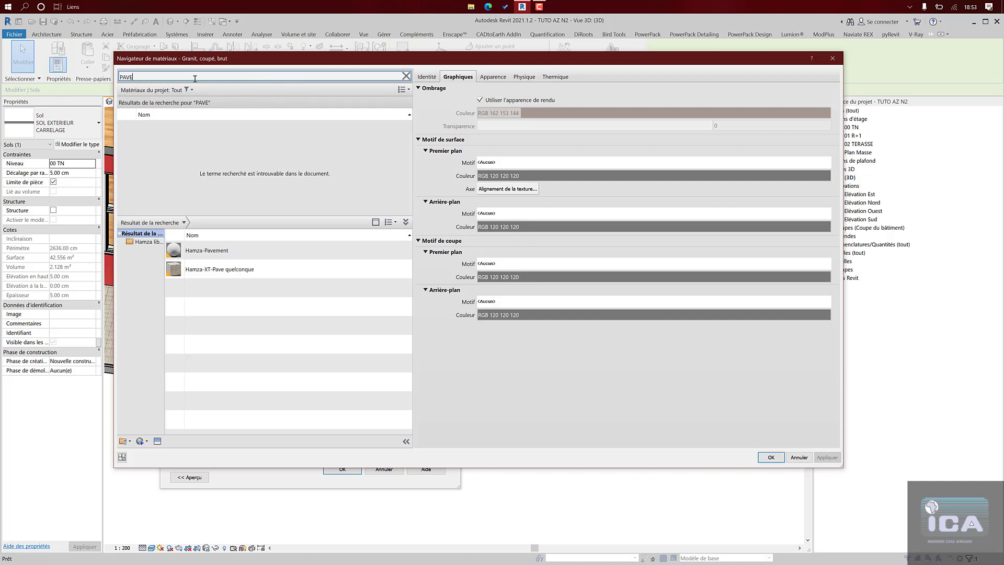
pyautogui.write('s')
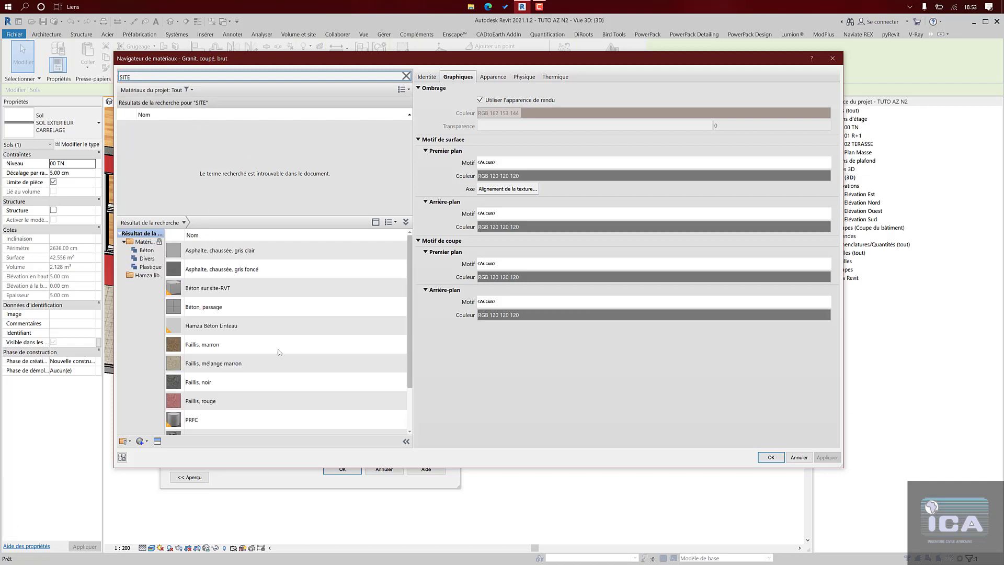
pyautogui.scroll(-7, 268, 367)
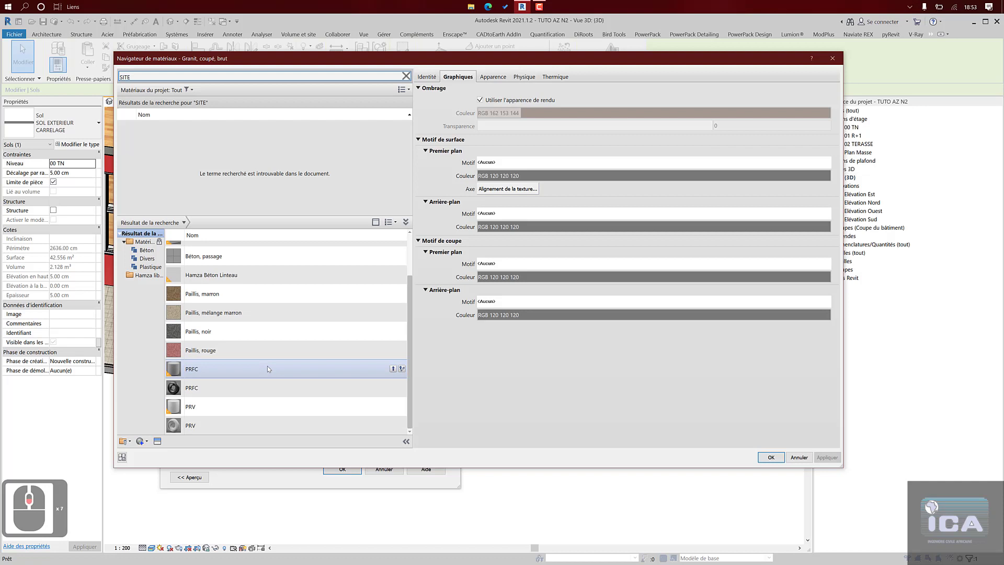
pyautogui.scroll(3, 268, 367)
pyautogui.scroll(-3, 268, 360)
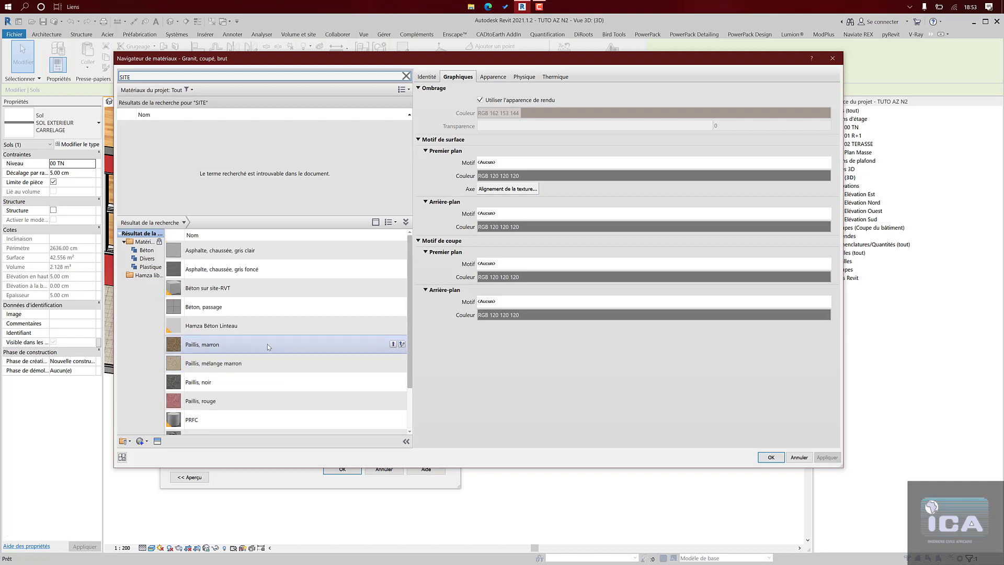
pyautogui.scroll(3, 268, 320)
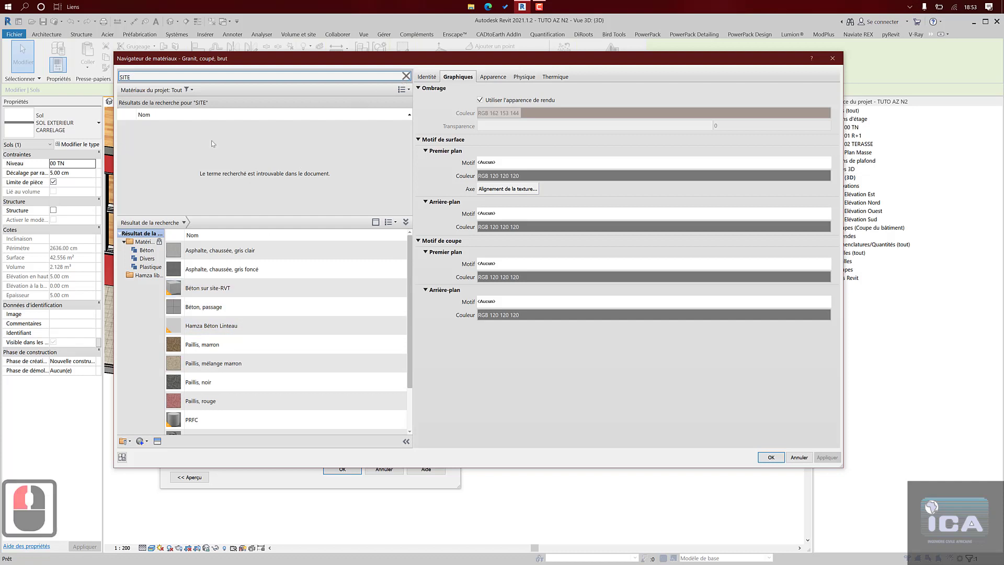
pyautogui.click(406, 76)
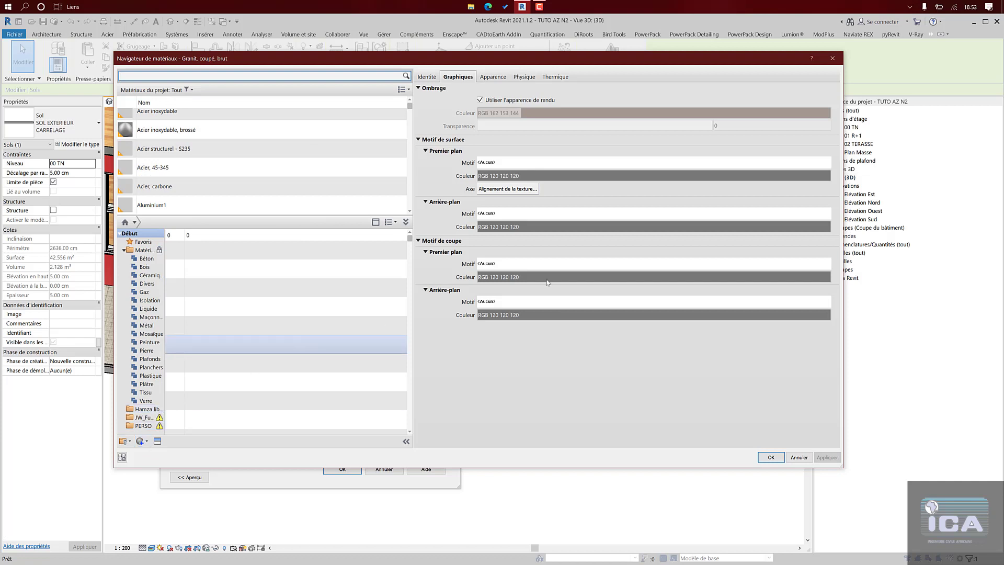
# - Create a new project material and rename it PAVET
pyautogui.click(146, 443)
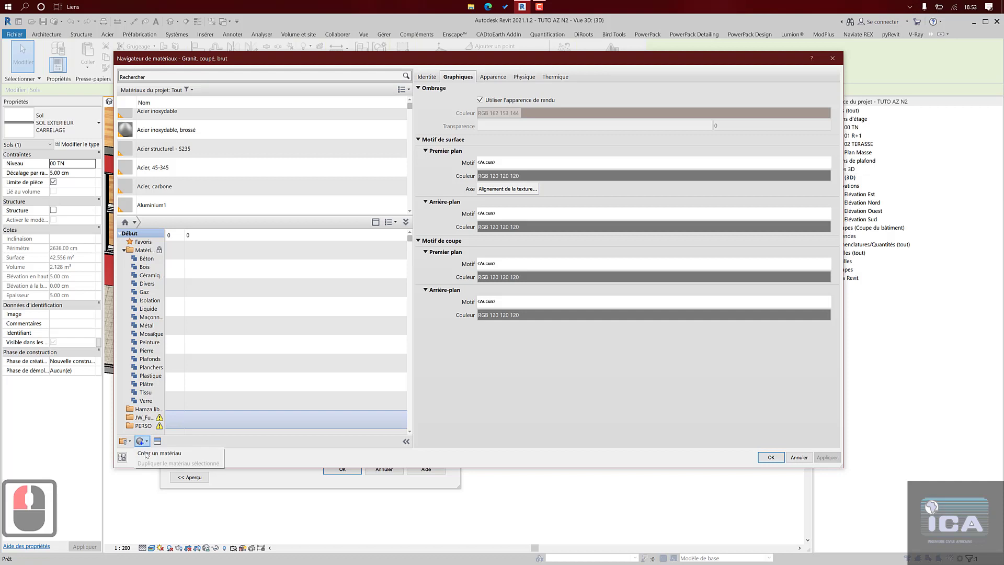
pyautogui.click(159, 453)
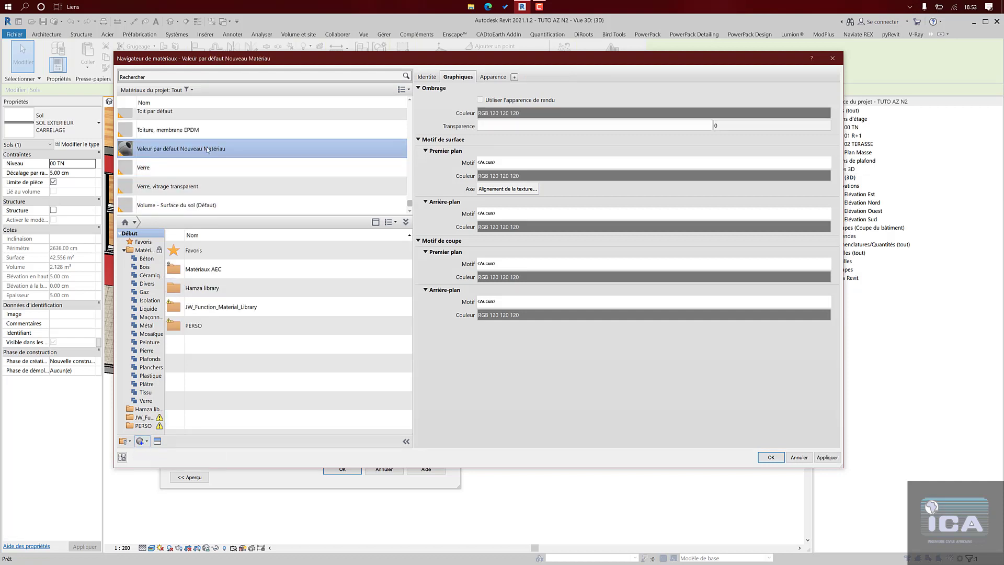
pyautogui.rightClick(208, 149)
pyautogui.click(230, 172)
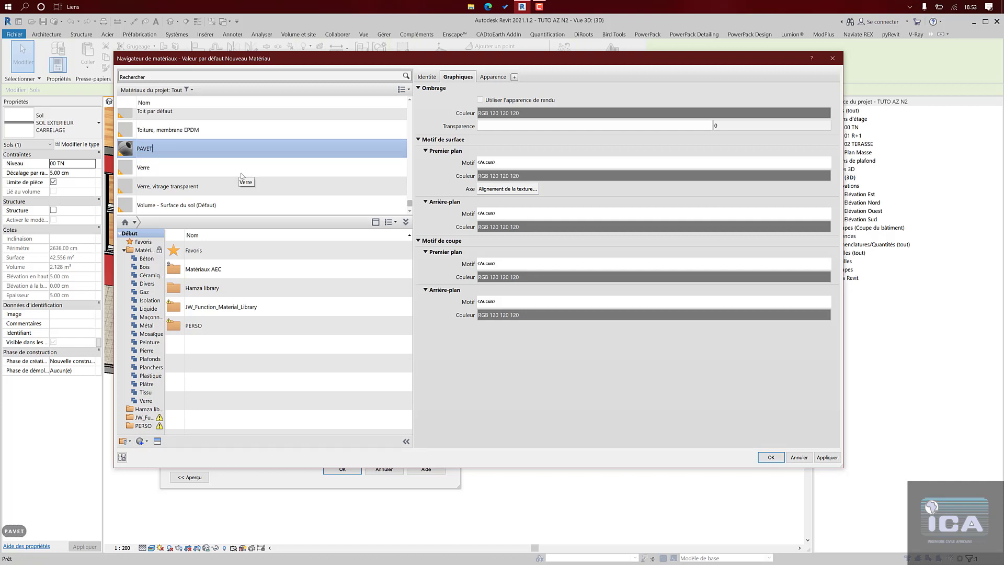
pyautogui.scroll(5, 174, 155)
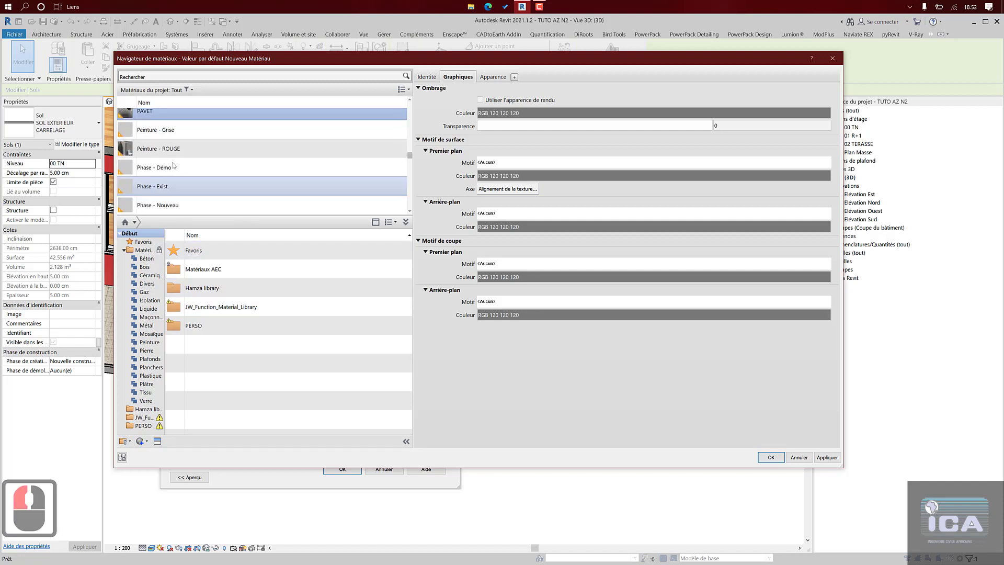
pyautogui.scroll(3, 174, 155)
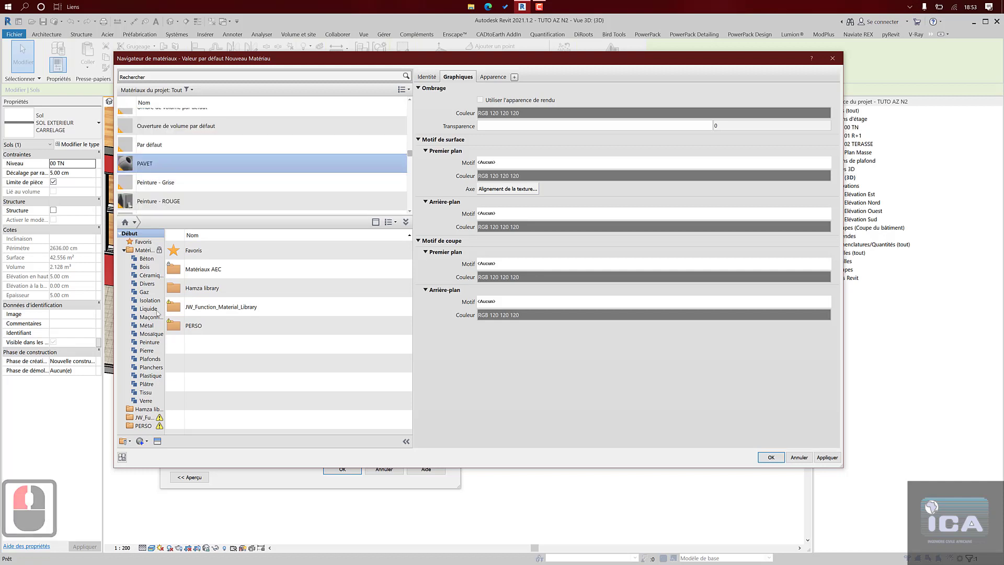
# - Open the asset browser for the PAVET material and look through the appearance library's Granit and Carrelage categories
pyautogui.click(158, 441)
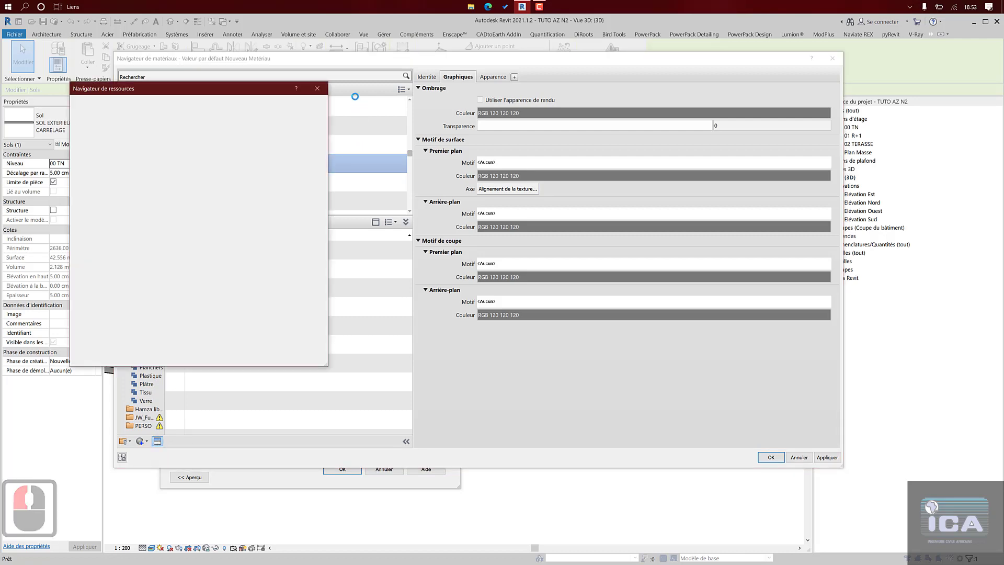
pyautogui.moveTo(256, 92); pyautogui.dragTo(730, 101)
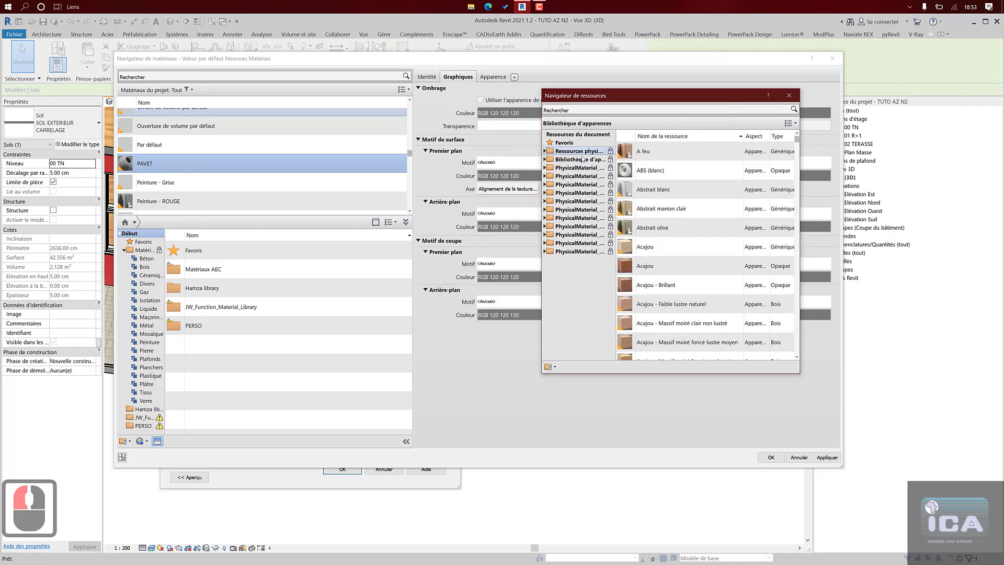
pyautogui.click(547, 161)
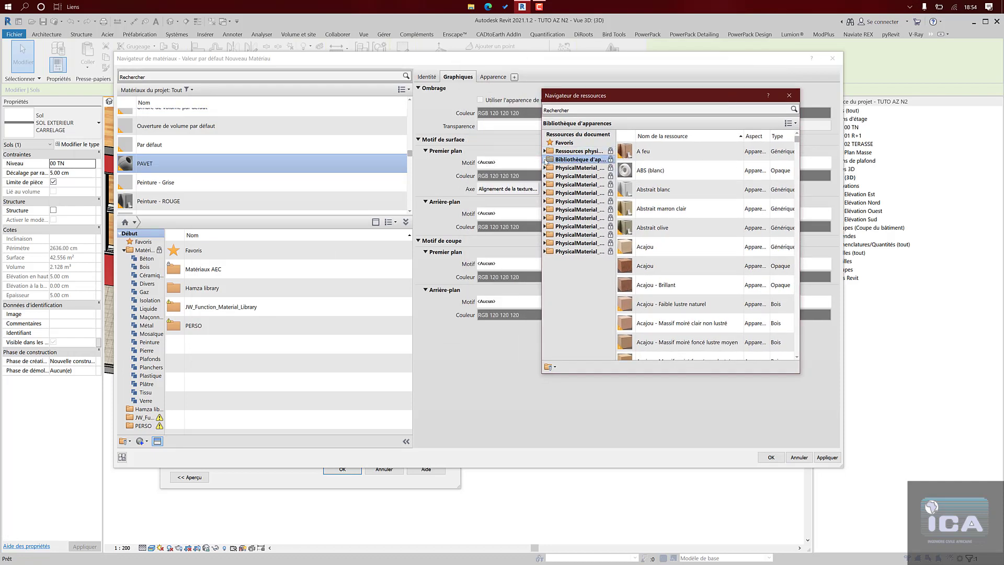
pyautogui.click(547, 161)
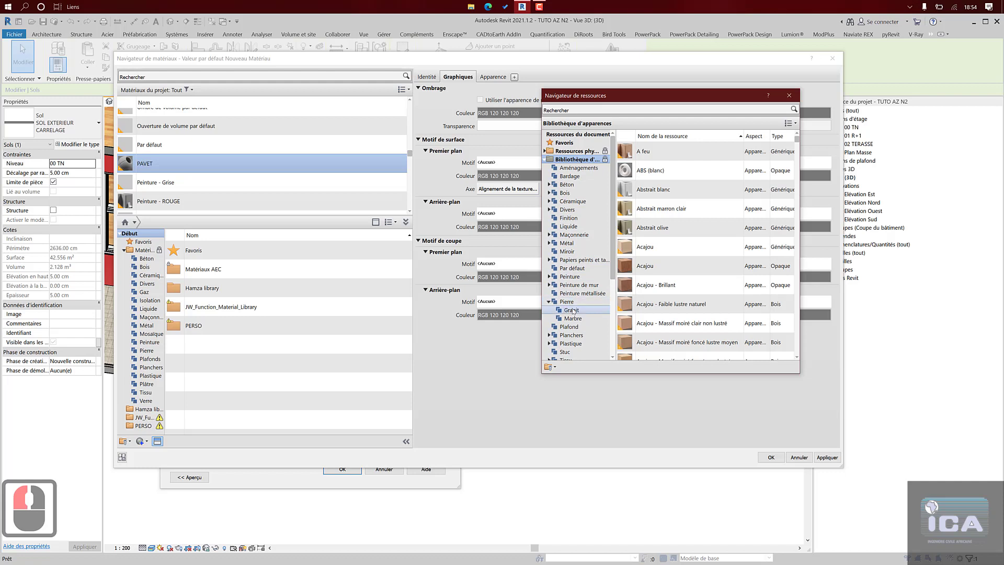
pyautogui.click(572, 310)
pyautogui.scroll(-5, 667, 173)
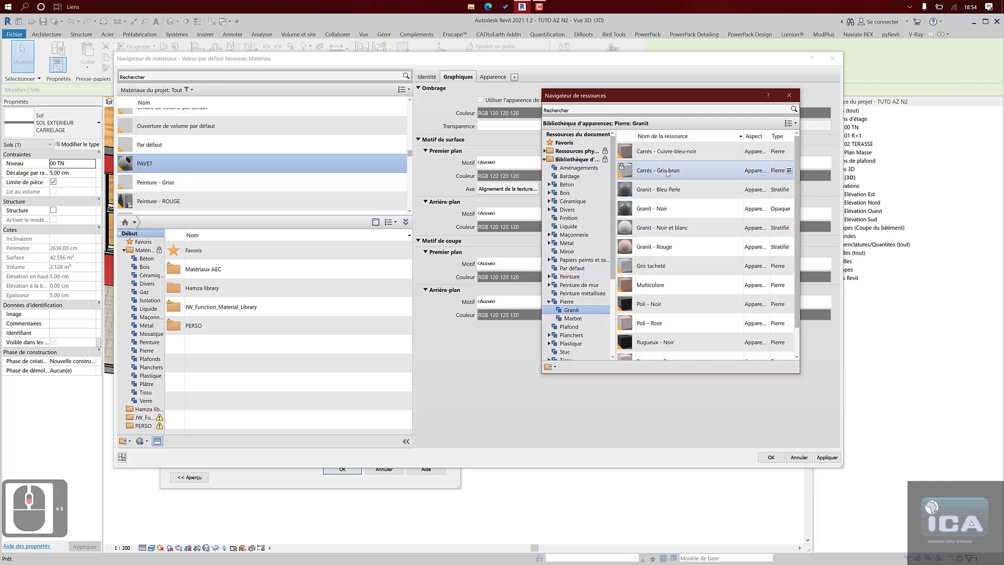
pyautogui.scroll(-3, 573, 285)
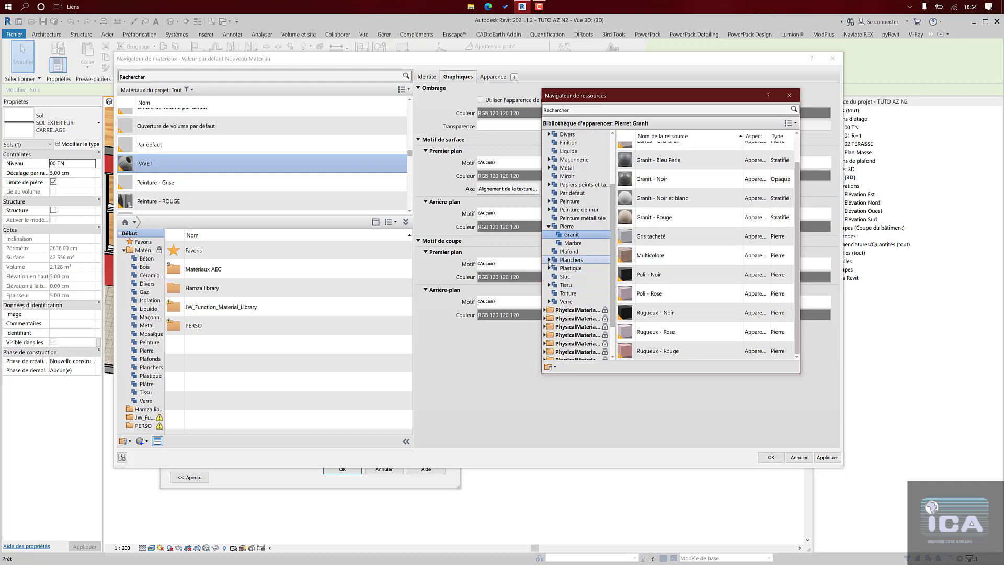
pyautogui.click(549, 260)
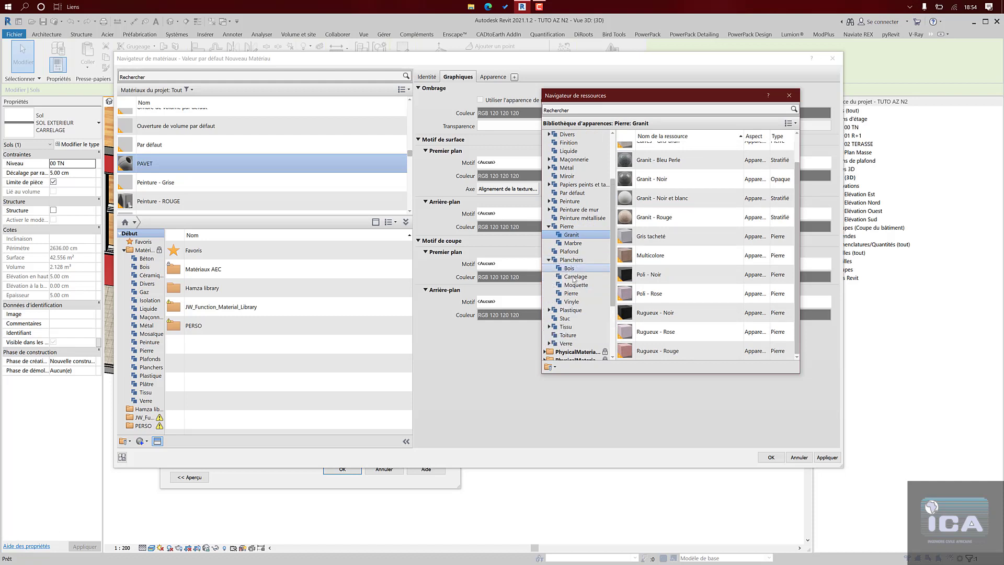
pyautogui.click(574, 277)
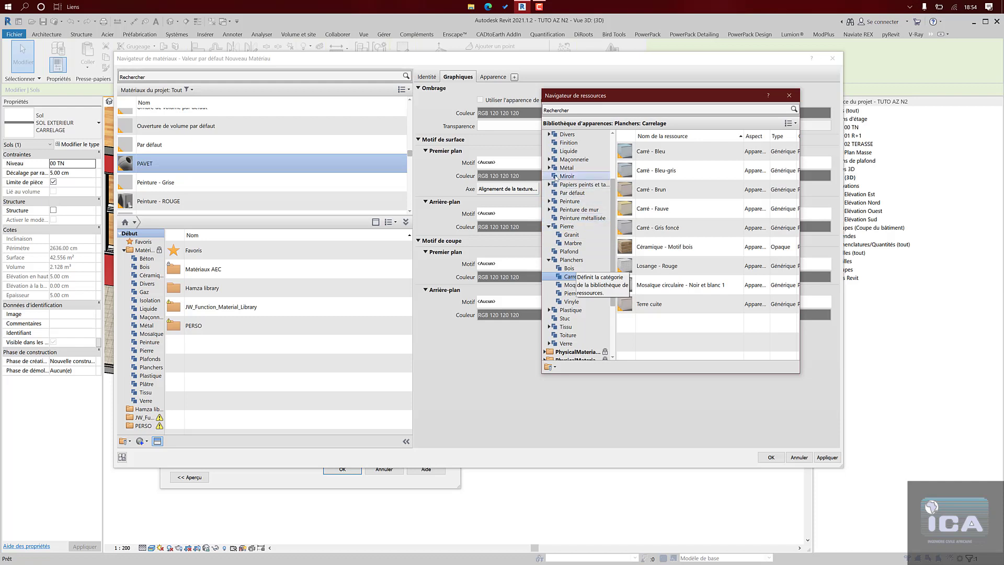
pyautogui.scroll(2, 557, 178)
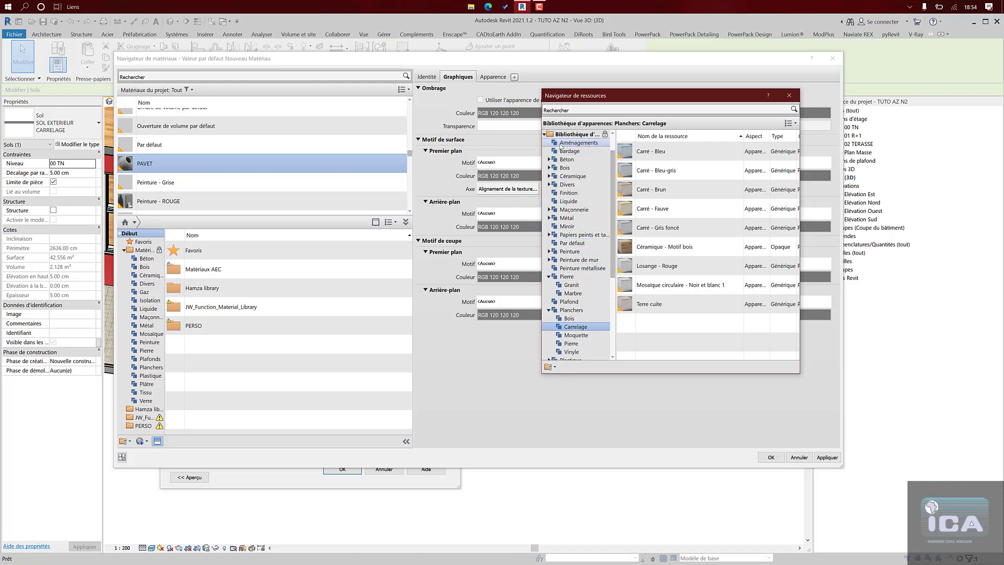
# - Find the Cailloutis - Glacé multicolore appearance in the library's Aménagements category and assign it to the PAVET material
pyautogui.click(562, 144)
pyautogui.scroll(-3, 666, 164)
pyautogui.scroll(-3, 666, 164)
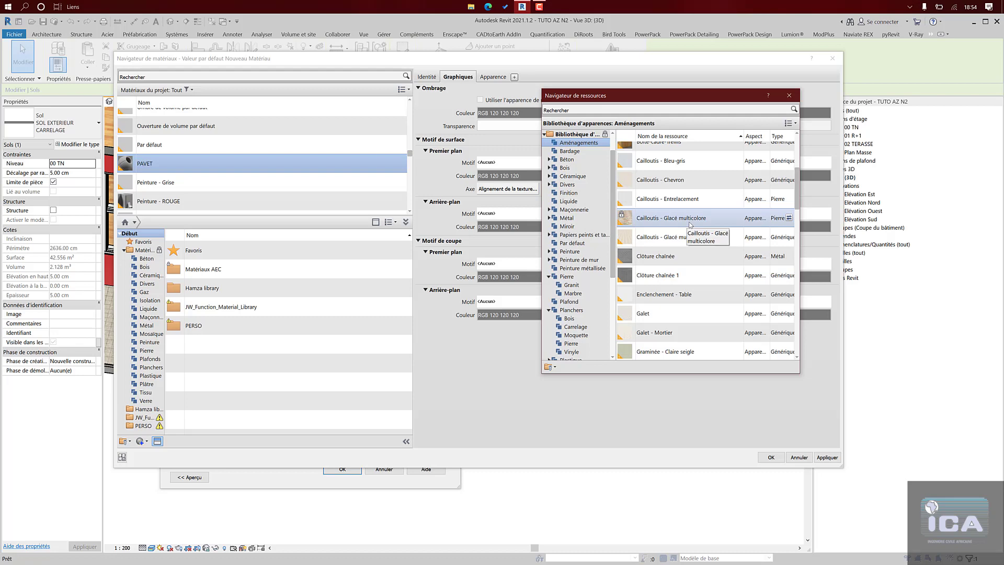
pyautogui.scroll(-7, 690, 225)
pyautogui.scroll(-10, 690, 225)
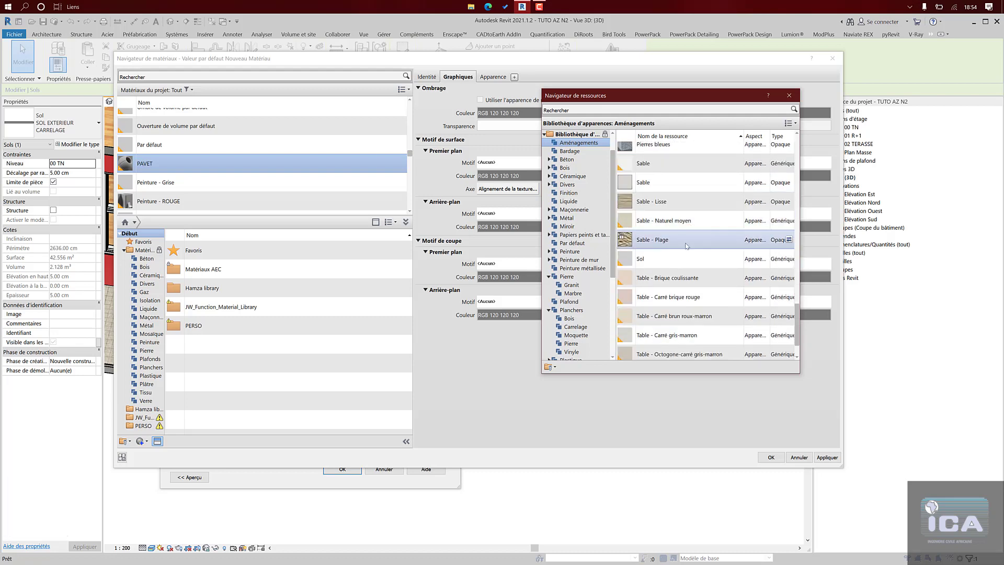
pyautogui.scroll(6, 687, 240)
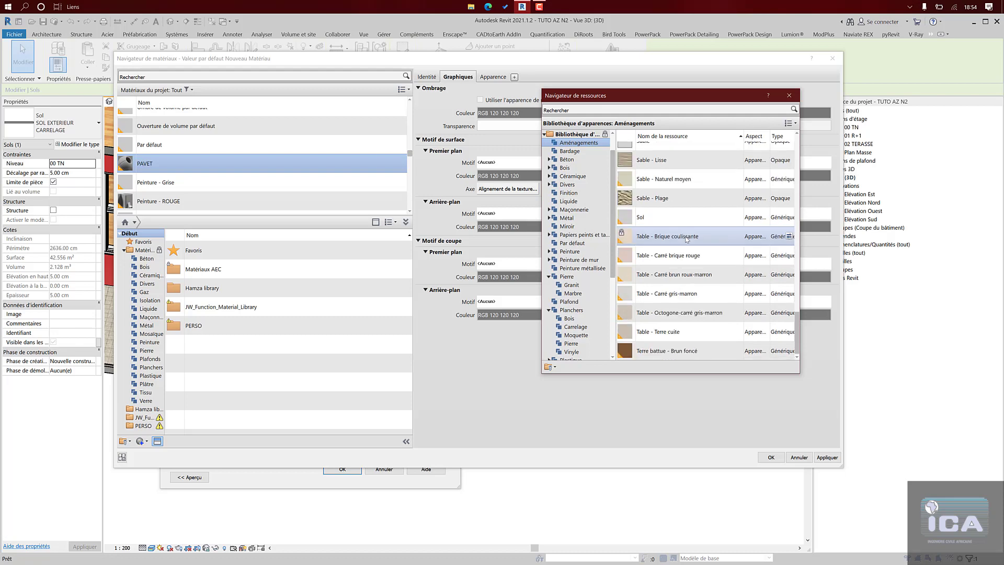
pyautogui.scroll(5, 687, 239)
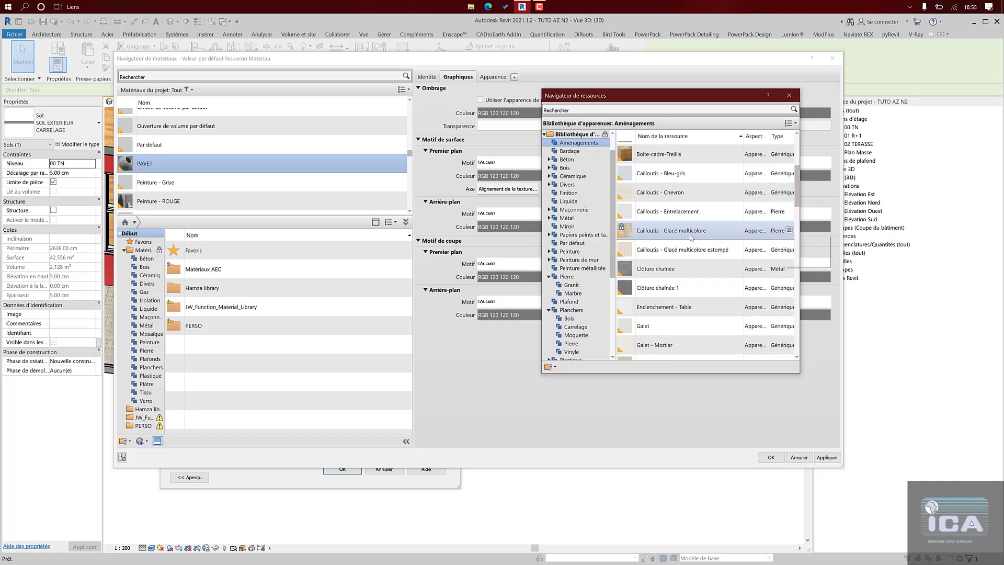
pyautogui.click(789, 232)
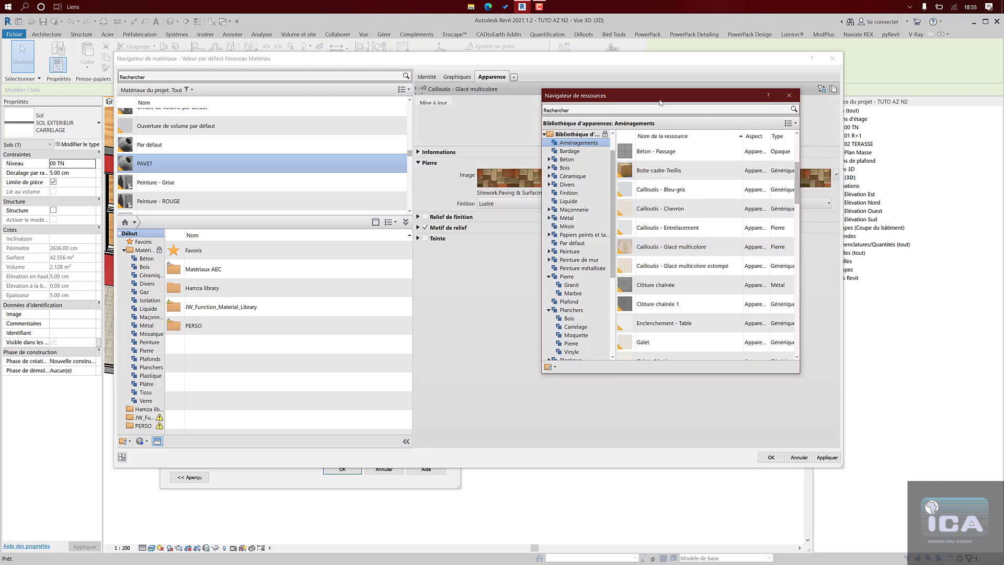
# - Close the asset browser, accept the PAVET material for the Finition 2 [5] layer and apply the SOLPAVET type to the garage floor
pyautogui.moveTo(660, 99); pyautogui.dragTo(664, 250)
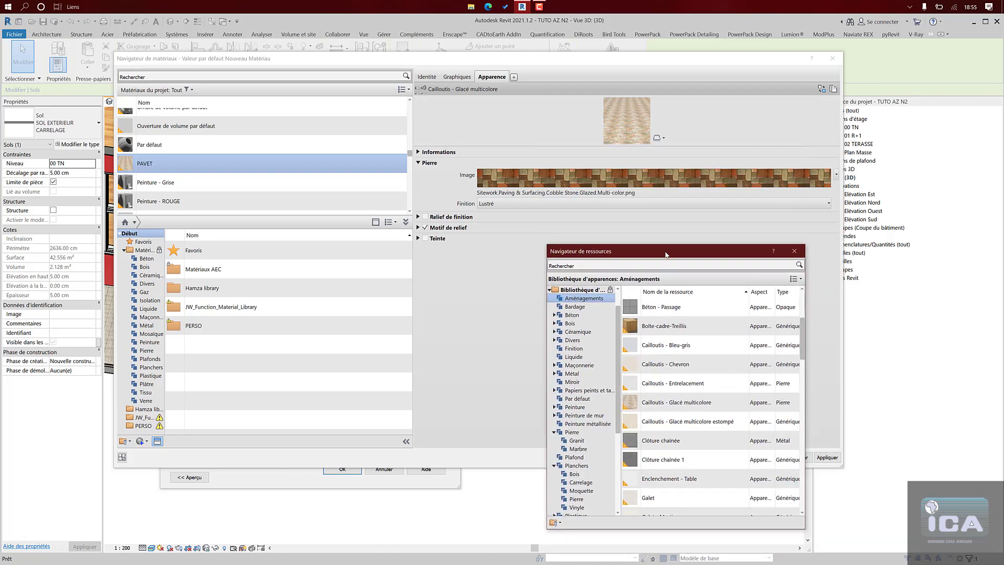
pyautogui.click(560, 178)
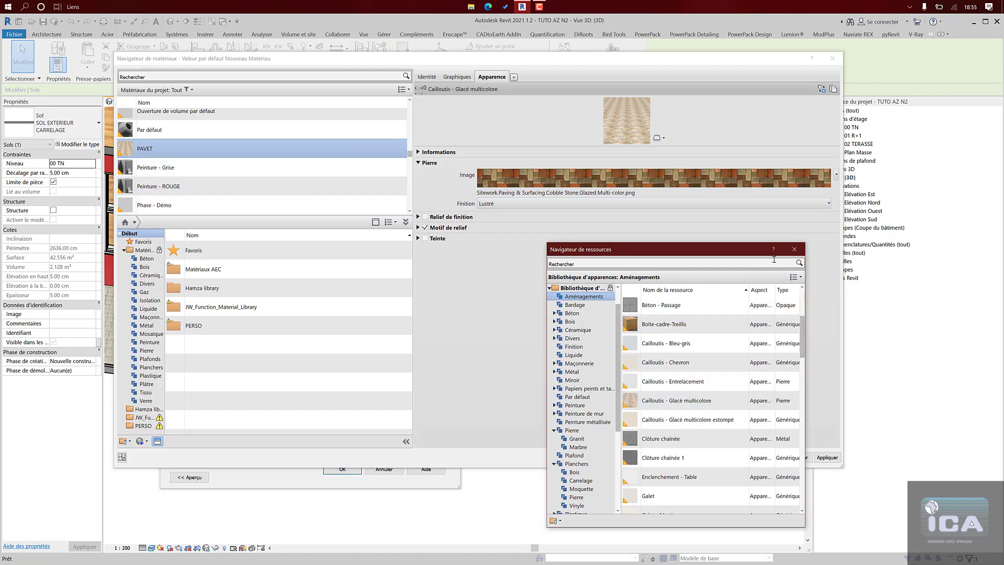
pyautogui.click(793, 250)
pyautogui.click(769, 458)
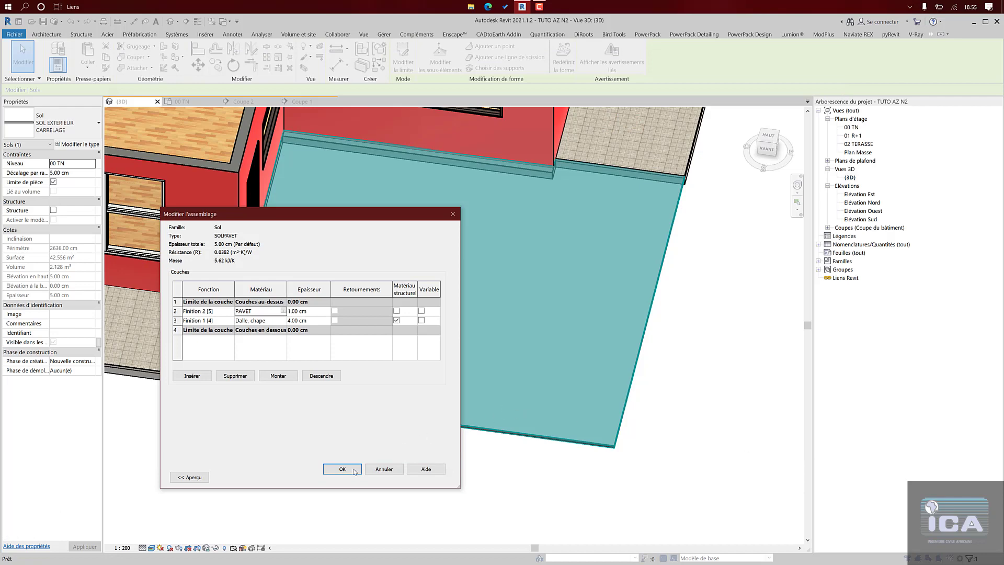
pyautogui.click(354, 470)
pyautogui.click(354, 471)
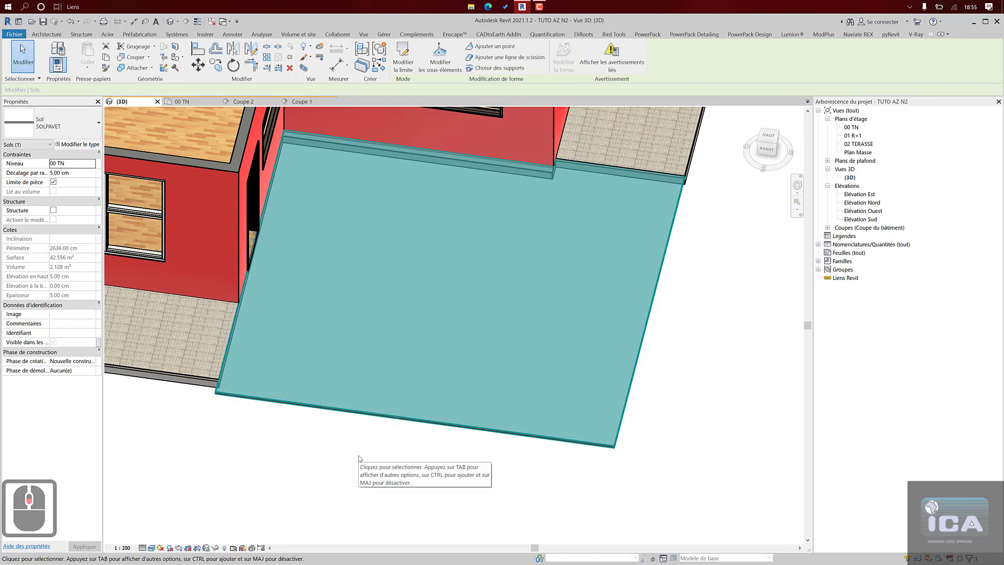
pyautogui.click(395, 442)
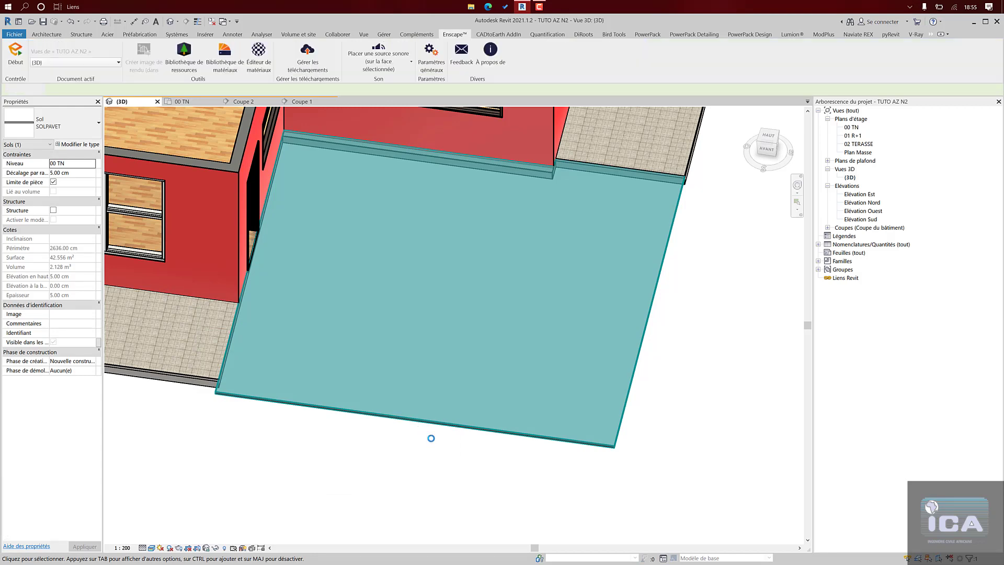
# - Inspect the paved garage floor in 3D, then reopen its PAVET layer material from the type structure with the asset browser
pyautogui.scroll(-3, 432, 442)
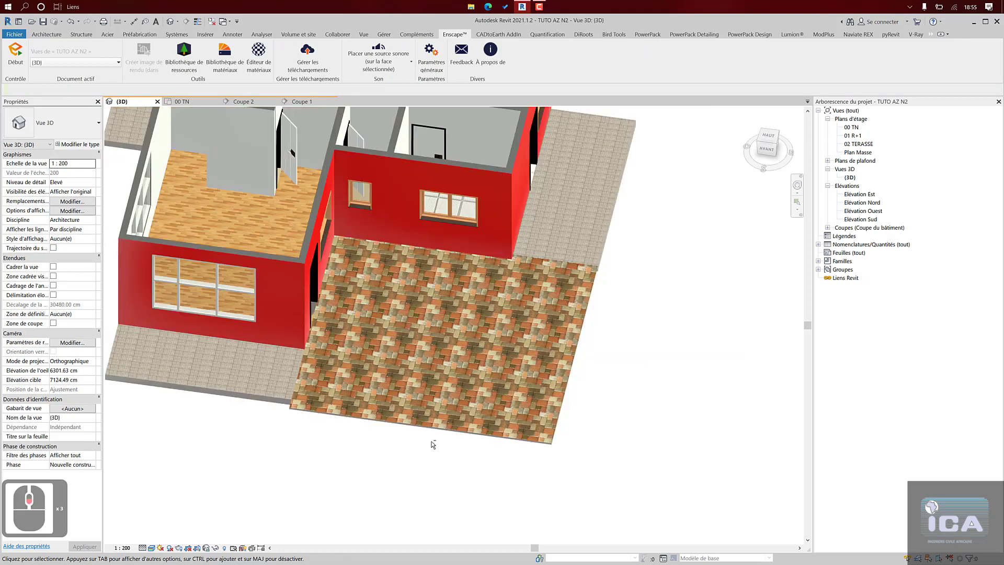
pyautogui.keyDown('shift'); pyautogui.moveTo(390, 360); pyautogui.dragTo(459, 358, button='middle'); pyautogui.keyUp('shift')
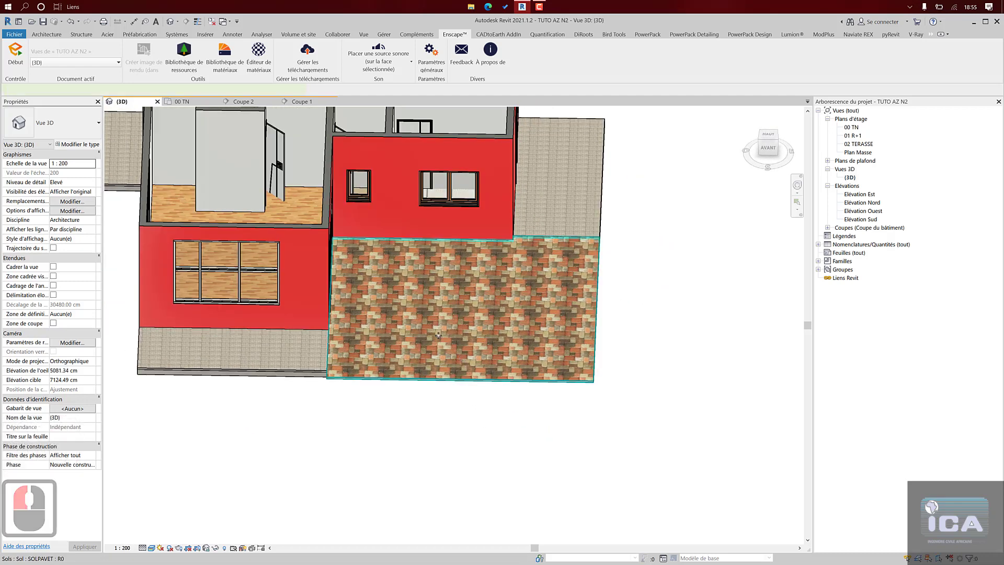
pyautogui.click(459, 357)
pyautogui.click(88, 146)
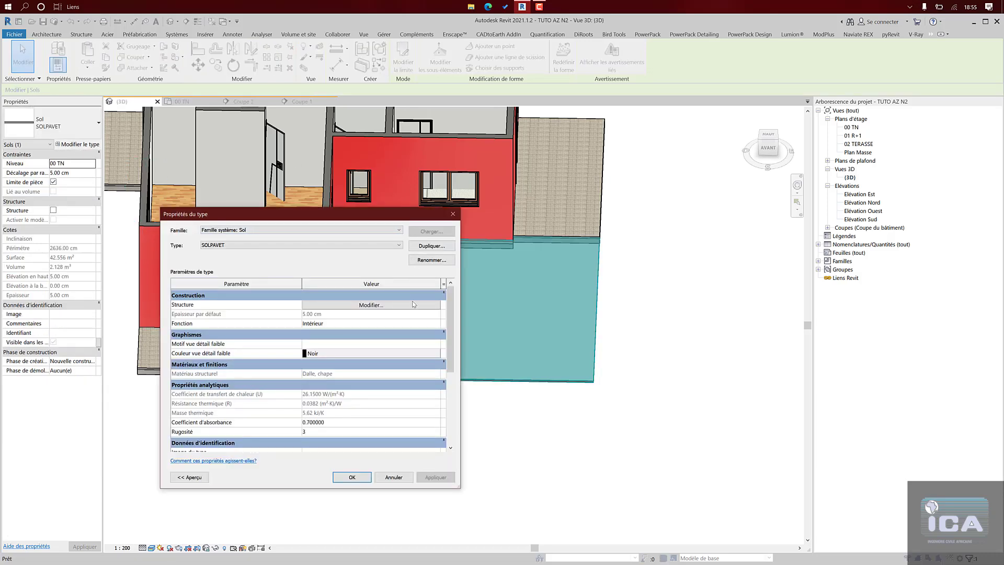
pyautogui.click(398, 305)
pyautogui.click(284, 312)
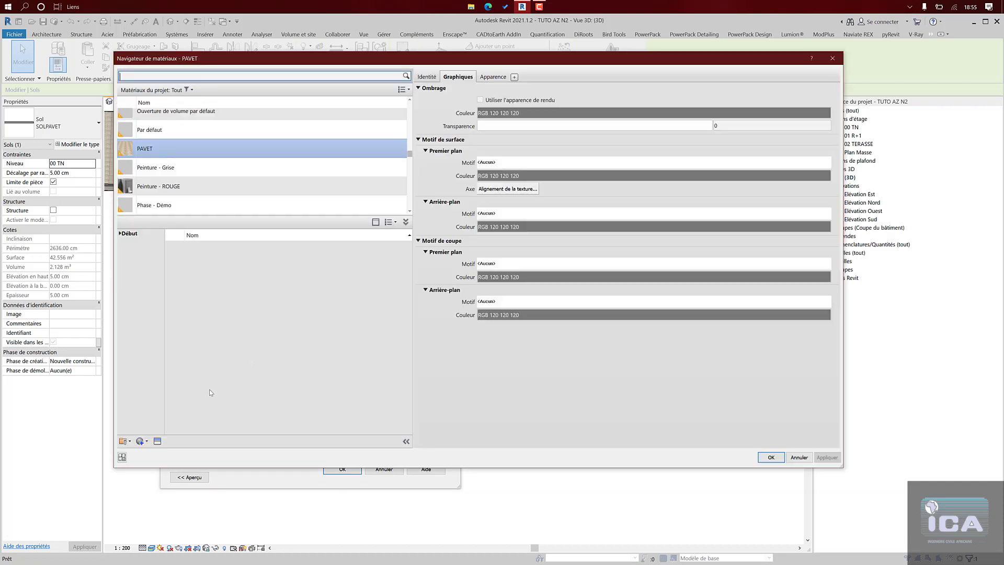
pyautogui.click(157, 442)
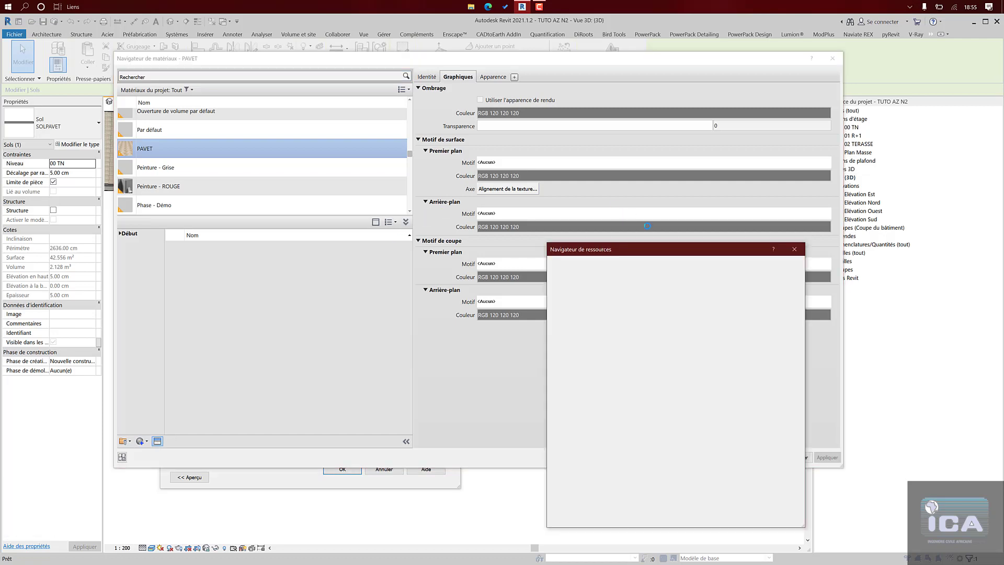
pyautogui.moveTo(647, 251); pyautogui.dragTo(594, 87)
# - Look through the whole Aménagements category of the appearance library for another paving appearance
pyautogui.doubleClick(516, 151)
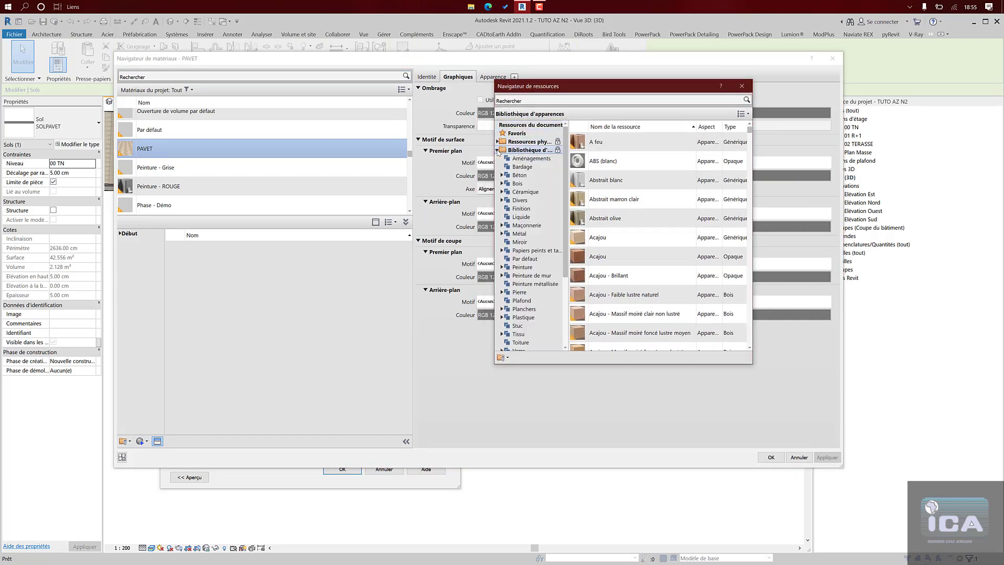
pyautogui.click(520, 166)
pyautogui.click(530, 158)
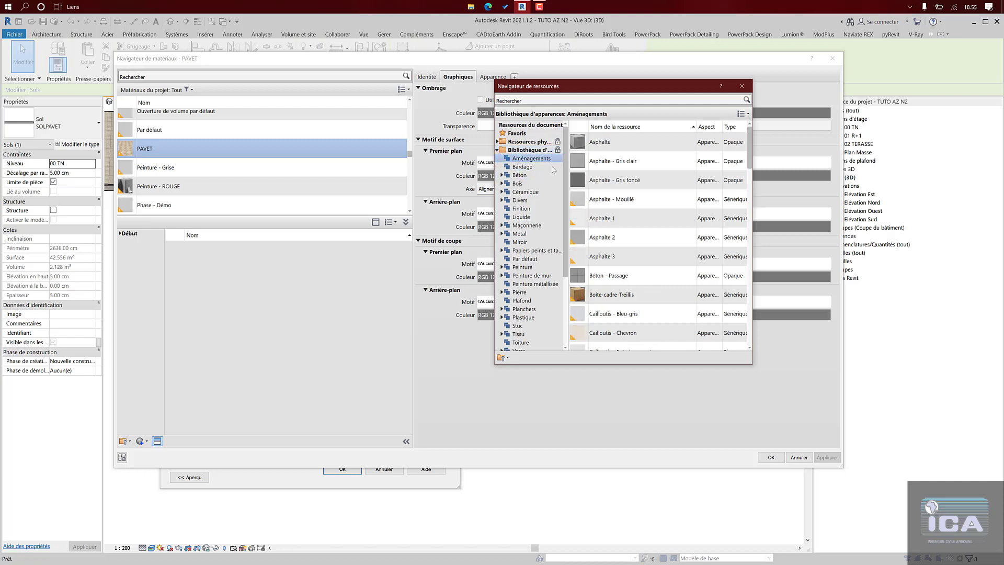
pyautogui.scroll(-3, 616, 163)
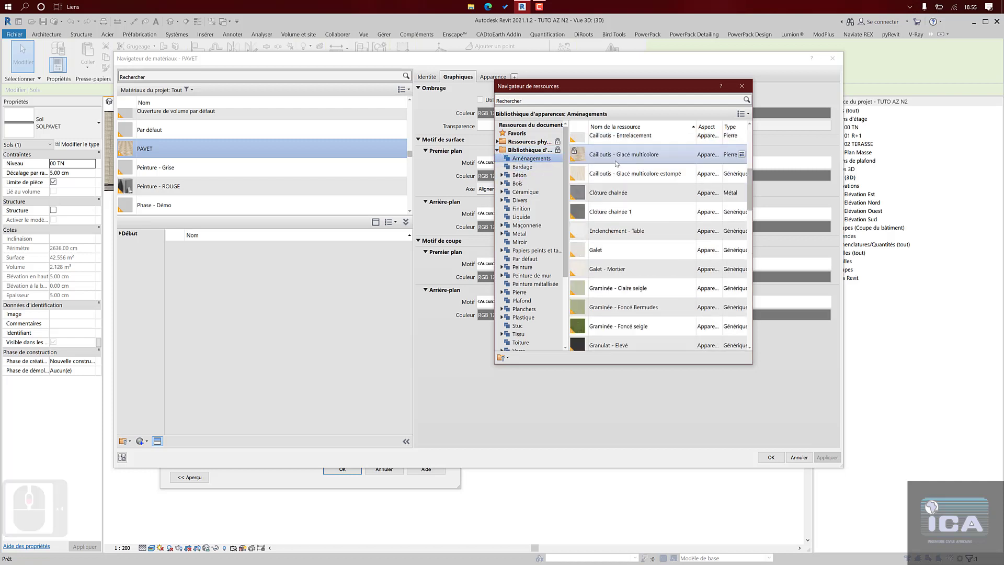
pyautogui.scroll(-3, 617, 163)
pyautogui.scroll(-8, 617, 163)
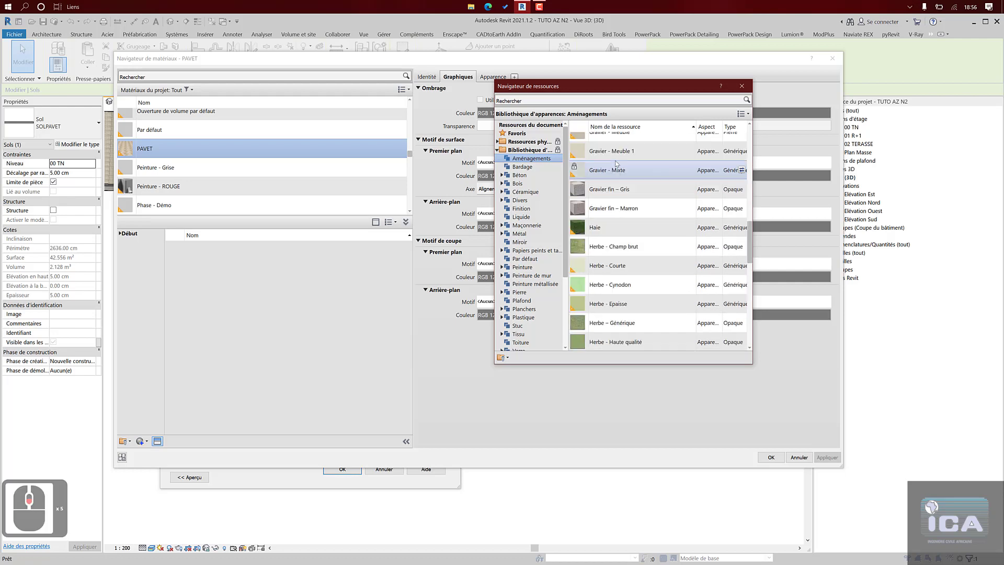
pyautogui.scroll(-5, 616, 163)
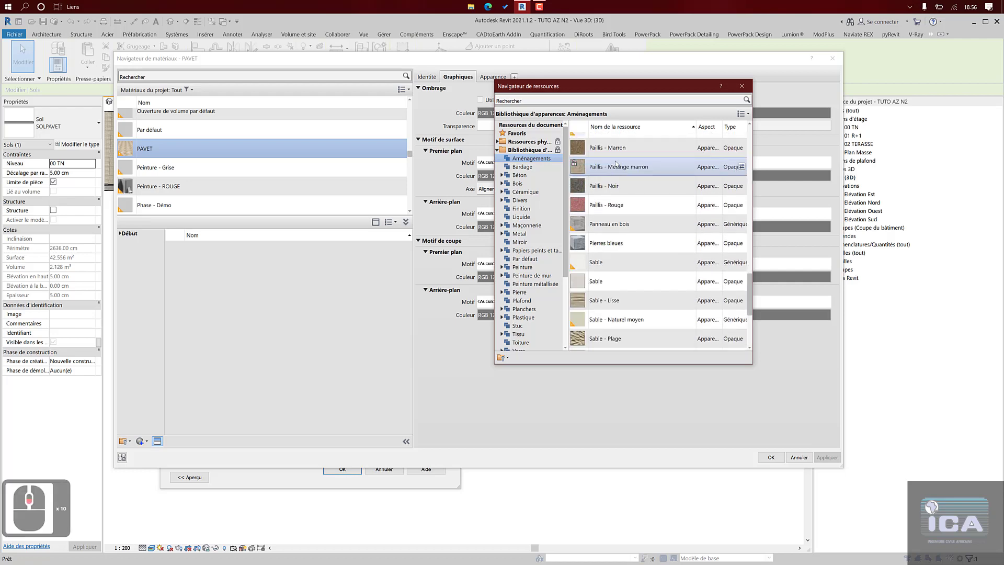
pyautogui.scroll(-7, 617, 164)
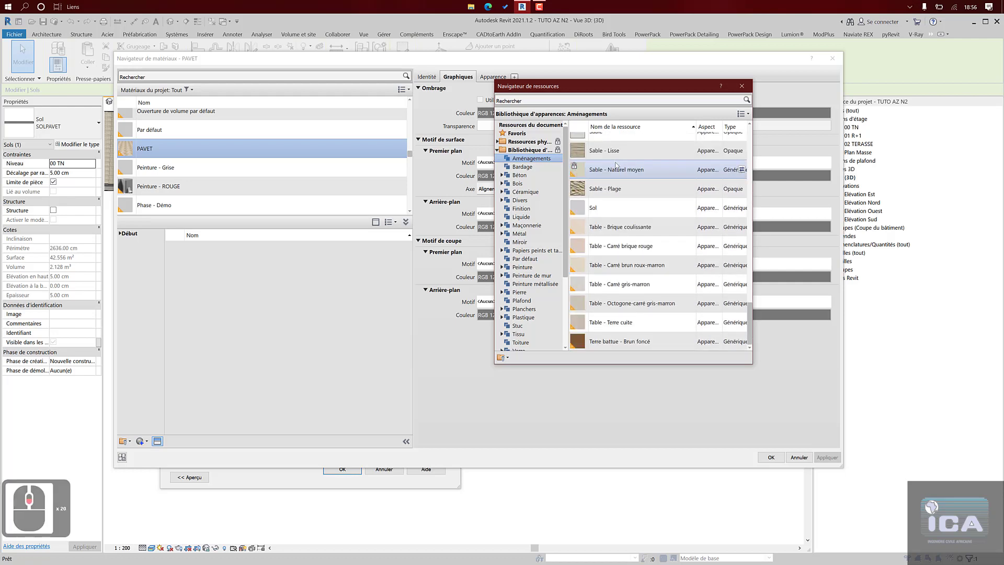
# - Look through the Bardage category and the Granit and Marbre subcategories of Pierre in the appearance library for a paving appearance
pyautogui.click(530, 168)
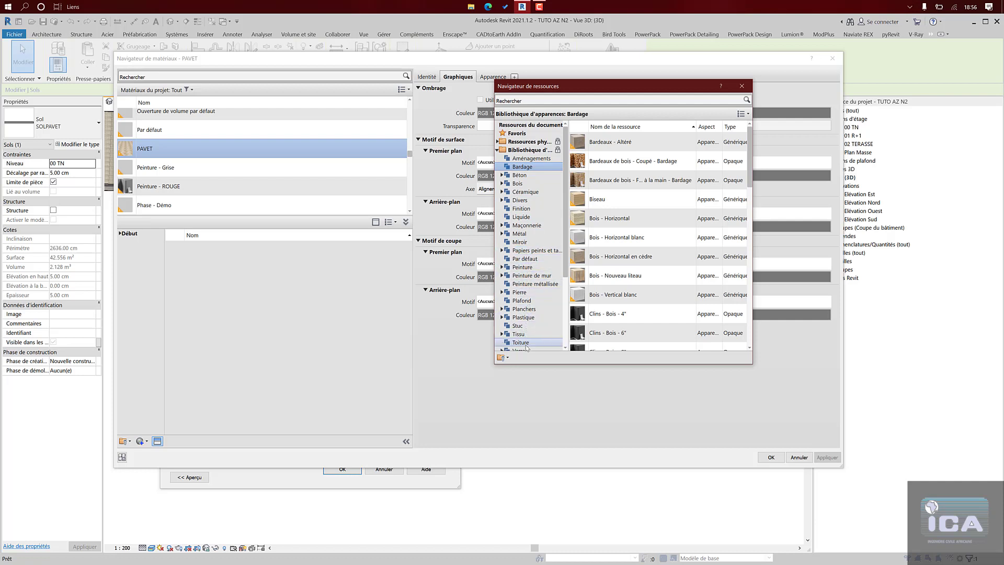
pyautogui.scroll(-1, 526, 347)
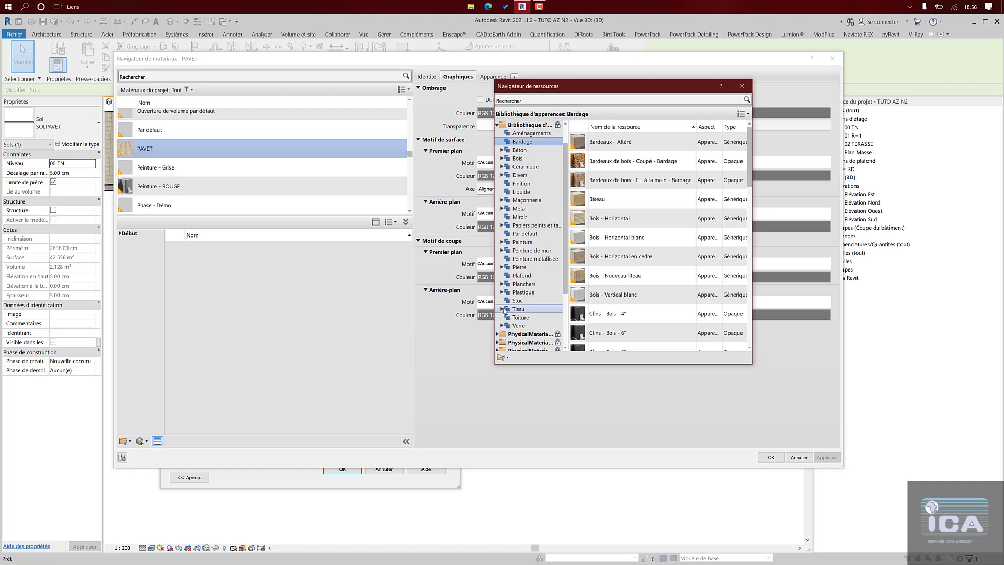
pyautogui.click(502, 309)
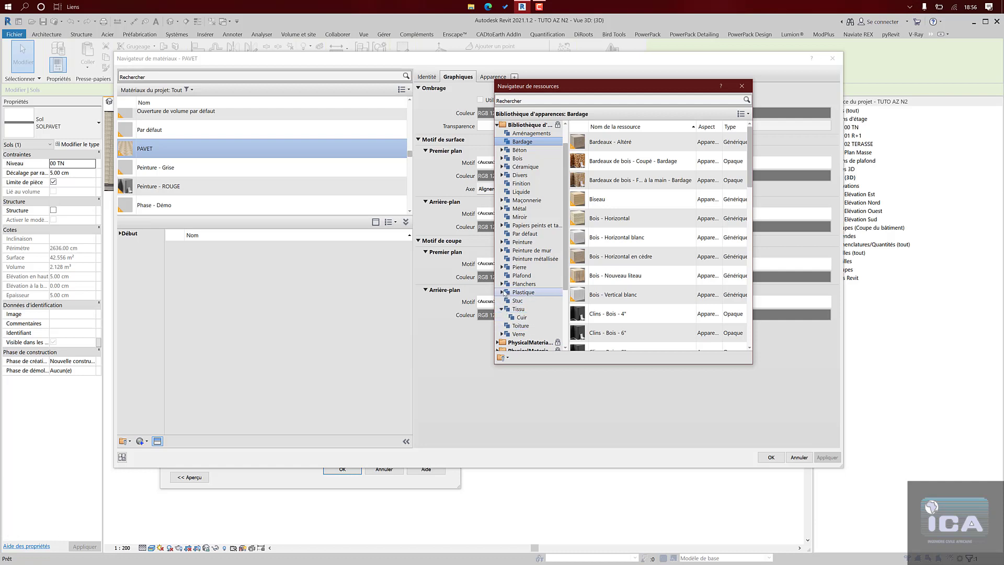
pyautogui.click(502, 293)
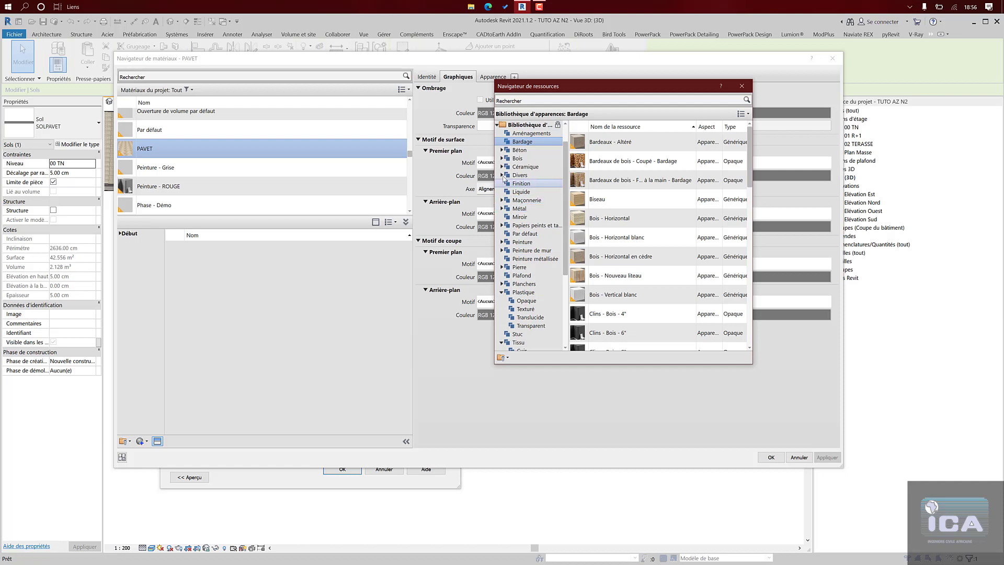
pyautogui.click(502, 175)
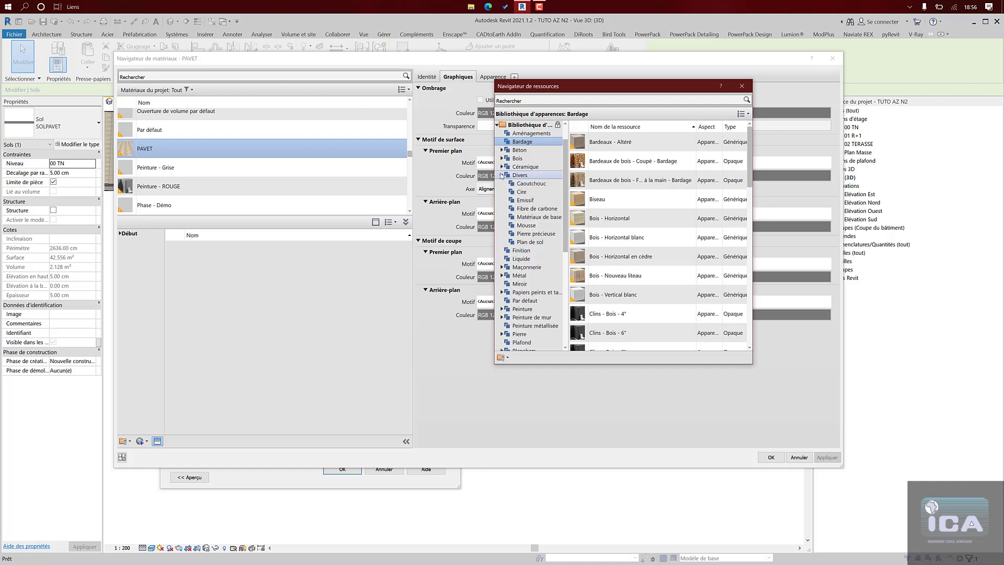
pyautogui.click(502, 175)
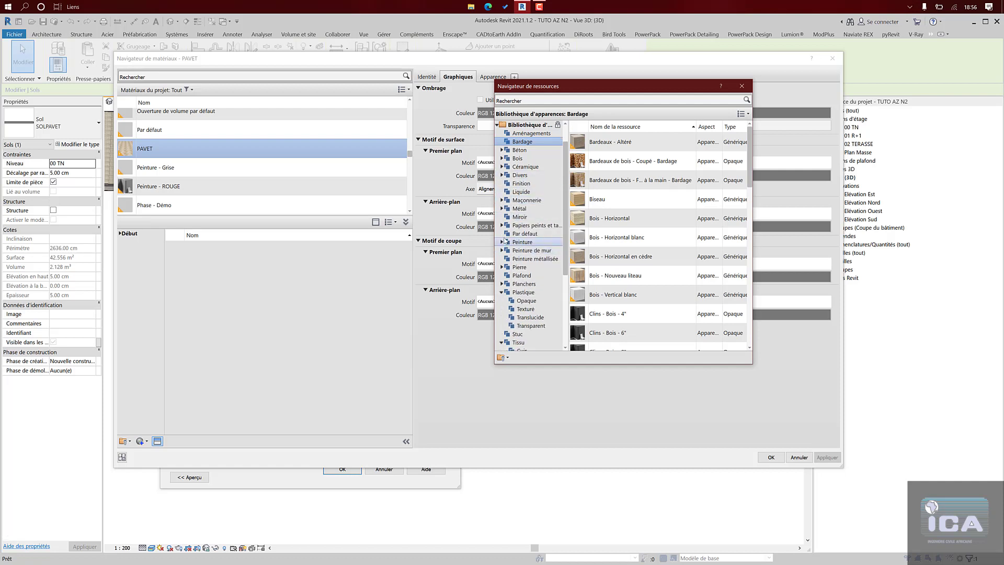
pyautogui.click(502, 267)
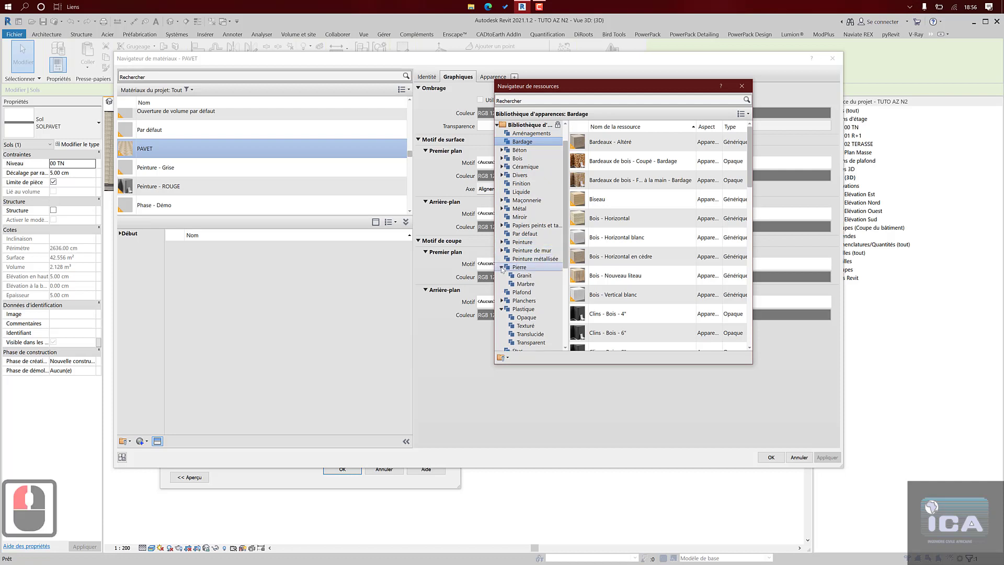
pyautogui.click(524, 275)
pyautogui.scroll(-1, 622, 175)
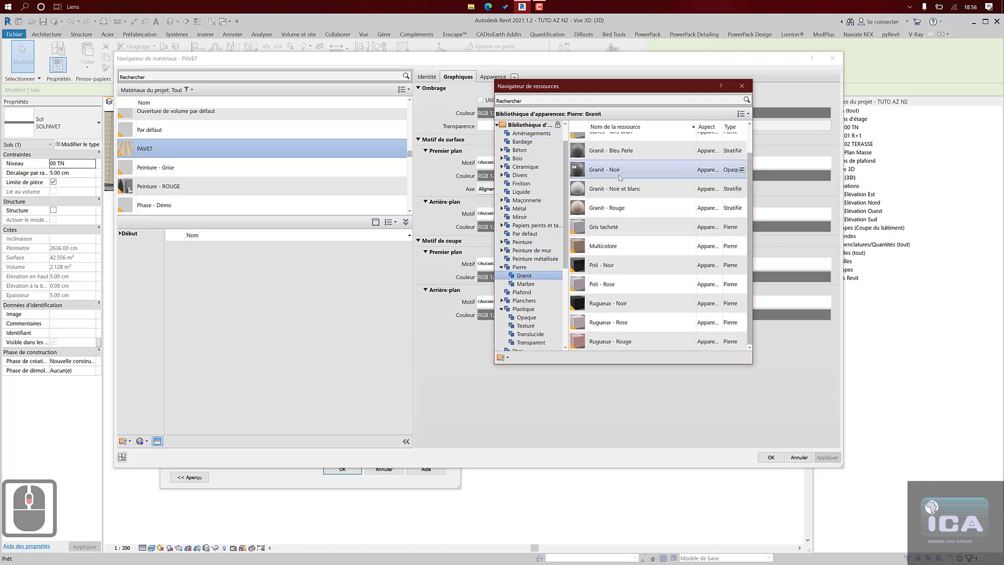
pyautogui.click(539, 283)
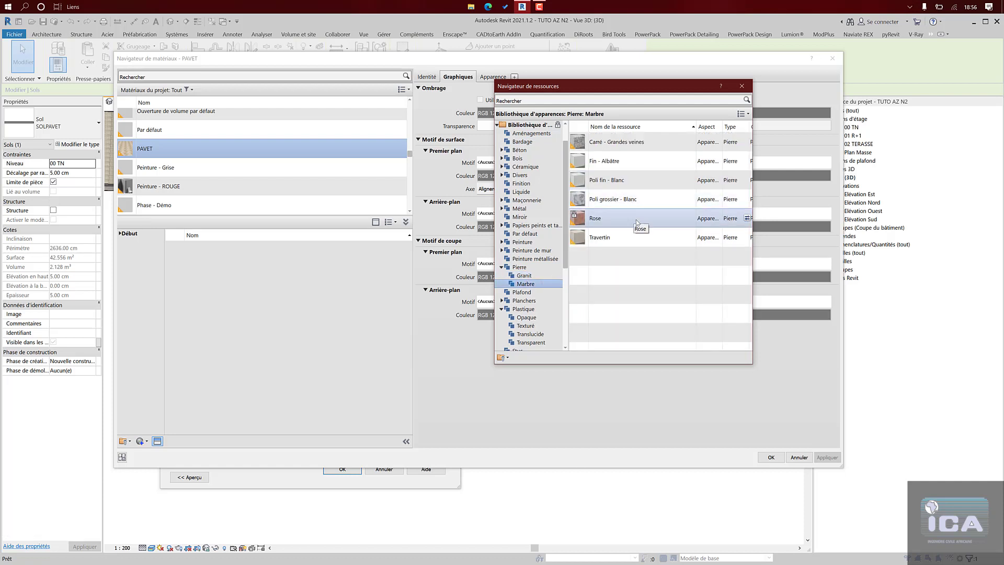
pyautogui.scroll(-4, 546, 296)
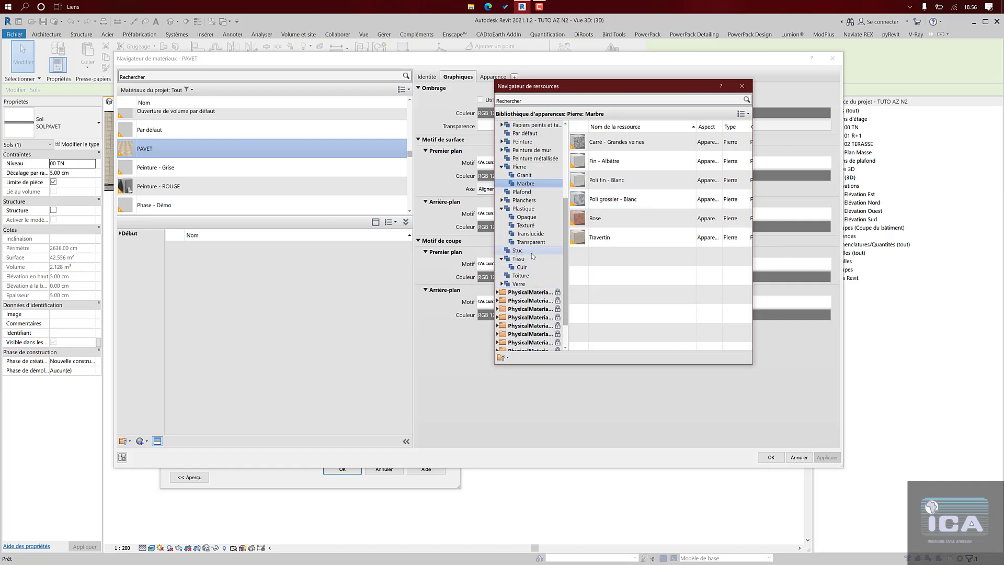
# - Check the Divers category and the Pierre subcategory of Maçonnerie in the appearance library for a suitable paving
pyautogui.scroll(5, 533, 256)
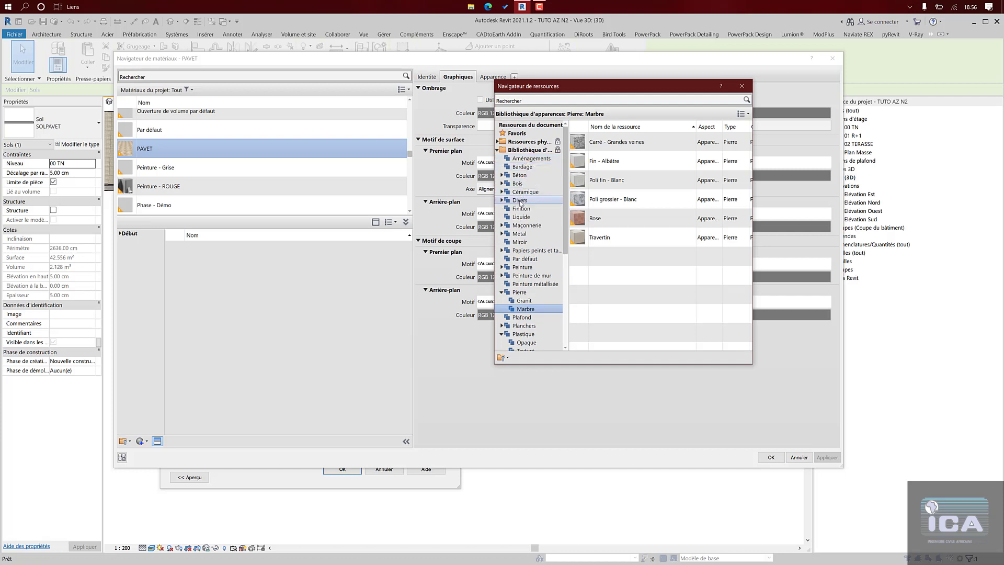
pyautogui.click(519, 200)
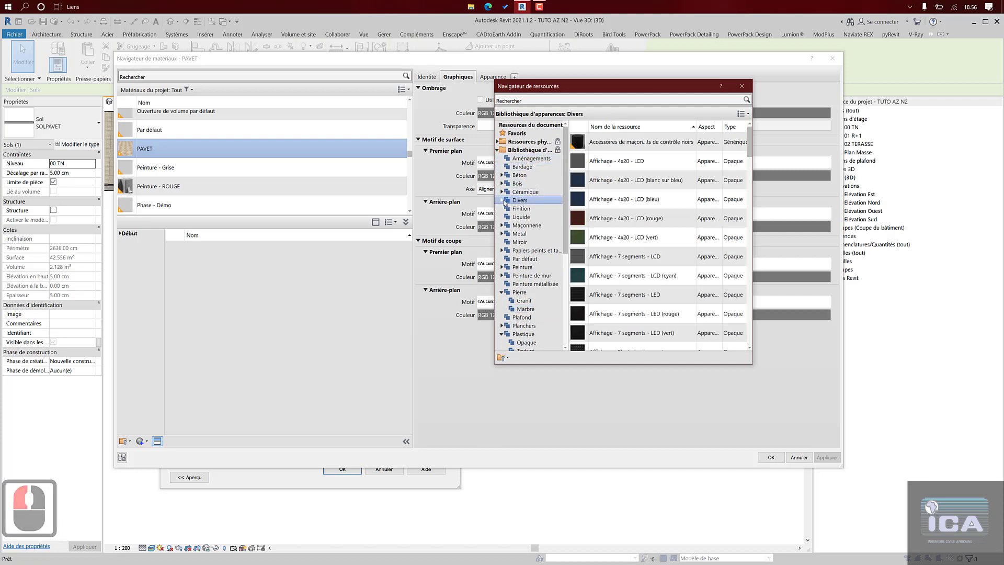
pyautogui.click(501, 202)
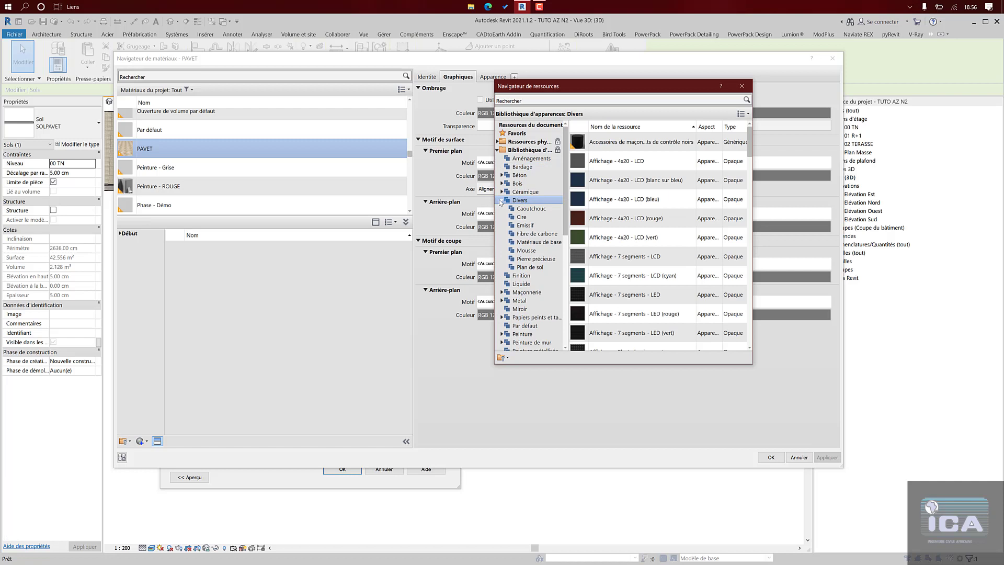
pyautogui.click(501, 200)
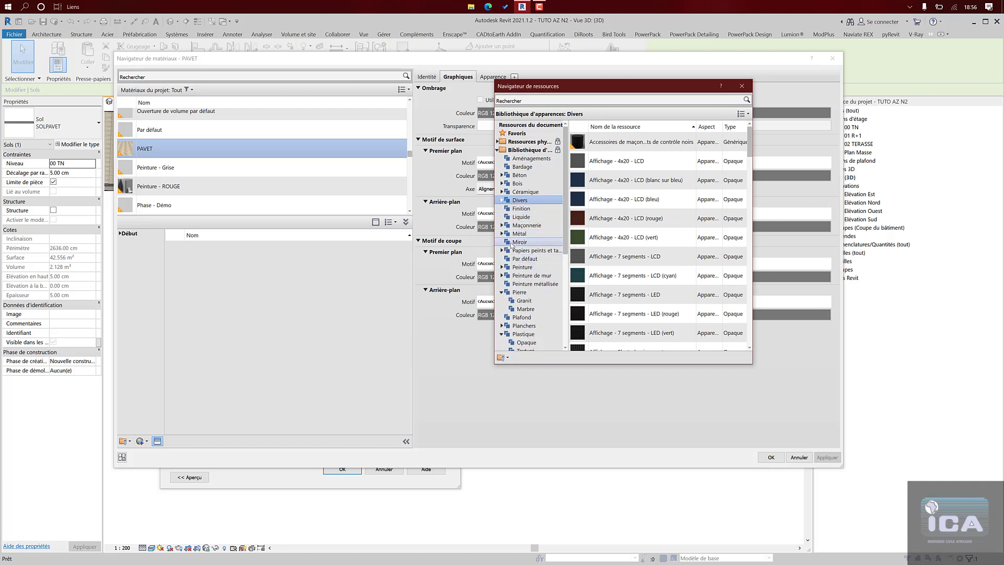
pyautogui.click(502, 226)
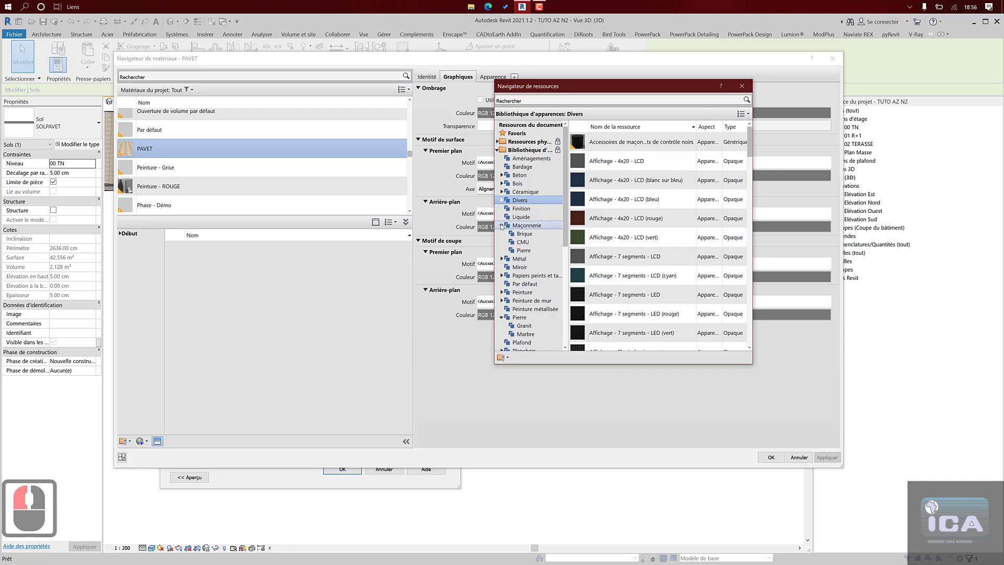
pyautogui.click(518, 250)
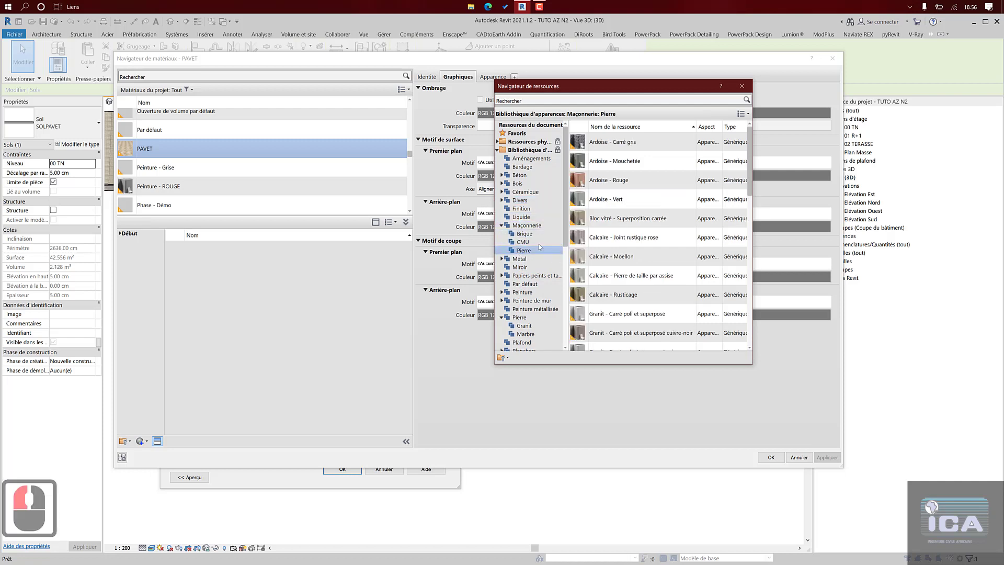
pyautogui.scroll(-5, 531, 282)
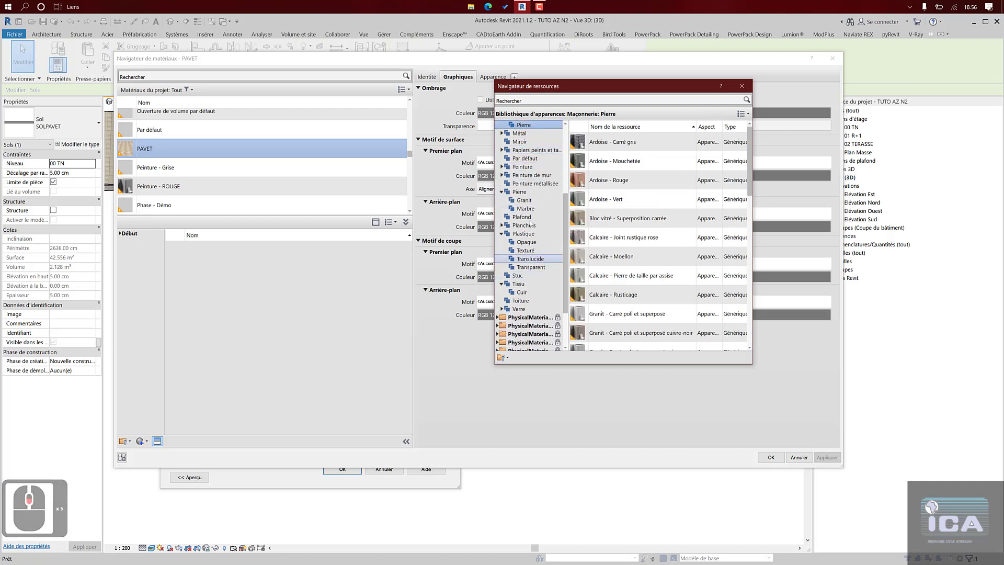
pyautogui.click(502, 234)
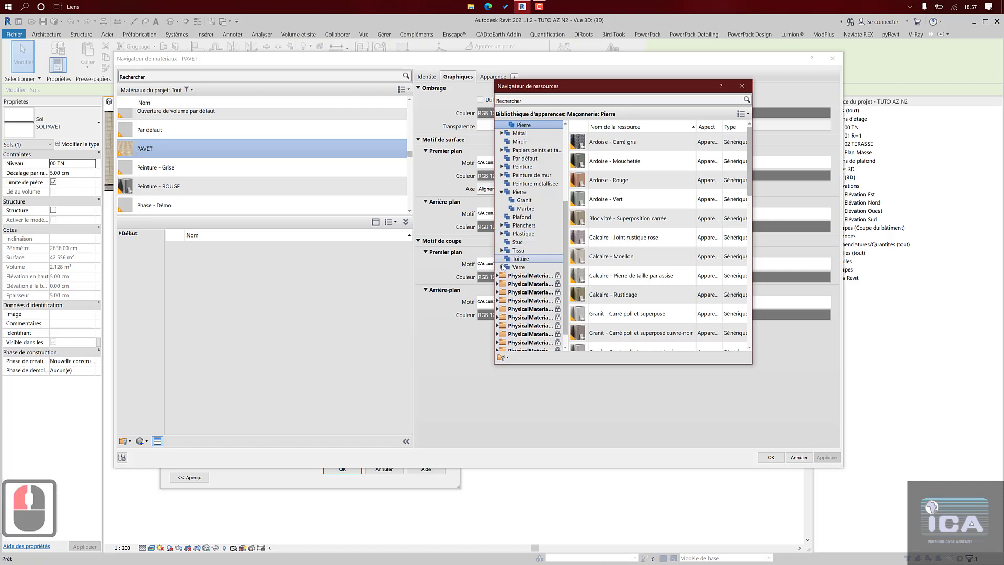
# - Examine the Carrelage subcategories of Céramique and Planchers, along with the general Pierre category, for a paving appearance
pyautogui.scroll(2, 514, 211)
pyautogui.scroll(3, 514, 211)
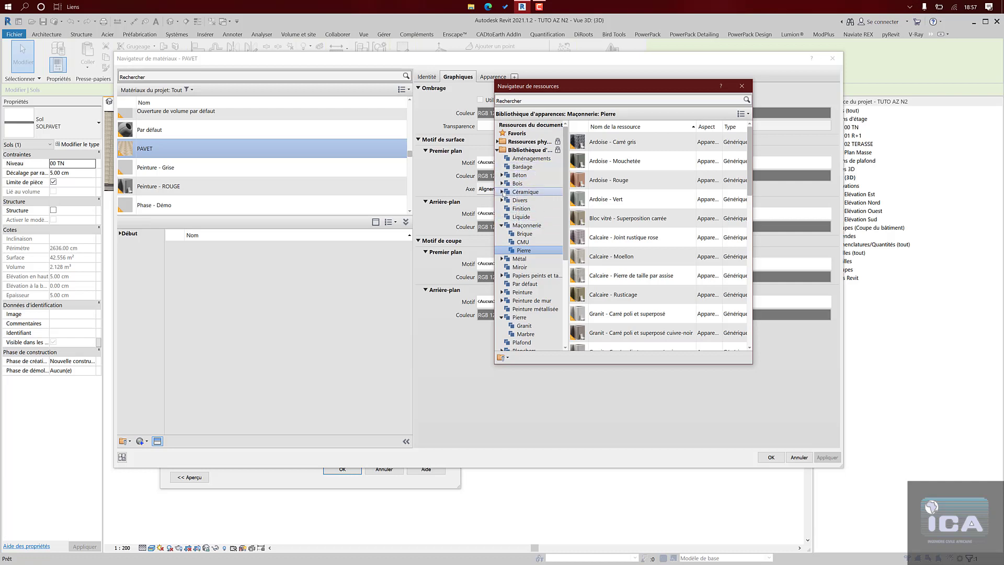
pyautogui.click(502, 192)
pyautogui.click(525, 201)
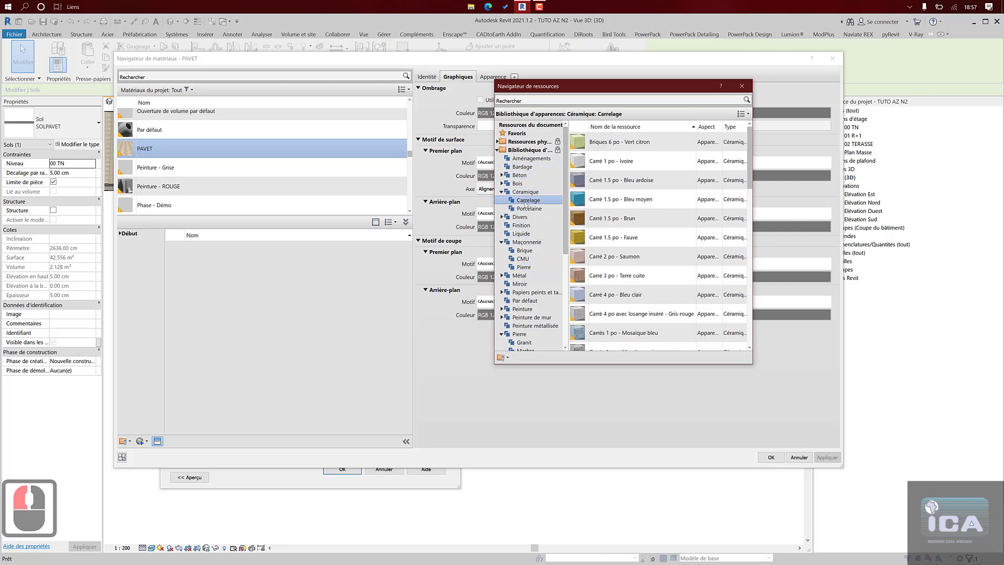
pyautogui.scroll(-11, 592, 192)
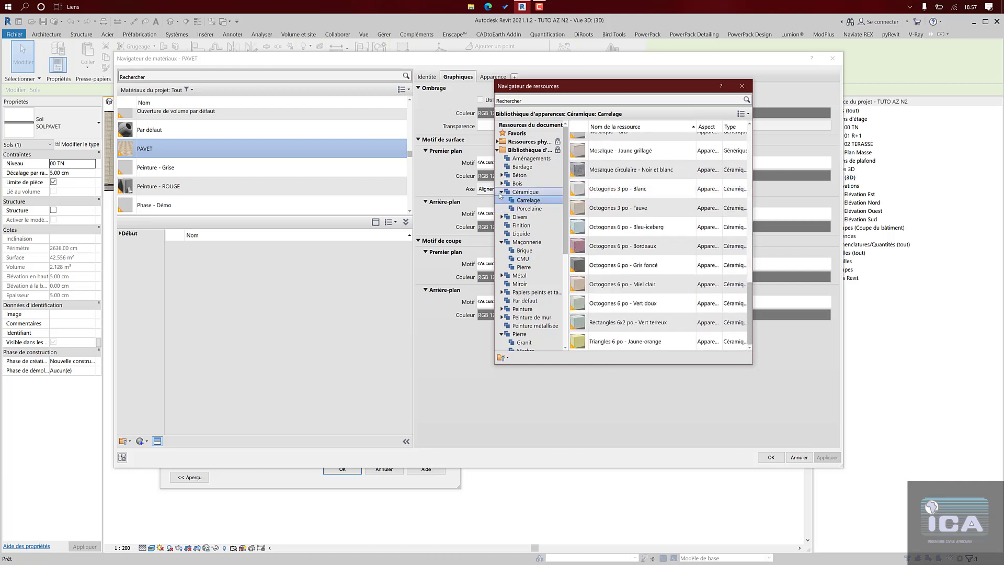
pyautogui.click(502, 193)
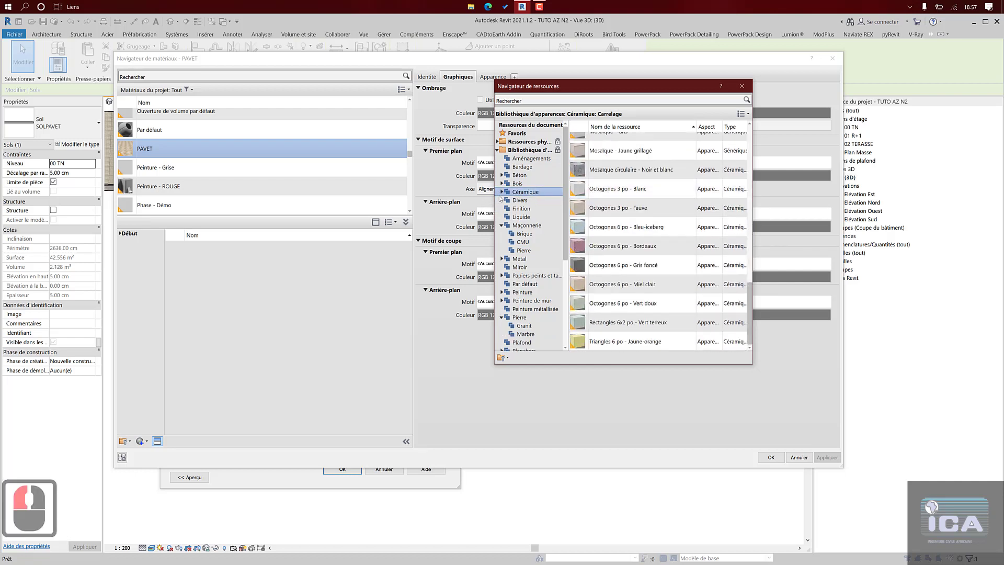
pyautogui.click(501, 226)
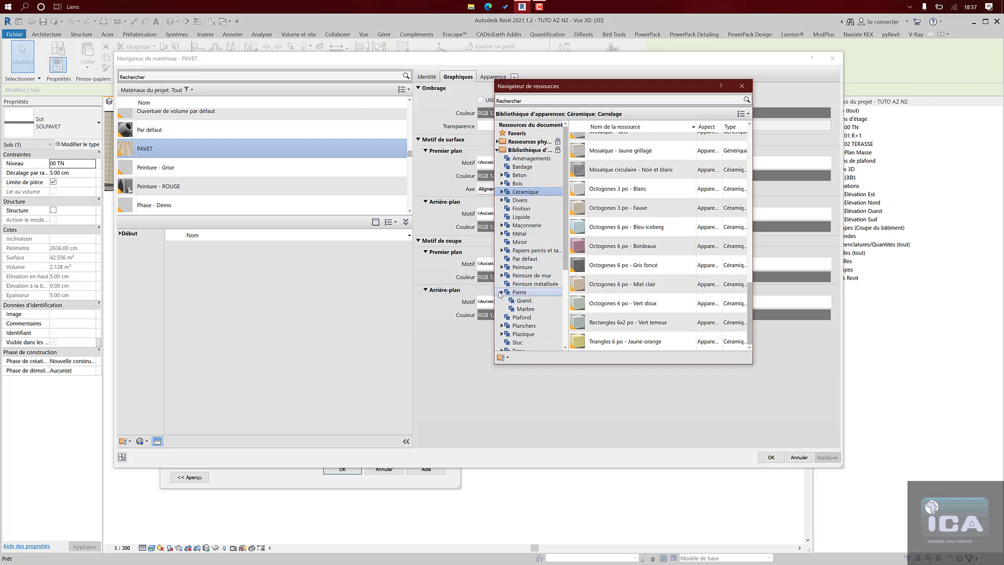
pyautogui.click(500, 294)
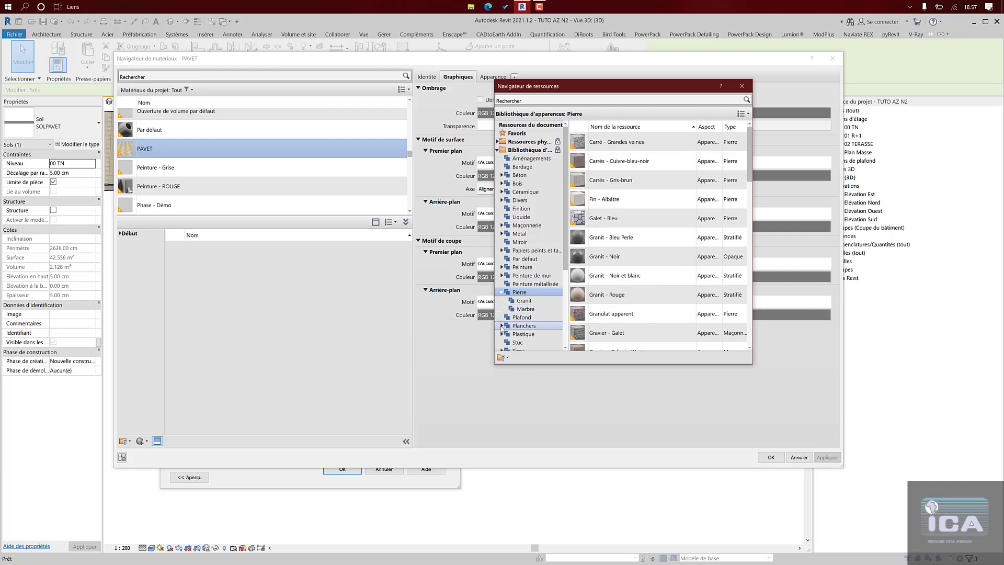
pyautogui.click(502, 326)
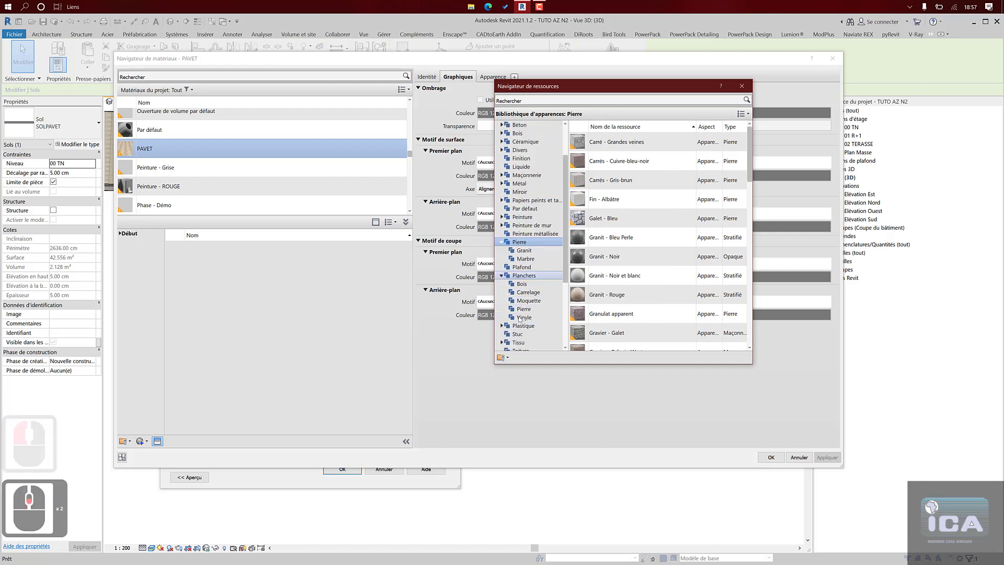
pyautogui.click(527, 292)
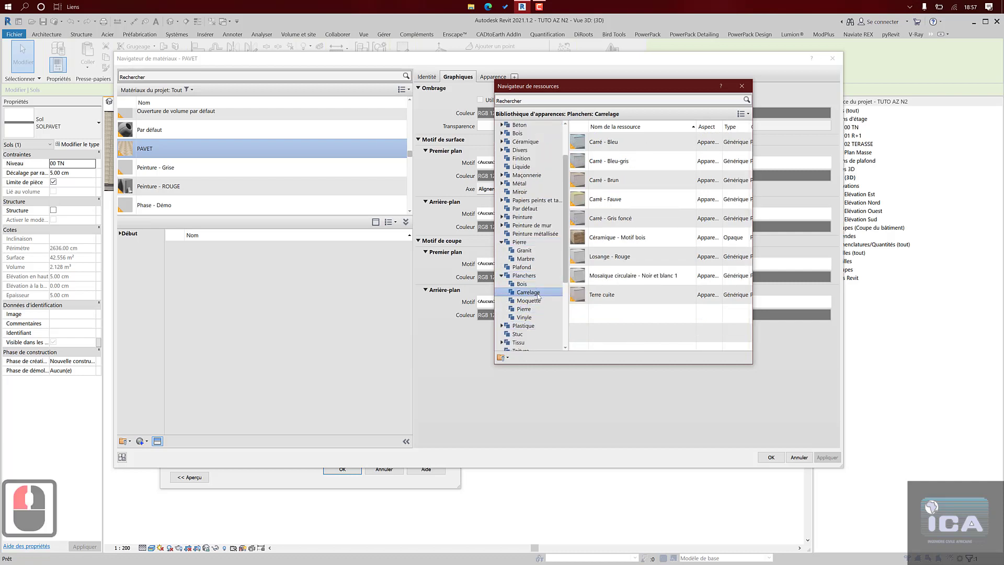
pyautogui.scroll(-2, 519, 330)
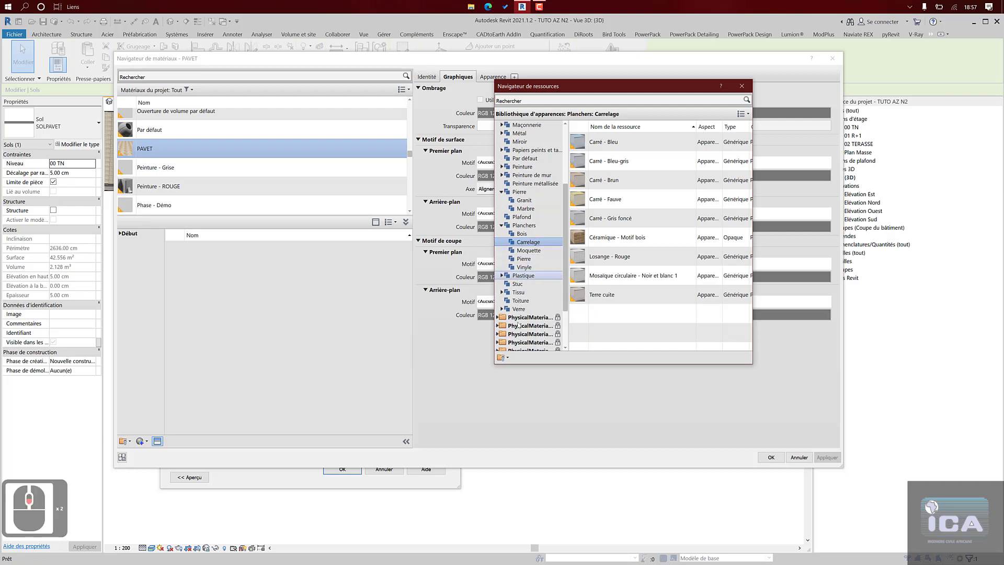
# - Look through the Bardage, Béton and Céramique categories of the appearance library for a suitable paving appearance
pyautogui.scroll(4, 521, 288)
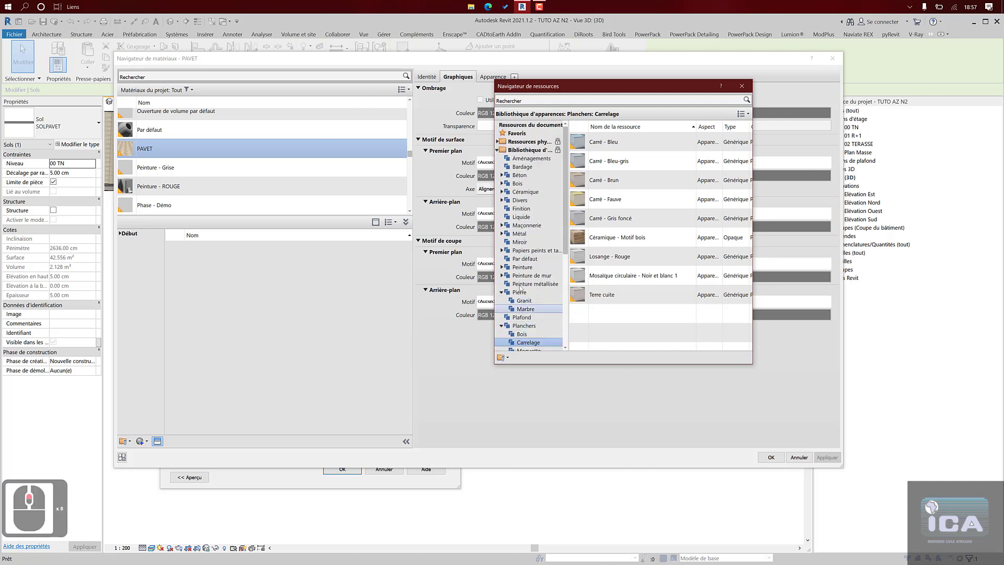
pyautogui.click(522, 166)
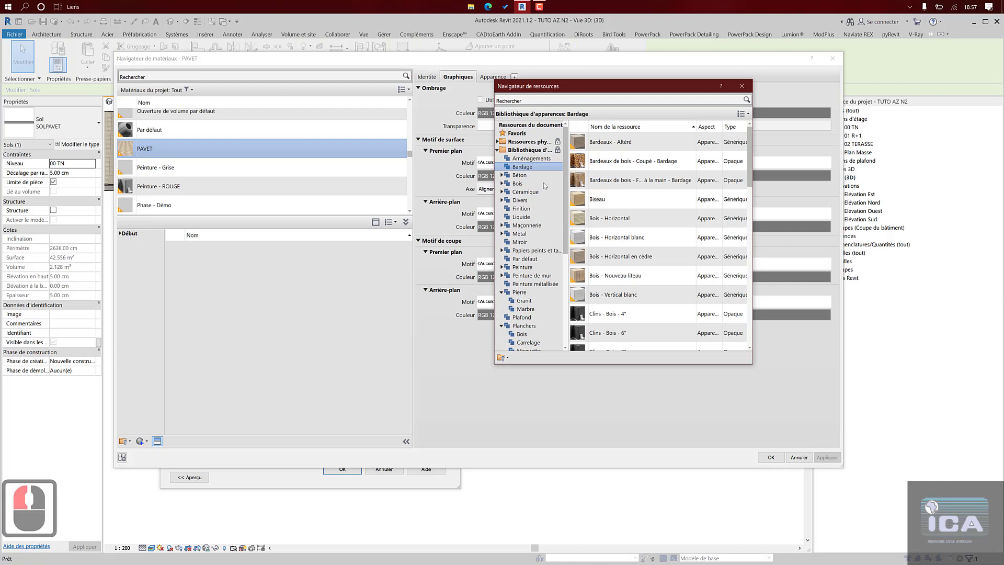
pyautogui.scroll(-5, 619, 210)
pyautogui.scroll(-7, 619, 211)
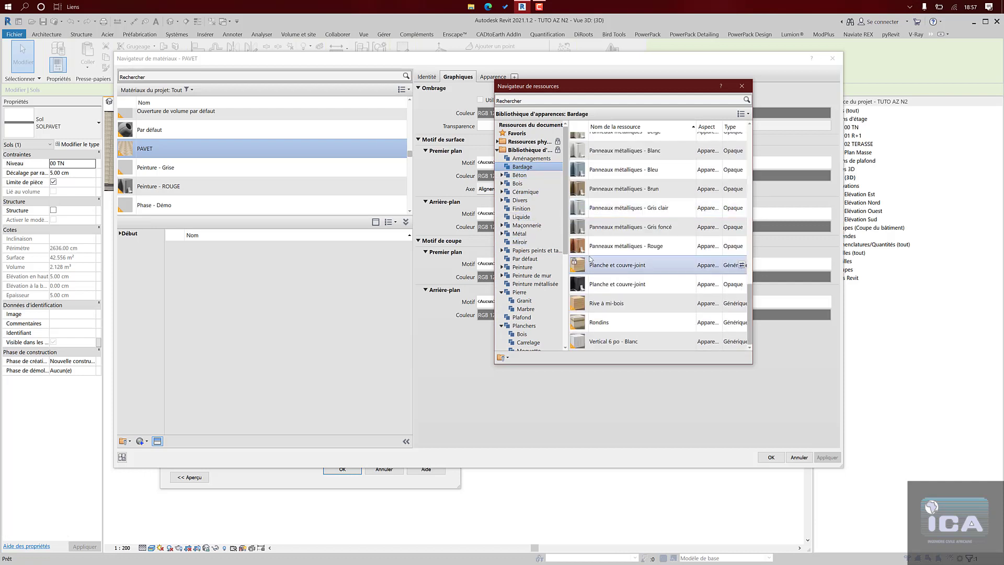
pyautogui.click(535, 179)
pyautogui.scroll(-11, 598, 202)
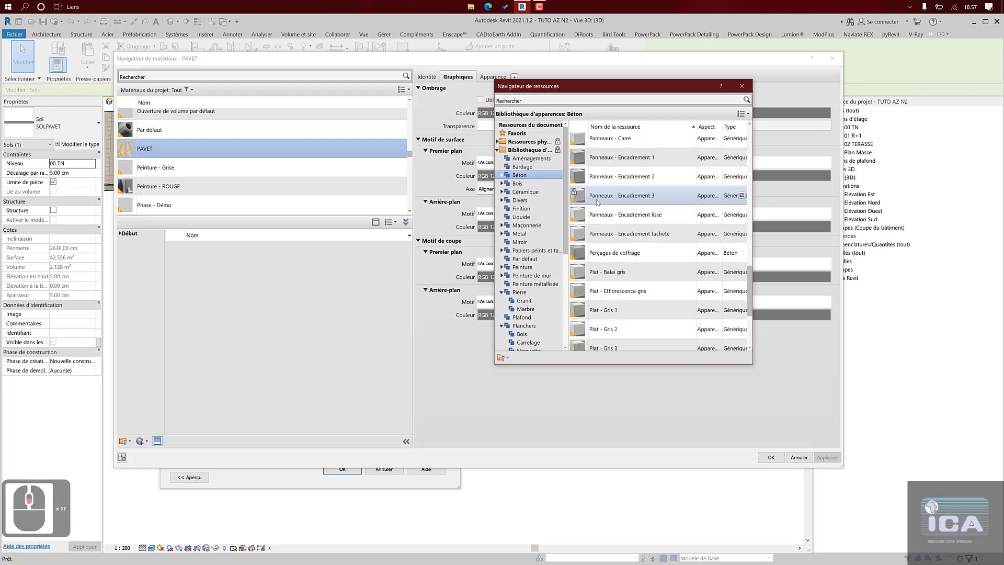
pyautogui.scroll(-6, 597, 202)
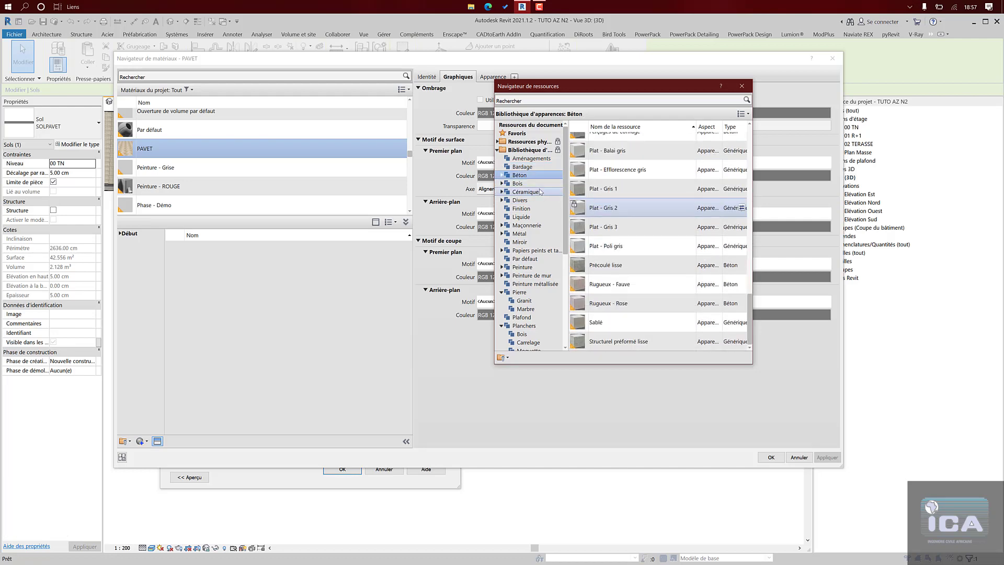
pyautogui.click(541, 192)
pyautogui.scroll(-17, 596, 176)
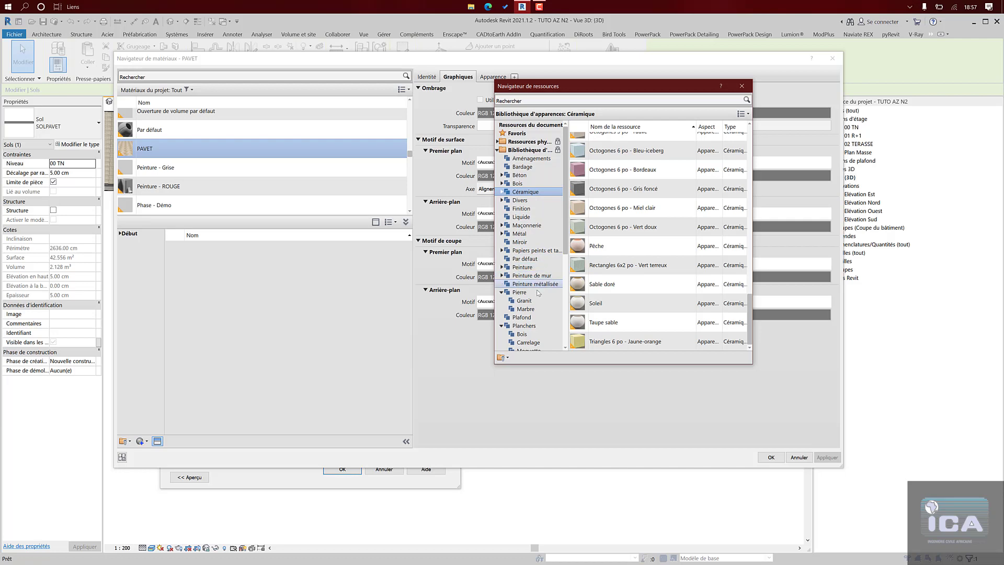
# - Review the Aménagements category of the appearance library again for a paving appearance
pyautogui.click(531, 158)
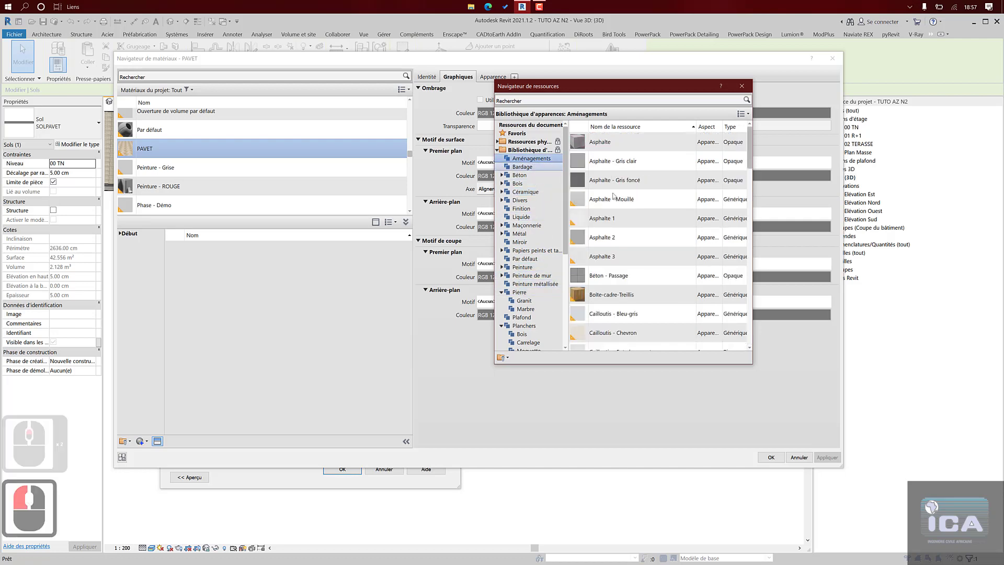
pyautogui.scroll(-3, 625, 220)
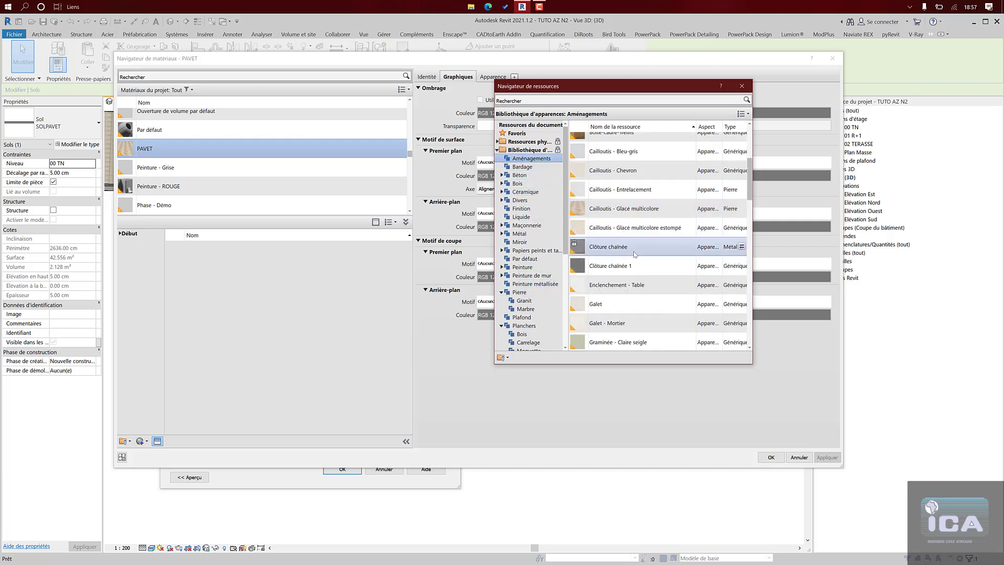
pyautogui.scroll(-4, 634, 254)
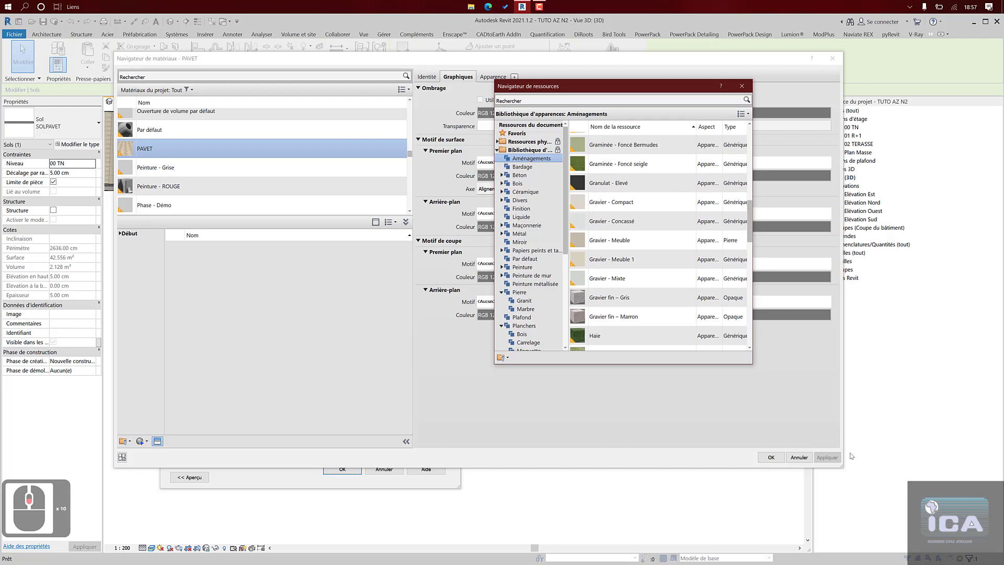
pyautogui.scroll(-6, 708, 312)
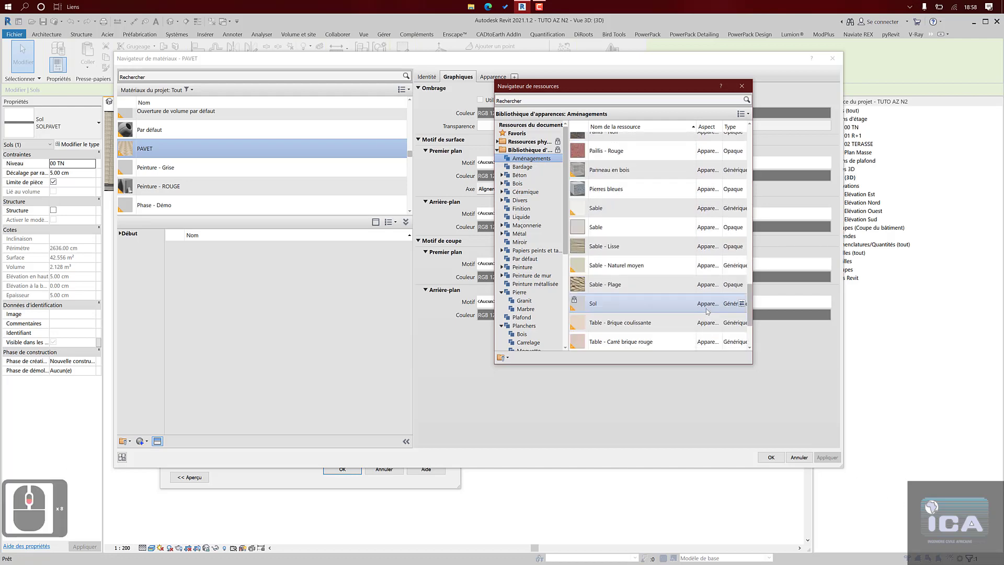
pyautogui.scroll(15, 697, 299)
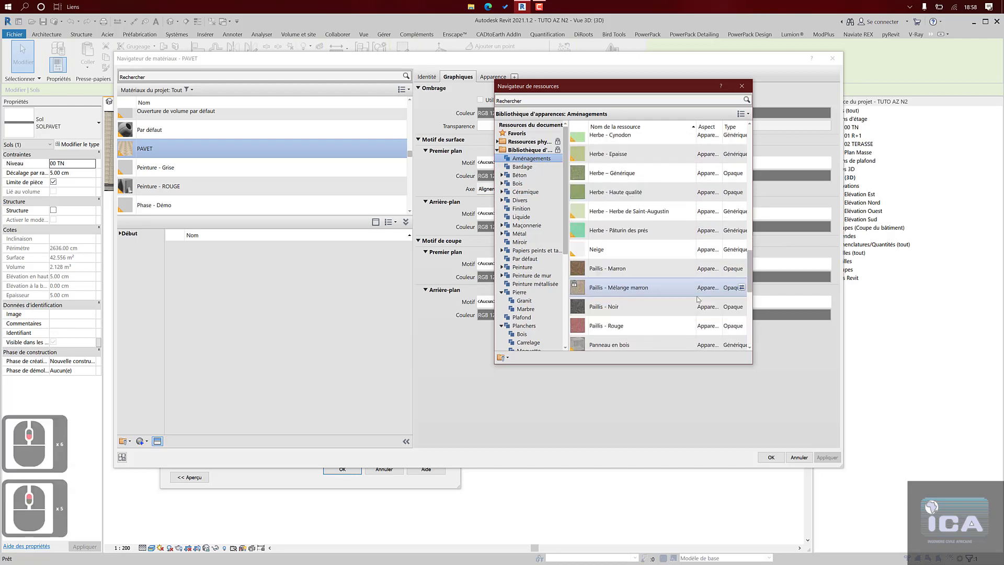
pyautogui.scroll(5, 697, 299)
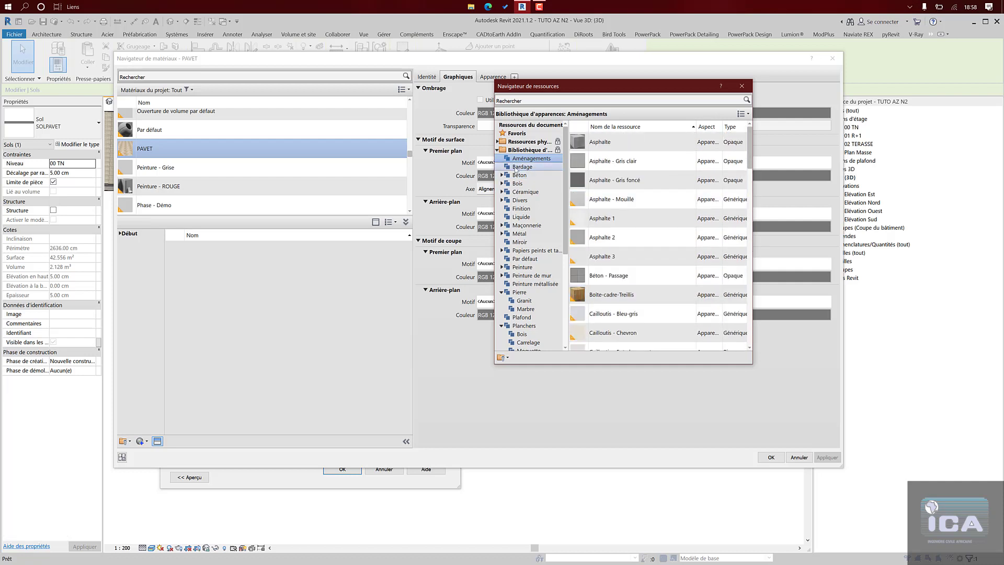
# - Recheck the Béton category of the appearance library for paving and expand its subcategories
pyautogui.click(517, 167)
pyautogui.click(506, 175)
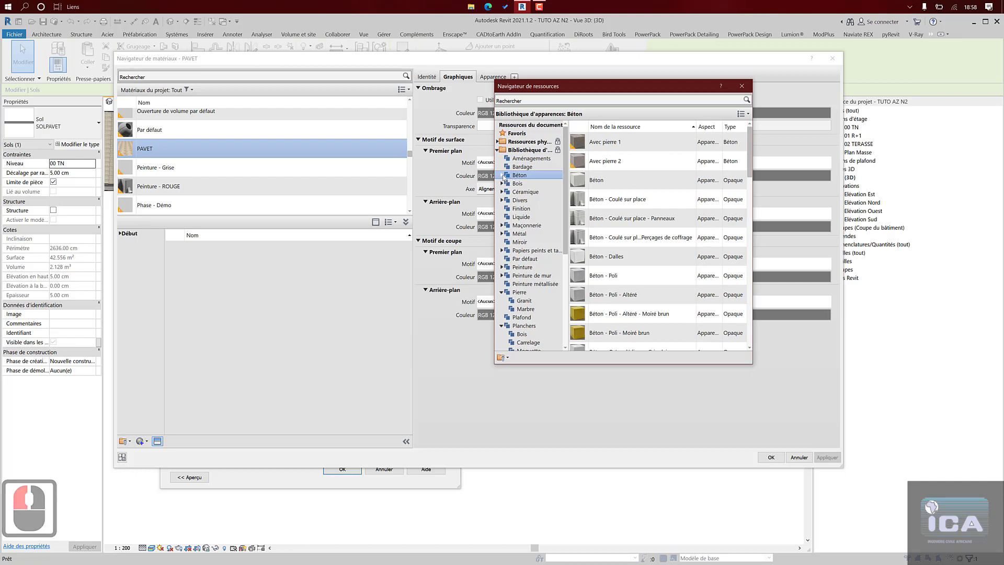
pyautogui.scroll(-15, 602, 209)
pyautogui.scroll(-2, 602, 211)
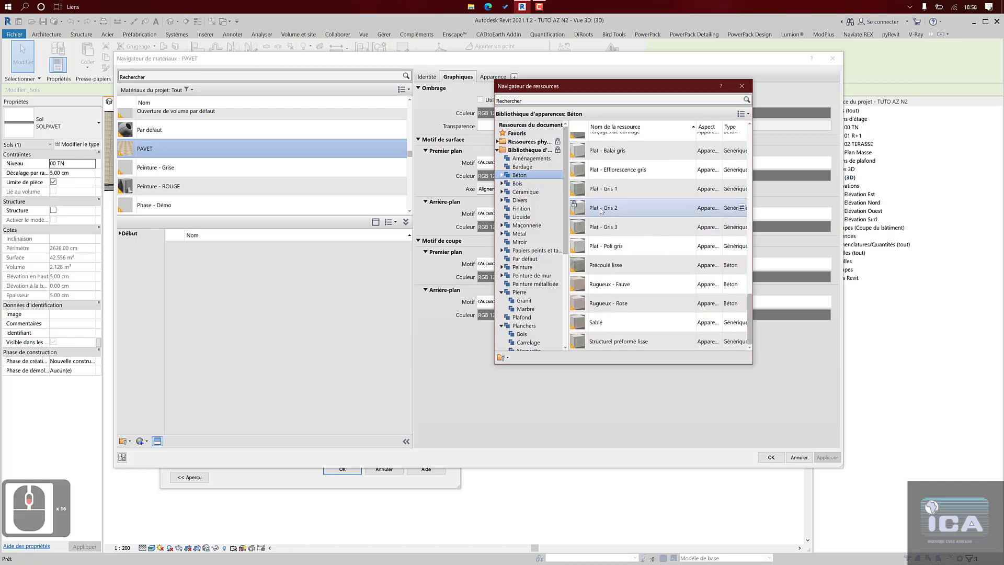
pyautogui.scroll(-4, 601, 210)
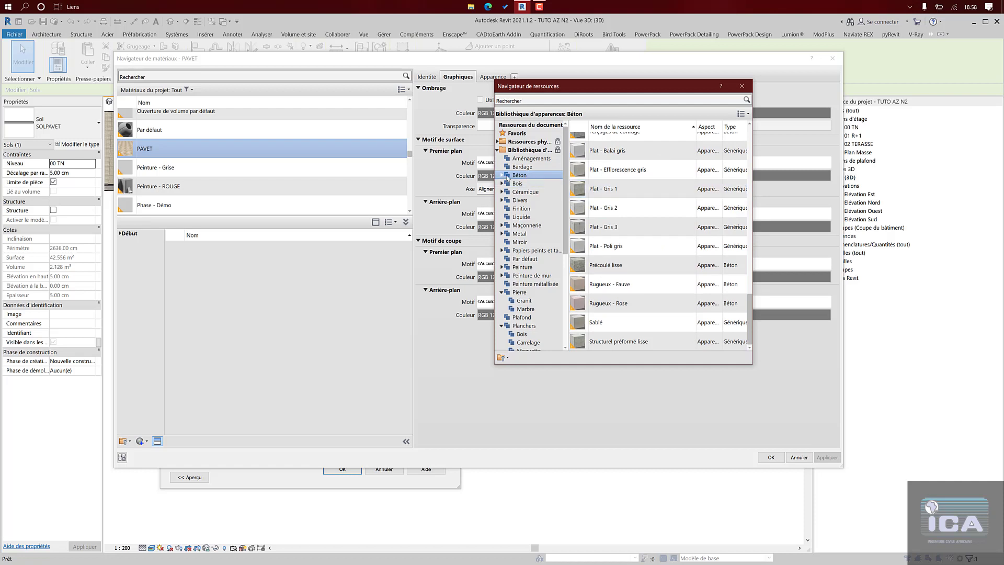
pyautogui.click(502, 176)
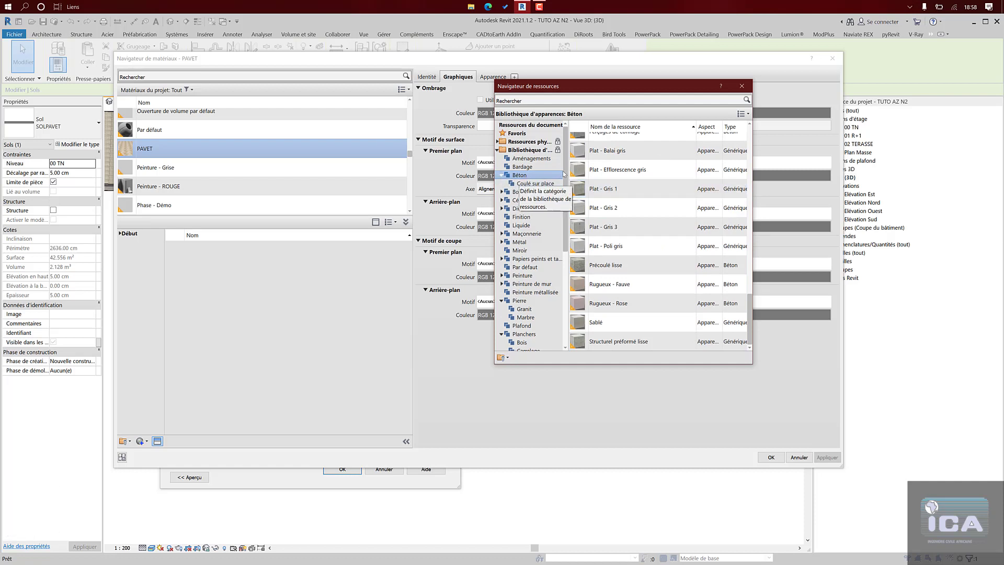
pyautogui.scroll(2, 590, 163)
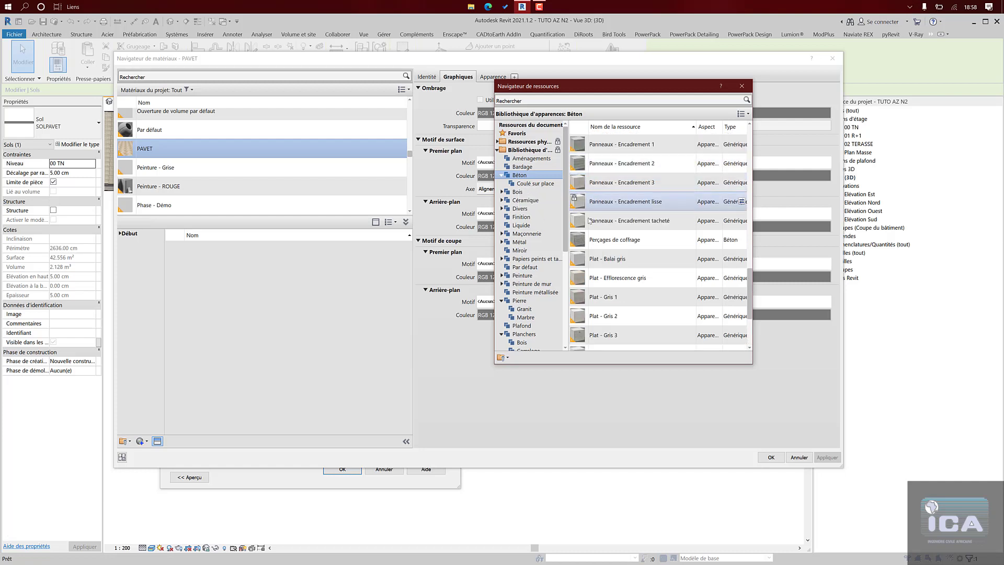
pyautogui.scroll(-2, 583, 232)
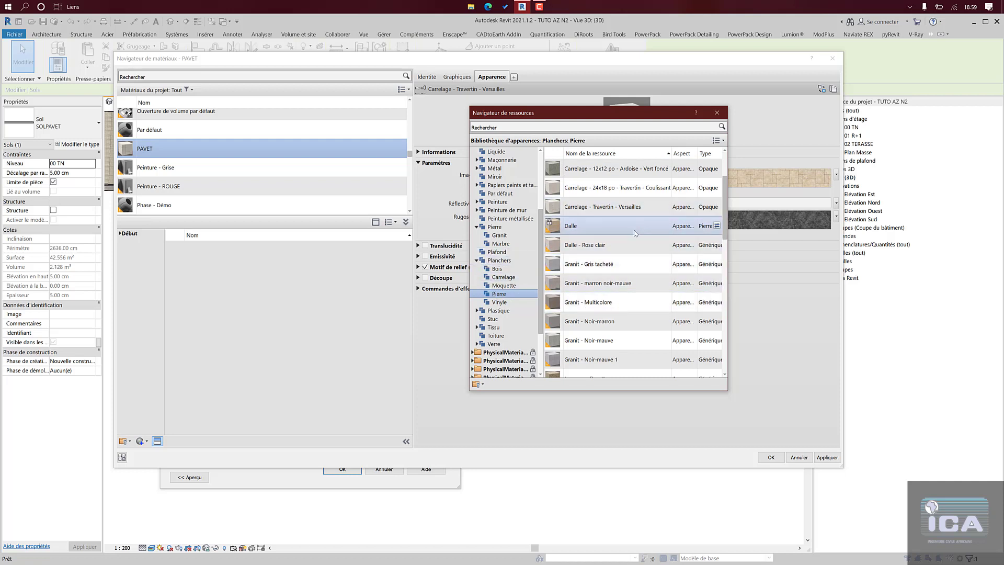
# - Apply the Carrelage - Travertin - Versailles appearance to the PAVET material and accept the SOLPAVET floor assembly and type changes
pyautogui.click(716, 207)
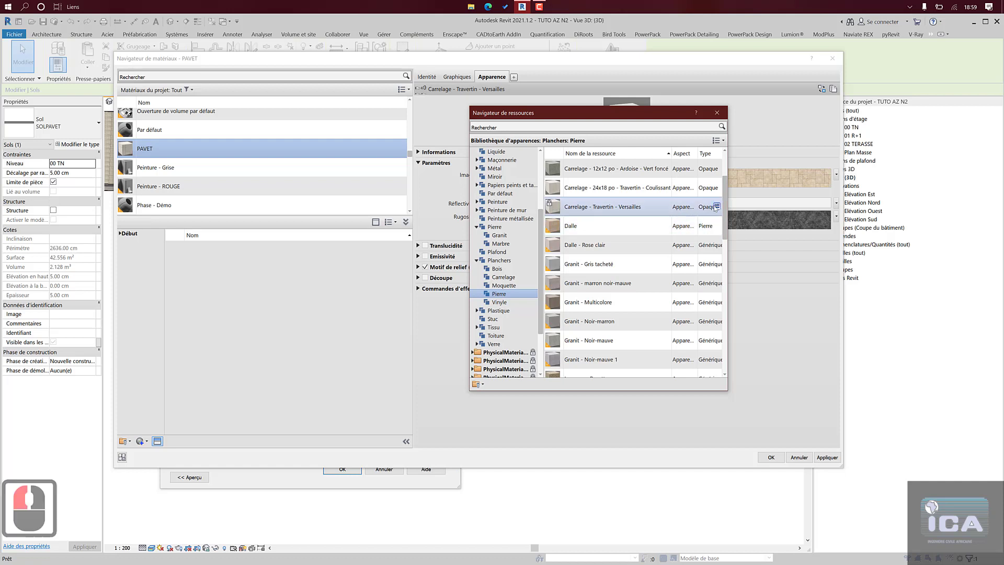
pyautogui.click(717, 113)
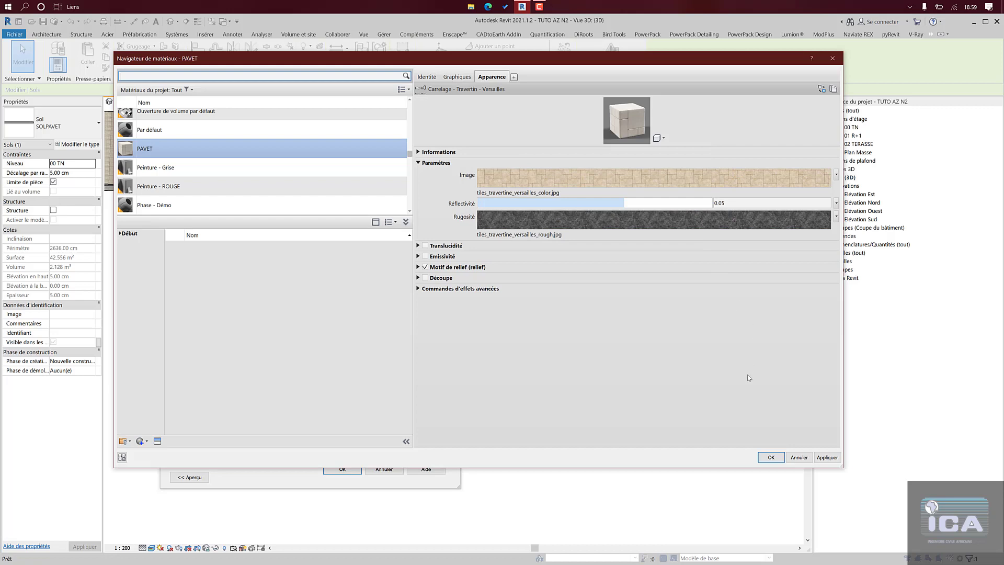
pyautogui.click(769, 456)
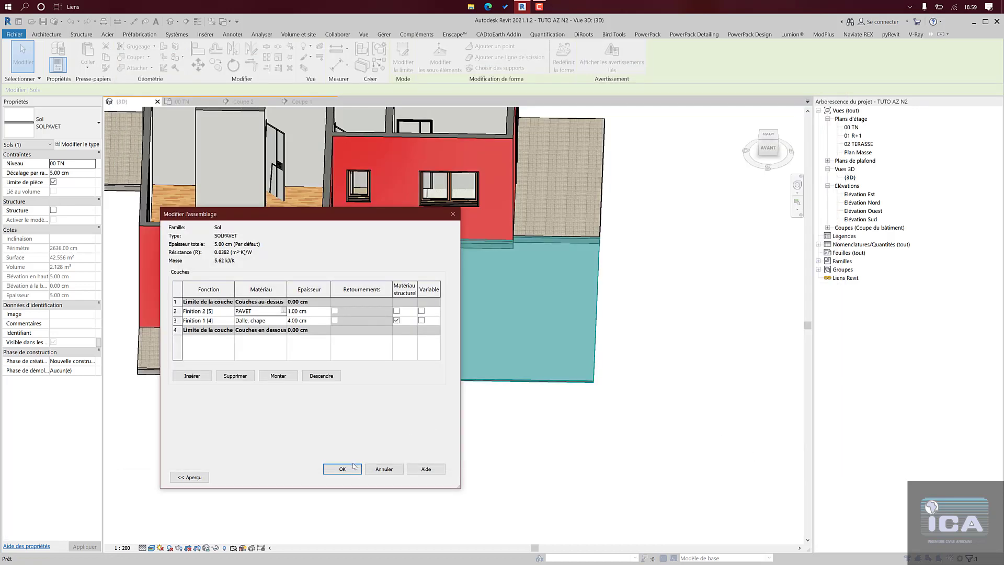
pyautogui.click(342, 469)
pyautogui.click(351, 473)
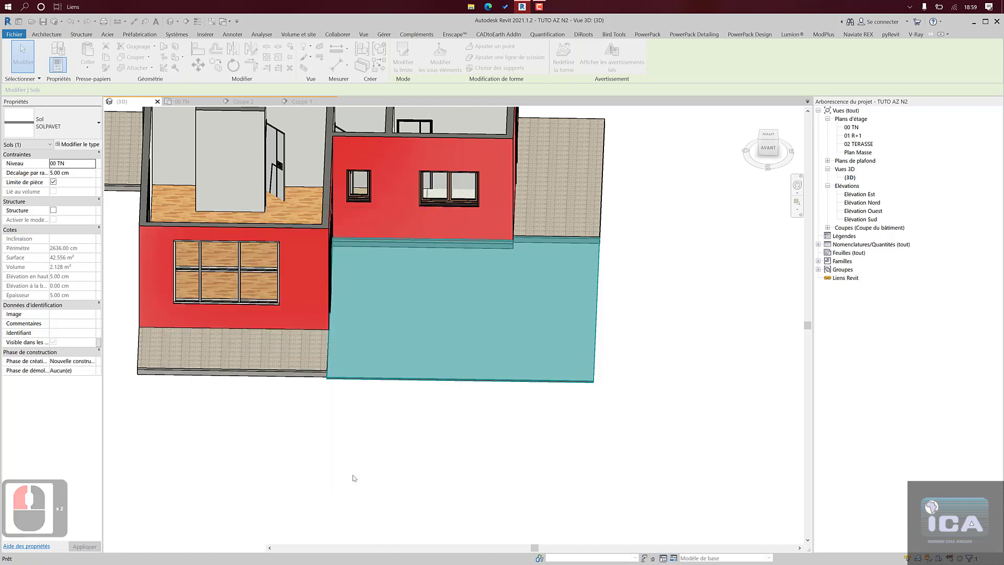
pyautogui.click(409, 396)
# - Inspect the garage's paved floor and the adjoining exterior tiled floors from several angles in the 3D view
pyautogui.scroll(-1, 409, 394)
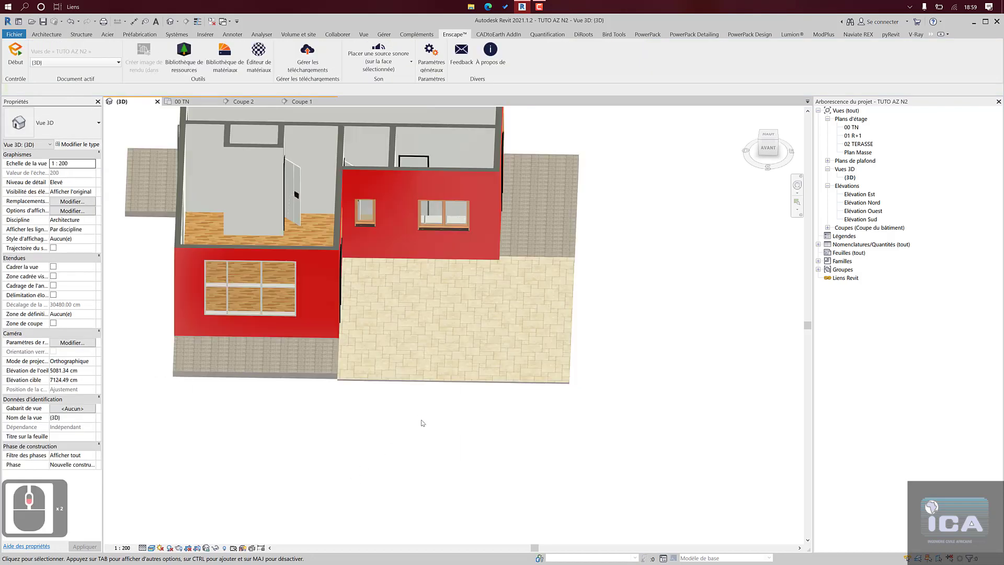
pyautogui.keyDown('shift'); pyautogui.moveTo(439, 409); pyautogui.dragTo(317, 394, button='middle'); pyautogui.keyUp('shift')
pyautogui.scroll(6, 518, 313)
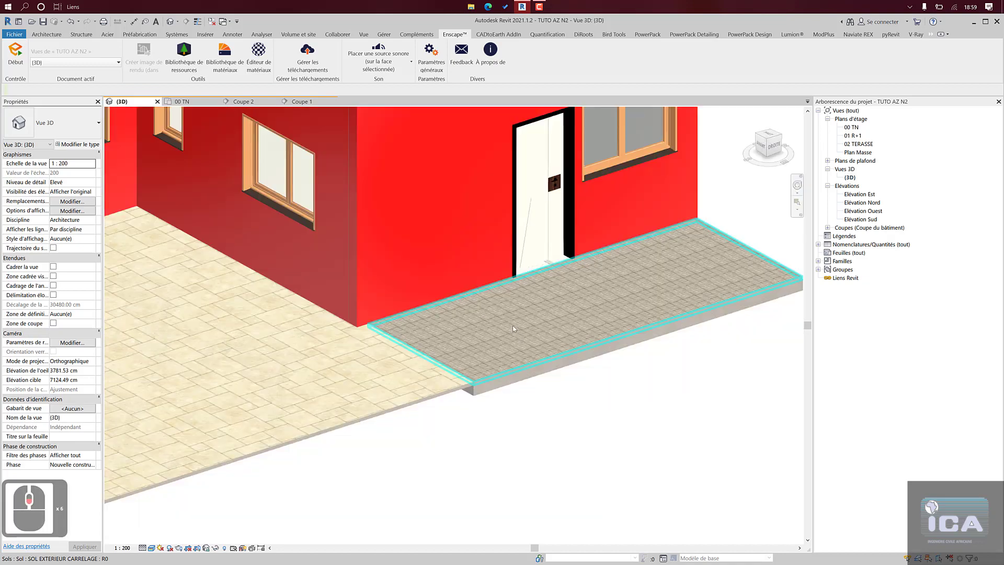
pyautogui.keyDown('shift'); pyautogui.moveTo(512, 328); pyautogui.dragTo(543, 358, button='middle'); pyautogui.keyUp('shift')
pyautogui.scroll(-5, 683, 354)
pyautogui.keyDown('shift'); pyautogui.moveTo(621, 372); pyautogui.dragTo(532, 383, button='middle'); pyautogui.keyUp('shift')
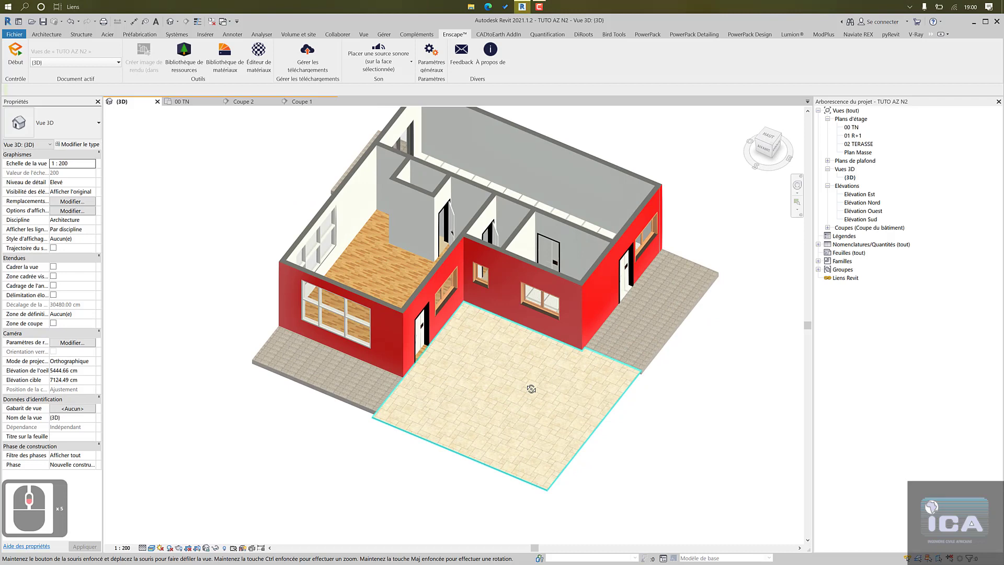
pyautogui.scroll(-5, 261, 206)
# - Open the 00 TN floor plan and examine the ground and upper floor layouts on the reference image
pyautogui.click(181, 101)
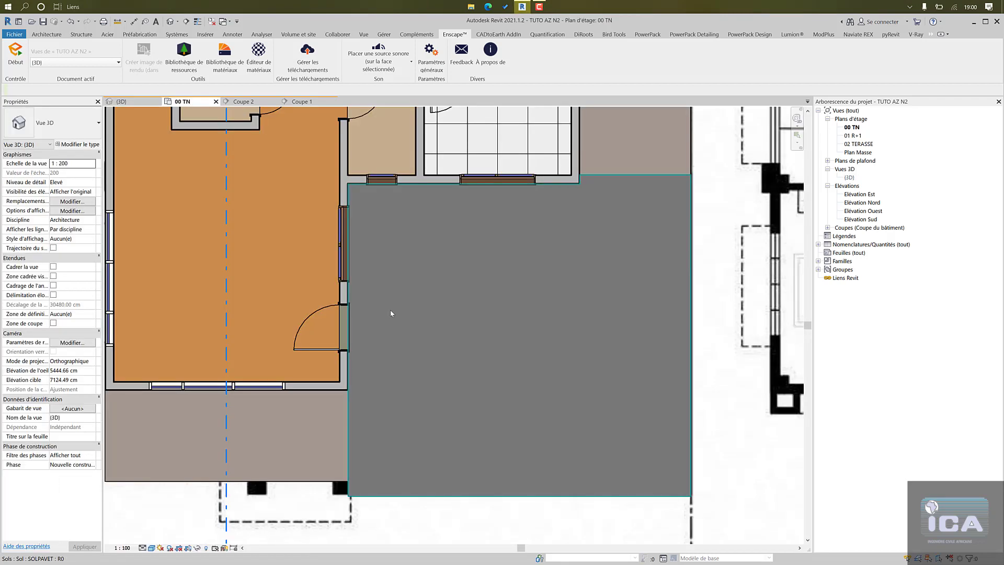
pyautogui.scroll(-6, 391, 313)
pyautogui.moveTo(482, 301); pyautogui.dragTo(432, 298, button='middle')
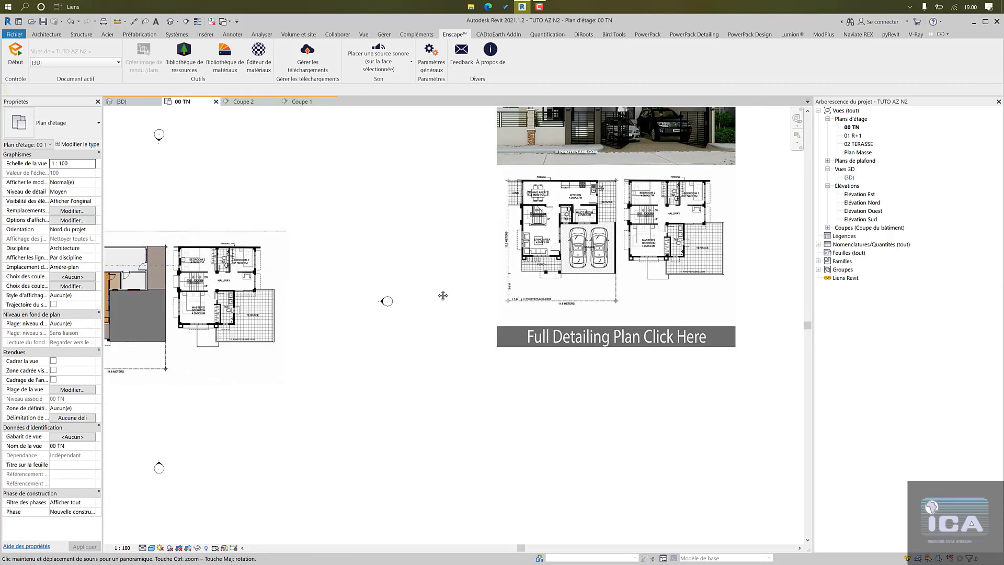
pyautogui.scroll(3, 538, 251)
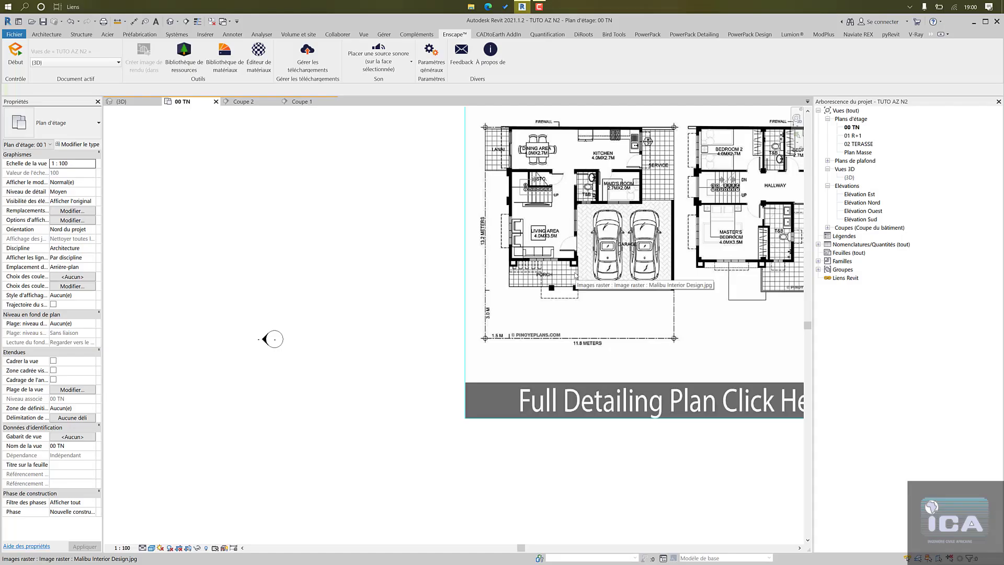
pyautogui.moveTo(500, 190); pyautogui.dragTo(402, 209, button='middle')
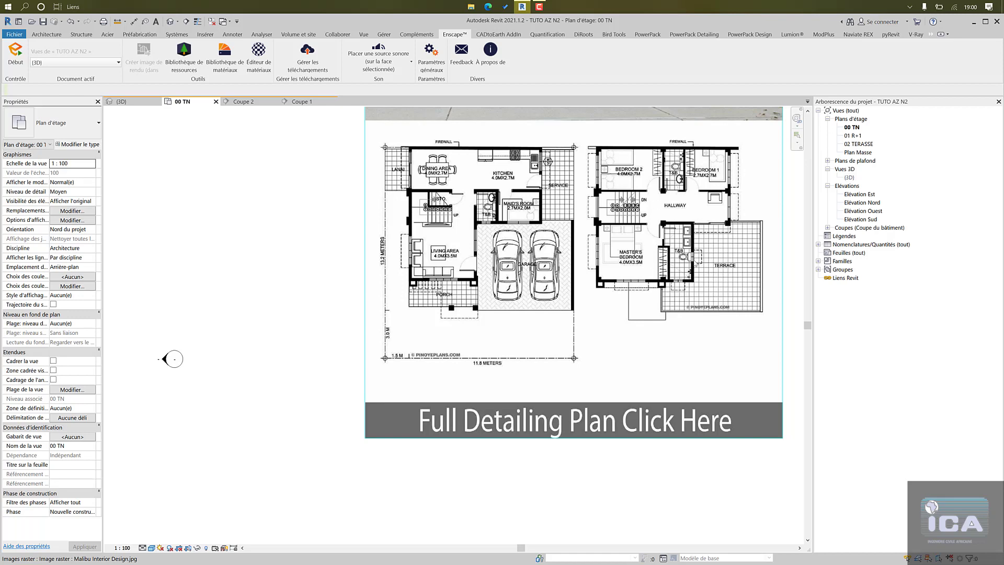
pyautogui.scroll(-10, 682, 252)
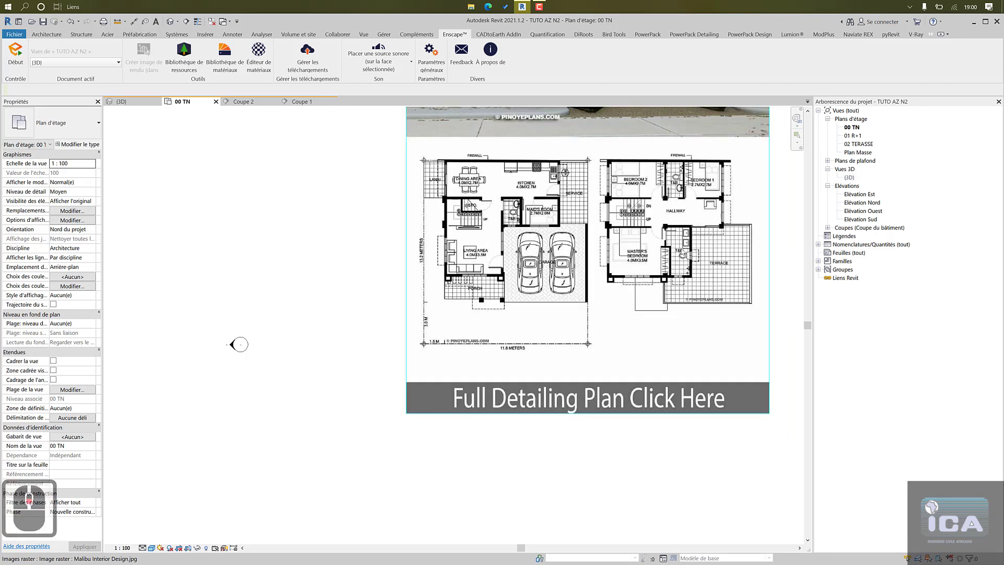
pyautogui.scroll(-3, 682, 249)
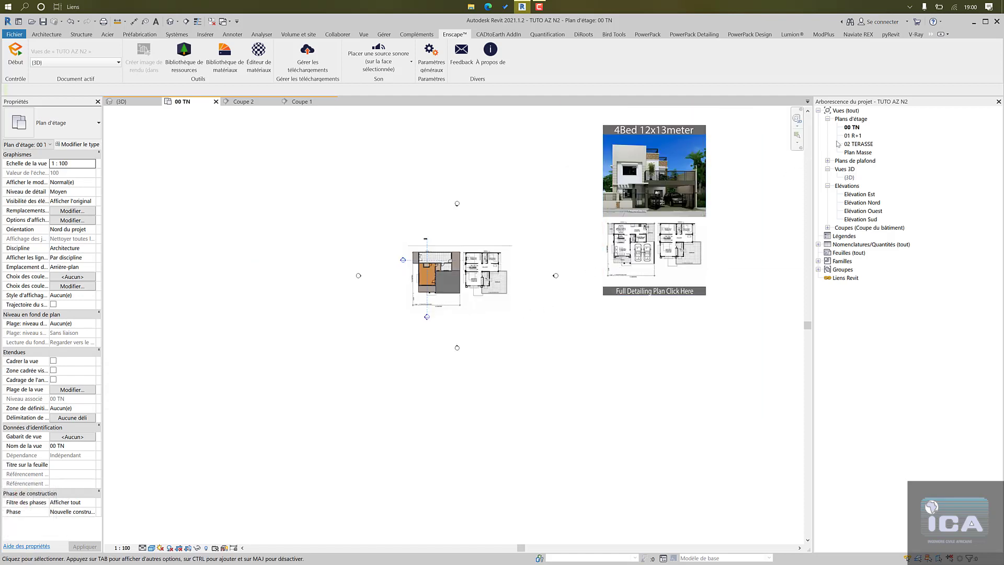
# - Check the contents of the 01 R+1 floor plan and return to the 00 TN plan
pyautogui.doubleClick(854, 135)
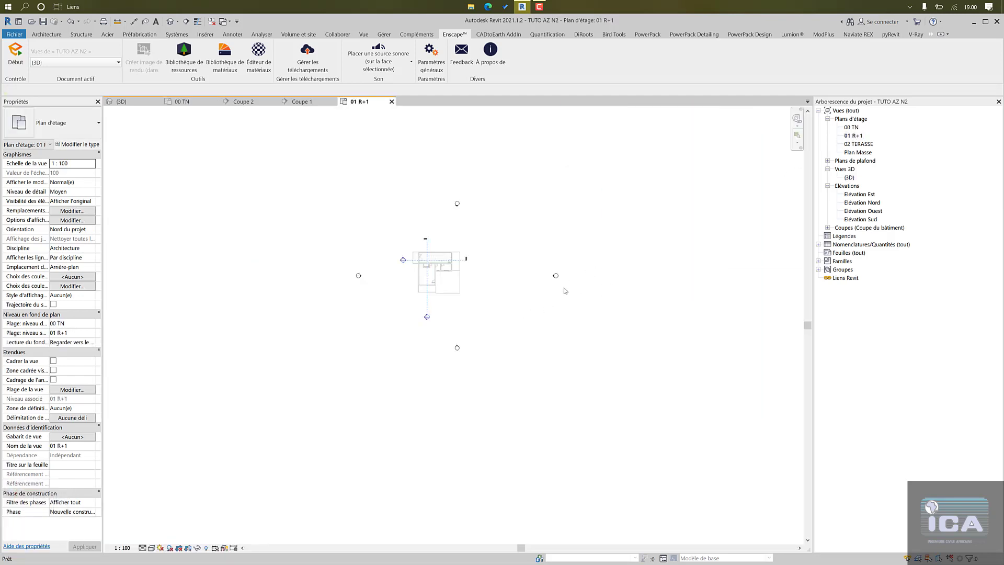
pyautogui.scroll(8, 429, 260)
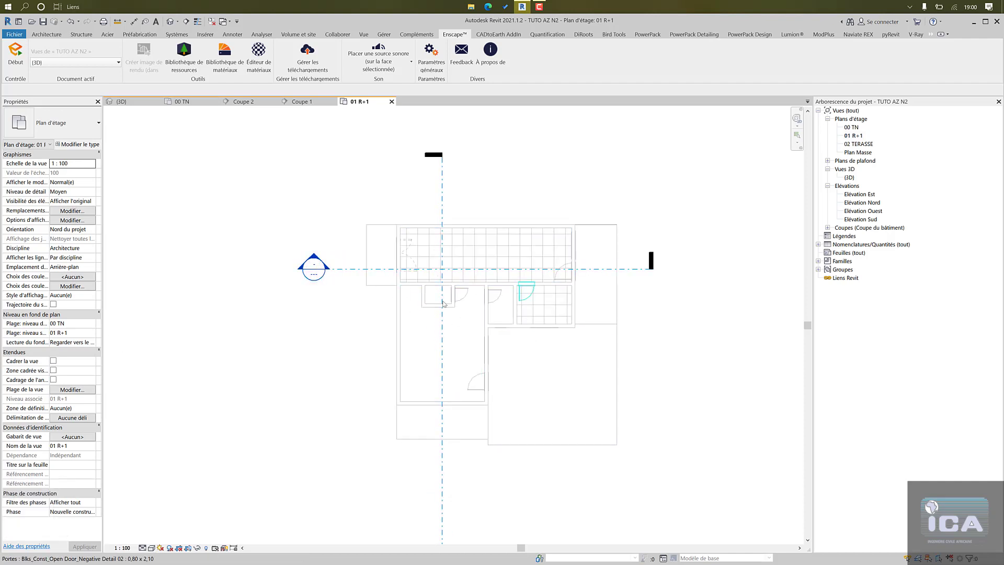
pyautogui.scroll(-5, 440, 323)
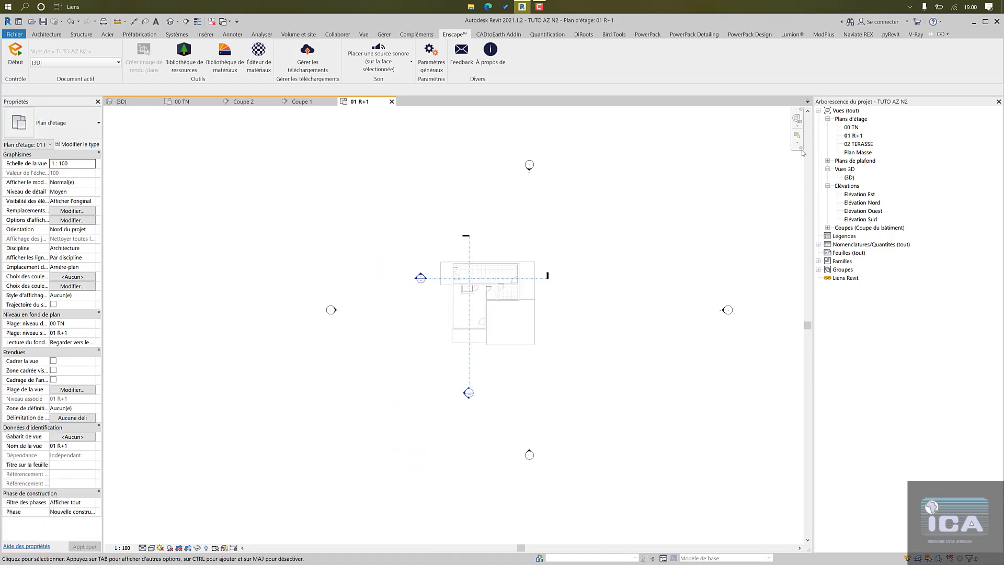
pyautogui.doubleClick(852, 128)
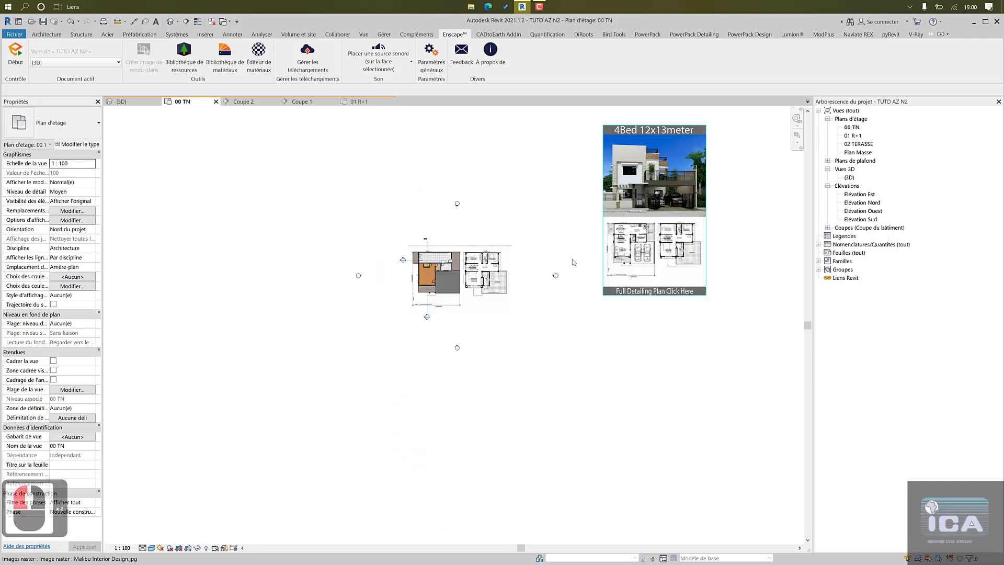
# - Copy the two-storey floor plan reference image overlaid on the model in the 00 TN plan to the clipboard
pyautogui.click(498, 273)
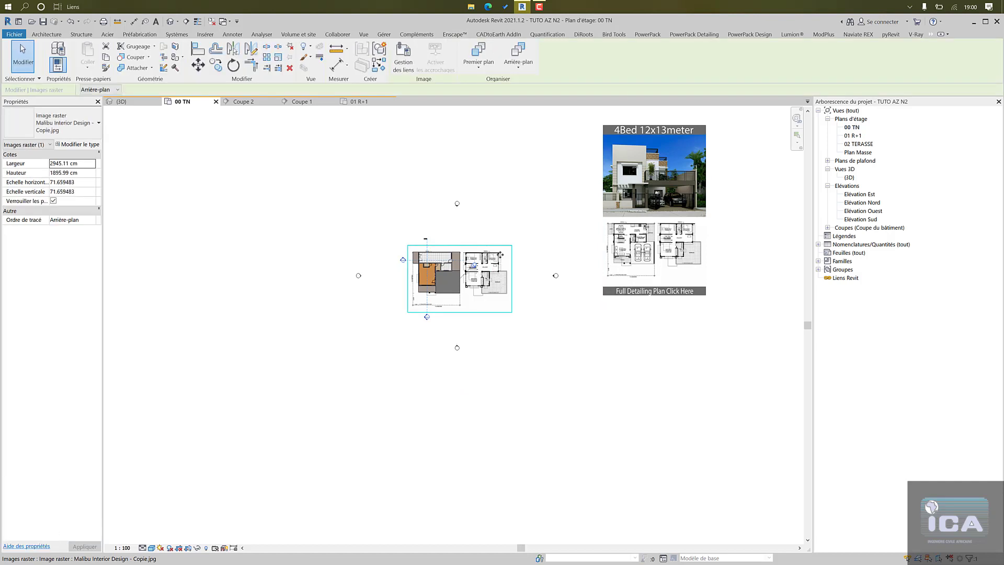
pyautogui.scroll(5, 476, 270)
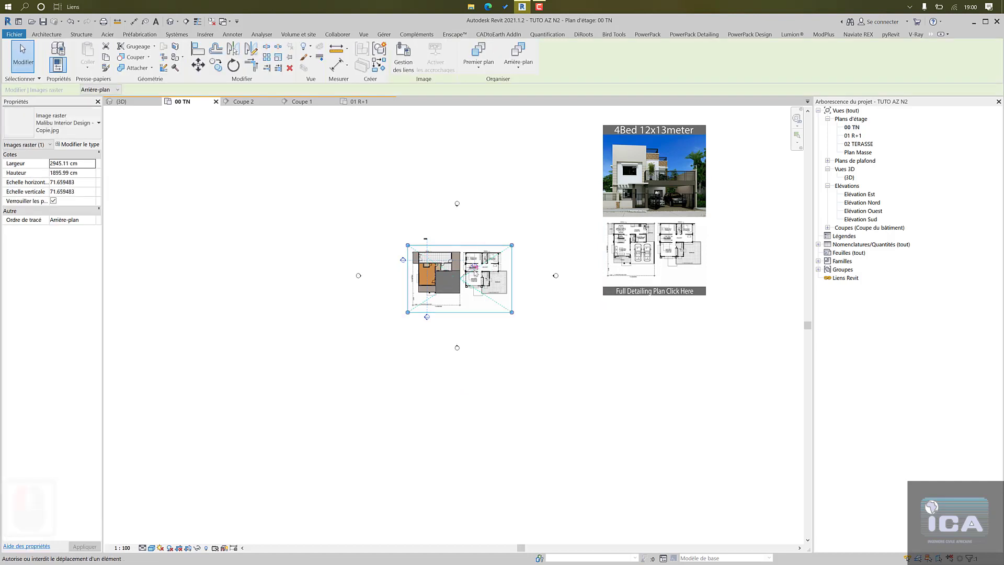
pyautogui.click(290, 56)
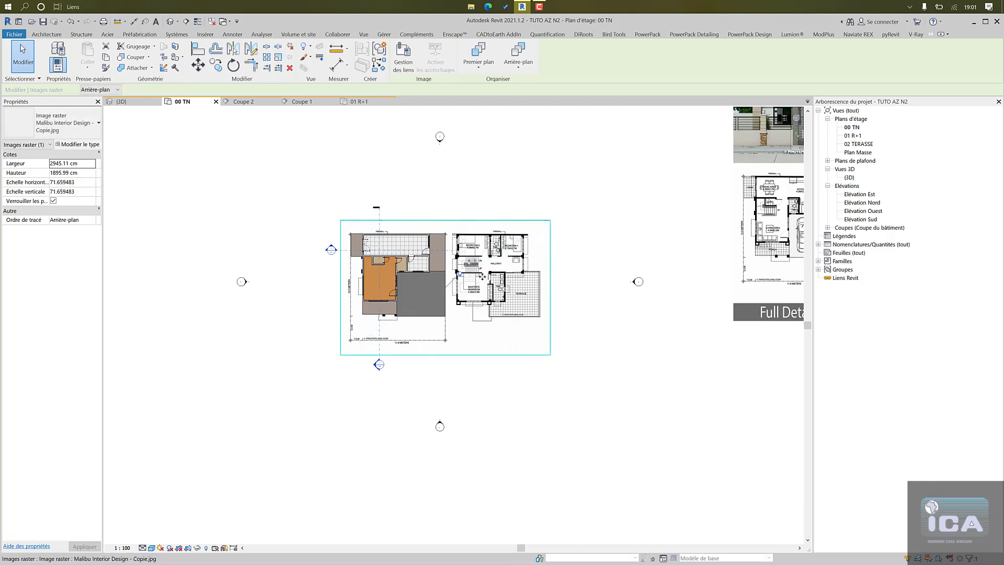
pyautogui.click(290, 48)
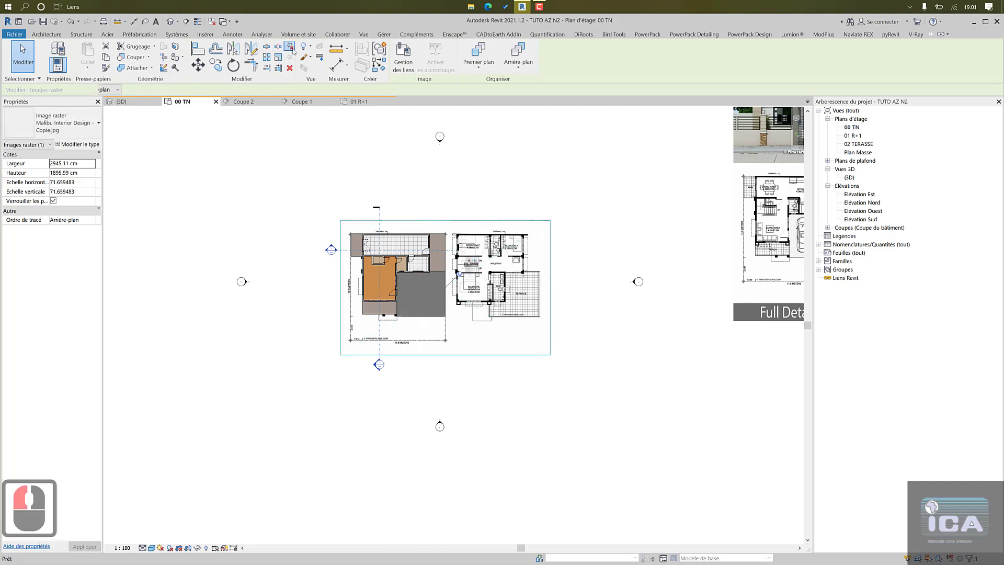
pyautogui.click(106, 57)
pyautogui.click(88, 58)
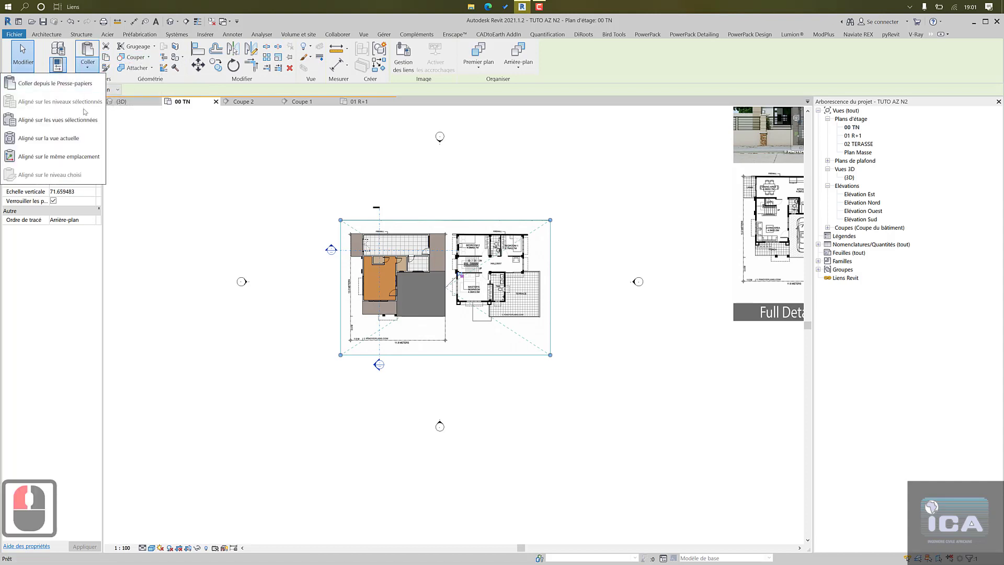
pyautogui.click(108, 58)
# - Paste the copied image aligned to the Plan d'étage: 01 R+1 view and open that plan
pyautogui.click(92, 71)
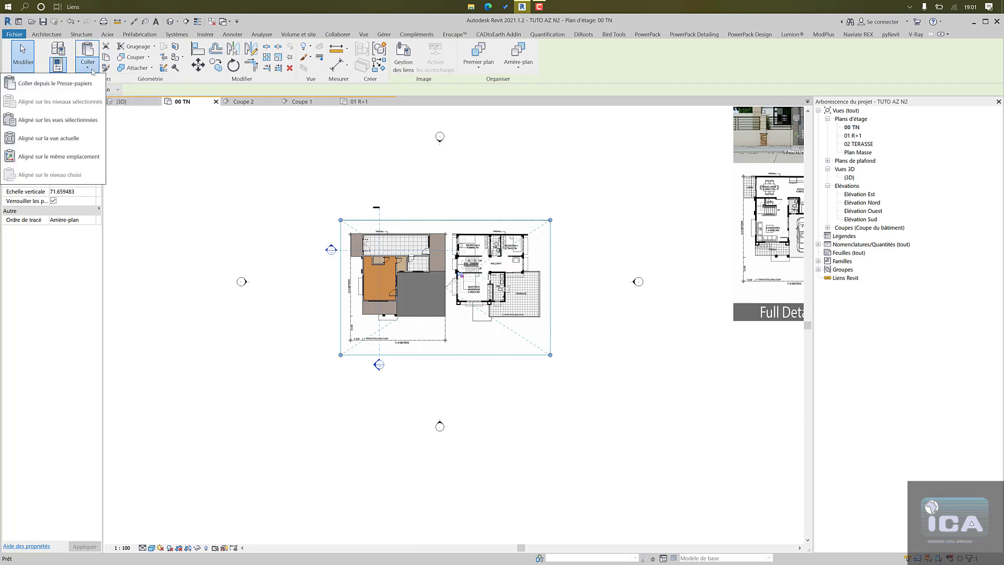
pyautogui.click(72, 120)
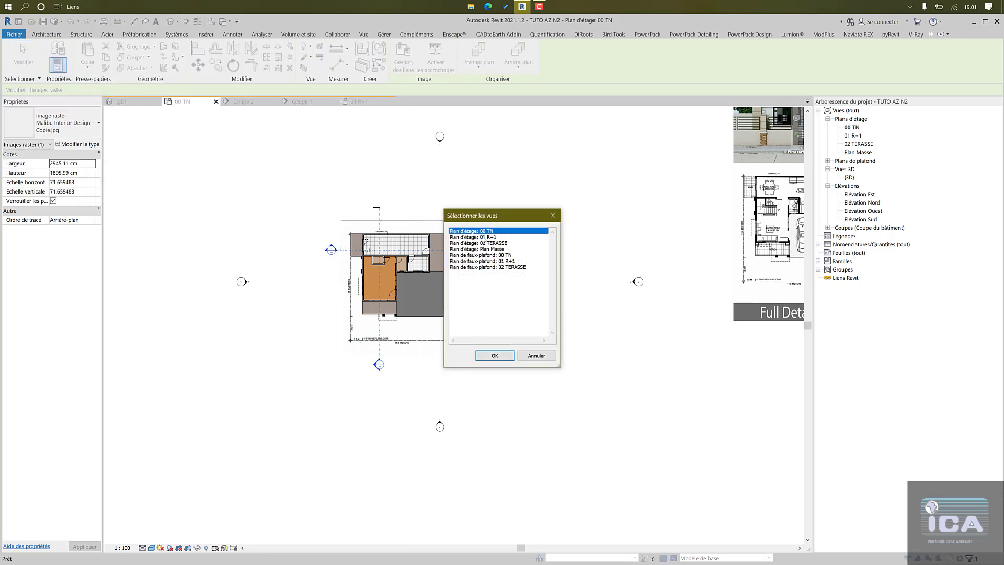
pyautogui.click(486, 237)
pyautogui.click(494, 355)
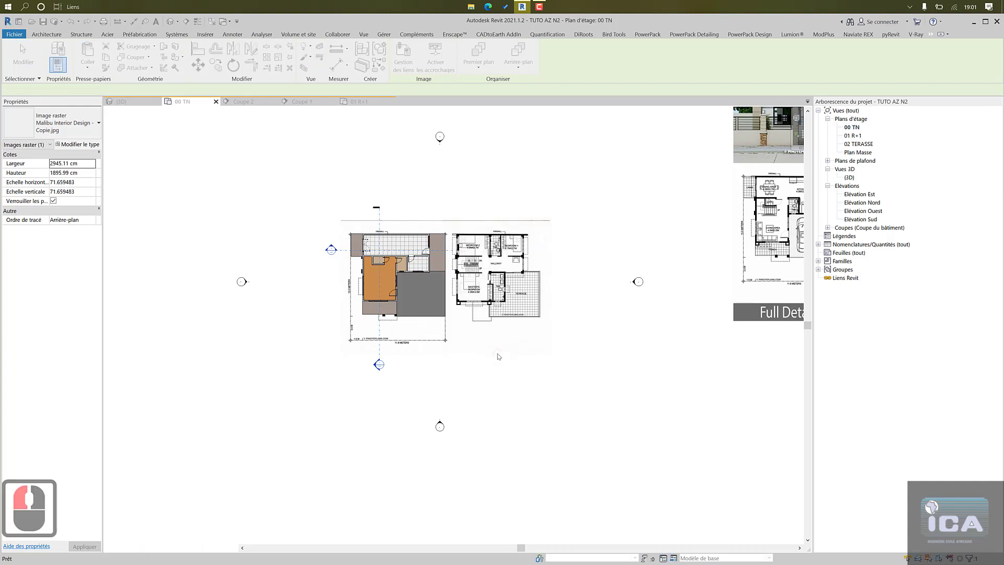
pyautogui.click(306, 144)
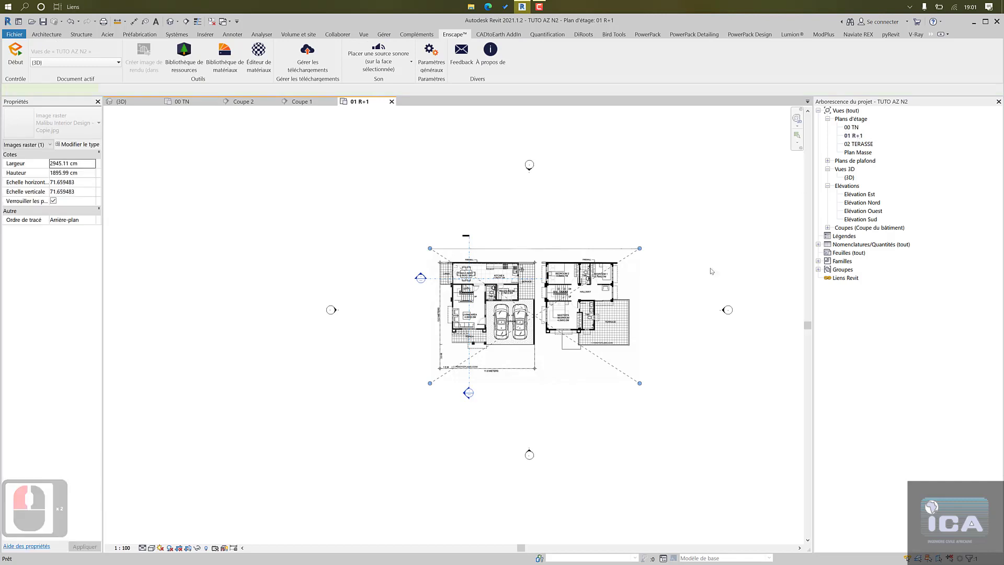
# - Move the pasted reference image east of the building in 01 R+1, clear of the ground floor underlay
pyautogui.moveTo(627, 321); pyautogui.dragTo(609, 280, button='middle')
pyautogui.scroll(-2, 641, 296)
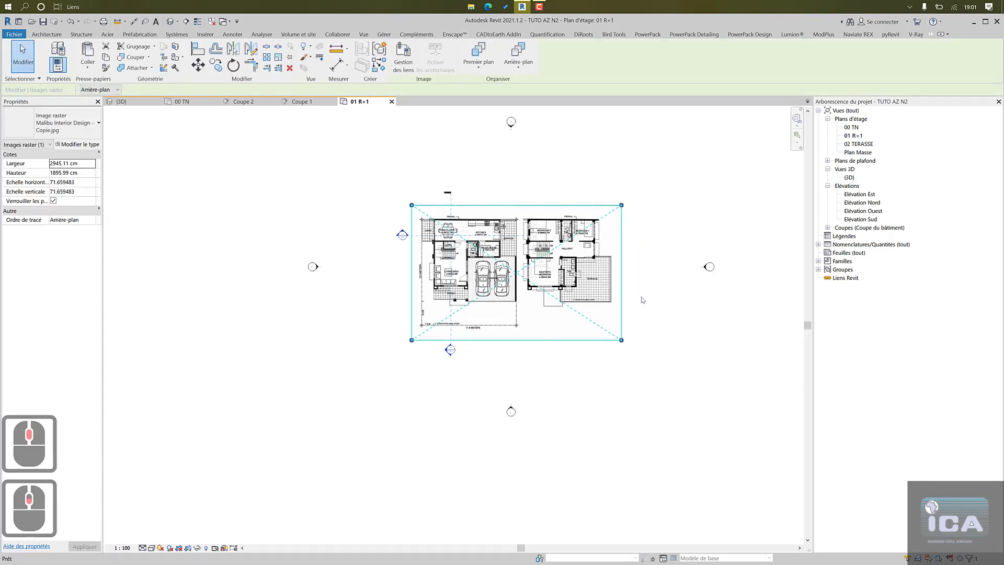
pyautogui.click(641, 296)
pyautogui.scroll(3, 591, 273)
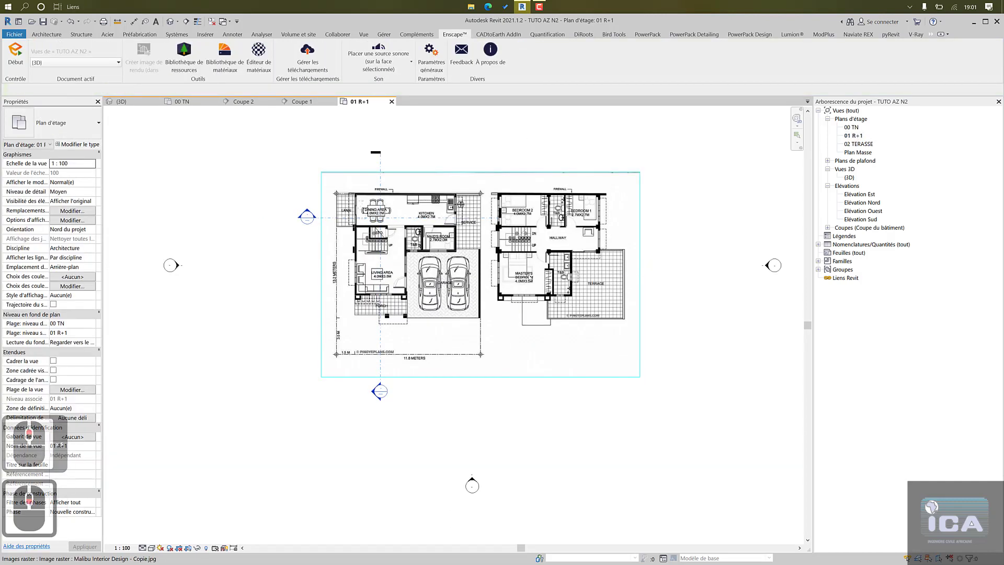
pyautogui.click(539, 280)
pyautogui.moveTo(555, 279); pyautogui.dragTo(687, 312)
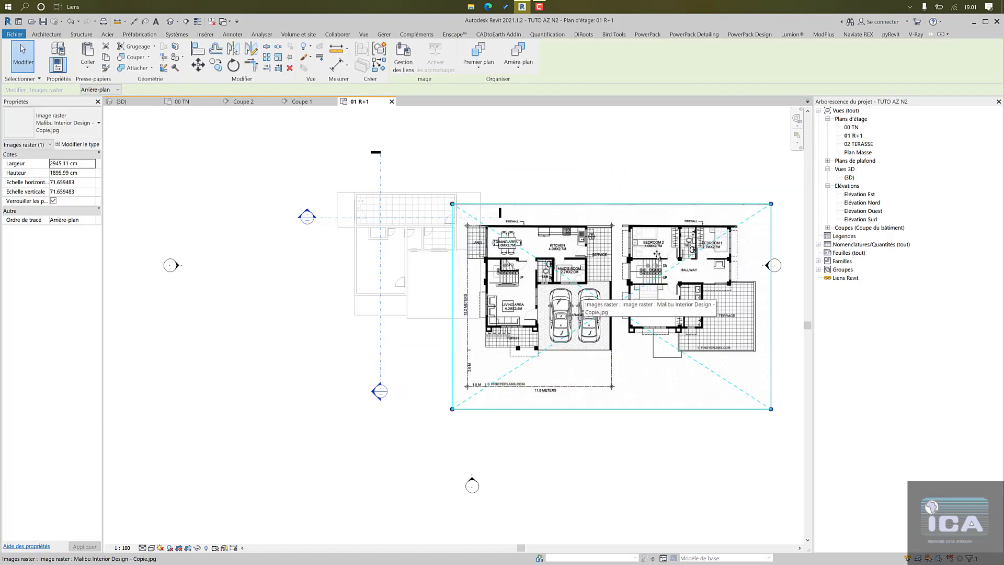
pyautogui.moveTo(547, 300); pyautogui.dragTo(619, 251)
pyautogui.moveTo(620, 251); pyautogui.dragTo(558, 250, button='middle')
pyautogui.moveTo(639, 189); pyautogui.dragTo(615, 190, button='middle')
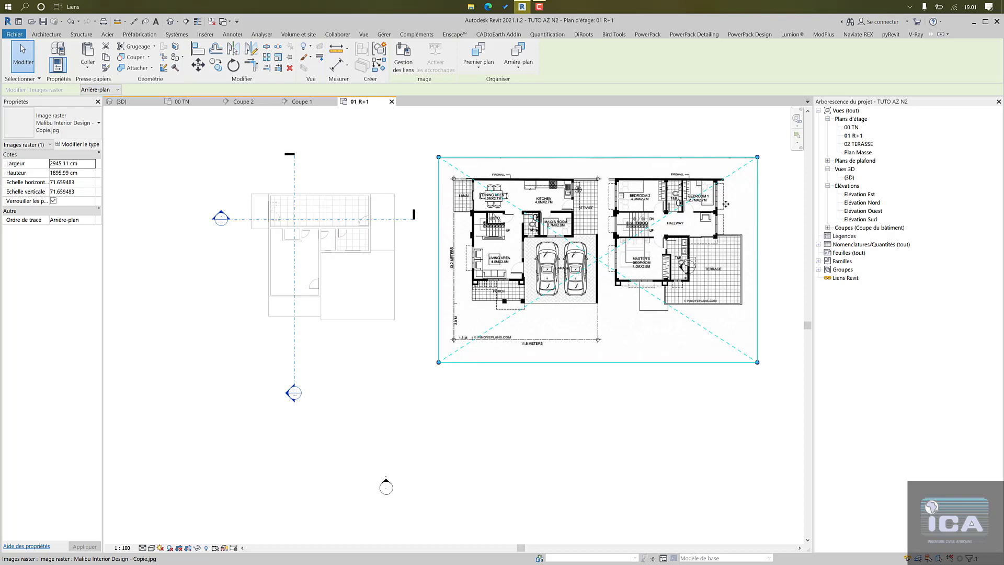
pyautogui.click(384, 155)
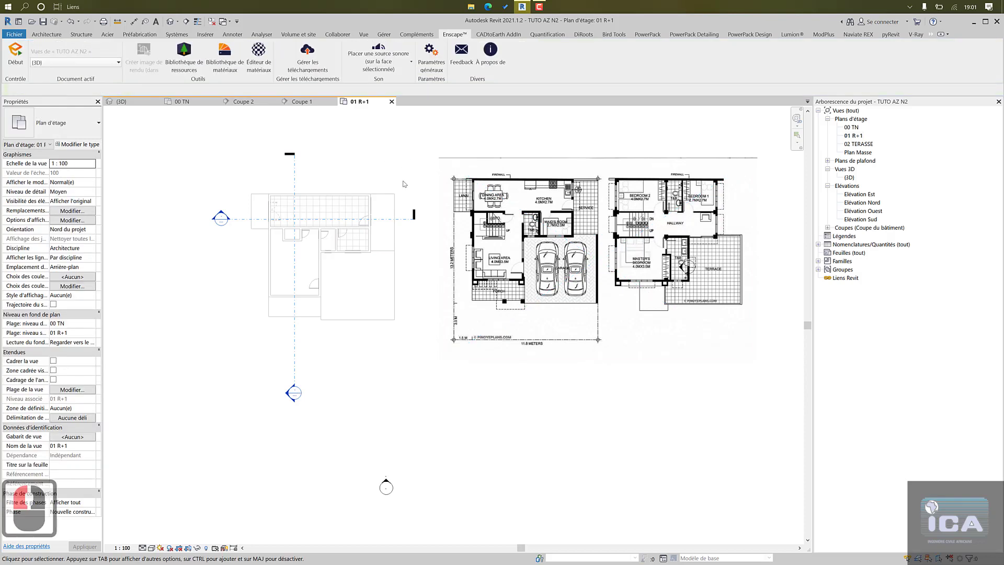
# - In the 00 TN plan, draw a vertical grid line along the outer face of the house's west wall
pyautogui.click(179, 101)
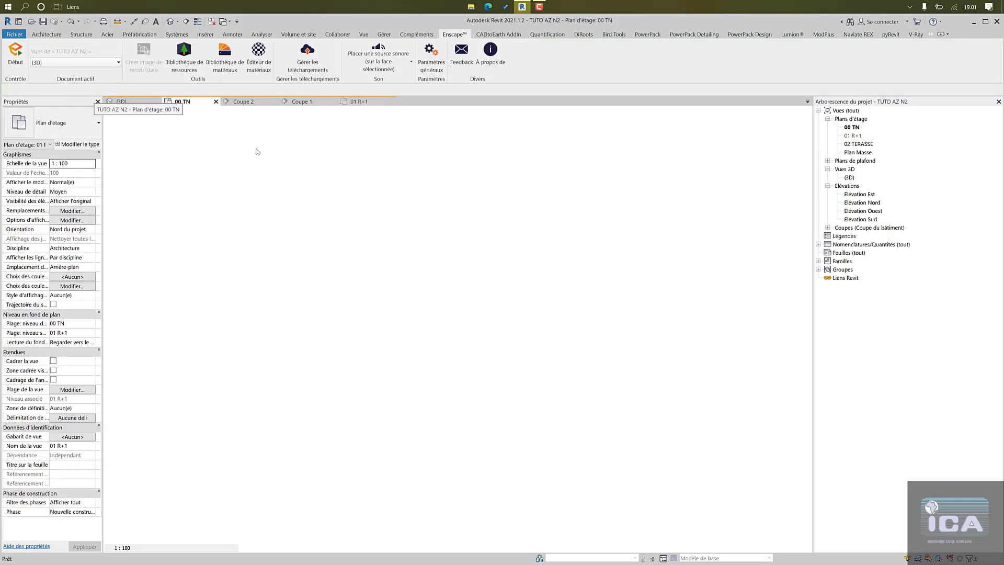
pyautogui.click(54, 35)
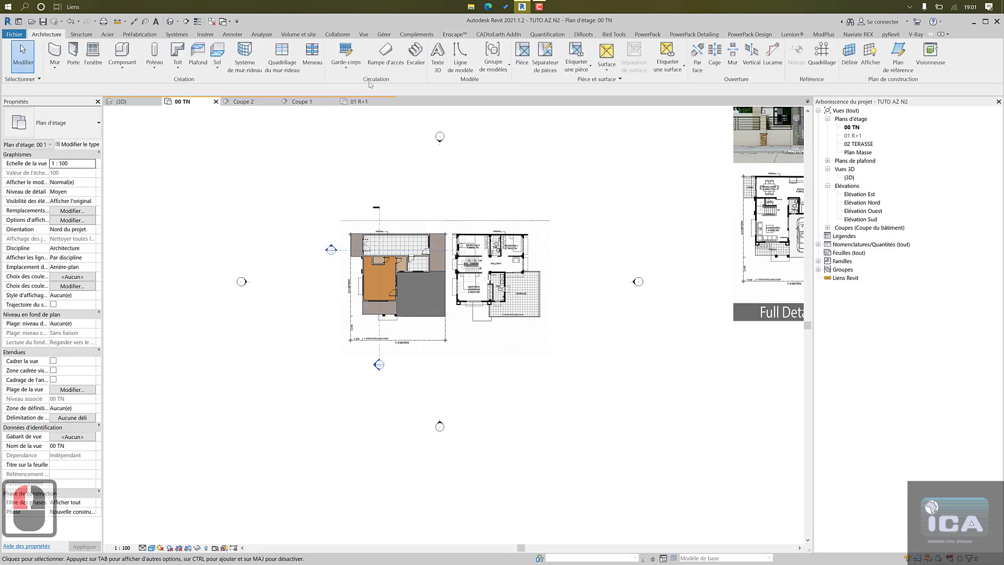
pyautogui.click(824, 63)
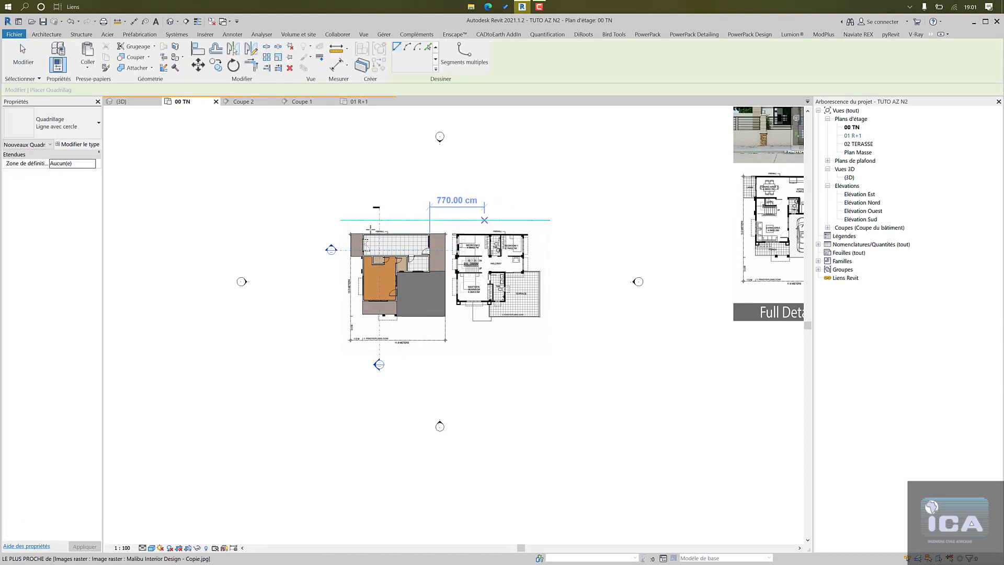
pyautogui.scroll(7, 427, 232)
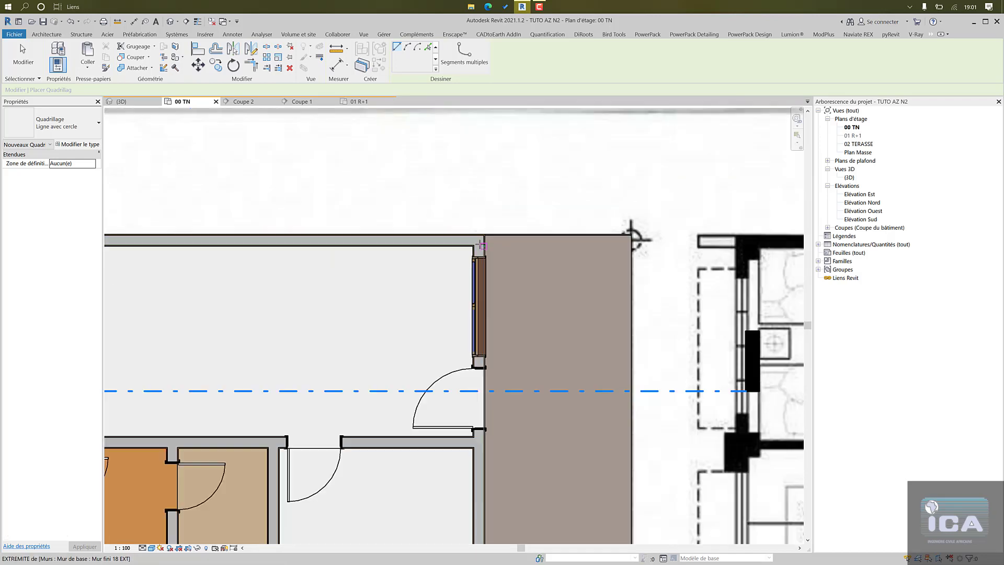
pyautogui.scroll(-6, 598, 239)
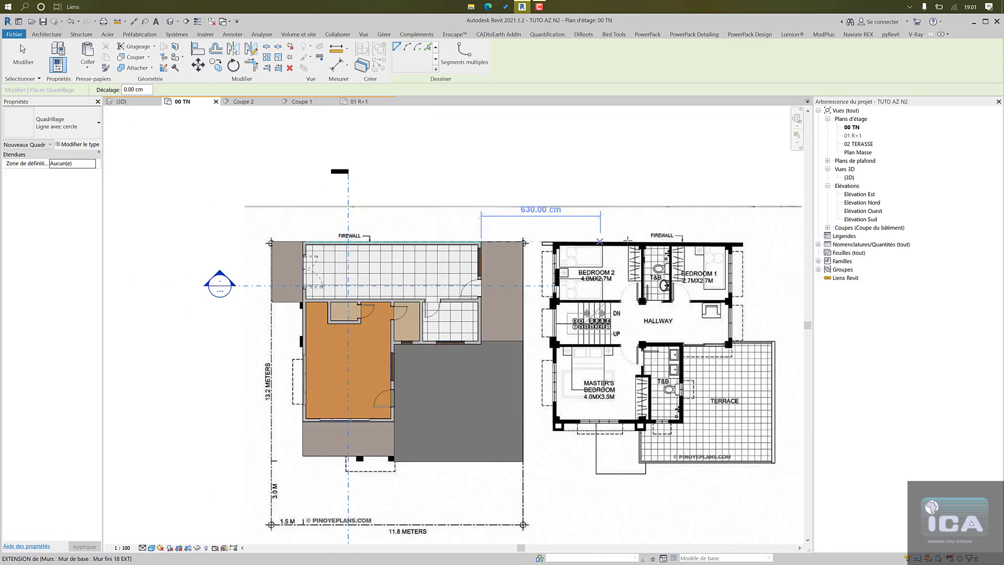
pyautogui.moveTo(602, 242); pyautogui.dragTo(541, 207, button='middle')
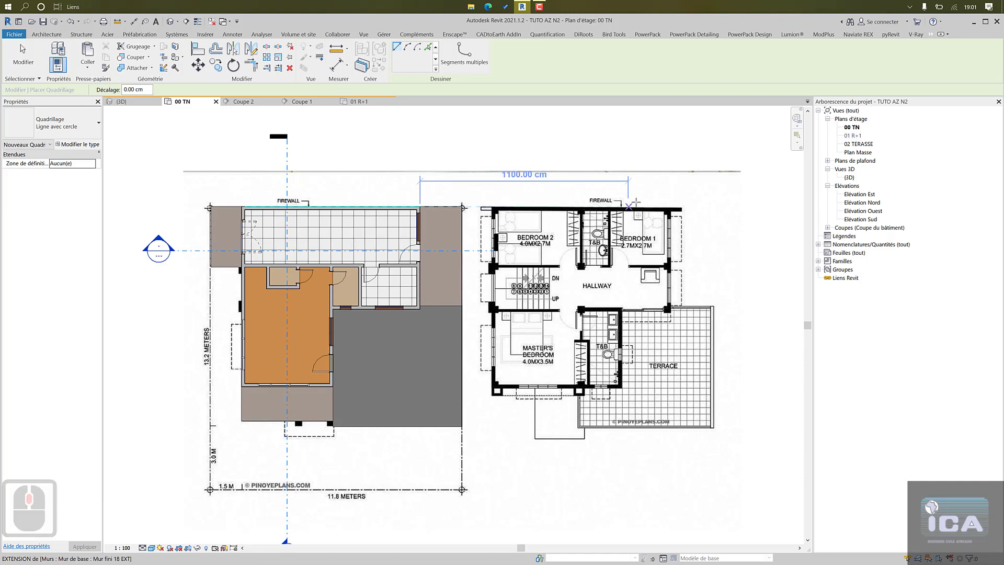
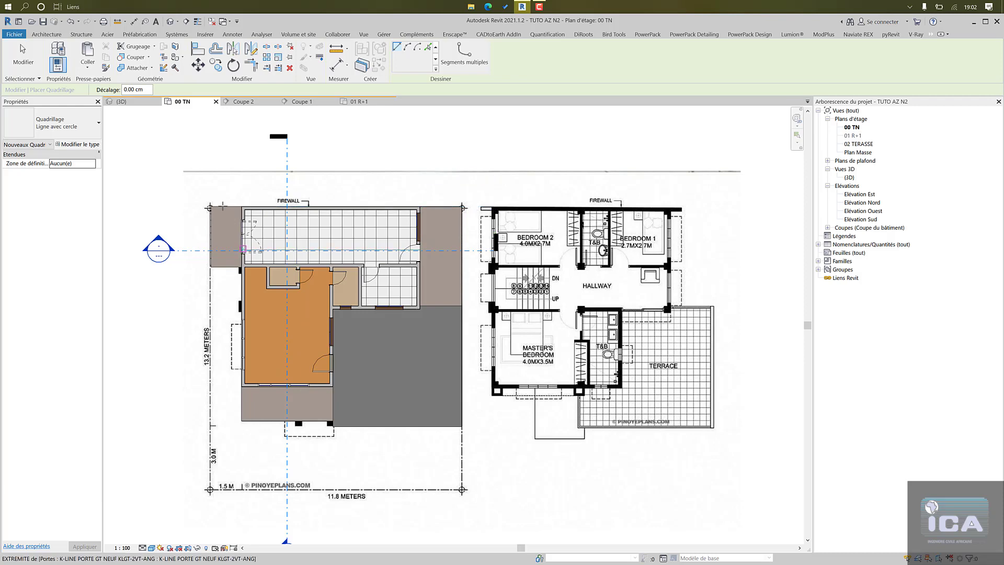
pyautogui.scroll(8, 242, 209)
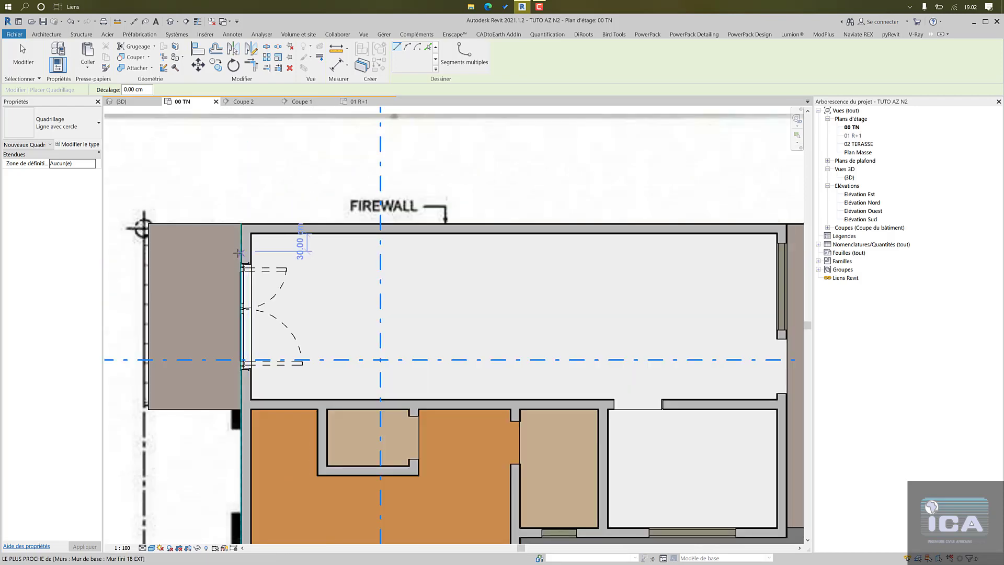
pyautogui.click(242, 257)
pyautogui.moveTo(240, 157); pyautogui.dragTo(247, 264, button='middle')
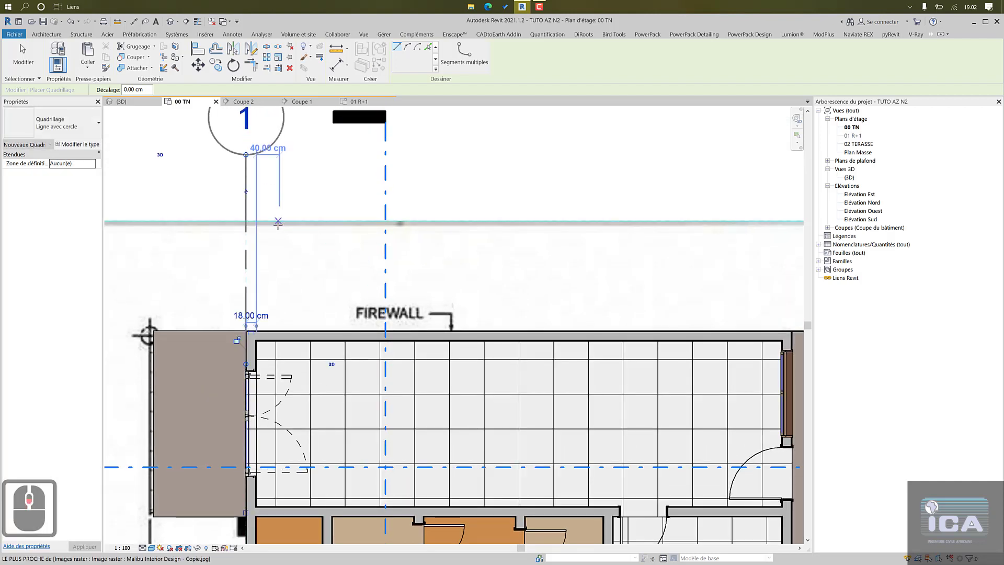
# - Draw a horizontal grid line along the outer face of the north firewall, crossing grid 1, and end the Grid command
pyautogui.scroll(-1, 337, 276)
pyautogui.click(346, 324)
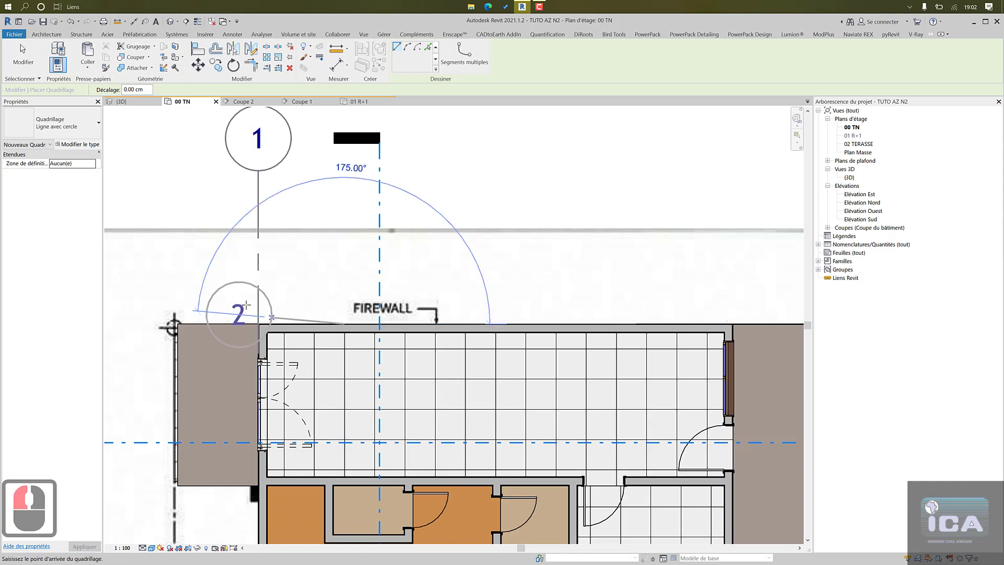
pyautogui.scroll(-2, 251, 313)
pyautogui.click(200, 312)
pyautogui.moveTo(124, 323)
pyautogui.mouseDown(button='middle')
pyautogui.moveTo(326, 309)
pyautogui.moveTo(316, 311)
pyautogui.mouseUp(button='middle')
pyautogui.click(301, 298)
pyautogui.scroll(-2, 394, 296)
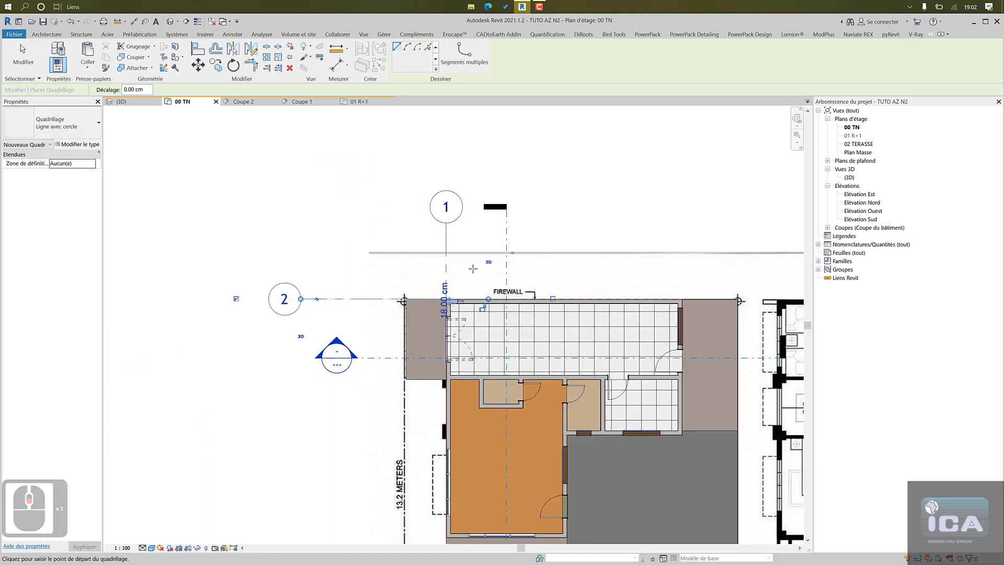
pyautogui.press('Escape')
pyautogui.press('Escape')
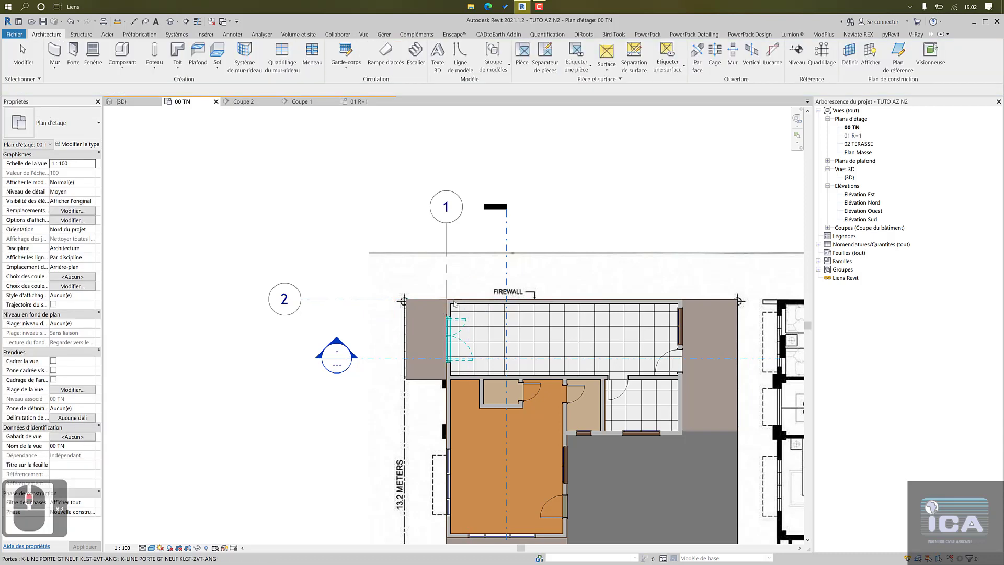
# - In the 01 R+1 plan, move the reference image so its upper floor layout roughly covers the ground floor underlay
pyautogui.scroll(9, 440, 299)
pyautogui.scroll(-20, 438, 299)
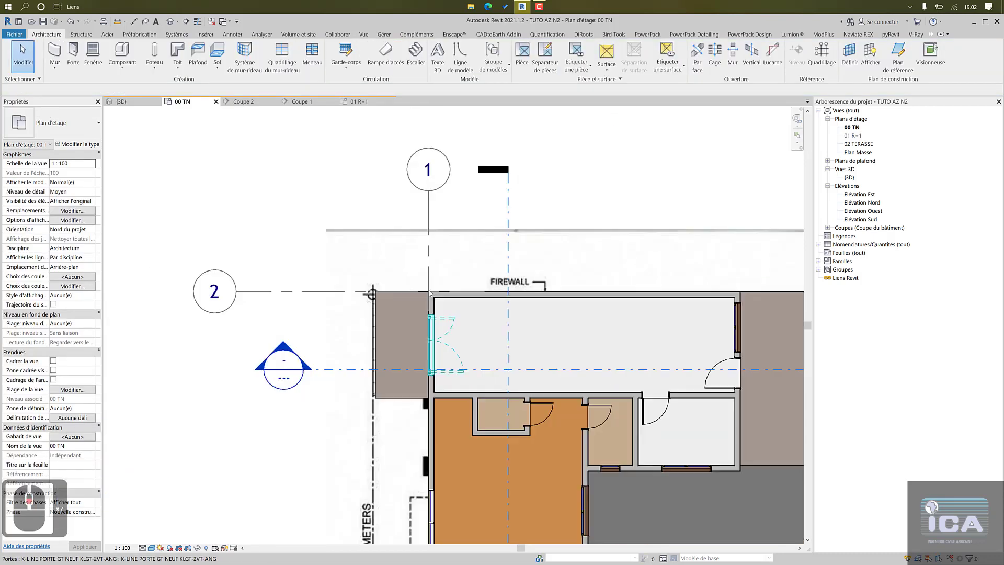
pyautogui.moveTo(431, 296); pyautogui.dragTo(416, 277, button='middle')
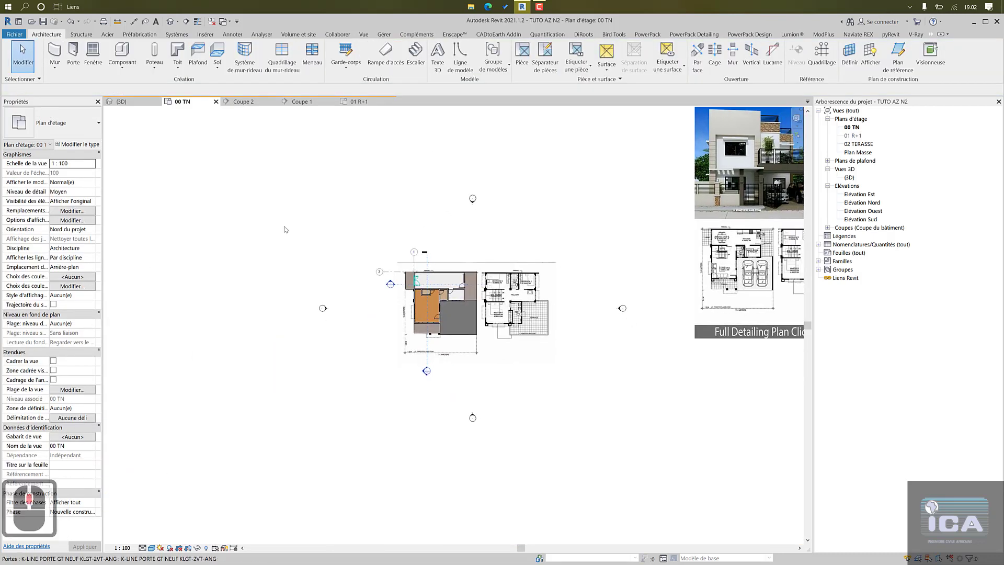
pyautogui.click(363, 103)
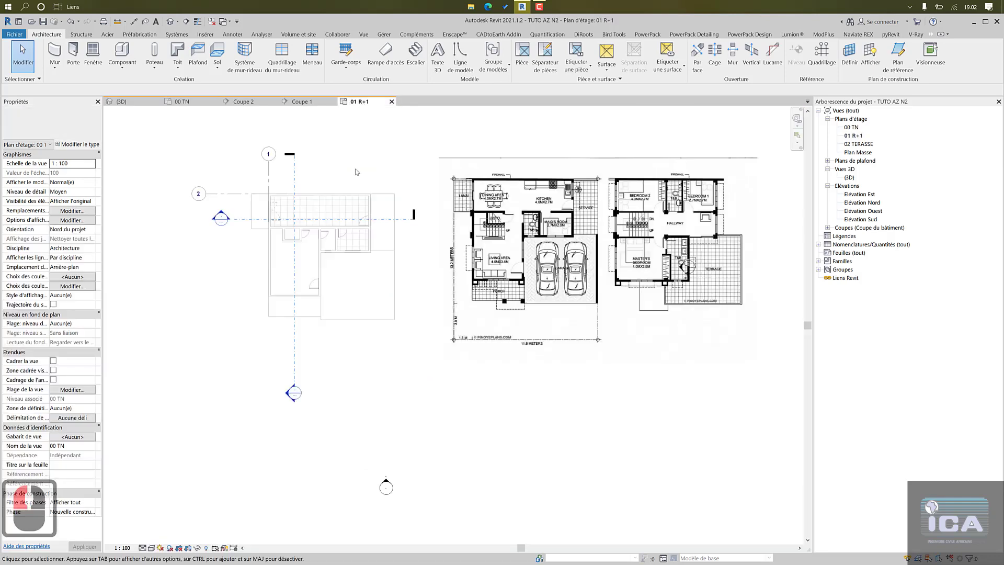
pyautogui.click(568, 246)
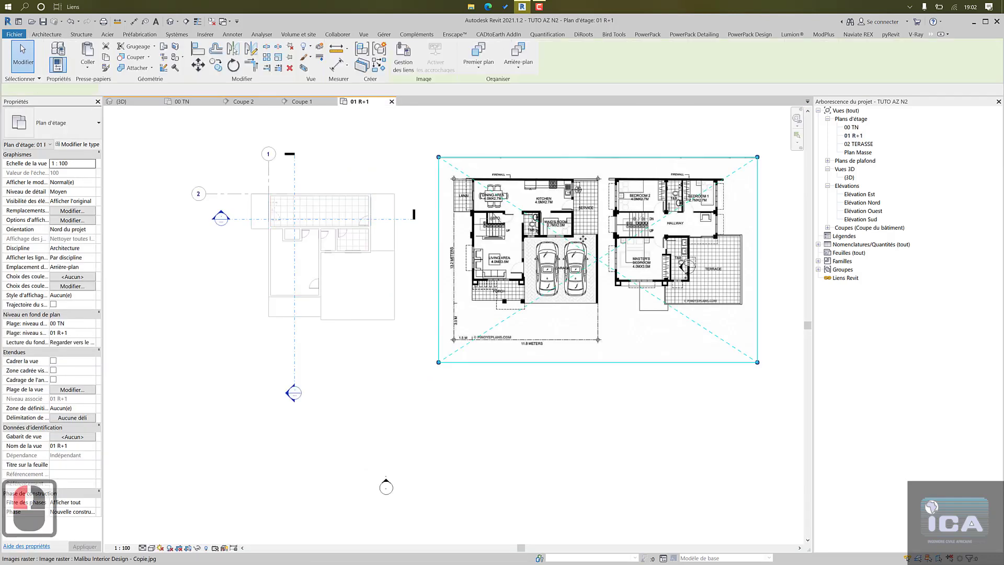
pyautogui.moveTo(619, 205); pyautogui.dragTo(261, 216)
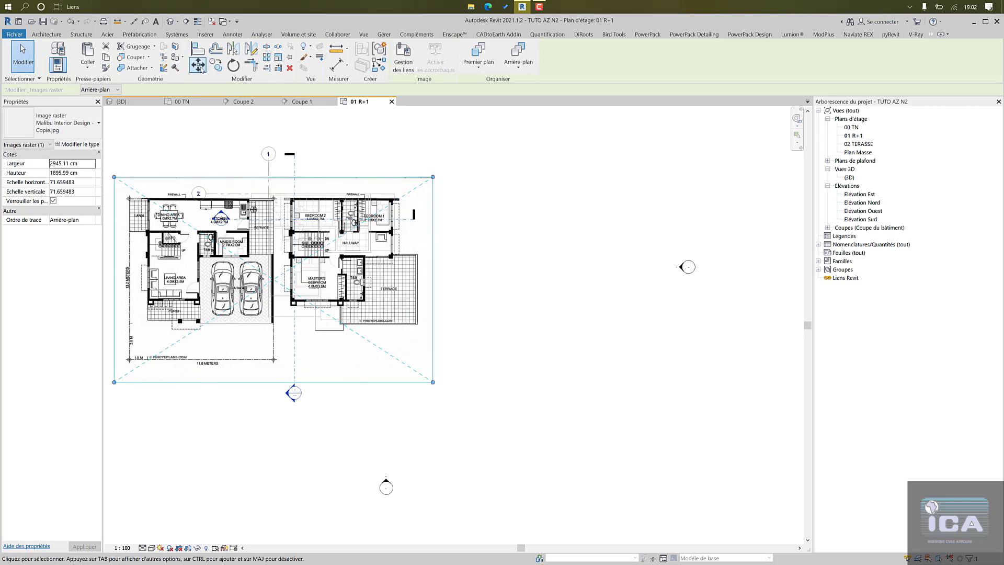
# - Move the reference image from the outer northwest wall corner of Bedroom 2 to the intersection of grids 1 and 2
pyautogui.scroll(15, 294, 199)
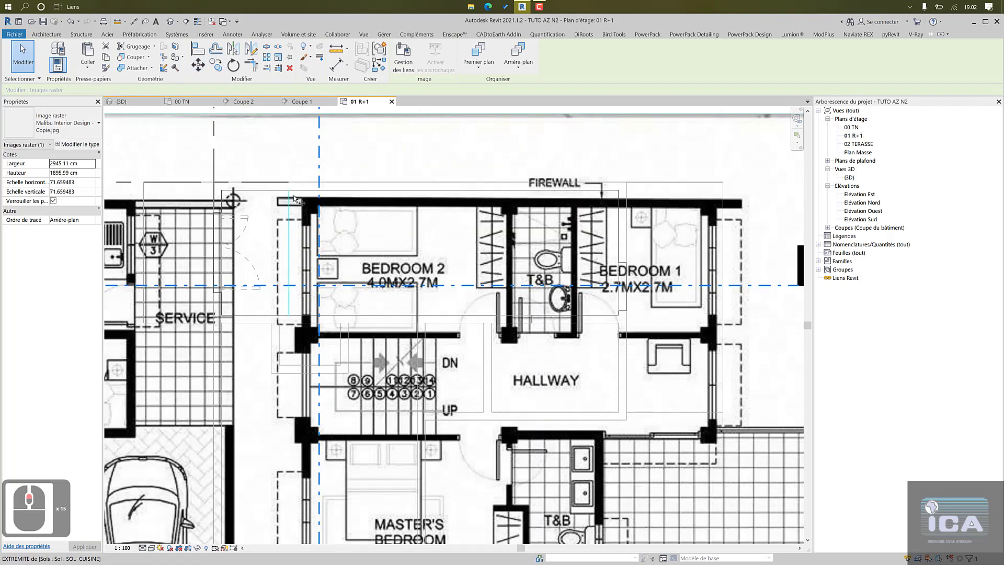
pyautogui.scroll(10, 294, 200)
pyautogui.press('m')
pyautogui.press('v')
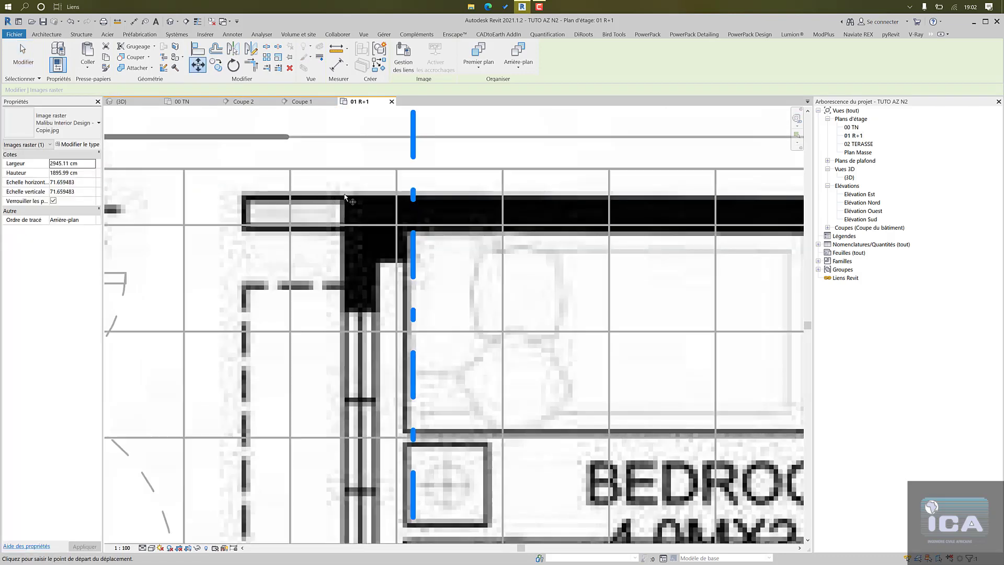
pyautogui.click(345, 197)
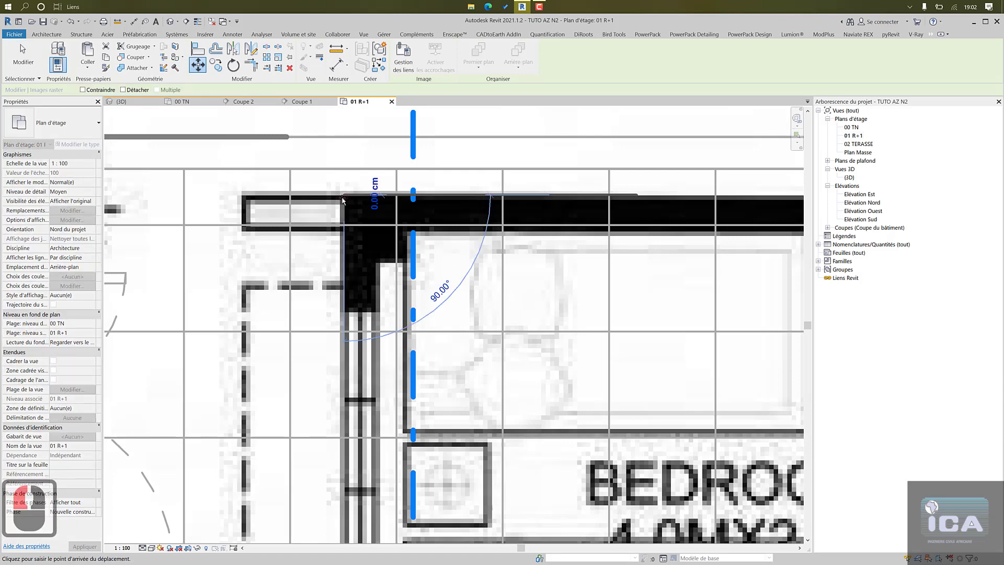
pyautogui.scroll(-10, 345, 198)
pyautogui.click(251, 184)
pyautogui.scroll(6, 374, 215)
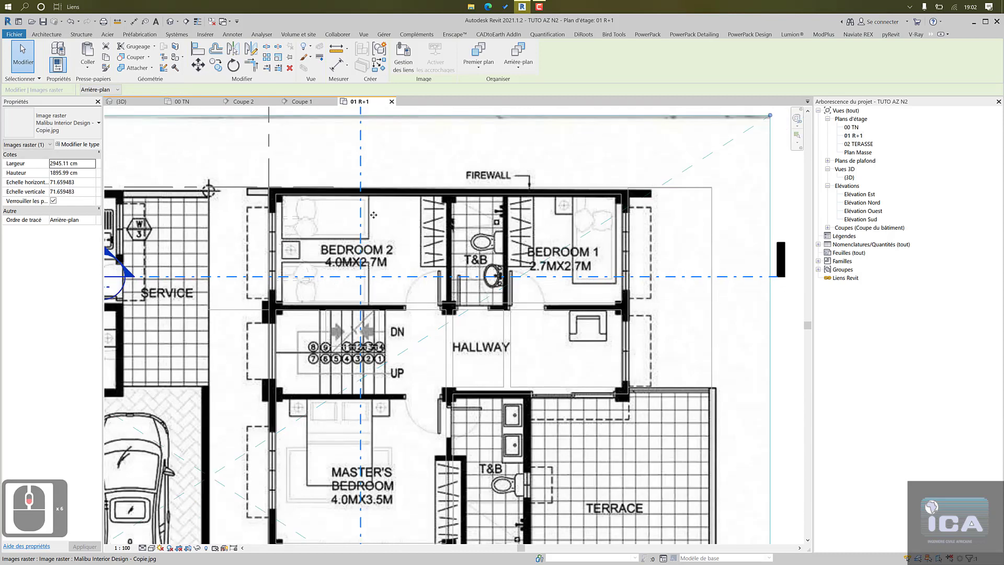
# - Deselect the reference image and examine how its upper floor aligns with the ground floor underlay in the 01 R+1 plan
pyautogui.scroll(-3, 373, 215)
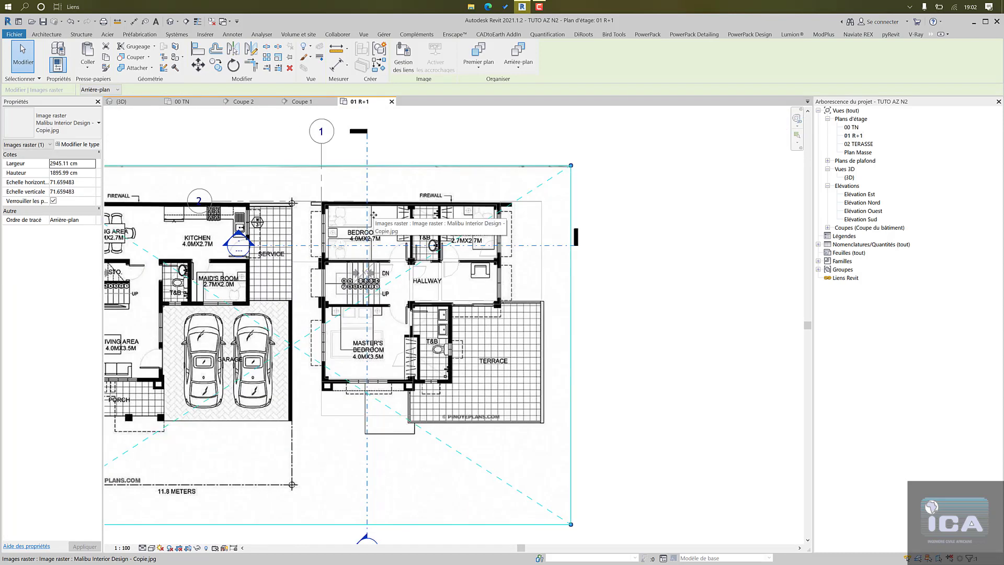
pyautogui.click(663, 290)
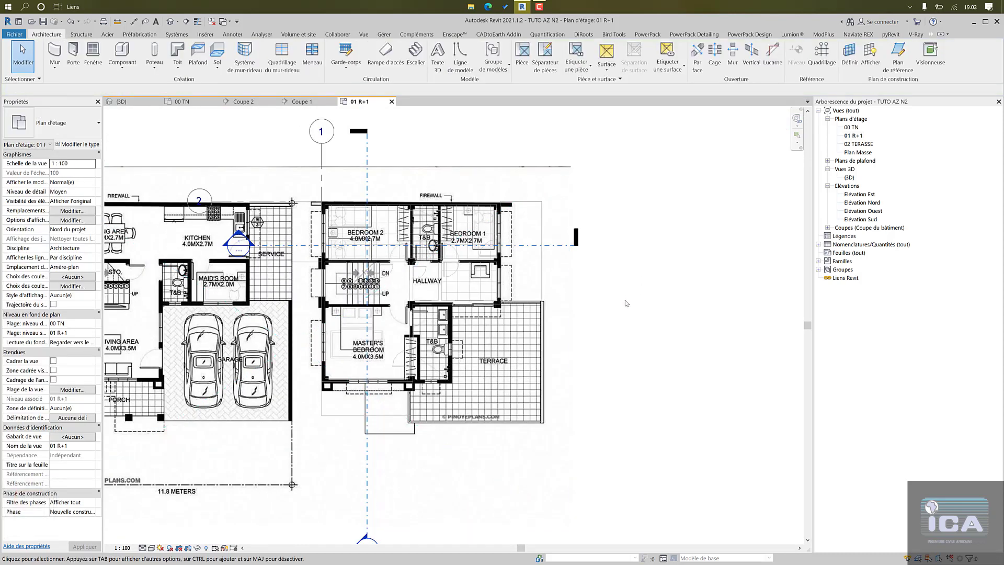
pyautogui.scroll(2, 488, 314)
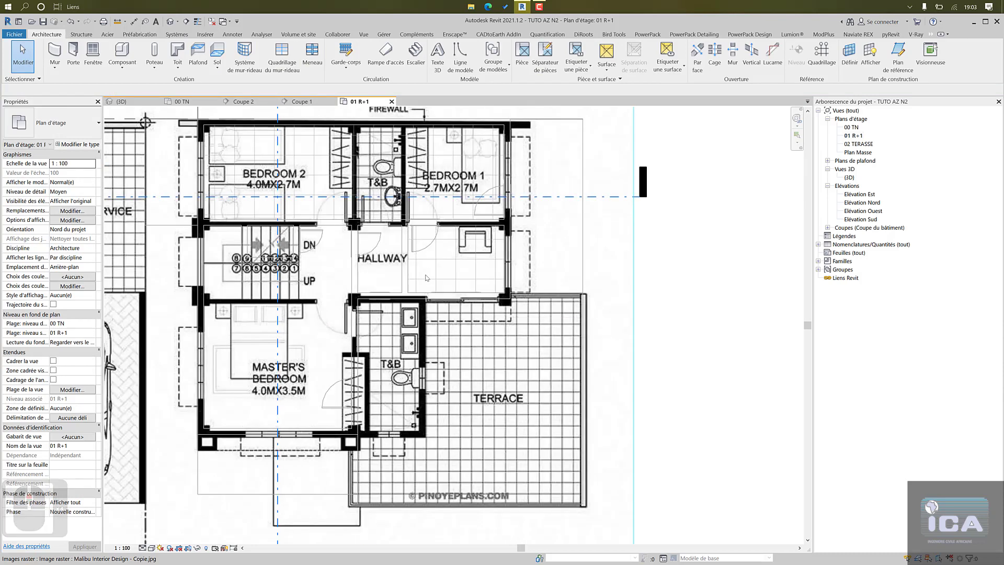
pyautogui.moveTo(453, 305); pyautogui.dragTo(473, 357, button='middle')
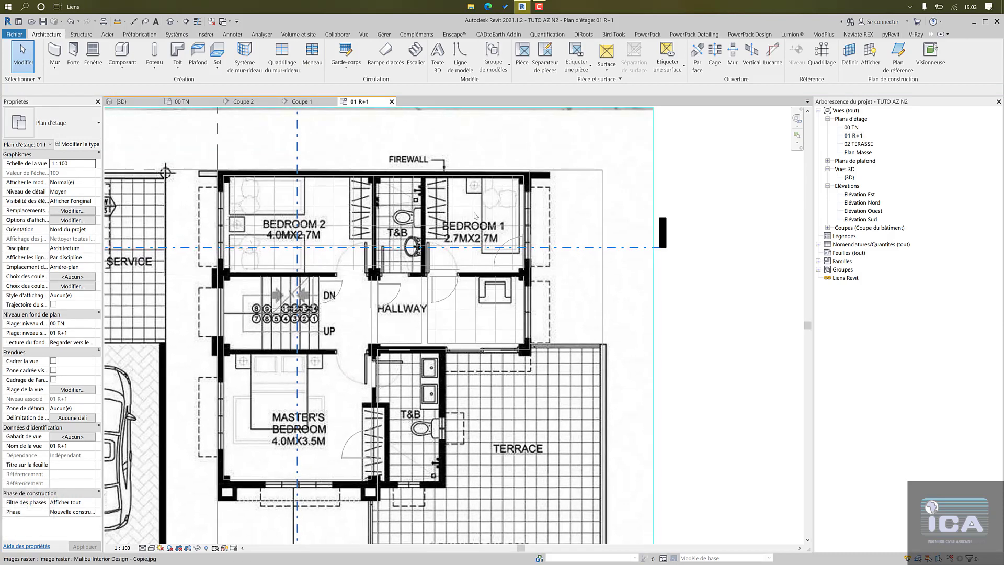
pyautogui.scroll(-2, 544, 193)
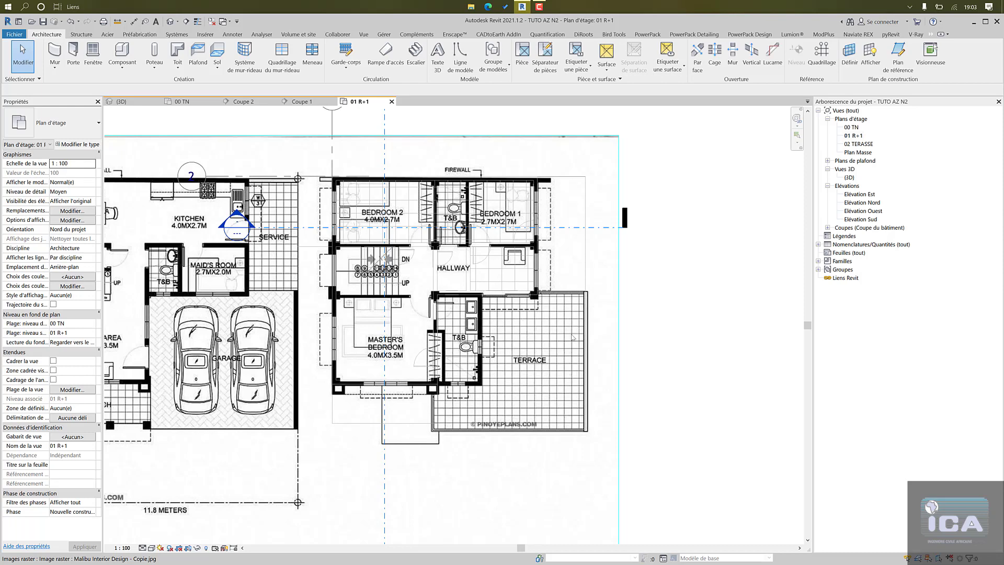
pyautogui.scroll(-4, 639, 336)
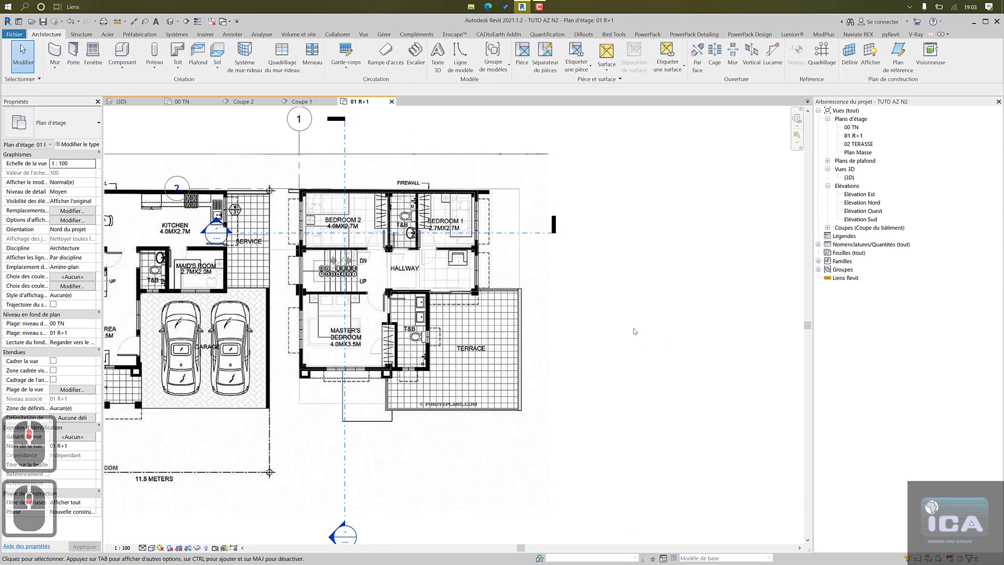
pyautogui.moveTo(634, 327); pyautogui.dragTo(603, 316, button='middle')
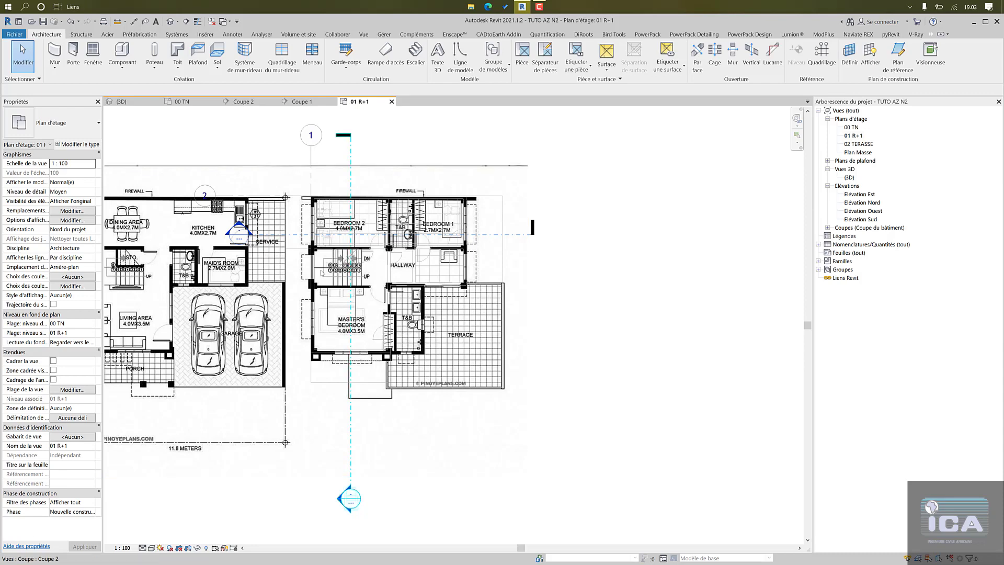
pyautogui.moveTo(214, 247); pyautogui.dragTo(307, 248, button='middle')
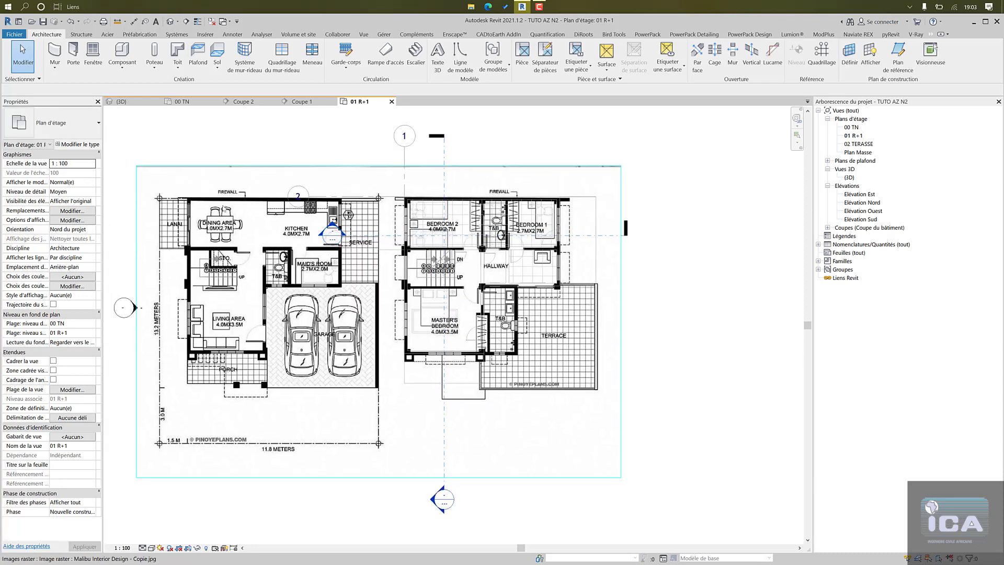
# - In the 00 TN plan, select together the north firewall, the house's west exterior wall and the living area's south wall
pyautogui.click(183, 102)
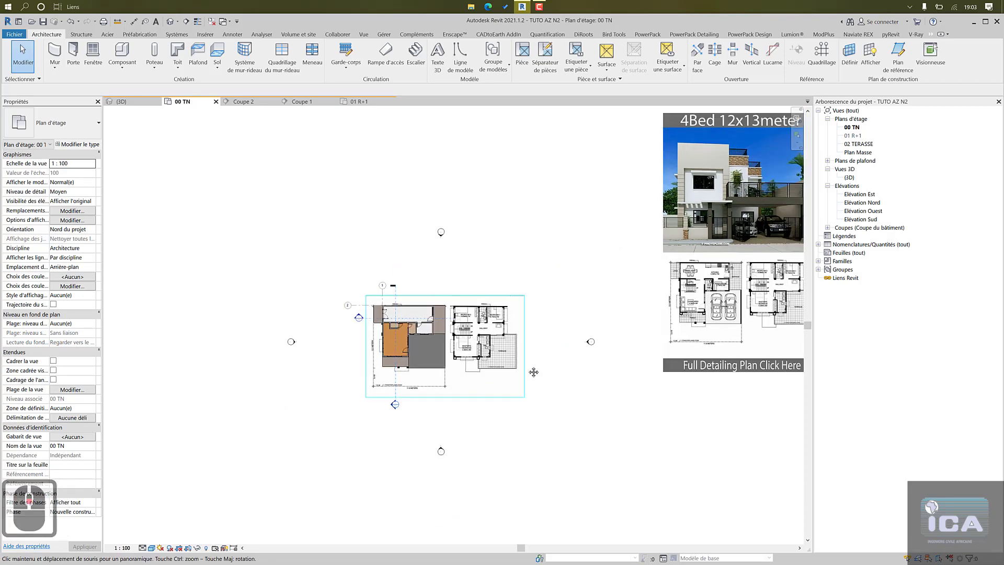
pyautogui.scroll(5, 449, 268)
pyautogui.scroll(3, 392, 329)
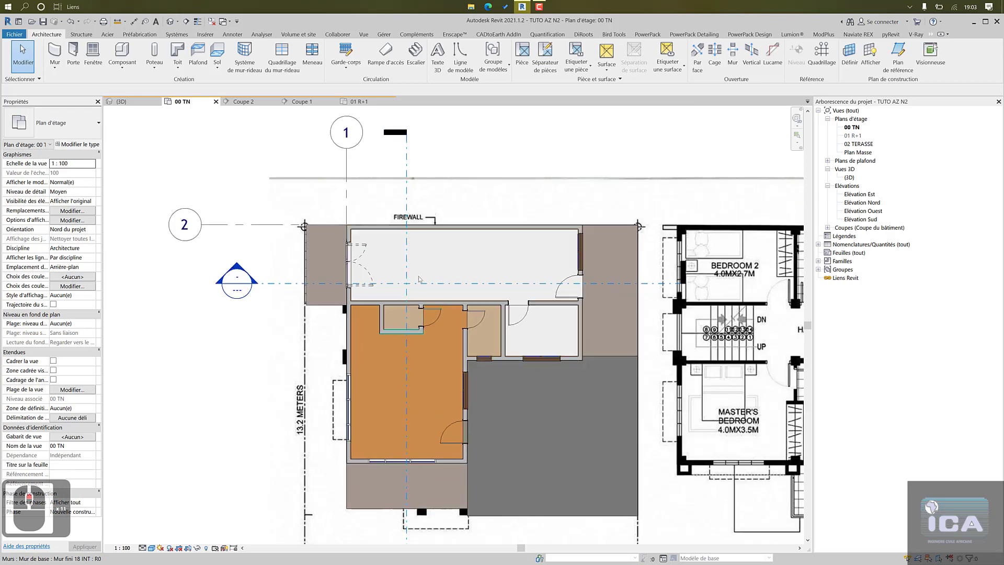
pyautogui.click(454, 246)
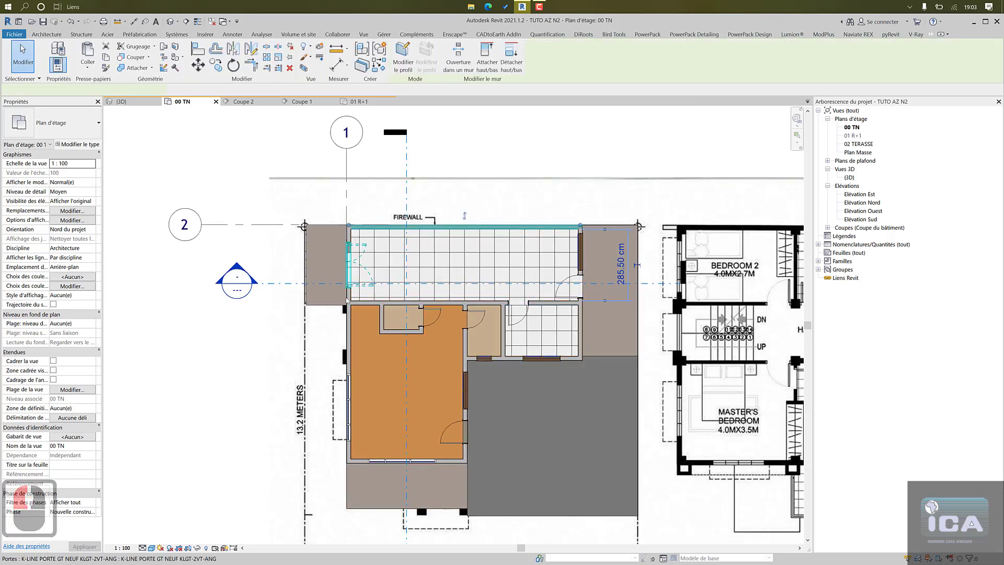
pyautogui.scroll(3, 345, 325)
pyautogui.click(355, 321)
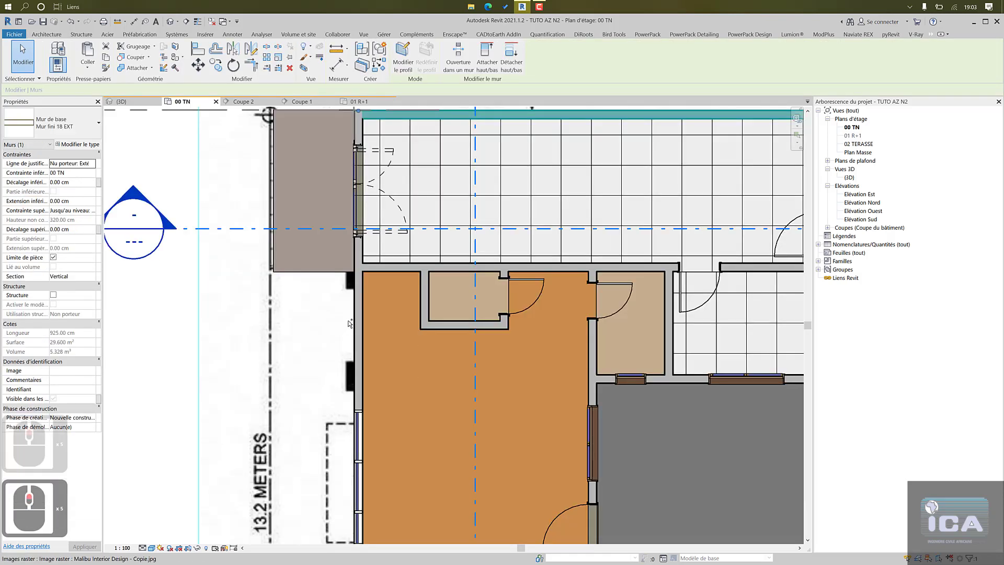
pyautogui.keyDown('ctrl'); pyautogui.click(354, 322); pyautogui.keyUp('ctrl')
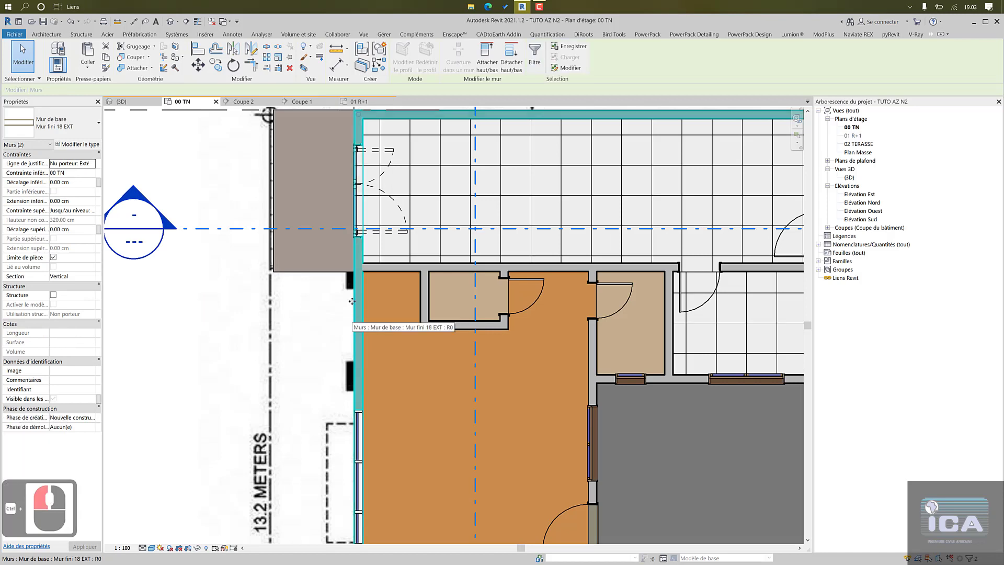
pyautogui.moveTo(353, 313); pyautogui.dragTo(335, 259, button='middle')
pyautogui.scroll(-1, 330, 265)
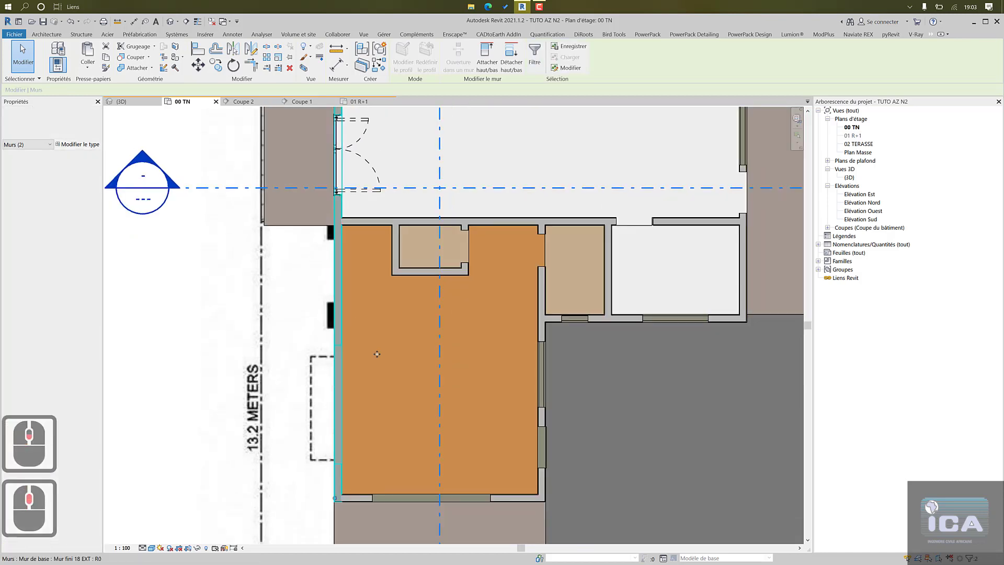
pyautogui.keyDown('ctrl'); pyautogui.click(367, 506); pyautogui.keyUp('ctrl')
pyautogui.scroll(-5, 418, 451)
pyautogui.moveTo(456, 394); pyautogui.dragTo(373, 356, button='middle')
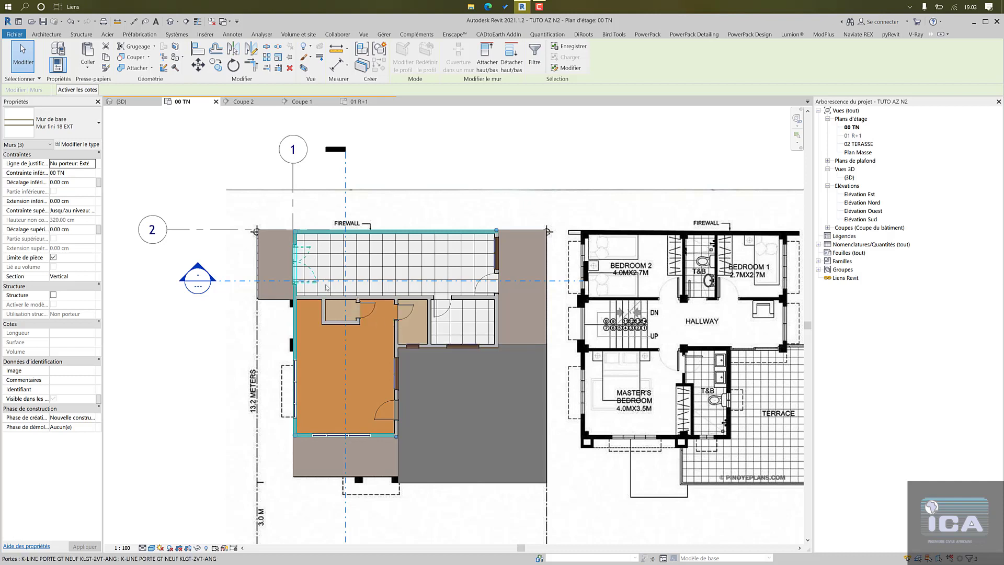
# - Copy the three selected walls aligned onto level 01 R+1 and check them in the 01 R+1 plan
pyautogui.click(87, 66)
pyautogui.click(87, 103)
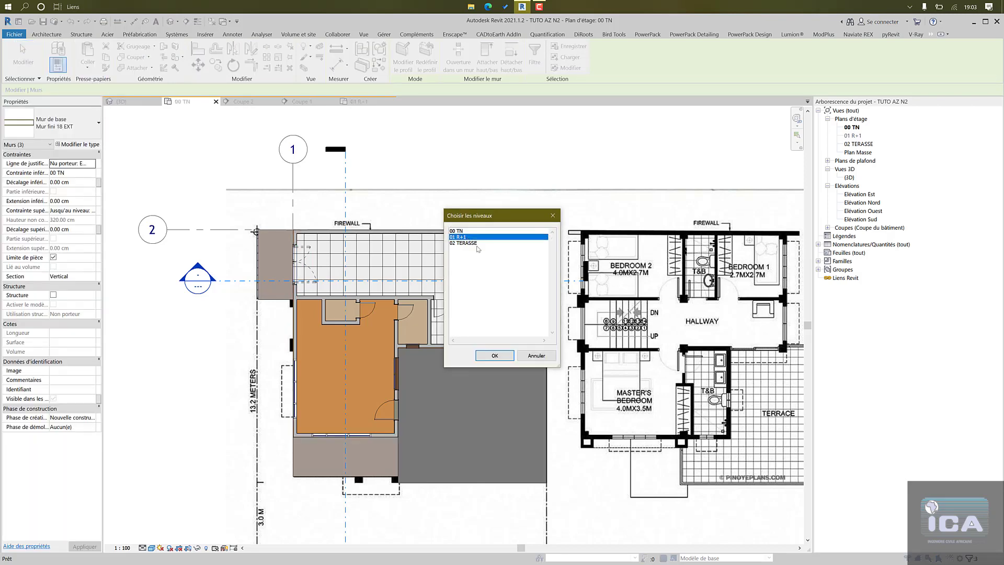
pyautogui.click(496, 355)
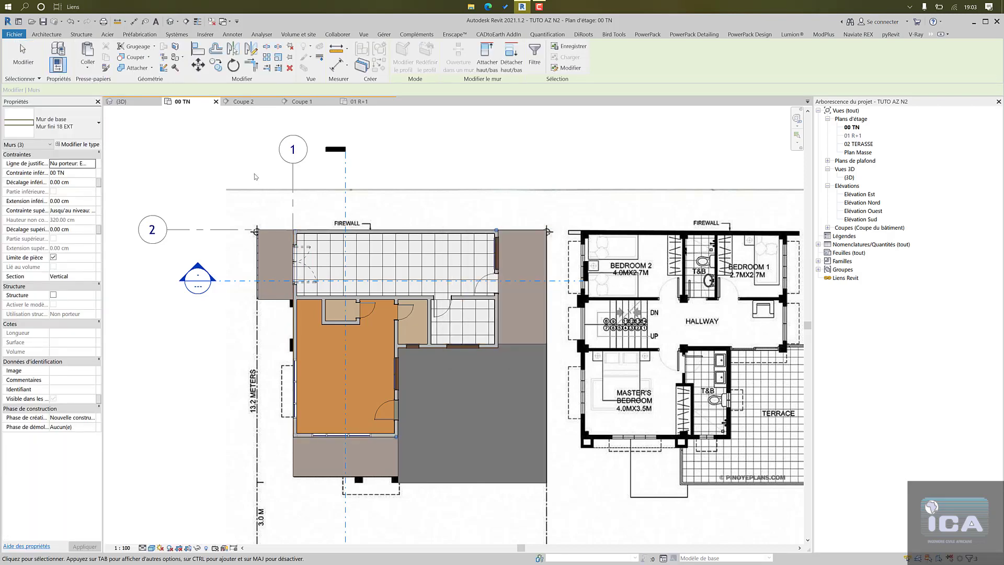
pyautogui.click(359, 103)
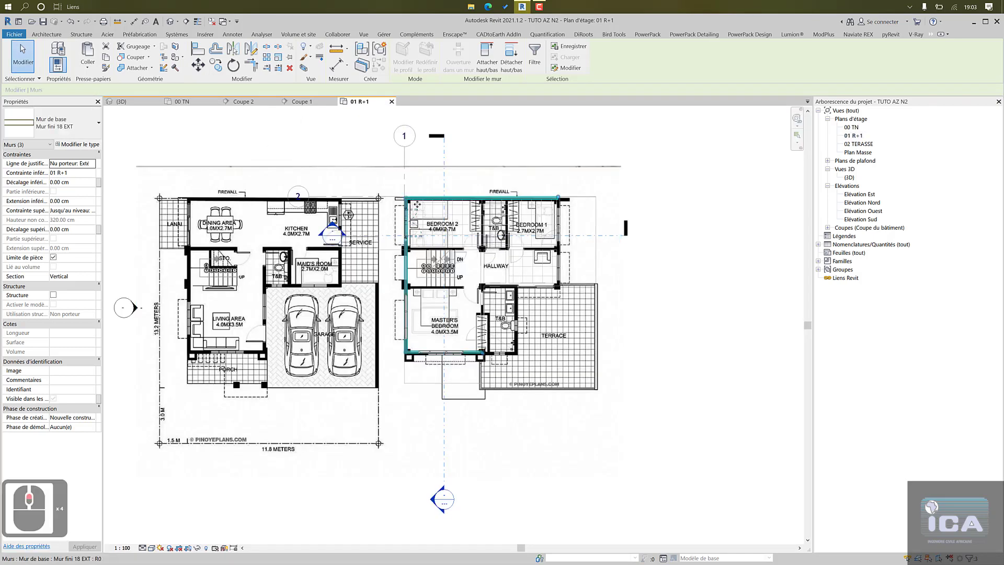
pyautogui.scroll(5, 419, 205)
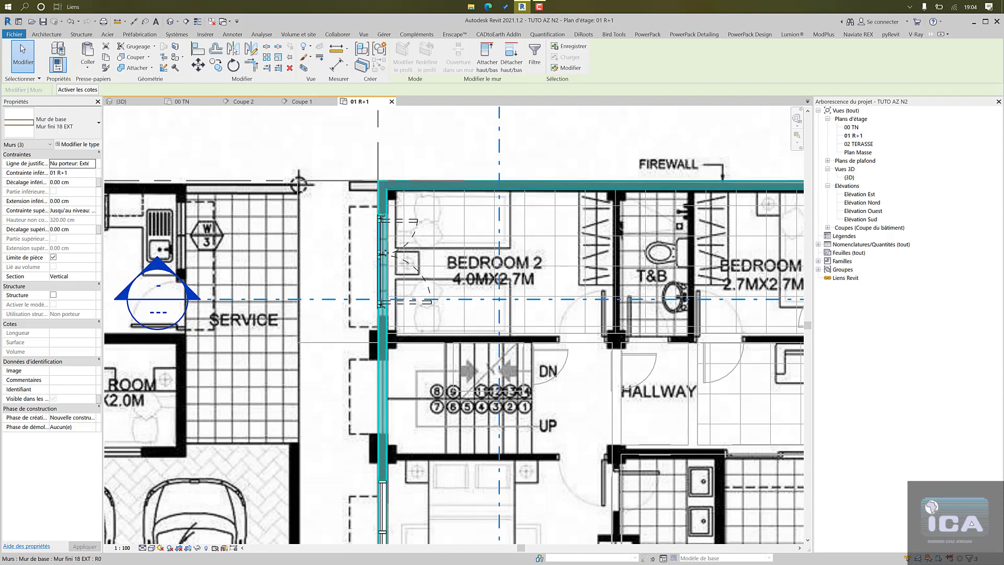
pyautogui.scroll(-5, 383, 254)
pyautogui.click(688, 306)
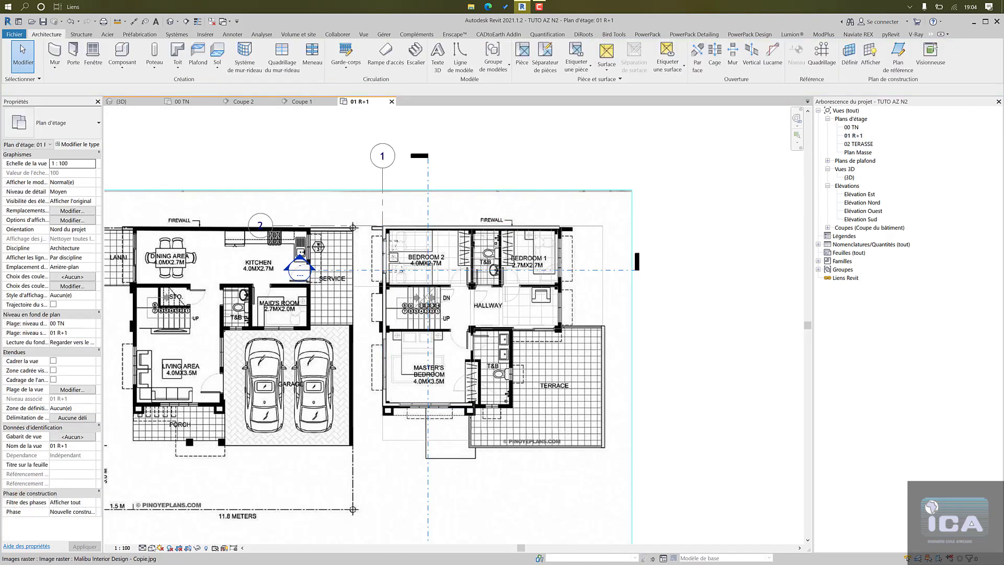
# - Set the 01 R+1 plan's visual style to Réaliste and inspect the copied walls against the reference image
pyautogui.click(151, 547)
pyautogui.click(159, 538)
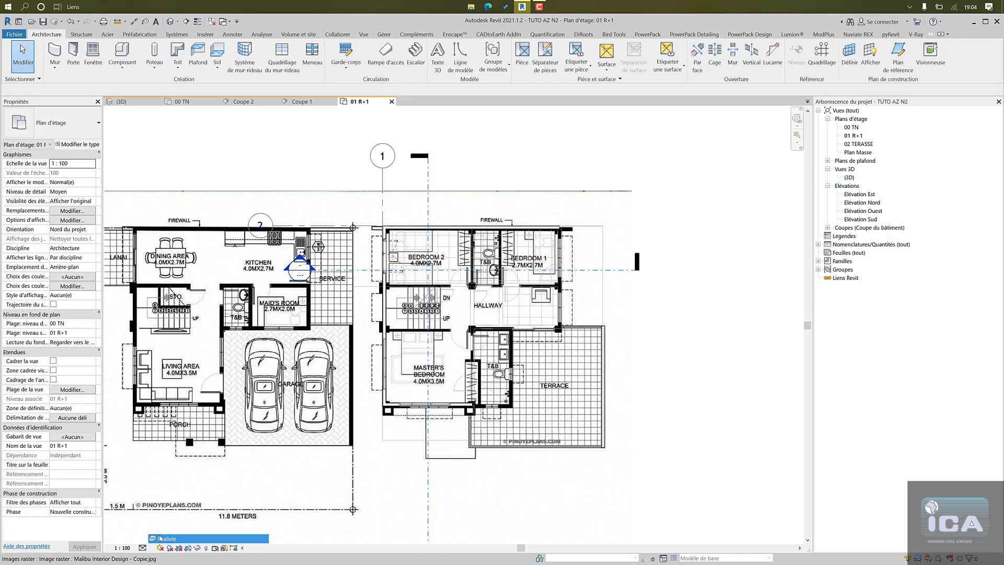
pyautogui.scroll(3, 377, 259)
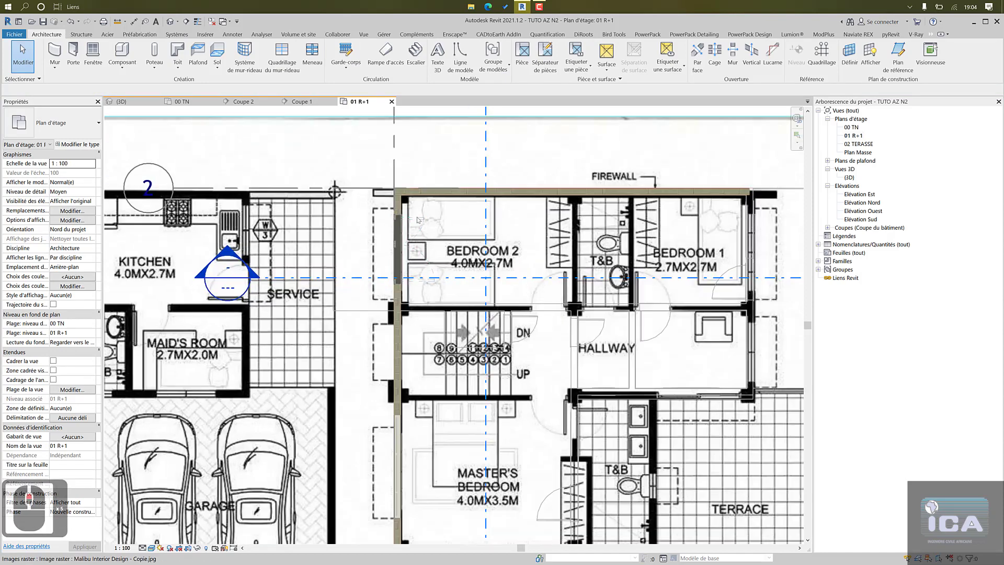
pyautogui.moveTo(383, 228); pyautogui.dragTo(335, 133, button='middle')
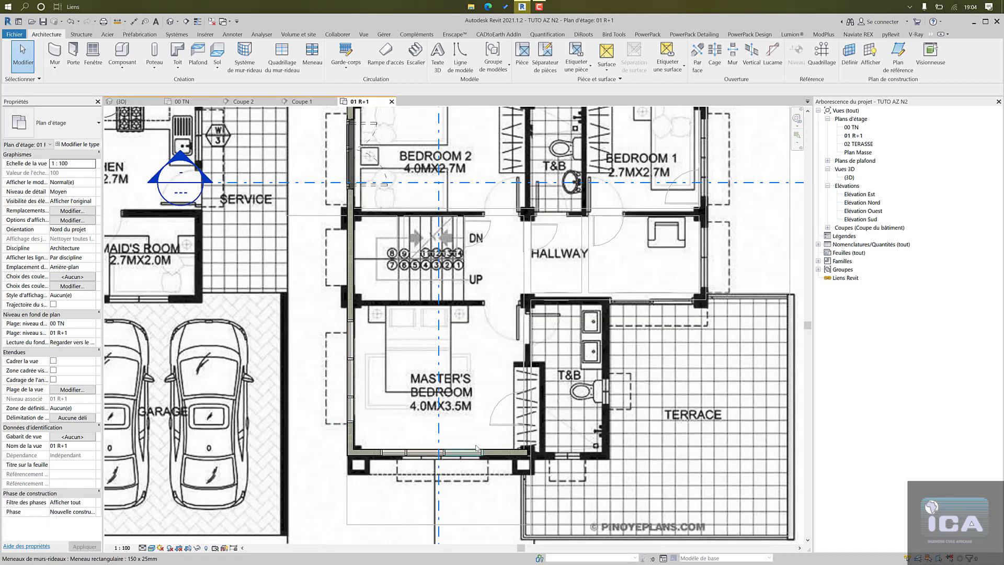
pyautogui.moveTo(551, 440); pyautogui.dragTo(547, 482, button='middle')
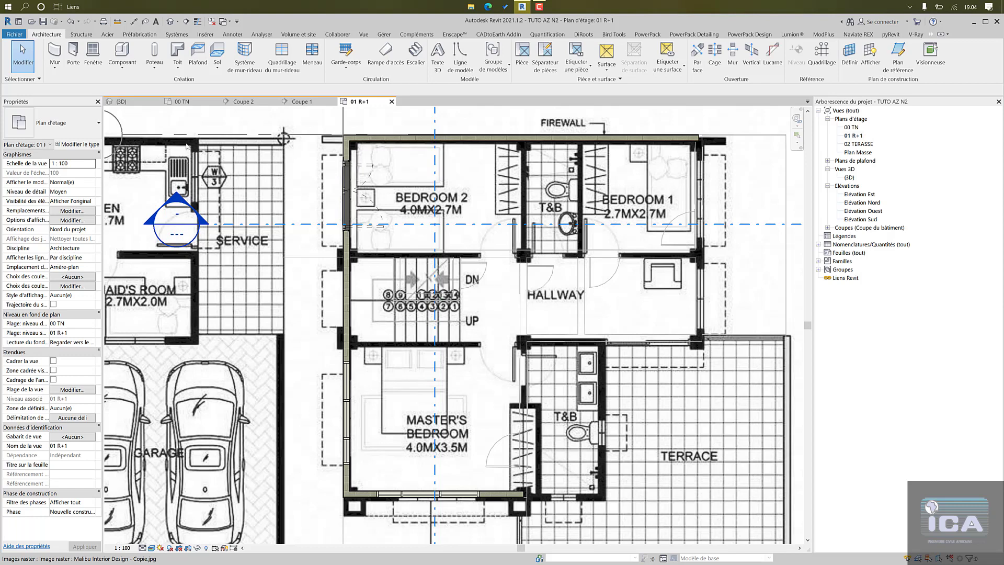
# - In the 00 TN plan, select together the kitchen's south wall, the maid's room's south wall and the house's east exterior wall
pyautogui.click(196, 103)
pyautogui.click(367, 251)
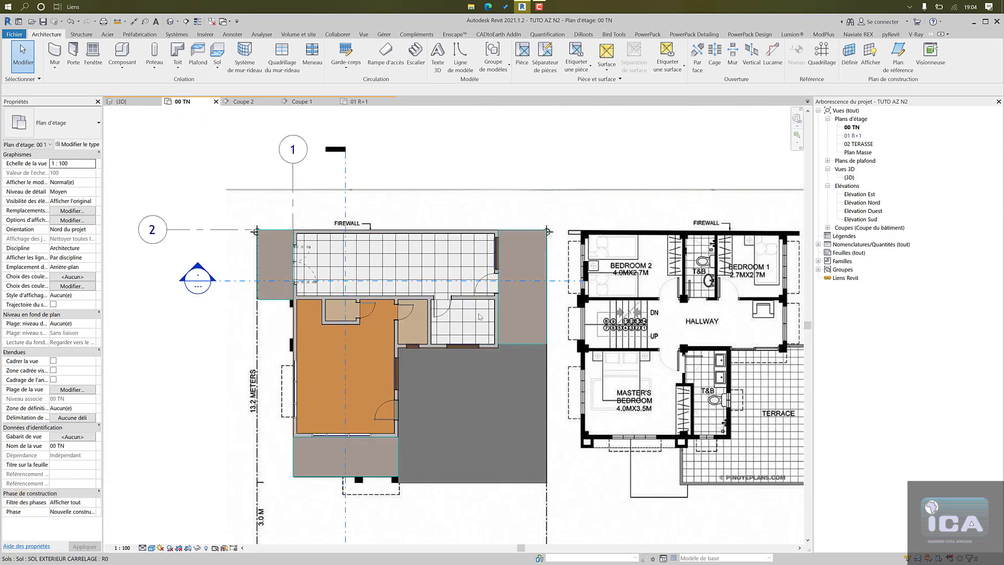
pyautogui.click(478, 302)
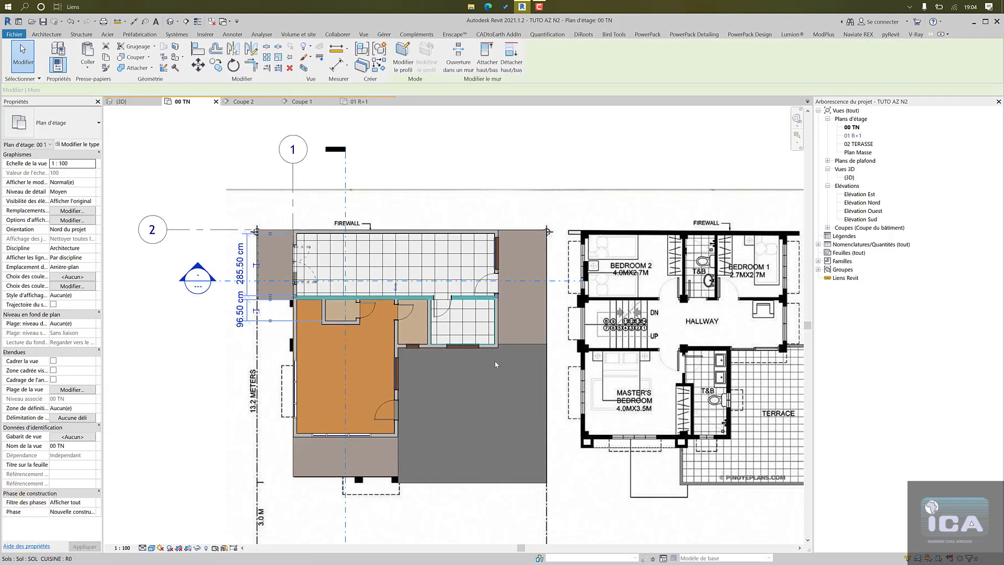
pyautogui.scroll(5, 492, 346)
pyautogui.click(490, 333)
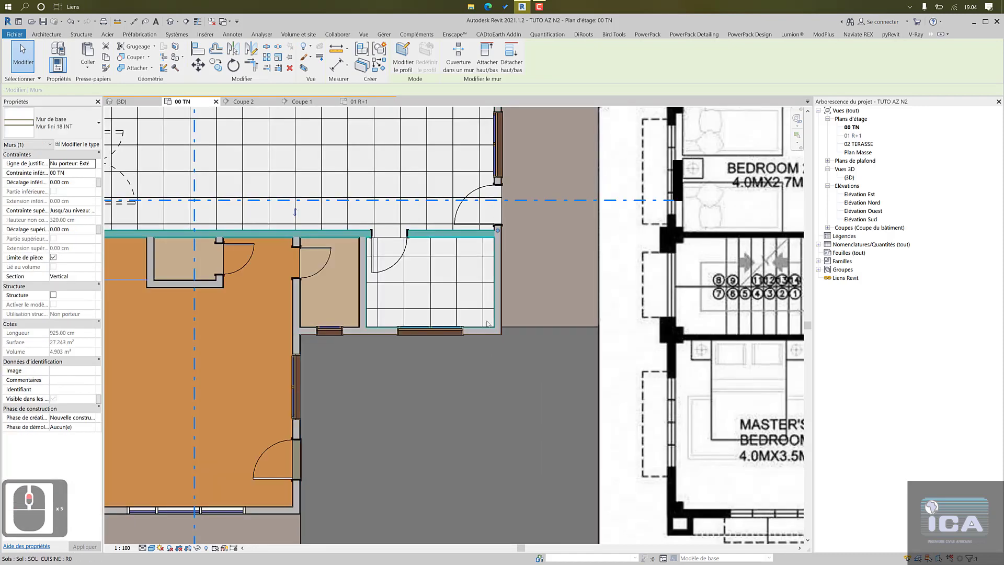
pyautogui.scroll(5, 486, 335)
pyautogui.keyDown('ctrl'); pyautogui.click(515, 315); pyautogui.keyUp('ctrl')
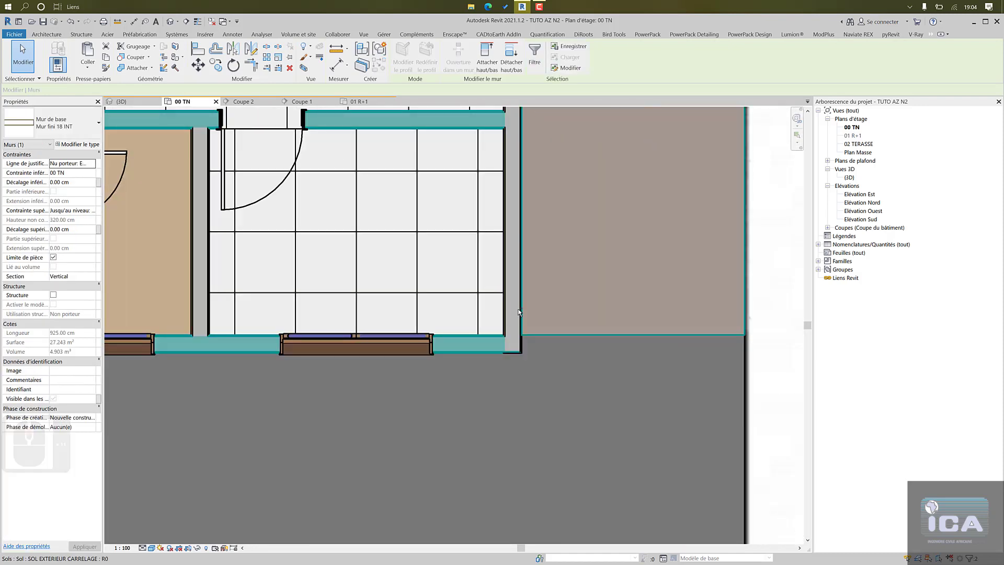
pyautogui.keyDown('ctrl'); pyautogui.click(512, 317); pyautogui.keyUp('ctrl')
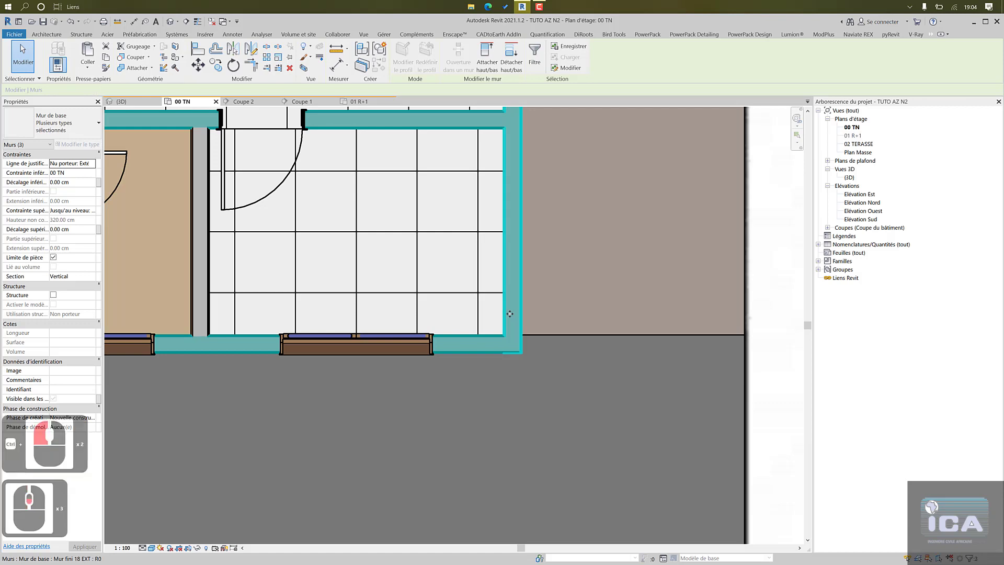
# - Add the living area's east wall beside the garage to the selection, leaving out the wall segment next to the toilet
pyautogui.scroll(-10, 512, 317)
pyautogui.scroll(9, 396, 314)
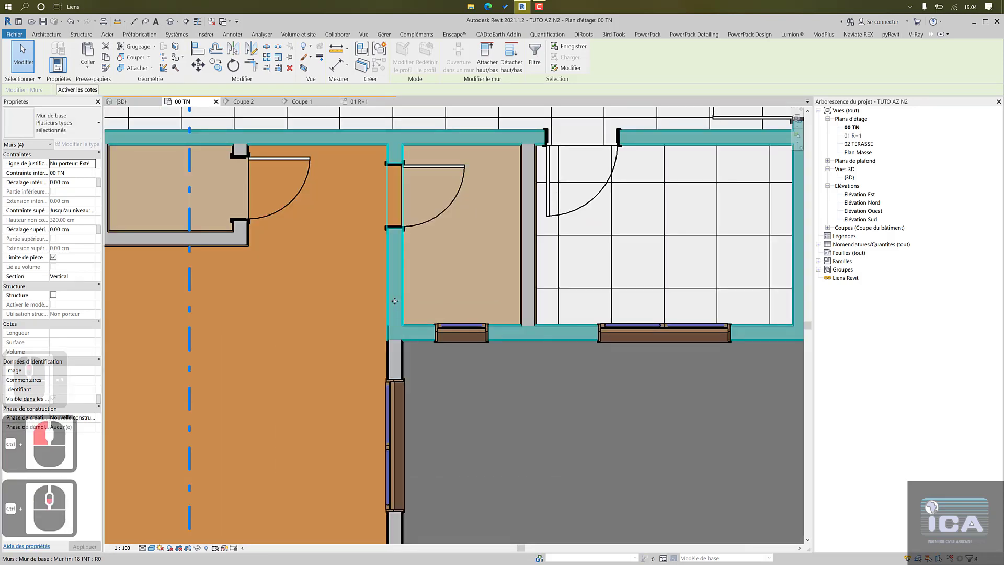
pyautogui.keyDown('ctrl'); pyautogui.click(396, 314); pyautogui.keyUp('ctrl')
pyautogui.keyDown('shift'); pyautogui.click(396, 313); pyautogui.keyUp('shift')
pyautogui.keyDown('ctrl'); pyautogui.click(396, 366); pyautogui.keyUp('ctrl')
pyautogui.scroll(-5, 443, 332)
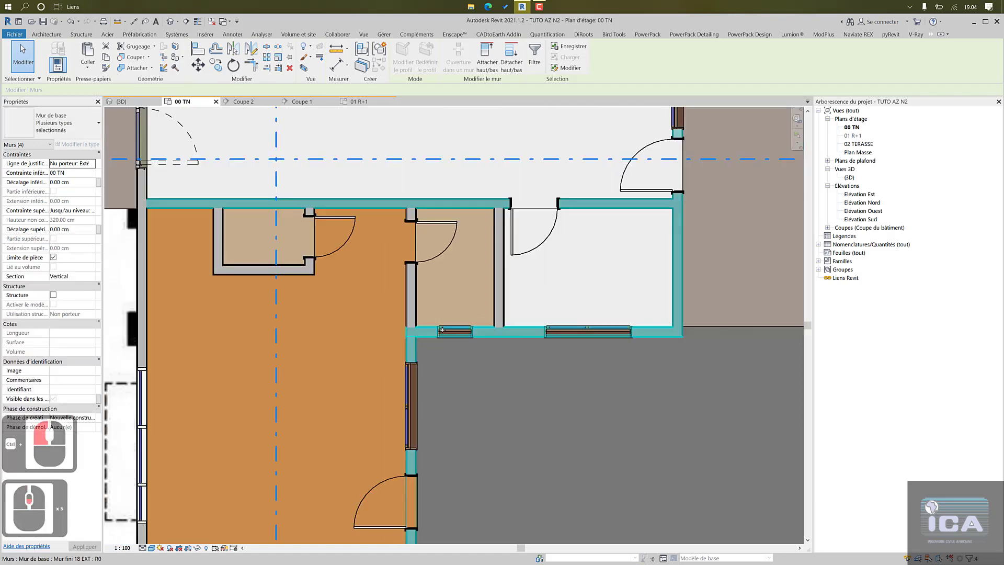
pyautogui.scroll(-5, 506, 320)
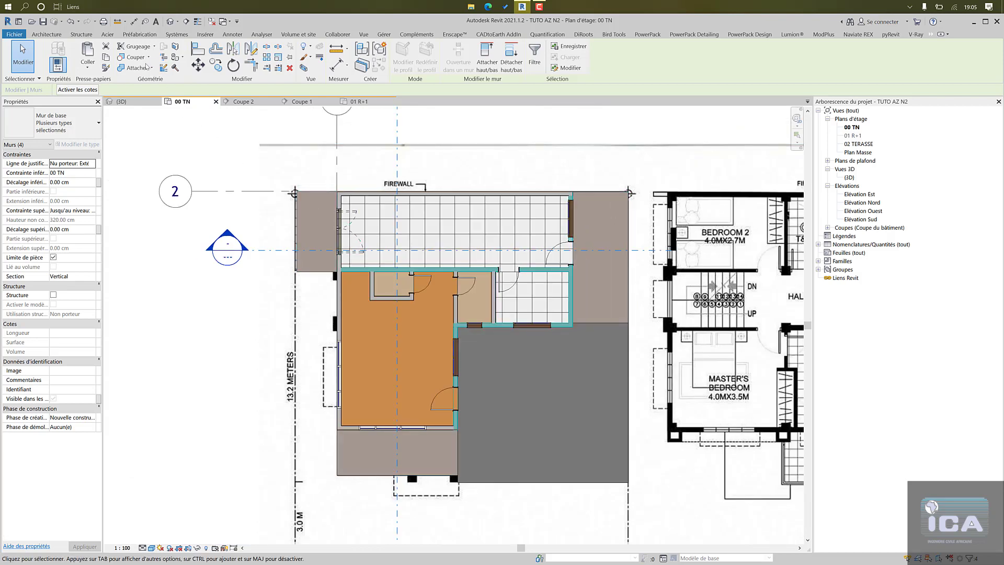
# - Copy the four selected walls aligned onto level 01 R+1 and check them in the 01 R+1 plan
pyautogui.click(106, 58)
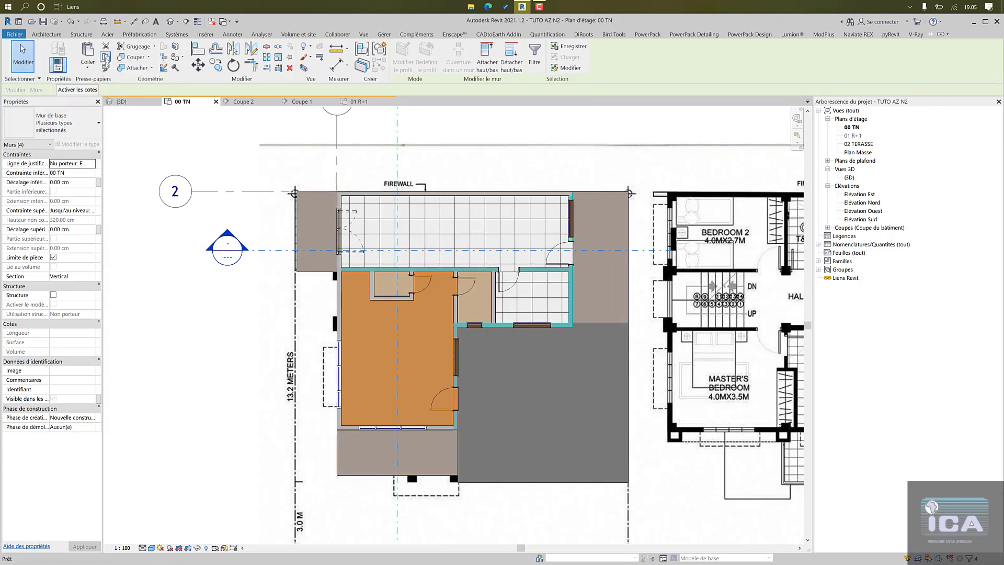
pyautogui.click(92, 68)
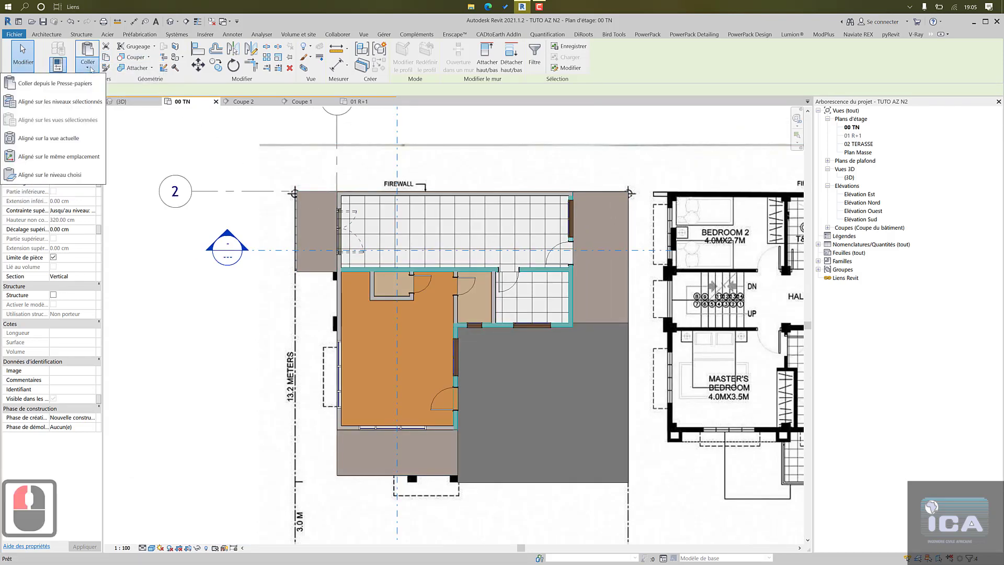
pyautogui.click(90, 108)
pyautogui.click(463, 238)
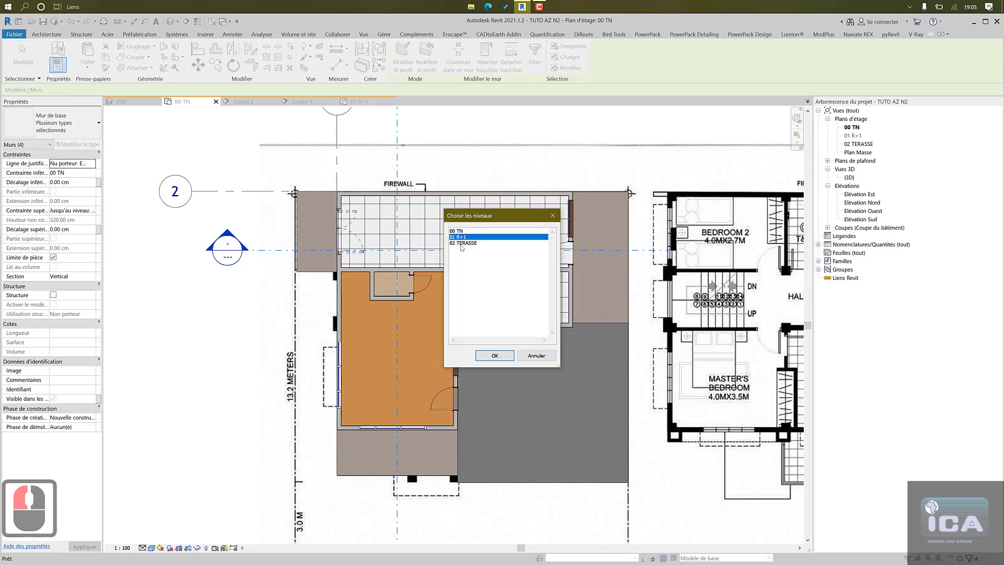
pyautogui.click(490, 356)
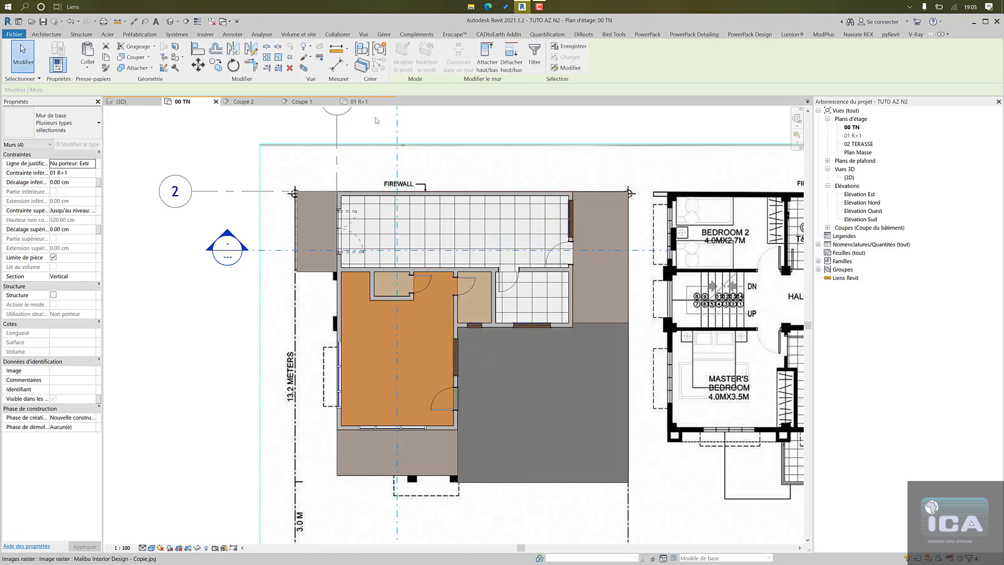
pyautogui.click(360, 101)
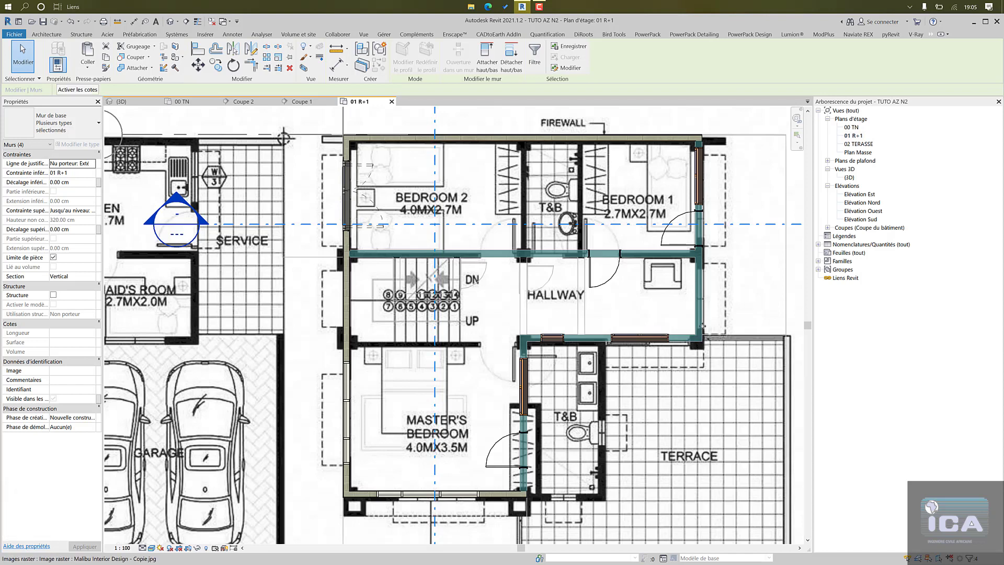
pyautogui.click(736, 302)
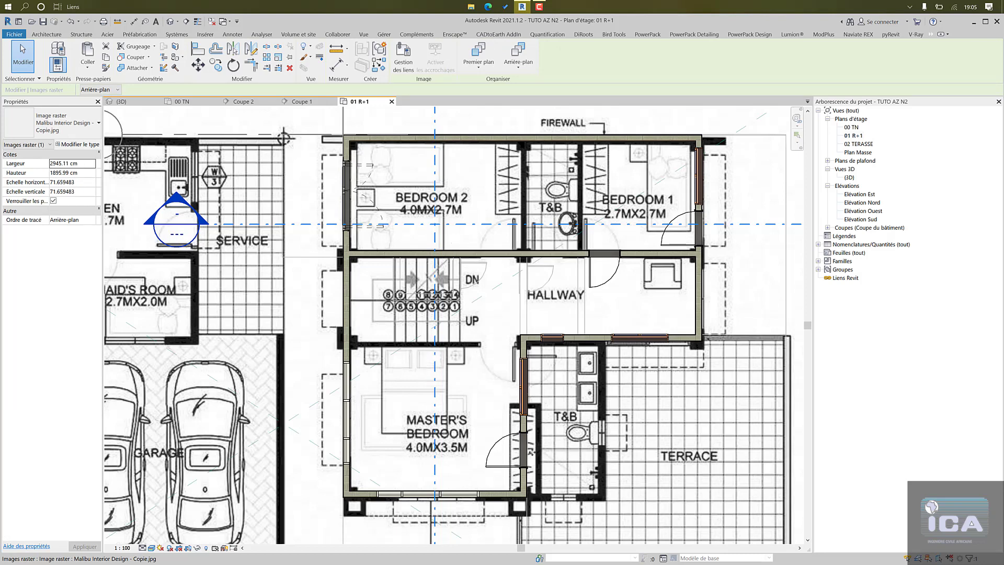
pyautogui.scroll(-3, 490, 451)
# - Delete the copied door and window in the master's bedroom's east wall and the two windows in the hallway's south wall
pyautogui.click(510, 448)
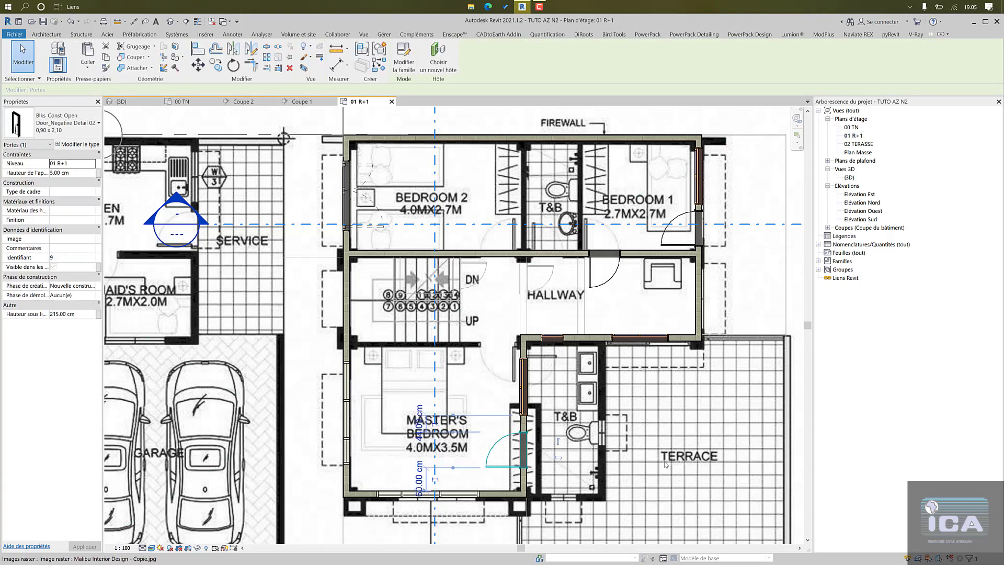
pyautogui.press('Delete')
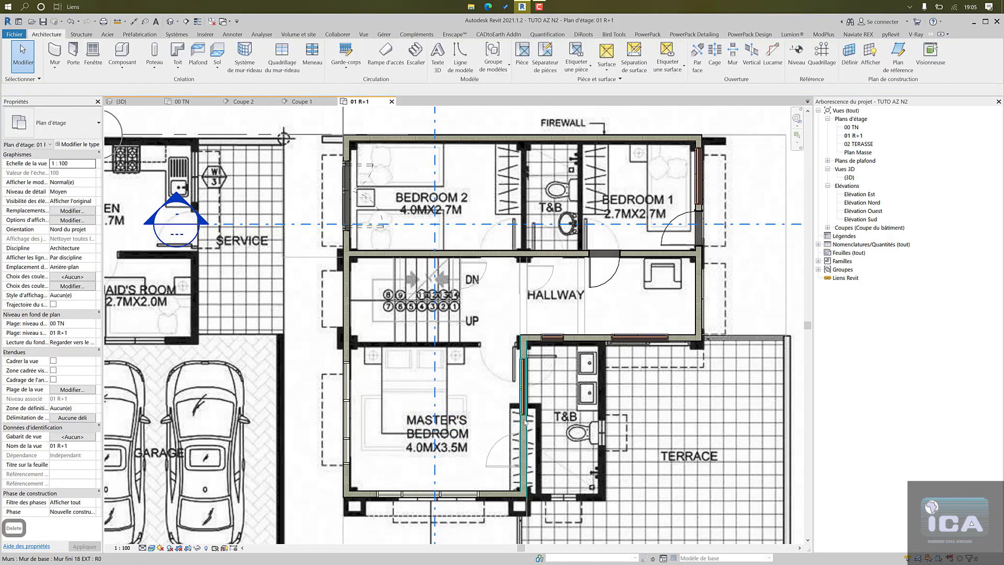
pyautogui.click(523, 400)
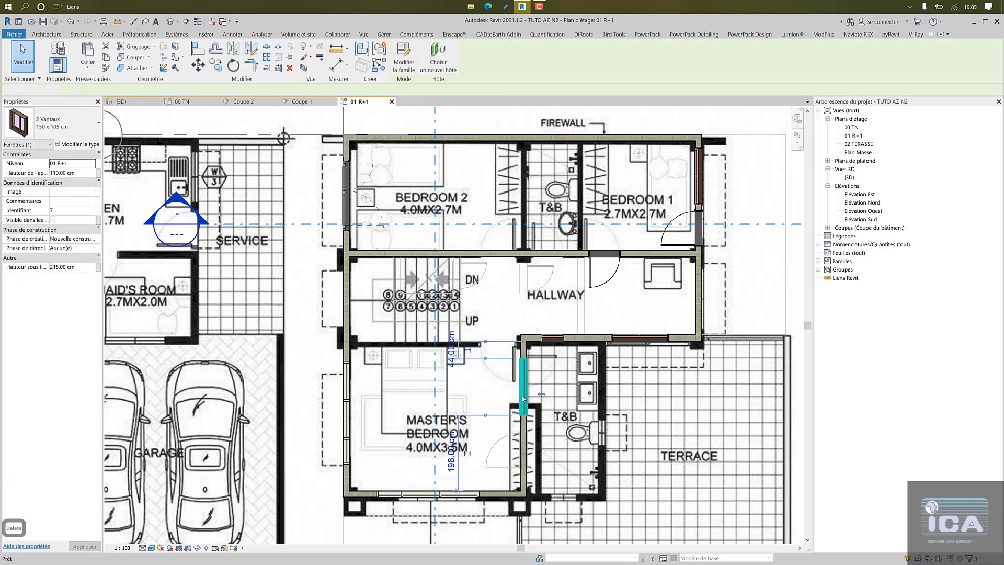
pyautogui.press('Delete')
pyautogui.click(628, 339)
pyautogui.press('Delete')
pyautogui.click(553, 338)
pyautogui.press('Delete')
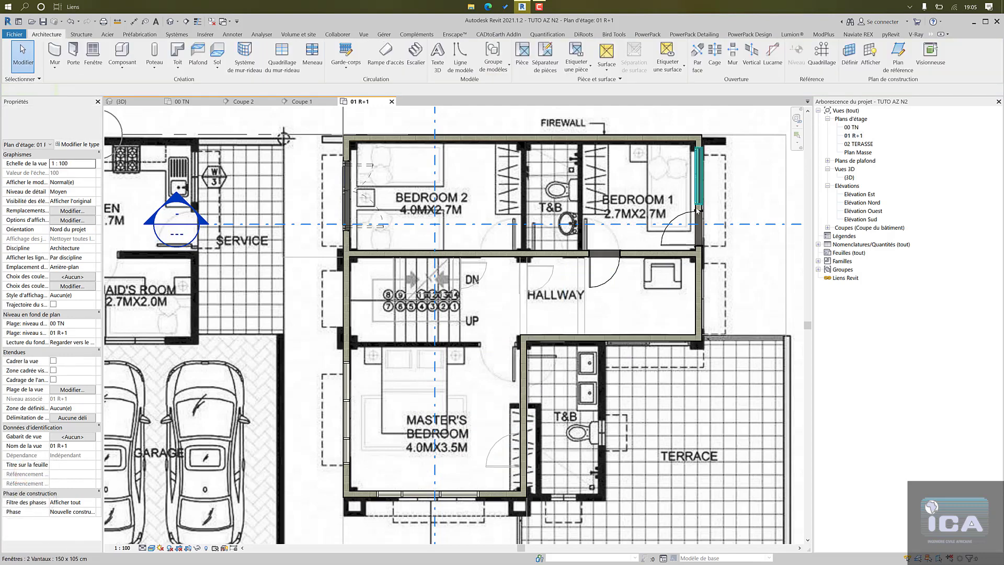
# - Delete Bedroom 1's east door and window, Bedroom 2's west window, and the curtain walls in the master's bedroom's west and south walls
pyautogui.click(675, 228)
pyautogui.press('Delete')
pyautogui.click(704, 180)
pyautogui.press('Delete')
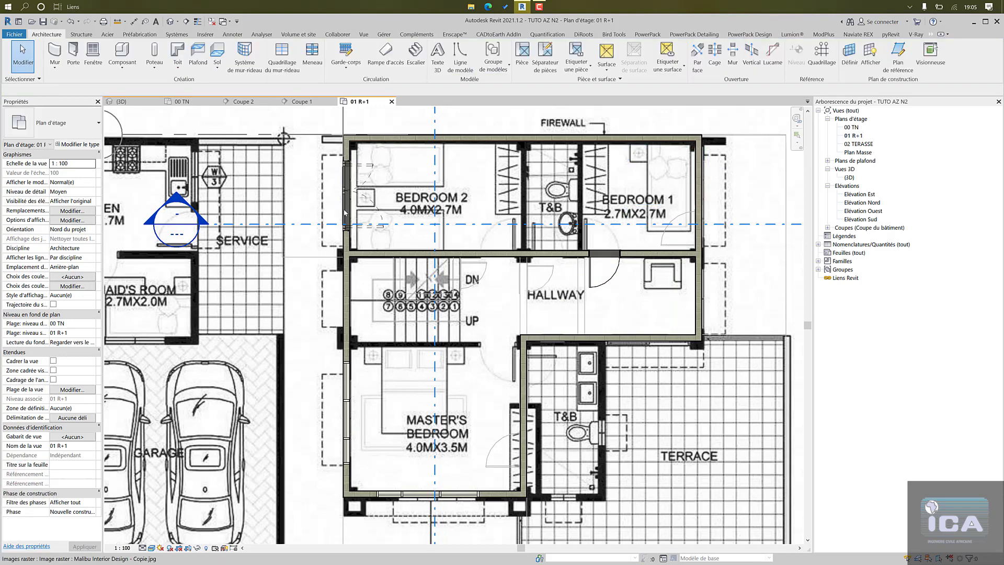
pyautogui.click(345, 212)
pyautogui.press('Delete')
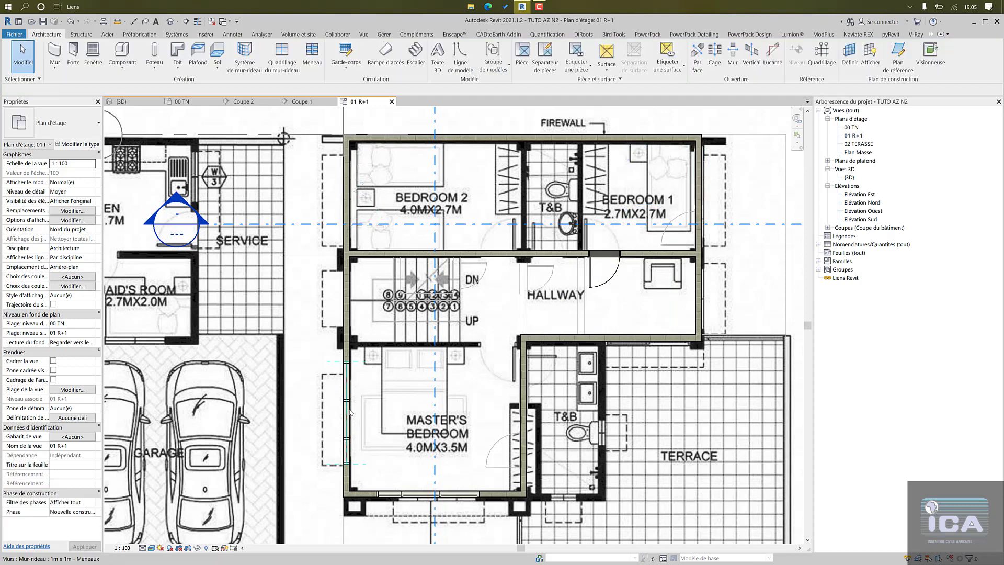
pyautogui.click(350, 411)
pyautogui.press('Delete')
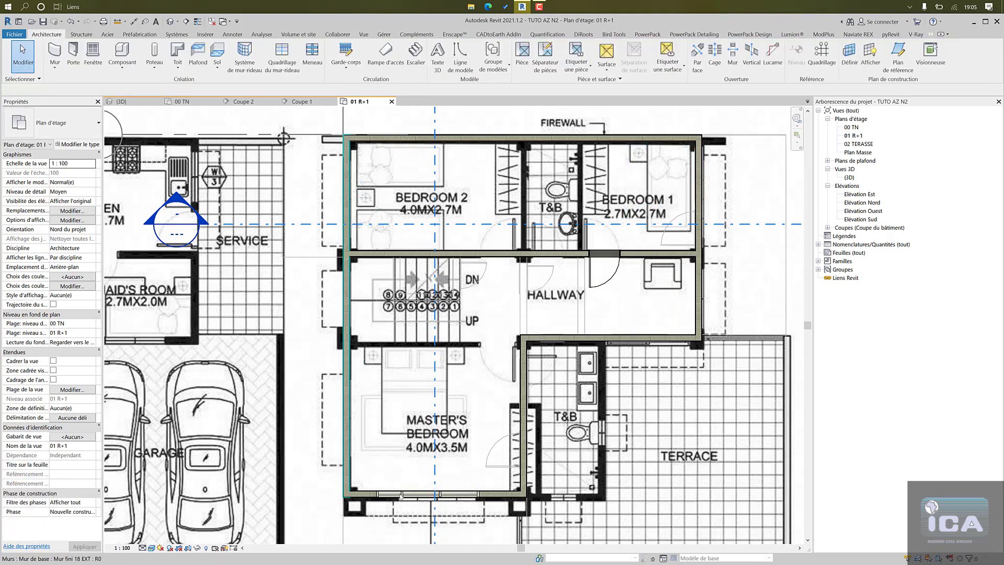
pyautogui.click(401, 497)
pyautogui.press('Delete')
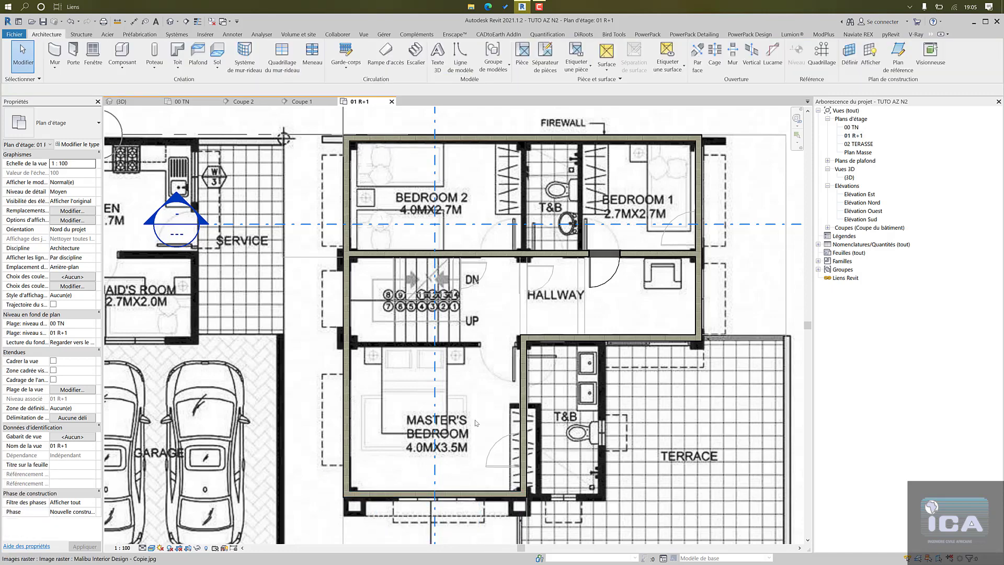
# - Move the master's bedroom's east exterior wall east onto the master's T&B's east wall in the reference image
pyautogui.moveTo(505, 368); pyautogui.dragTo(472, 315, button='middle')
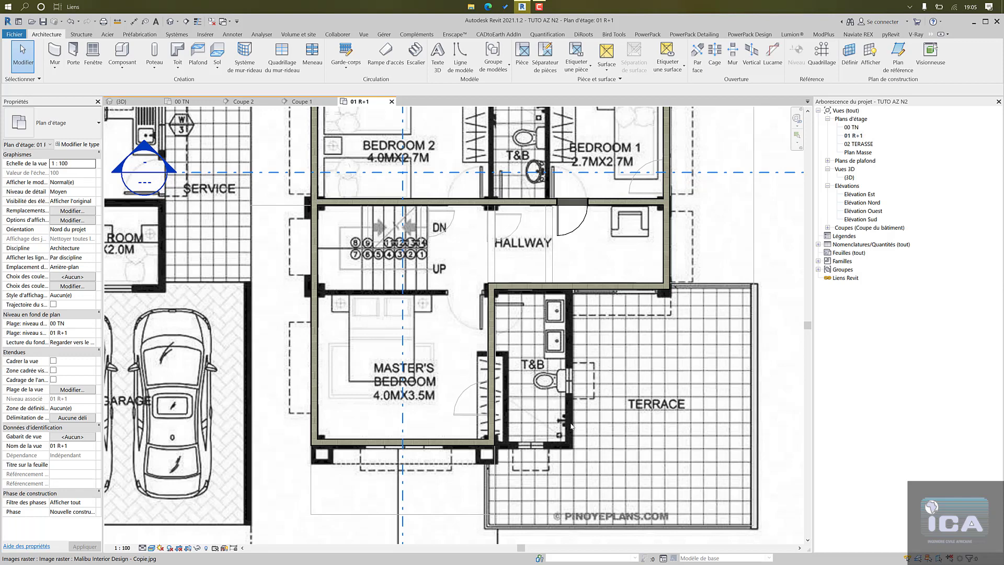
pyautogui.click(497, 368)
pyautogui.moveTo(496, 368); pyautogui.dragTo(571, 341)
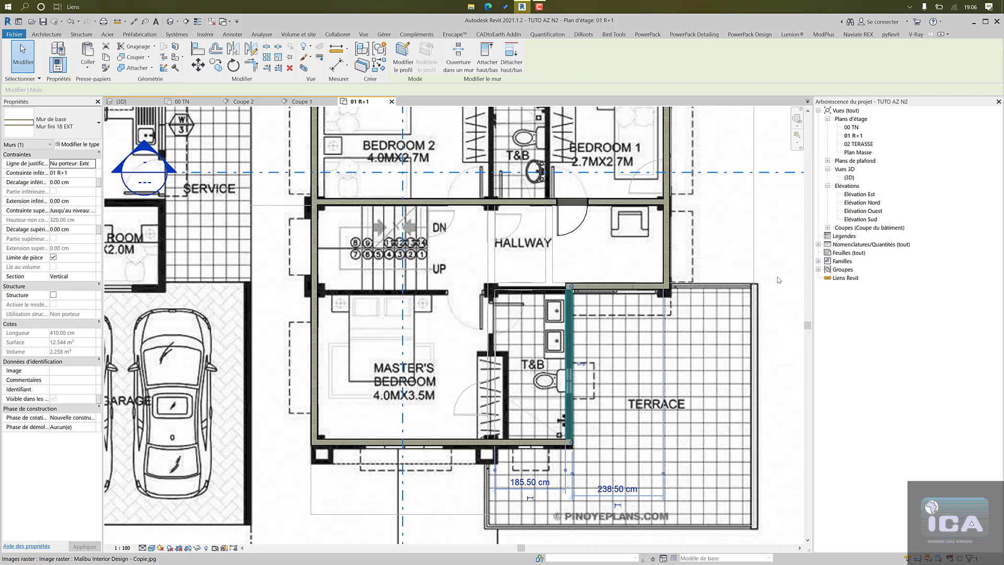
pyautogui.click(629, 294)
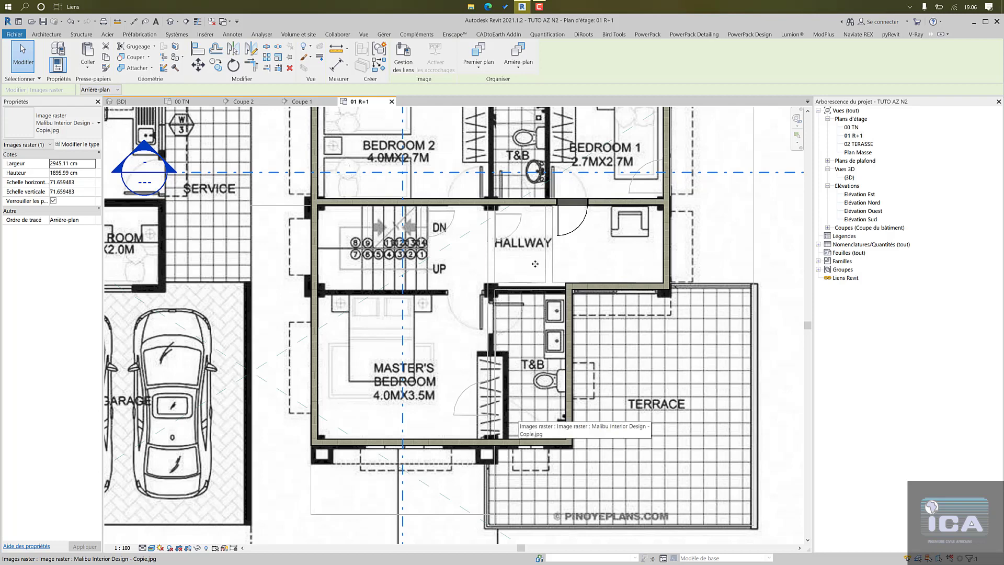
pyautogui.moveTo(537, 205); pyautogui.dragTo(536, 269, button='middle')
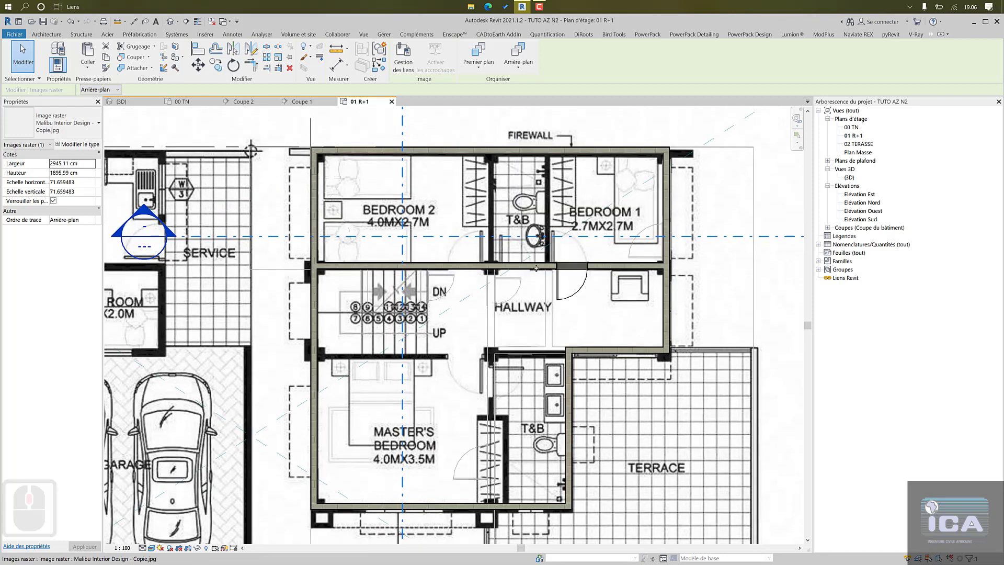
pyautogui.click(559, 312)
pyautogui.click(607, 307)
pyautogui.click(609, 267)
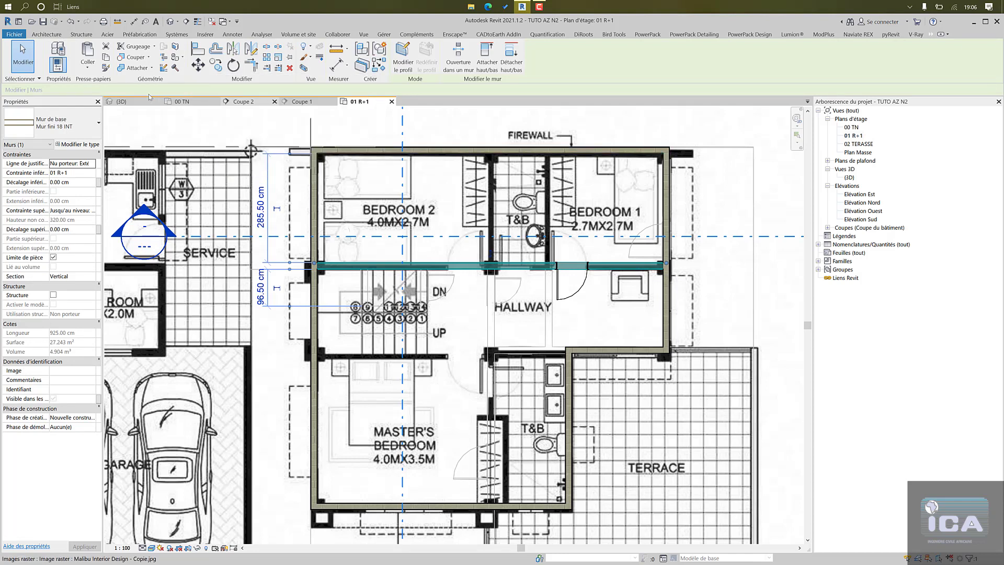
pyautogui.click(48, 35)
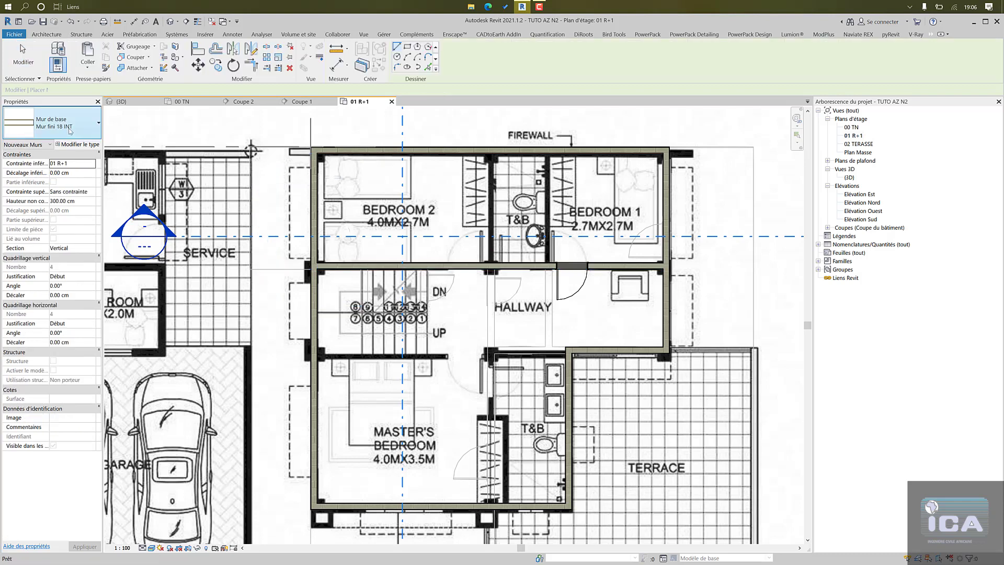
pyautogui.press('Escape')
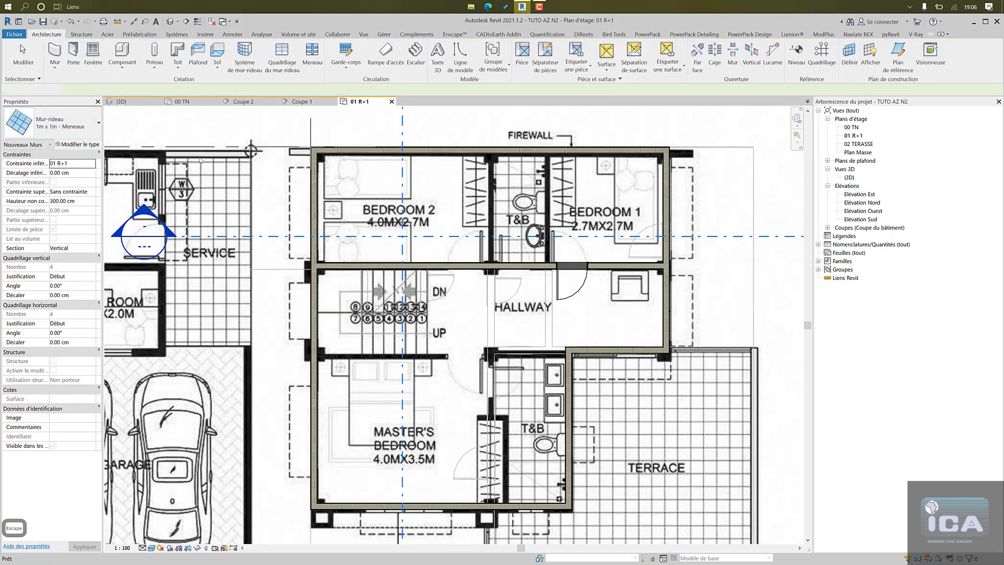
# - Draw a Mur fini 18 INT wall between the upper T&B and Bedroom 1, from the north exterior wall to the hallway wall
pyautogui.click(616, 265)
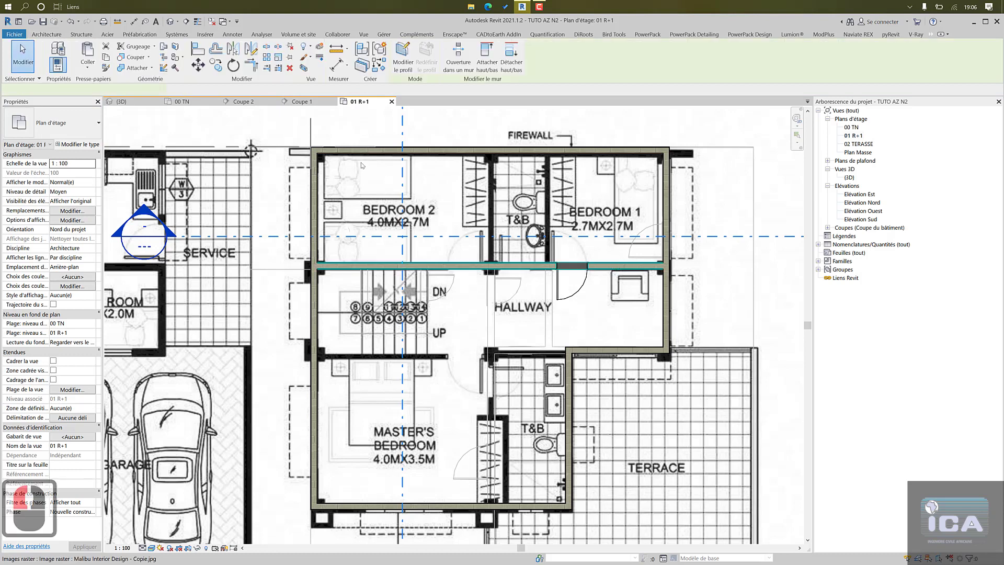
pyautogui.click(379, 64)
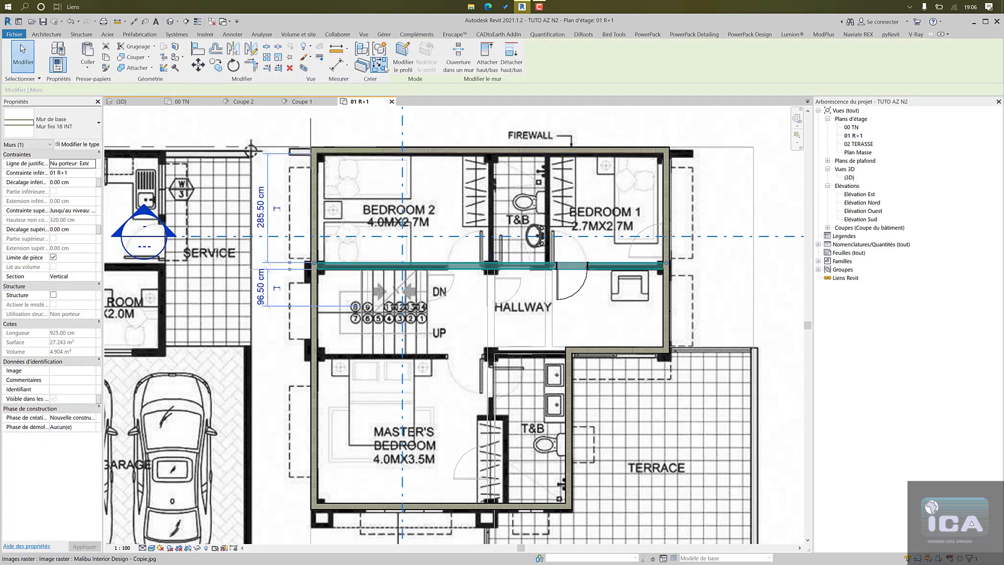
pyautogui.click(548, 154)
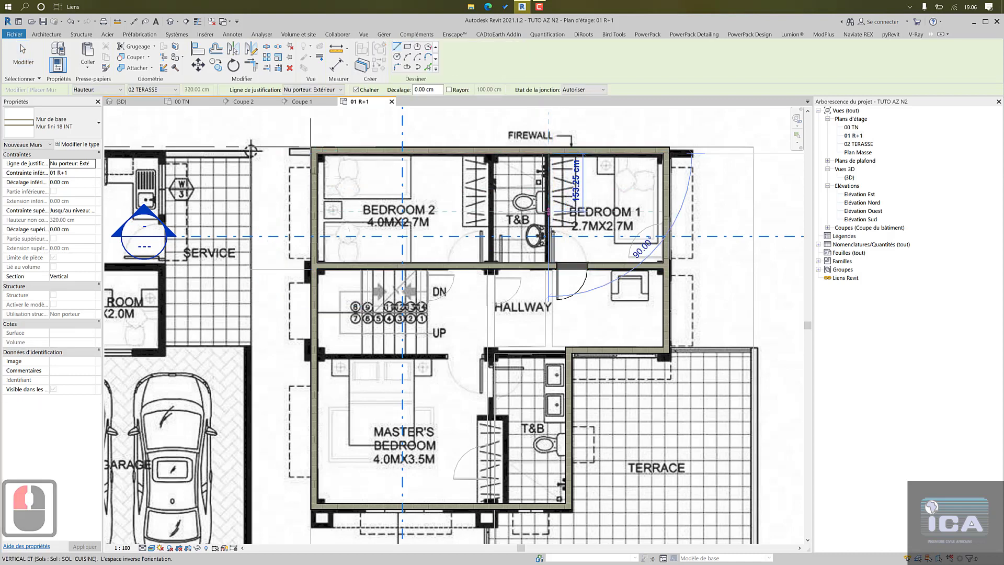
pyautogui.click(549, 265)
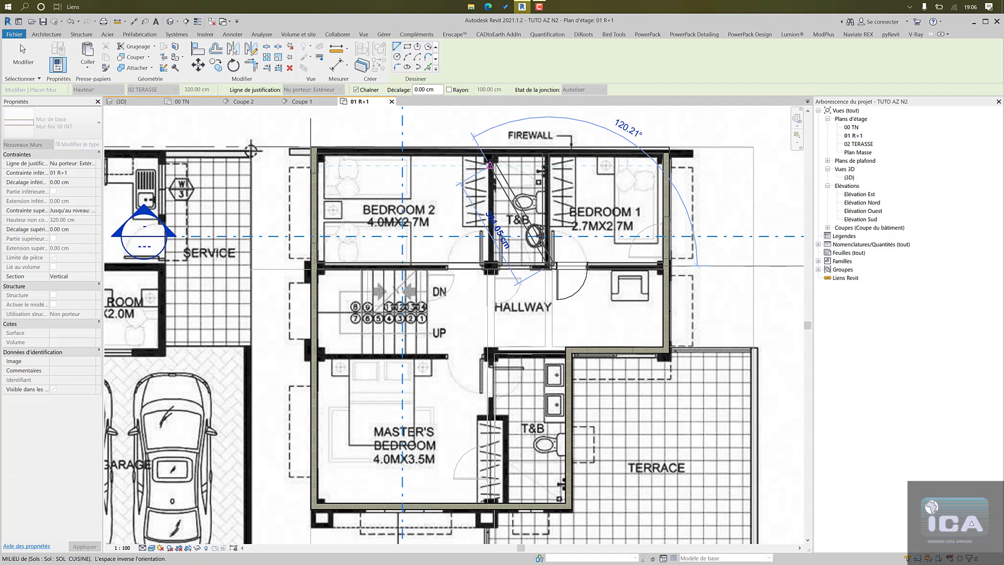
pyautogui.press('Escape')
pyautogui.press('Escape')
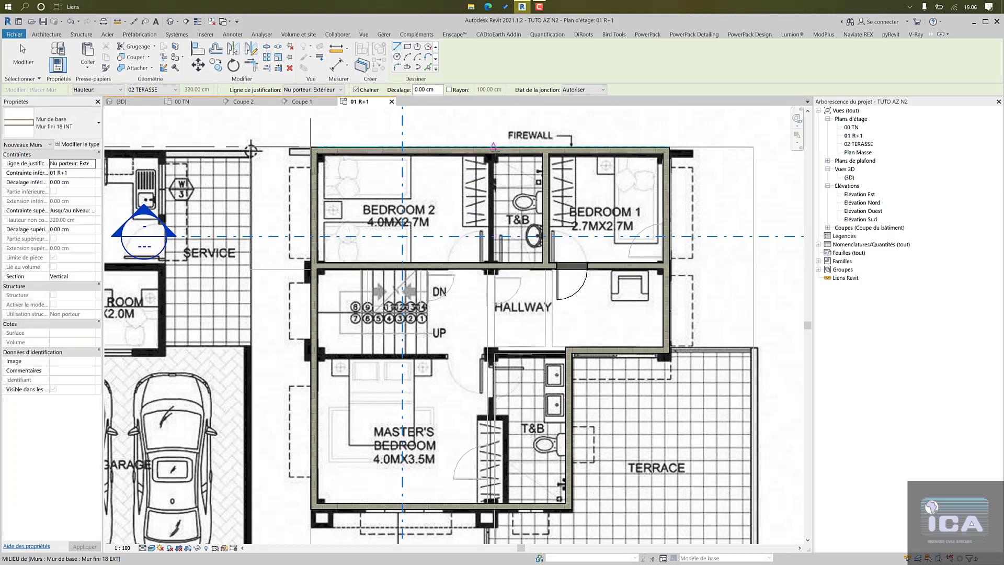
# - Draw a matching interior wall between Bedroom 2 and the upper T&B, from the north exterior wall to the hallway wall
pyautogui.click(490, 154)
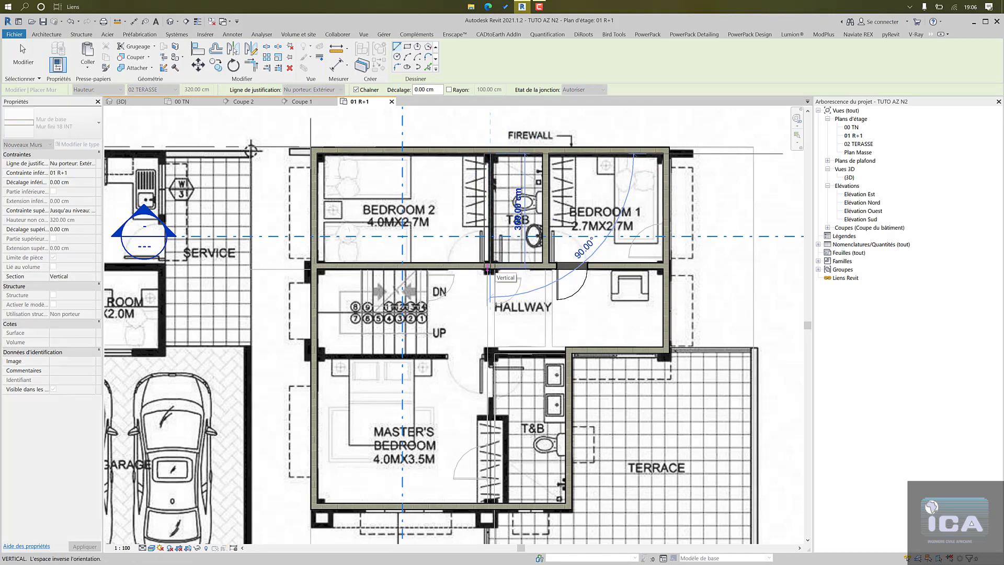
pyautogui.click(492, 267)
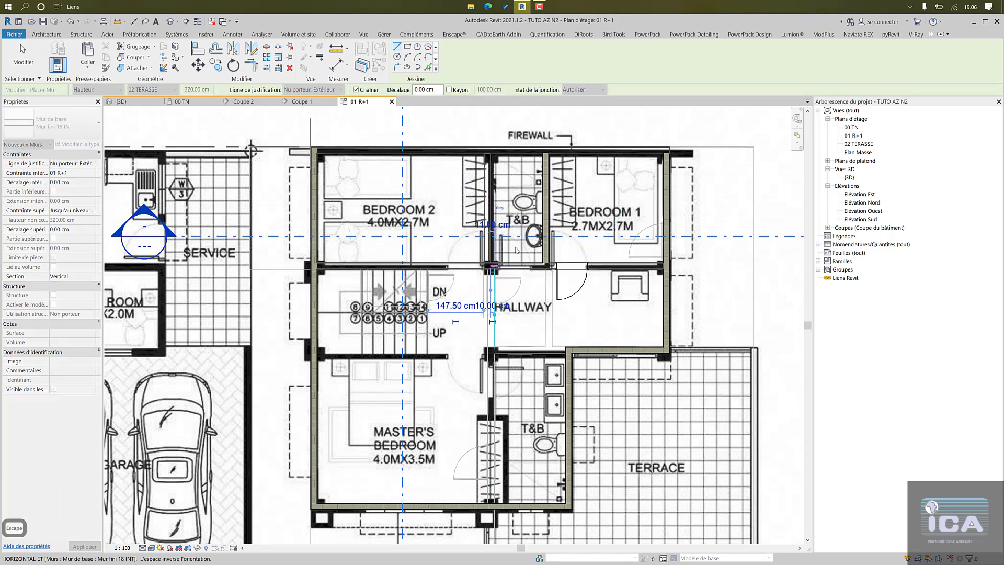
pyautogui.press('Escape')
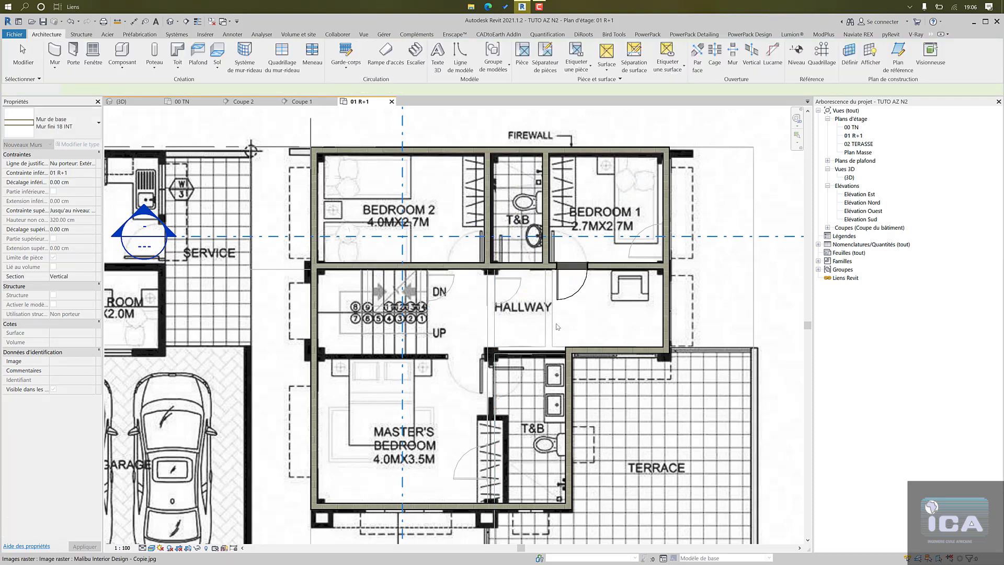
# - Stretch the hallway's south exterior wall west over the master's T&B, and trim it back to the corner with the T&B's east wall
pyautogui.click(588, 349)
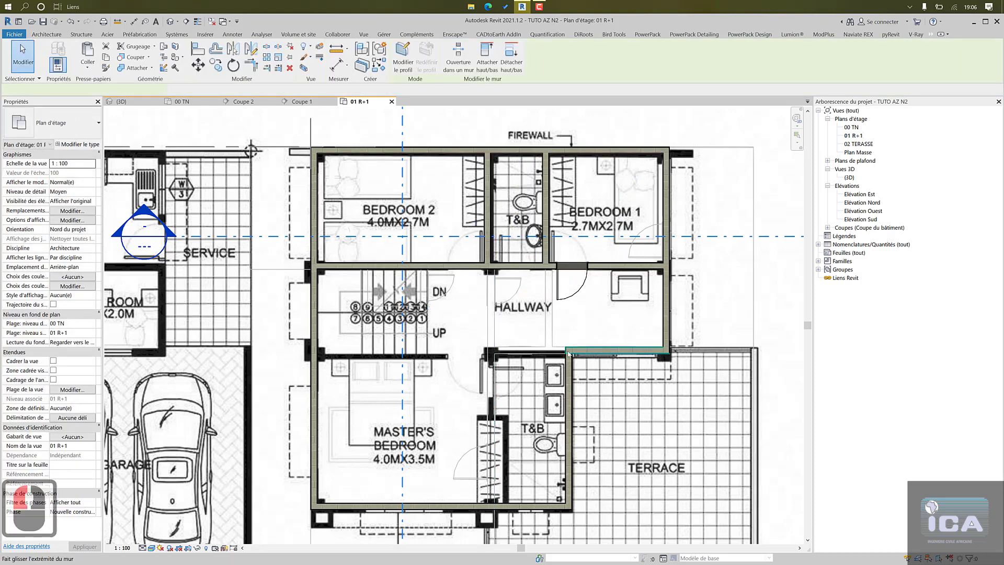
pyautogui.moveTo(503, 353); pyautogui.dragTo(494, 353)
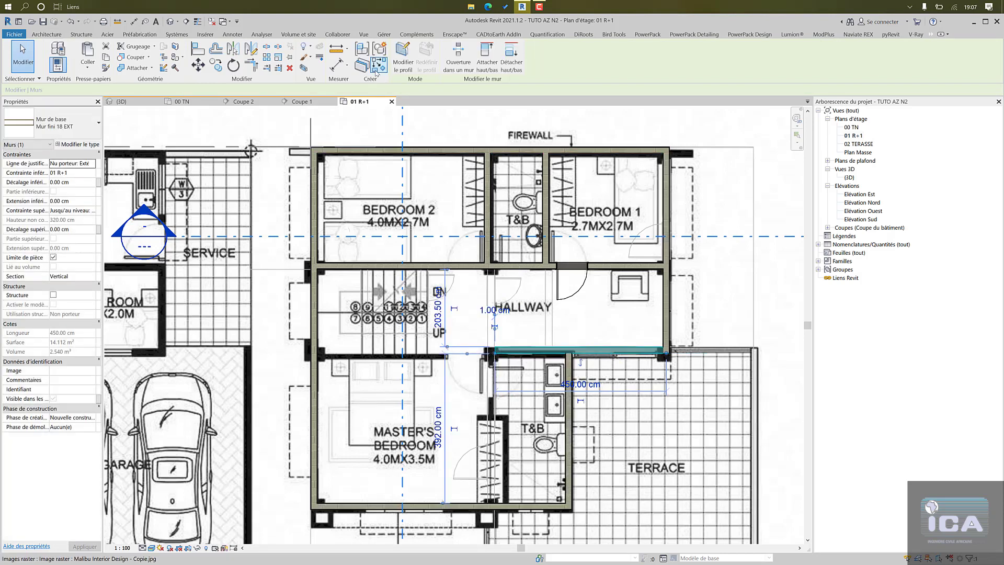
pyautogui.press('r')
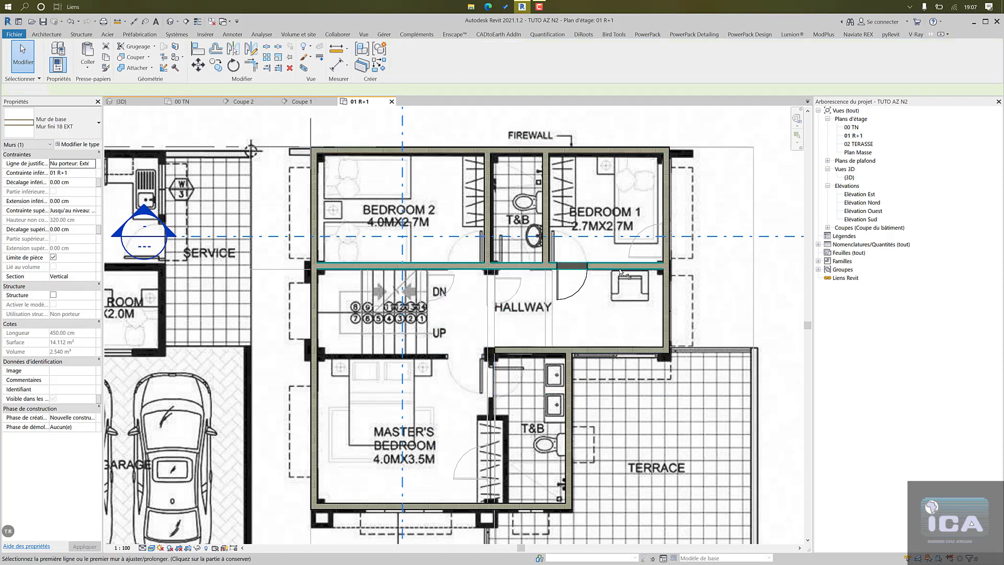
pyautogui.click(609, 352)
pyautogui.click(575, 384)
pyautogui.press('Escape')
pyautogui.press('Escape')
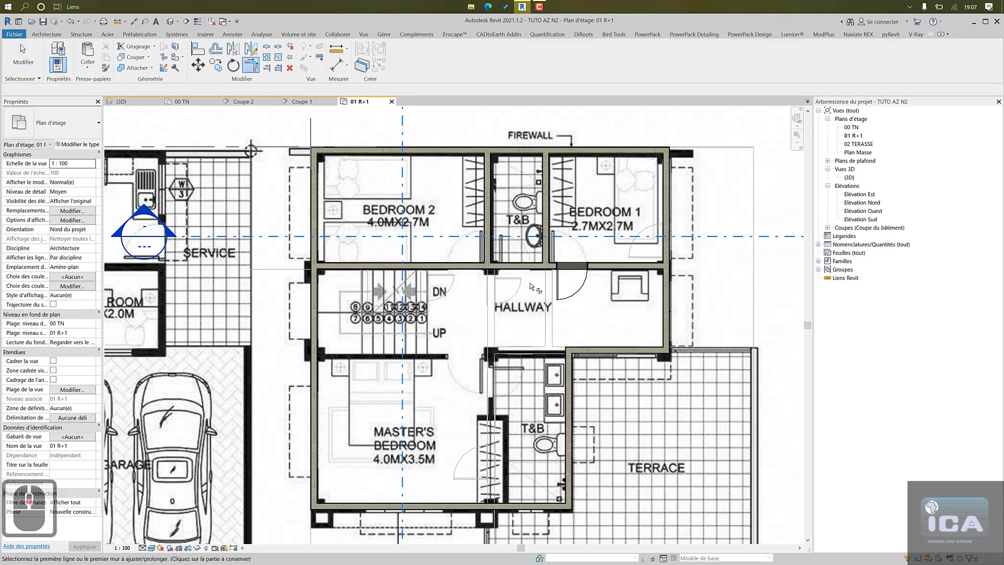
# - Draw a Mur fini 18 INT wall about 204 cm long across the master's T&B's north side, from its east exterior wall west to the bedroom boundary
pyautogui.click(530, 268)
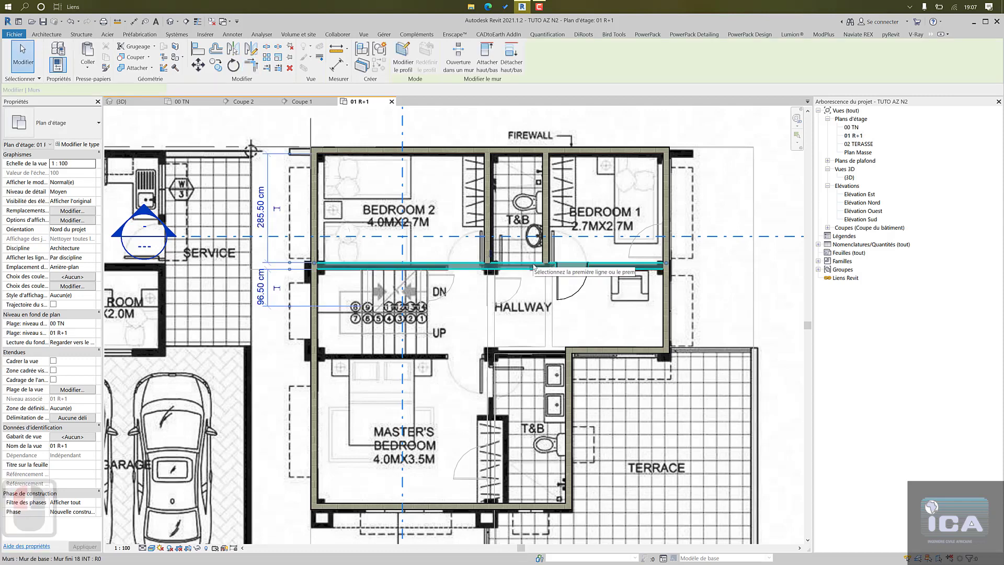
pyautogui.click(377, 67)
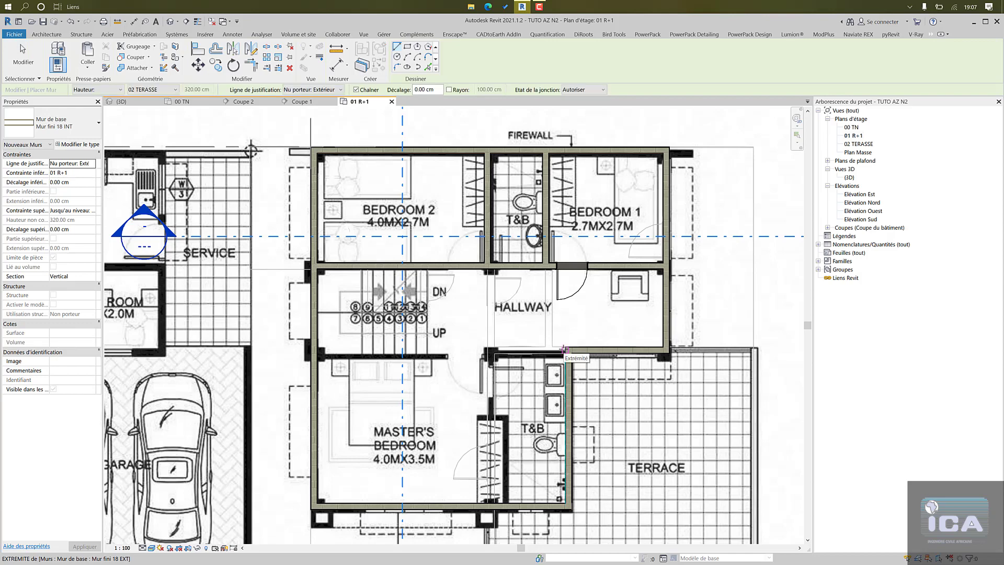
pyautogui.press('w')
pyautogui.press('n')
pyautogui.scroll(5, 539, 344)
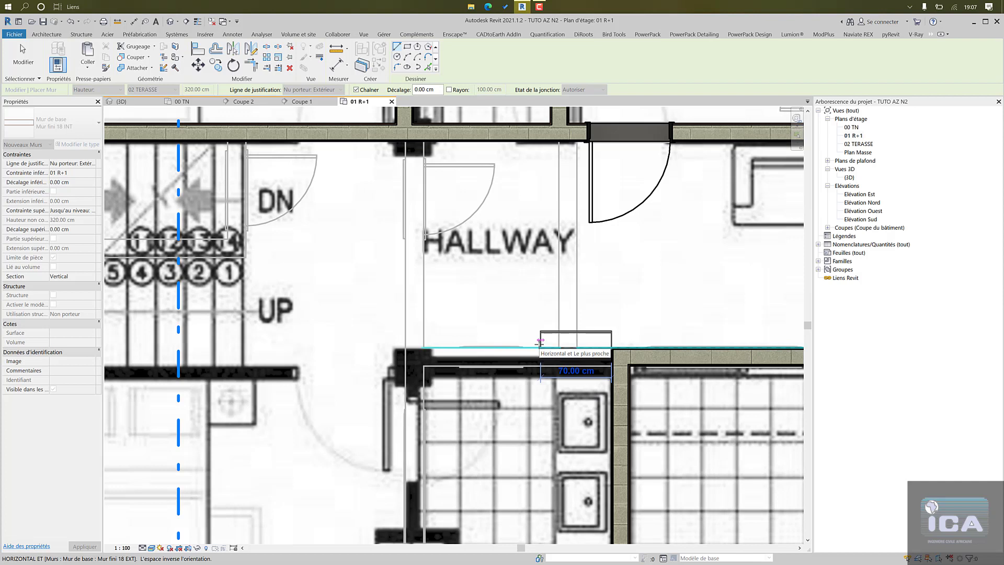
pyautogui.click(539, 344)
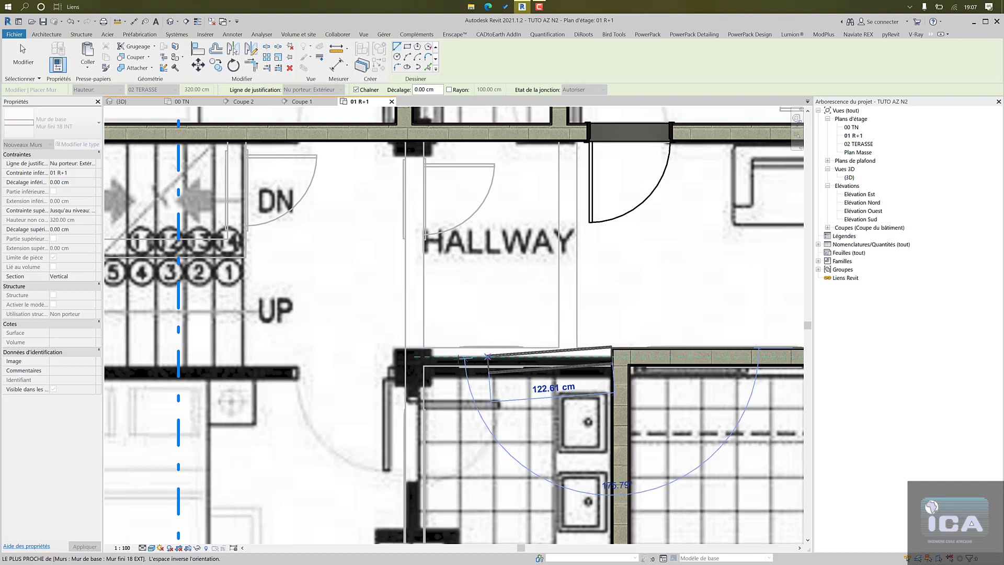
pyautogui.click(405, 347)
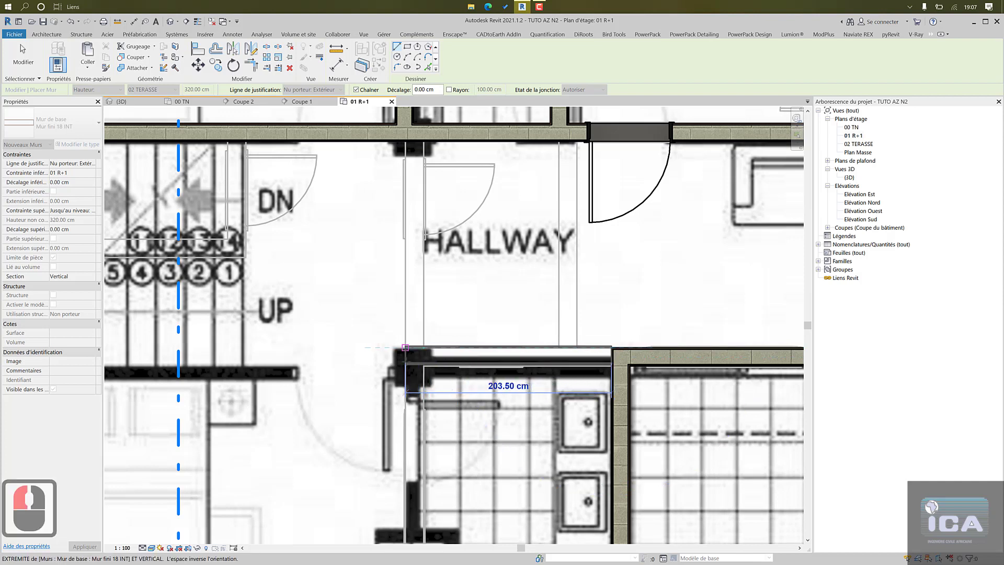
# - Continue the interior wall south to the master's bedroom closet, east along its north edge, and south along its east side to the exterior wall
pyautogui.scroll(-3, 407, 362)
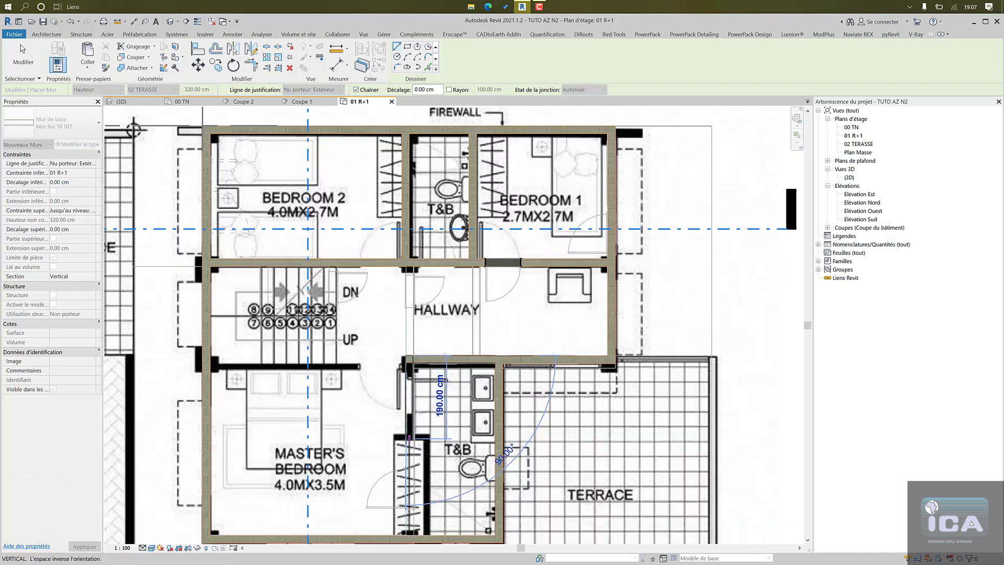
pyautogui.scroll(3, 406, 444)
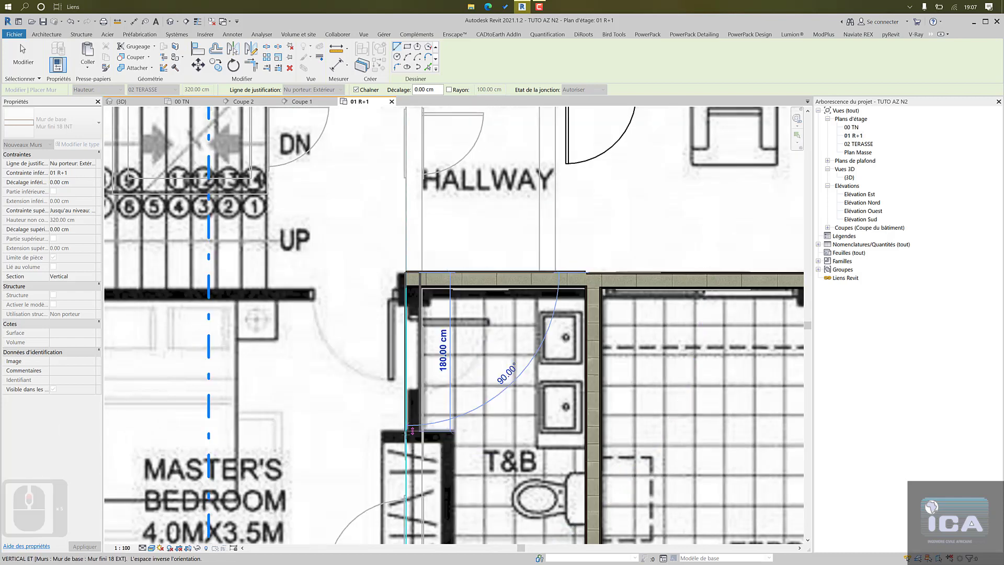
pyautogui.click(413, 438)
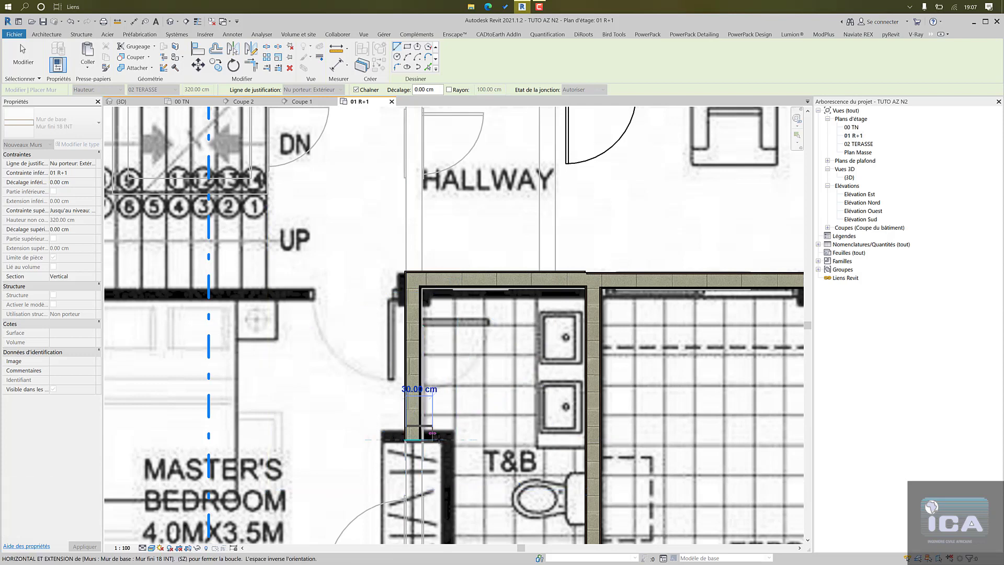
pyautogui.click(442, 433)
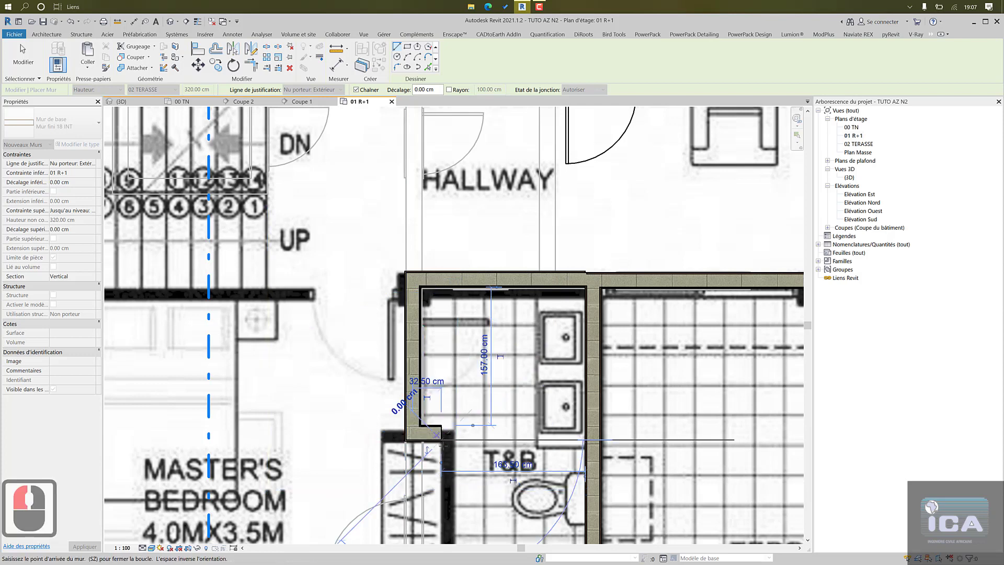
pyautogui.click(448, 483)
pyautogui.scroll(-5, 447, 484)
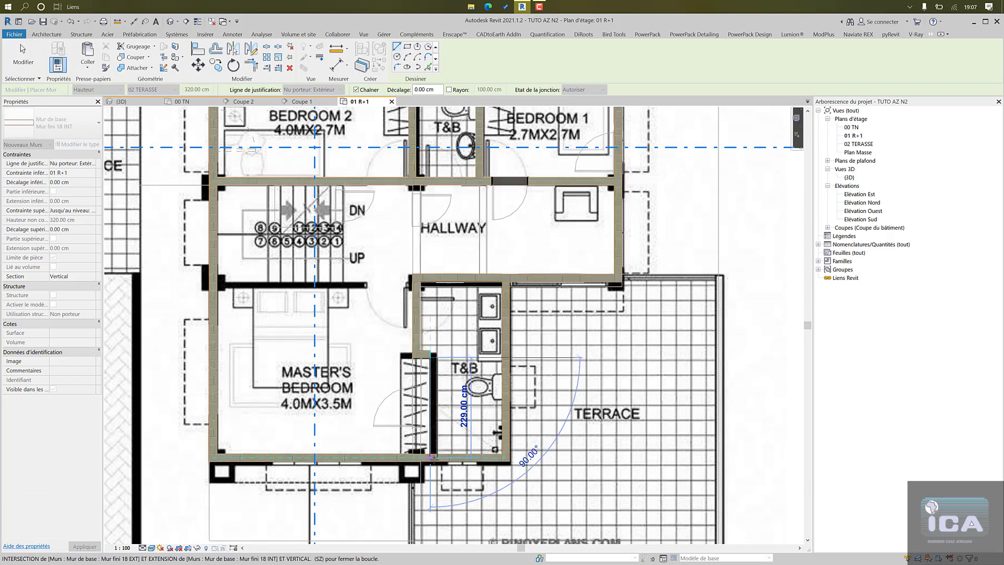
pyautogui.click(433, 454)
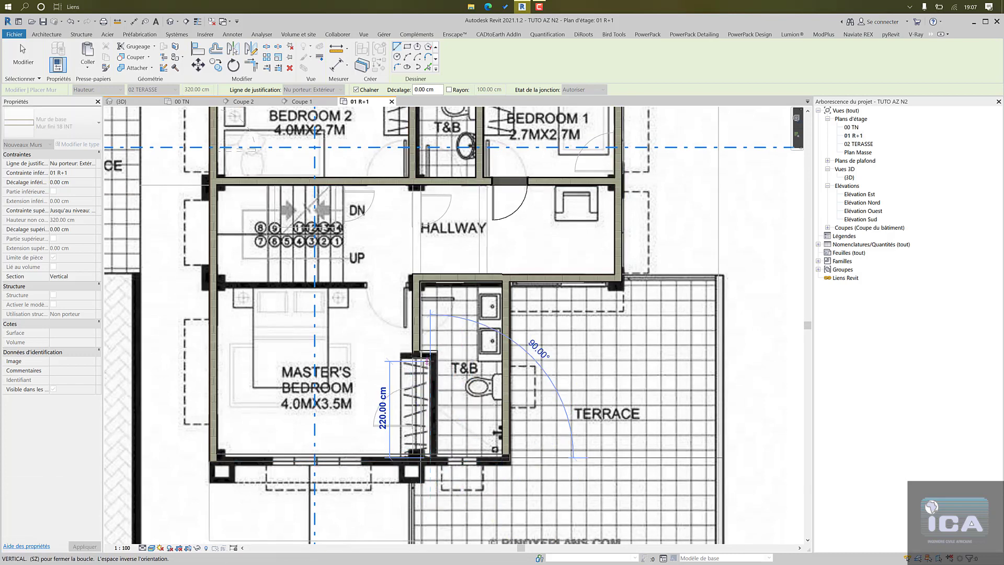
pyautogui.press('Escape')
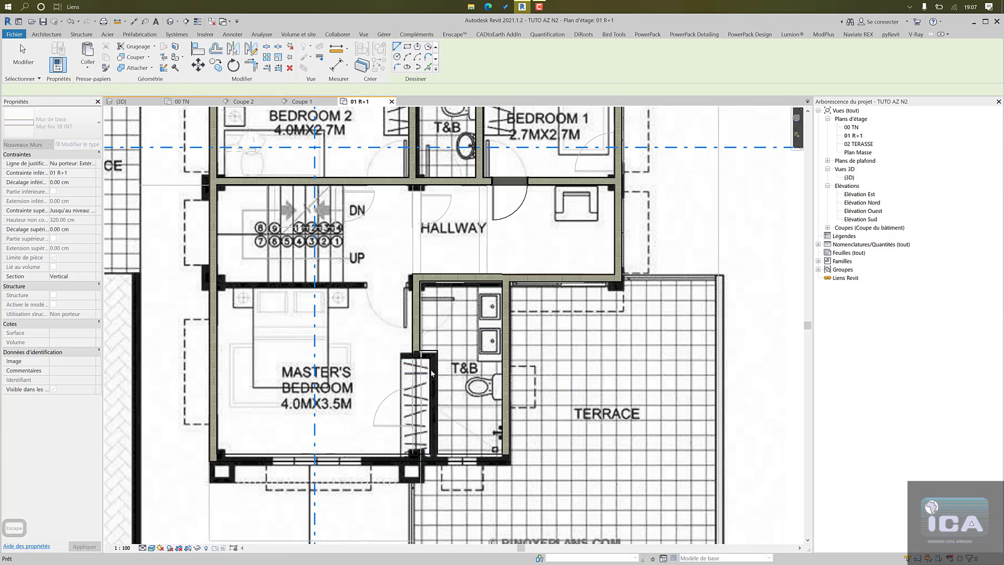
pyautogui.press('Escape')
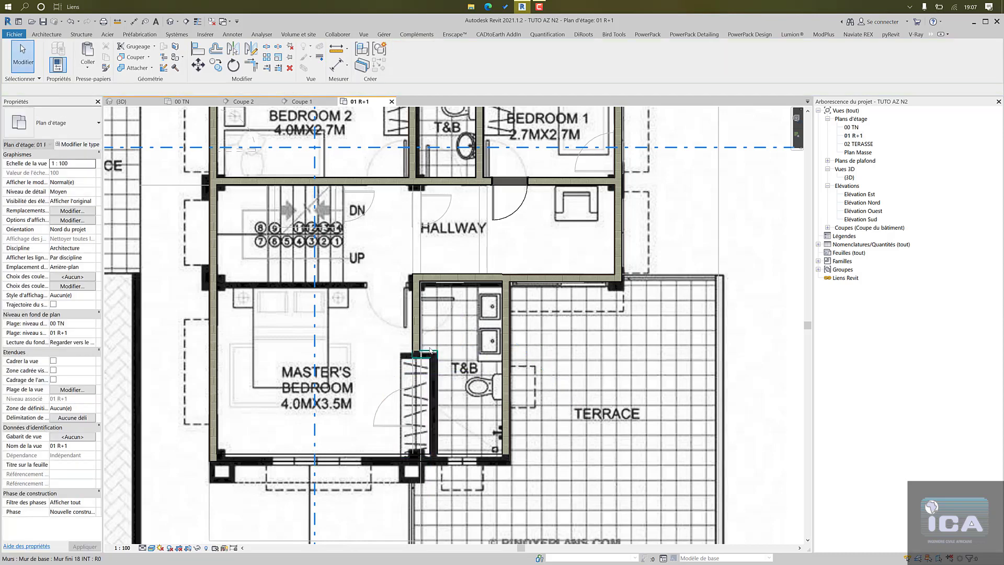
# - Stretch the short wall on the closet's north side west to the closet's west edge, making it about 70 cm long
pyautogui.click(430, 349)
pyautogui.scroll(9, 424, 353)
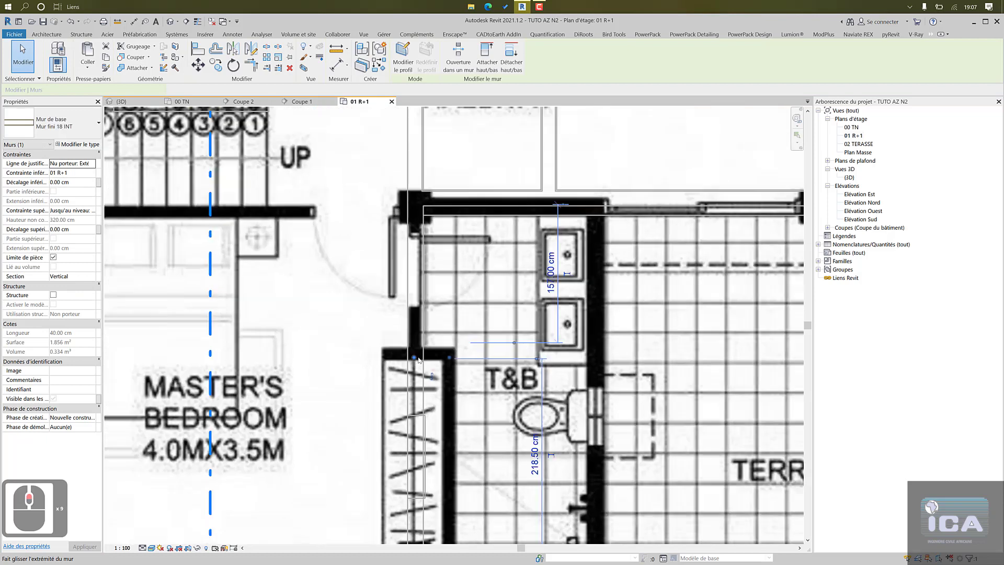
pyautogui.moveTo(412, 359); pyautogui.dragTo(364, 358)
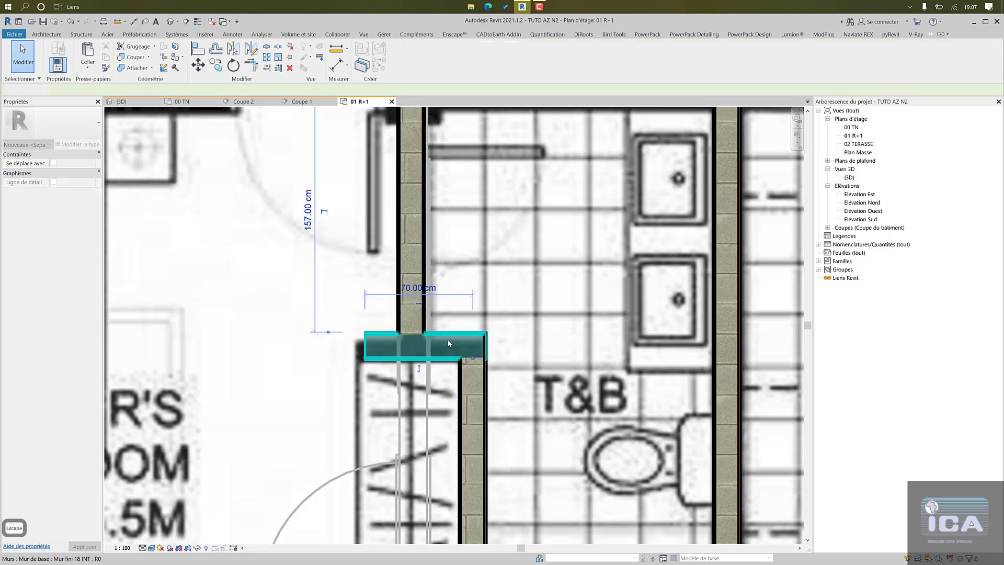
pyautogui.press('Escape')
pyautogui.scroll(-8, 448, 341)
pyautogui.moveTo(454, 334); pyautogui.dragTo(487, 393, button='middle')
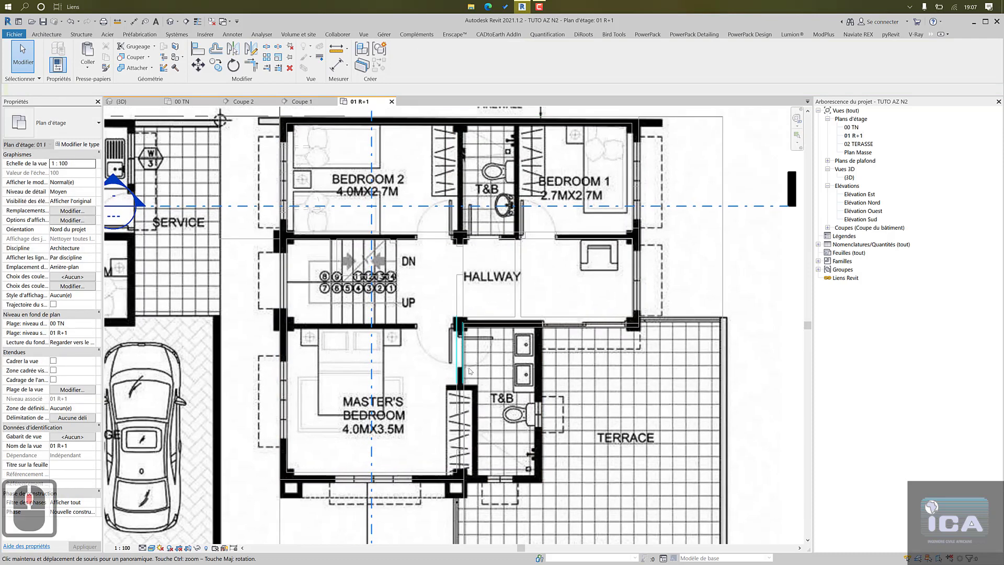
# - Stretch the master's T&B's north interior wall west to the west exterior wall, separating the stairs and hallway from the master's bedroom
pyautogui.click(497, 319)
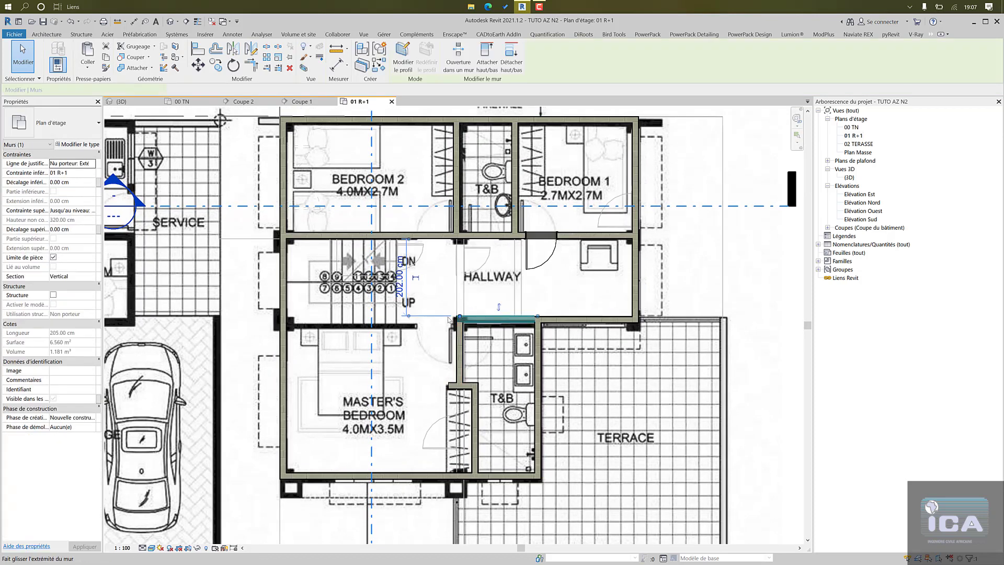
pyautogui.moveTo(421, 318); pyautogui.dragTo(282, 316)
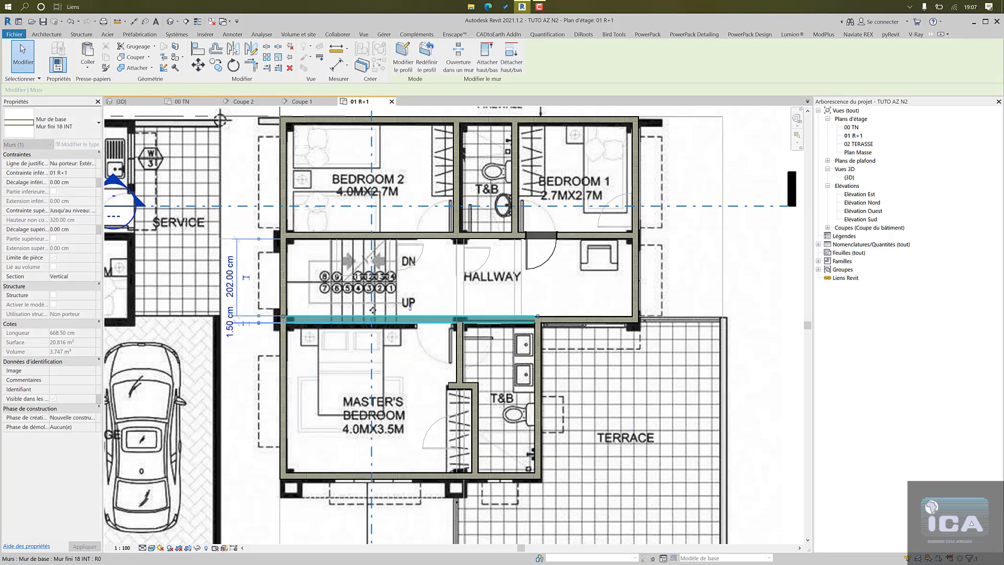
pyautogui.press('Escape')
pyautogui.moveTo(453, 271); pyautogui.dragTo(426, 294, button='middle')
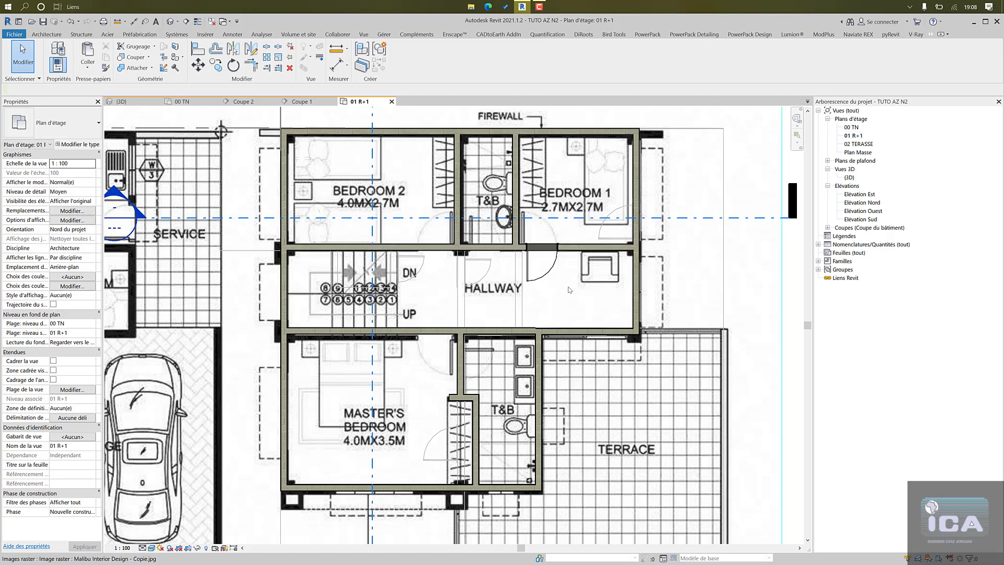
# - Delete the 0,80 x 2,10 door between Bedroom 1 and the hallway
pyautogui.moveTo(555, 286); pyautogui.dragTo(539, 281, button='middle')
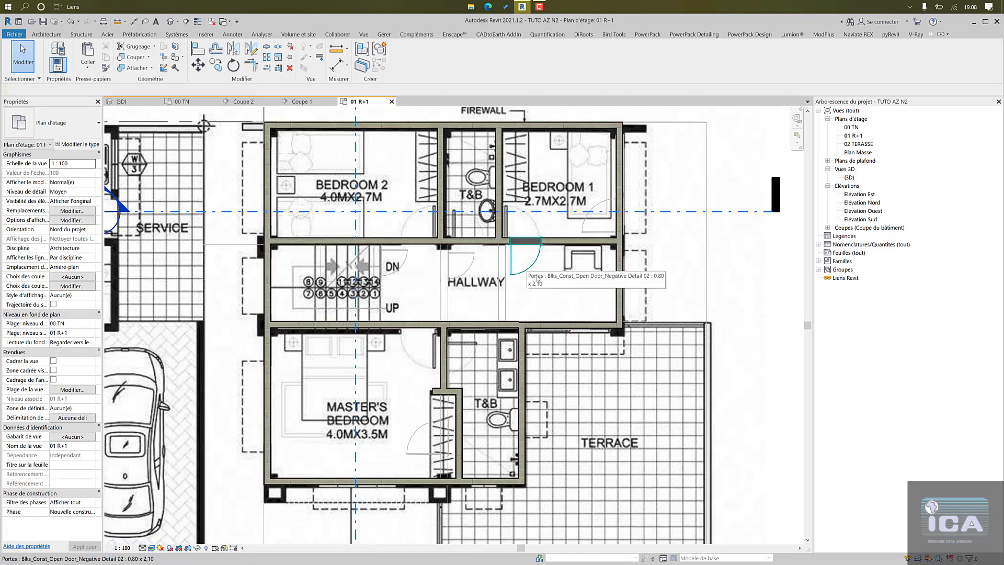
pyautogui.click(532, 268)
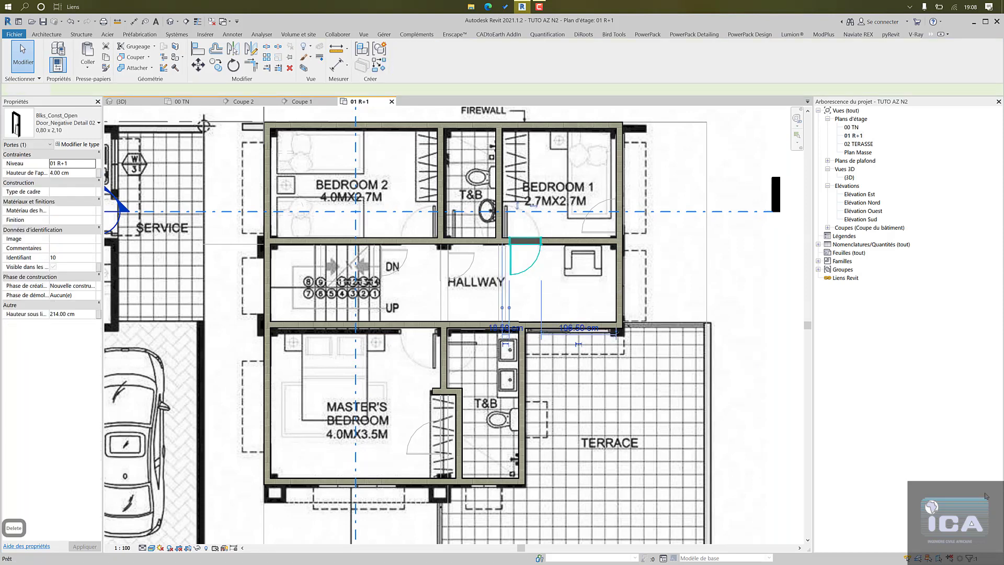
pyautogui.press('Escape')
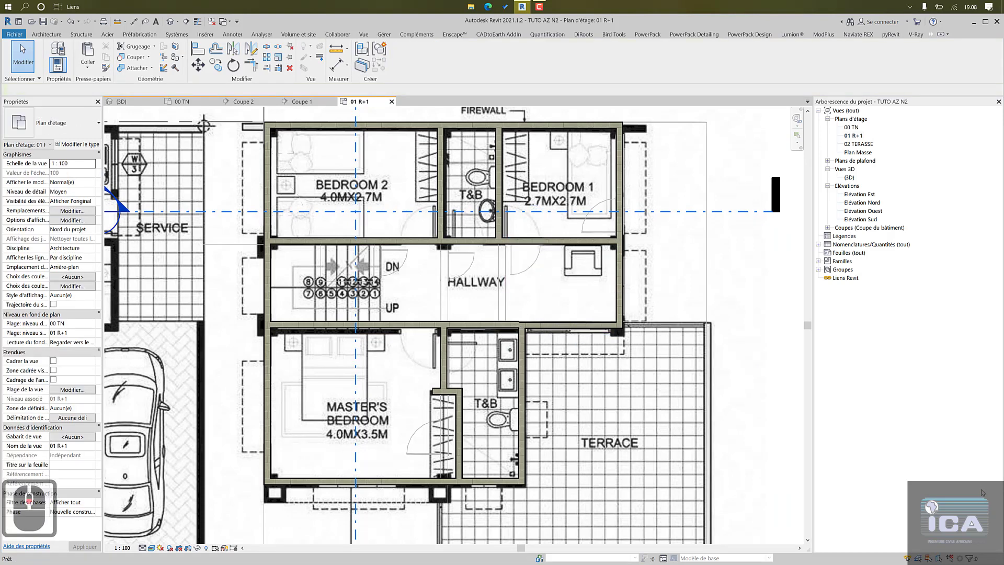
# - Examine the upper-floor walls from several angles in the 3D view, and return to the 01 R+1 floor plan
pyautogui.doubleClick(849, 178)
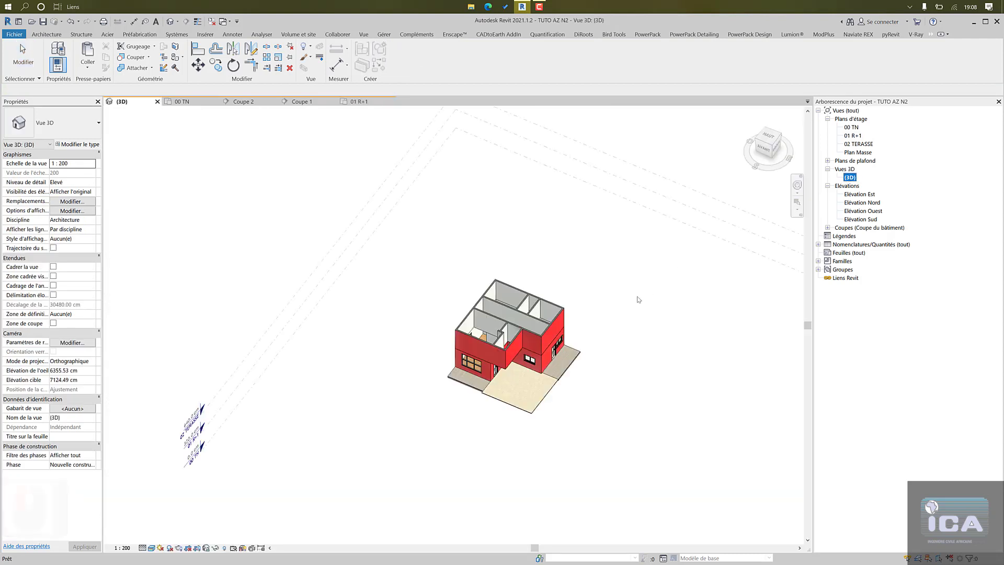
pyautogui.scroll(7, 539, 355)
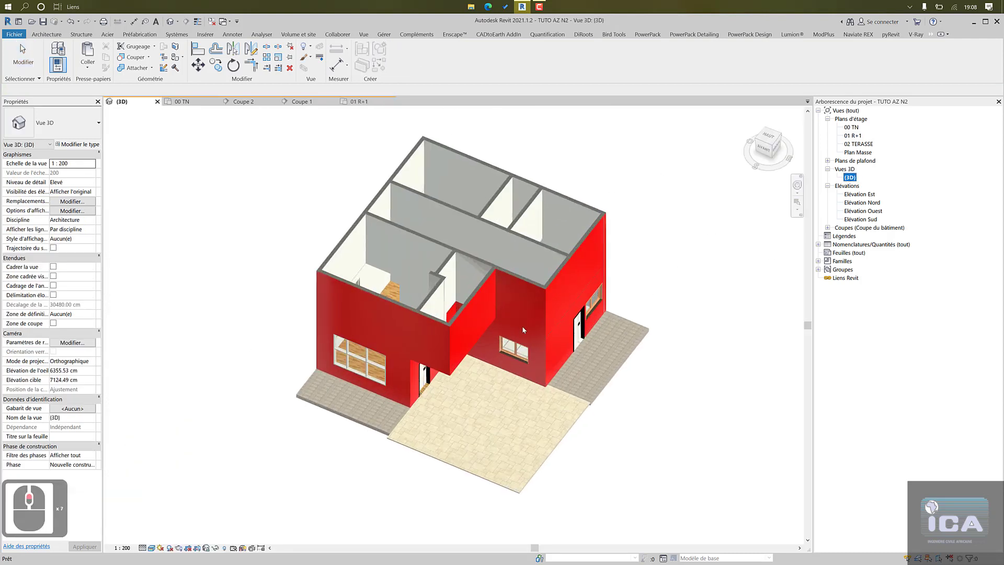
pyautogui.middleClick(519, 355)
pyautogui.keyDown('shift'); pyautogui.moveTo(595, 323); pyautogui.dragTo(350, 189, button='middle'); pyautogui.keyUp('shift')
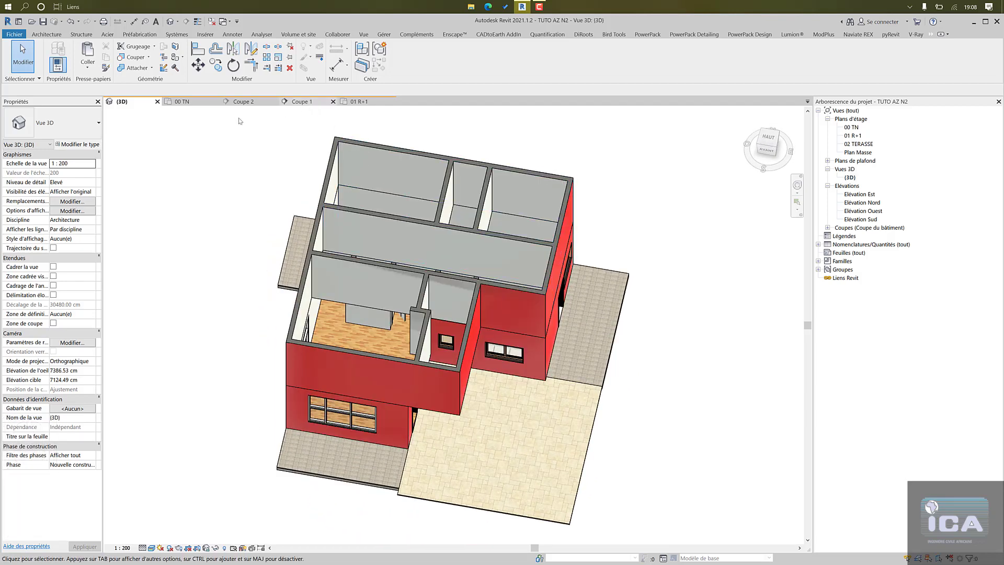
pyautogui.click(360, 102)
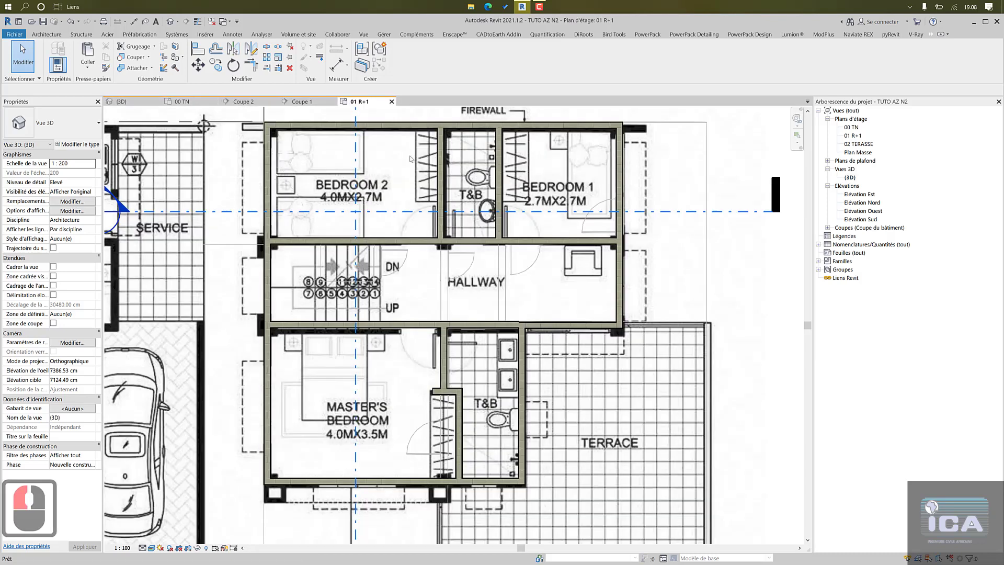
pyautogui.scroll(-1, 528, 248)
pyautogui.moveTo(526, 273); pyautogui.dragTo(512, 252, button='middle')
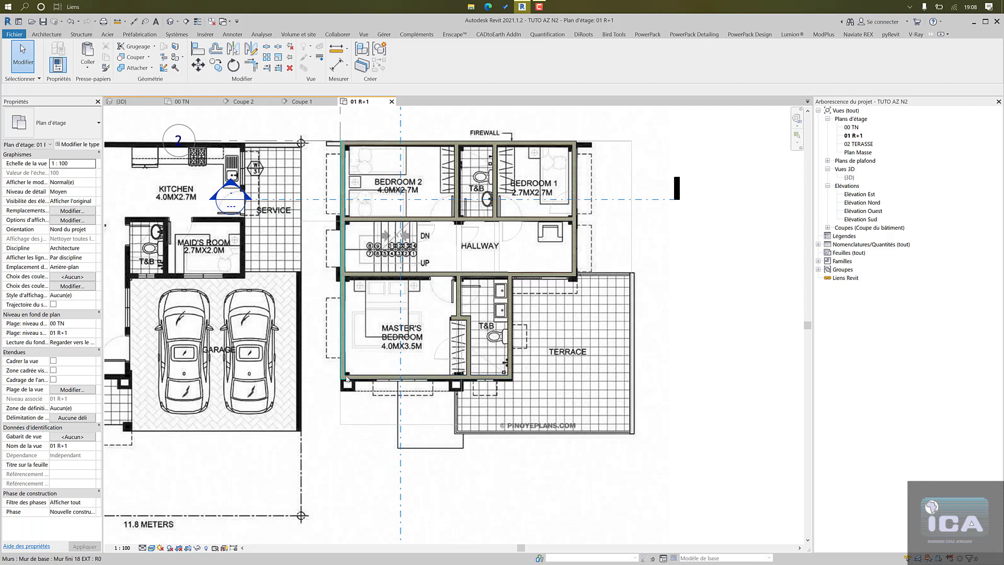
pyautogui.press('Tab')
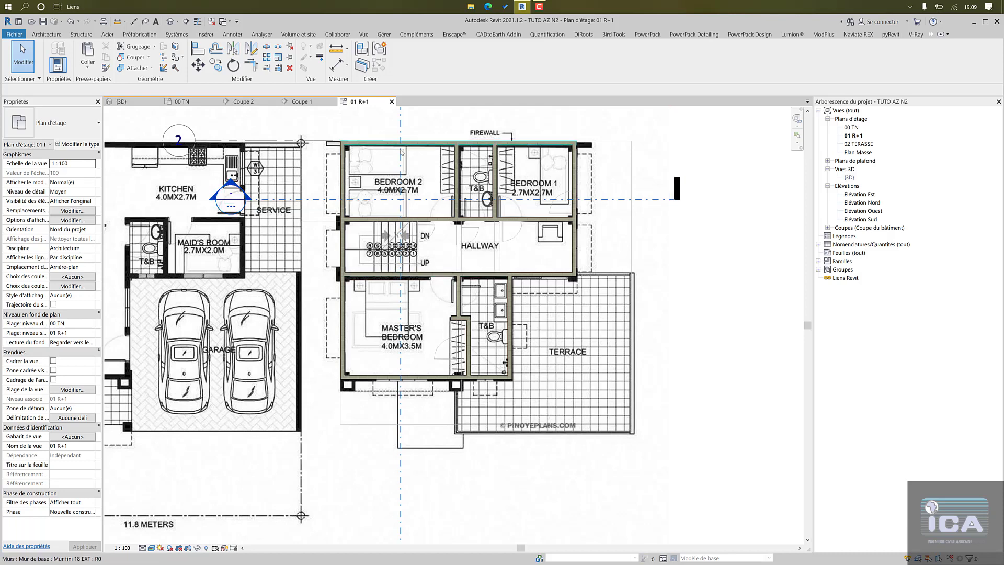
pyautogui.moveTo(395, 151); pyautogui.dragTo(453, 179, button='middle')
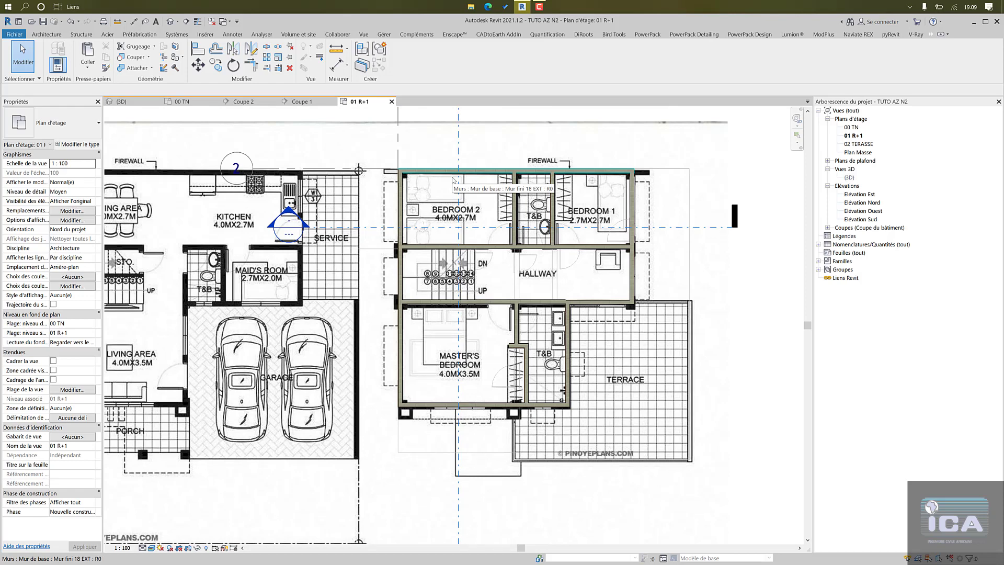
pyautogui.moveTo(305, 157); pyautogui.dragTo(305, 174, button='middle')
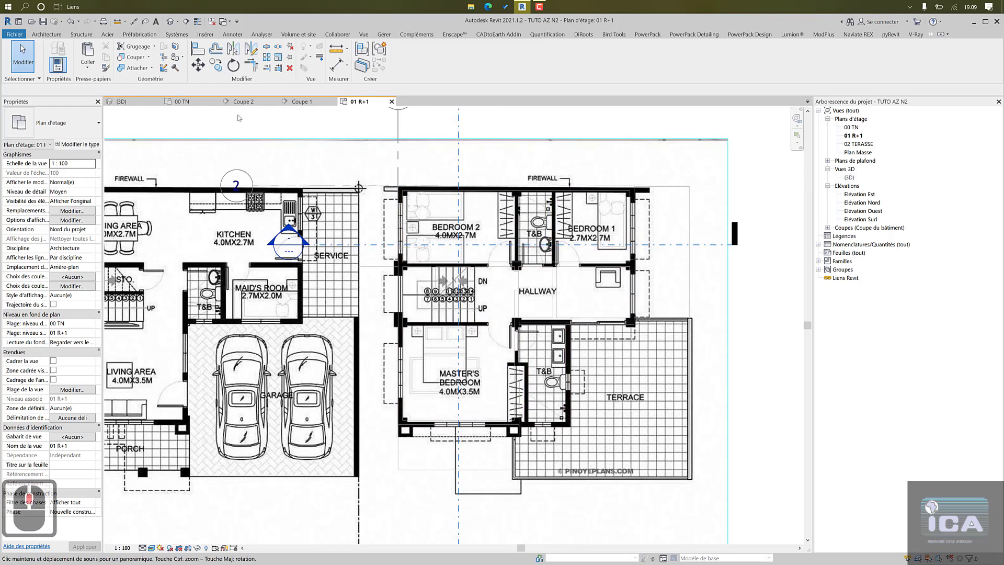
# - Start a floor of type Dalle en béton - 15 on 01 R+1 with edges along the north, west and south exterior walls
pyautogui.click(47, 34)
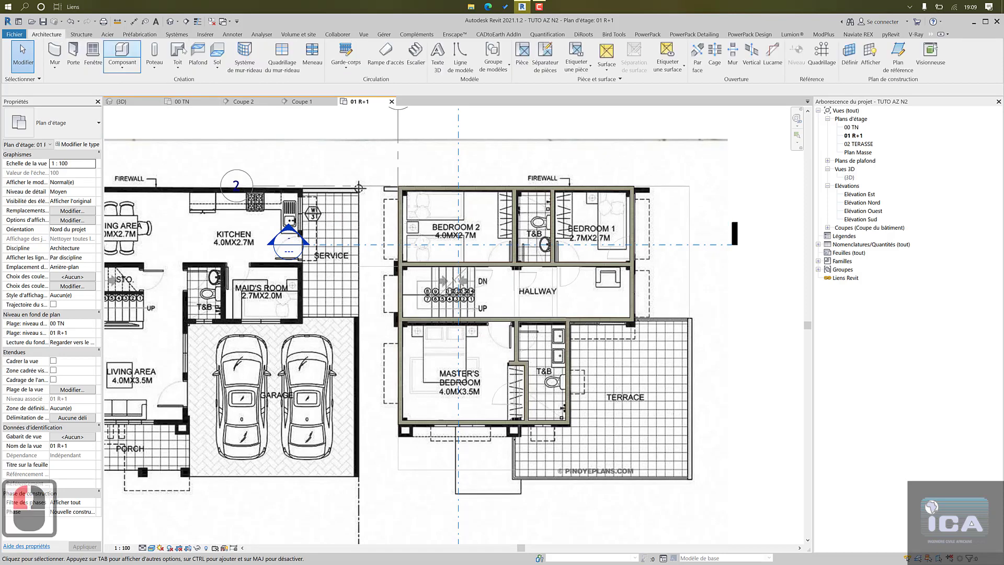
pyautogui.click(58, 123)
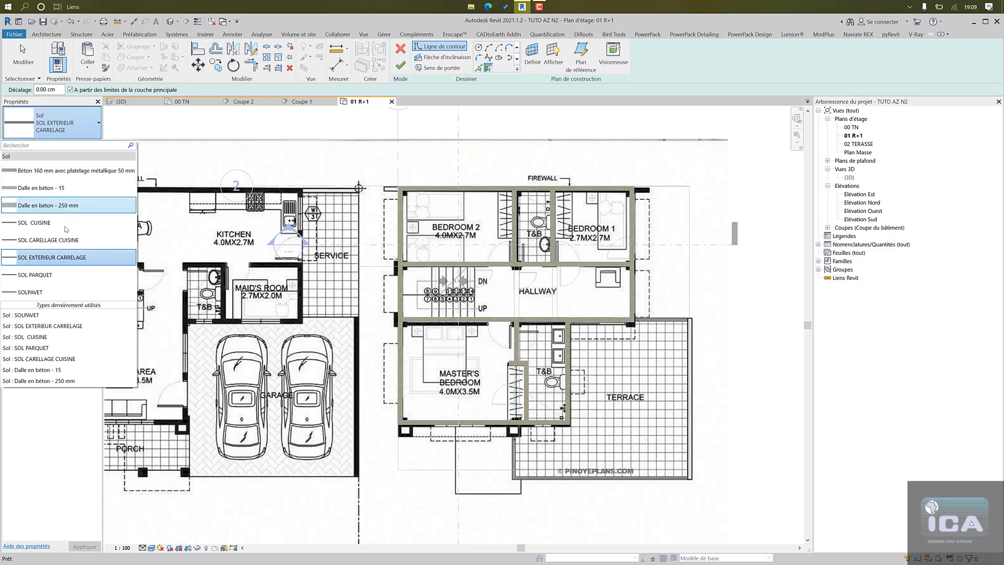
pyautogui.click(65, 188)
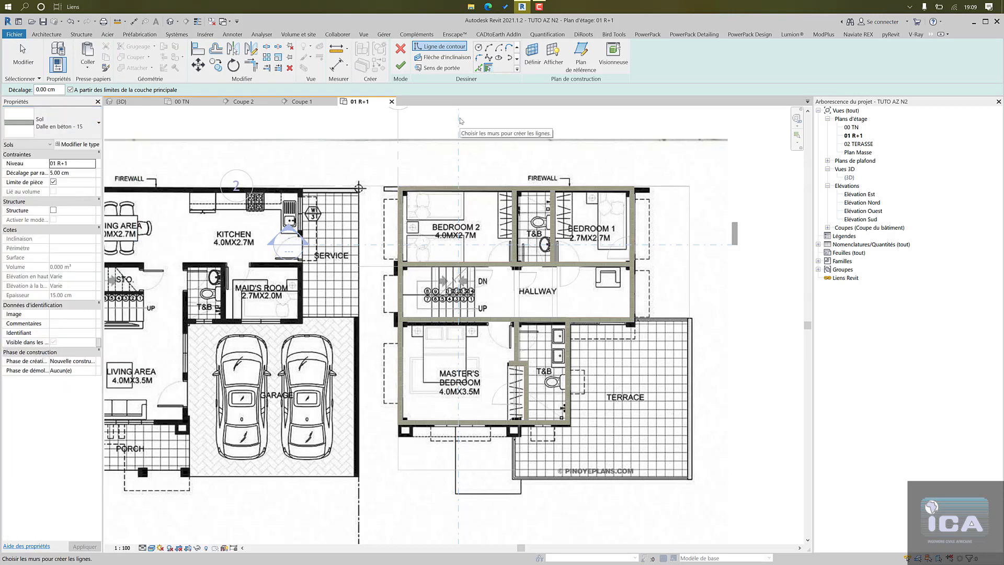
pyautogui.click(479, 67)
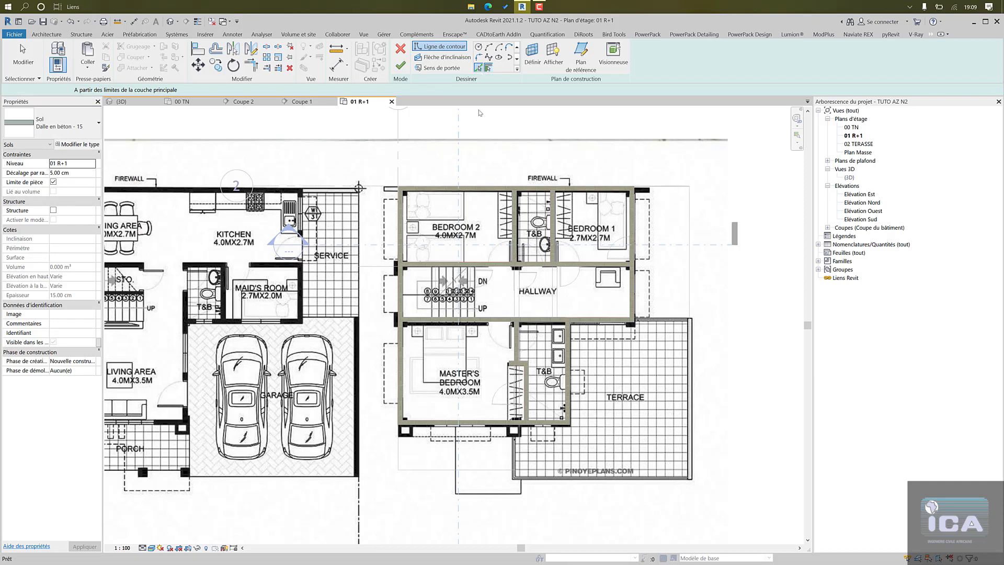
pyautogui.click(475, 186)
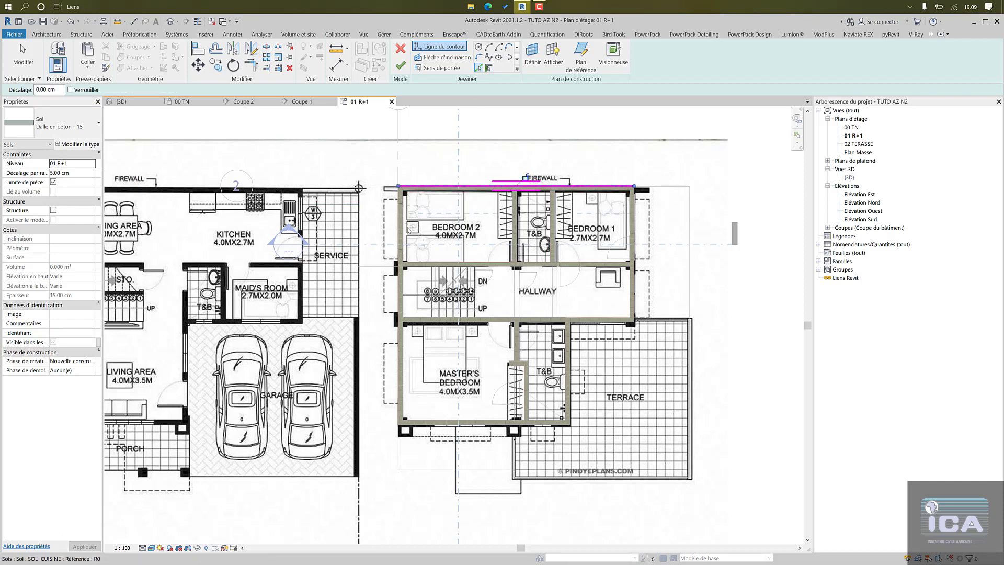
pyautogui.click(423, 258)
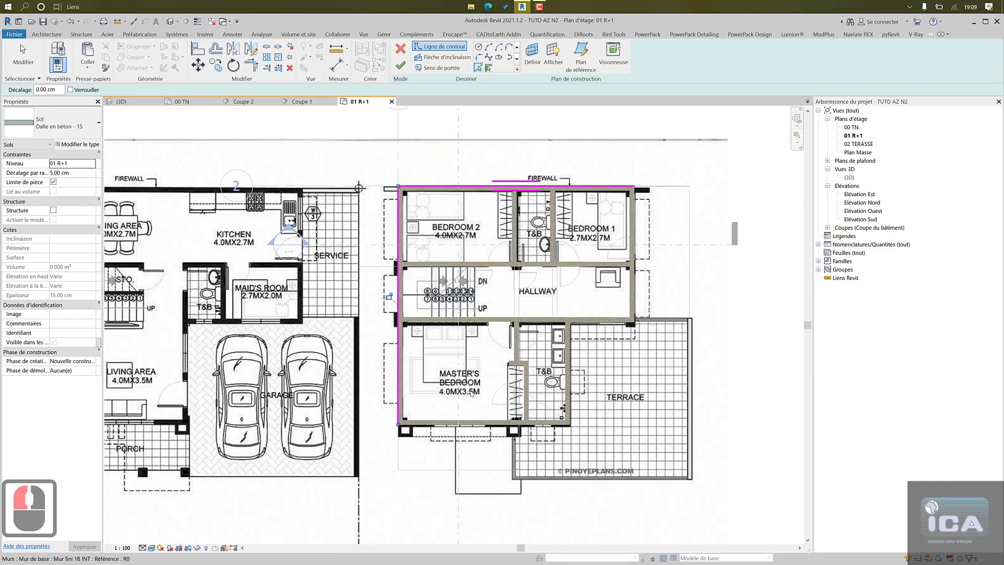
pyautogui.click(494, 432)
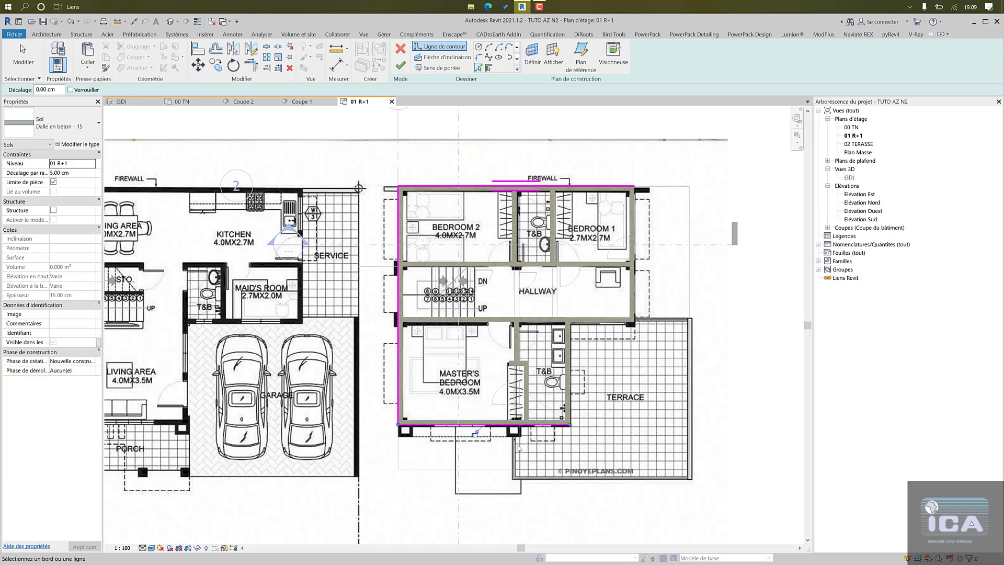
pyautogui.scroll(3, 512, 453)
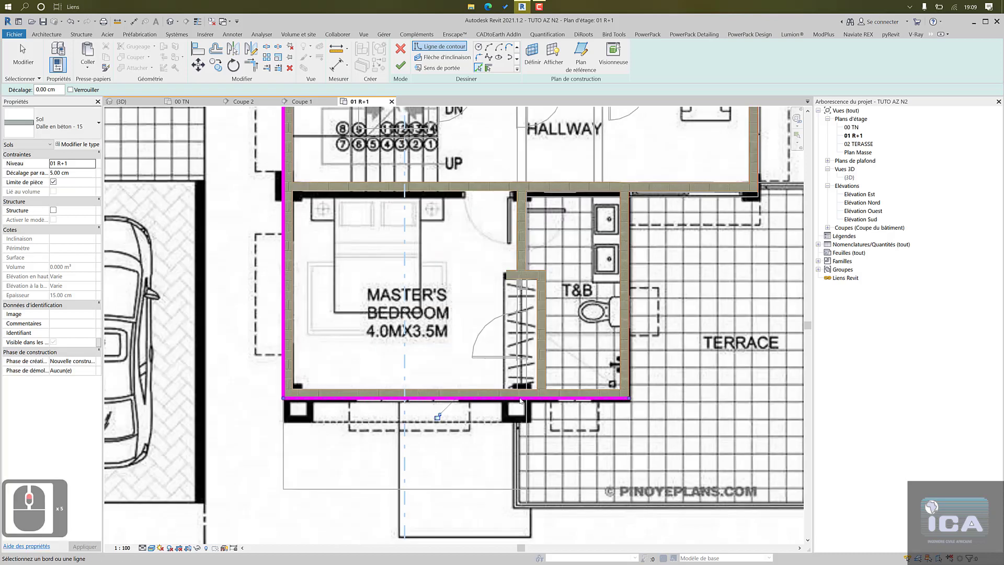
# - Sketch the terrace's slab outline from the master bedroom's south wall, with a 638 cm east edge and a 220.10 cm north edge
pyautogui.click(480, 68)
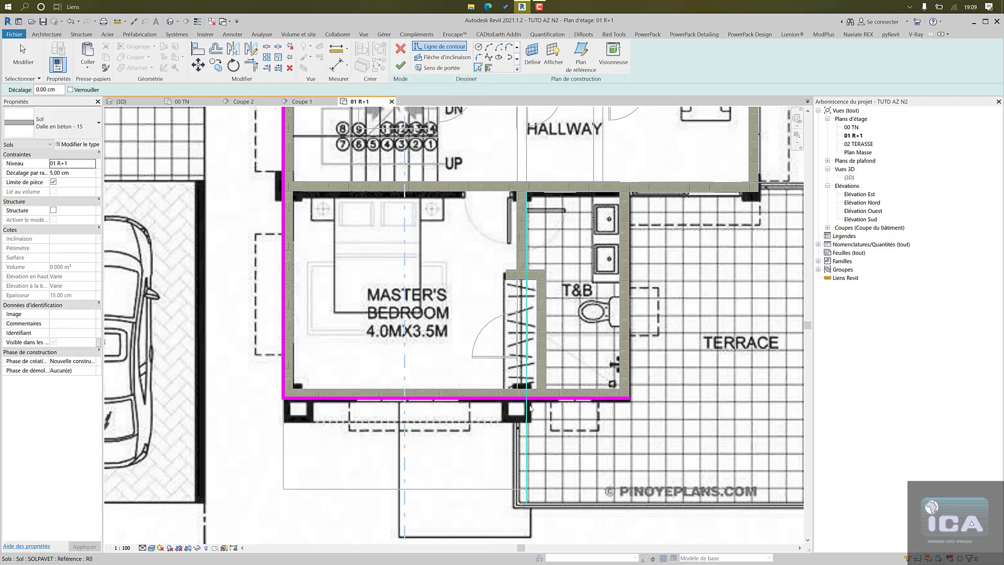
pyautogui.scroll(1, 489, 61)
pyautogui.click(478, 46)
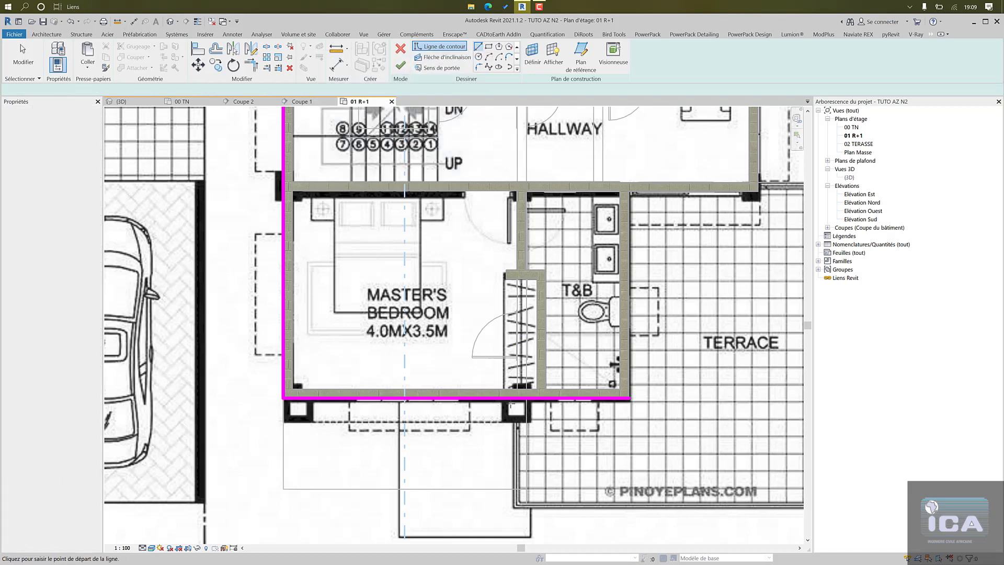
pyautogui.click(518, 399)
pyautogui.click(518, 504)
pyautogui.scroll(-1, 330, 448)
pyautogui.moveTo(713, 519); pyautogui.dragTo(497, 455, button='middle')
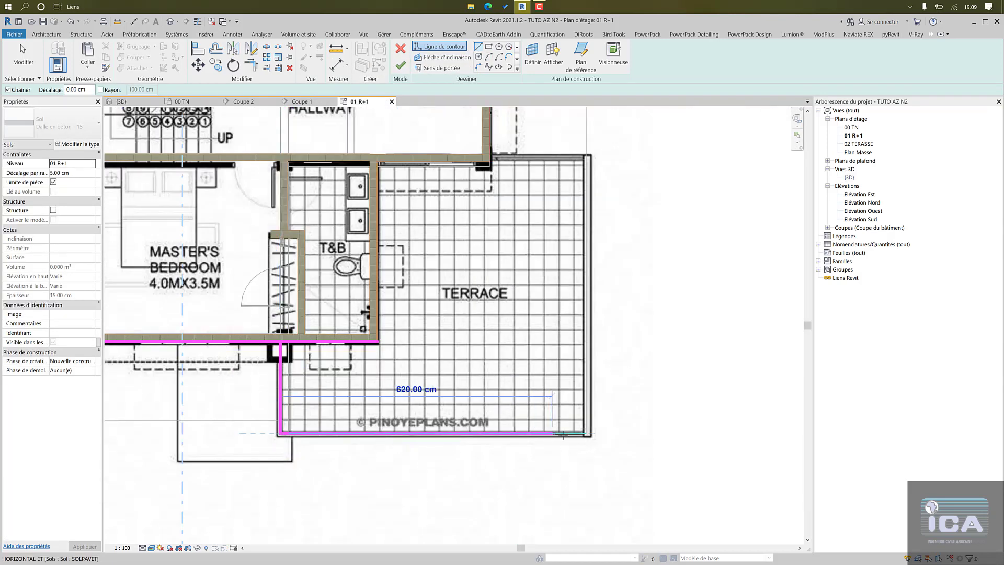
pyautogui.click(585, 434)
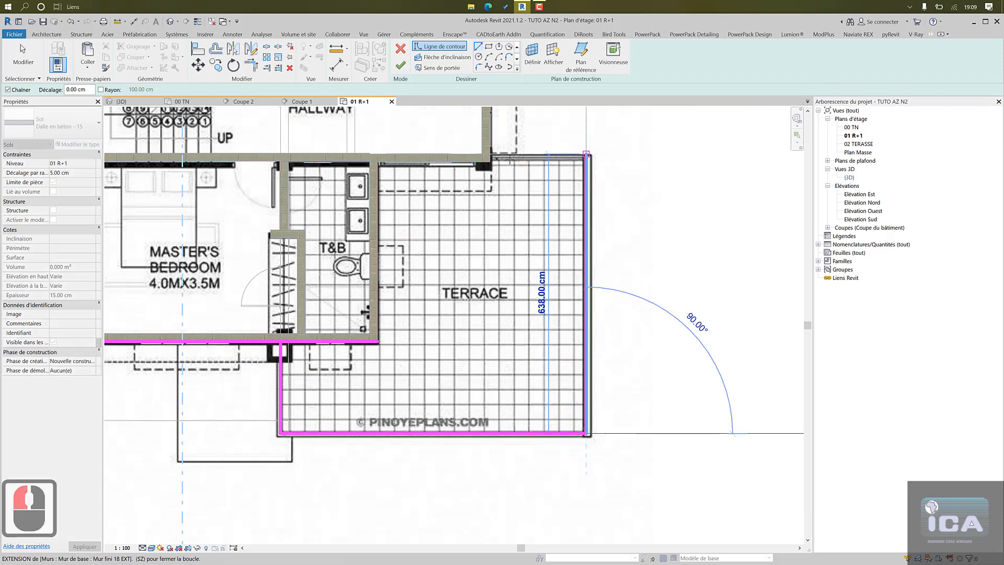
pyautogui.click(586, 154)
pyautogui.click(491, 155)
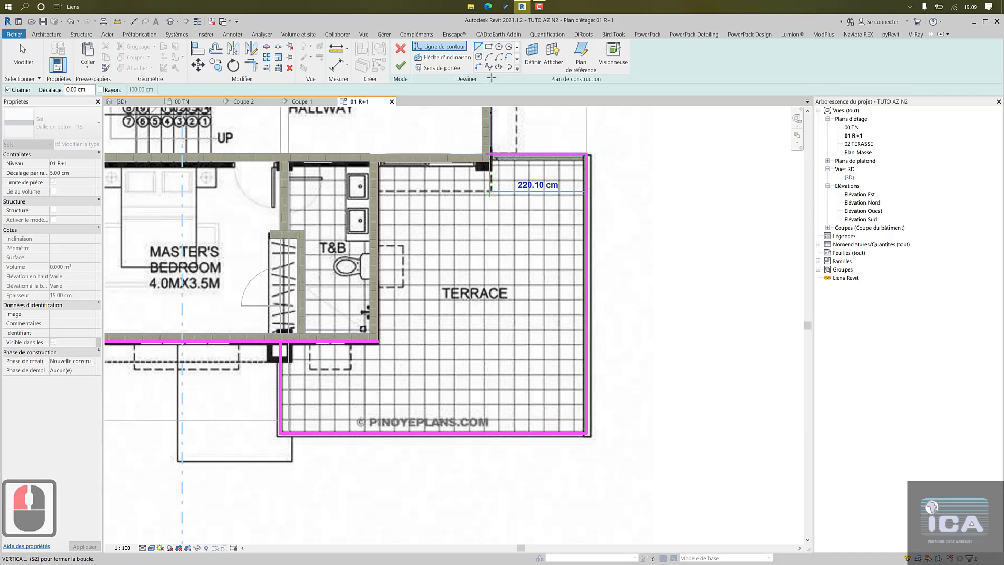
pyautogui.scroll(-4, 484, 58)
pyautogui.press('Escape')
pyautogui.press('Escape')
# - Add a slab boundary edge along the east exterior wall of Bedroom 1 and the hallway
pyautogui.moveTo(493, 115); pyautogui.dragTo(506, 223, button='middle')
pyautogui.click(505, 220)
pyautogui.moveTo(579, 289)
pyautogui.mouseDown(button='middle')
pyautogui.moveTo(587, 328)
pyautogui.moveTo(649, 428)
pyautogui.mouseUp(button='middle')
pyautogui.scroll(-1, 578, 321)
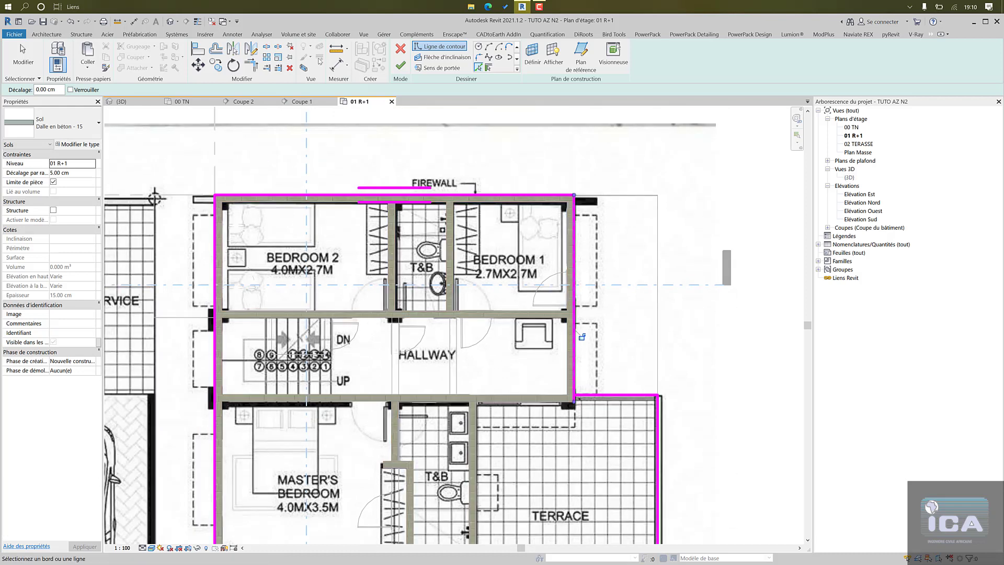
# - Trim the slab outline to corners where the terrace edges meet the east and south exterior wall edges
pyautogui.click(256, 67)
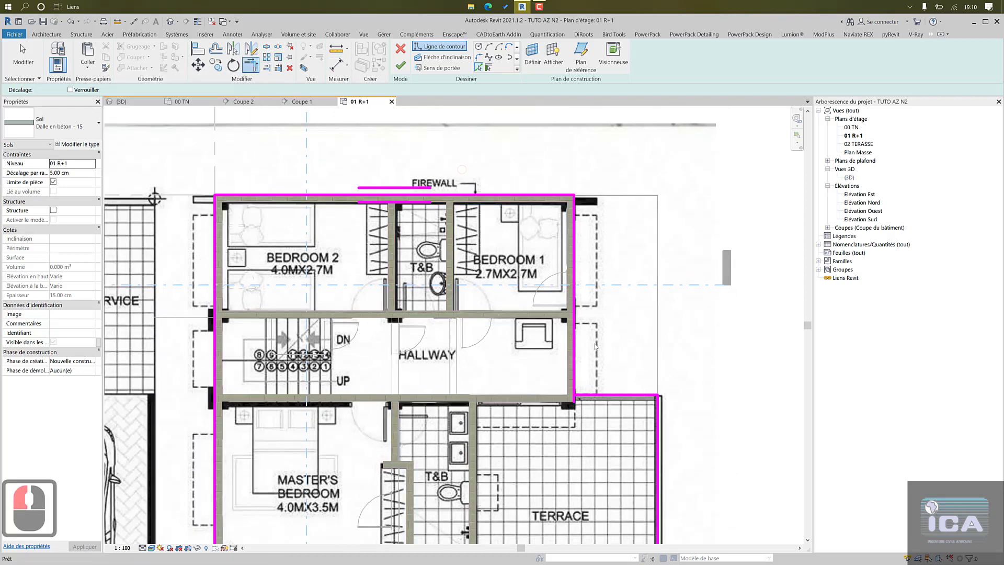
pyautogui.click(599, 392)
pyautogui.click(574, 352)
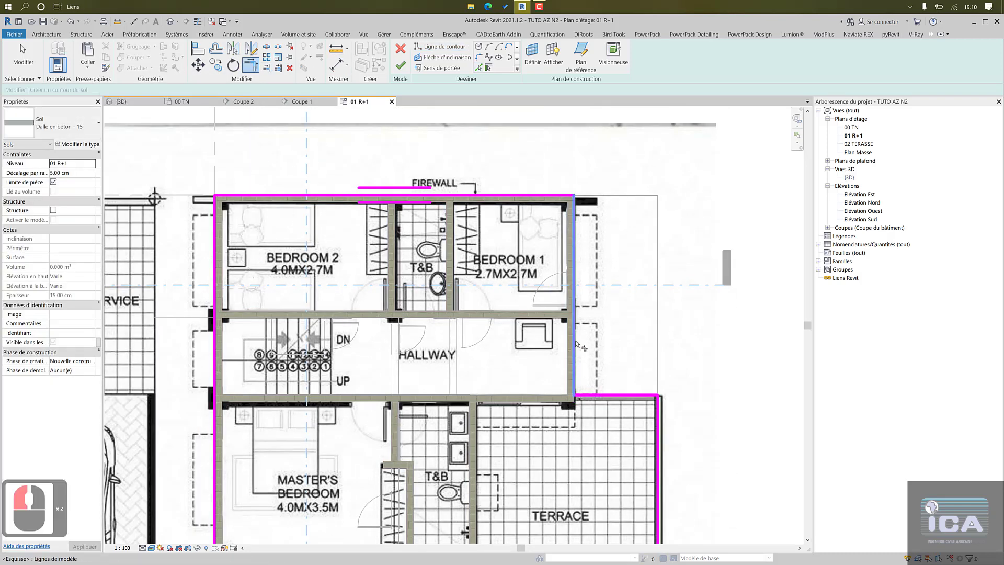
pyautogui.scroll(-1, 481, 319)
pyautogui.moveTo(458, 330)
pyautogui.mouseDown(button='middle')
pyautogui.moveTo(438, 290)
pyautogui.moveTo(434, 241)
pyautogui.mouseUp(button='middle')
pyautogui.click(374, 467)
pyautogui.click(365, 439)
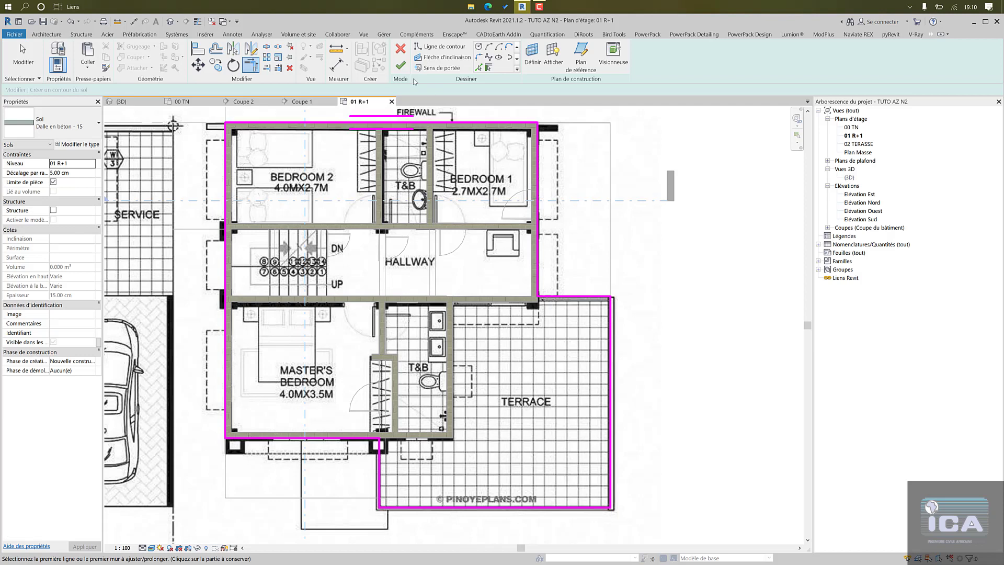
# - Set the slab's level offset to 0.00 cm and finish the floor without attaching the walls below to it
pyautogui.moveTo(75, 172); pyautogui.dragTo(42, 173)
pyautogui.click(424, 46)
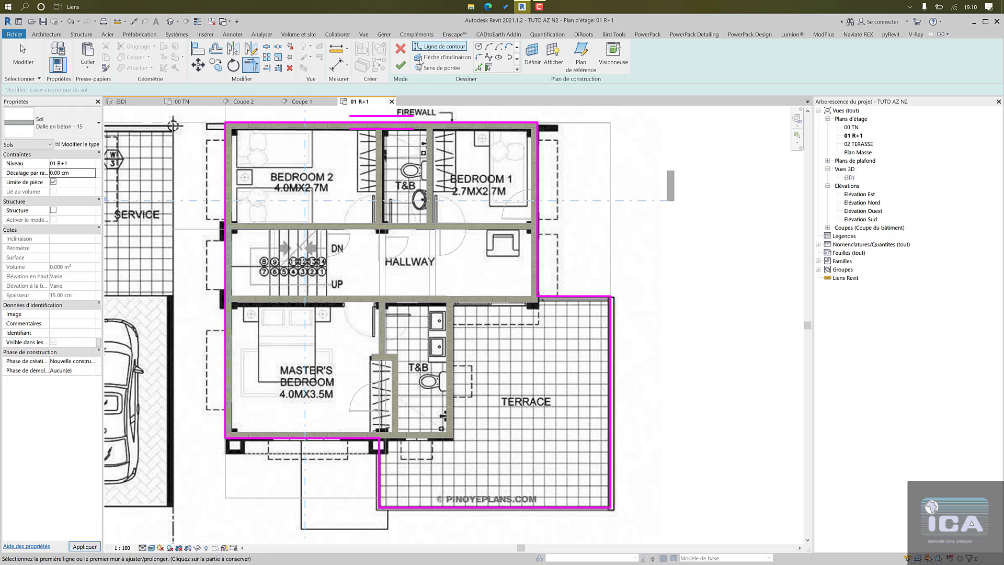
pyautogui.click(401, 64)
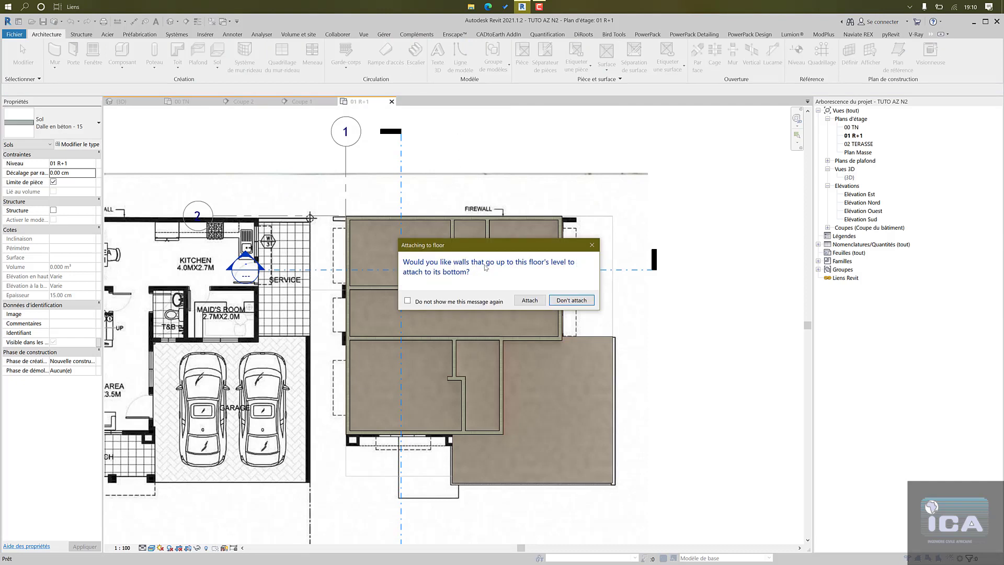
pyautogui.click(572, 300)
# - Open section Coupe 2 and extend its crop region upward past the 02 TERASSE level
pyautogui.middleClick(568, 329)
pyautogui.middleClick(568, 329)
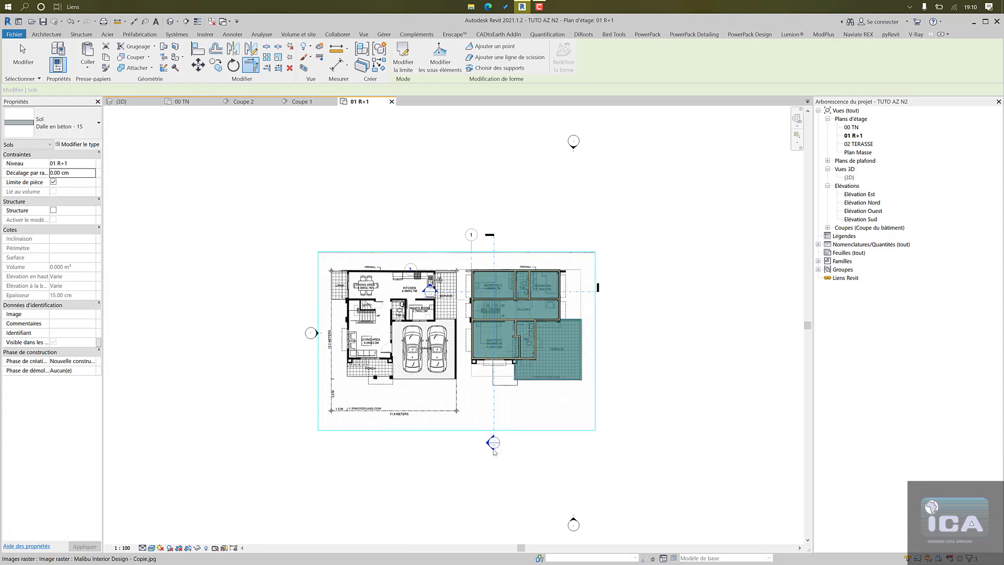
pyautogui.doubleClick(492, 446)
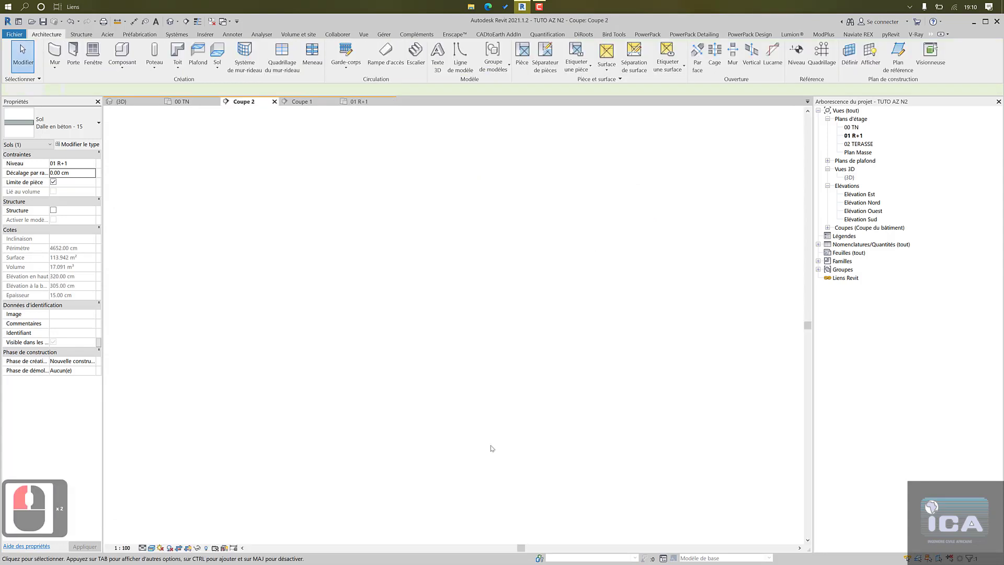
pyautogui.scroll(-5, 469, 341)
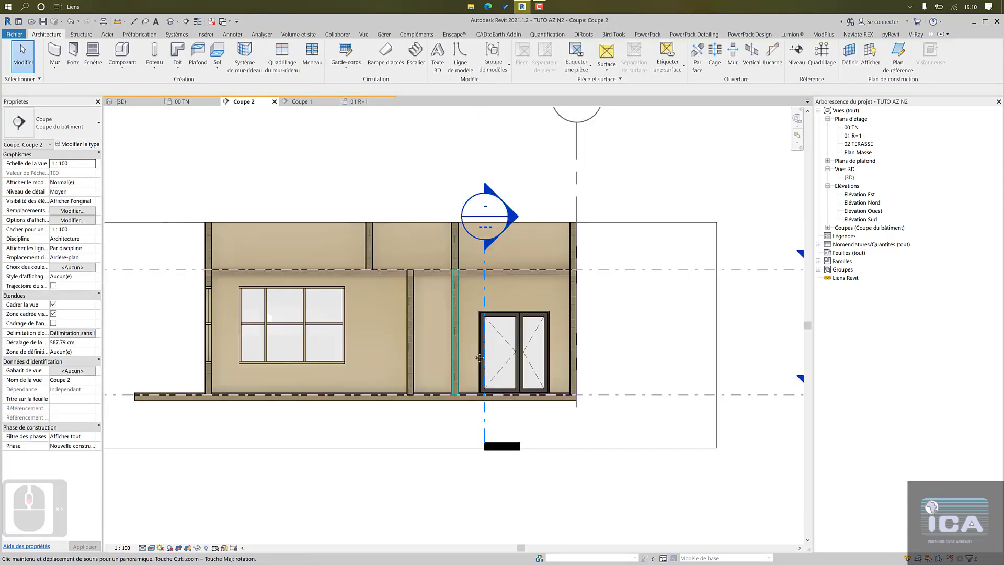
pyautogui.moveTo(540, 290); pyautogui.dragTo(553, 315, button='middle')
pyautogui.click(604, 255)
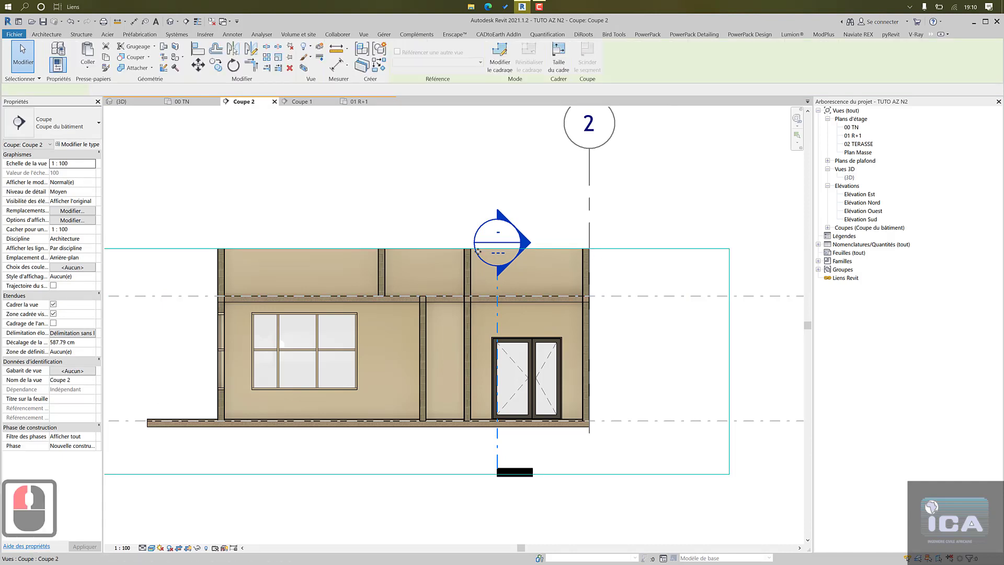
pyautogui.scroll(-3, 325, 253)
pyautogui.moveTo(331, 253); pyautogui.dragTo(339, 179)
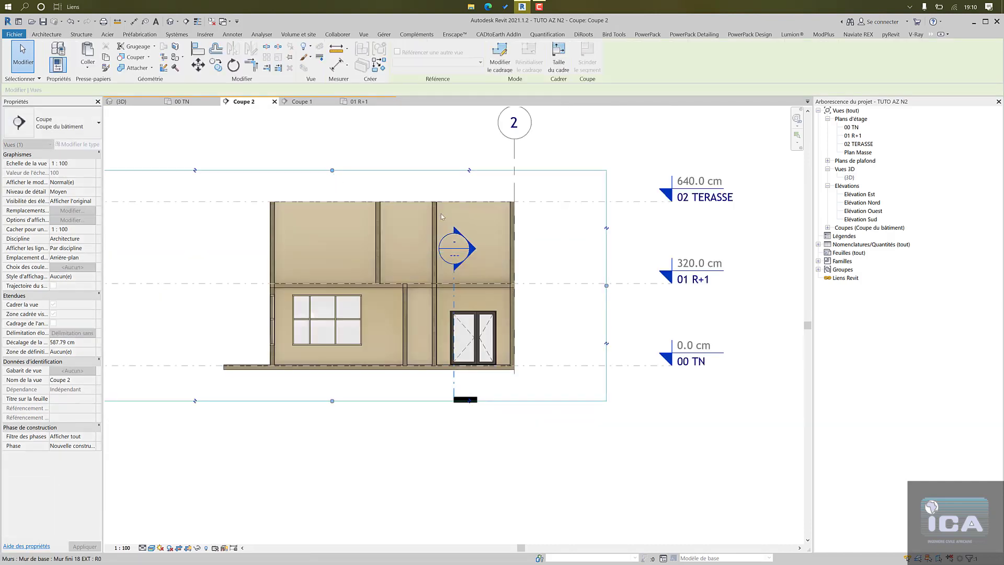
# - Examine in Coupe 2 how the R+1 slab meets the ground-floor walls and the 01 R+1 level line
pyautogui.scroll(5, 417, 312)
pyautogui.scroll(4, 418, 312)
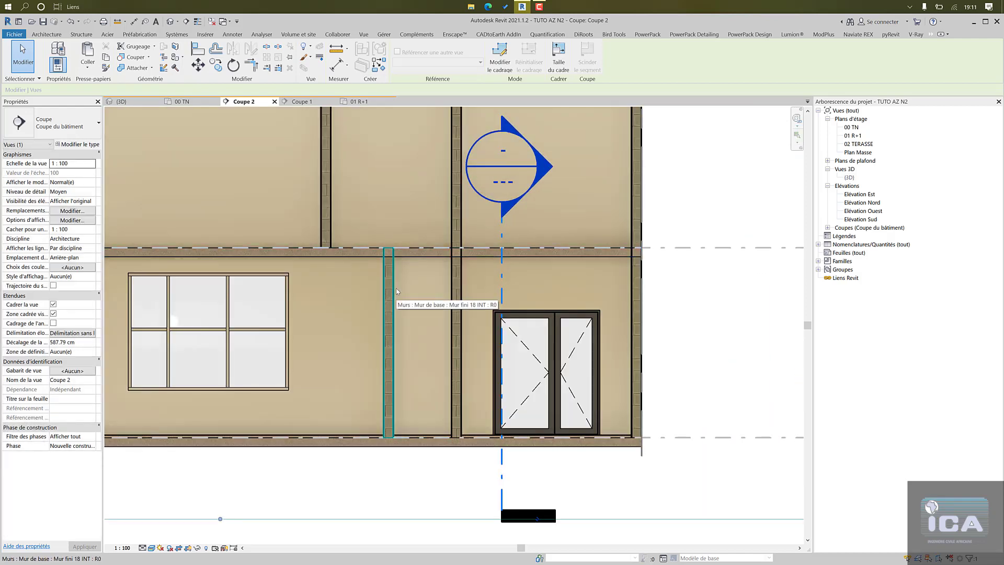
pyautogui.click(396, 296)
pyautogui.scroll(5, 396, 246)
pyautogui.scroll(-7, 489, 262)
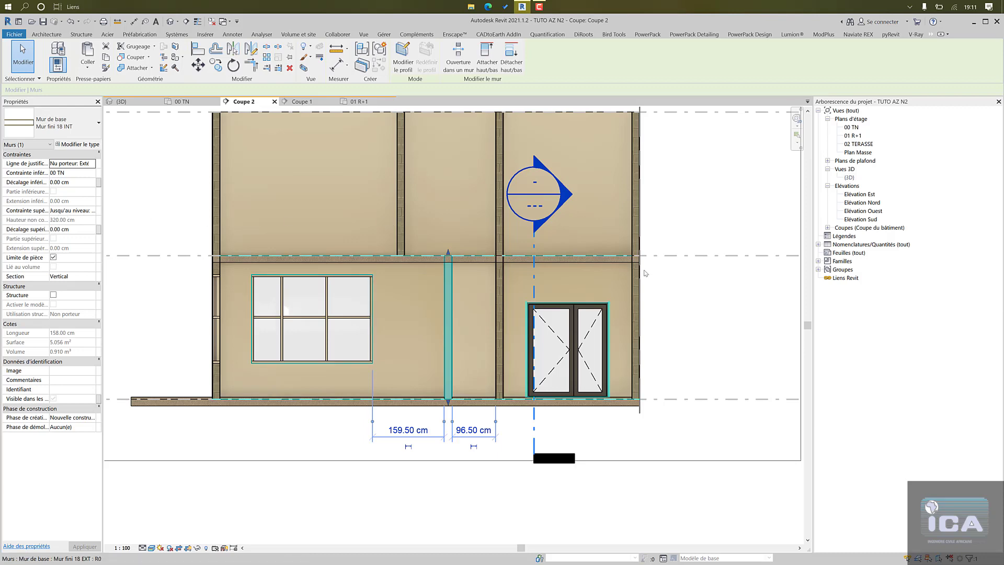
pyautogui.moveTo(648, 273); pyautogui.dragTo(455, 301, button='middle')
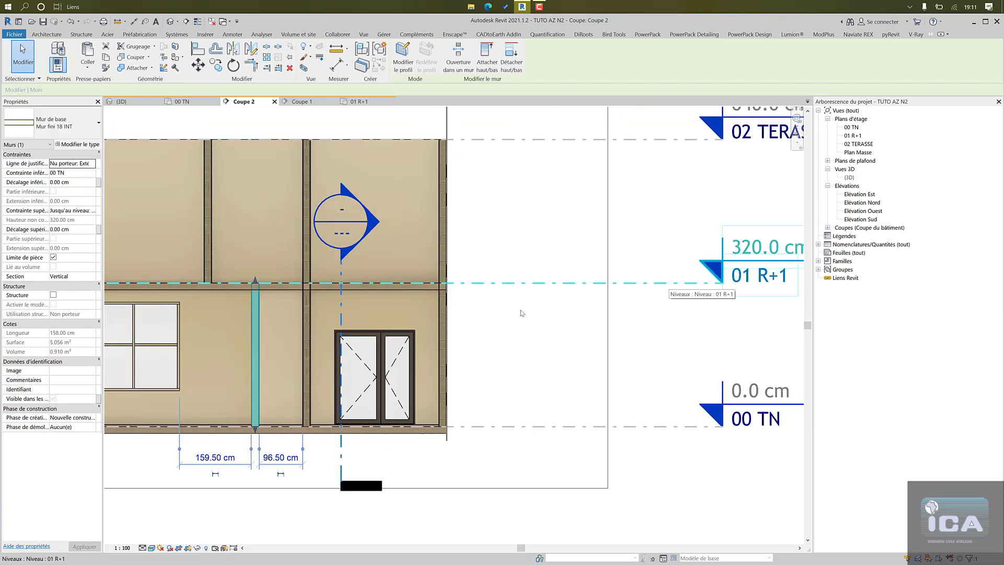
pyautogui.scroll(5, 418, 290)
pyautogui.click(419, 290)
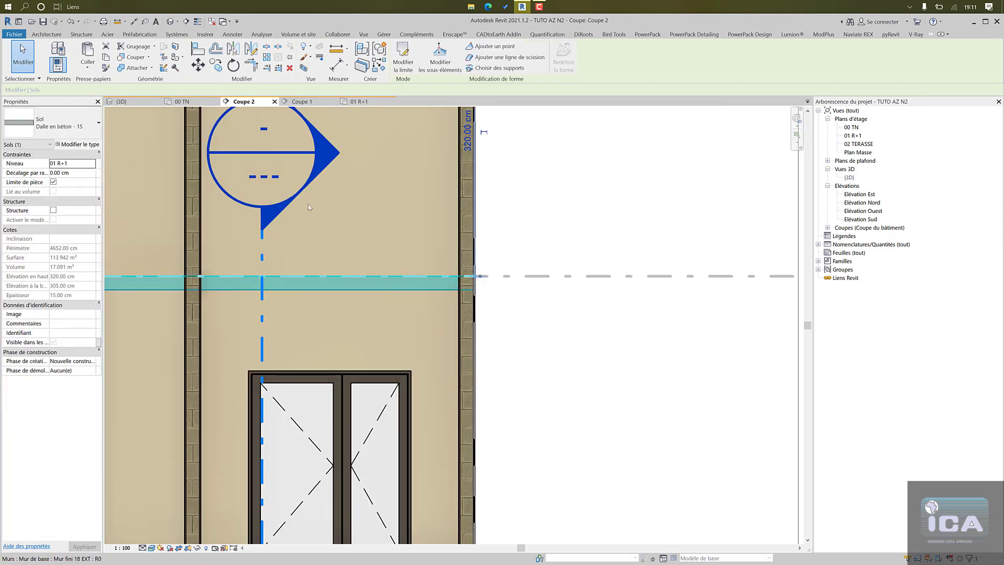
pyautogui.scroll(-4, 469, 286)
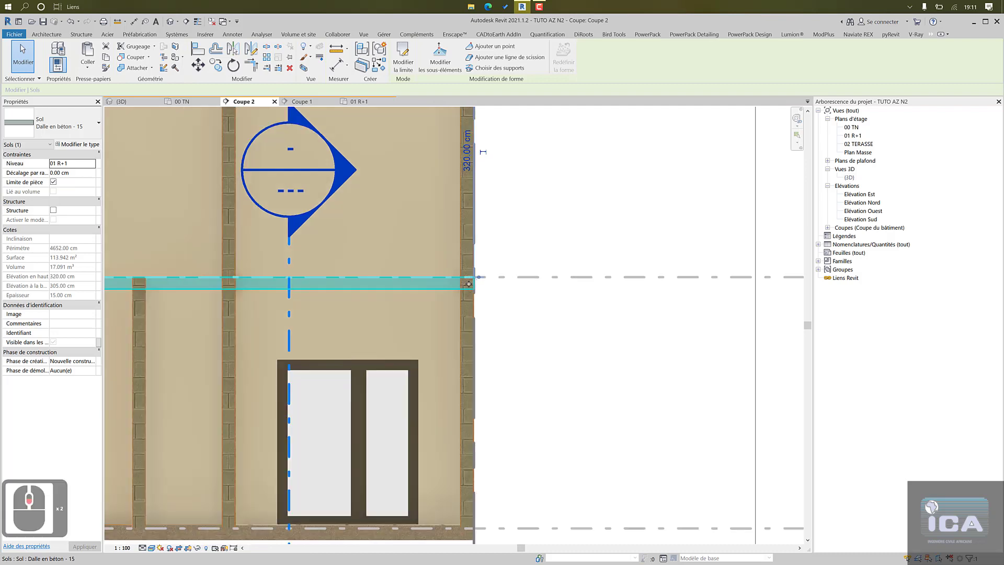
pyautogui.scroll(2, 554, 296)
pyautogui.click(554, 296)
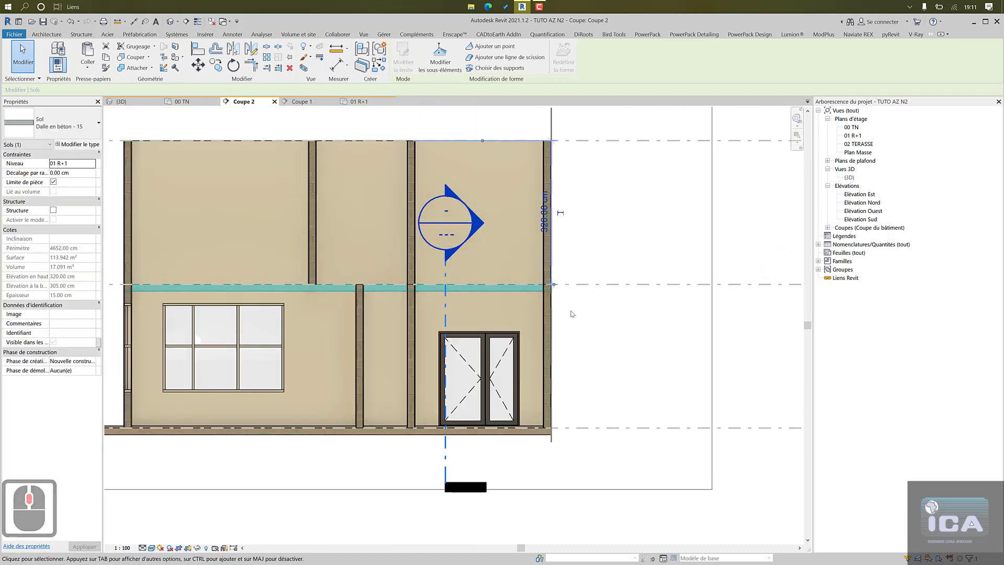
# - Inspect the joint between the R+1 slab and the ground-floor north exterior wall up close with thin lines
pyautogui.scroll(7, 550, 287)
pyautogui.scroll(2, 548, 280)
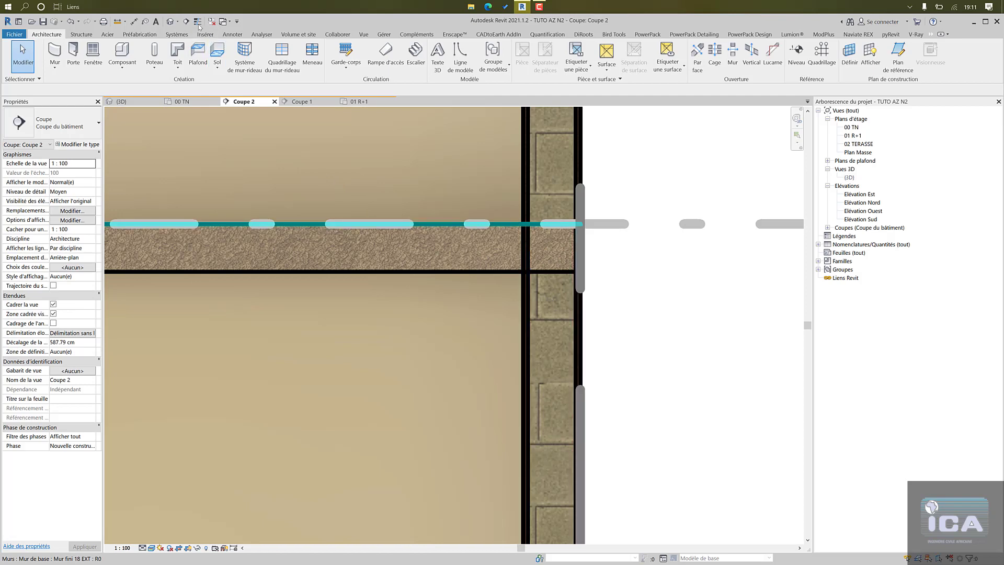
pyautogui.click(563, 312)
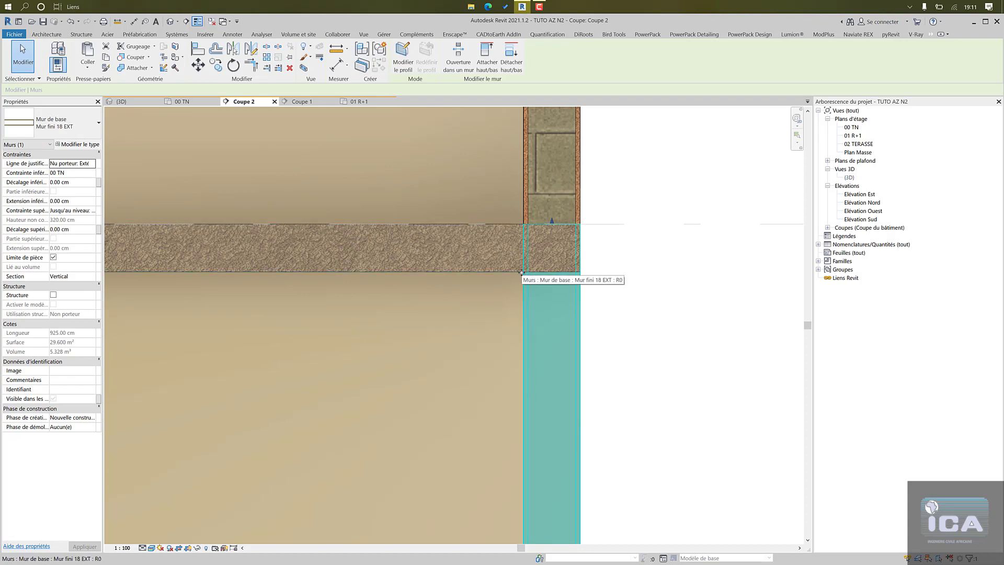
pyautogui.scroll(-8, 522, 272)
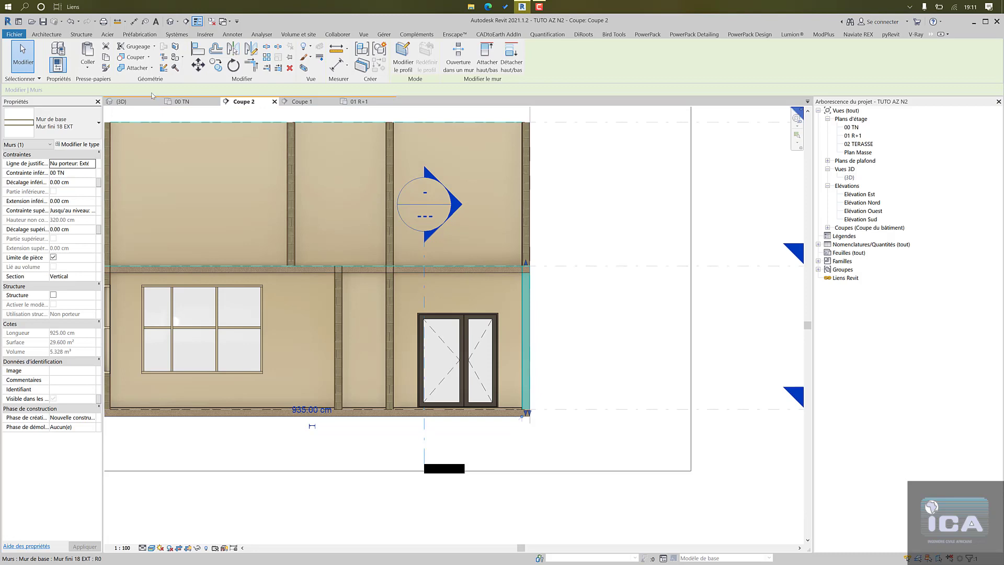
# - Switch to the 3D view and close all the inactive views
pyautogui.click(130, 102)
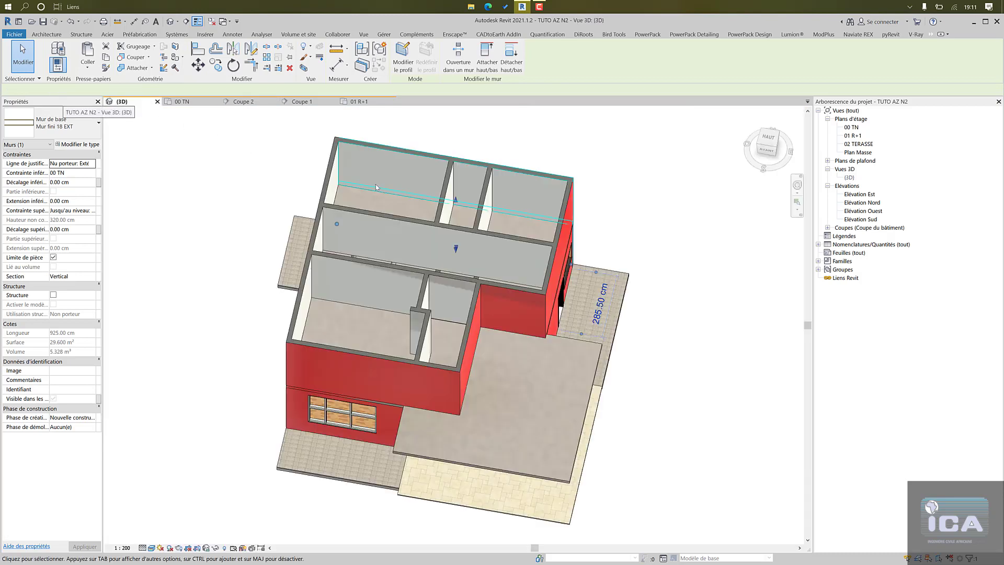
pyautogui.click(212, 22)
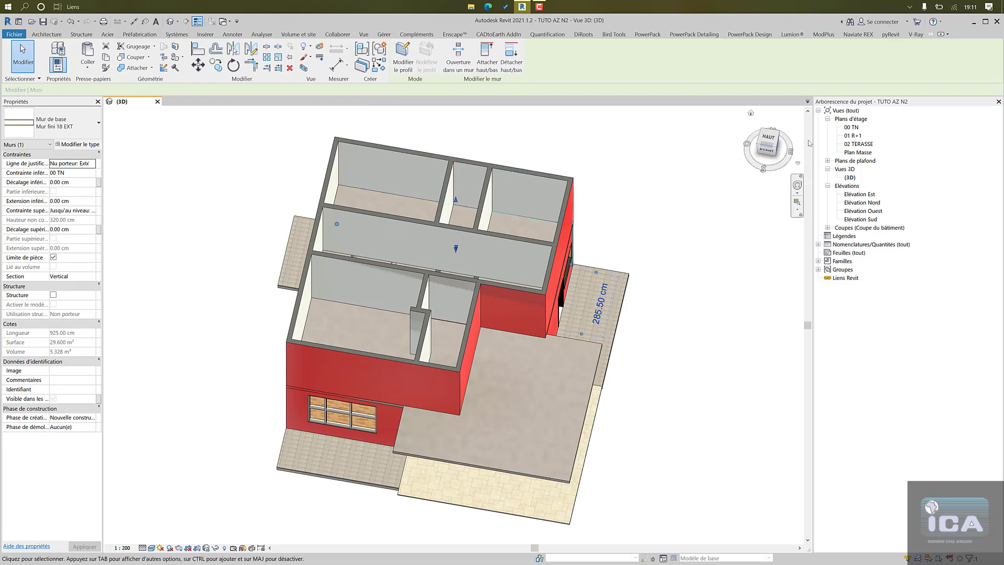
# - Open section Coupe 2 and tile it side by side with the 3D view, with Coupe 1 closed
pyautogui.click(827, 228)
pyautogui.doubleClick(855, 236)
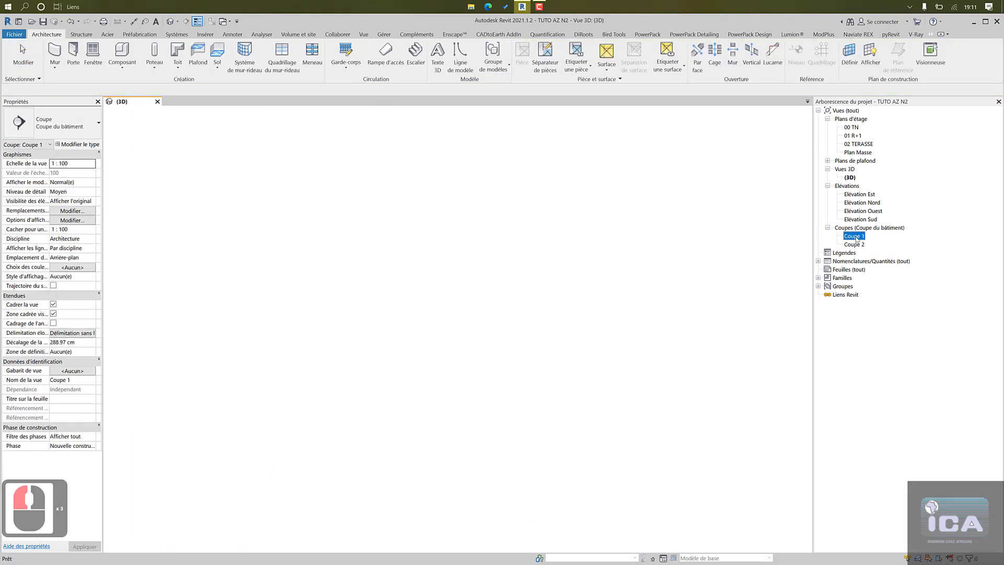
pyautogui.doubleClick(856, 246)
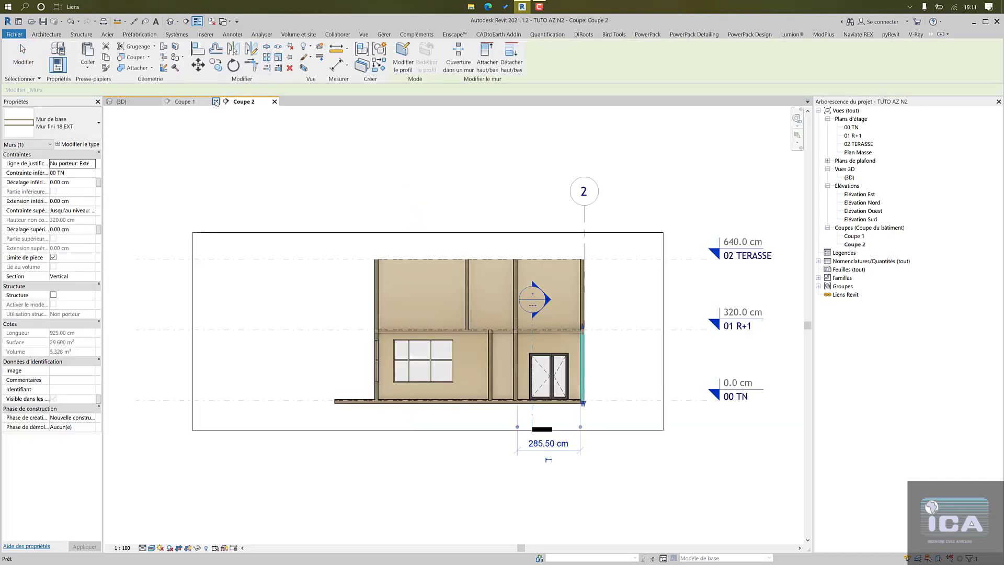
pyautogui.scroll(7, 491, 332)
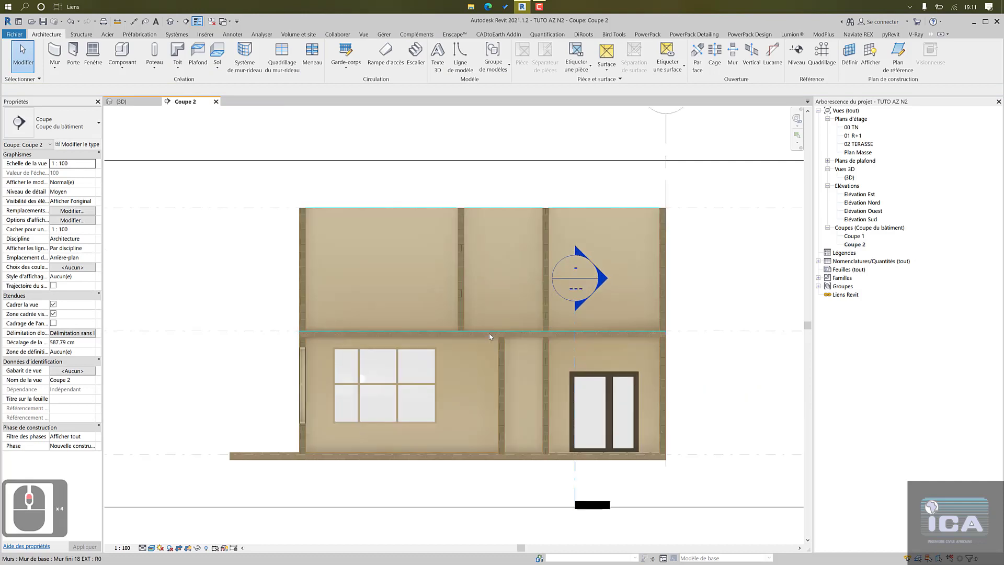
pyautogui.scroll(-5, 489, 329)
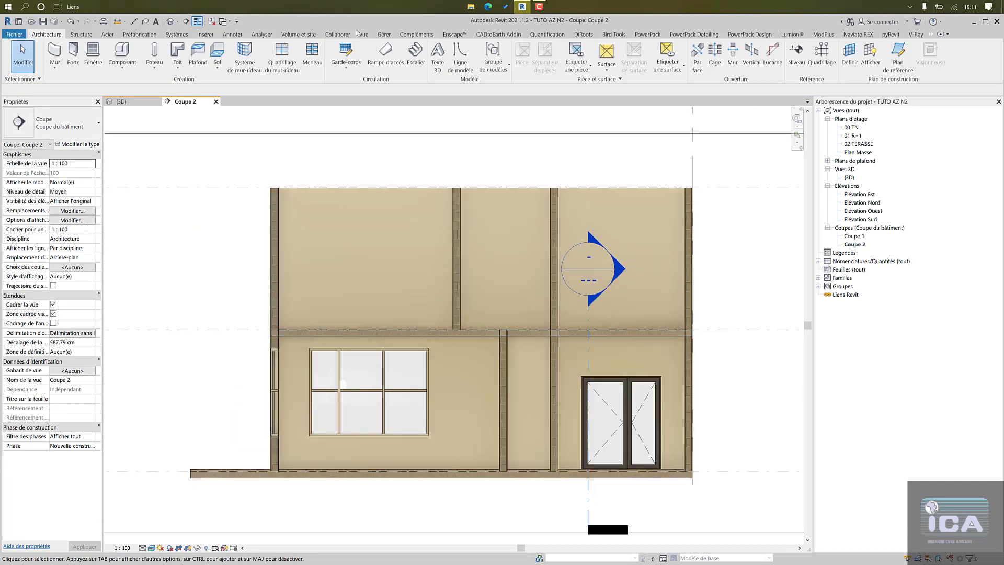
pyautogui.click(365, 33)
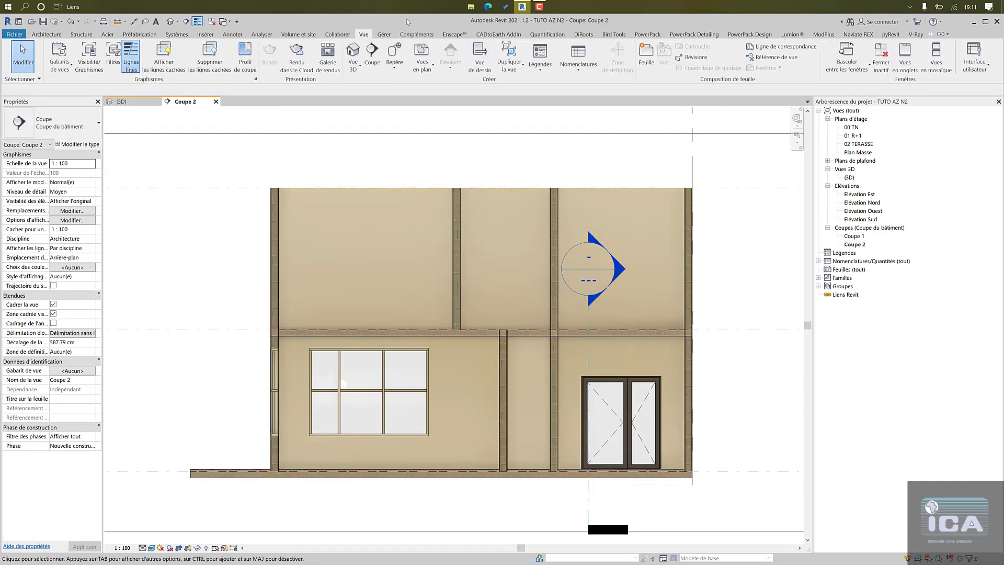
pyautogui.click(935, 58)
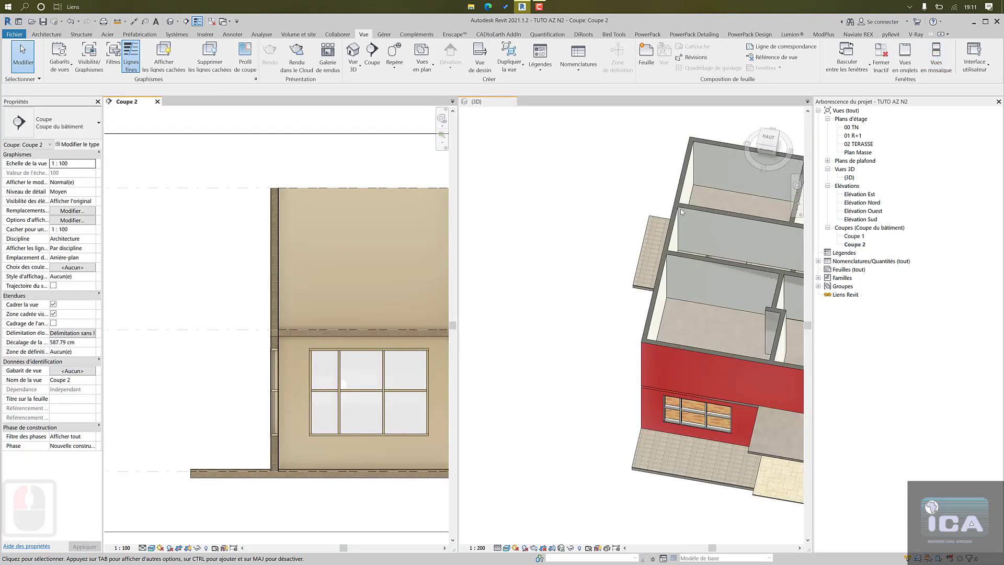
pyautogui.moveTo(358, 295); pyautogui.dragTo(253, 262, button='middle')
pyautogui.scroll(2, 648, 325)
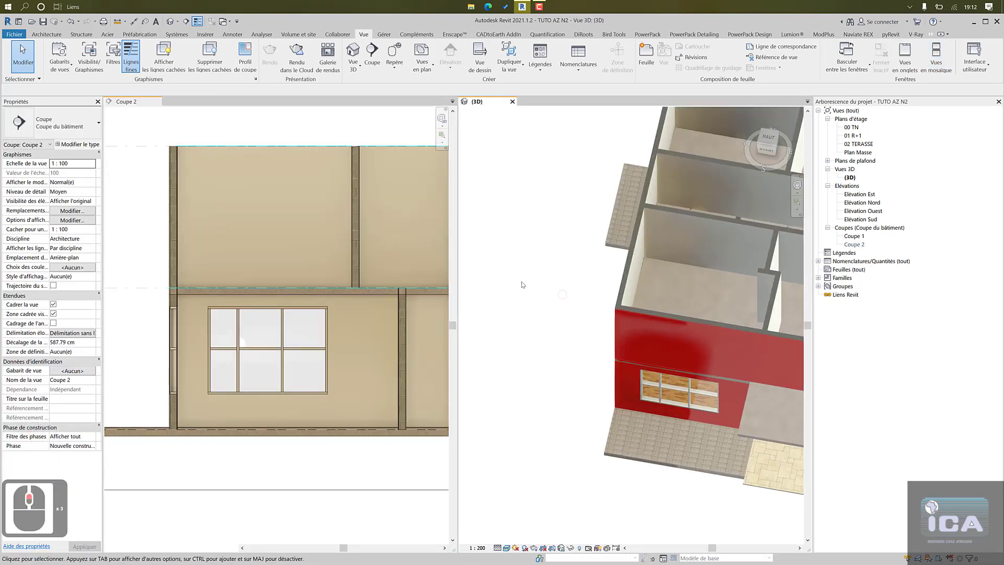
pyautogui.scroll(-4, 514, 312)
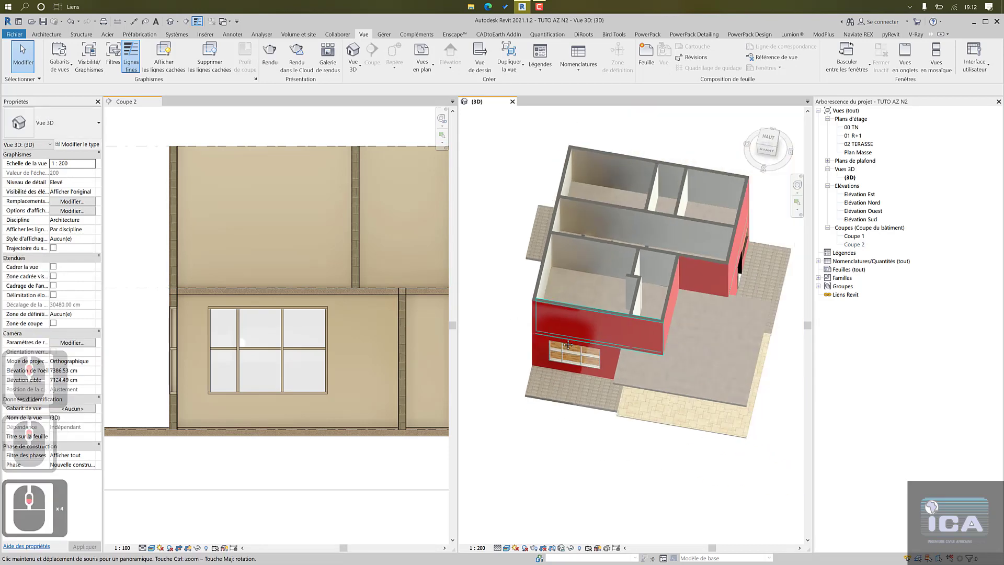
# - Reopen and finish the boundary sketch of the R+1 concrete slab, attaching the walls below to its underside
pyautogui.click(693, 345)
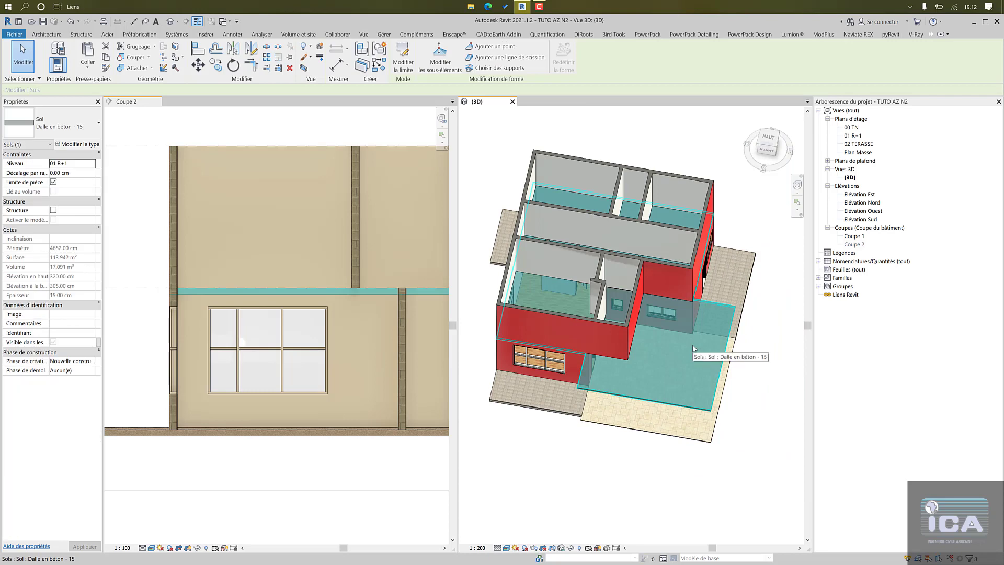
pyautogui.click(403, 57)
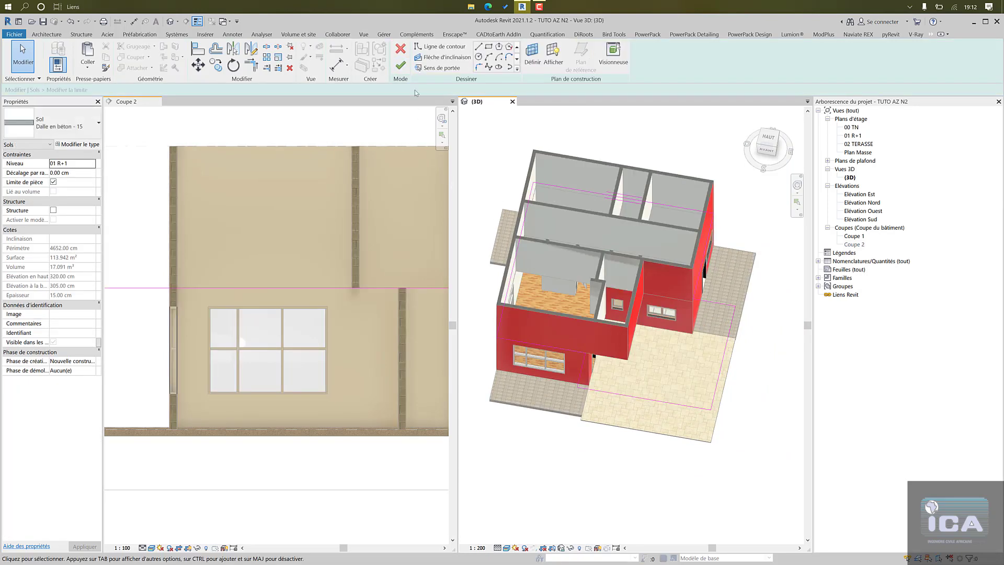
pyautogui.click(401, 65)
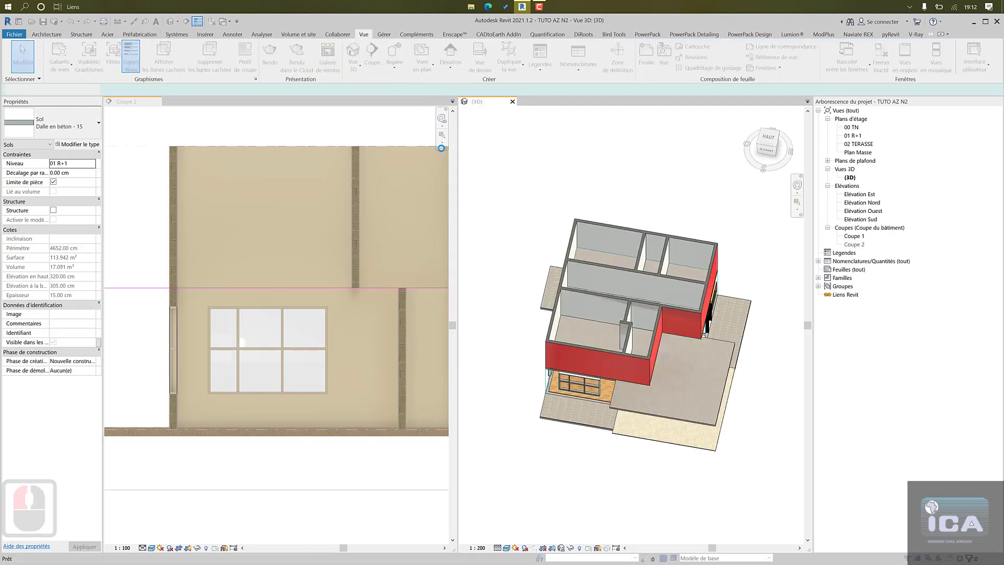
pyautogui.moveTo(477, 246); pyautogui.dragTo(530, 173)
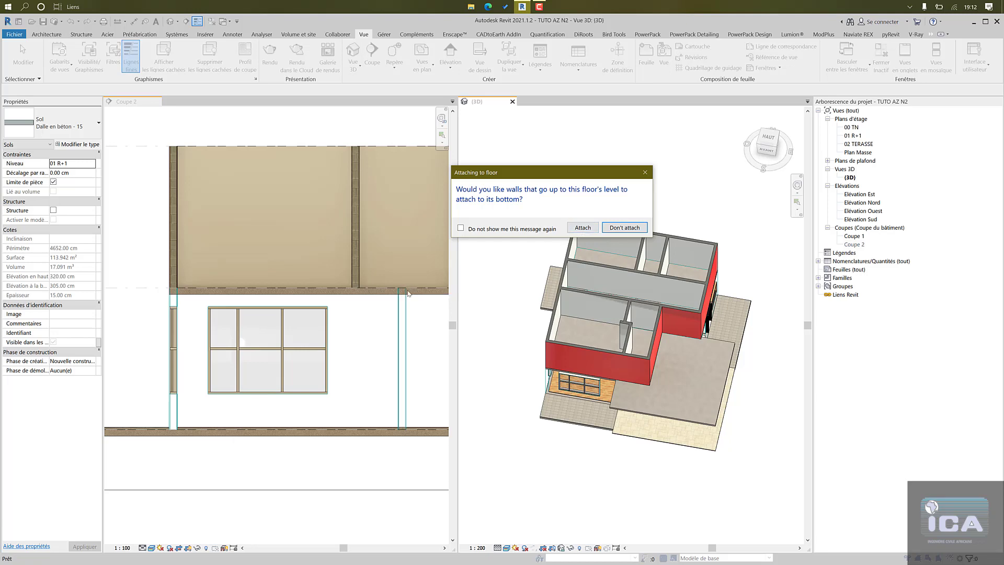
pyautogui.click(582, 227)
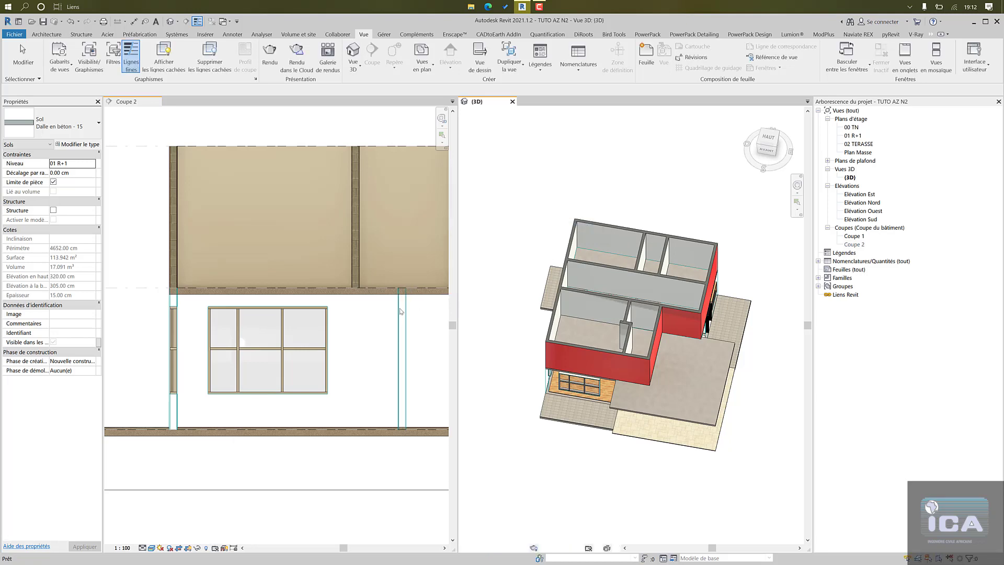
# - Examine in Coupe 2 how the ground-floor walls meet the underside of the R+1 slab, including at the exterior wall
pyautogui.scroll(-1, 403, 314)
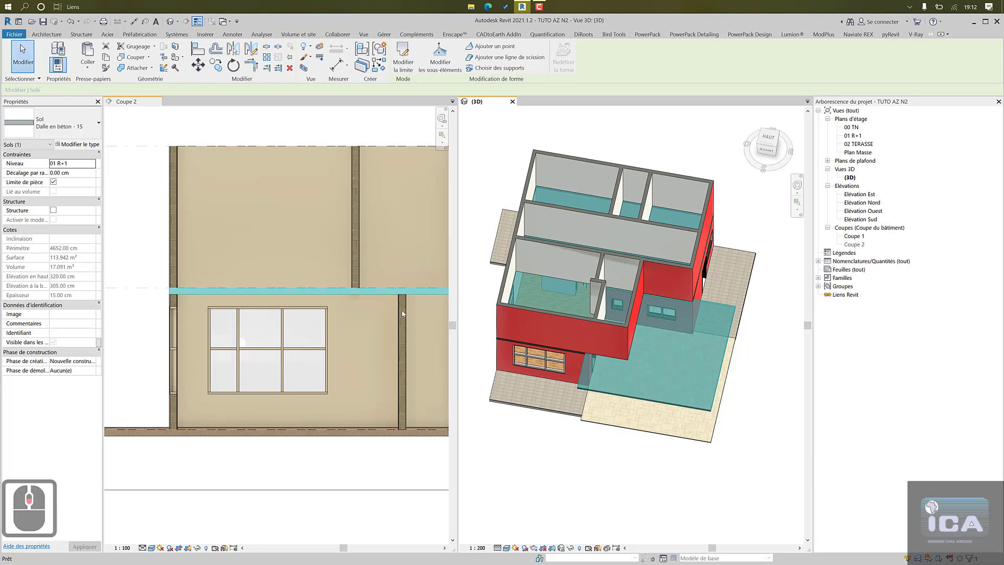
pyautogui.scroll(4, 403, 293)
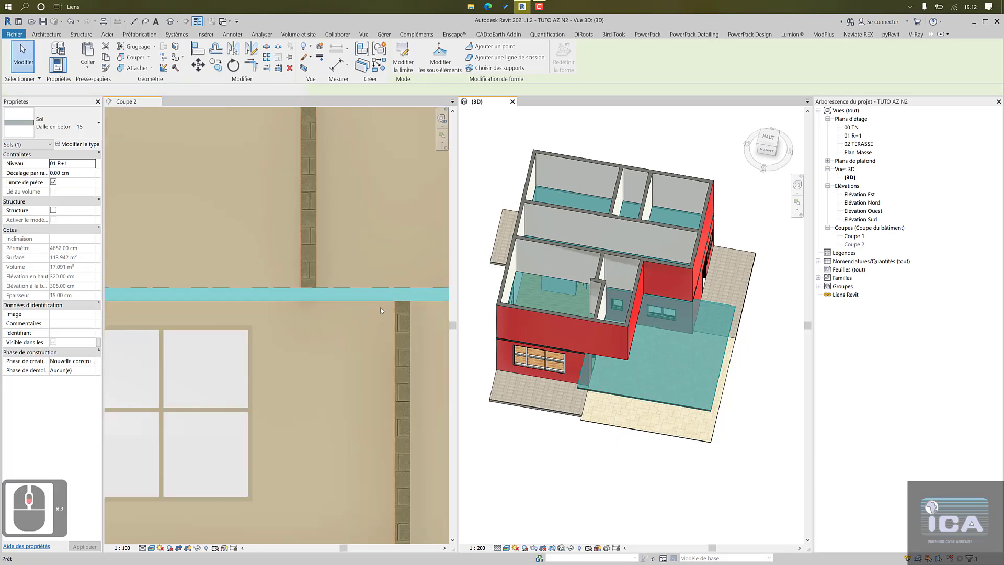
pyautogui.scroll(-4, 320, 314)
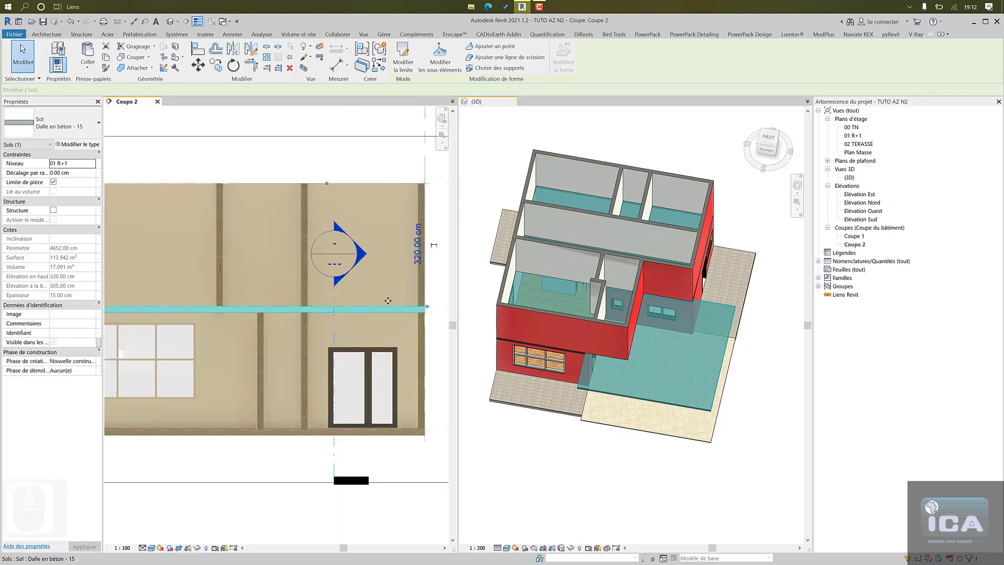
pyautogui.click(396, 349)
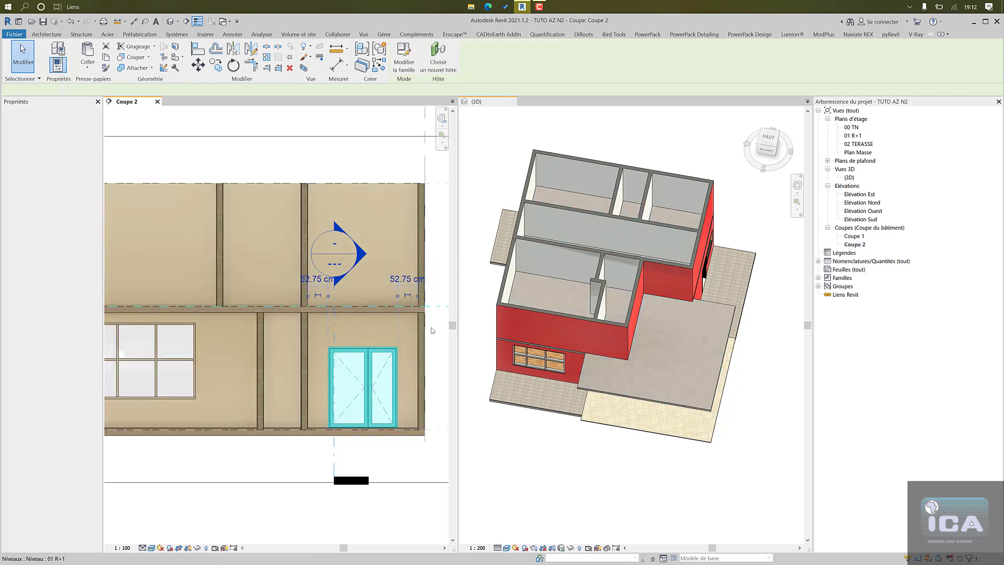
pyautogui.scroll(5, 418, 315)
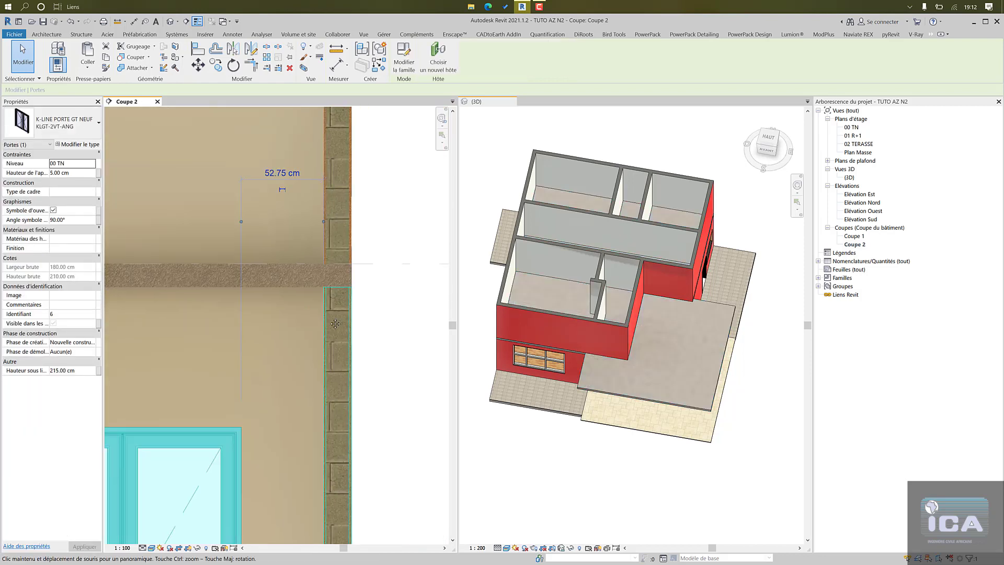
pyautogui.scroll(3, 334, 285)
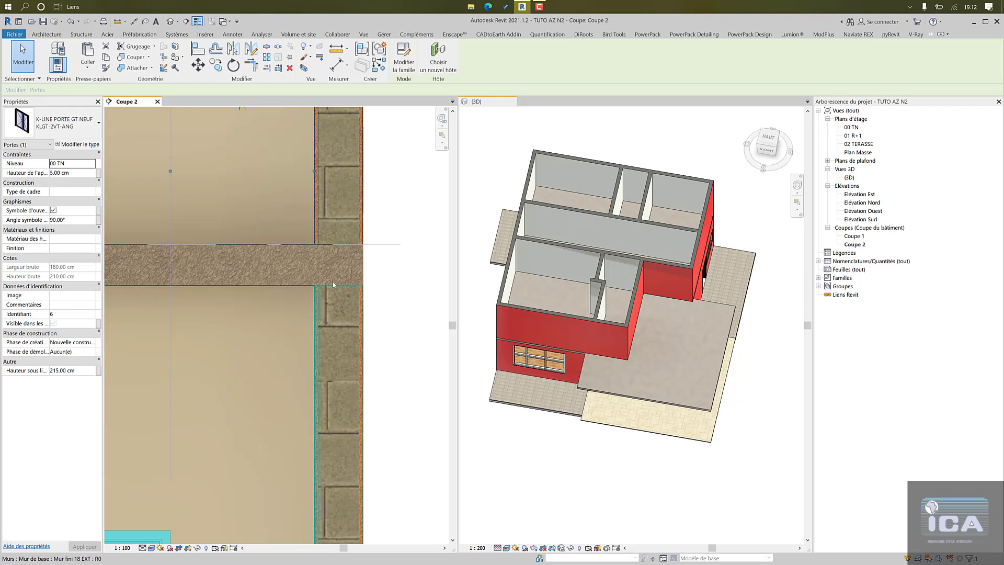
pyautogui.scroll(-4, 340, 233)
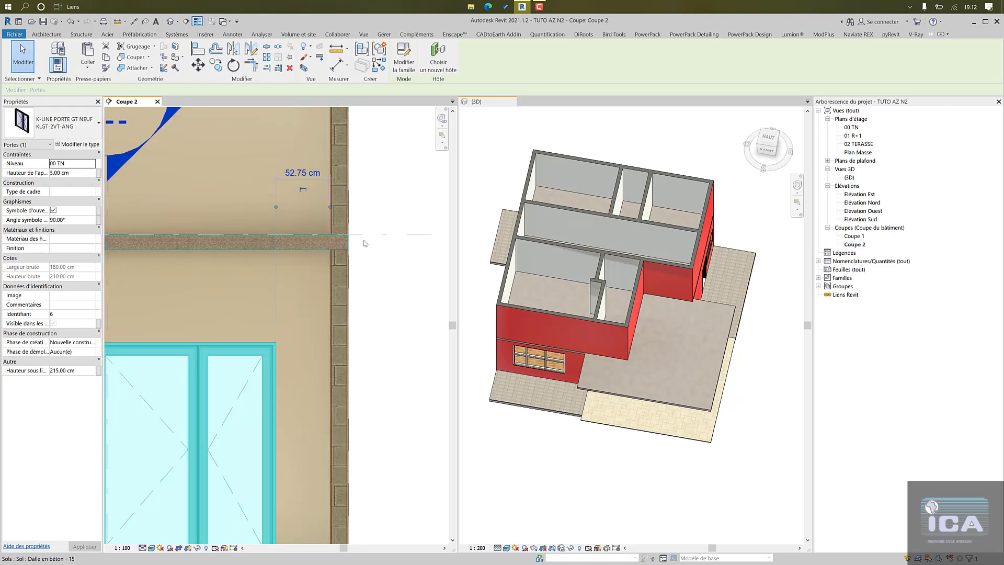
pyautogui.scroll(-4, 340, 238)
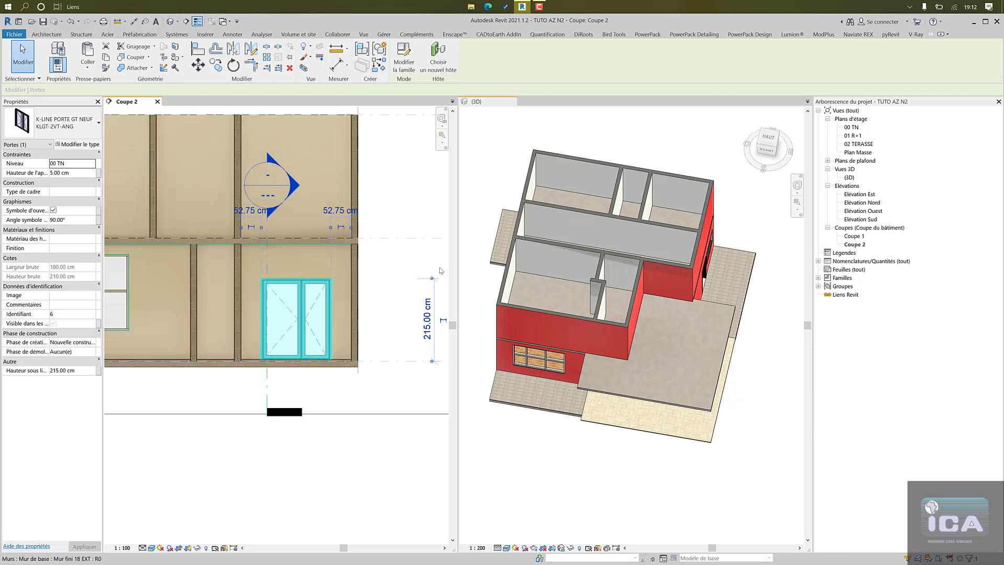
pyautogui.scroll(-4, 591, 324)
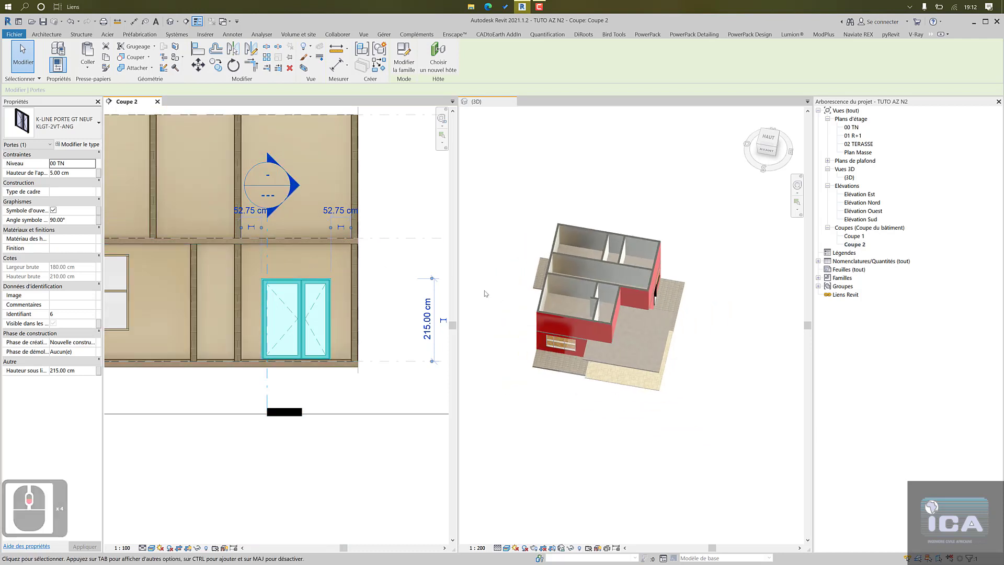
# - Close Coupe 2 and inspect the R+1 slab edge between the two storeys of exterior walls in 3D
pyautogui.click(156, 102)
pyautogui.click(396, 359)
pyautogui.moveTo(396, 359); pyautogui.dragTo(235, 253, button='middle')
pyautogui.scroll(10, 388, 324)
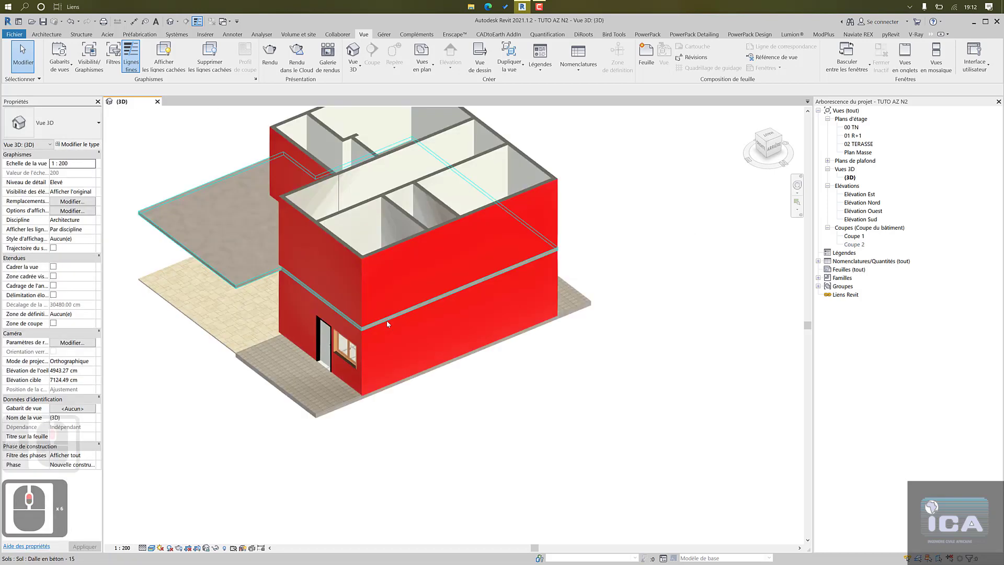
pyautogui.scroll(-7, 365, 335)
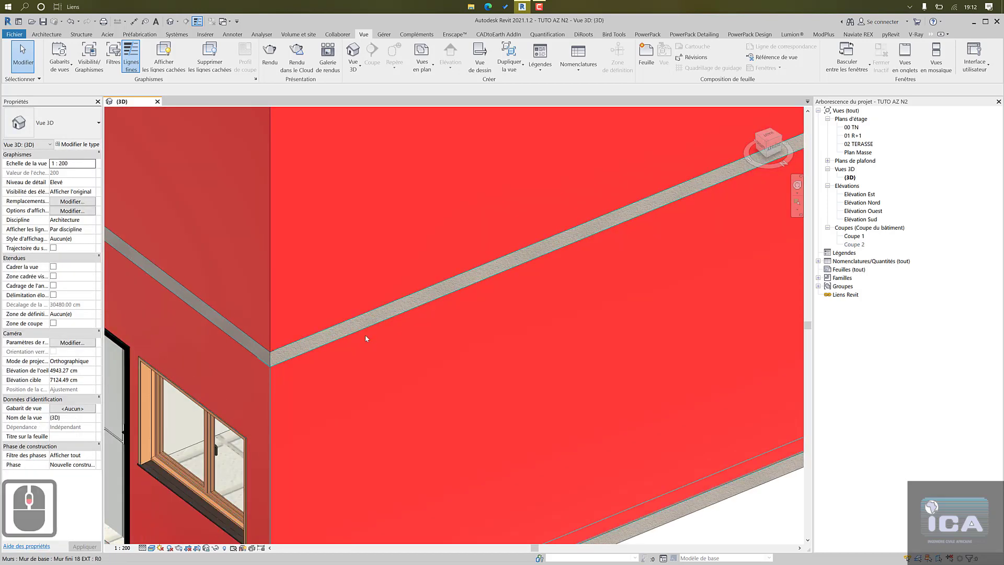
pyautogui.keyDown('shift'); pyautogui.moveTo(541, 282); pyautogui.dragTo(667, 193, button='middle'); pyautogui.keyUp('shift')
pyautogui.keyDown('shift'); pyautogui.moveTo(692, 131); pyautogui.dragTo(718, 101, button='middle'); pyautogui.keyUp('shift')
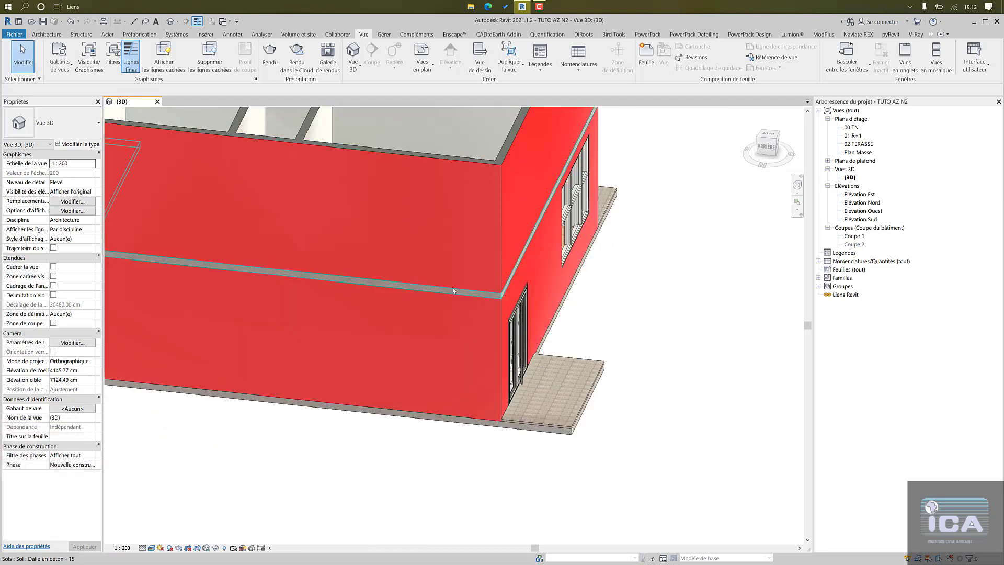
# - Check the base of the R+1 rear exterior wall against the slab, comparing the joint along the rear and side facades
pyautogui.click(467, 269)
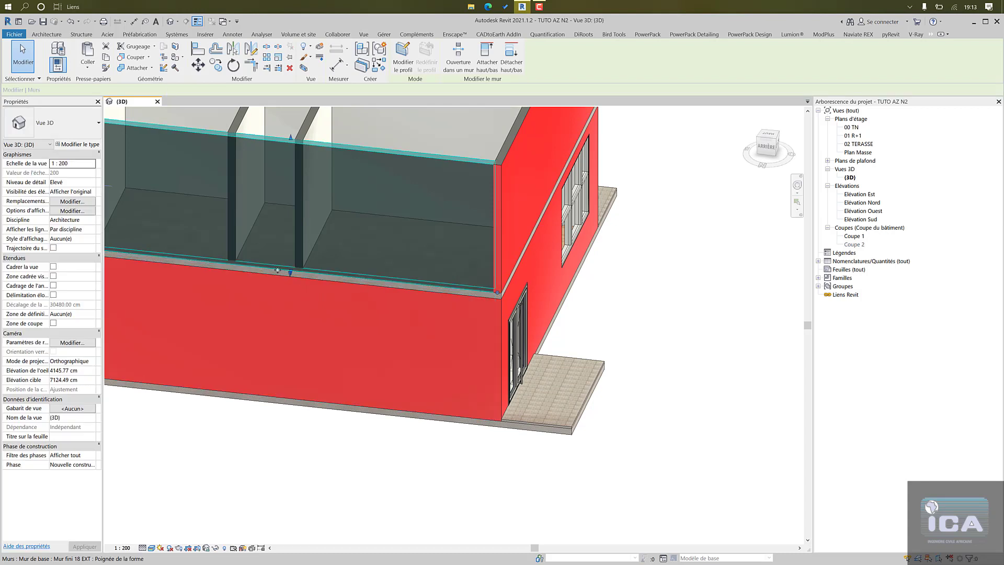
pyautogui.click(460, 265)
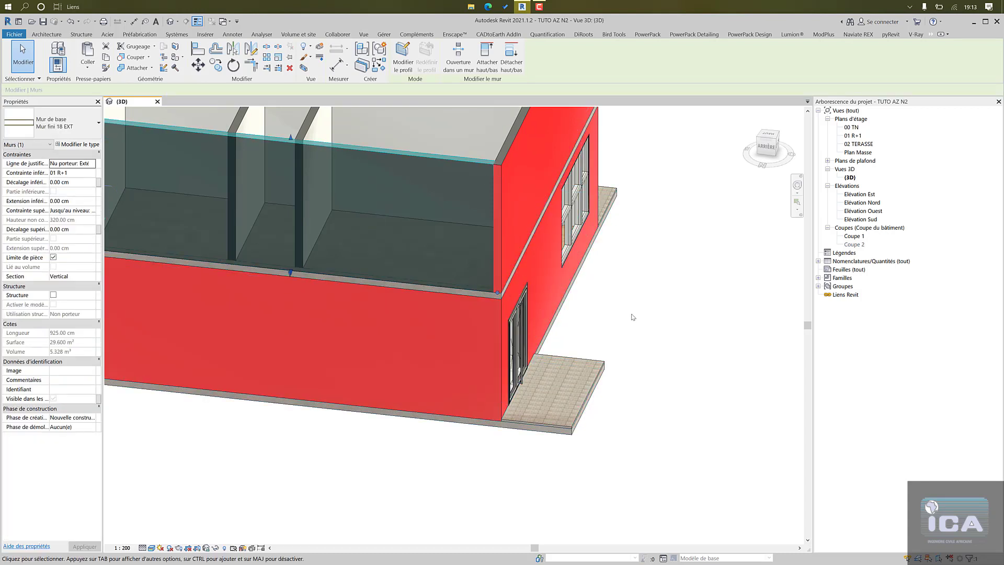
pyautogui.scroll(-4, 633, 317)
pyautogui.keyDown('shift'); pyautogui.moveTo(639, 311); pyautogui.dragTo(706, 336, button='middle'); pyautogui.keyUp('shift')
pyautogui.click(532, 379)
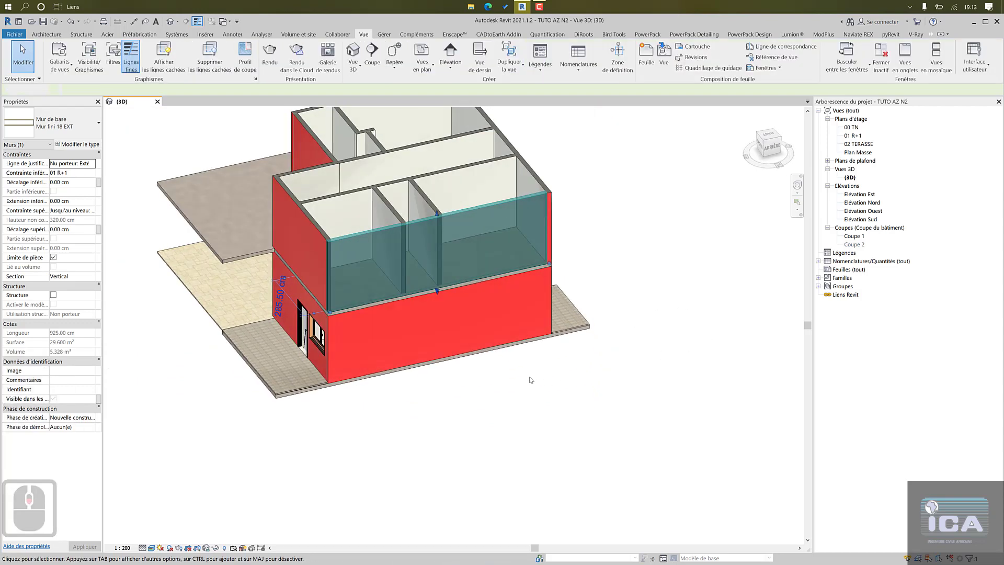
pyautogui.scroll(3, 435, 272)
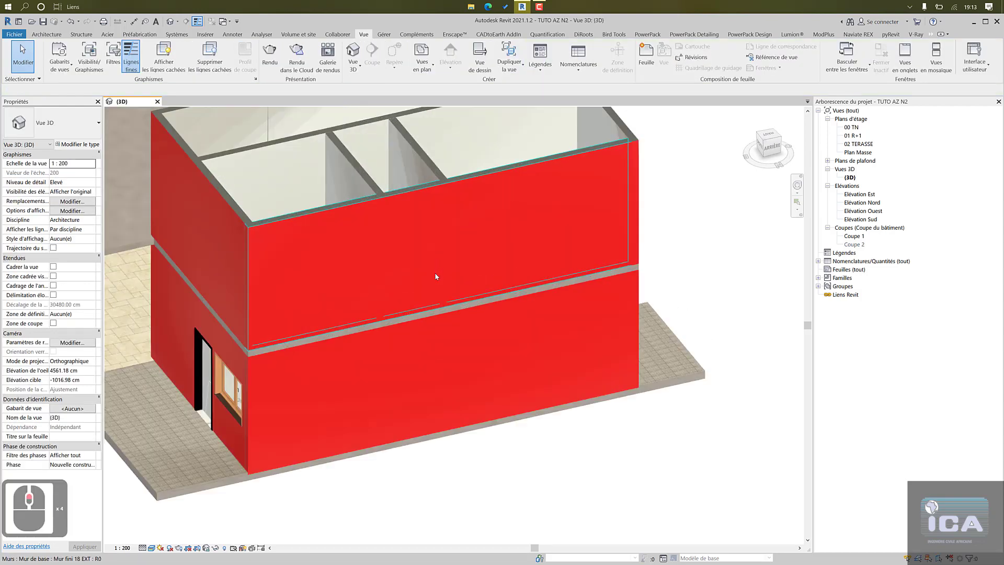
pyautogui.scroll(-5, 435, 274)
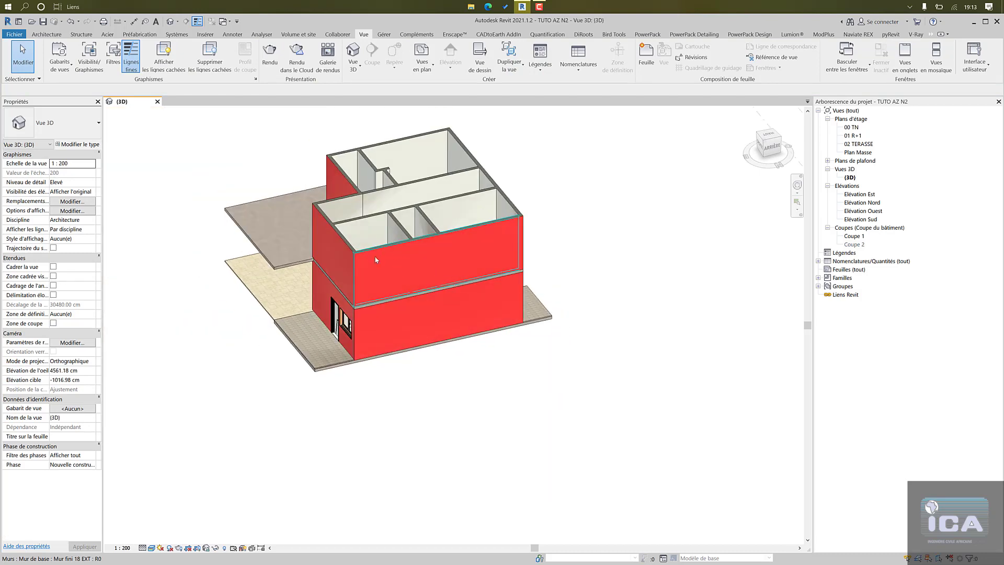
pyautogui.scroll(5, 392, 301)
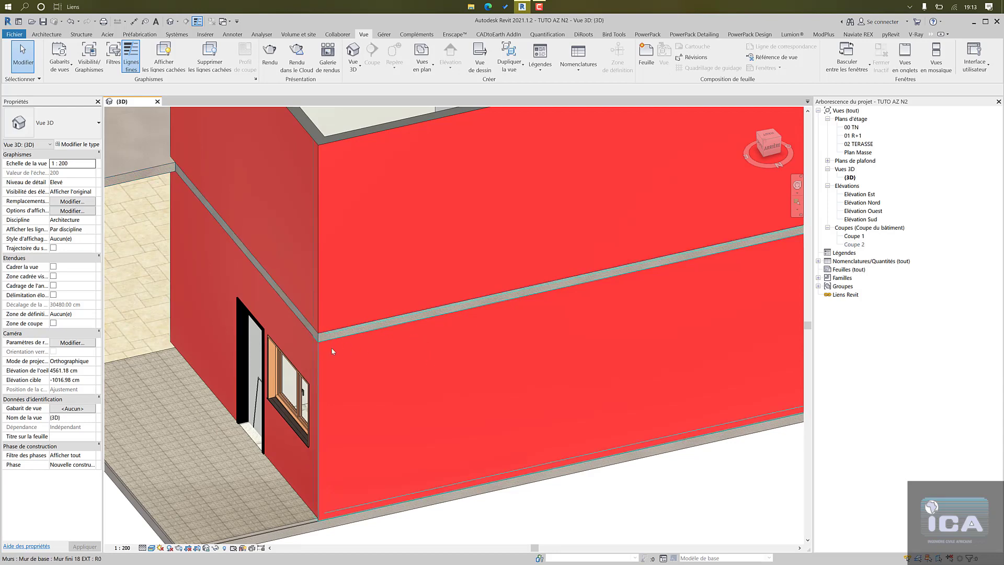
pyautogui.scroll(-3, 321, 351)
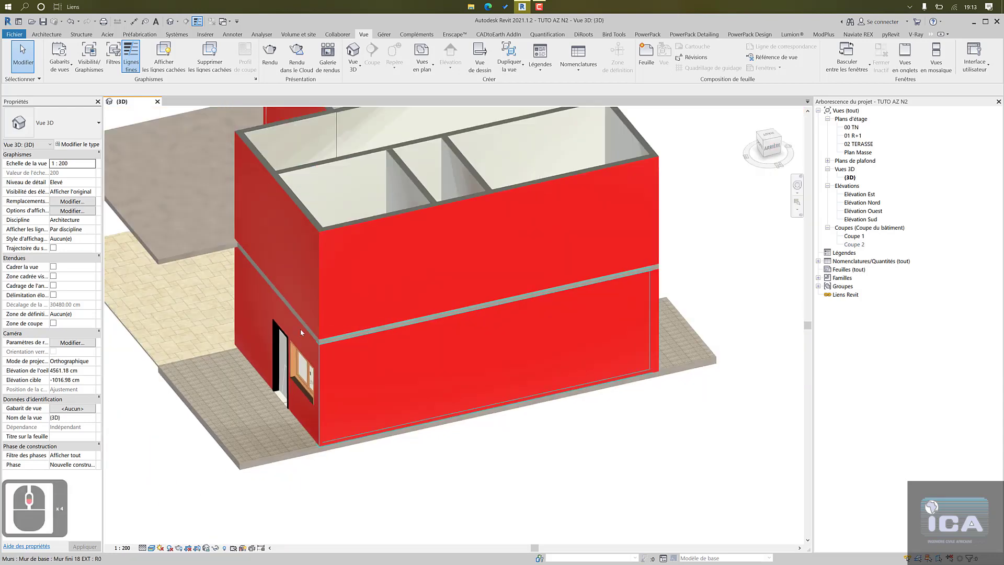
pyautogui.scroll(-1, 426, 301)
pyautogui.keyDown('shift'); pyautogui.moveTo(426, 302); pyautogui.dragTo(448, 338, button='middle'); pyautogui.keyUp('shift')
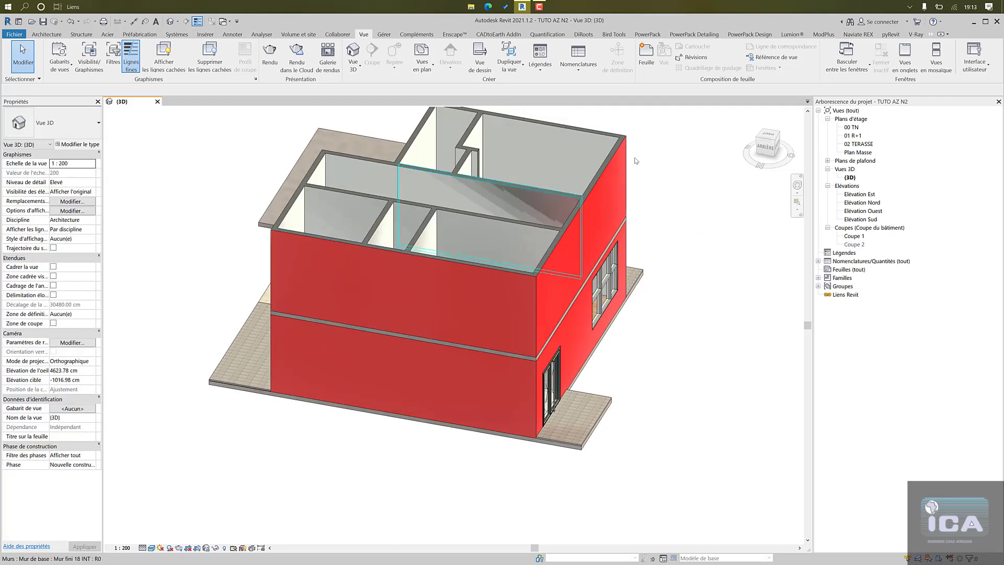
# - Open the 00 TN floor plan and bring up the ground-floor layout
pyautogui.doubleClick(852, 127)
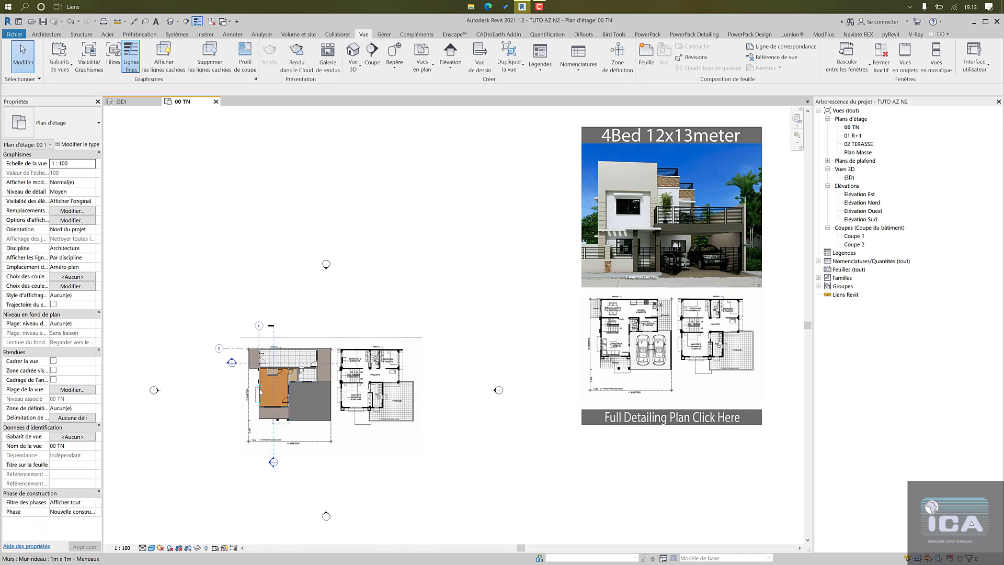
pyautogui.scroll(10, 263, 388)
pyautogui.moveTo(284, 371); pyautogui.dragTo(274, 328, button='middle')
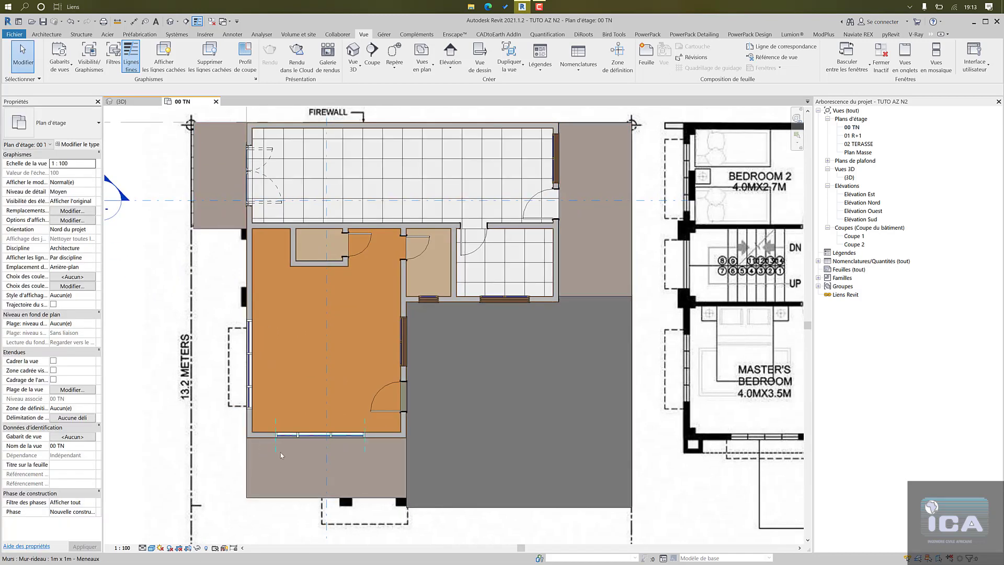
# - Open section Coupe 2 from its marker in the 00 TN plan and examine the exterior wall joint at the R+1 slab
pyautogui.scroll(-8, 263, 384)
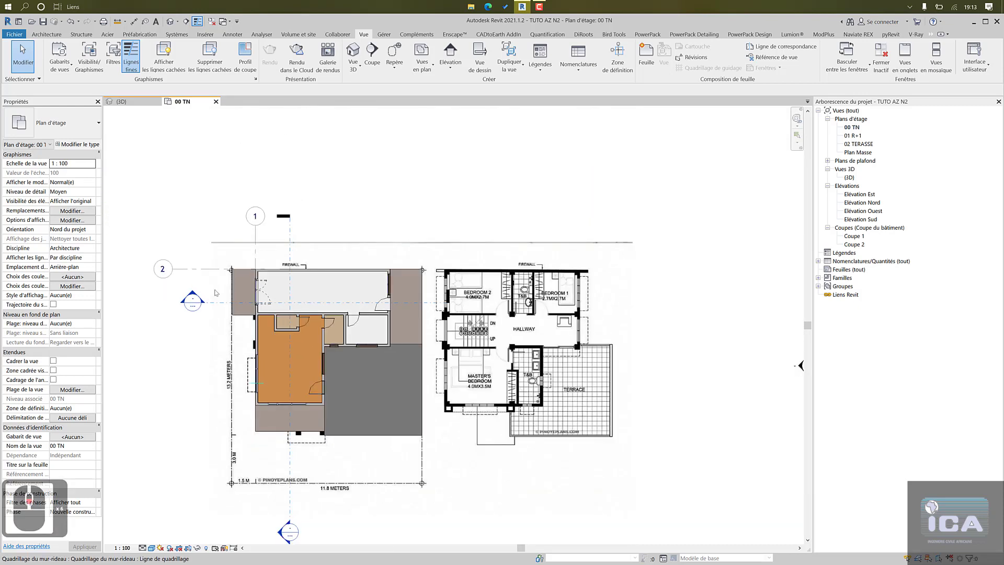
pyautogui.doubleClick(283, 535)
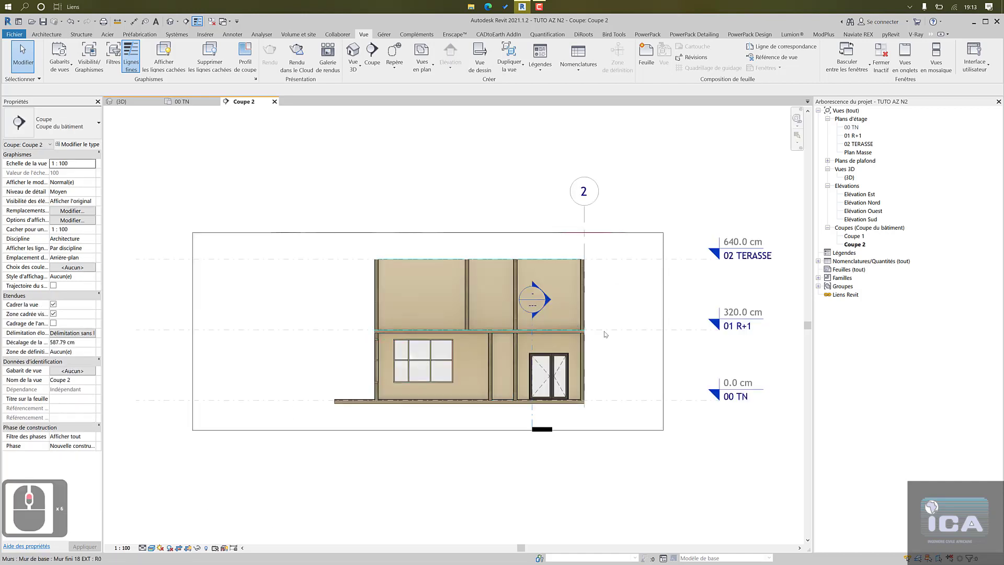
pyautogui.scroll(6, 574, 326)
pyautogui.scroll(4, 510, 305)
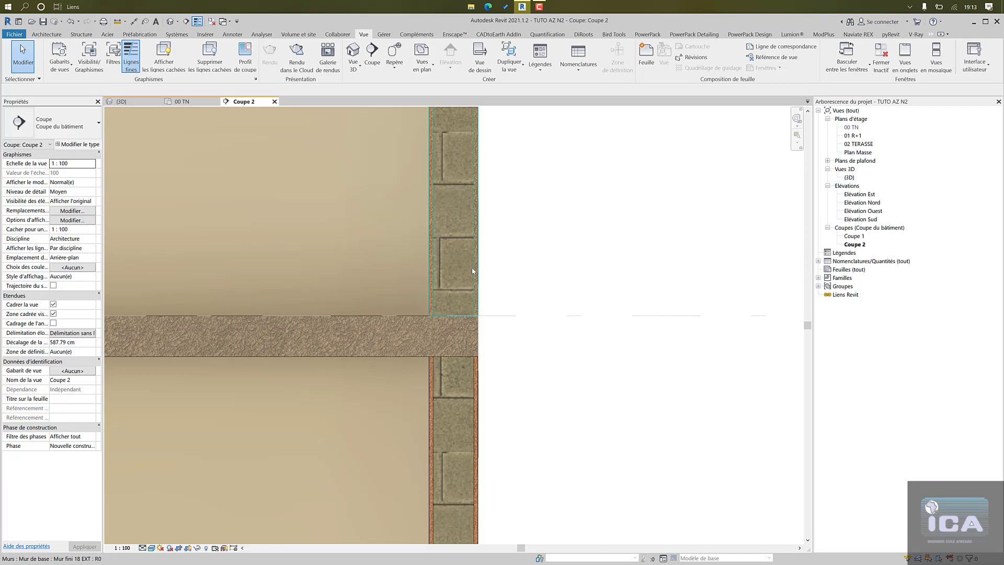
# - Try to extend the base of the R+1 exterior wall 15 cm down to the slab's underside, and undo the extension
pyautogui.click(471, 272)
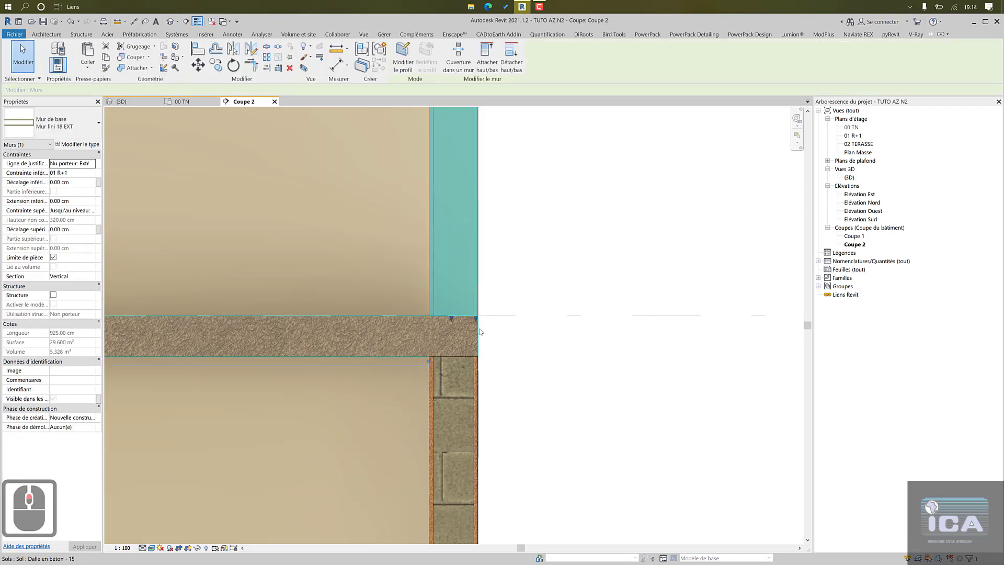
pyautogui.scroll(4, 480, 335)
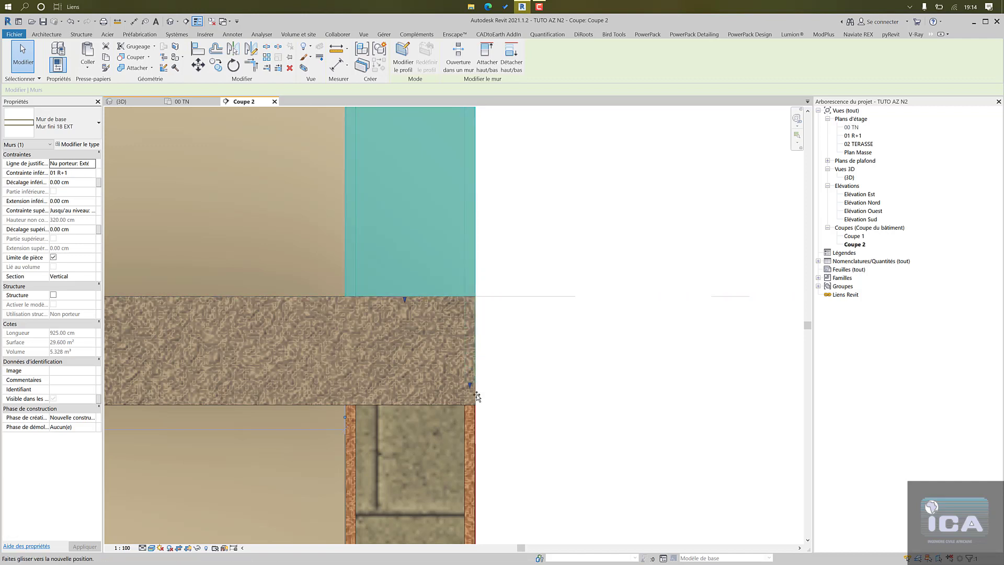
pyautogui.moveTo(477, 403); pyautogui.dragTo(473, 407)
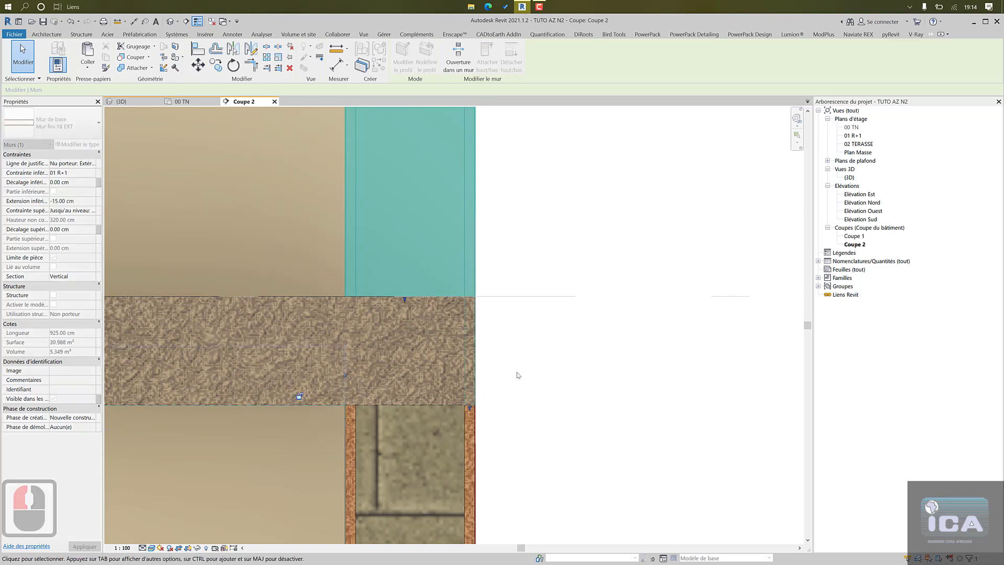
pyautogui.click(518, 375)
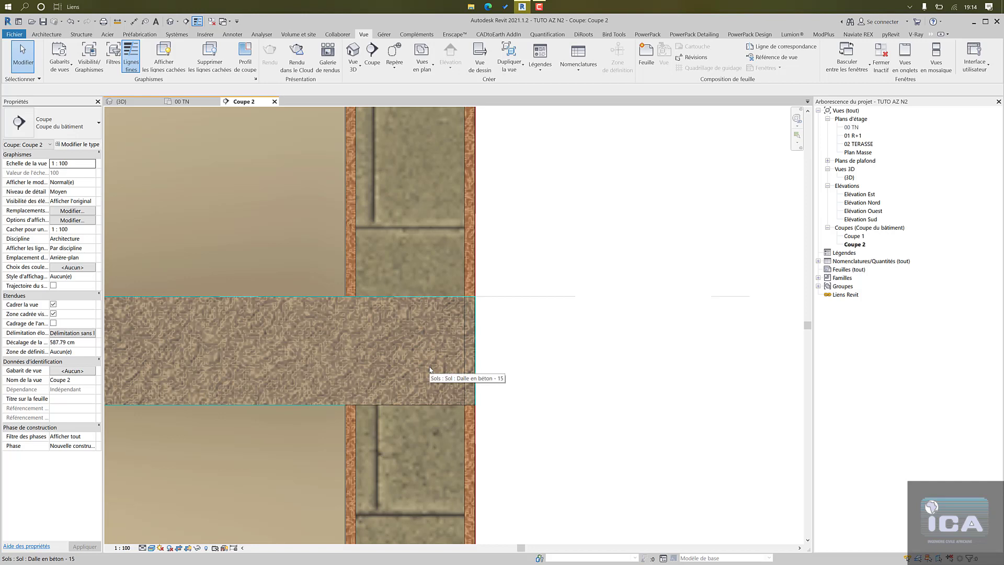
pyautogui.click(73, 21)
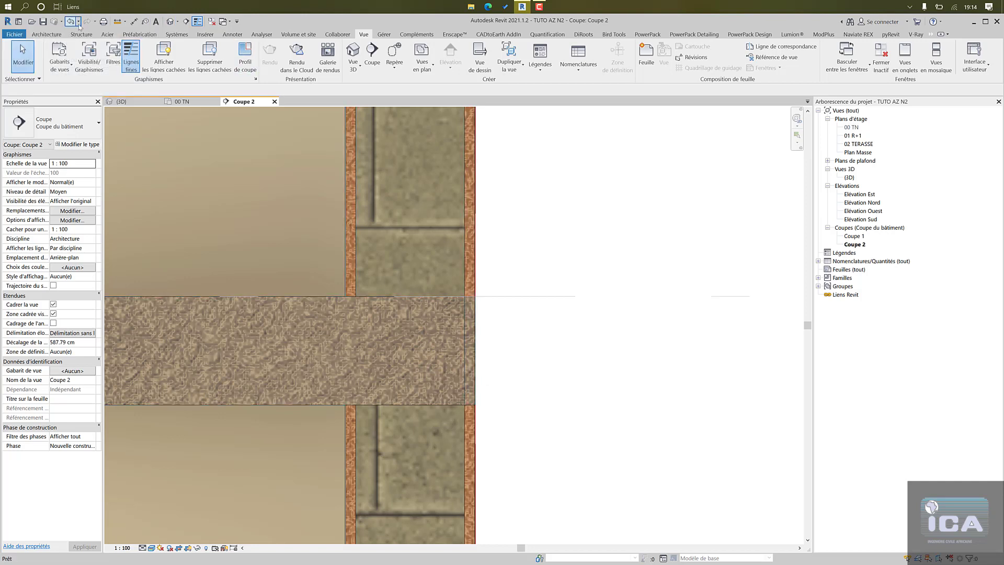
# - Try to raise the R+1 concrete slab about 4 cm where it meets the exterior wall
pyautogui.click(435, 342)
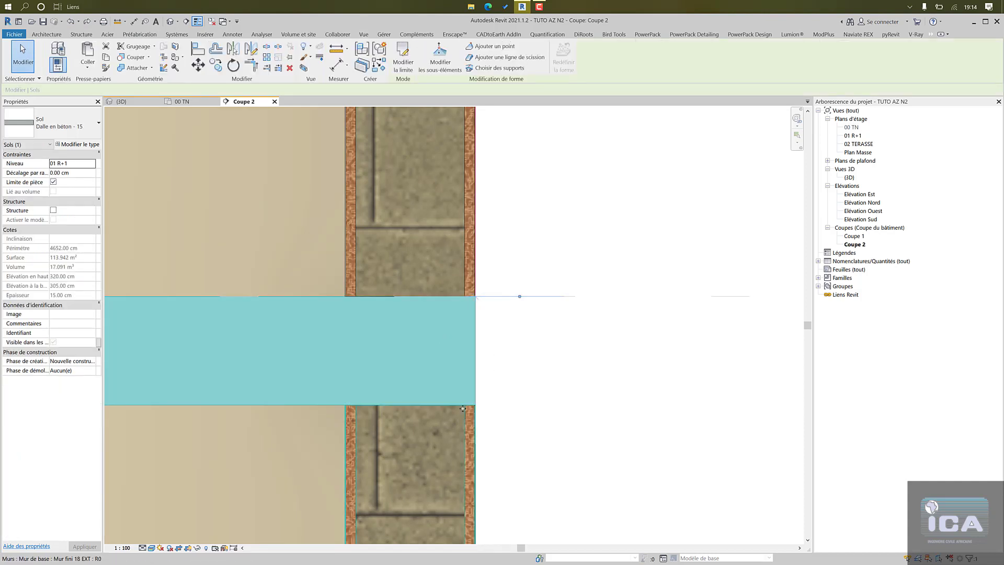
pyautogui.moveTo(468, 353); pyautogui.dragTo(472, 324)
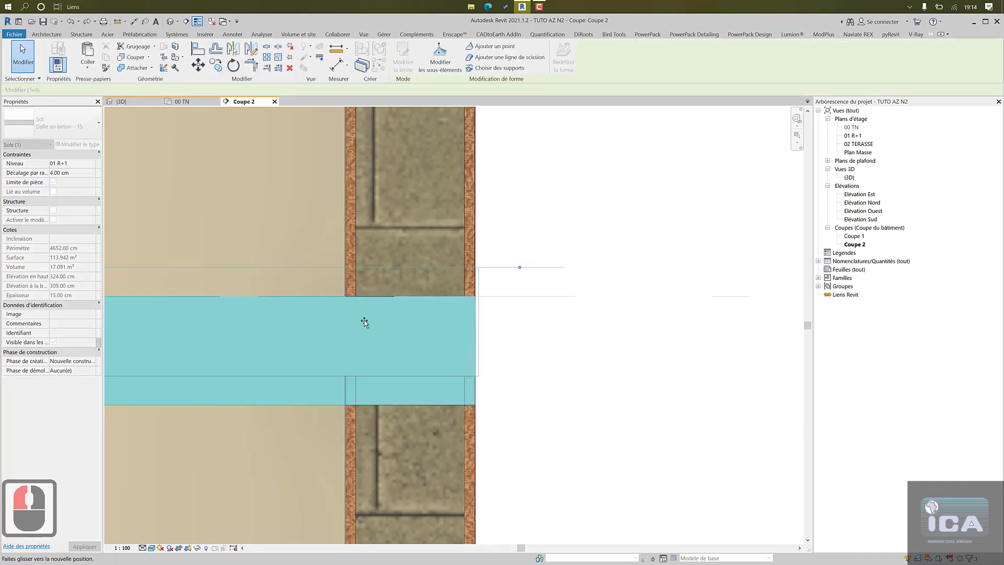
pyautogui.click(286, 203)
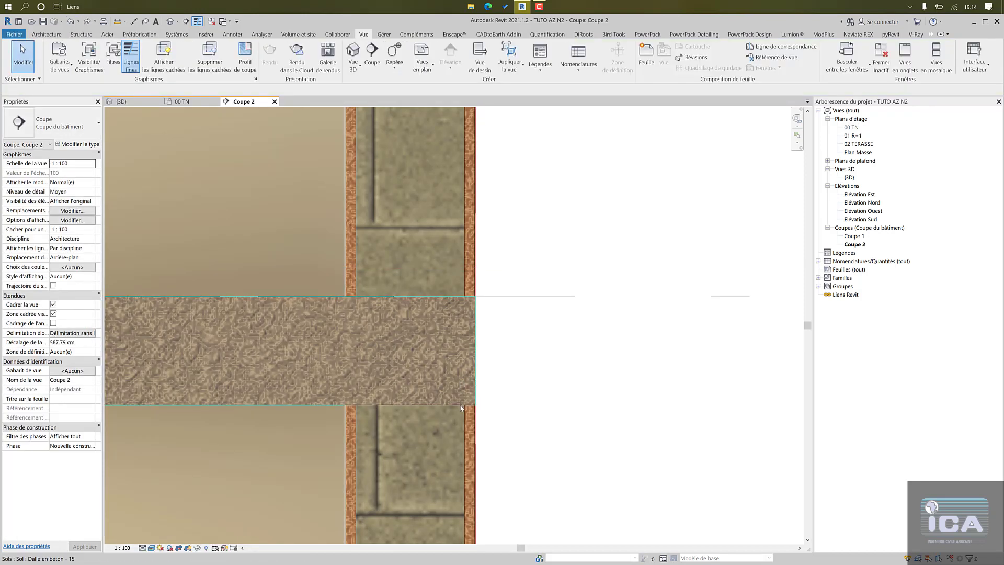
pyautogui.click(461, 396)
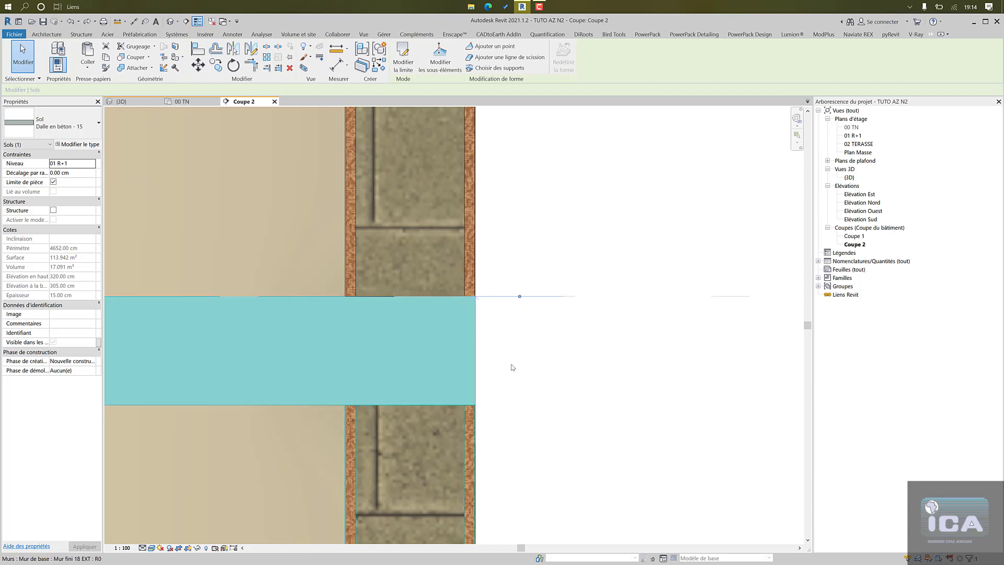
pyautogui.click(488, 350)
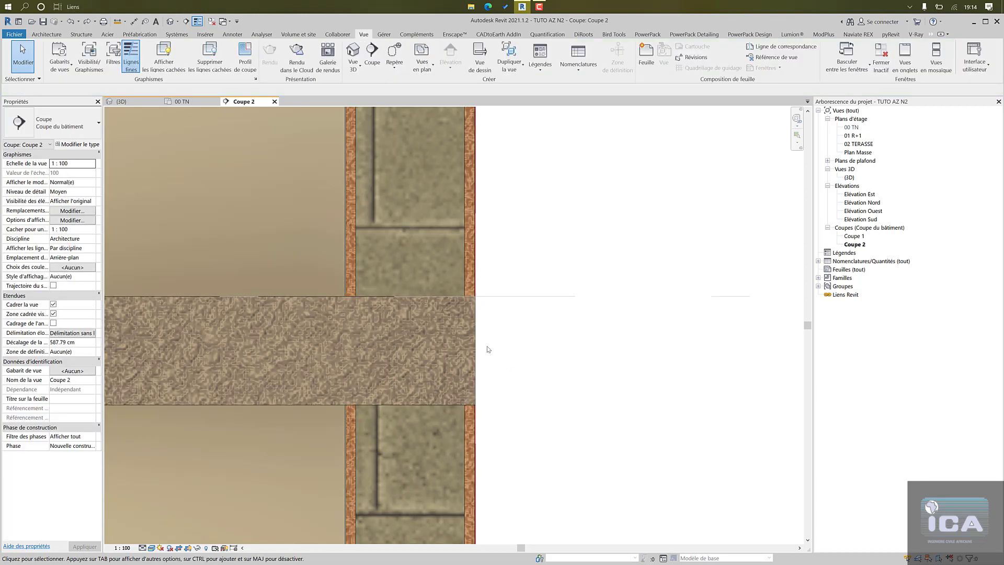
# - Open the 01 R+1 floor plan
pyautogui.scroll(-1, 487, 349)
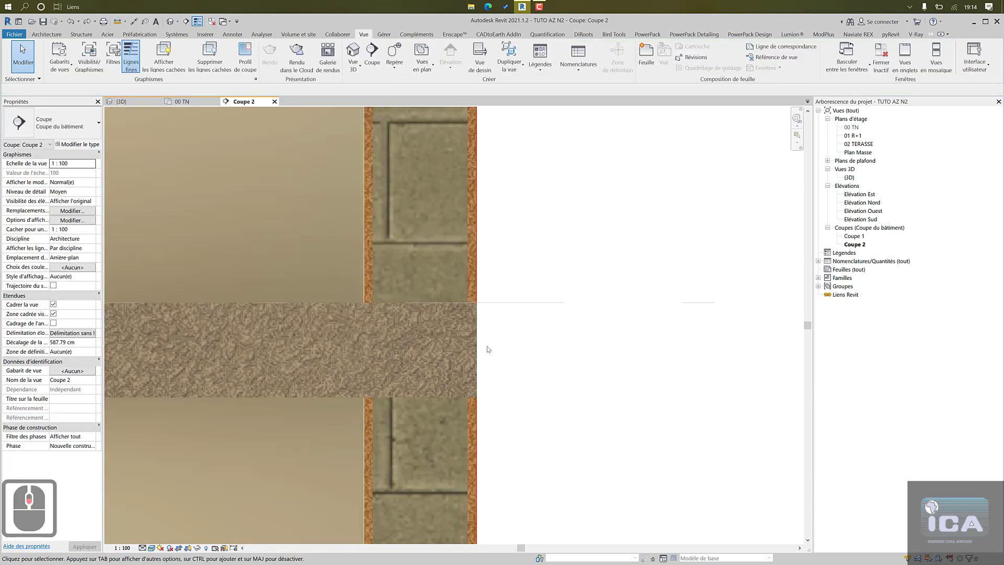
pyautogui.moveTo(482, 338); pyautogui.dragTo(512, 323, button='middle')
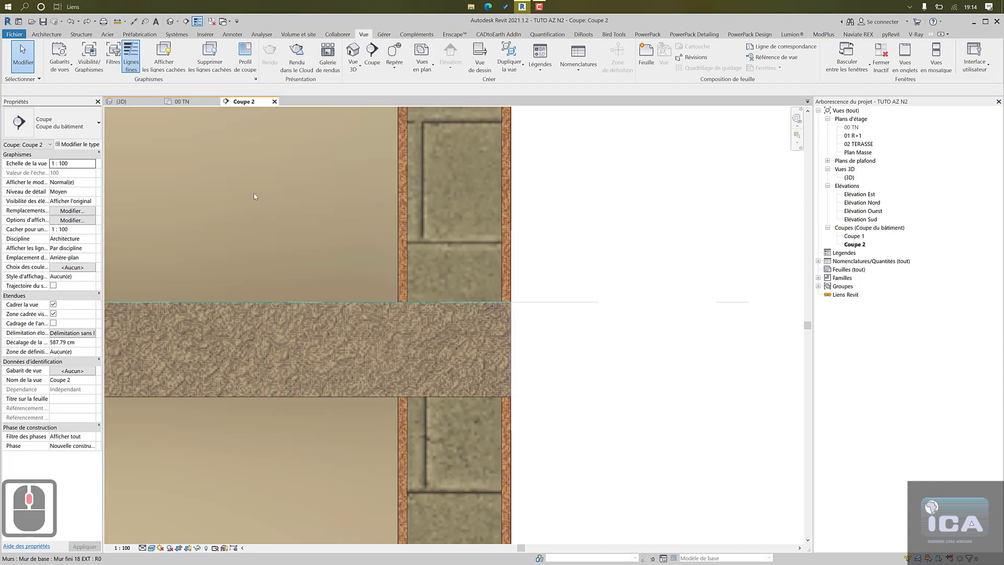
pyautogui.click(186, 101)
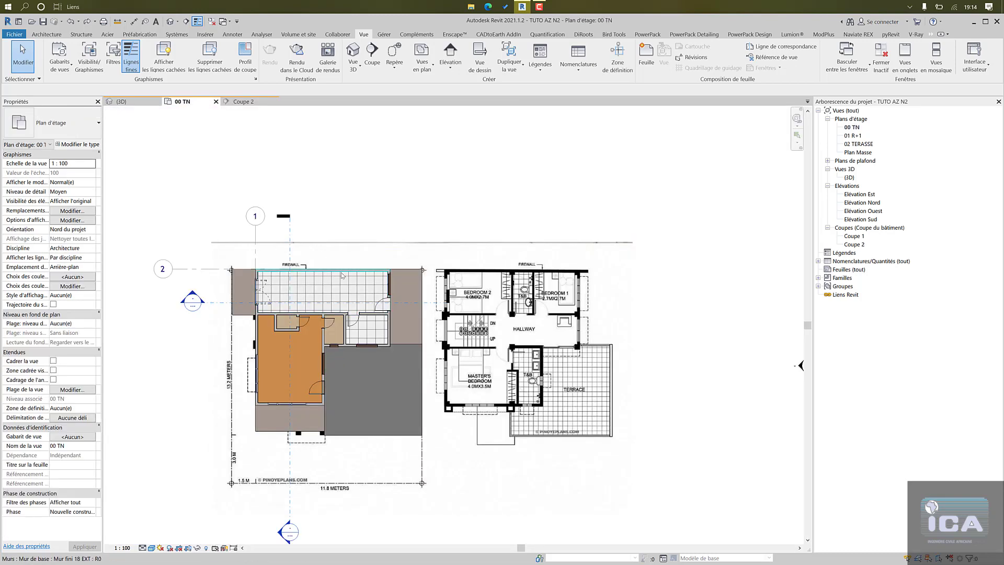
pyautogui.doubleClick(849, 135)
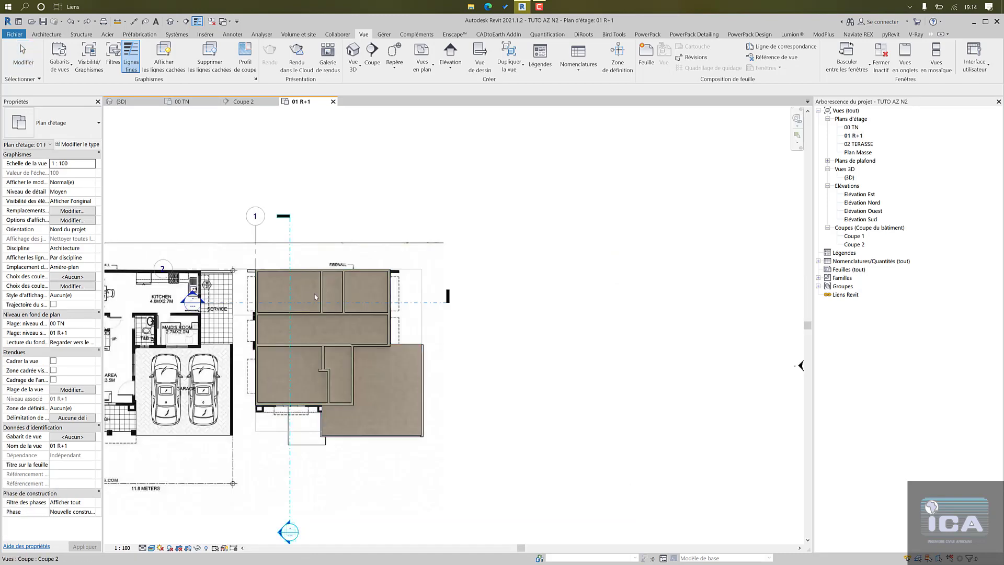
# - Start editing the boundary of the Dalle en béton - 15 floor, focusing on its edge along the north wall of Bedroom 2
pyautogui.scroll(4, 293, 276)
pyautogui.moveTo(333, 268); pyautogui.dragTo(423, 247, button='middle')
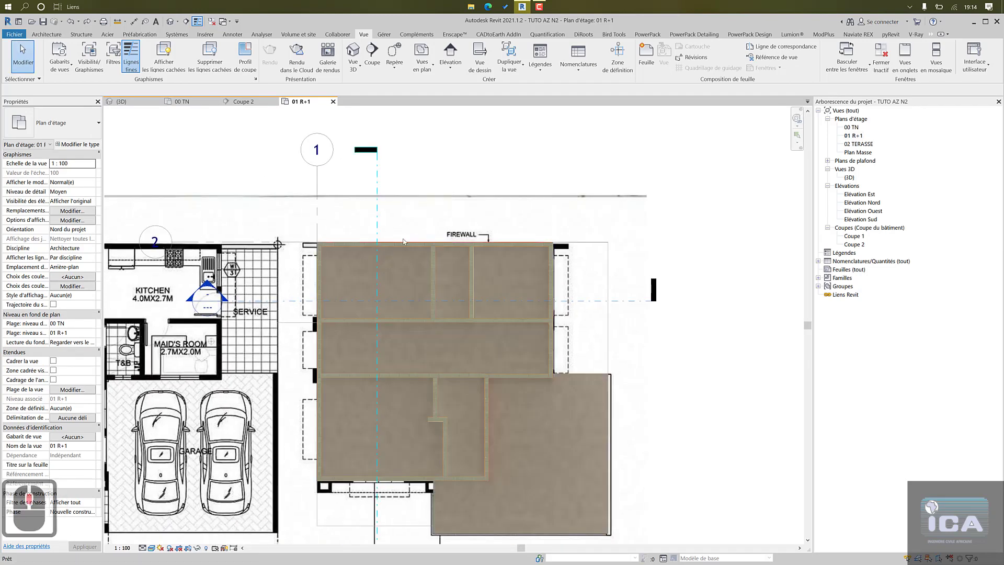
pyautogui.click(403, 269)
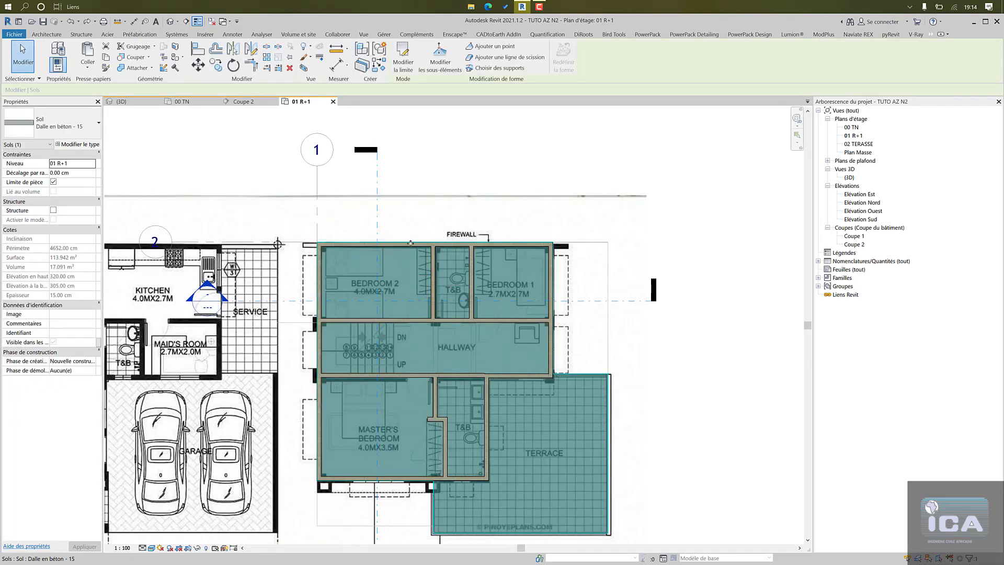
pyautogui.click(402, 66)
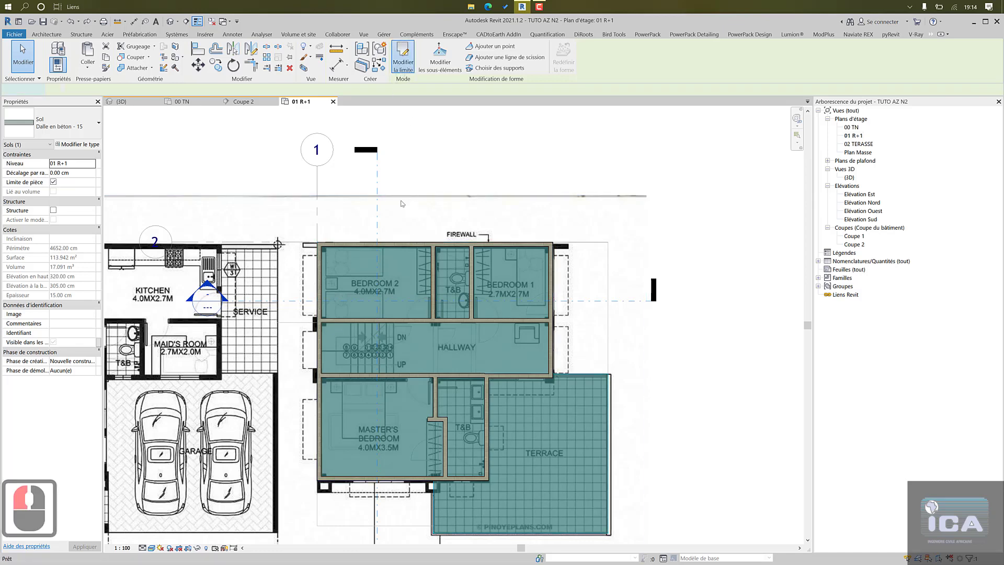
pyautogui.scroll(9, 371, 246)
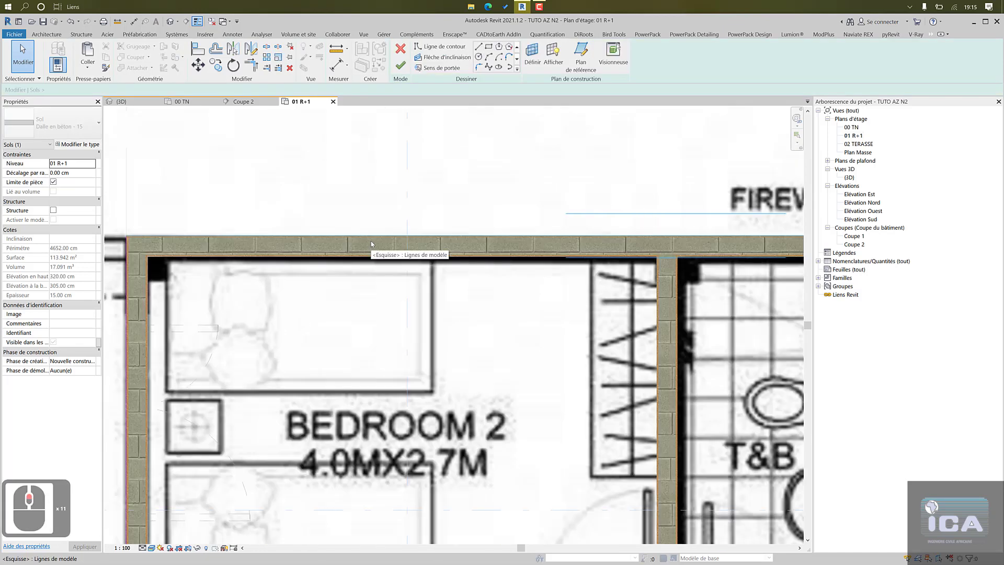
pyautogui.scroll(5, 478, 220)
pyautogui.scroll(3, 505, 233)
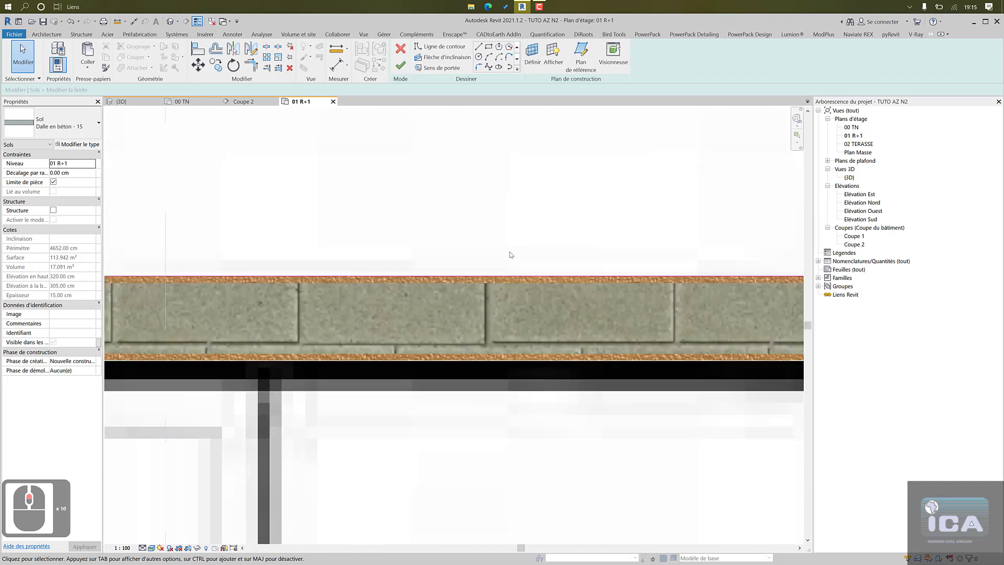
pyautogui.click(505, 278)
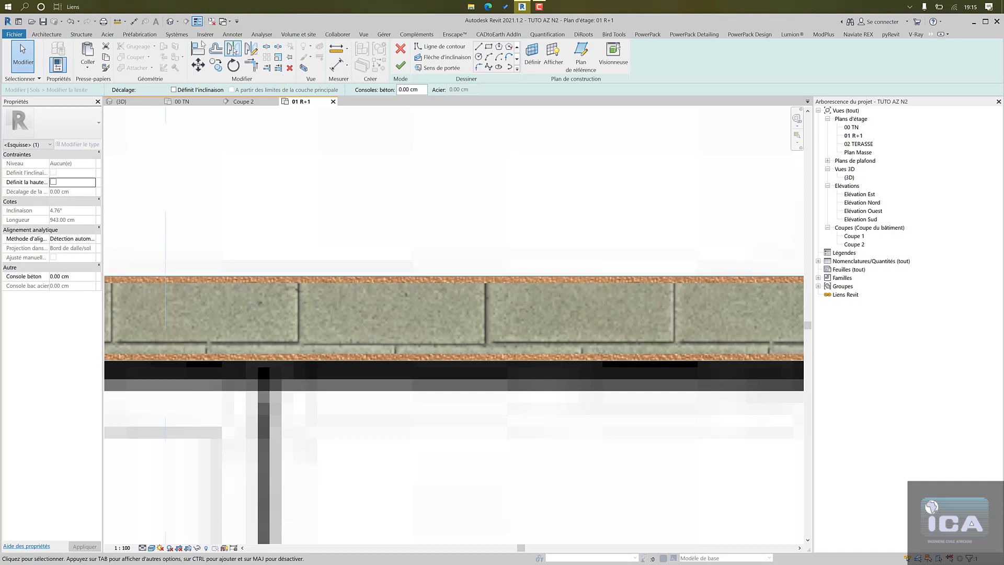
pyautogui.click(197, 22)
pyautogui.press('Escape')
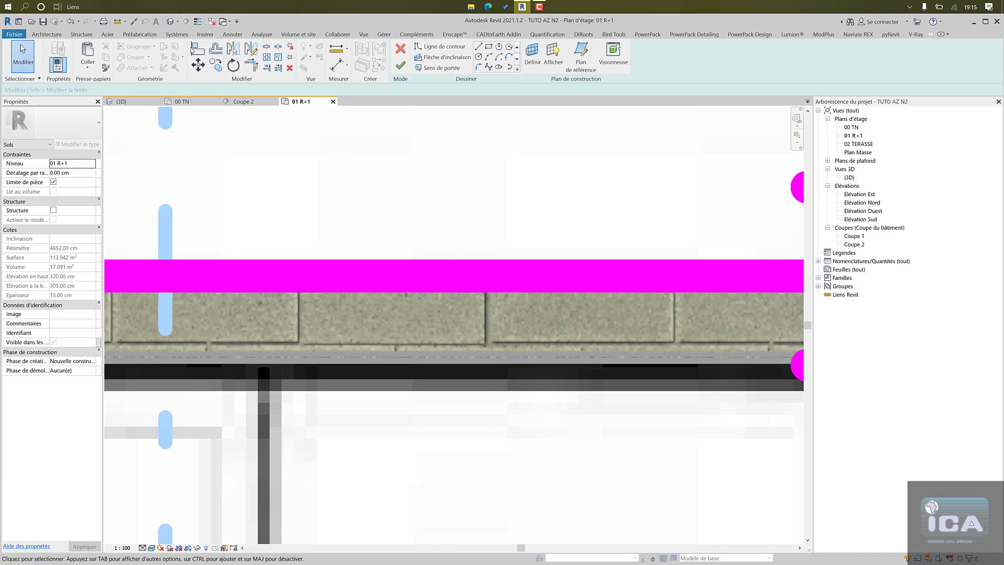
pyautogui.click(197, 22)
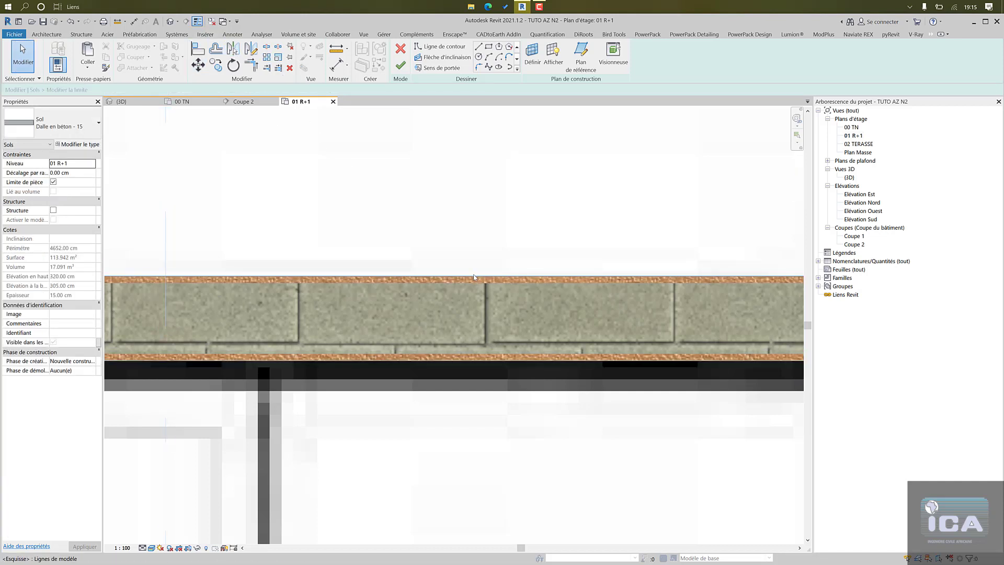
# - Set the 01 R+1 plan's visual style to Ligne cachée
pyautogui.click(145, 549)
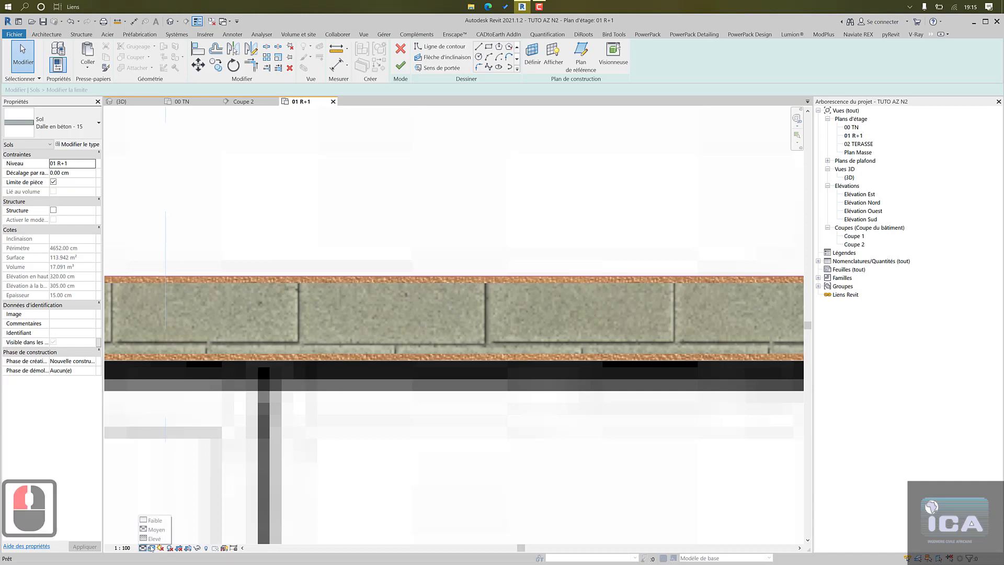
pyautogui.click(151, 548)
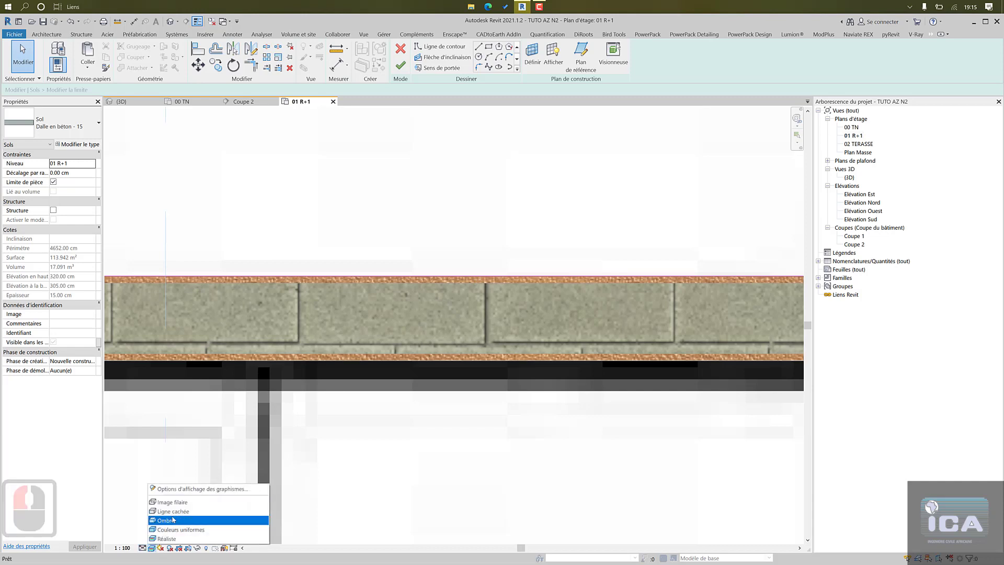
pyautogui.click(173, 516)
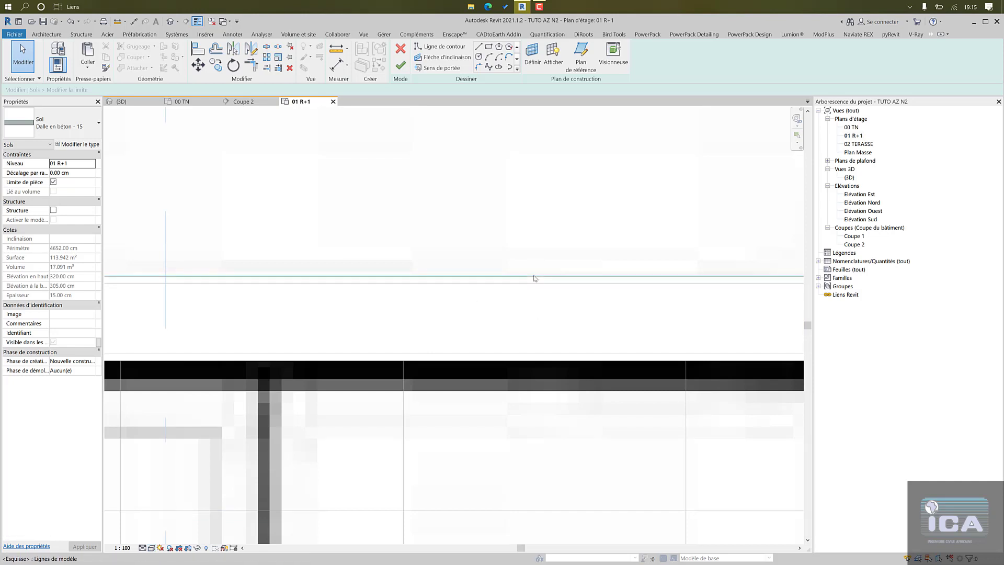
# - Move the floor's north boundary line inward to the outer face of the wall's block core, behind the exterior finish layer
pyautogui.click(551, 276)
pyautogui.moveTo(552, 253); pyautogui.dragTo(560, 288)
pyautogui.scroll(-14, 560, 288)
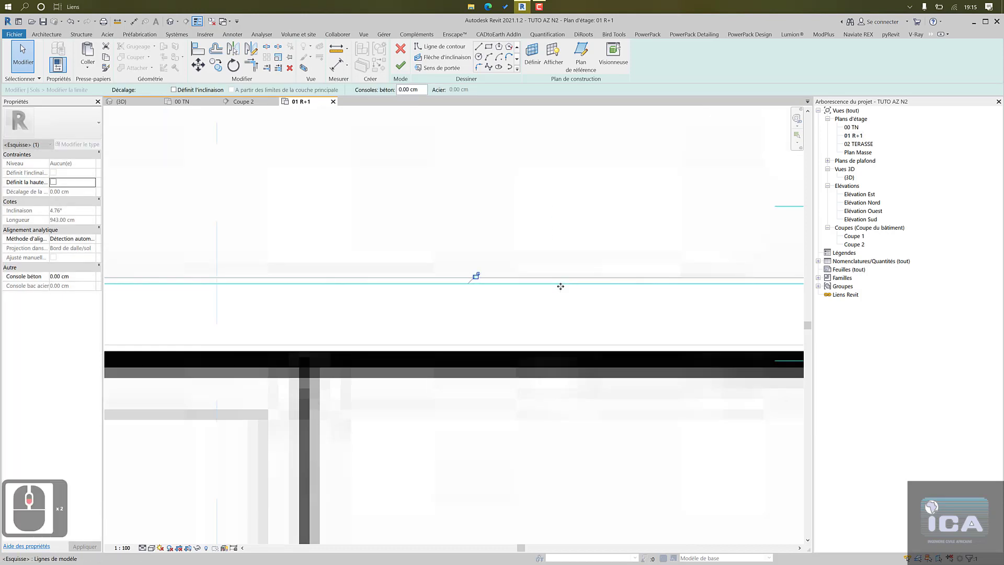
pyautogui.click(505, 251)
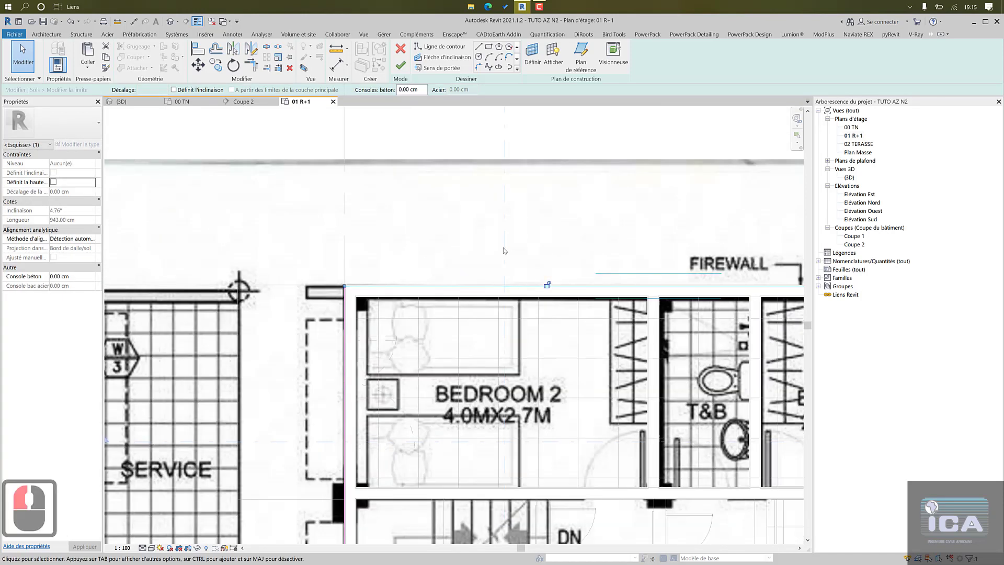
pyautogui.scroll(5, 517, 292)
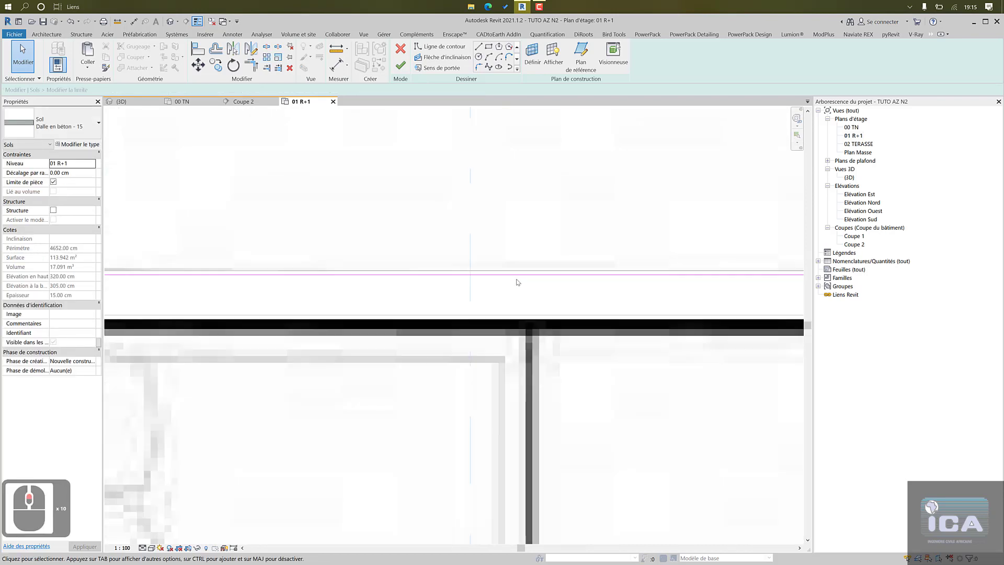
pyautogui.scroll(-5, 517, 279)
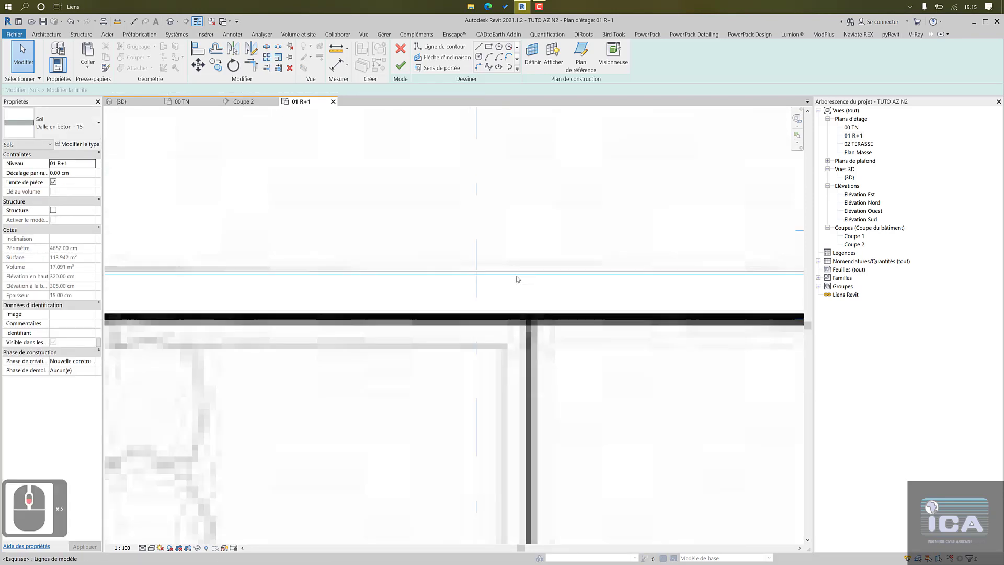
# - Examine the floor's boundary lines against the wall layers along the west and north exterior walls
pyautogui.moveTo(371, 435); pyautogui.dragTo(338, 318, button='middle')
pyautogui.scroll(11, 333, 315)
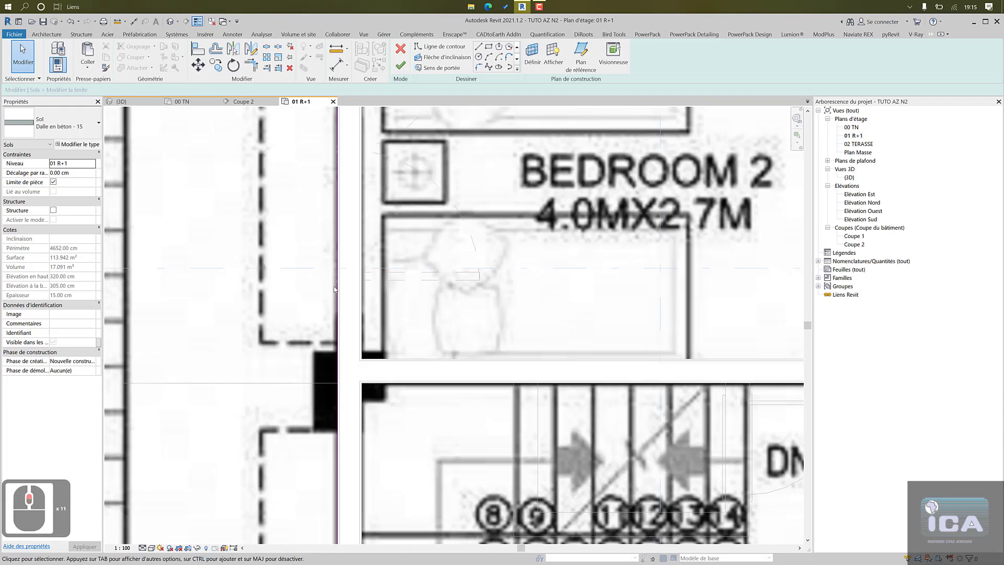
pyautogui.scroll(6, 338, 289)
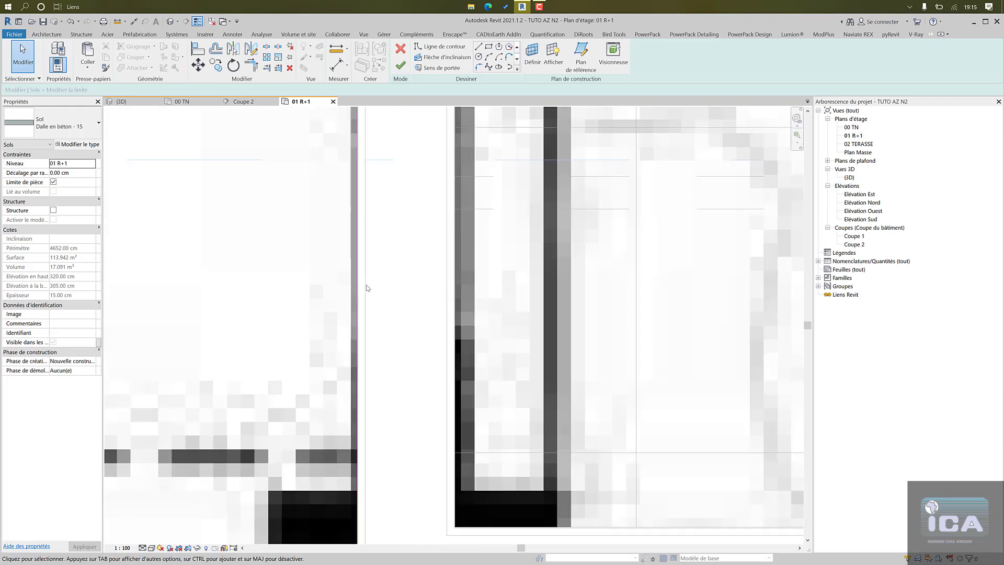
pyautogui.scroll(-6, 366, 288)
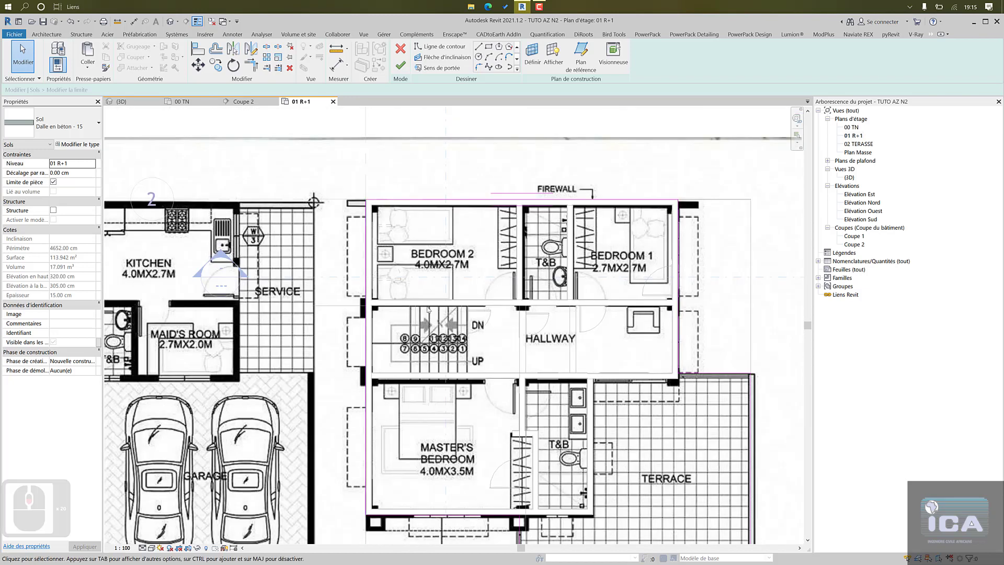
pyautogui.moveTo(427, 309); pyautogui.dragTo(388, 315, button='middle')
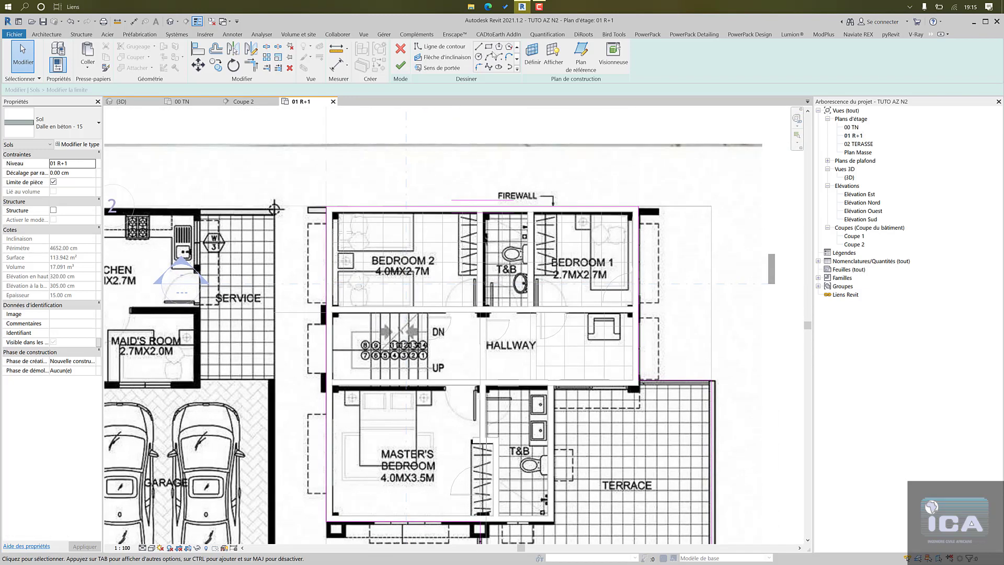
pyautogui.scroll(-1, 494, 55)
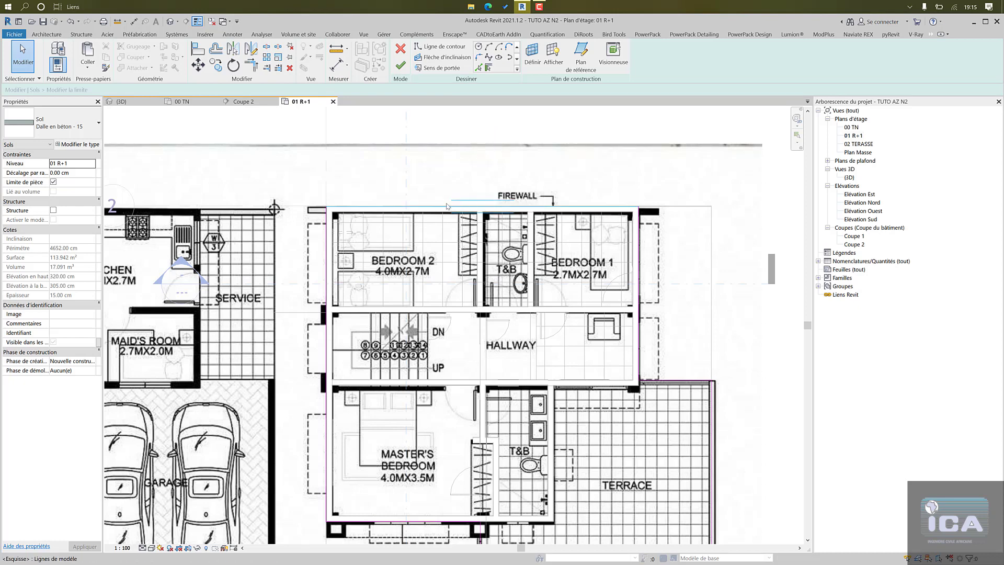
pyautogui.scroll(10, 447, 204)
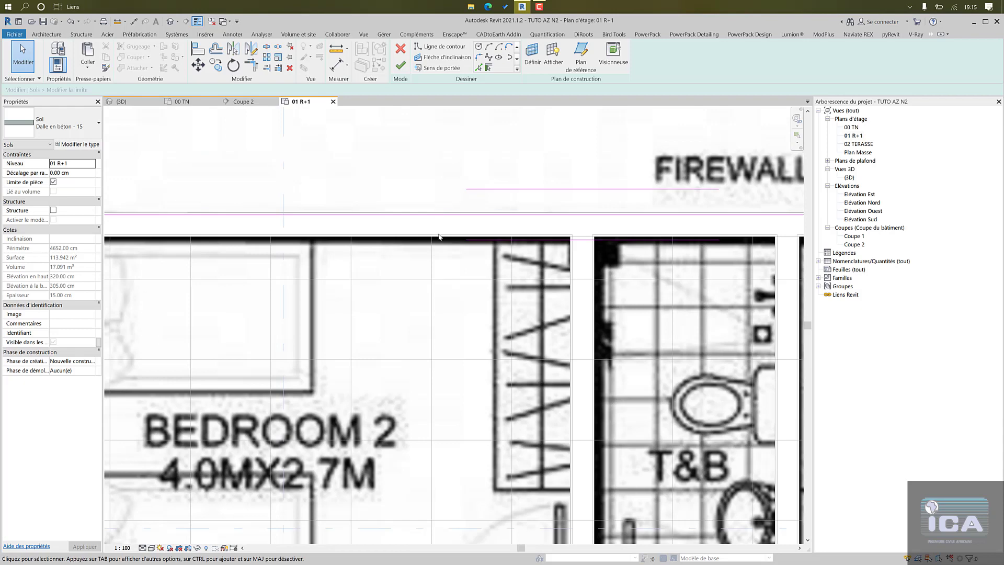
# - Finish the floor boundary edit and attach the walls below to the floor's bottom
pyautogui.click(401, 66)
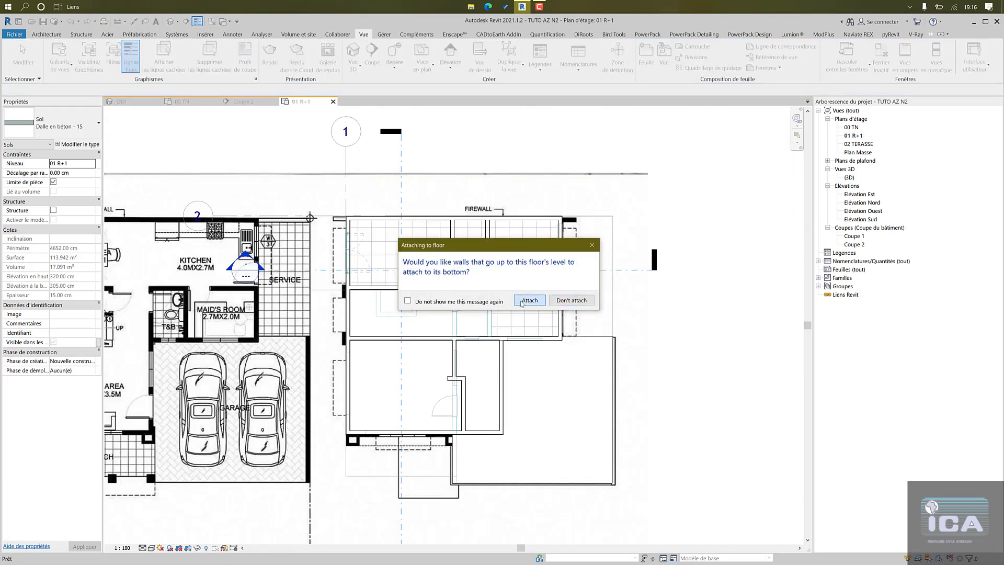
pyautogui.click(529, 300)
pyautogui.scroll(5, 482, 268)
pyautogui.scroll(-10, 482, 268)
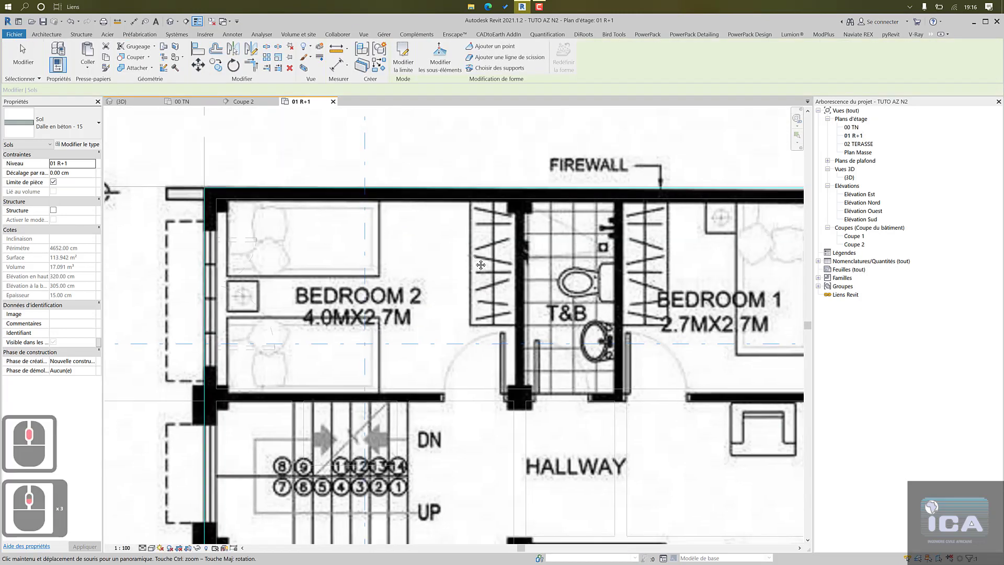
pyautogui.moveTo(656, 357); pyautogui.dragTo(628, 285, button='middle')
# - Open the Coupe 2 section and check the floor slab's edge against the exterior wall's finish layer
pyautogui.doubleClick(412, 495)
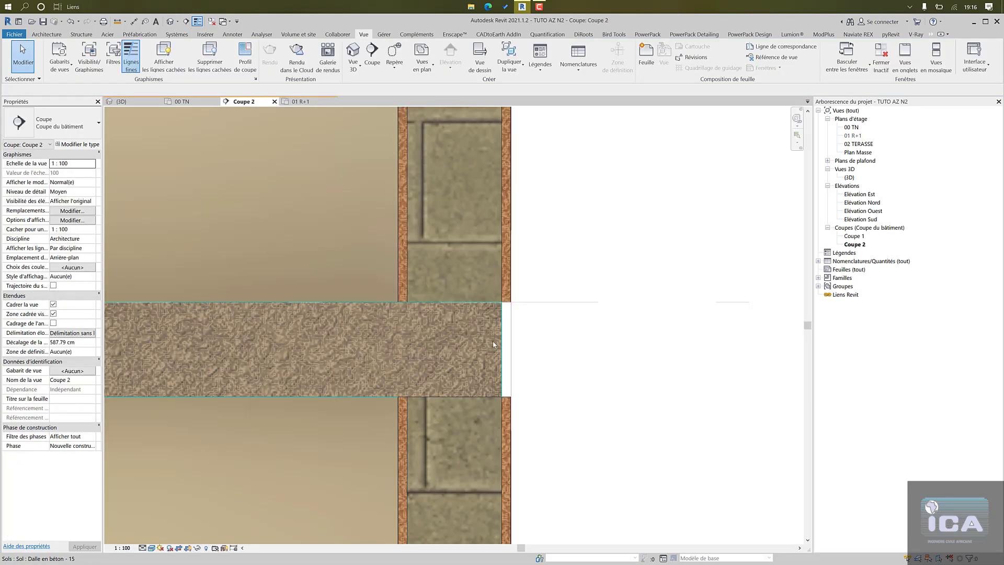
pyautogui.scroll(2, 492, 341)
pyautogui.click(496, 325)
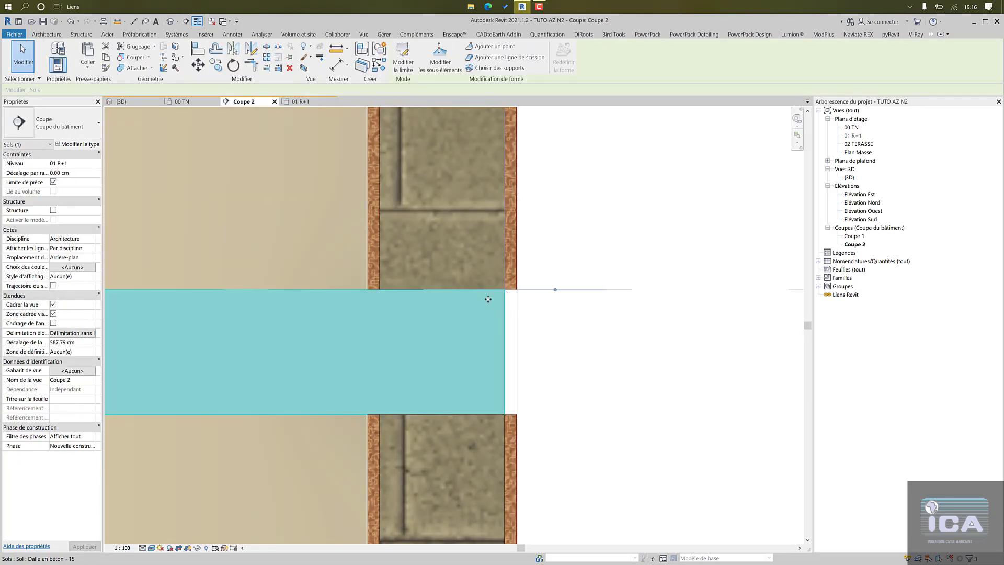
pyautogui.click(583, 374)
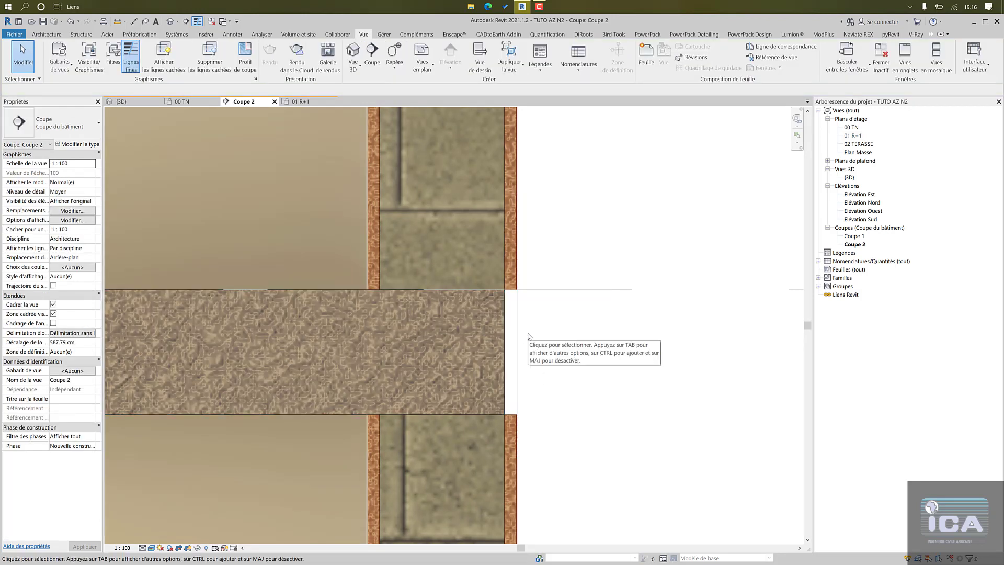
# - Set the upper exterior wall's base extension distance to -15 cm, and open the 3D view
pyautogui.click(513, 245)
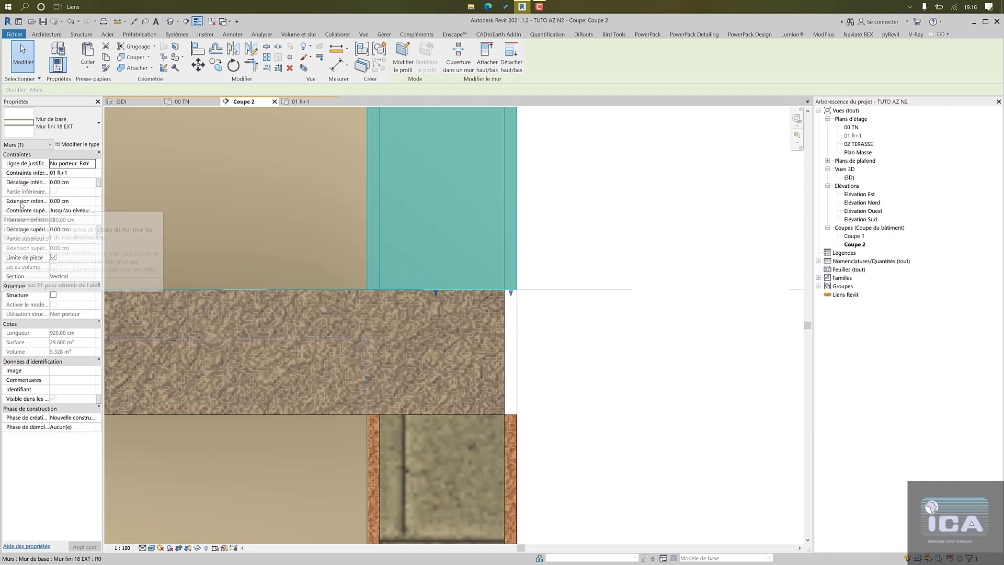
pyautogui.click(84, 201)
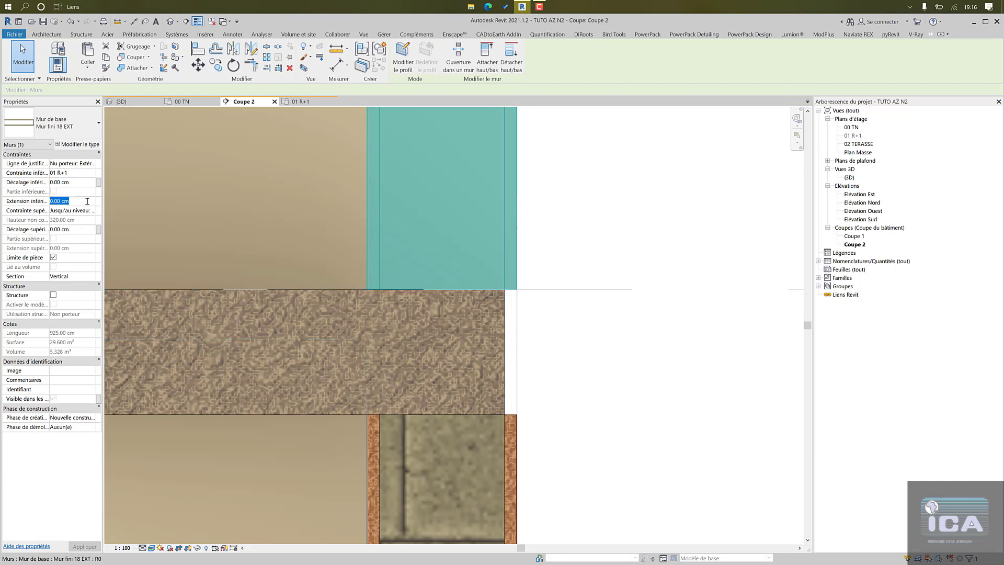
pyautogui.write('-&')
pyautogui.click(80, 547)
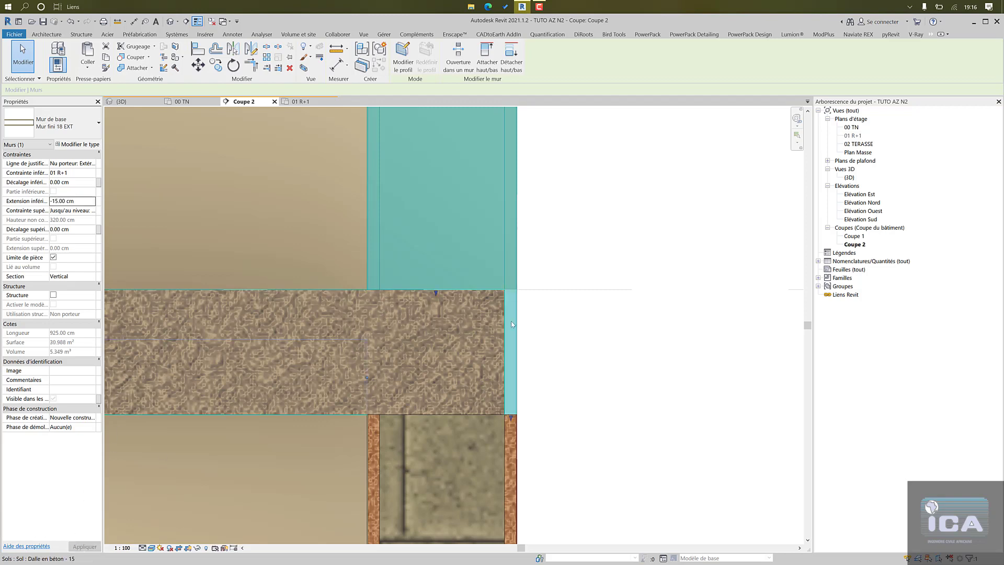
pyautogui.click(550, 330)
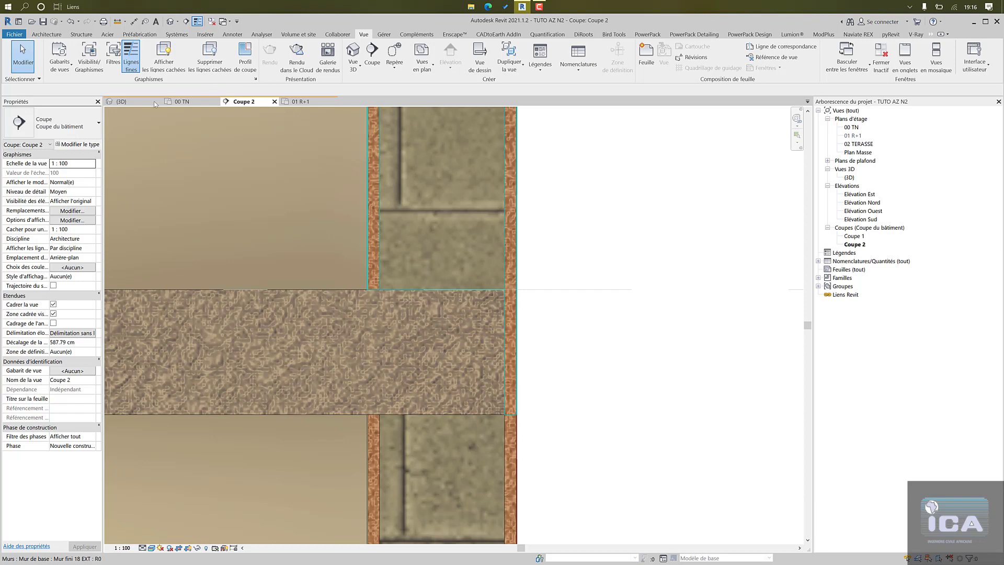
pyautogui.click(137, 104)
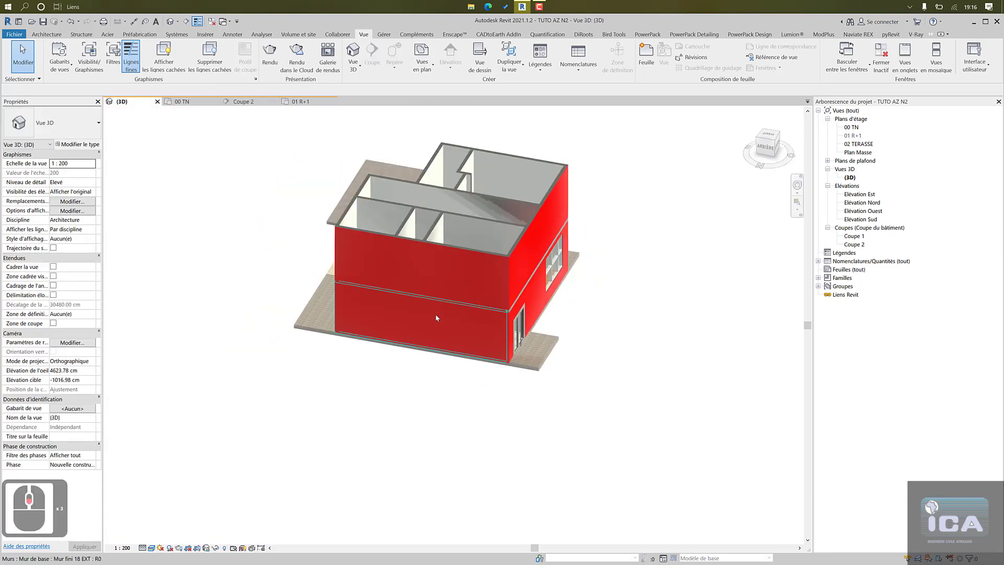
# - Join the geometry of the upper and lower exterior walls on the rear facade
pyautogui.scroll(3, 455, 314)
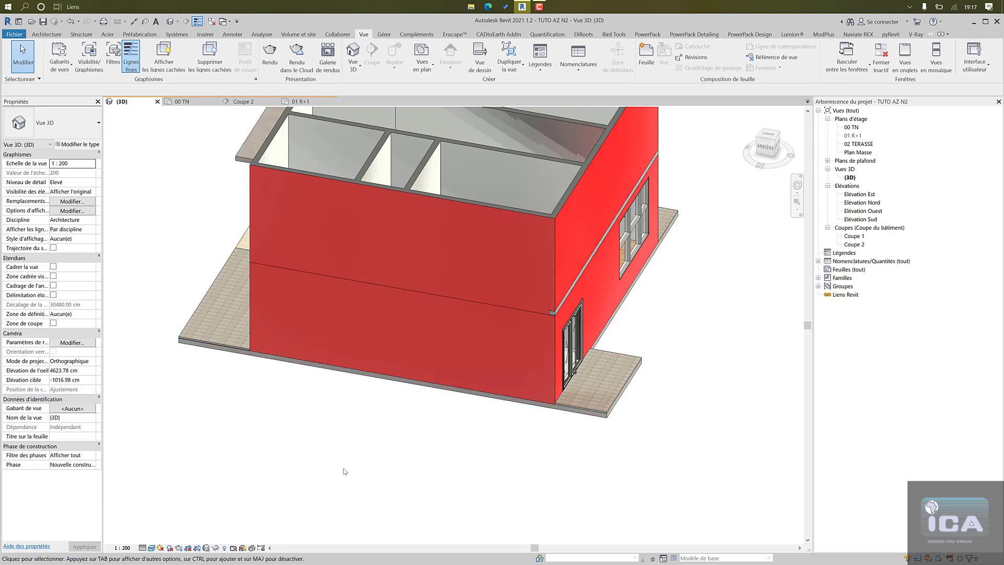
pyautogui.press('a')
pyautogui.press('t')
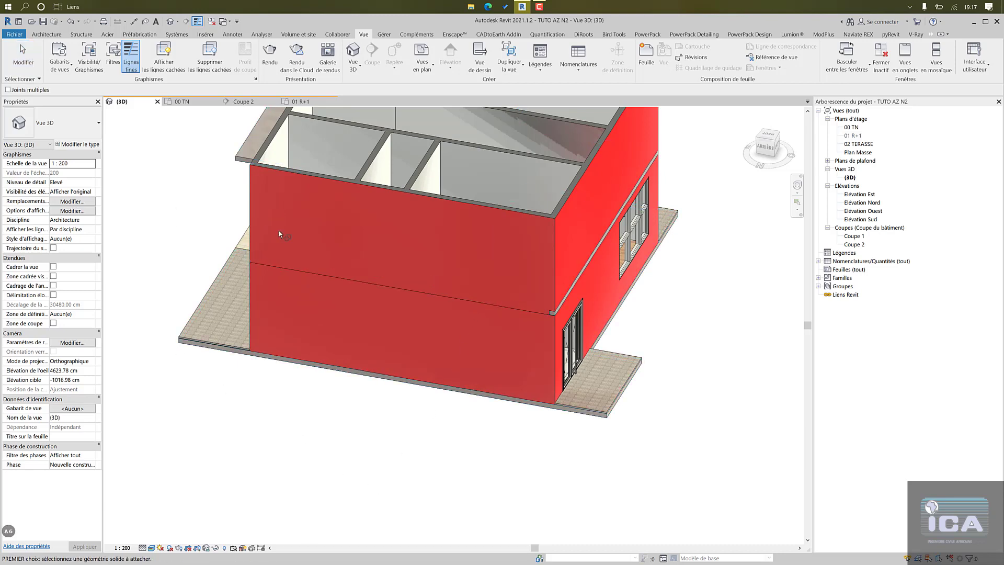
pyautogui.click(329, 233)
pyautogui.click(332, 304)
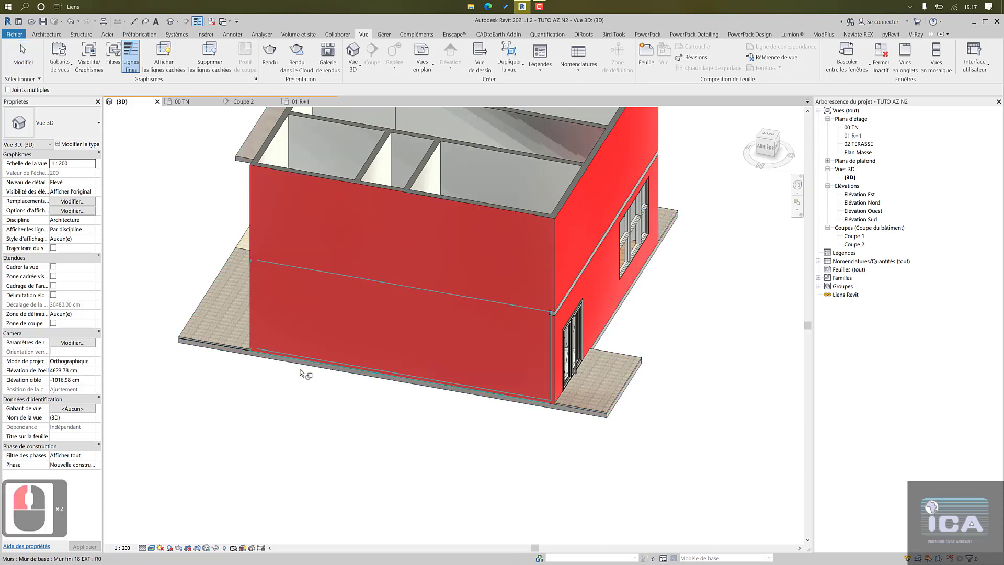
pyautogui.press('Escape')
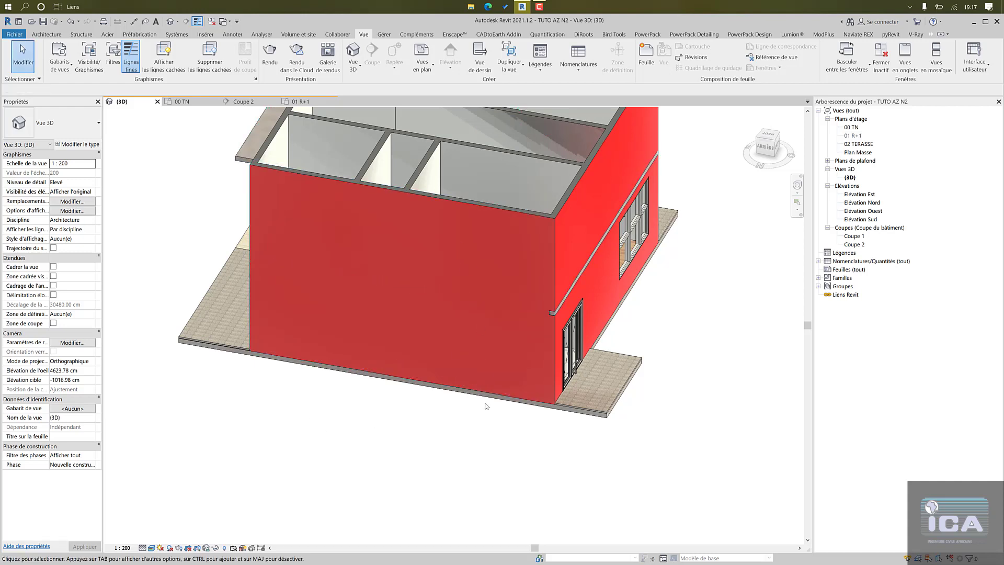
# - Check the exterior finish material in the layer structure of the right facade's upper wall type, without changing the type
pyautogui.keyDown('shift'); pyautogui.moveTo(485, 404); pyautogui.dragTo(141, 206, button='middle'); pyautogui.keyUp('shift')
pyautogui.keyDown('shift'); pyautogui.moveTo(335, 267); pyautogui.dragTo(251, 309, button='middle'); pyautogui.keyUp('shift')
pyautogui.moveTo(518, 262); pyautogui.dragTo(601, 198, button='middle')
pyautogui.keyDown('shift'); pyautogui.moveTo(497, 280); pyautogui.dragTo(519, 282, button='middle'); pyautogui.keyUp('shift')
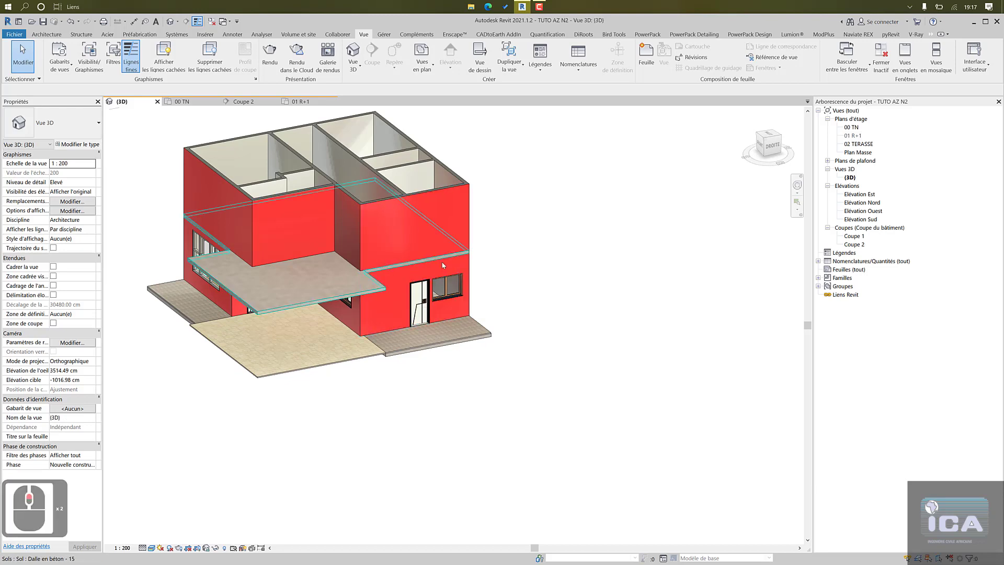
pyautogui.scroll(3, 441, 260)
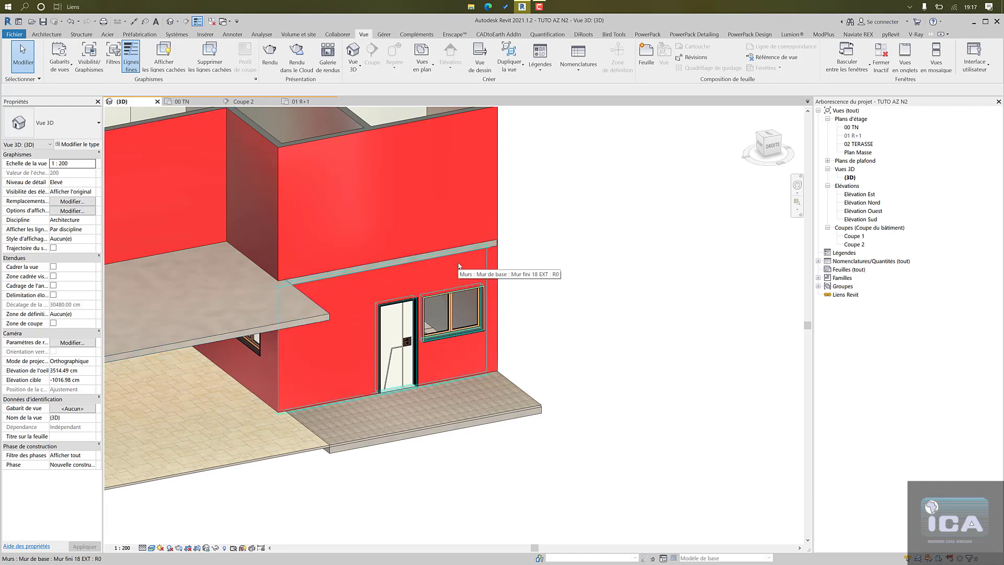
pyautogui.click(431, 230)
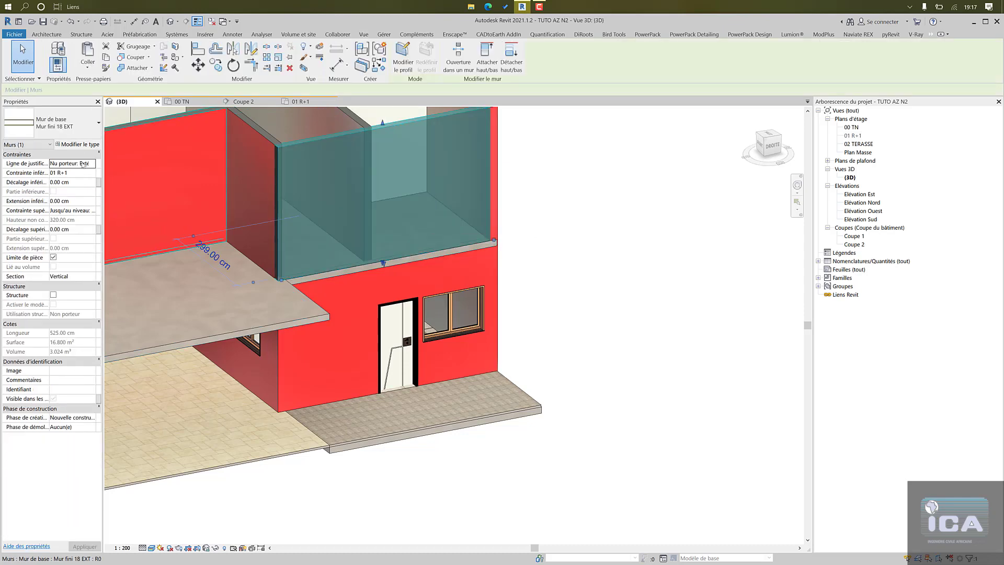
pyautogui.click(397, 150)
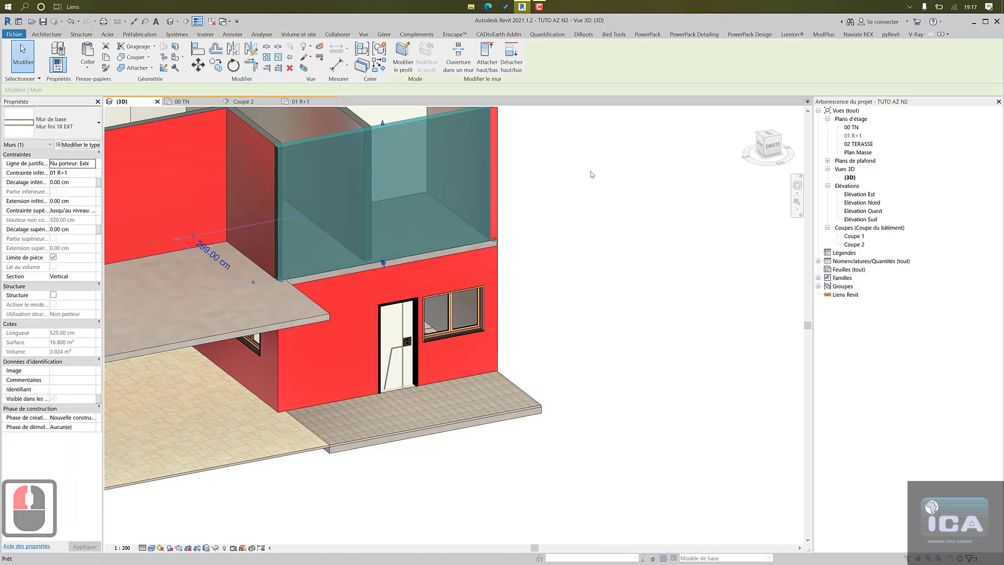
pyautogui.click(376, 305)
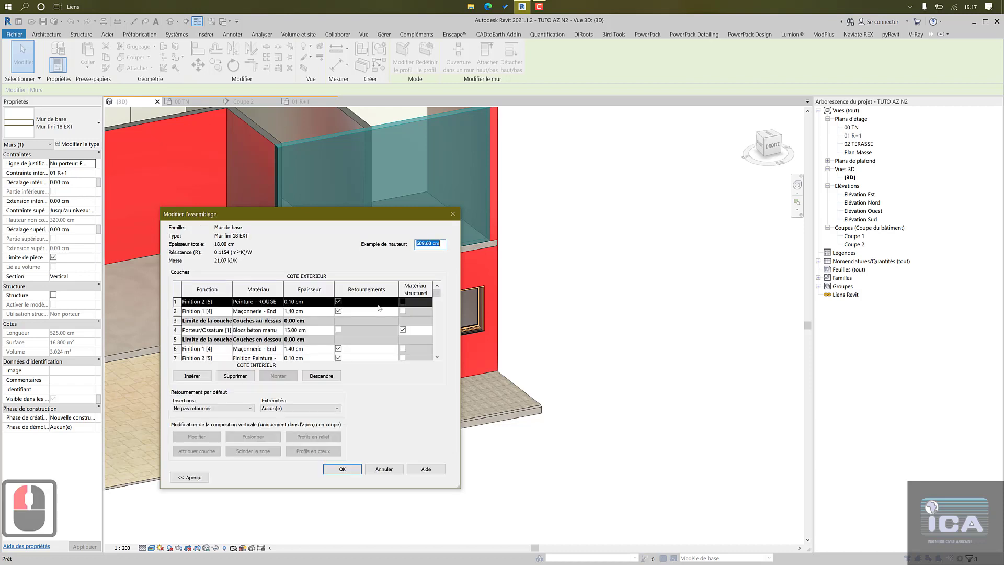
pyautogui.click(268, 303)
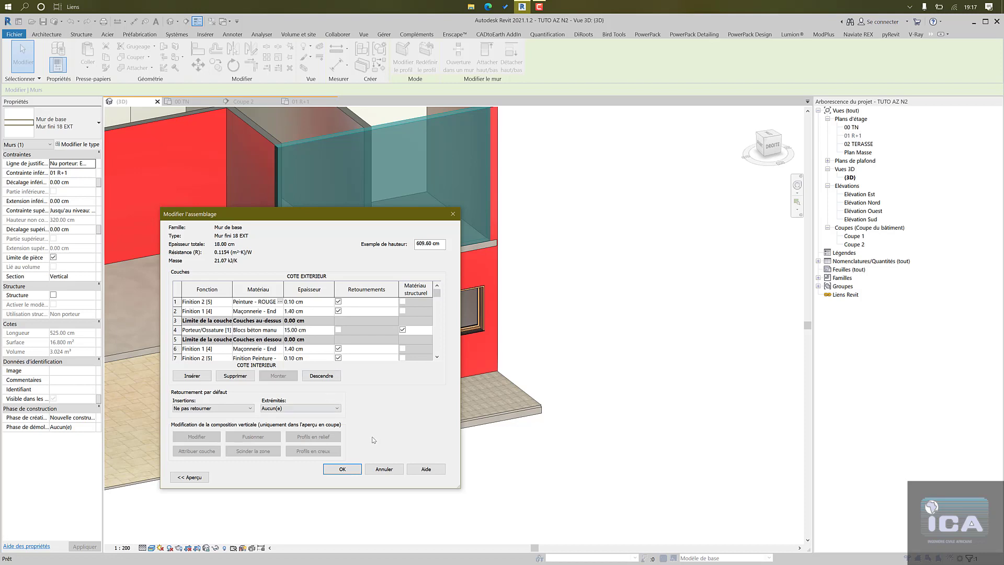
pyautogui.click(380, 469)
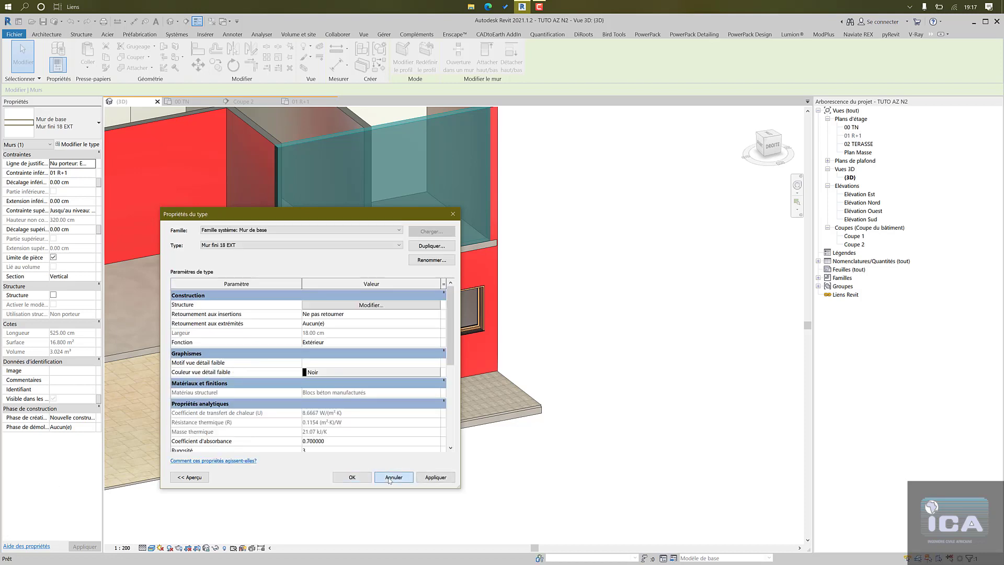
pyautogui.click(393, 477)
pyautogui.click(540, 289)
pyautogui.moveTo(550, 292); pyautogui.dragTo(429, 265, button='middle')
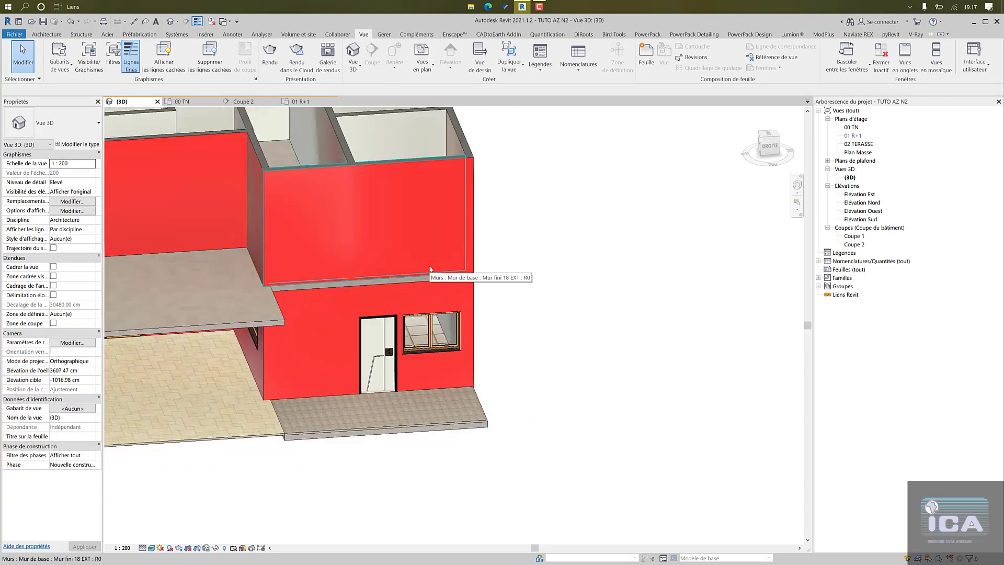
# - Paint the slab edge above the door and window on the right facade with the Peinture - ROUGE material
pyautogui.click(931, 35)
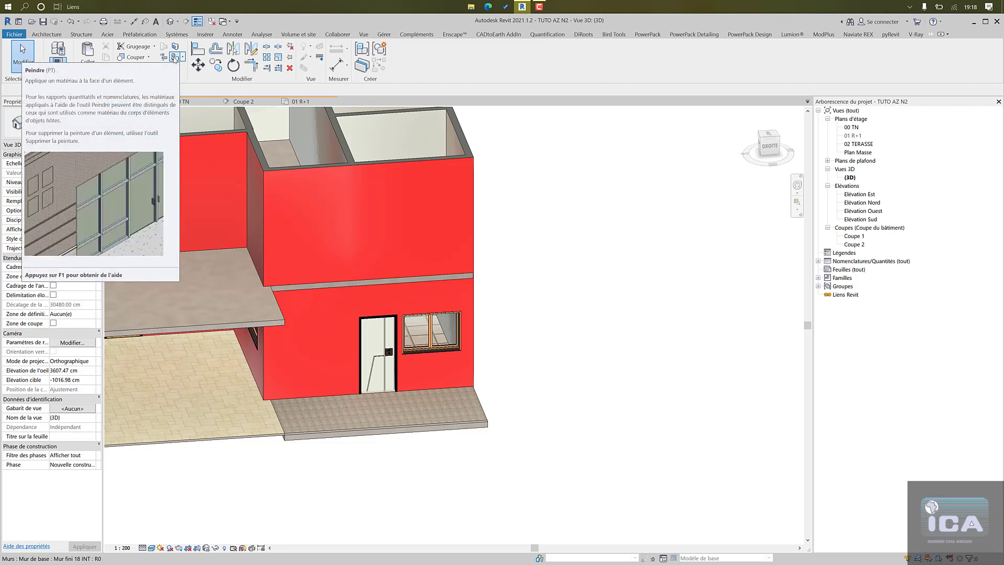
pyautogui.click(174, 59)
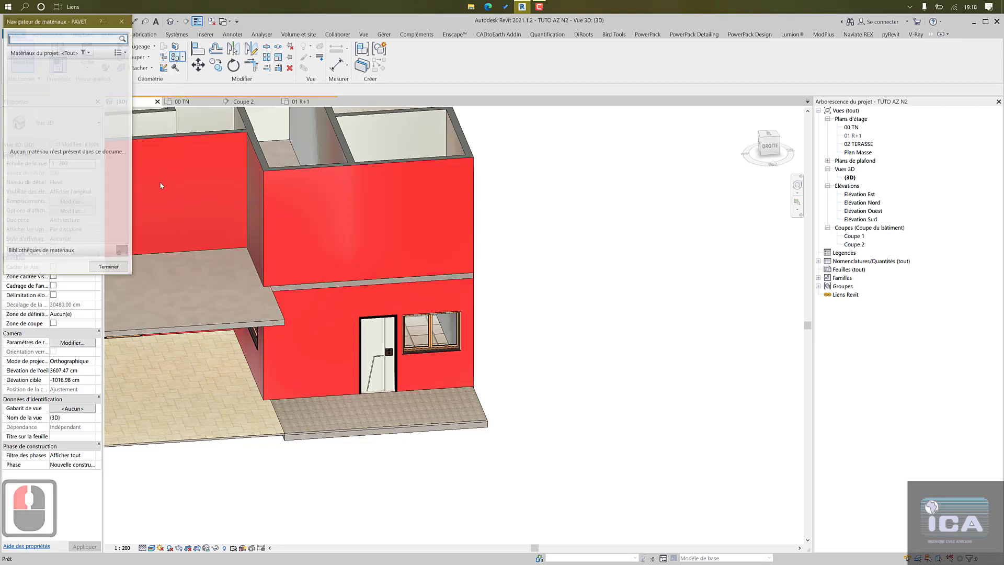
pyautogui.click(84, 38)
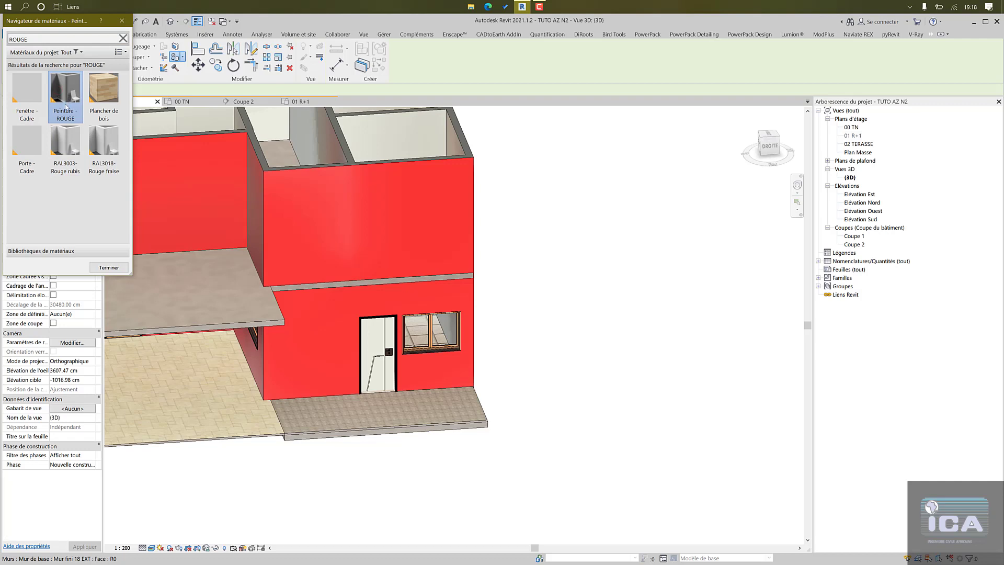
pyautogui.scroll(4, 394, 285)
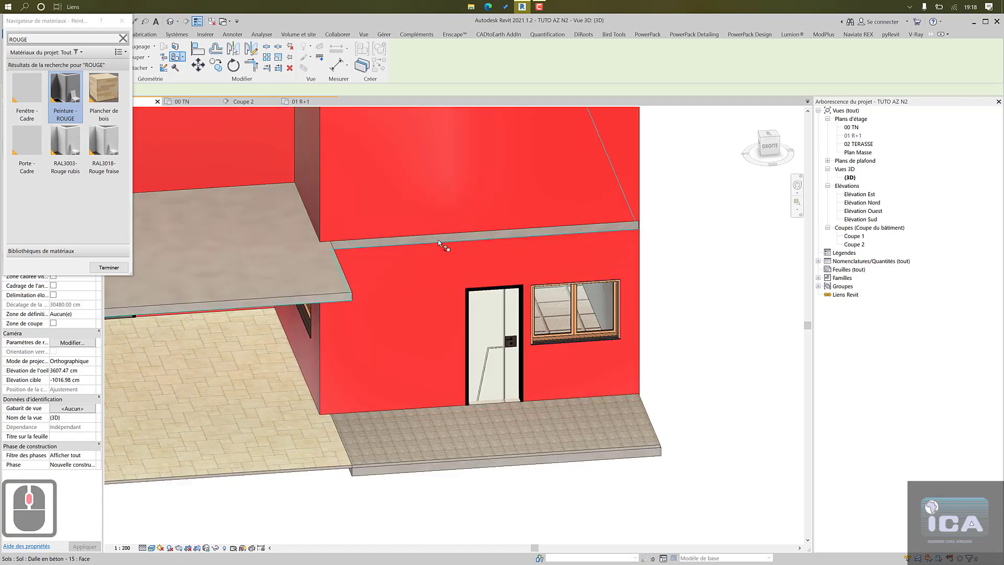
pyautogui.scroll(3, 438, 240)
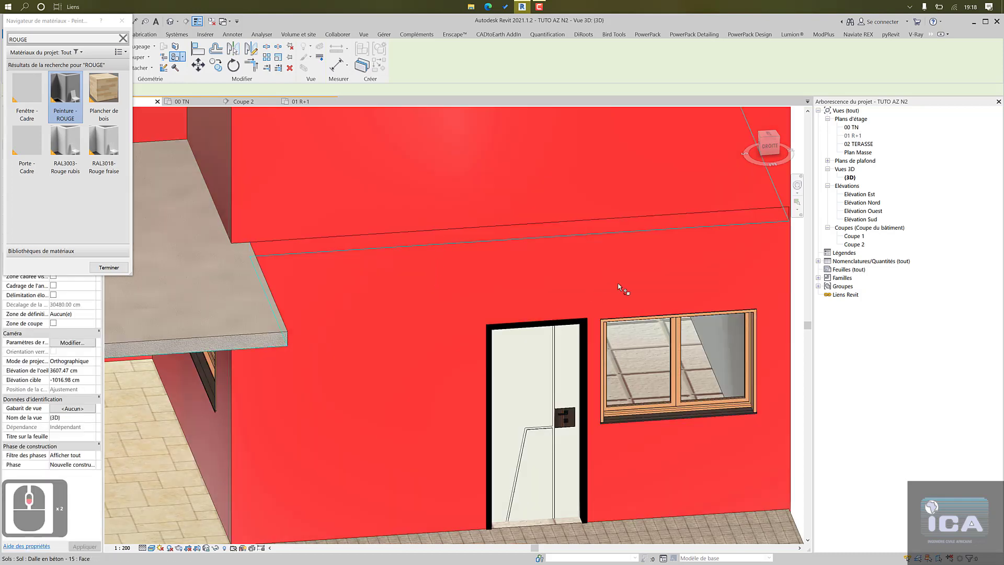
# - Paint the slab edge above the glazed double door on the left facade and its small corner return with Peinture - ROUGE
pyautogui.scroll(-4, 613, 287)
pyautogui.scroll(-1, 612, 286)
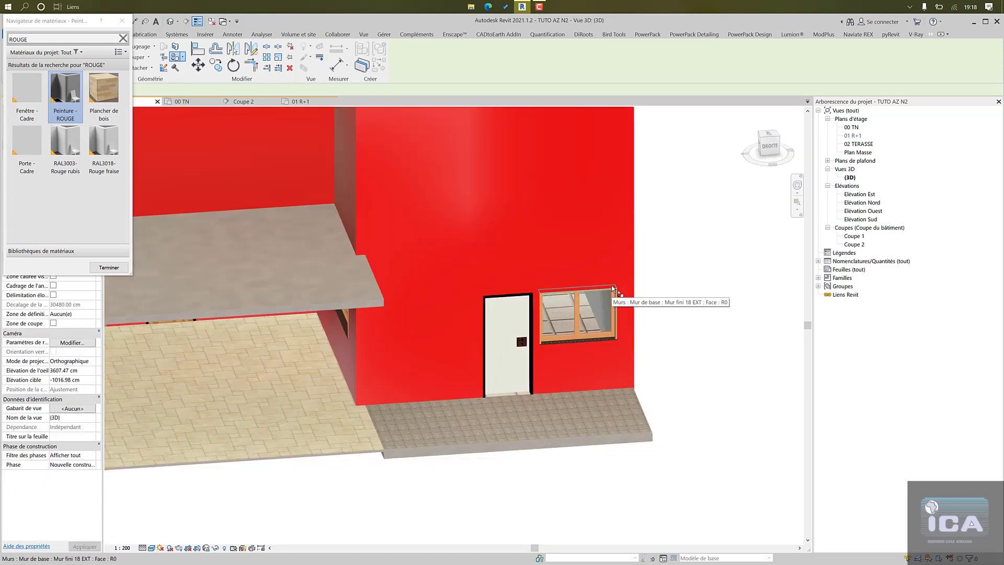
pyautogui.keyDown('shift'); pyautogui.moveTo(645, 265); pyautogui.dragTo(283, 299, button='middle'); pyautogui.keyUp('shift')
pyautogui.scroll(-5, 571, 287)
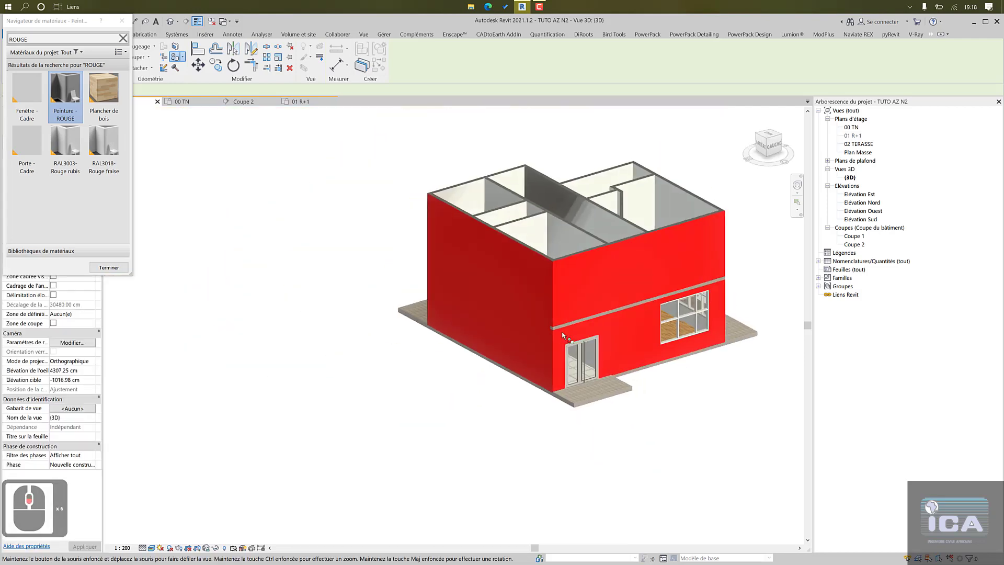
pyautogui.scroll(6, 583, 315)
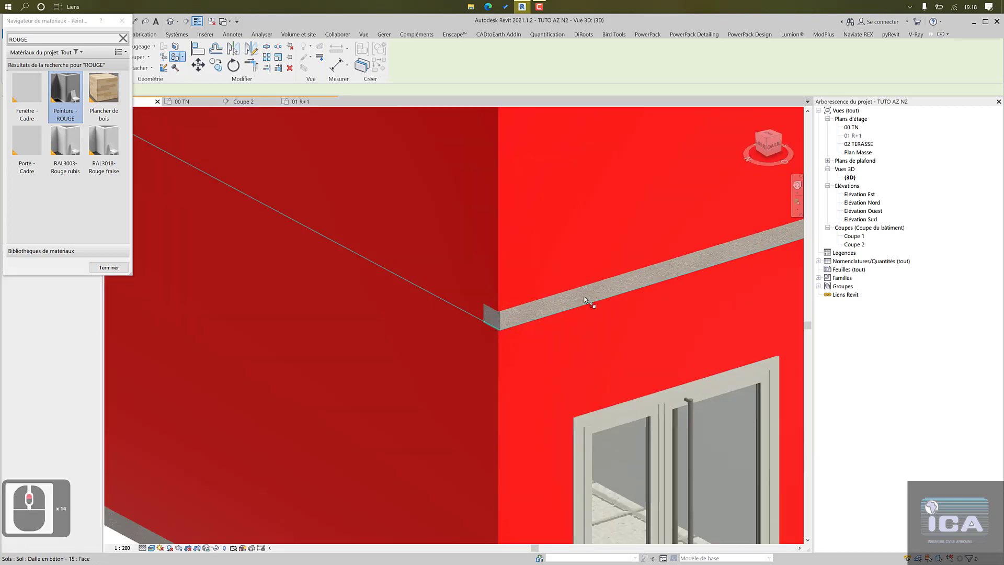
pyautogui.click(585, 297)
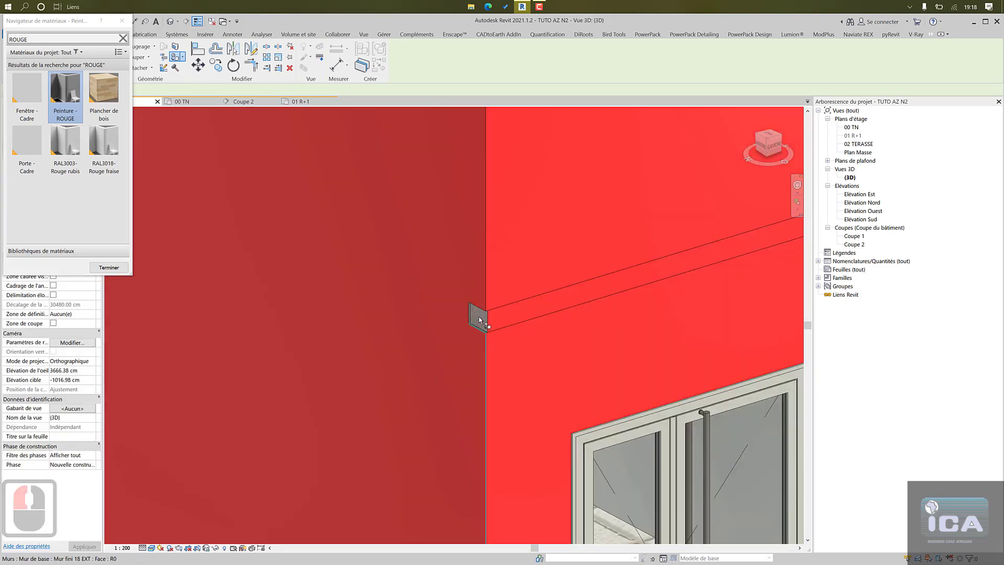
pyautogui.scroll(-14, 491, 349)
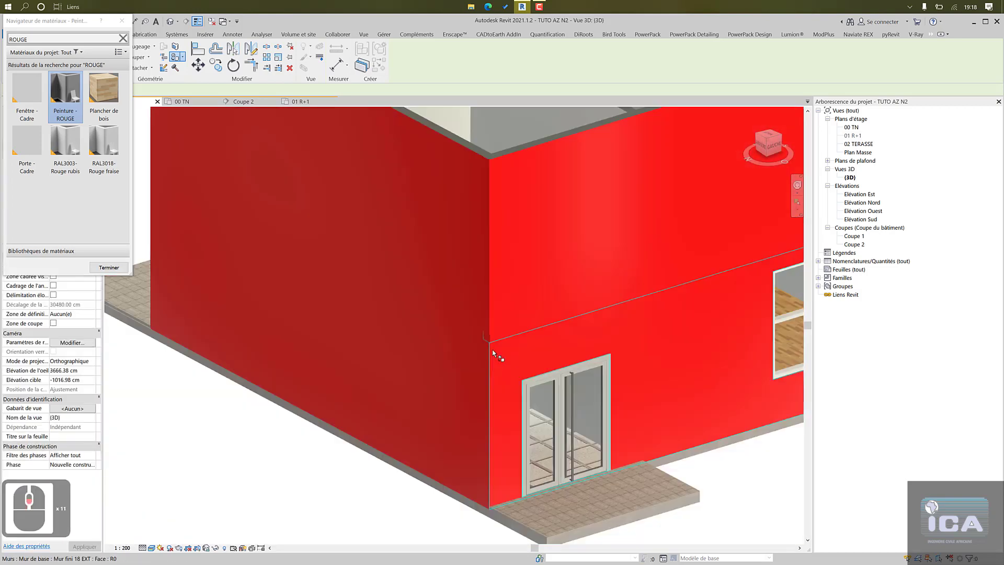
# - Paint the slab edge above the large window on the front facade with Peinture - ROUGE and end the Paint command
pyautogui.keyDown('shift'); pyautogui.moveTo(526, 334); pyautogui.dragTo(432, 308, button='middle'); pyautogui.keyUp('shift')
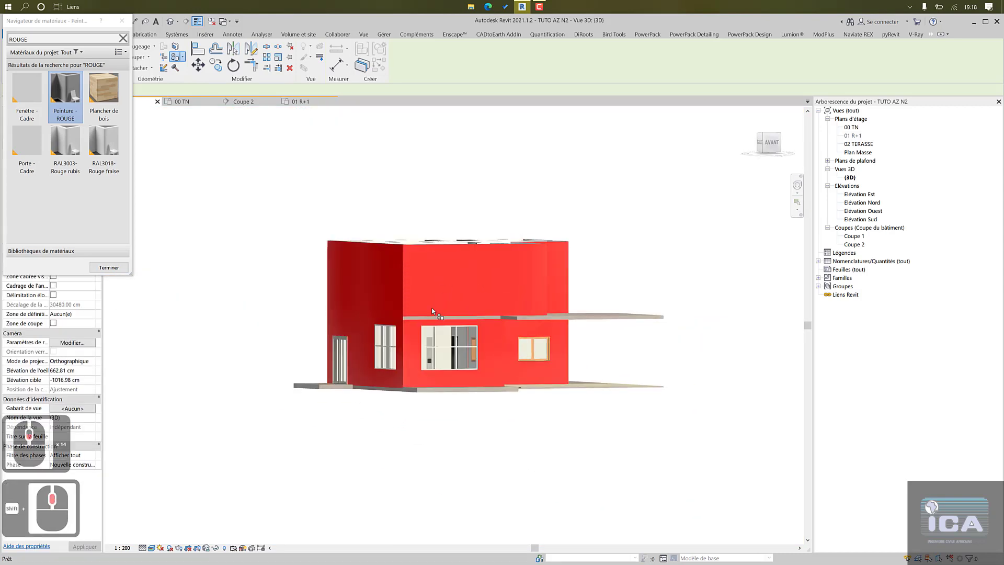
pyautogui.scroll(8, 429, 319)
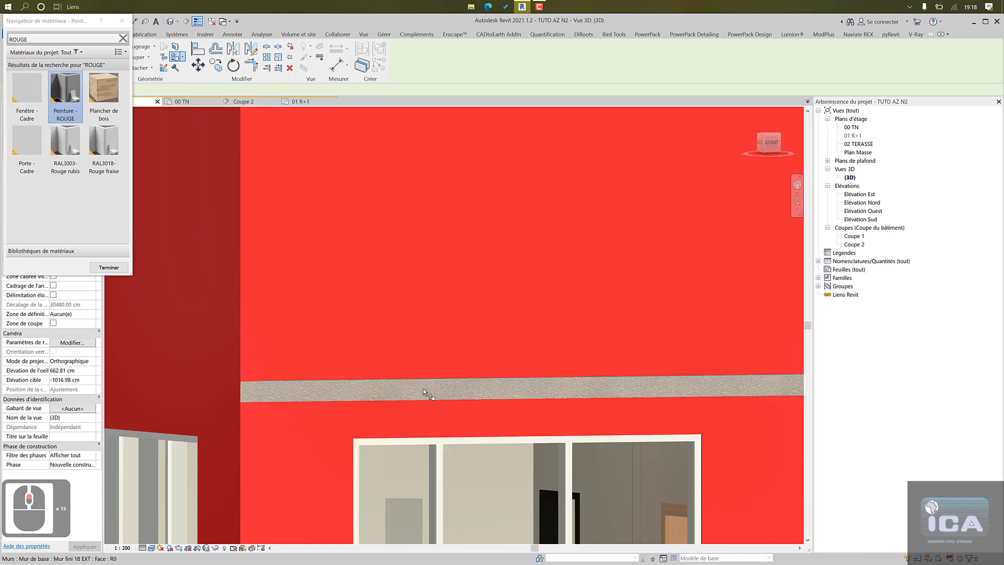
pyautogui.scroll(-11, 437, 408)
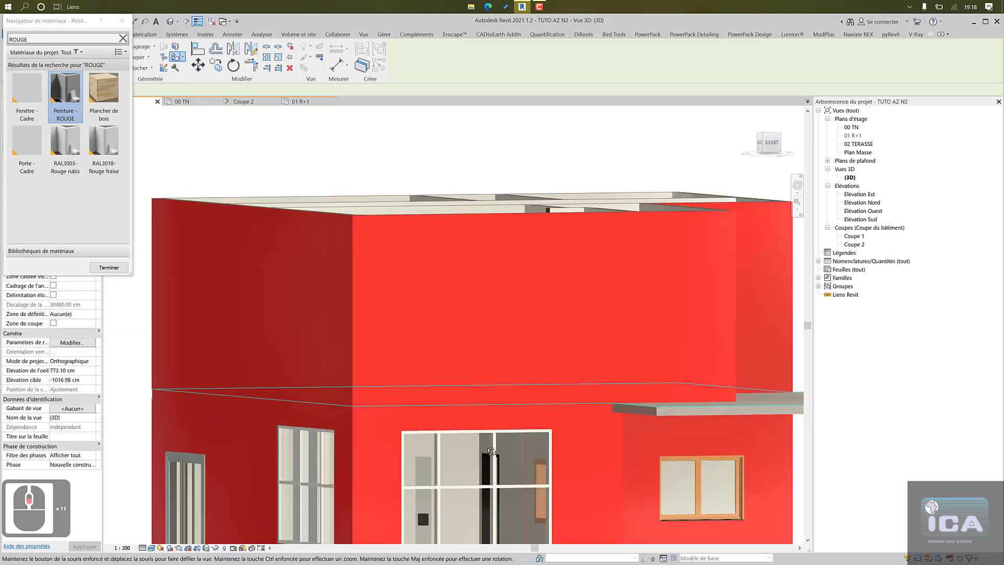
pyautogui.keyDown('shift'); pyautogui.moveTo(492, 451); pyautogui.dragTo(429, 400, button='middle'); pyautogui.keyUp('shift')
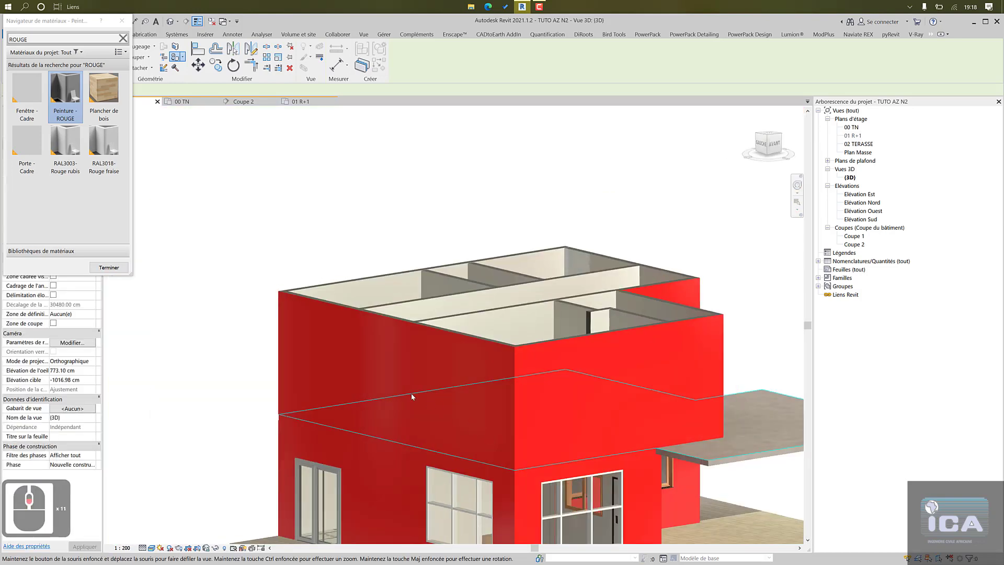
pyautogui.moveTo(372, 386); pyautogui.dragTo(253, 322, button='middle')
pyautogui.press('Escape')
pyautogui.press('Escape')
pyautogui.press('Escape')
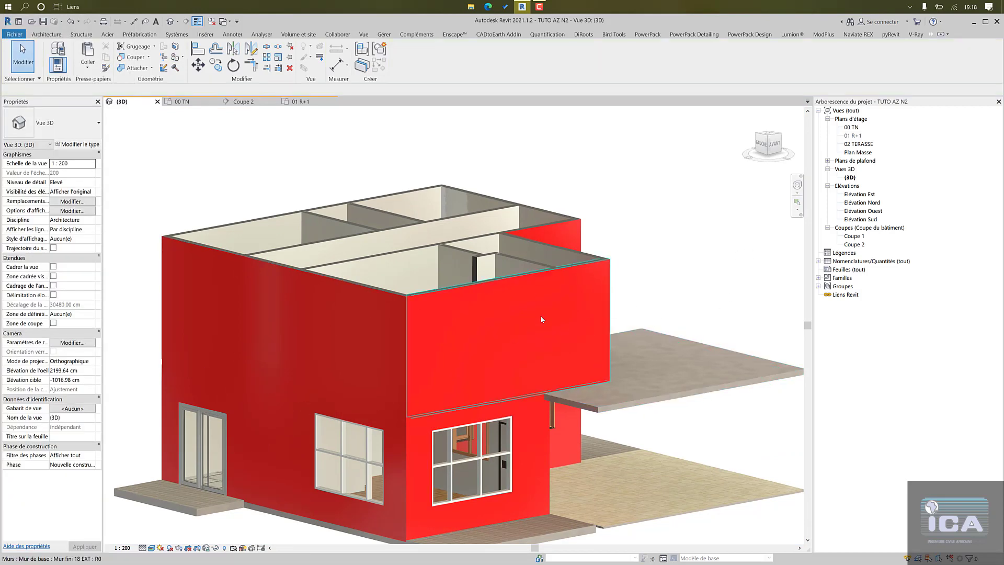
# - Open the Coupe 2 section from its section marker in the 01 R+1 plan
pyautogui.keyDown('shift'); pyautogui.moveTo(535, 378); pyautogui.dragTo(627, 314, button='middle'); pyautogui.keyUp('shift')
pyautogui.scroll(-2, 555, 341)
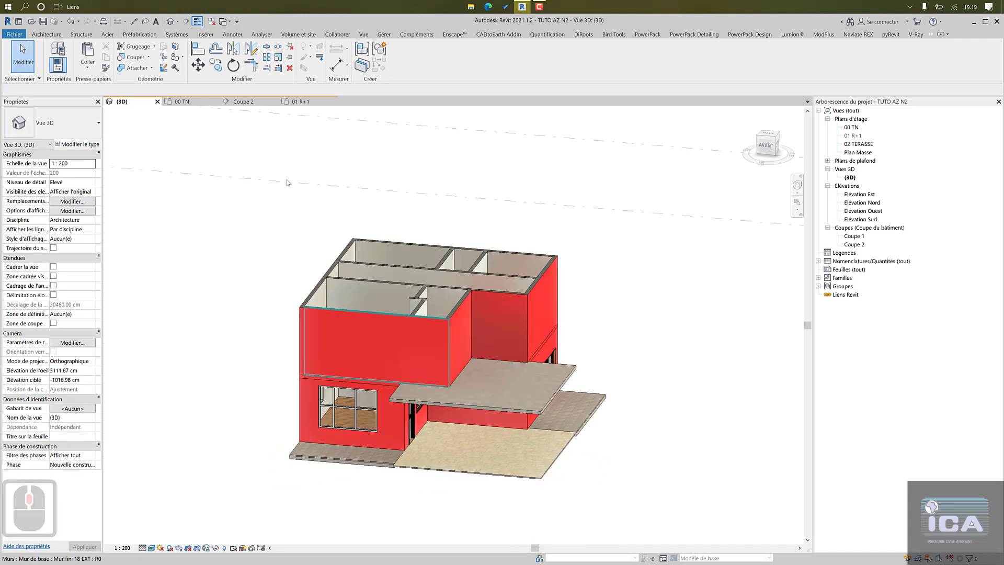
pyautogui.click(310, 103)
pyautogui.click(195, 103)
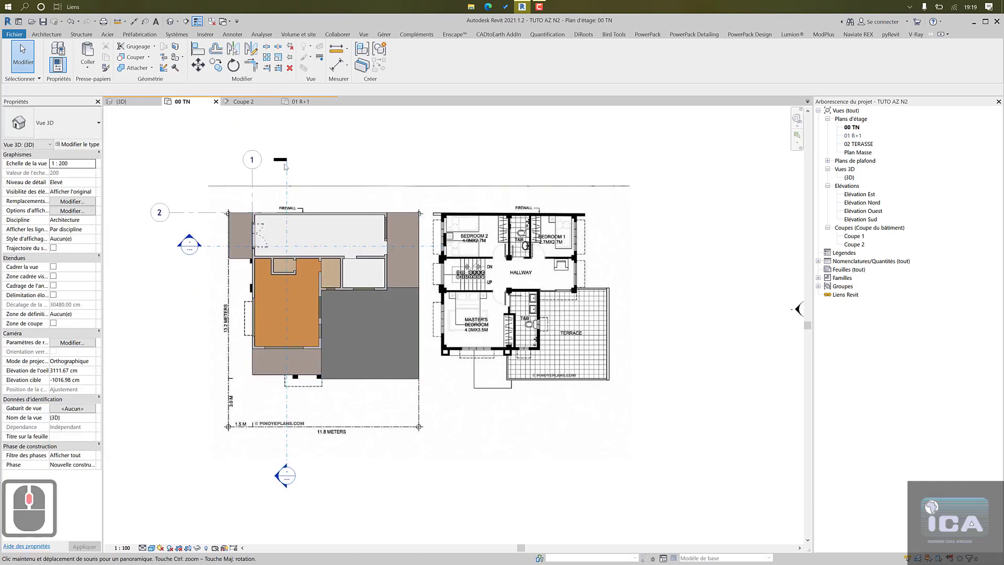
pyautogui.click(310, 102)
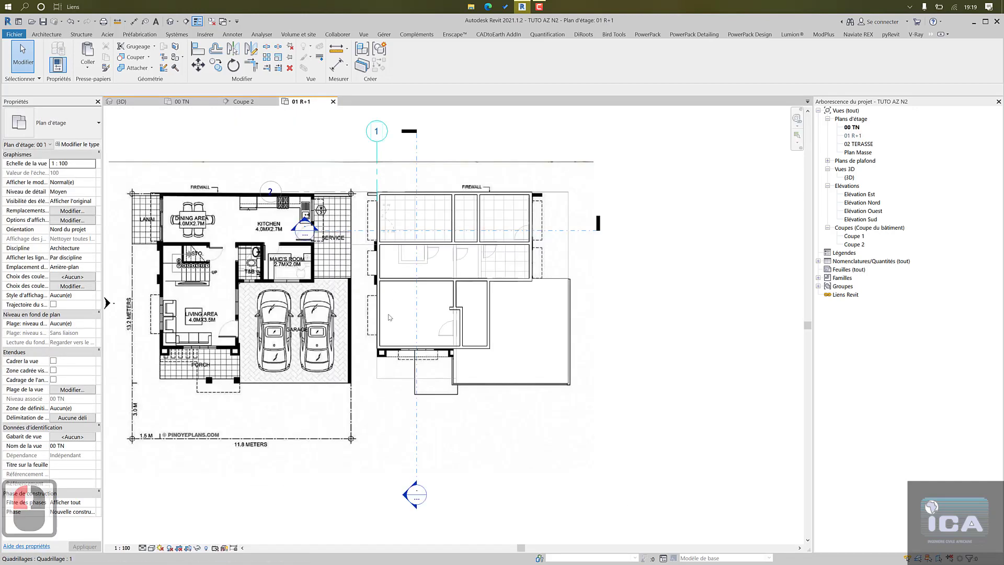
pyautogui.doubleClick(402, 493)
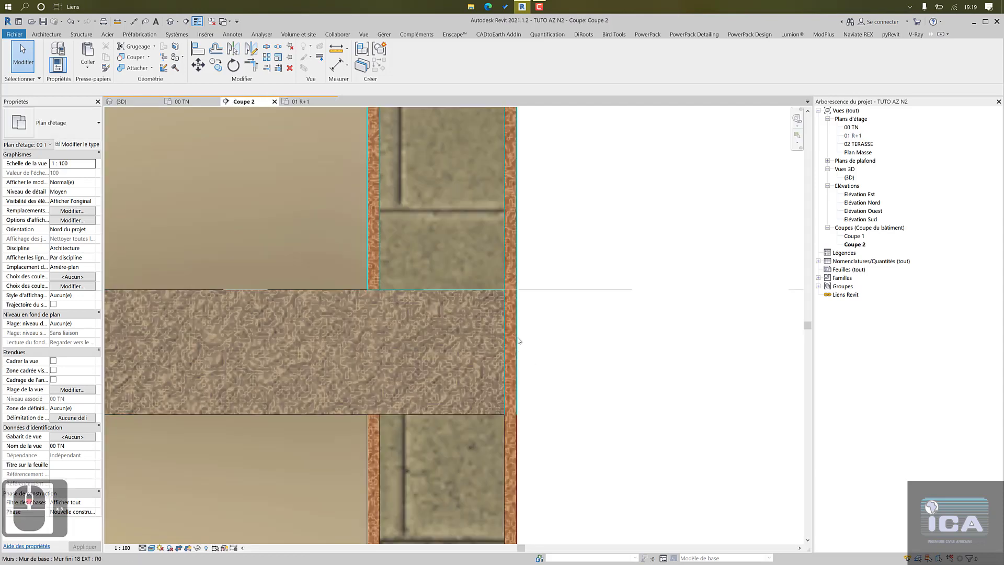
# - Select the upper exterior wall and examine its extended finish layer against the slab edge in Coupe 2
pyautogui.scroll(-4, 519, 341)
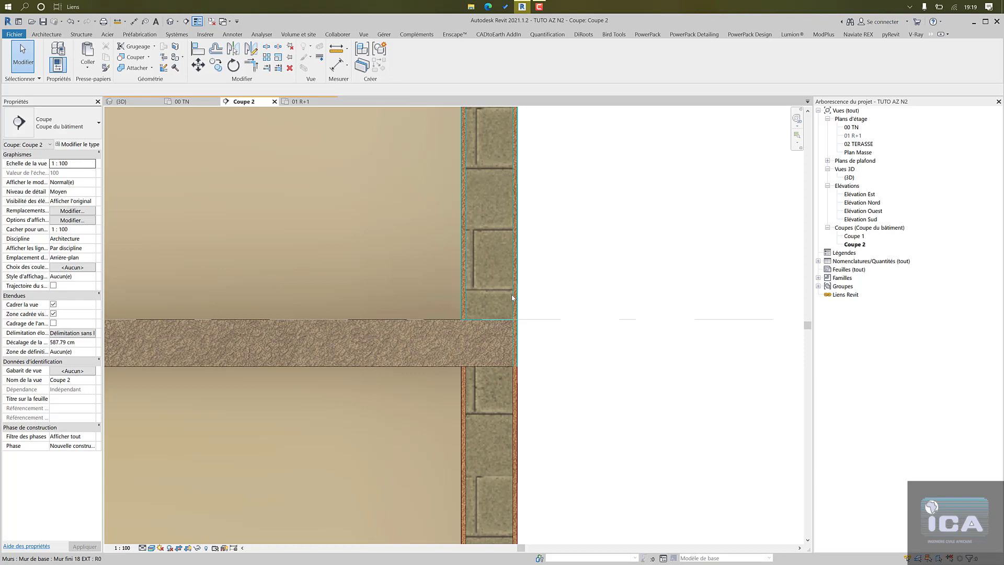
pyautogui.click(513, 299)
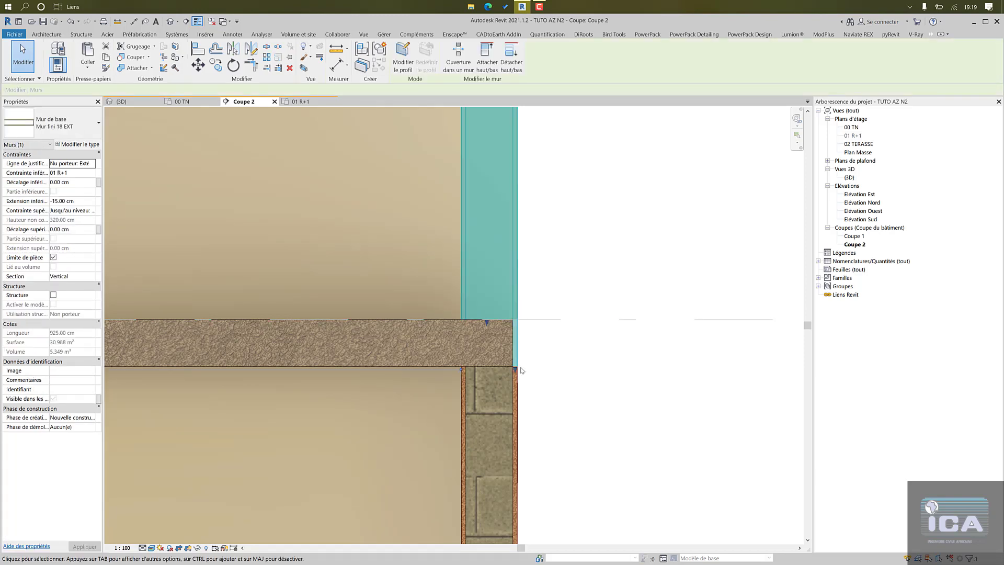
pyautogui.scroll(-3, 524, 370)
pyautogui.moveTo(520, 345); pyautogui.dragTo(661, 326, button='middle')
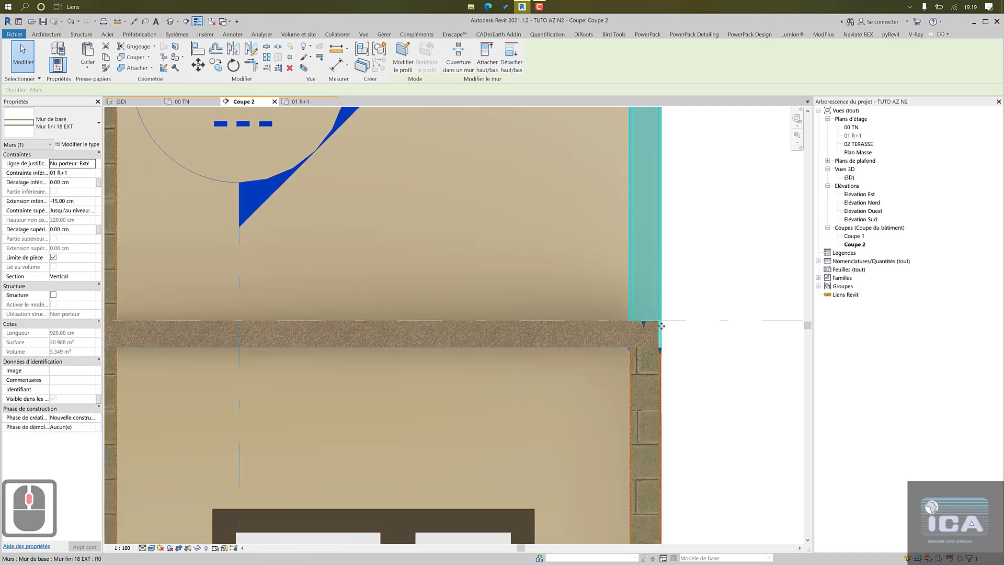
pyautogui.scroll(-3, 662, 326)
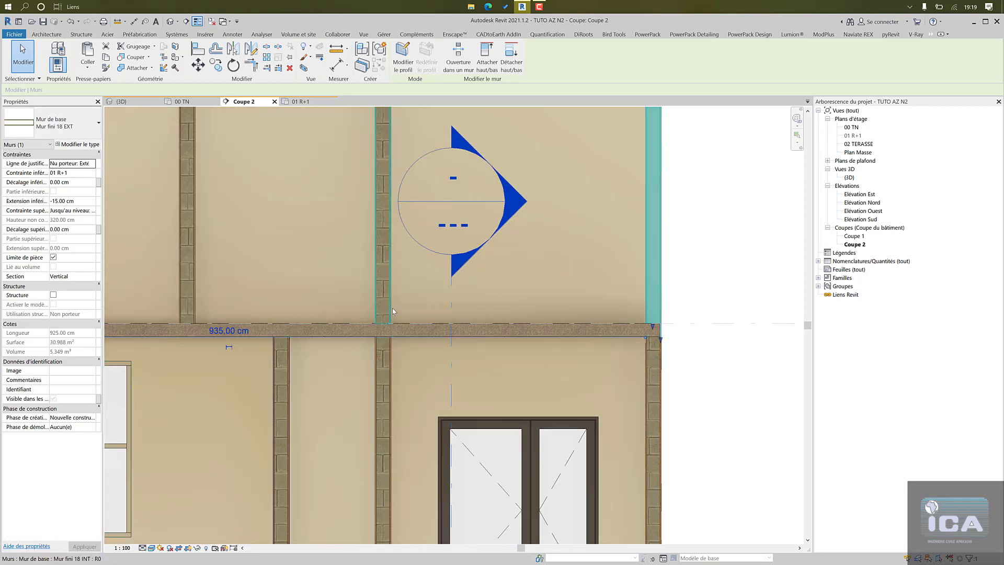
# - Select the upper interior wall and the exterior wall on the glazed-door side in Coupe 2 to compare how their bases meet the slab
pyautogui.click(383, 325)
pyautogui.scroll(5, 384, 326)
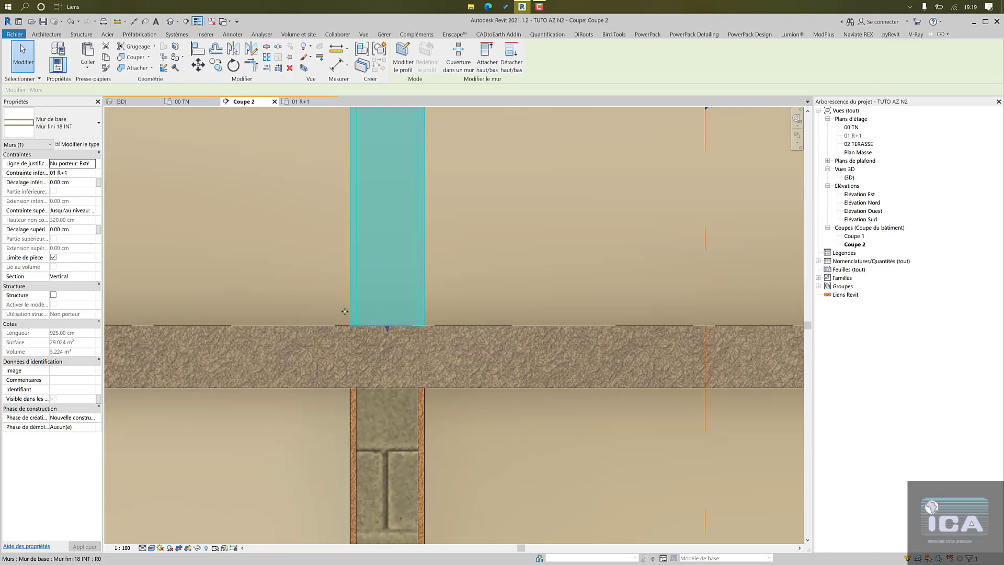
pyautogui.scroll(-5, 360, 324)
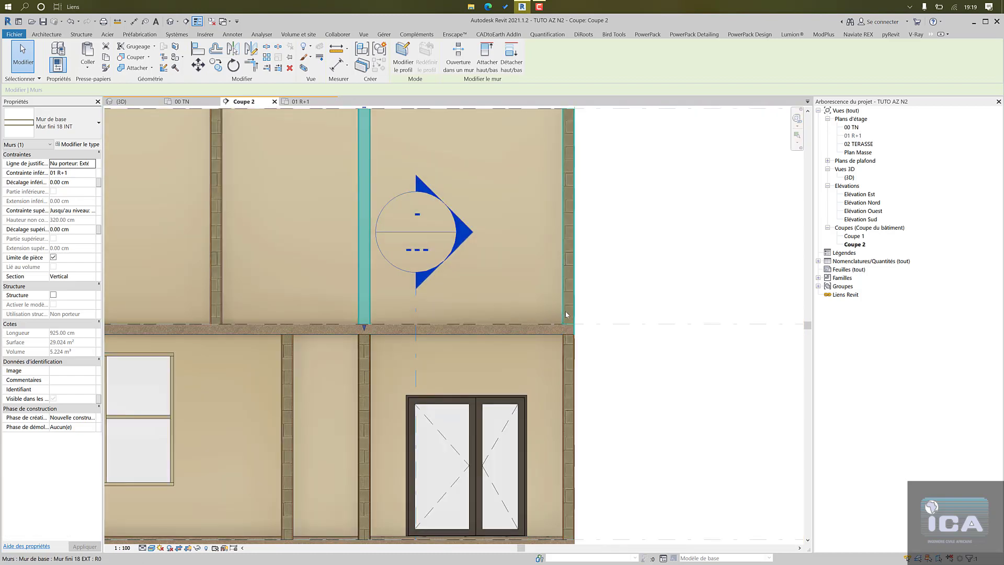
pyautogui.click(569, 315)
pyautogui.scroll(2, 578, 347)
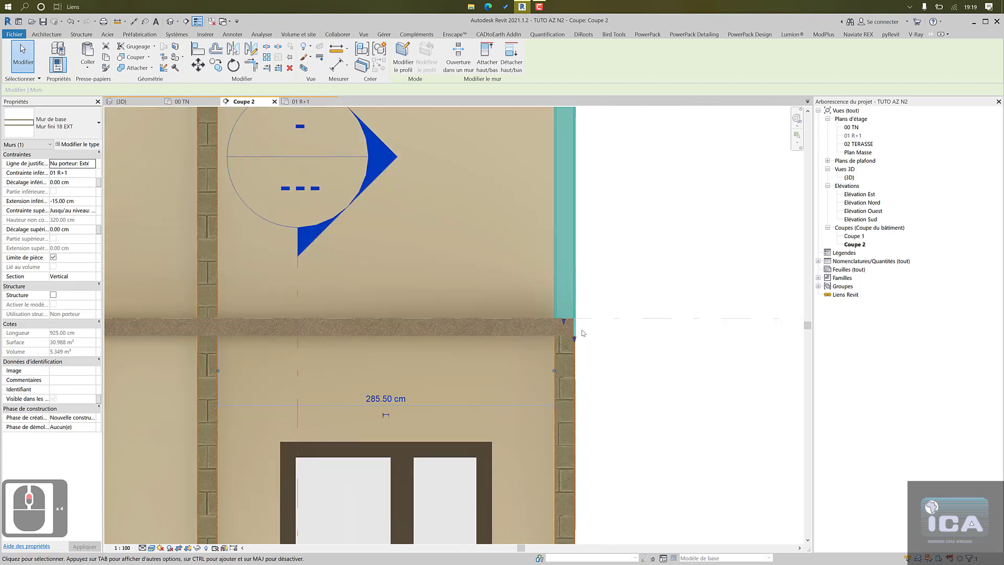
pyautogui.scroll(-4, 555, 361)
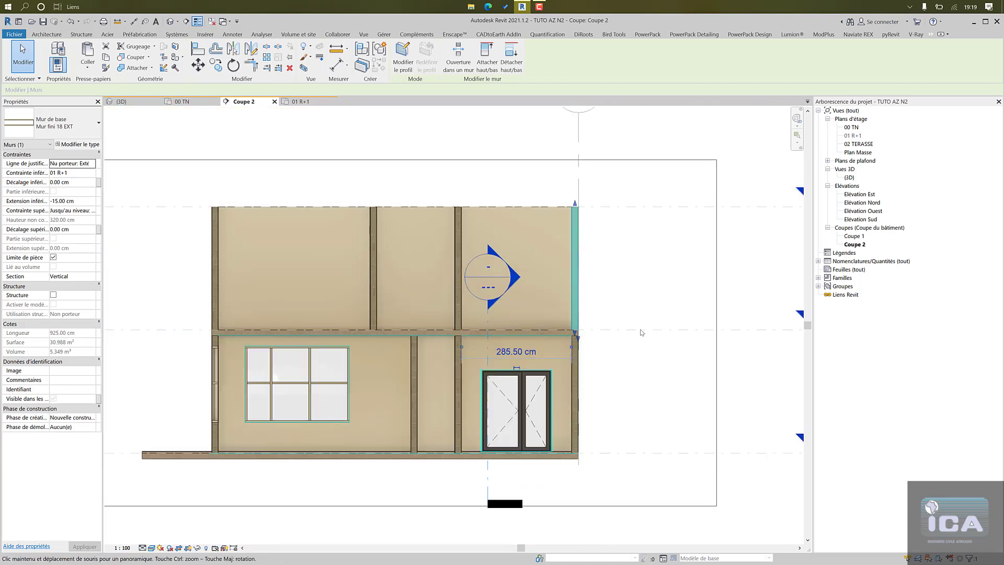
# - Select the upper exterior wall on the large-window side of Coupe 2, check its finish layer against the slab edge, and clear the selection
pyautogui.moveTo(641, 334); pyautogui.dragTo(729, 303, button='middle')
pyautogui.scroll(8, 313, 307)
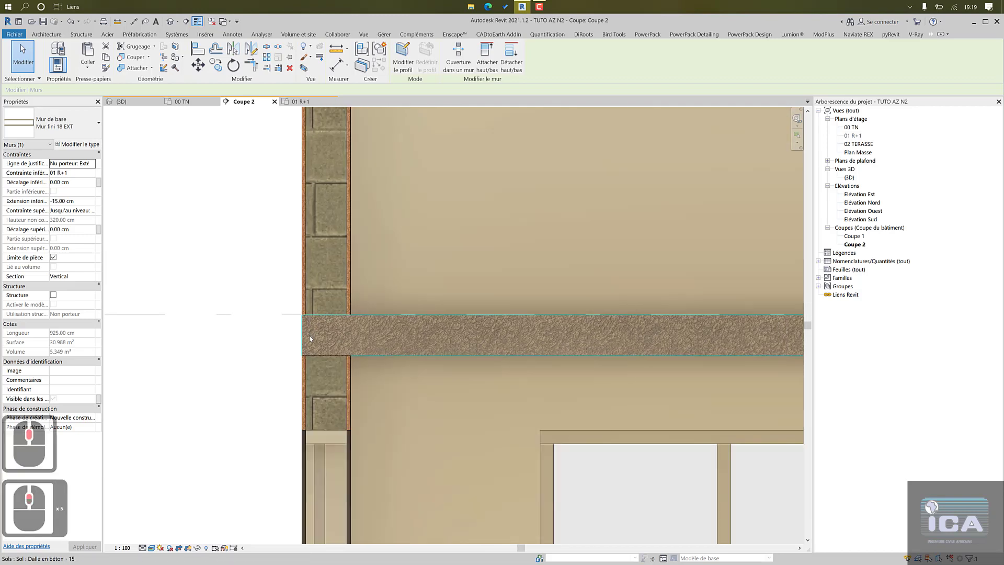
pyautogui.scroll(2, 314, 337)
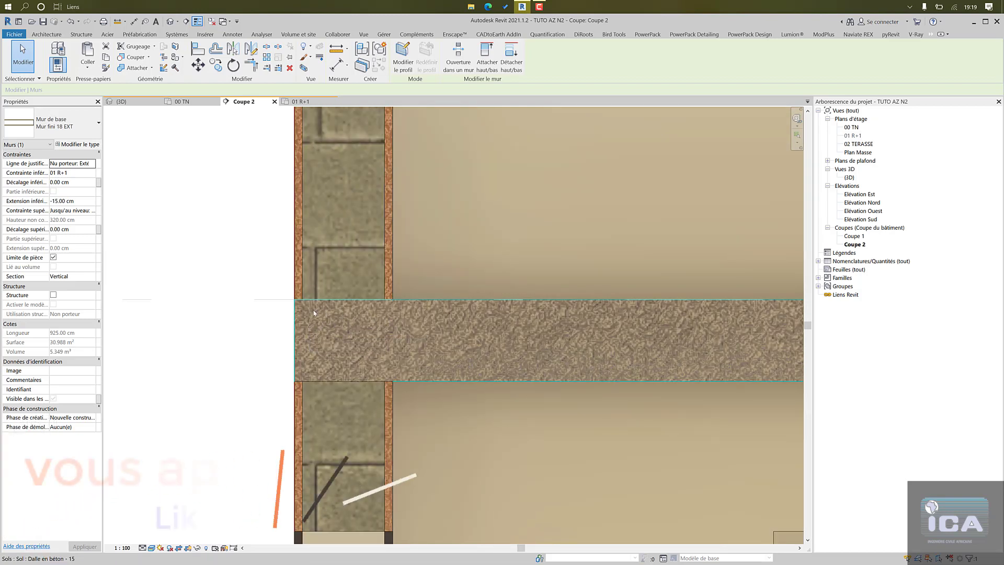
pyautogui.click(335, 263)
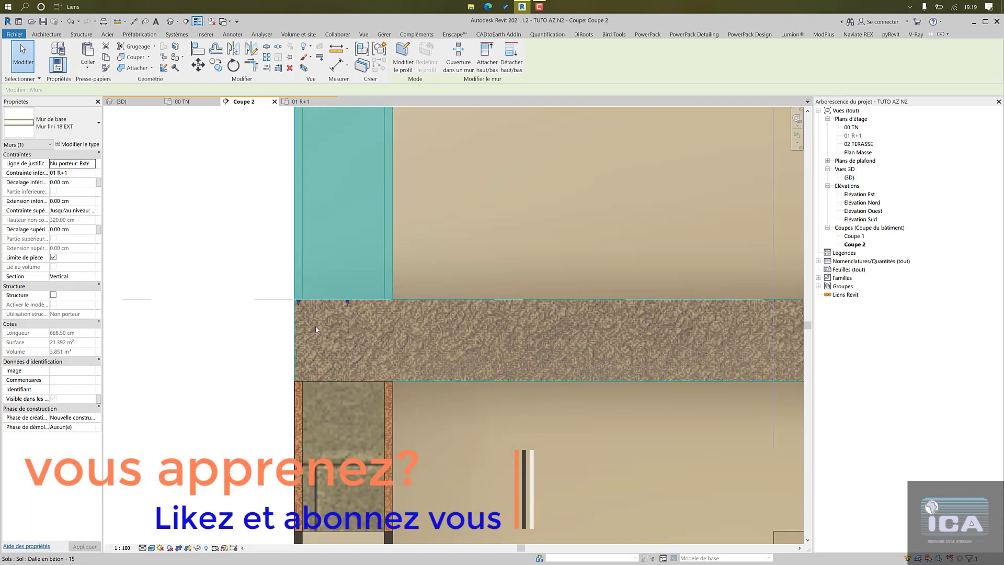
pyautogui.click(242, 350)
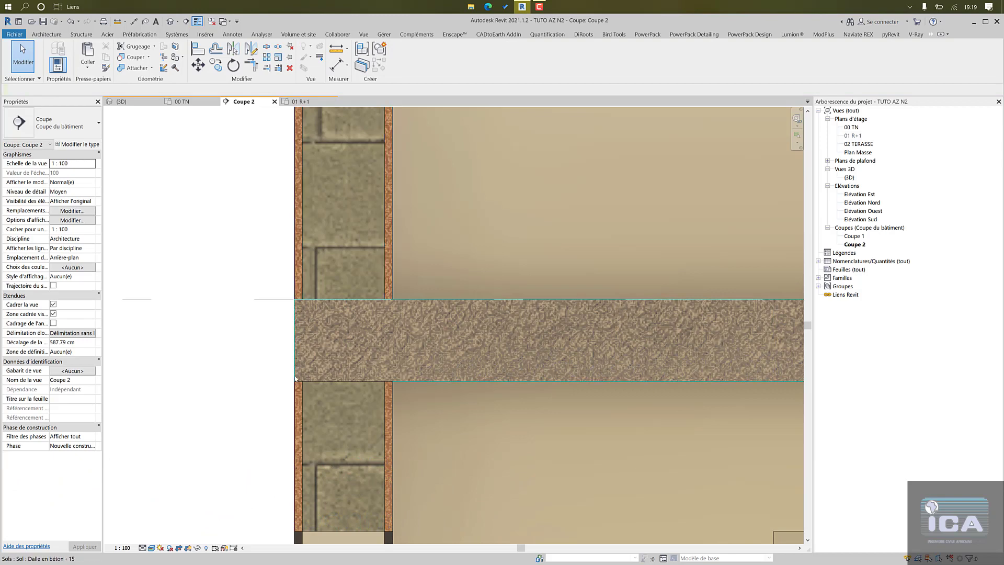
# - Examine how the slab edge interrupts the wall finish layers at the window-side exterior wall in Coupe 2
pyautogui.scroll(-2, 337, 350)
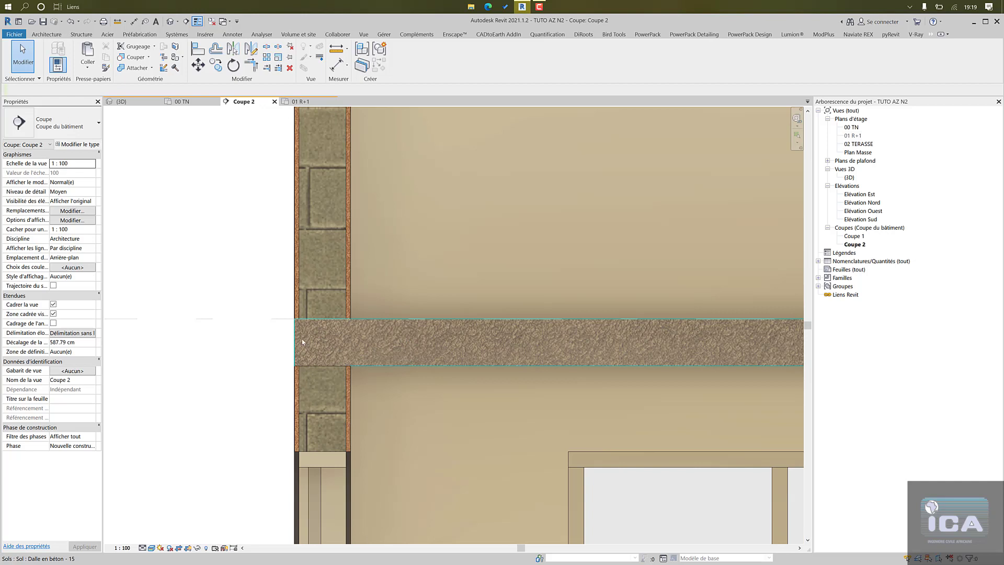
pyautogui.moveTo(326, 351); pyautogui.dragTo(281, 320, button='middle')
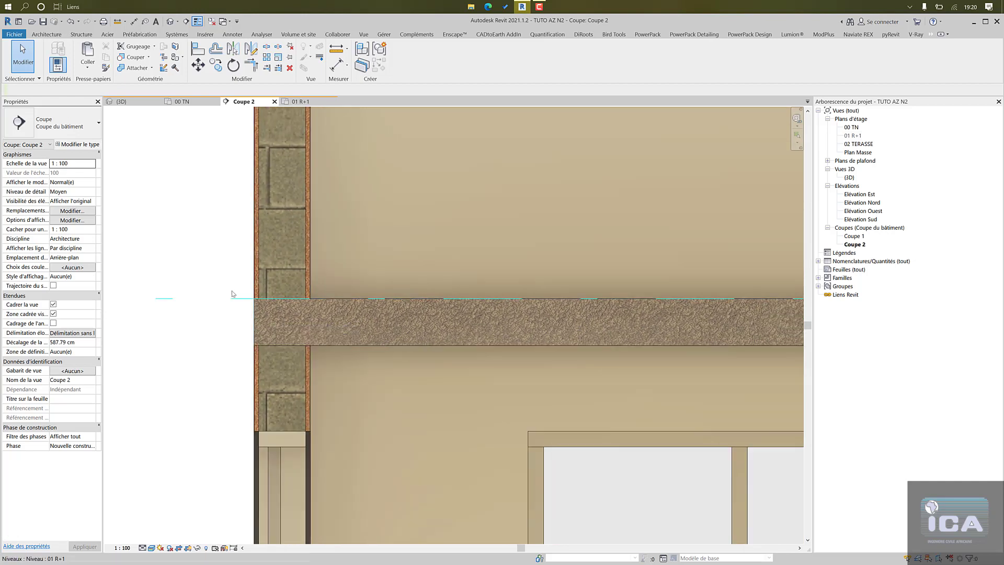
pyautogui.scroll(5, 230, 296)
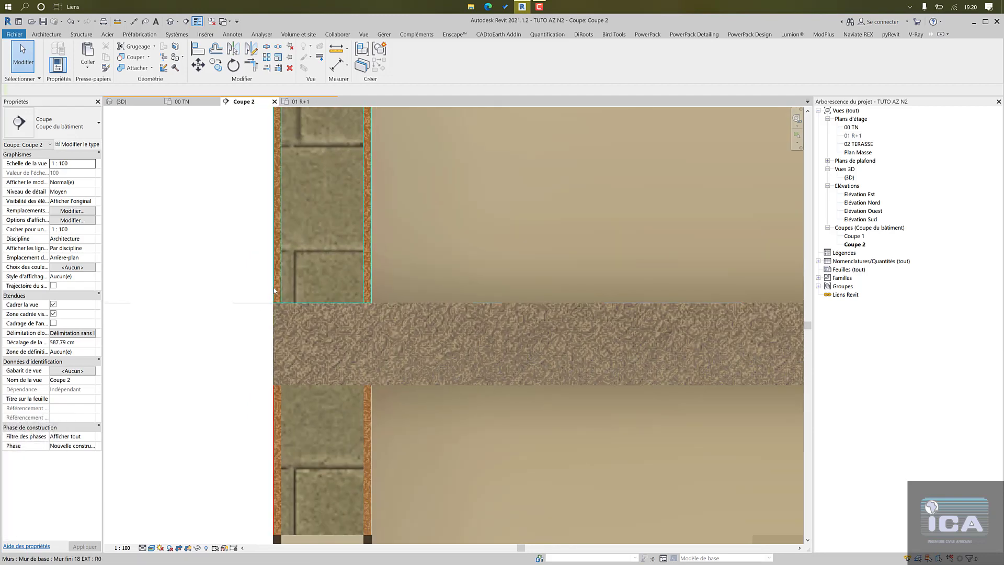
pyautogui.scroll(2, 277, 293)
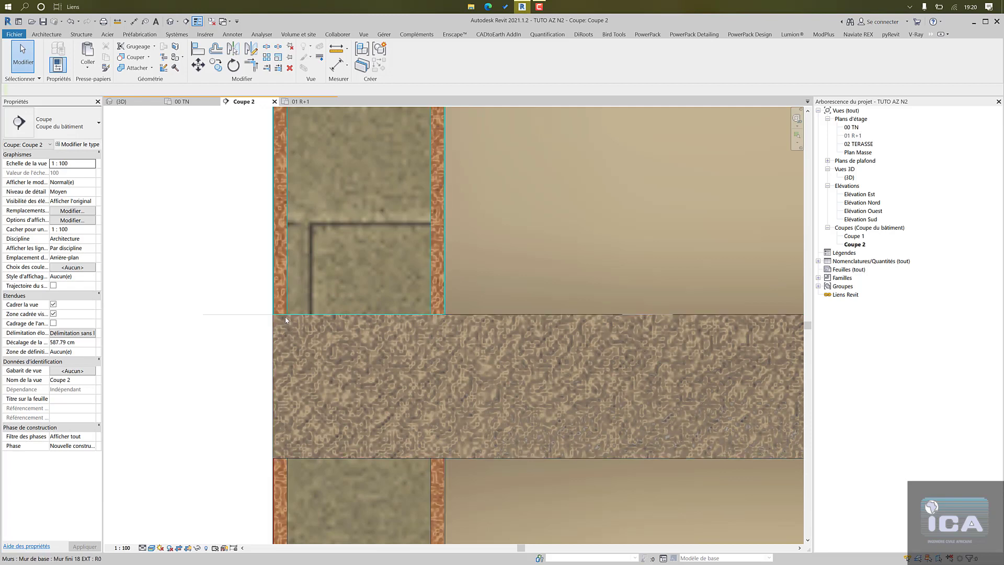
pyautogui.scroll(-5, 286, 434)
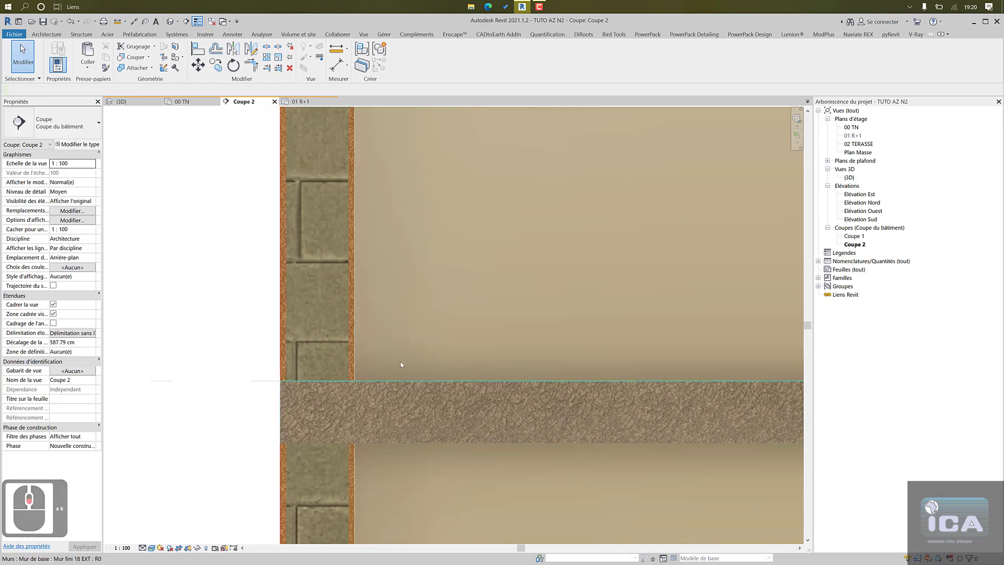
pyautogui.scroll(-3, 349, 387)
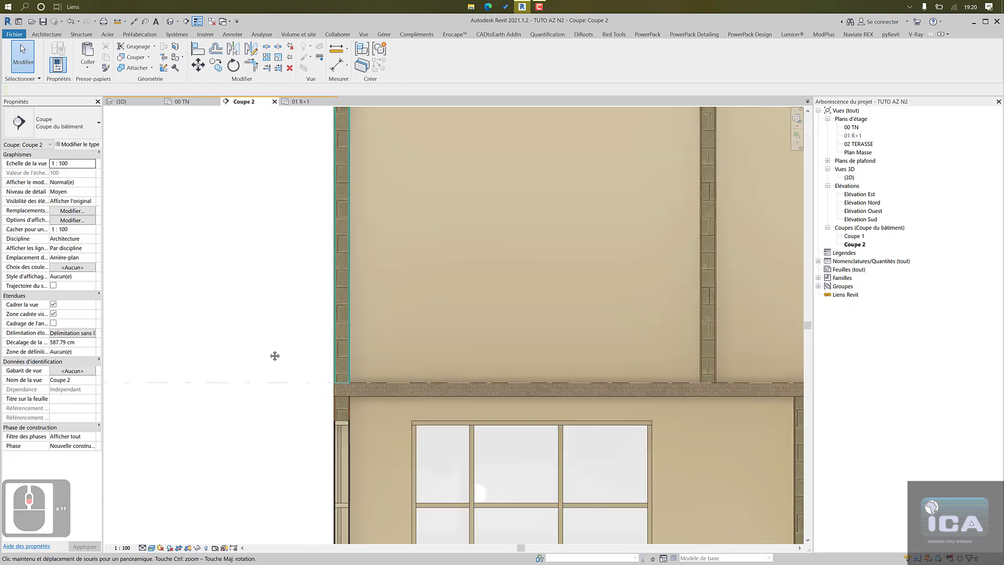
pyautogui.scroll(-5, 263, 353)
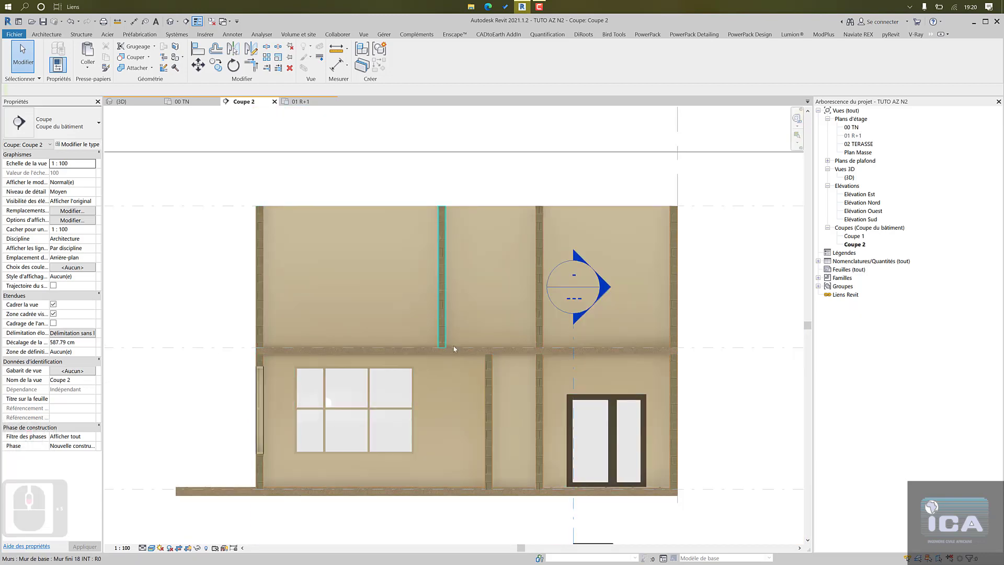
# - Compare the slab edge junctions at the two end exterior walls of Coupe 2
pyautogui.scroll(14, 687, 350)
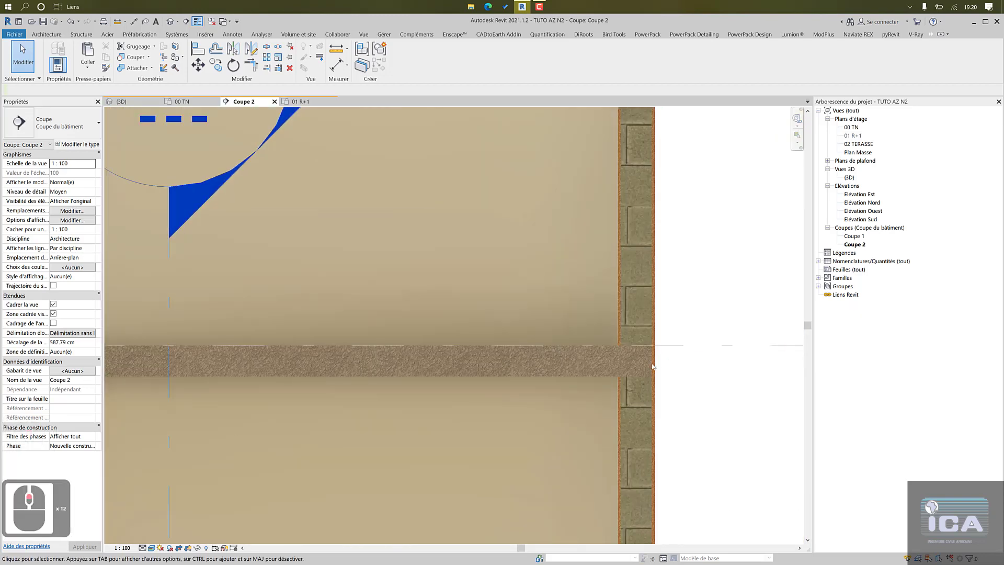
pyautogui.scroll(-2, 637, 359)
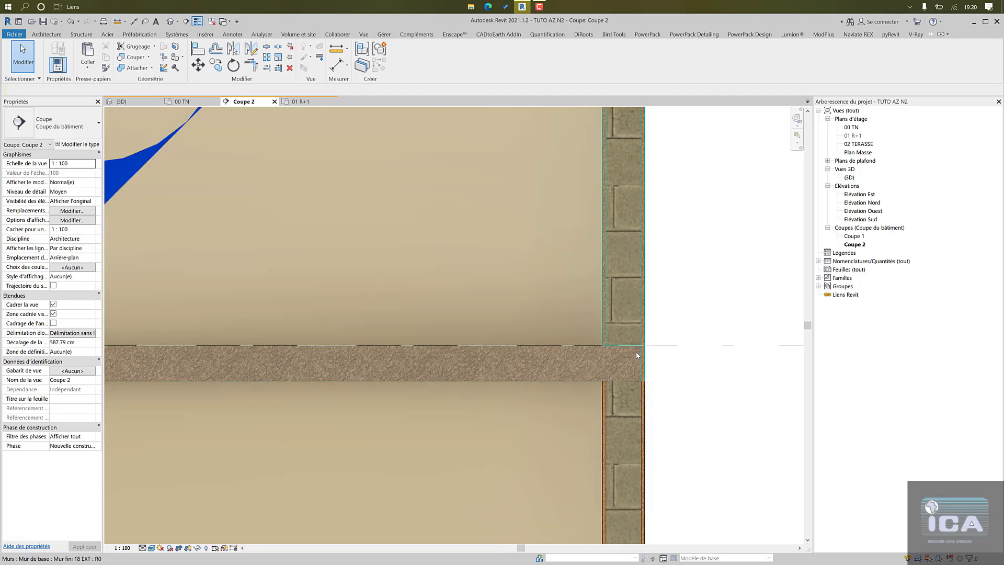
pyautogui.scroll(-10, 648, 376)
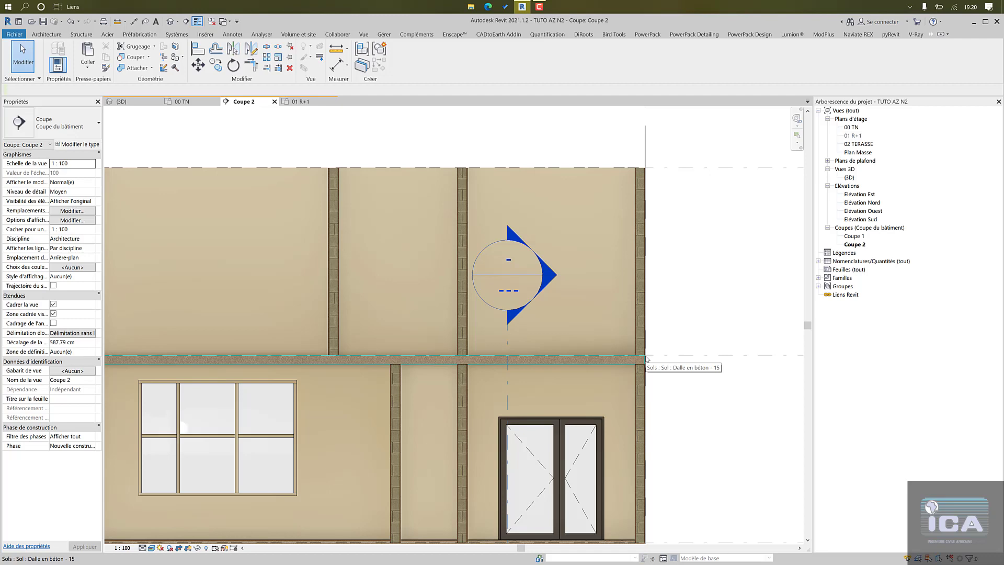
pyautogui.scroll(8, 641, 361)
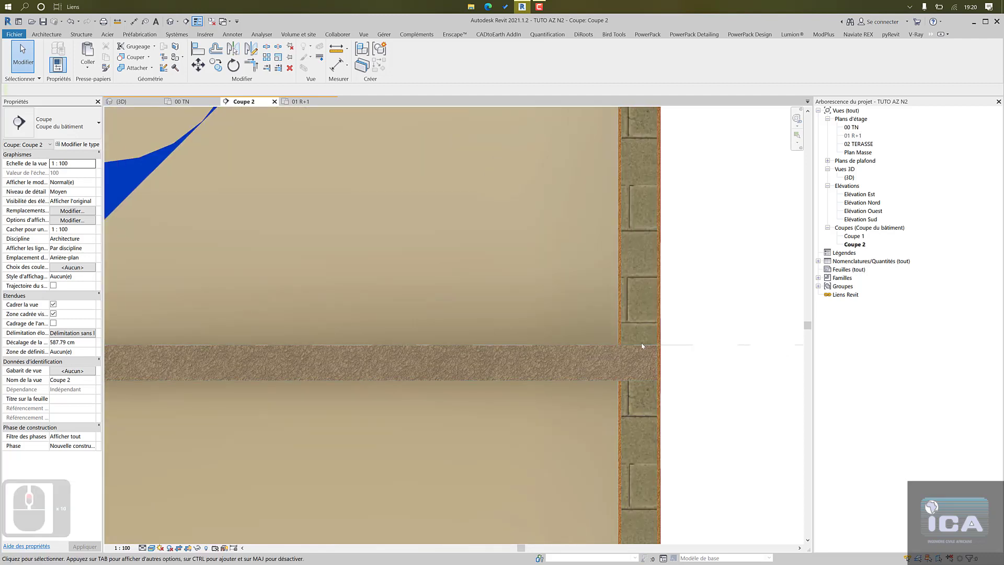
pyautogui.scroll(-8, 657, 367)
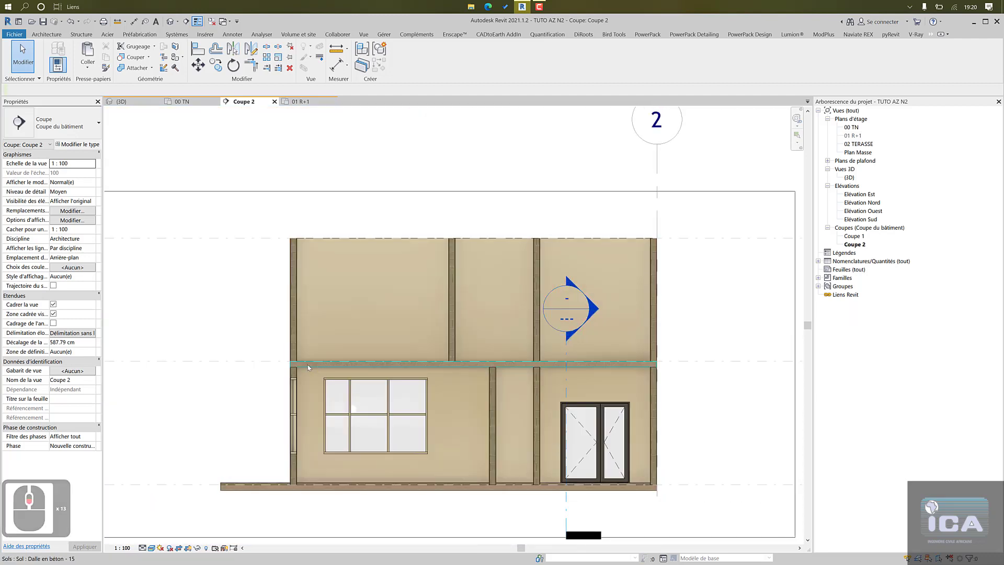
pyautogui.scroll(4, 242, 363)
pyautogui.scroll(3, 276, 357)
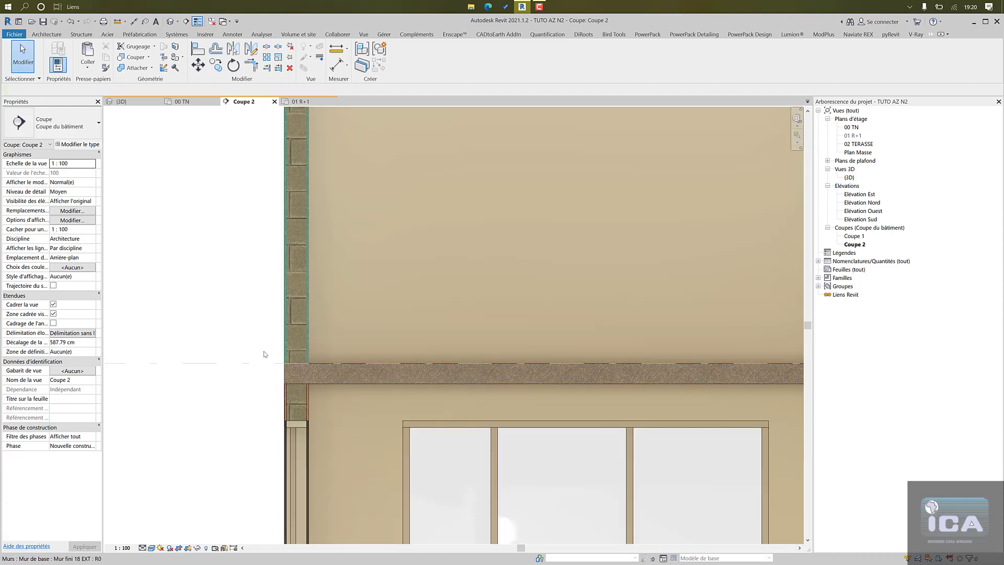
pyautogui.scroll(-5, 578, 383)
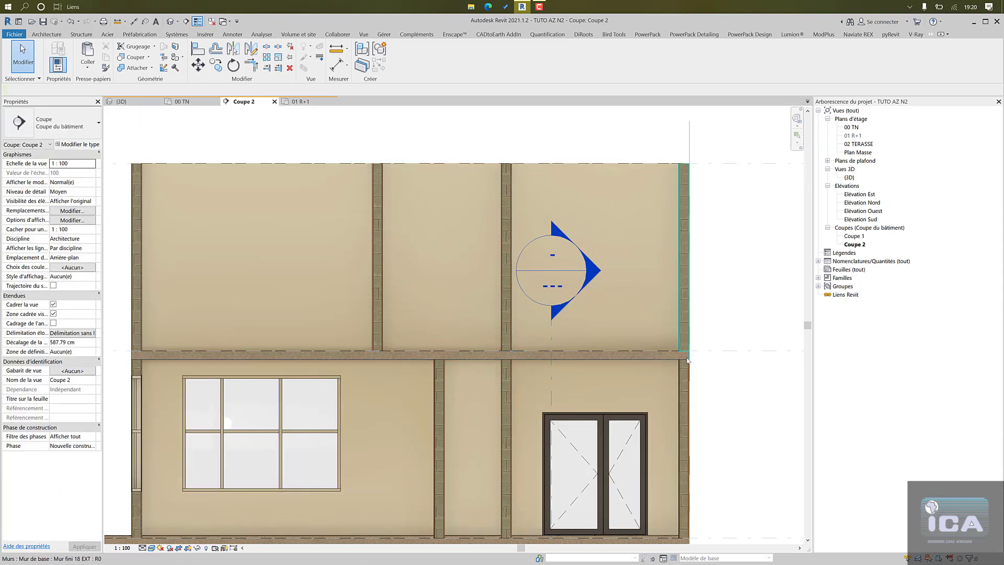
pyautogui.scroll(-3, 687, 360)
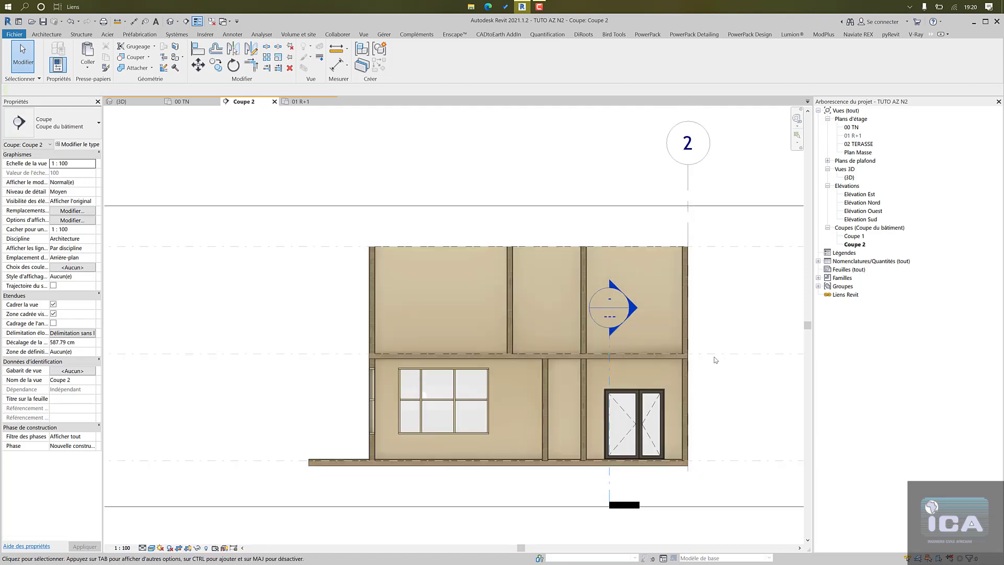
# - Inspect the upper-floor walls from above in the {3D} view and open the 01 R+1 floor plan
pyautogui.doubleClick(849, 178)
pyautogui.keyDown('shift'); pyautogui.moveTo(590, 305); pyautogui.dragTo(386, 340, button='middle'); pyautogui.keyUp('shift')
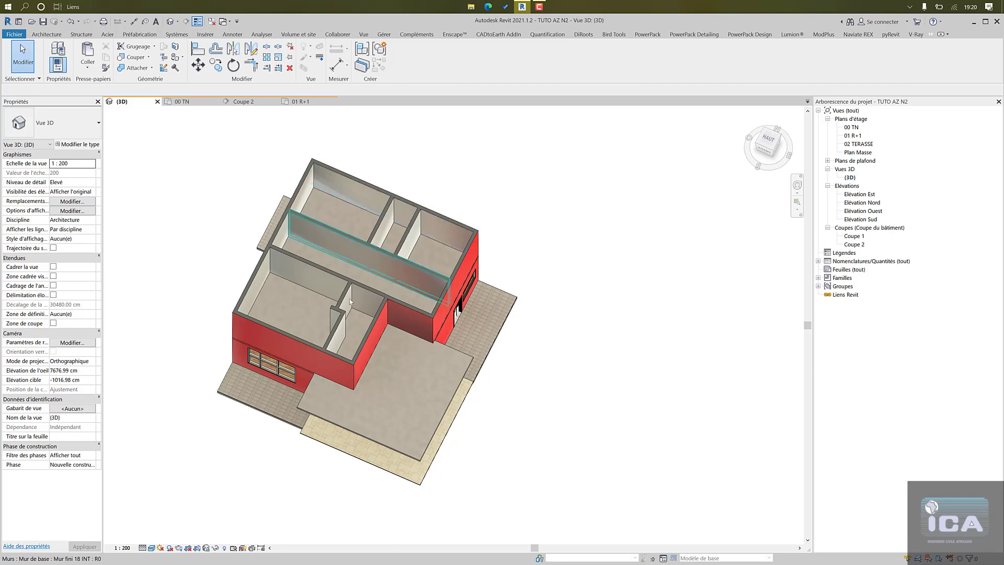
pyautogui.click(305, 102)
pyautogui.scroll(-3, 434, 277)
pyautogui.moveTo(462, 286); pyautogui.dragTo(388, 302, button='middle')
pyautogui.moveTo(603, 273); pyautogui.dragTo(385, 337, button='middle')
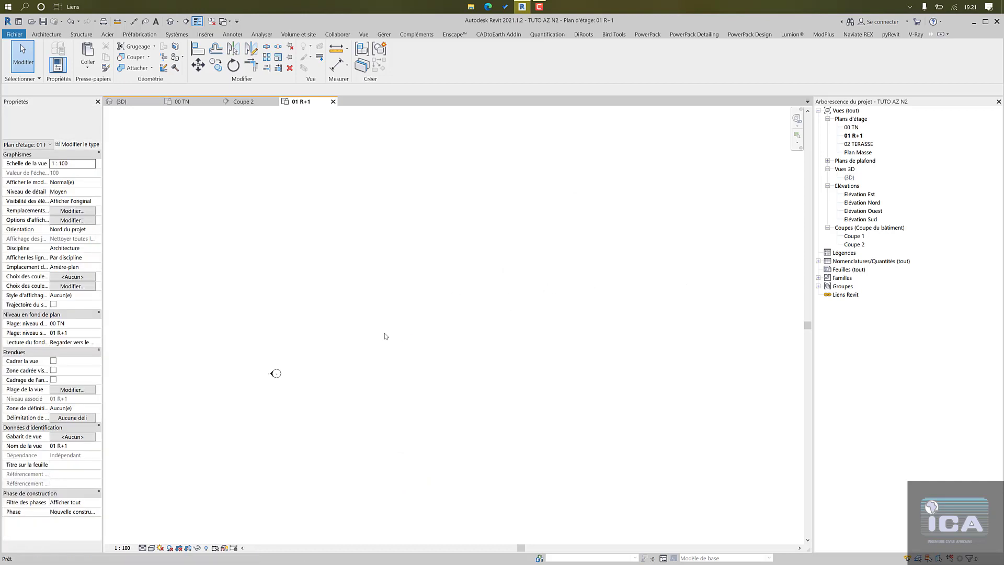
pyautogui.scroll(-5, 386, 337)
pyautogui.scroll(-8, 408, 374)
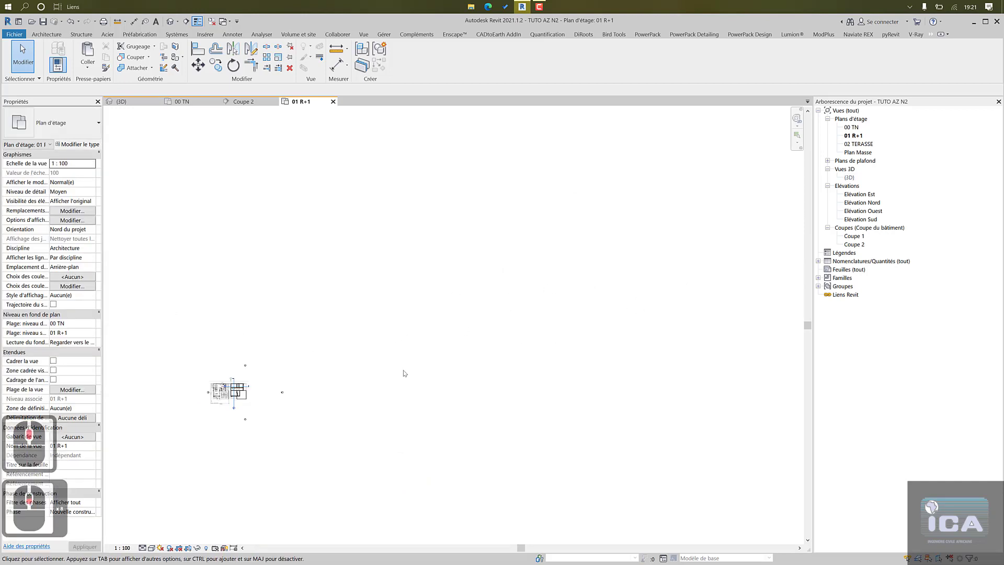
# - Open the 00 TN plan and study the upper-floor bedroom, hallway and terrace layout in the reference image
pyautogui.doubleClick(851, 128)
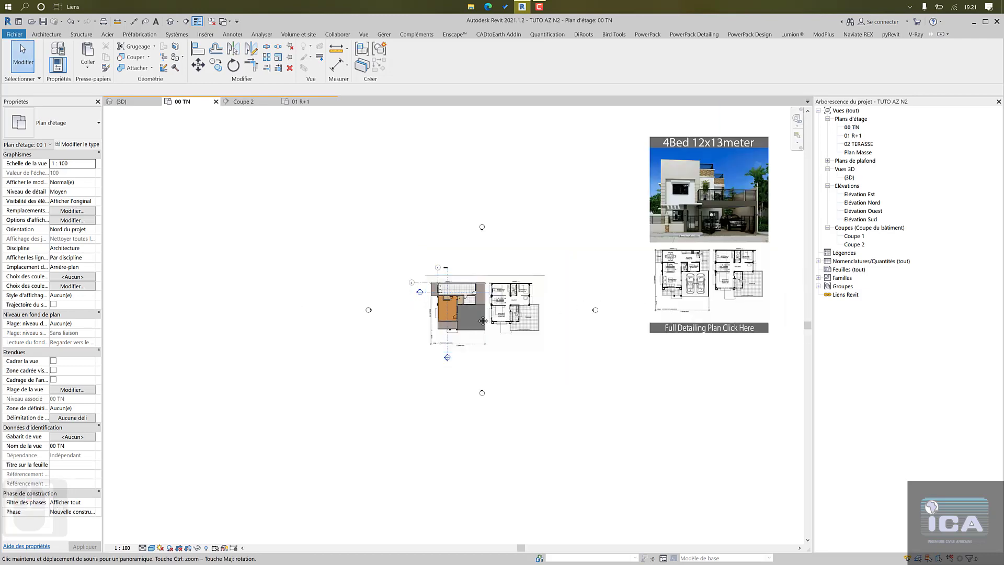
pyautogui.moveTo(700, 266); pyautogui.dragTo(544, 291, button='middle')
pyautogui.scroll(9, 544, 292)
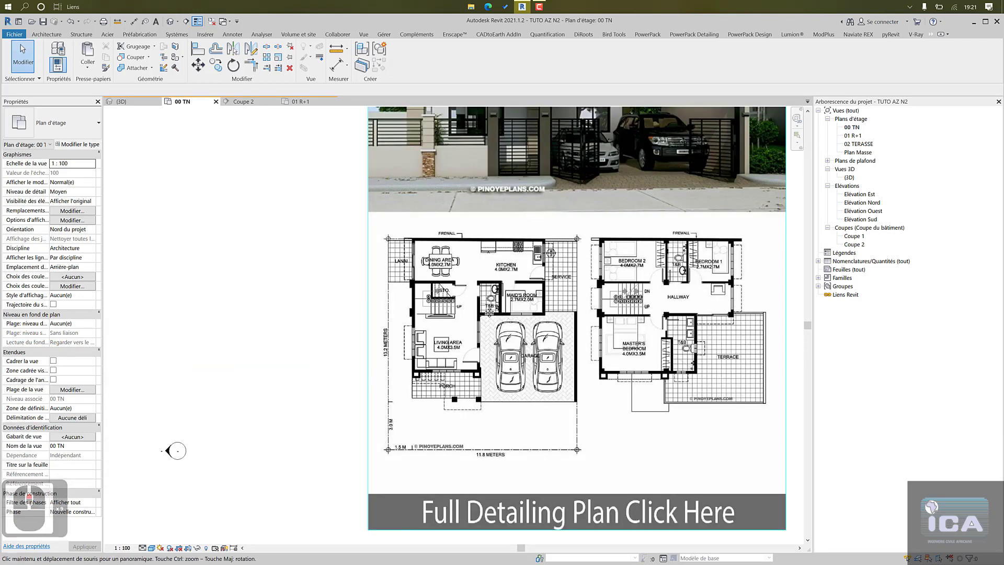
pyautogui.scroll(3, 472, 328)
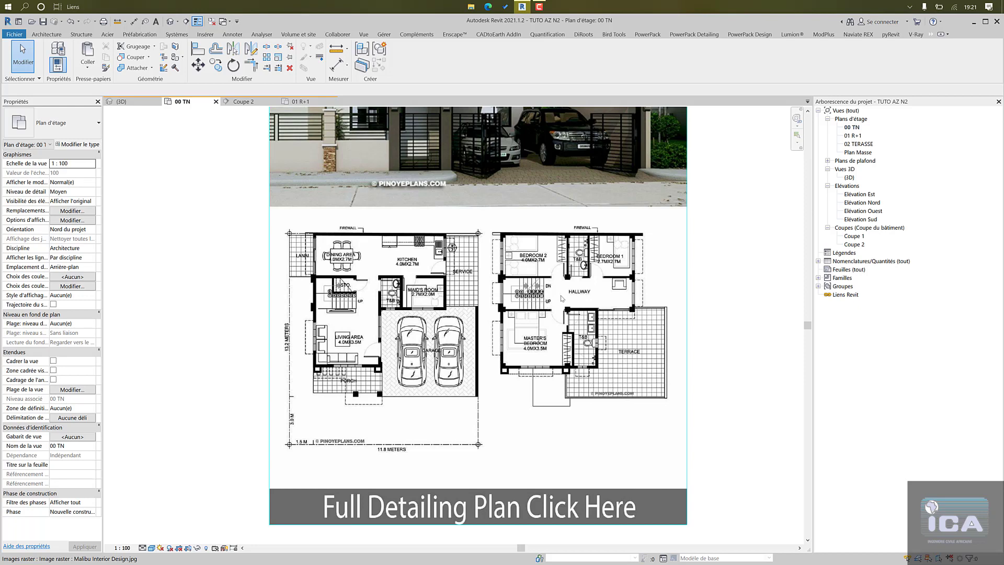
pyautogui.scroll(-1, 558, 291)
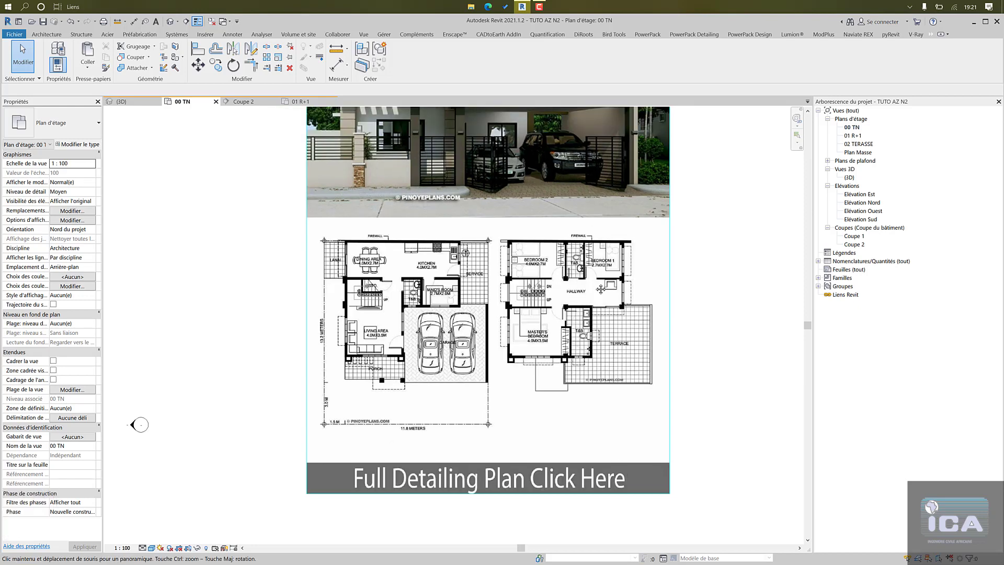
pyautogui.moveTo(558, 291); pyautogui.dragTo(601, 291, button='middle')
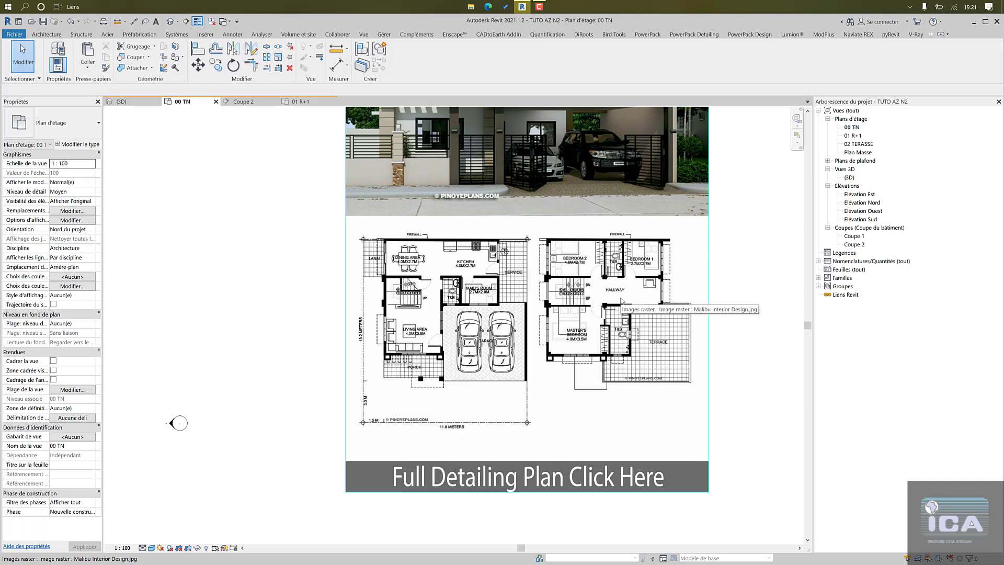
pyautogui.moveTo(621, 299); pyautogui.dragTo(626, 296, button='middle')
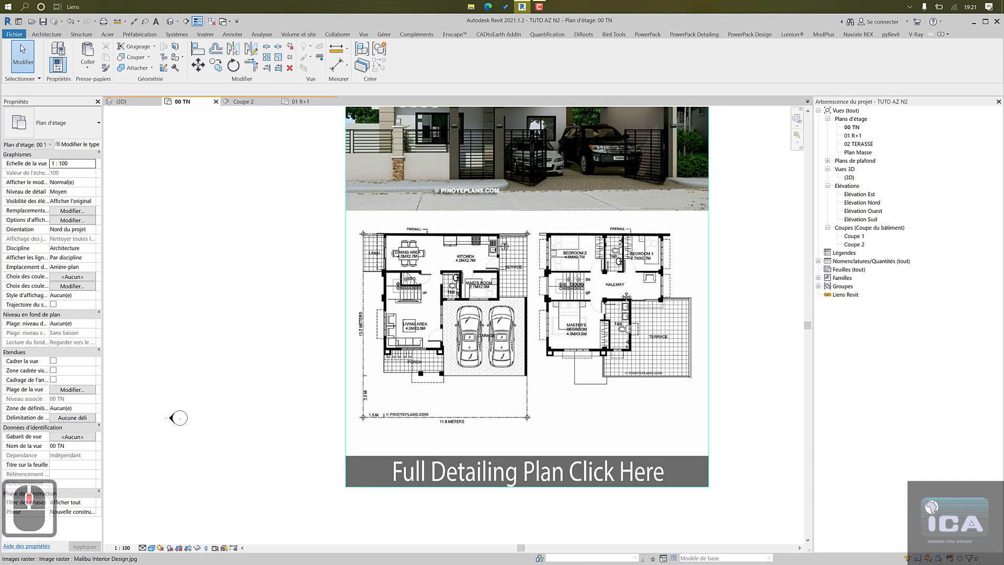
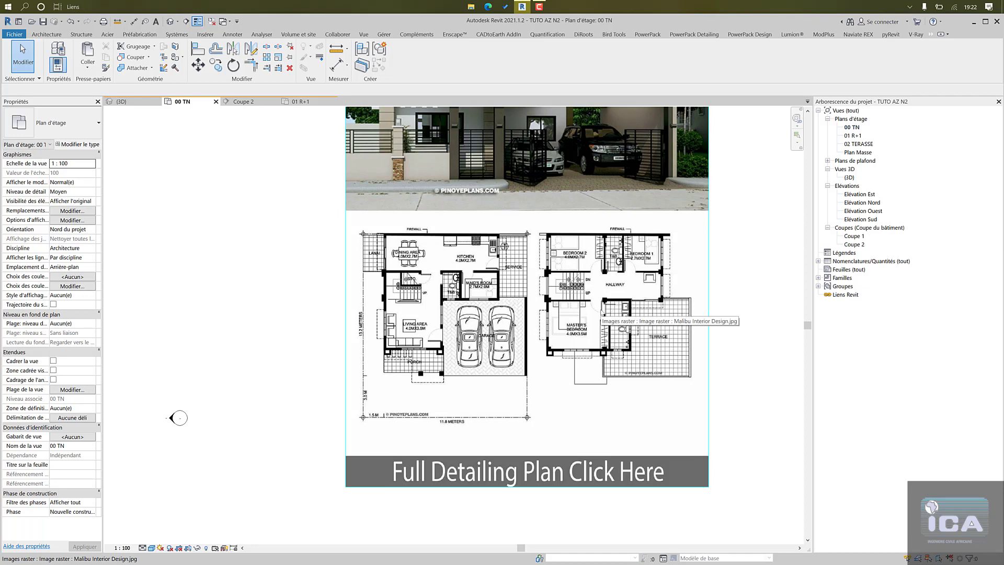
# - Bring the modelled ground floor and the adjacent upper-floor reference plan into view in 00 TN
pyautogui.scroll(-10, 601, 316)
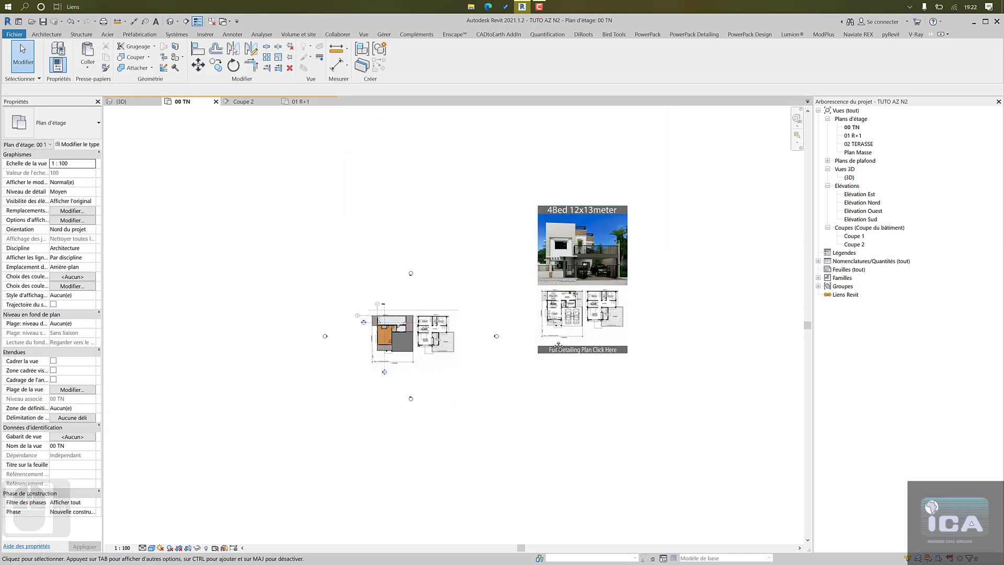
pyautogui.moveTo(520, 346); pyautogui.dragTo(605, 339, button='middle')
pyautogui.scroll(8, 492, 328)
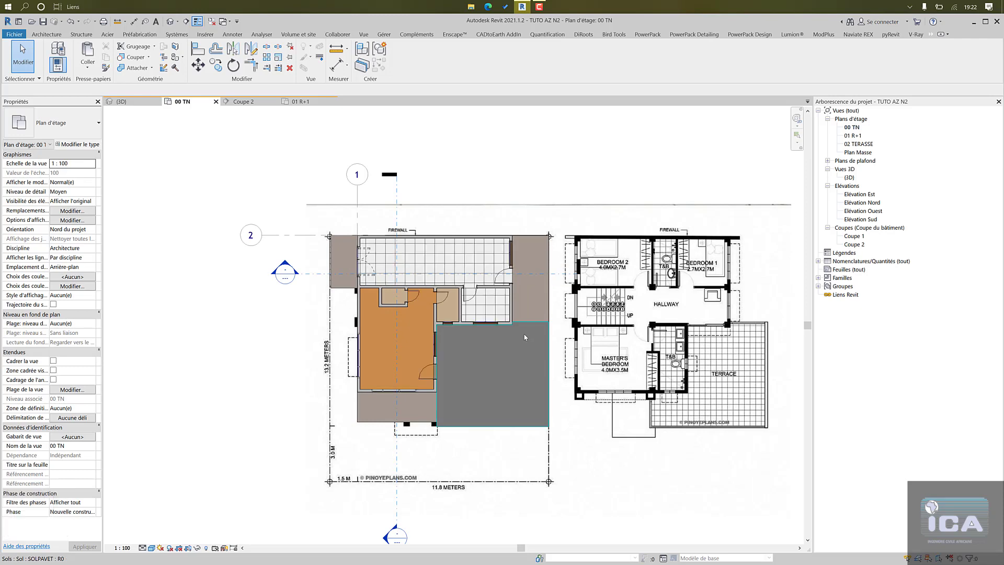
# - Open the 01 R+1 floor plan and move the reference plan image beside the modelled upper-floor walls, clear of them
pyautogui.click(309, 102)
pyautogui.scroll(15, 255, 395)
pyautogui.scroll(5, 312, 326)
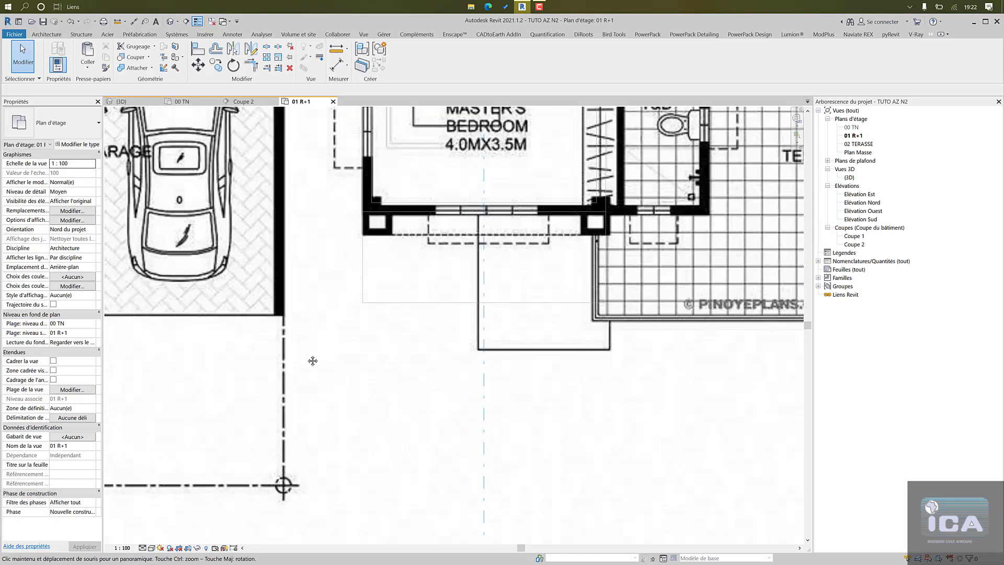
pyautogui.scroll(-12, 311, 335)
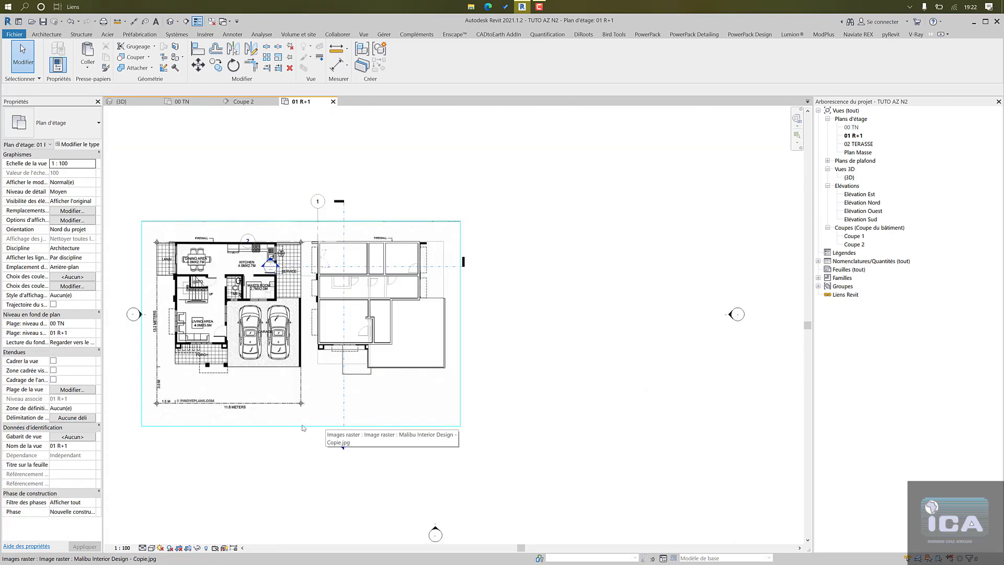
pyautogui.click(442, 427)
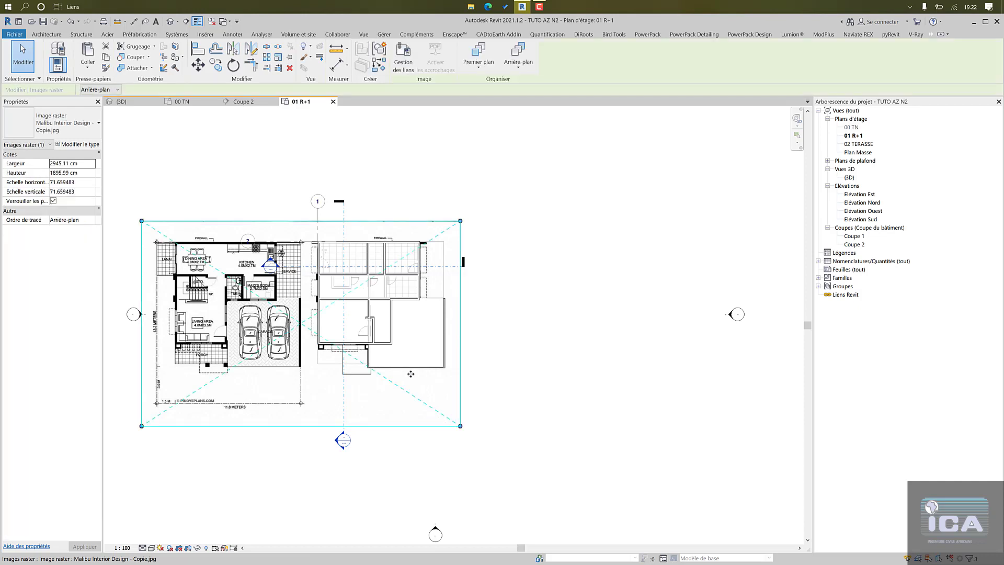
pyautogui.moveTo(270, 239); pyautogui.dragTo(602, 141)
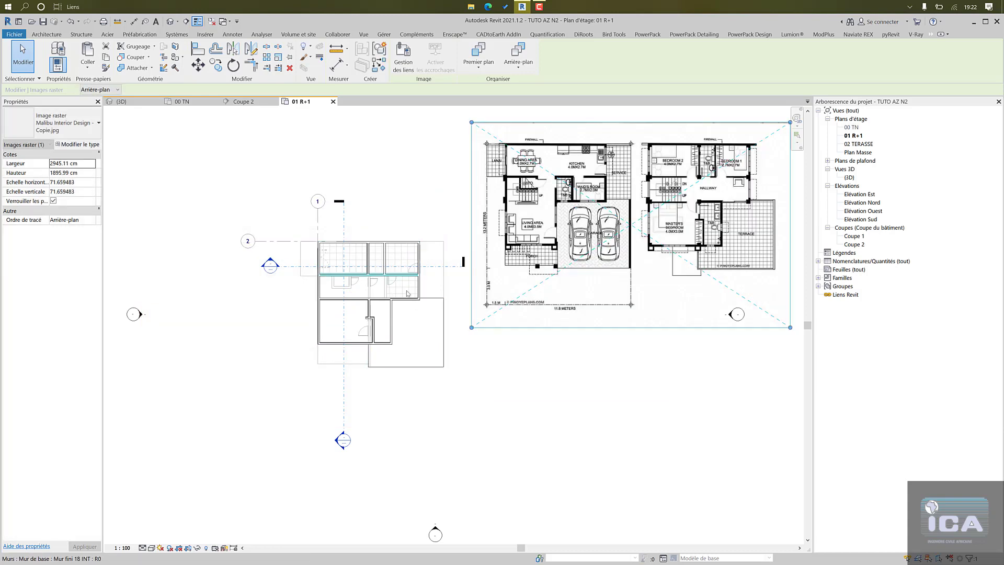
pyautogui.moveTo(463, 391); pyautogui.dragTo(413, 417, button='middle')
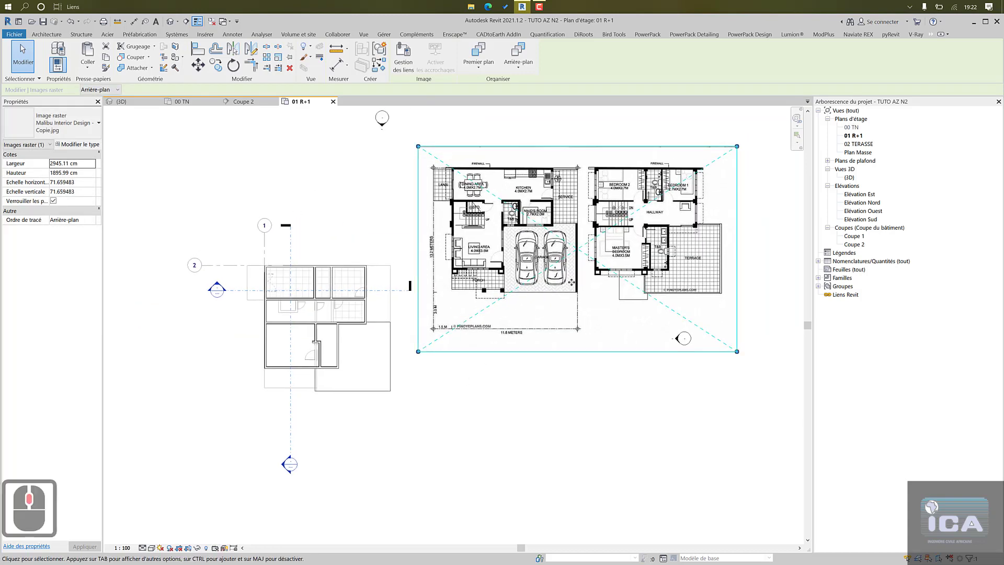
pyautogui.click(368, 233)
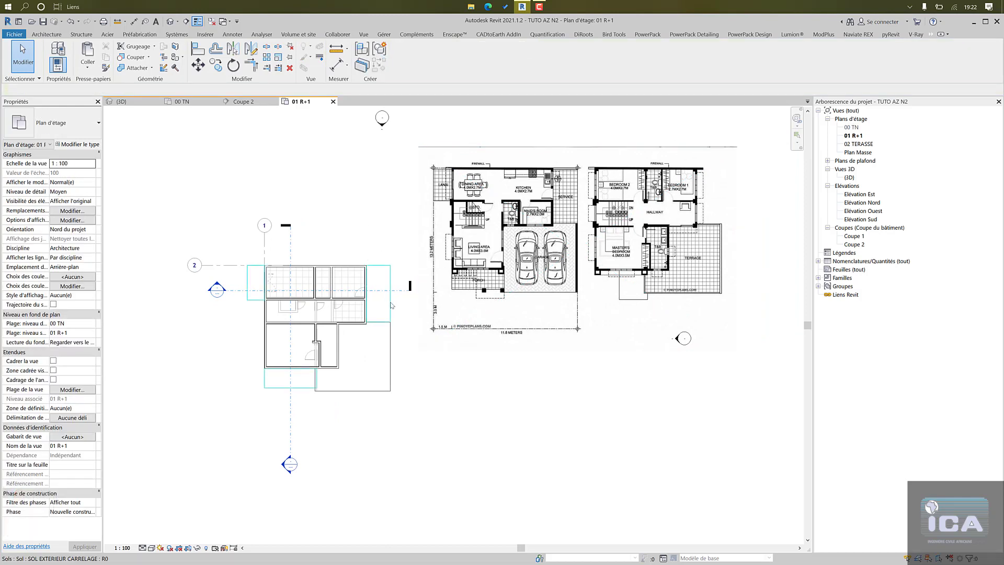
# - Set the underlay base level of the 01 R+1 plan to Aucun(e) and apply it
pyautogui.scroll(2, 293, 295)
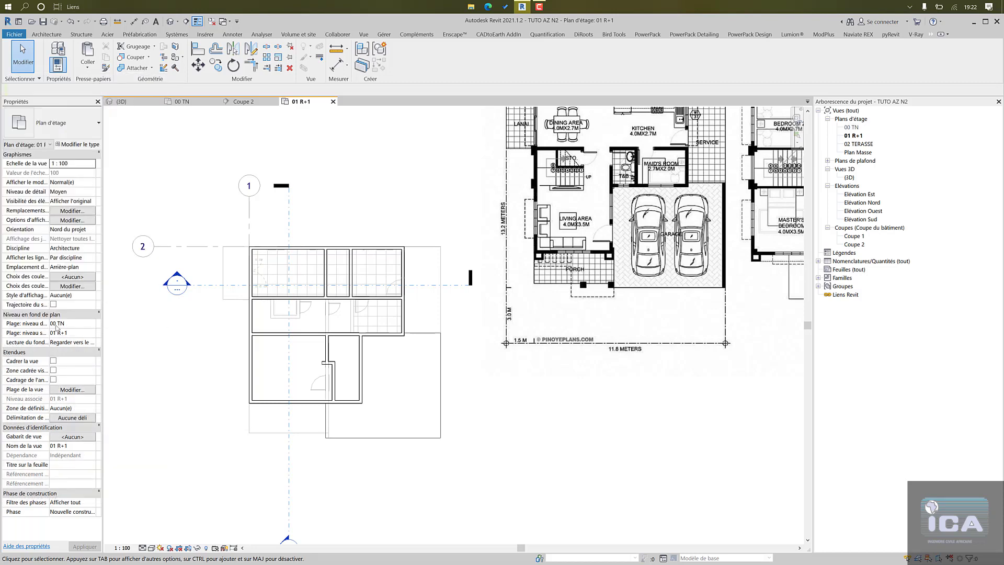
pyautogui.click(92, 325)
pyautogui.click(92, 325)
pyautogui.click(68, 333)
pyautogui.click(84, 547)
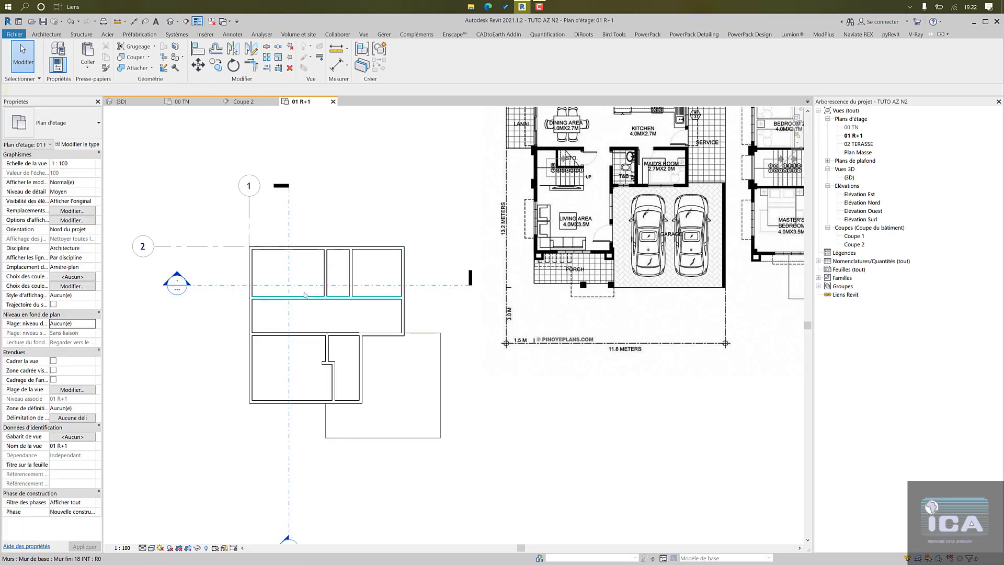
# - Set the underlay base level to 00 TN for comparison and return it to Aucun(e)
pyautogui.click(92, 324)
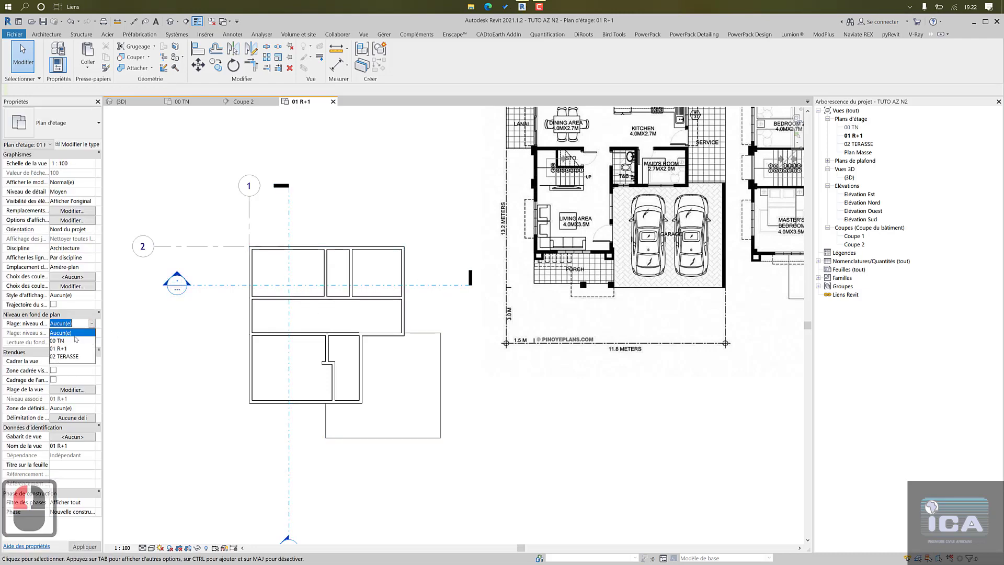
pyautogui.click(57, 340)
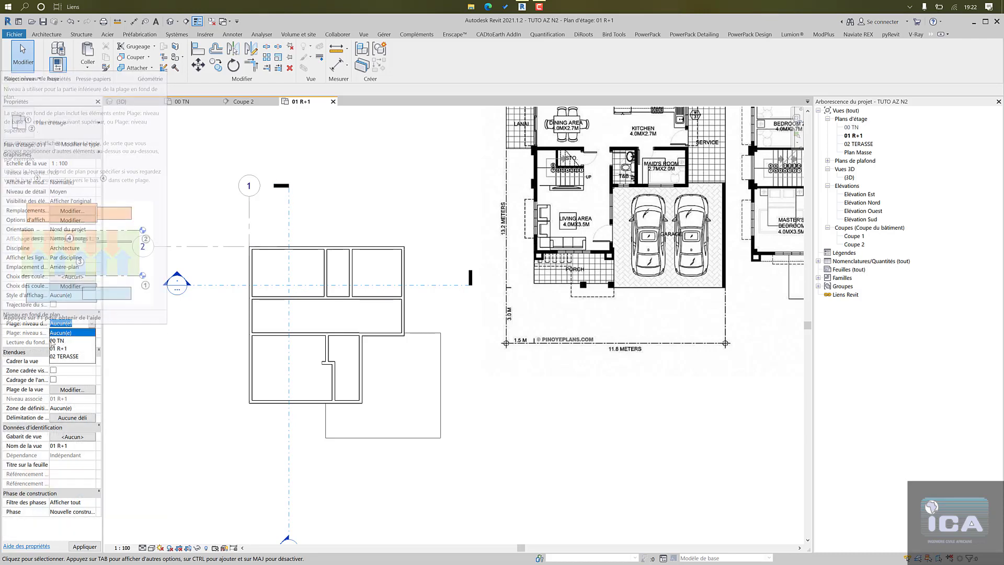
pyautogui.click(94, 323)
pyautogui.click(78, 332)
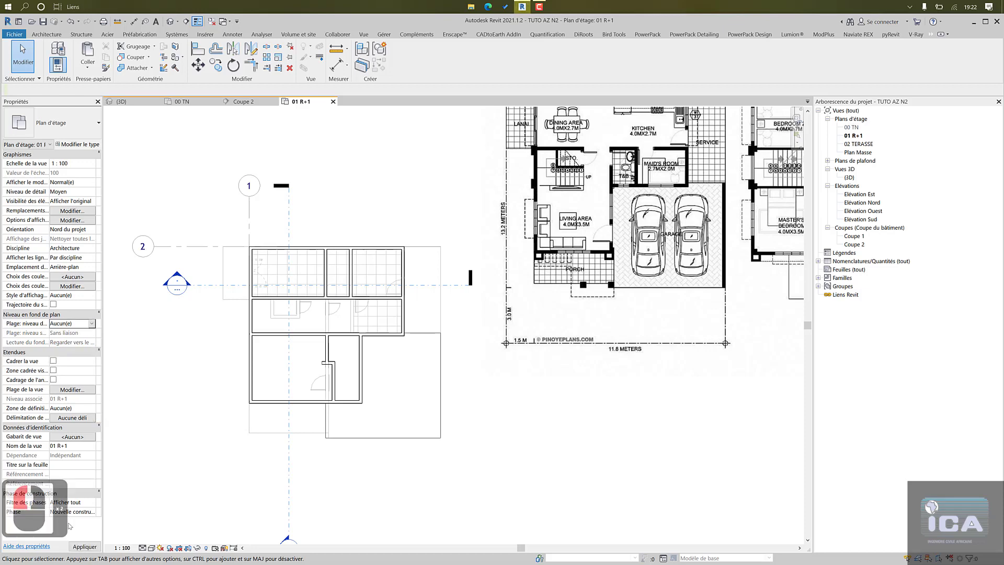
pyautogui.click(81, 548)
# - Start placing doors in the 01 R+1 plan and save the project
pyautogui.scroll(-3, 424, 329)
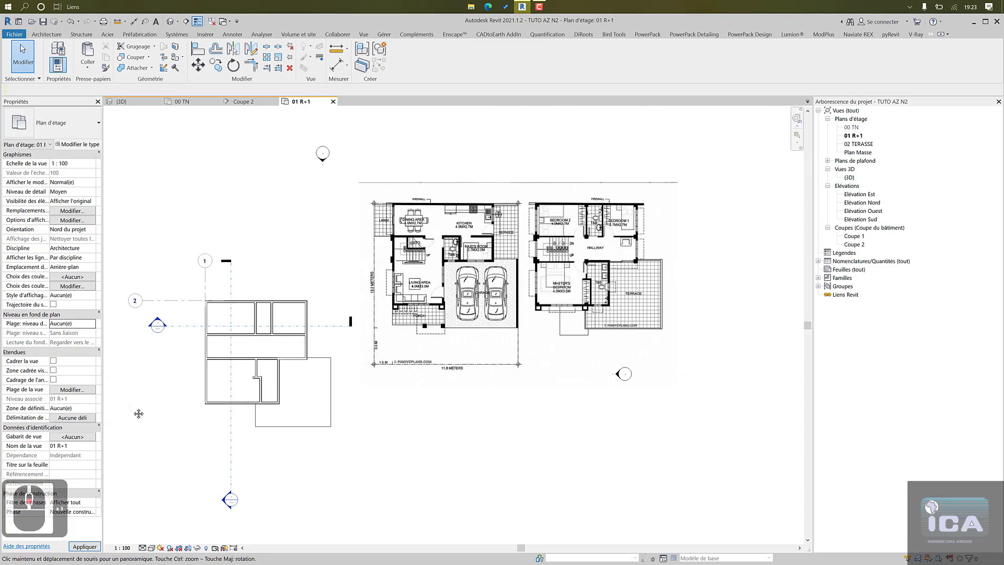
pyautogui.moveTo(425, 328); pyautogui.dragTo(456, 344, button='middle')
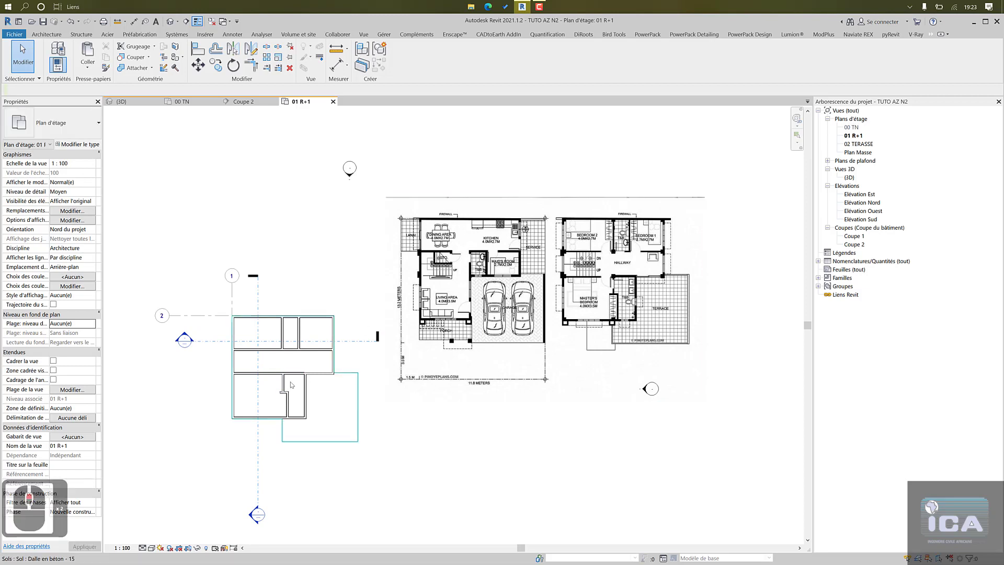
pyautogui.scroll(3, 290, 383)
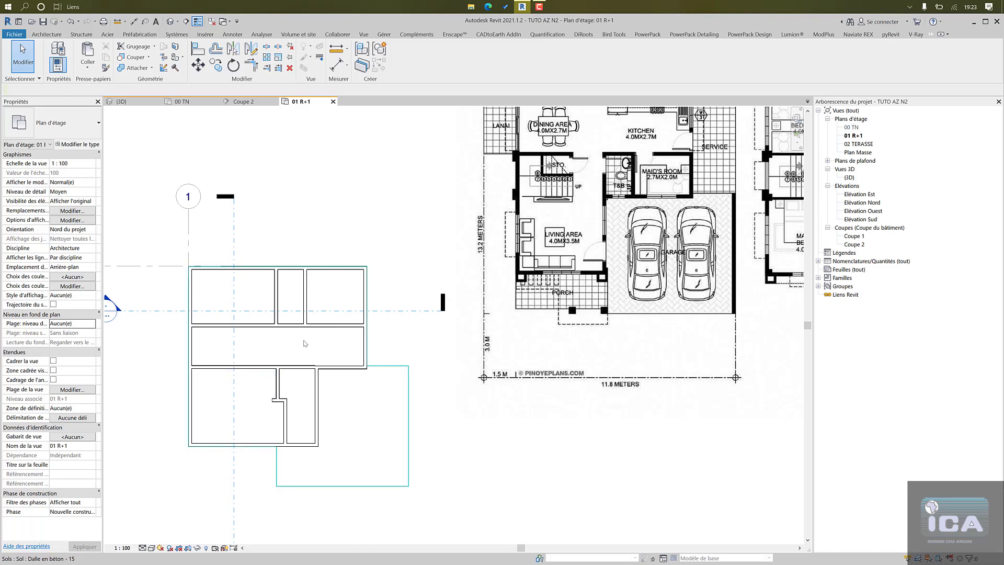
pyautogui.scroll(-1, 326, 389)
pyautogui.moveTo(494, 356); pyautogui.dragTo(415, 367, button='middle')
pyautogui.scroll(-2, 415, 367)
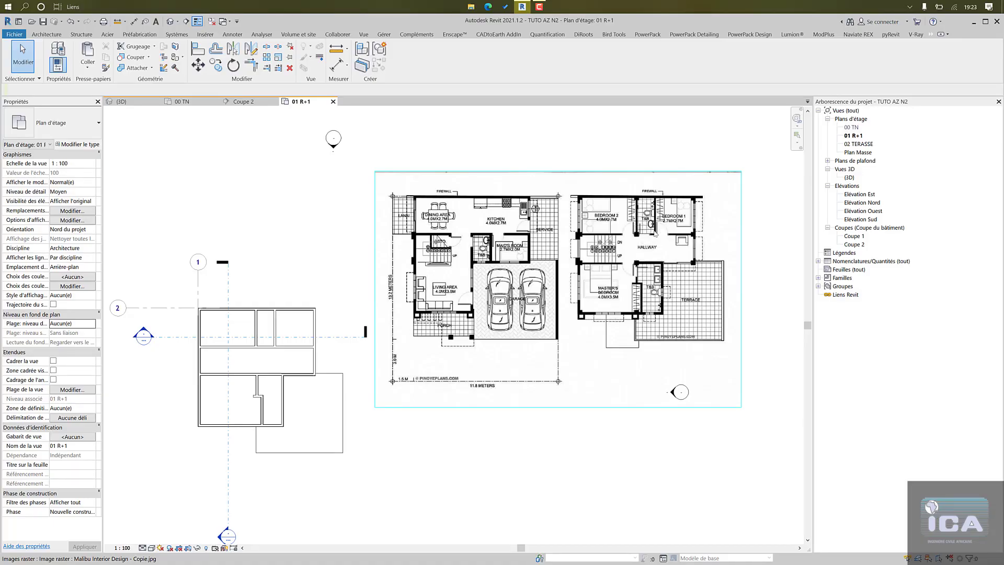
pyautogui.click(359, 247)
pyautogui.click(46, 34)
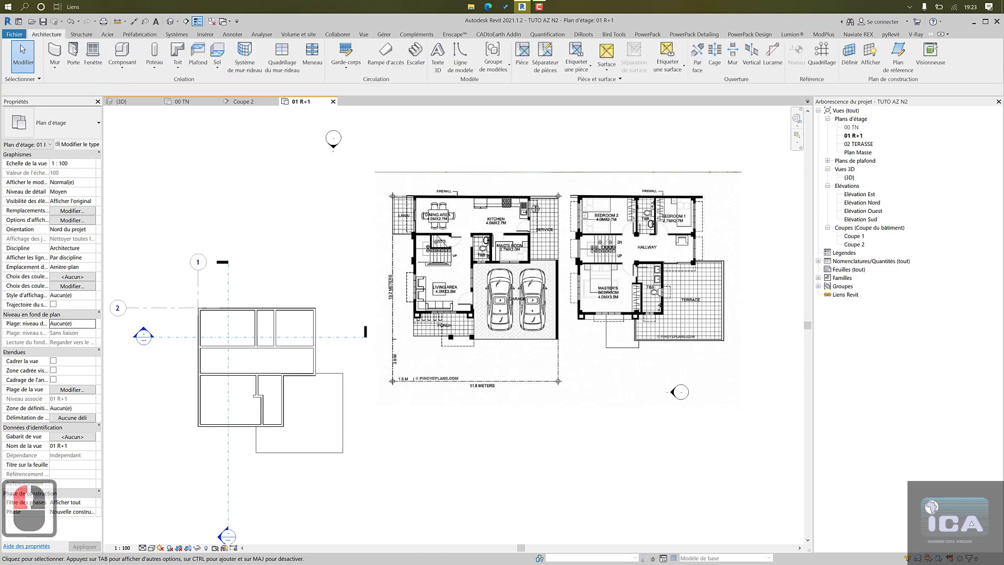
pyautogui.click(73, 56)
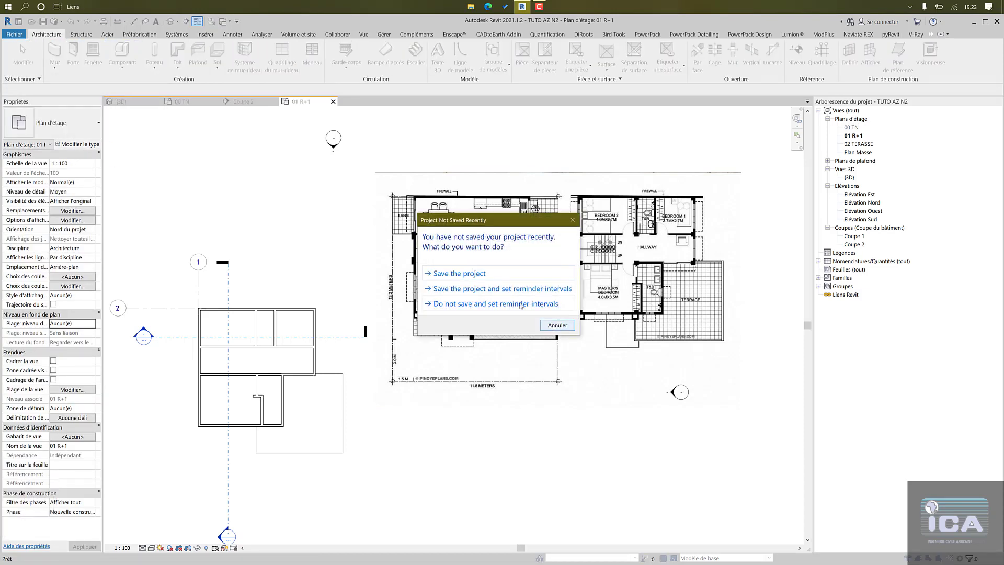
pyautogui.click(506, 276)
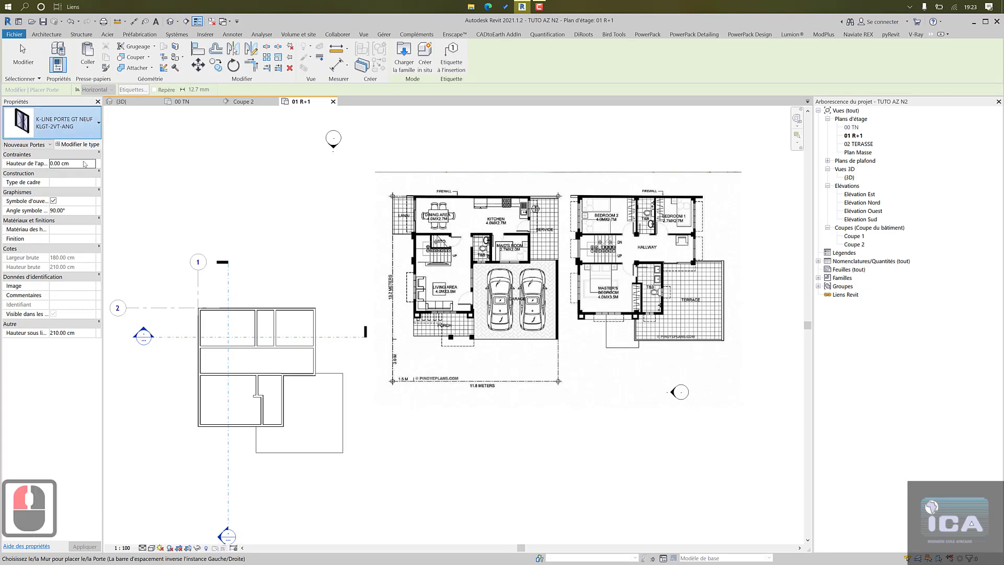
# - Place a Blks_Const_Open Door_Negative Detail 02 door, 0,80 x 2,10, in the master's bedroom hallway wall, 20 cm from the partition
pyautogui.click(63, 122)
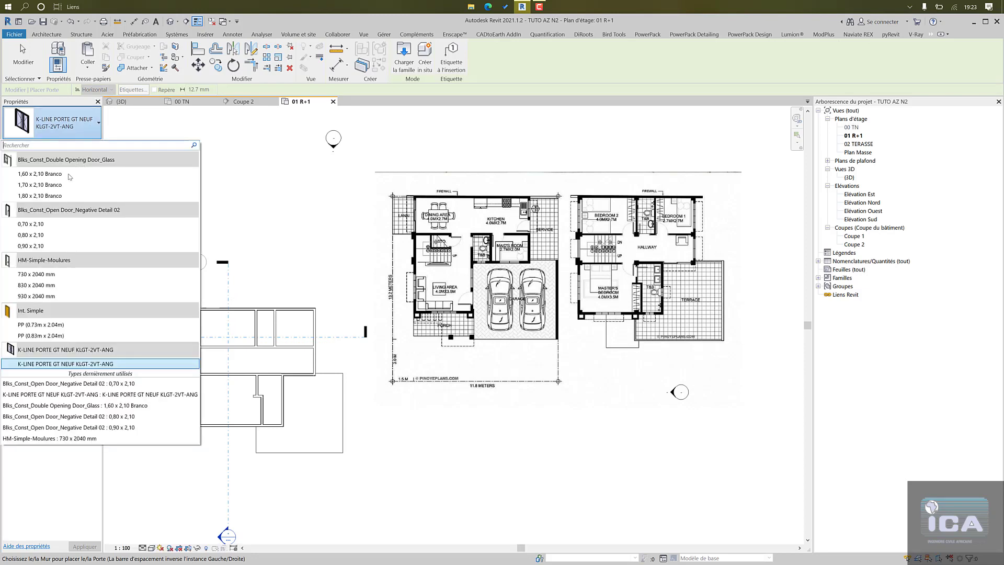
pyautogui.click(70, 236)
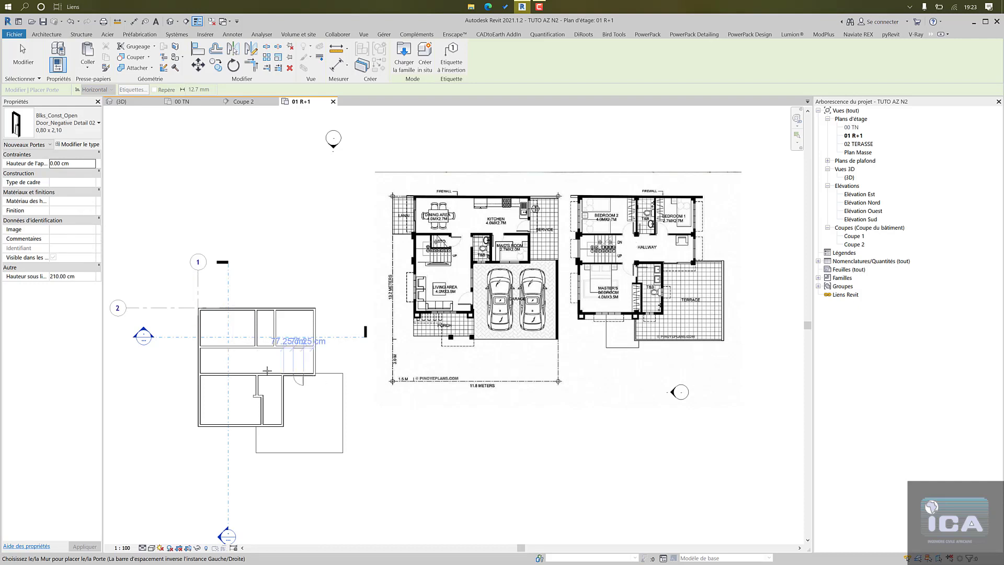
pyautogui.scroll(4, 246, 376)
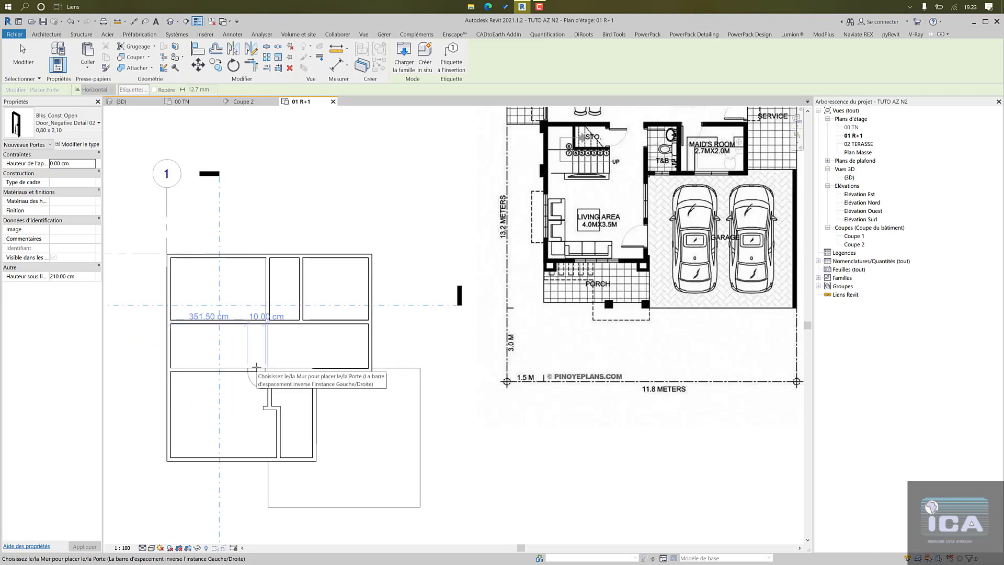
pyautogui.click(254, 368)
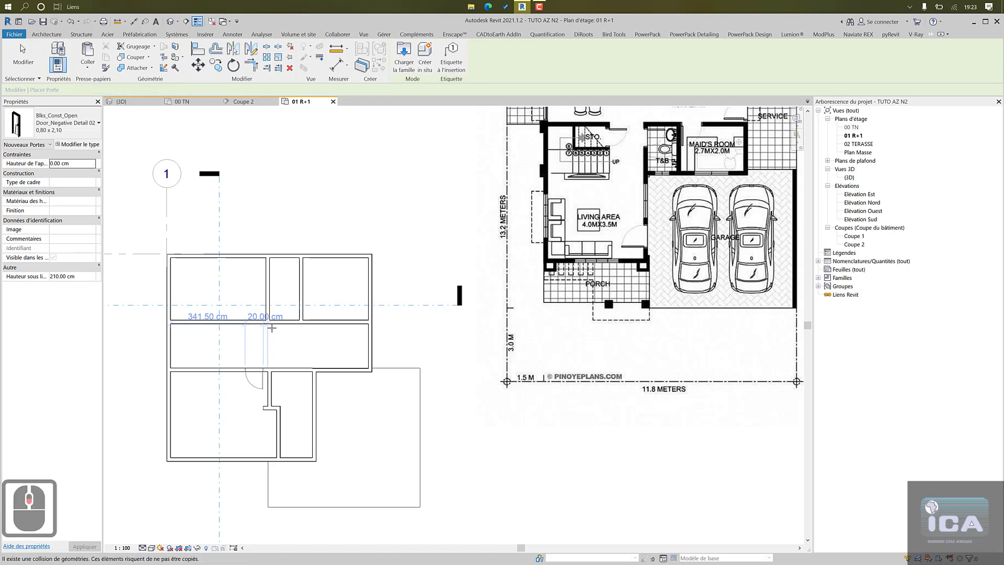
# - Place a 0,80 x 2,10 door in the Bedroom 2 hallway wall, opening into the room, 20 cm from the partition
pyautogui.scroll(-2, 271, 330)
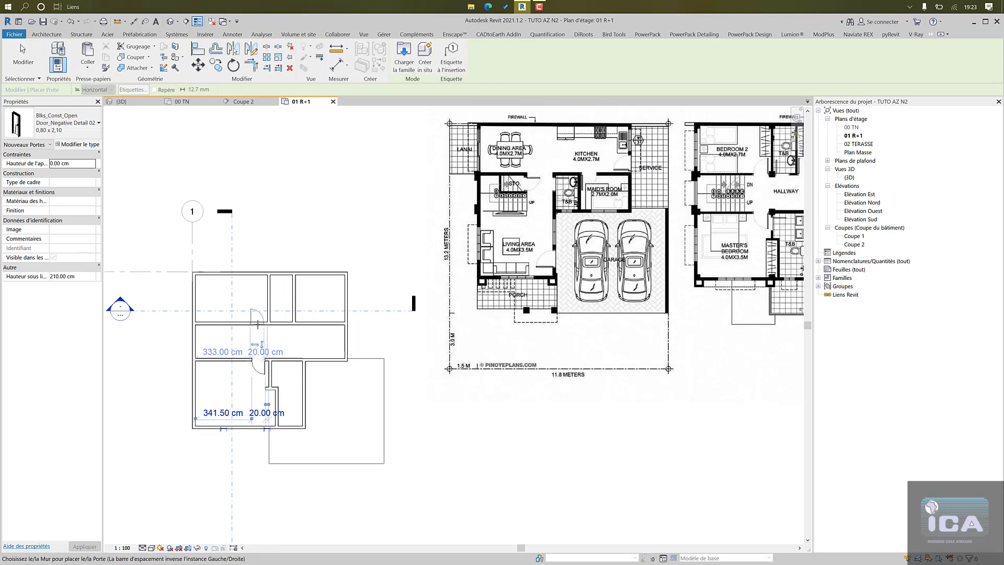
pyautogui.scroll(3, 257, 325)
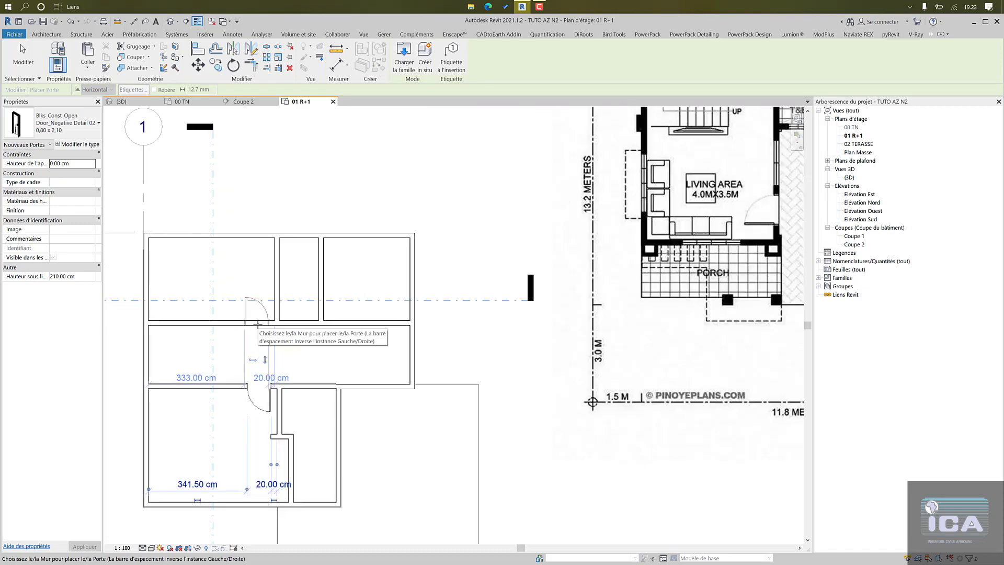
pyautogui.press('space')
pyautogui.press('space')
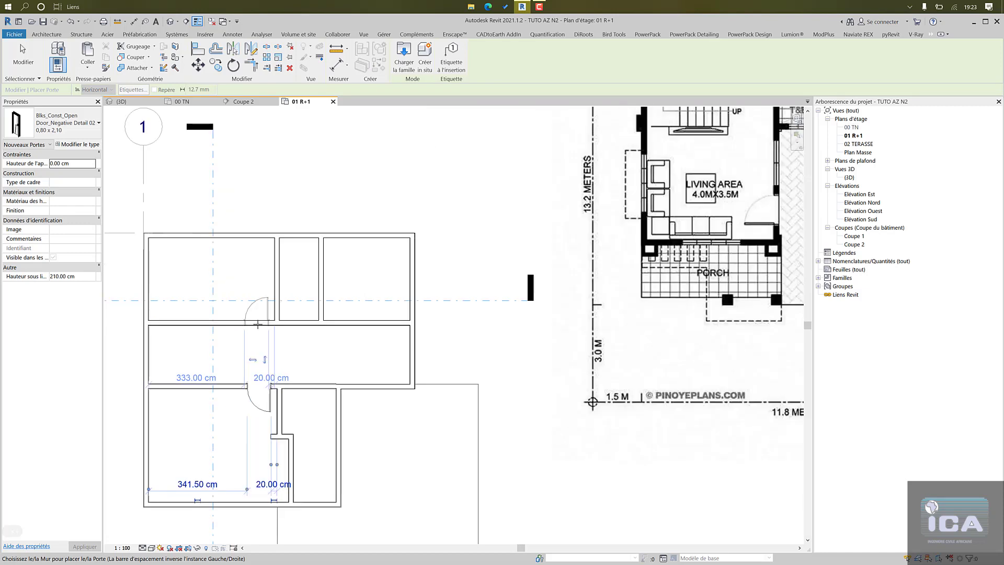
pyautogui.click(257, 324)
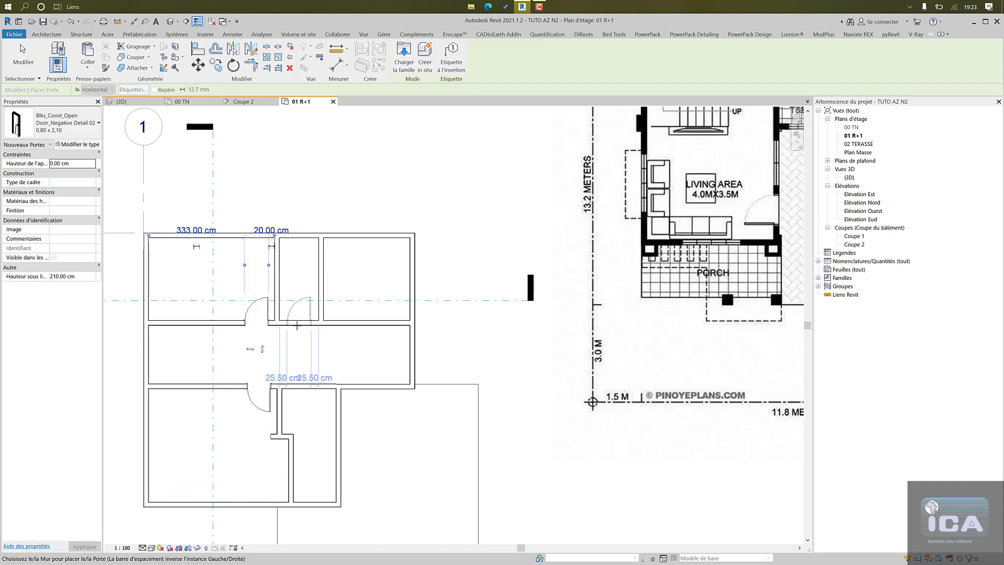
# - Place 0,80 x 2,10 doors centred in the hallway bathroom wall and 10 cm from the partition in the Bedroom 1 wall
pyautogui.click(317, 323)
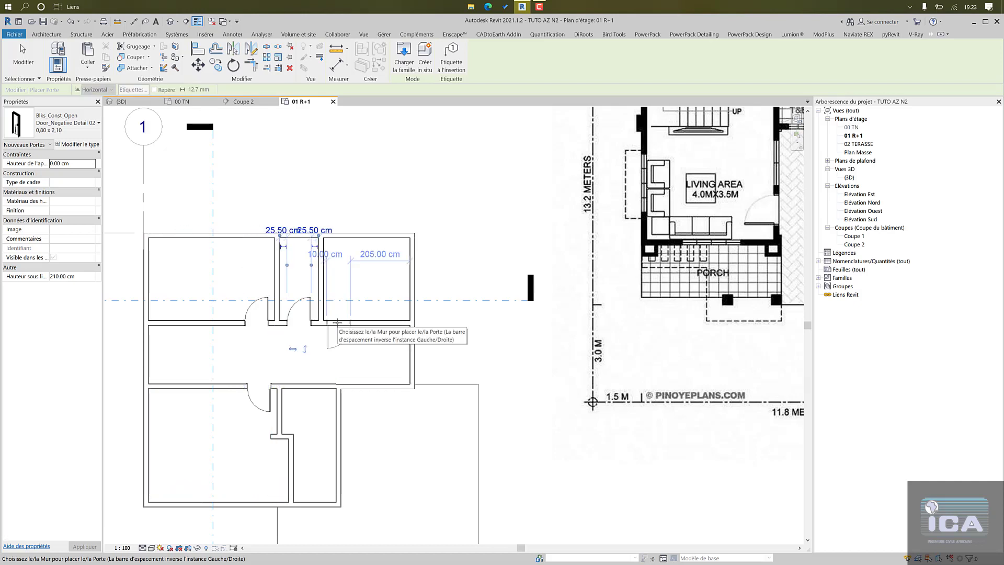
pyautogui.click(337, 325)
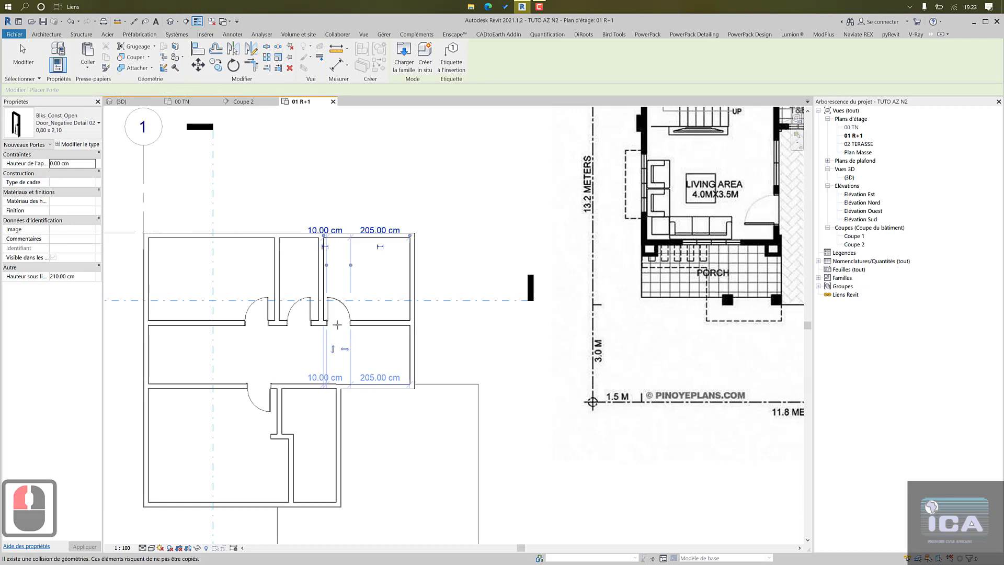
# - Try flipping the Bedroom 1 door's opening side and hinge side, and restore its swing into the room
pyautogui.scroll(-3, 340, 329)
pyautogui.scroll(3, 346, 340)
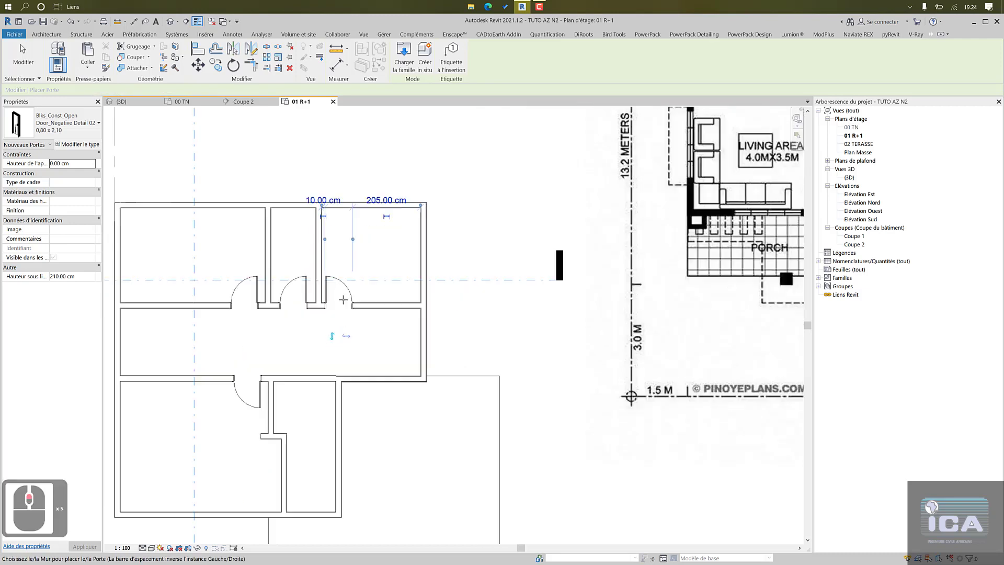
pyautogui.click(333, 336)
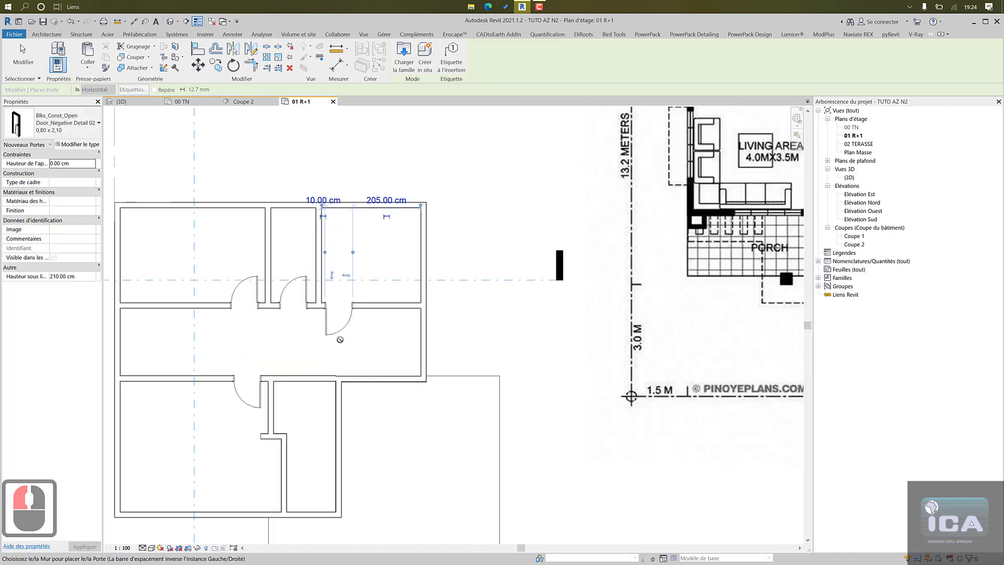
pyautogui.click(346, 275)
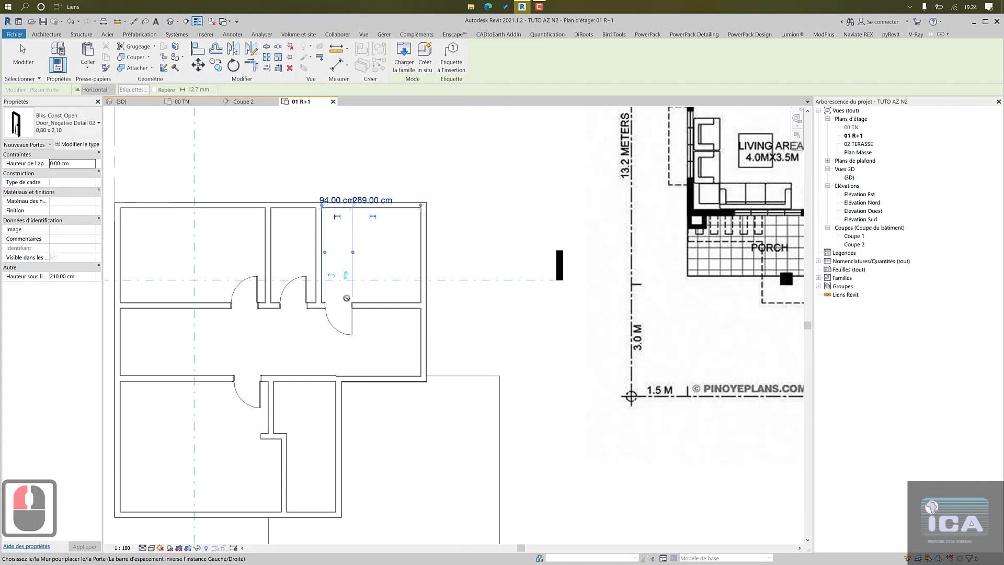
pyautogui.click(332, 276)
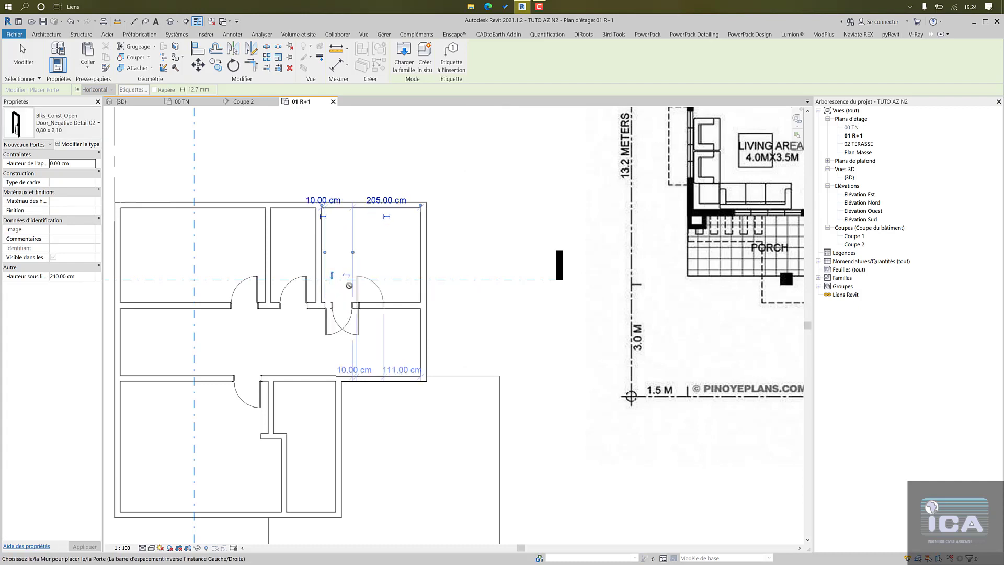
pyautogui.click(333, 277)
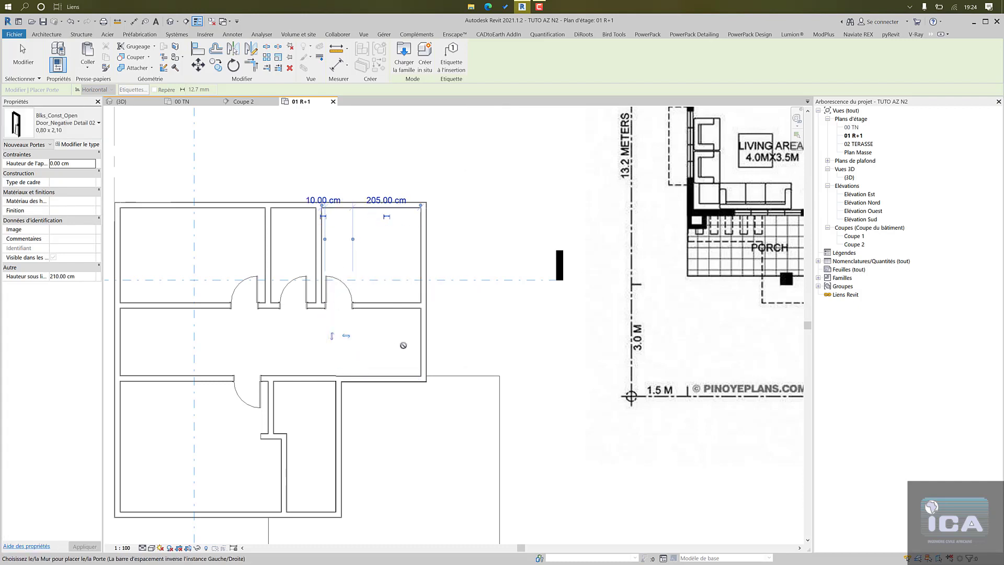
# - Examine the door positions of the master's bedroom, its bathroom and the terrace in the upper-floor reference plan
pyautogui.scroll(-4, 419, 345)
pyautogui.moveTo(429, 342); pyautogui.dragTo(298, 355, button='middle')
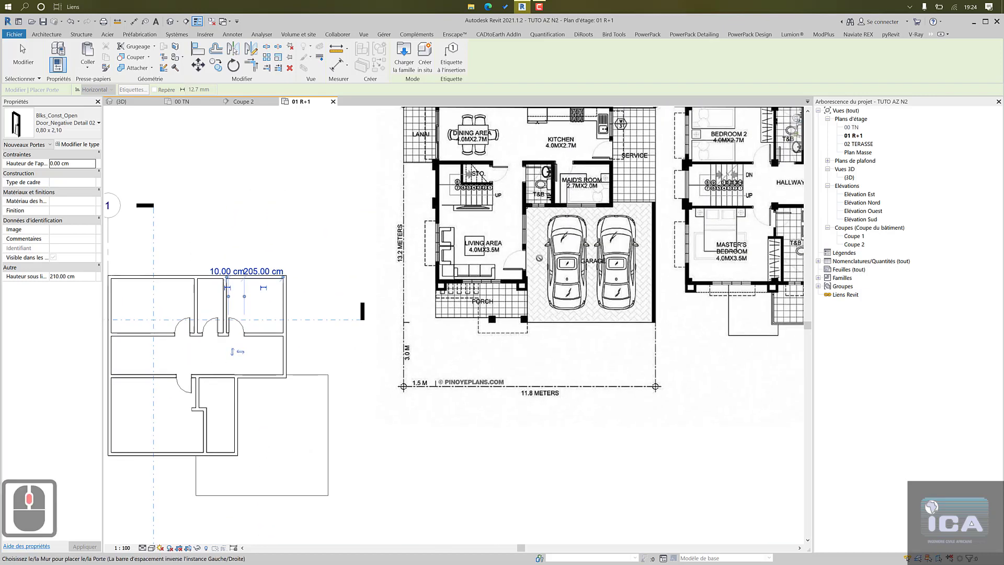
pyautogui.moveTo(534, 259); pyautogui.dragTo(437, 302, button='middle')
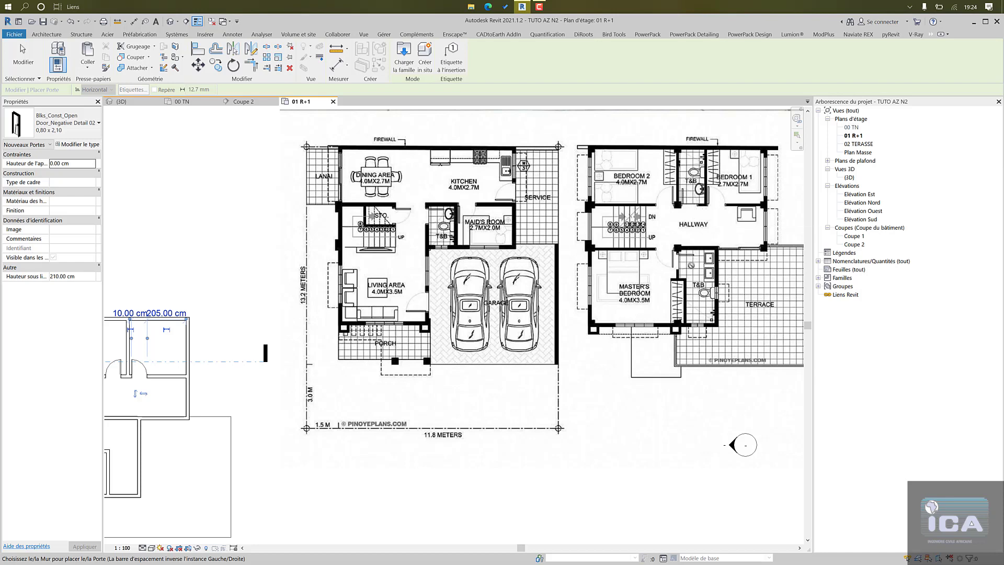
# - Place a 0,80 x 2,10 door in the master's bathroom partition, opening into the bathroom, 10 cm from the hallway wall
pyautogui.moveTo(348, 373); pyautogui.dragTo(501, 347, button='middle')
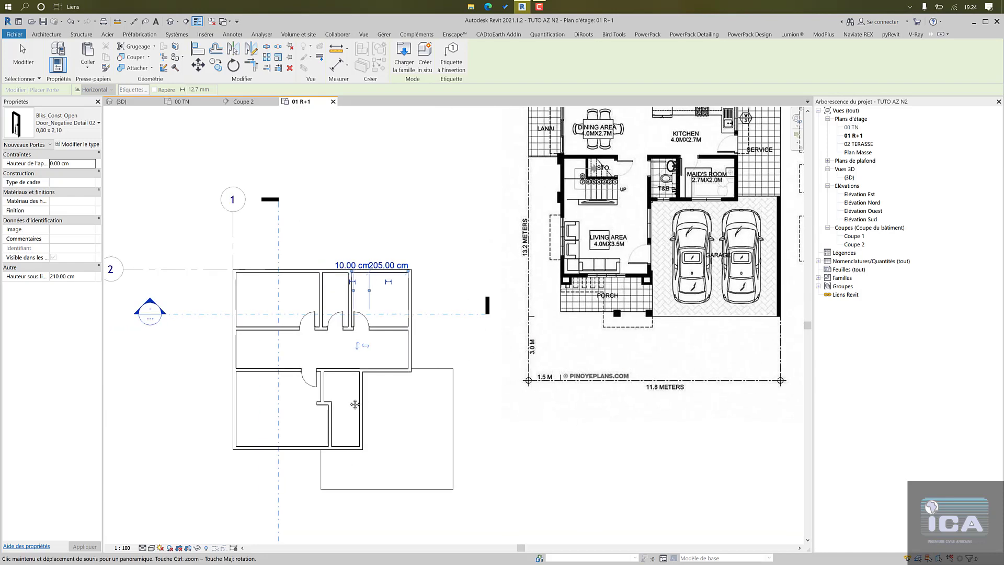
pyautogui.moveTo(326, 381); pyautogui.dragTo(323, 382, button='middle')
pyautogui.scroll(4, 323, 382)
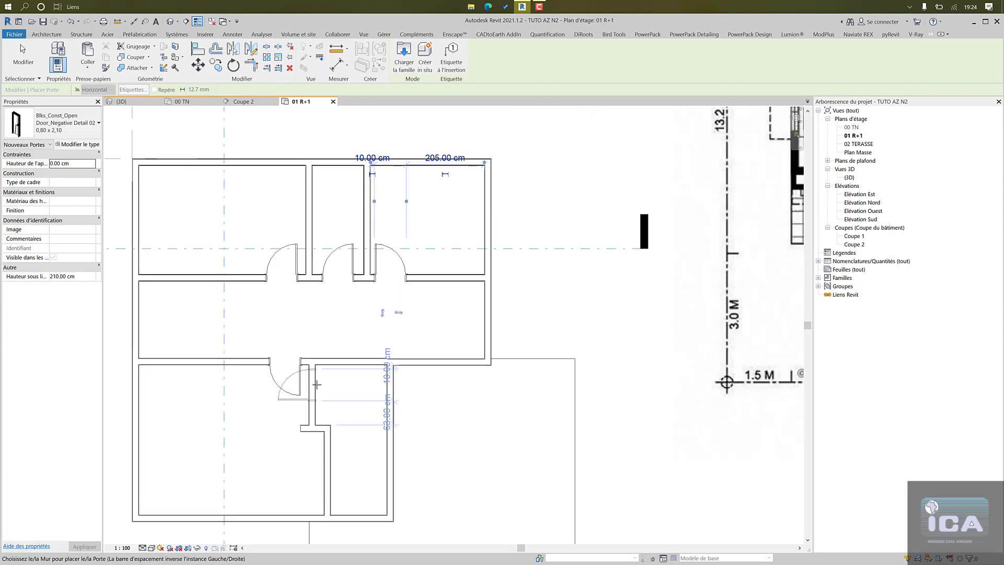
pyautogui.click(319, 384)
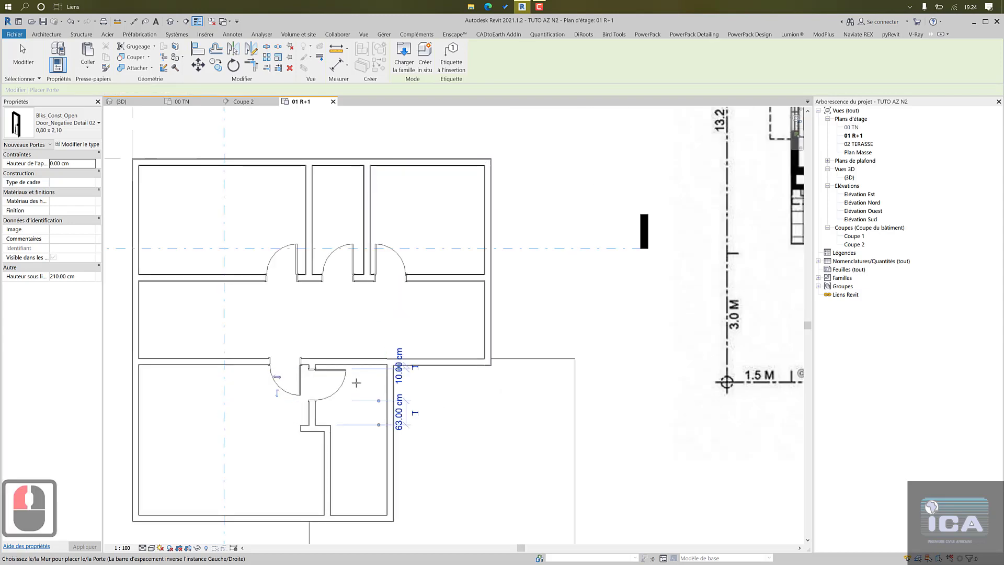
pyautogui.press('Escape')
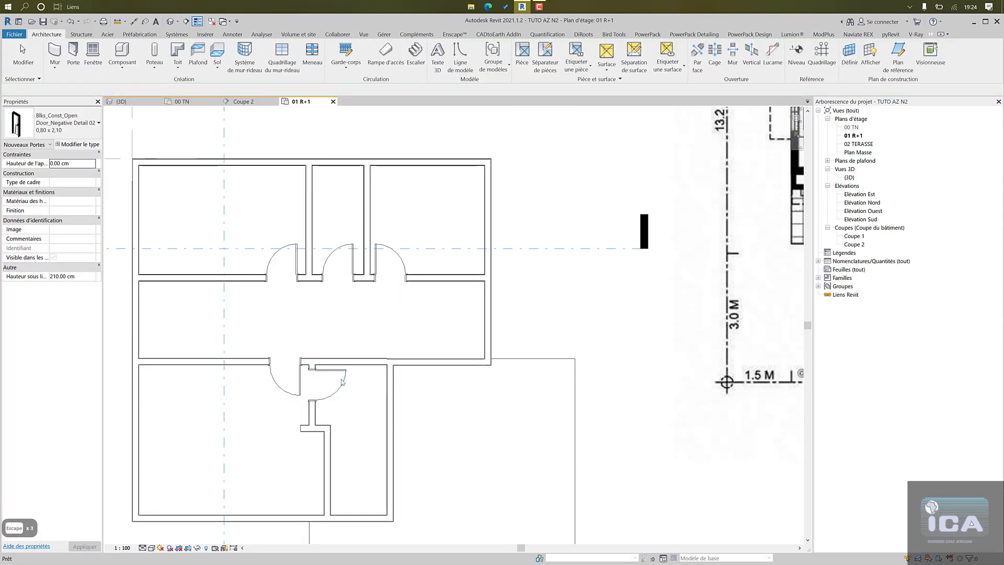
# - Change the door type of both upper-floor bathroom doors to 0,70 x 2,10
pyautogui.click(341, 382)
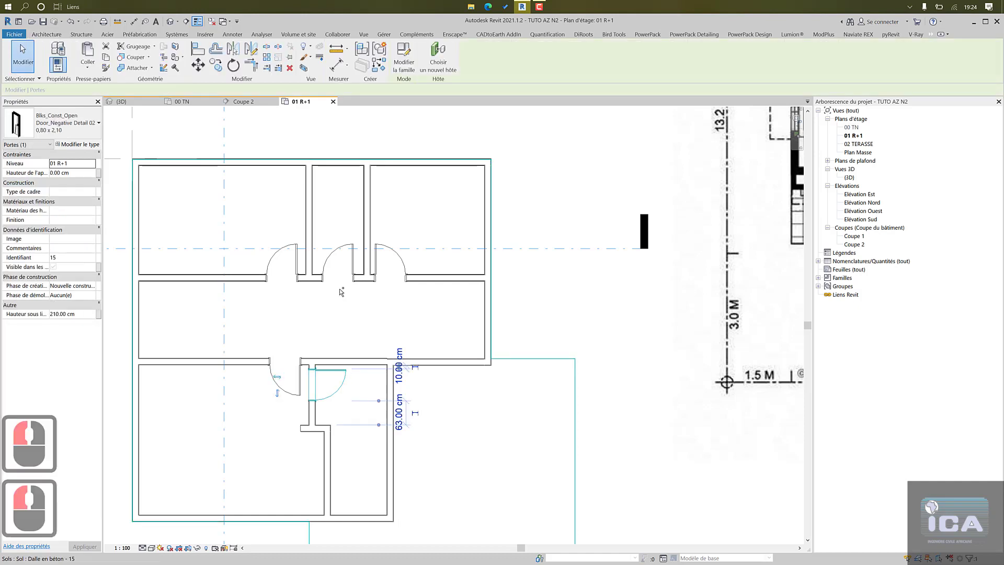
pyautogui.keyDown('ctrl'); pyautogui.click(337, 268); pyautogui.keyUp('ctrl')
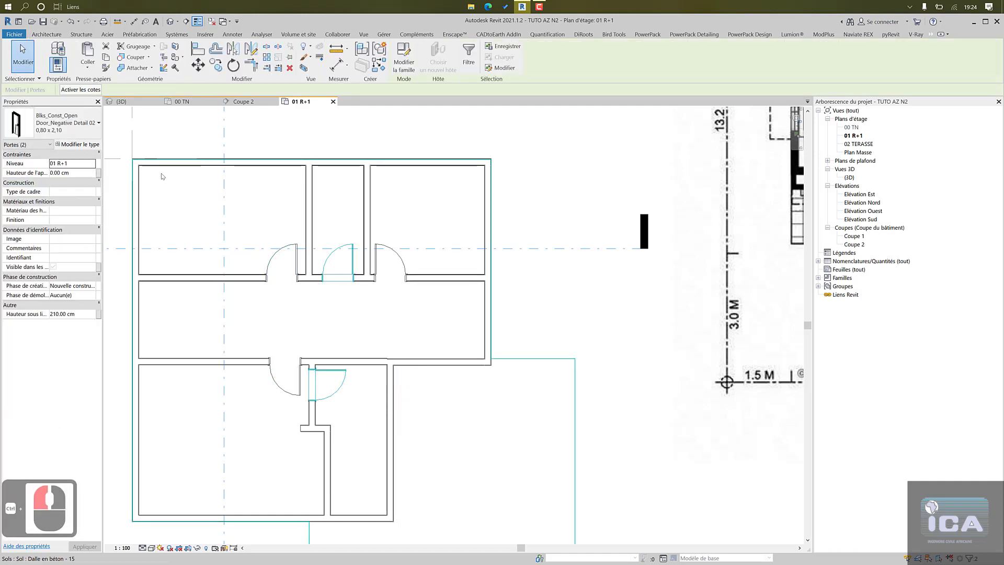
pyautogui.click(65, 123)
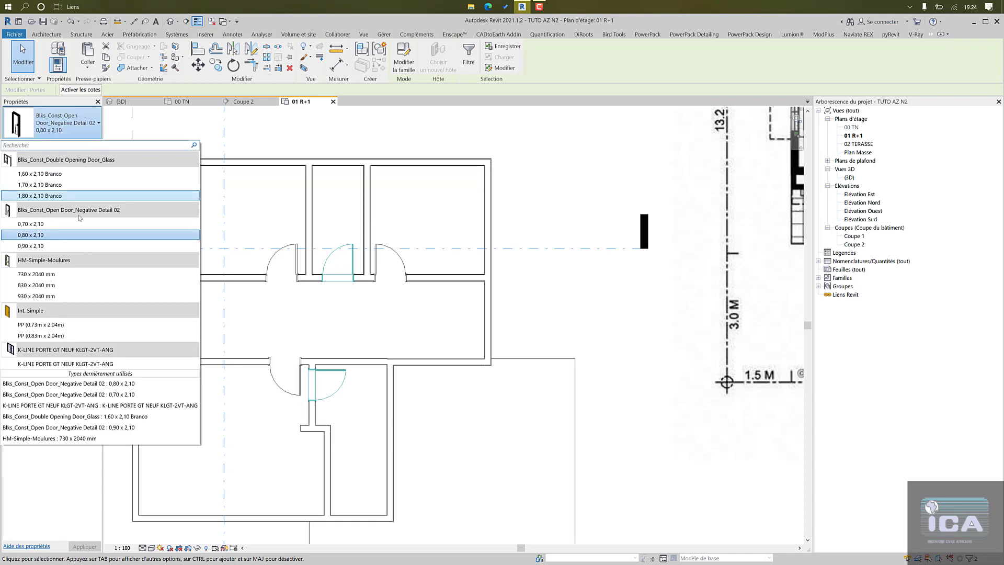
pyautogui.click(31, 224)
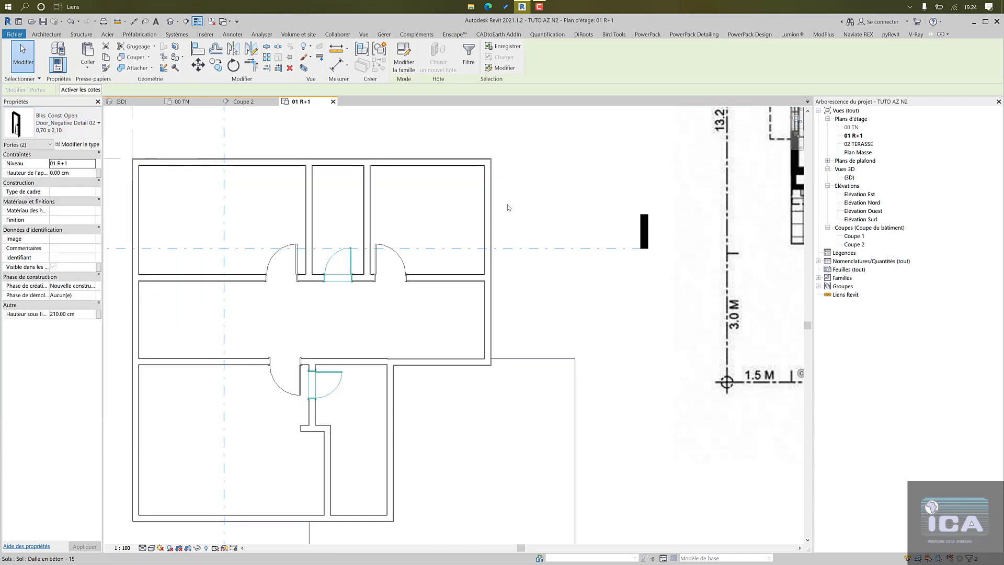
# - Check the hallway bathroom door against the reference plan and set its distance from the Bedroom 1 partition to 10 cm
pyautogui.scroll(-3, 511, 209)
pyautogui.scroll(1, 484, 301)
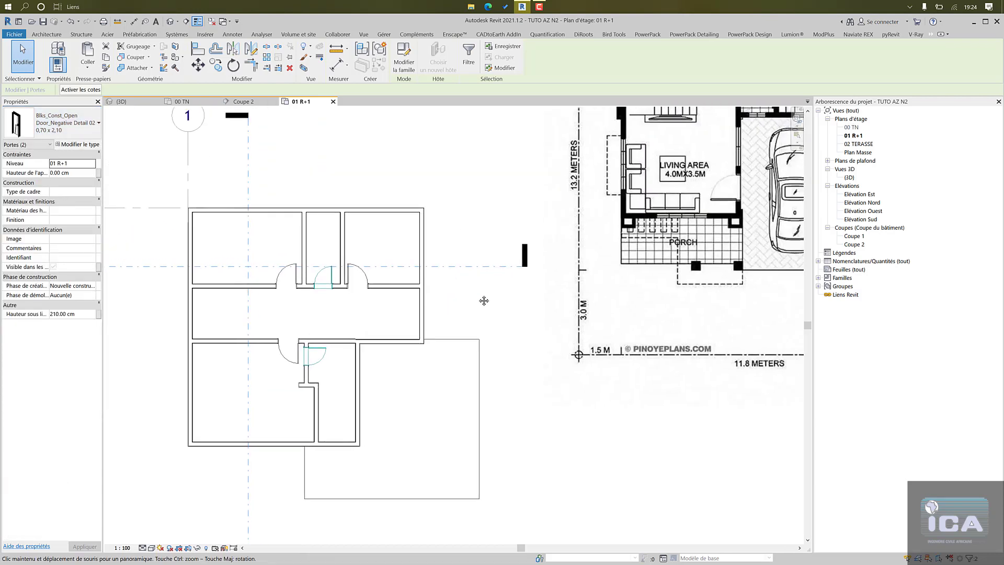
pyautogui.scroll(-3, 483, 301)
pyautogui.moveTo(519, 308); pyautogui.dragTo(456, 361, button='middle')
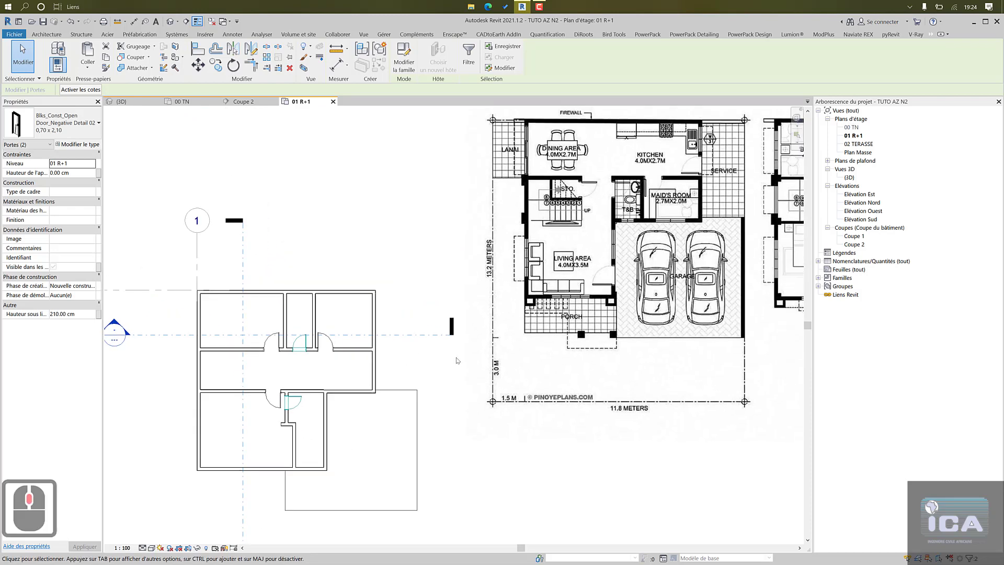
pyautogui.moveTo(533, 344); pyautogui.dragTo(414, 352, button='middle')
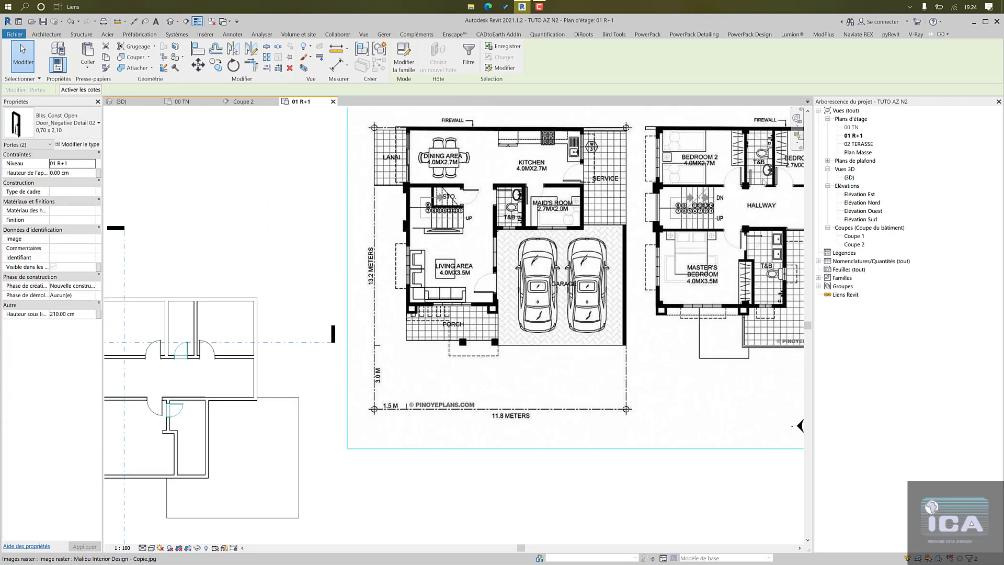
pyautogui.moveTo(201, 374); pyautogui.dragTo(324, 374, button='middle')
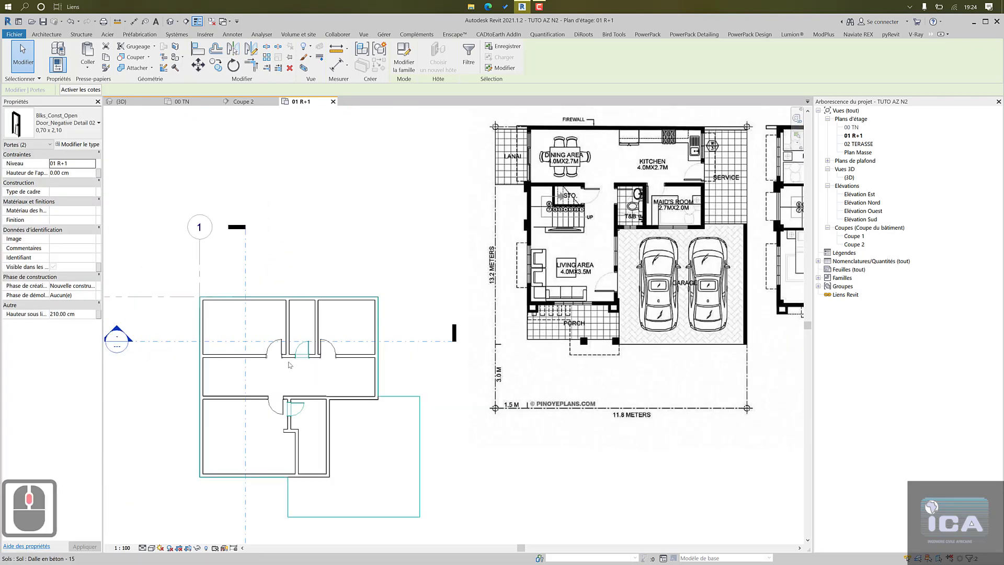
pyautogui.scroll(7, 293, 365)
pyautogui.scroll(4, 296, 365)
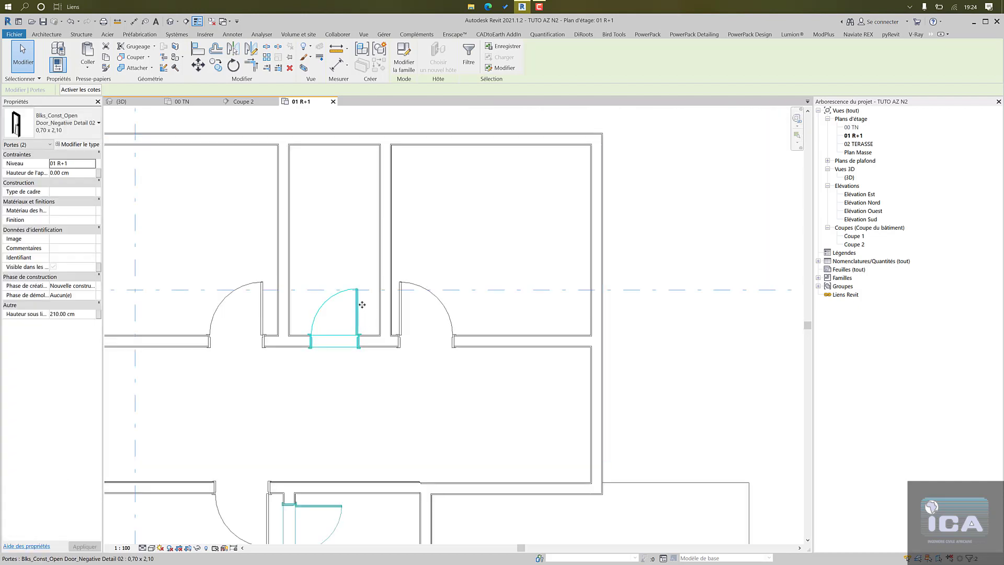
pyautogui.press('Escape')
pyautogui.click(349, 341)
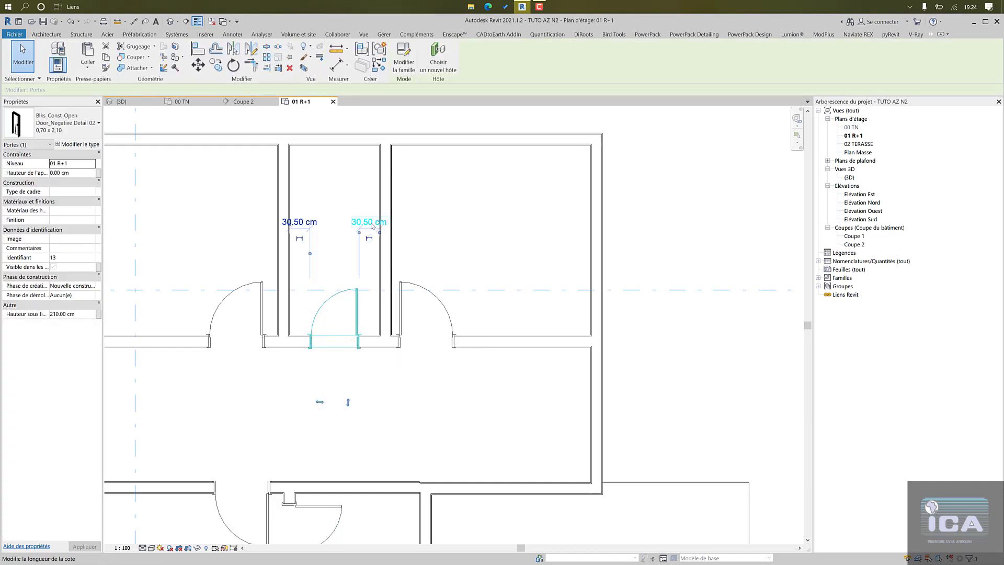
pyautogui.click(363, 223)
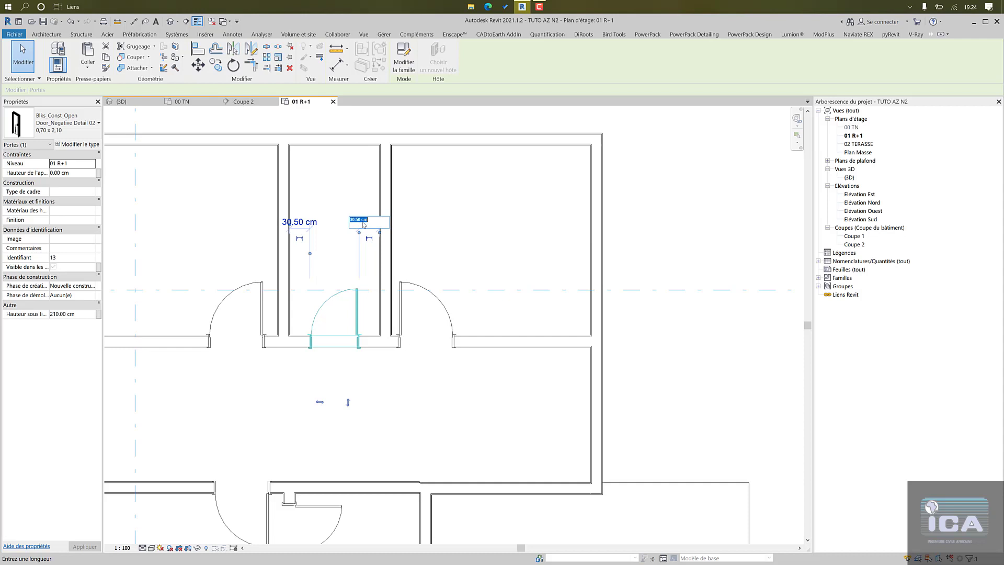
pyautogui.press('Return')
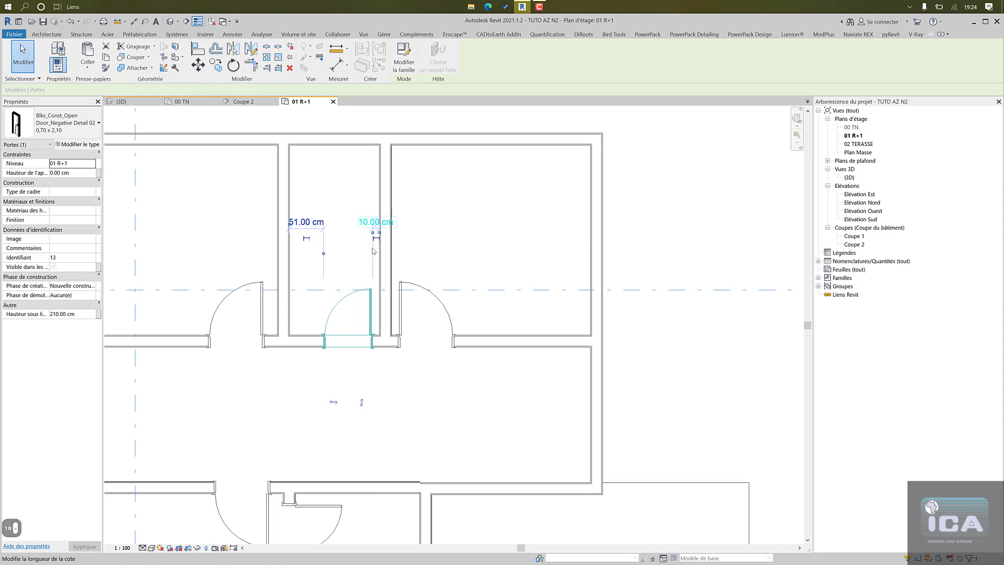
# - Examine the upper-floor reference plan and the house facade picture in the 00 TN plan, and return to 01 R+1
pyautogui.scroll(-4, 377, 292)
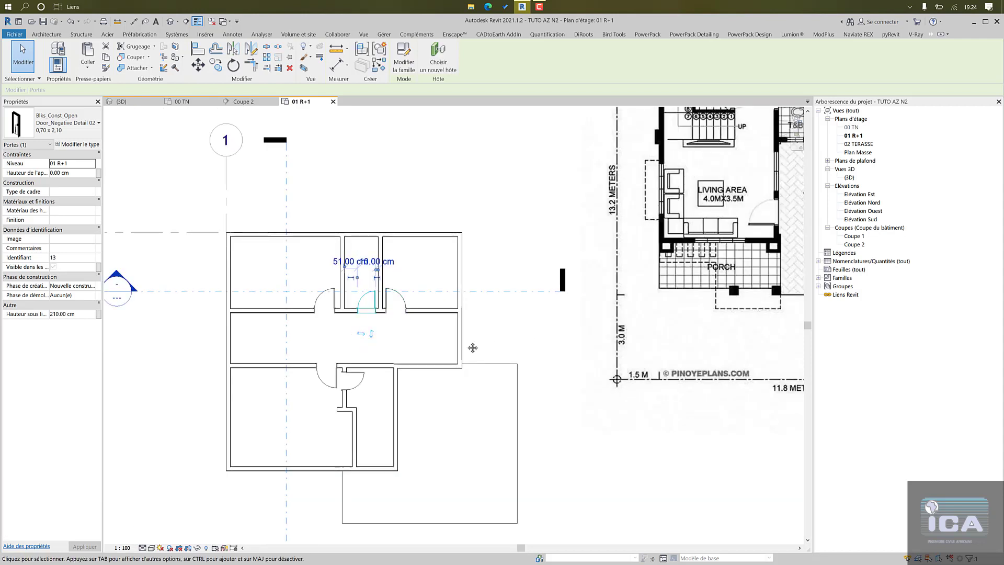
pyautogui.scroll(-4, 437, 346)
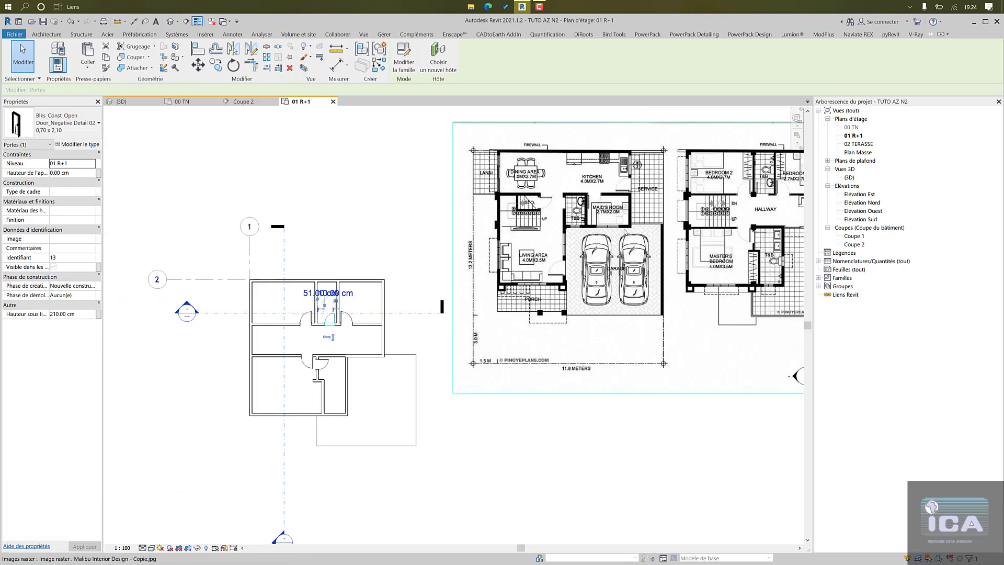
pyautogui.moveTo(583, 226); pyautogui.dragTo(419, 209, button='middle')
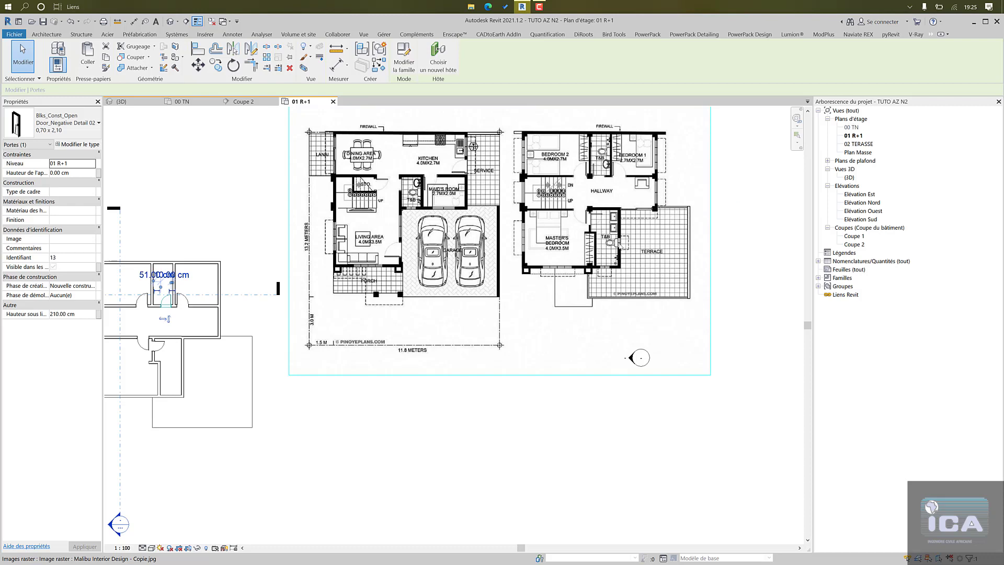
pyautogui.scroll(-9, 630, 245)
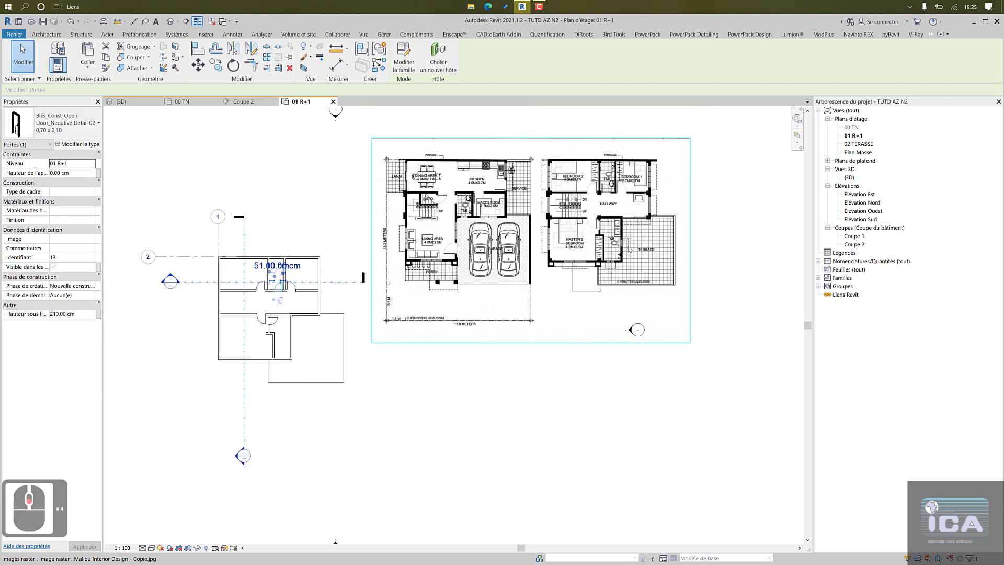
pyautogui.scroll(-3, 629, 250)
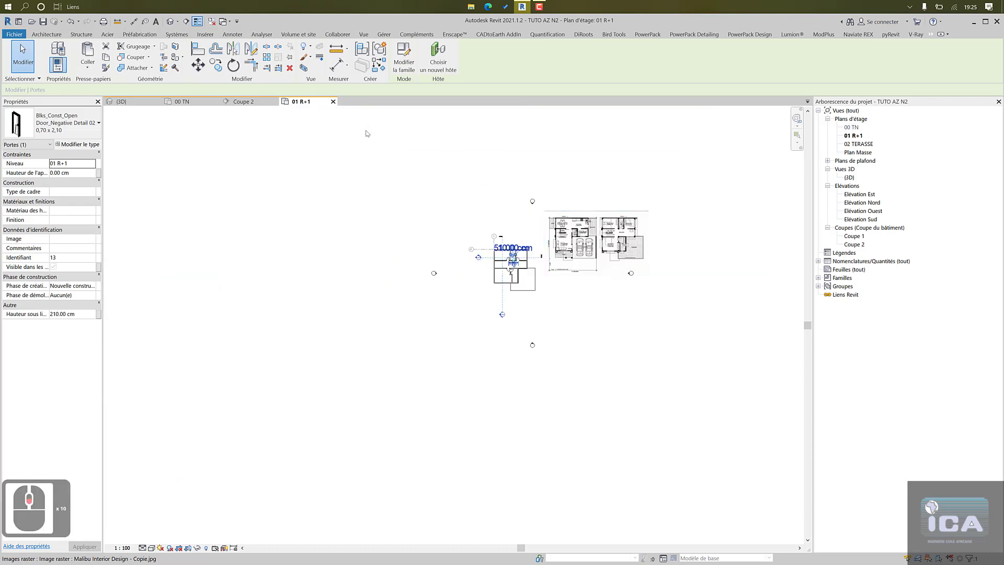
pyautogui.click(187, 103)
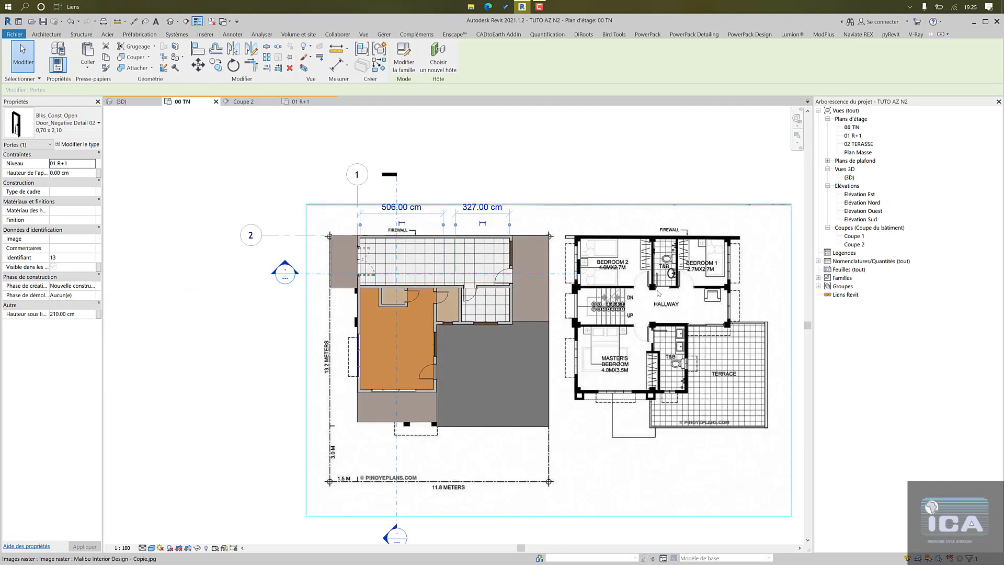
pyautogui.scroll(-5, 657, 293)
pyautogui.moveTo(685, 315); pyautogui.dragTo(490, 364, button='middle')
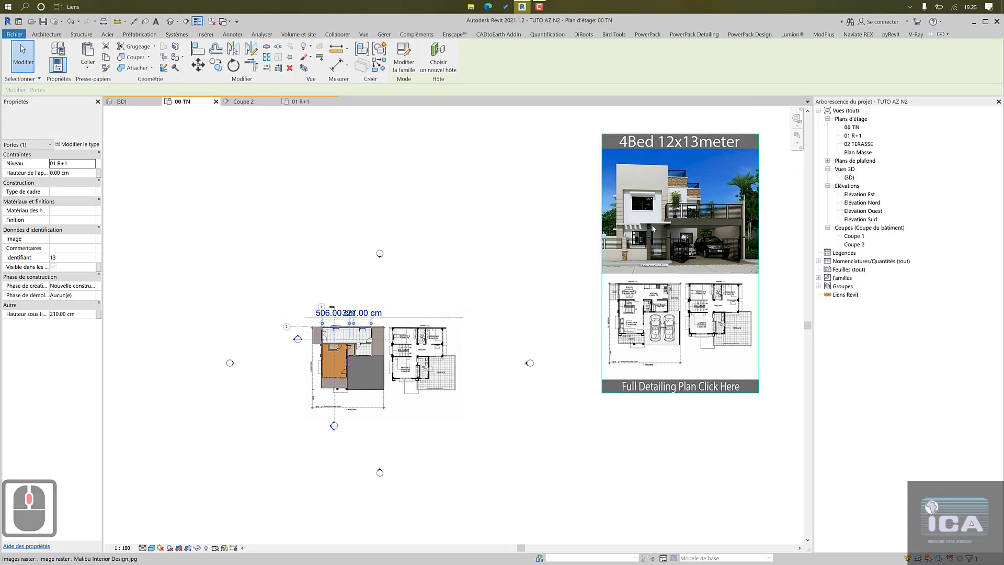
pyautogui.scroll(5, 652, 228)
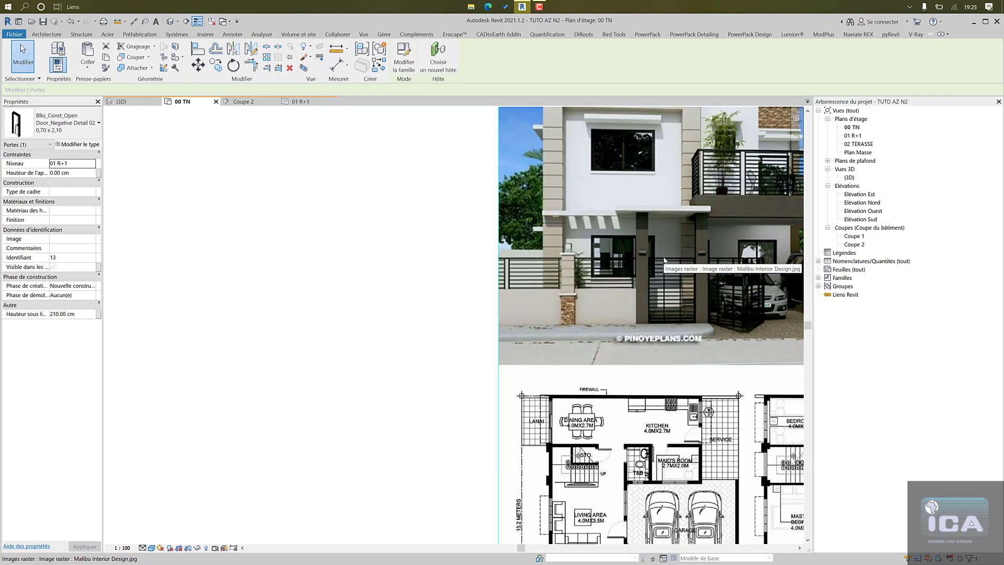
pyautogui.scroll(-1, 615, 244)
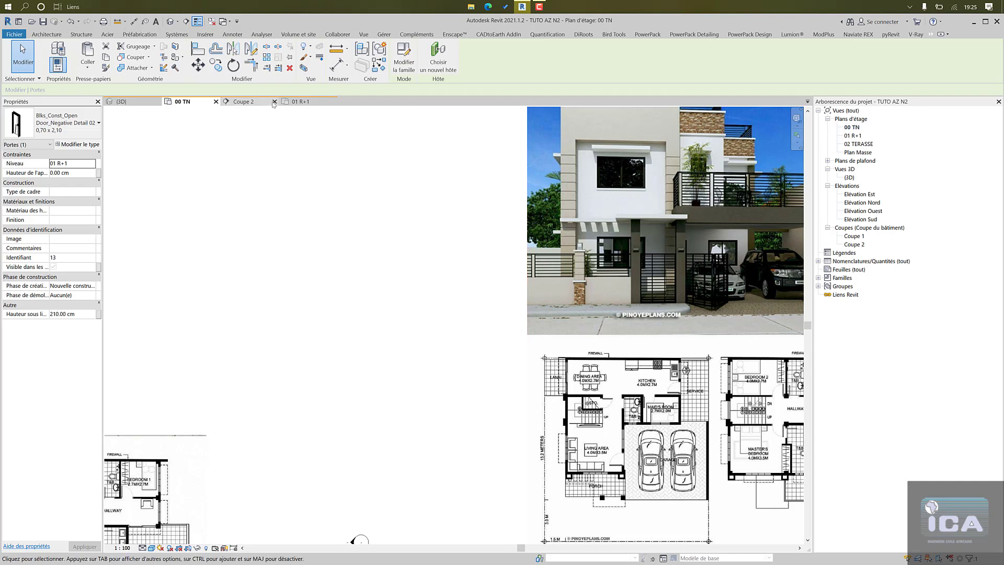
pyautogui.click(294, 102)
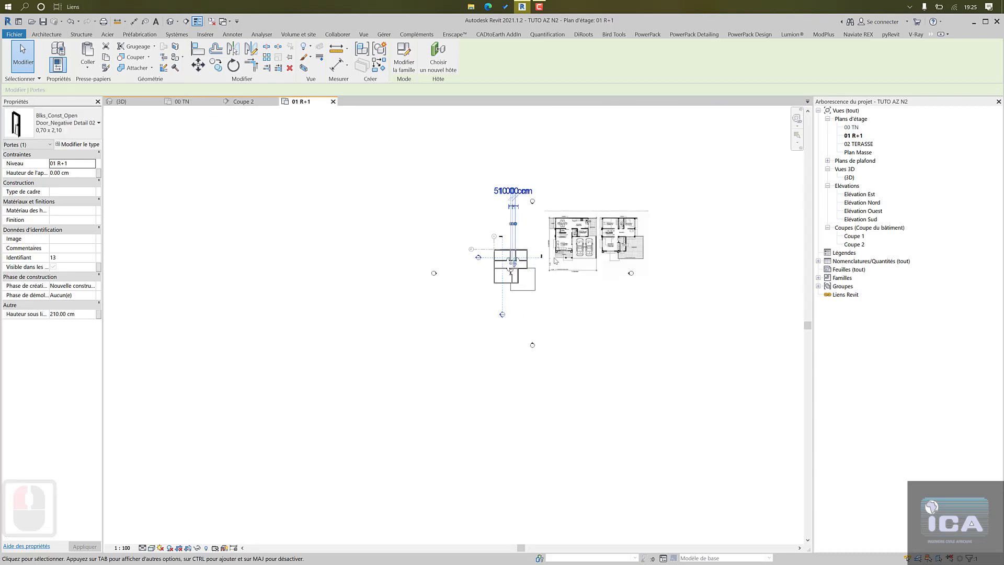
pyautogui.scroll(3, 559, 264)
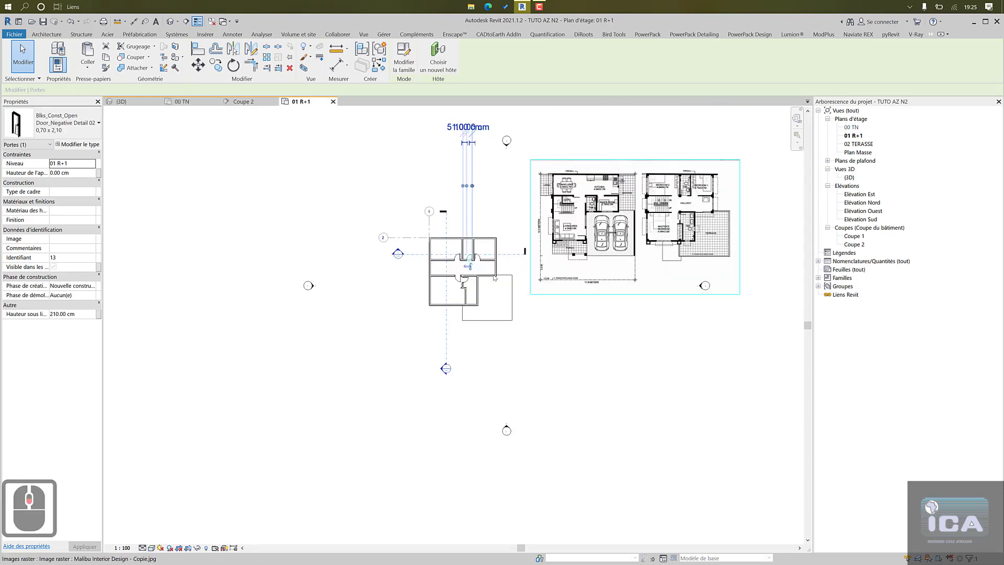
# - Copy the living area's porch-side and side-wall curtain-wall windows in 00 TN and paste them aligned to level 01 R+1
pyautogui.click(185, 102)
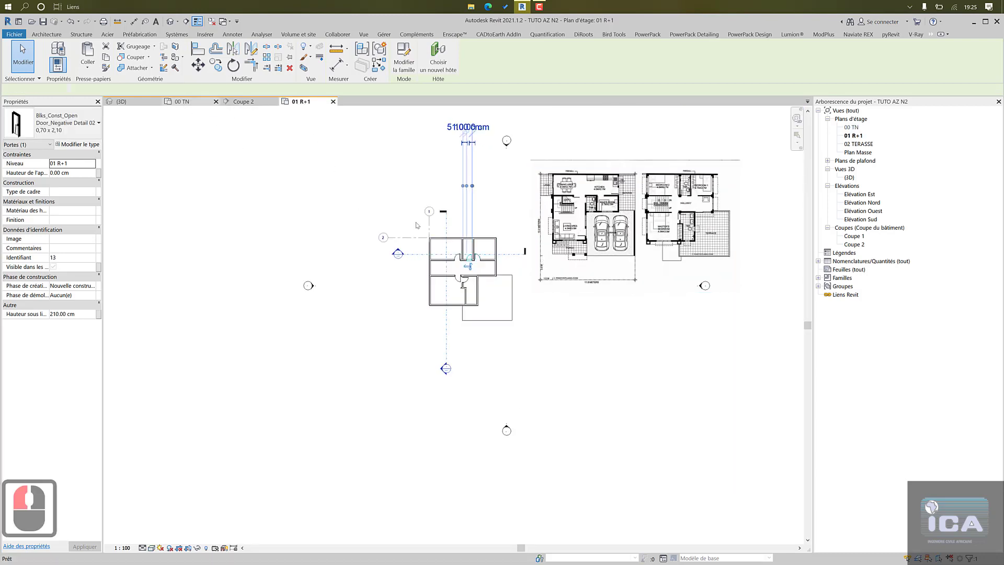
pyautogui.scroll(-3, 465, 382)
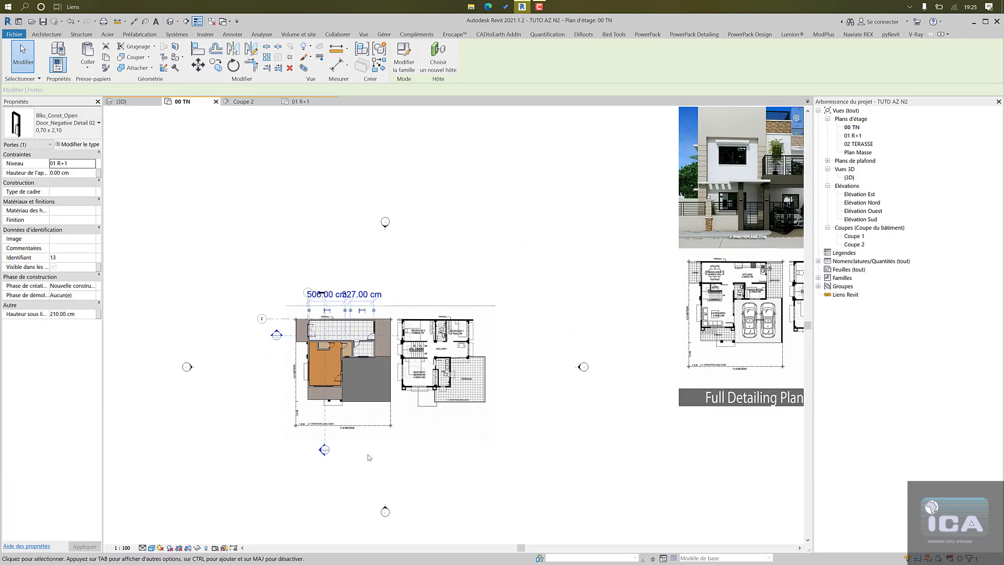
pyautogui.click(369, 458)
pyautogui.scroll(4, 325, 395)
pyautogui.scroll(2, 327, 398)
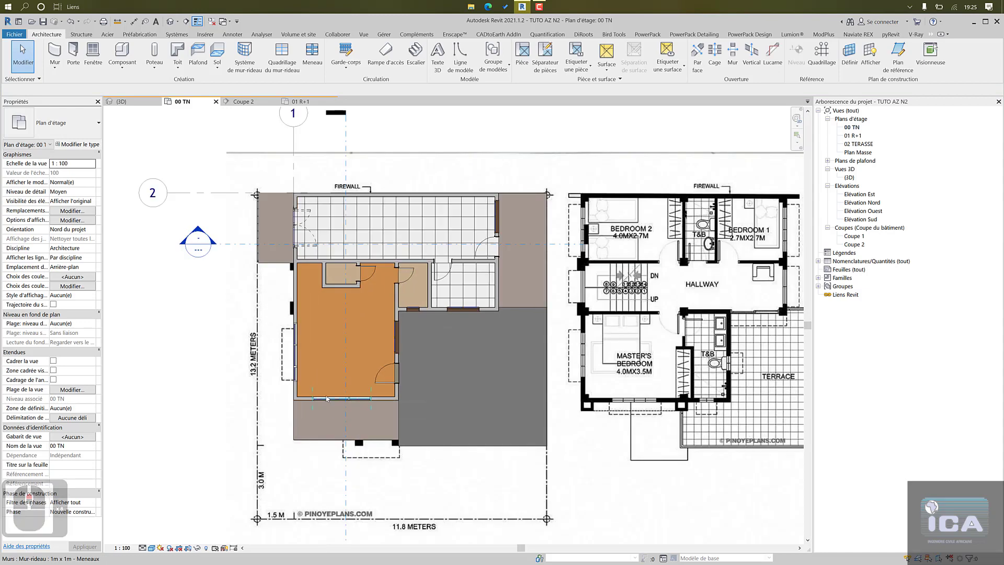
pyautogui.click(329, 395)
pyautogui.click(301, 351)
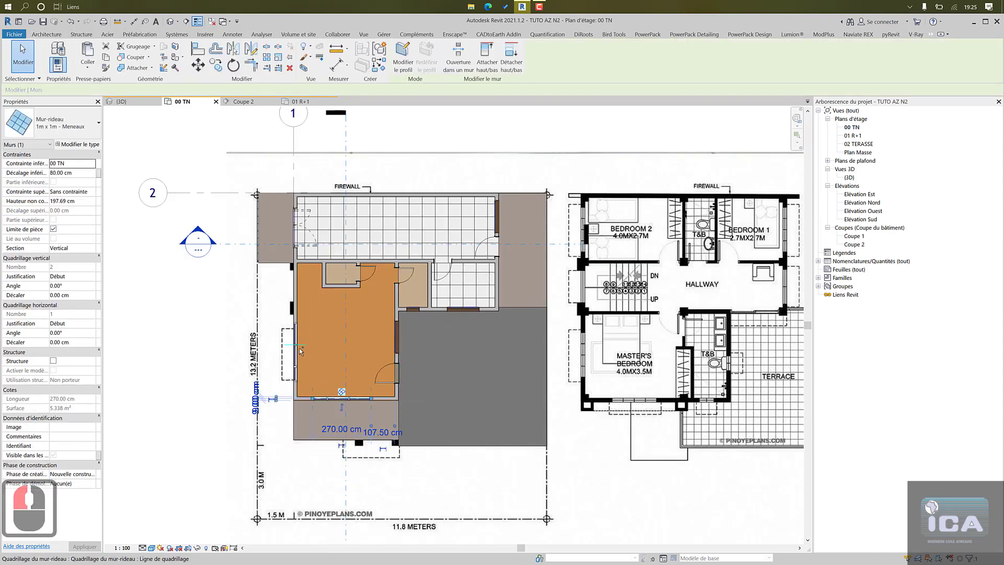
pyautogui.keyDown('ctrl'); pyautogui.click(301, 351); pyautogui.keyUp('ctrl')
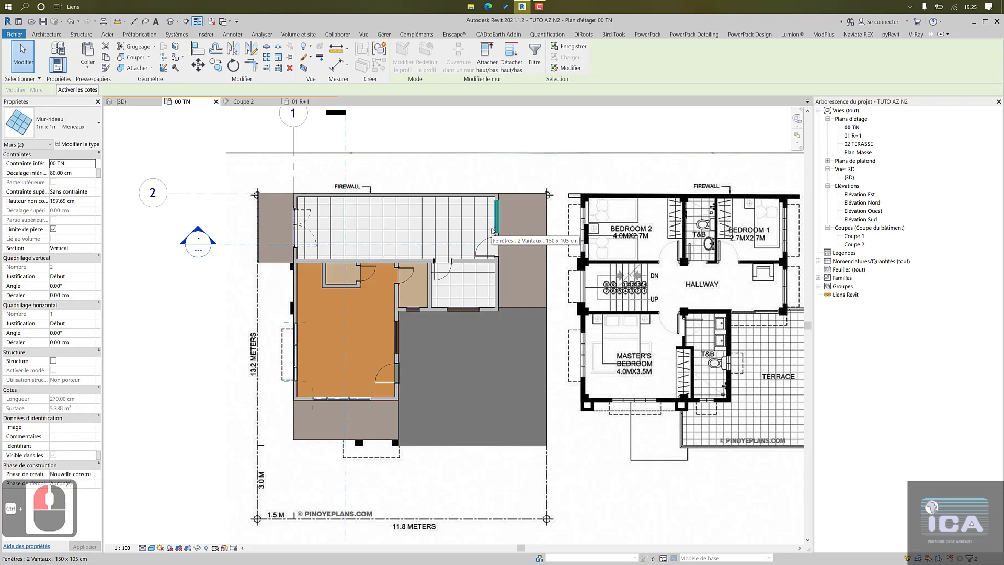
pyautogui.scroll(-3, 477, 257)
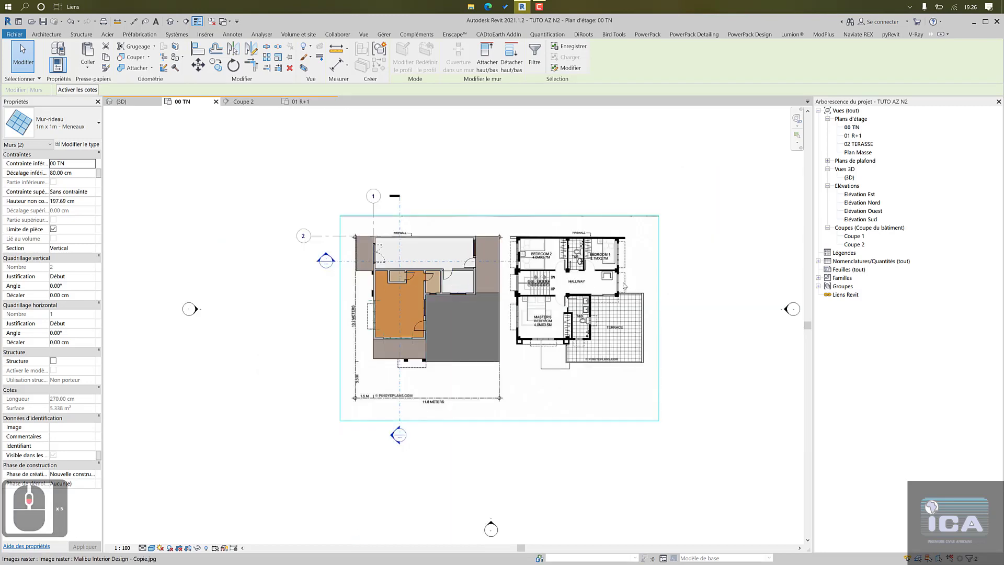
pyautogui.moveTo(481, 324); pyautogui.dragTo(79, 385, button='middle')
pyautogui.moveTo(386, 370); pyautogui.dragTo(337, 381, button='middle')
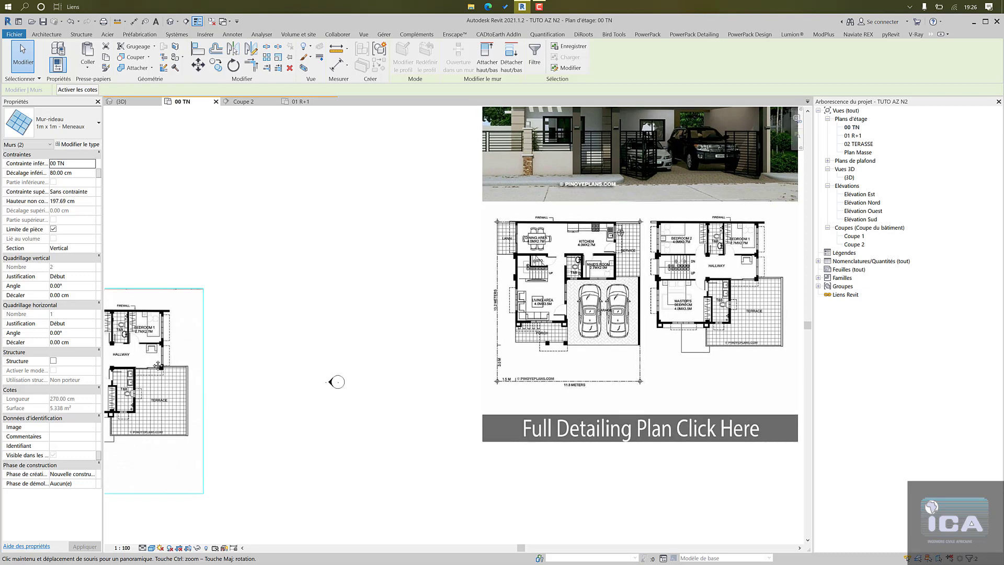
pyautogui.moveTo(158, 365); pyautogui.dragTo(557, 333, button='middle')
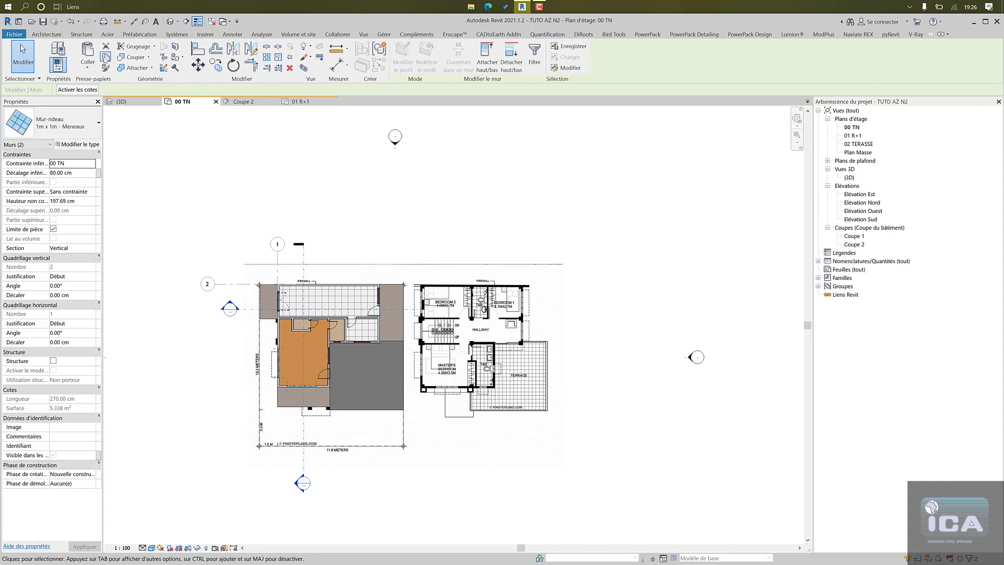
pyautogui.click(84, 68)
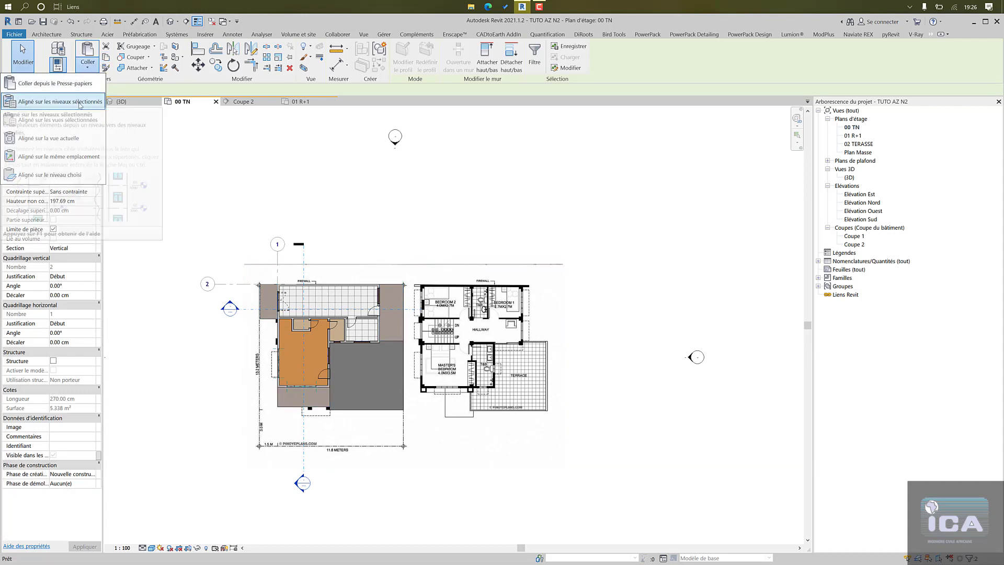
pyautogui.click(80, 102)
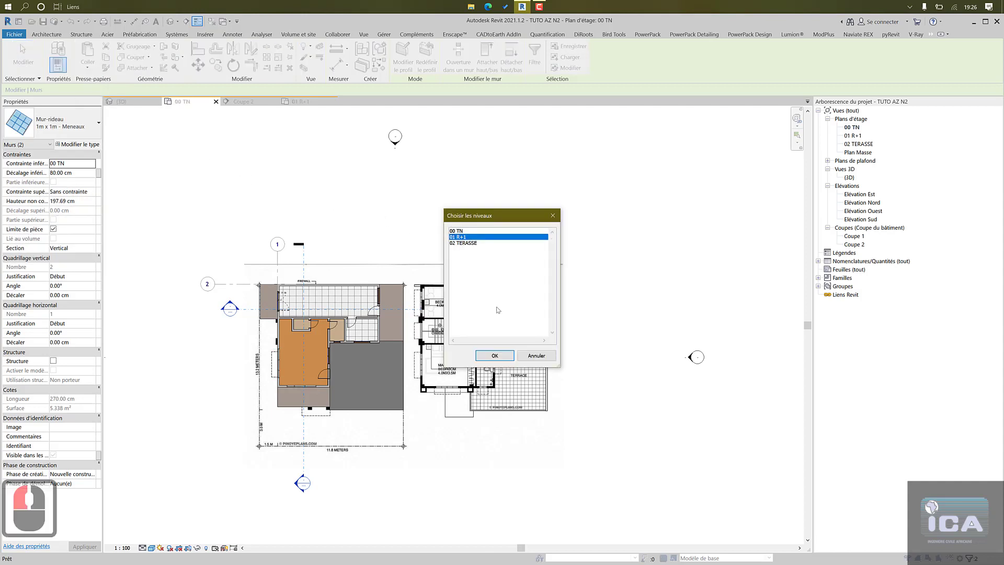
pyautogui.click(496, 357)
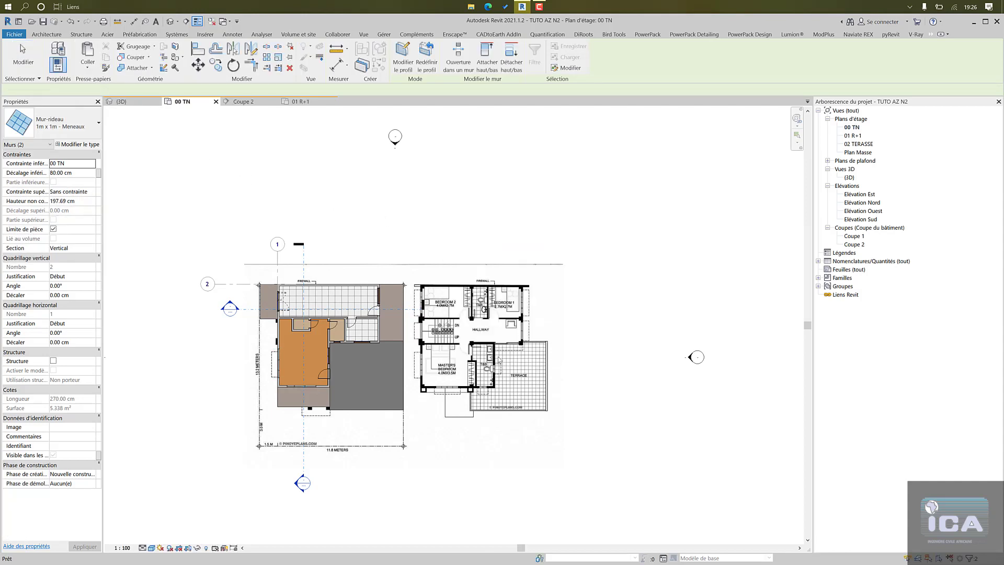
# - In 01 R+1, copy the master's bedroom side window with its mullions along the same outer wall to Bedroom 2
pyautogui.click(301, 101)
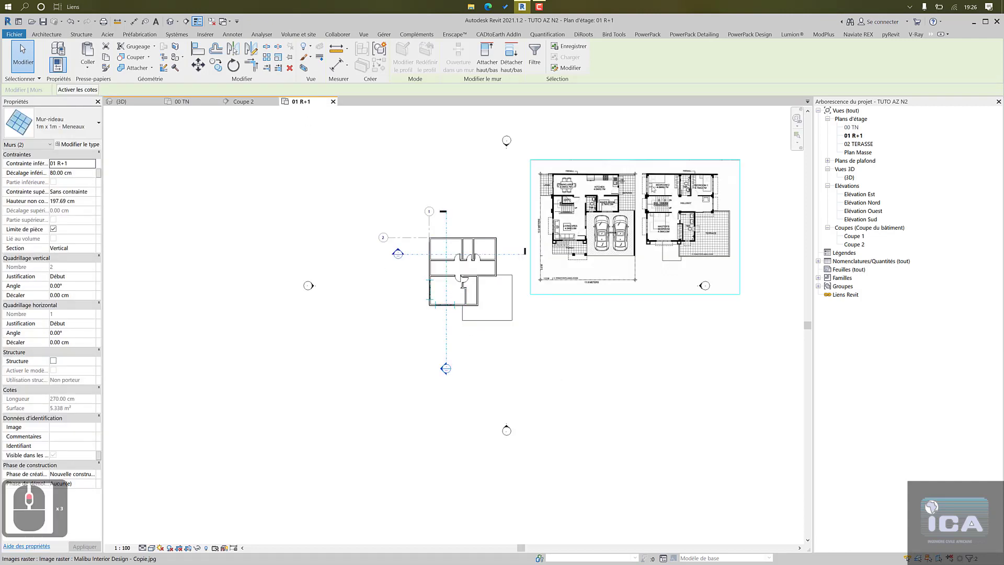
pyautogui.scroll(2, 652, 197)
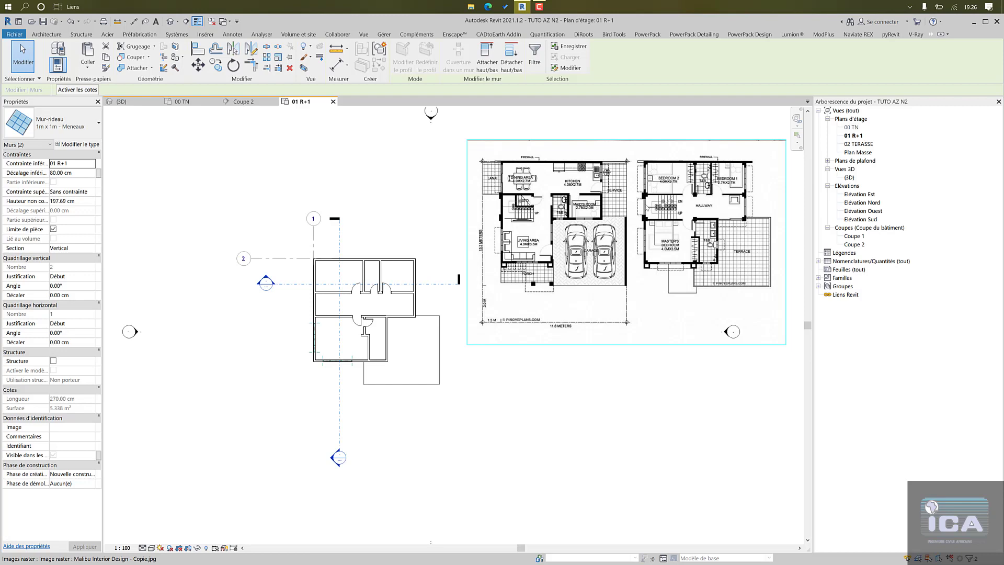
pyautogui.click(270, 360)
pyautogui.scroll(2, 298, 315)
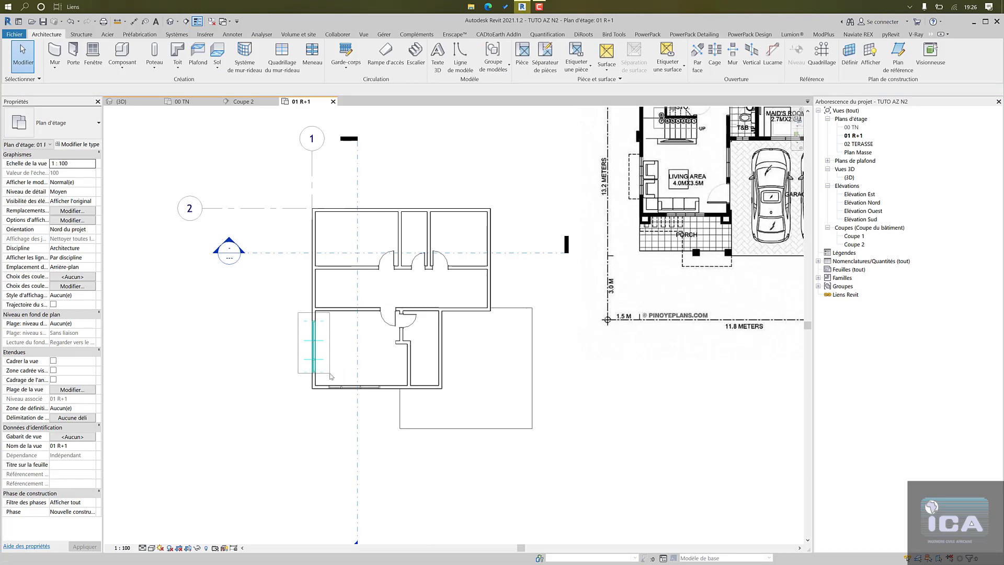
pyautogui.moveTo(330, 375); pyautogui.dragTo(331, 376)
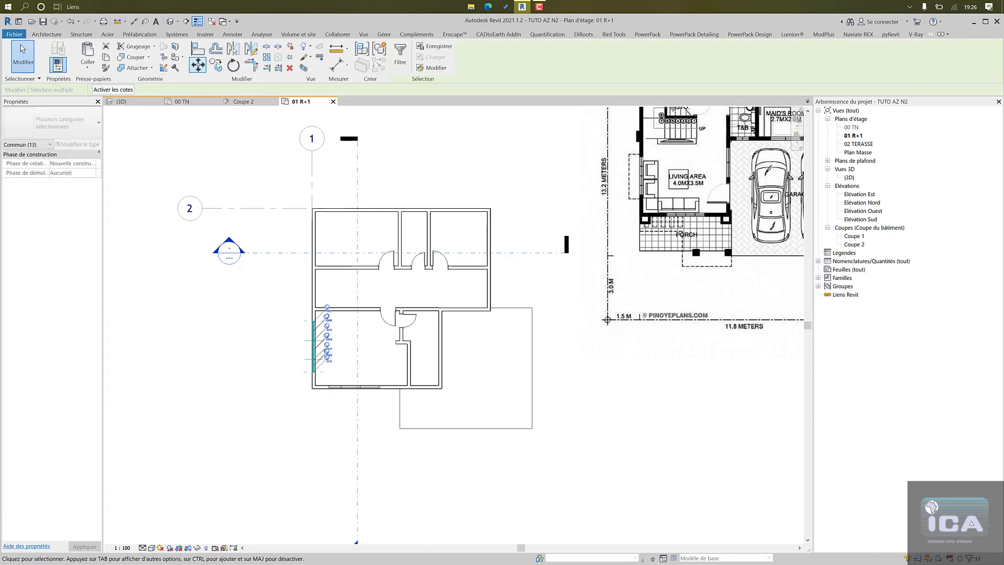
pyautogui.click(216, 64)
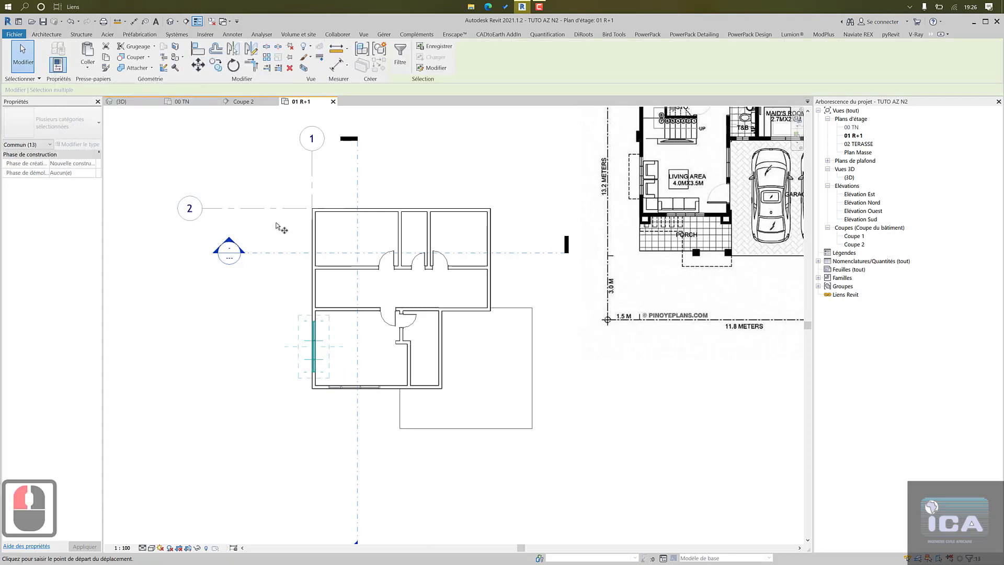
pyautogui.click(318, 306)
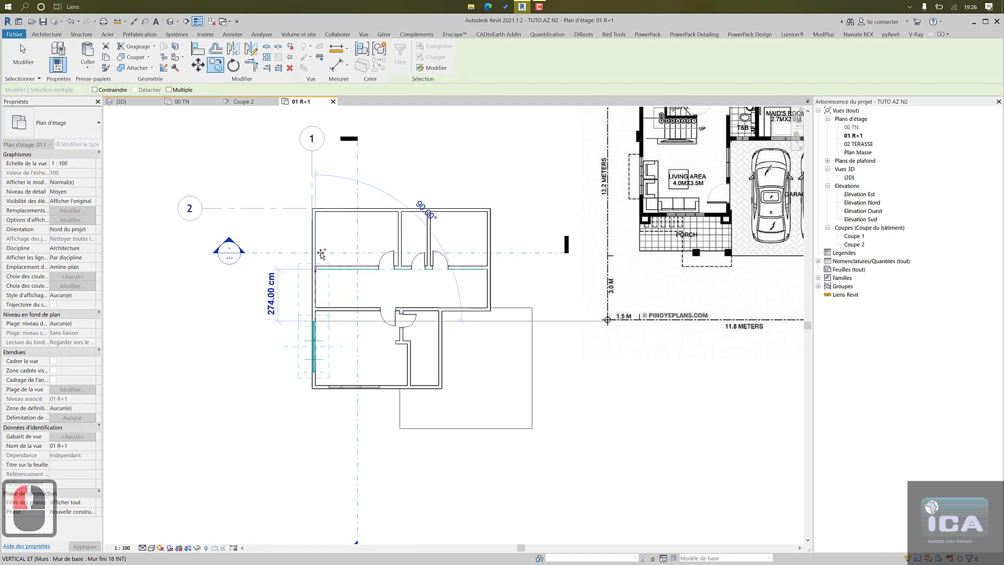
pyautogui.click(317, 222)
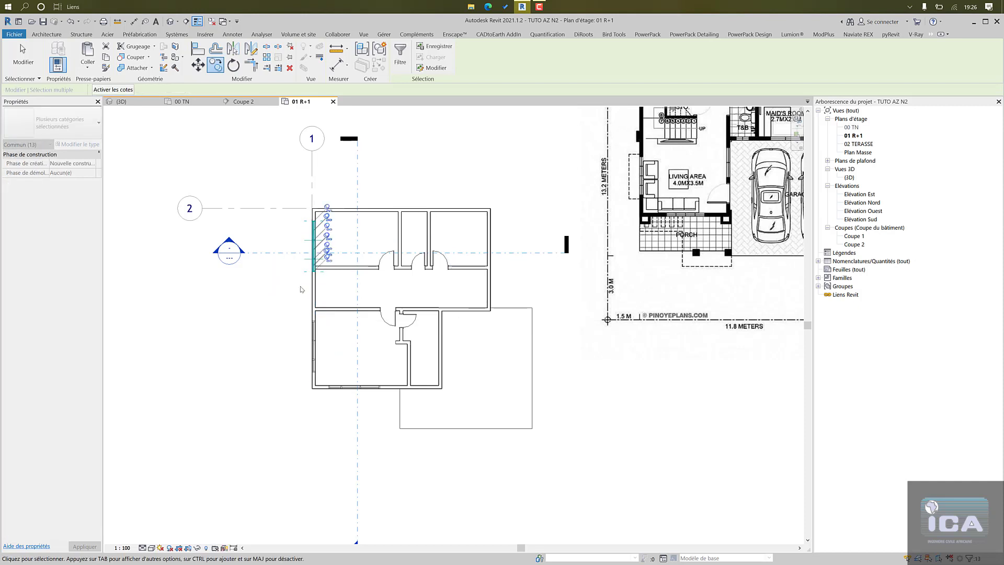
# - Move the copied Bedroom 2 window along its wall towards axis 2, clear of the hallway partition
pyautogui.scroll(3, 317, 239)
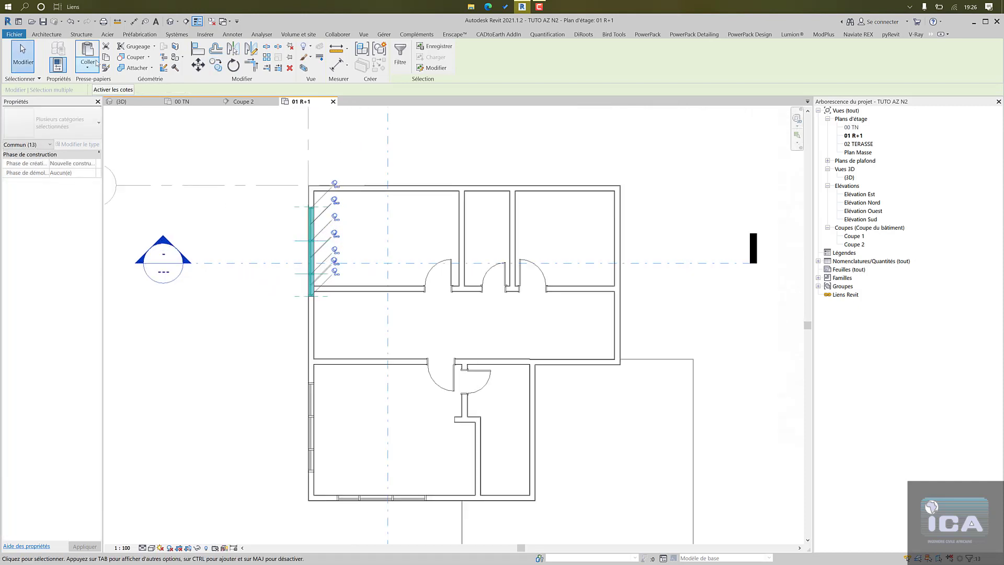
pyautogui.click(198, 65)
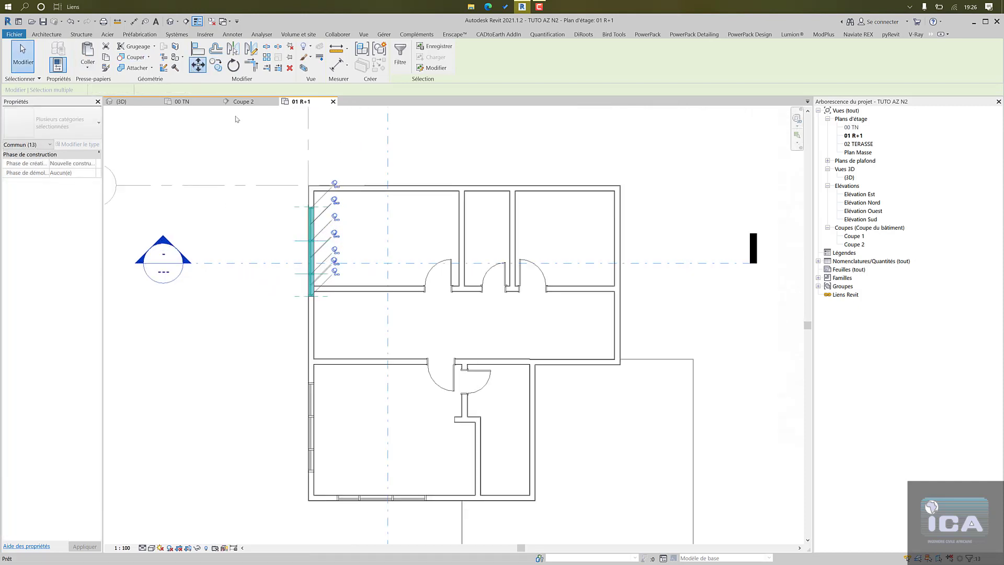
pyautogui.click(316, 207)
pyautogui.click(317, 198)
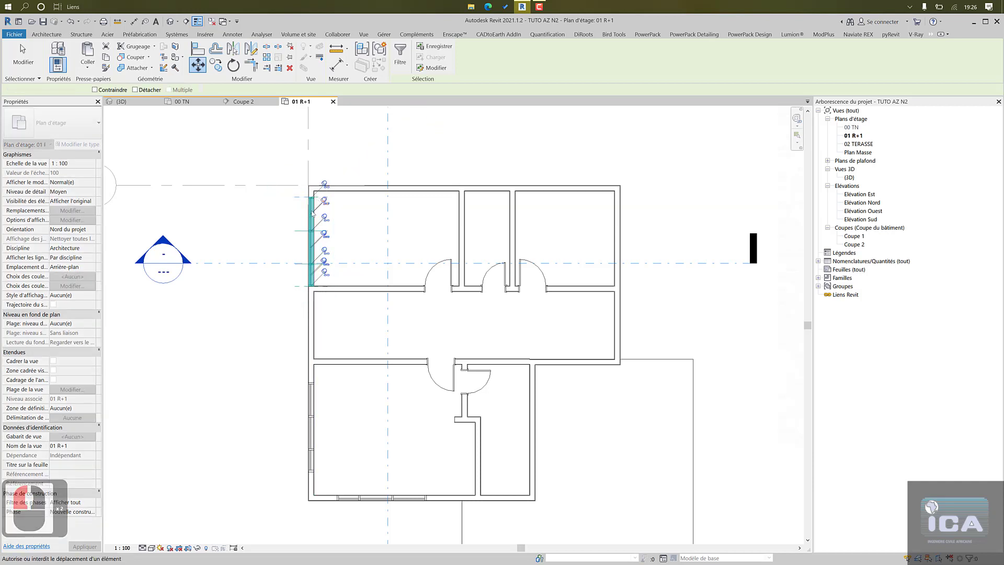
# - In the Coupe 2 section, shorten the Bedroom 2 curtain-wall window from its hallway end to a length of about 210 cm
pyautogui.scroll(-7, 285, 243)
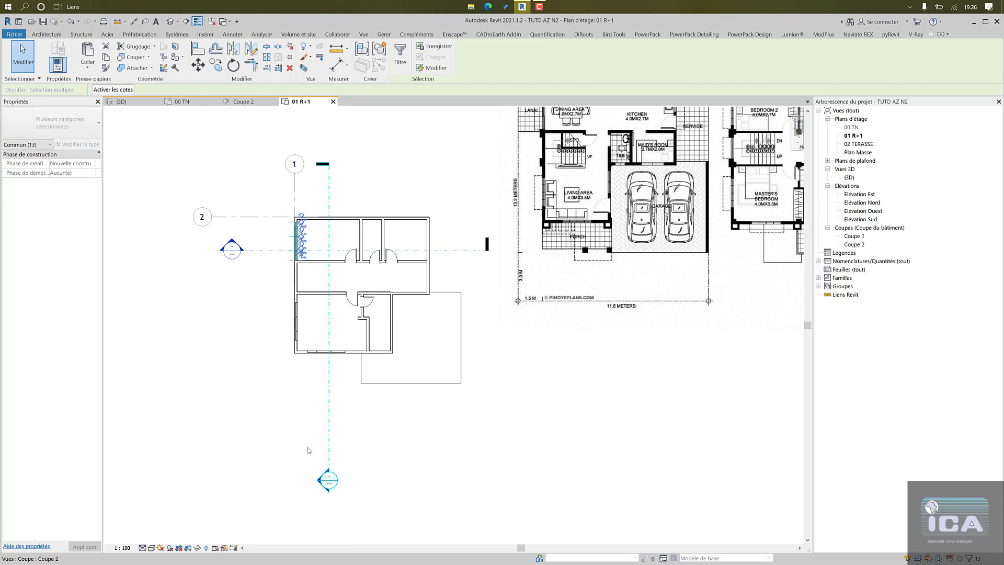
pyautogui.click(316, 463)
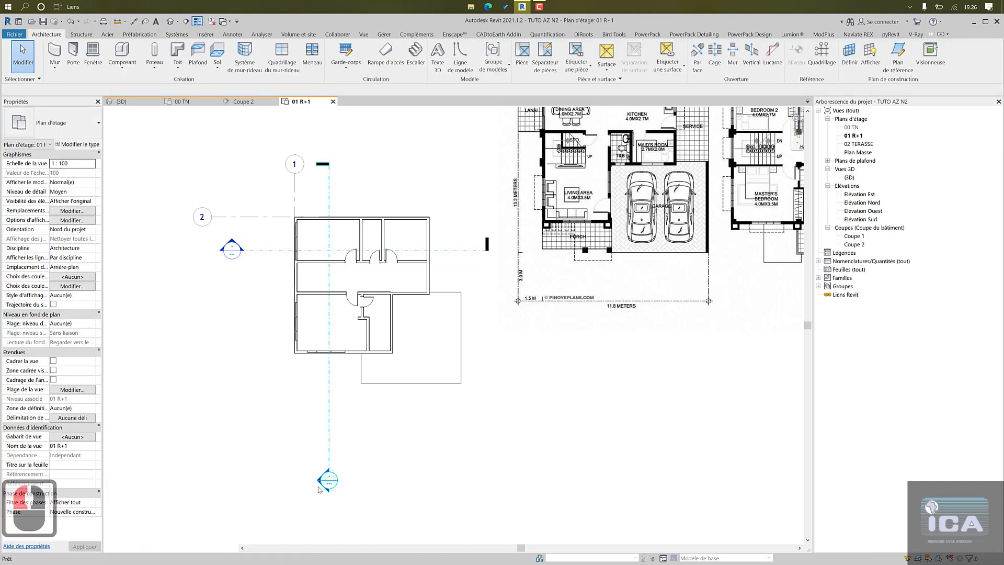
pyautogui.doubleClick(320, 487)
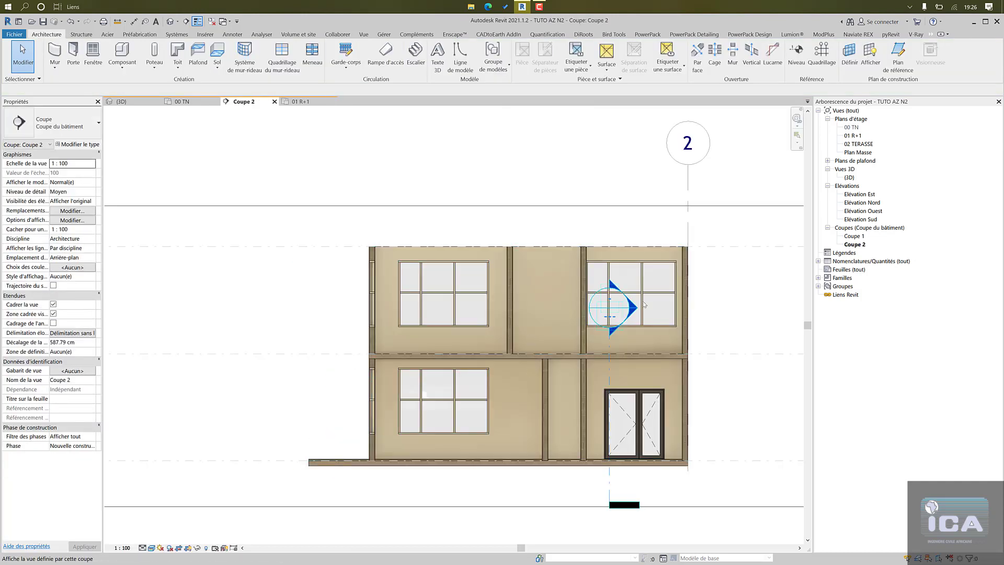
pyautogui.click(657, 312)
pyautogui.scroll(2, 585, 291)
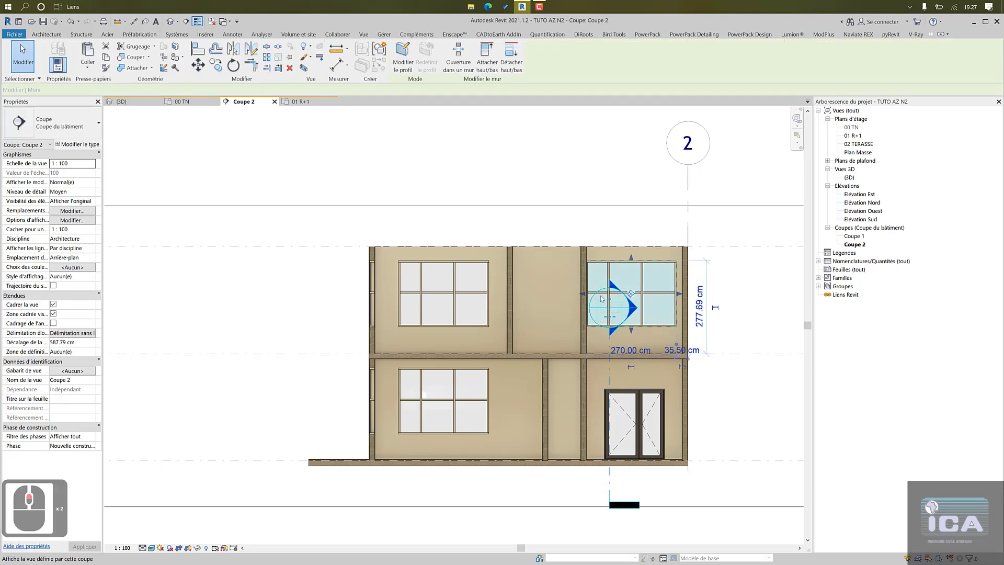
pyautogui.scroll(1, 585, 292)
pyautogui.moveTo(608, 291); pyautogui.dragTo(608, 293)
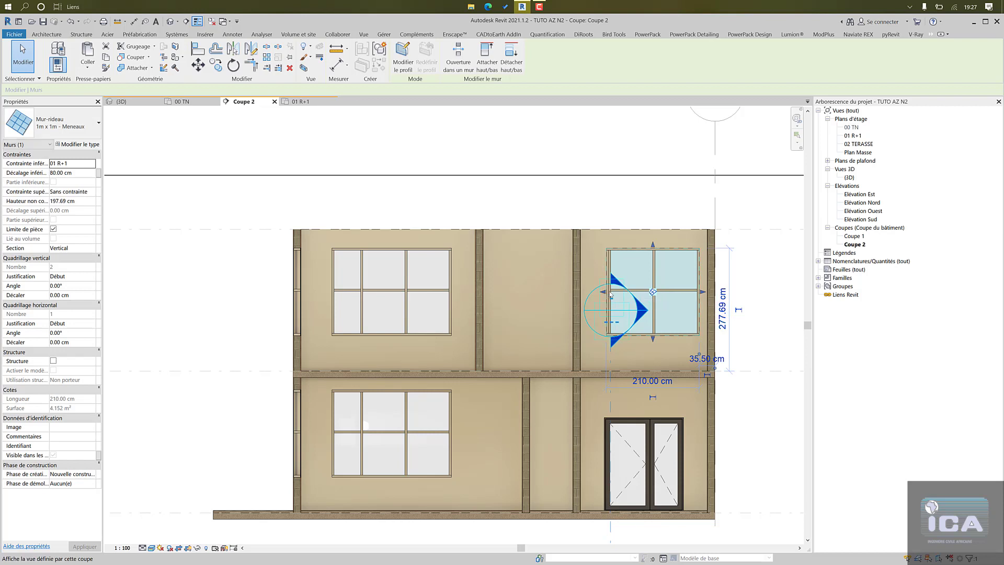
pyautogui.press('Escape')
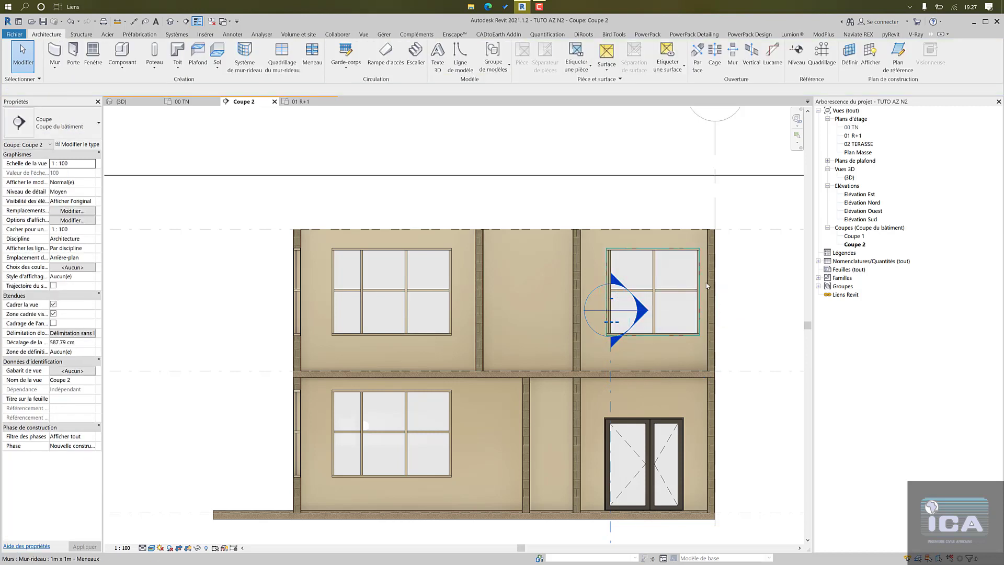
# - Nudge the Bedroom 2 window towards the hallway until it sits about 49.5 cm from axis 2
pyautogui.click(696, 282)
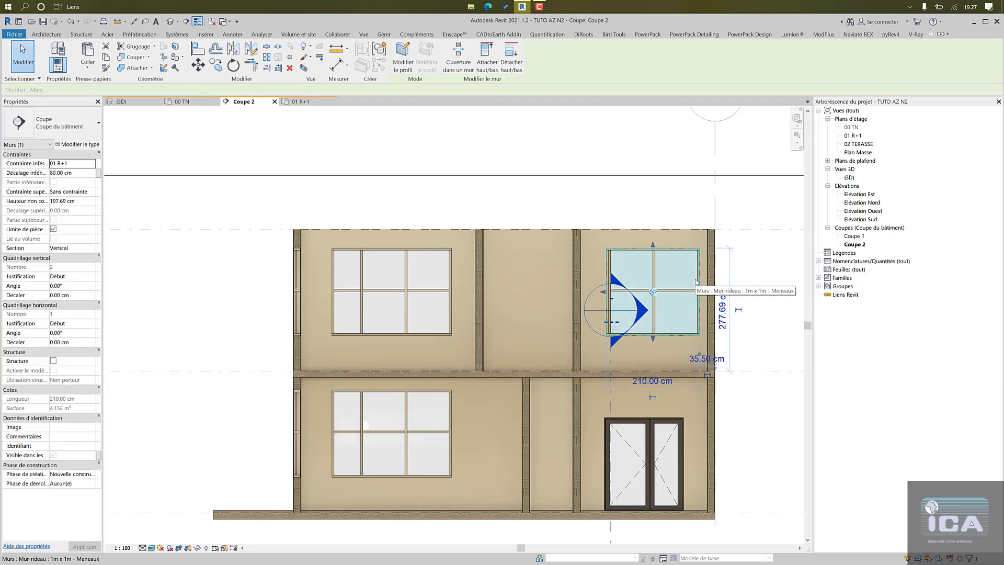
pyautogui.press('Left')
pyautogui.press('Left')
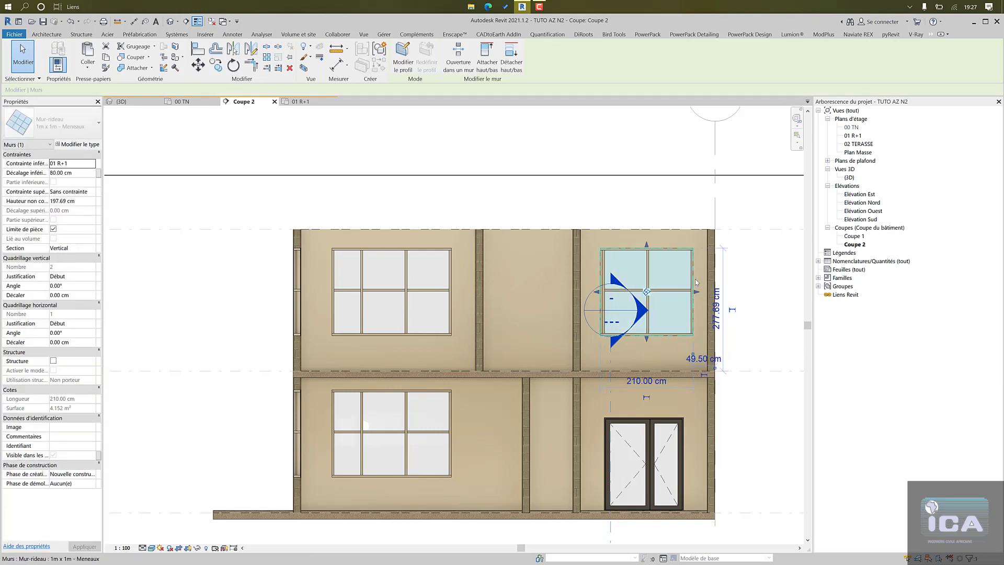
pyautogui.click(755, 271)
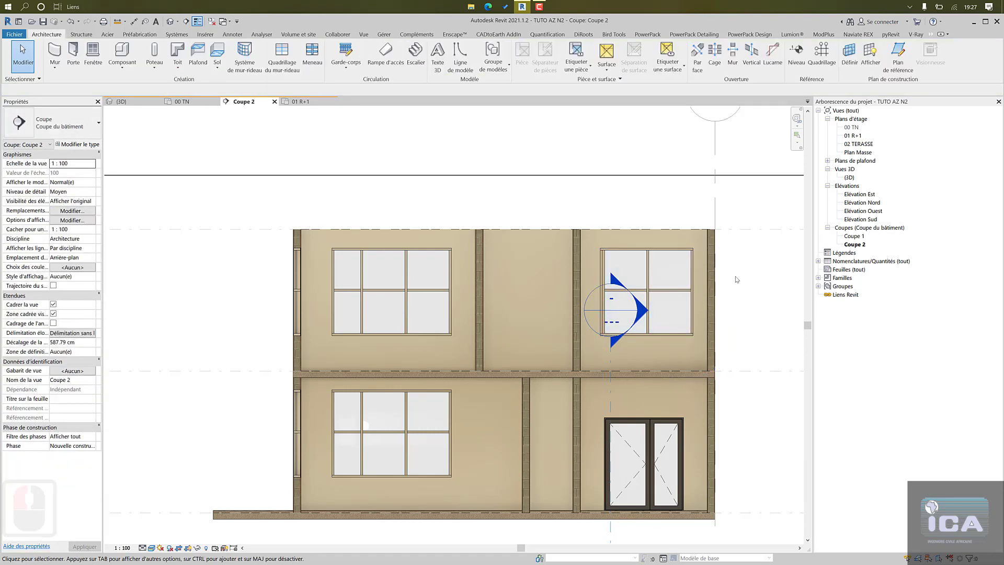
# - Open the 3D view and examine the upper floor's windows from the front of the house
pyautogui.middleClick(760, 228)
pyautogui.middleClick(759, 228)
pyautogui.doubleClick(849, 178)
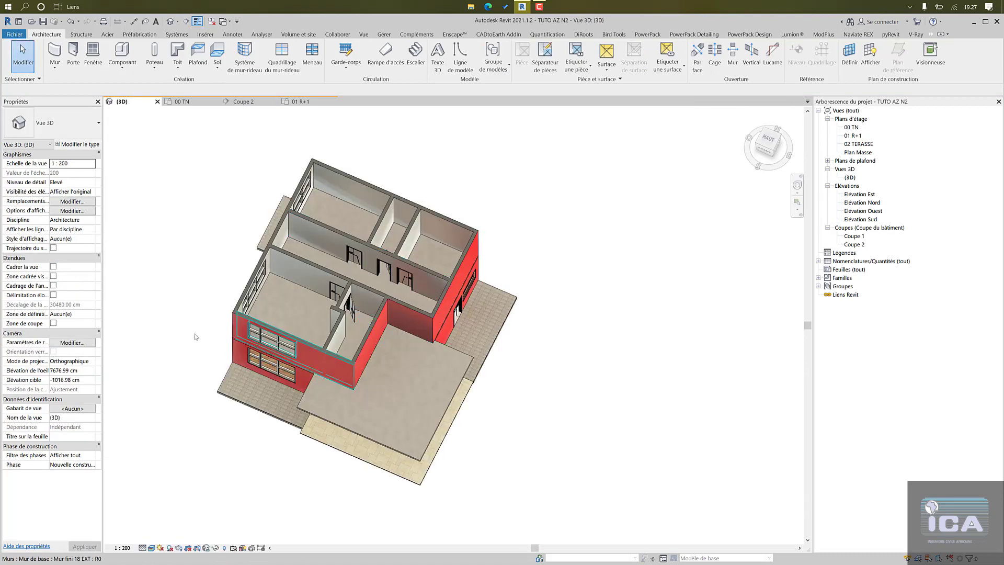
pyautogui.keyDown('shift'); pyautogui.moveTo(184, 314); pyautogui.dragTo(251, 262, button='middle'); pyautogui.keyUp('shift')
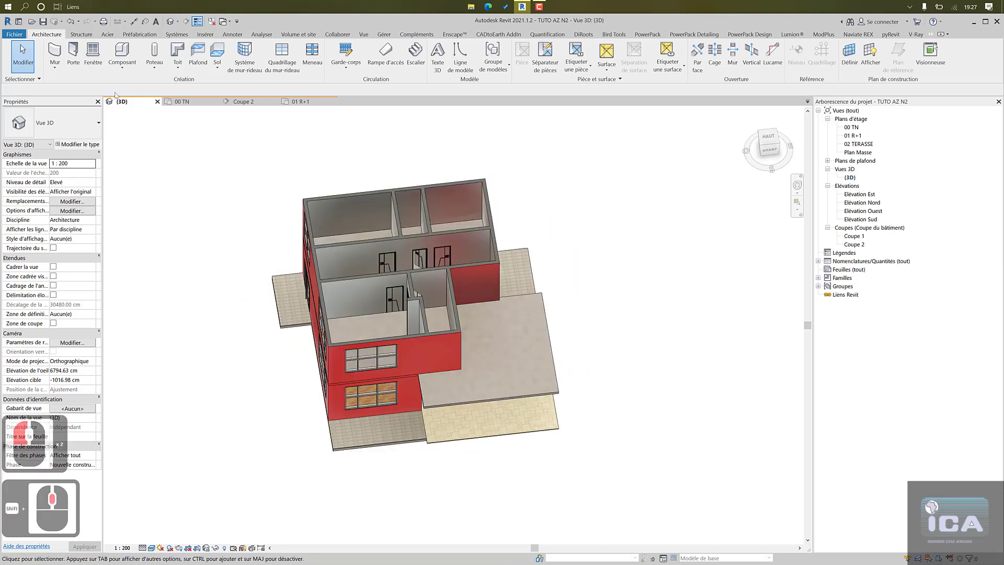
# - Try a 3 Vantaux 180 x 115 cm window in Bedroom 1's outer wall and delete it
pyautogui.click(89, 52)
pyautogui.click(63, 122)
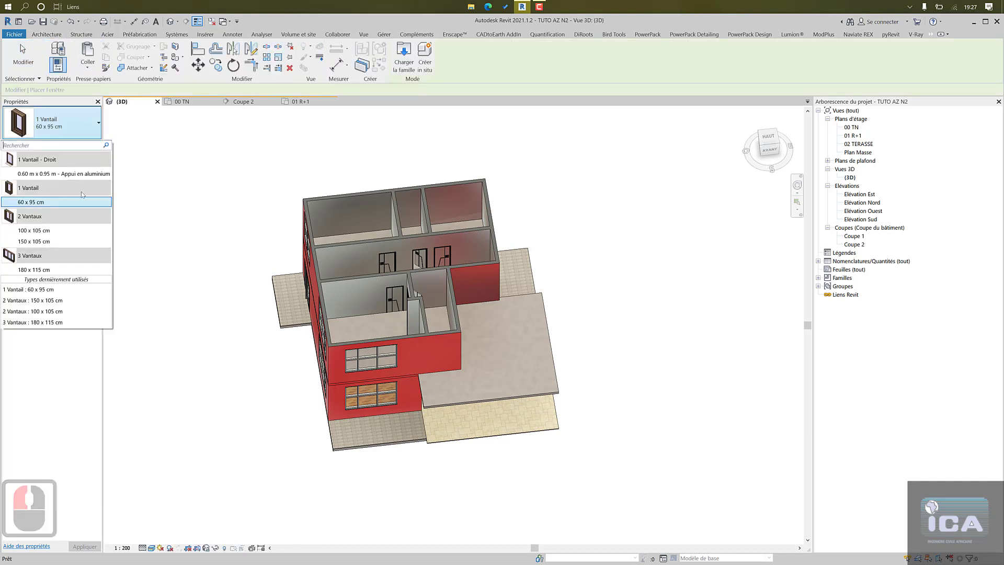
pyautogui.click(42, 269)
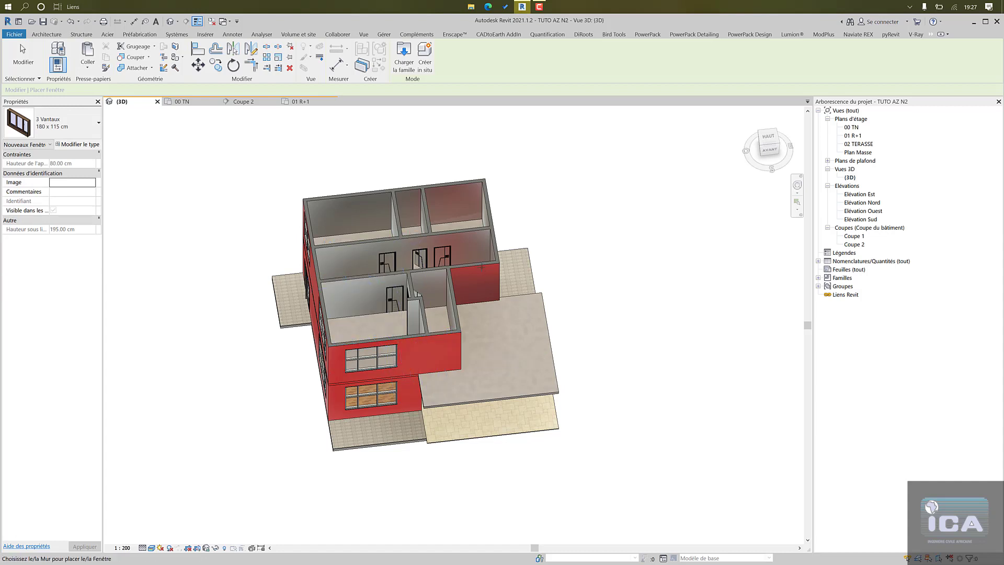
pyautogui.keyDown('shift'); pyautogui.moveTo(481, 266); pyautogui.dragTo(421, 271, button='middle'); pyautogui.keyUp('shift')
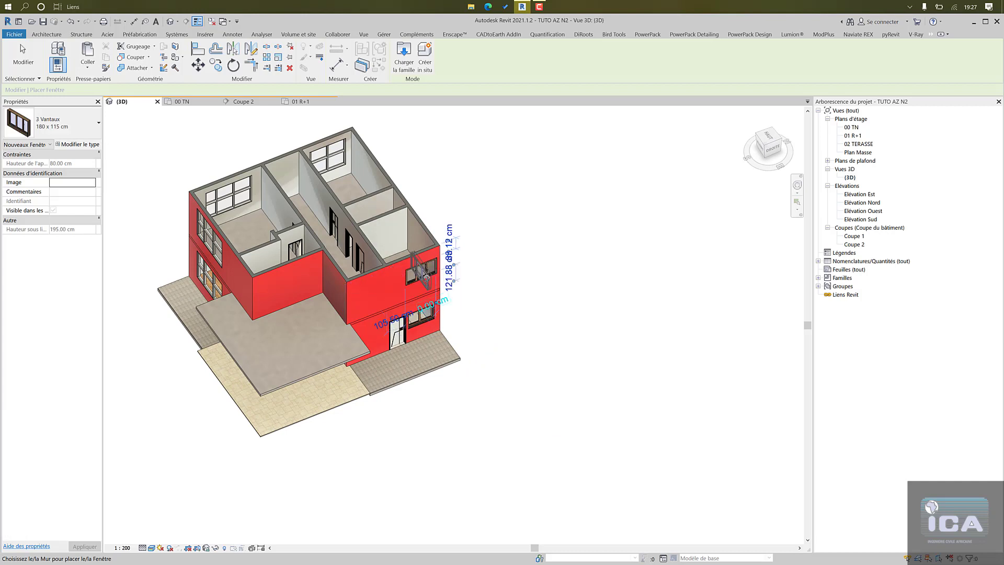
pyautogui.scroll(5, 476, 296)
pyautogui.scroll(3, 481, 301)
pyautogui.scroll(-8, 547, 311)
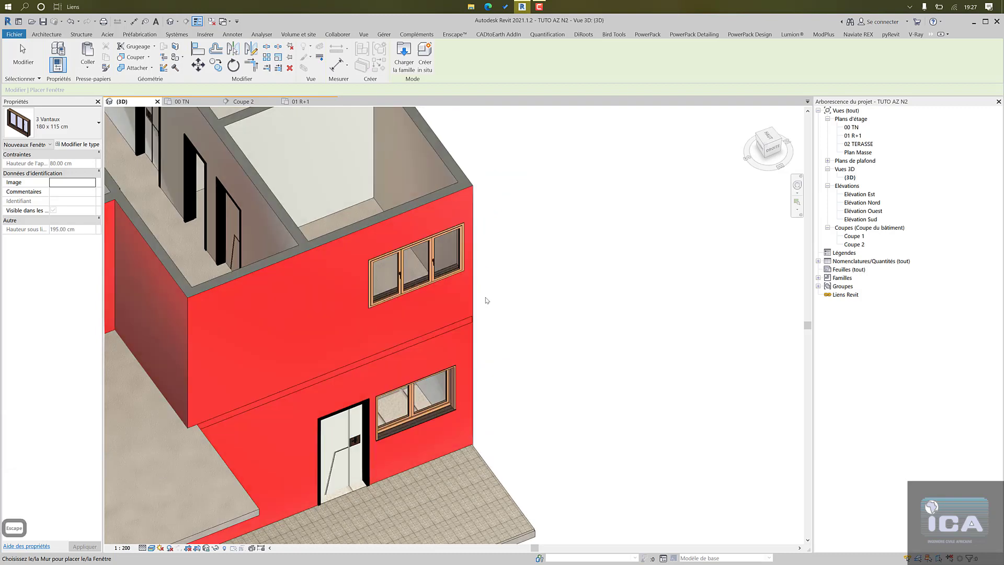
pyautogui.press('Escape')
pyautogui.keyDown('shift'); pyautogui.moveTo(542, 319); pyautogui.dragTo(435, 248, button='middle'); pyautogui.keyUp('shift')
pyautogui.click(471, 232)
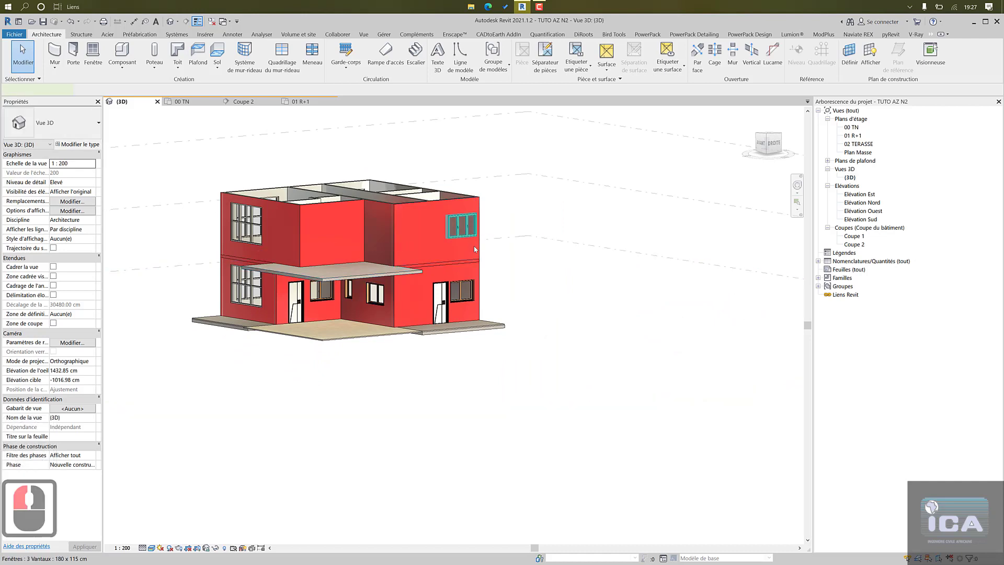
pyautogui.press('Delete')
# - Copy the ground-floor 150 x 105 cm window beside the service door and paste it aligned to level 01 R+1
pyautogui.click(463, 301)
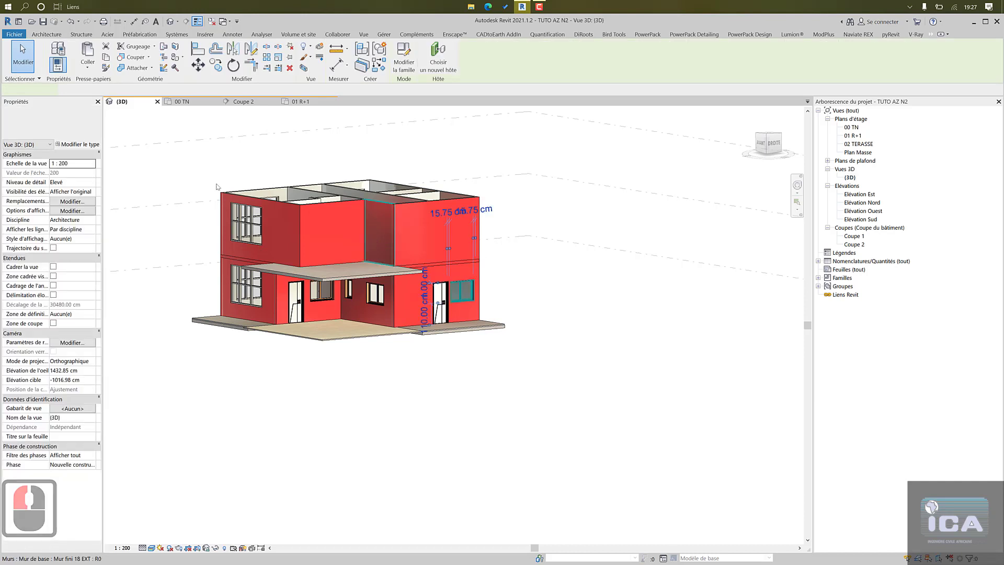
pyautogui.click(105, 56)
pyautogui.click(88, 62)
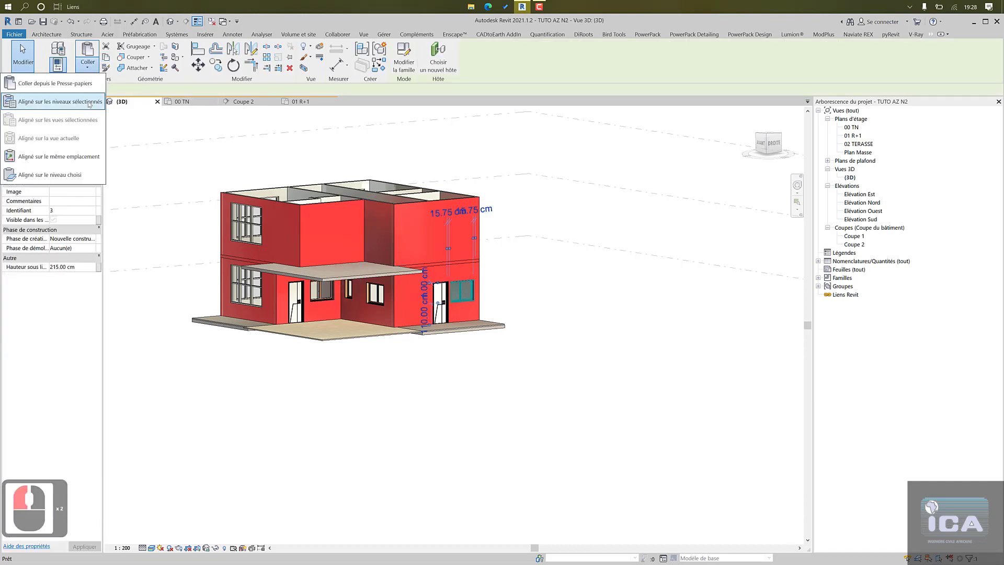
pyautogui.click(88, 104)
pyautogui.click(469, 239)
pyautogui.click(495, 355)
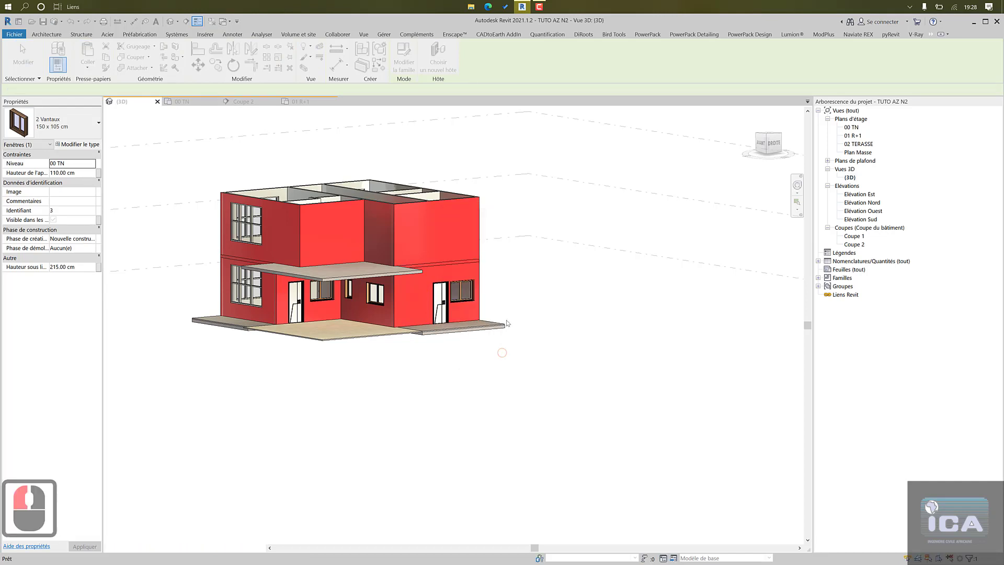
pyautogui.keyDown('shift'); pyautogui.moveTo(545, 269); pyautogui.dragTo(769, 408, button='middle'); pyautogui.keyUp('shift')
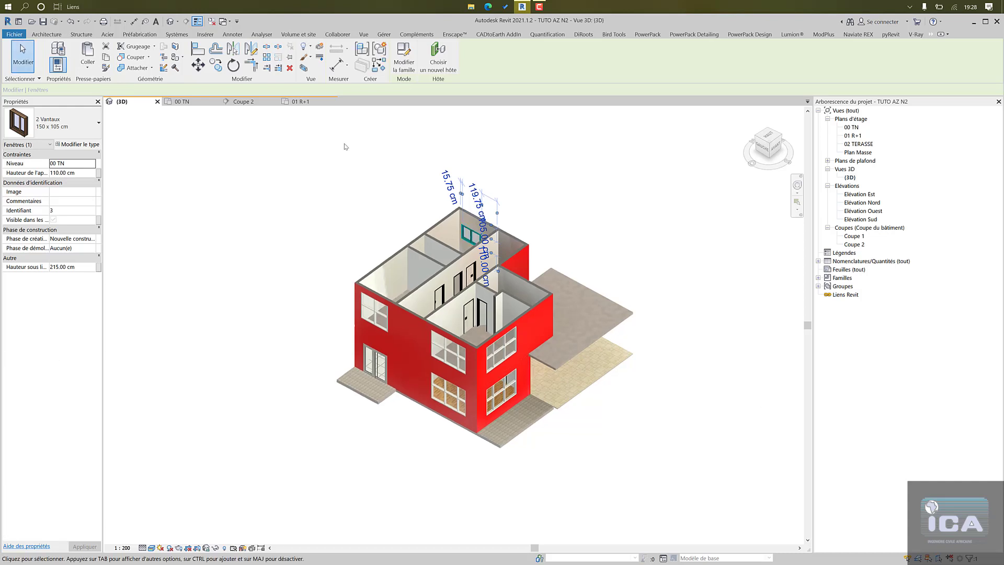
# - In 01 R+1, copy the Bedroom 1 window 300 cm along the same outer wall to the hallway
pyautogui.click(306, 104)
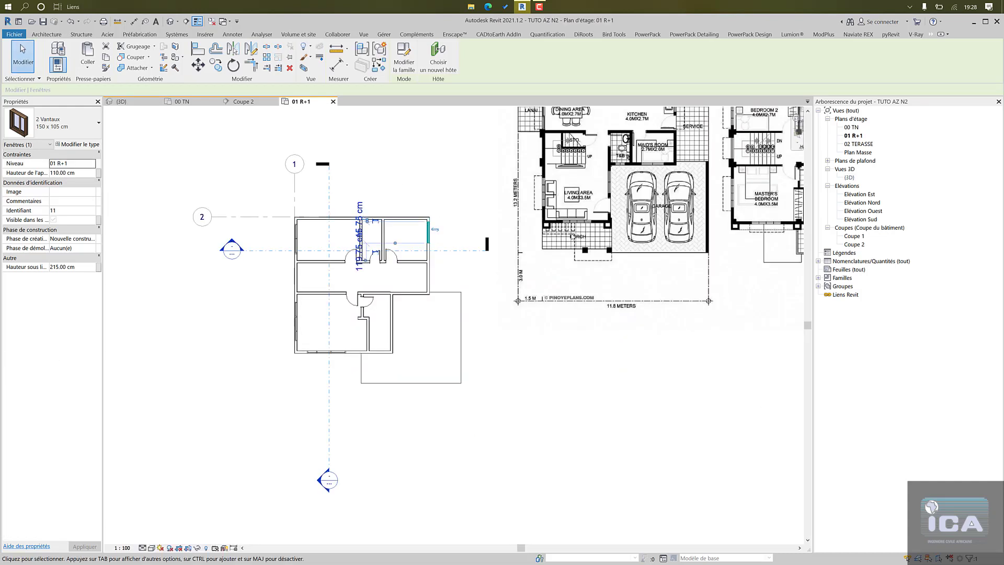
pyautogui.click(511, 388)
pyautogui.moveTo(511, 388); pyautogui.dragTo(397, 411, button='middle')
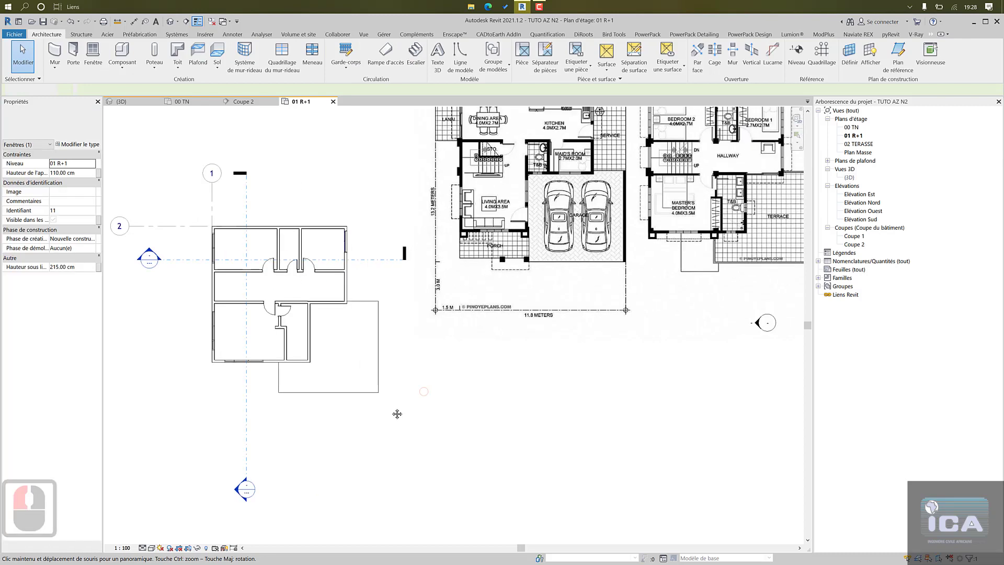
pyautogui.scroll(-2, 397, 411)
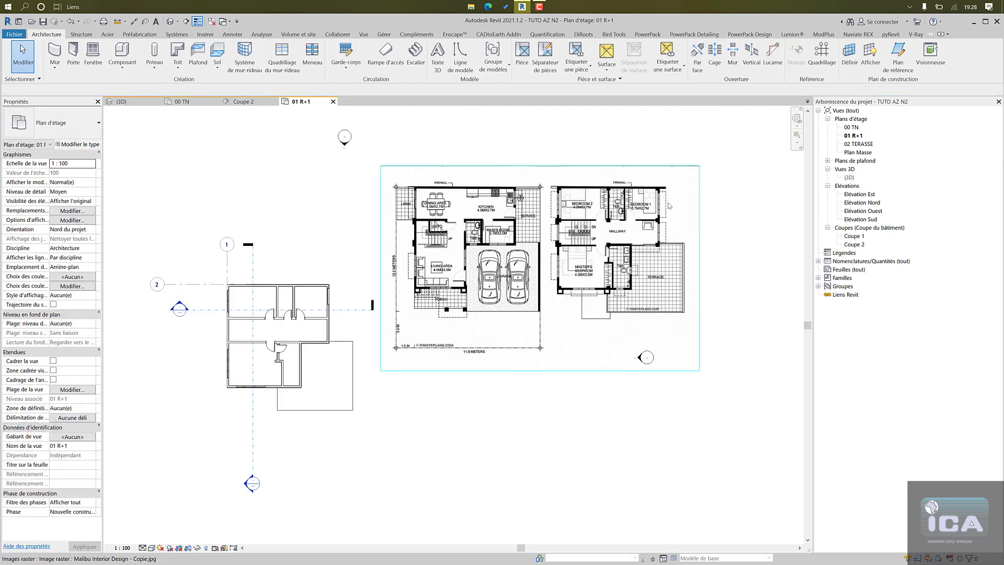
pyautogui.click(328, 294)
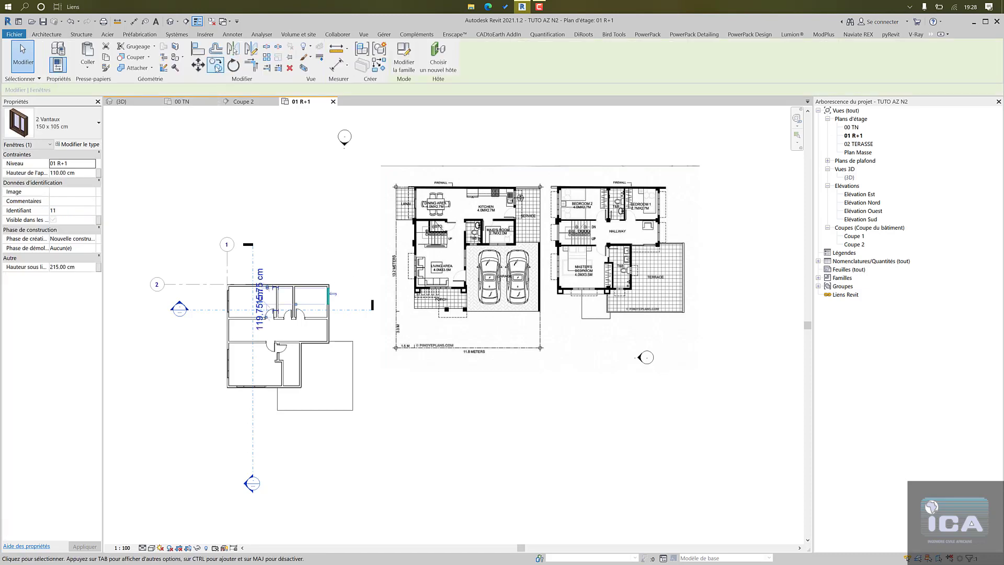
pyautogui.click(329, 305)
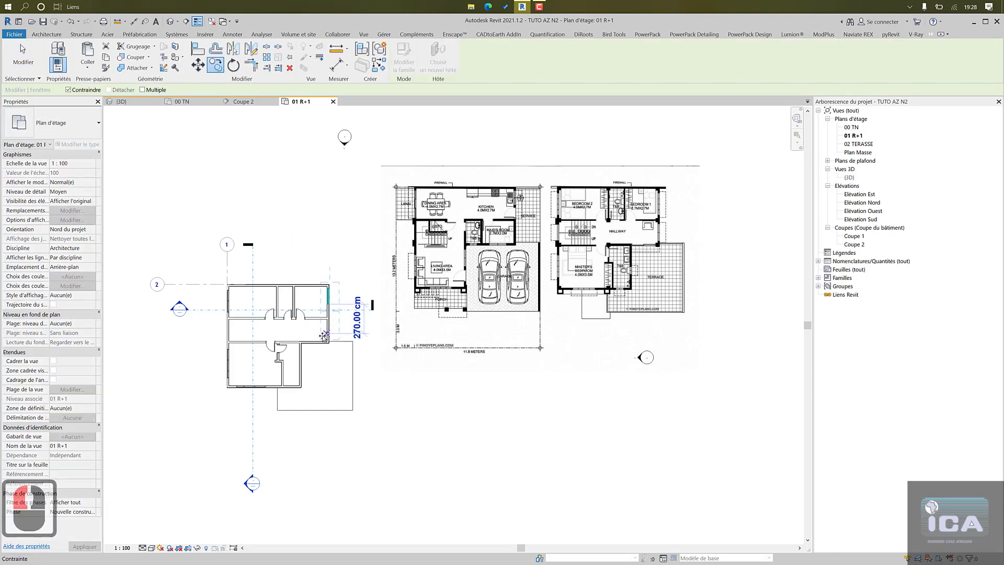
pyautogui.scroll(3, 323, 337)
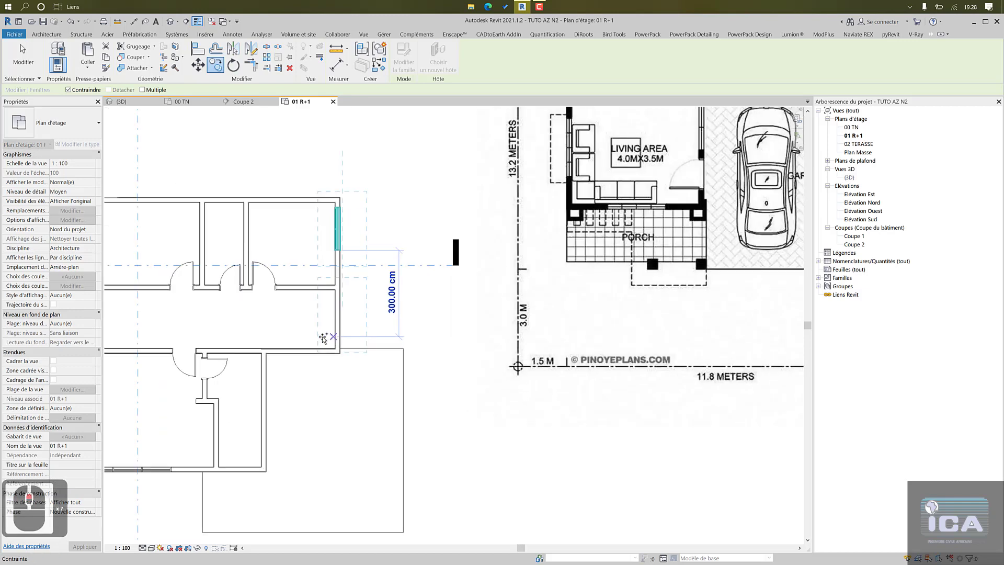
pyautogui.click(324, 339)
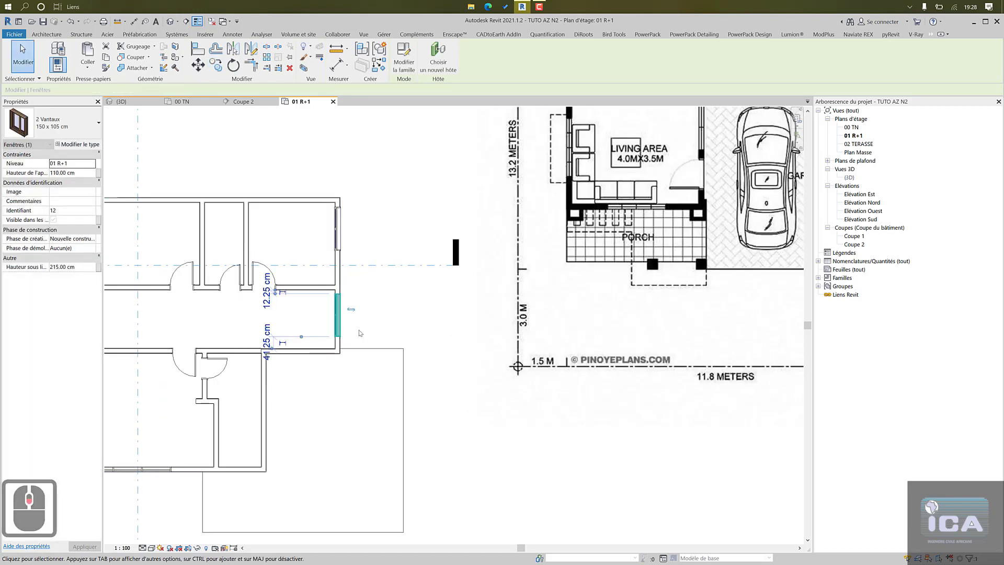
pyautogui.scroll(-8, 360, 329)
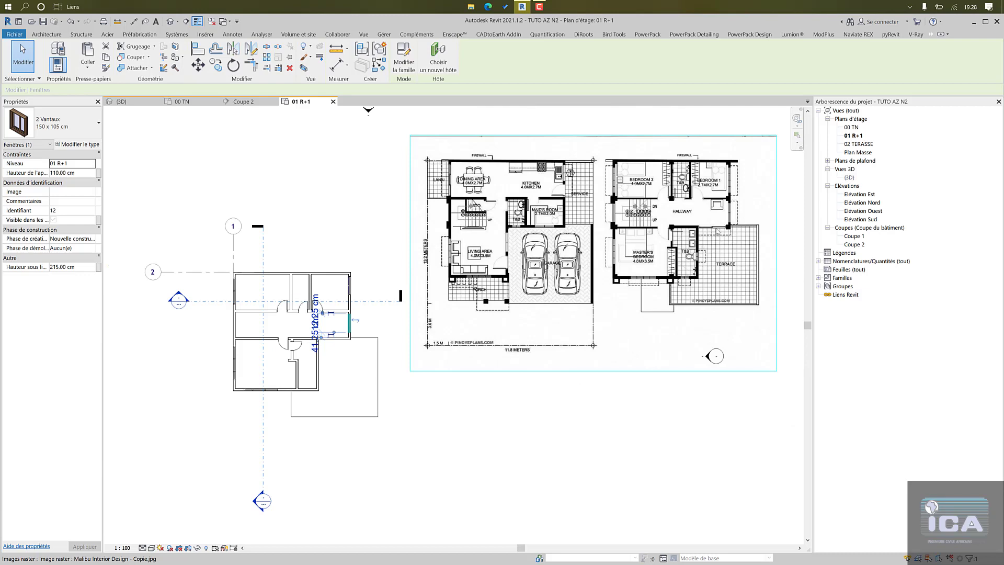
pyautogui.scroll(6, 727, 235)
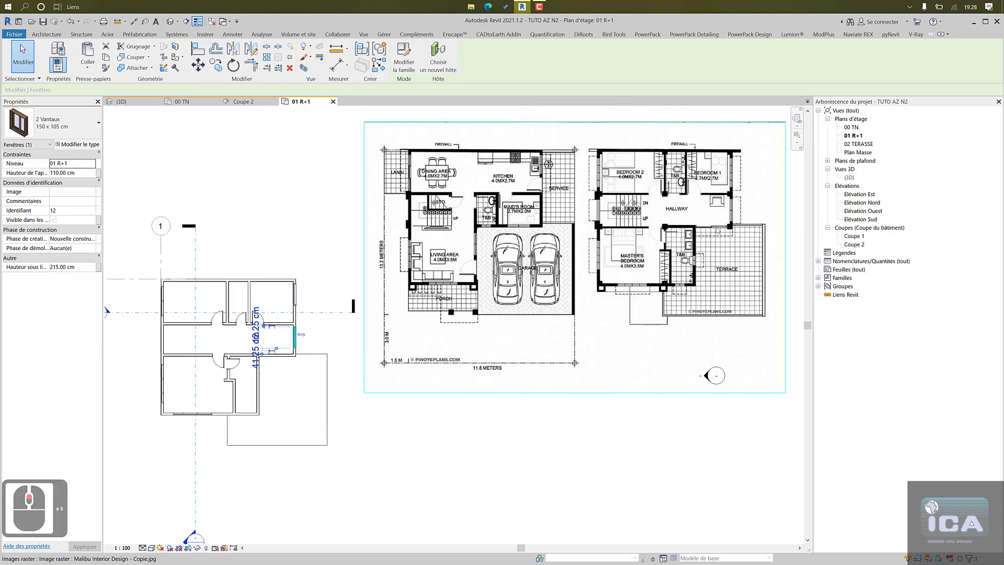
pyautogui.scroll(-5, 711, 231)
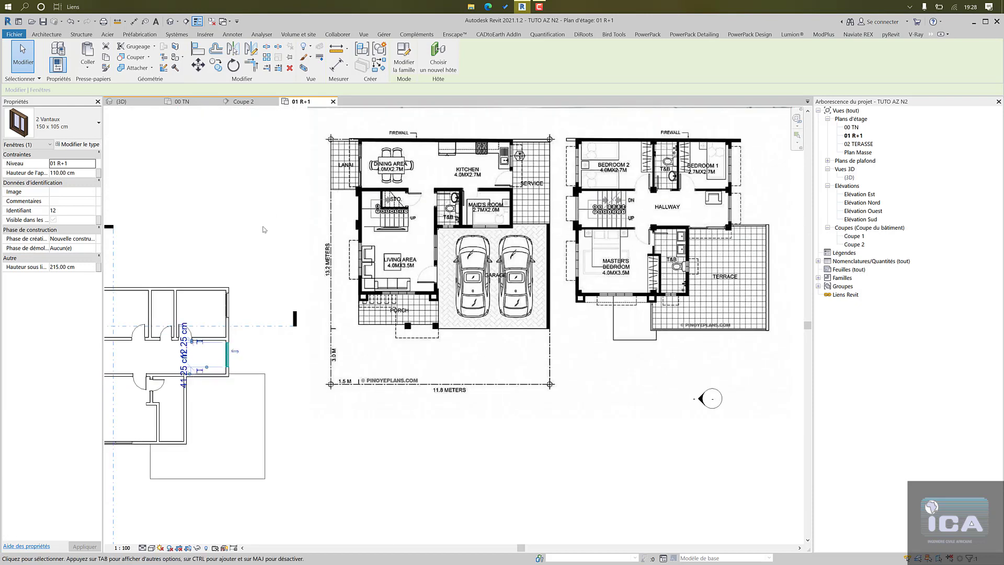
pyautogui.click(256, 225)
pyautogui.click(74, 62)
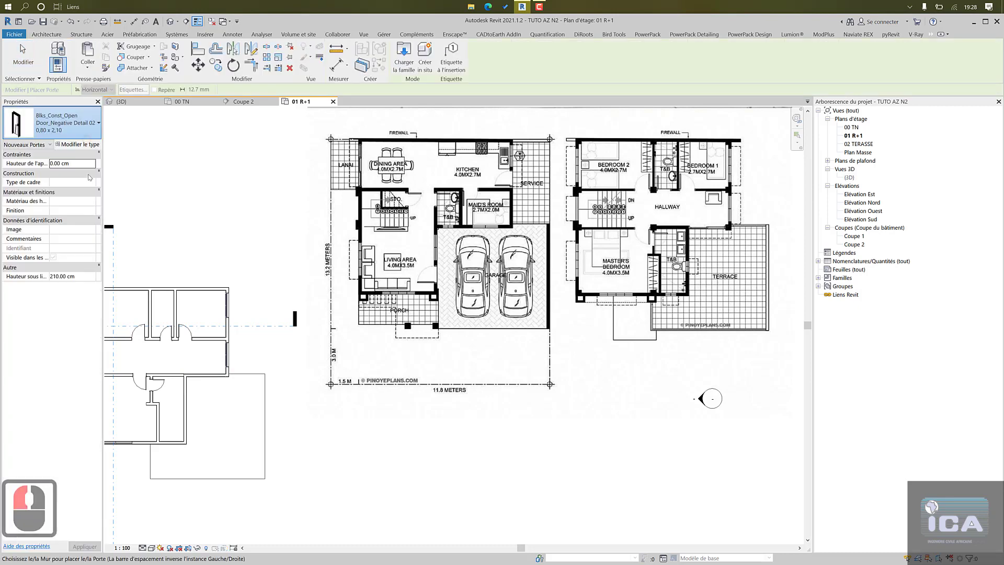
pyautogui.click(68, 122)
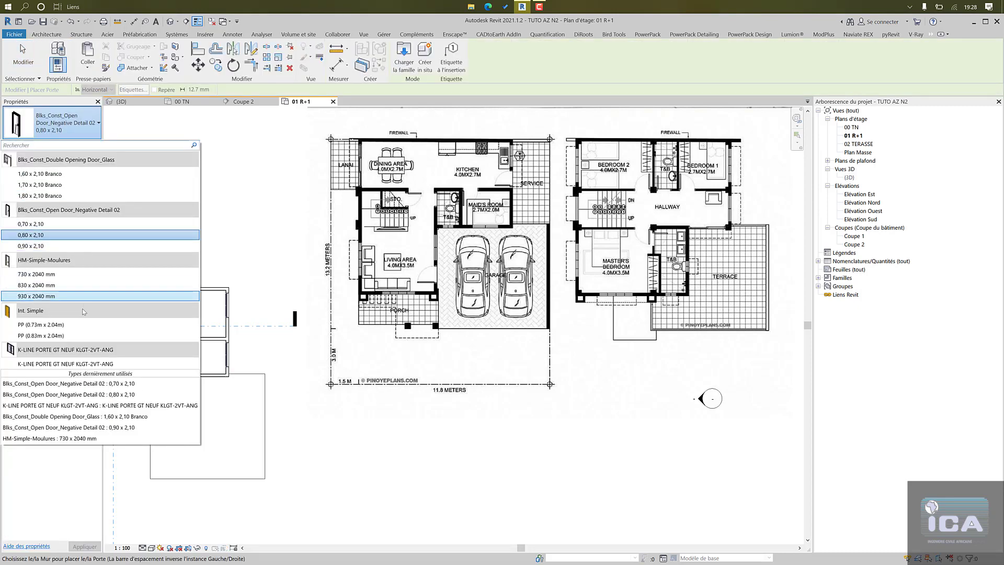
pyautogui.click(93, 364)
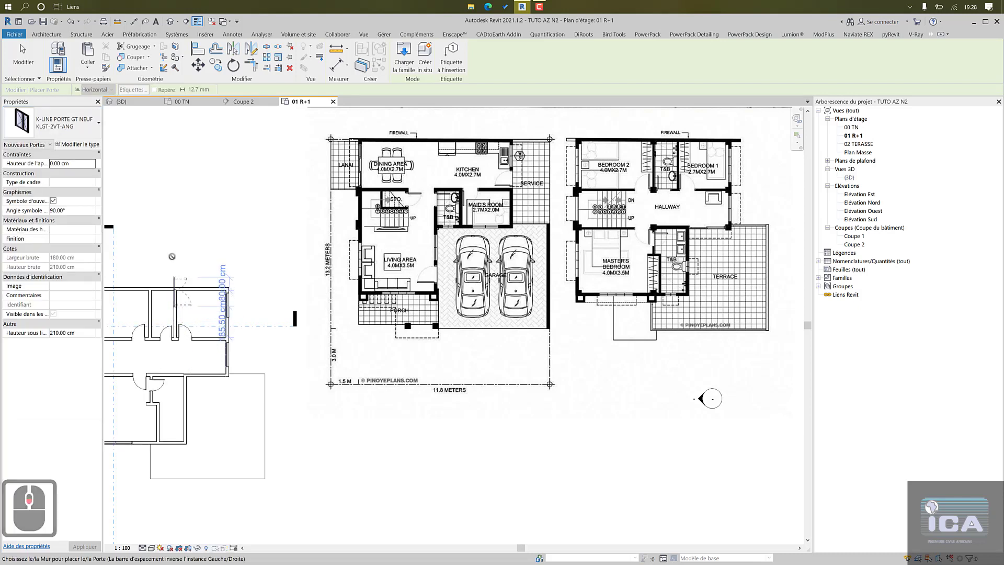
pyautogui.press('Escape')
# - Load the sliding door family Coulissante - Apparente from the library's Portes > Coulissantes folder
pyautogui.scroll(-1, 188, 293)
pyautogui.moveTo(187, 272); pyautogui.dragTo(306, 259, button='middle')
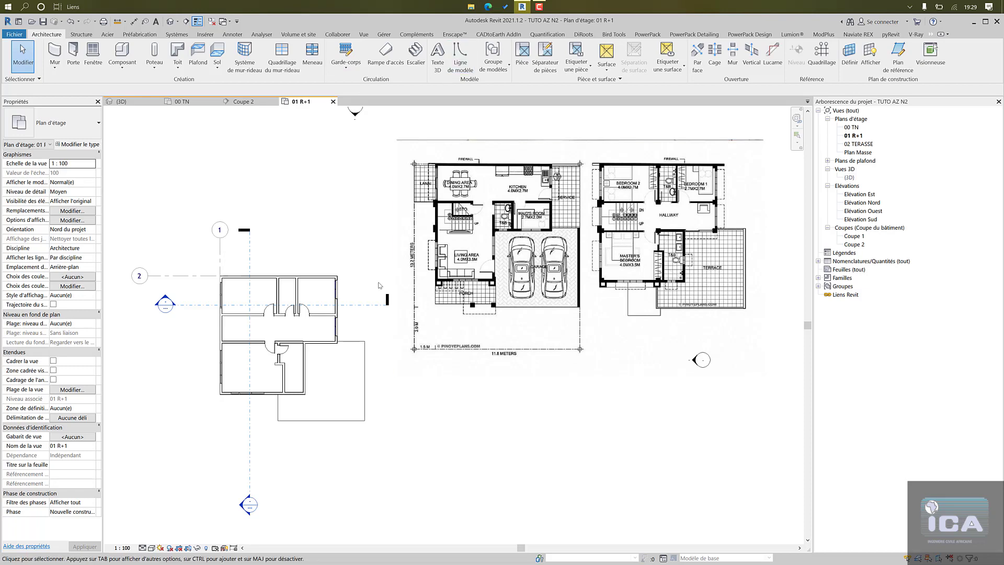
pyautogui.moveTo(376, 274); pyautogui.dragTo(354, 267, button='middle')
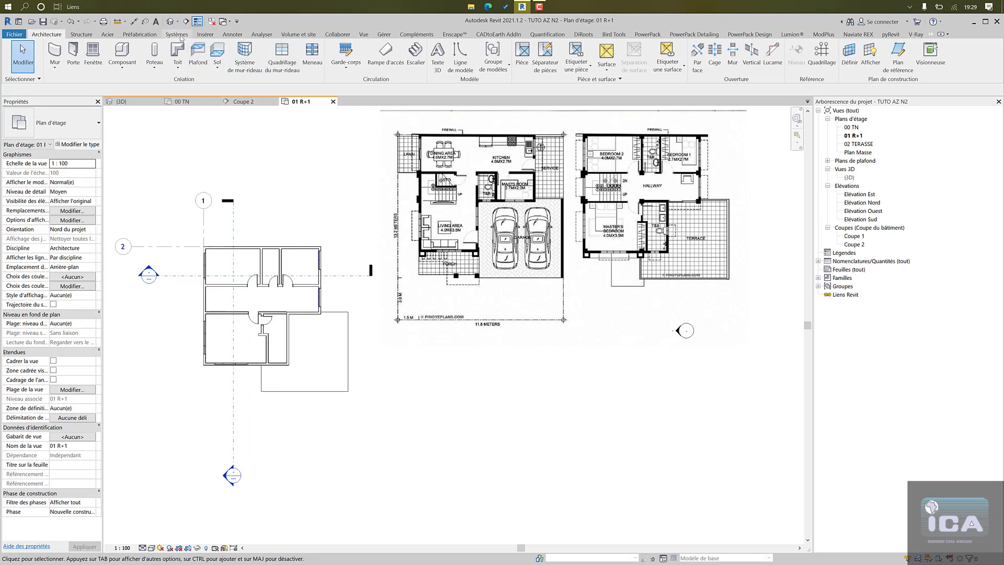
pyautogui.click(203, 35)
pyautogui.click(450, 63)
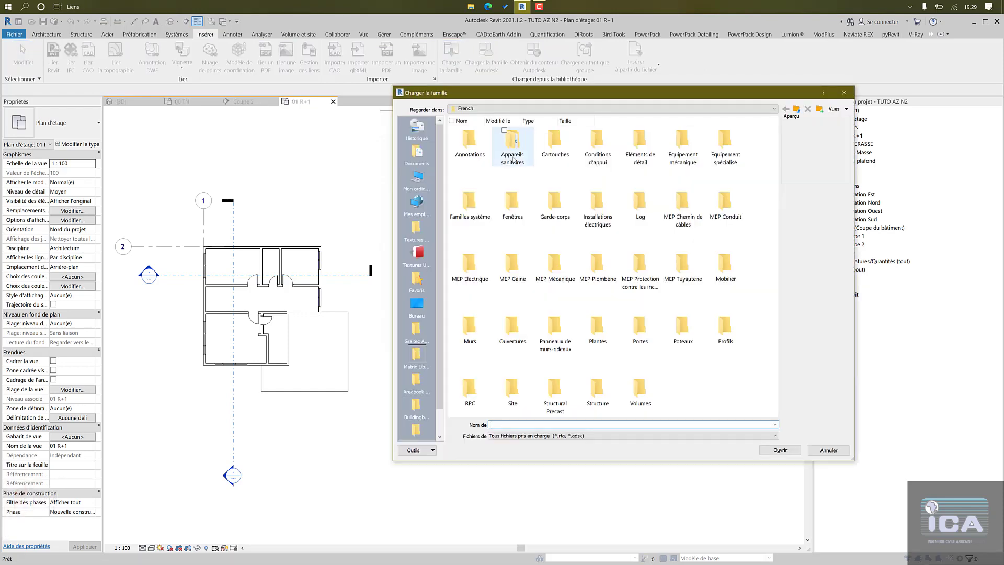
pyautogui.doubleClick(642, 338)
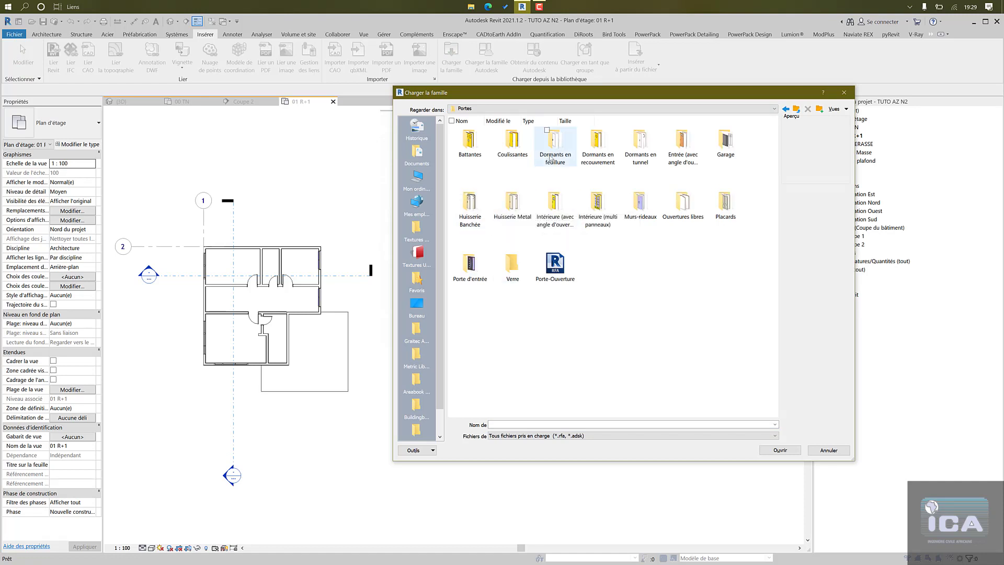
pyautogui.doubleClick(515, 157)
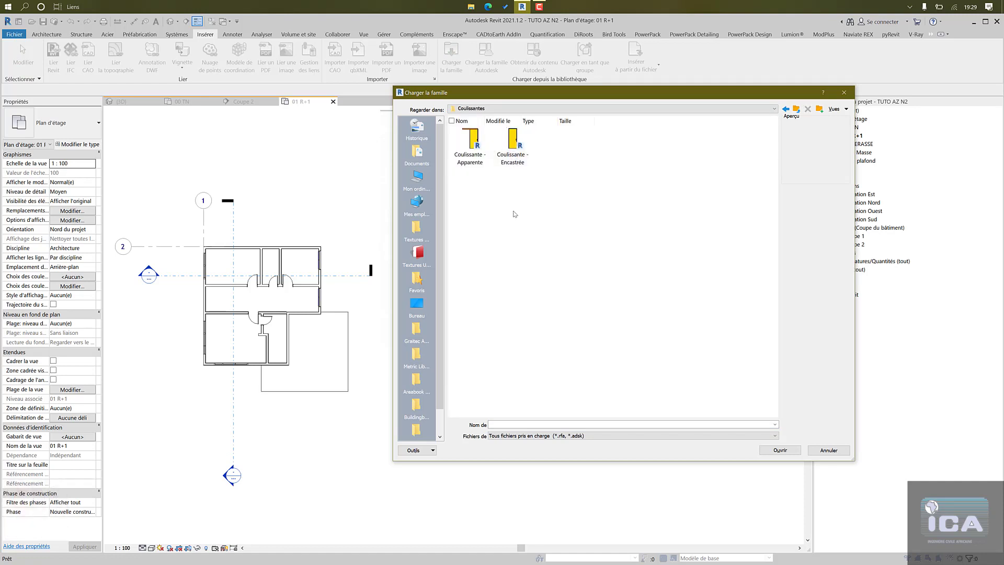
pyautogui.click(482, 148)
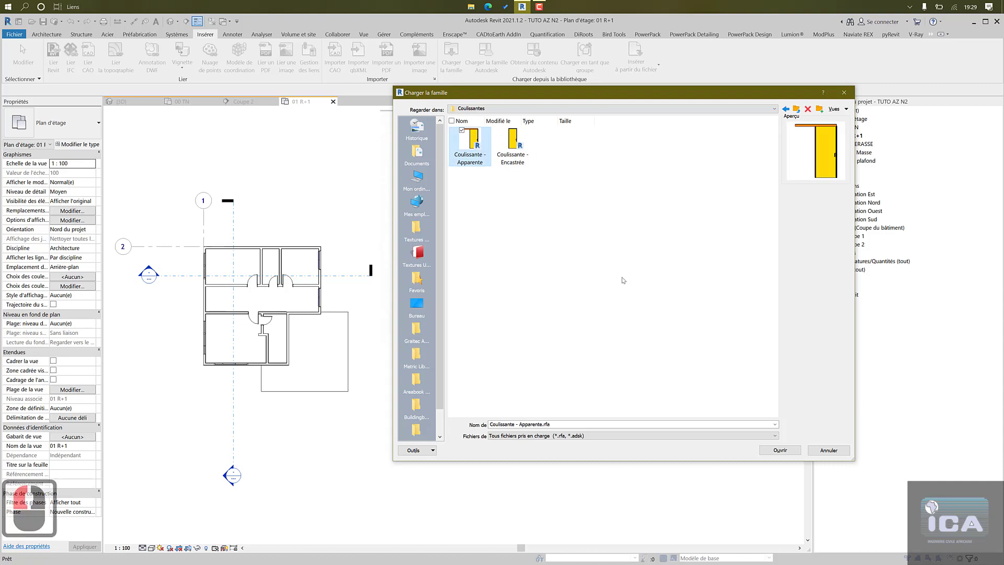
pyautogui.click(780, 451)
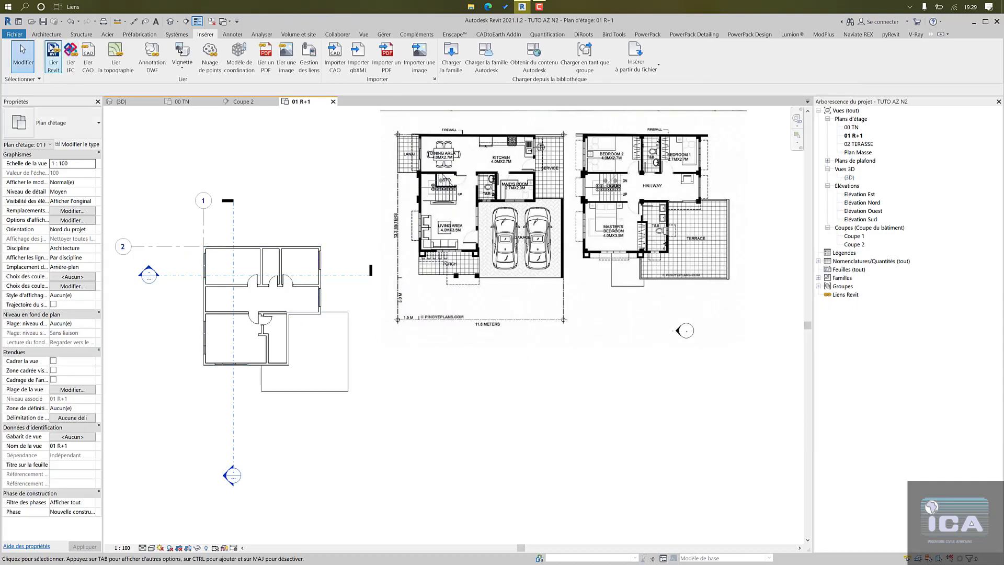
# - Place a Coulissante - Apparente 0.80m x 2.04m door in the hallway's terrace wall, 62 cm from the T&B wall, and return to 3D
pyautogui.click(47, 34)
pyautogui.click(73, 55)
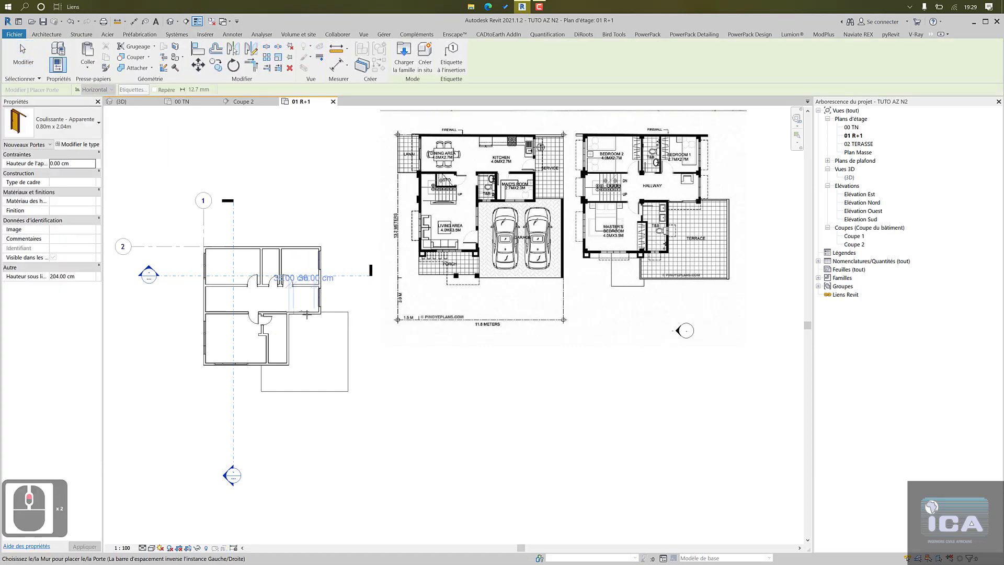
pyautogui.scroll(10, 309, 311)
pyautogui.scroll(3, 307, 315)
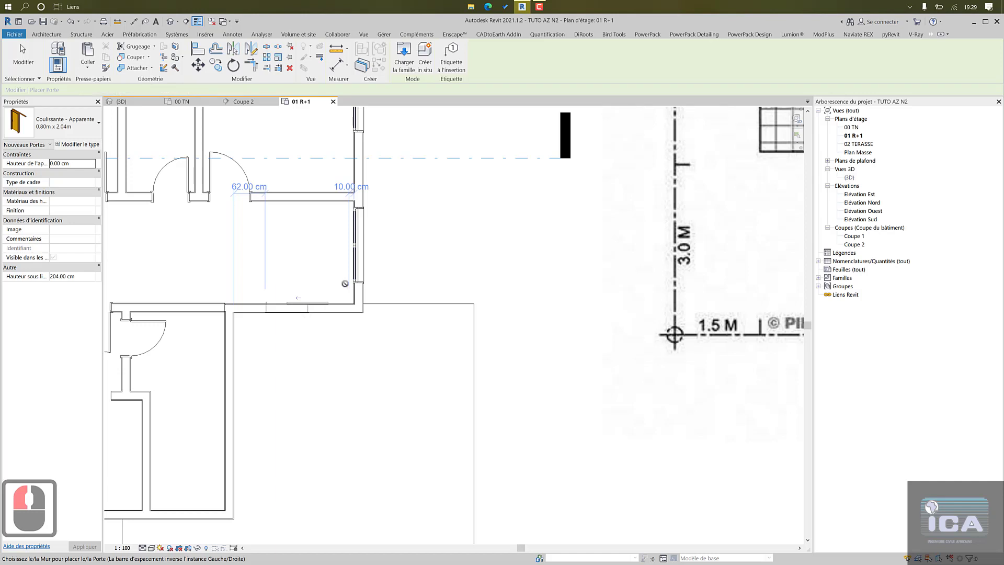
pyautogui.click(325, 306)
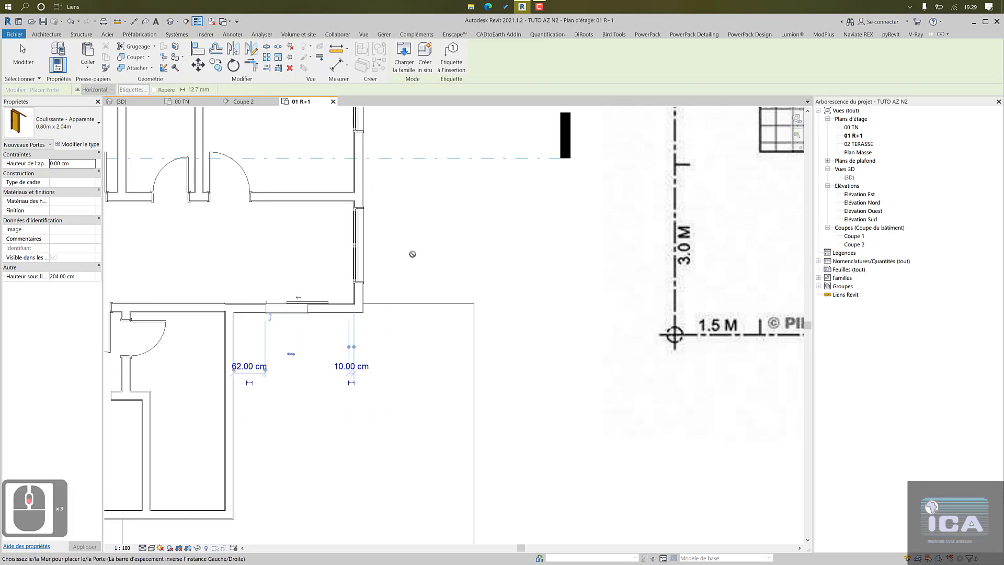
pyautogui.click(140, 103)
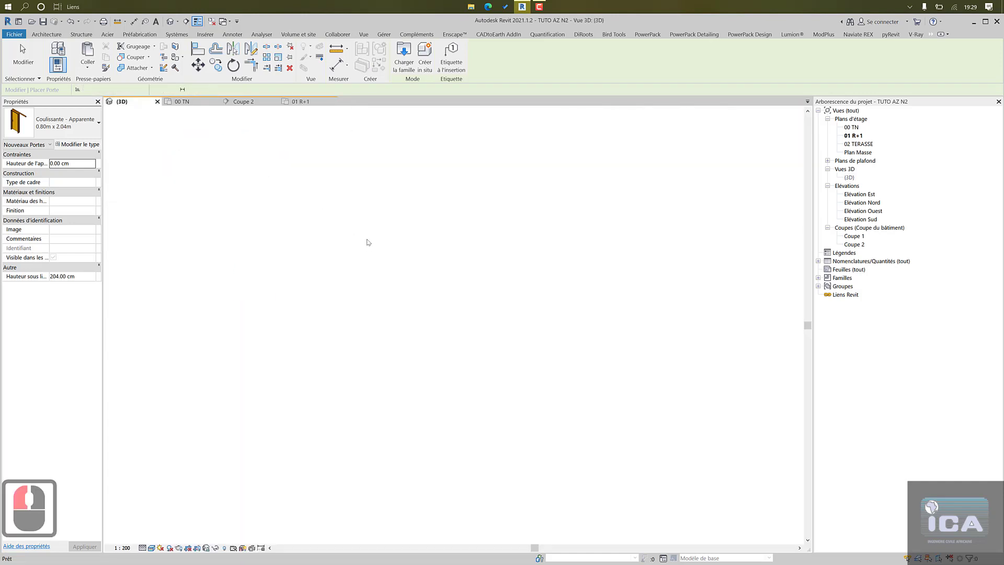
# - Delete the Coulissante - Apparente sliding door from the hallway's terrace wall in the 3D view
pyautogui.click(557, 336)
pyautogui.keyDown('shift'); pyautogui.moveTo(557, 335); pyautogui.dragTo(392, 330, button='middle'); pyautogui.keyUp('shift')
pyautogui.scroll(6, 393, 330)
pyautogui.scroll(5, 412, 293)
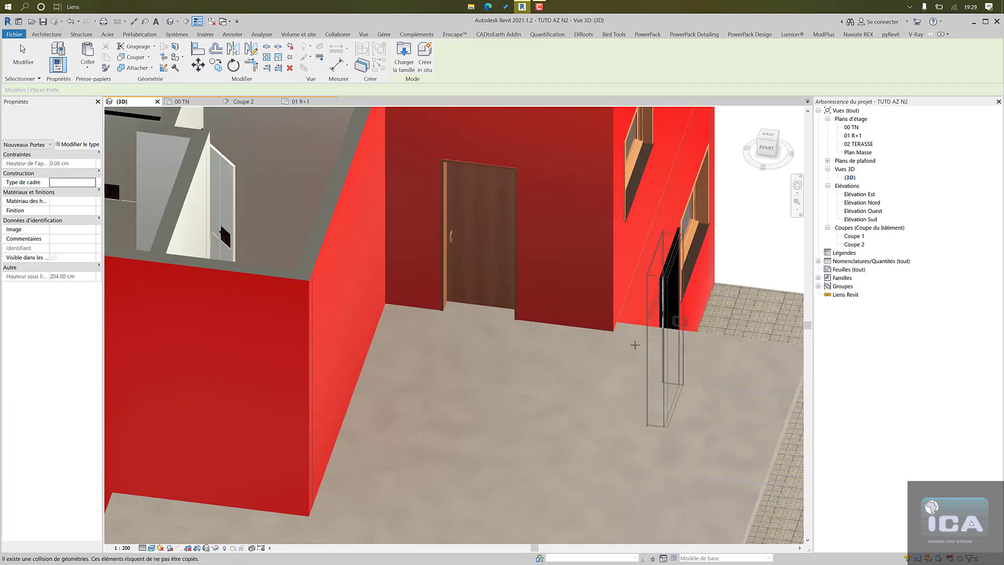
pyautogui.press('Escape')
pyautogui.press('Escape')
pyautogui.click(490, 281)
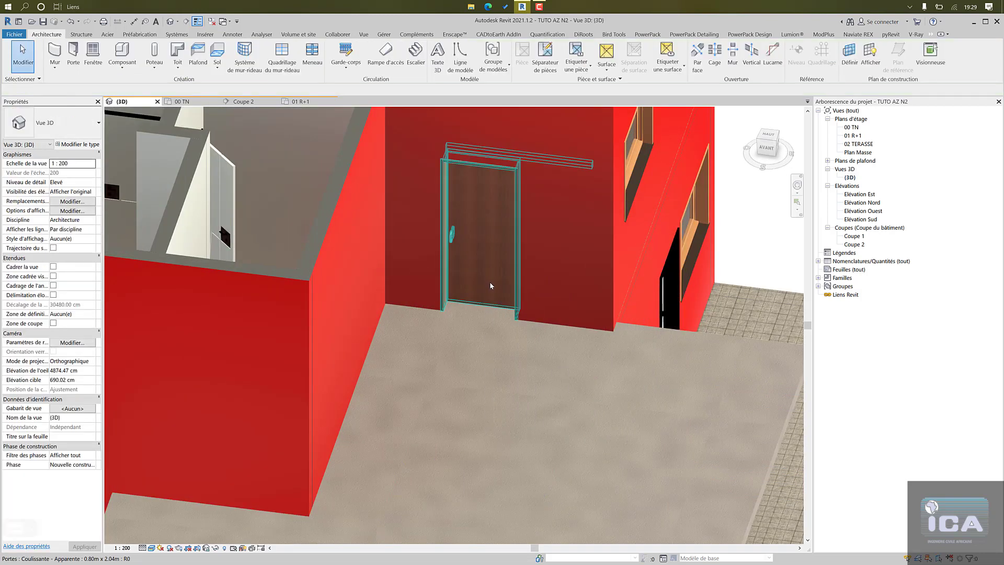
pyautogui.press('Delete')
pyautogui.scroll(-6, 489, 284)
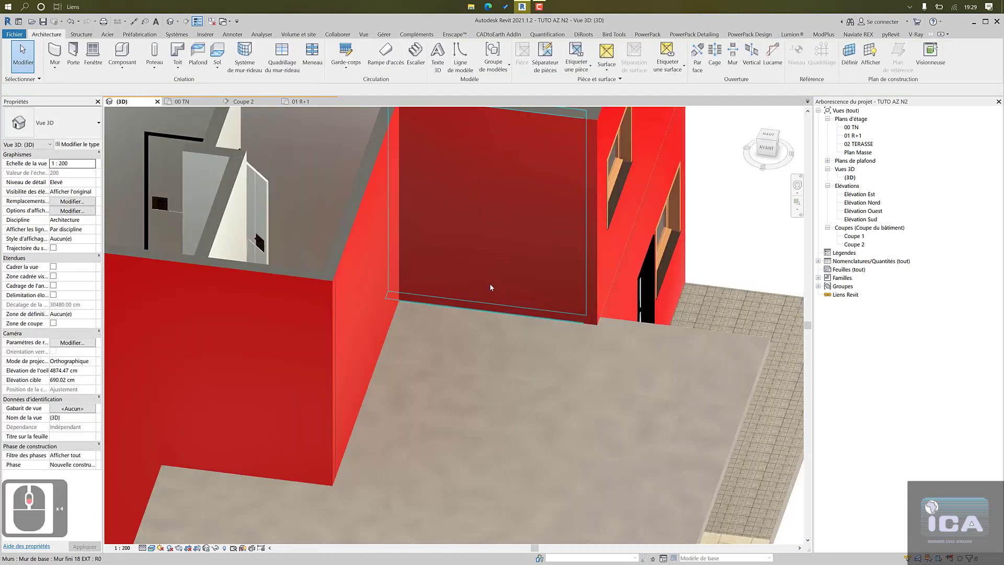
# - Switch to File Explorer and open the Portes - W45 folder of the family library on Google Drive
pyautogui.click(471, 10)
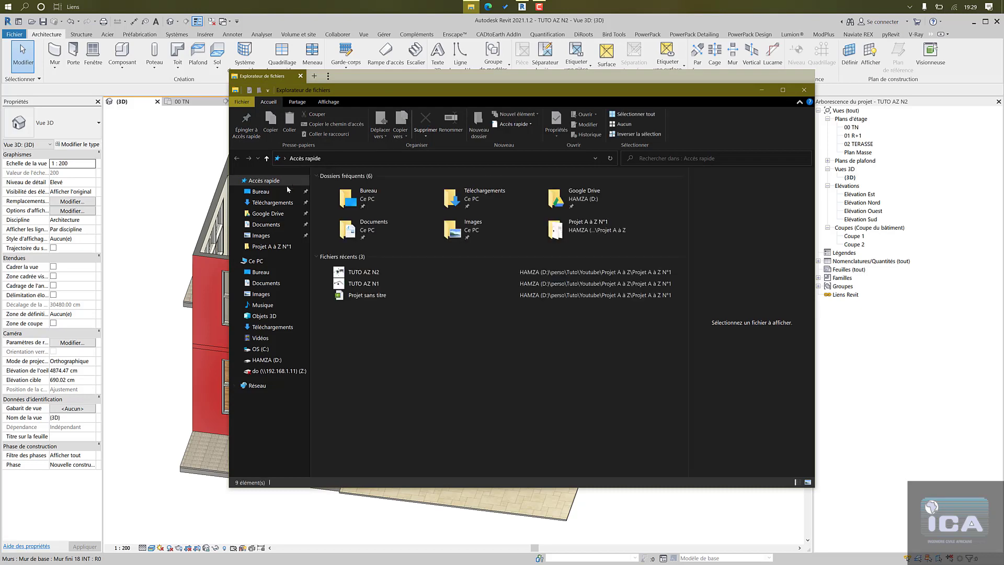
pyautogui.click(287, 213)
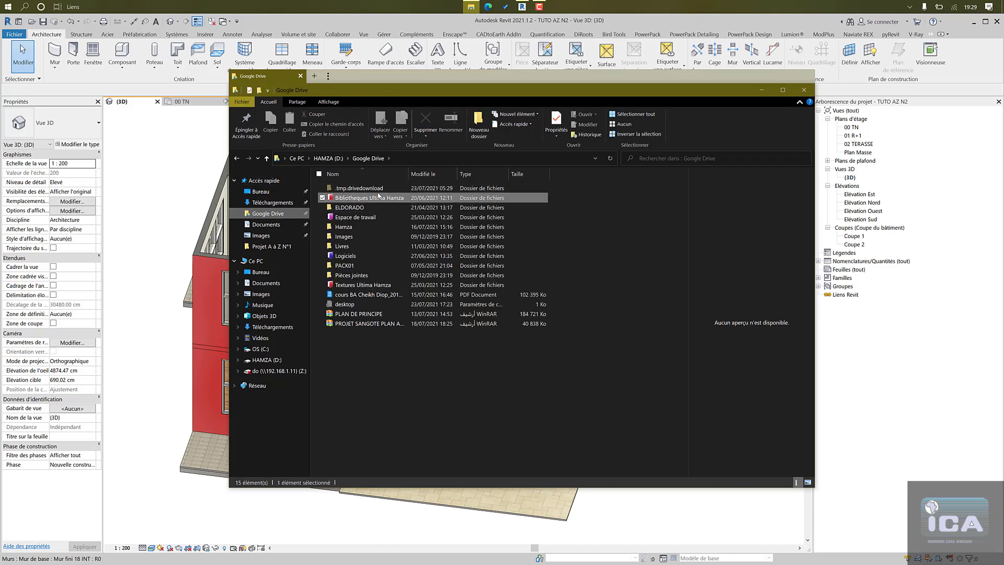
pyautogui.doubleClick(374, 199)
pyautogui.scroll(-15, 377, 220)
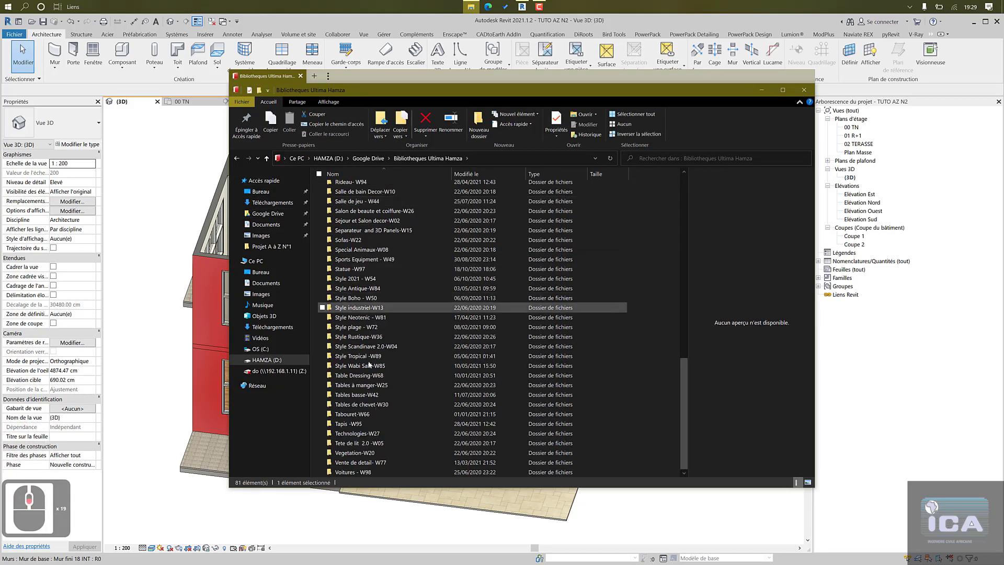
pyautogui.scroll(4, 384, 282)
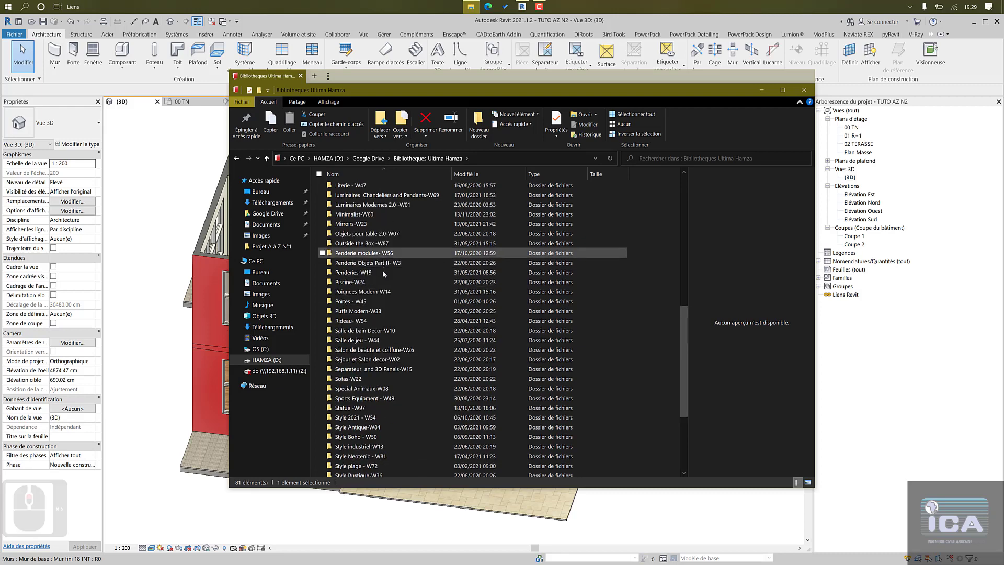
pyautogui.click(383, 302)
pyautogui.doubleClick(384, 301)
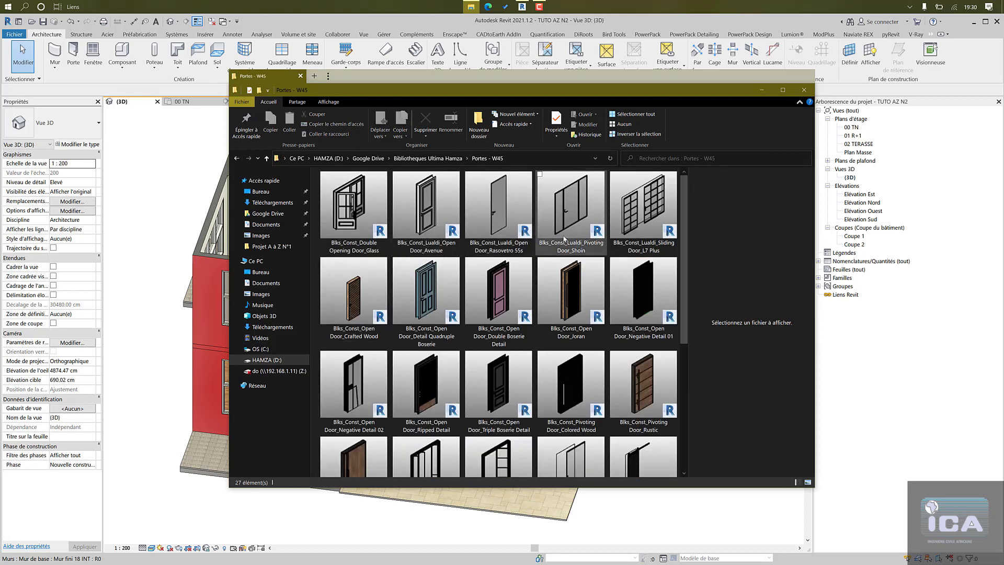
# - Load the Blks_Const_Shrimp Door_One Side family and place a 1,50 x 2,10 door in the hallway's terrace wall, 42.25 cm from each end
pyautogui.scroll(-3, 564, 238)
pyautogui.scroll(-2, 564, 237)
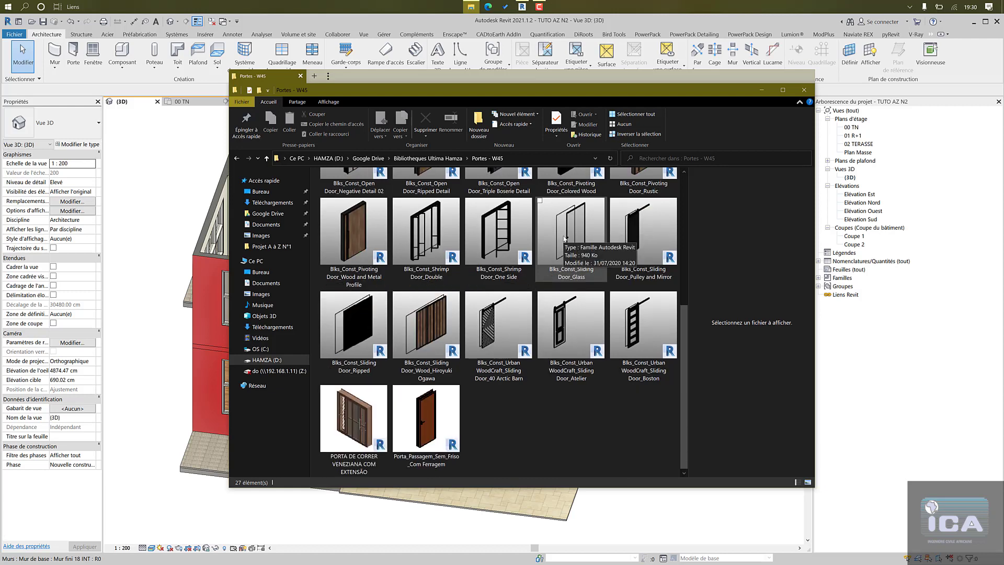
pyautogui.scroll(3, 565, 238)
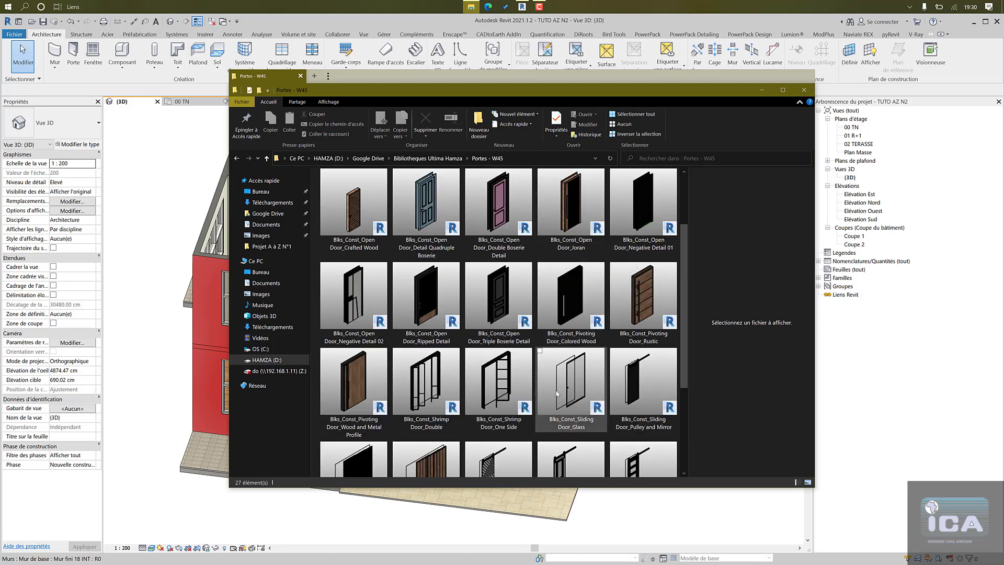
pyautogui.click(519, 371)
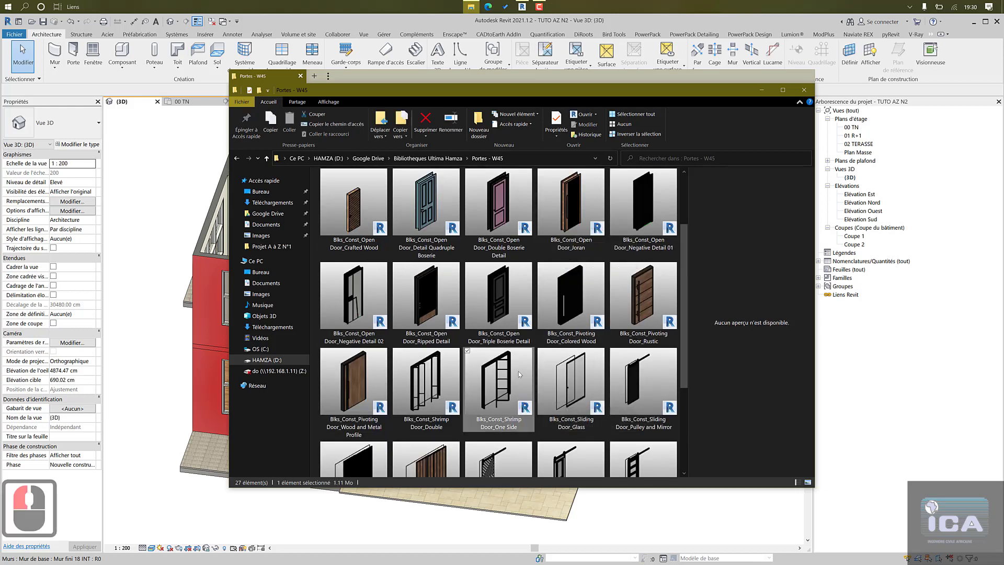
pyautogui.moveTo(397, 357); pyautogui.dragTo(172, 255)
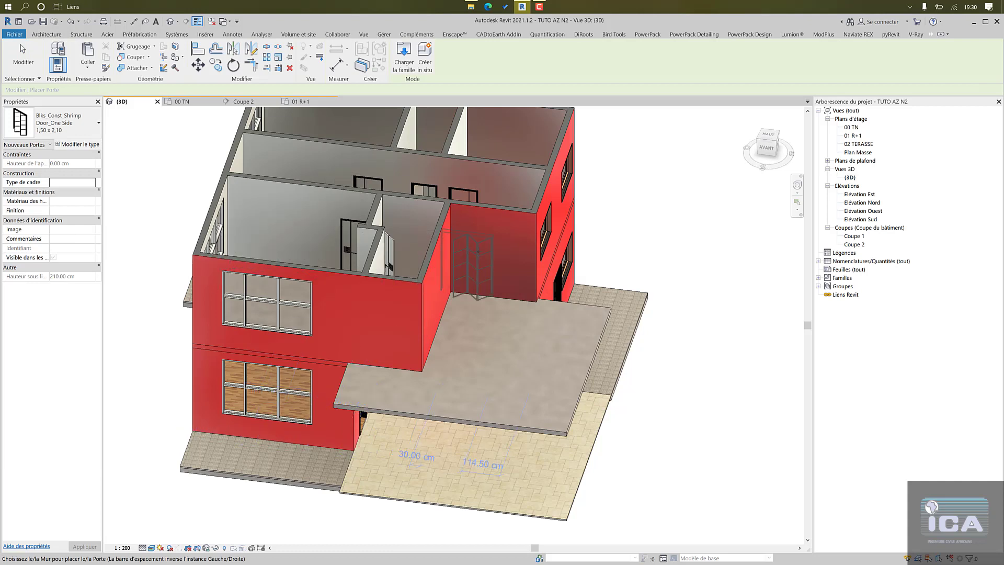
pyautogui.click(487, 251)
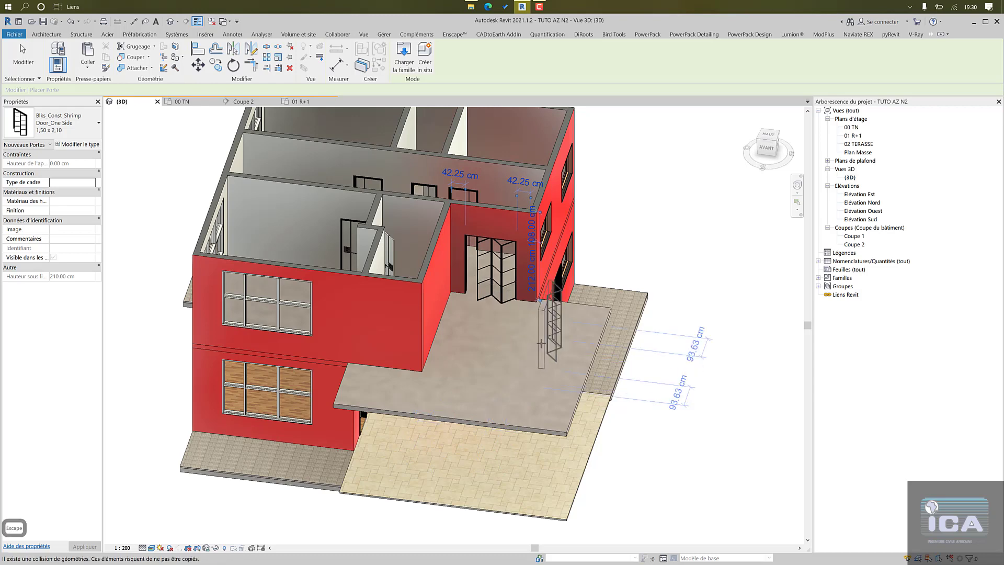
pyautogui.scroll(-2, 565, 269)
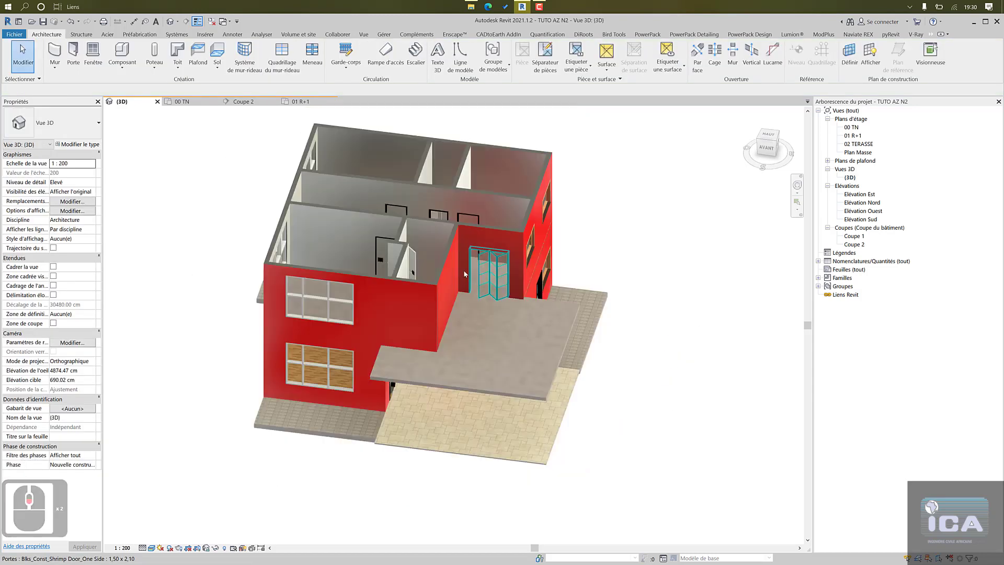
# - In plan 01 R+1, set the sill height of the folding terrace door and the five interior doors to 4 cm
pyautogui.keyDown('shift'); pyautogui.moveTo(565, 269); pyautogui.dragTo(630, 339, button='middle'); pyautogui.keyUp('shift')
pyautogui.click(583, 309)
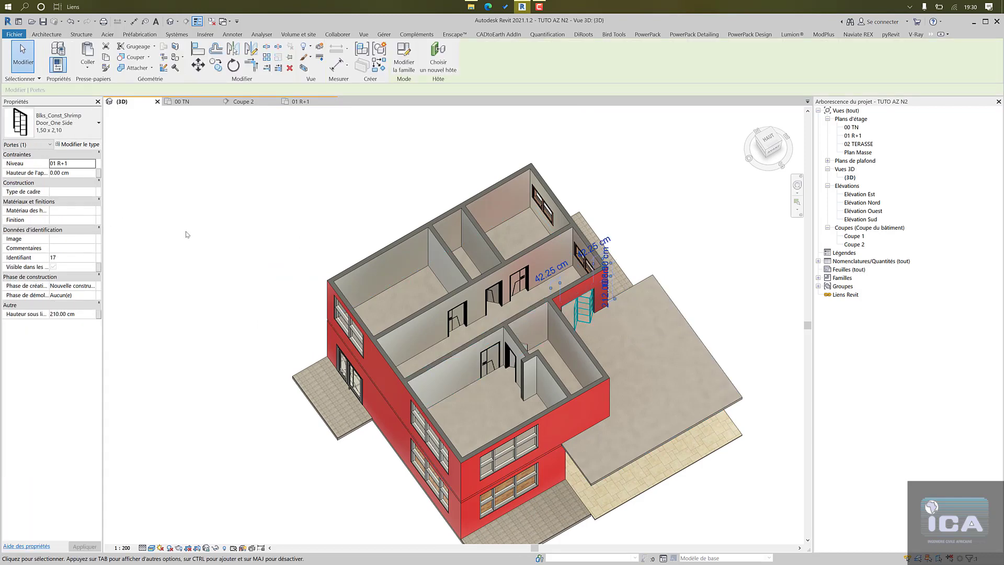
pyautogui.moveTo(348, 296); pyautogui.dragTo(439, 197, button='middle')
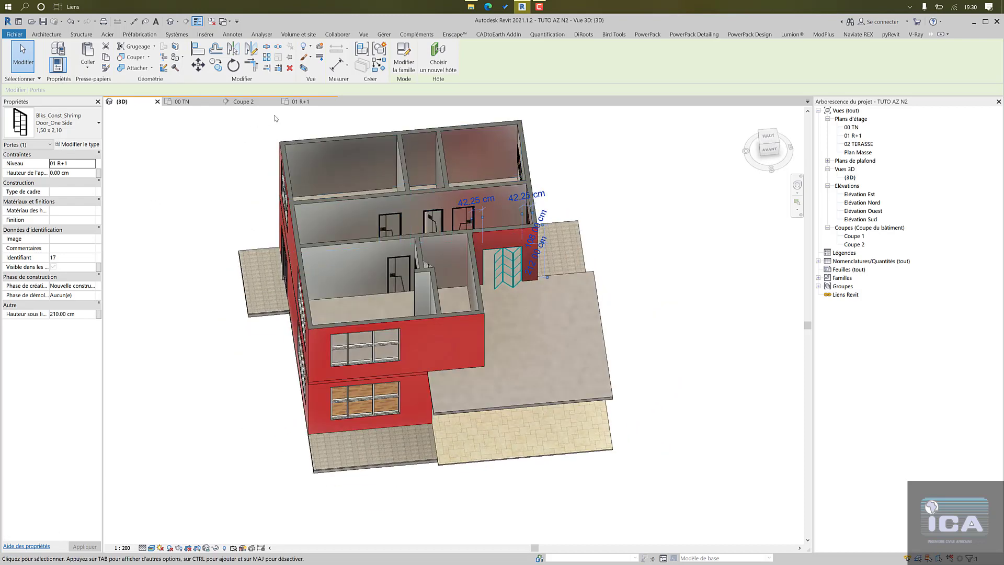
pyautogui.click(309, 105)
pyautogui.scroll(-5, 434, 272)
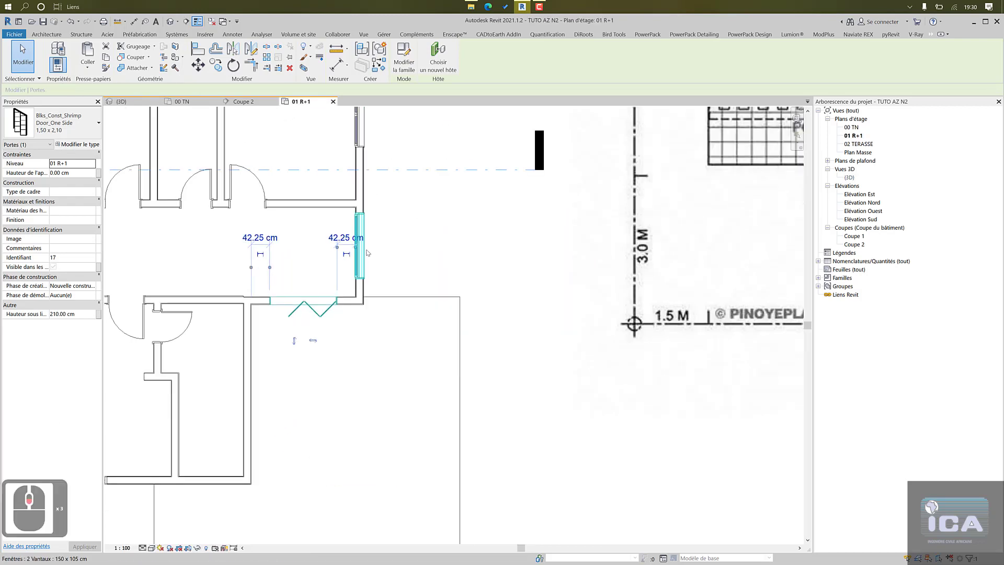
pyautogui.moveTo(434, 272); pyautogui.dragTo(514, 293, button='middle')
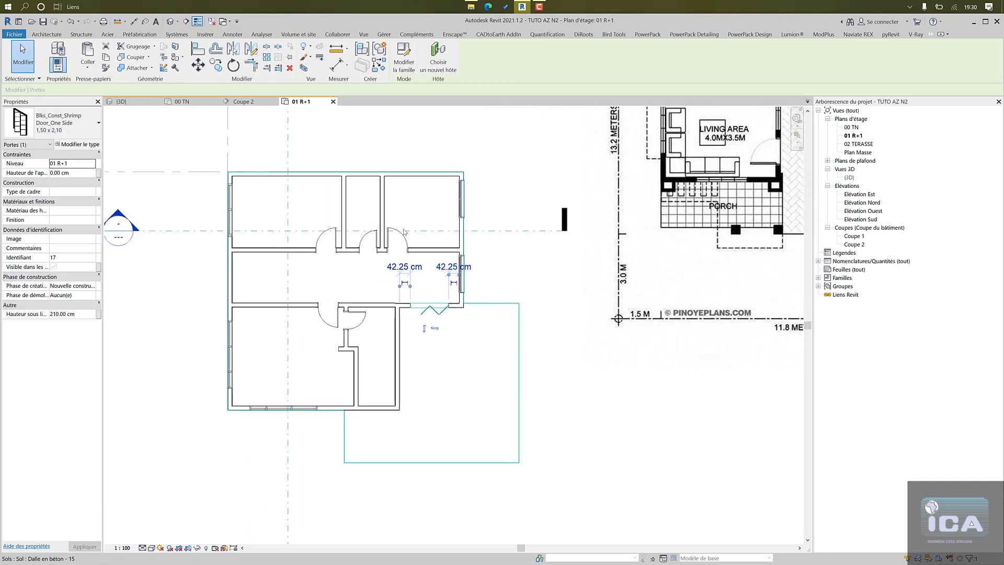
pyautogui.keyDown('ctrl'); pyautogui.click(377, 243); pyautogui.keyUp('ctrl')
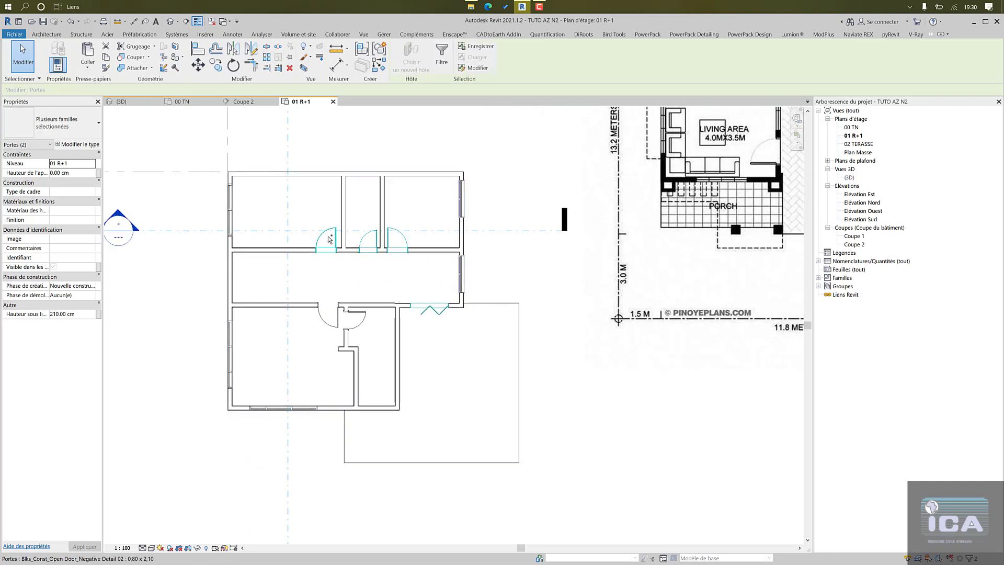
pyautogui.keyDown('ctrl'); pyautogui.click(334, 244); pyautogui.keyUp('ctrl')
pyautogui.keyDown('ctrl'); pyautogui.click(334, 315); pyautogui.keyUp('ctrl')
pyautogui.keyDown('ctrl'); pyautogui.click(354, 327); pyautogui.keyUp('ctrl')
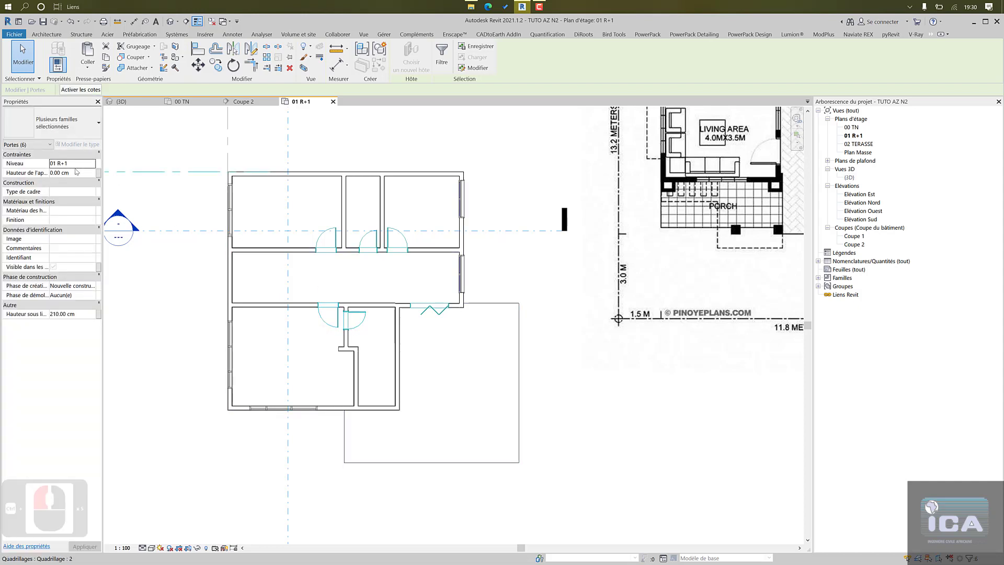
pyautogui.click(77, 173)
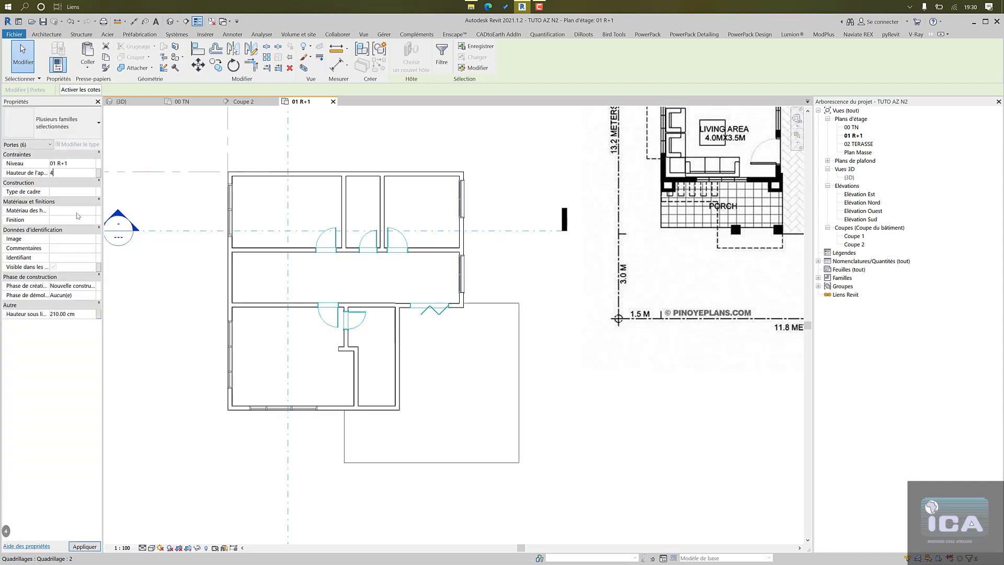
pyautogui.click(85, 546)
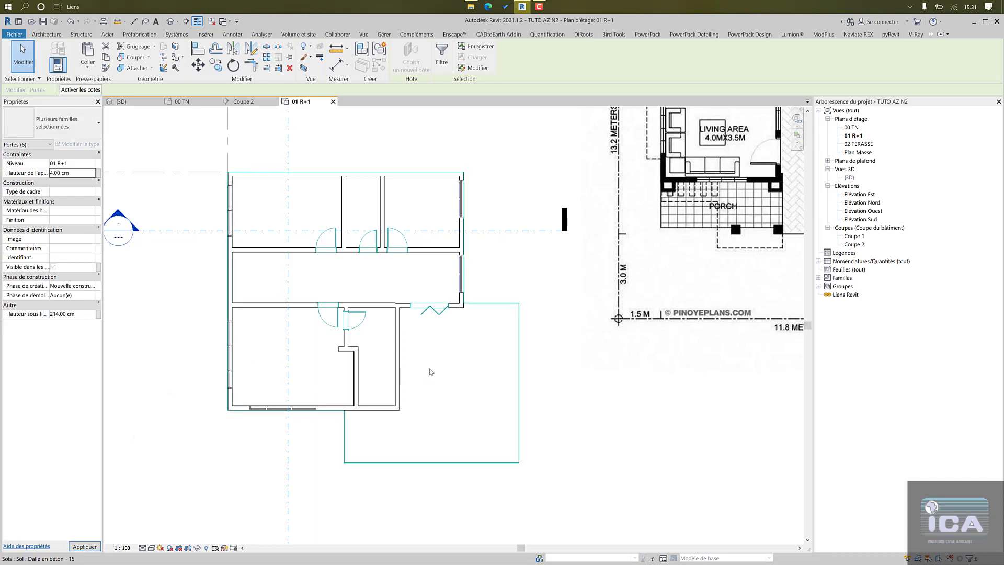
pyautogui.click(555, 338)
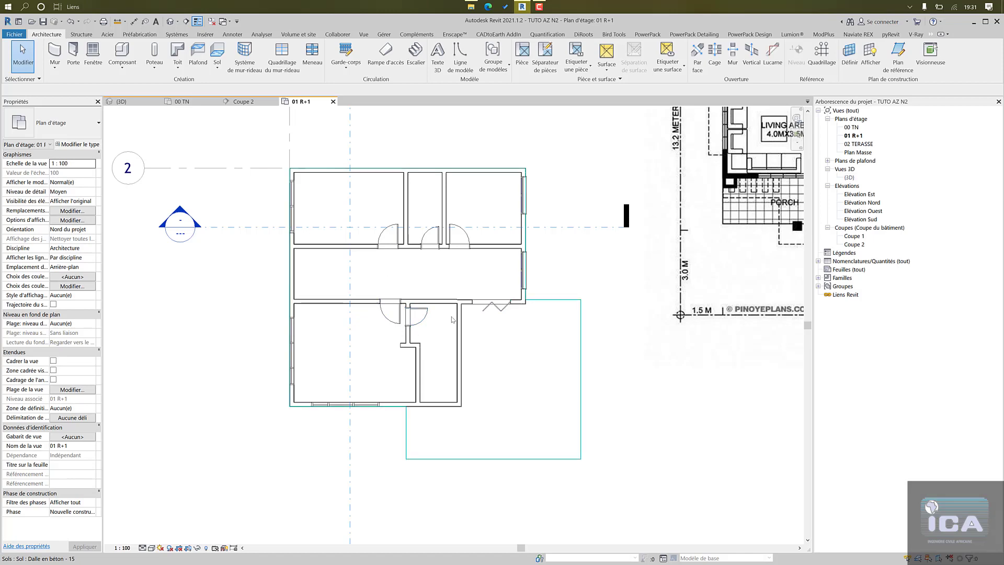
# - Place tagged rooms in the six enclosed spaces of 01 R+1: three upper rooms, the hallway, the master bedroom and its adjoining bathroom
pyautogui.scroll(-4, 381, 305)
pyautogui.moveTo(470, 355); pyautogui.dragTo(440, 335, button='middle')
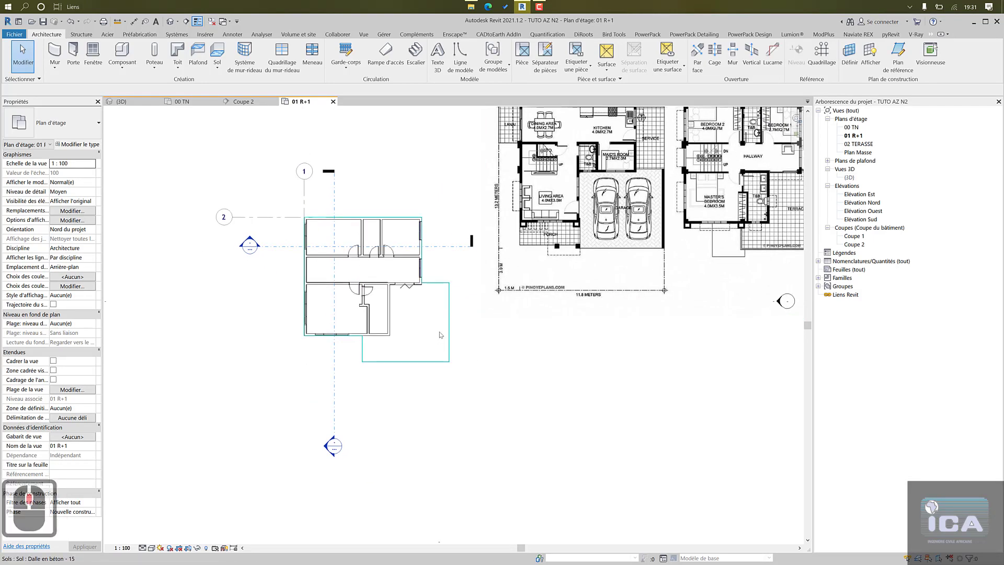
pyautogui.scroll(3, 440, 335)
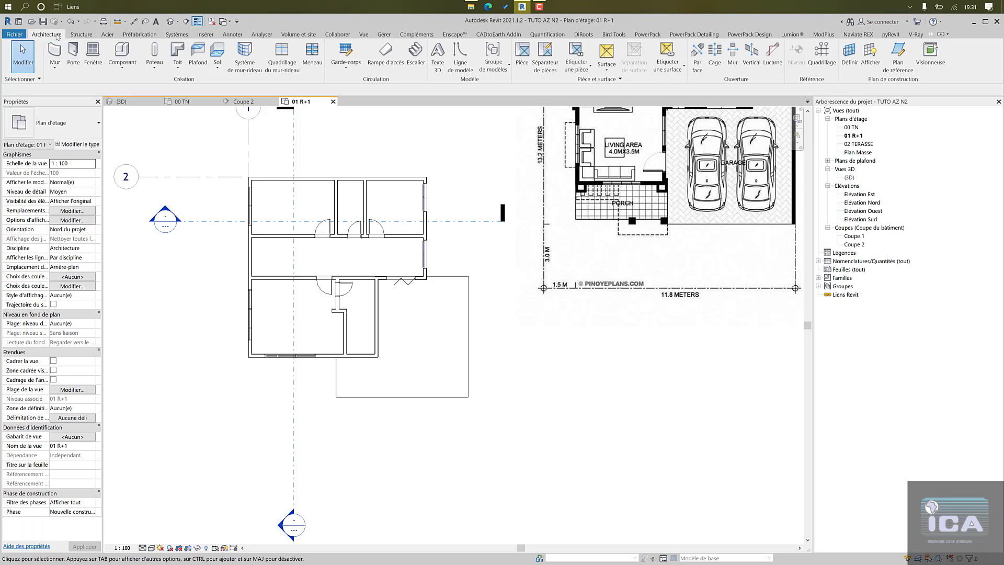
pyautogui.click(519, 57)
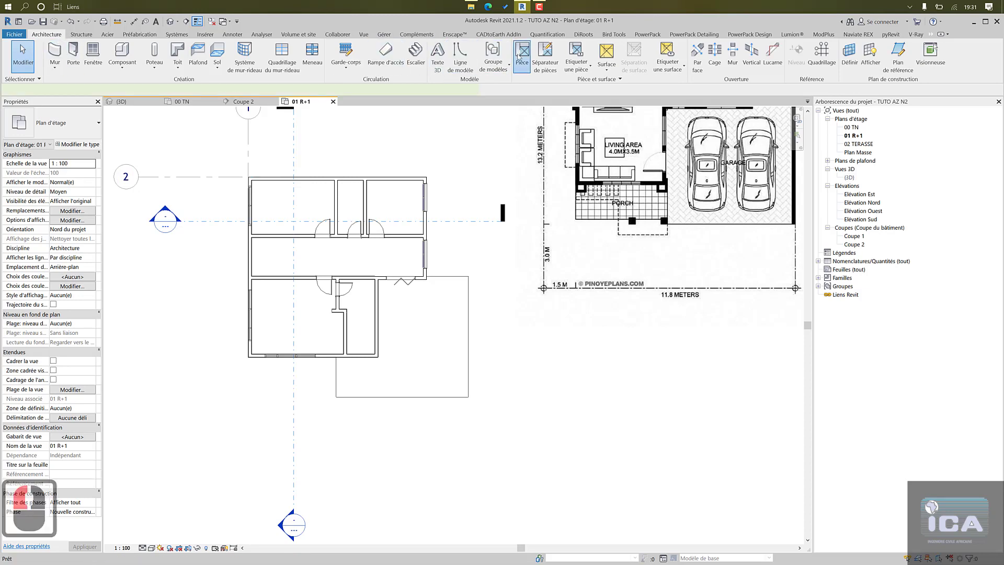
pyautogui.click(311, 207)
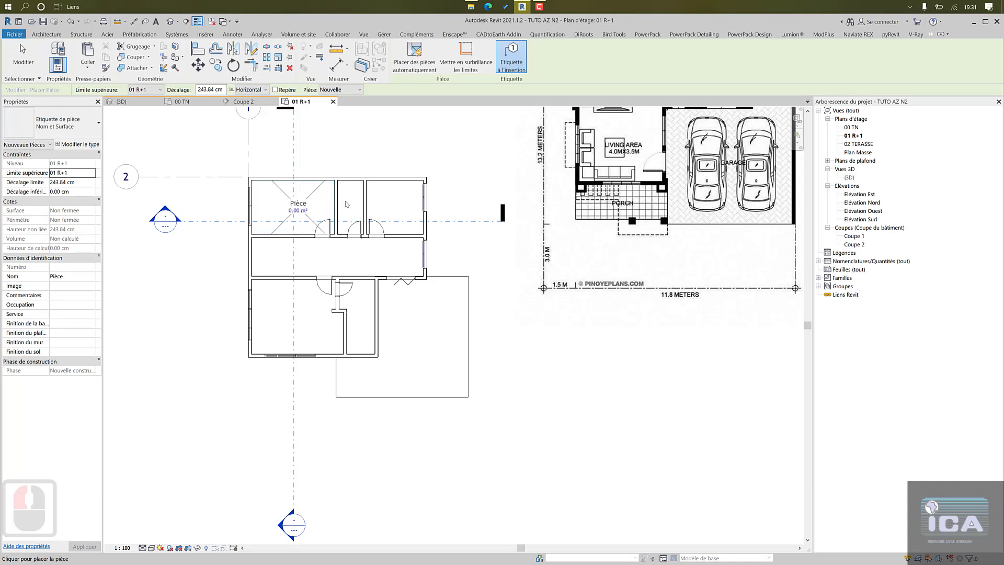
pyautogui.click(352, 205)
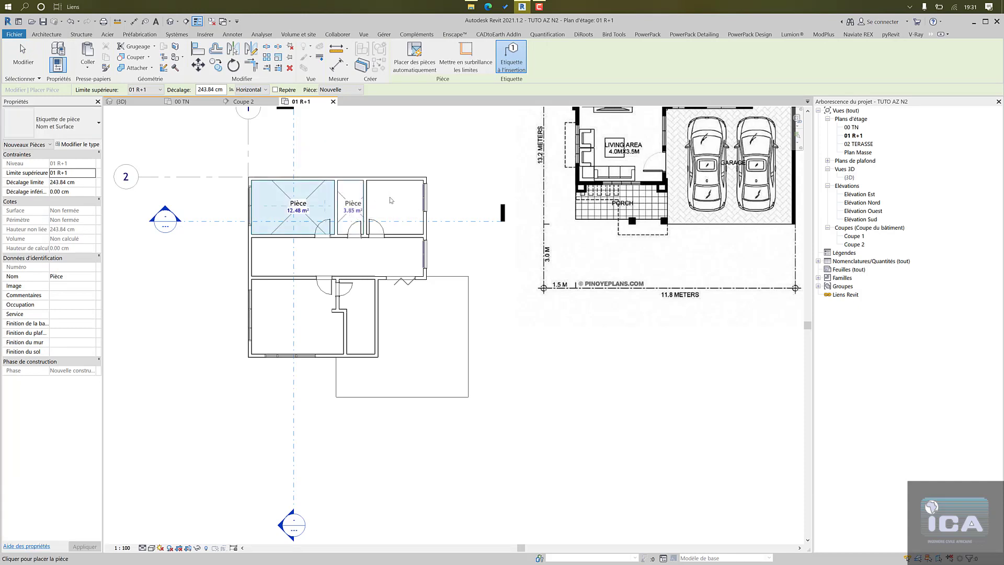
pyautogui.click(389, 201)
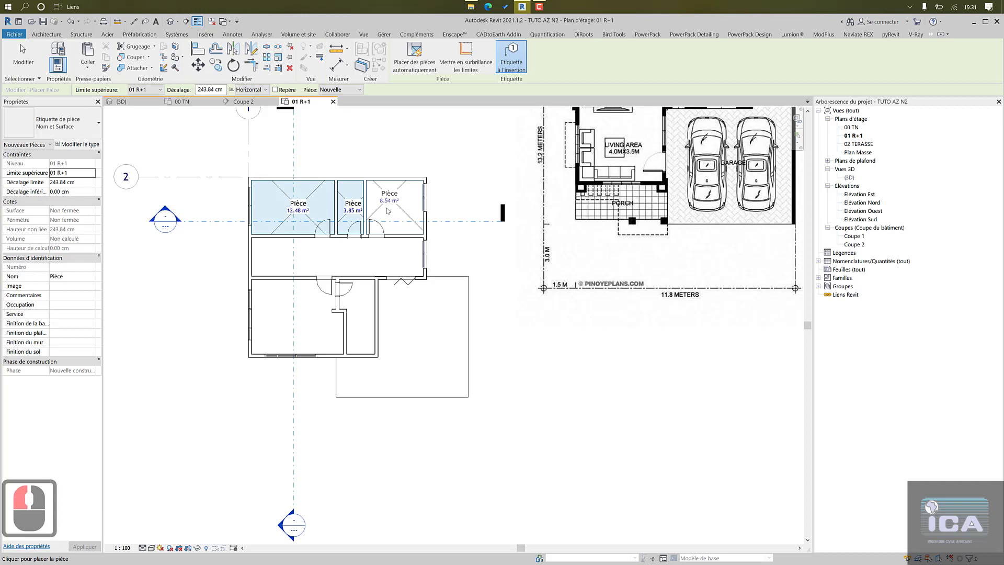
pyautogui.click(353, 257)
pyautogui.click(311, 317)
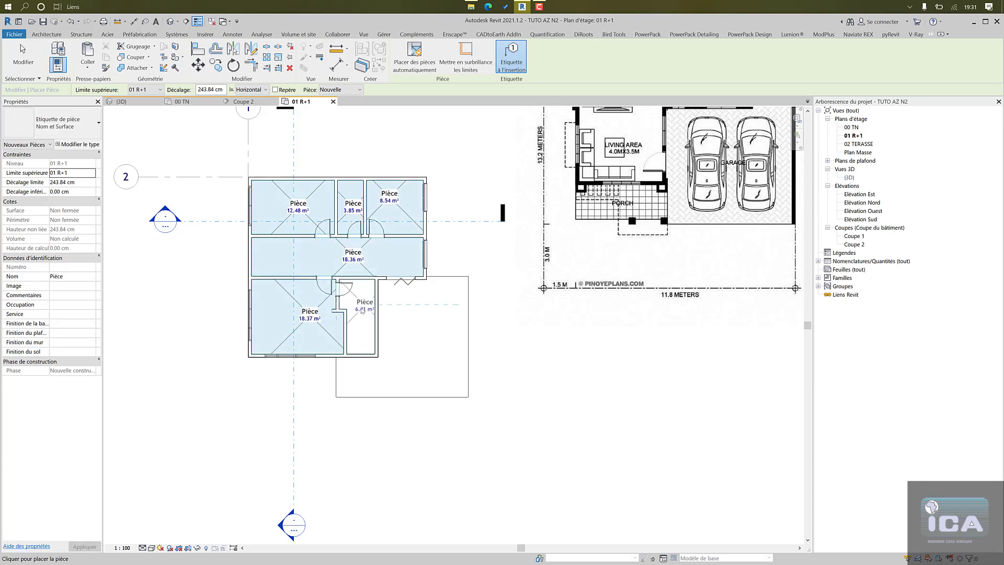
pyautogui.click(365, 306)
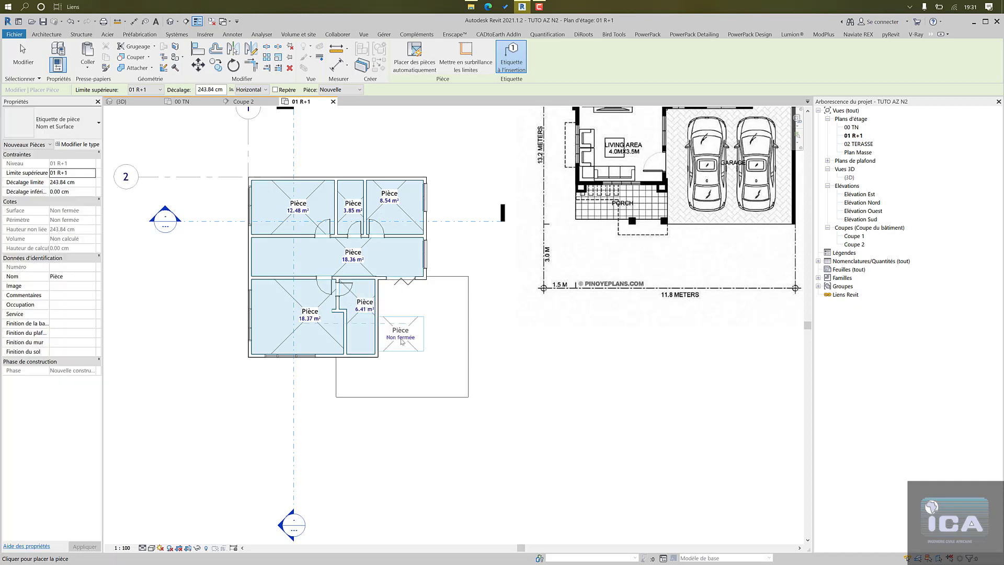
pyautogui.click(422, 299)
pyautogui.click(421, 299)
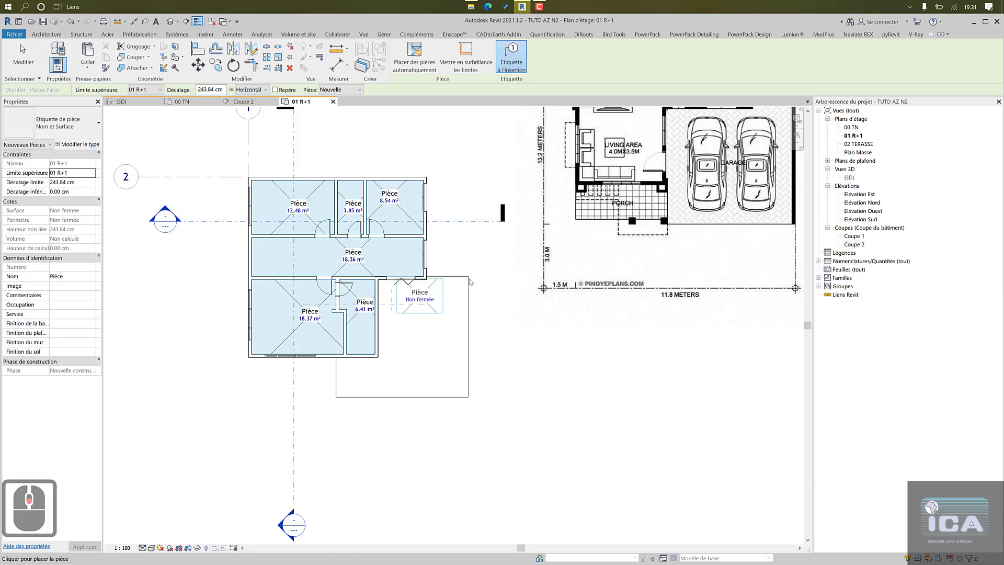
pyautogui.press('Escape')
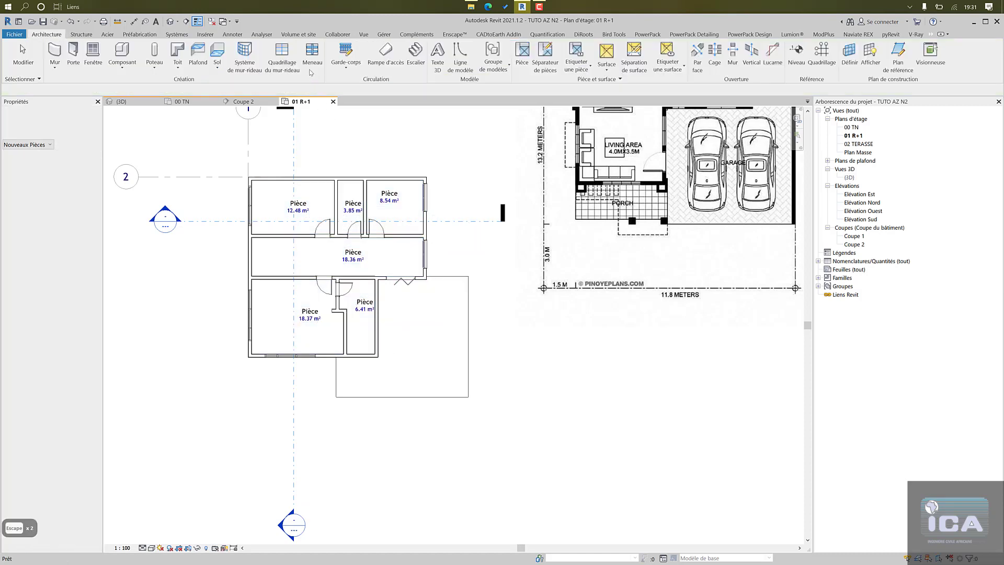
# - Create SOL PARQUET floor finishes in all rooms of the current view with a floor height of 5 cm
pyautogui.click(404, 35)
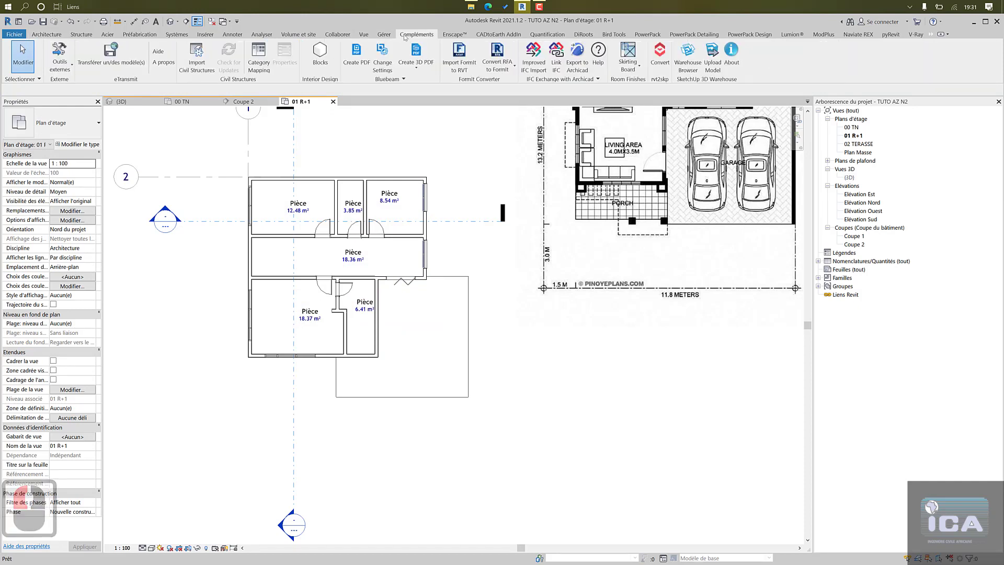
pyautogui.click(638, 68)
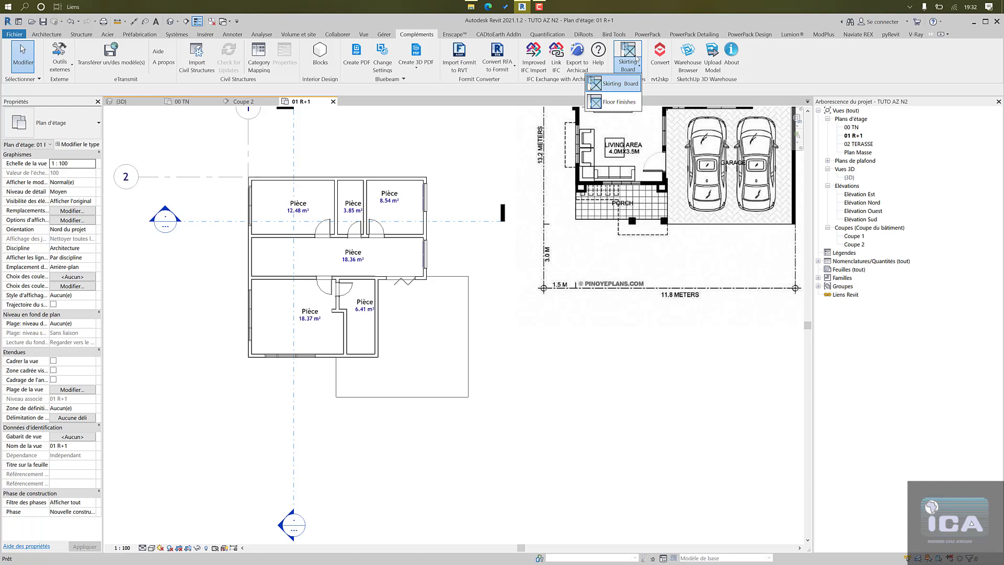
pyautogui.click(620, 102)
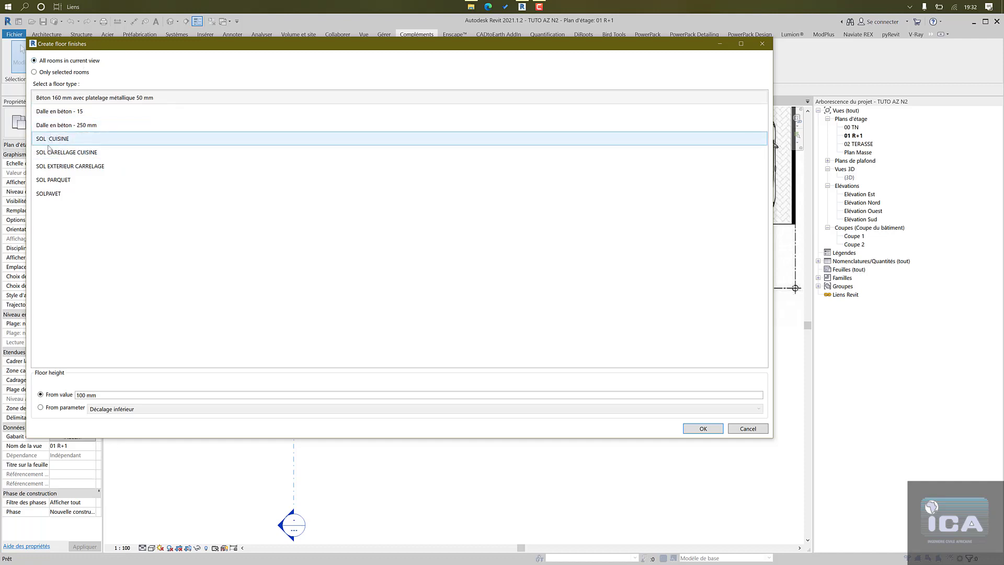
pyautogui.click(50, 181)
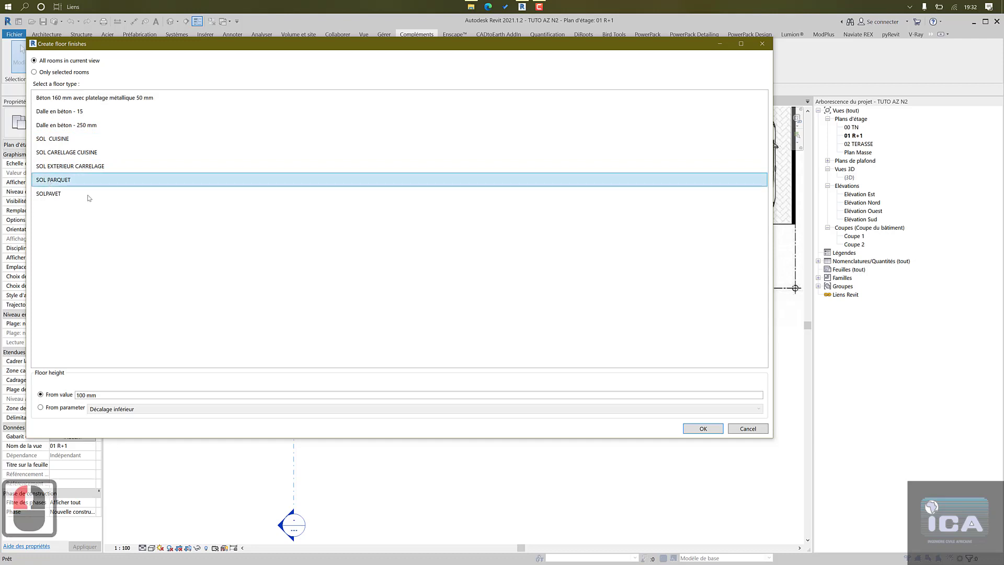
pyautogui.click(102, 395)
pyautogui.tripleClick(102, 395)
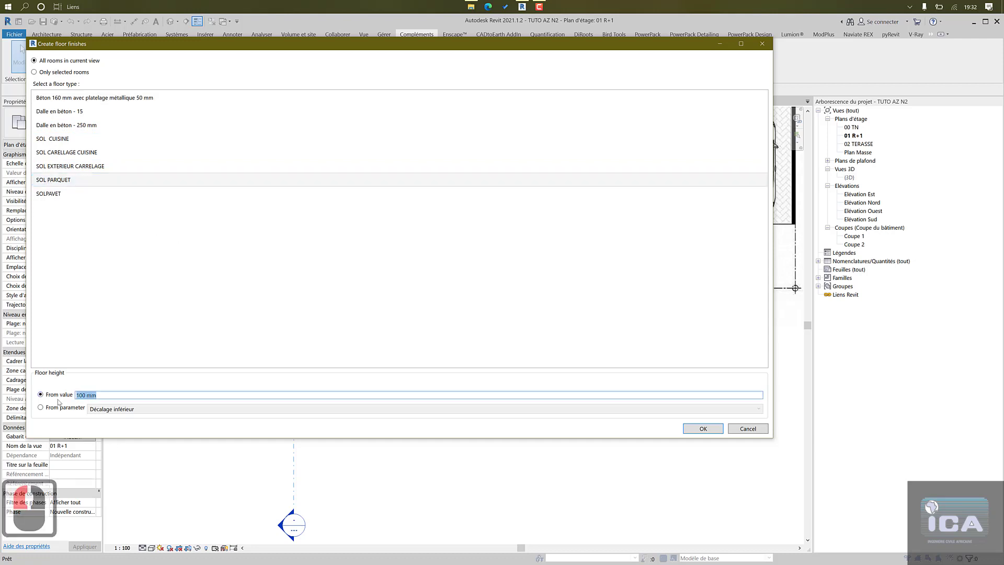
pyautogui.write('5')
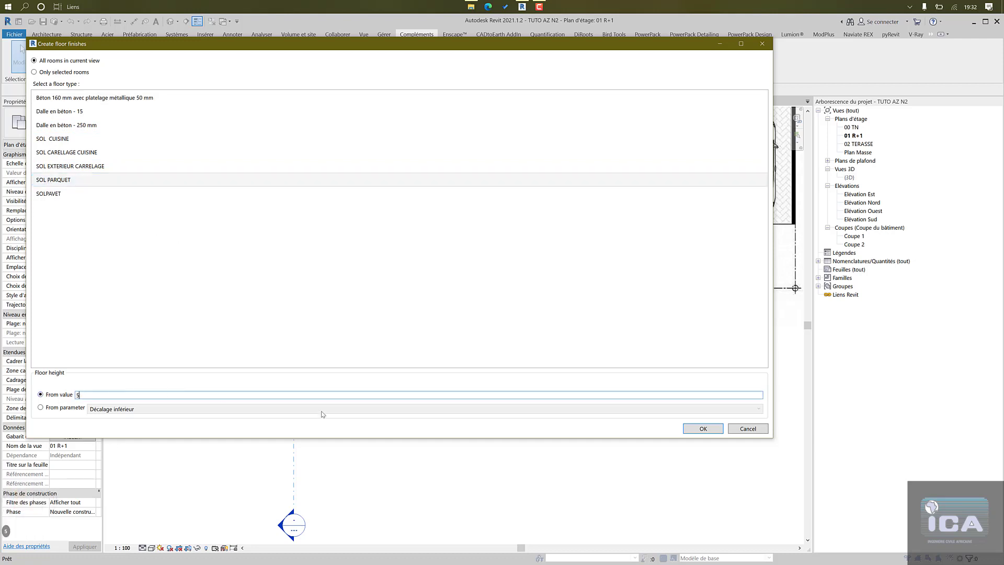
pyautogui.click(691, 432)
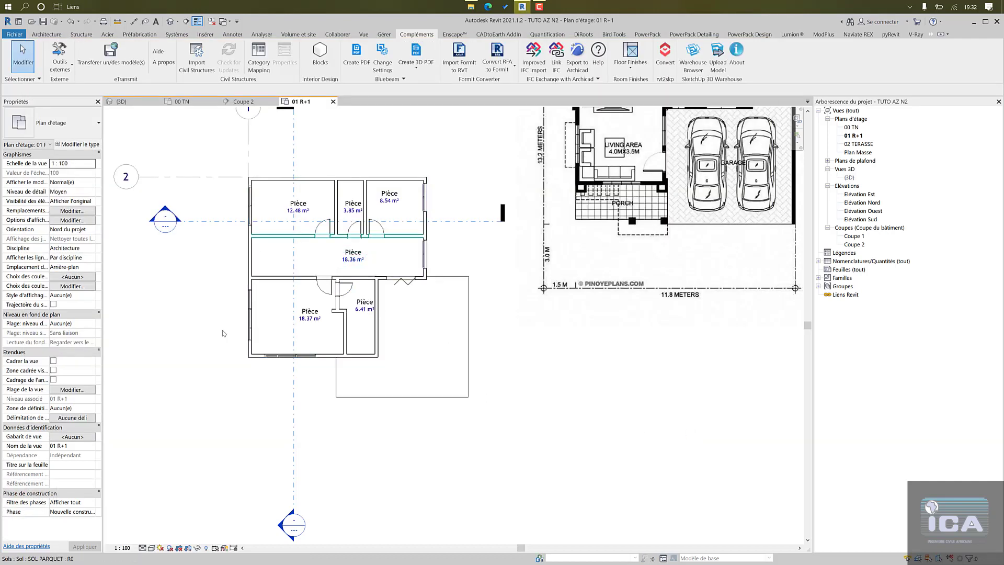
# - Set the visual style of plan 01 R+1 to realistic so the floor materials are displayed
pyautogui.click(152, 547)
pyautogui.click(176, 536)
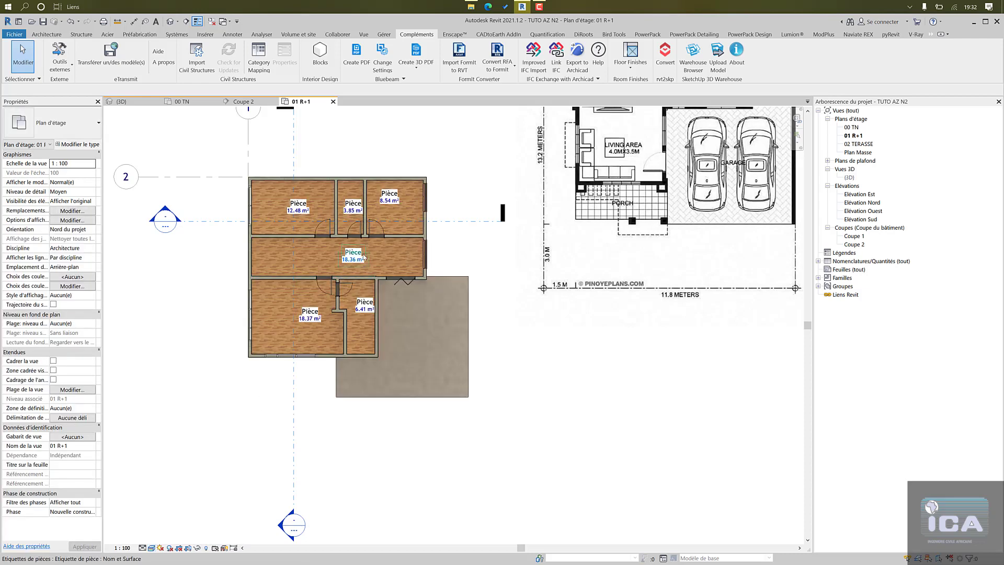
pyautogui.scroll(3, 364, 255)
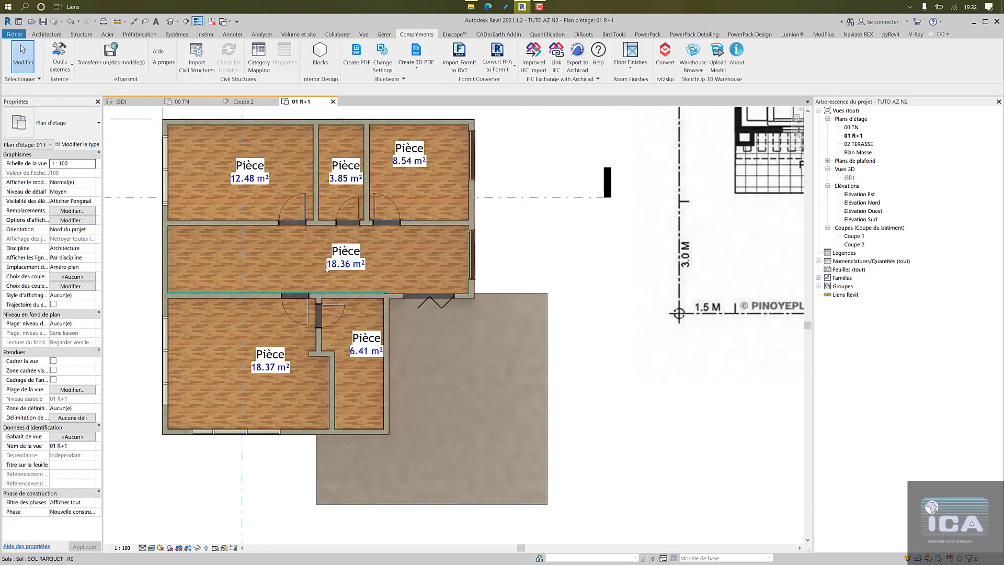
pyautogui.moveTo(360, 283); pyautogui.dragTo(426, 271, button='middle')
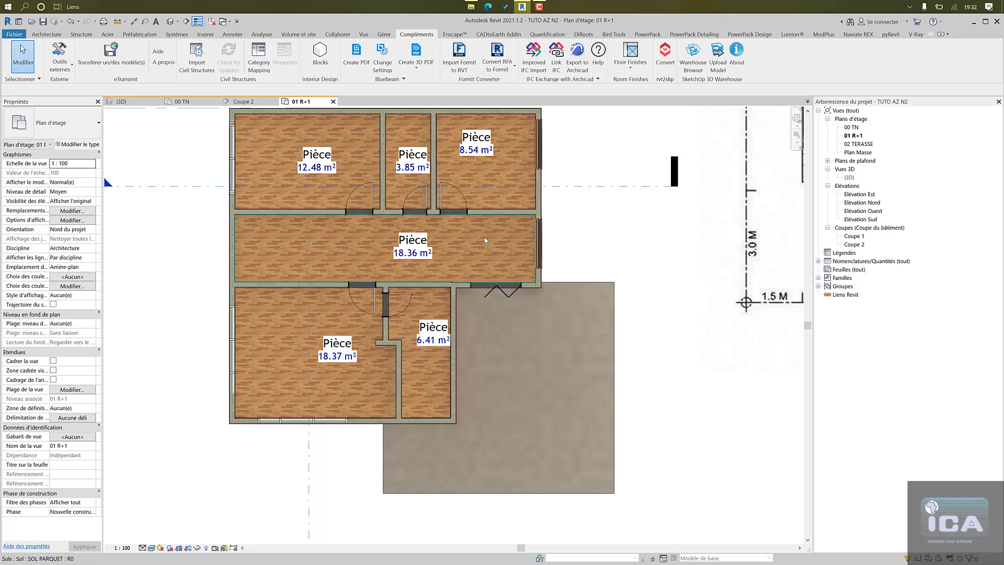
pyautogui.moveTo(468, 235); pyautogui.dragTo(476, 263, button='middle')
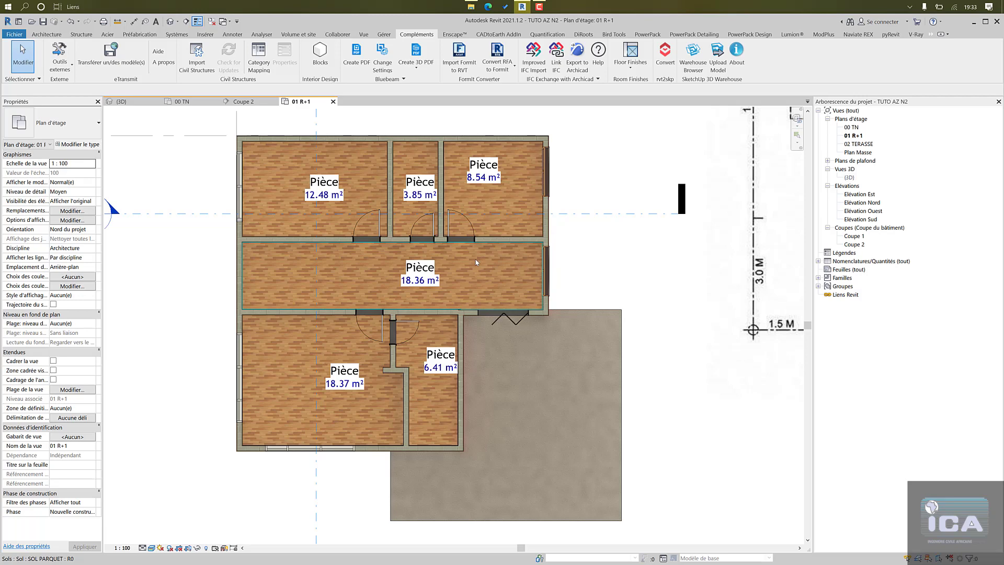
# - Change the floor finish of the narrow upper middle room and the master bathroom to SOL CARELLAGE CUISINE
pyautogui.click(286, 168)
pyautogui.scroll(-4, 532, 292)
pyautogui.moveTo(661, 309); pyautogui.dragTo(478, 345, button='middle')
pyautogui.scroll(-1, 477, 346)
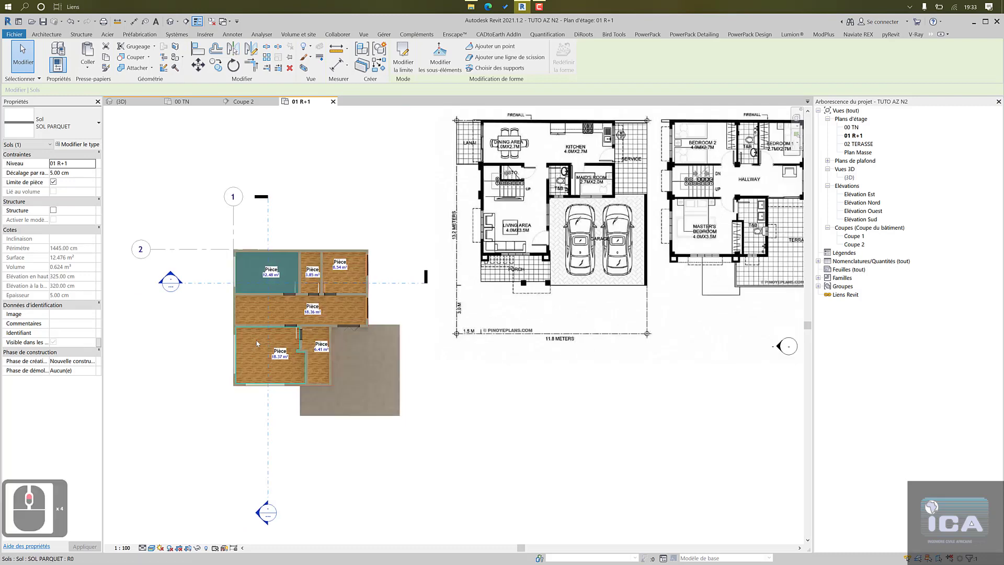
pyautogui.scroll(2, 257, 343)
pyautogui.click(338, 215)
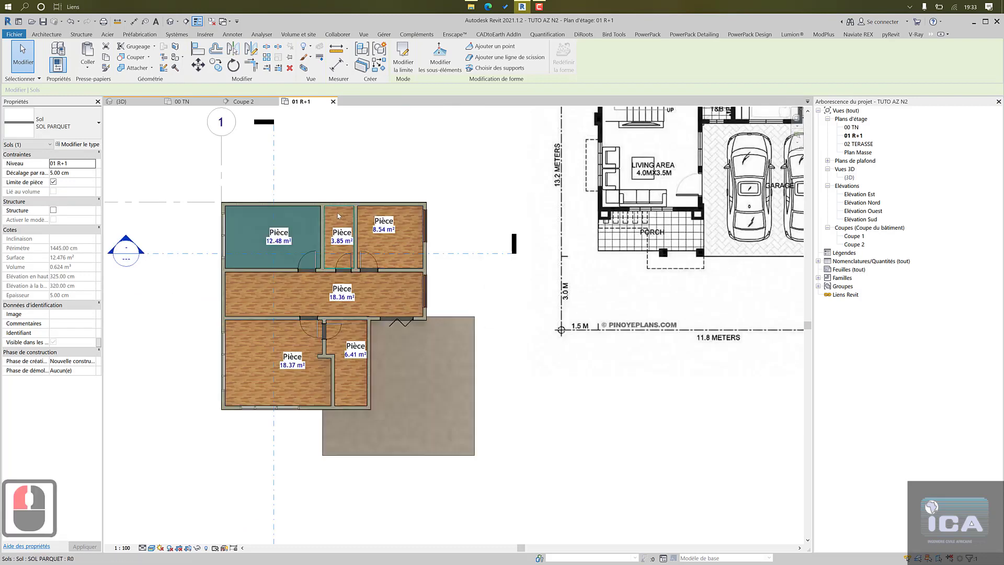
pyautogui.click(354, 383)
pyautogui.keyDown('ctrl'); pyautogui.click(355, 383); pyautogui.keyUp('ctrl')
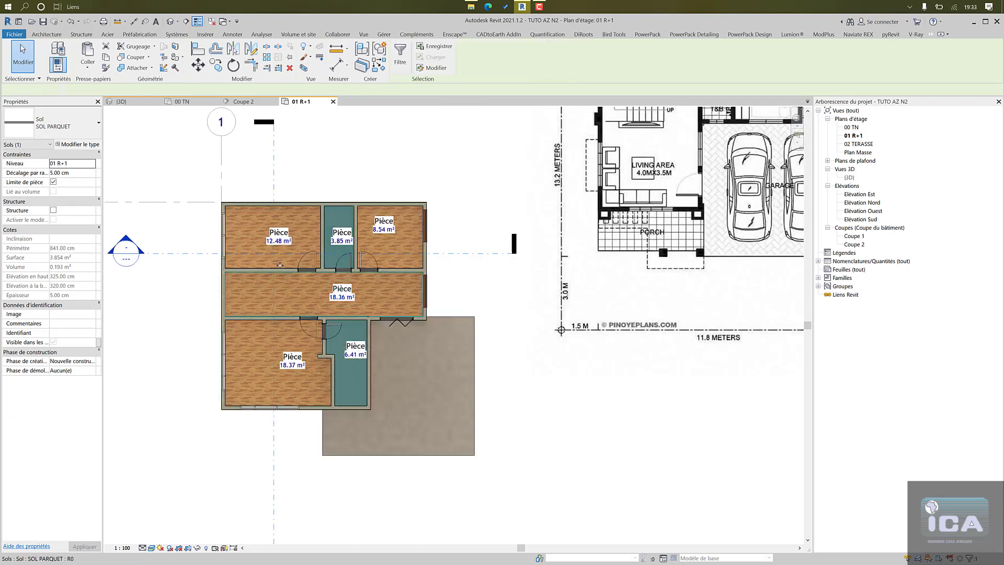
pyautogui.click(67, 125)
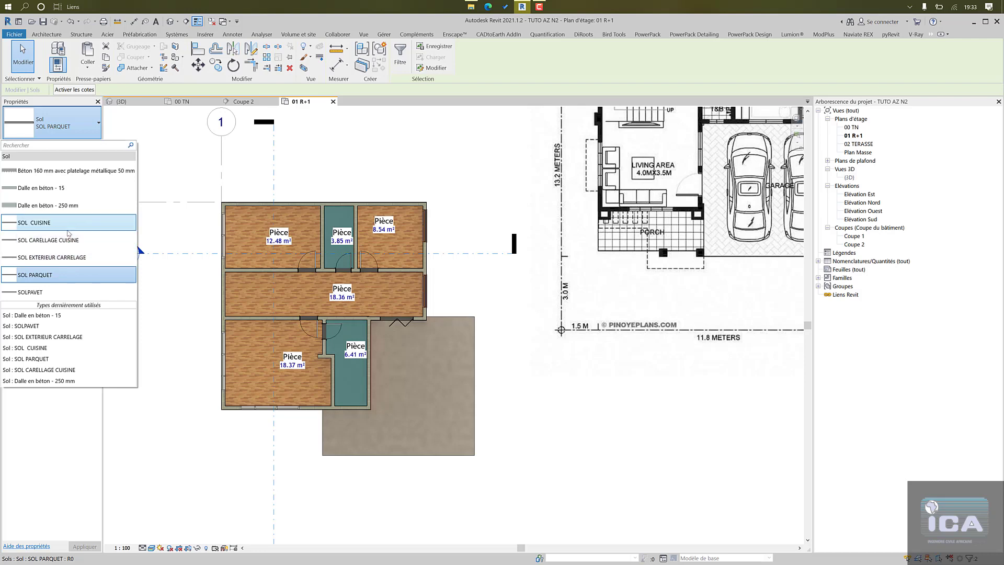
pyautogui.click(68, 241)
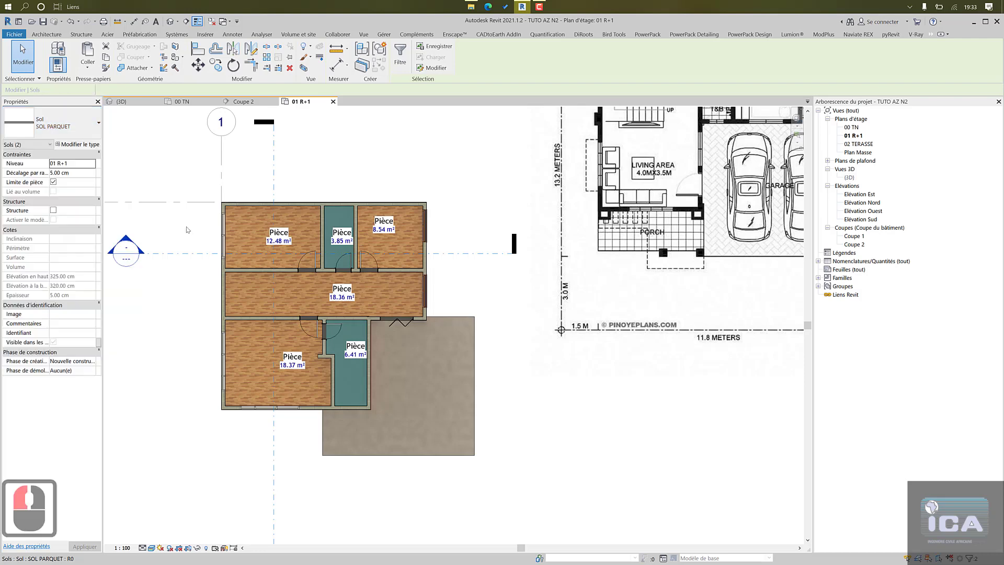
pyautogui.click(398, 194)
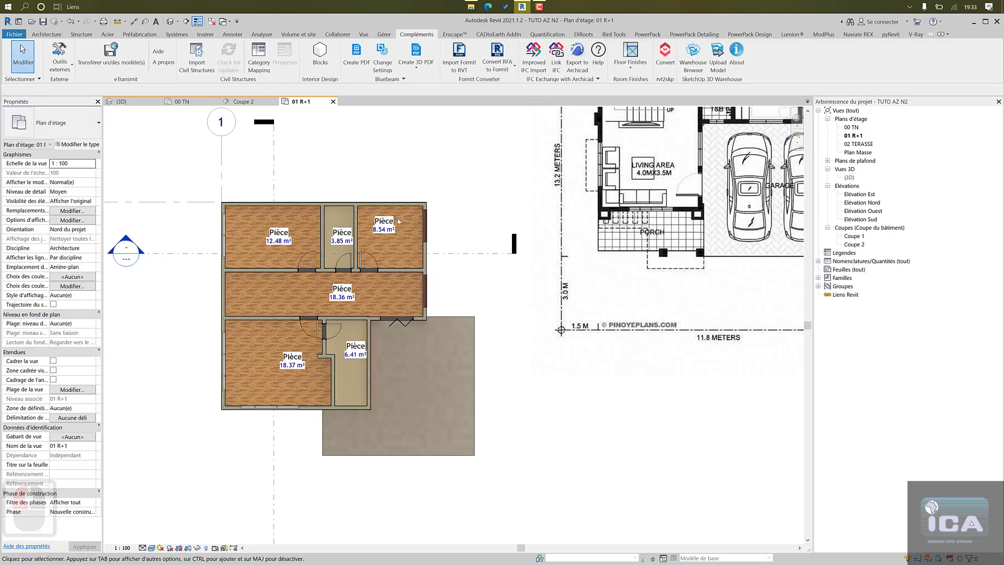
# - Change the hallway's floor finish to the SOL CUISINE type
pyautogui.click(226, 279)
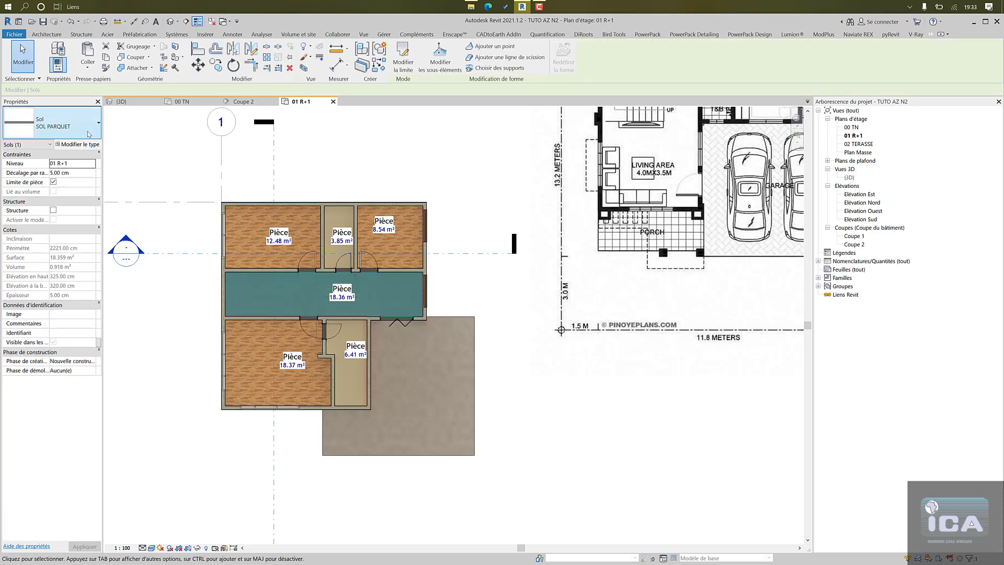
pyautogui.click(63, 123)
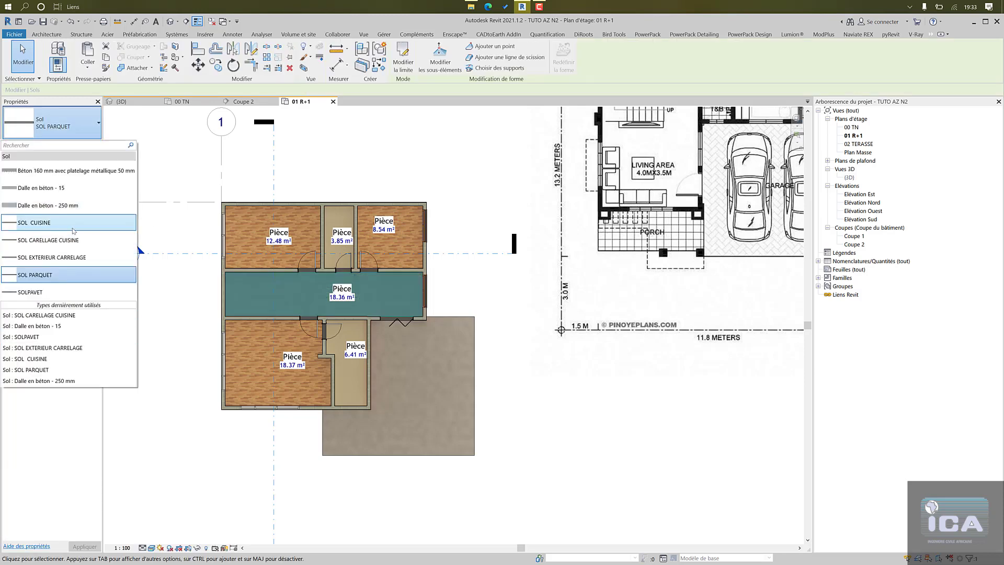
pyautogui.click(74, 222)
pyautogui.click(466, 171)
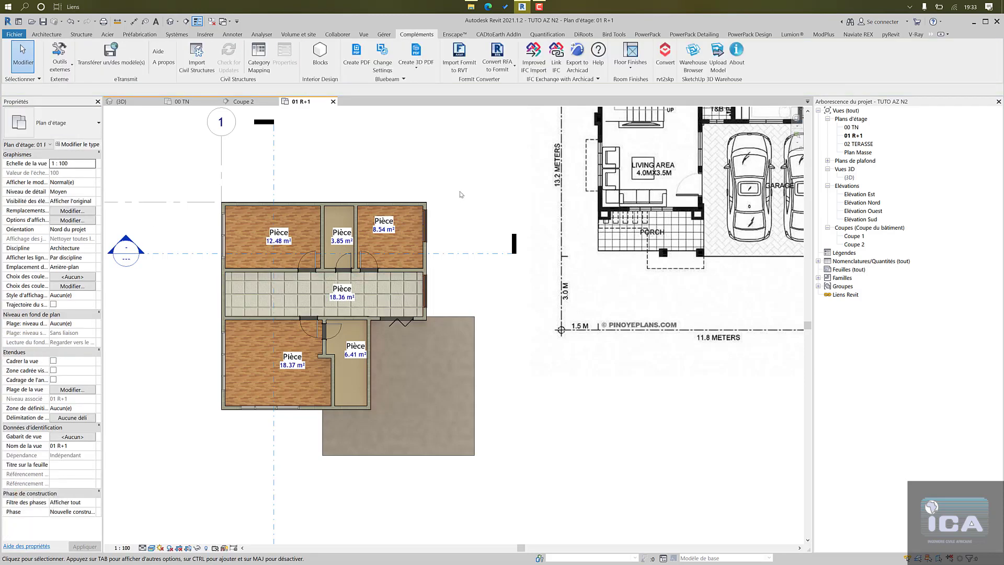
pyautogui.scroll(-1, 460, 198)
pyautogui.moveTo(441, 350); pyautogui.dragTo(405, 297, button='middle')
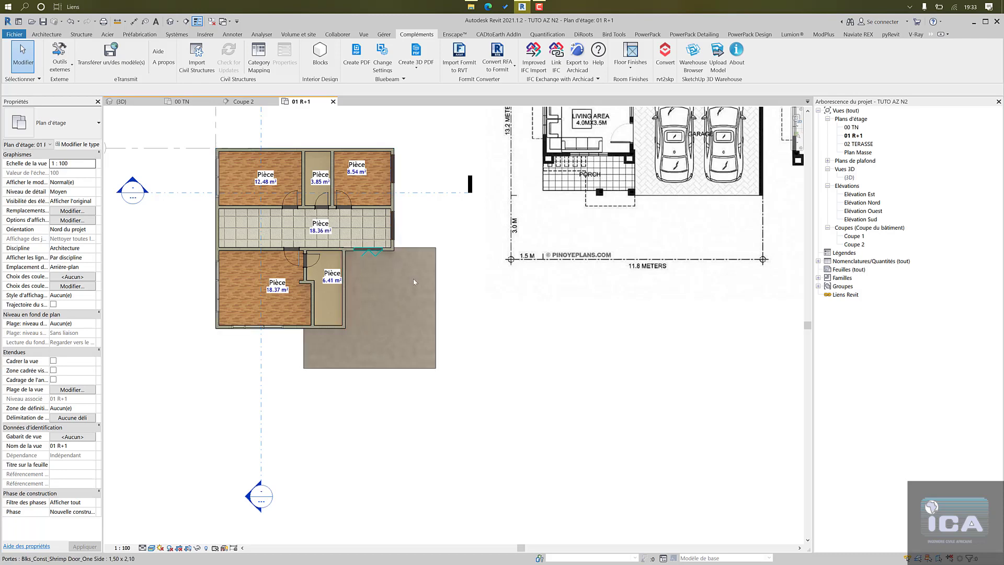
pyautogui.click(46, 34)
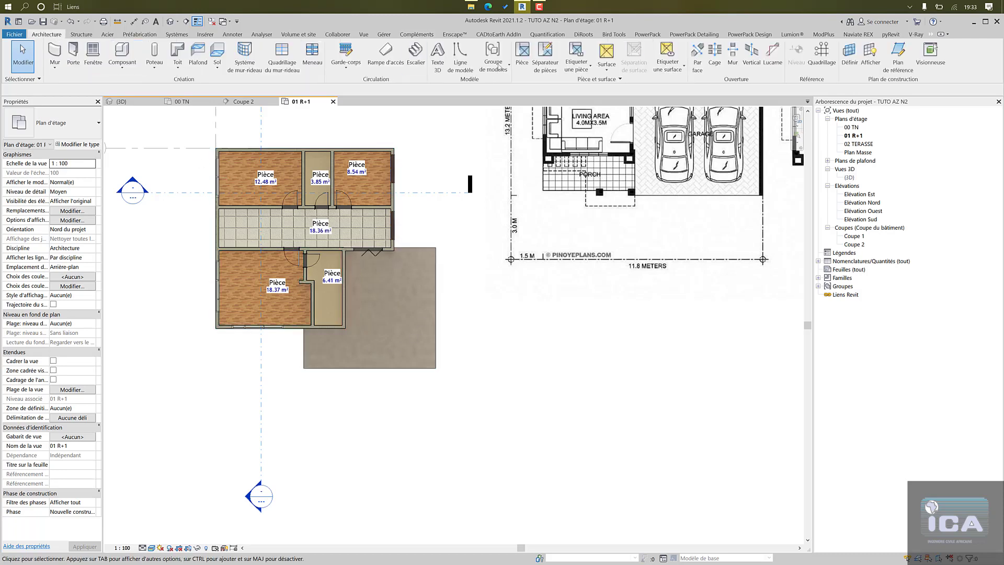
pyautogui.click(522, 57)
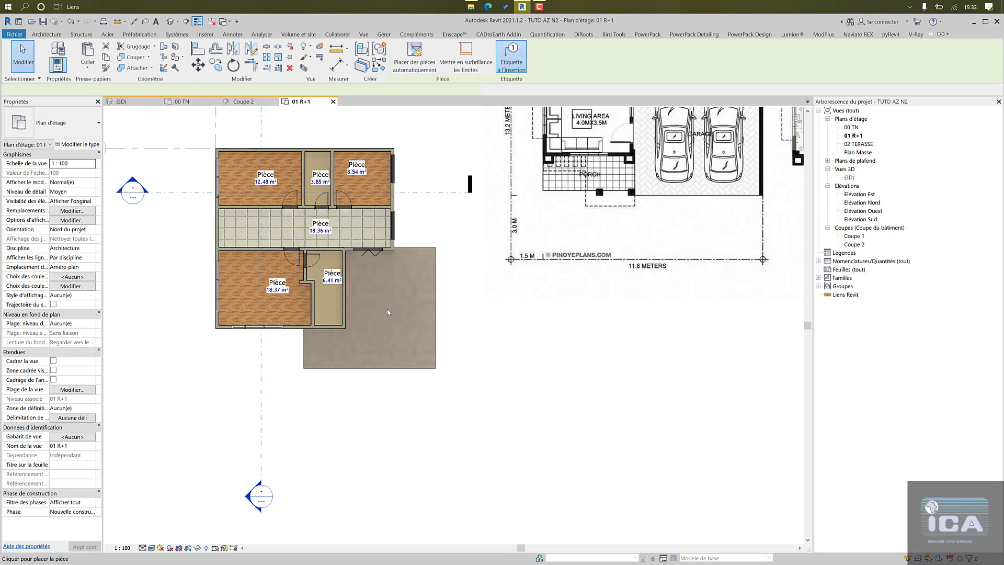
pyautogui.press('Escape')
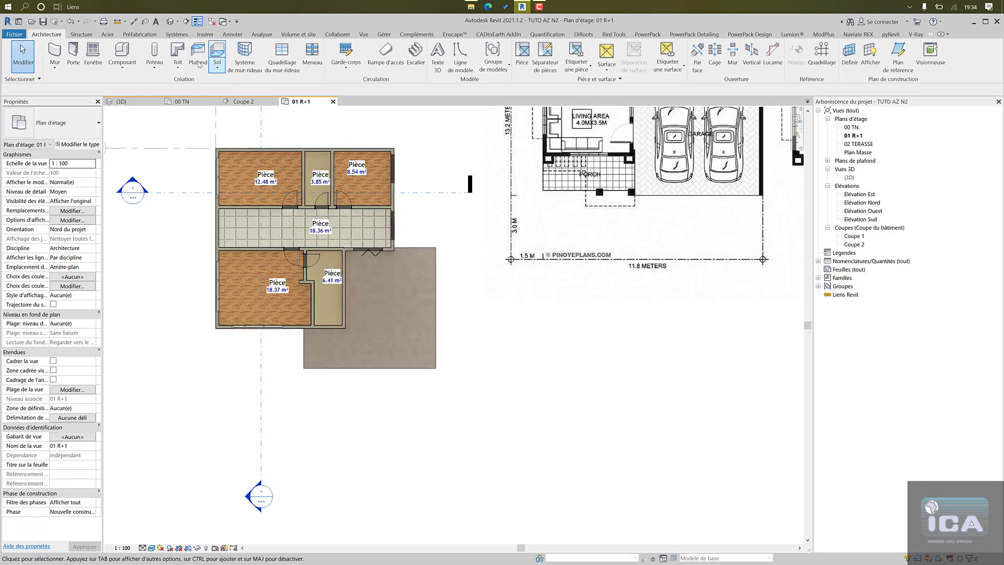
# - Start a SOL EXTERIEUR CARRELAGE floor over the terrace and pick the four outer edges of the terrace slab as its outline
pyautogui.click(211, 54)
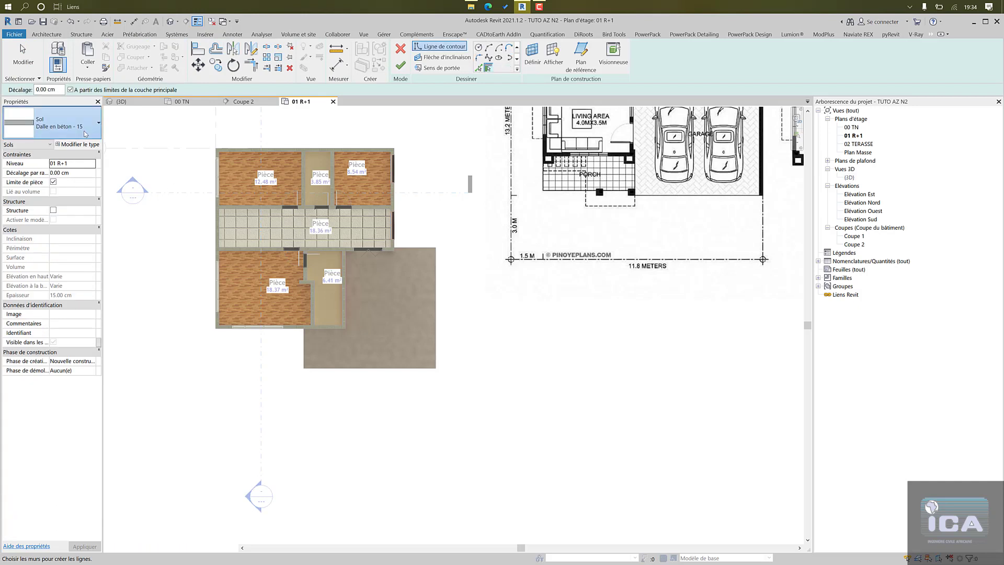
pyautogui.click(85, 133)
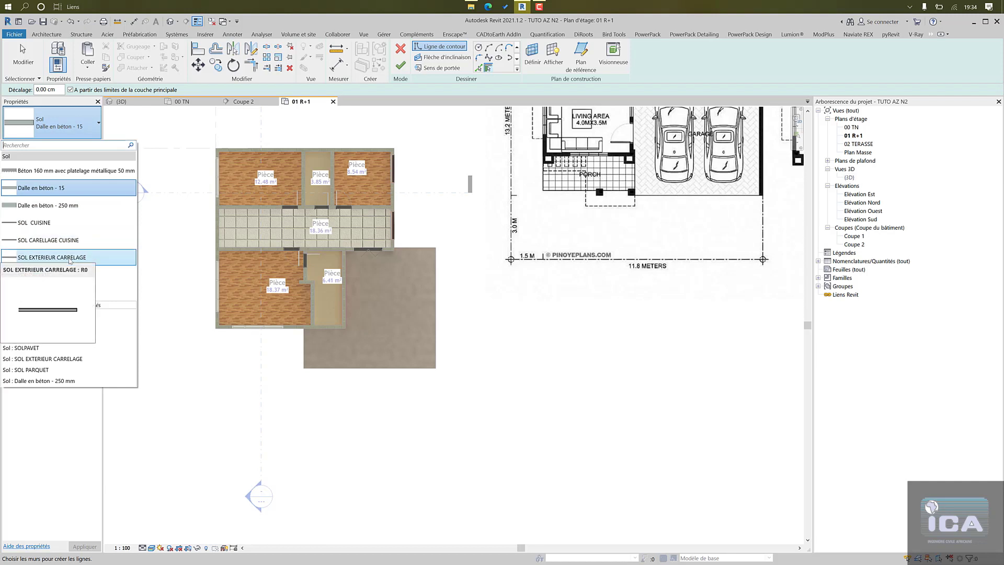
pyautogui.click(120, 250)
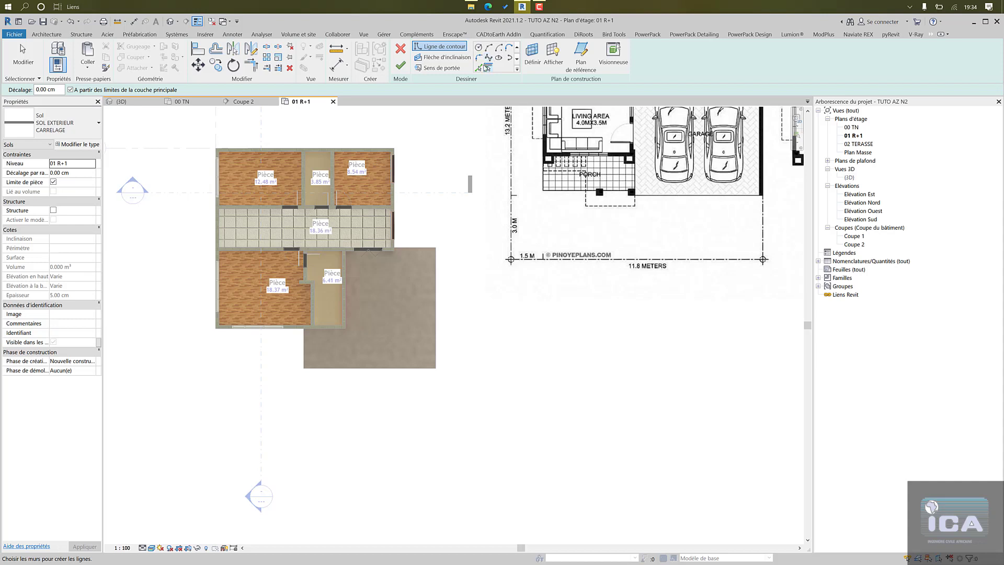
pyautogui.click(479, 68)
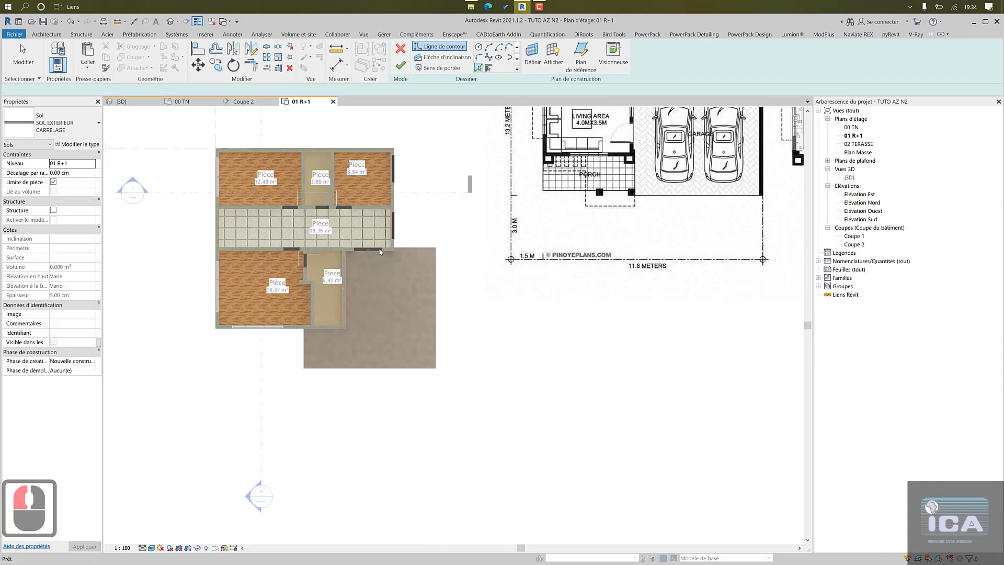
pyautogui.click(304, 349)
pyautogui.click(384, 368)
pyautogui.click(435, 287)
pyautogui.click(413, 247)
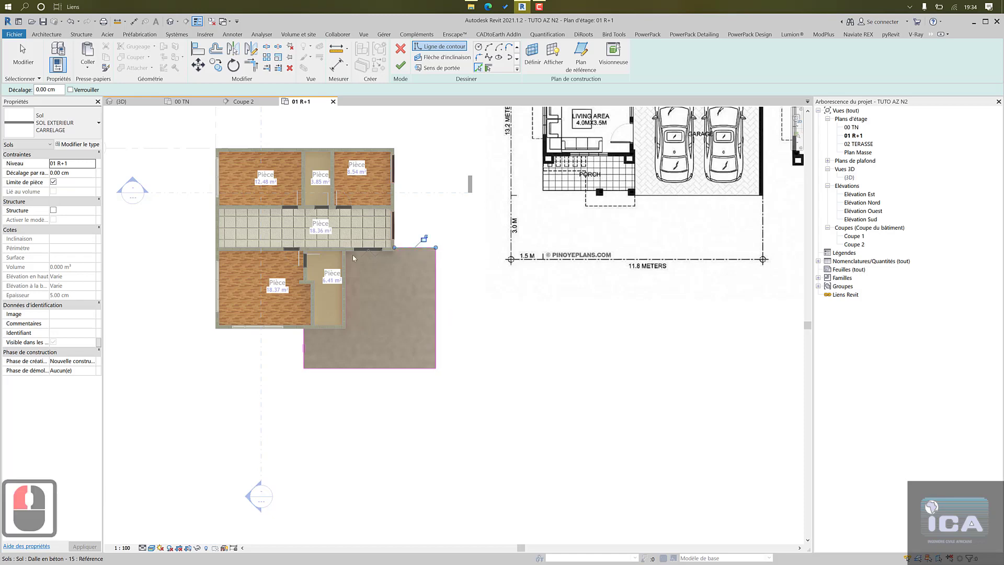
# - Add the outer faces of the bathroom and hallway walls to the terrace floor outline and trim the corner at the hallway's end wall
pyautogui.scroll(9, 353, 256)
pyautogui.click(327, 276)
pyautogui.click(469, 241)
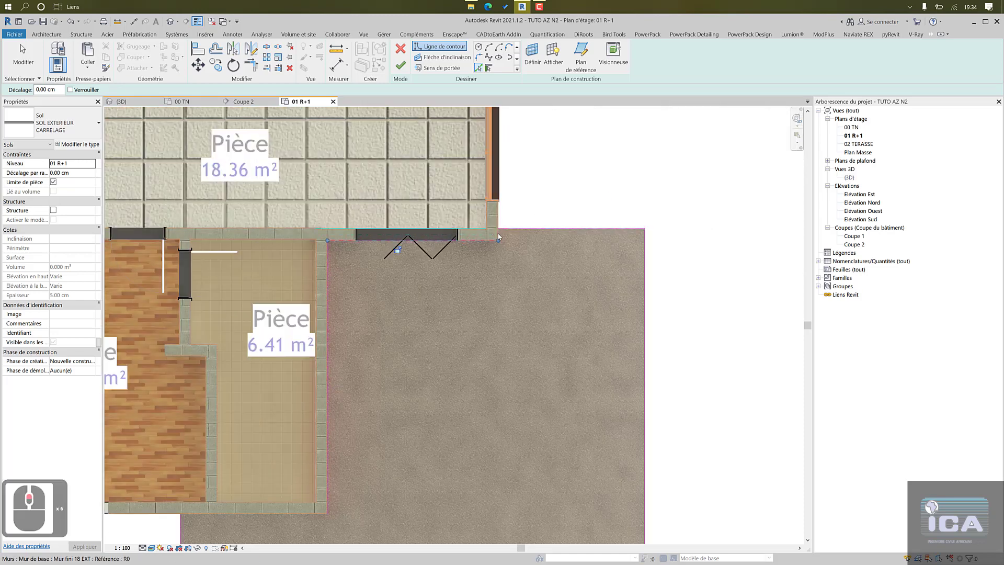
pyautogui.scroll(5, 498, 233)
pyautogui.press('t')
pyautogui.press('r')
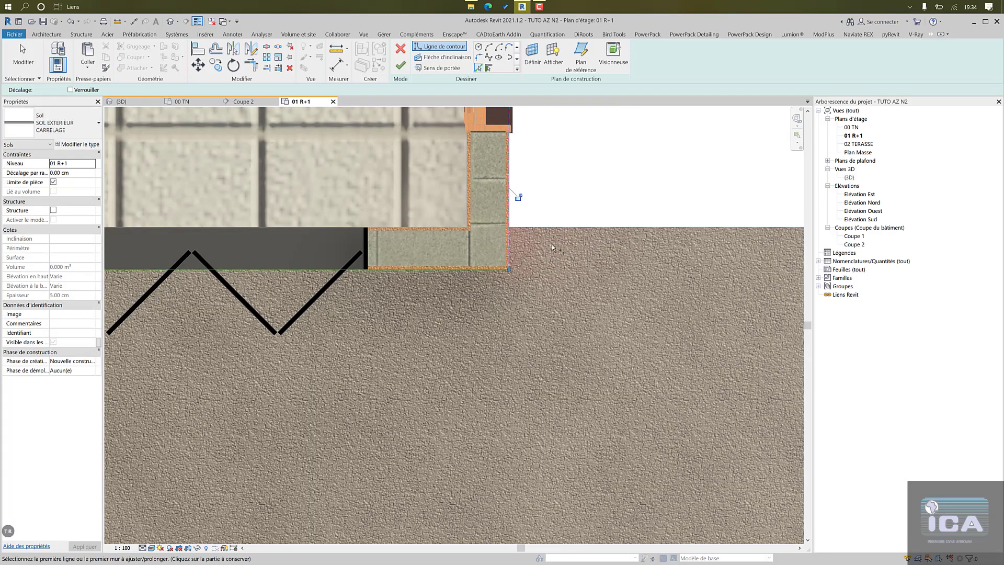
pyautogui.click(544, 229)
pyautogui.click(511, 246)
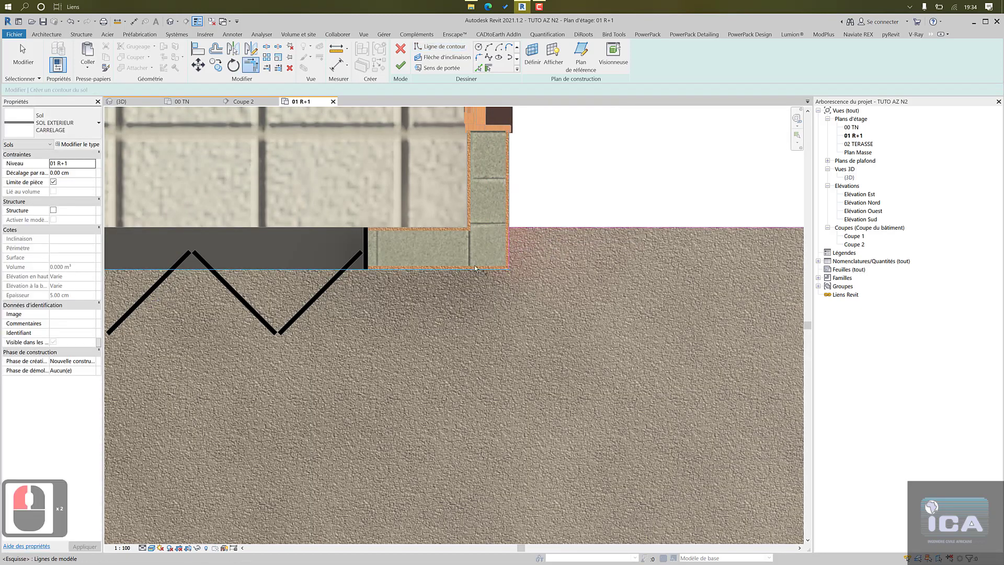
pyautogui.scroll(-4, 475, 269)
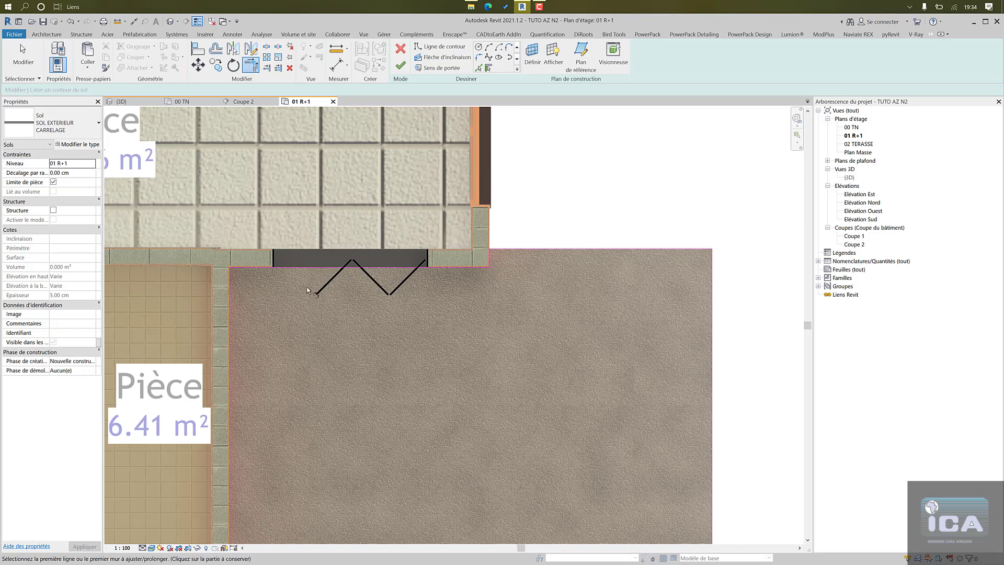
# - Close the terrace floor outline along the master bathroom's lower outer wall face, trim the corner with the terrace's left edge, and finish the floor
pyautogui.scroll(-5, 309, 292)
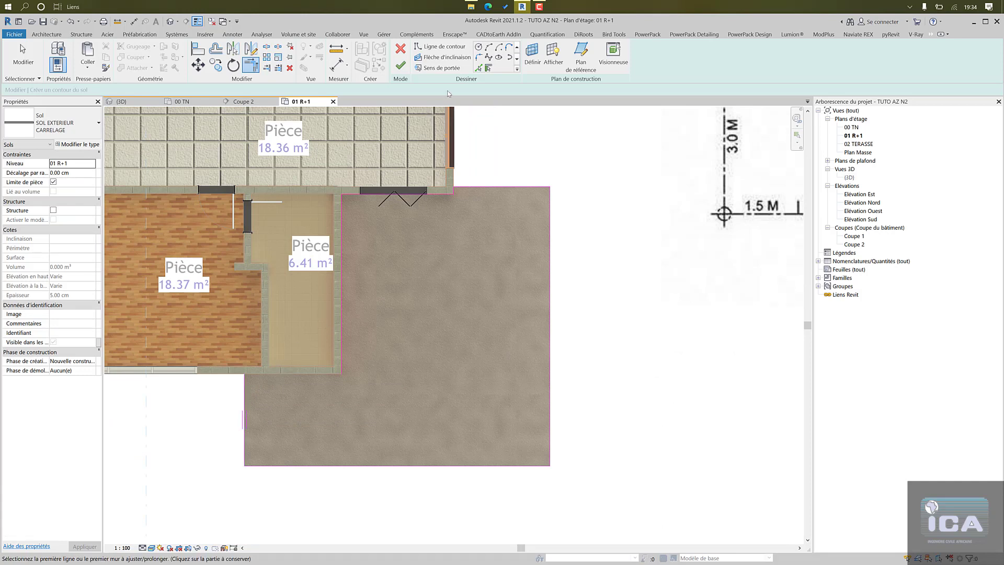
pyautogui.click(478, 68)
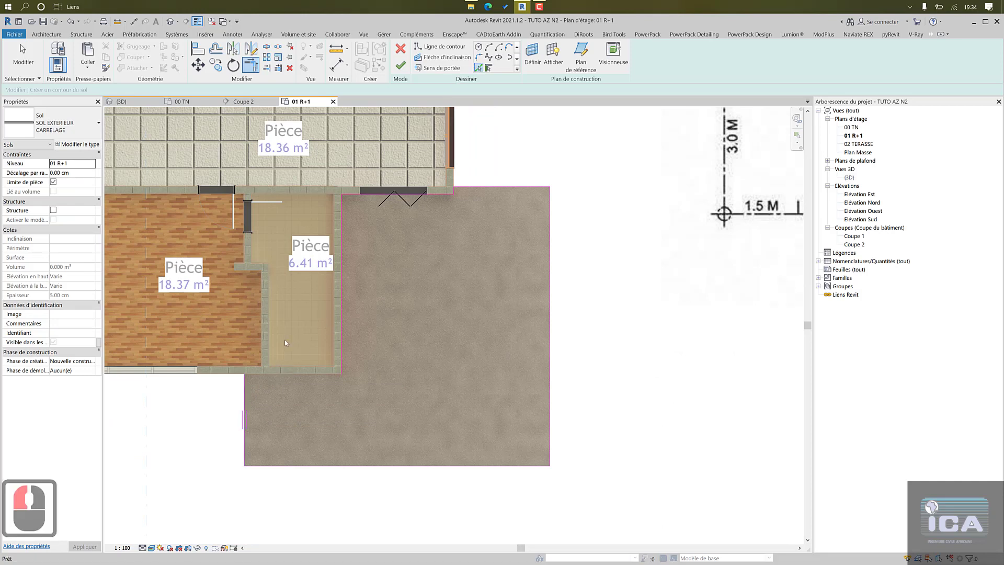
pyautogui.press('t')
pyautogui.press('r')
pyautogui.click(291, 375)
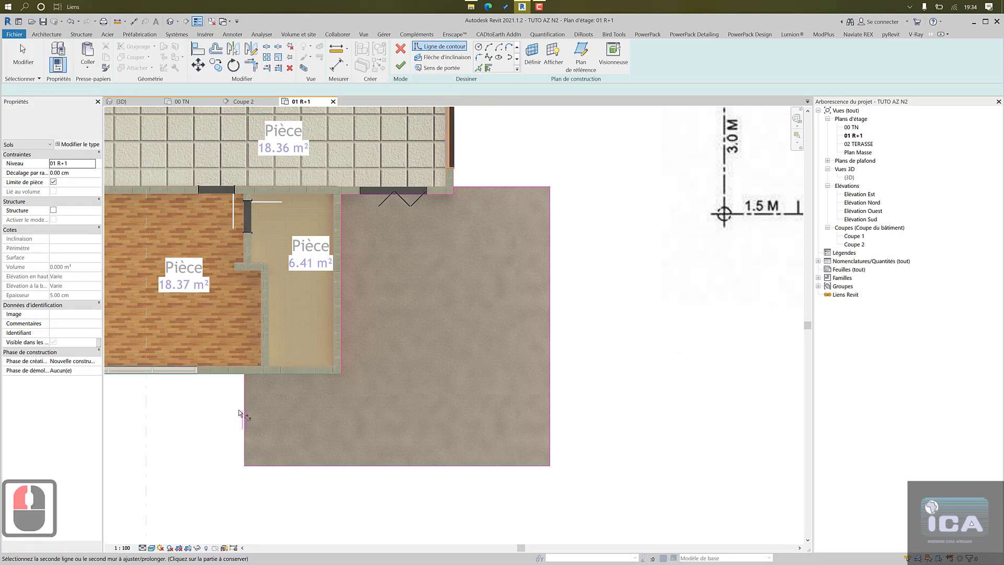
pyautogui.click(241, 413)
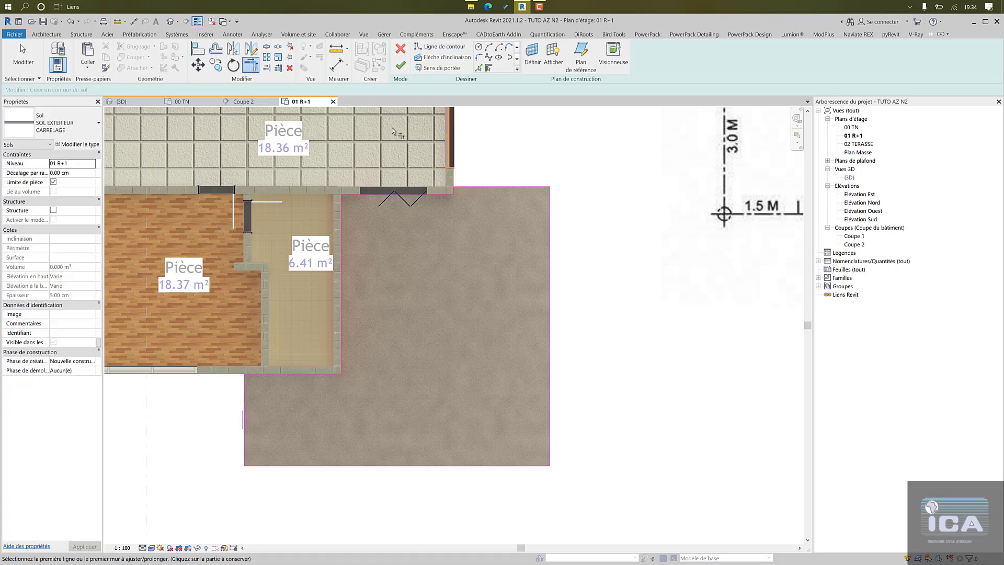
pyautogui.click(405, 71)
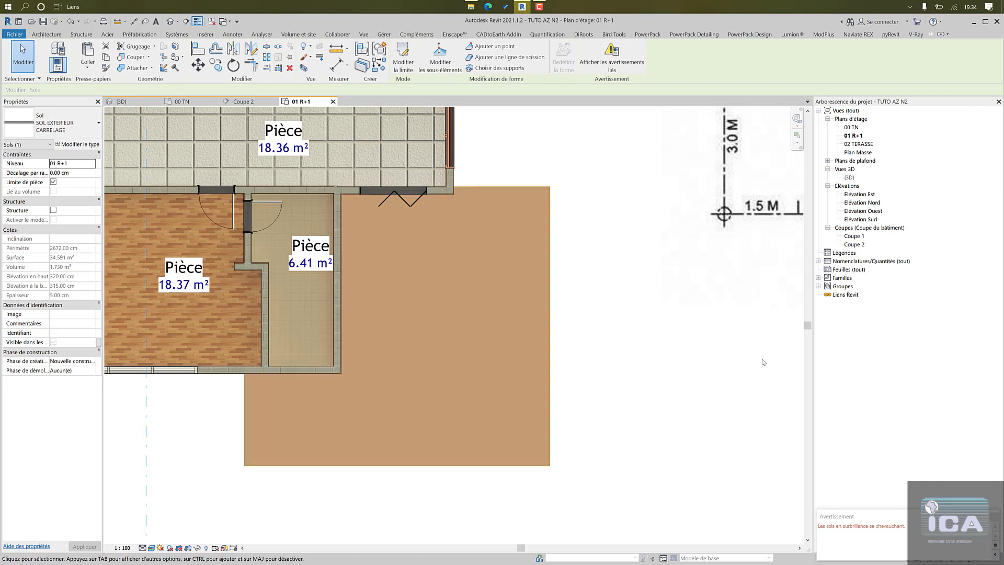
# - Set the terrace floor's offset from level 01 R+1 to 5 cm and check it in the 3D view
pyautogui.click(74, 174)
pyautogui.write('5')
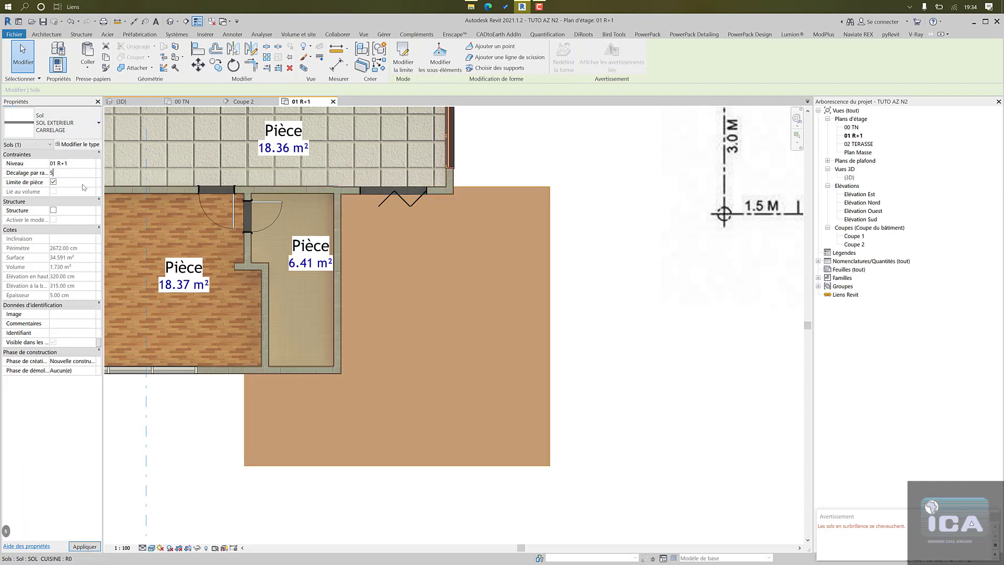
pyautogui.click(83, 545)
pyautogui.click(595, 324)
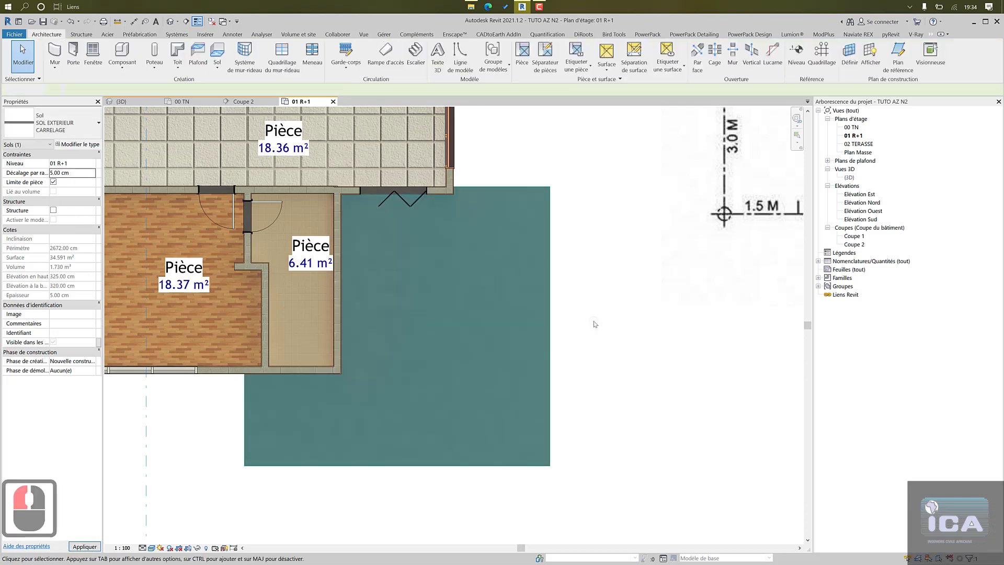
pyautogui.scroll(-2, 594, 324)
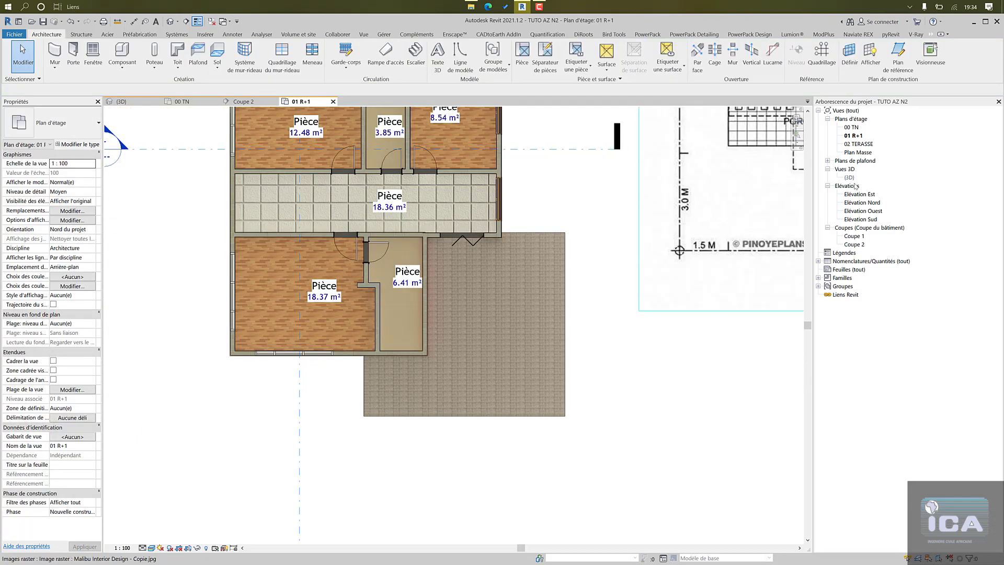
pyautogui.doubleClick(849, 178)
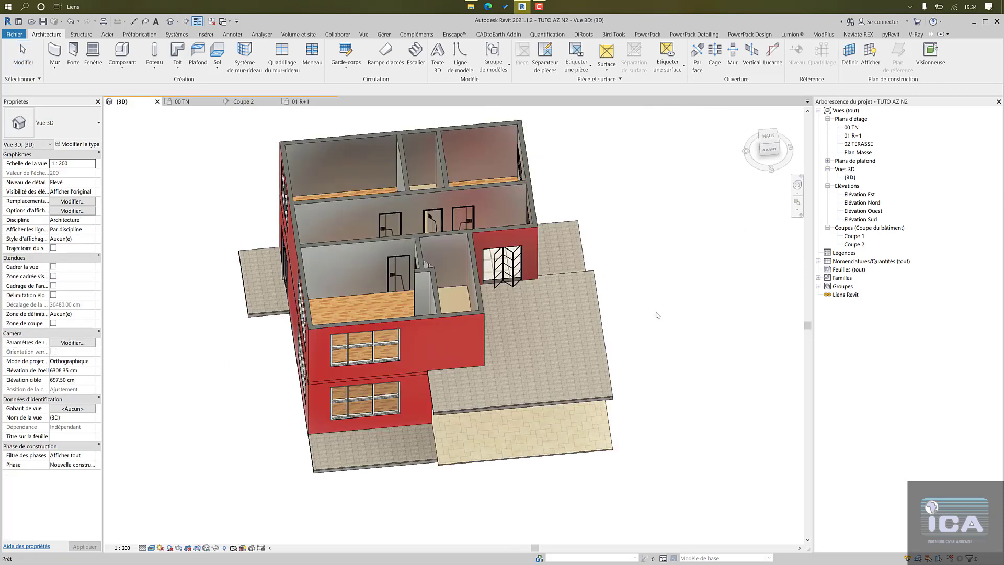
pyautogui.keyDown('shift'); pyautogui.moveTo(662, 320); pyautogui.dragTo(546, 350, button='middle'); pyautogui.keyUp('shift')
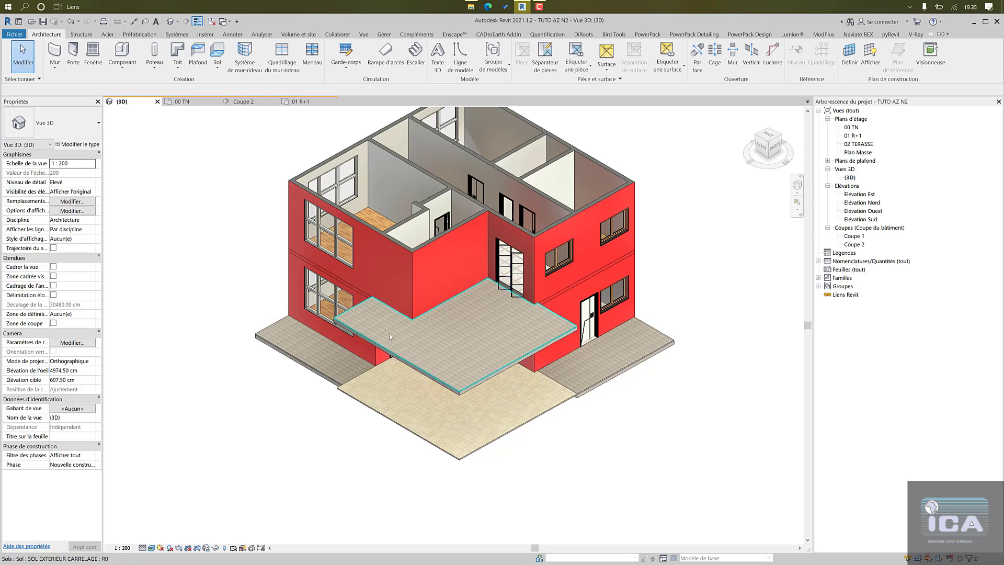
# - On plan 01 R+1, start a Type Bateau railing offset 15 cm inward and draw its 220 cm segment along the terrace's upper edge
pyautogui.click(308, 106)
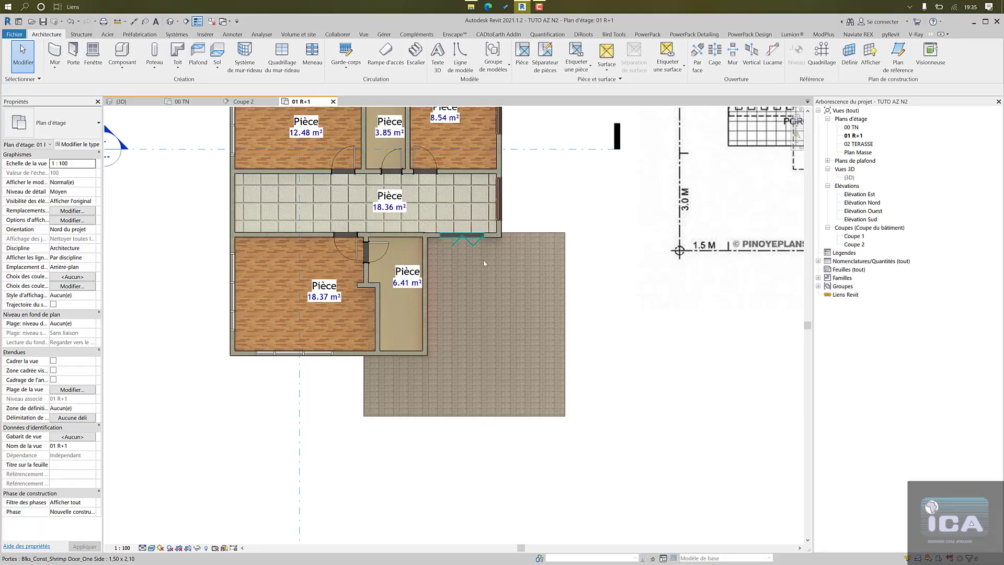
pyautogui.moveTo(537, 226); pyautogui.dragTo(489, 219, button='middle')
pyautogui.scroll(-1, 489, 219)
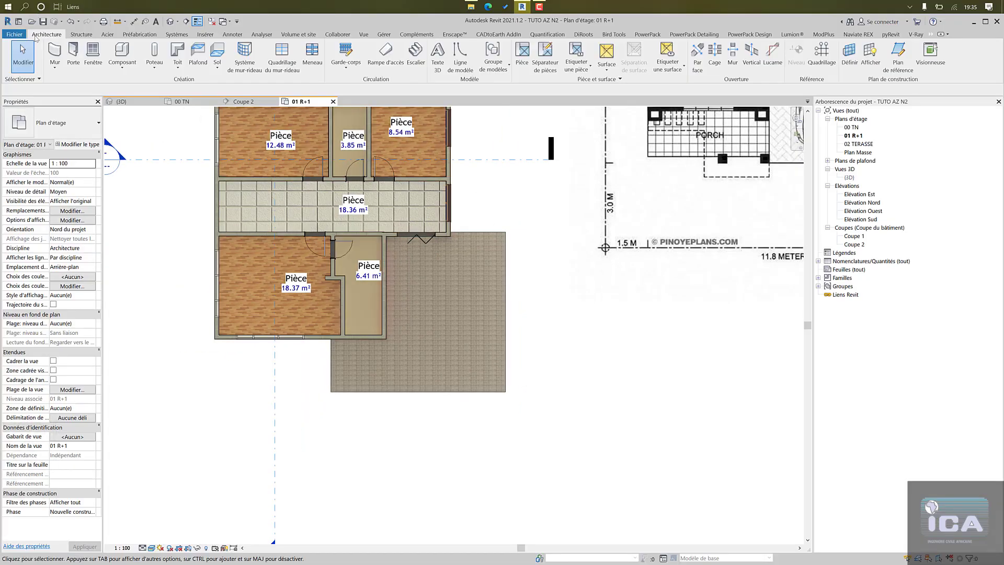
pyautogui.click(345, 52)
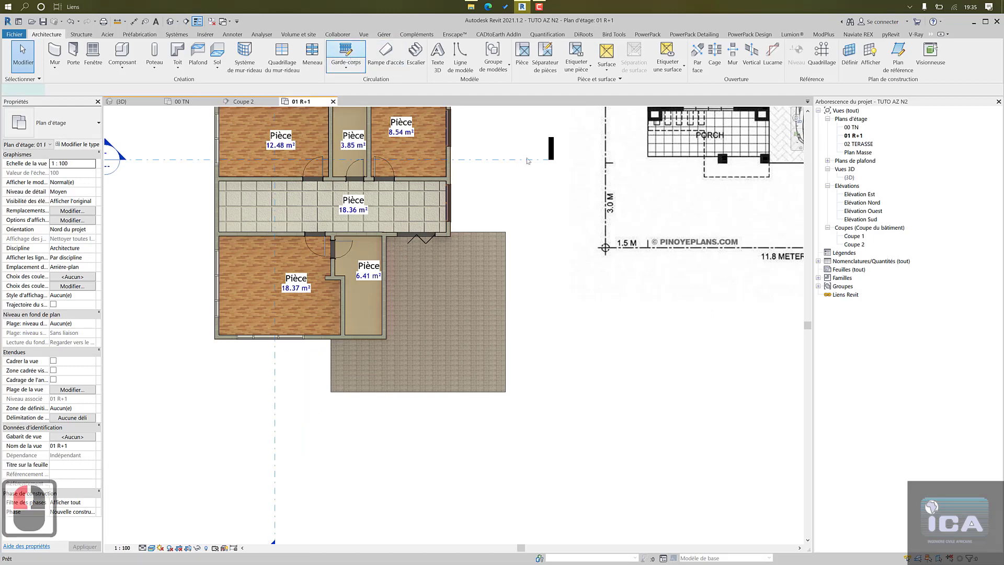
pyautogui.scroll(5, 466, 229)
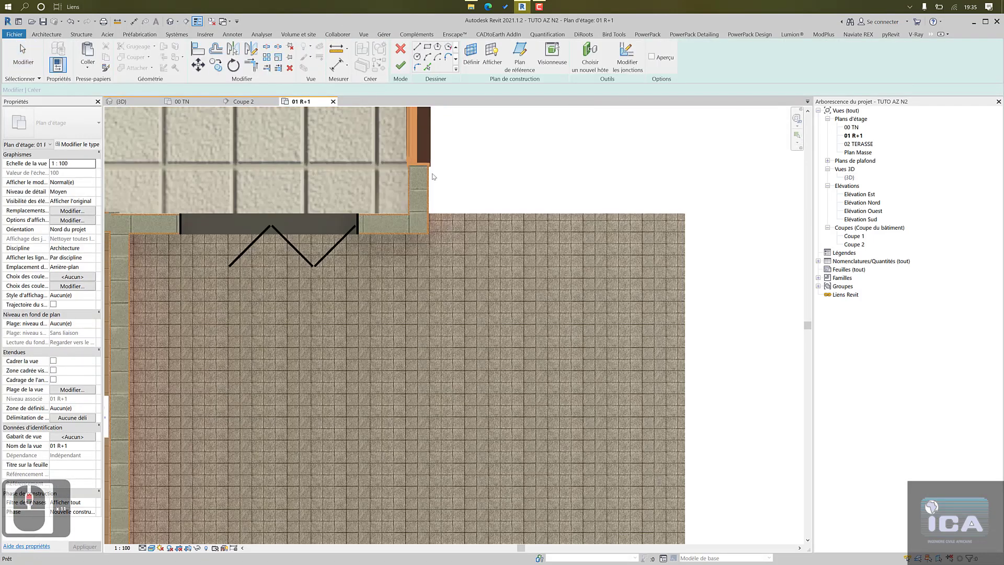
pyautogui.click(421, 48)
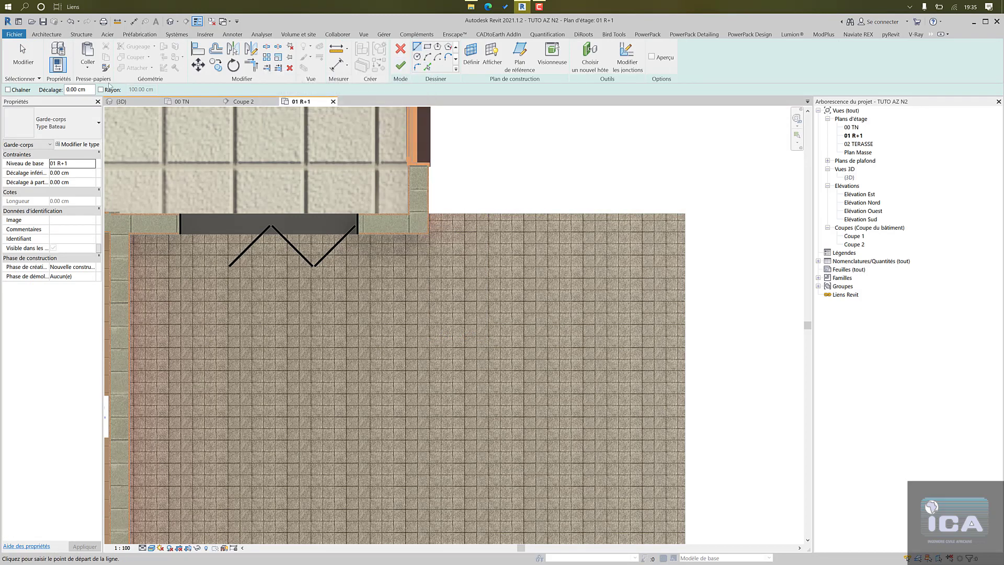
pyautogui.write('15')
pyautogui.click(429, 214)
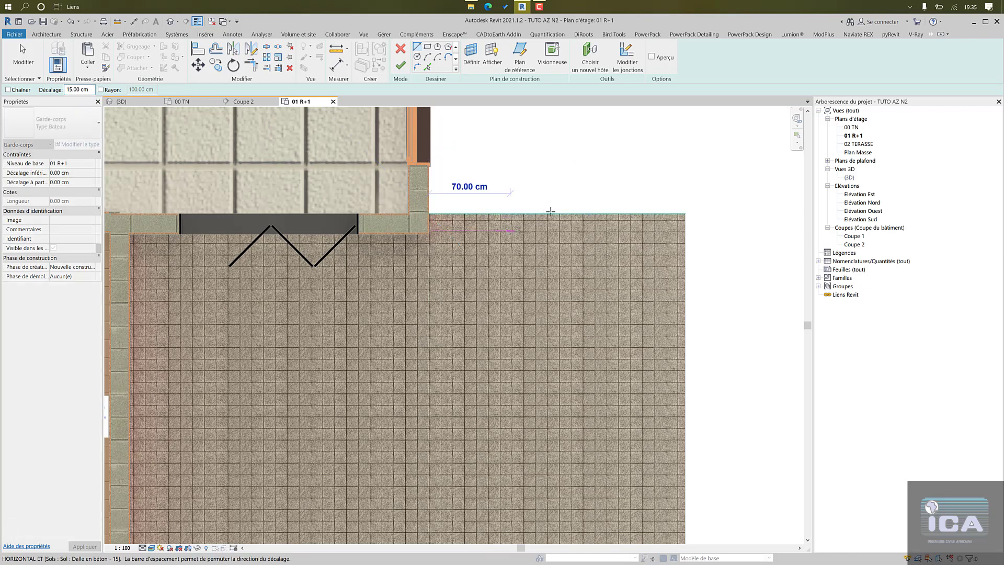
pyautogui.click(684, 212)
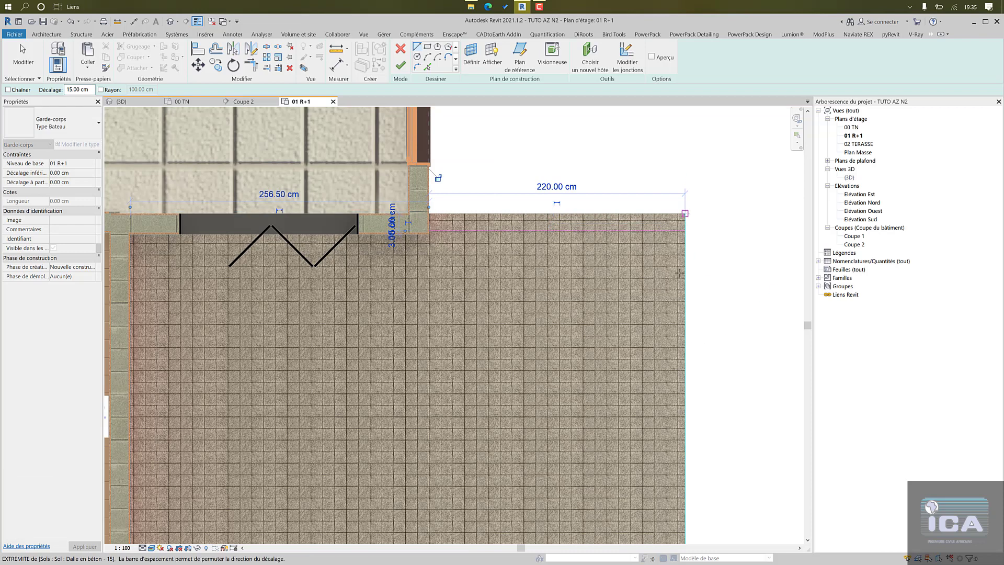
# - Draw the remaining railing path segments along the terrace's right, lower and left edges up to the house wall, keeping the 15 cm offset
pyautogui.click(684, 213)
pyautogui.scroll(-5, 683, 279)
pyautogui.moveTo(683, 325); pyautogui.dragTo(693, 209, button='middle')
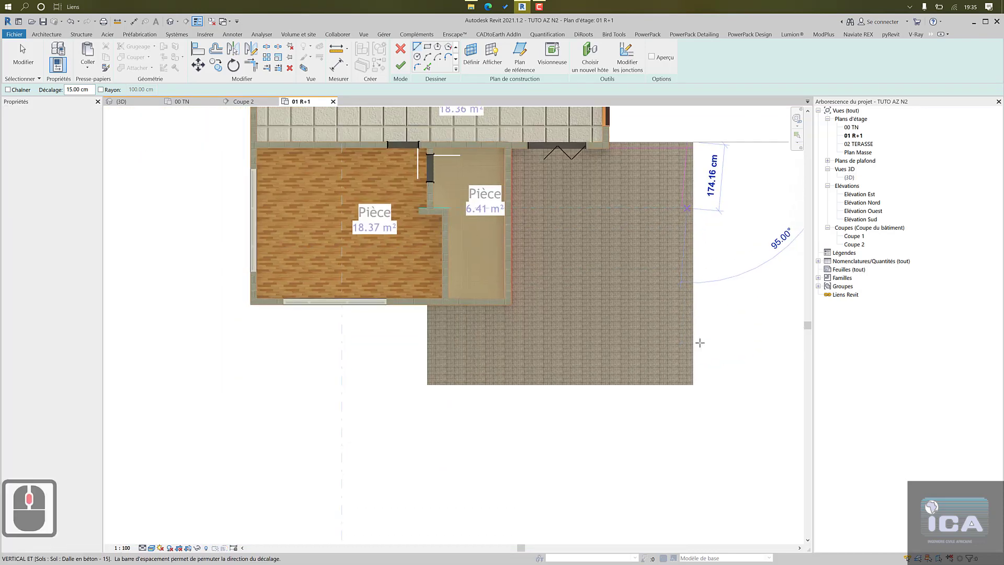
pyautogui.click(695, 390)
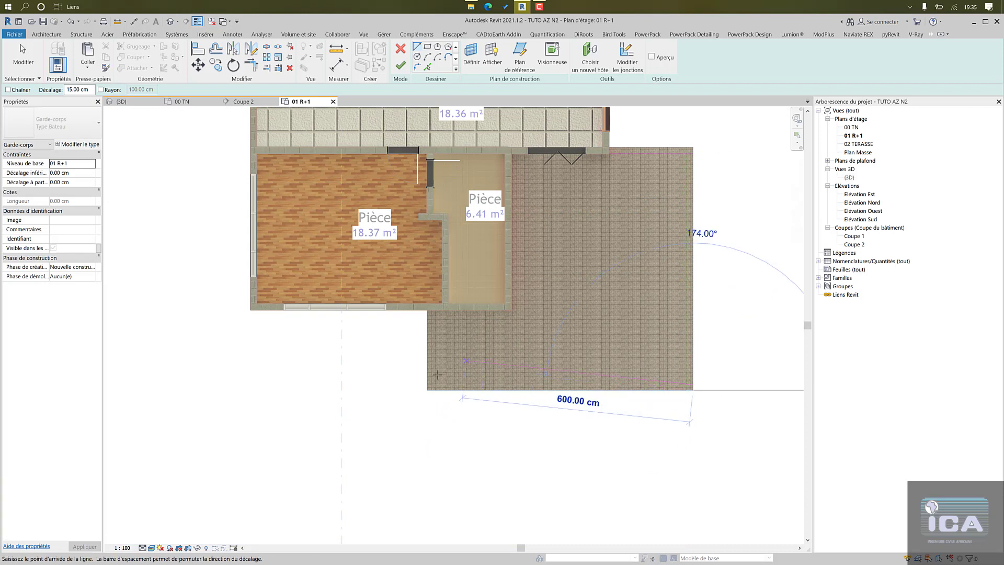
pyautogui.click(427, 390)
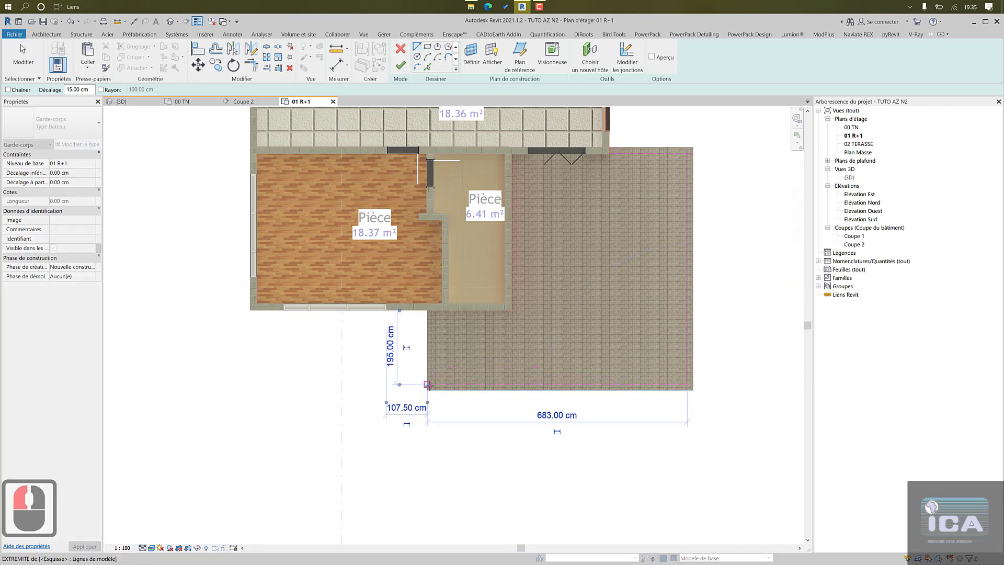
pyautogui.click(422, 308)
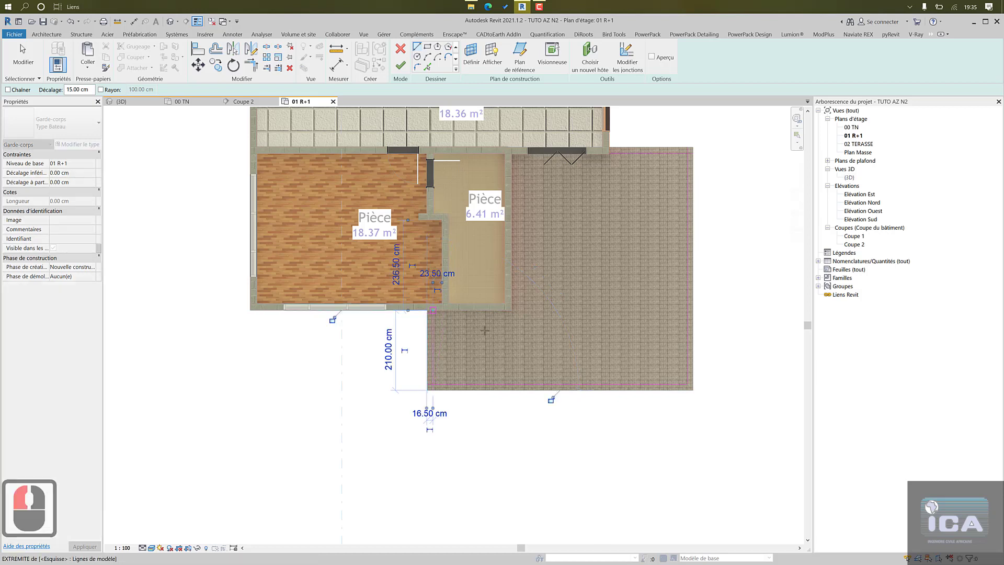
# - Trim the railing path's lower-left and upper-right corners so the segments meet, and finish the terrace railing
pyautogui.press('t')
pyautogui.press('r')
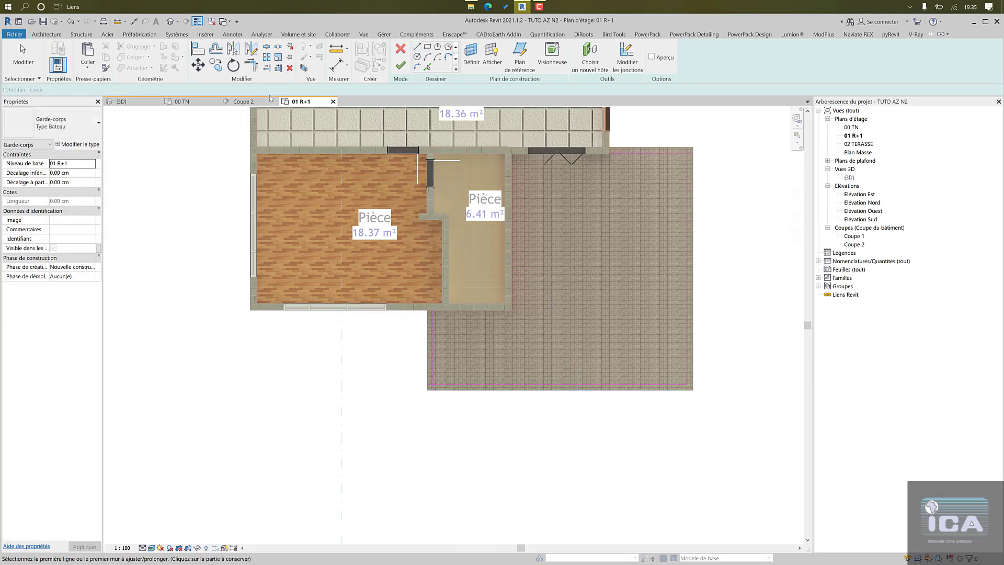
pyautogui.click(459, 384)
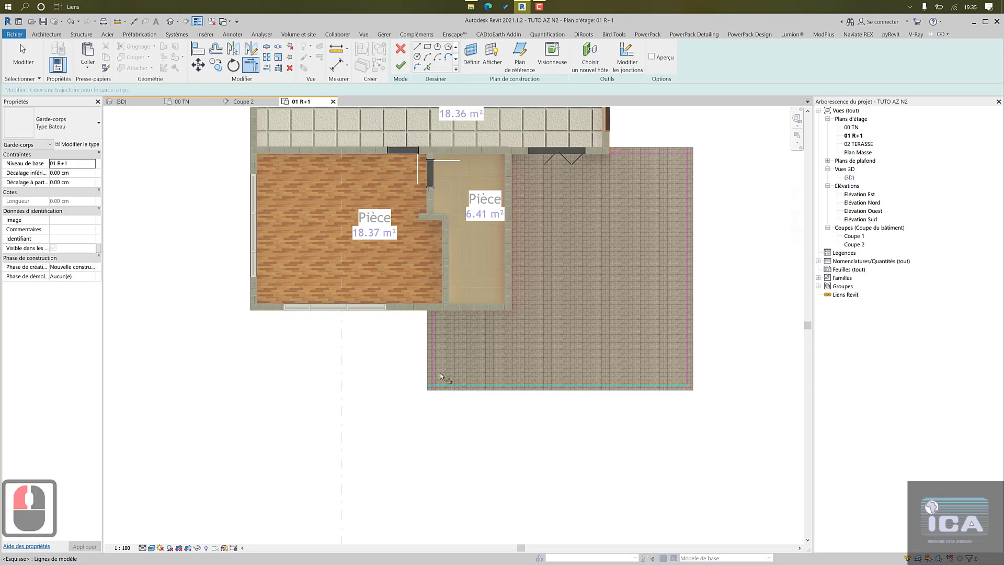
pyautogui.click(434, 371)
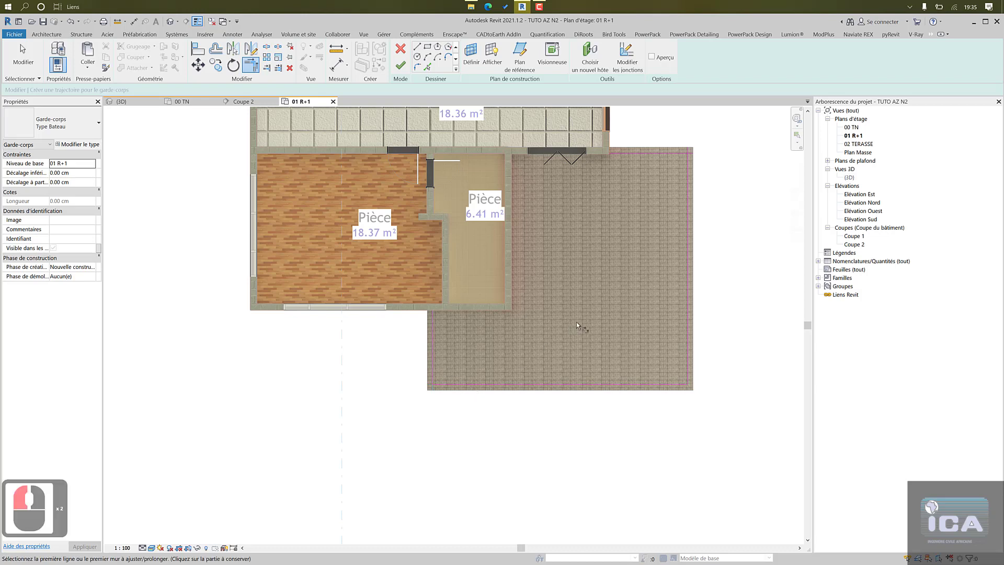
pyautogui.click(675, 157)
pyautogui.click(695, 265)
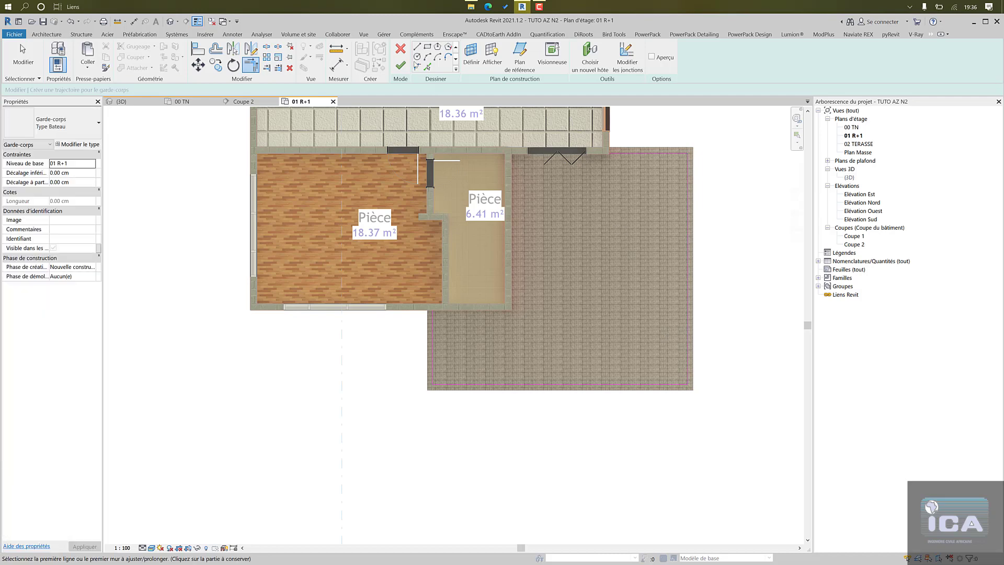
pyautogui.click(401, 65)
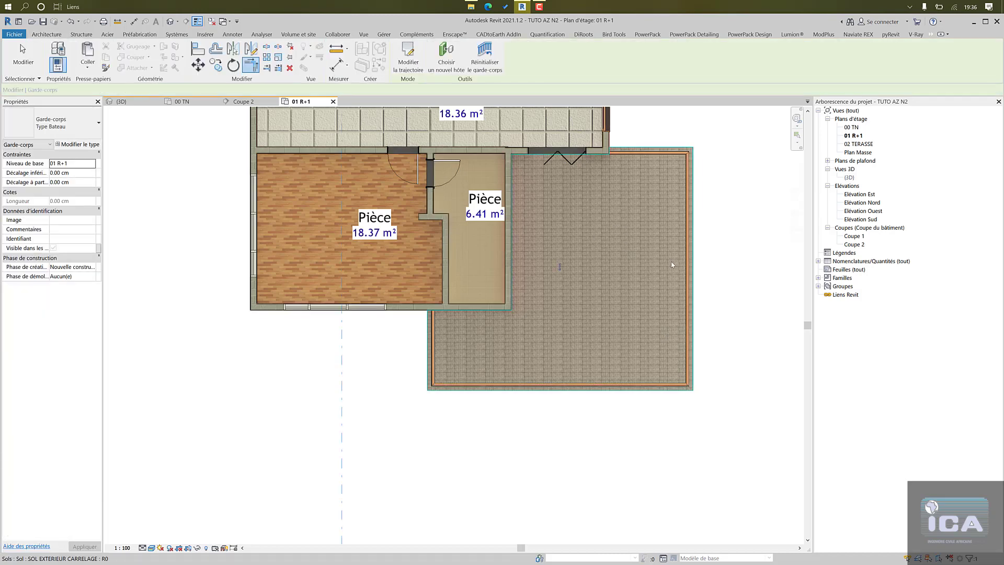
# - In the 3D view, try the Remplissage Inférieur type on the terrace railing
pyautogui.doubleClick(849, 178)
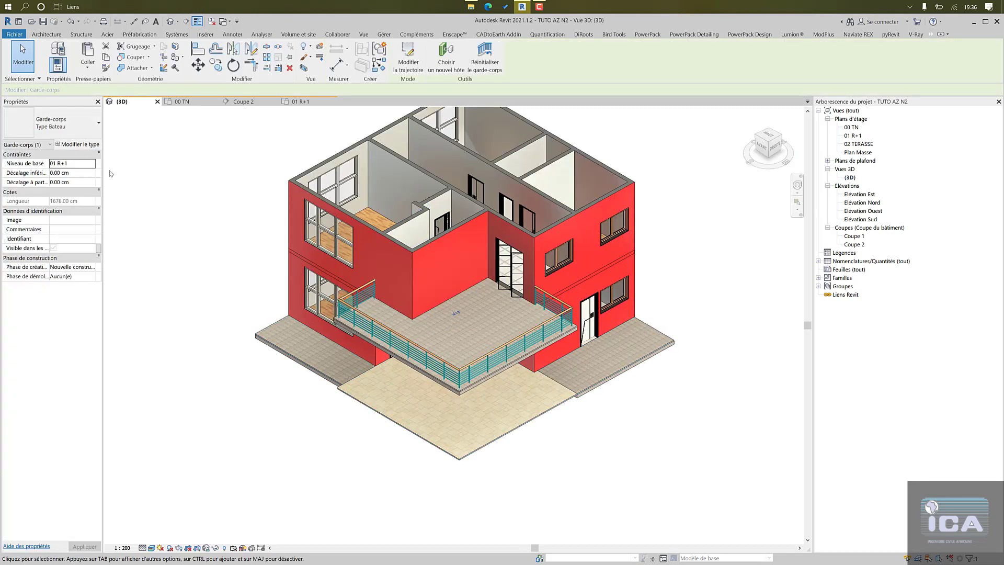
pyautogui.click(51, 123)
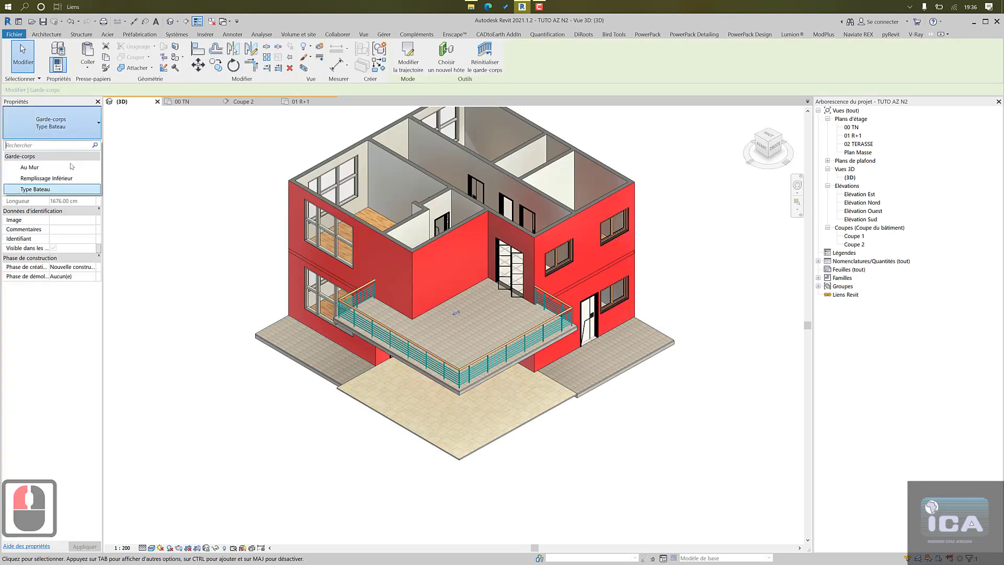
pyautogui.click(71, 179)
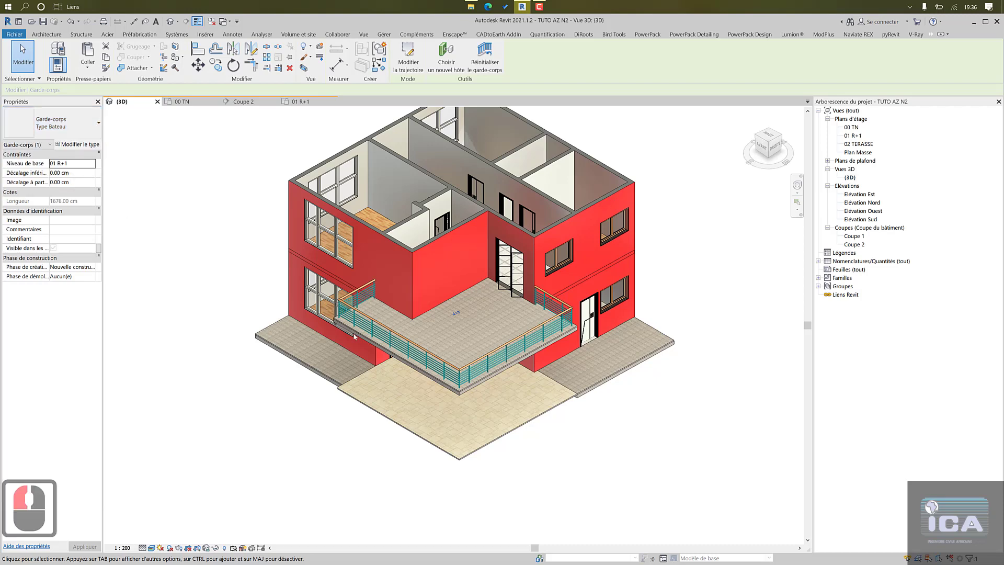
pyautogui.click(294, 449)
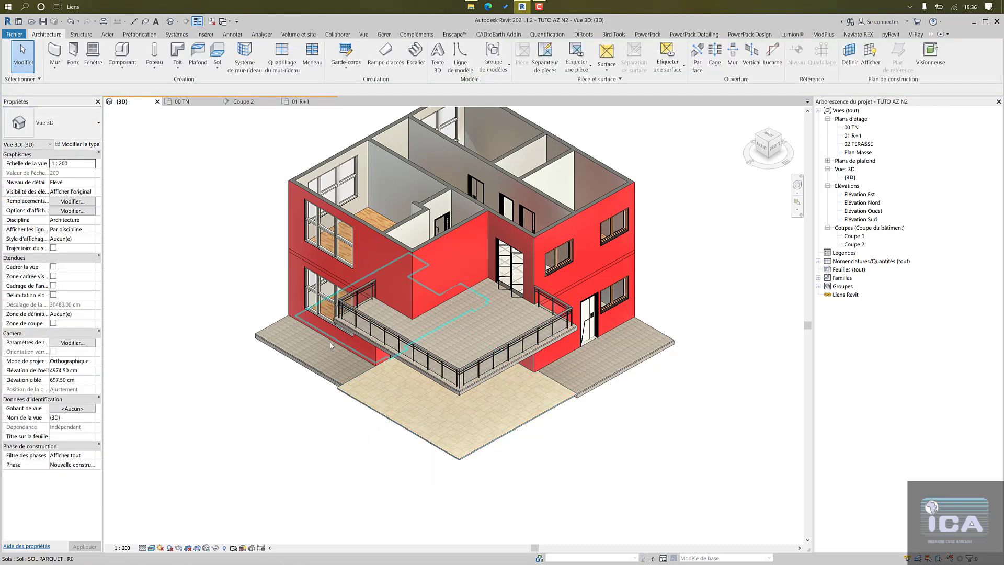
# - Switch the terrace railing back to Type Bateau
pyautogui.click(396, 342)
pyautogui.click(63, 123)
pyautogui.click(57, 189)
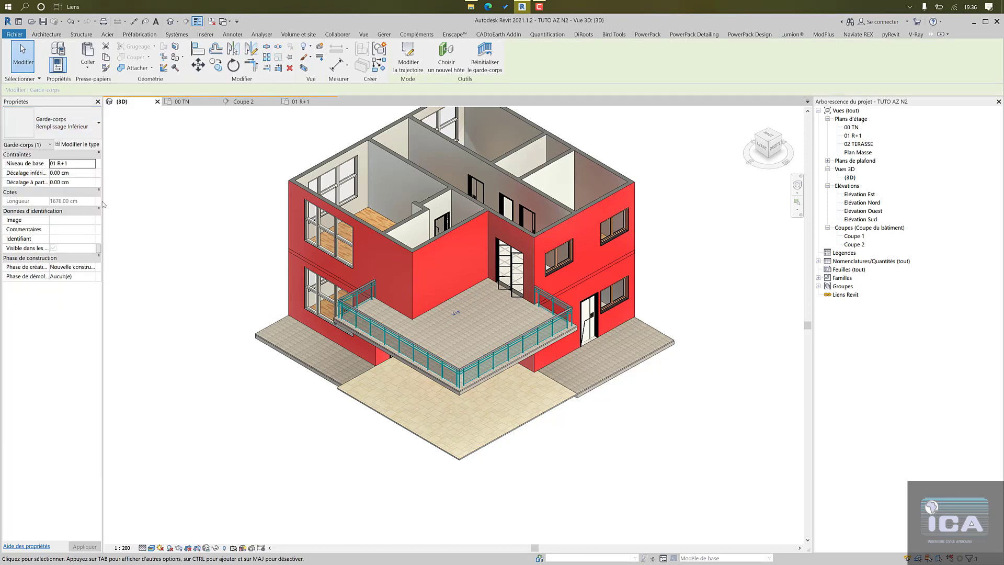
pyautogui.click(160, 231)
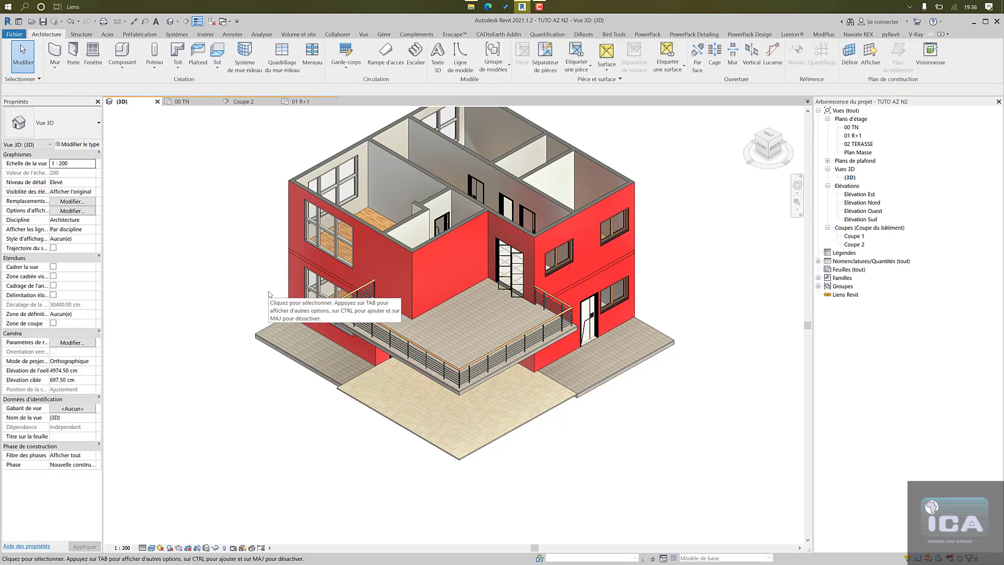
# - Examine the terrace railing in 3D and compare it with the reference house's facade image on plan 00 TN
pyautogui.keyDown('shift'); pyautogui.moveTo(230, 292); pyautogui.dragTo(257, 270, button='middle'); pyautogui.keyUp('shift')
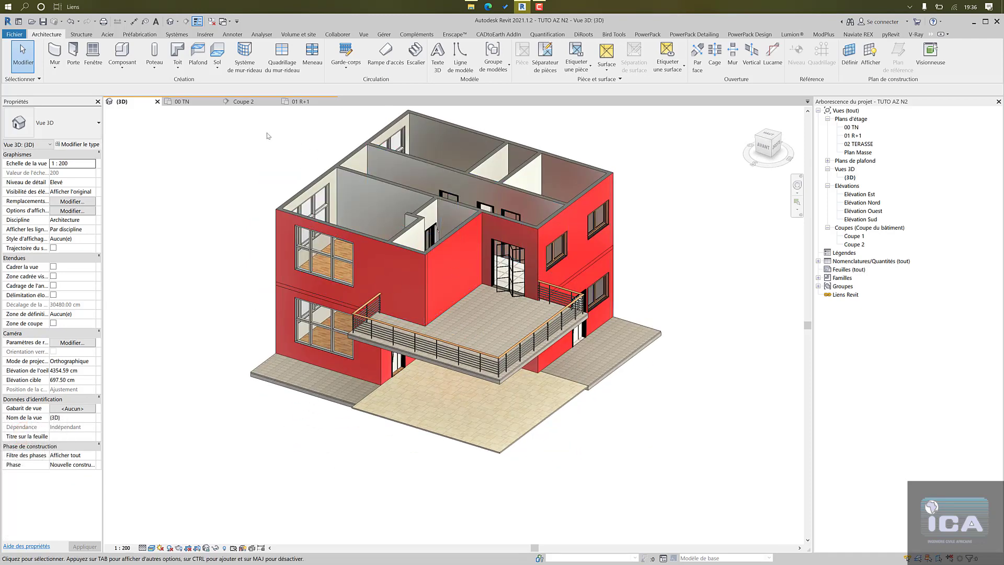
pyautogui.click(199, 104)
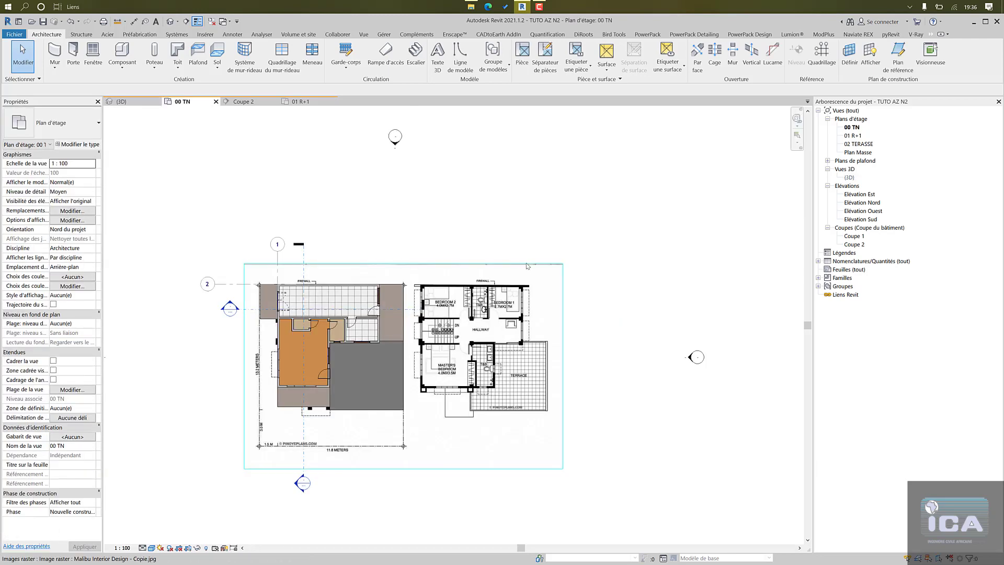
pyautogui.scroll(-8, 515, 224)
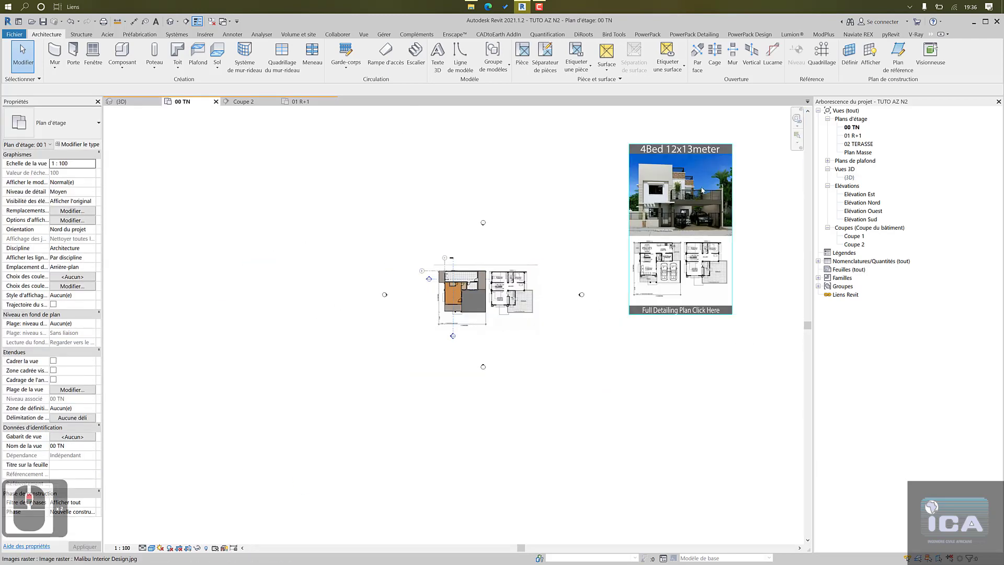
pyautogui.scroll(4, 703, 190)
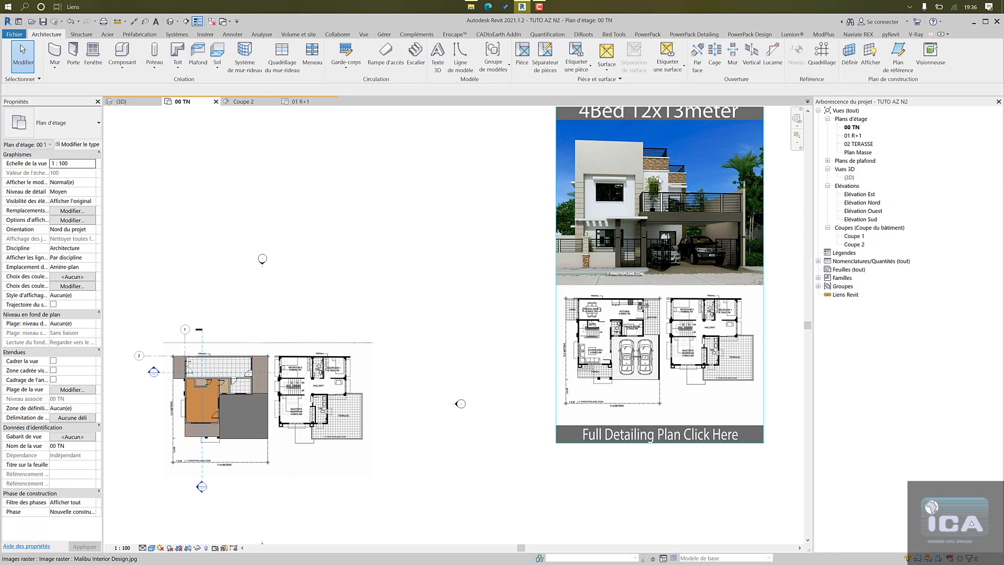
pyautogui.scroll(-1, 683, 189)
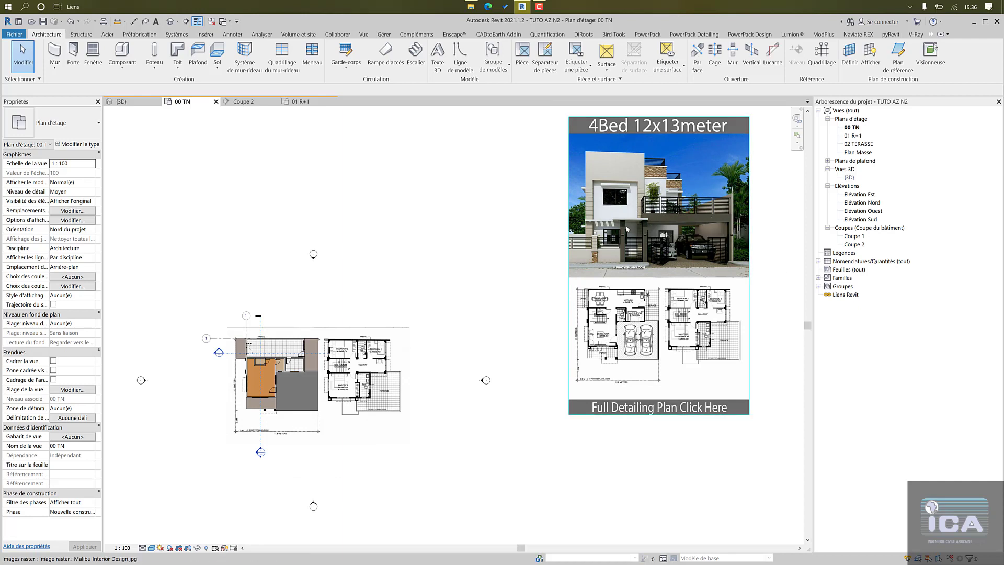
pyautogui.scroll(-2, 514, 210)
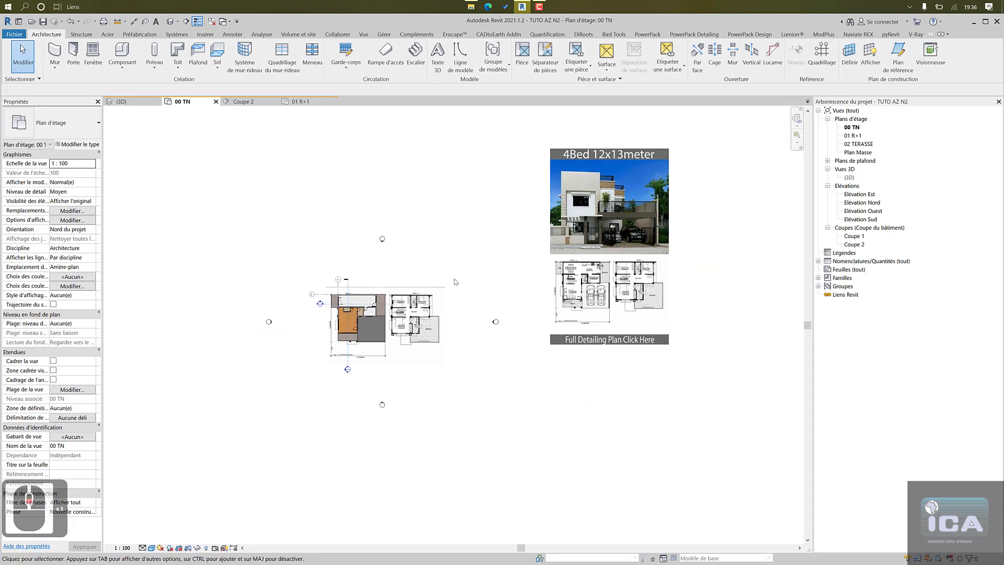